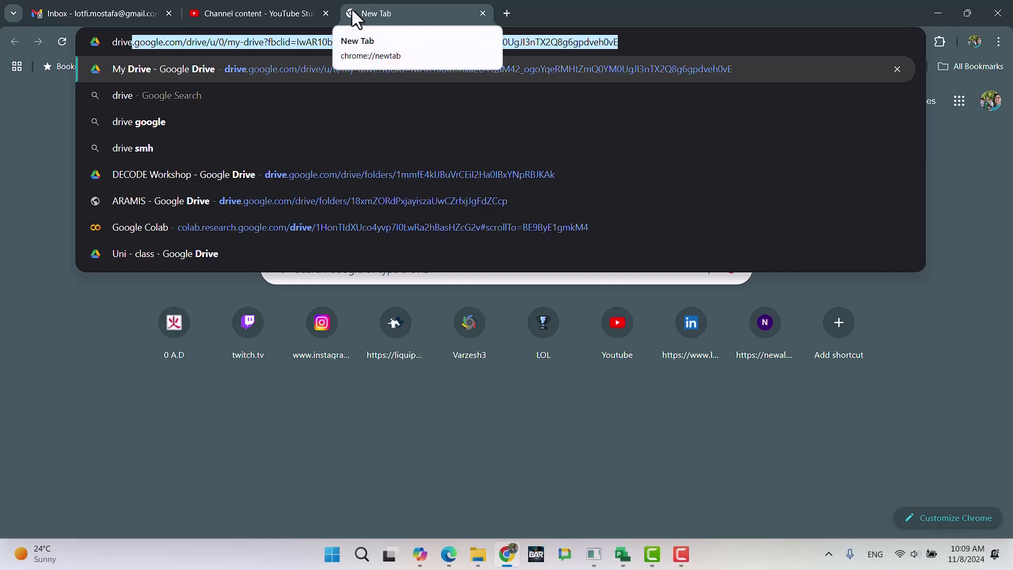
Load Google Drive and open the Project Management Proficiency test document from the Work folder.
key(Return)
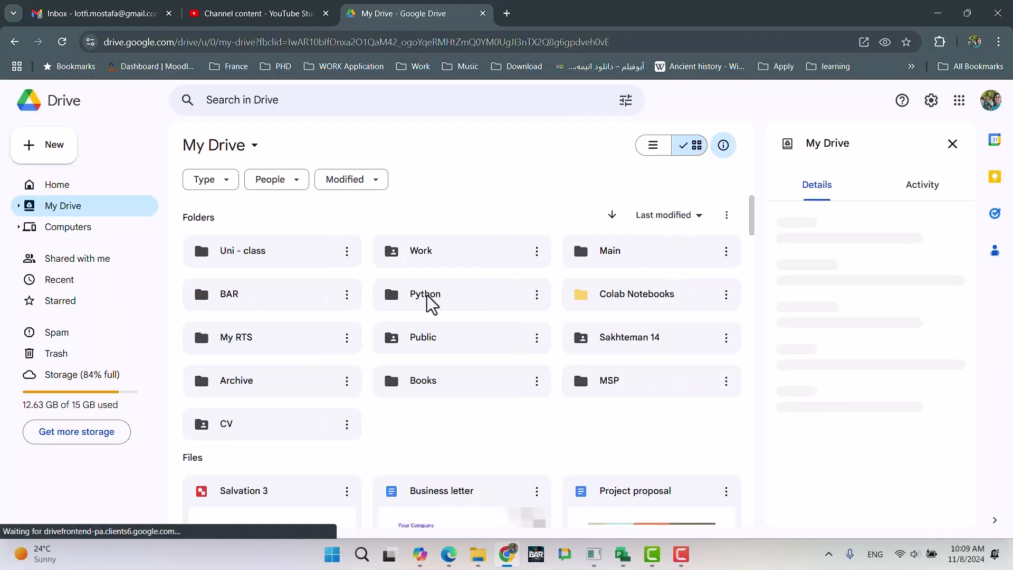
double_click(417, 248)
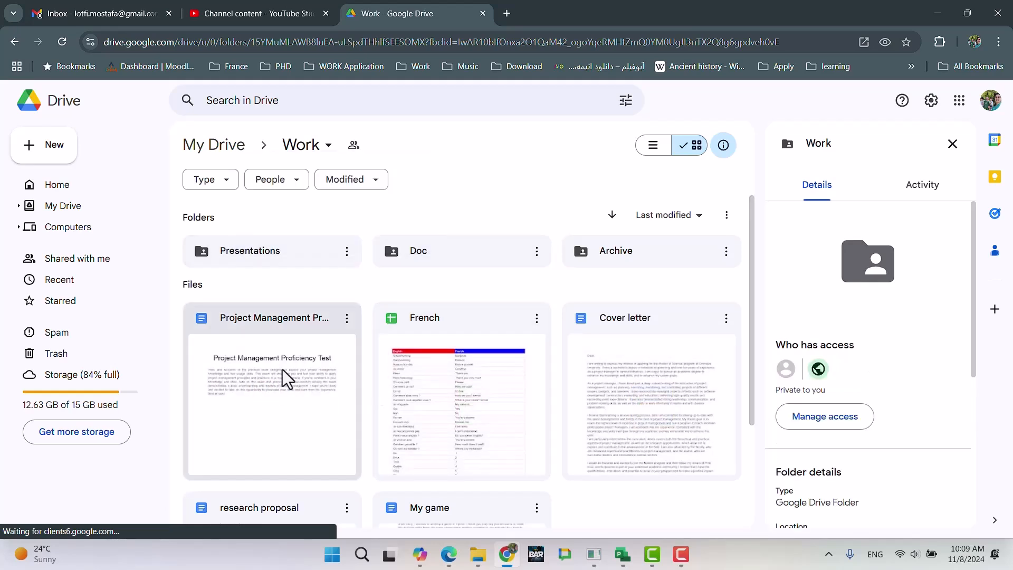
double_click(283, 369)
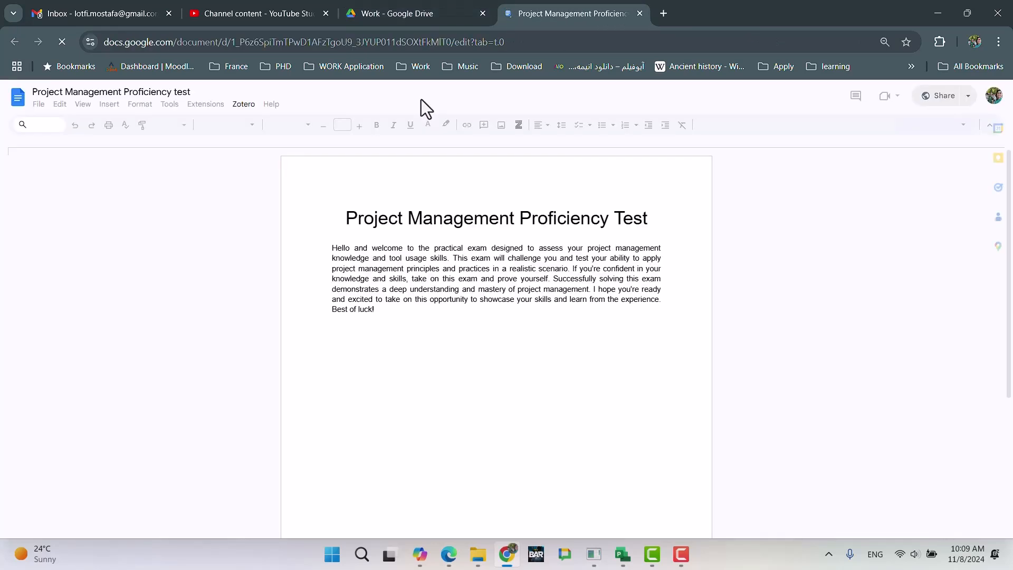
Look through the exam document from the project calendar to the Reports and Project updating sections.
scroll(596, 243, down, 4)
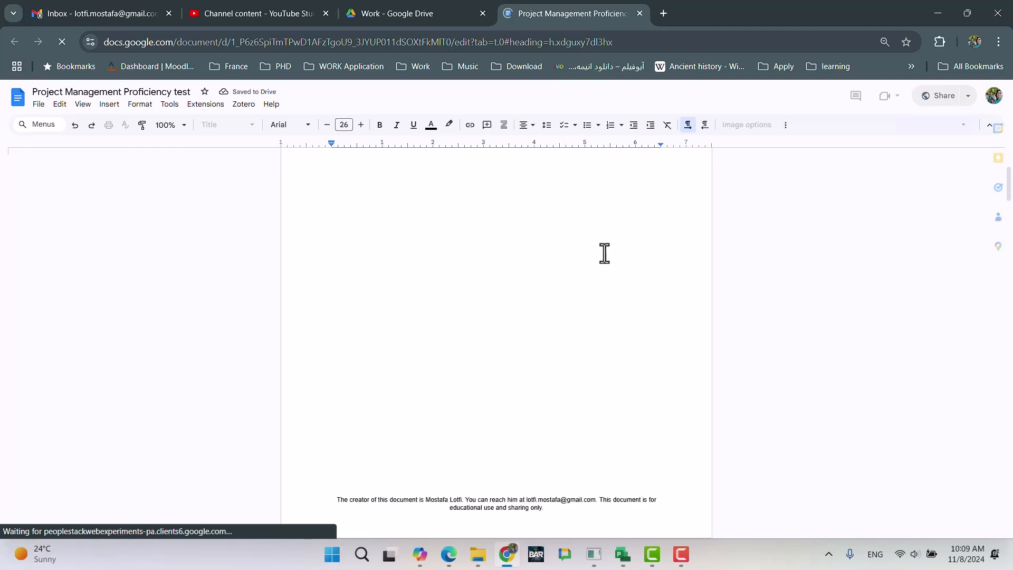
scroll(628, 238, down, 7)
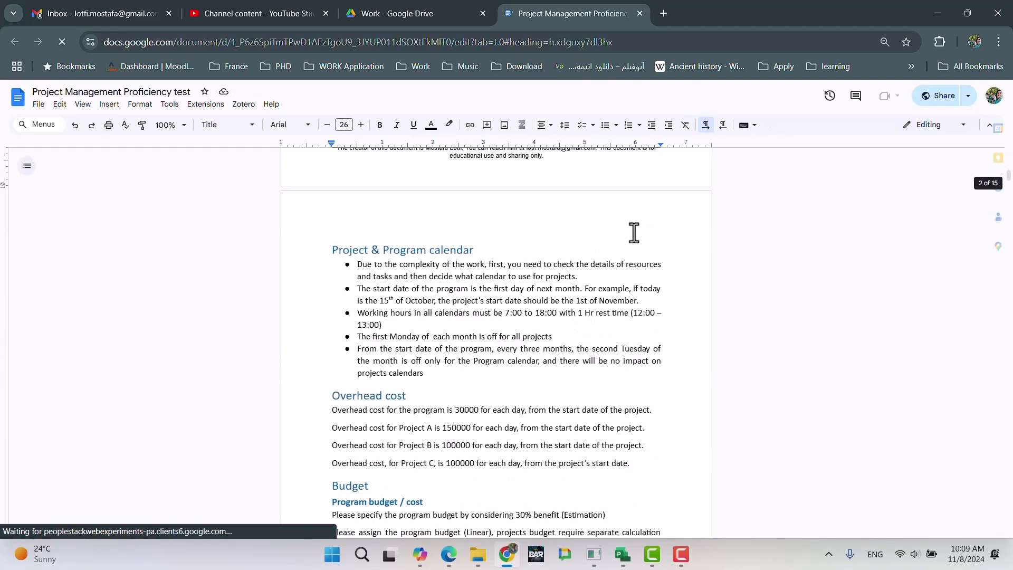
scroll(630, 246, down, 3)
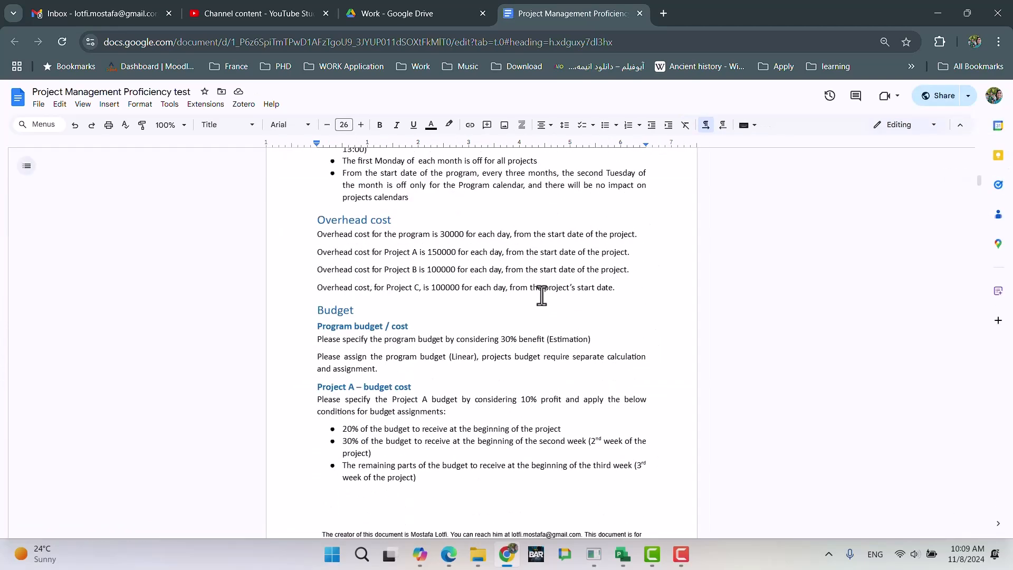
scroll(457, 251, up, 3)
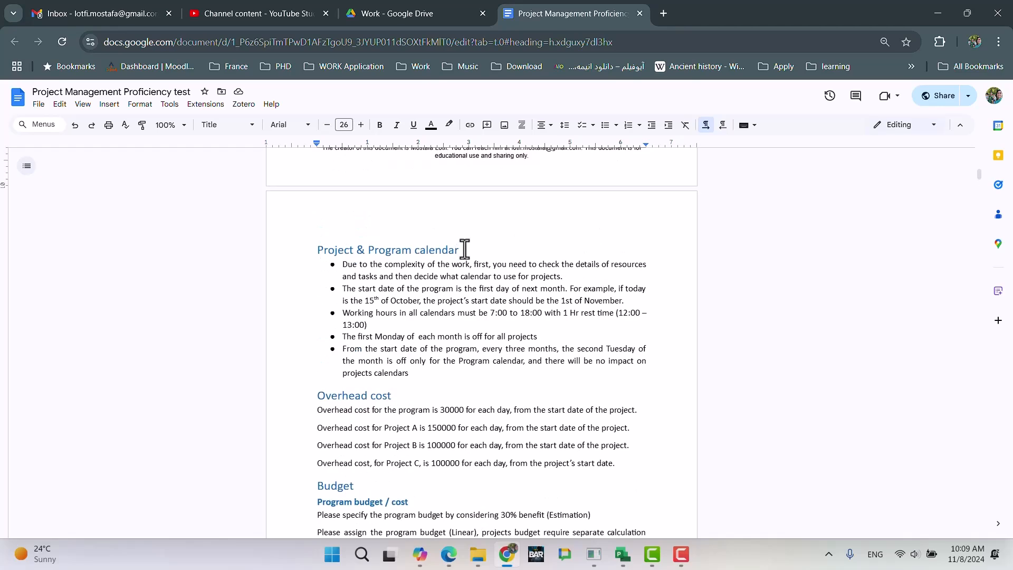
scroll(454, 269, down, 15)
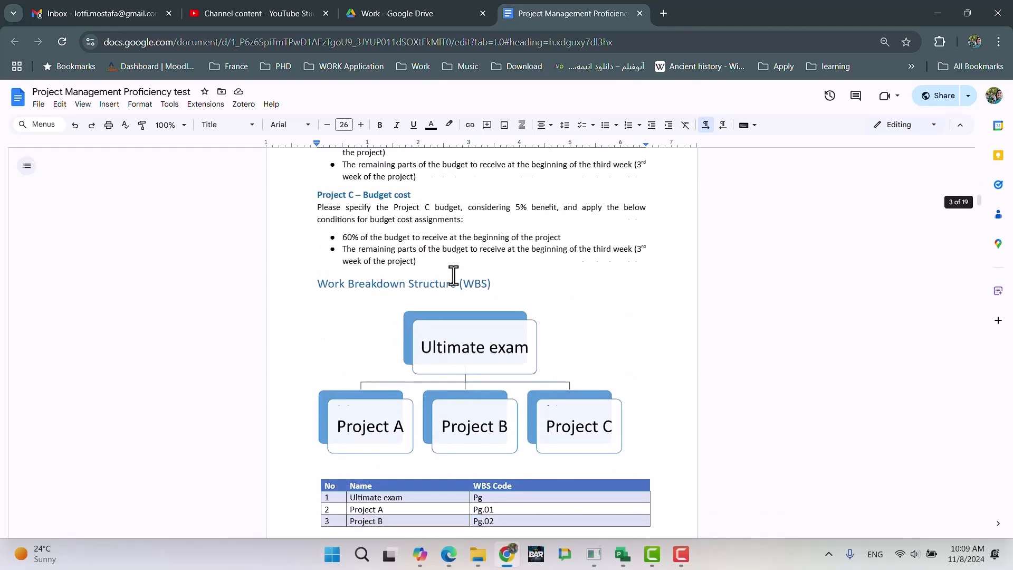
scroll(454, 274, down, 20)
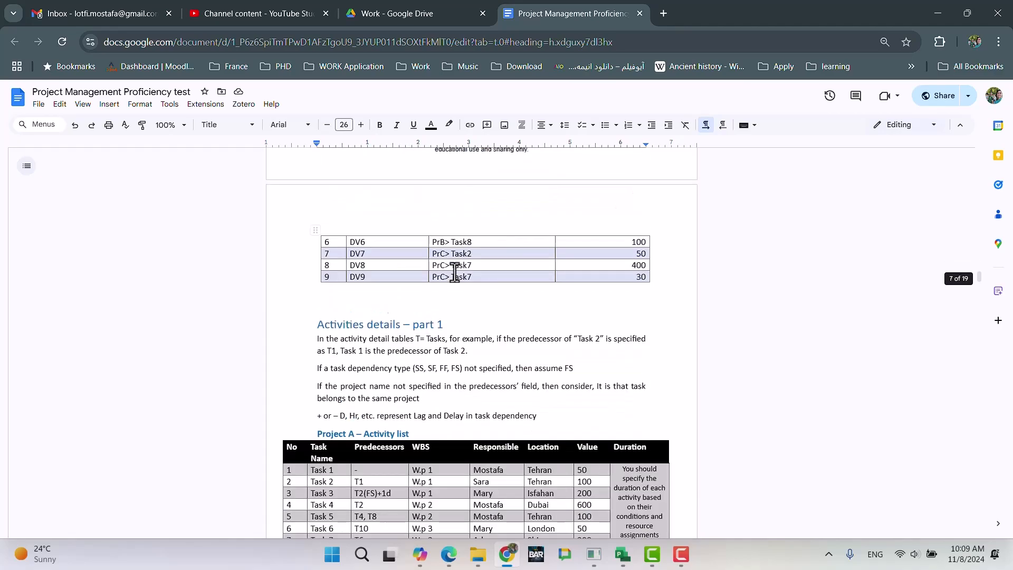
scroll(455, 272, down, 20)
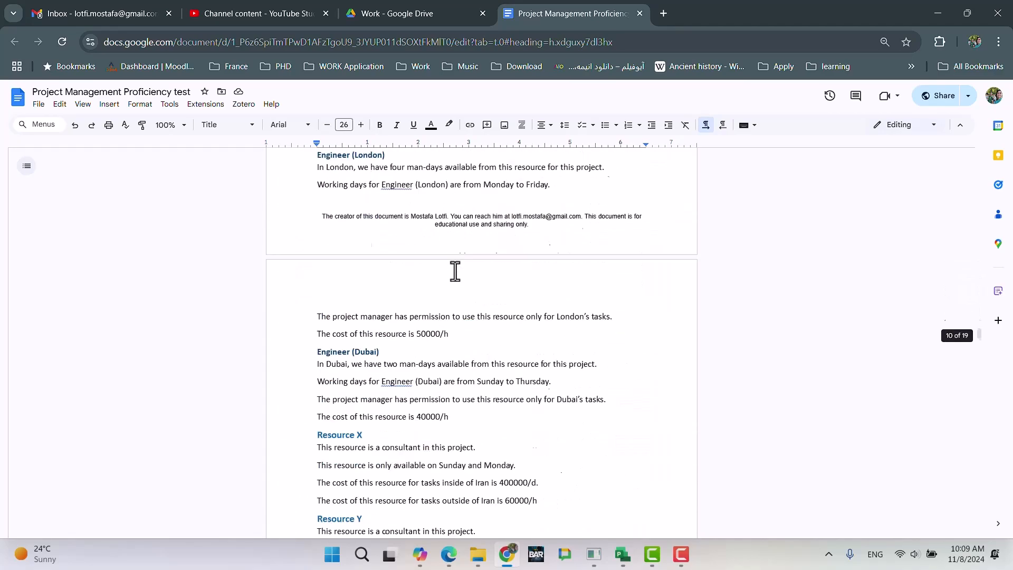
scroll(458, 263, down, 20)
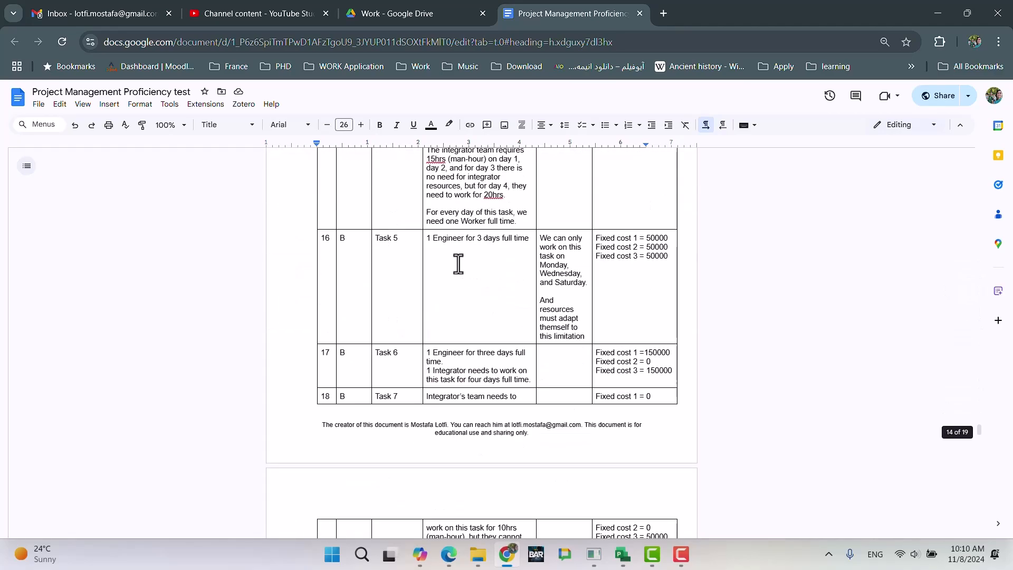
scroll(459, 267, down, 15)
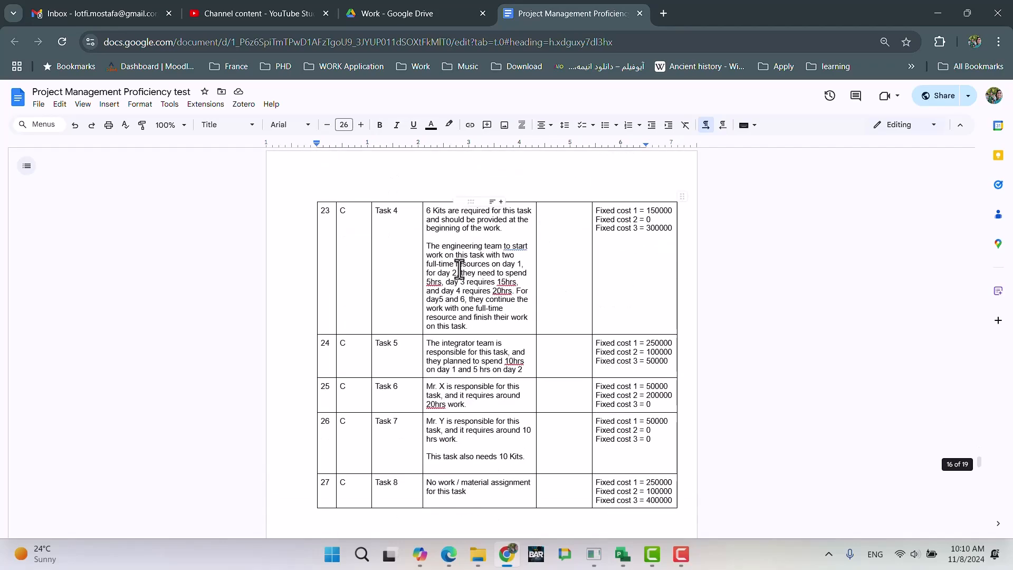
scroll(459, 269, down, 20)
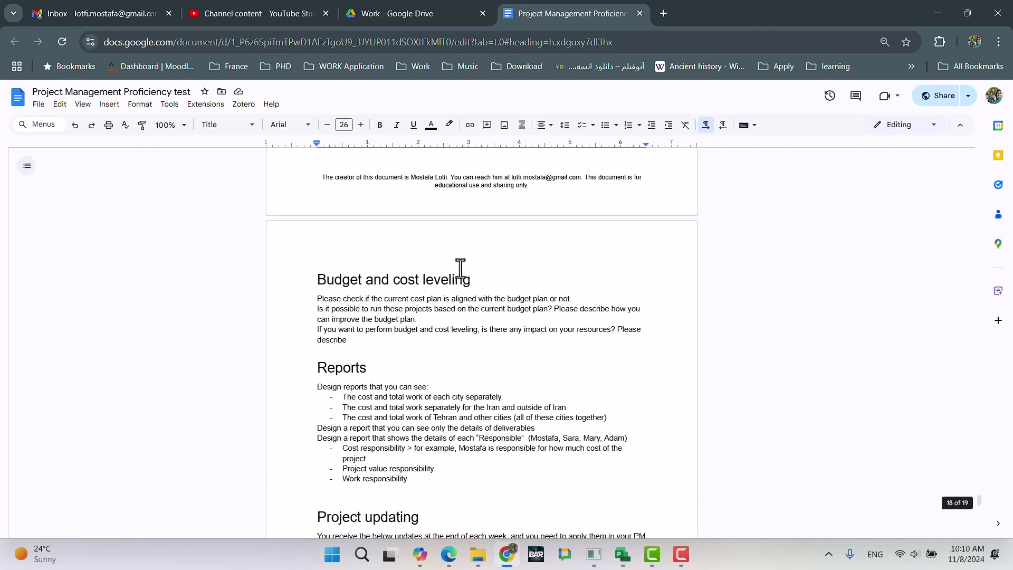
scroll(389, 362, down, 3)
drag(439, 294, 263, 199)
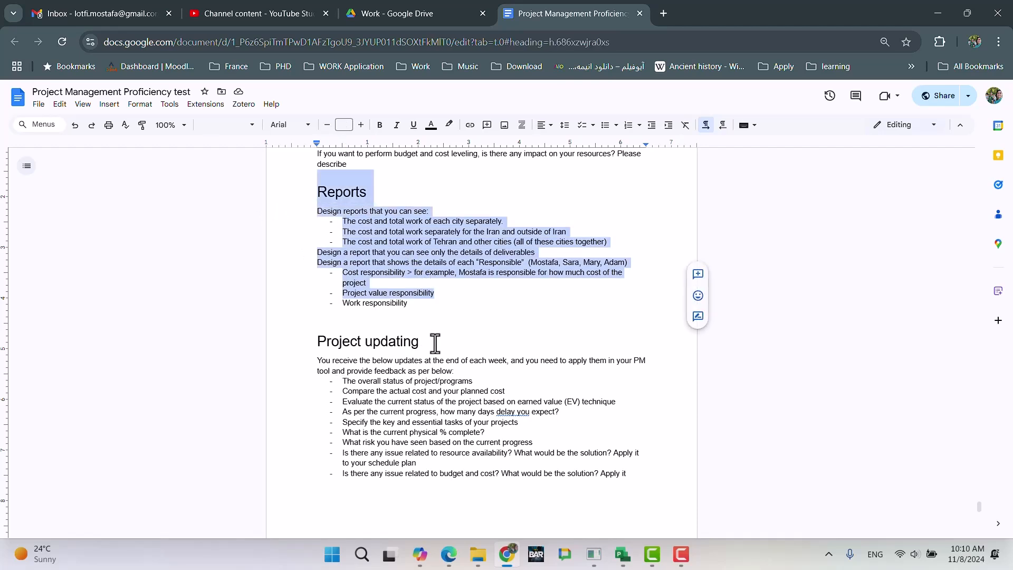
click(541, 421)
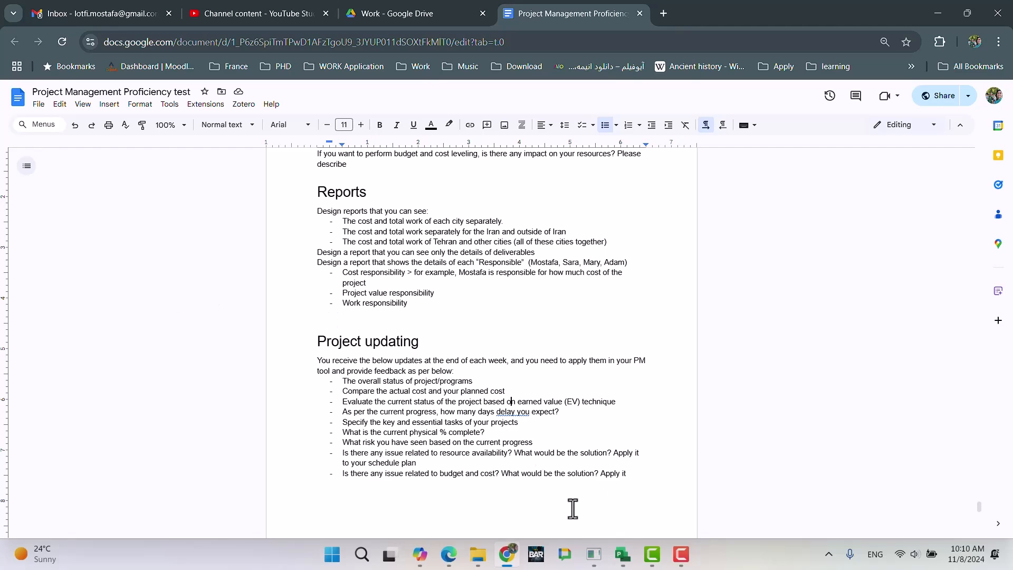
Bring up UltimateExam.mpp in Microsoft Project, referring back to the Project updating section of the exam document.
click(625, 556)
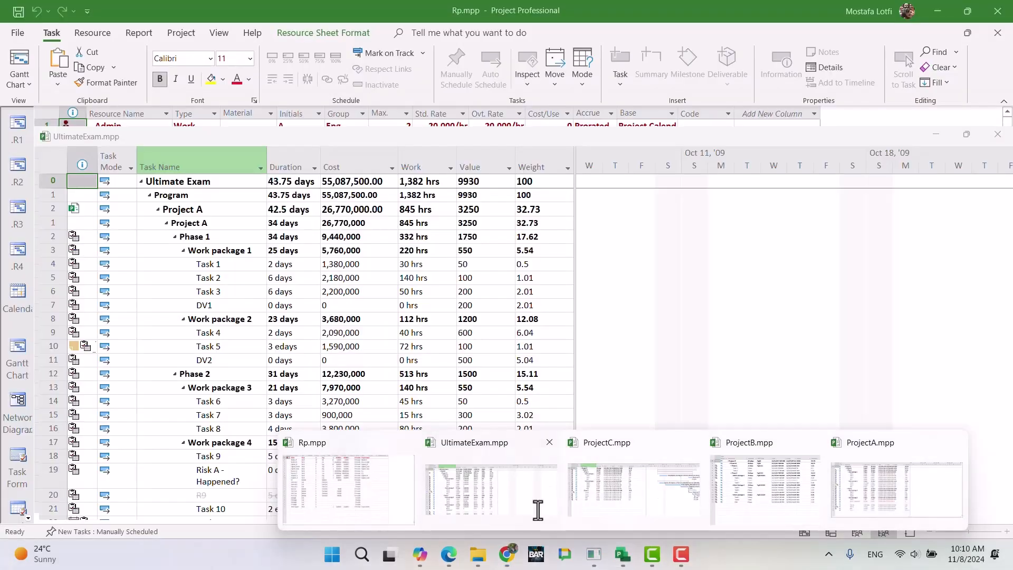
click(537, 507)
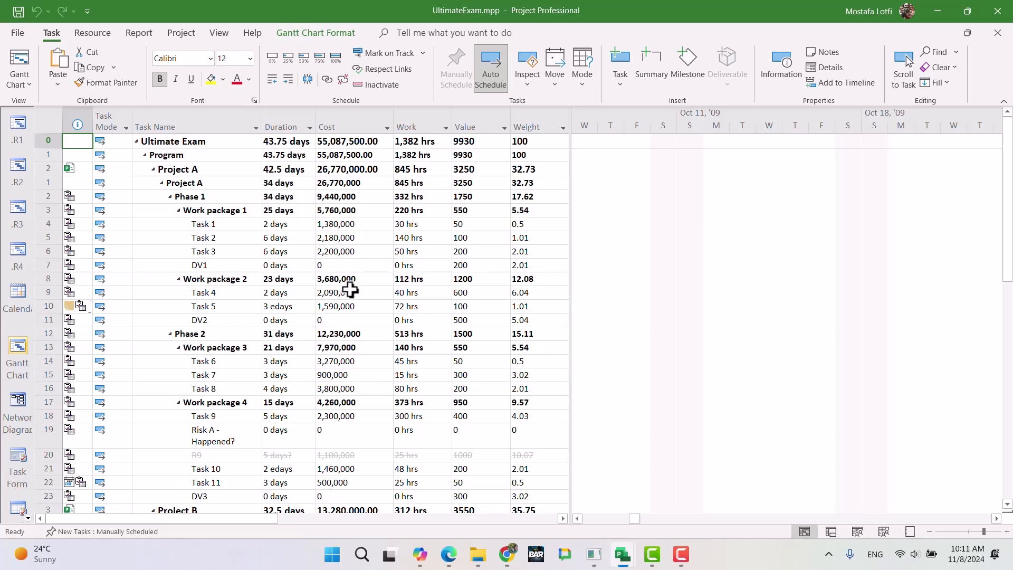
click(508, 555)
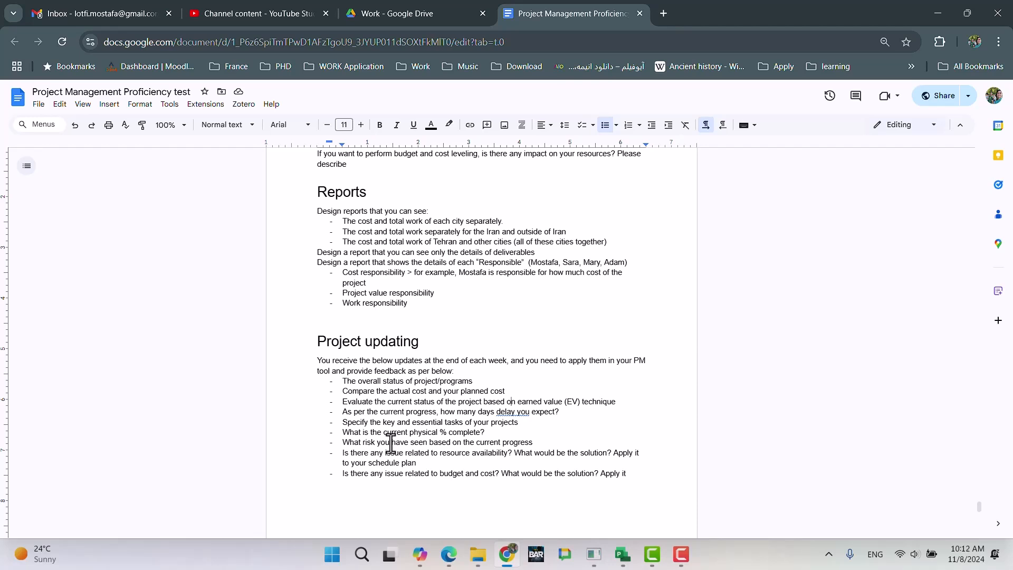
mouse_move(622, 552)
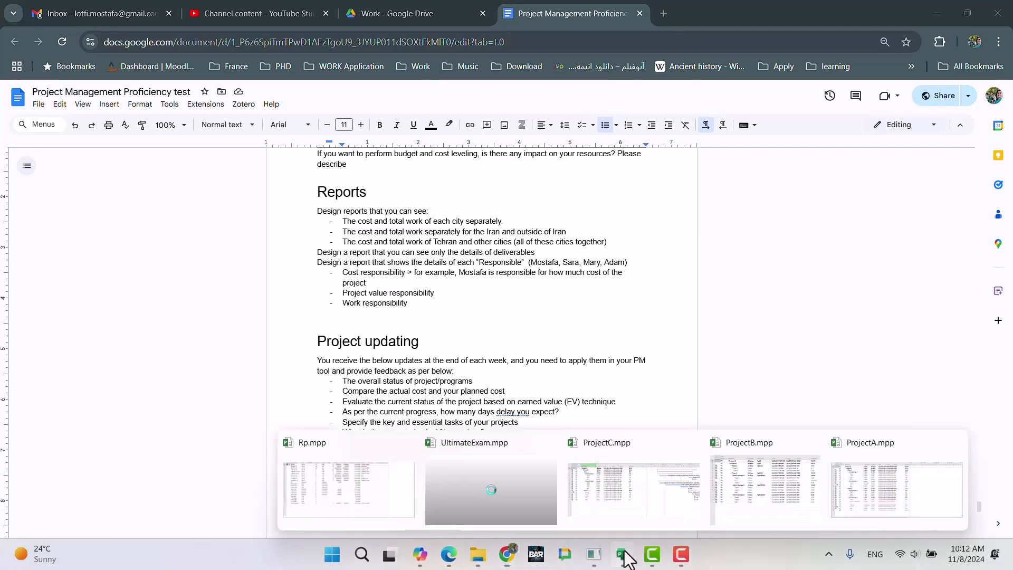
click(477, 488)
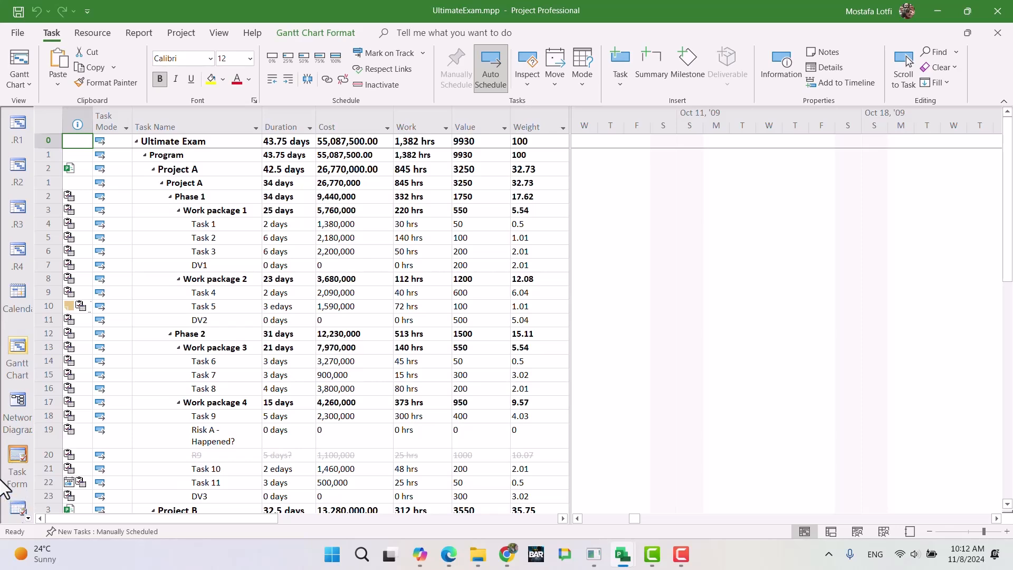
Display the UltimateExam.mpp plan in the Task Usage view.
click(28, 518)
click(28, 518)
click(17, 485)
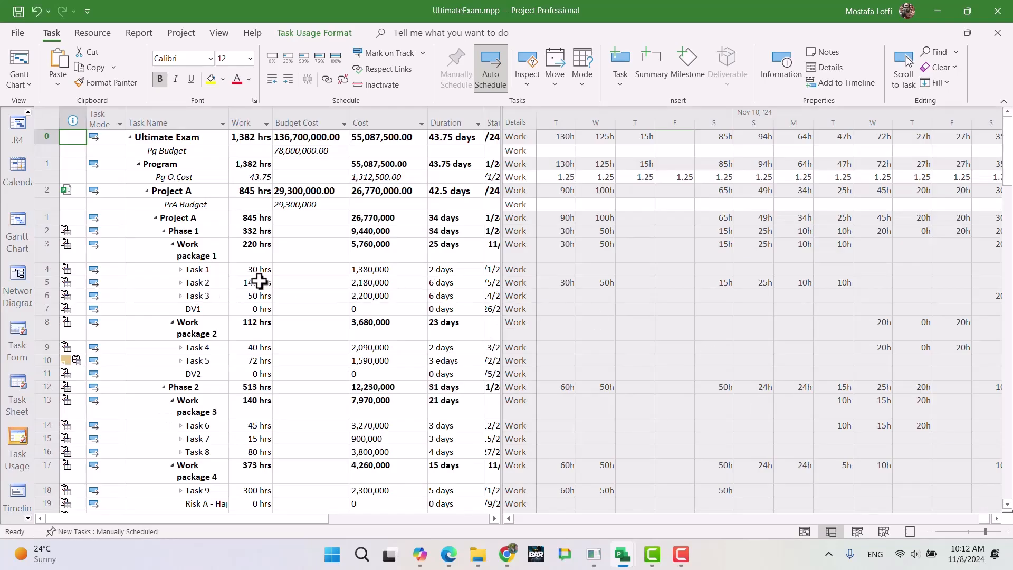
Expand Task 1 of Project A's Work package 1 and bring the timephased grid to its assignment dates.
click(258, 283)
scroll(466, 282, down, 1)
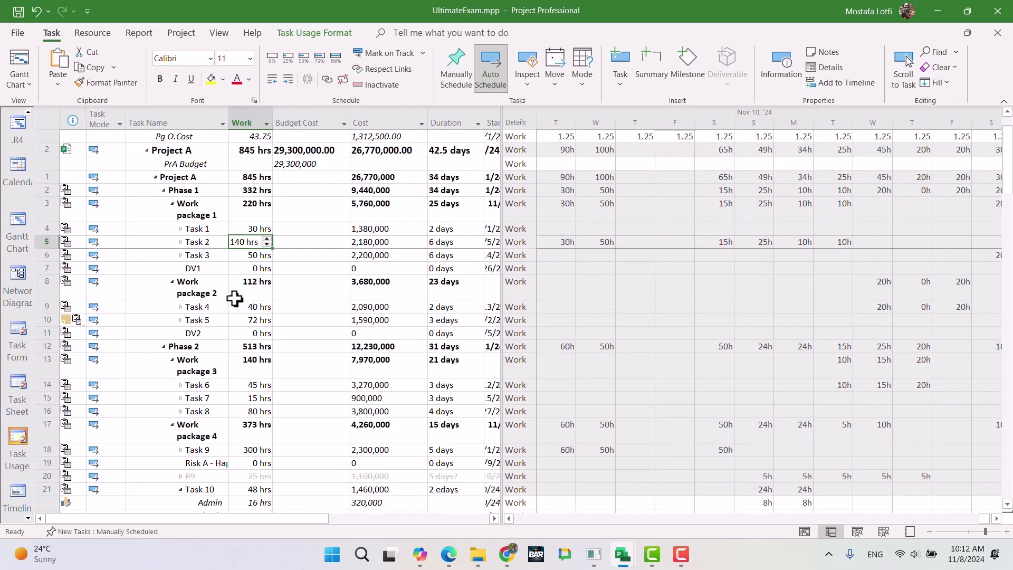
click(180, 230)
click(200, 267)
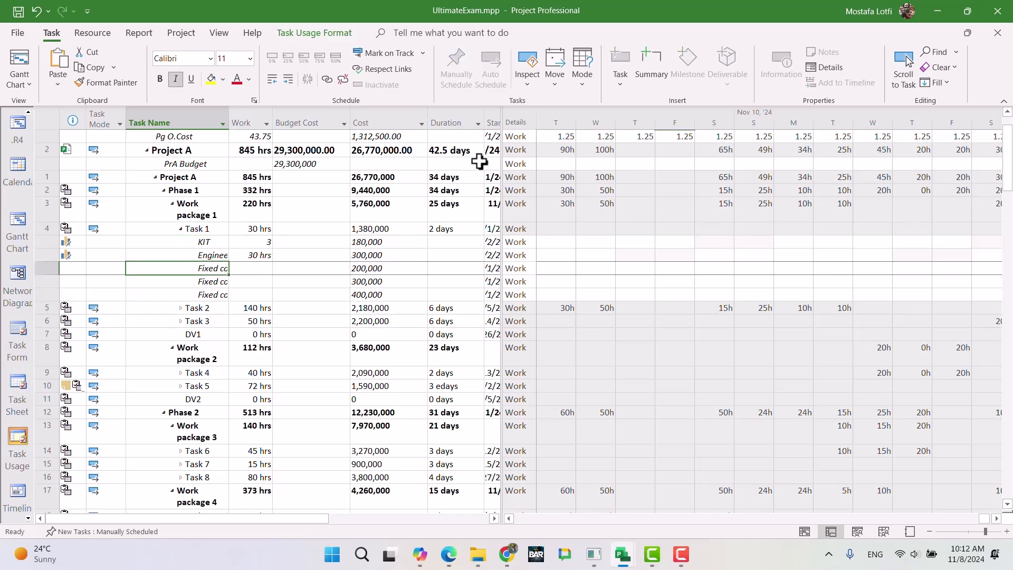
click(904, 68)
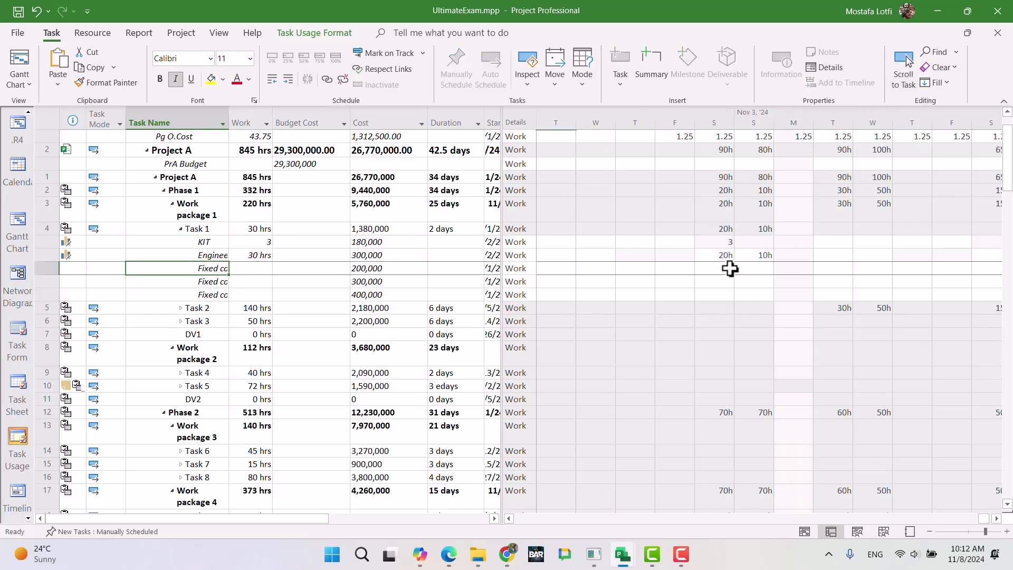
Examine the planned daily work of the Engineer assignment and the fixed cost assignments under Task 1.
click(720, 255)
click(762, 258)
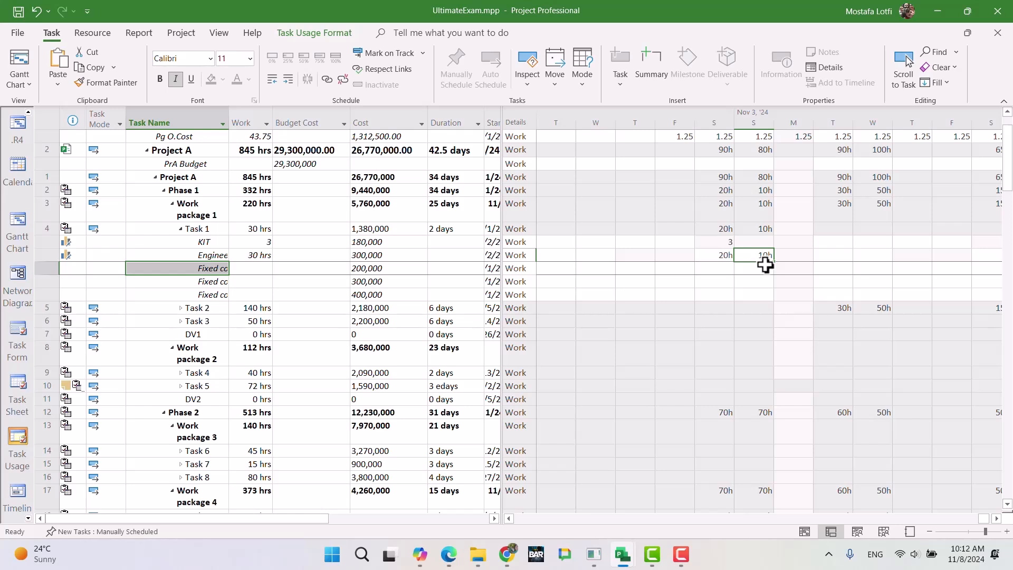
click(700, 256)
click(203, 268)
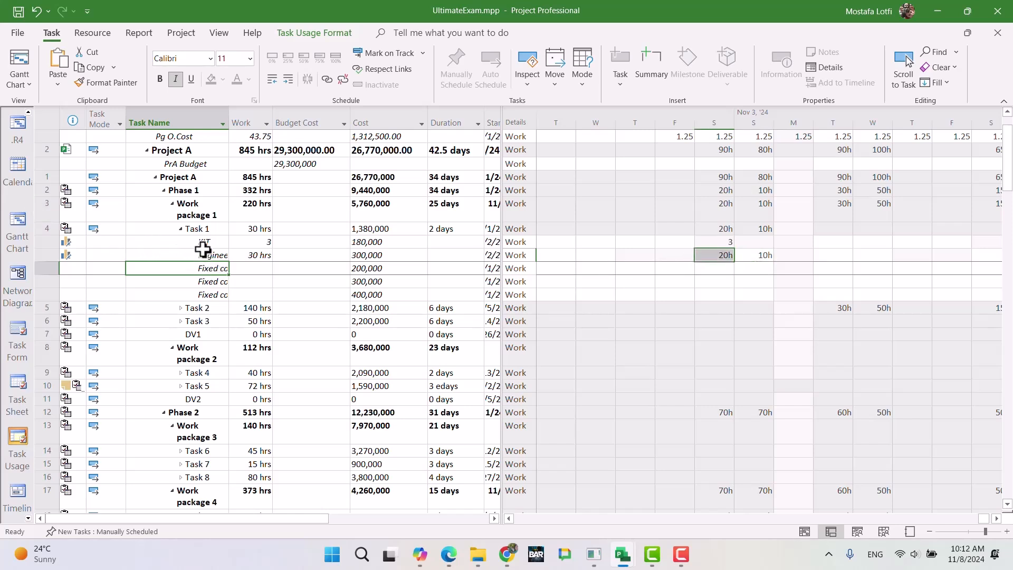
click(203, 251)
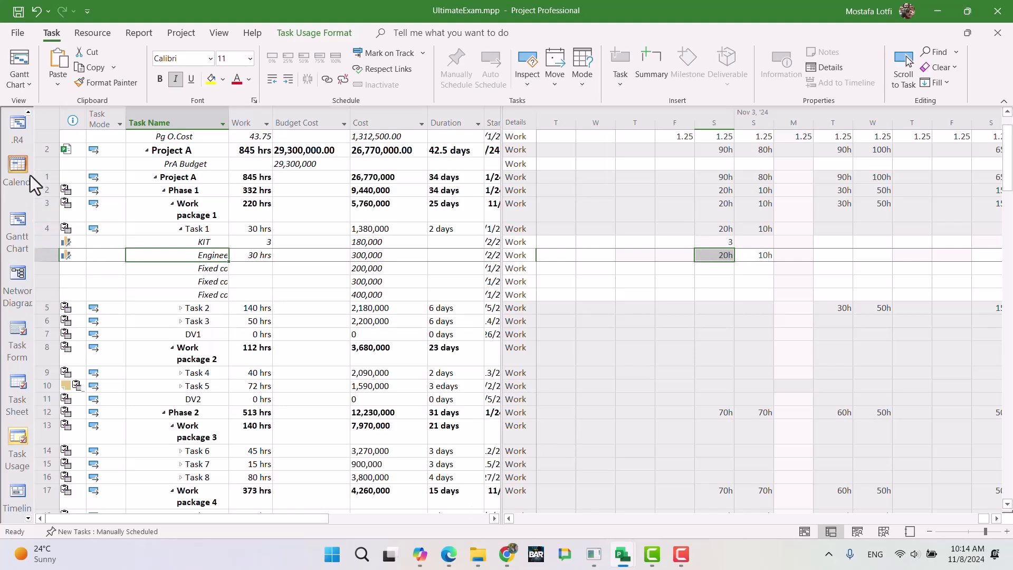
scroll(285, 292, up, 1)
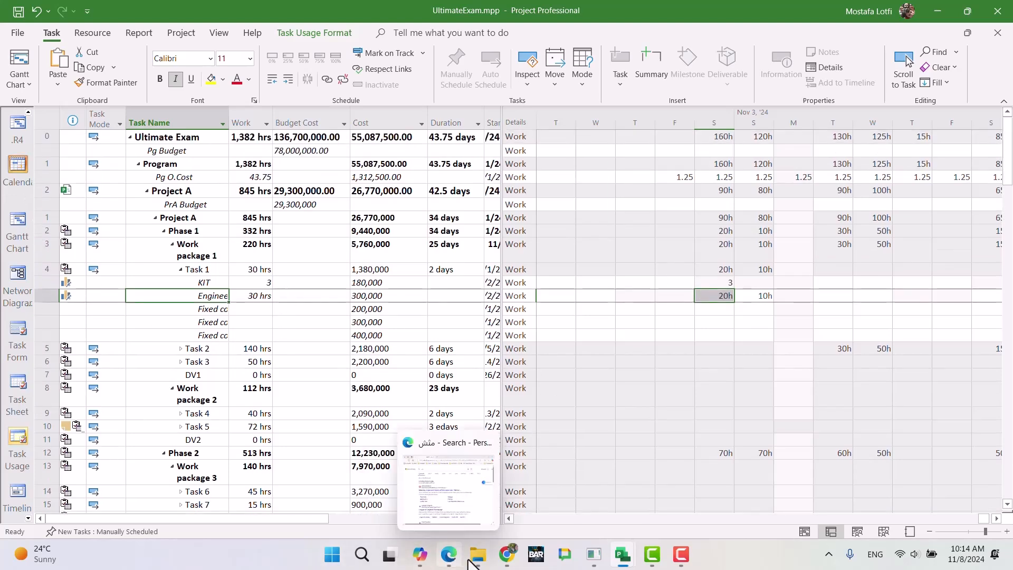
Switch to the exam document in Chrome and read the Project updating section and the Week 1 report.
click(508, 564)
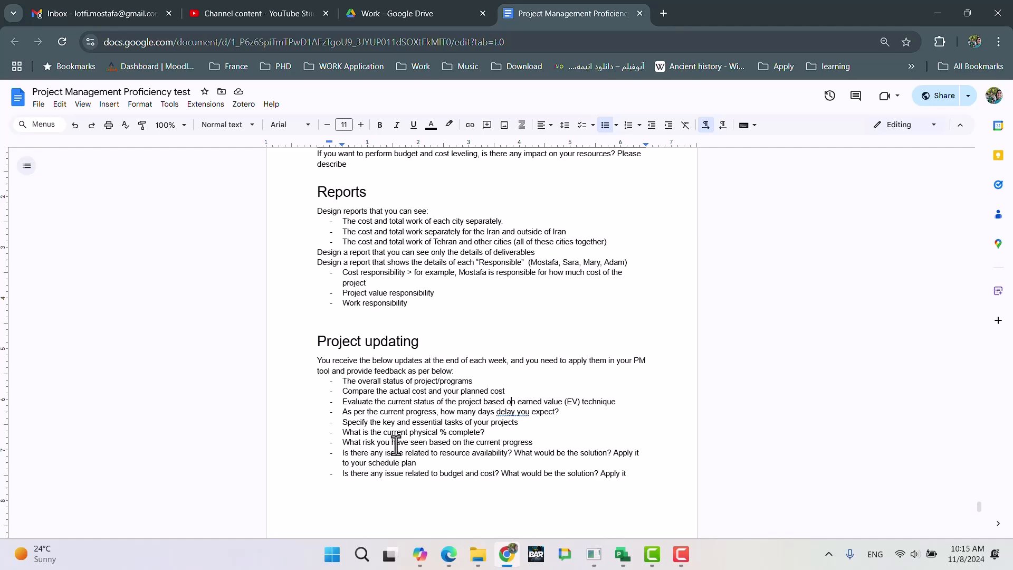
scroll(362, 430, down, 3)
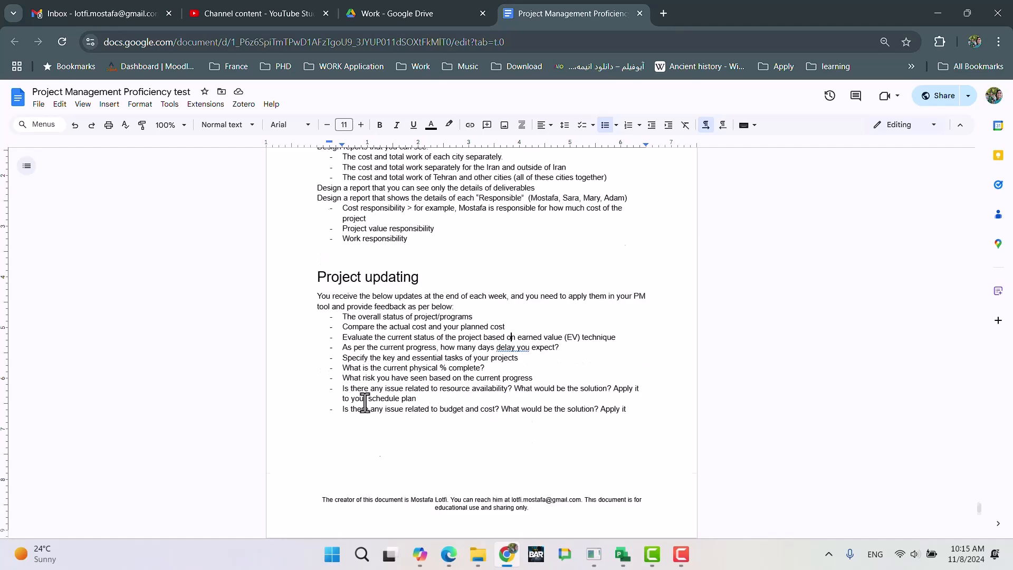
scroll(365, 402, down, 3)
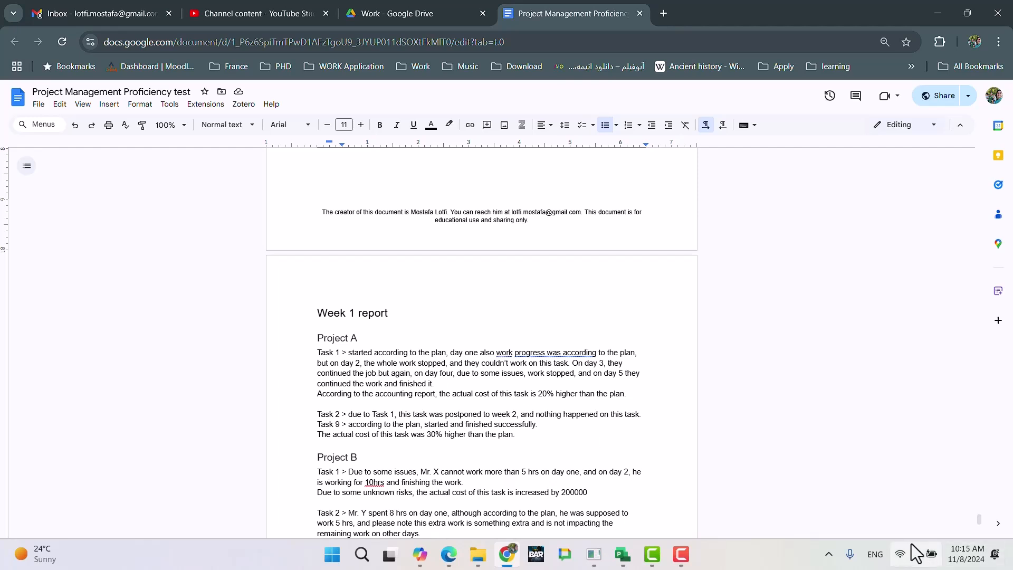
mouse_move(964, 567)
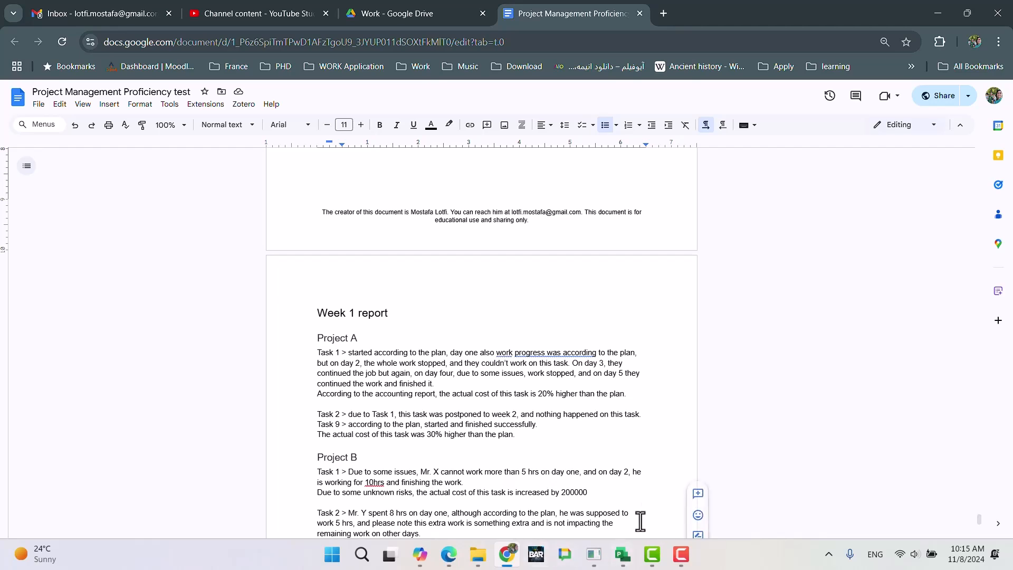
Return to UltimateExam.mpp in Microsoft Project and display the plan in the Gantt Chart view.
mouse_move(627, 550)
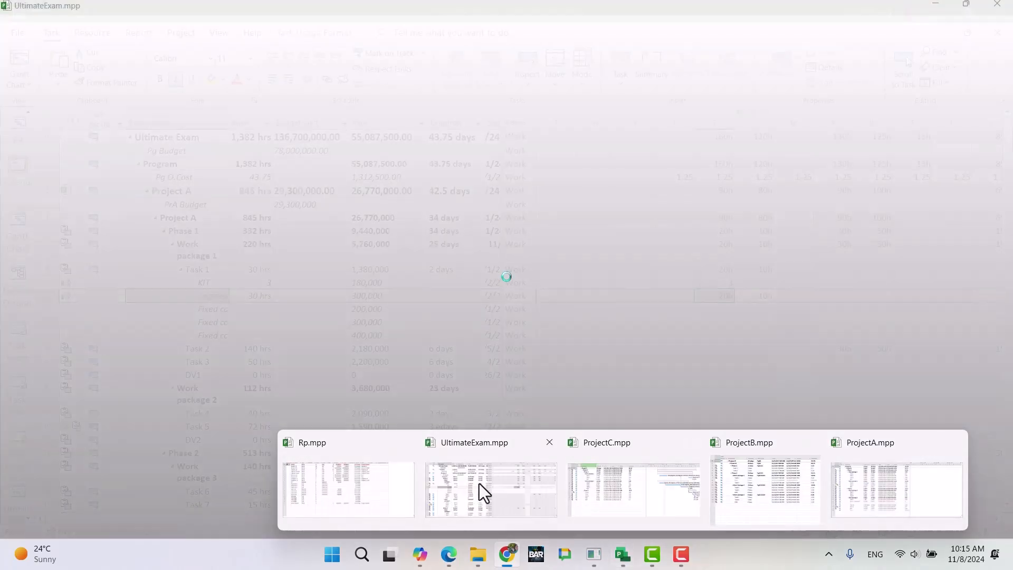
click(479, 488)
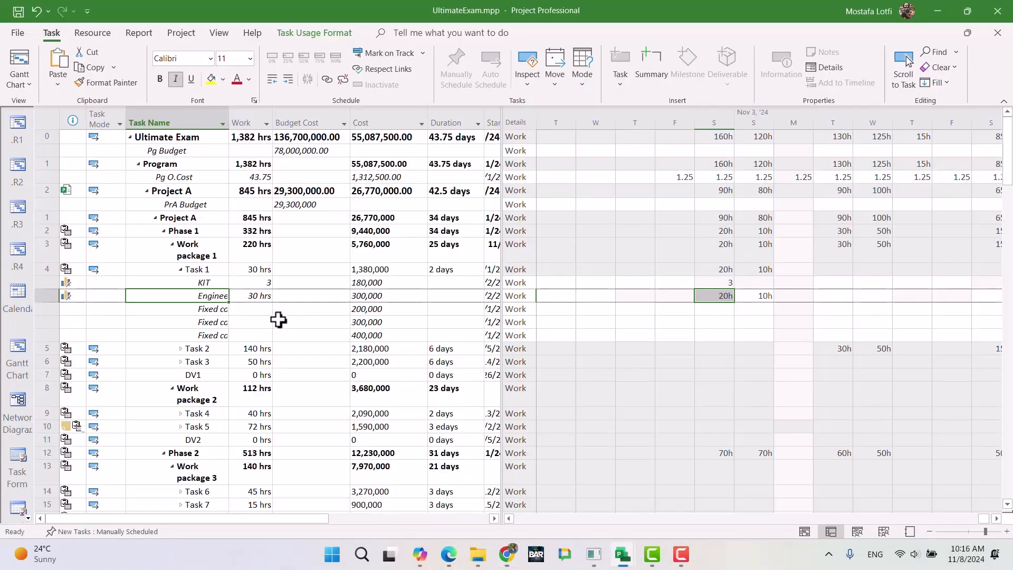
click(4, 387)
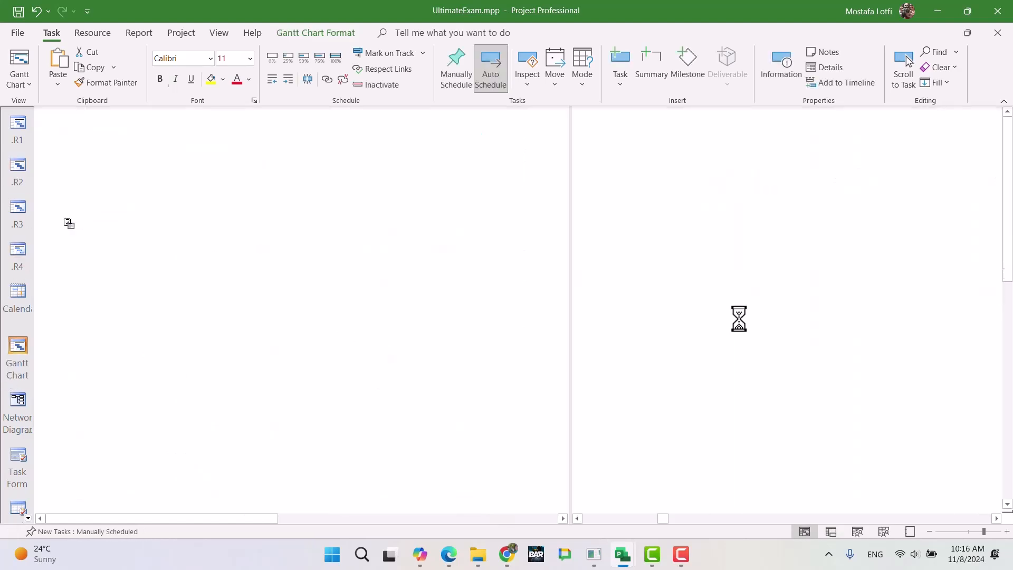
Bring Task 2 of Project A into the Gantt timeline and fit the November to December schedule on the timescale.
click(204, 235)
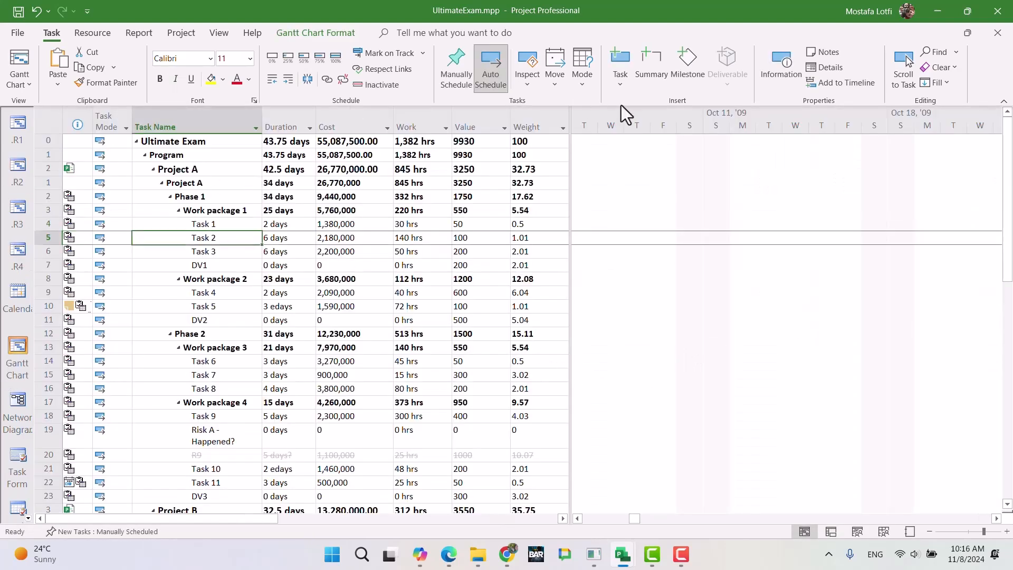
click(905, 79)
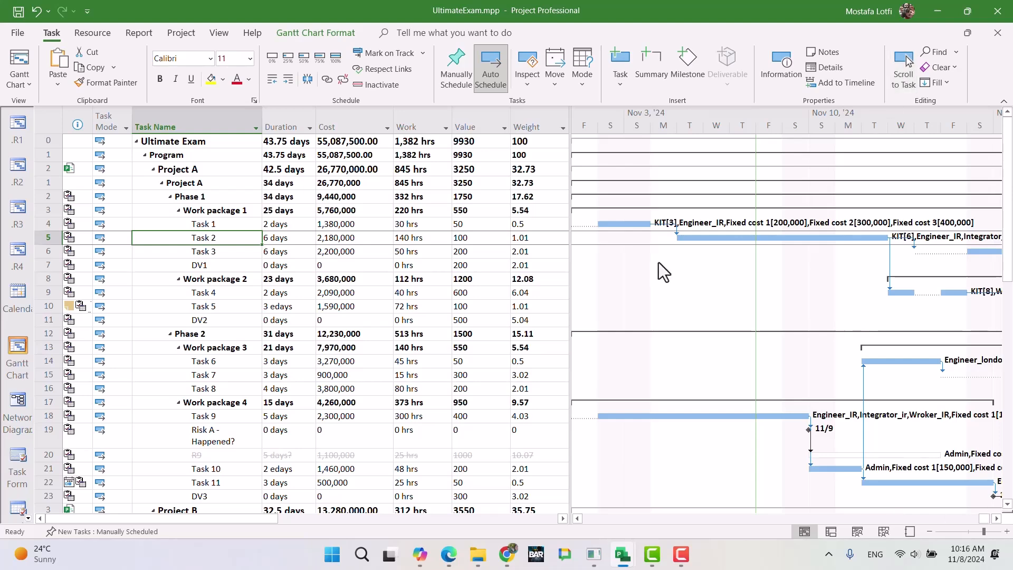
scroll(665, 264, down, 2)
scroll(667, 269, down, 5)
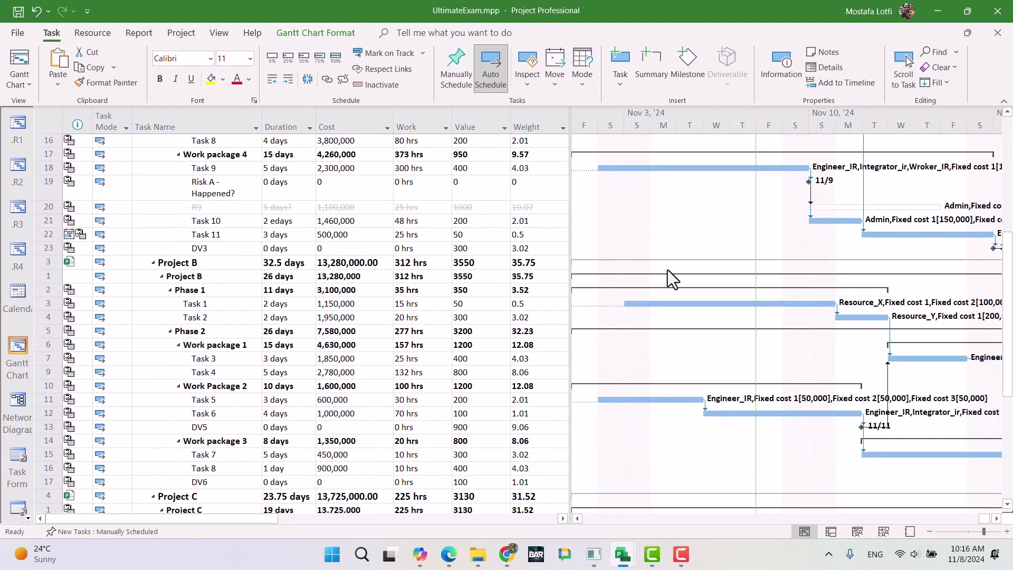
scroll(667, 269, up, 7)
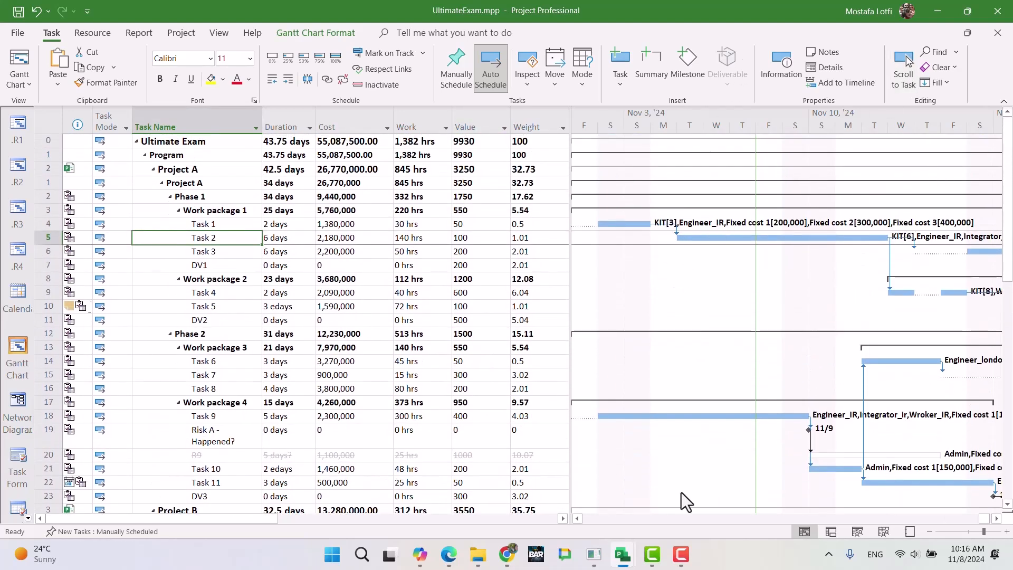
ctrl+scroll(700, 441, down, 1)
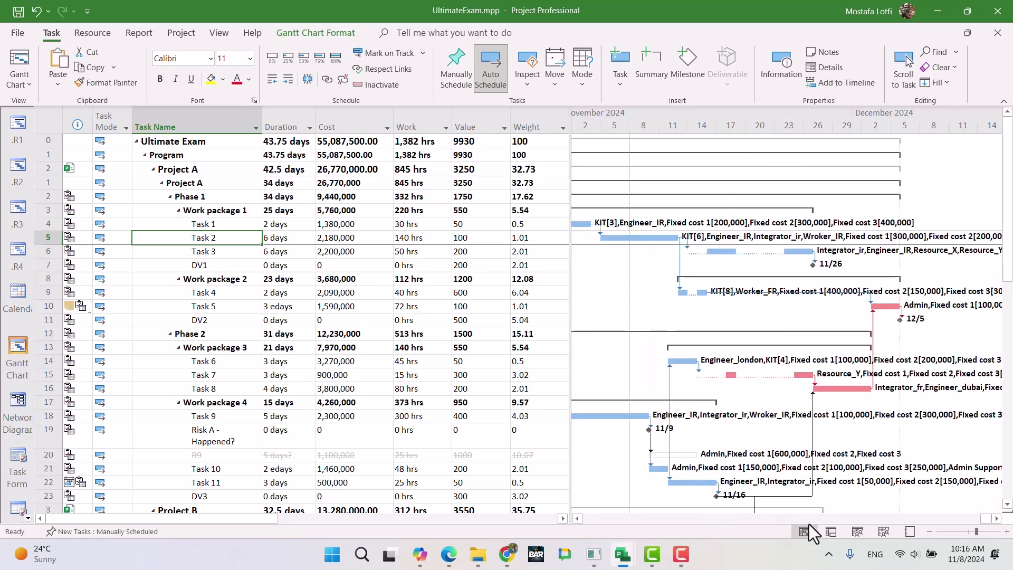
click(578, 518)
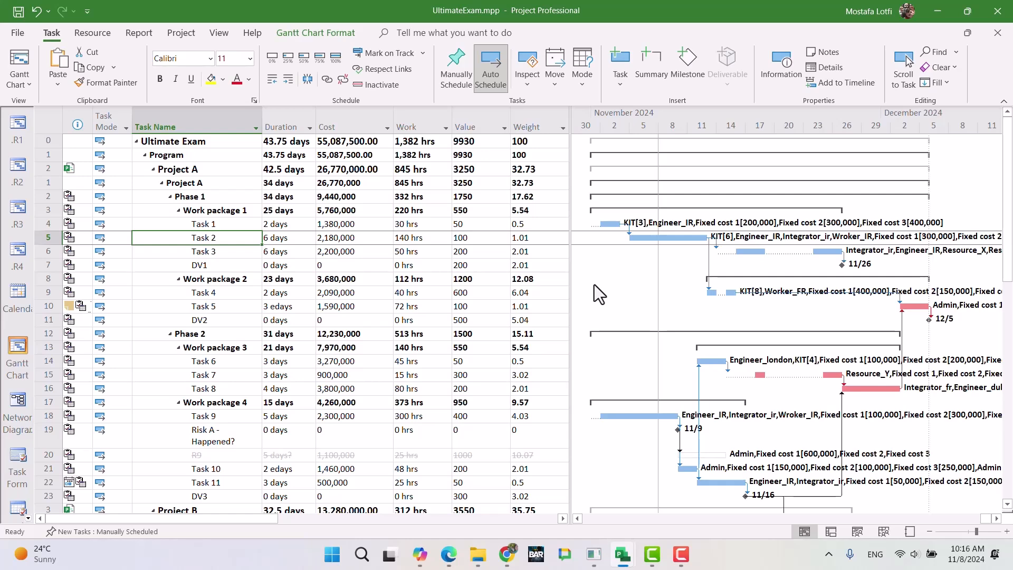
Format the Gantt chart's Current Date gridline as a red dashed line.
right_click(631, 284)
click(650, 292)
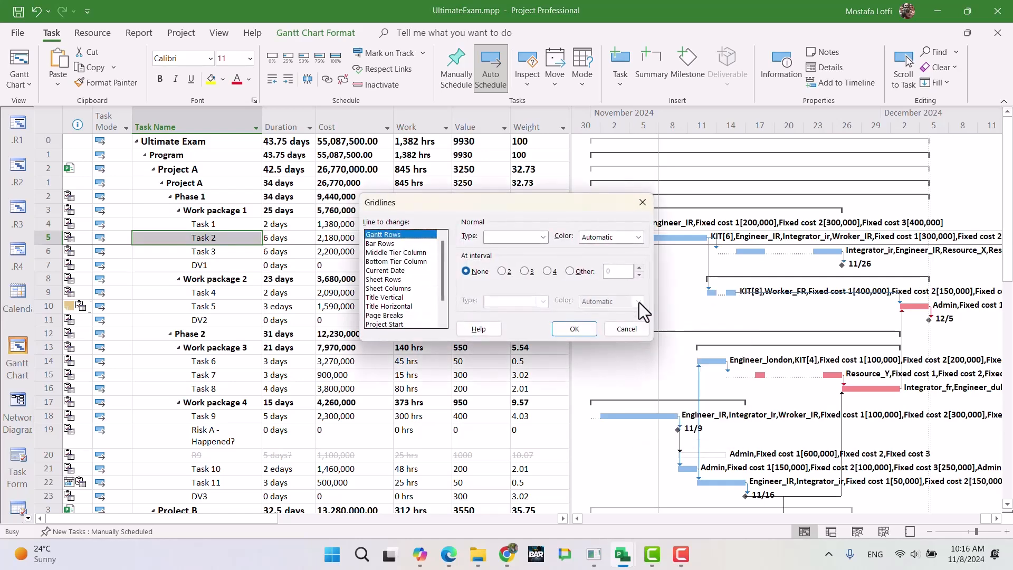
click(396, 279)
click(397, 271)
click(612, 238)
click(596, 379)
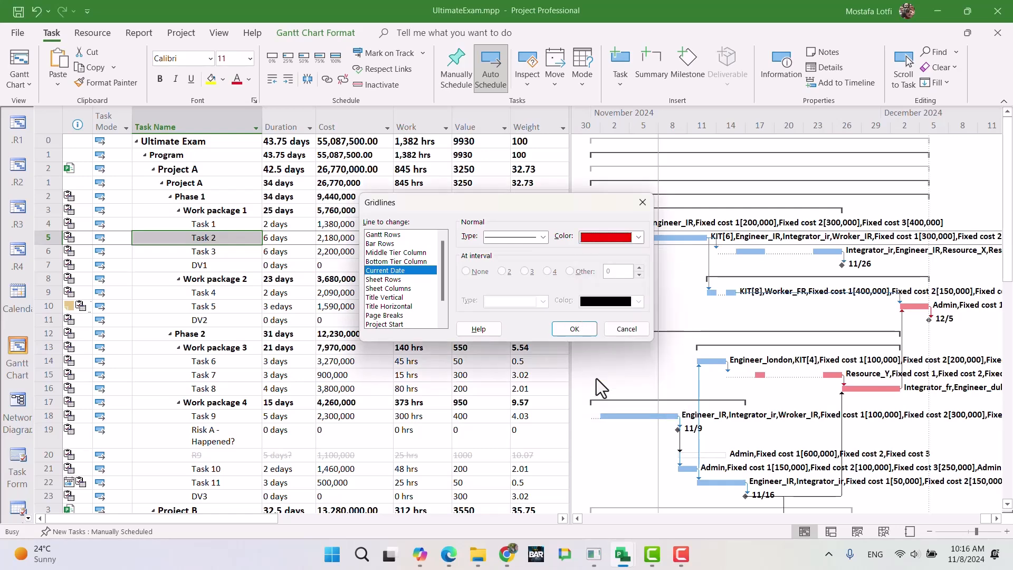
click(528, 237)
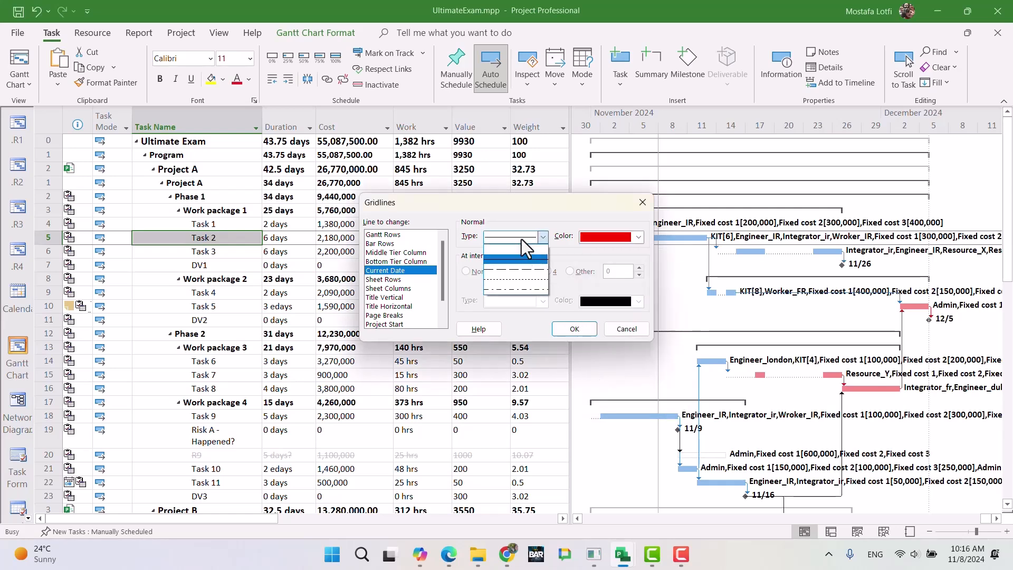
click(524, 290)
click(575, 330)
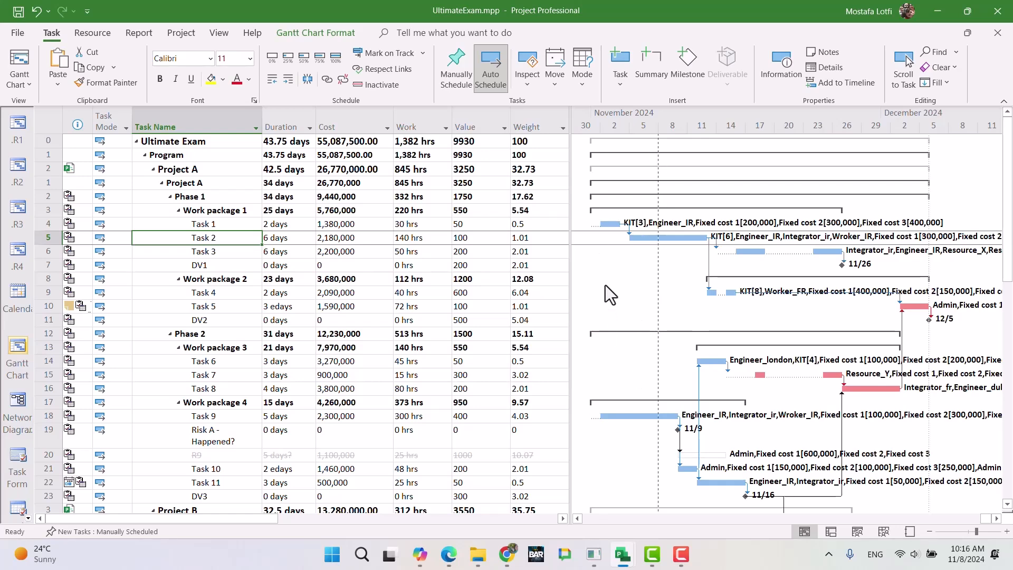
Color the Gantt chart's Project Start gridline blue.
right_click(606, 285)
click(615, 296)
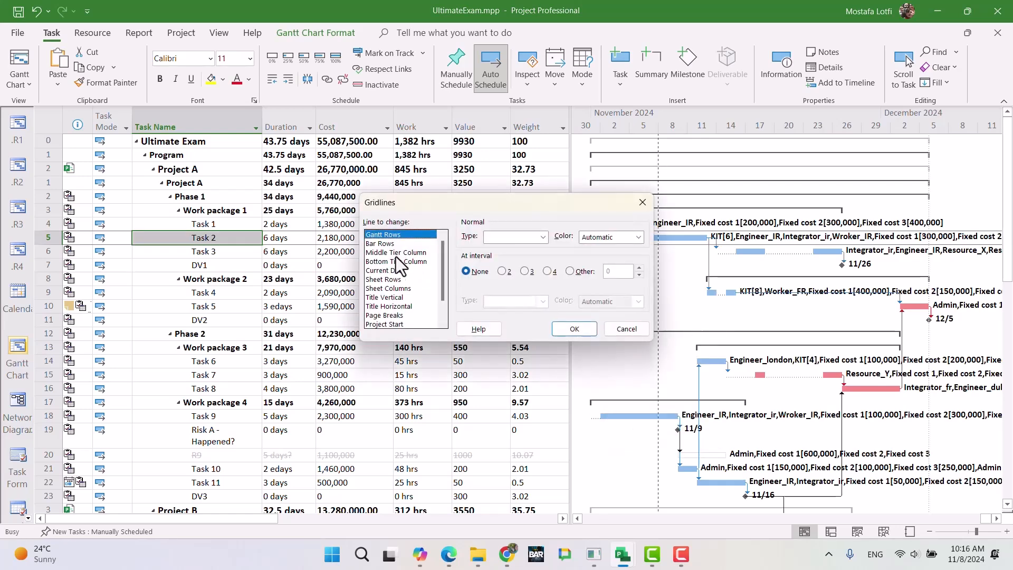
click(395, 289)
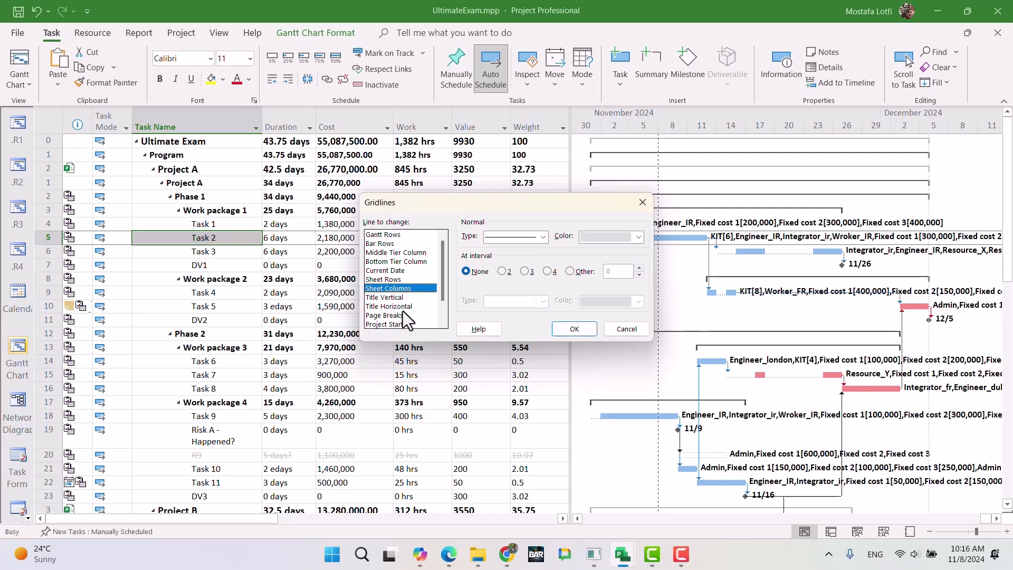
click(401, 324)
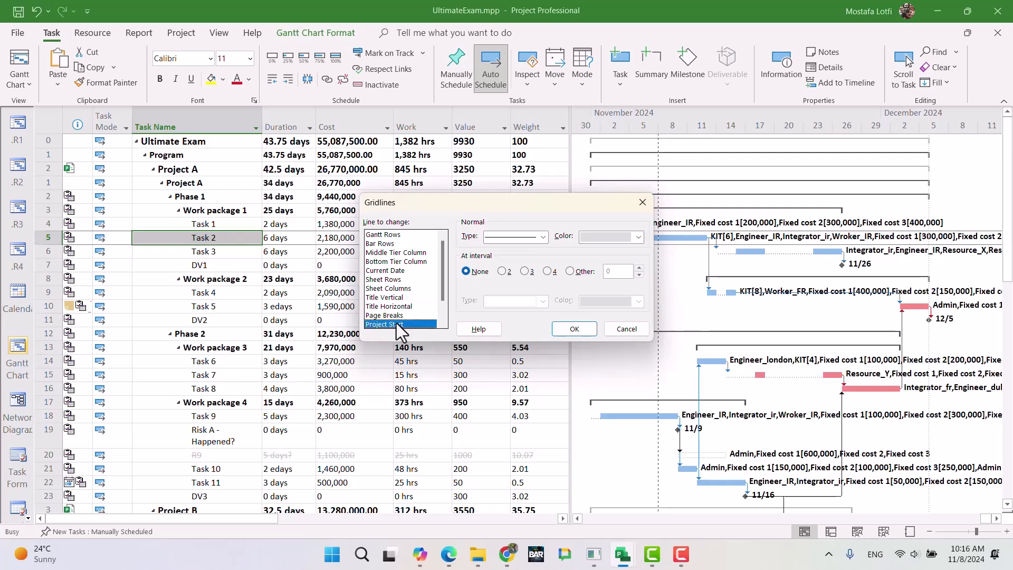
click(604, 237)
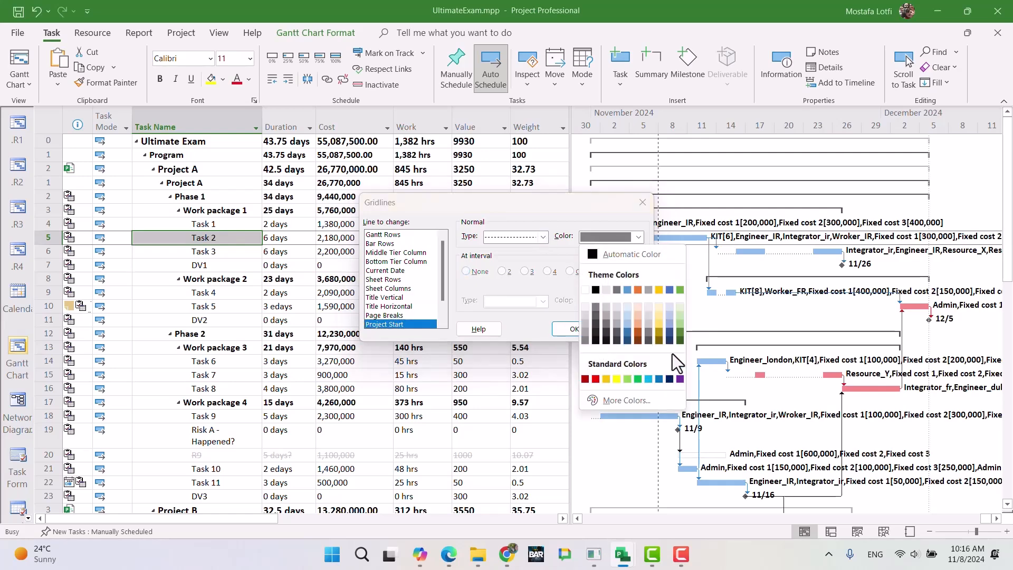
click(666, 380)
Color the Project Finish gridline blue and apply the gridline changes to the chart.
scroll(429, 310, down, 1)
click(401, 306)
click(590, 235)
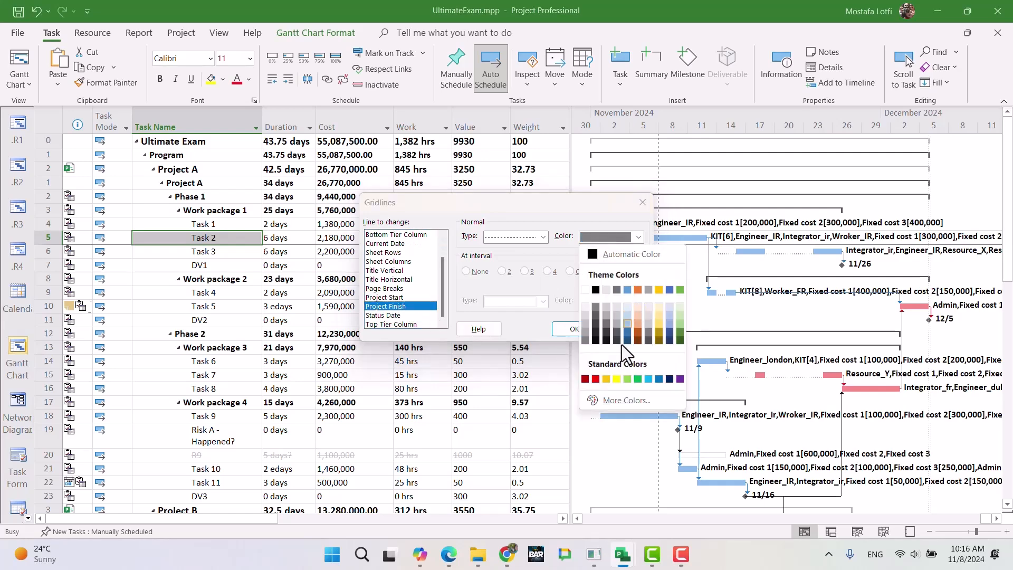
click(660, 379)
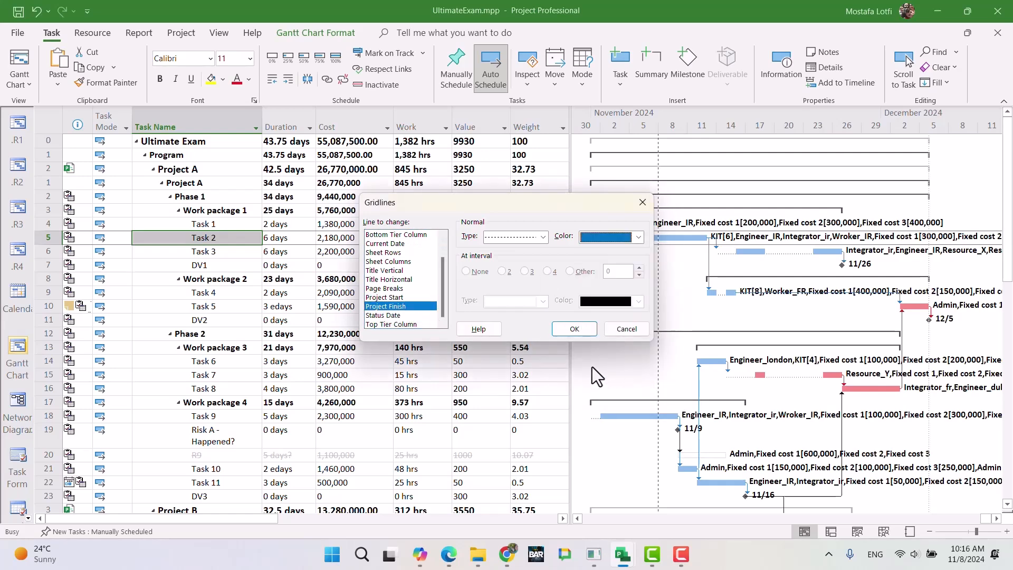
click(572, 329)
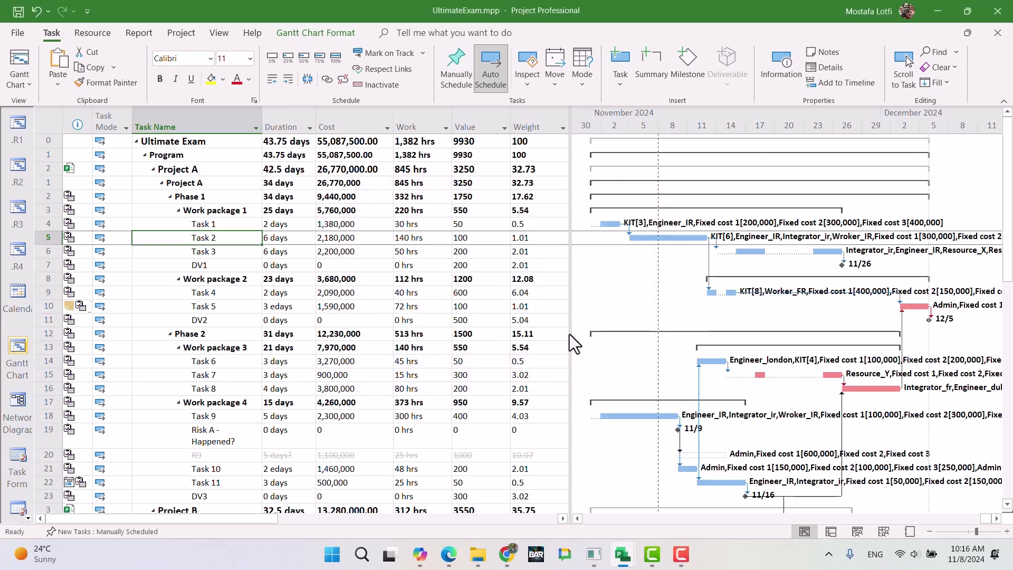
Check the Project Start gridline settings and look up today's date in the Windows calendar.
right_click(619, 264)
click(635, 275)
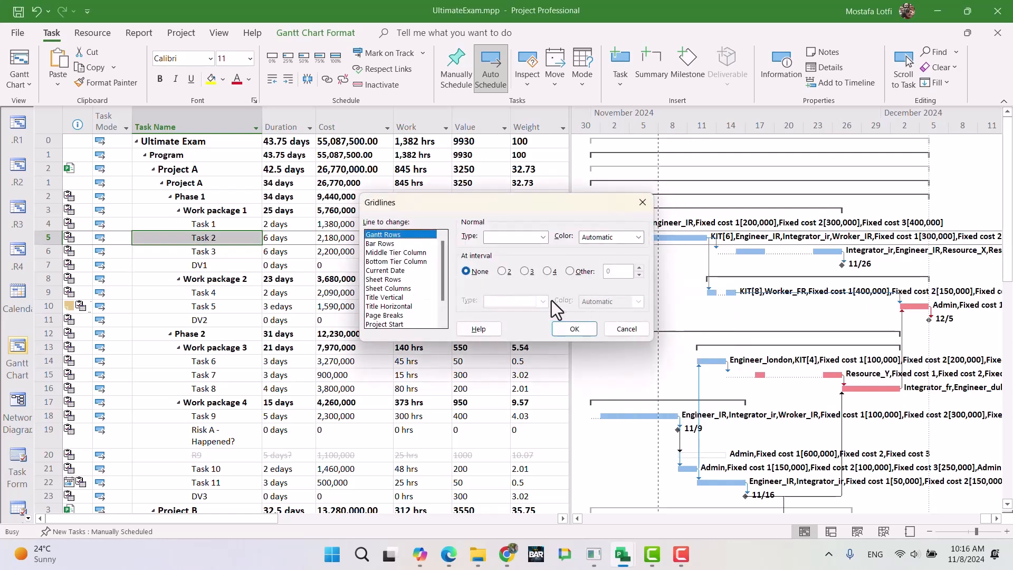
click(395, 324)
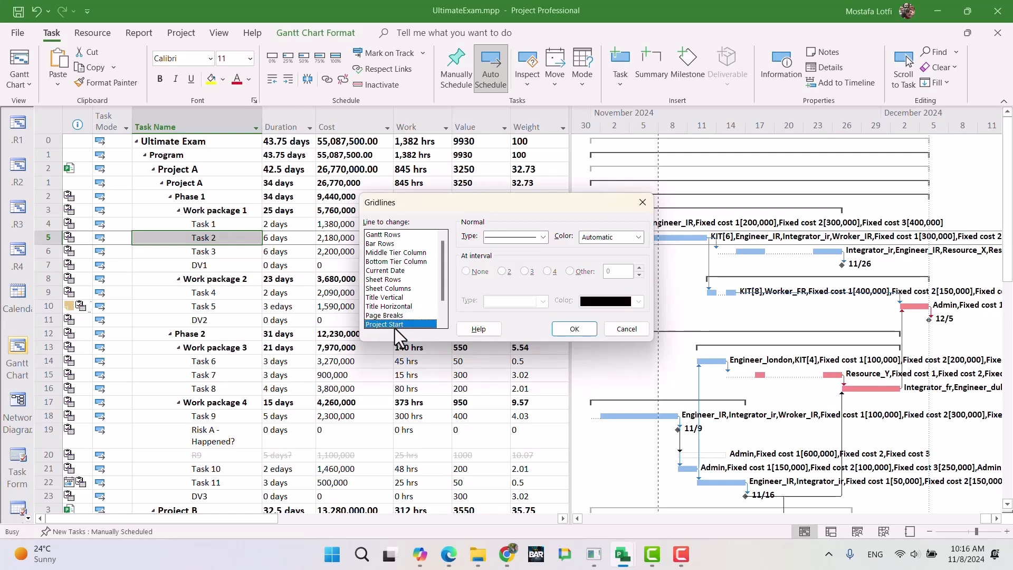
click(573, 330)
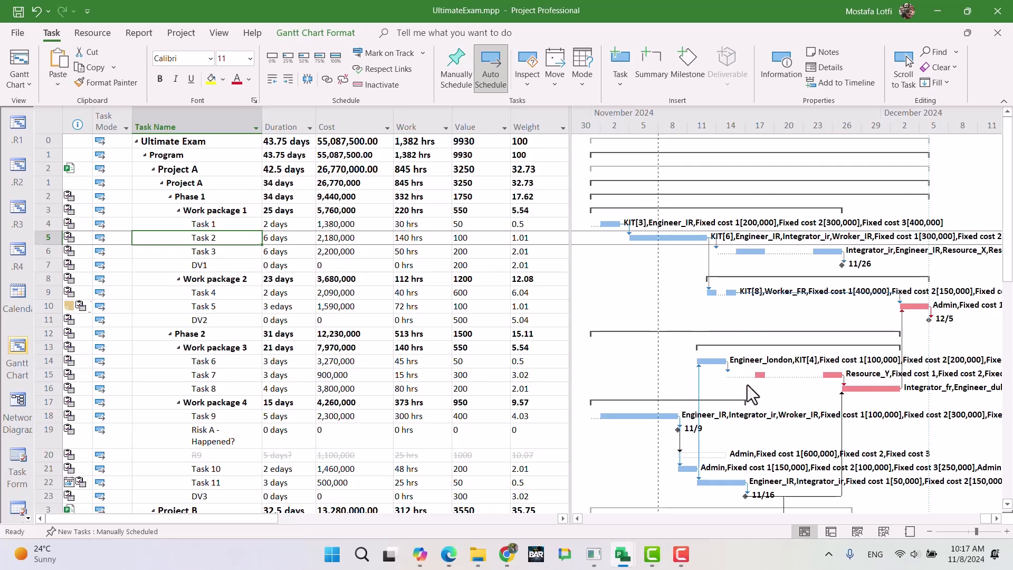
click(970, 554)
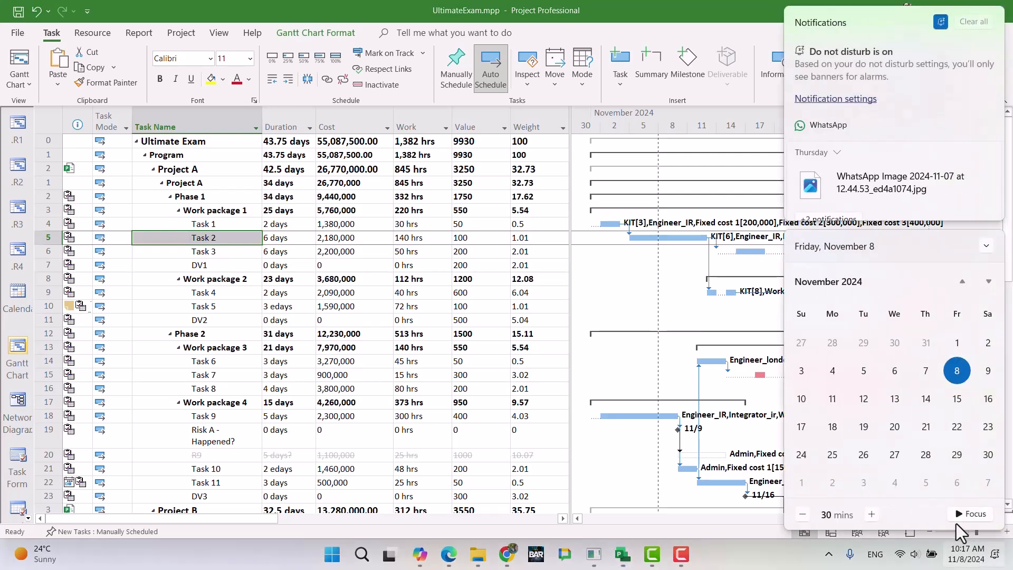
click(575, 305)
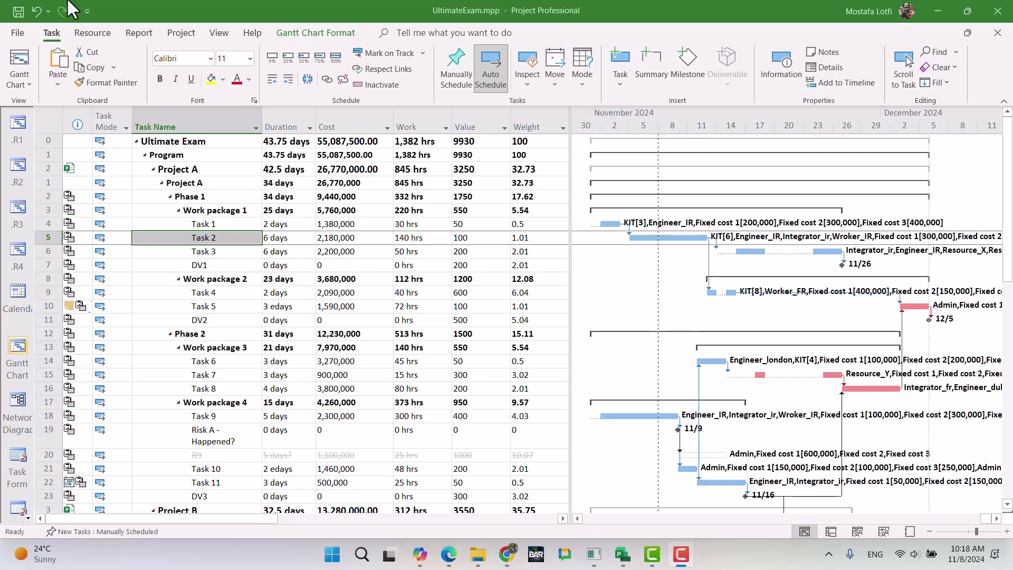
Save the current schedule as Baseline for the entire project.
click(176, 36)
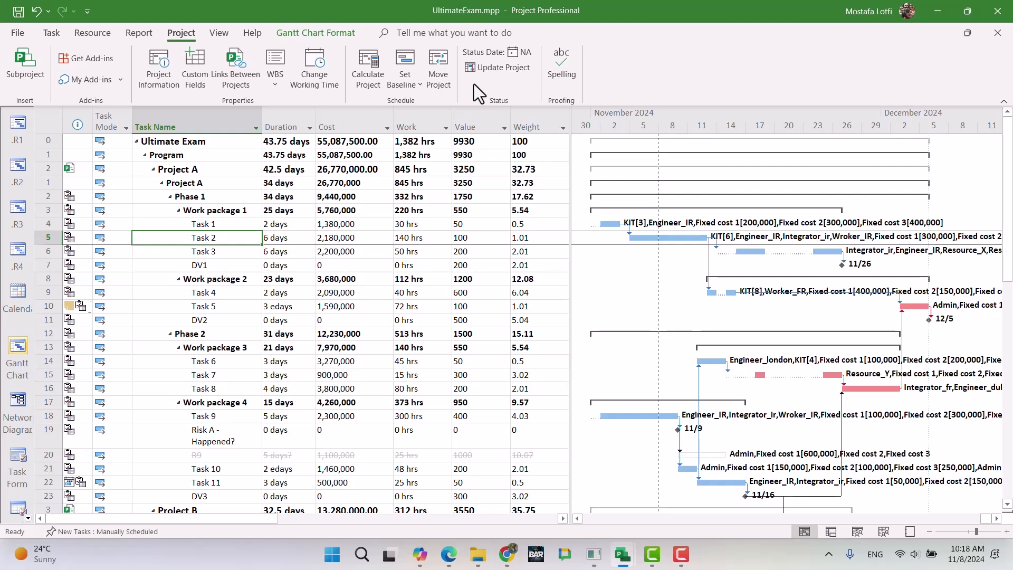
click(402, 83)
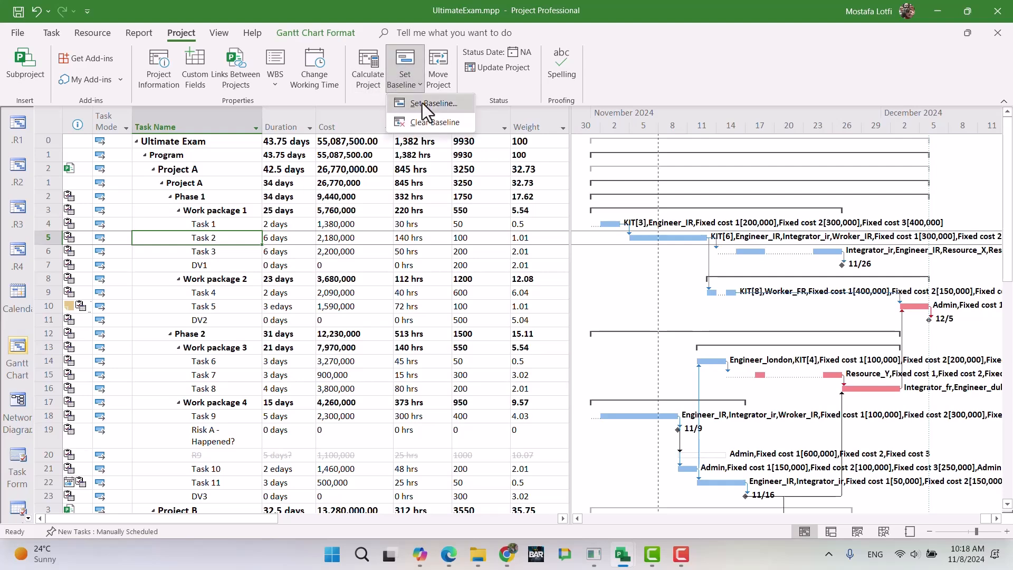
click(422, 103)
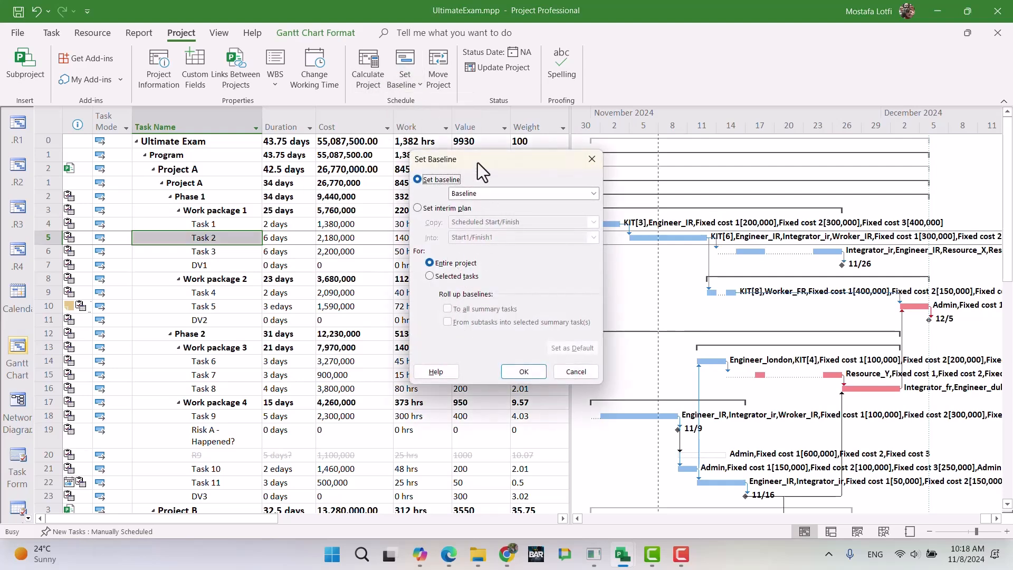
click(523, 372)
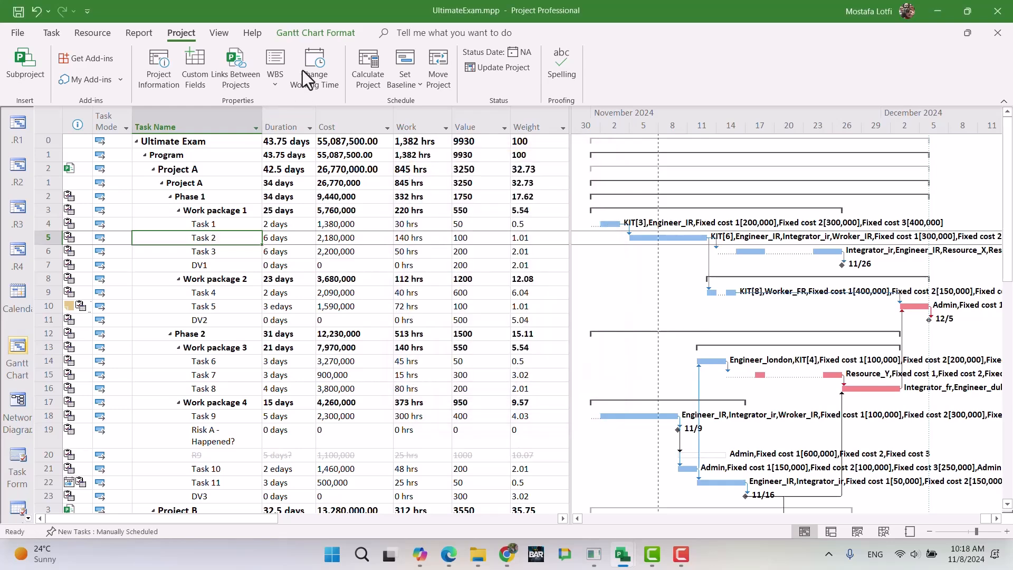
Save the schedule as Baseline 1 for the entire project, and save the changes to the master file and all its subprojects.
click(397, 83)
click(420, 105)
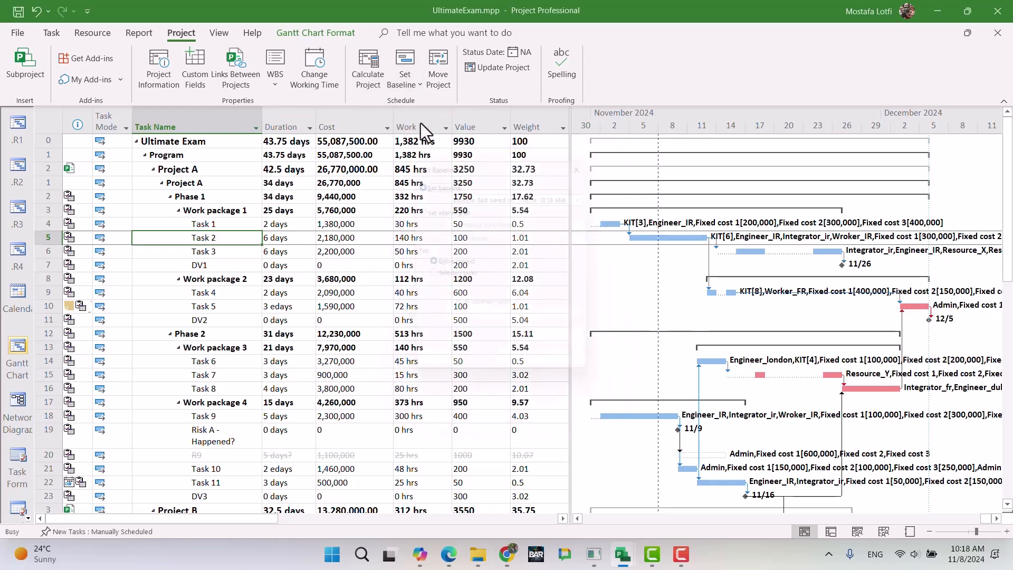
click(553, 191)
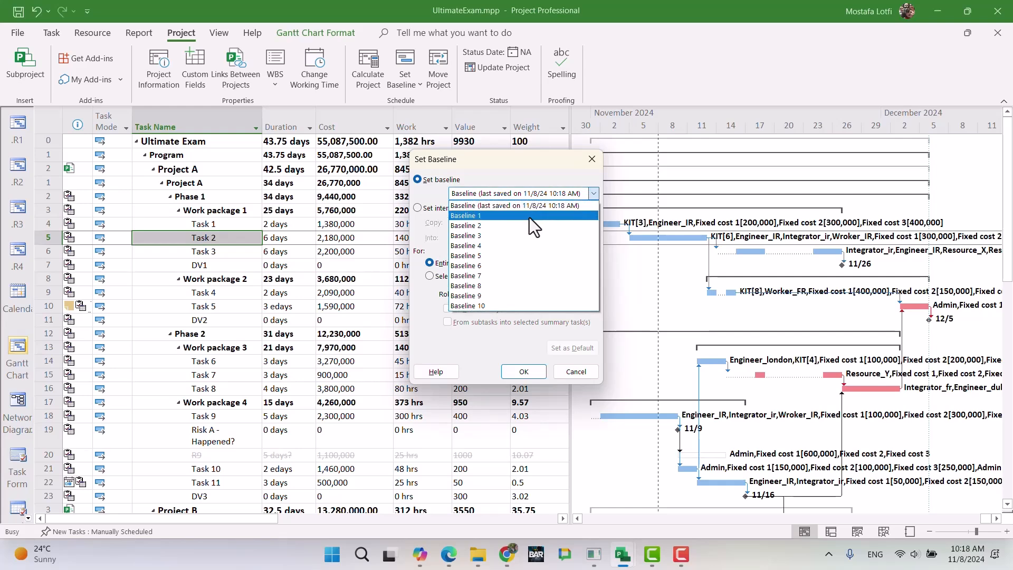
click(530, 217)
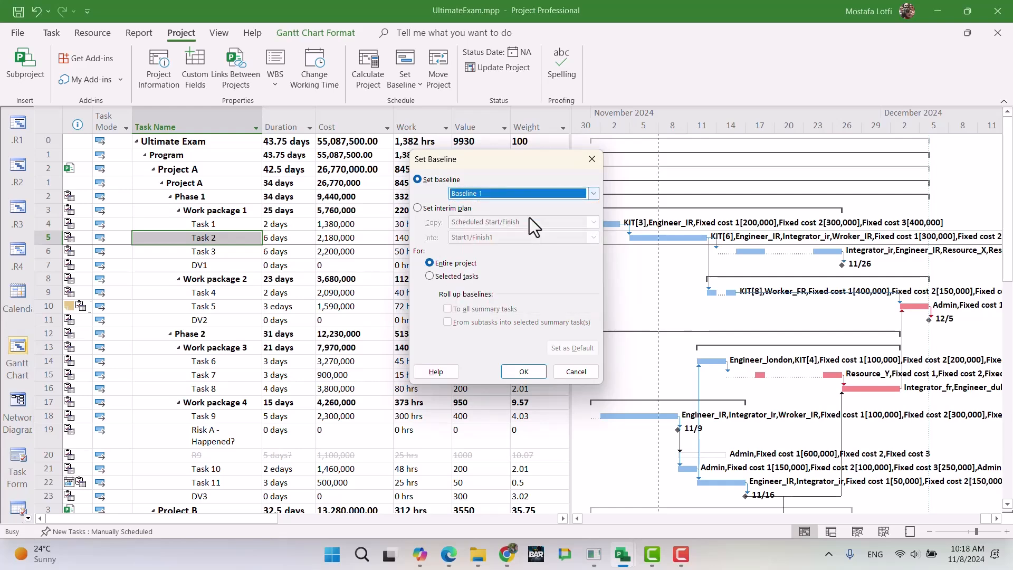
click(510, 372)
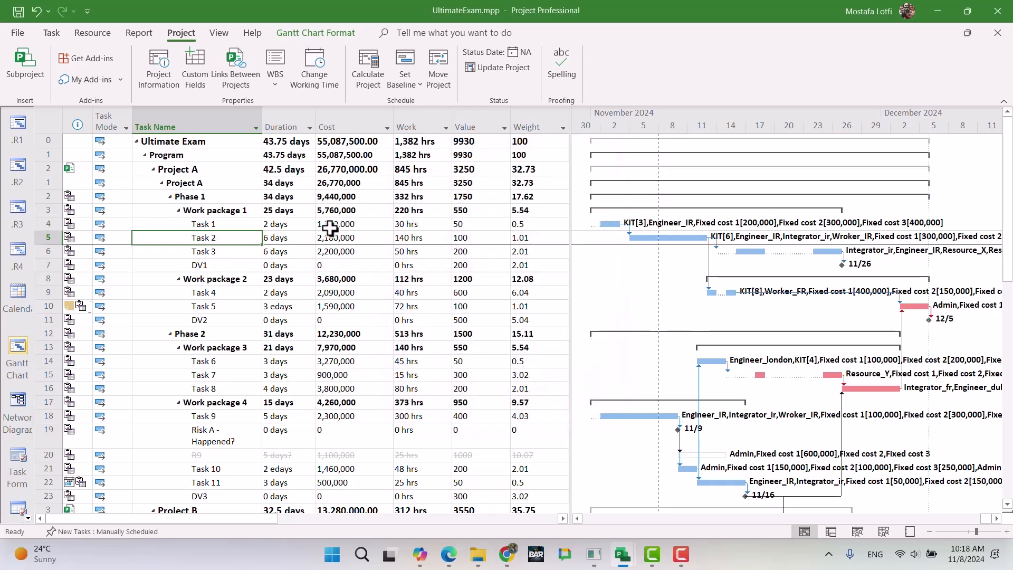
key(ctrl+s)
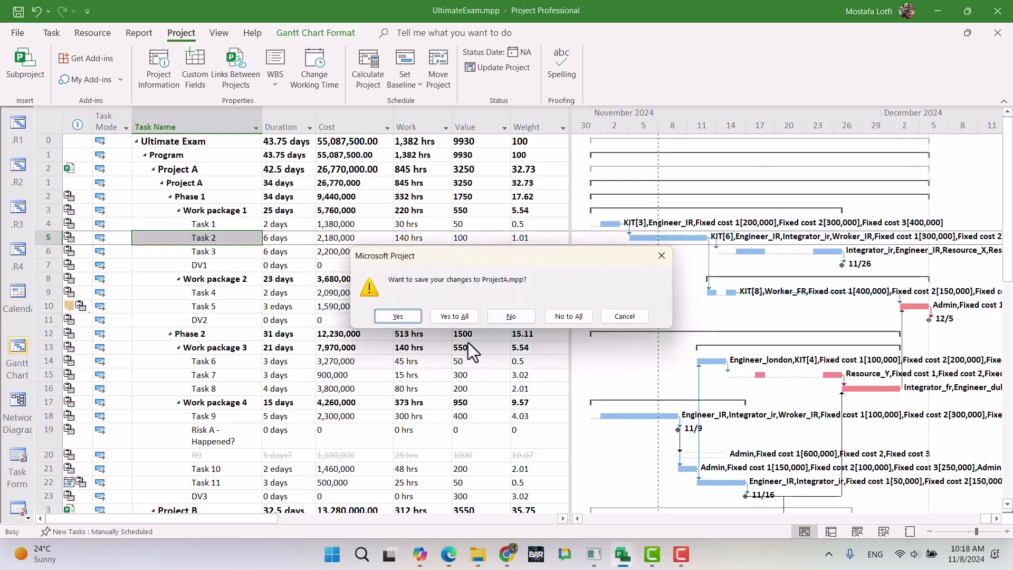
click(469, 313)
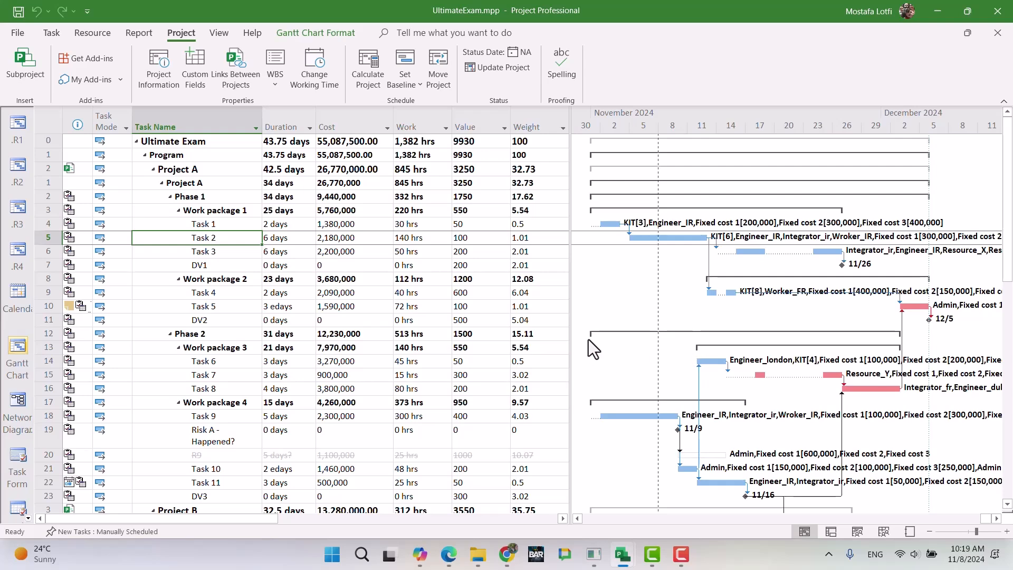
Widen the Gantt chart area and mark Task 1 of Project A's Work package 1 as 100% complete.
drag(572, 339, 320, 323)
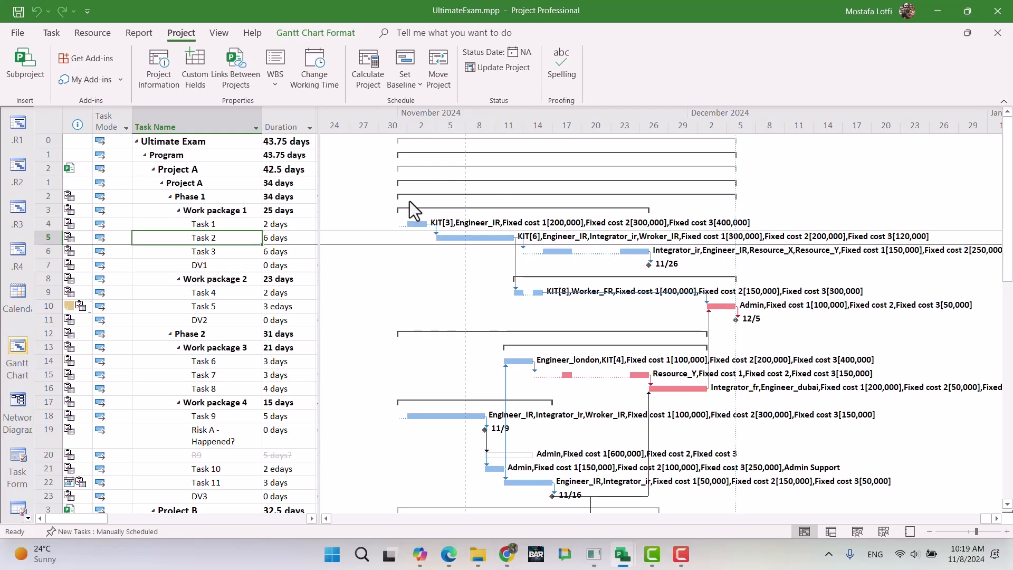
click(418, 224)
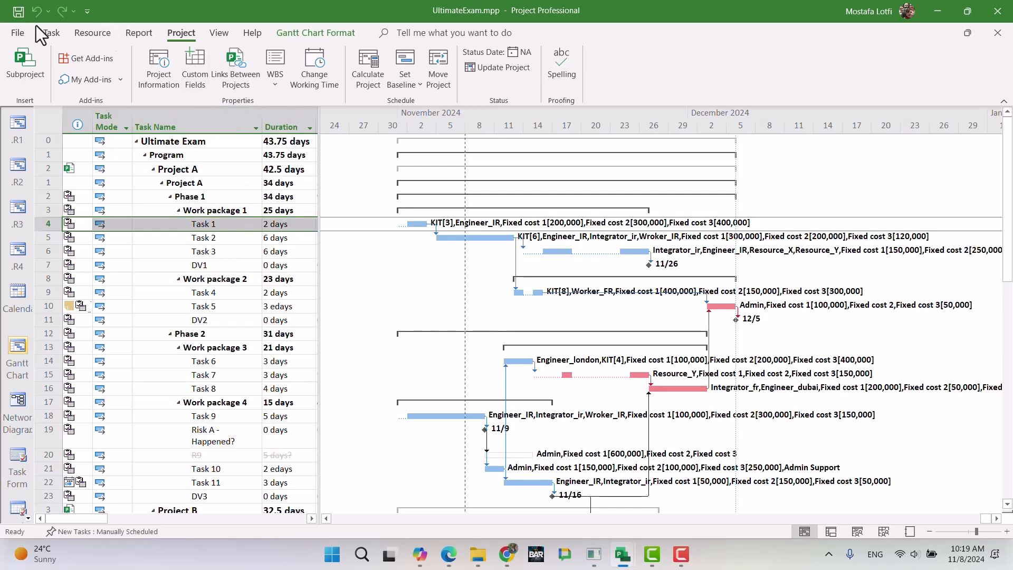
click(52, 33)
click(222, 305)
click(221, 226)
click(336, 58)
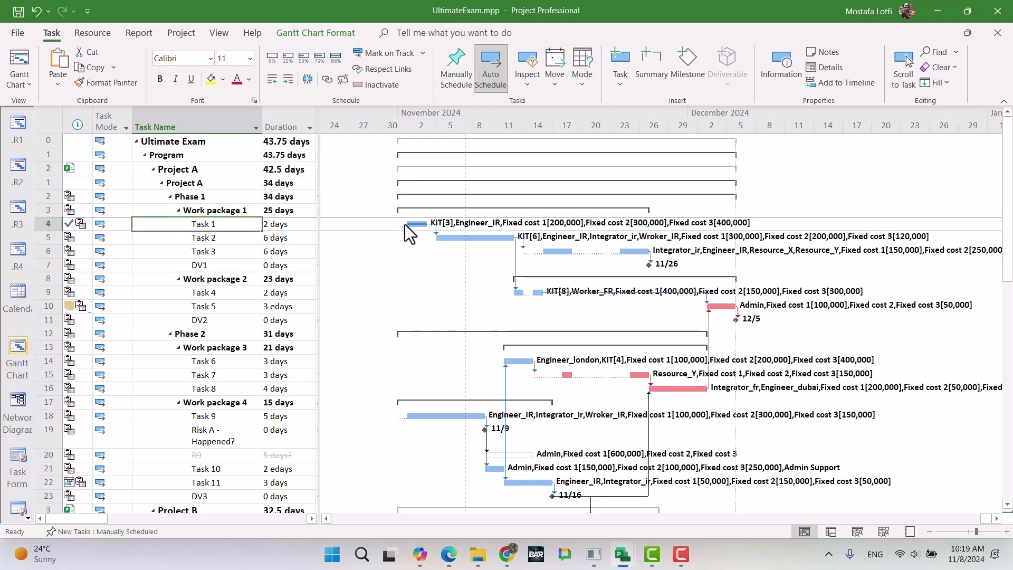
Undo the last progress update and display the master plan in the Tracking Gantt view, with Work package 1's Task 1 selected.
key(ctrl+z)
scroll(19, 369, down, 1)
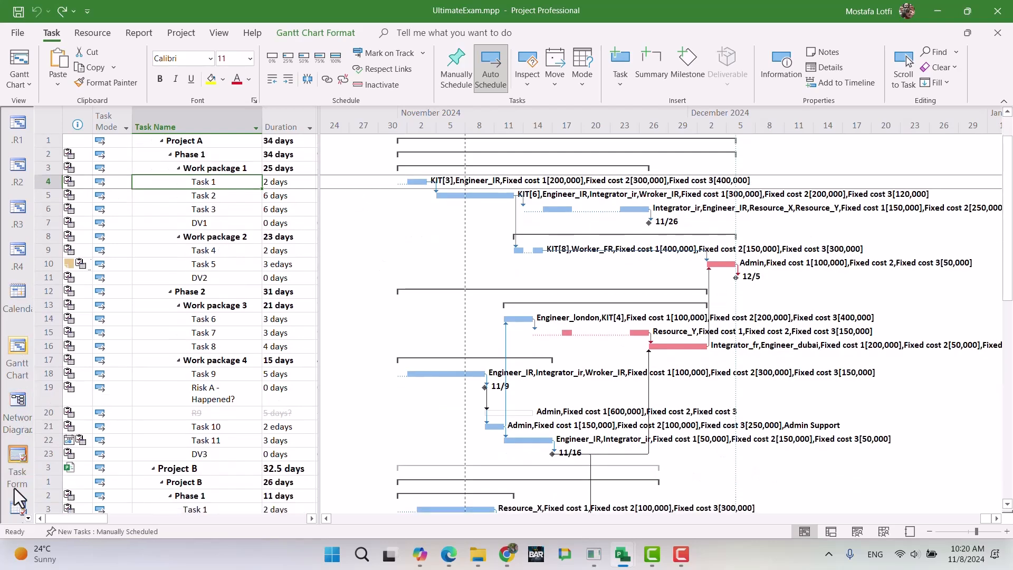
click(28, 519)
click(28, 518)
click(28, 517)
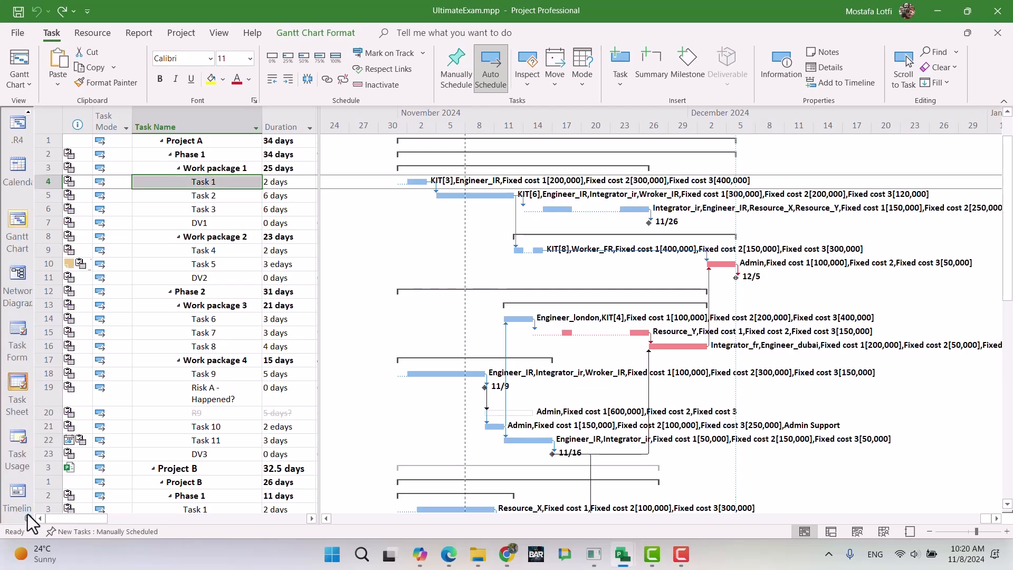
scroll(17, 483, down, 1)
click(28, 518)
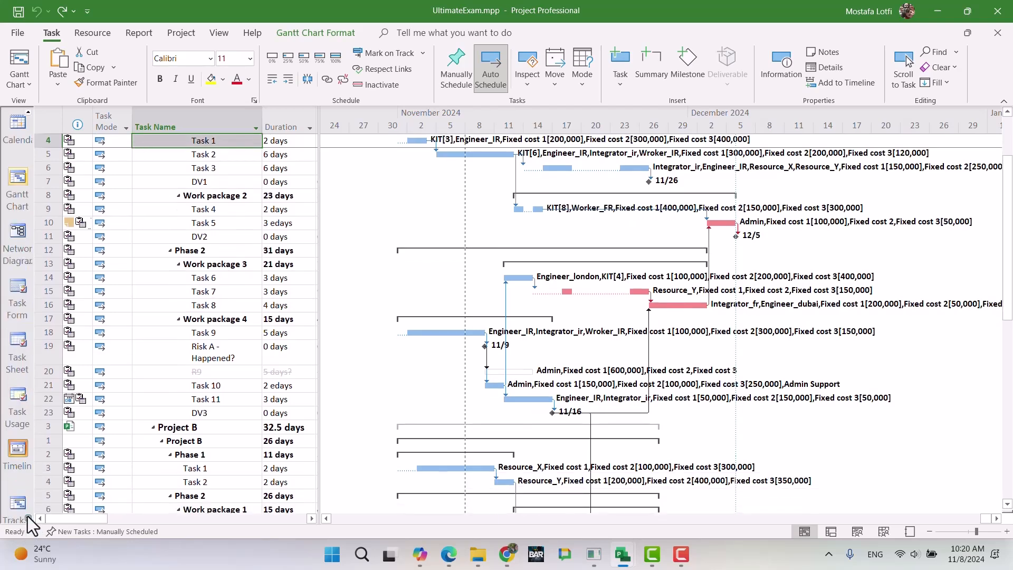
click(18, 454)
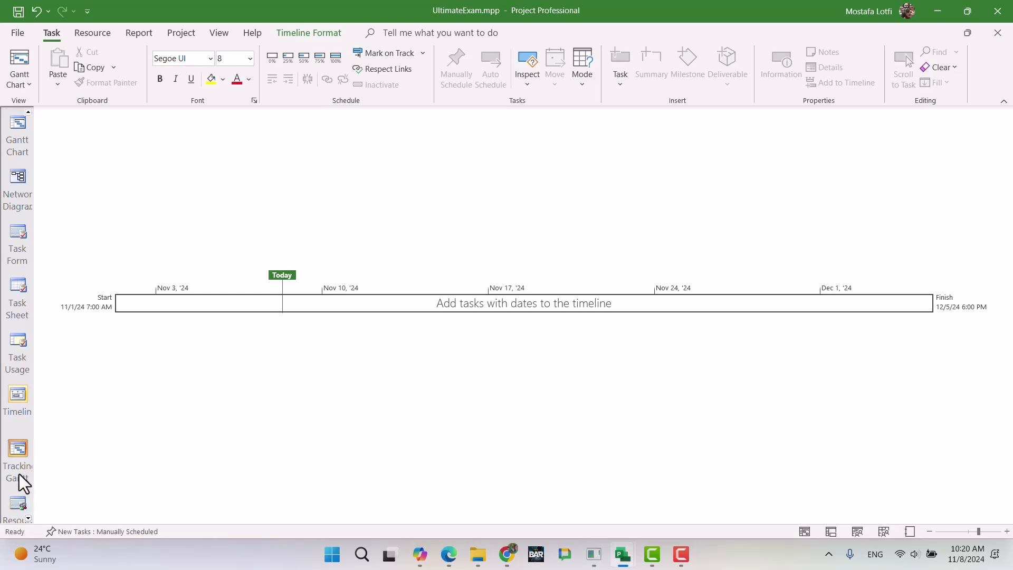
click(20, 477)
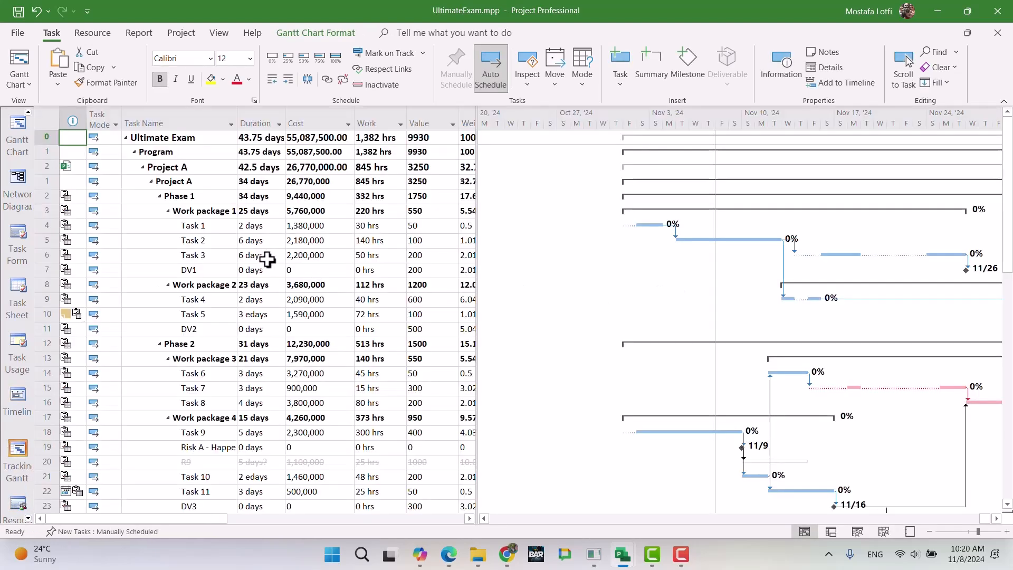
click(265, 255)
click(259, 227)
key(Left)
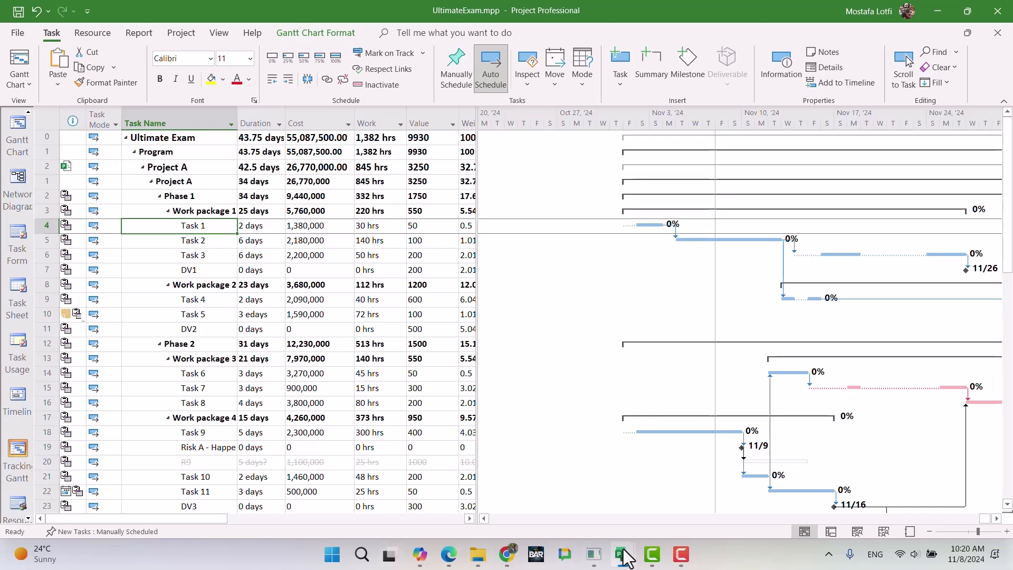
Switch to ProjectA.mpp and save its schedule as Baseline for the entire project.
mouse_move(623, 553)
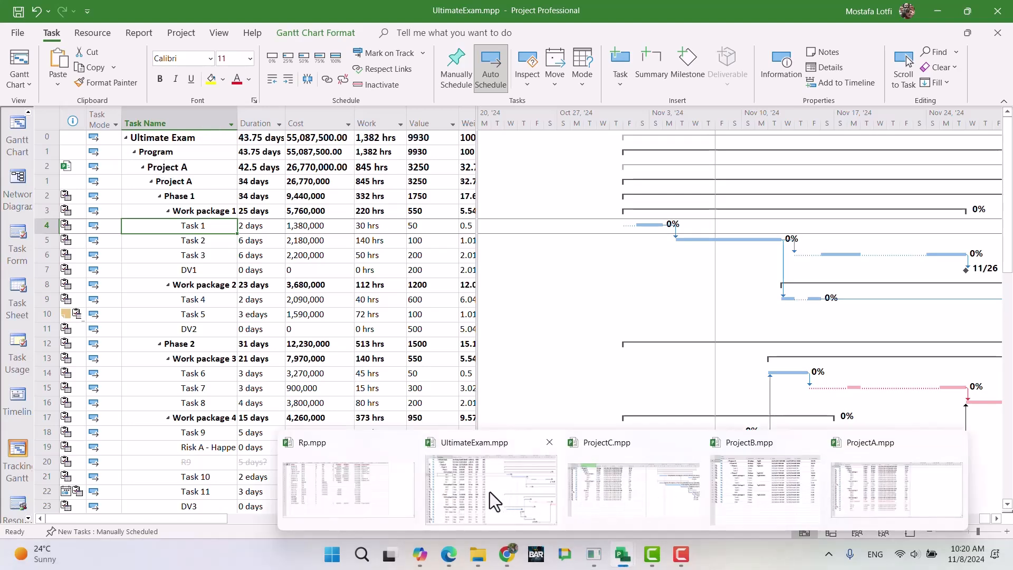
click(856, 483)
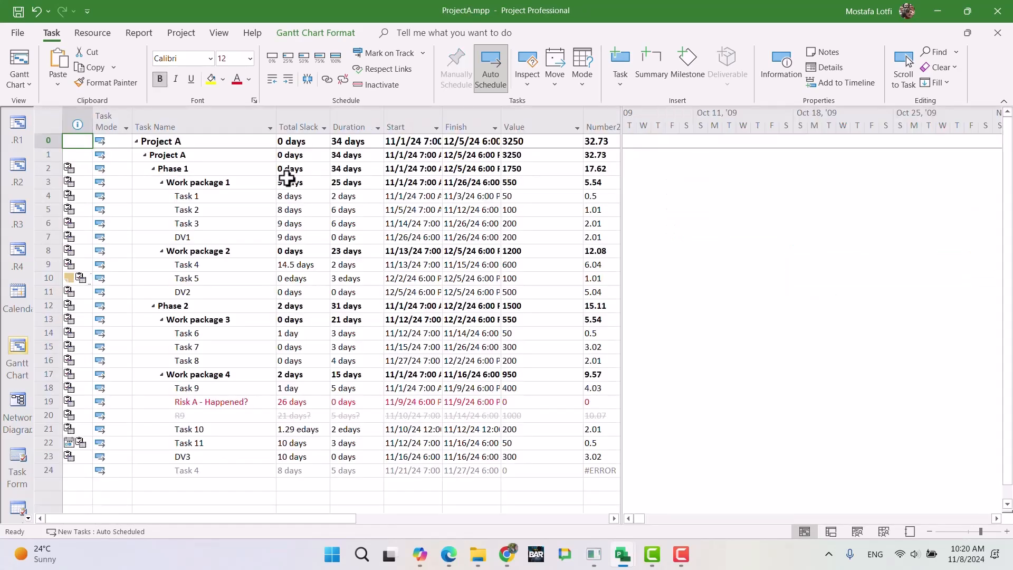
click(185, 35)
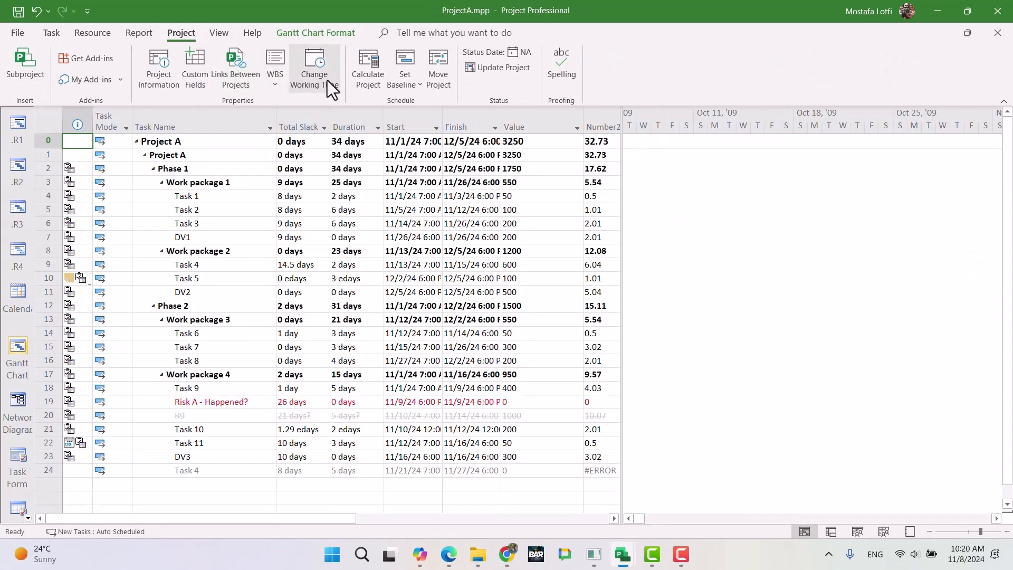
click(404, 84)
click(423, 104)
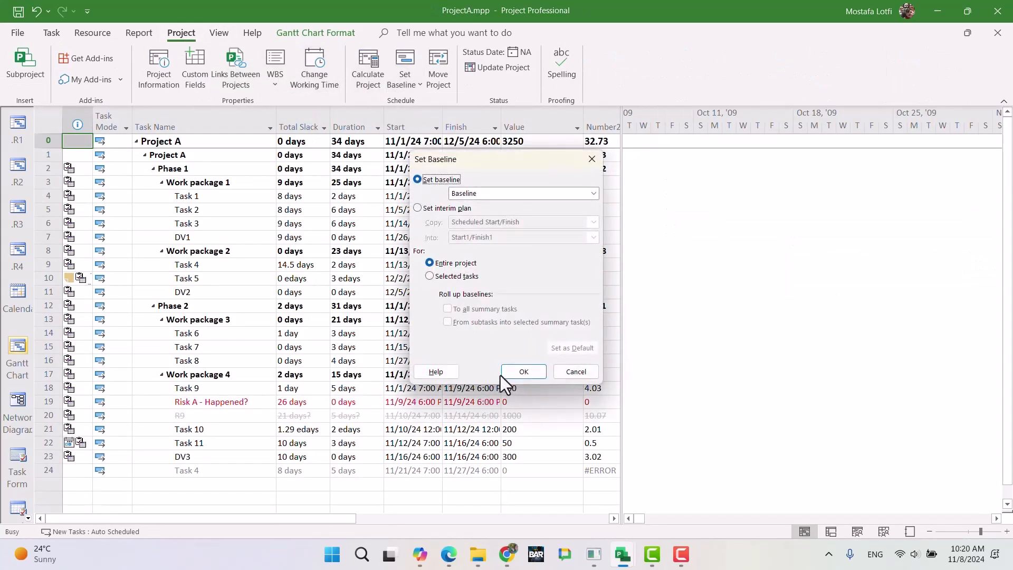
click(522, 369)
Save Project A's schedule as Baseline 1 for the entire project.
click(399, 79)
click(416, 118)
click(522, 193)
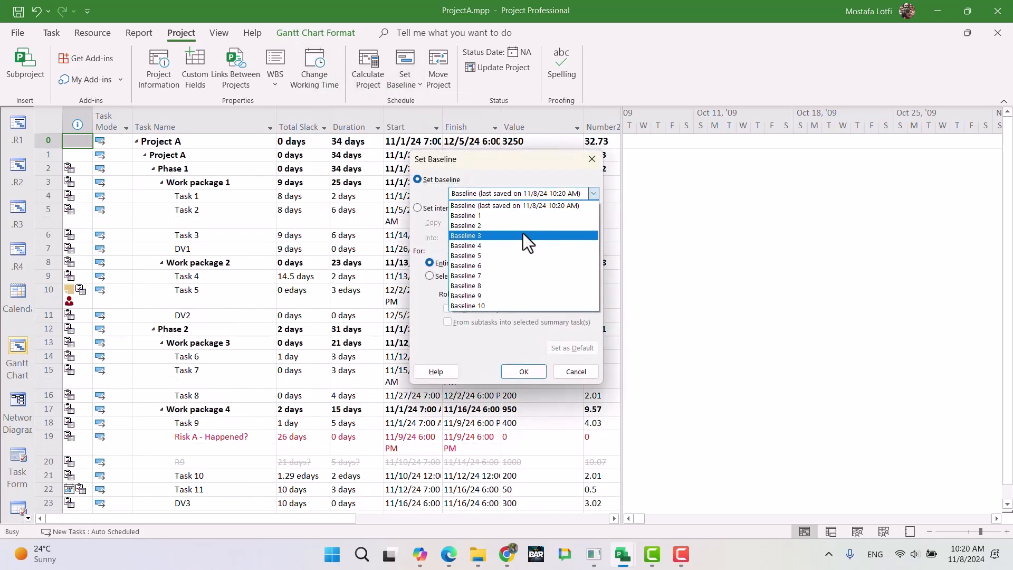
click(519, 224)
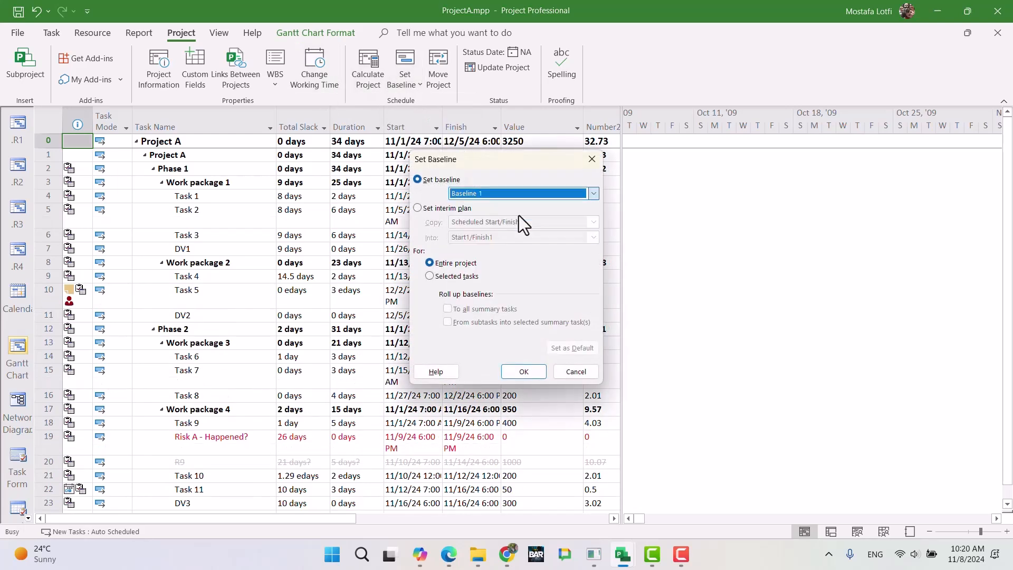
click(514, 376)
Switch to ProjectB.mpp and save its schedule as Baseline for the entire project.
mouse_move(625, 552)
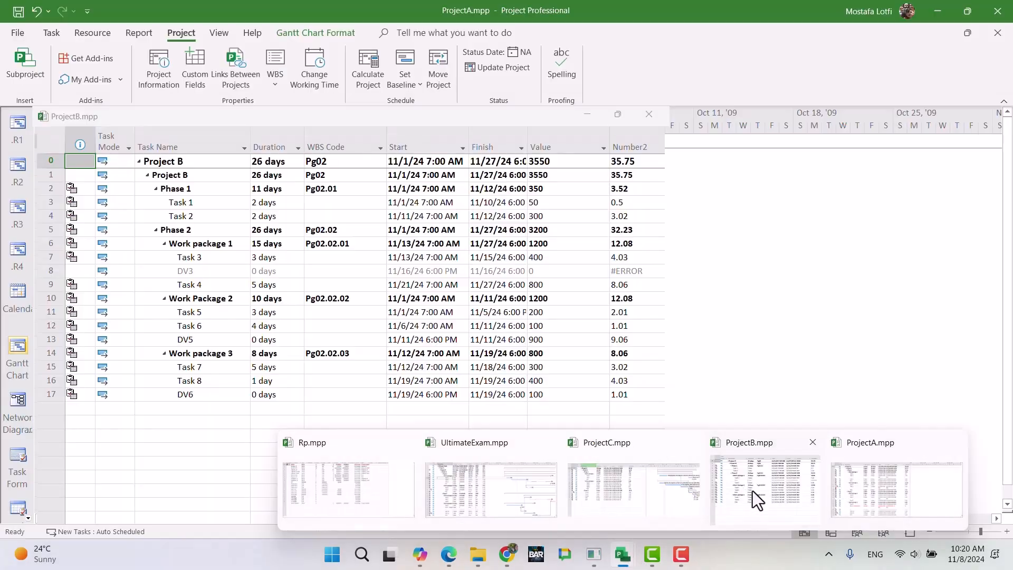
click(753, 493)
click(406, 89)
click(447, 103)
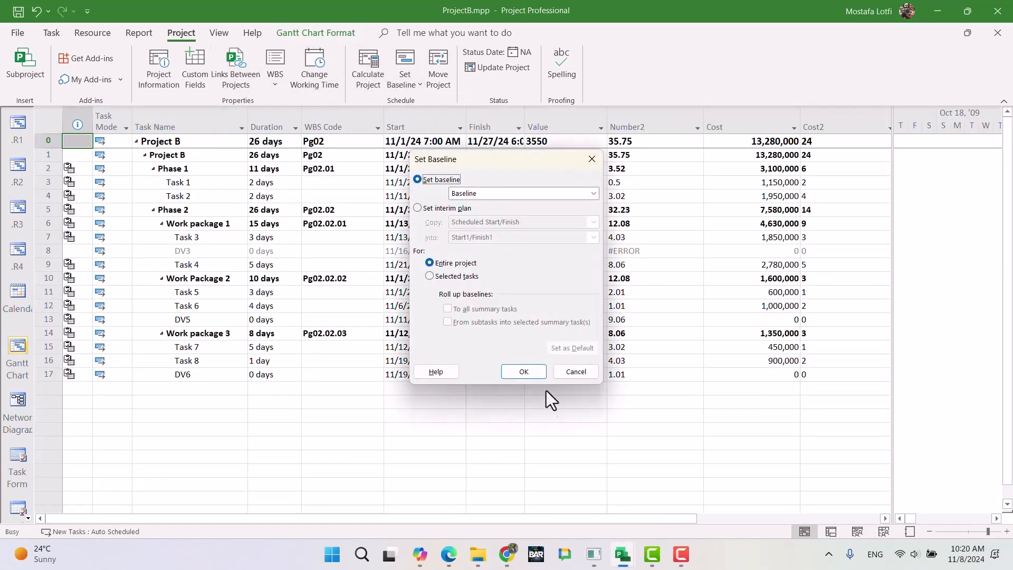
click(525, 372)
Save Project B's schedule as Baseline 1 for the entire project.
click(407, 82)
click(435, 104)
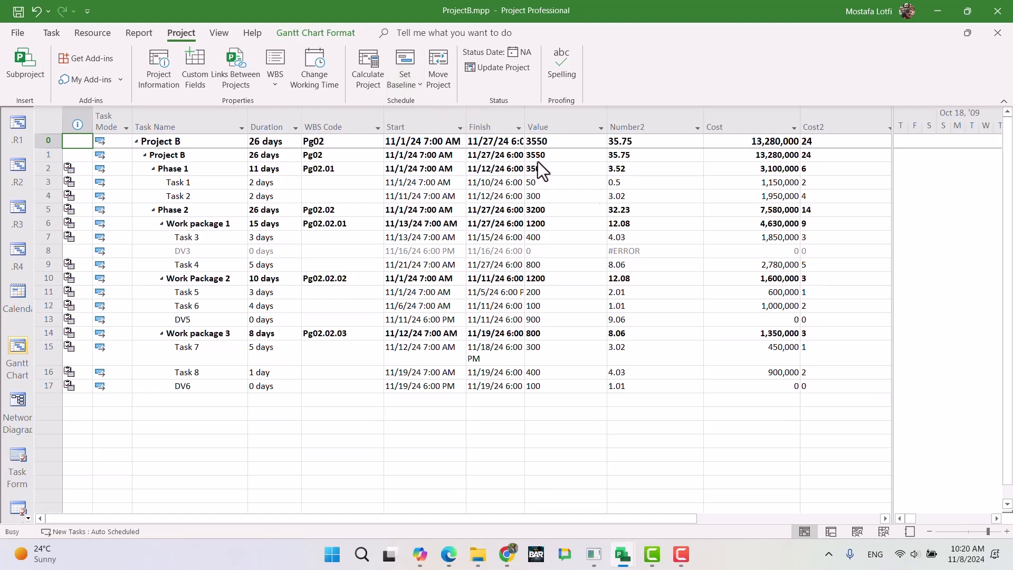
click(560, 193)
click(524, 214)
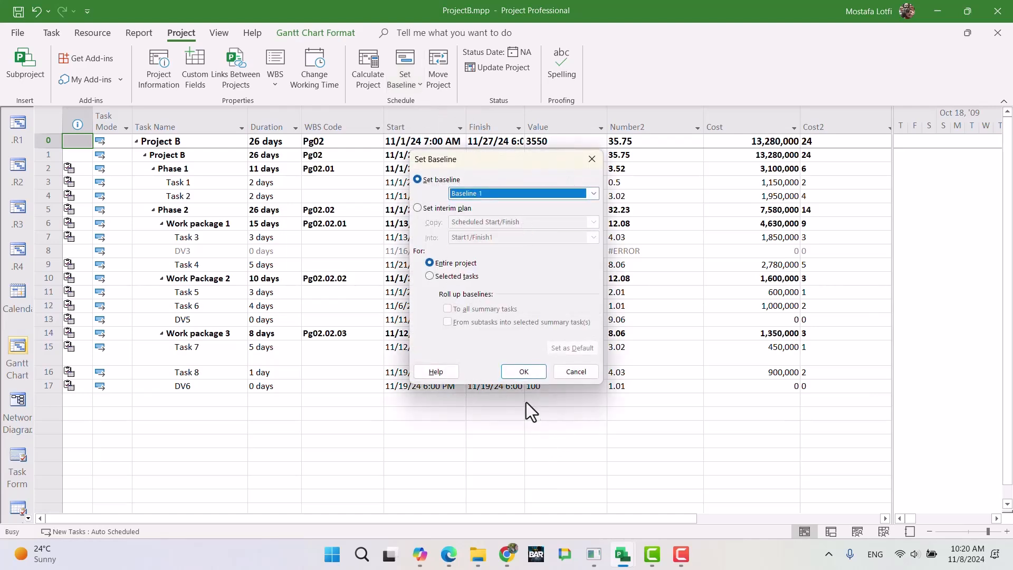
click(522, 370)
Switch to ProjectC.mpp and save its schedule as Baseline for the entire project.
mouse_move(627, 558)
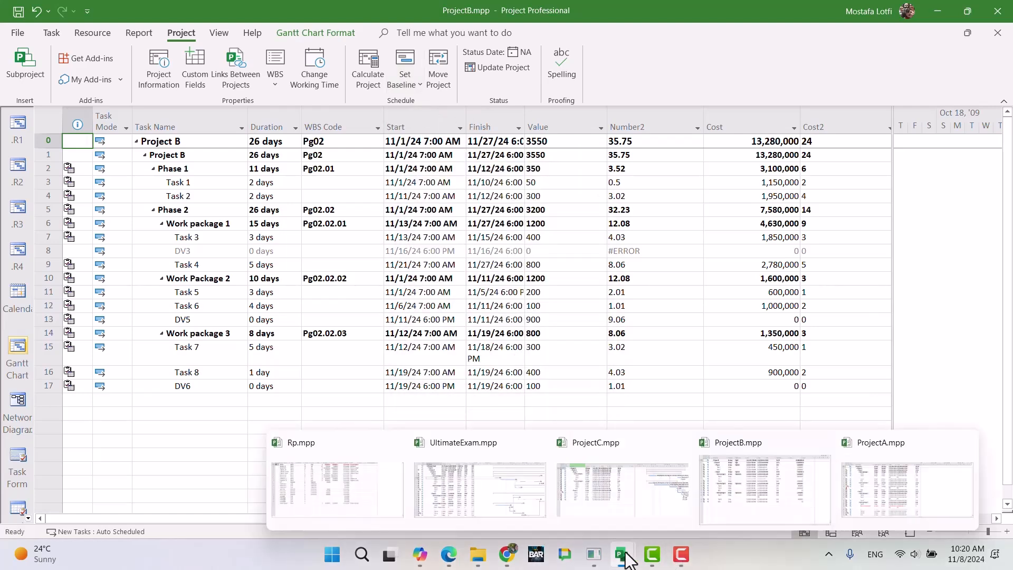
click(610, 486)
click(400, 88)
click(415, 118)
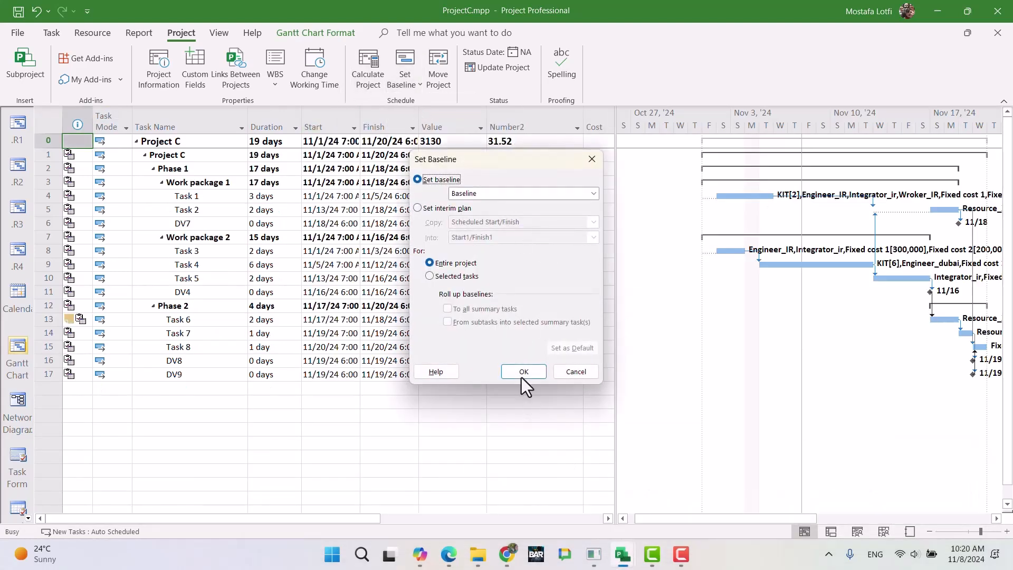
click(523, 372)
Save Project C's schedule as Baseline 1 for the entire project.
click(404, 84)
click(425, 103)
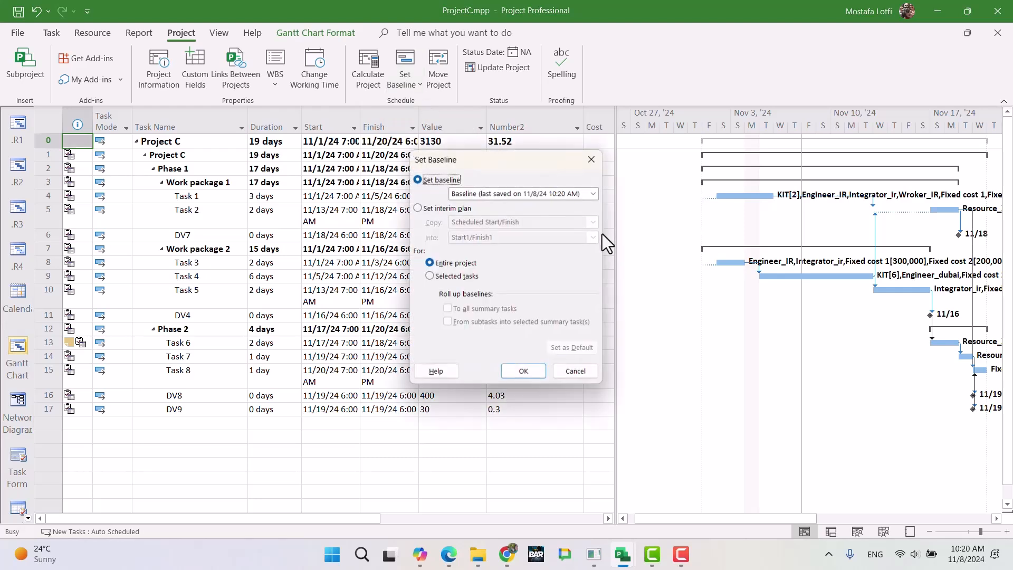
click(523, 194)
click(520, 217)
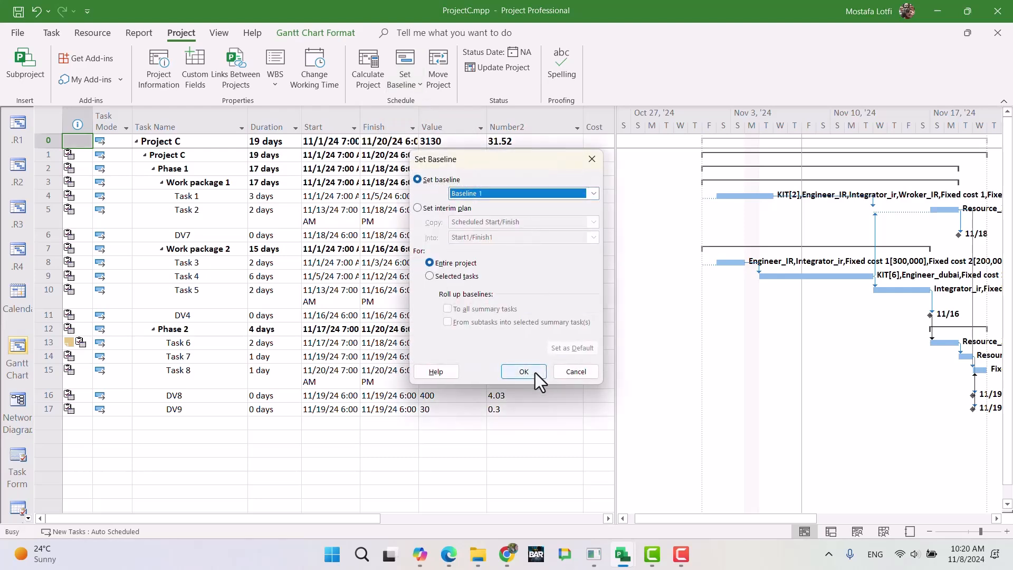
click(534, 373)
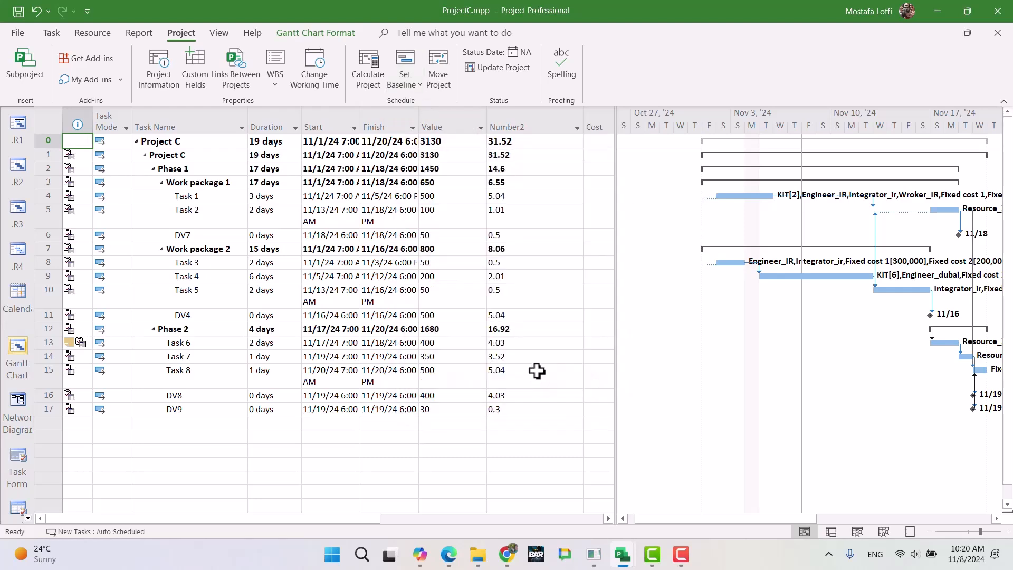
Return to UltimateExam.mpp and mark Task 1 of Project A's Work package 1 as 100% complete.
mouse_move(620, 551)
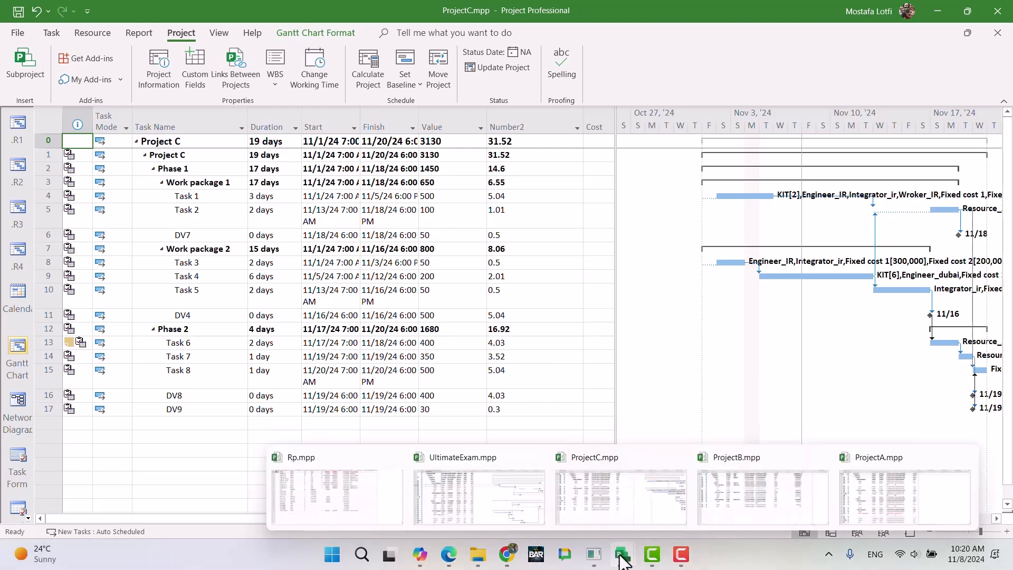
click(469, 502)
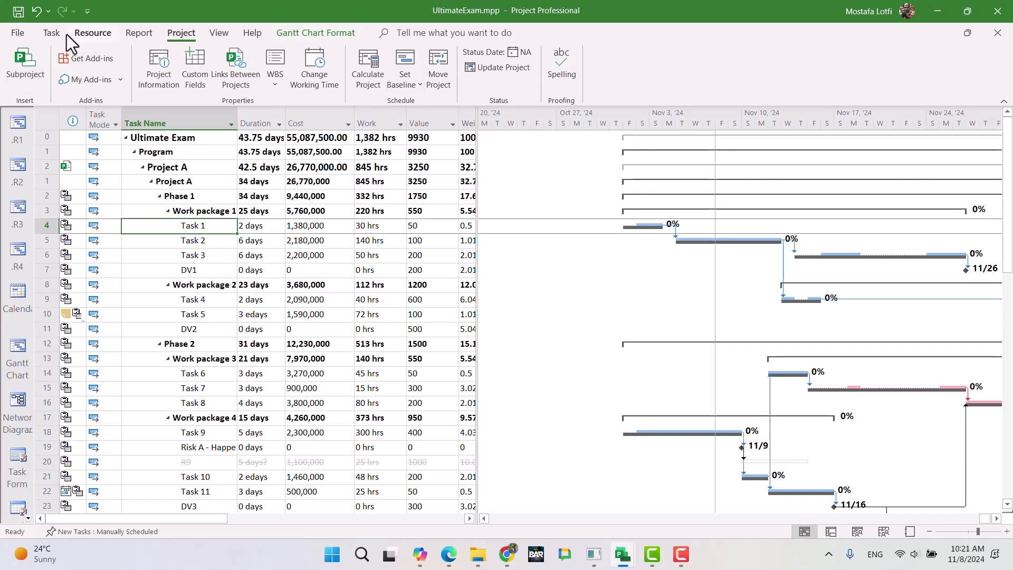
click(51, 34)
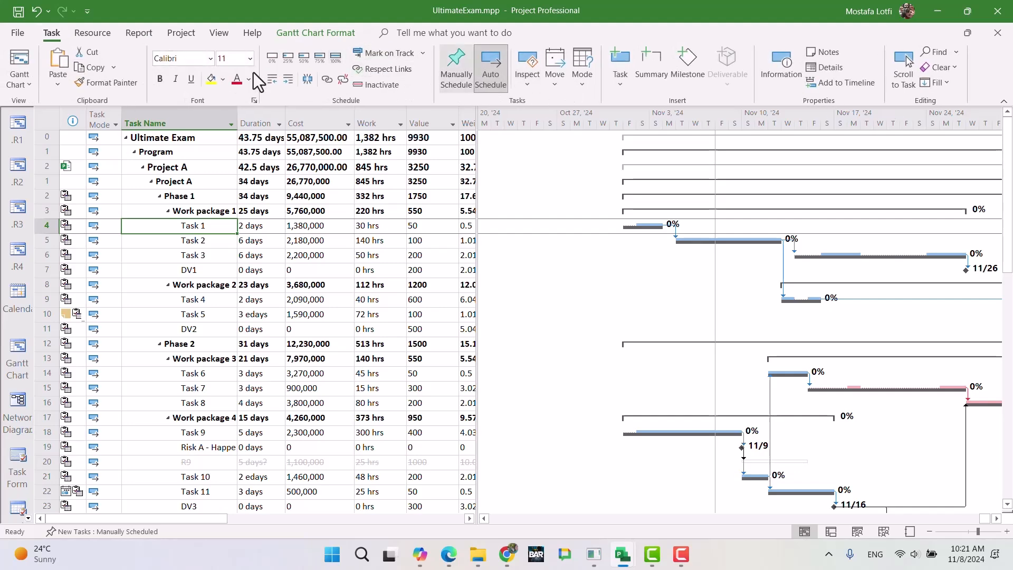
click(335, 58)
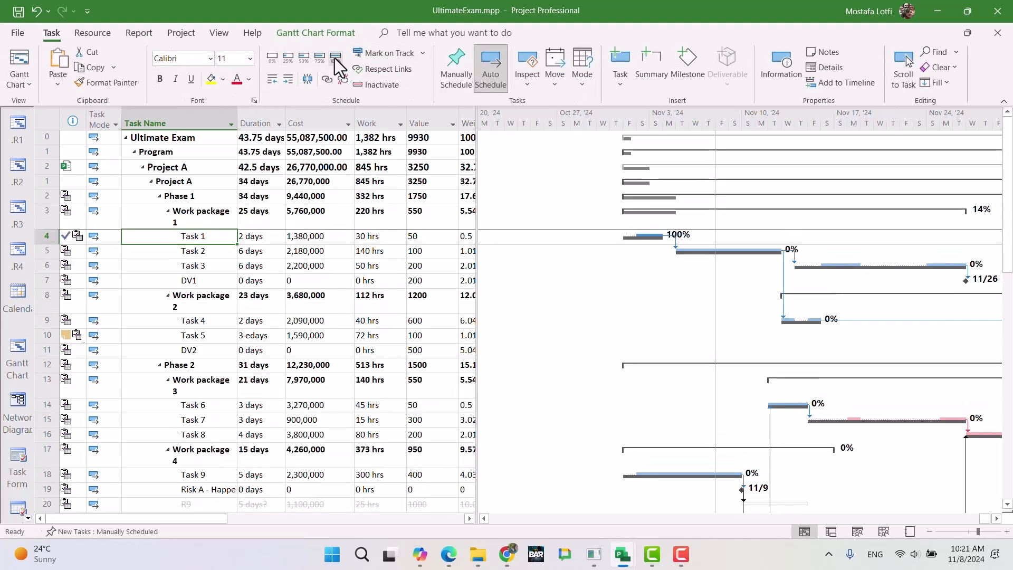
Format the Current Date gridline of the Gantt chart as a red dashed line.
right_click(745, 205)
click(771, 222)
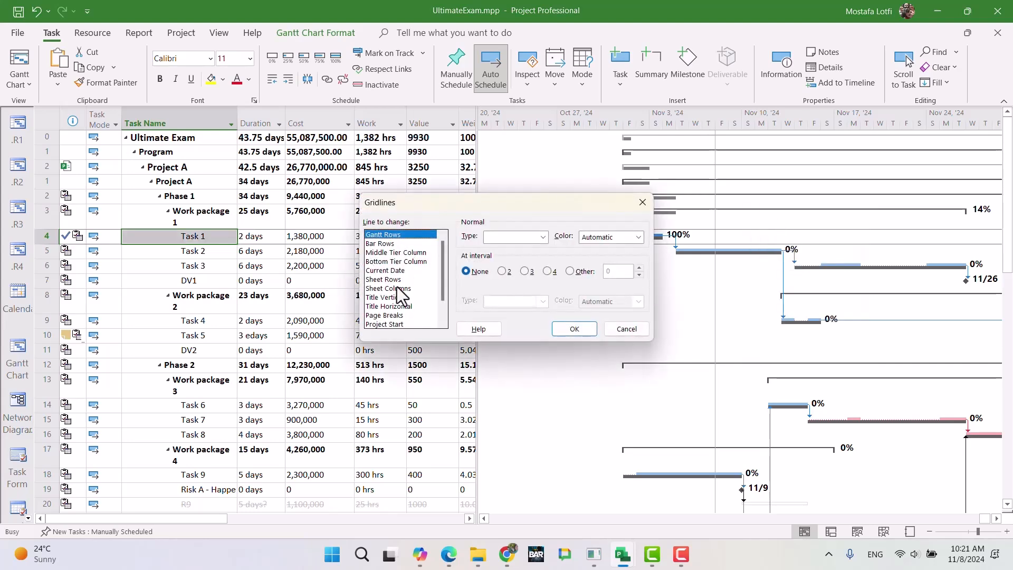
click(393, 273)
click(581, 237)
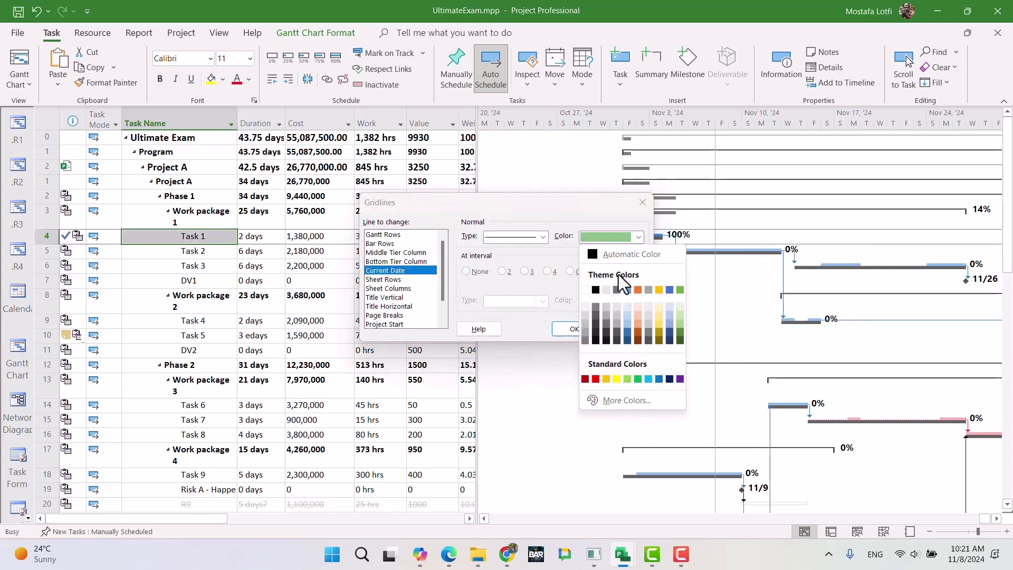
click(596, 379)
click(532, 237)
click(527, 288)
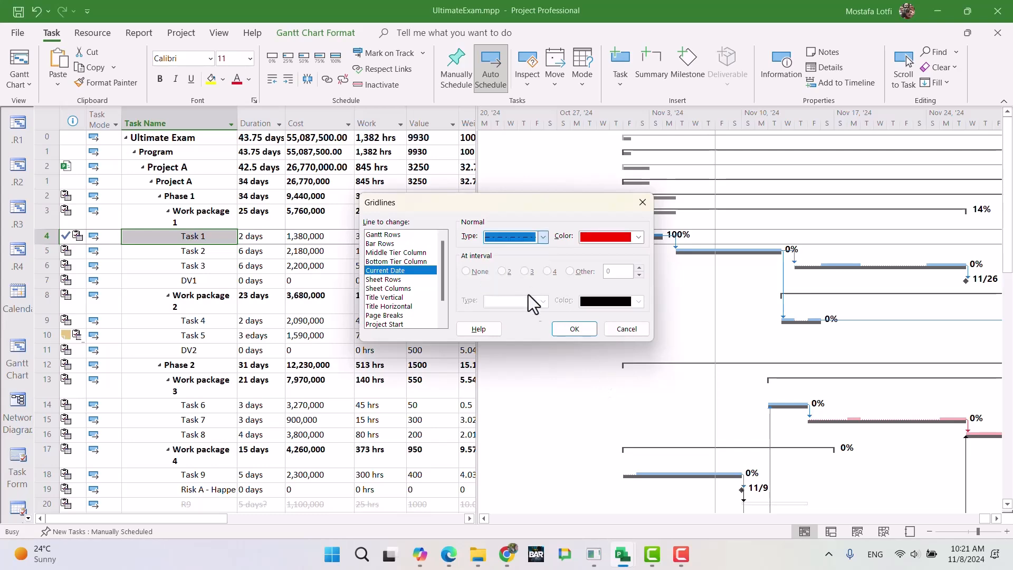
click(572, 329)
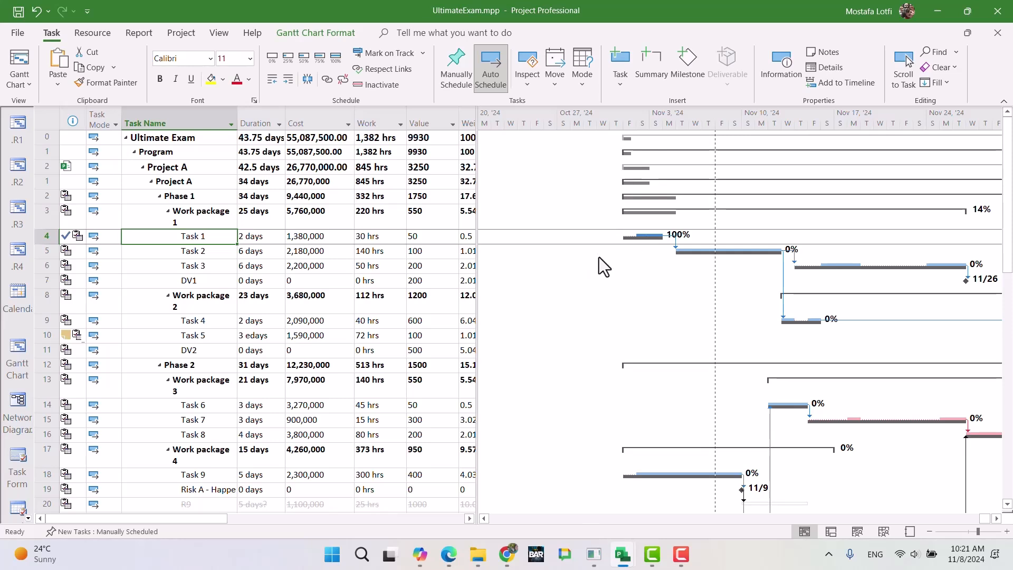
Examine which task bars of Projects A, B and C lie before or across the current date line in the chart.
click(685, 250)
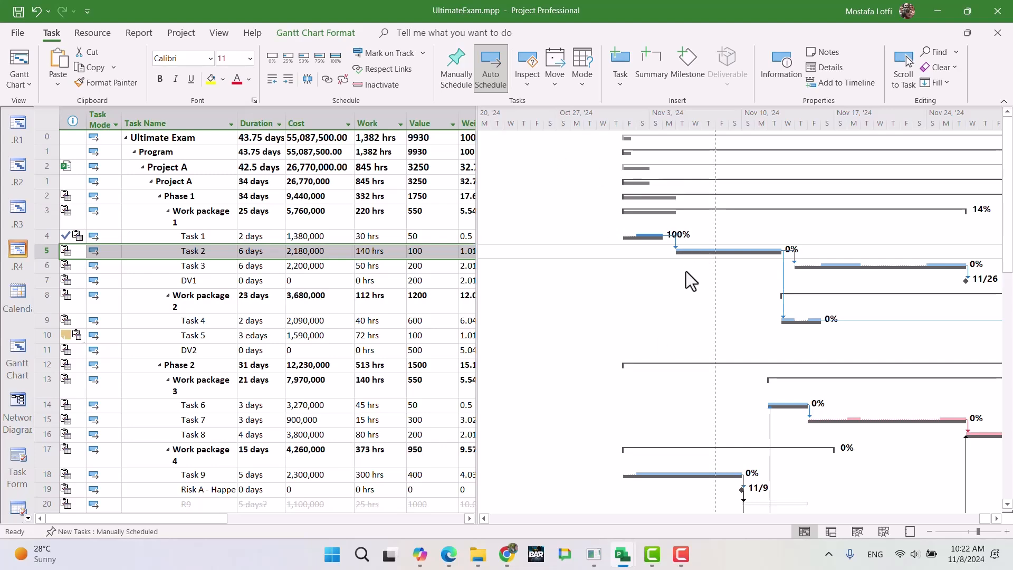
mouse_move(652, 555)
scroll(710, 359, down, 3)
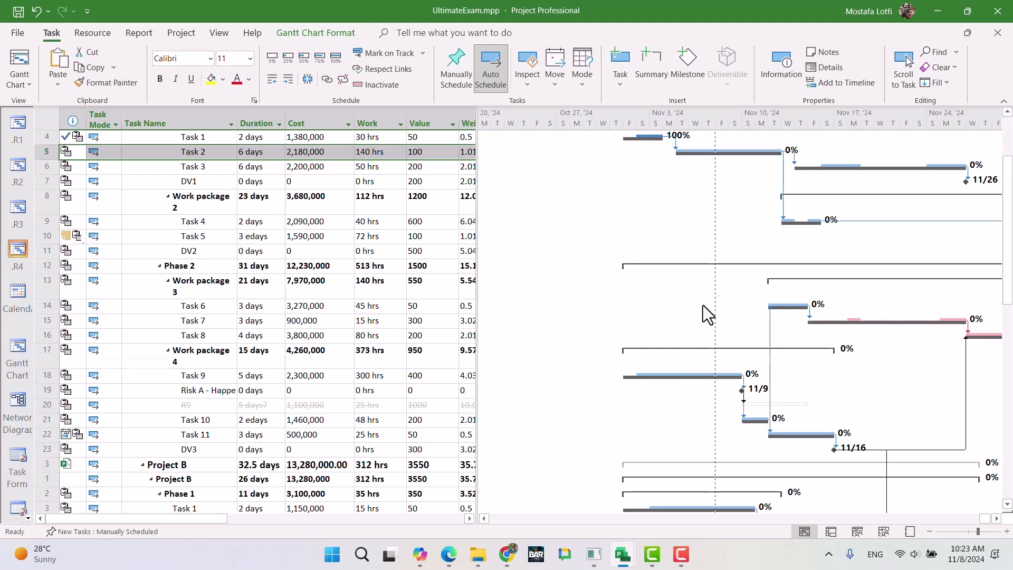
scroll(693, 362, down, 4)
scroll(693, 362, down, 8)
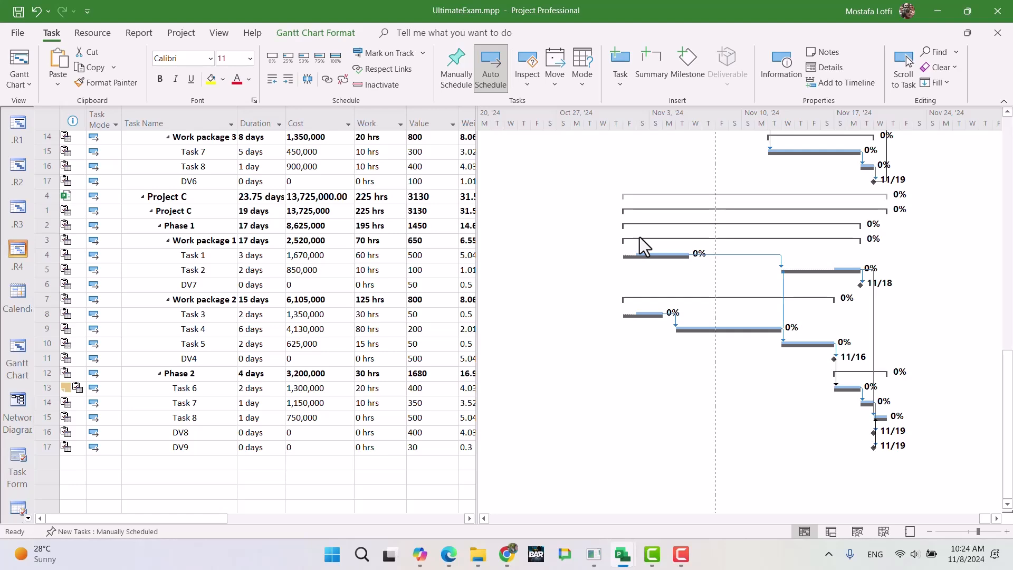
scroll(640, 238, up, 10)
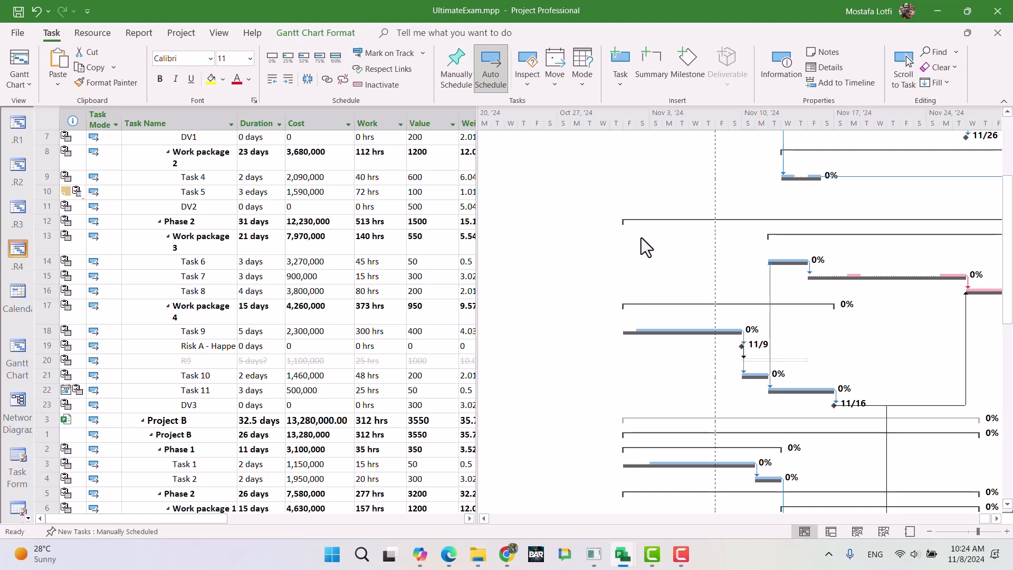
scroll(617, 216, up, 3)
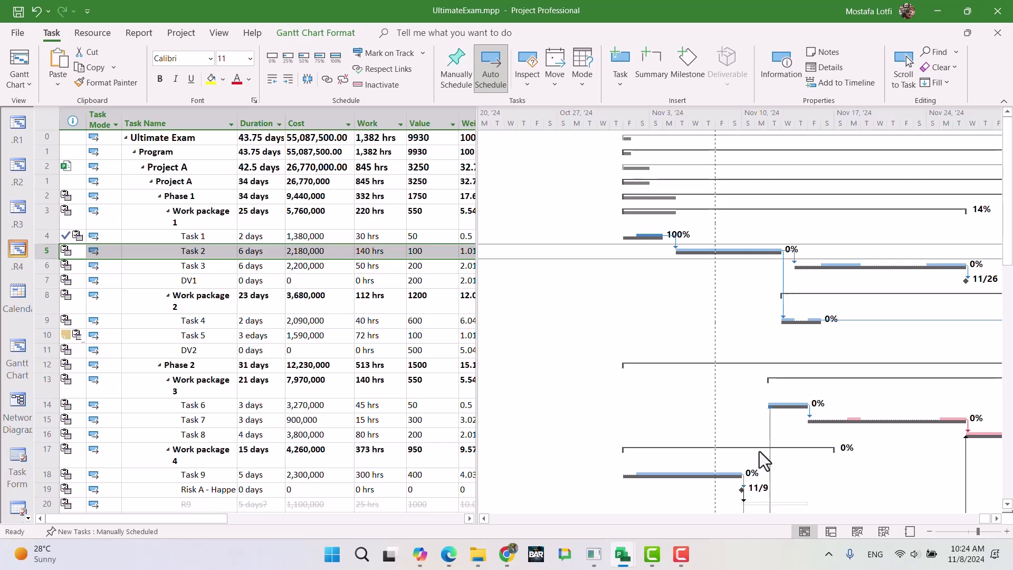
click(789, 403)
click(17, 348)
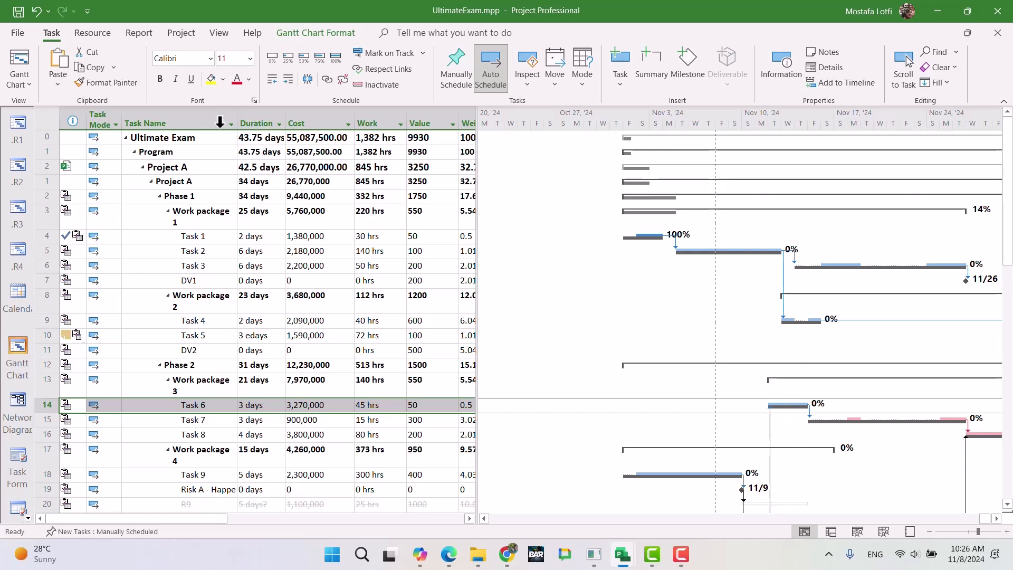
Try marking Task 6 as 100% complete, and undo it together with Task 1's completion and the current date gridline formatting.
click(333, 56)
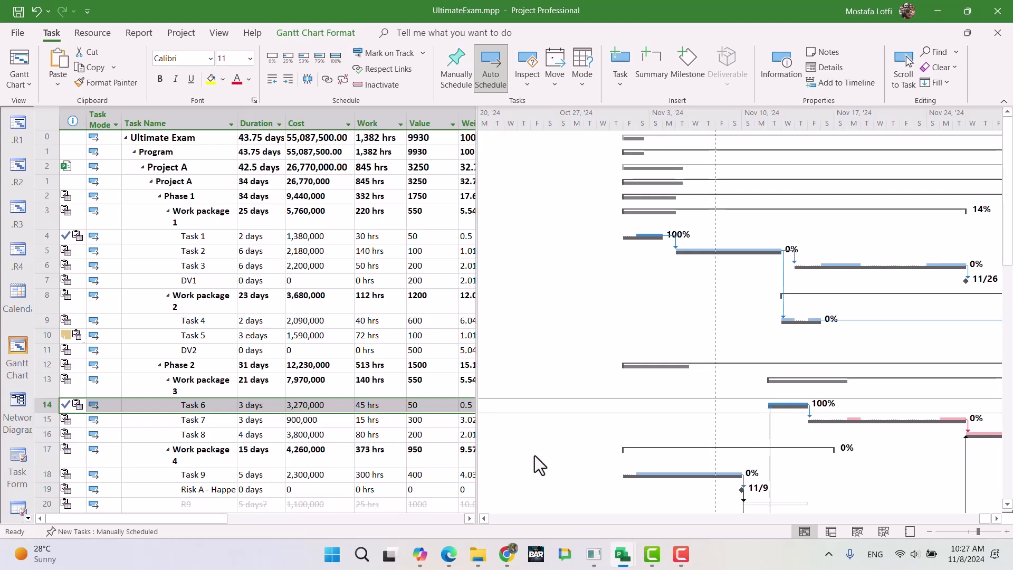
key(ctrl+z)
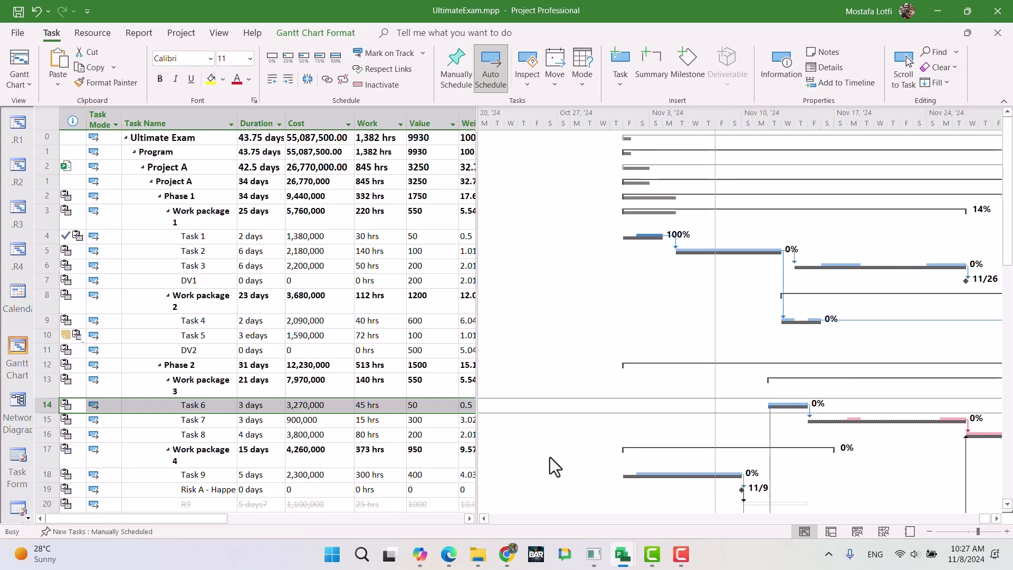
key(ctrl+F6)
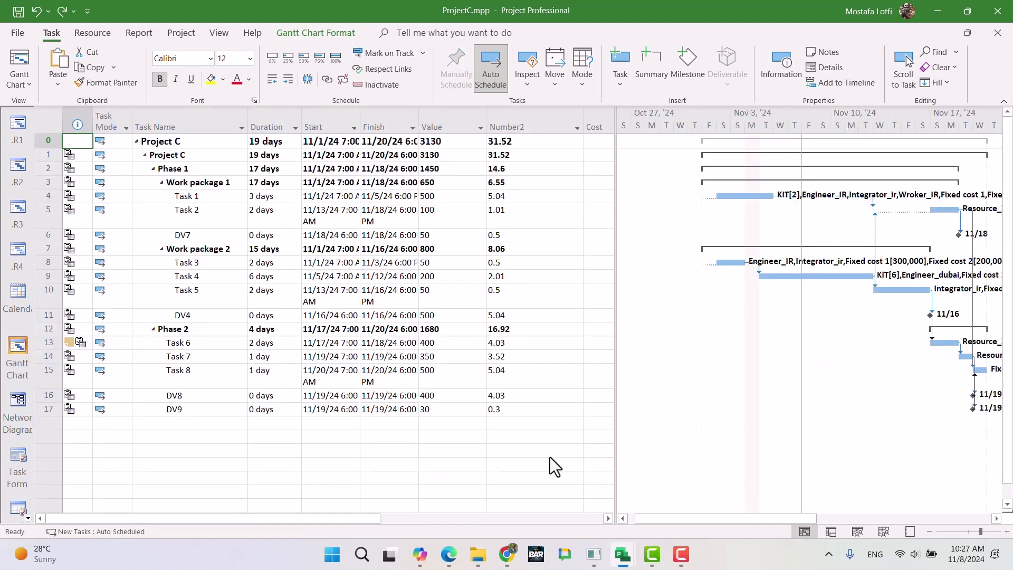
key(ctrl+F6)
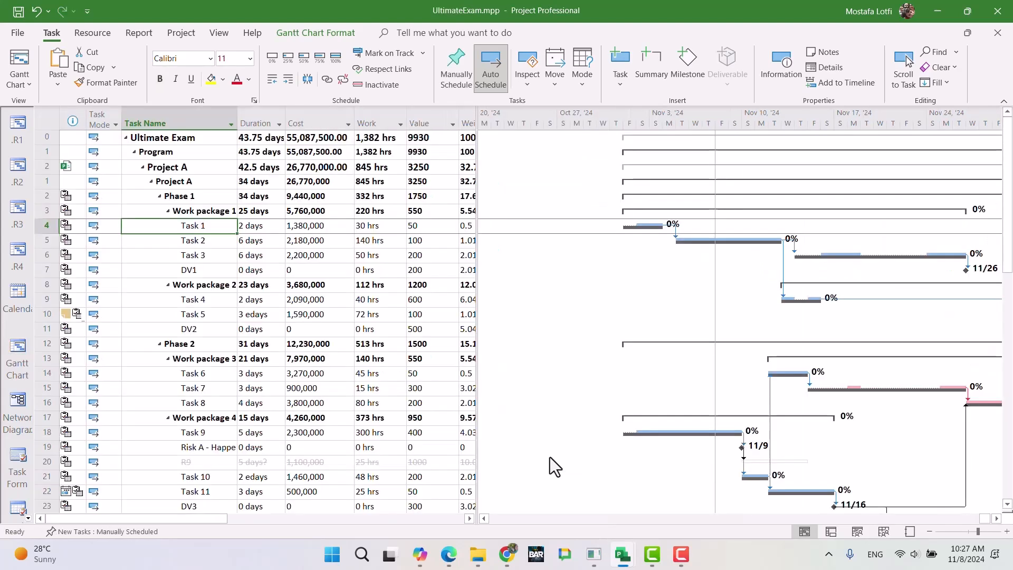
Compare Project A's Task 1 bar in UltimateExam.mpp with its entry in the exam document's Week 1 report in Chrome.
click(506, 554)
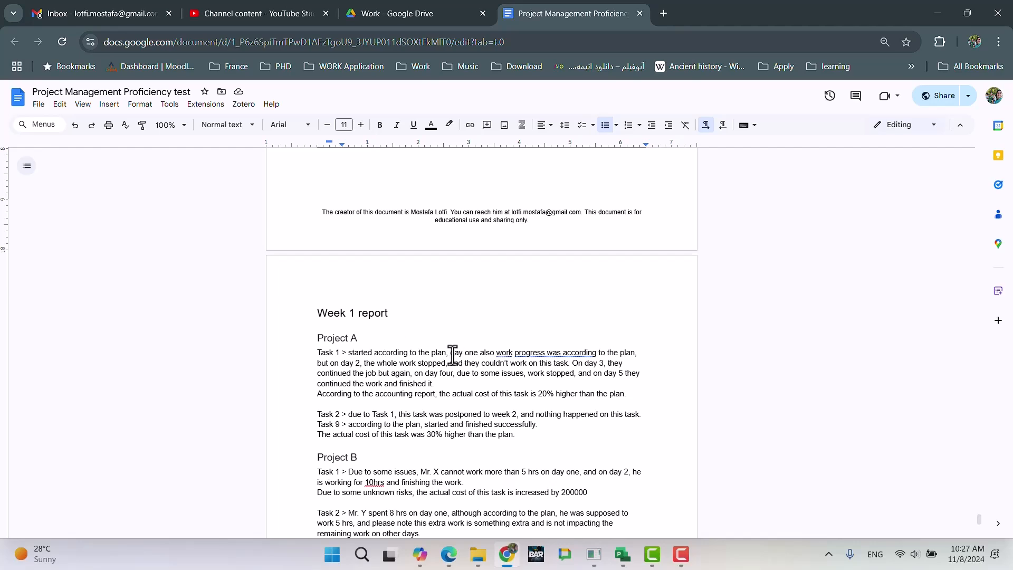
click(622, 554)
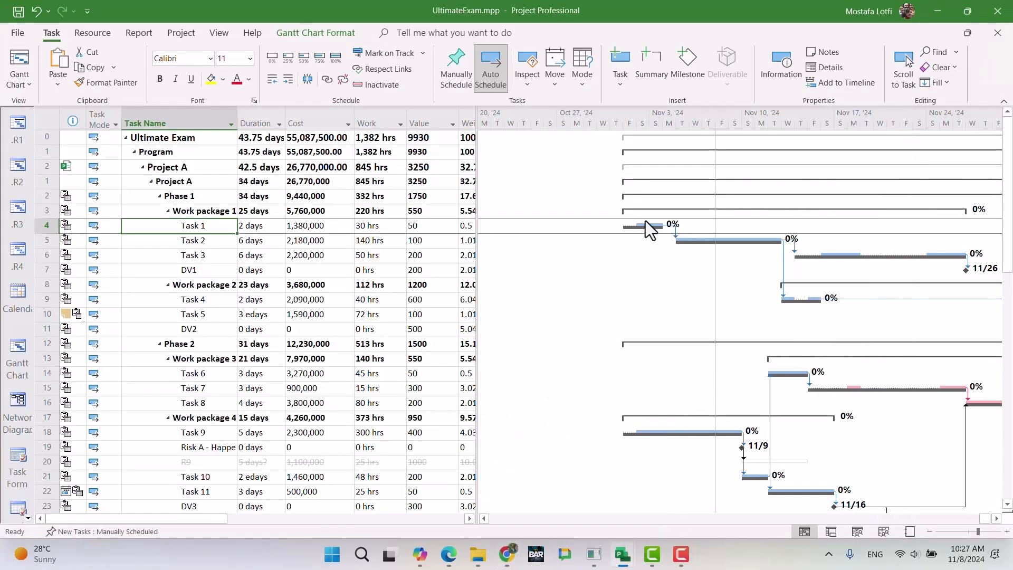
click(644, 226)
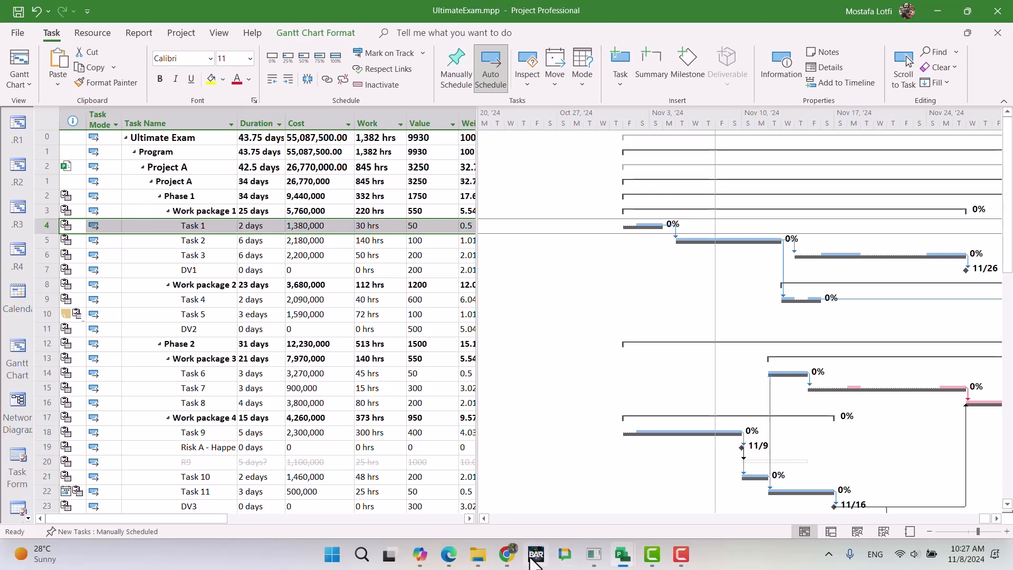
click(504, 556)
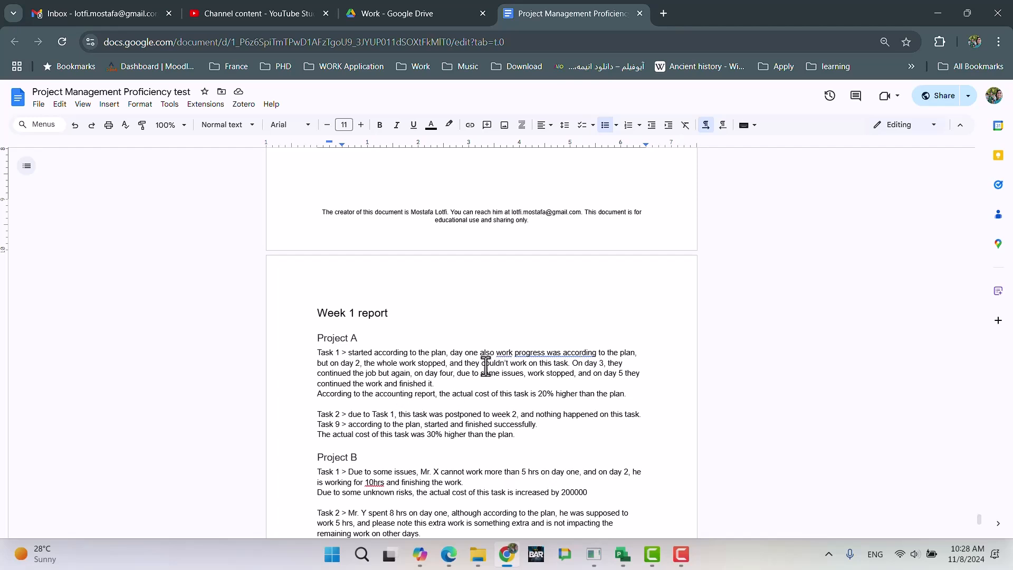
Switch to the ProjectA.mpp file in Project.
click(674, 558)
mouse_move(624, 554)
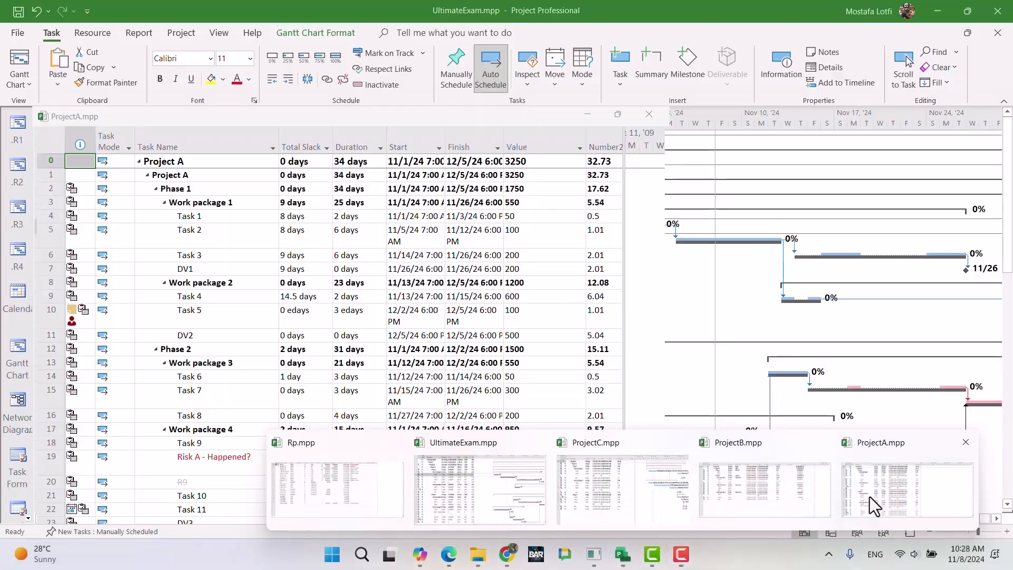
click(869, 496)
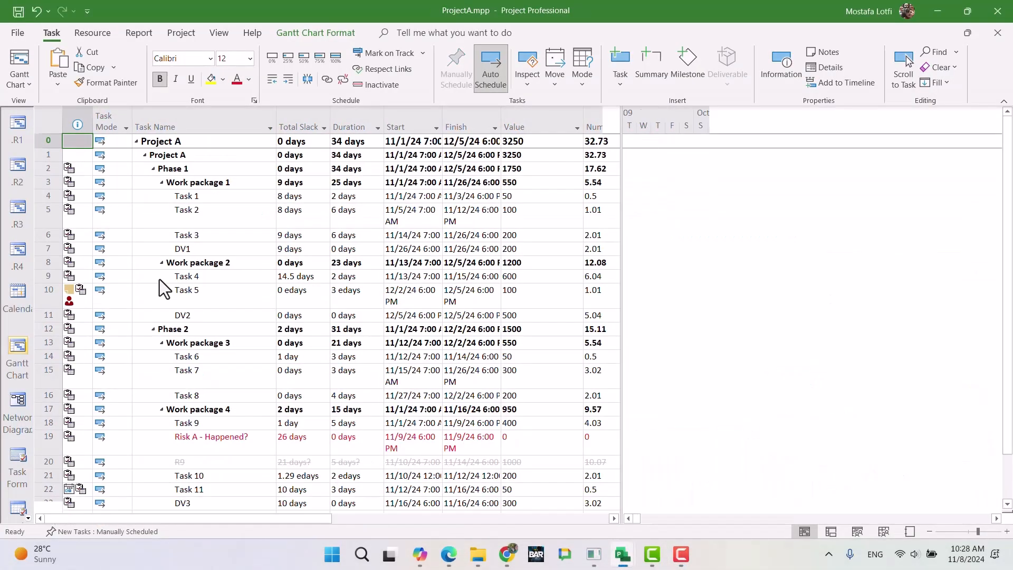
mouse_move(622, 553)
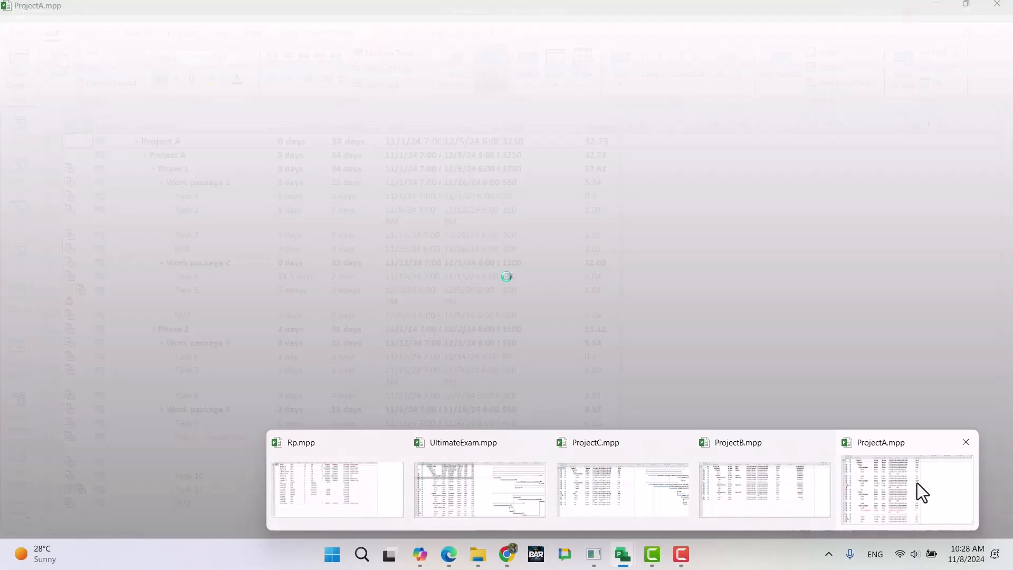
click(916, 491)
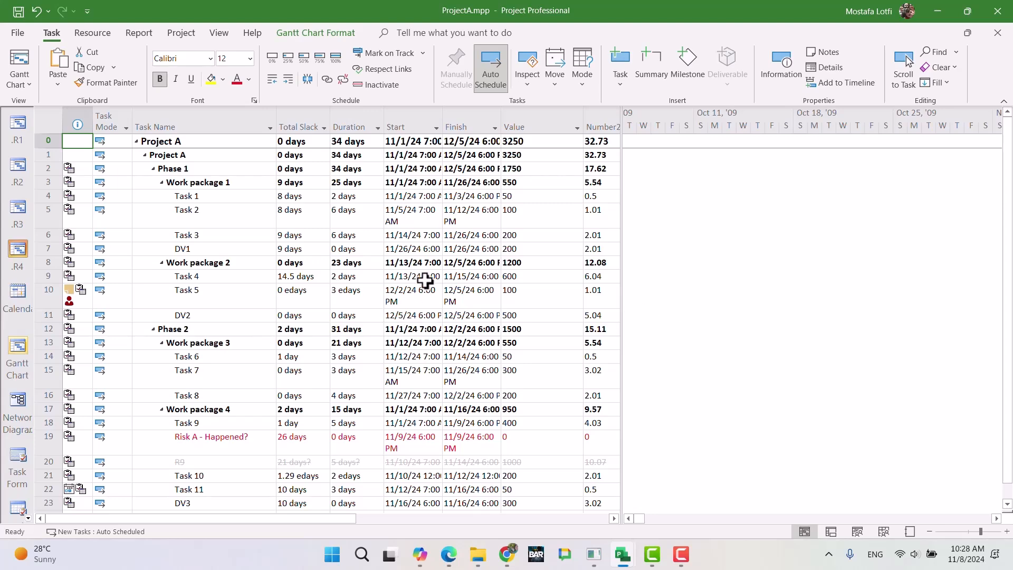
Widen Project A's chart area and display the plan in the Tracking Gantt view.
drag(474, 224, 590, 237)
drag(623, 274, 399, 255)
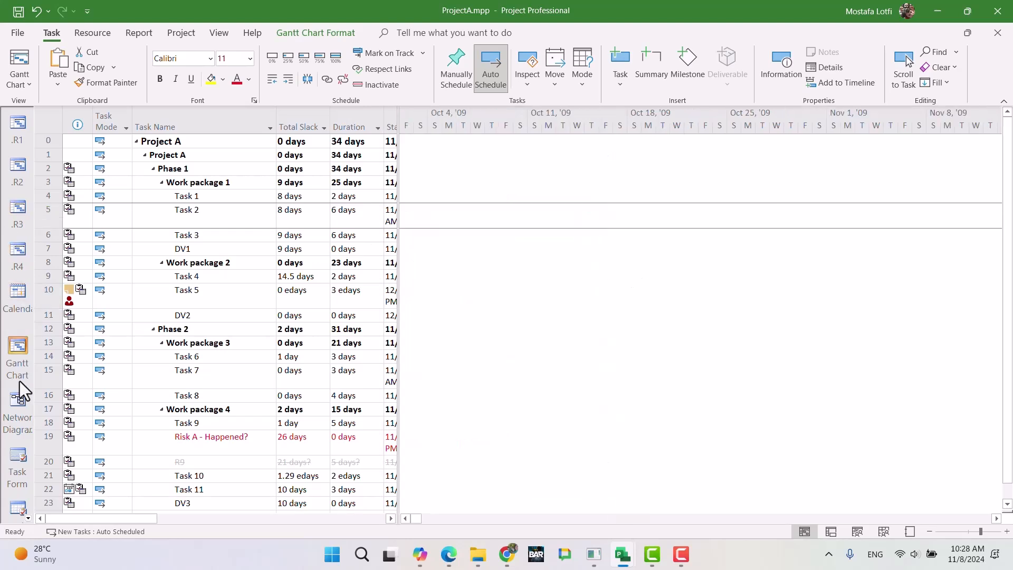
scroll(14, 418, down, 2)
click(27, 518)
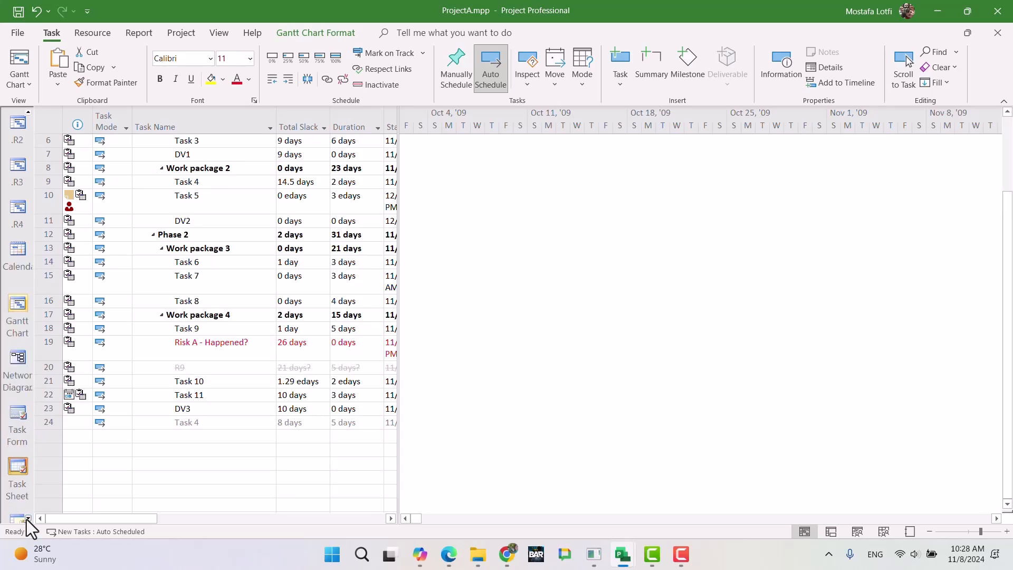
click(28, 518)
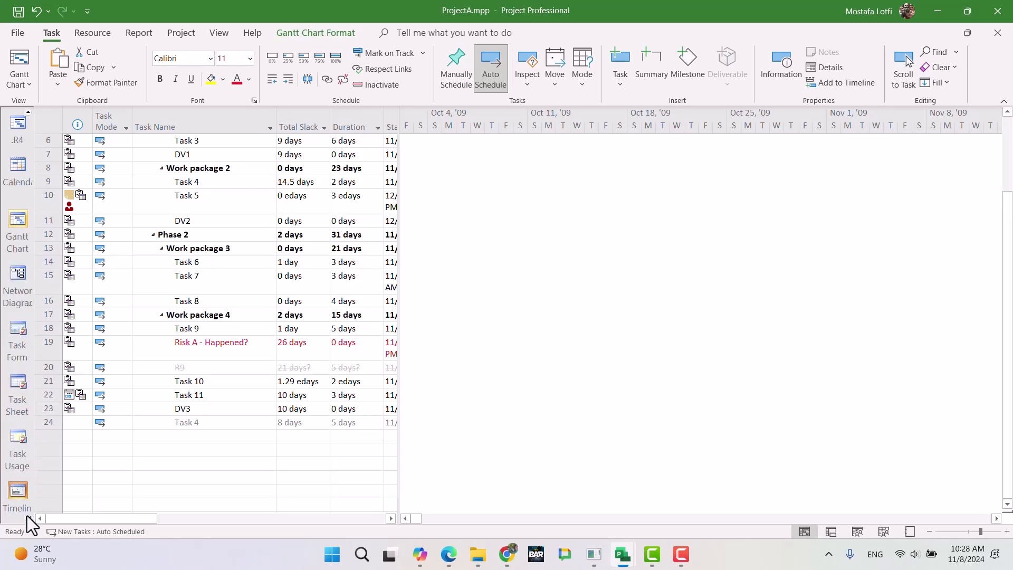
click(29, 518)
click(29, 518)
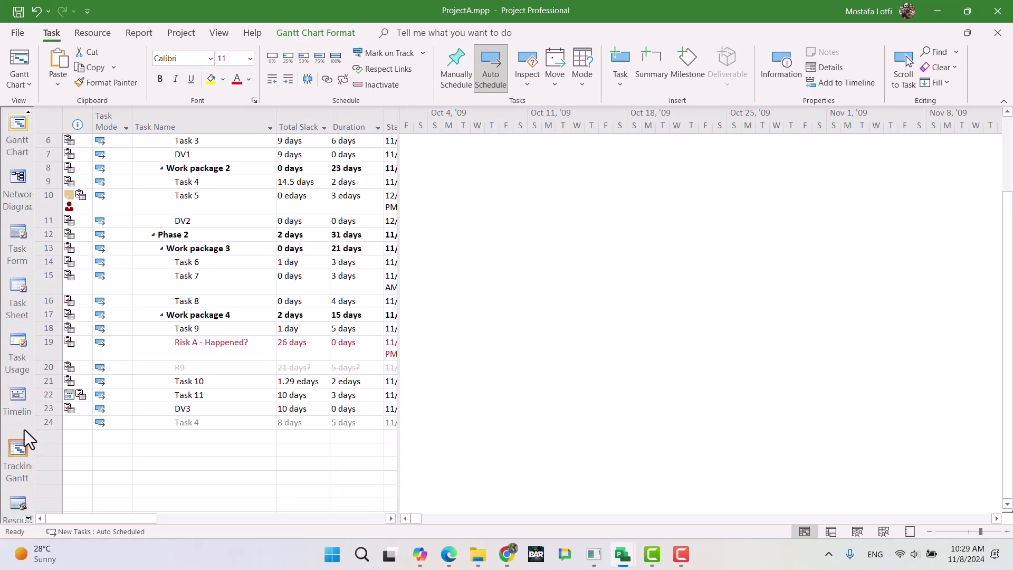
click(26, 462)
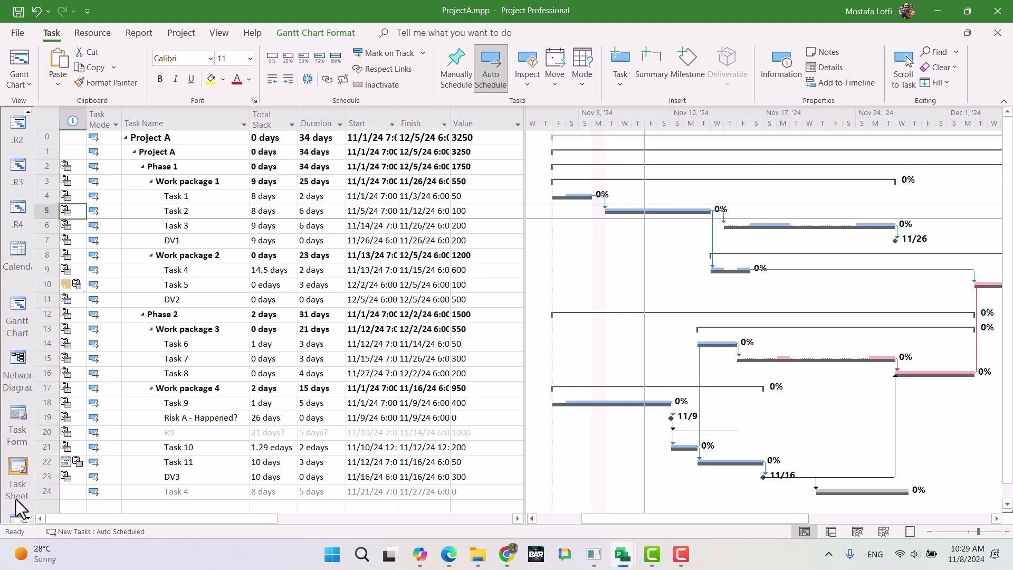
Display Project A in the Task Usage view and bring Task 1's timephased work into sight.
click(28, 518)
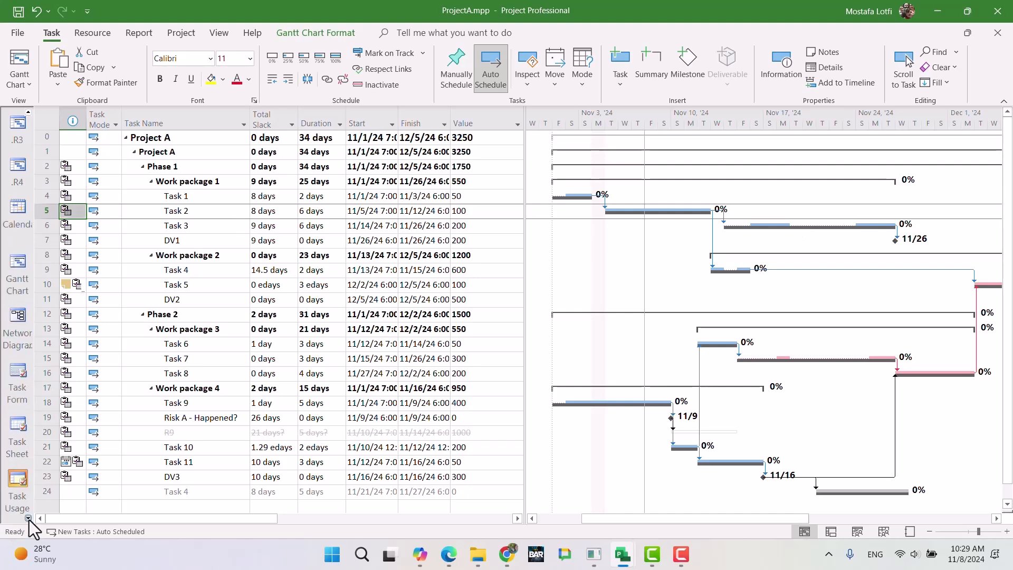
click(24, 400)
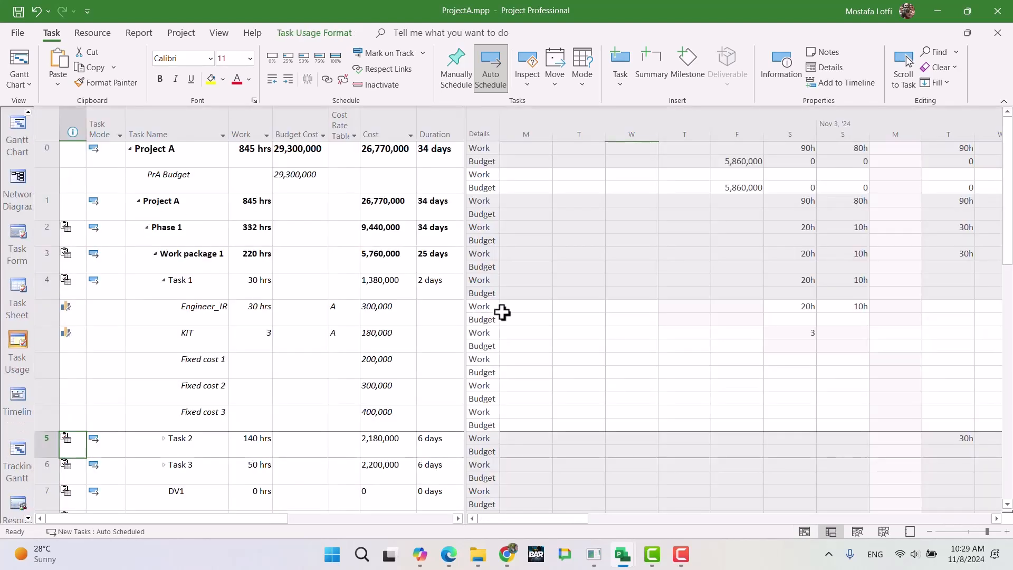
click(199, 289)
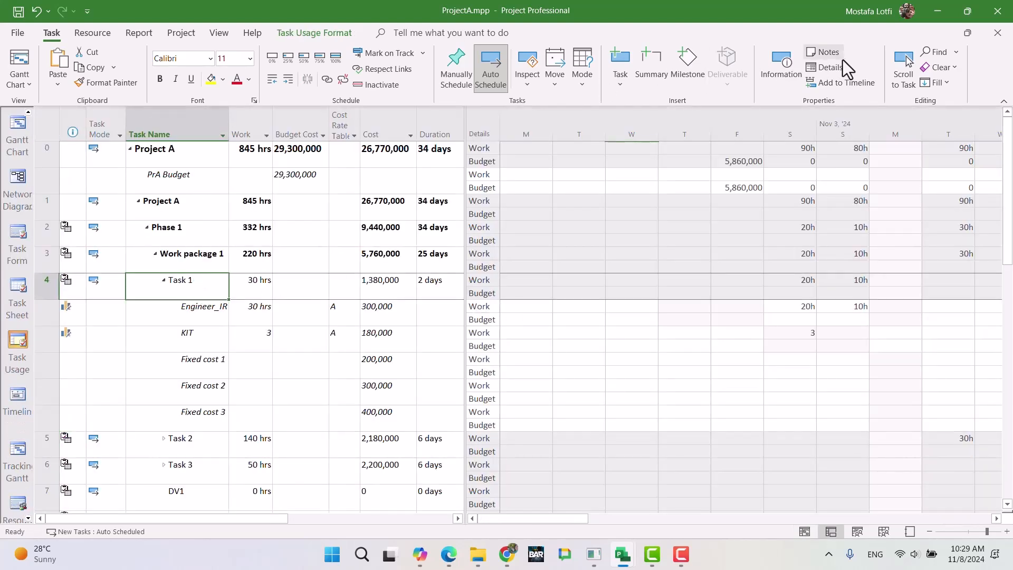
click(905, 66)
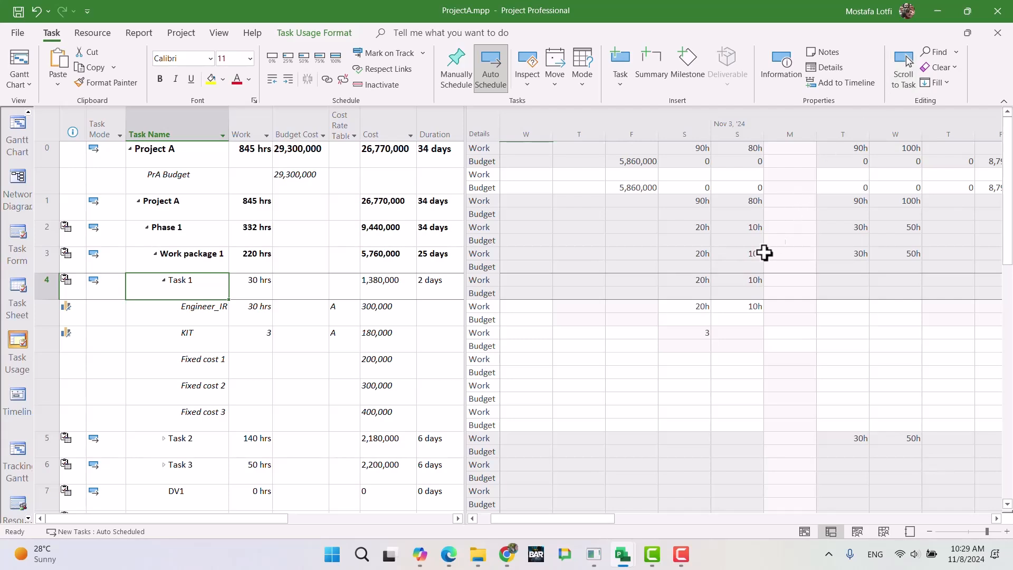
Try clearing Engineer_IR's timephased work on November 3 under Task 1.
click(691, 290)
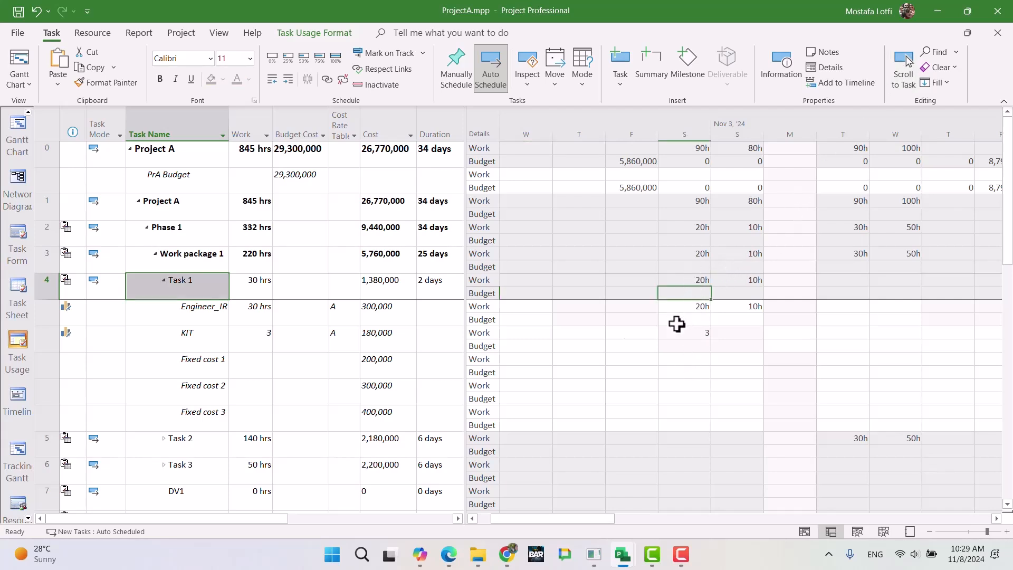
click(695, 306)
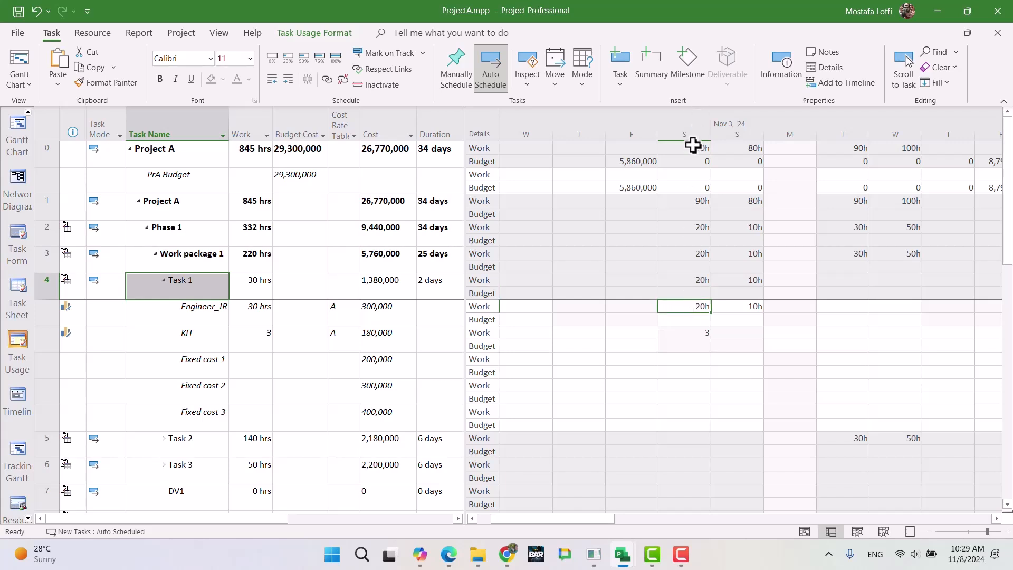
click(734, 307)
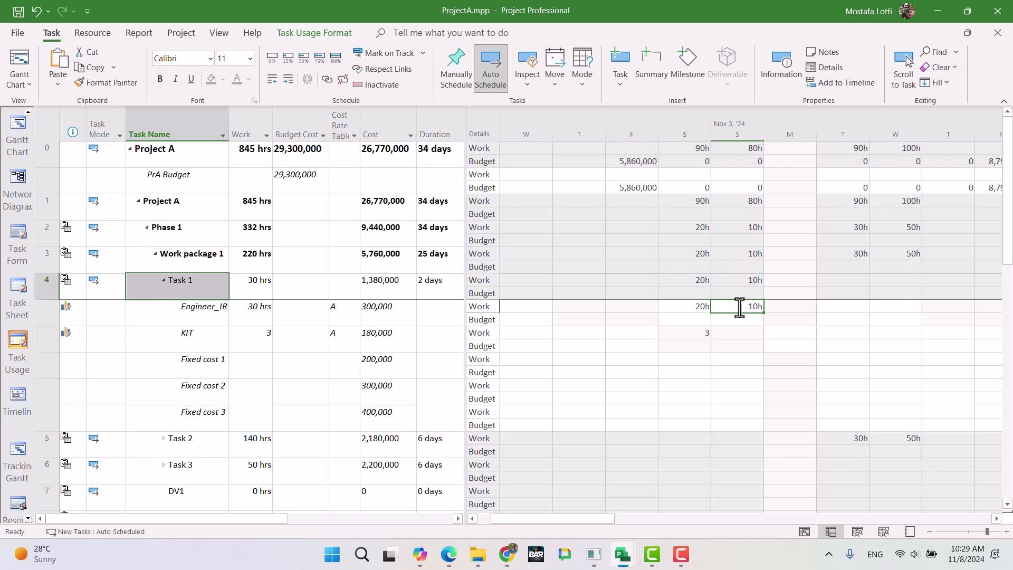
key(BackSpace)
key(Right)
key(Right)
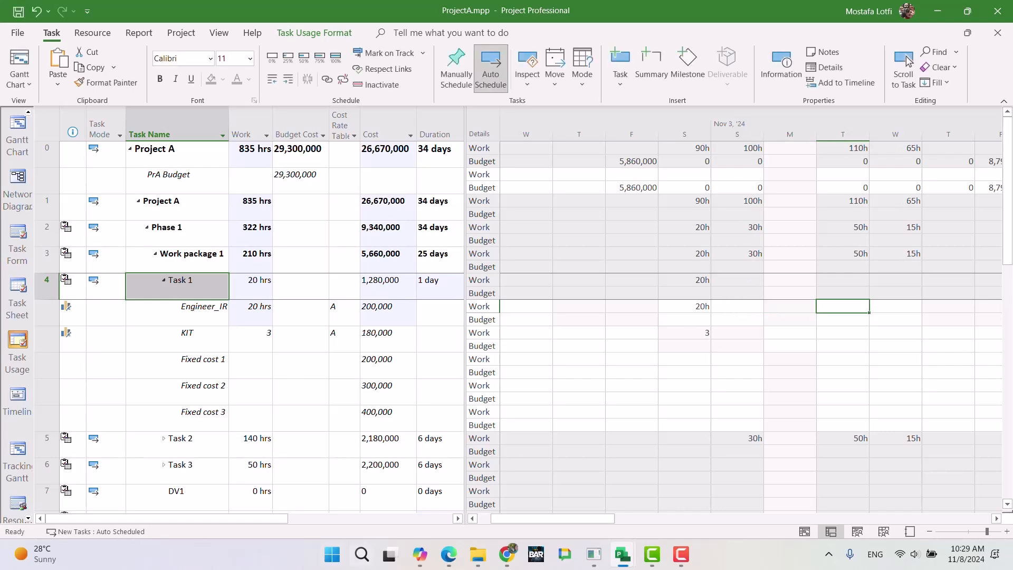
Recheck Task 1 in the Week 1 report and undo the removal of Engineer_IR's work in Project A.
click(507, 560)
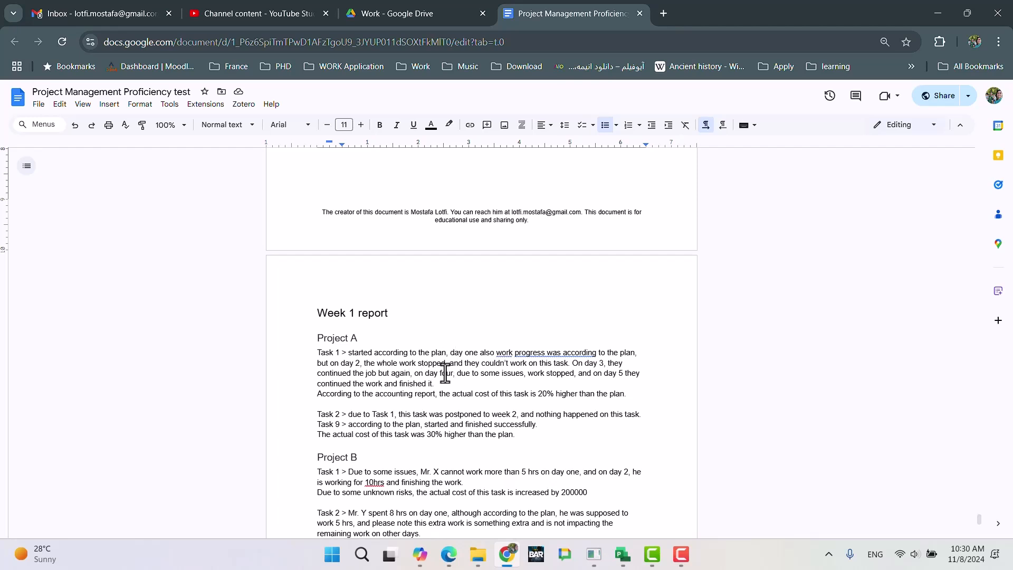
click(507, 555)
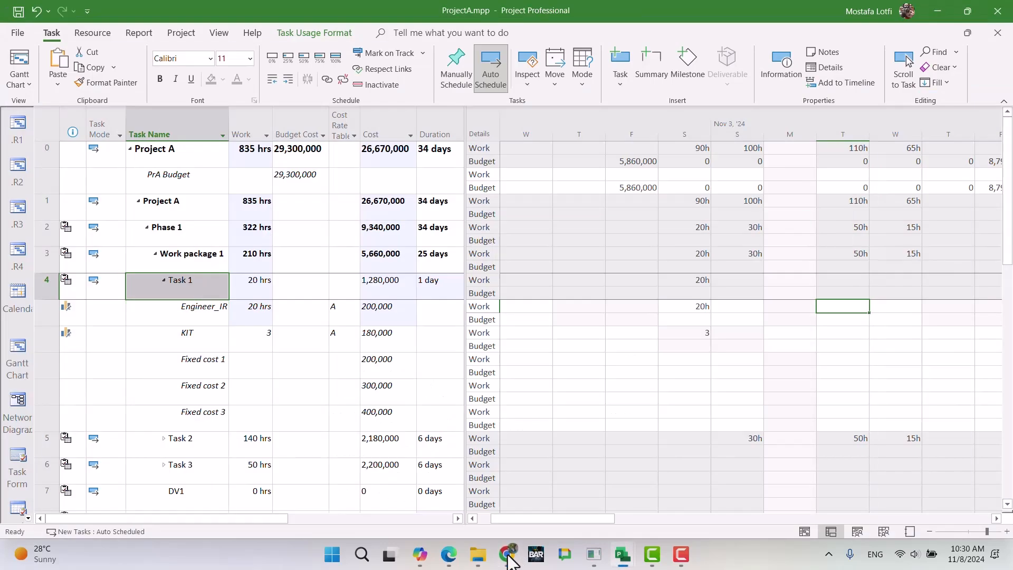
click(229, 312)
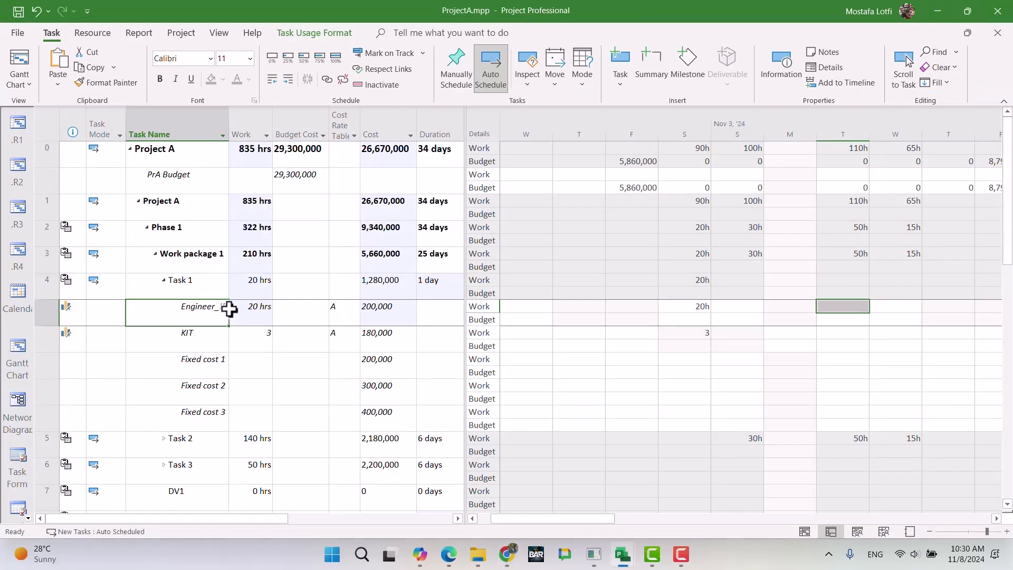
key(ctrl+z)
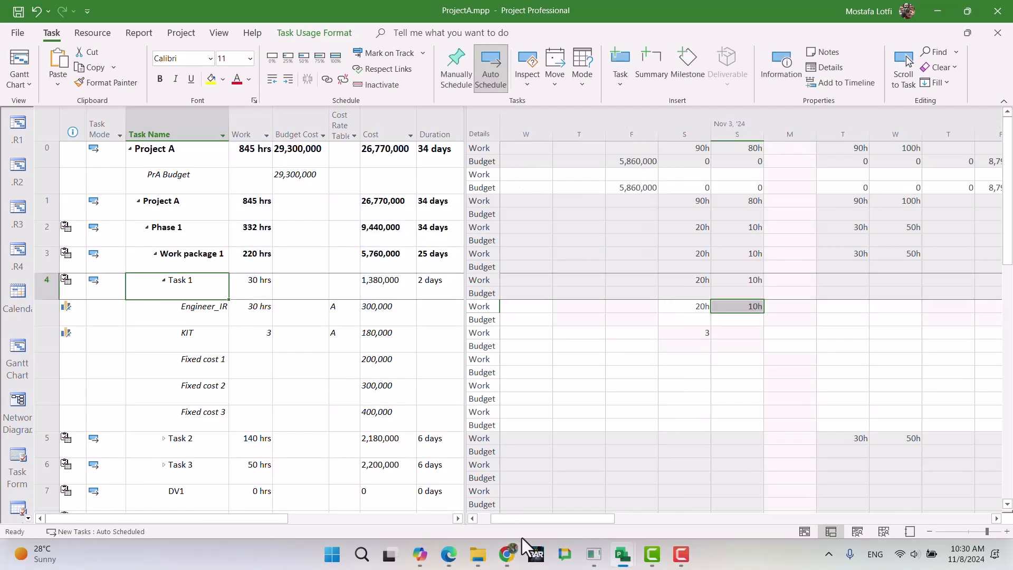
Review Project A Task 1's resource assignment and fixed costs in the exam document, and return to its Week 1 report.
click(506, 554)
scroll(420, 307, up, 20)
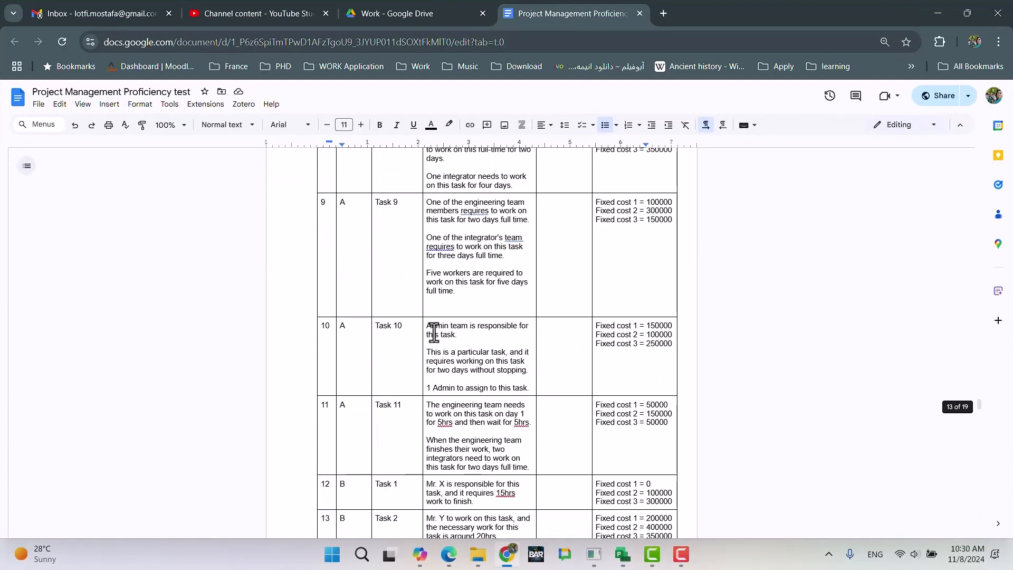
scroll(433, 331, down, 10)
scroll(433, 331, up, 3)
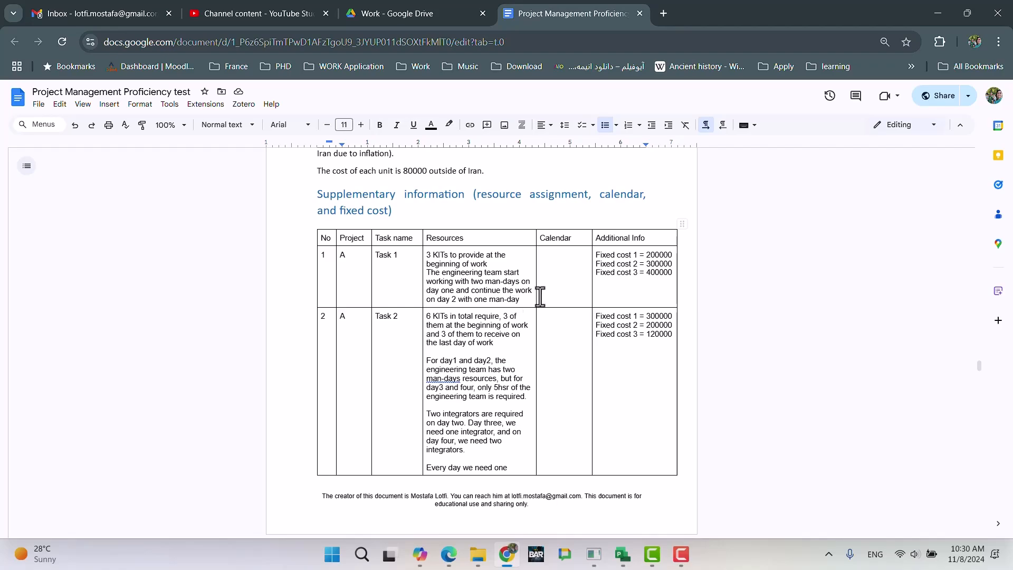
scroll(461, 306, down, 20)
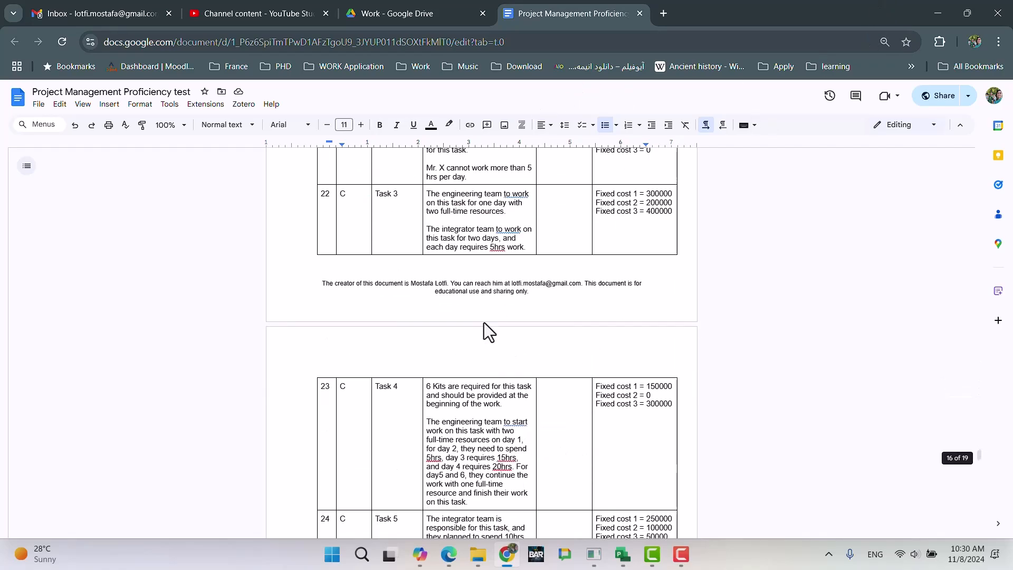
scroll(479, 334, down, 12)
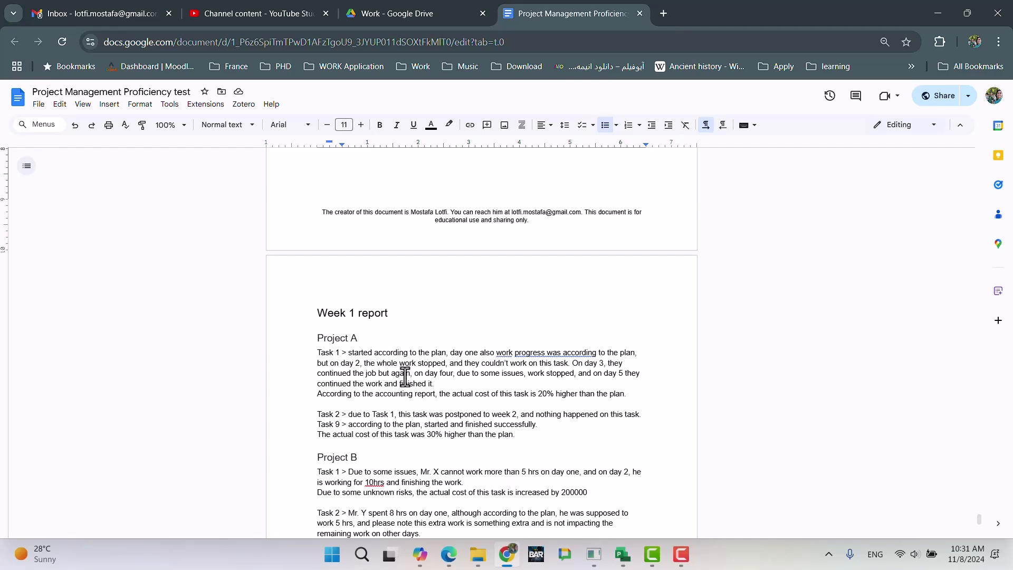
Insert "for a full day but still couldn't complete the work" after "continued the job" in Project A's Task 1 report, correcting grammar and spelling.
click(382, 377)
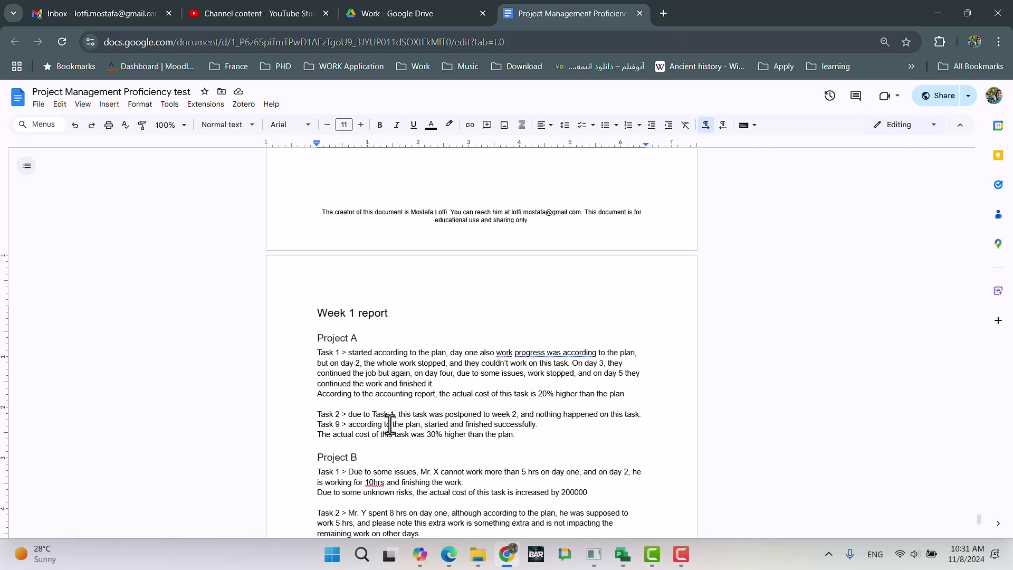
text(for full da)
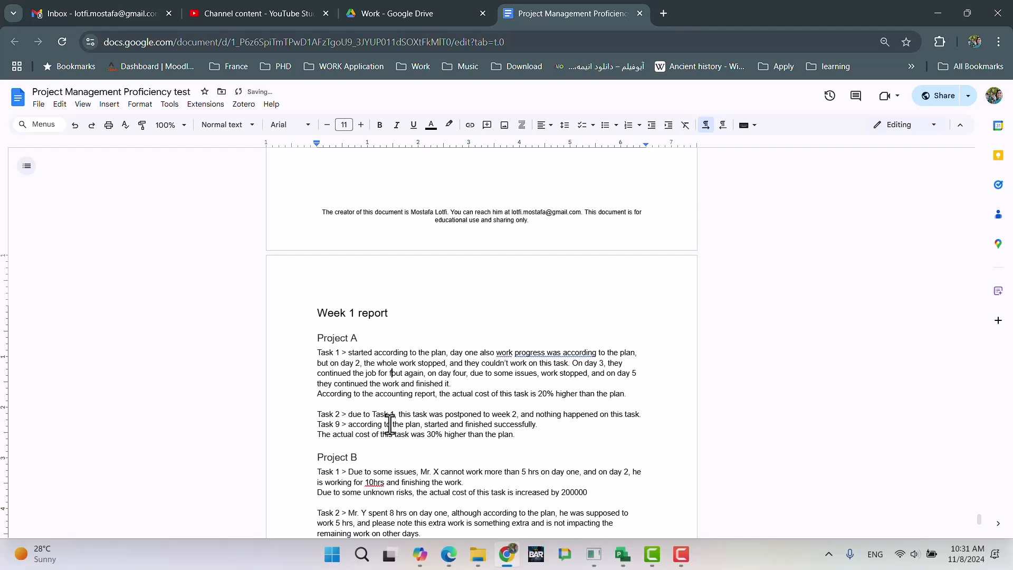
text(y but still )
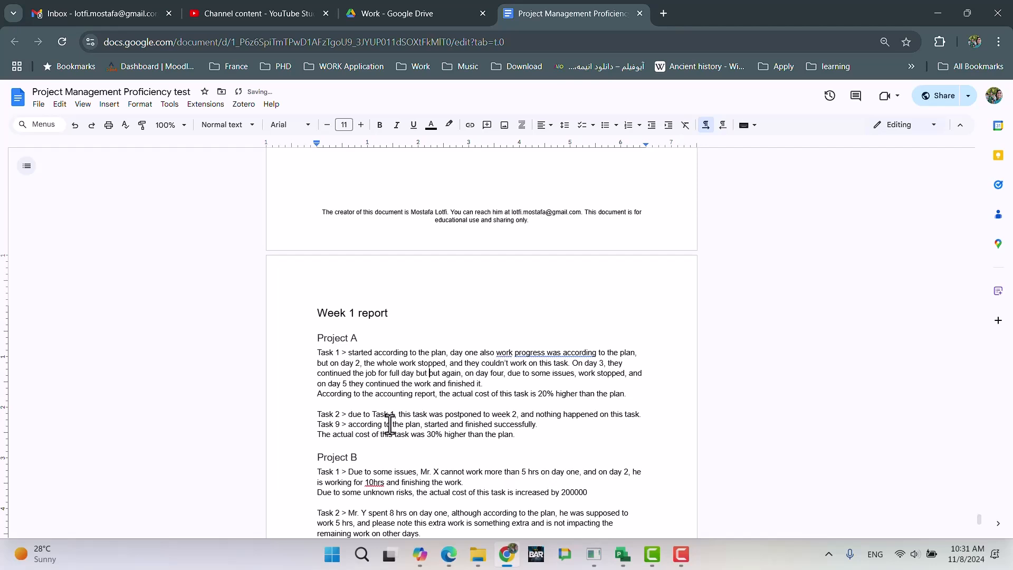
text(couldnt complet)
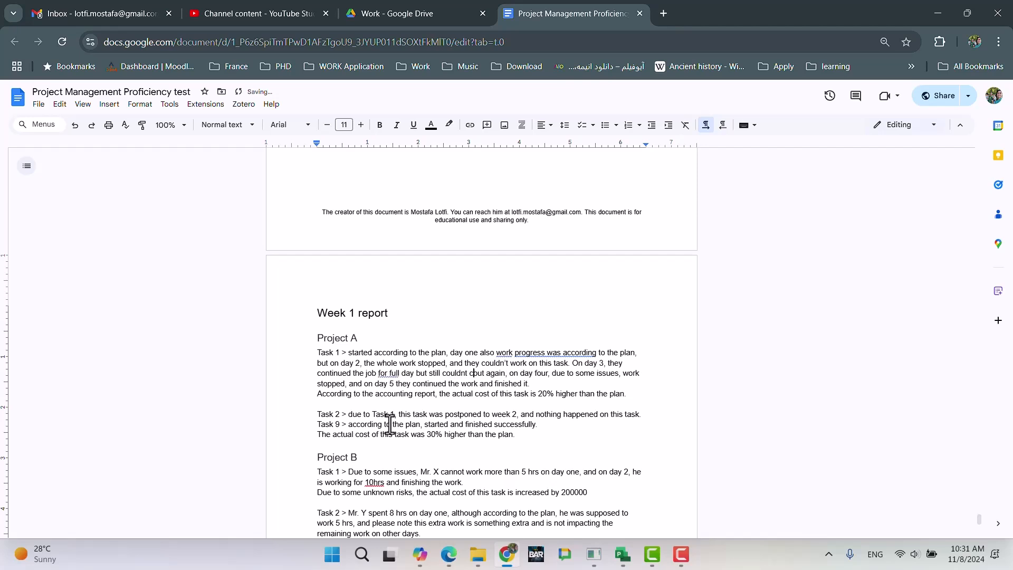
text(e the work)
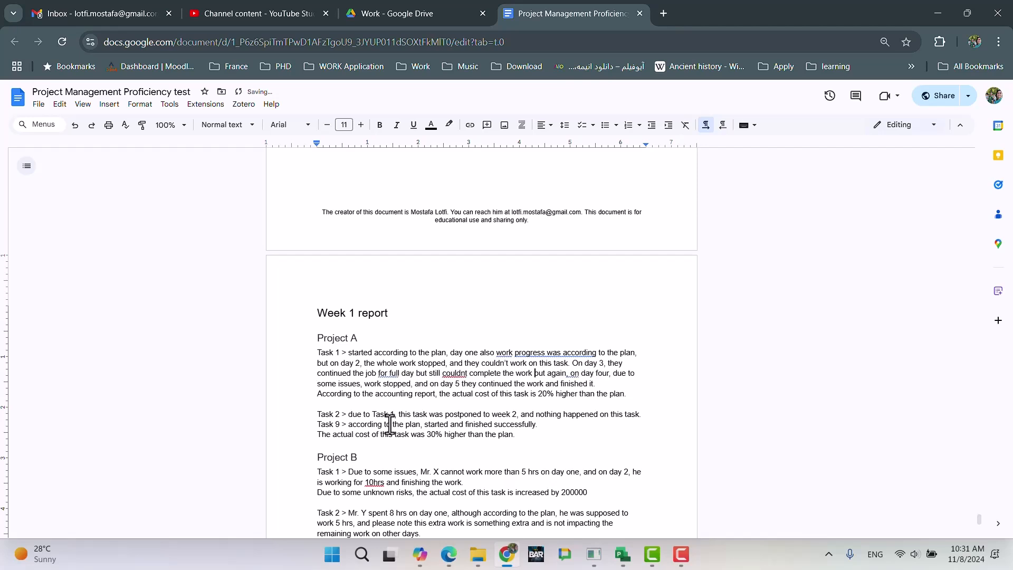
click(395, 374)
click(430, 399)
click(464, 373)
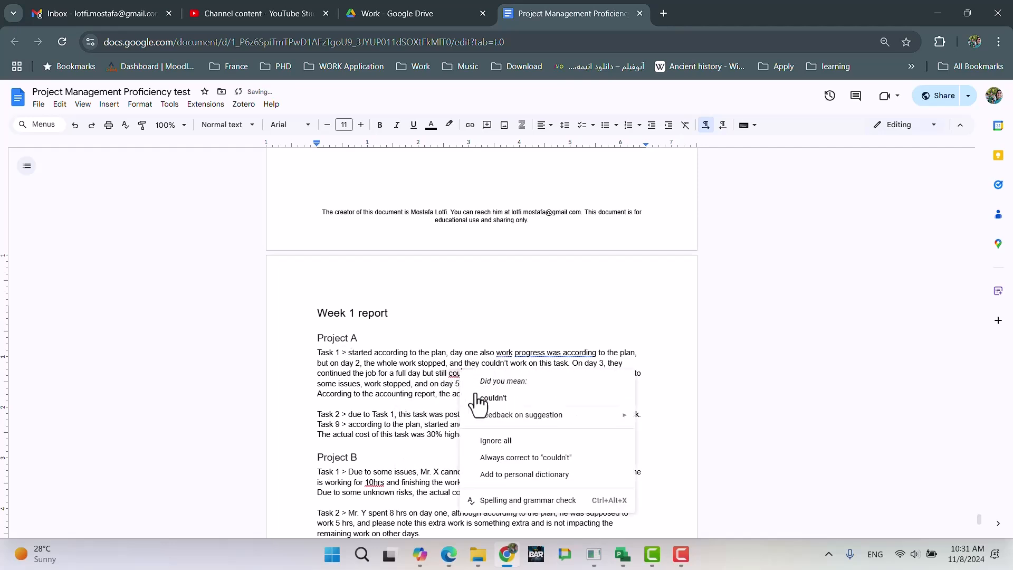
click(478, 397)
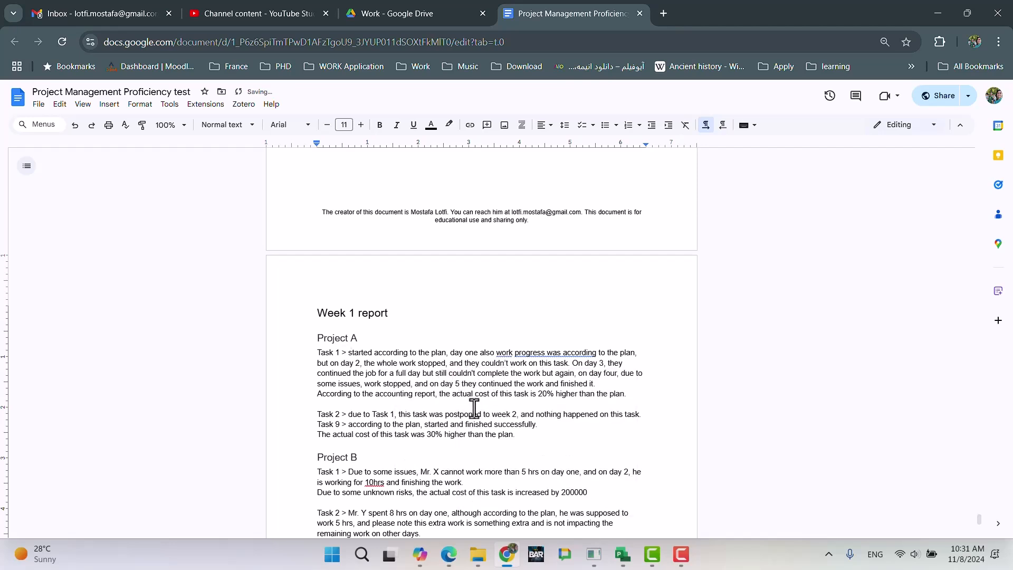
Extend the day 3 sentence of Project A's Task 1 with "and they noticed it require 1 more day to complete,".
click(540, 364)
text(and they d)
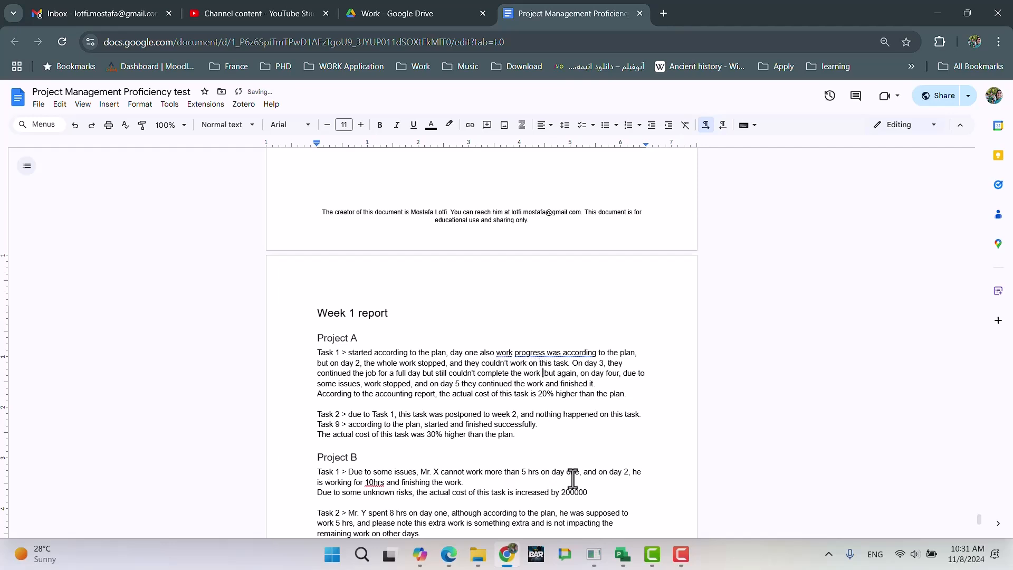
key(BackSpace)
text(noticed )
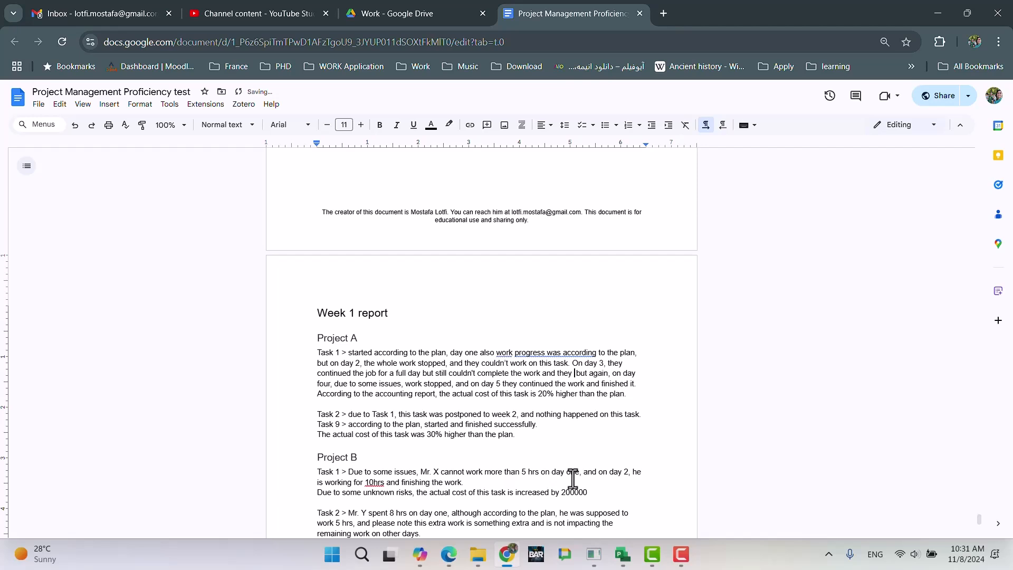
text(it require)
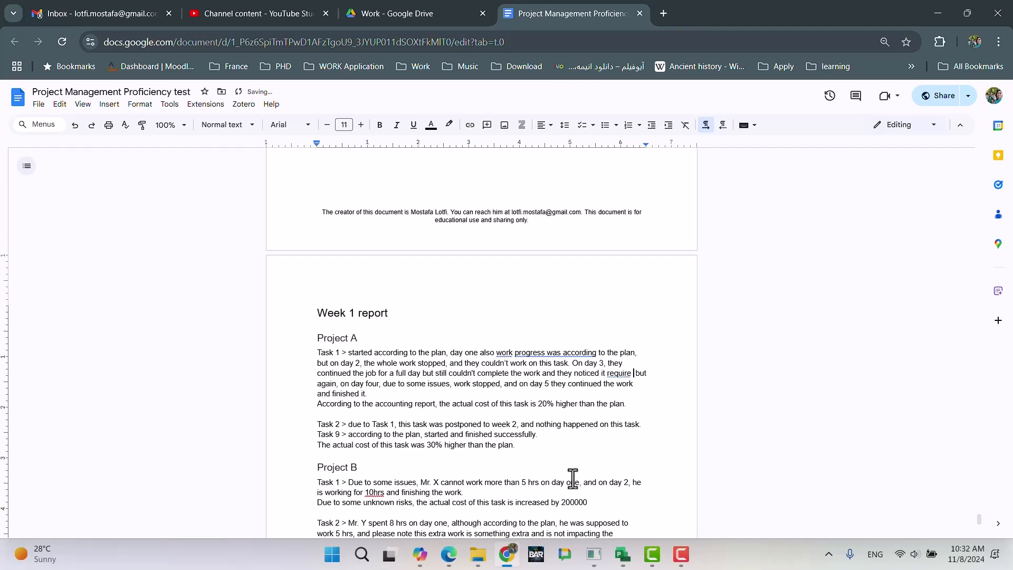
text( 1 more day )
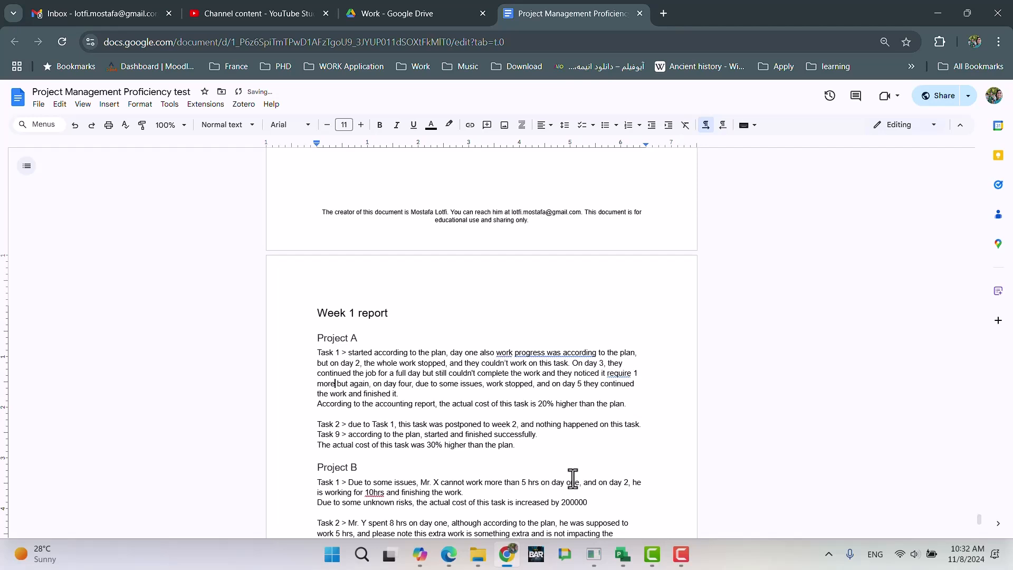
text(to complete,)
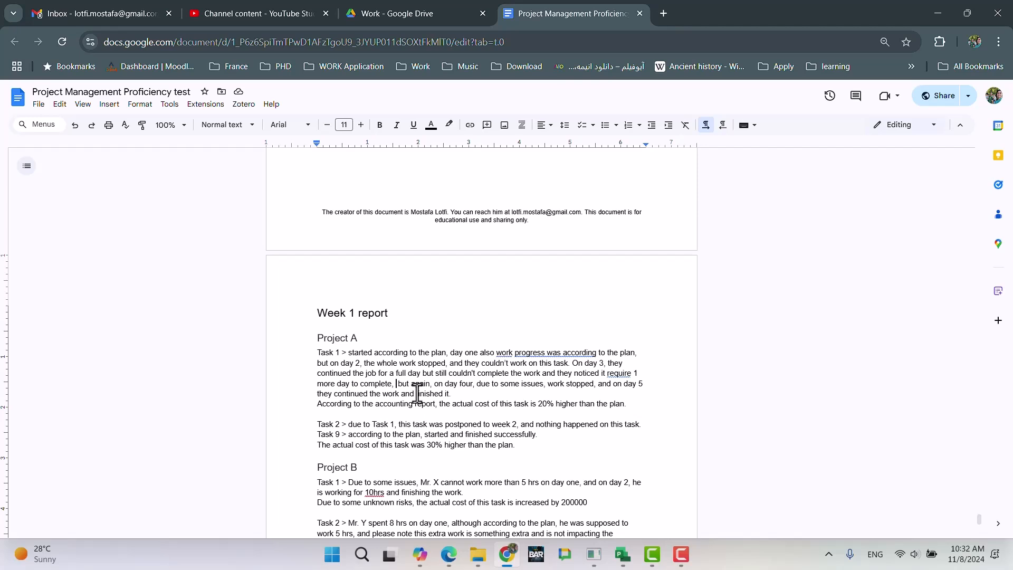
Accept the grammar suggestions in Project A's Task 1 paragraph so it reads "day one also worked on the plan" and "it required 1 more day".
click(539, 340)
click(538, 353)
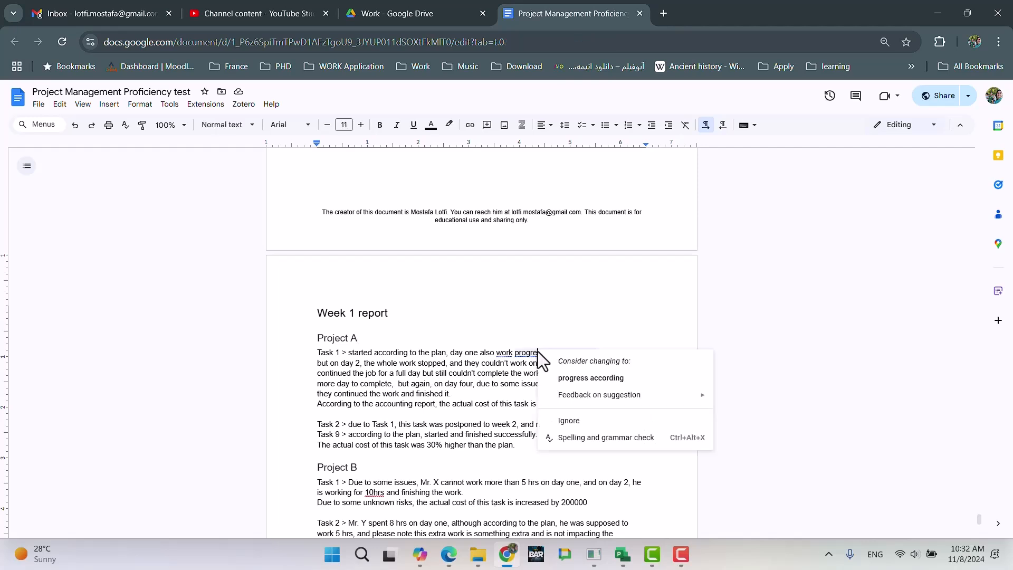
click(596, 378)
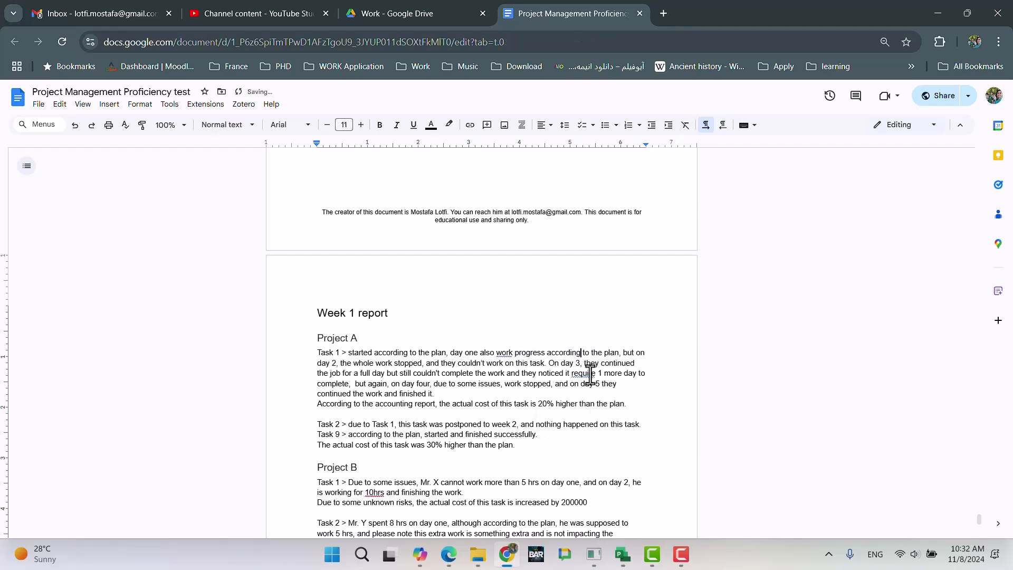
click(510, 353)
click(546, 381)
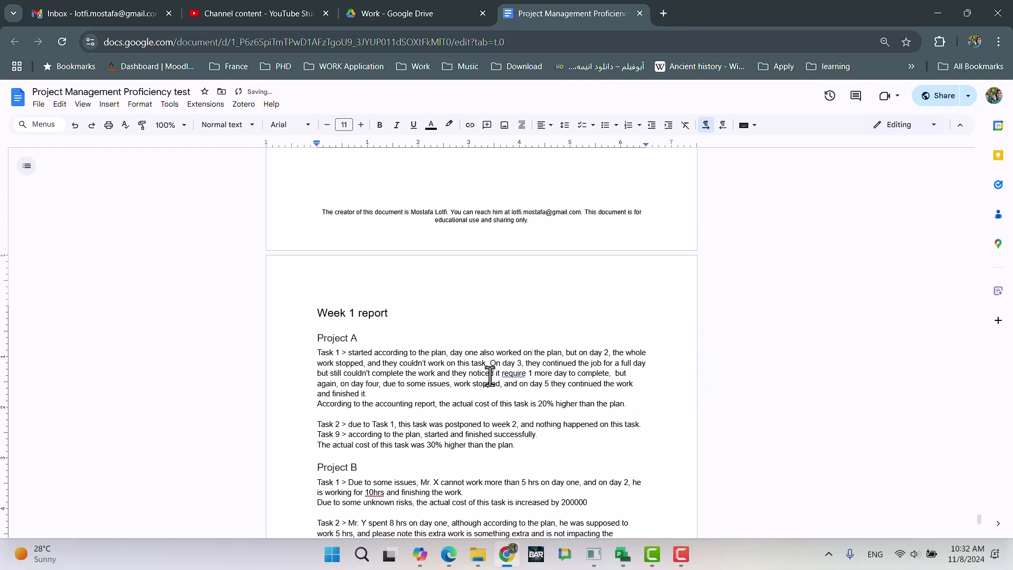
right_click(509, 372)
key(Escape)
click(511, 373)
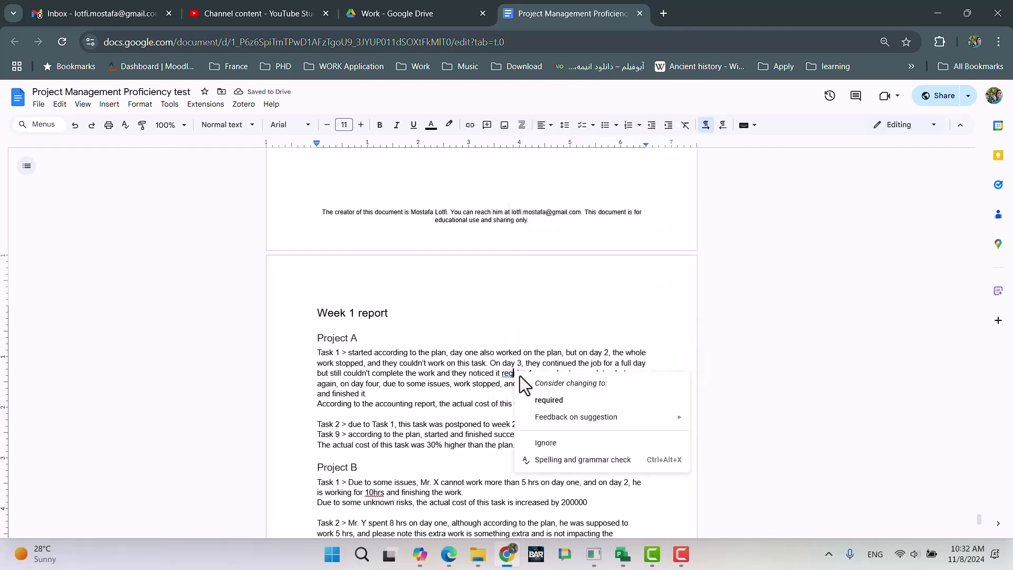
click(553, 401)
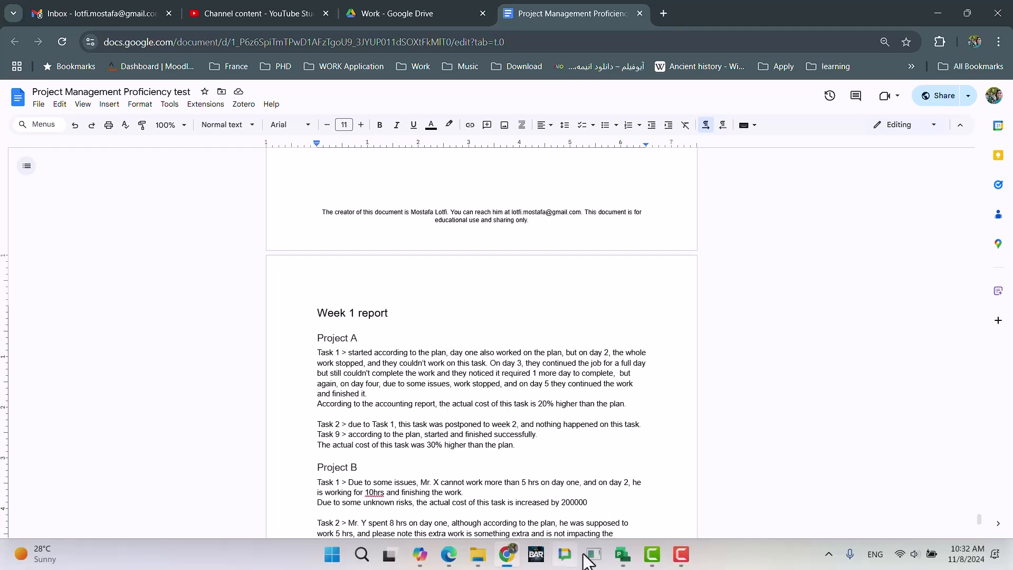
Switch to ProjectA.mpp in Microsoft Project and replace the Budget Cost rows with Actual Work in the timephased details.
click(496, 362)
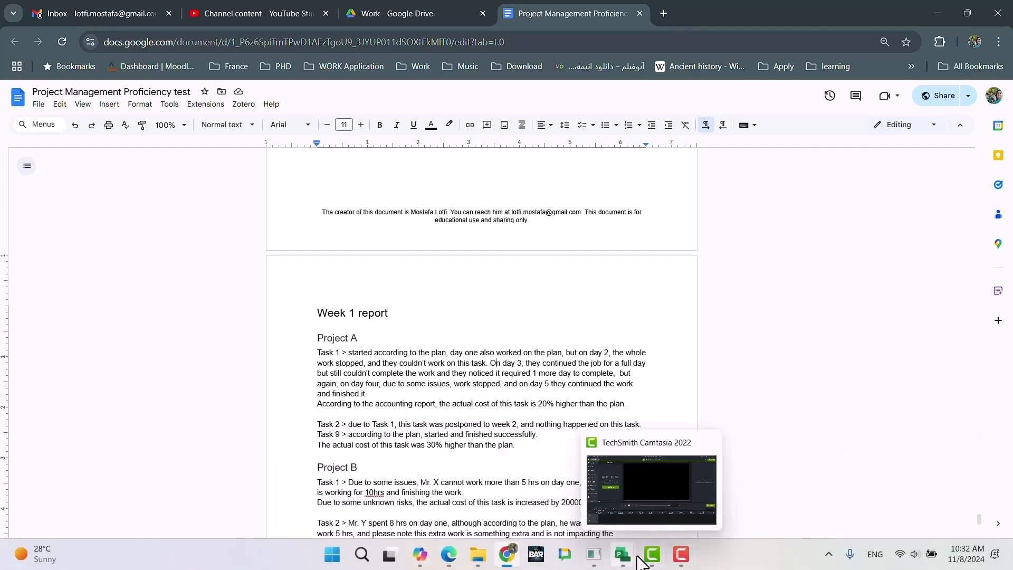
mouse_move(616, 561)
click(878, 499)
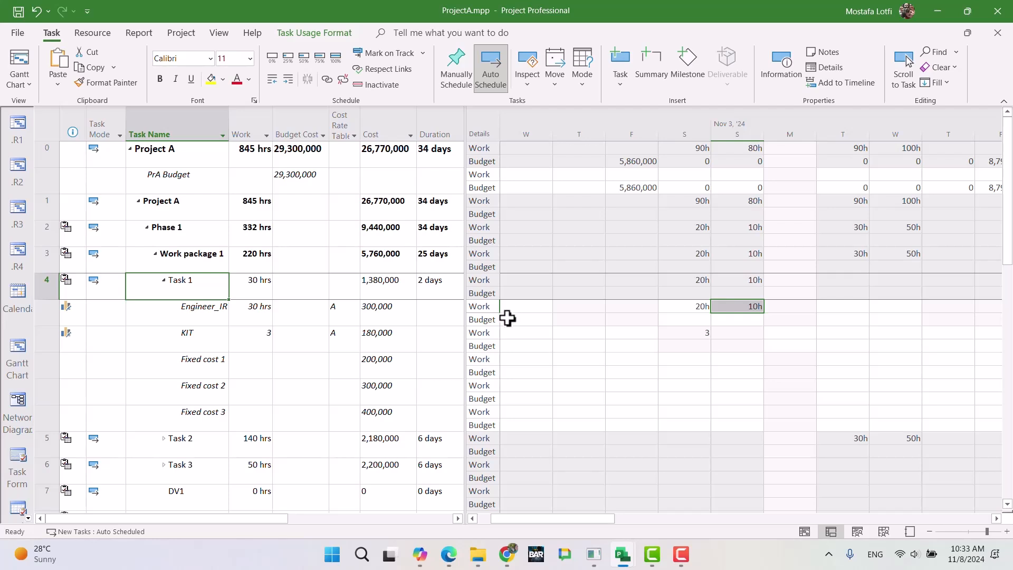
right_click(605, 344)
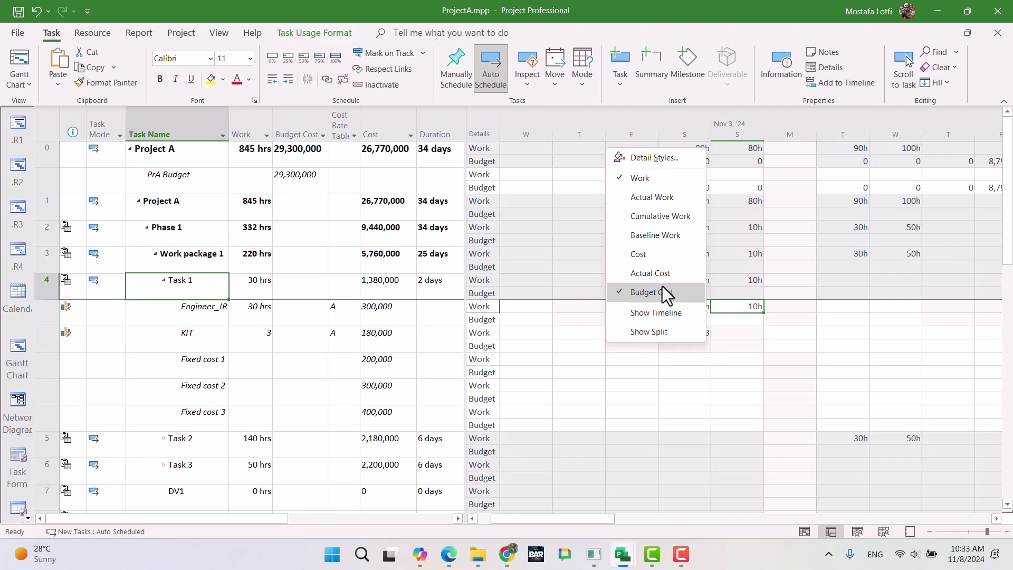
click(672, 294)
right_click(581, 320)
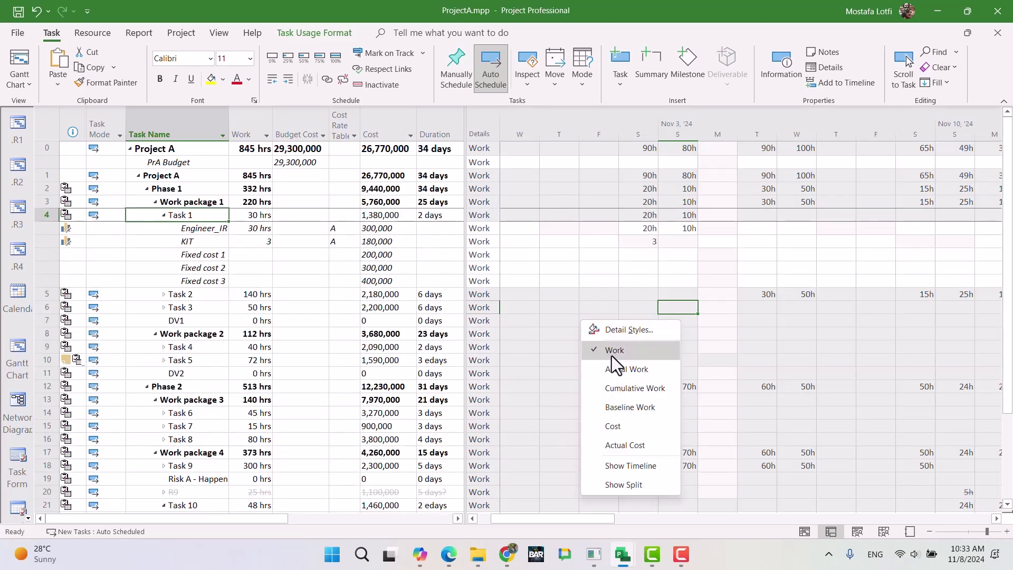
click(627, 376)
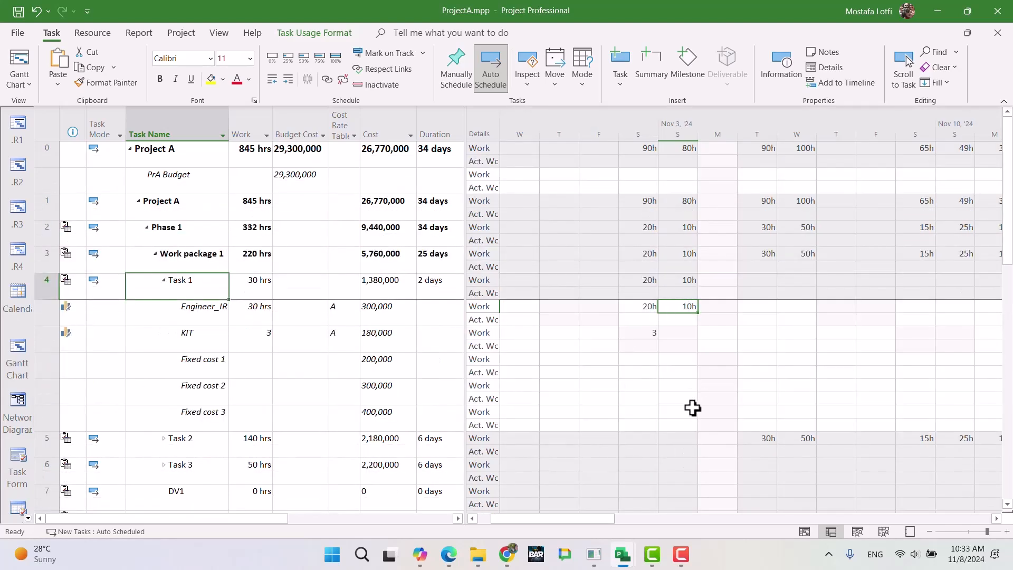
Record Task 1's actual work on November 2 as 20 hours for Engineer_IR and 3 for KIT.
click(649, 322)
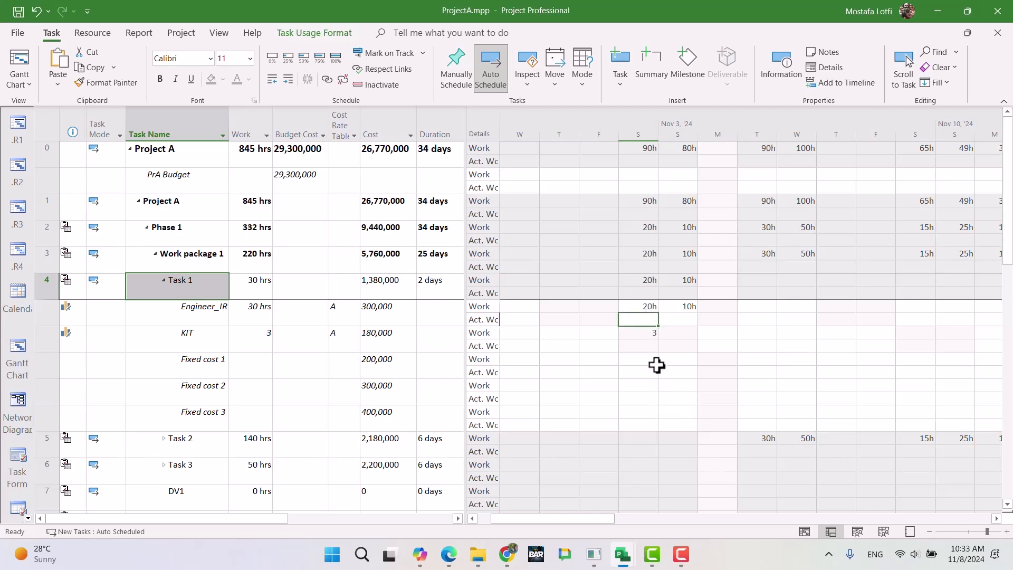
text(20)
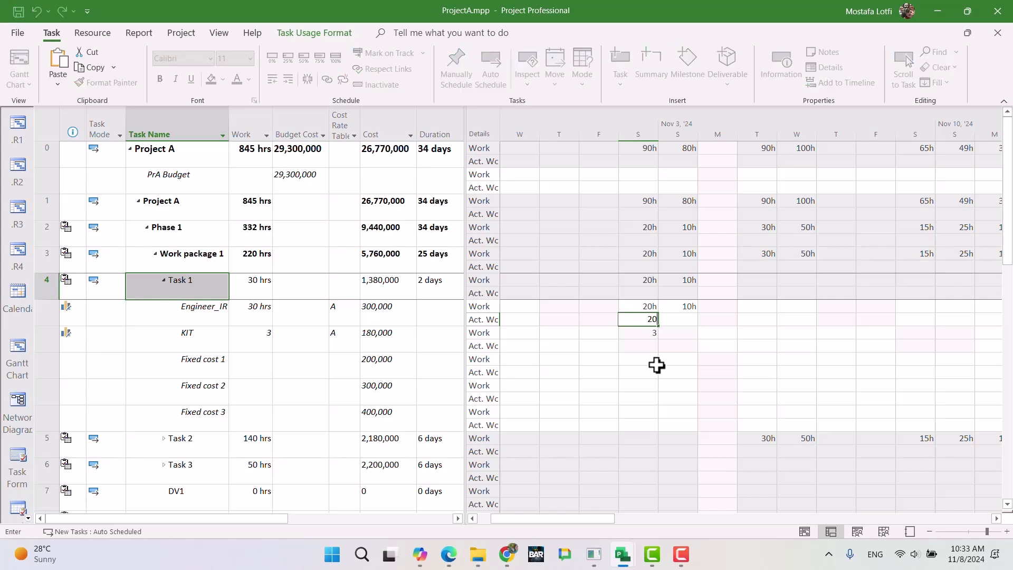
key(Return)
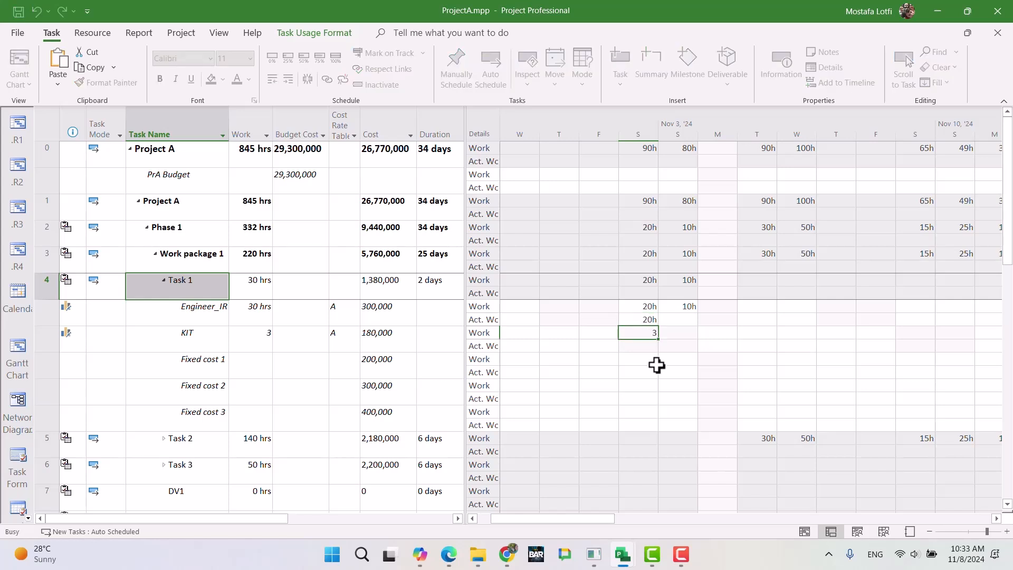
key(Down)
text(3)
key(Return)
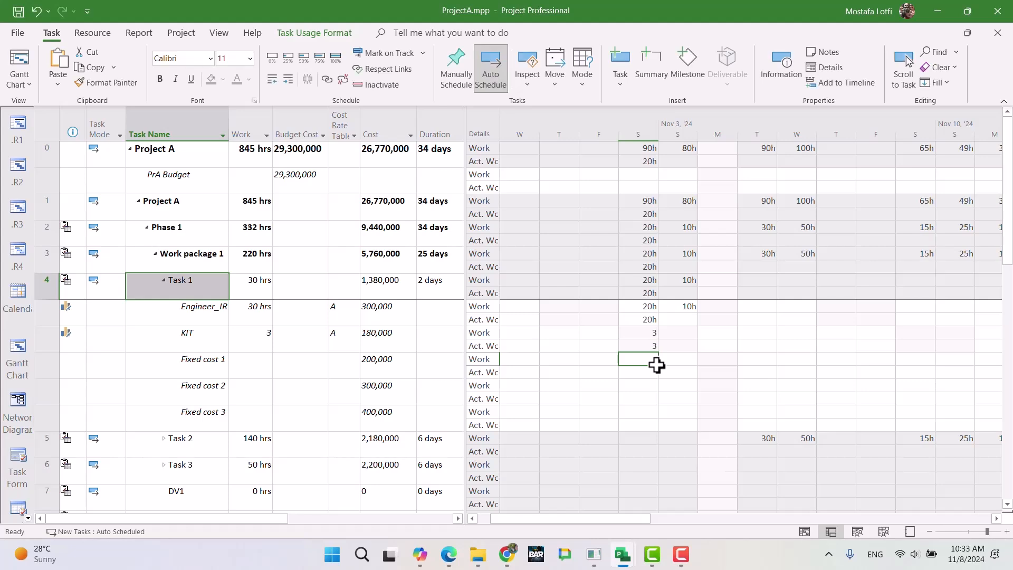
Add Actual Cost rows to the timephased details of the Task Usage view.
right_click(705, 367)
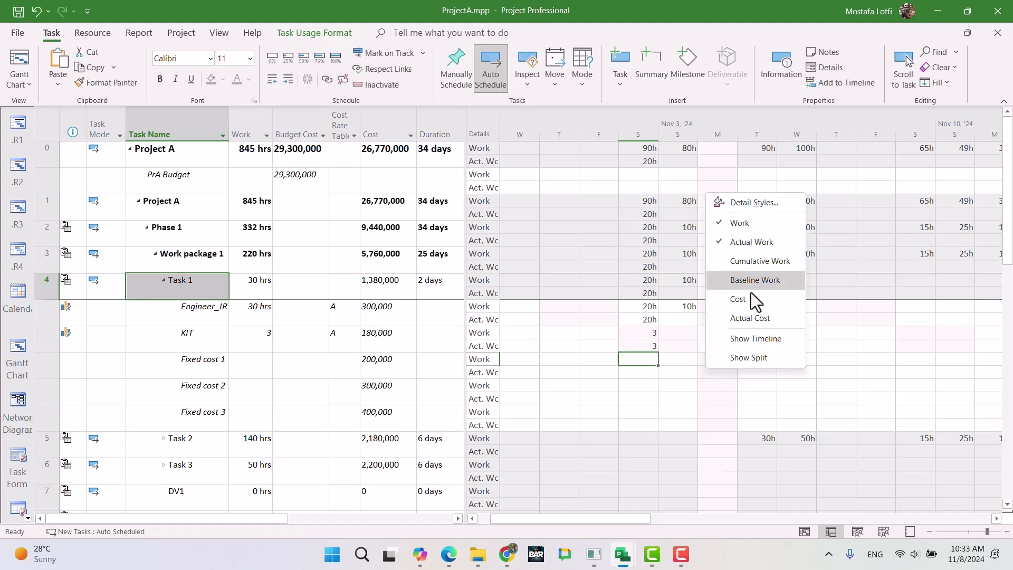
click(750, 318)
click(643, 449)
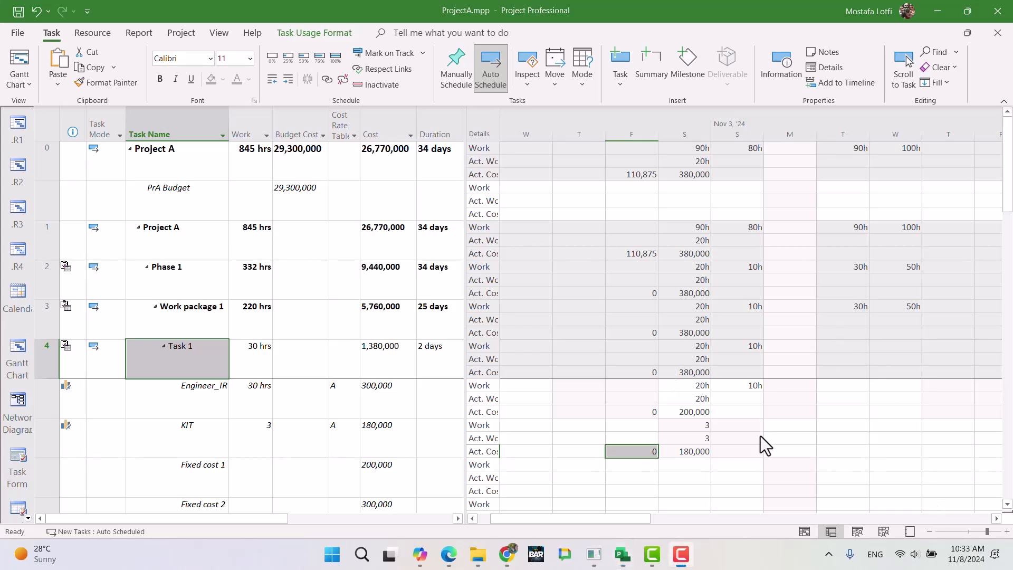
Set Engineer_IR's planned work under Task 1 to 0 on November 3.
click(741, 349)
key(Down)
key(Down)
key(Down)
key(Down)
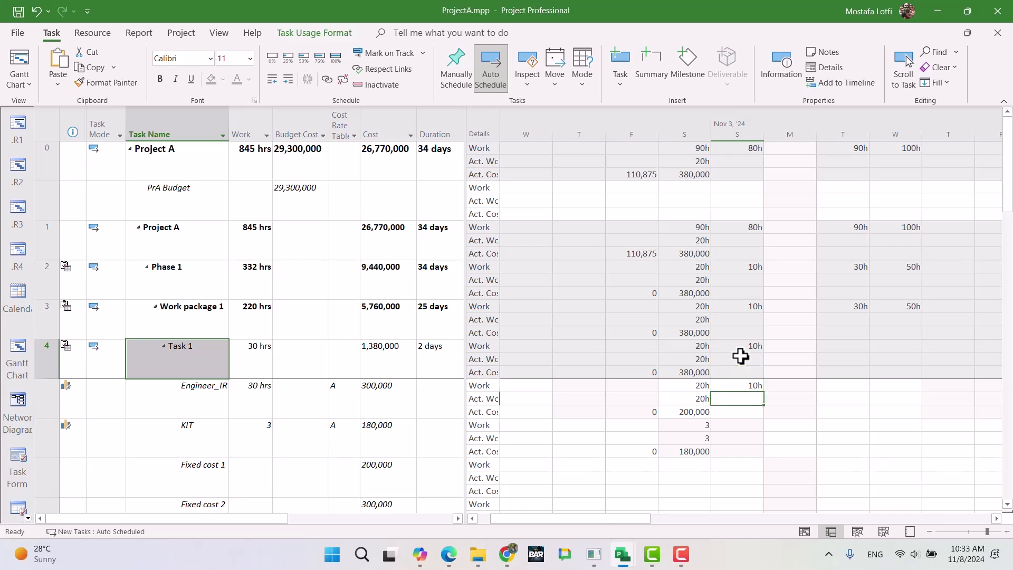
key(Up)
key(Up)
key(Up)
key(Up)
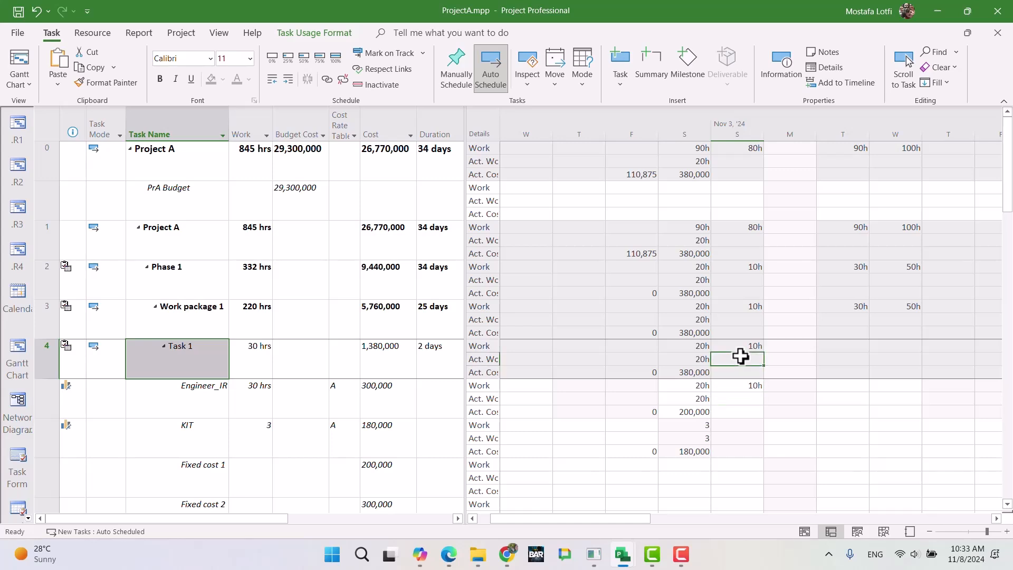
key(Down)
key(Down)
key(Down)
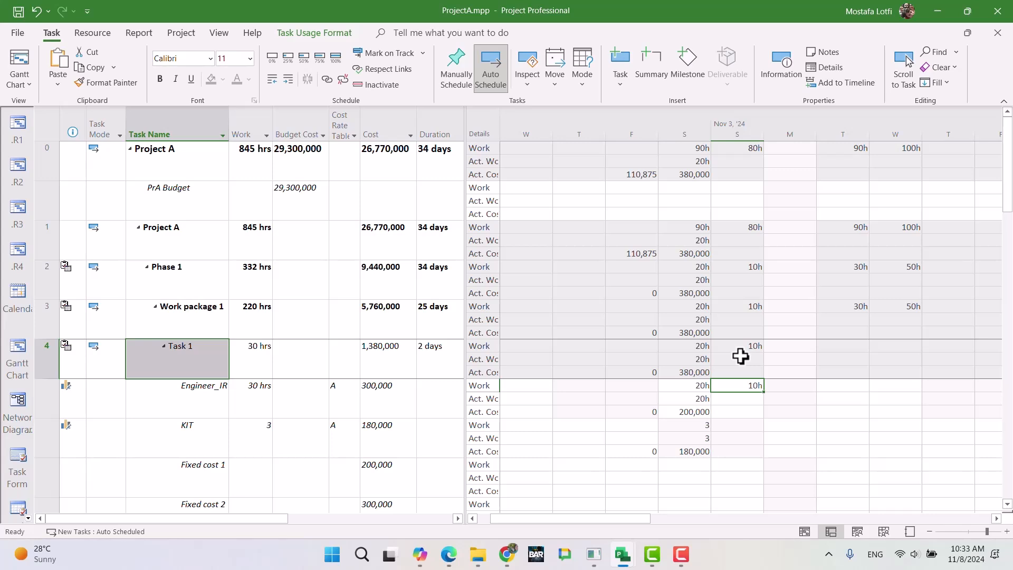
text(0)
key(Return)
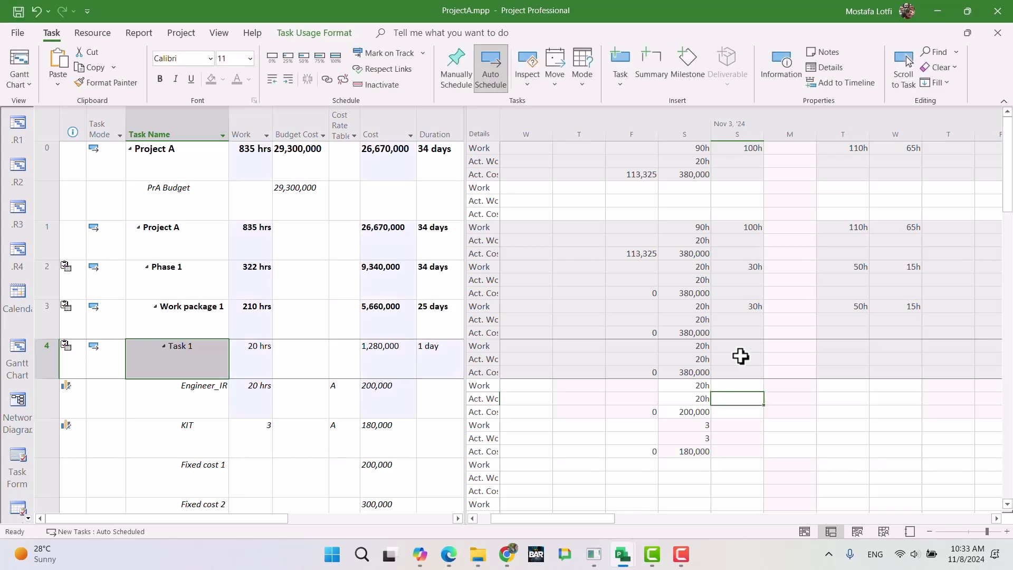
Schedule 10 hours of Engineer_IR's work under Task 1 on Tuesday, November 5.
key(Down)
key(Down)
key(Down)
key(Down)
key(Up)
key(Up)
key(Up)
key(Right)
key(Right)
key(Up)
key(Up)
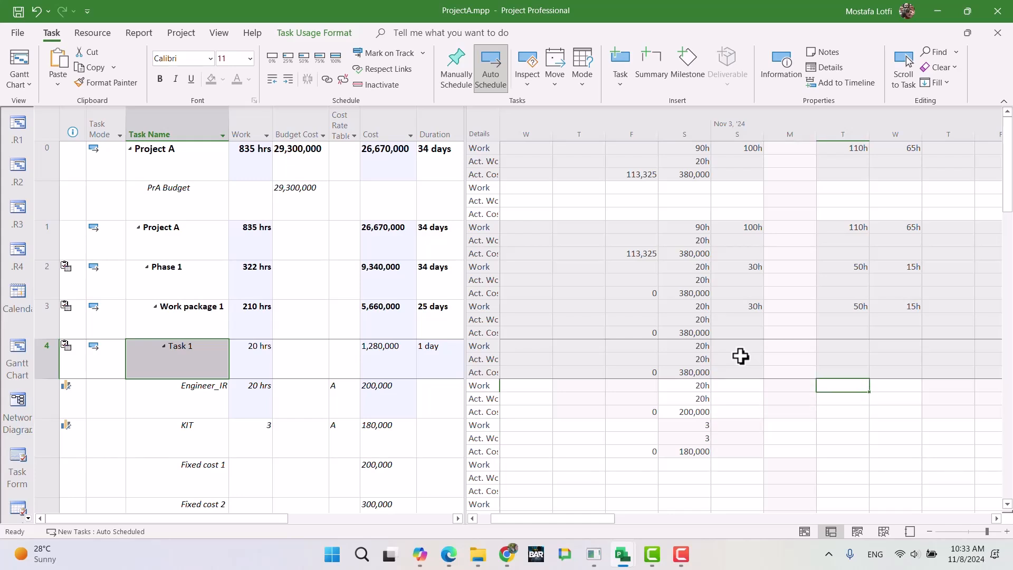
text(10)
key(Return)
key(Up)
key(Right)
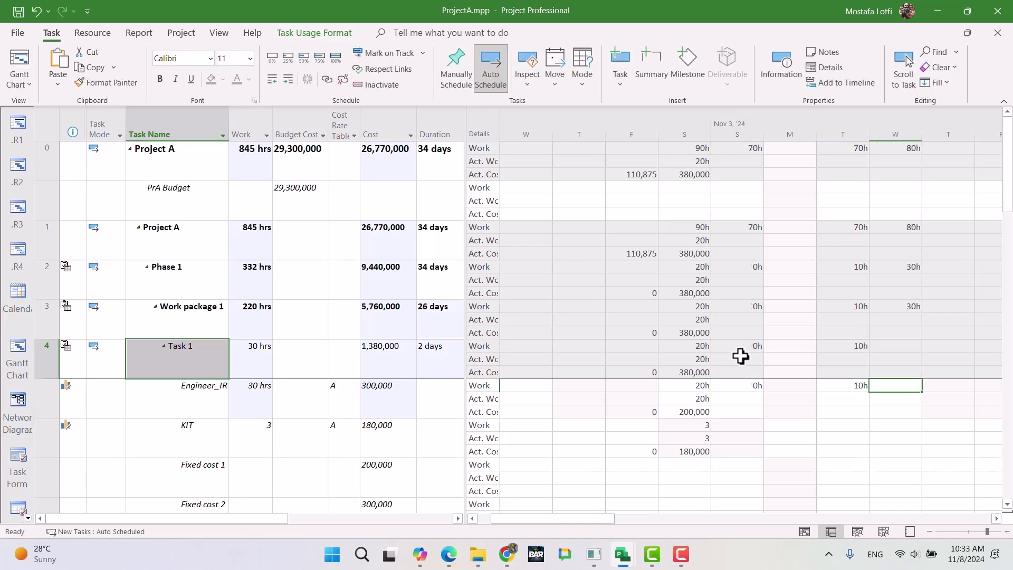
key(Left)
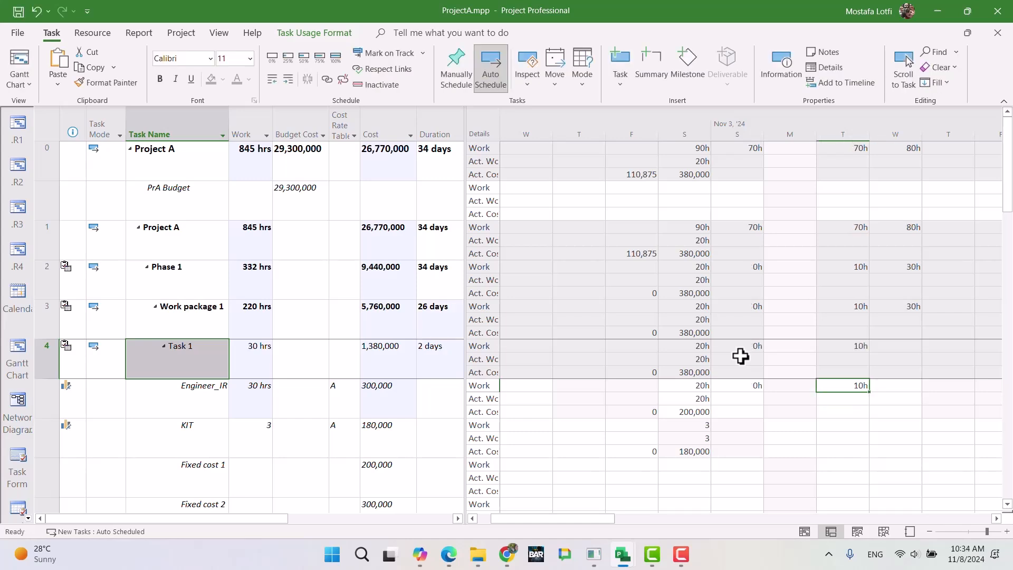
Undo the planned-work changes made to Engineer_IR under Task 1 on November 3 and 5.
key(ctrl+z)
key(ctrl+z)
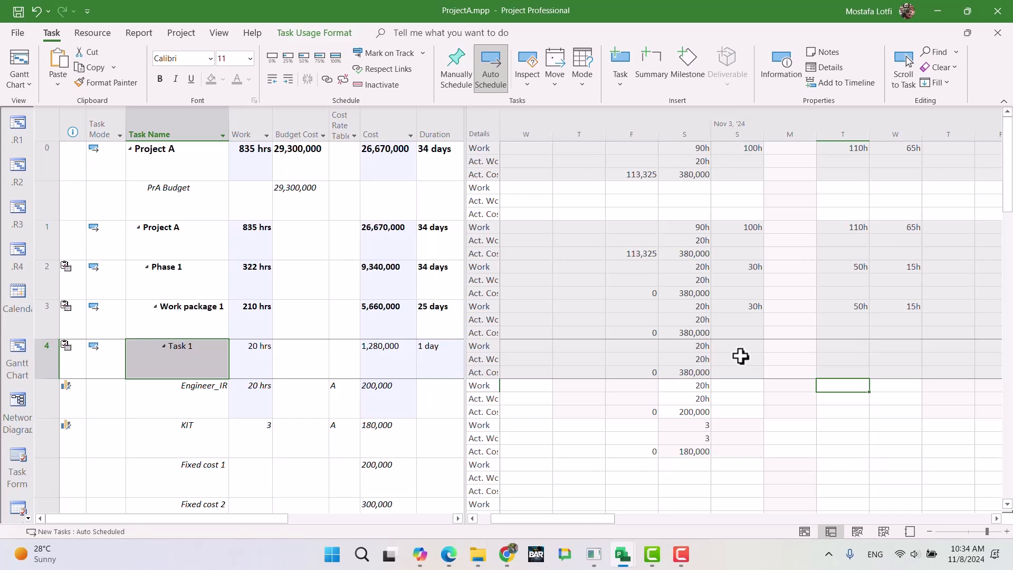
key(Down)
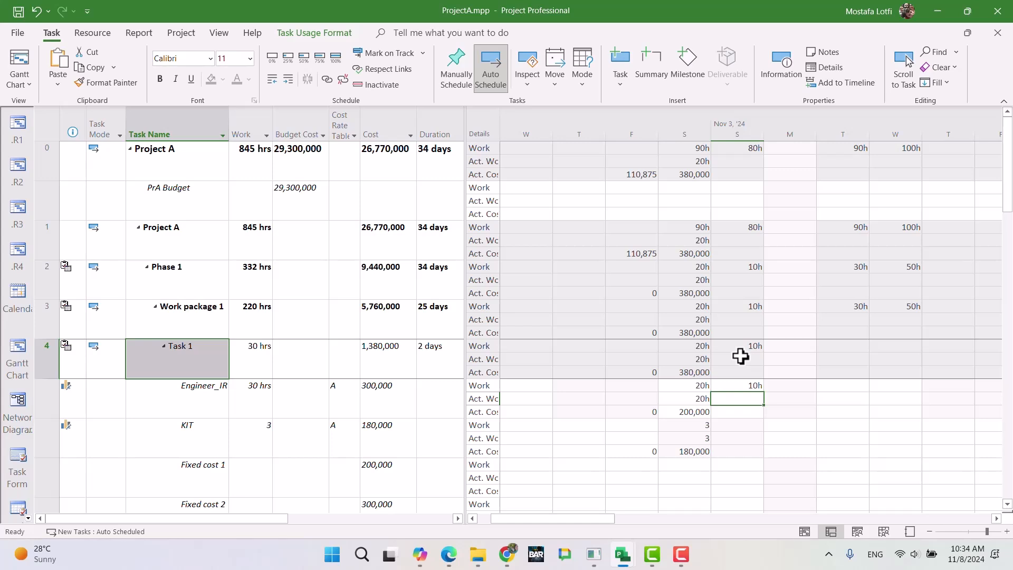
Record 10 hours of actual work for Engineer_IR under Task 1 on November 3.
text(10)
key(Return)
key(Right)
key(Up)
key(Up)
key(Right)
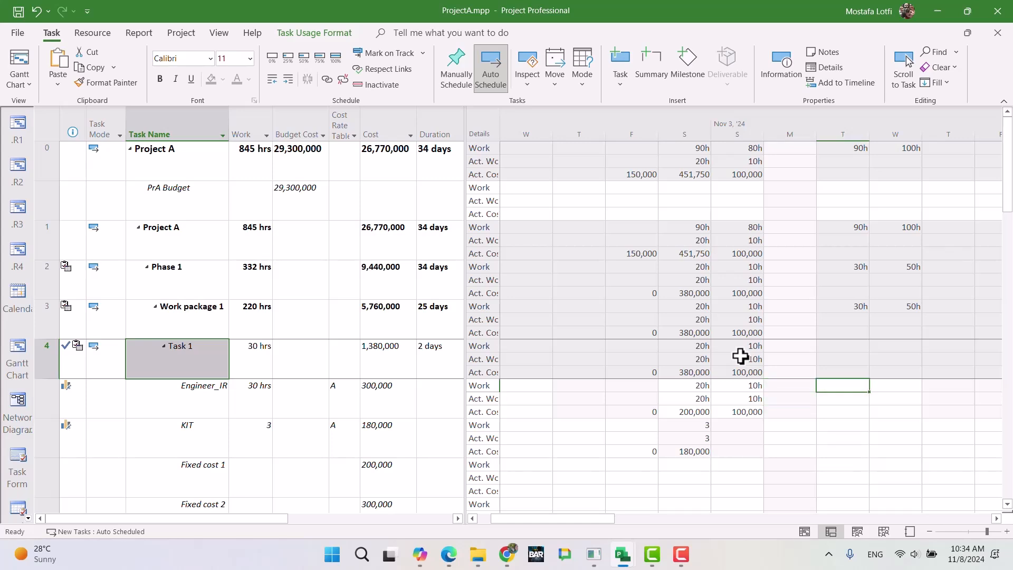
Schedule 10 hours of work for Engineer_IR under Task 1 on November 5 and record its actual work that day as 0.
text(10)
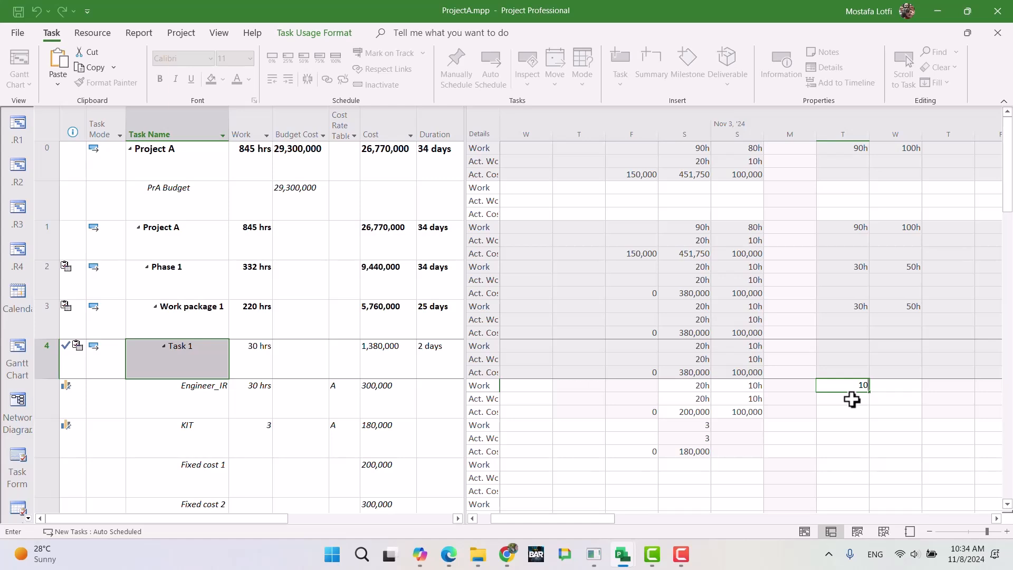
click(852, 400)
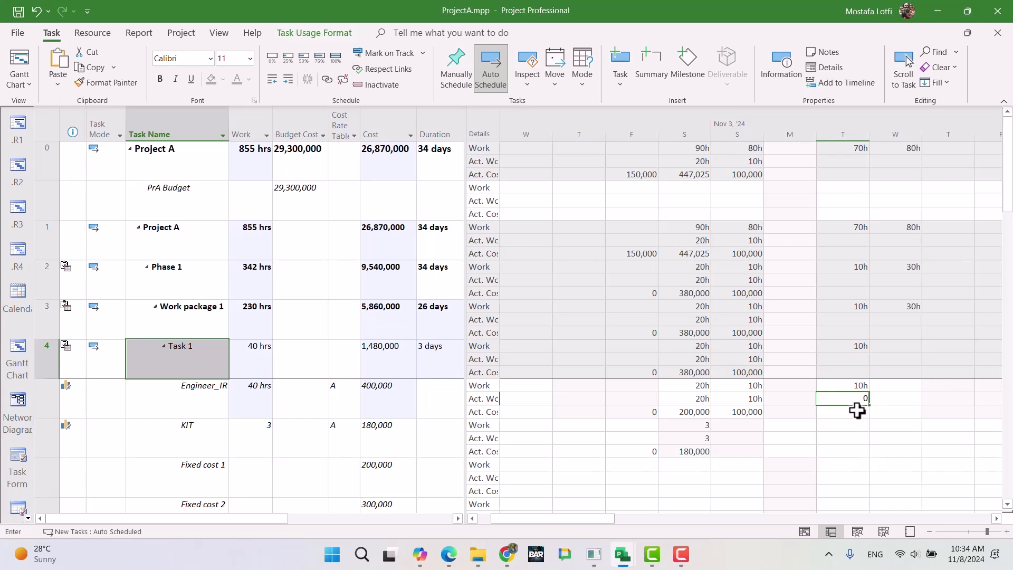
text(0)
key(Return)
key(Up)
key(Right)
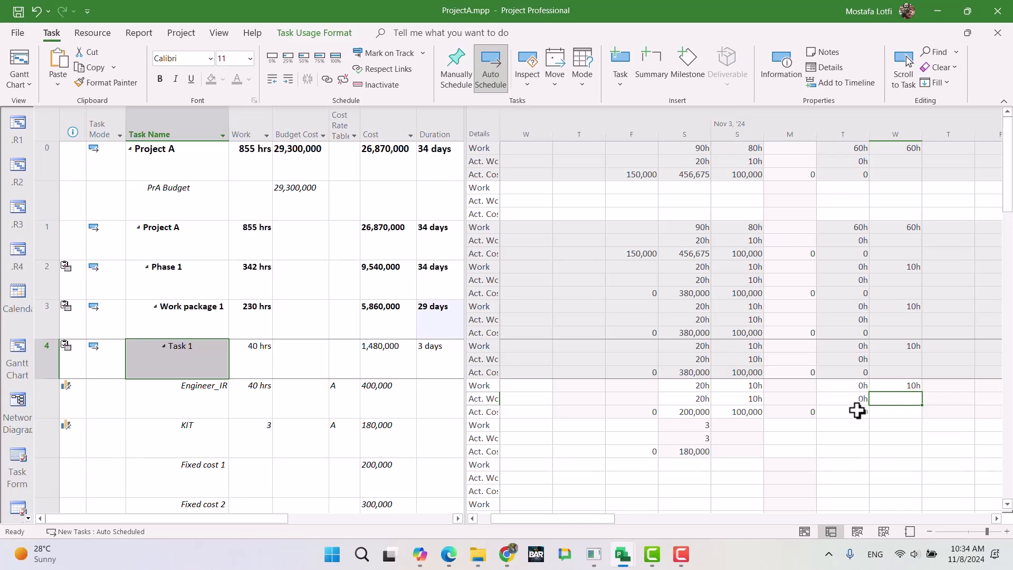
Undo Task 1's planned and actual work entries, including the November 2 actuals for Engineer_IR and KIT.
key(ctrl+z)
key(ctrl+z)
key(ctrl+z)
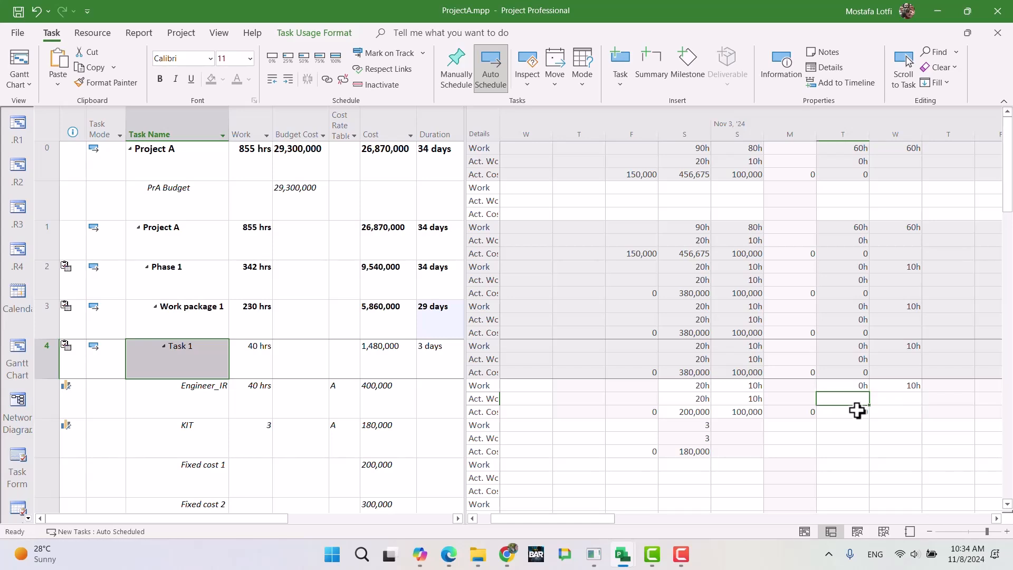
key(ctrl+z)
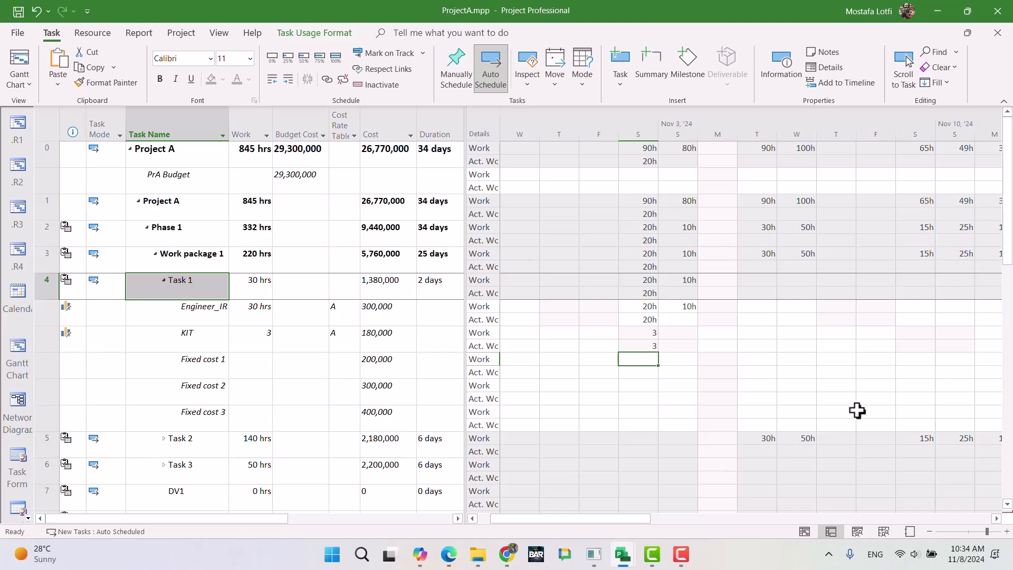
key(ctrl+z)
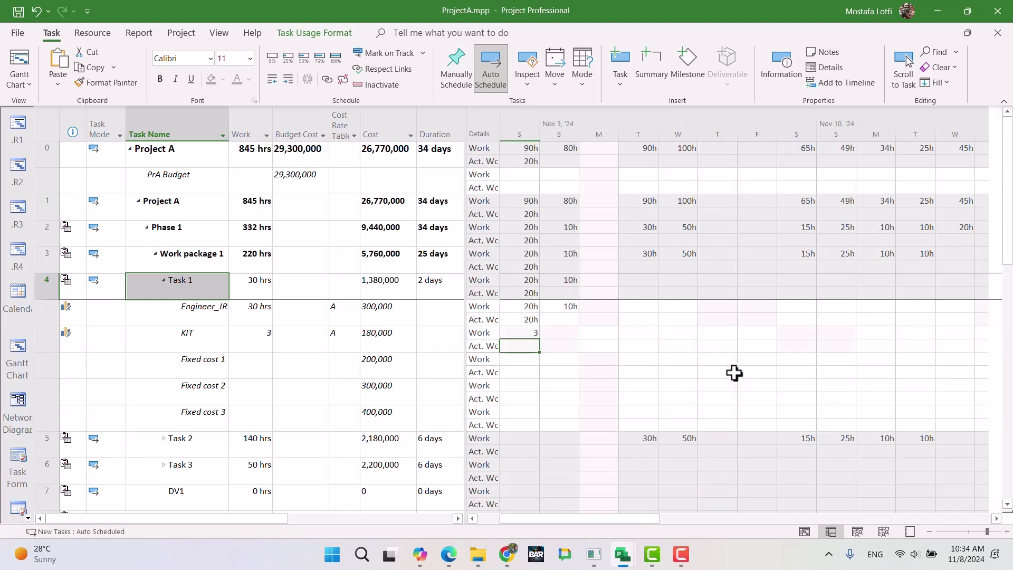
key(ctrl+z)
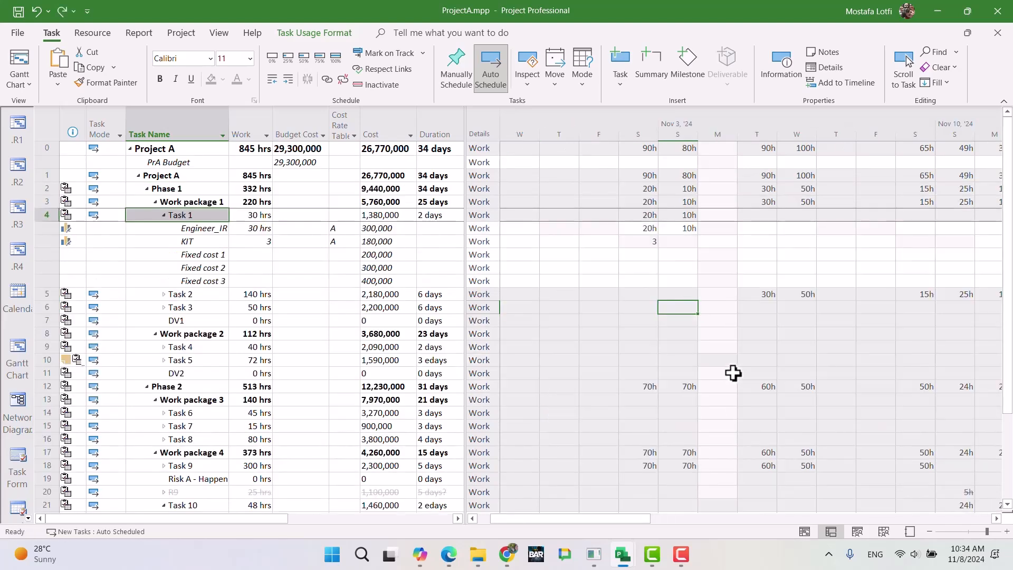
key(ctrl+z)
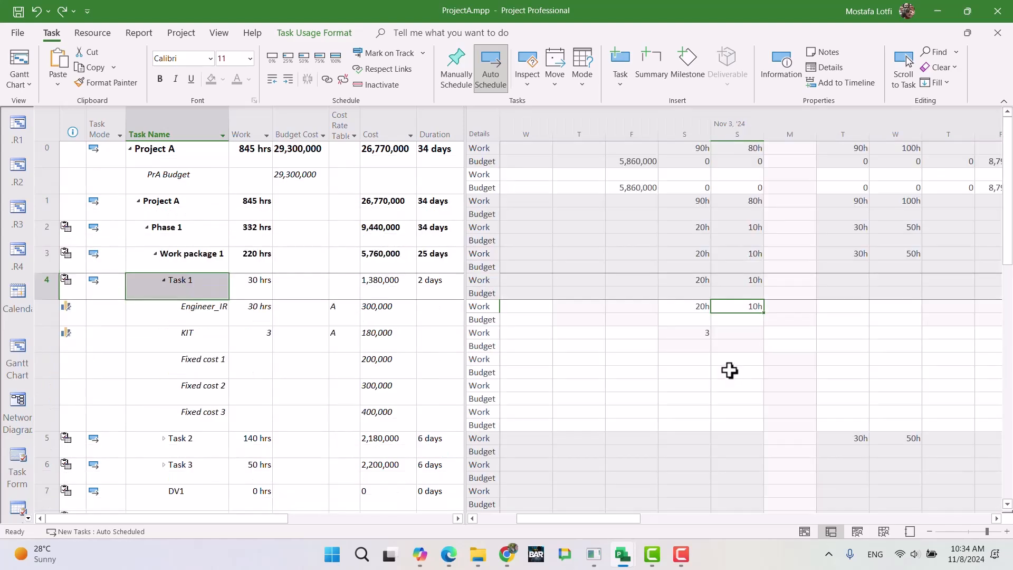
Replace the Budget Cost rows in the timephased details with Actual Work and Actual Cost rows, bringing Task 1's dates into view.
right_click(721, 362)
click(760, 295)
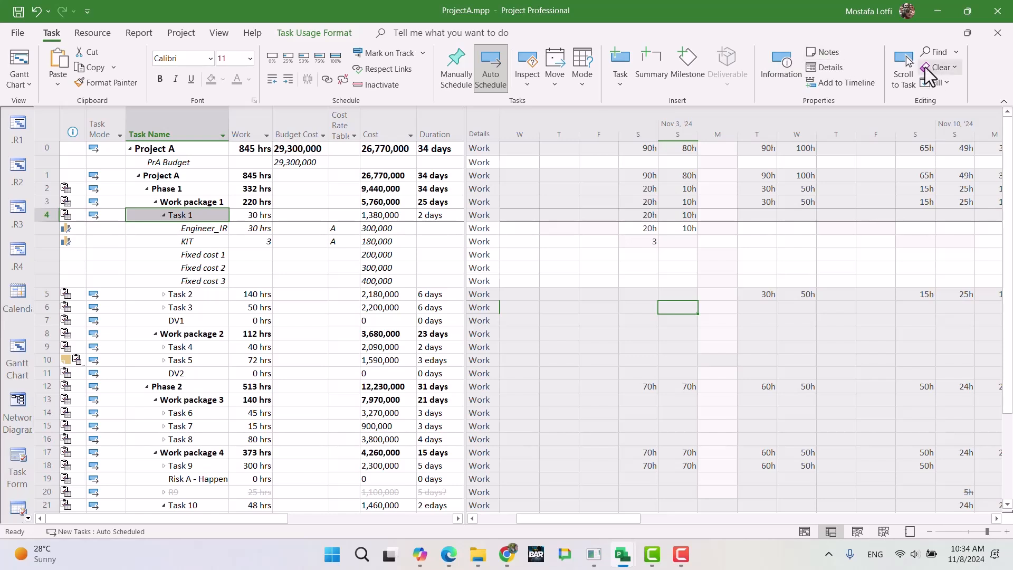
click(903, 71)
right_click(732, 271)
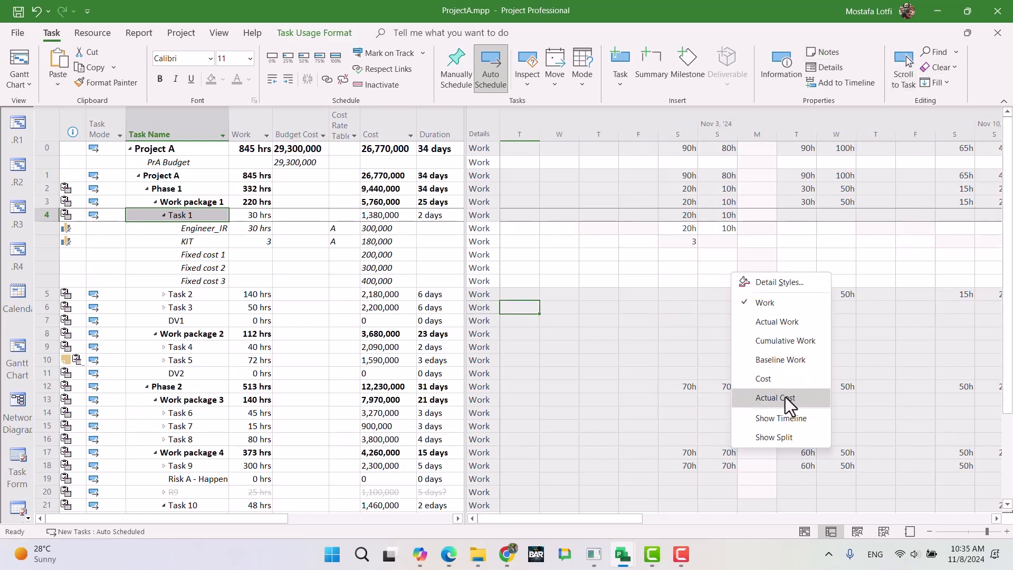
click(780, 319)
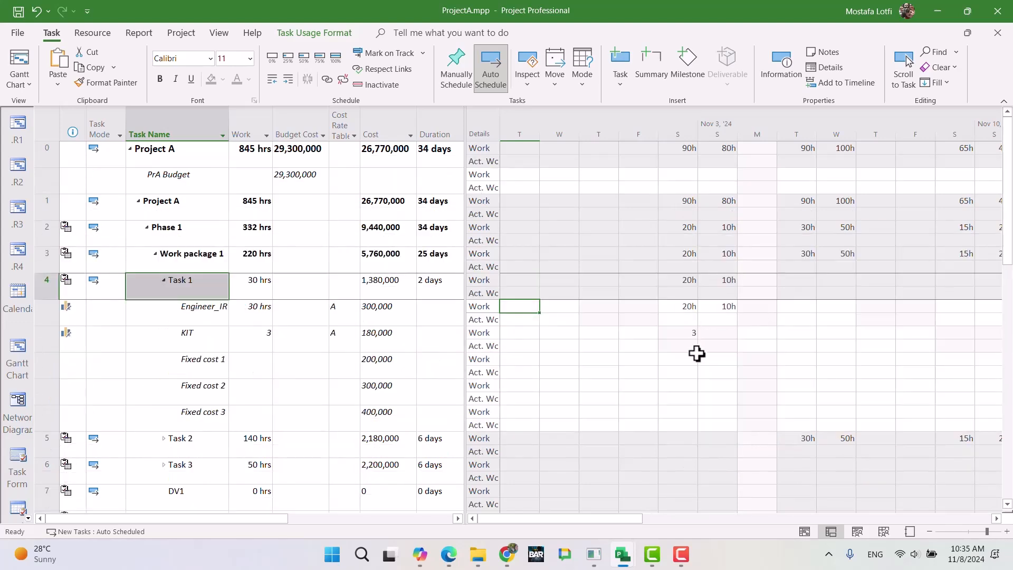
right_click(696, 343)
click(746, 344)
click(697, 455)
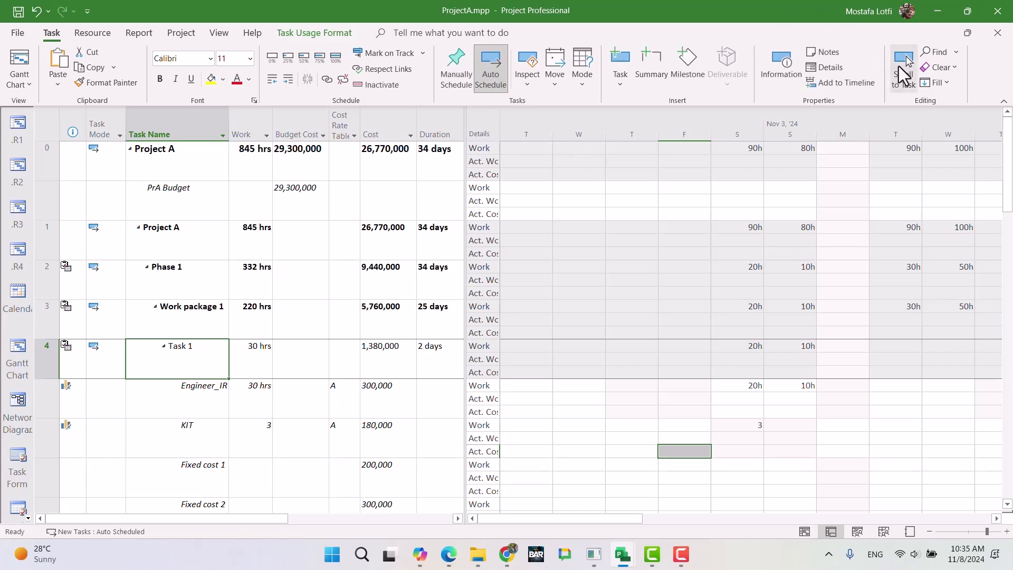
click(904, 73)
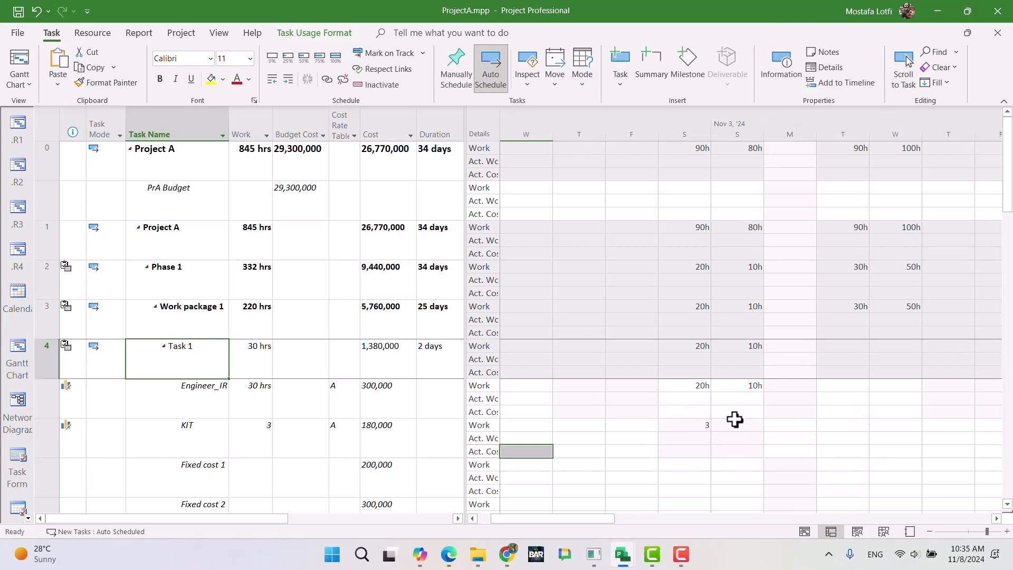
Record 20 hours of actual work for Engineer_IR under Task 1 on November 2.
click(683, 391)
key(Down)
text(204)
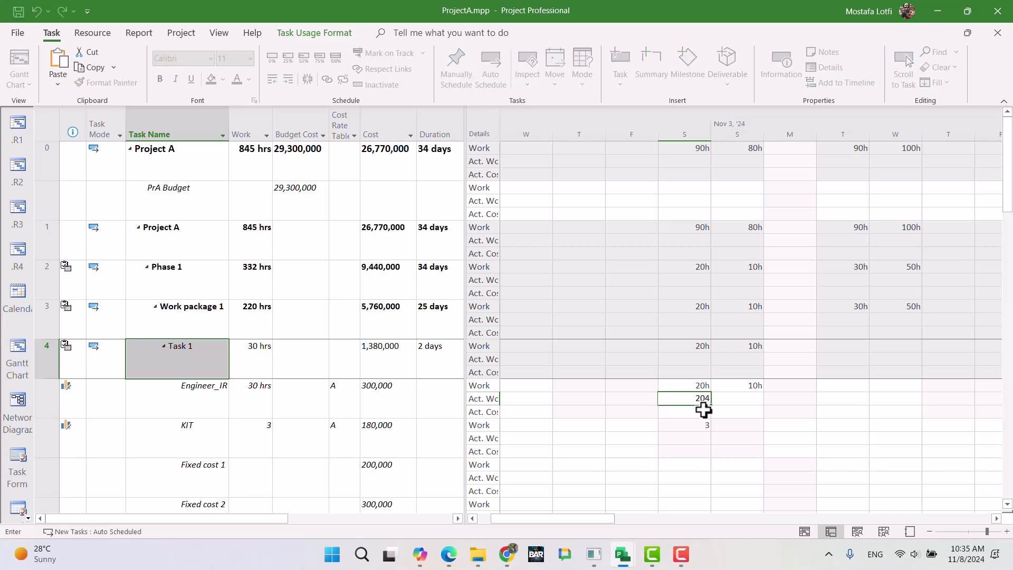
key(BackSpace)
key(Return)
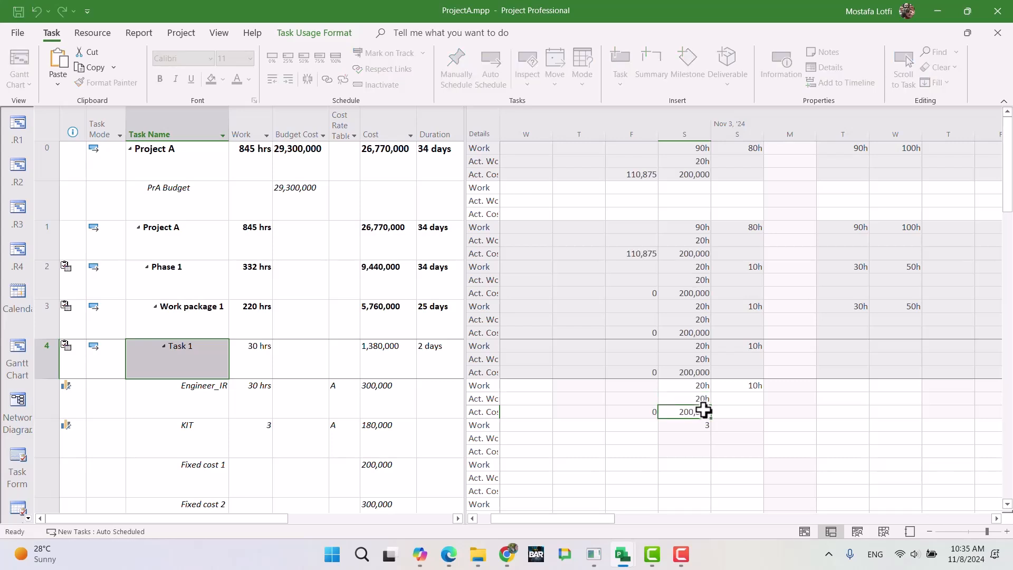
key(Down)
key(Up)
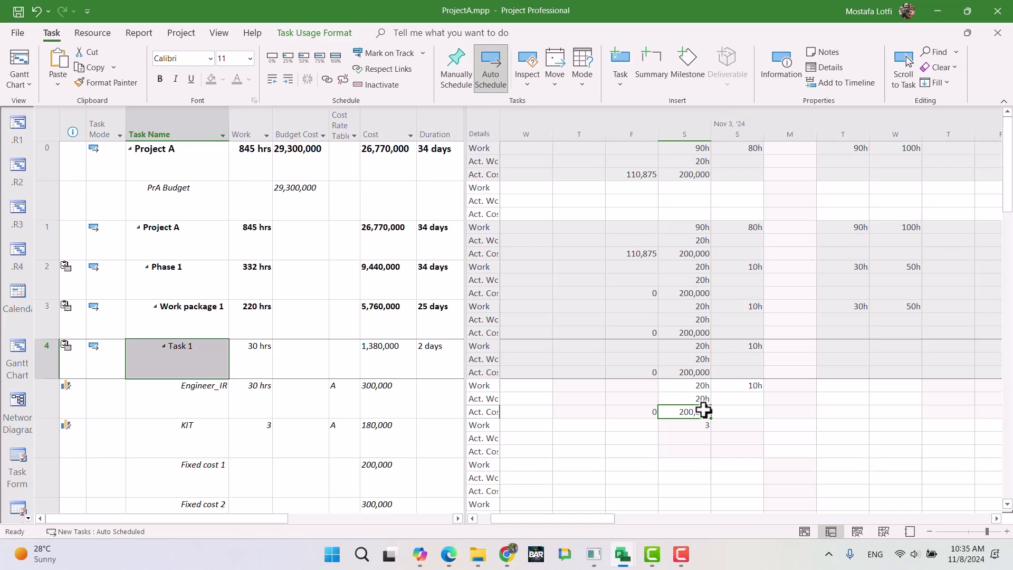
key(Up)
key(Down)
Check in ProjectA.mpp's schedule options whether actual costs are always calculated by Project.
click(17, 33)
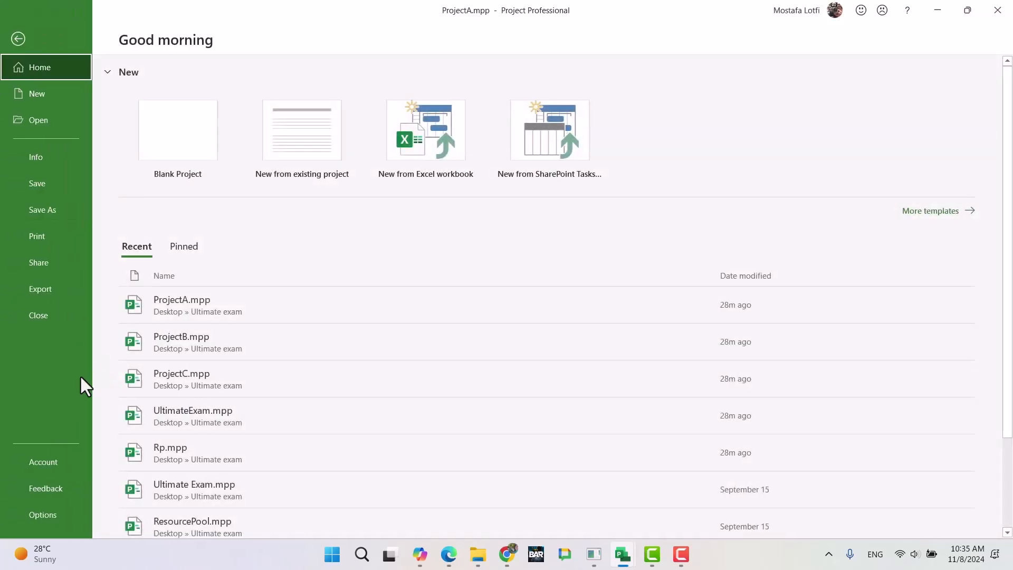
click(53, 513)
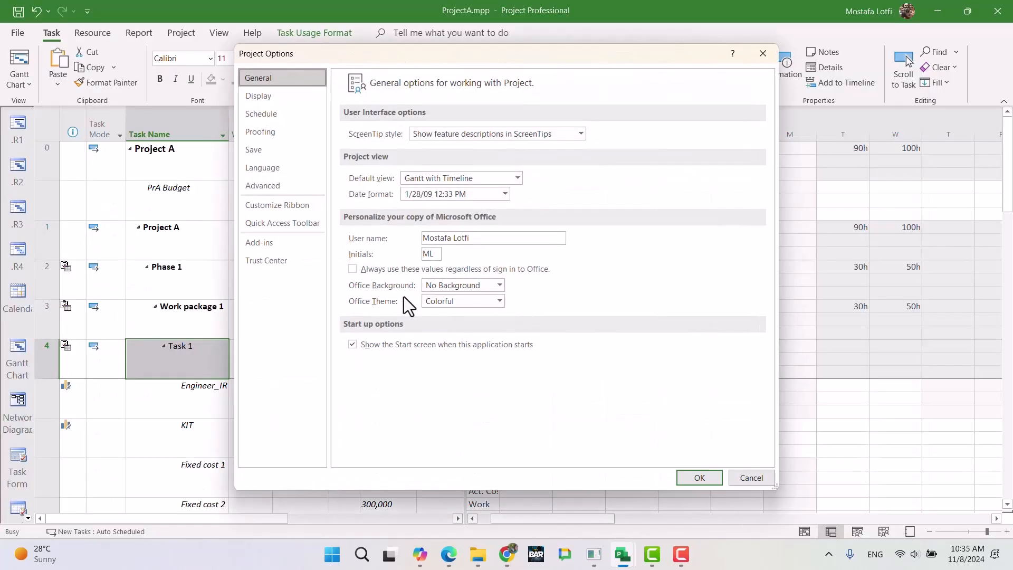
click(284, 113)
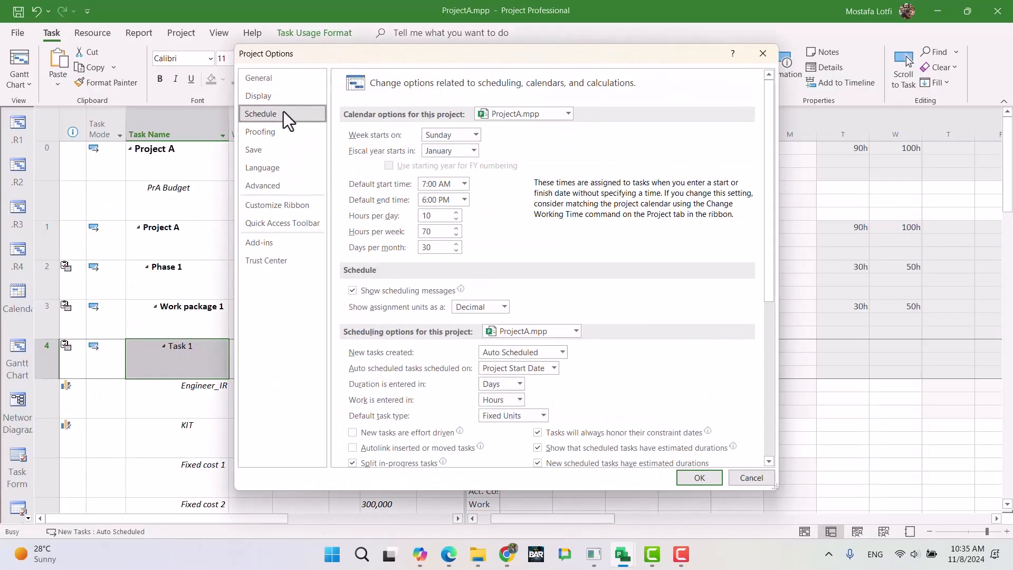
scroll(650, 321, down, 5)
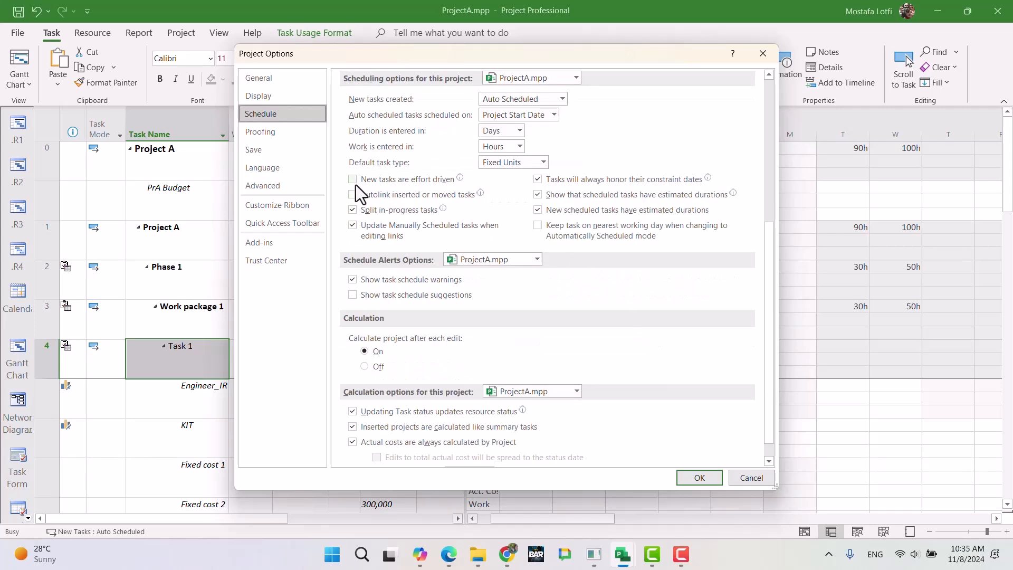
scroll(425, 387, down, 1)
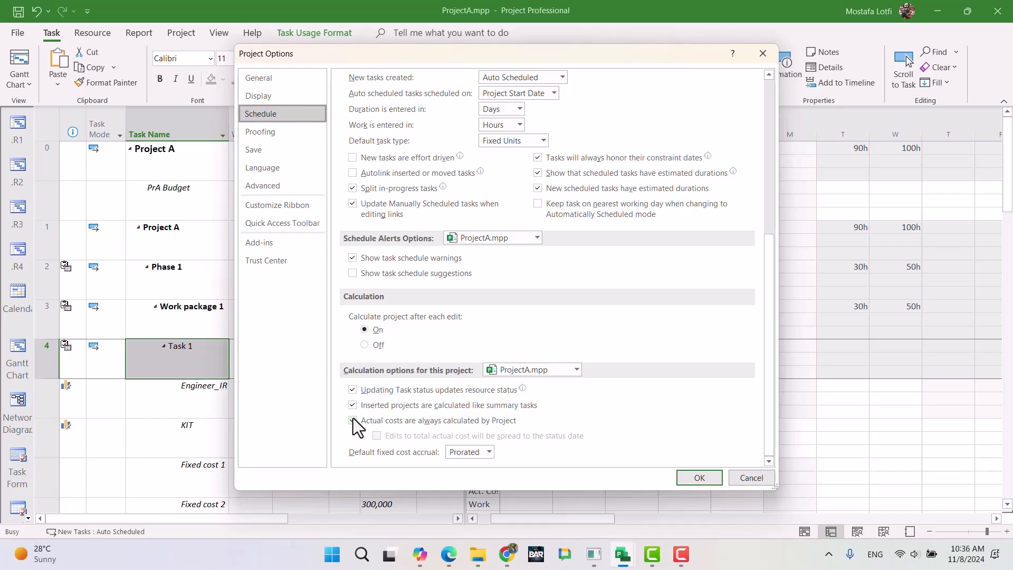
click(688, 475)
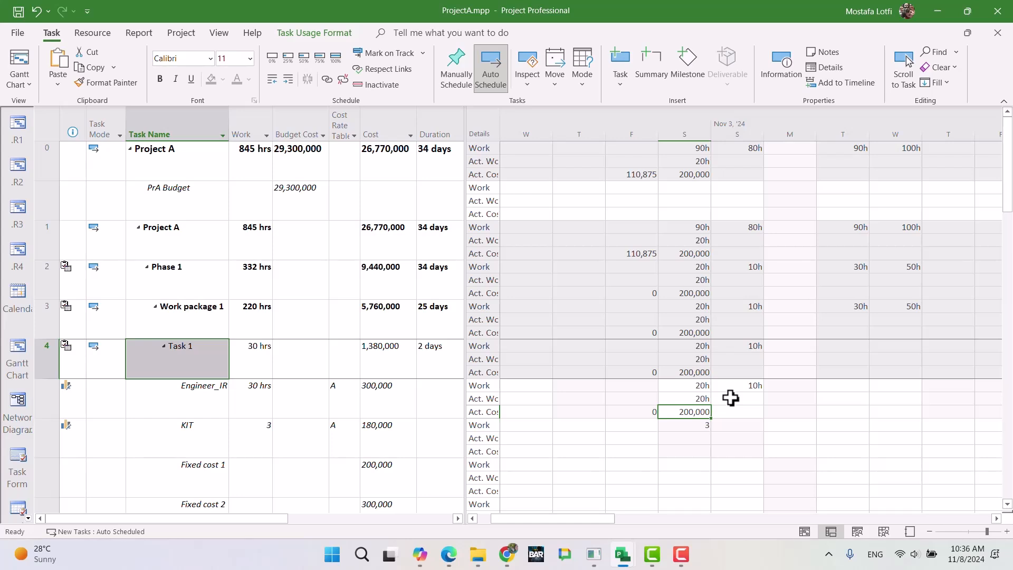
Record 3 units of actual work for KIT under Task 1 on November 2.
click(754, 409)
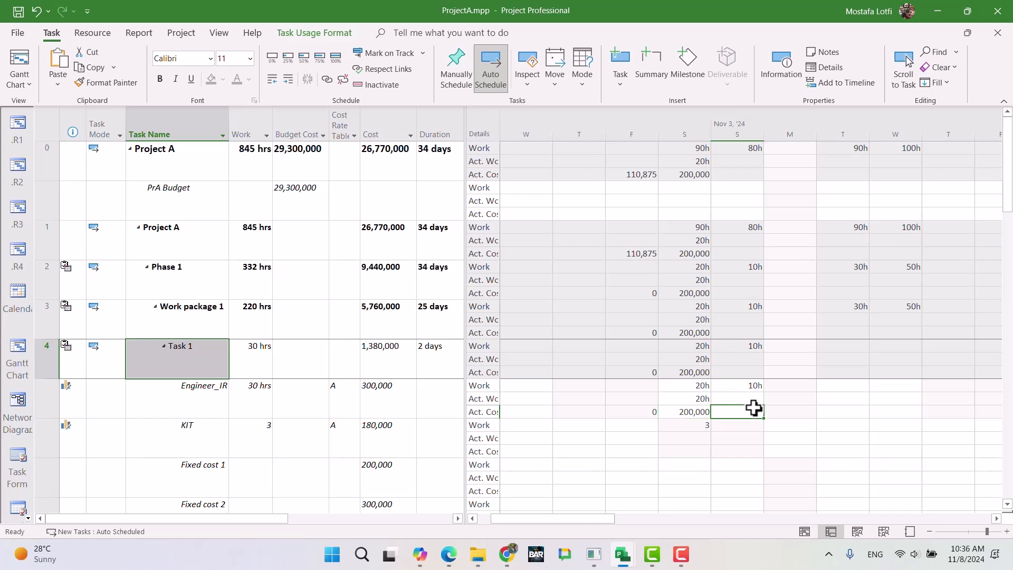
key(Up)
key(Down)
key(Down)
key(Down)
key(Left)
text(3)
key(Return)
key(Up)
key(Up)
key(Up)
key(Up)
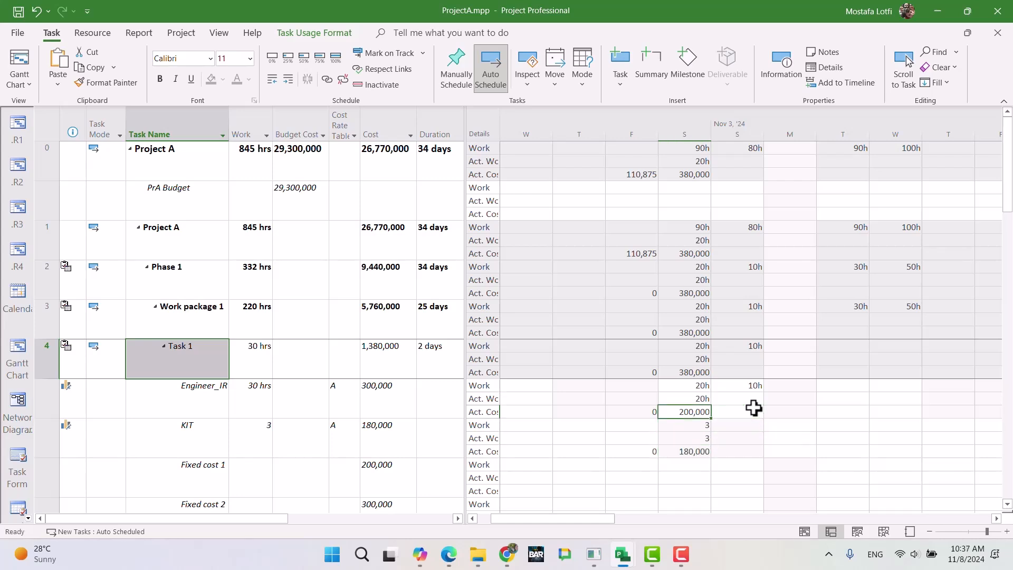
Record Engineer_IR's actual work under Task 1 as 0 on November 3.
key(Right)
key(Right)
key(Left)
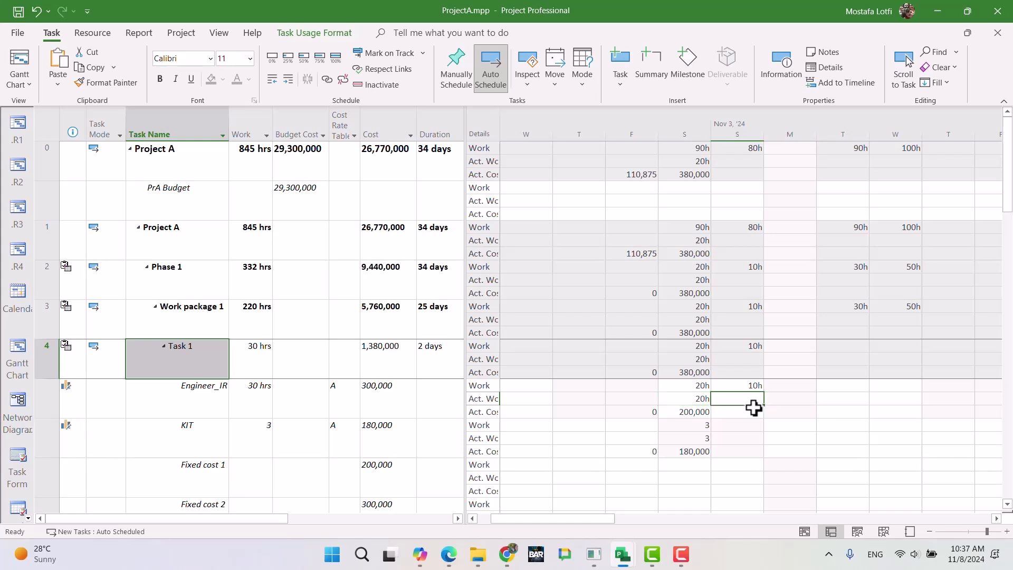
text(0)
key(Right)
key(Right)
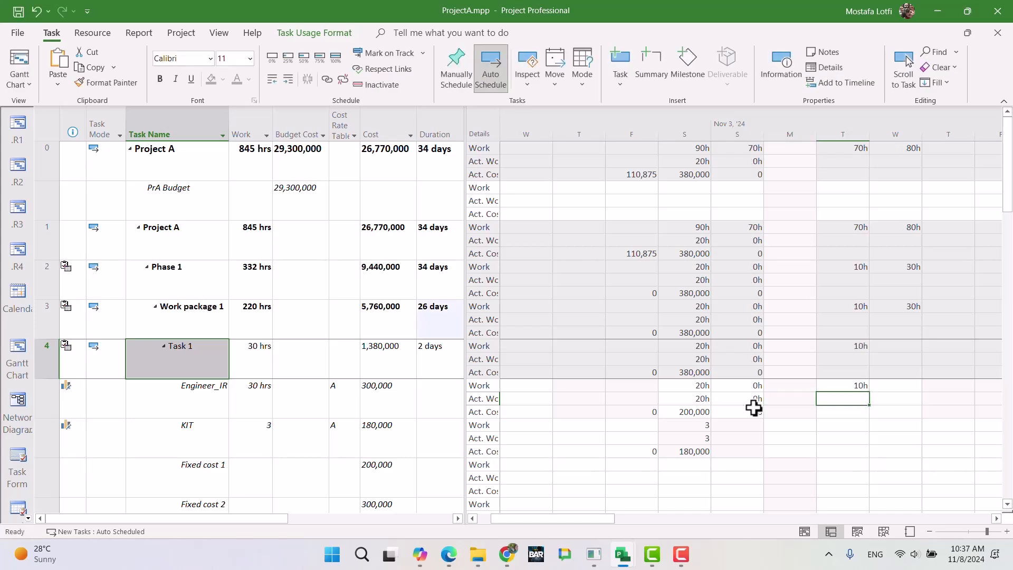
Record 10 hours of actual work for Engineer_IR under Task 1 on Tuesday, November 5.
text(104)
key(BackSpace)
key(Return)
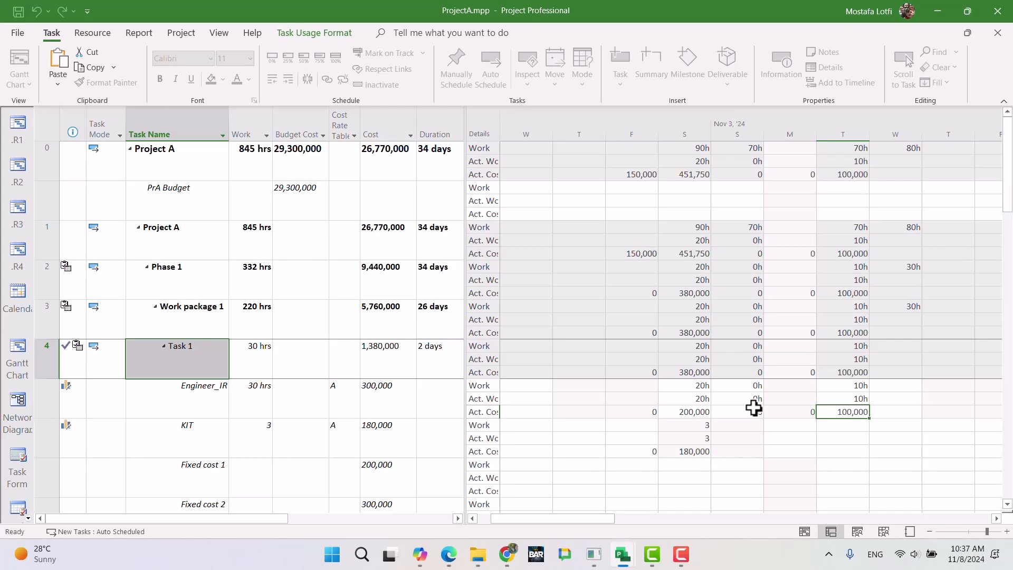
Add 10 planned hours for Engineer_IR under Task 1 on November 6 and record 0 hours of actual work that day.
key(Right)
key(Up)
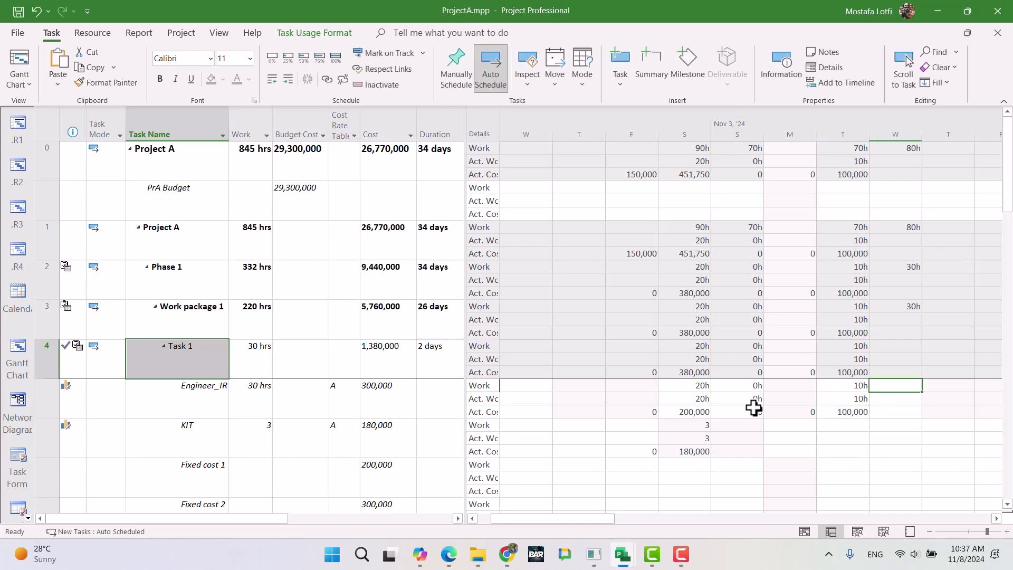
text(10)
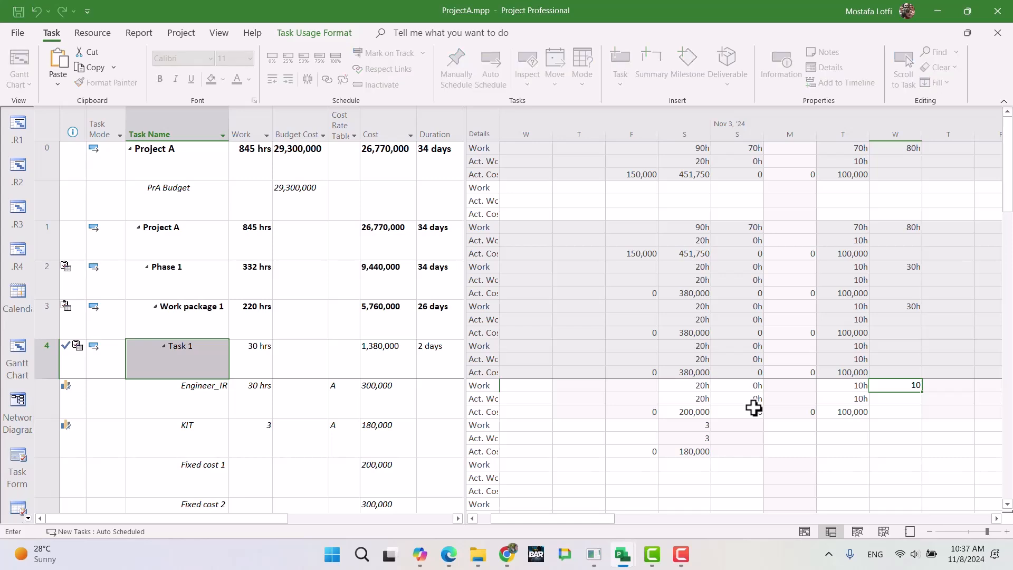
key(Return)
key(Up)
key(Down)
text(0)
key(Right)
key(Right)
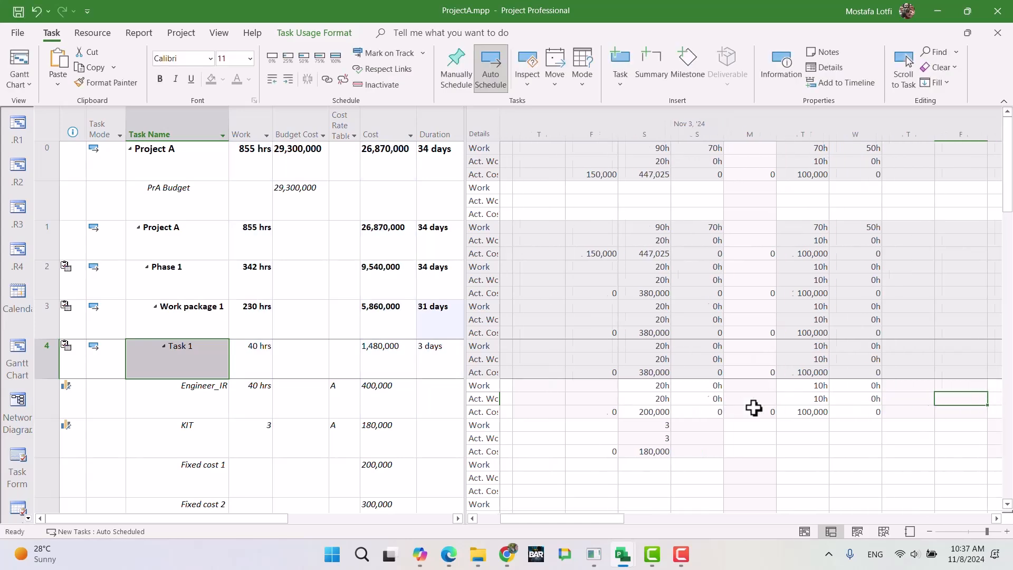
Record 10 hours of actual work for Engineer_IR under Task 1 on Saturday, November 9.
key(Right)
text(10)
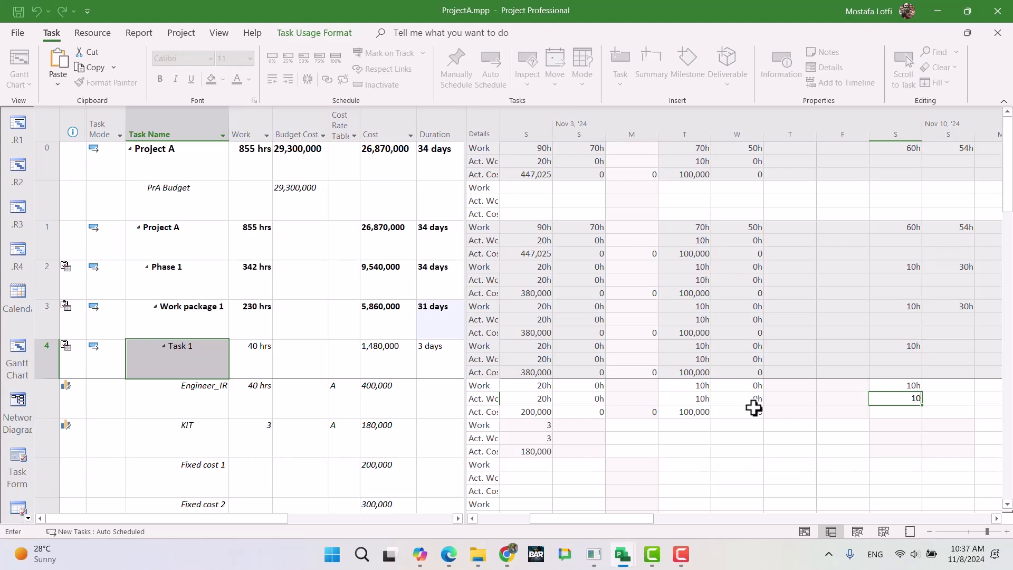
key(Return)
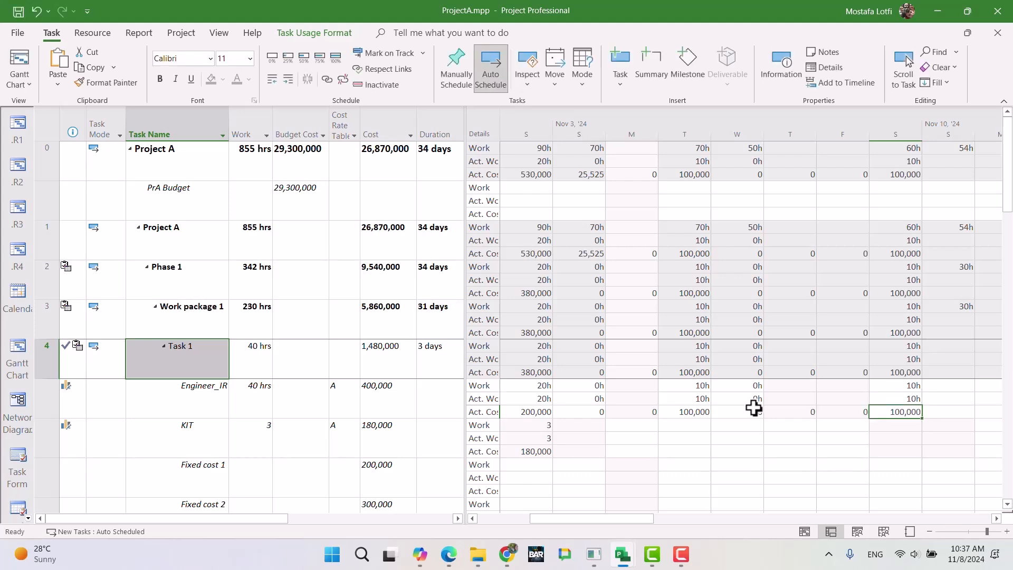
Remove the Budget Cost and Cost Rate Table columns from the Task Usage table and widen the table area.
key(Up)
click(287, 136)
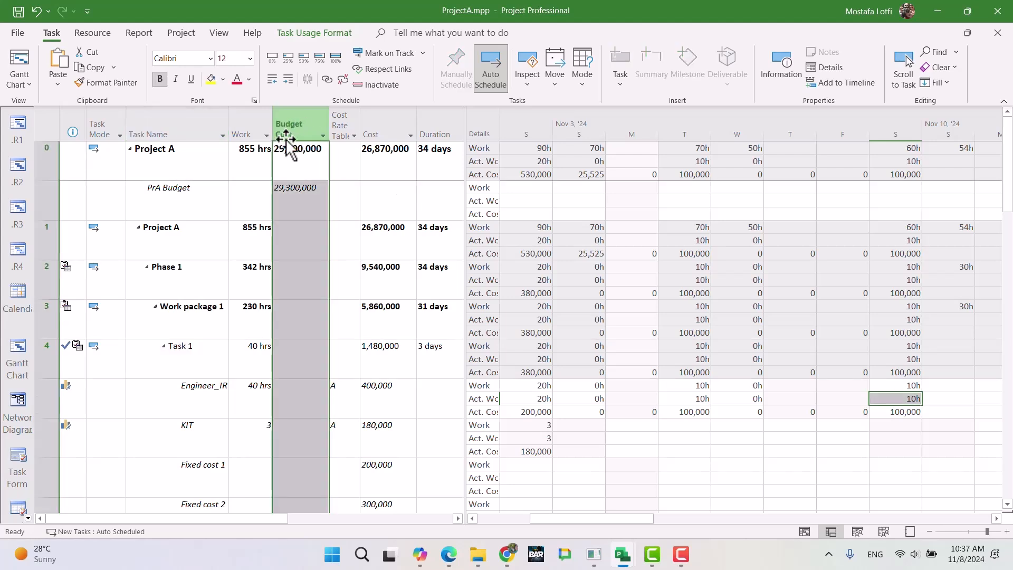
key(Delete)
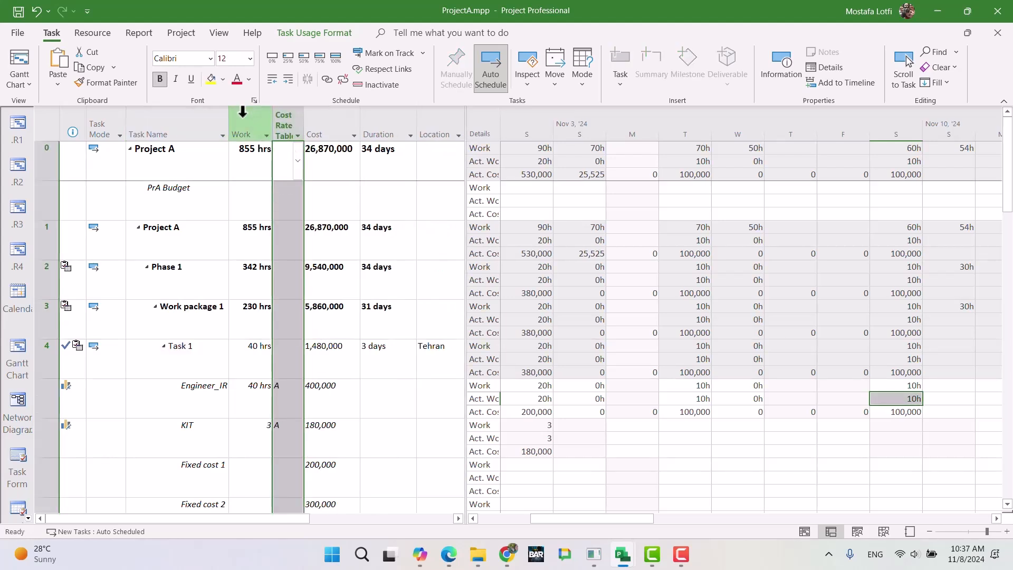
key(Delete)
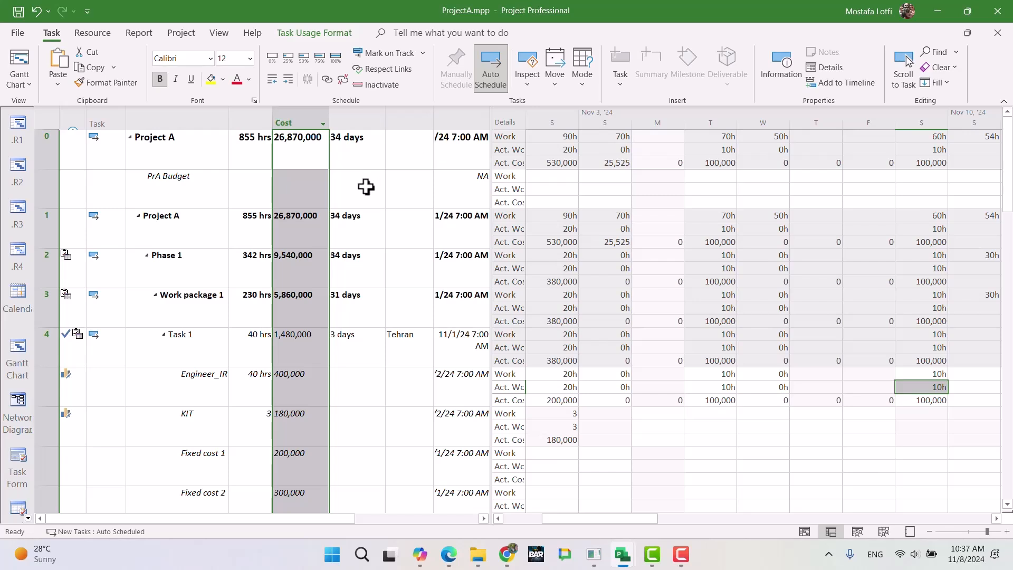
click(389, 255)
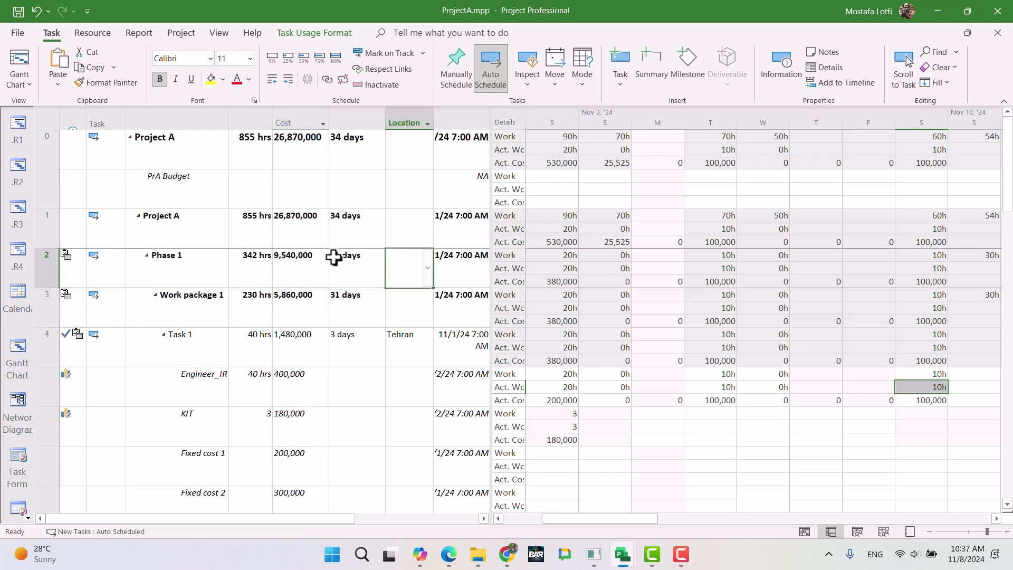
click(351, 428)
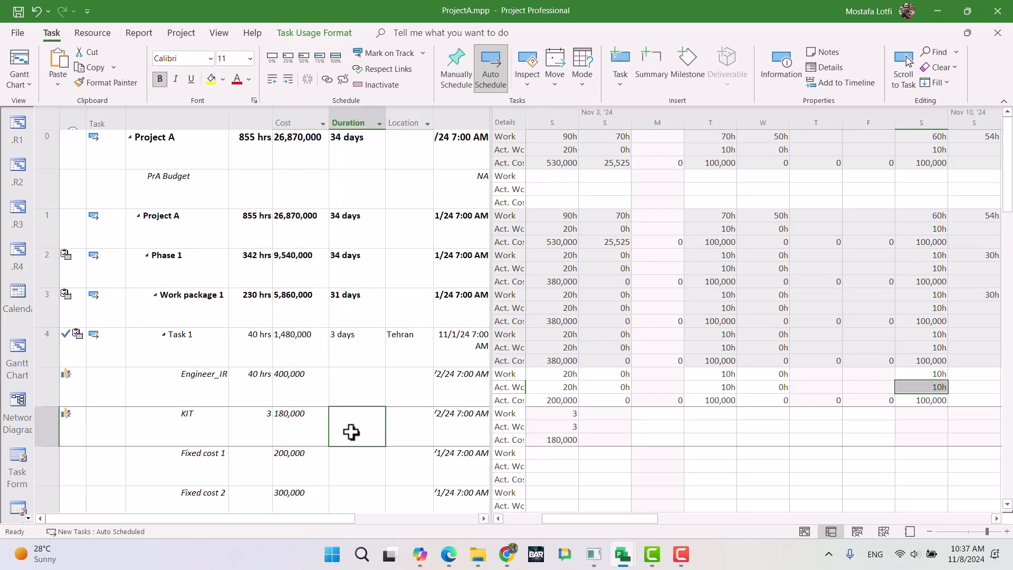
Insert a Baseline Cost column before the Duration column in the Task Usage table.
click(336, 123)
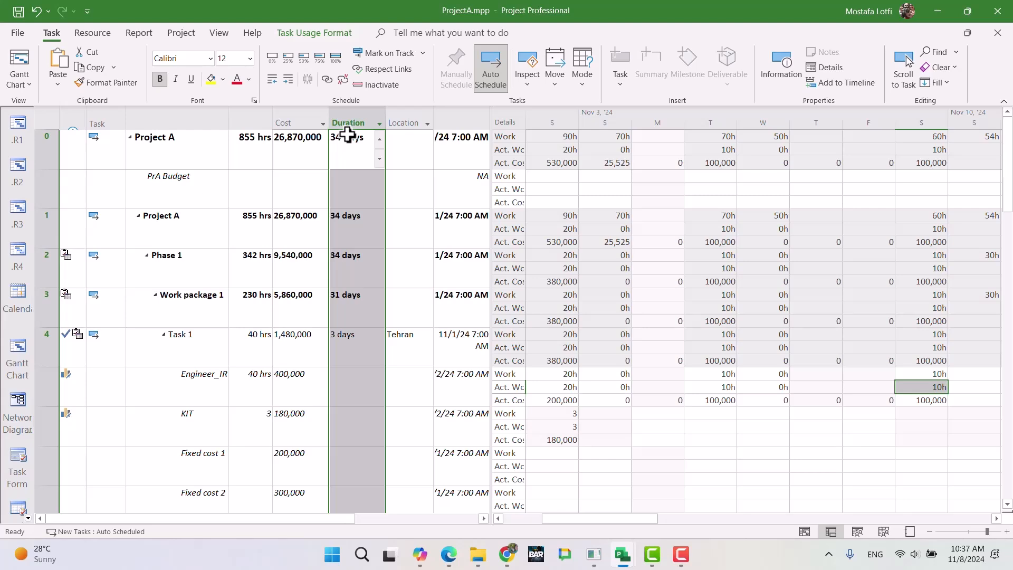
key(Insert)
text(baseline Budget Cost)
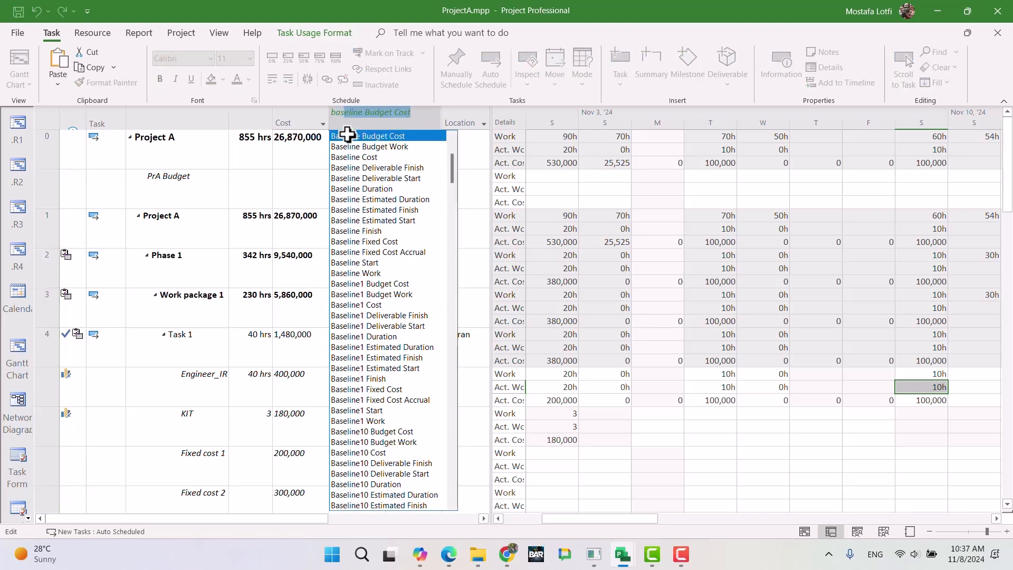
key(Down)
key(Down)
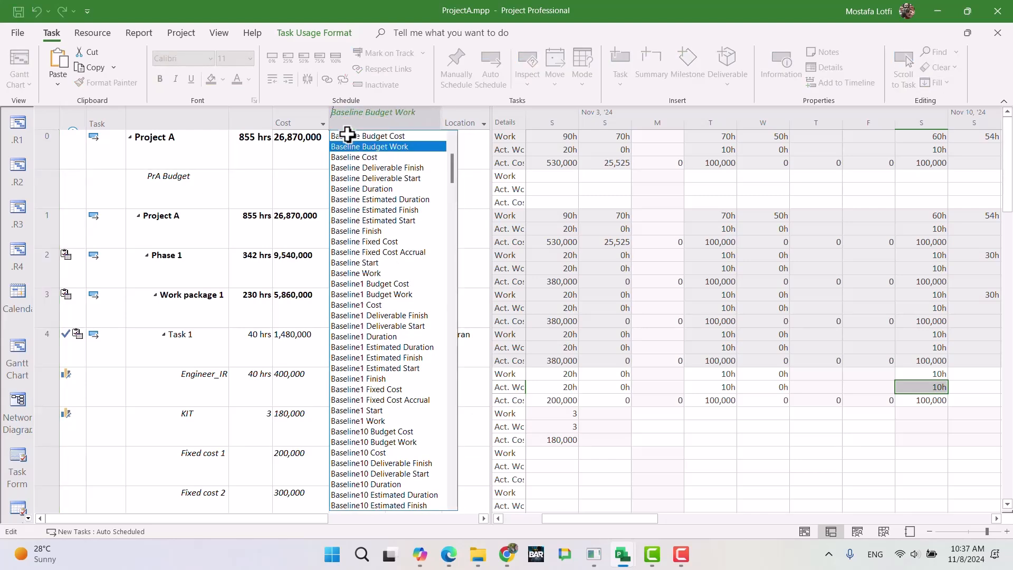
key(Return)
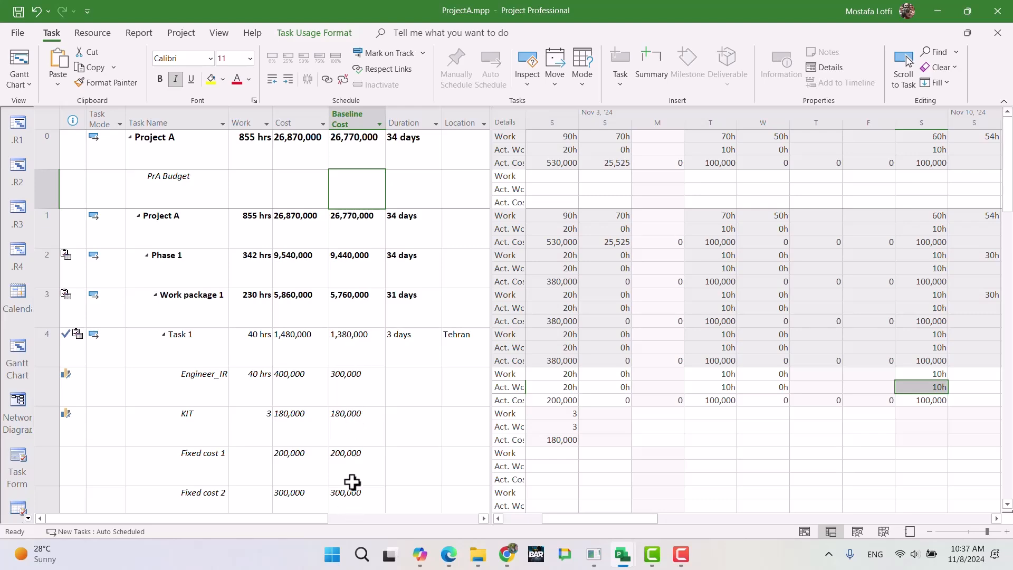
Compare the cost with the baseline cost for Task 1 and its resource assignments.
click(357, 426)
scroll(342, 384, down, 1)
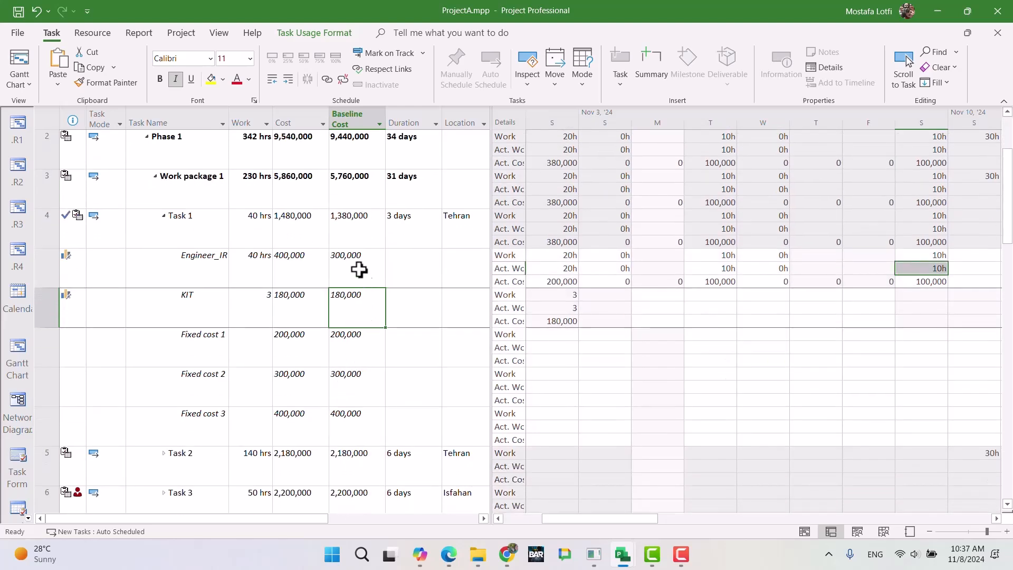
click(361, 276)
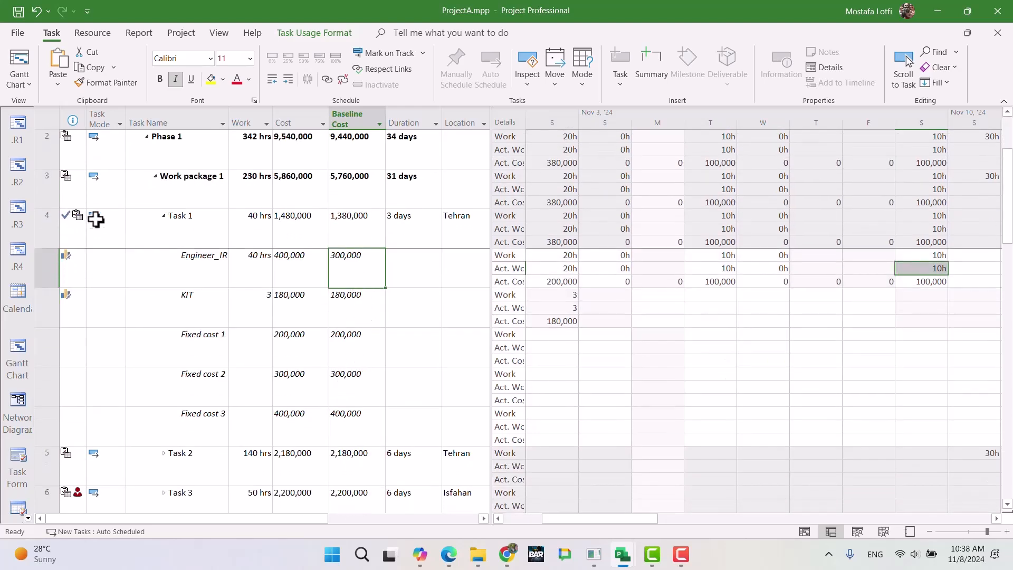
click(163, 216)
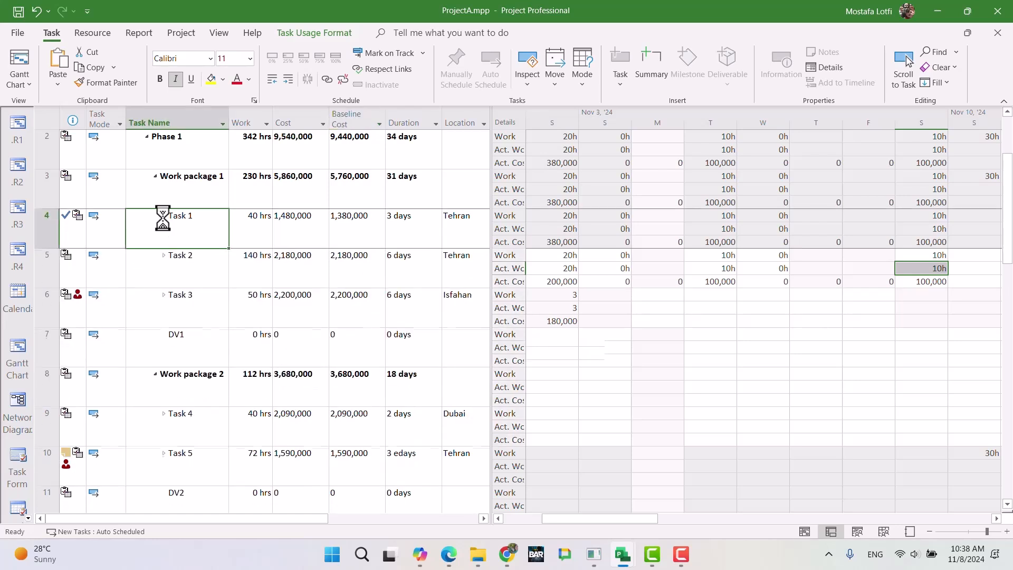
click(359, 230)
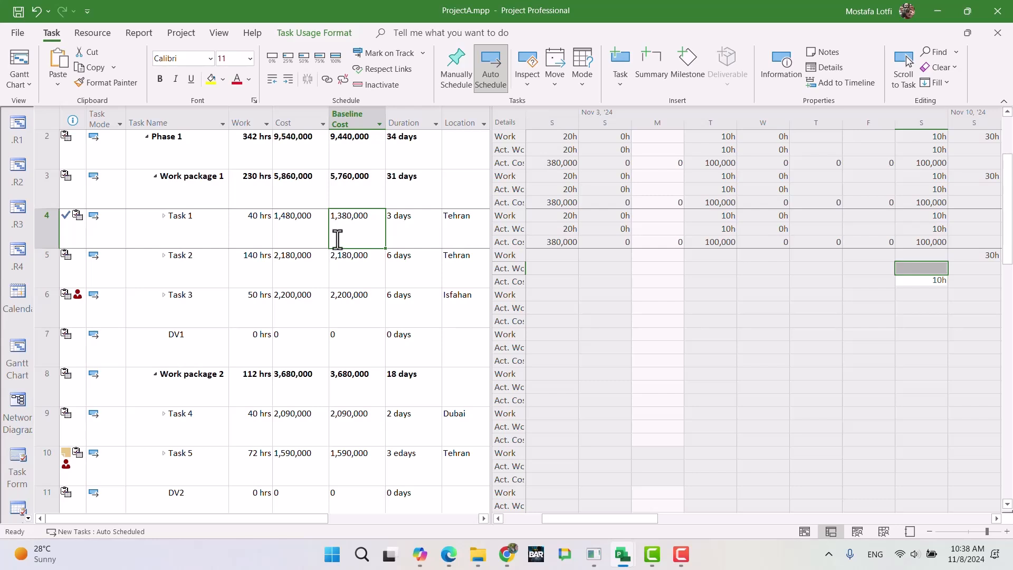
click(298, 233)
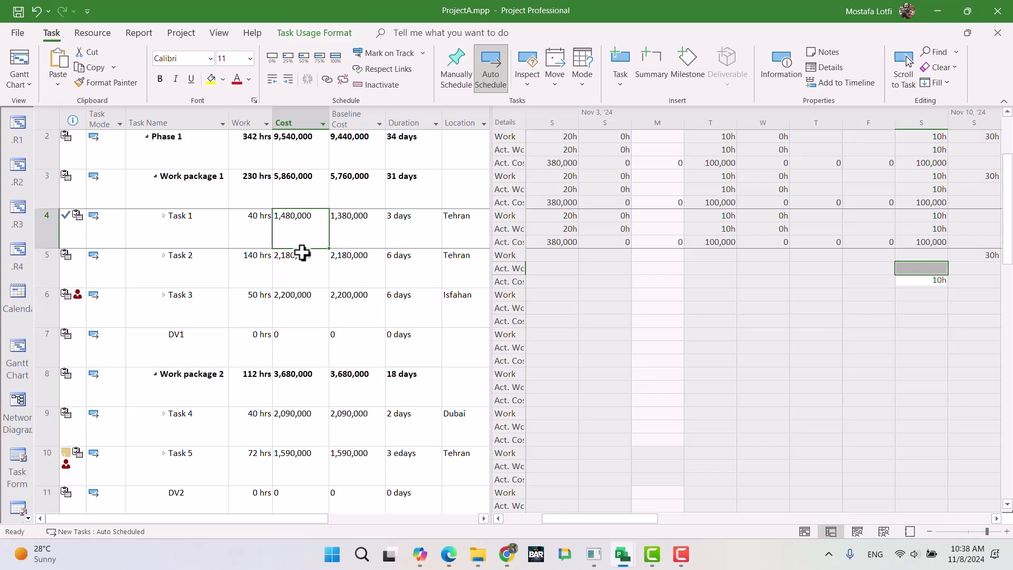
click(350, 229)
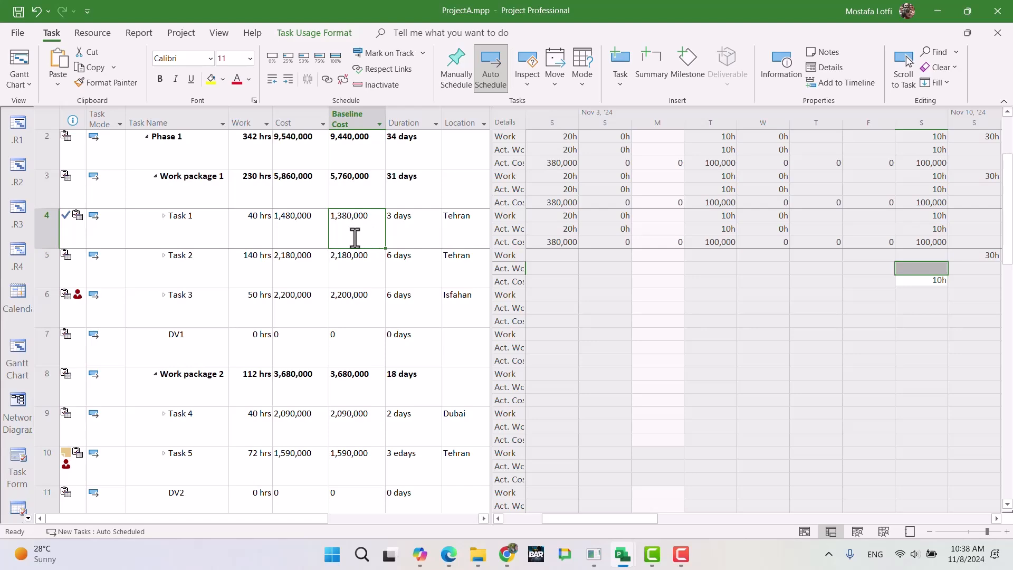
click(168, 218)
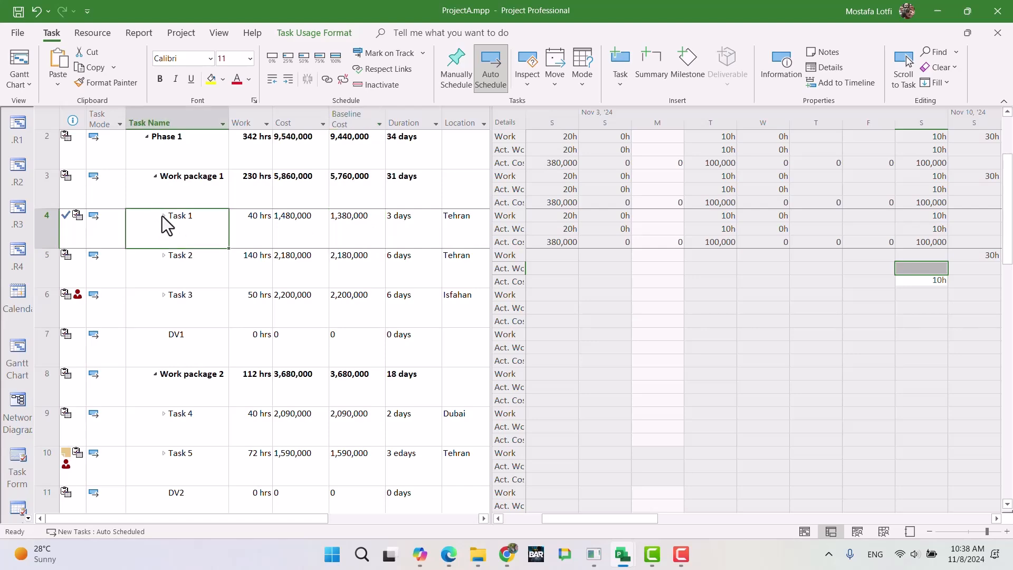
click(162, 215)
scroll(915, 321, up, 3)
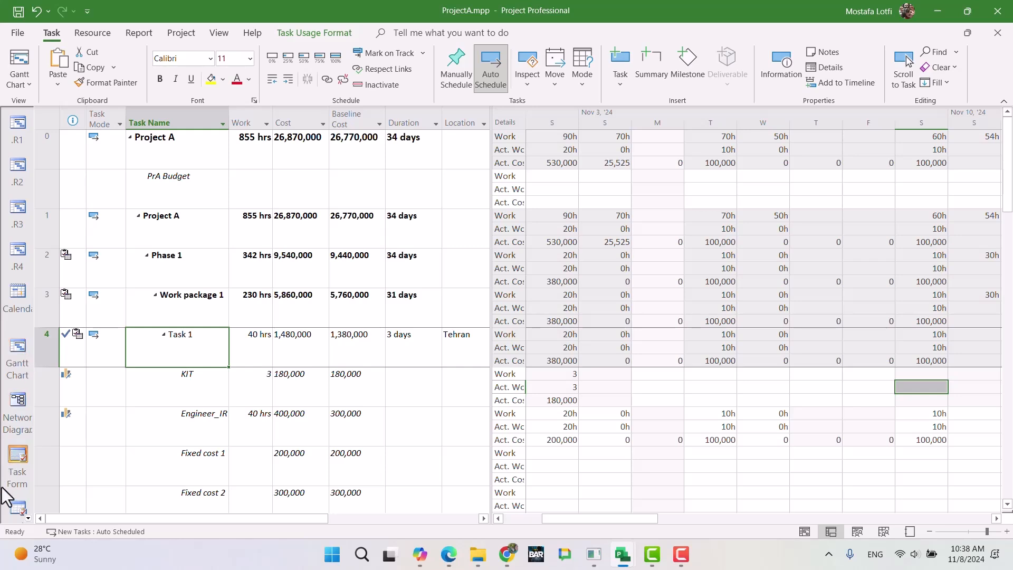
Display Project A in the Tracking Gantt view.
click(28, 518)
click(28, 518)
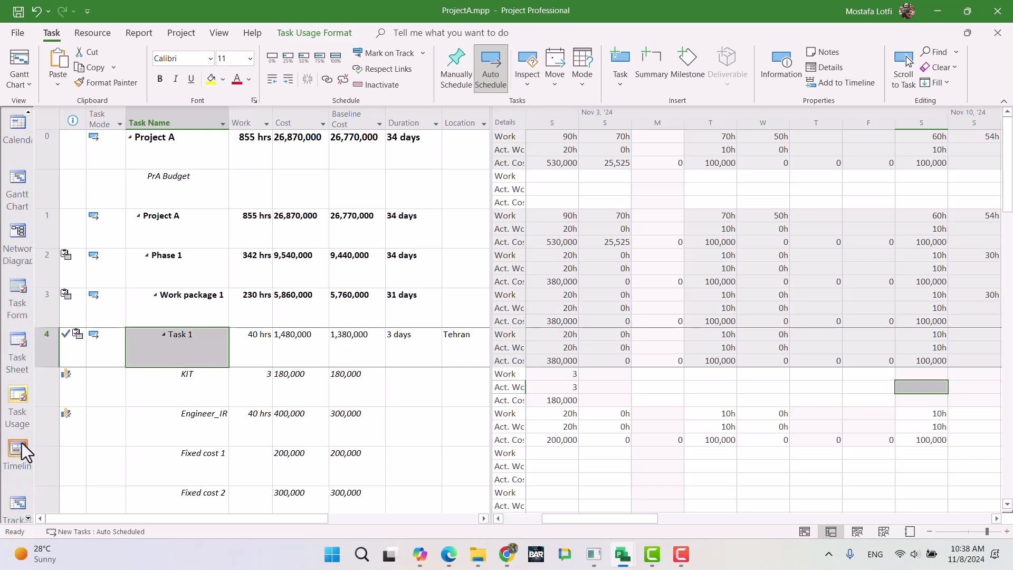
click(19, 502)
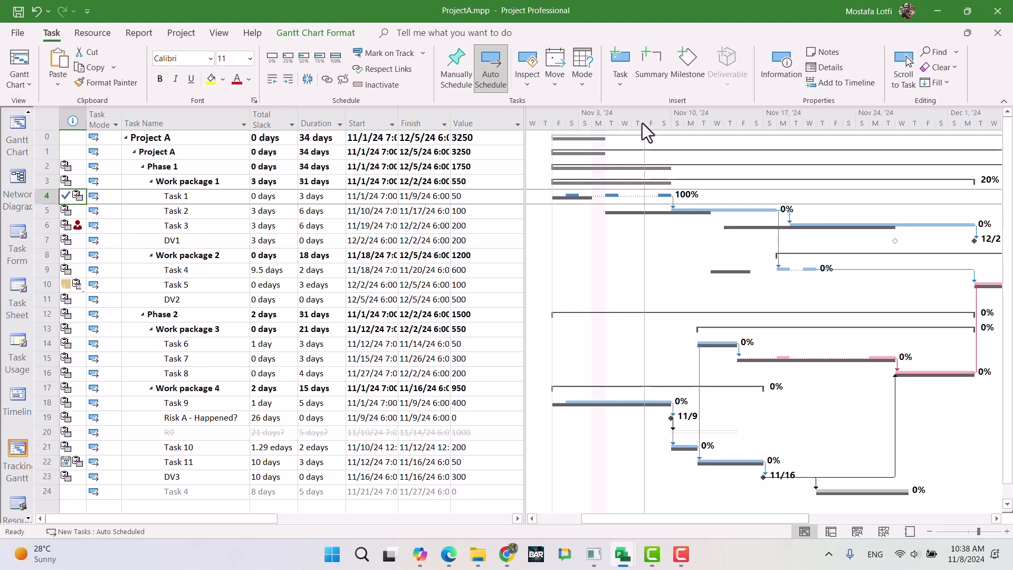
Switch to the exam document in Chrome, review its Project updating requirements, and return to ProjectA.mpp.
click(506, 554)
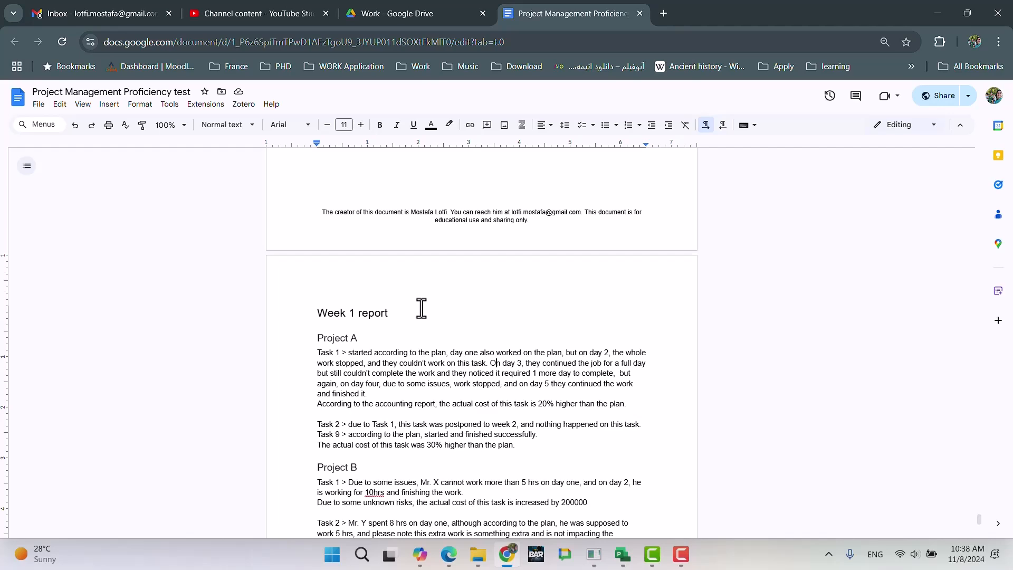
scroll(421, 308, up, 3)
scroll(421, 308, up, 5)
scroll(418, 301, down, 3)
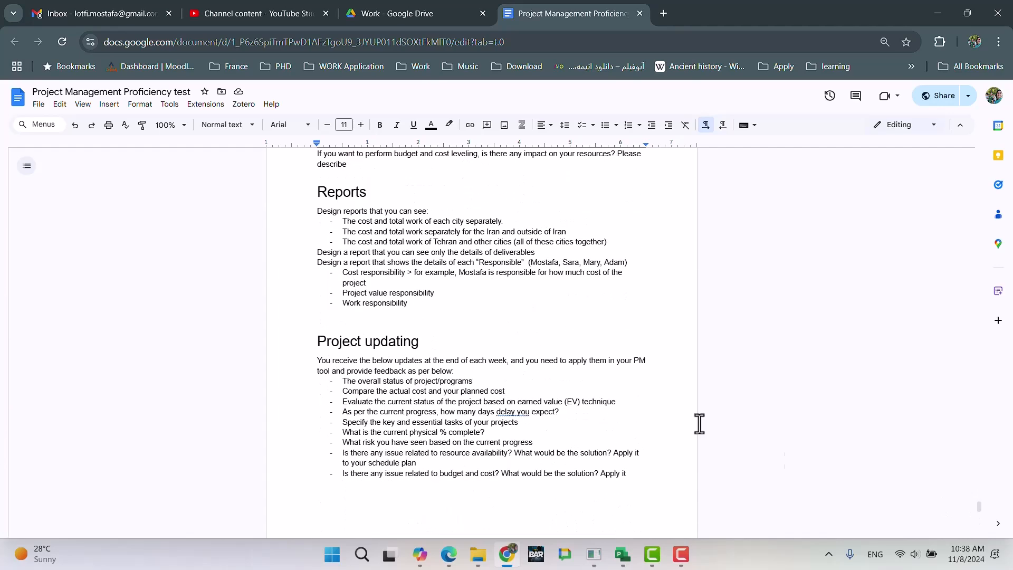
mouse_move(624, 554)
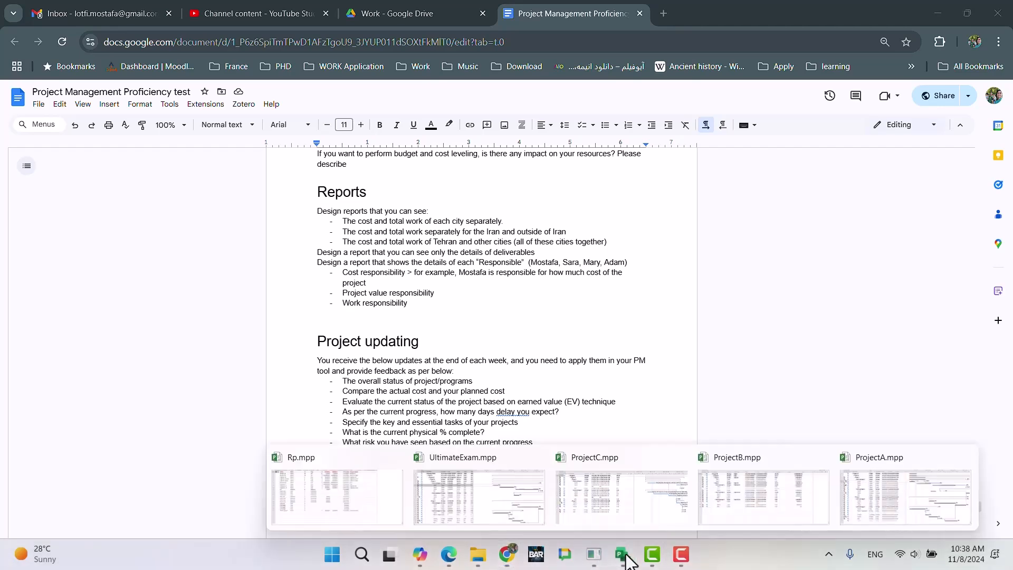
click(907, 482)
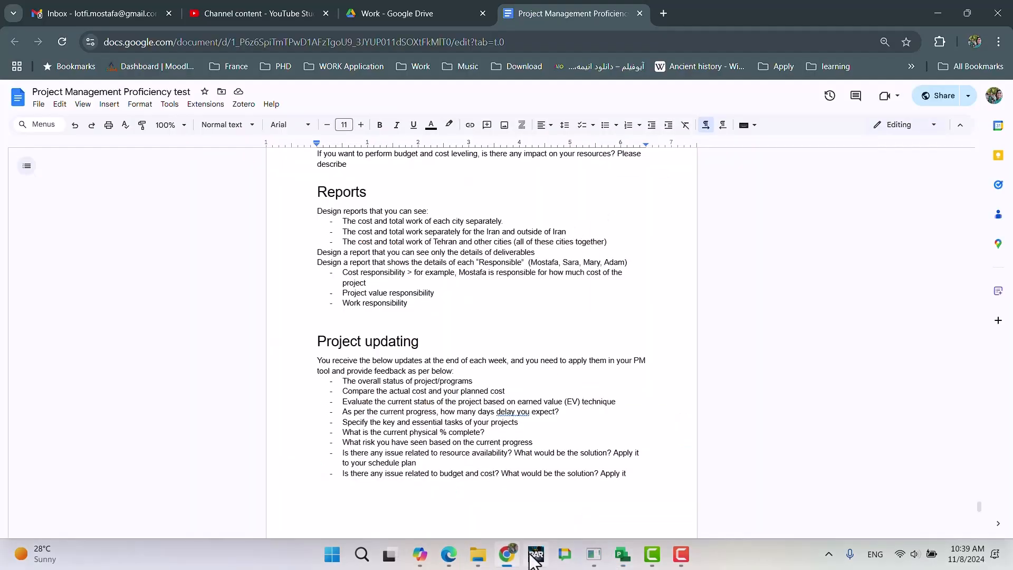
click(516, 466)
Format the Current Date gridline in the Tracking Gantt chart as a dark dashed line.
click(664, 150)
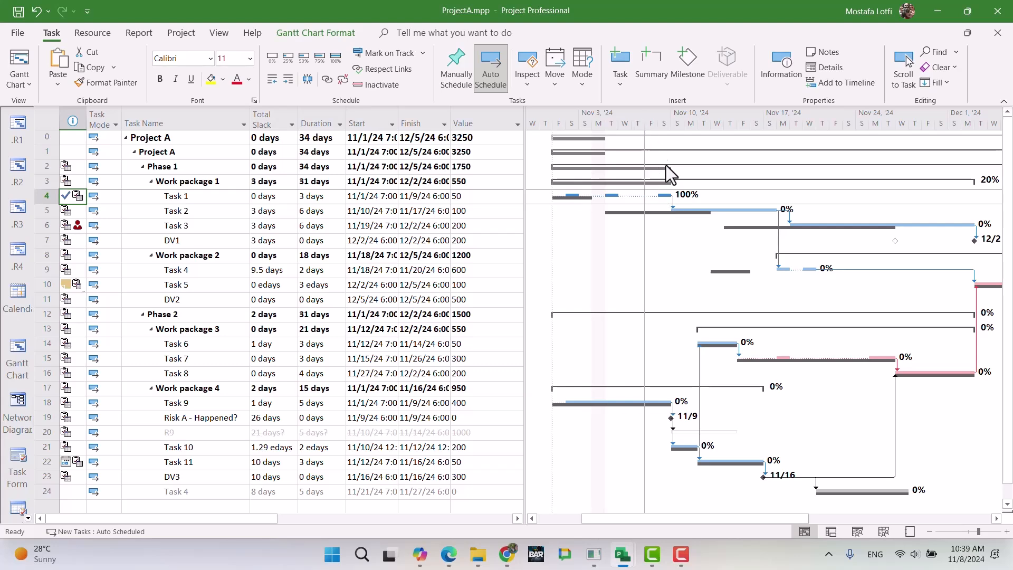
right_click(673, 148)
click(687, 157)
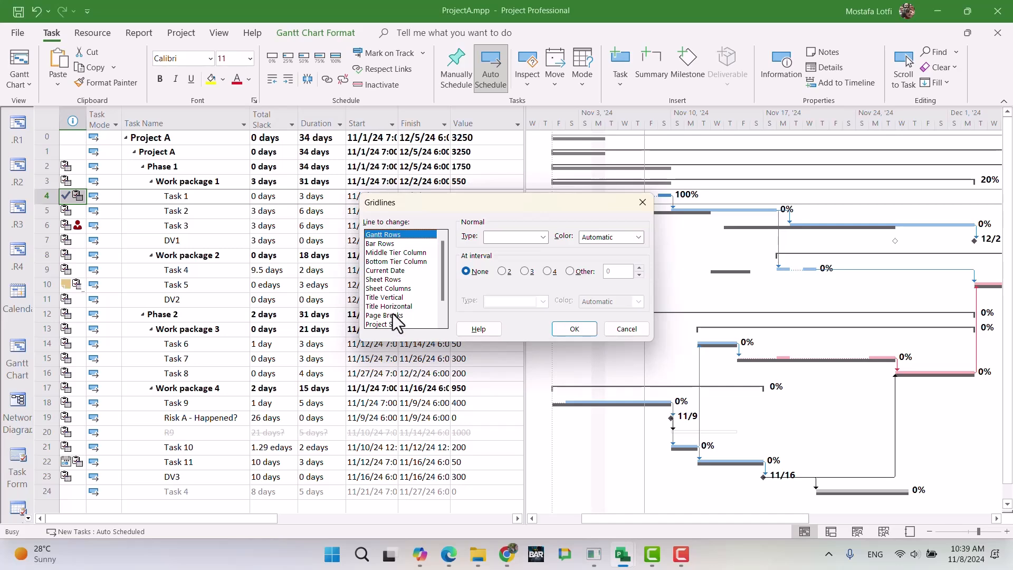
click(398, 272)
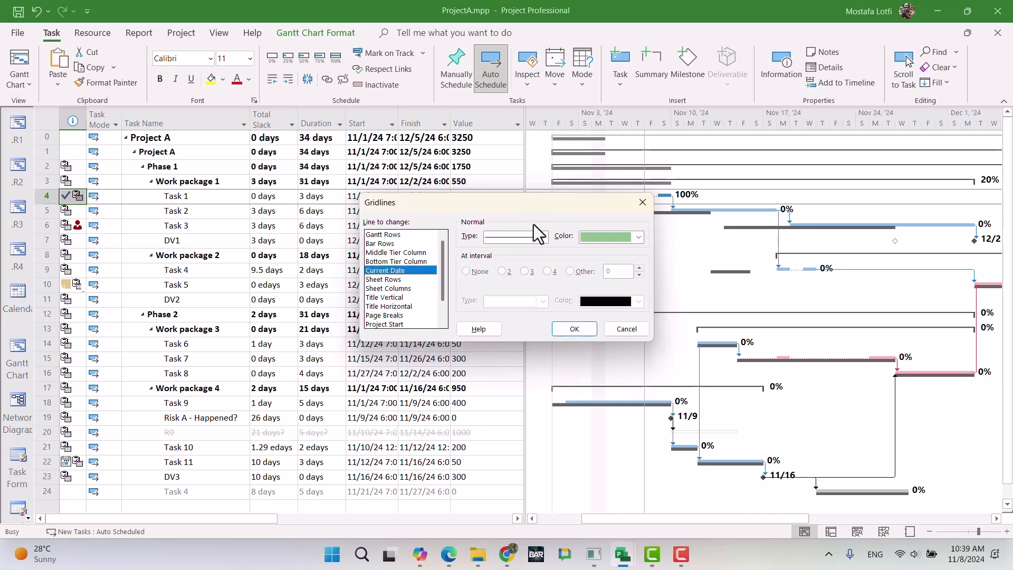
click(609, 237)
click(595, 379)
click(531, 237)
click(511, 287)
click(575, 328)
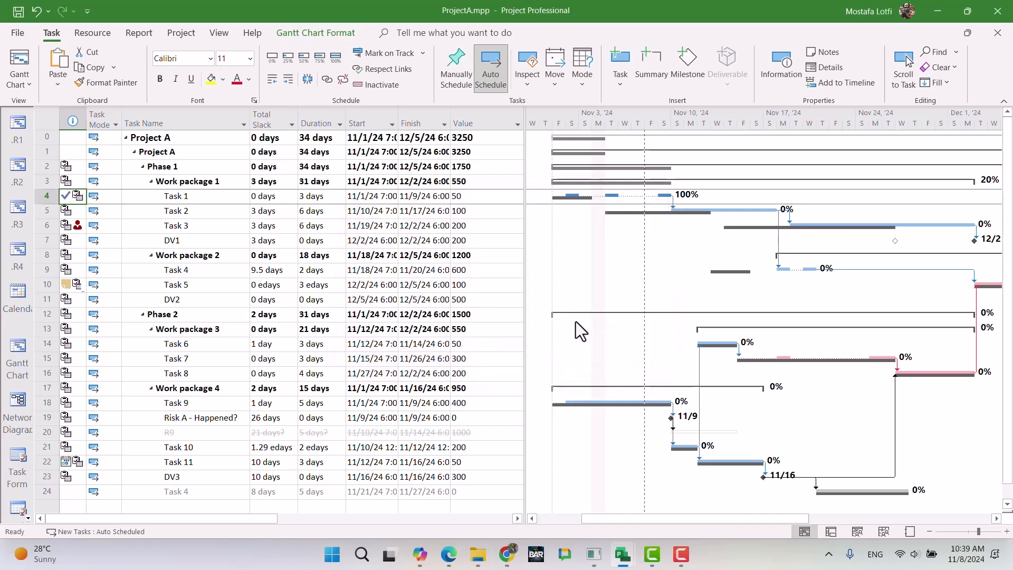
In the exam document's Project A Task 1 report, delete "but again, on day four, due to some issues, work stopped, and on day 5 they continued the work".
click(507, 554)
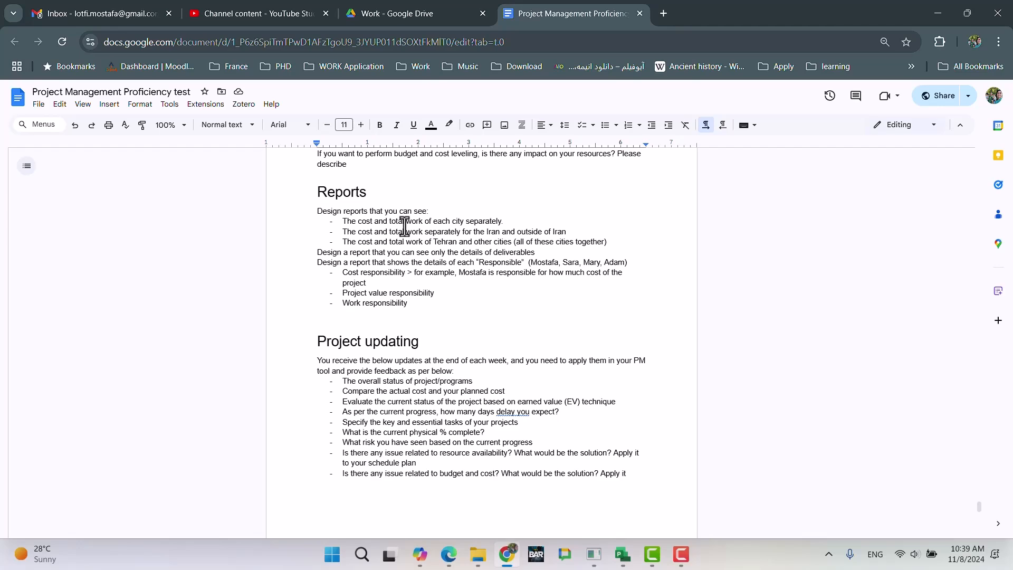
scroll(431, 364, down, 5)
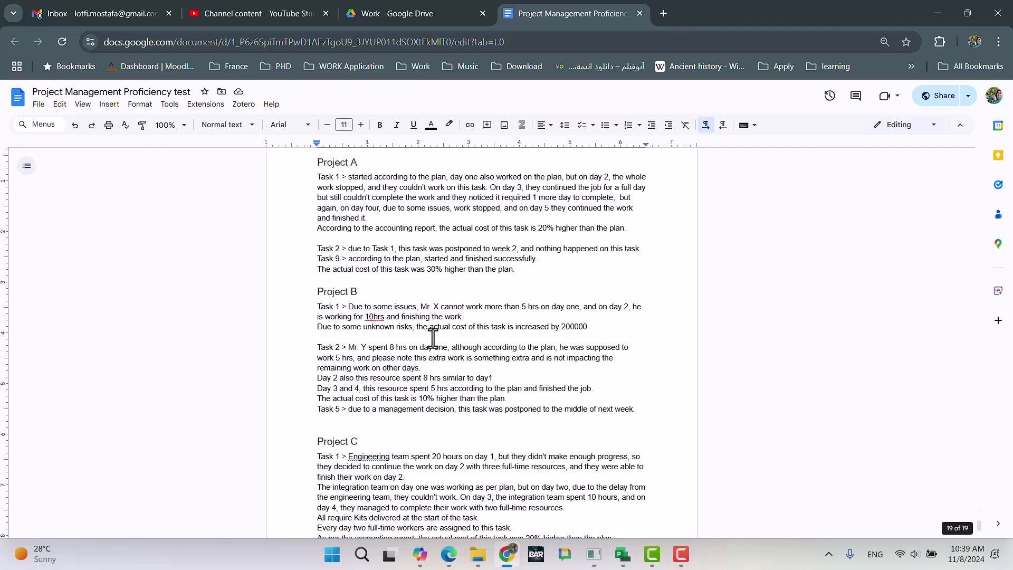
scroll(431, 338, up, 3)
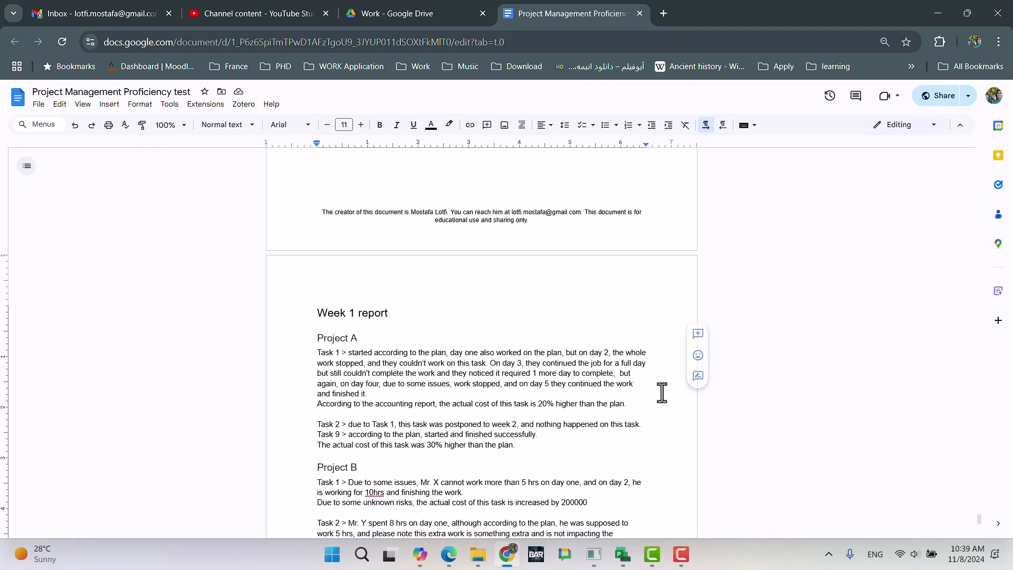
drag(381, 383, 621, 373)
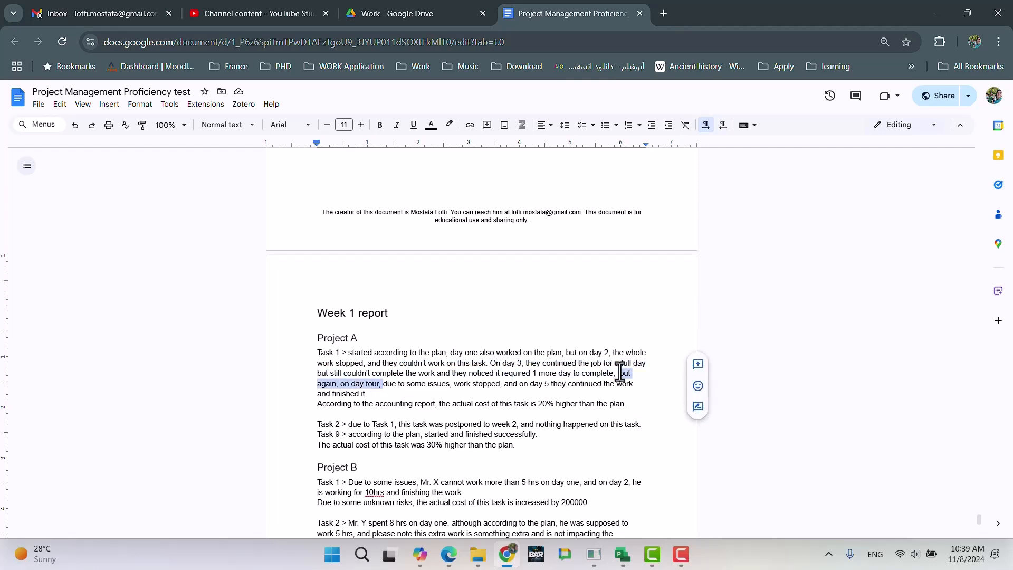
right_click(620, 373)
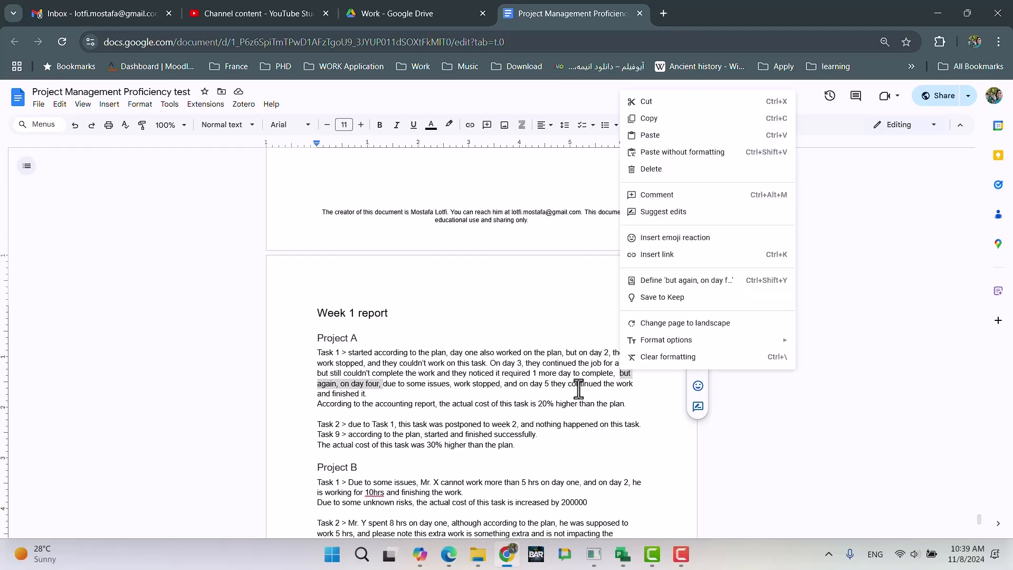
click(486, 392)
click(501, 384)
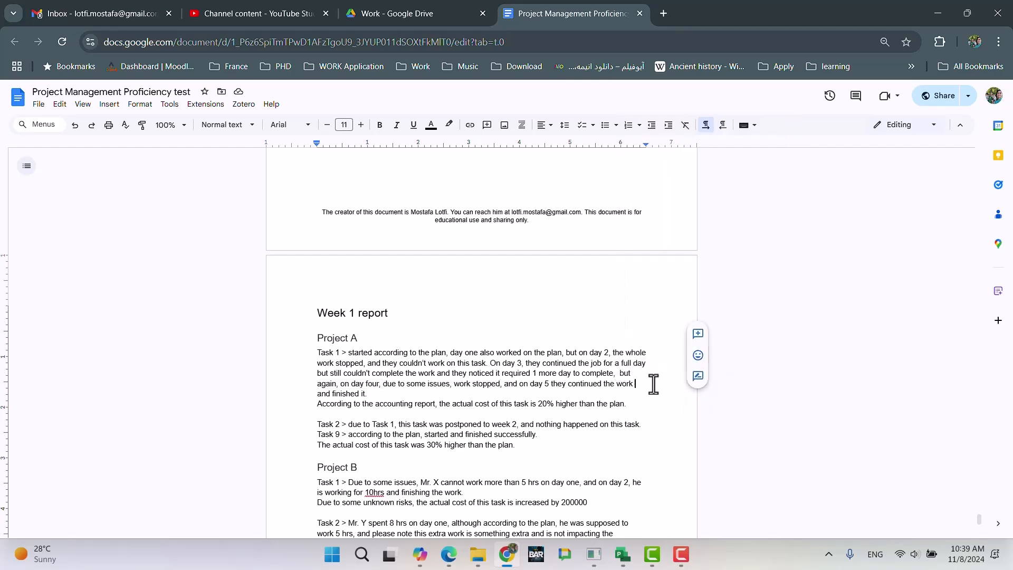
drag(636, 385, 615, 372)
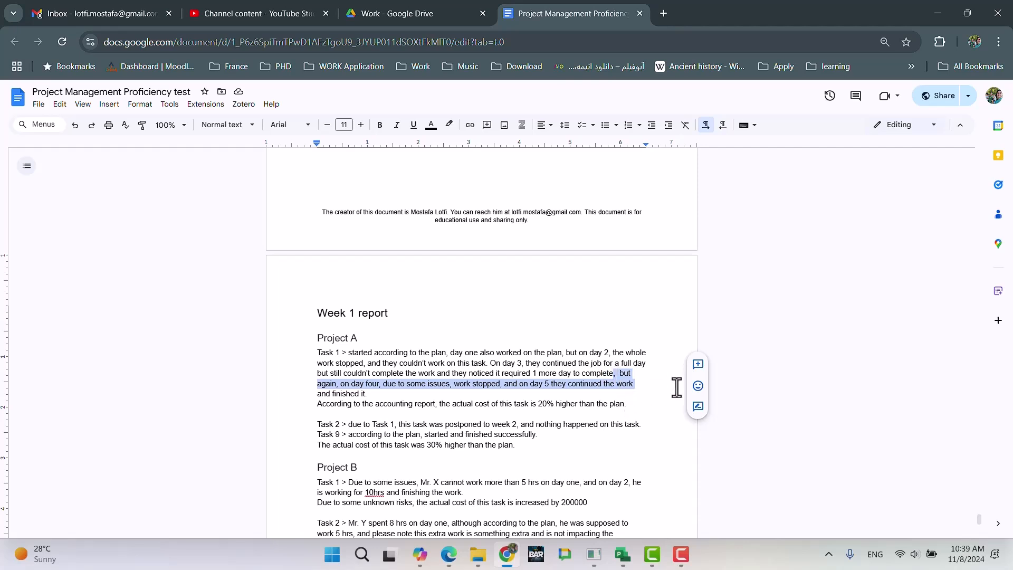
key(BackSpace)
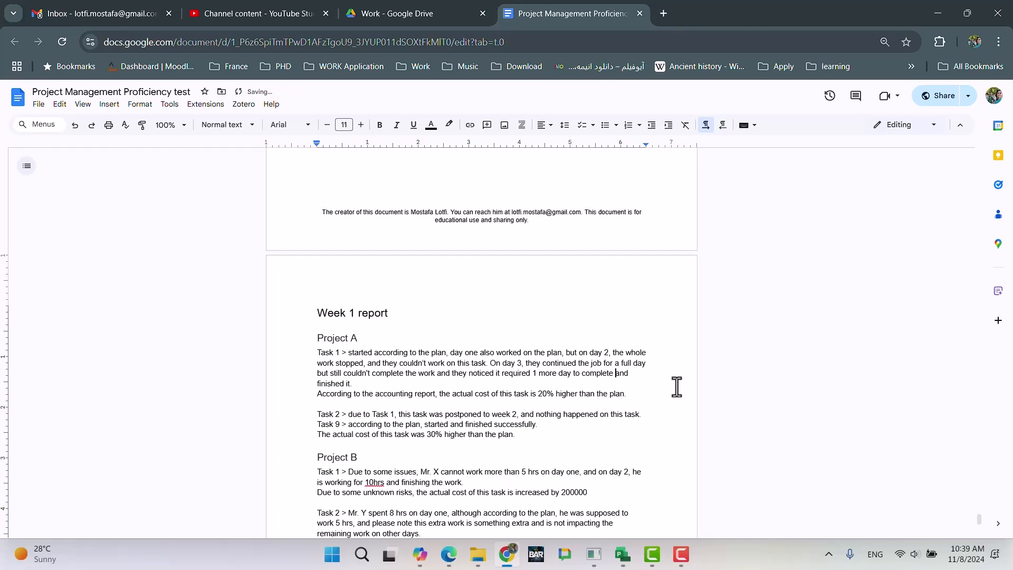
In the exam document's Project A Task 1 report, replace "finished it." with "they manage to finish the task on that day".
key(Right)
key(Right)
key(shift+Right)
key(shift+Right)
key(shift+Right)
key(shift+Right)
key(shift+Right)
key(shift+Right)
key(shift+Right)
key(shift+Right)
key(shift+Right)
key(shift+Right)
key(shift+Right)
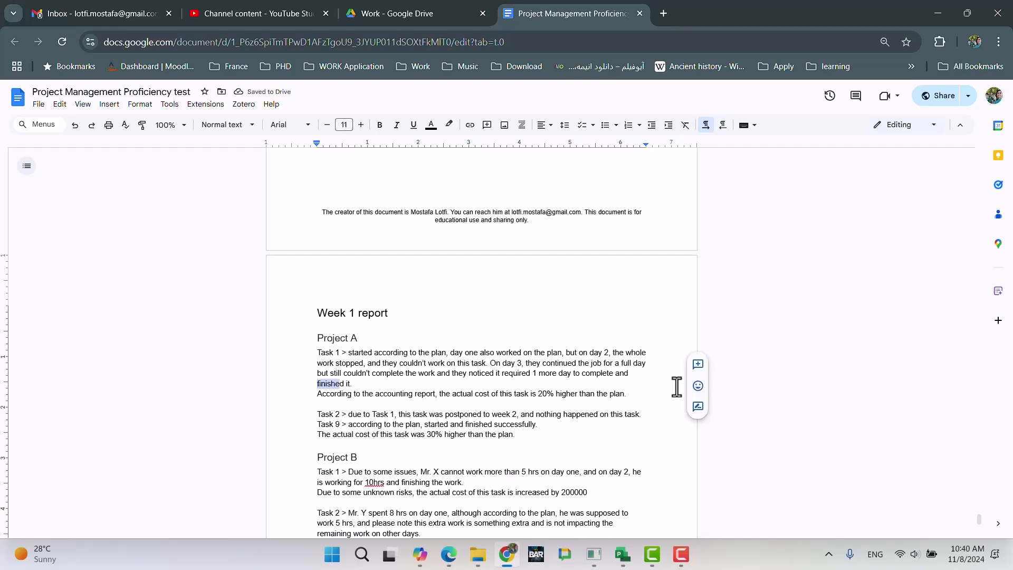
key(shift+Right)
key(BackSpace)
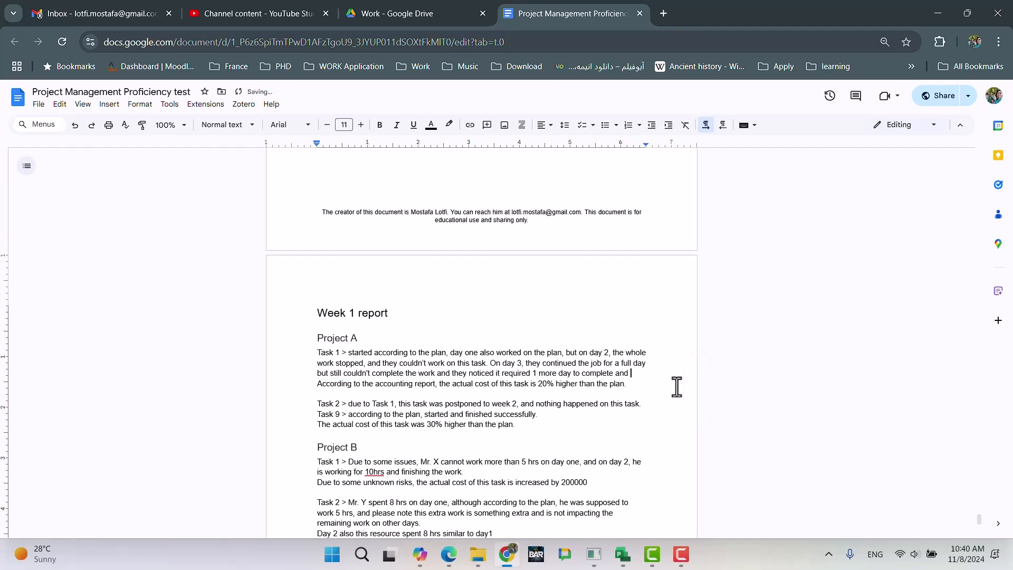
text(they manage)
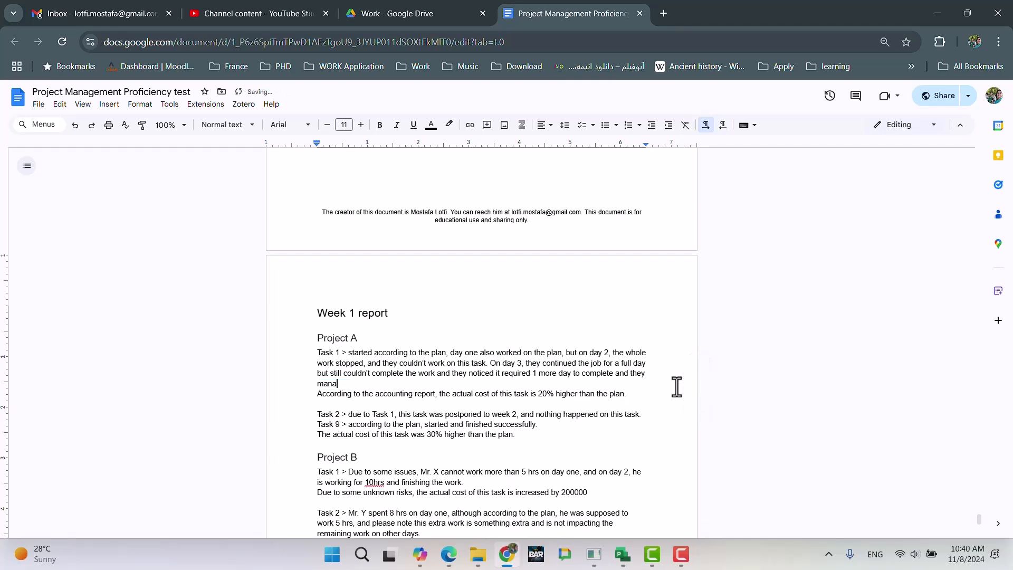
text( to finish the task on that day)
Switch to ProjectA.mpp, display the Task Usage view, and bring Task 1's Engineer_IR assignment into the timephased grid.
mouse_move(615, 552)
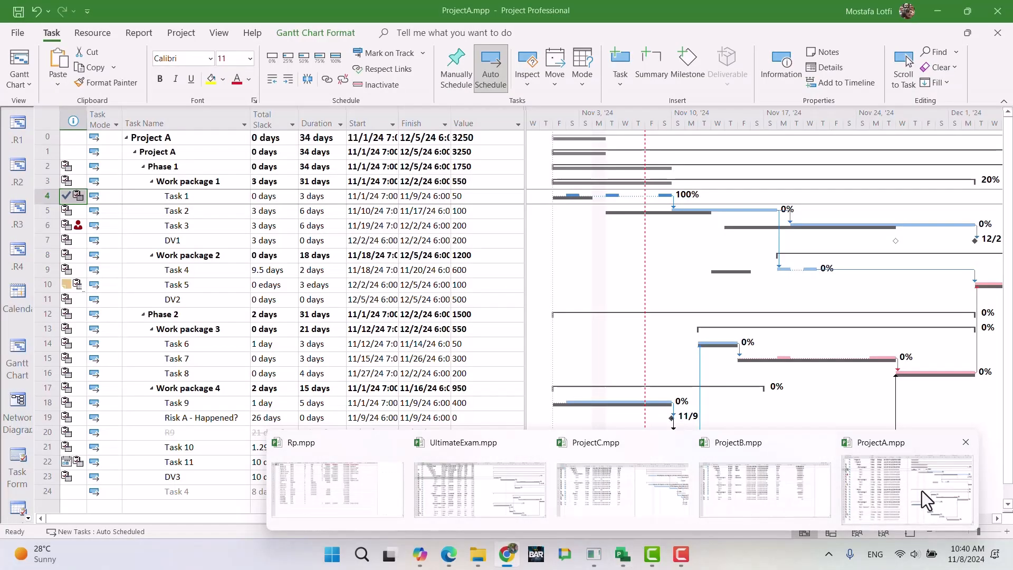
click(922, 491)
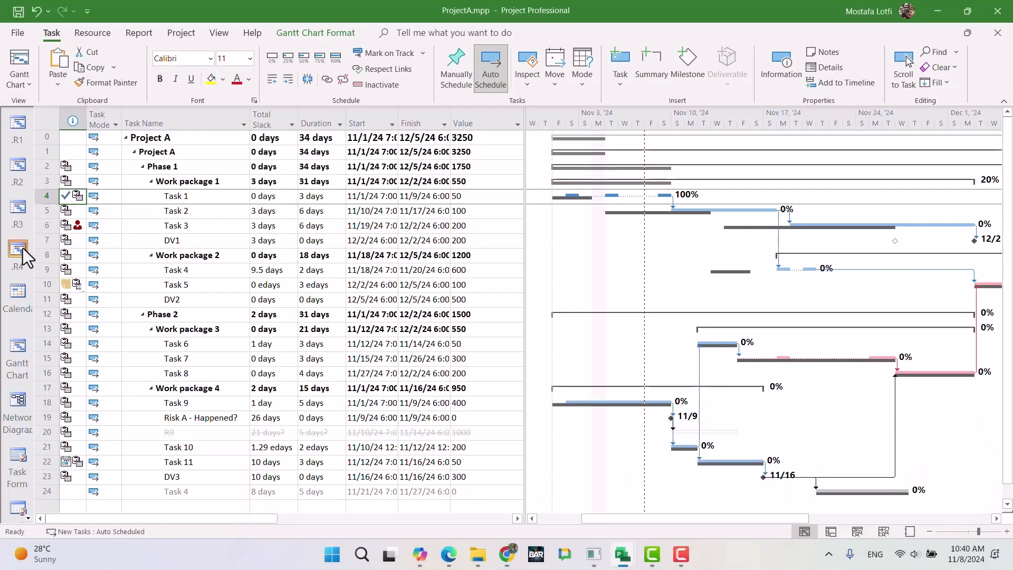
click(28, 518)
click(26, 518)
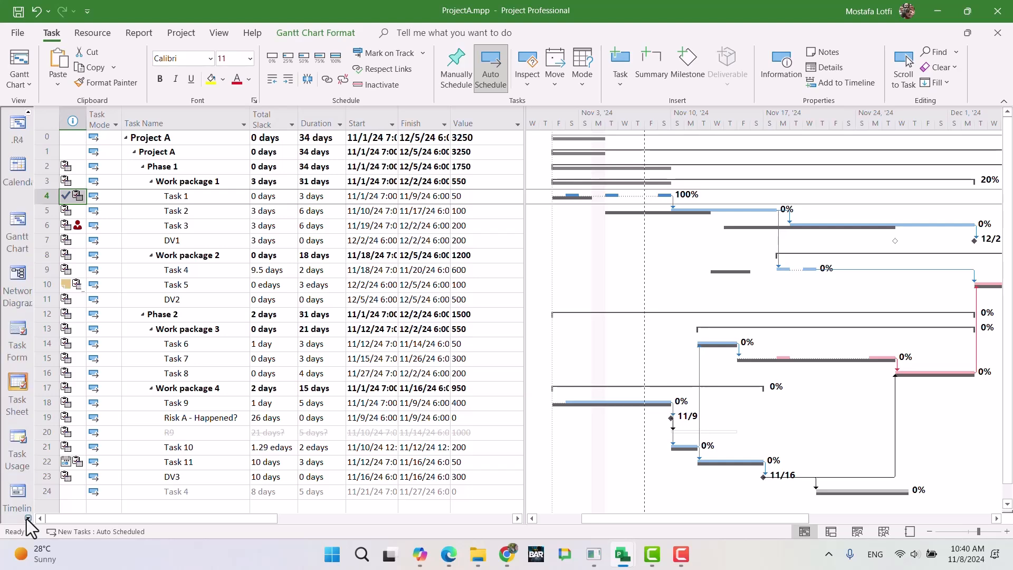
click(24, 454)
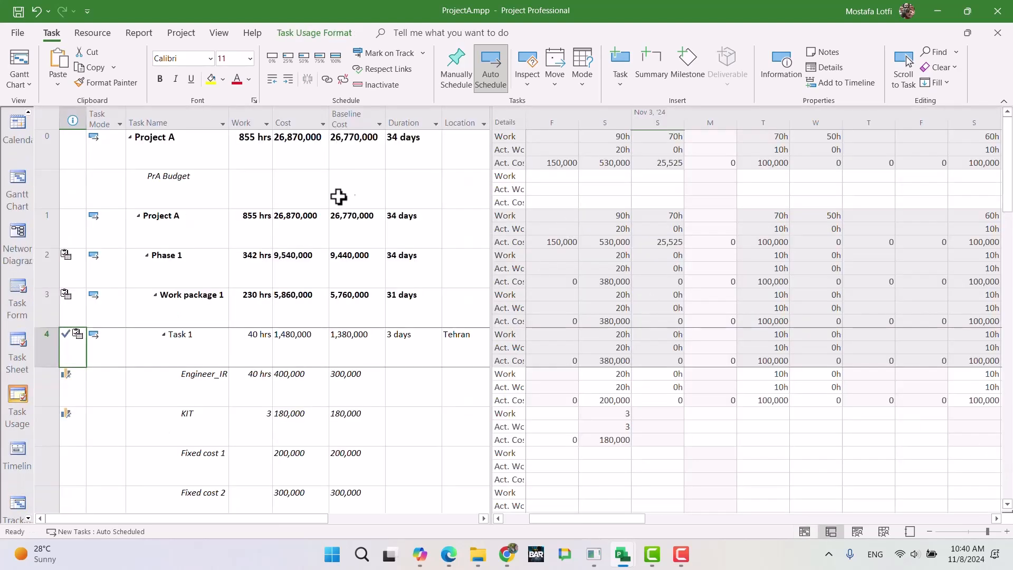
click(195, 376)
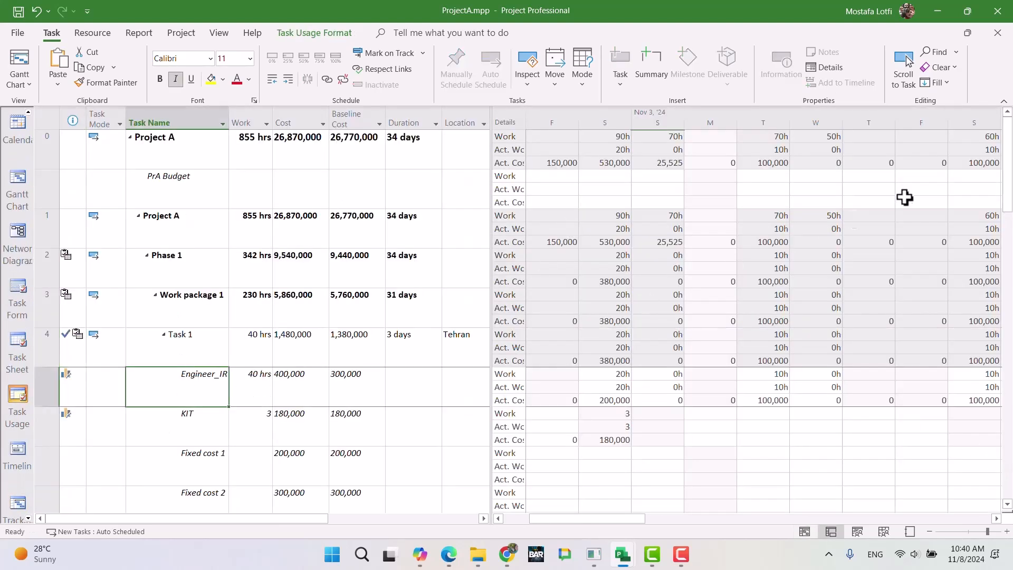
click(910, 65)
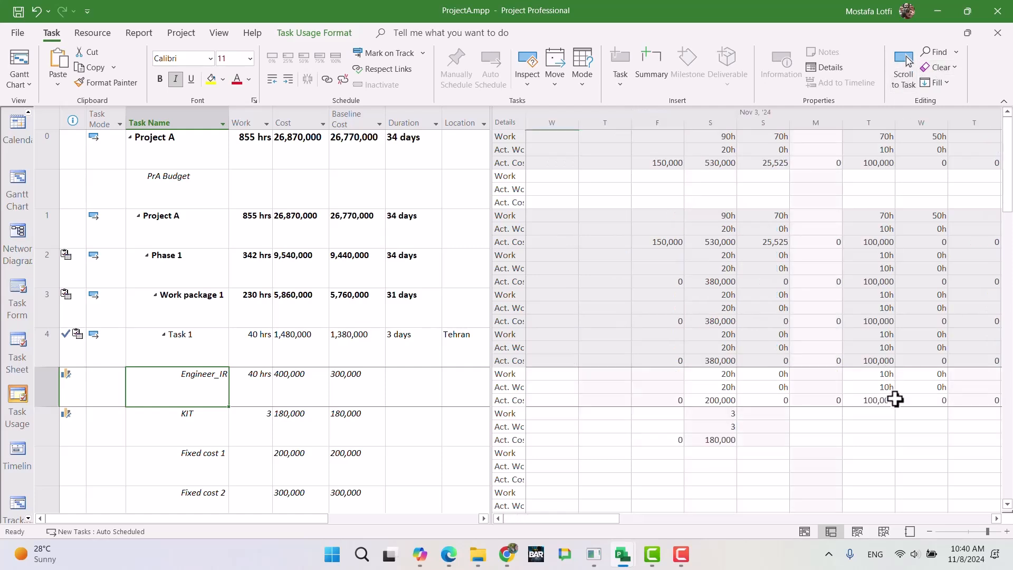
Set Engineer_IR's actual work on Task 1 to 0 for Saturday, November 9.
click(851, 401)
key(Right)
key(Right)
key(Right)
key(Right)
key(Right)
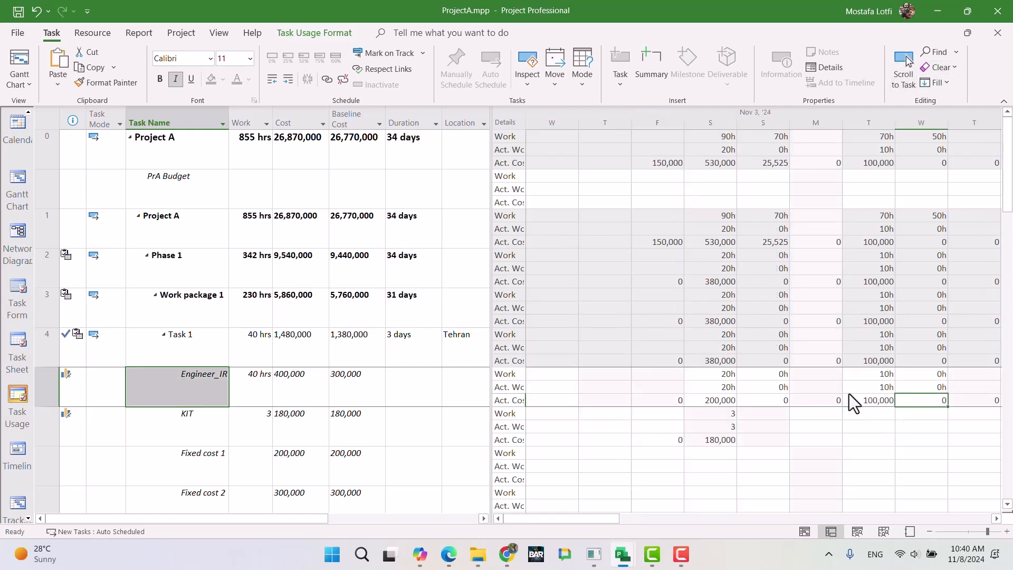
key(Left)
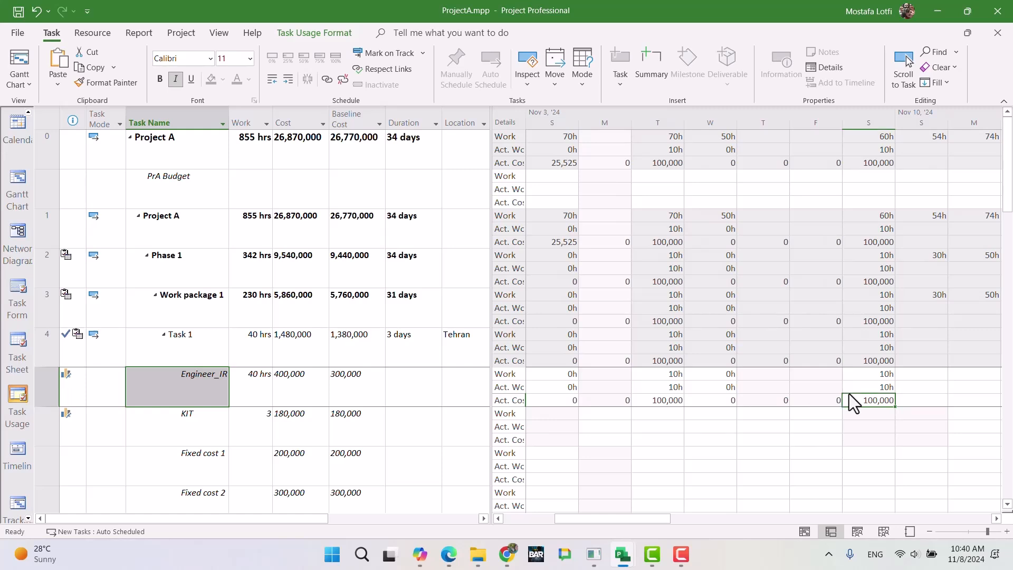
key(Up)
text(0)
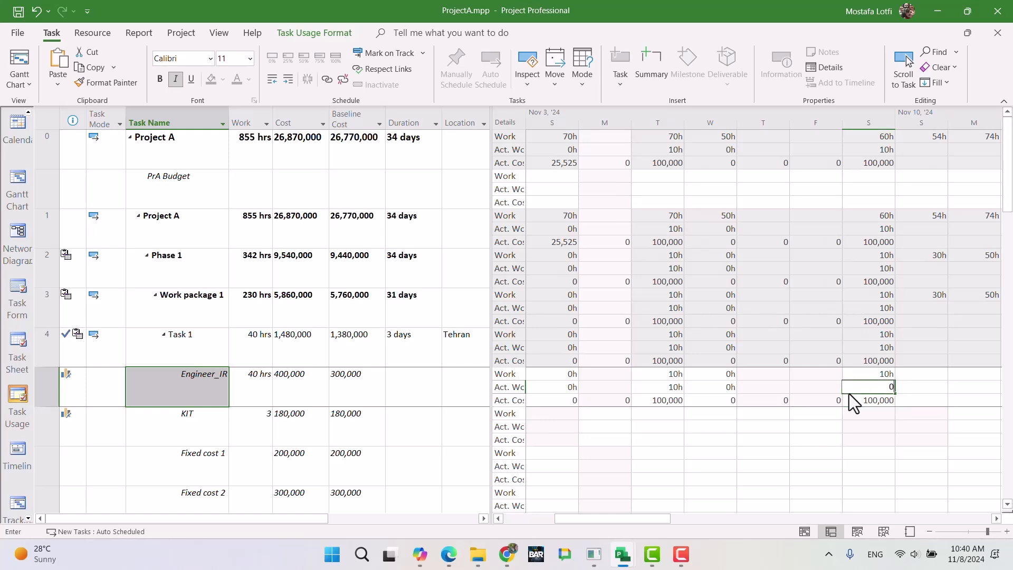
key(Return)
Review Engineer_IR's daily work and actual cost on Task 1 and compare them with the exam document's Task 1 report.
key(Left)
key(Left)
key(Left)
key(Left)
key(Left)
key(Left)
key(Left)
key(Left)
key(Left)
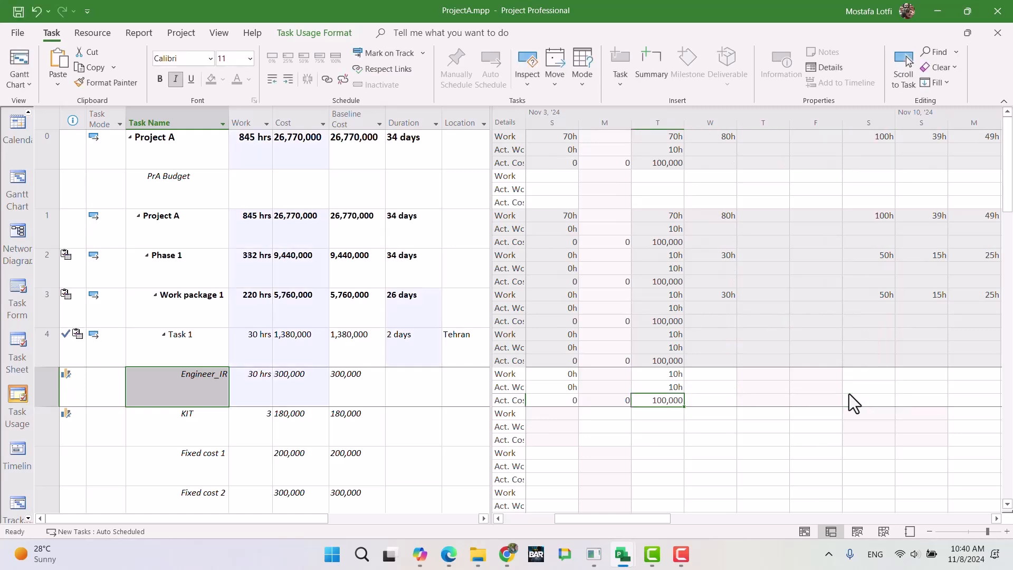
key(Right)
key(Right)
key(Right)
key(Right)
key(Right)
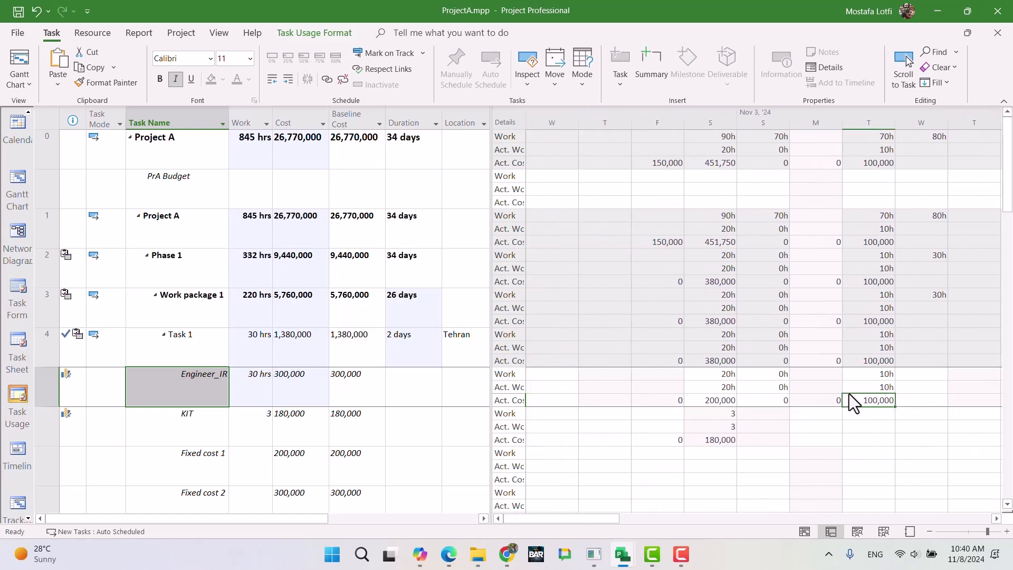
key(Left)
key(Left)
key(Left)
key(Right)
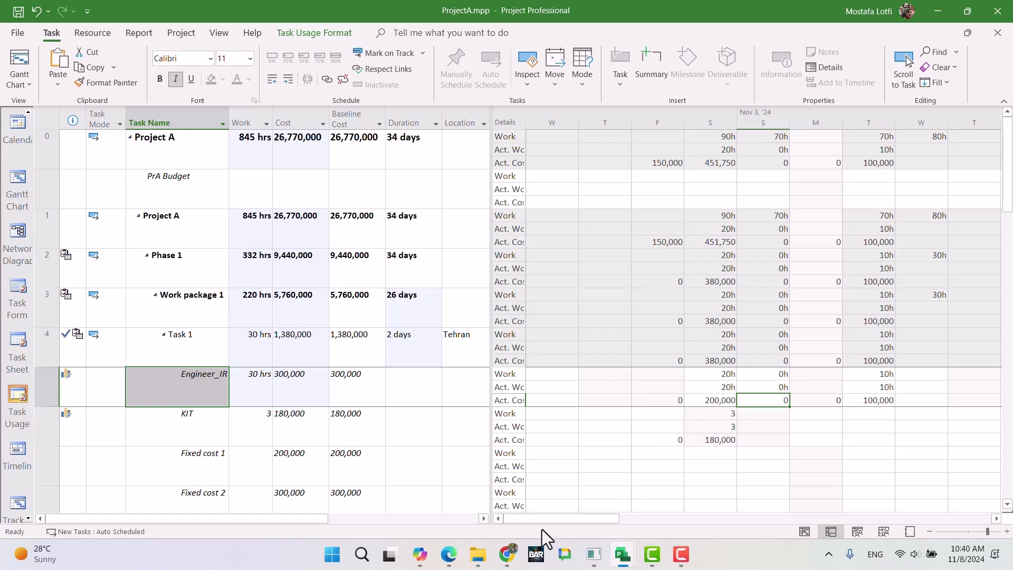
mouse_move(508, 558)
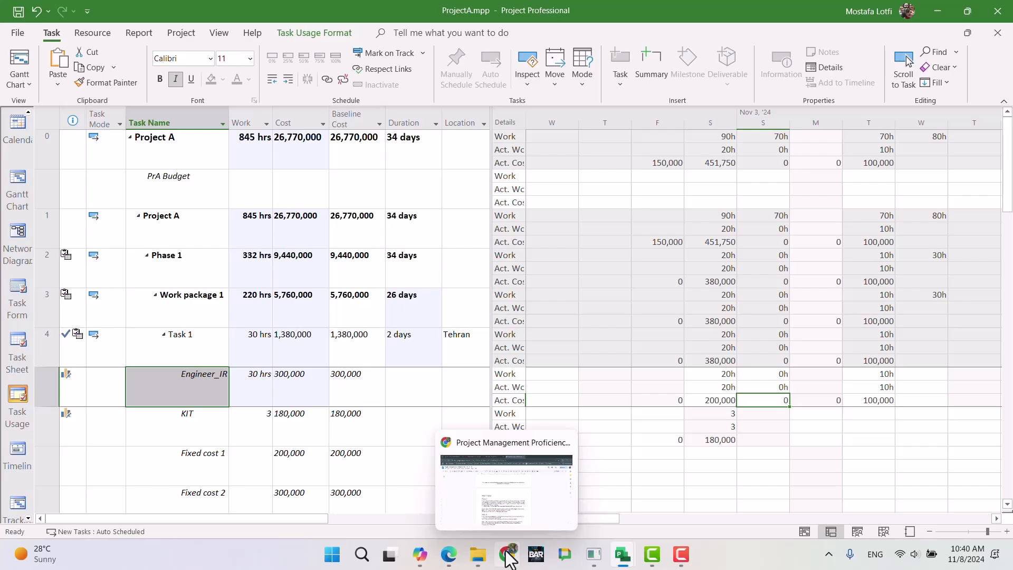
click(508, 557)
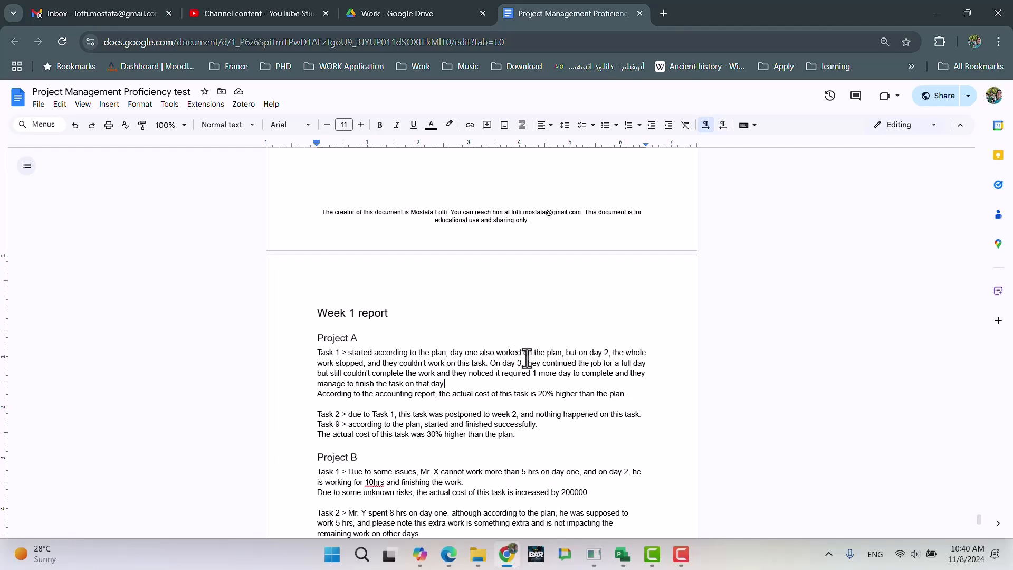
click(506, 554)
Set Engineer_IR's work on Task 1 to 10 hours for Wednesday, November 6.
click(869, 373)
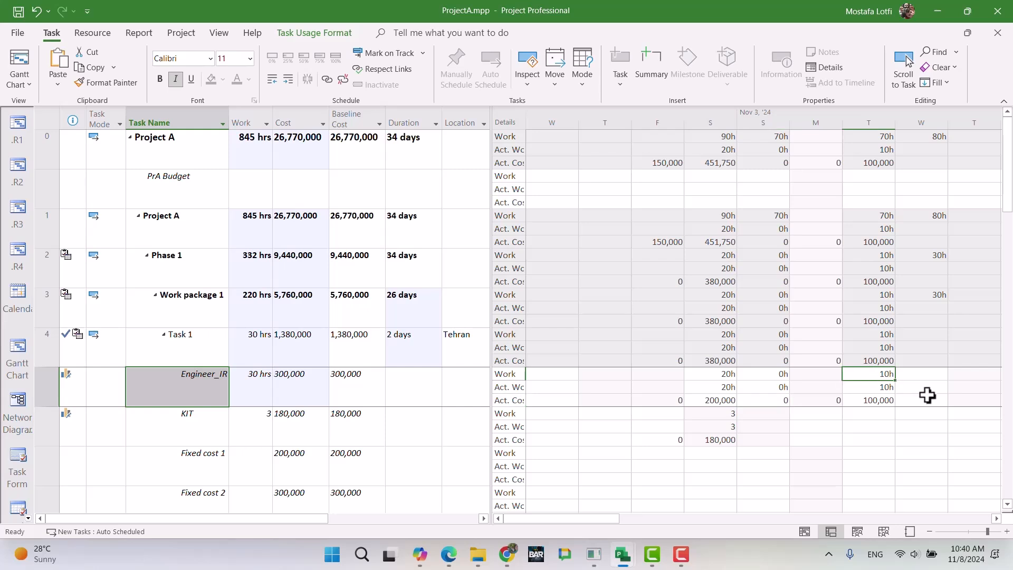
key(Right)
text(10)
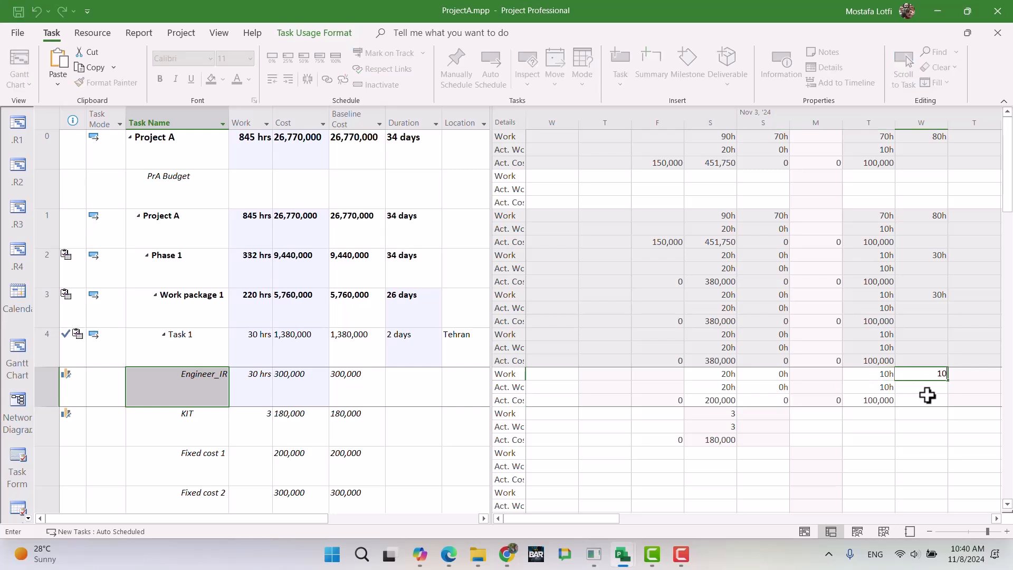
click(928, 395)
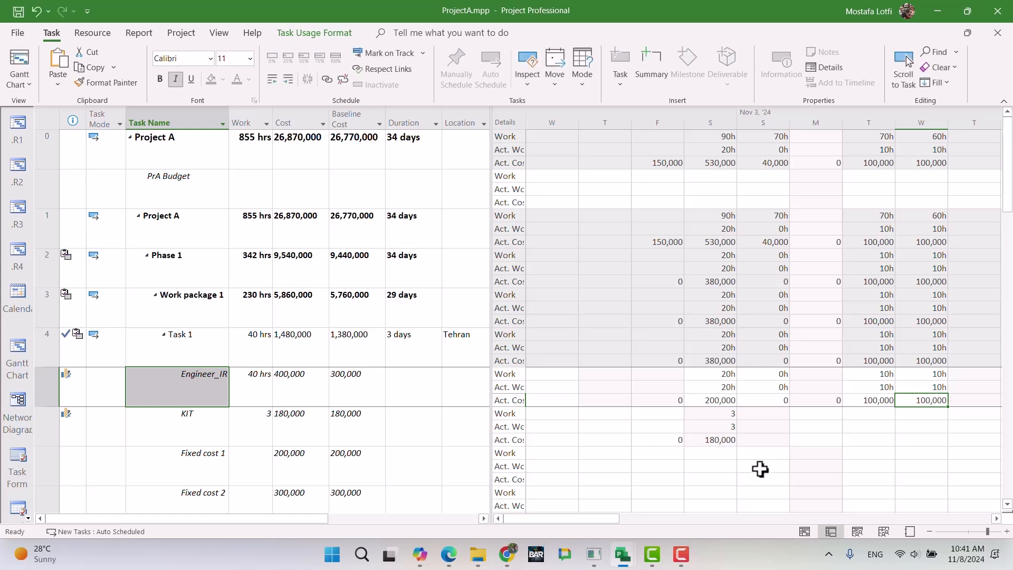
key(ctrl+z)
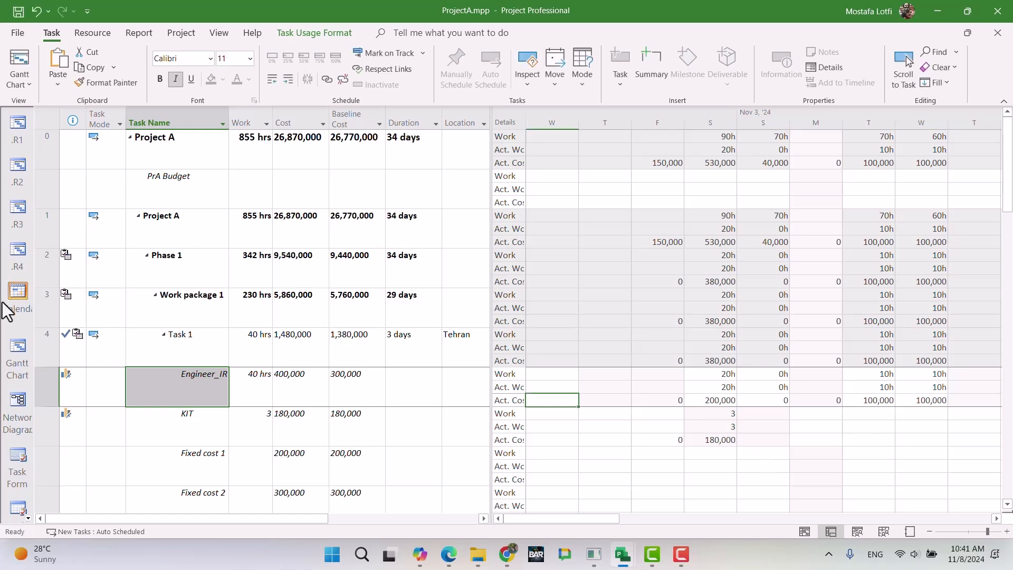
Display Project A in the Tracking Gantt view and select Task 2 to examine its rescheduled bar.
click(29, 518)
click(30, 518)
click(30, 518)
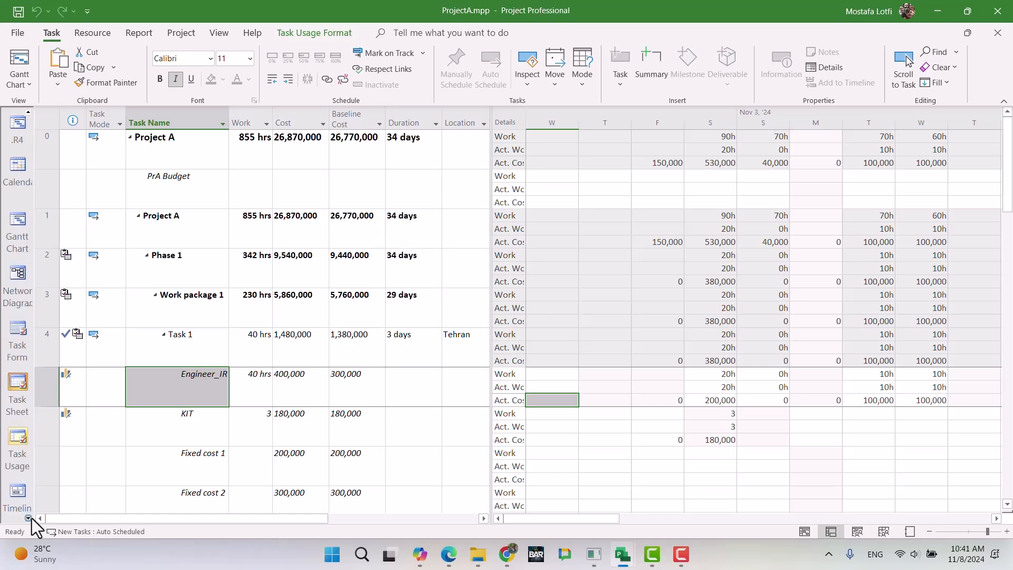
click(30, 518)
click(30, 518)
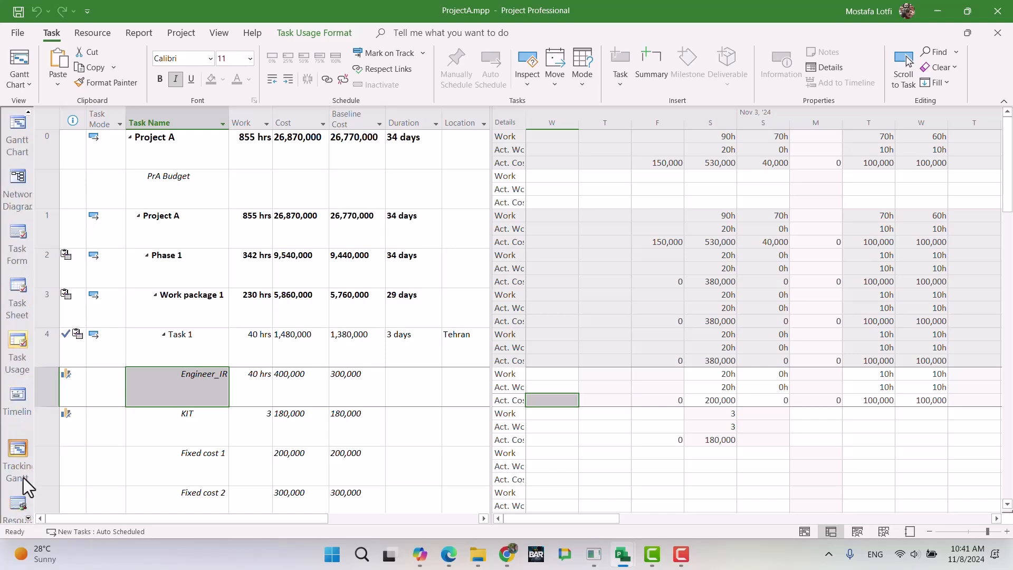
click(23, 460)
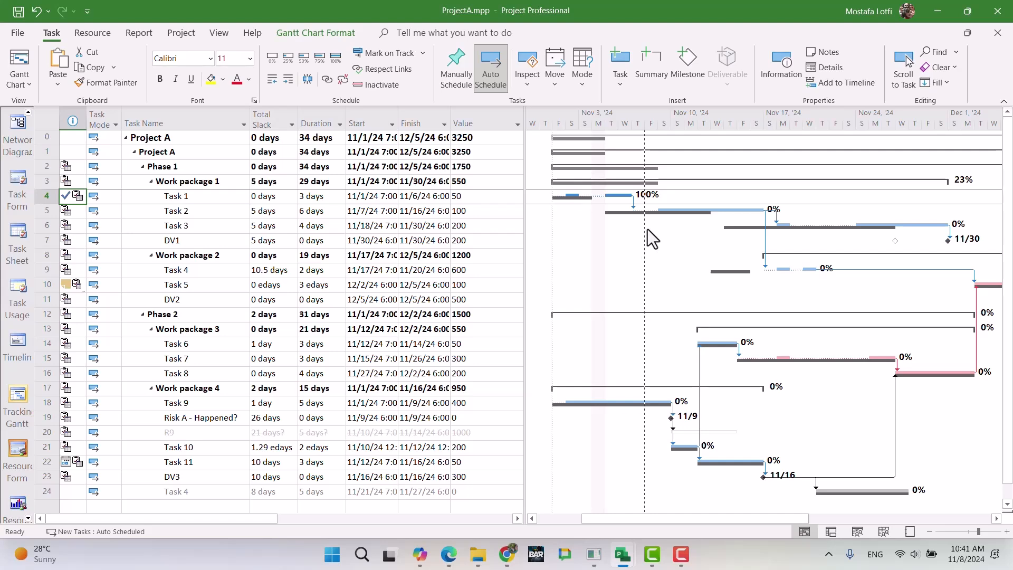
click(683, 210)
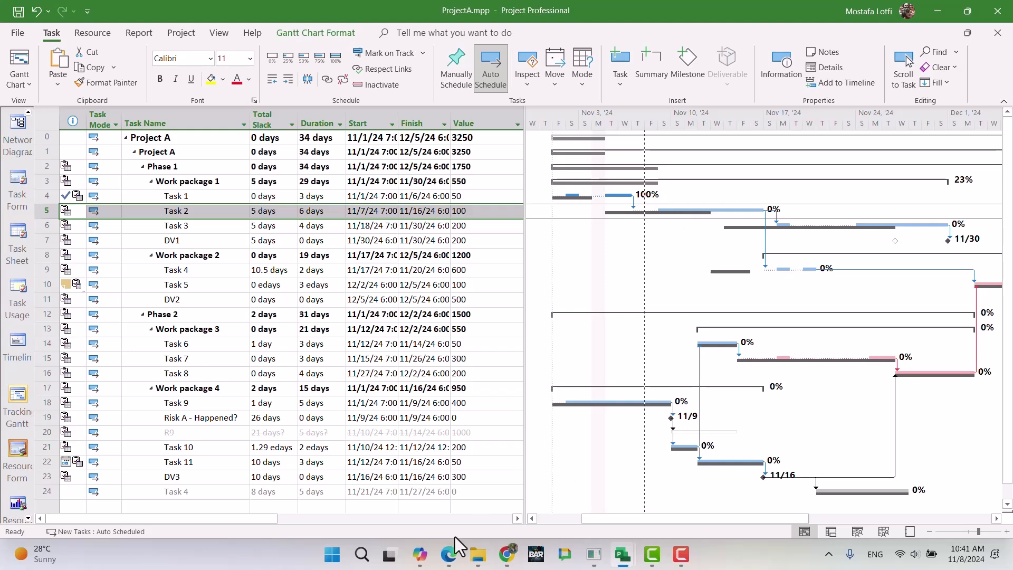
Check the Week 1 report lines for Project A's Task 2 and Task 9 against their bars in the Tracking Gantt chart.
click(507, 554)
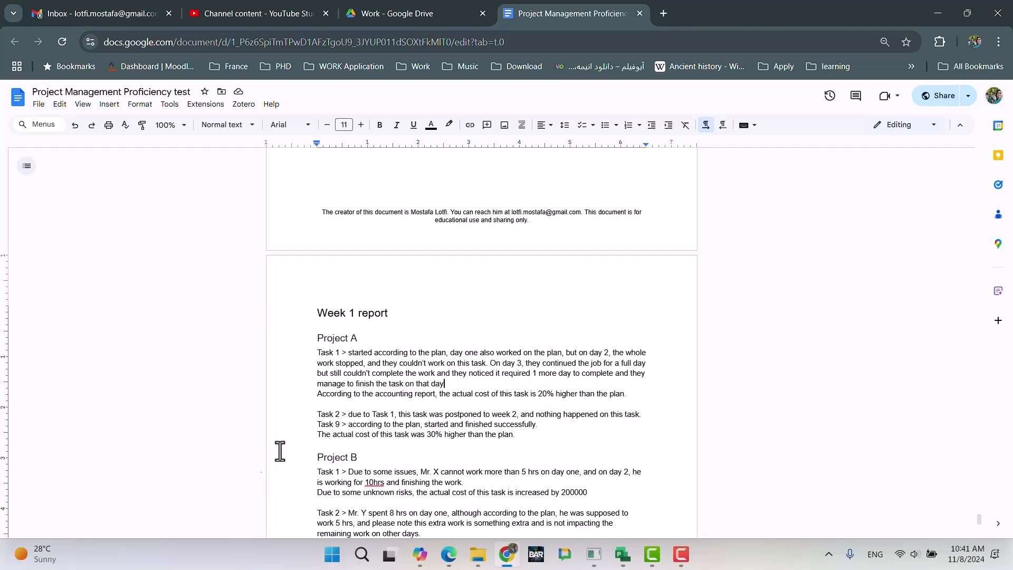
triple_click(313, 419)
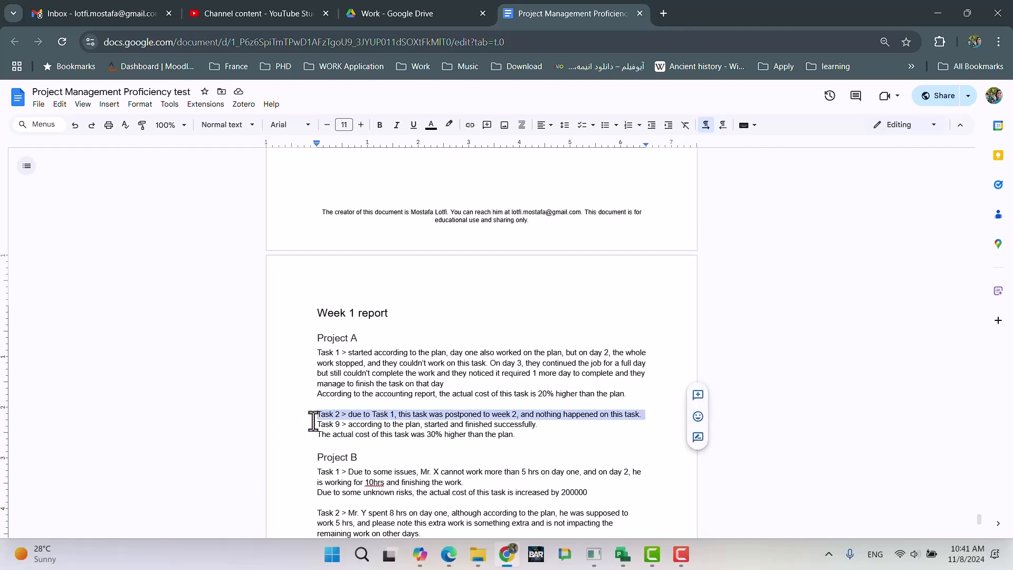
key(F9)
mouse_move(624, 554)
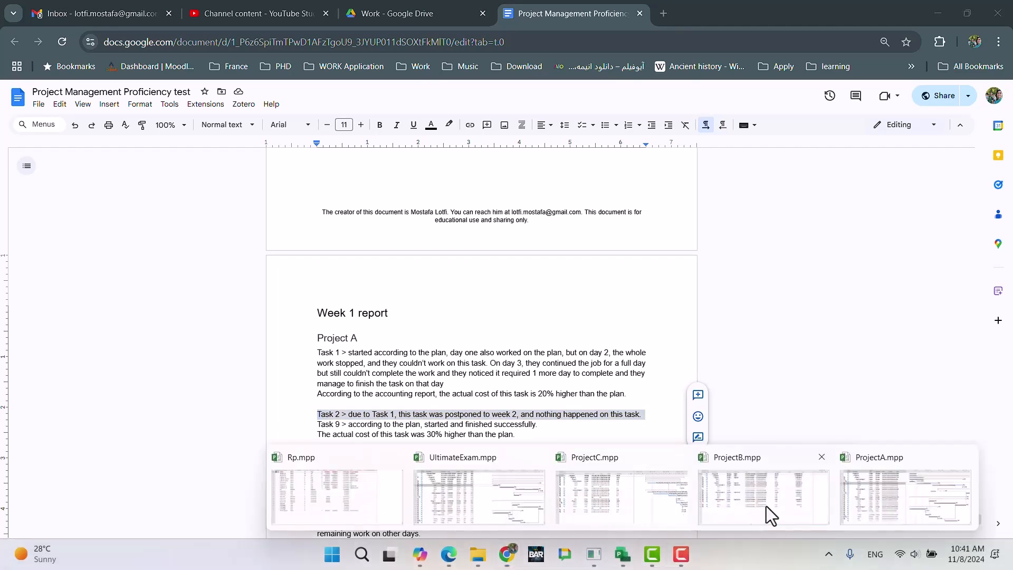
click(894, 501)
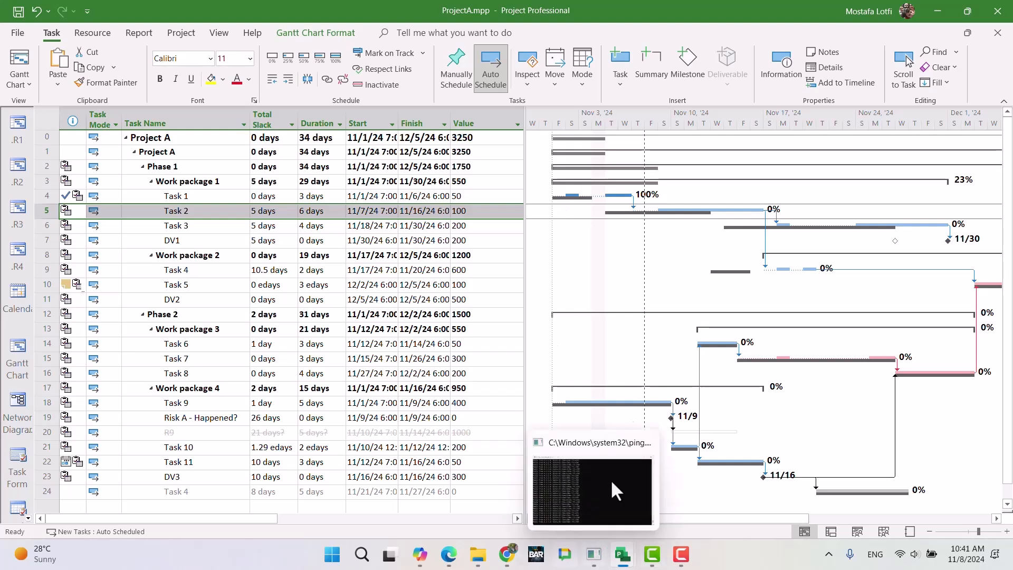
click(591, 401)
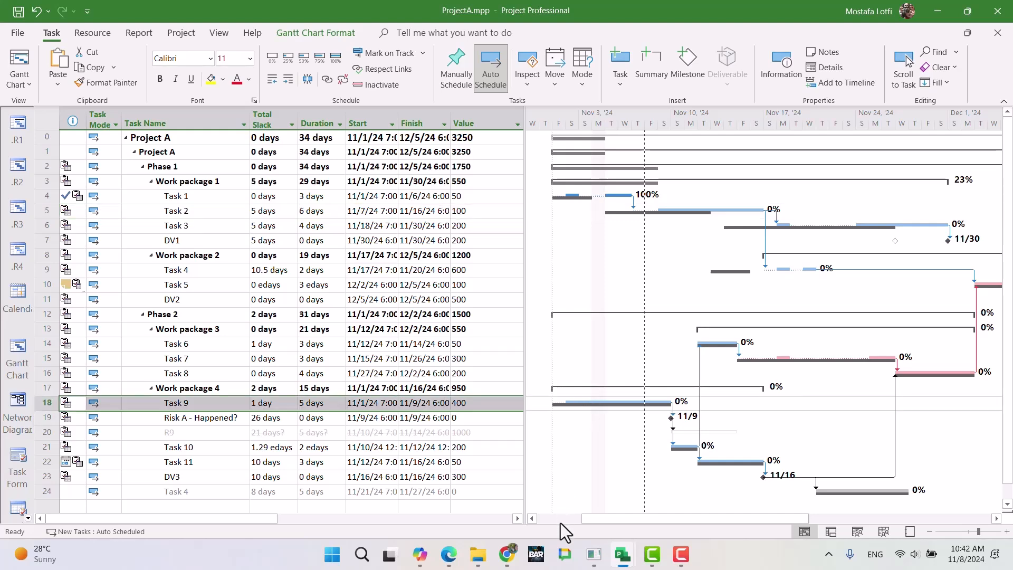
click(507, 554)
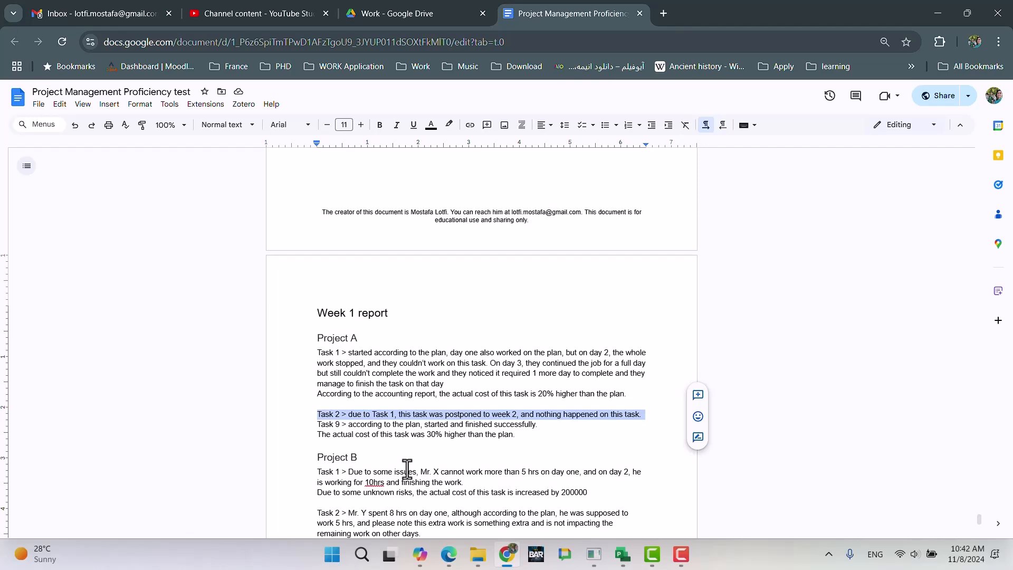
click(359, 395)
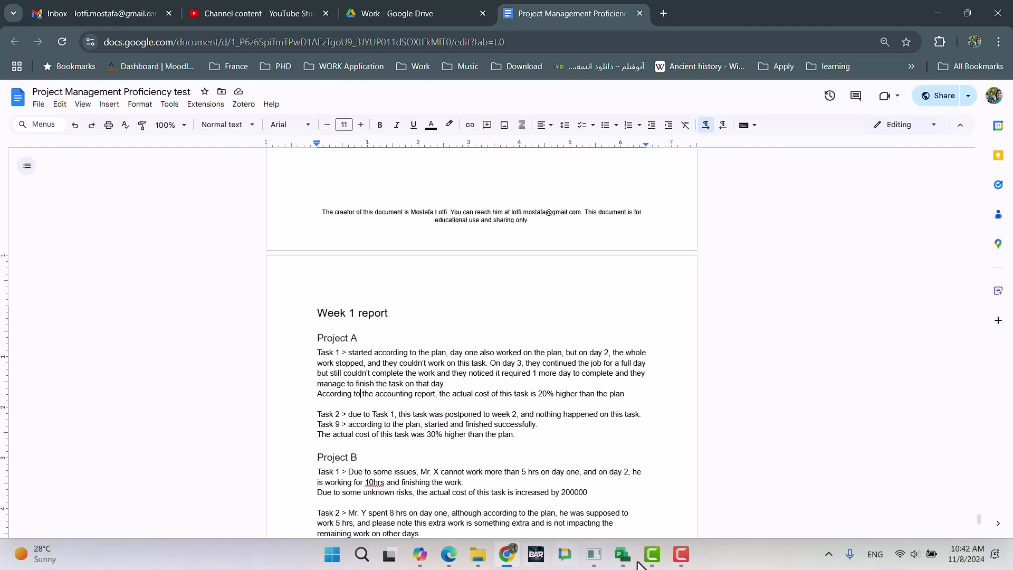
mouse_move(621, 563)
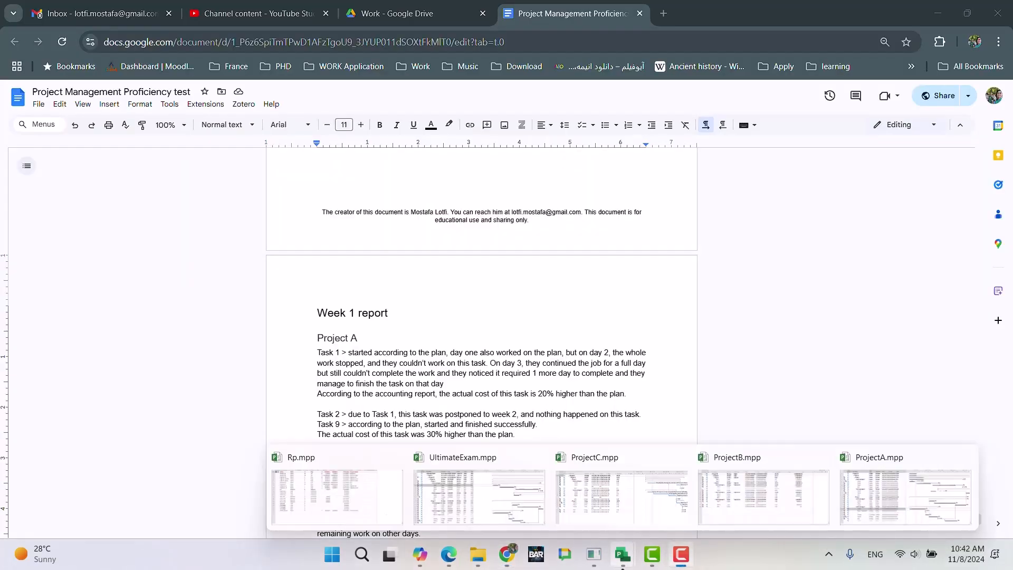
Switch to Project A, display it in the Task Usage view and bring Task 1's timephased data into view.
click(871, 483)
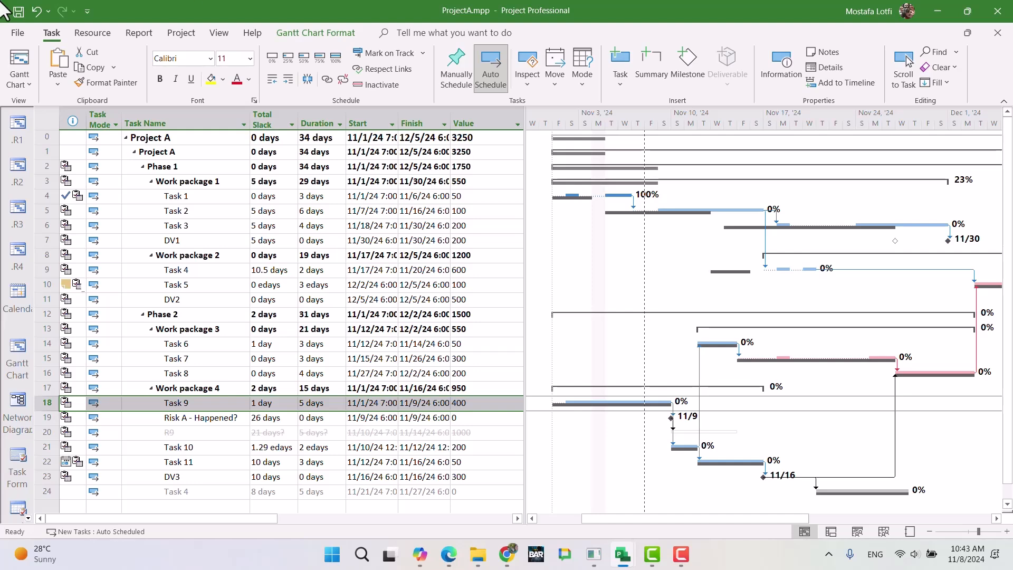
click(28, 519)
click(27, 519)
click(28, 520)
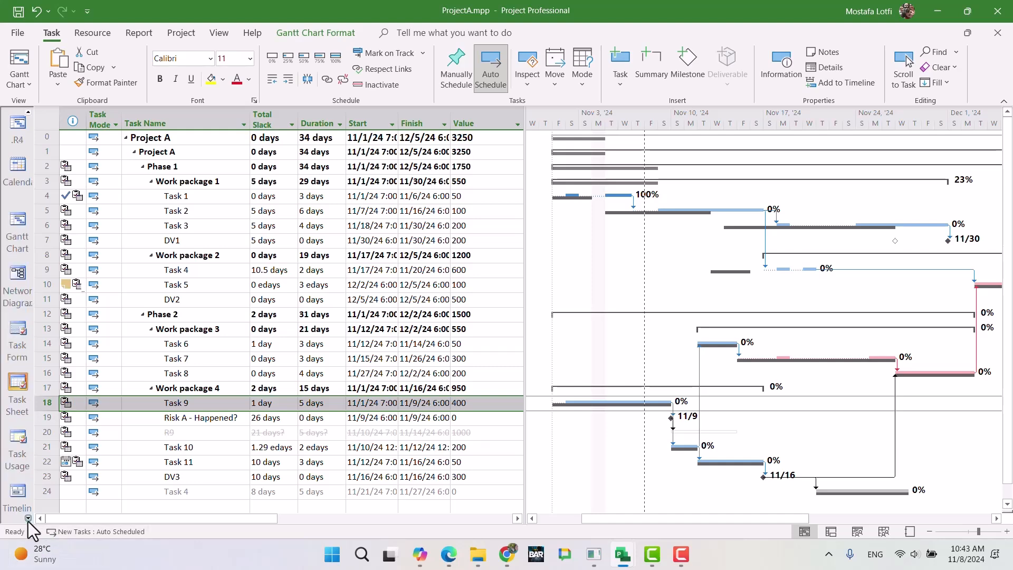
click(28, 520)
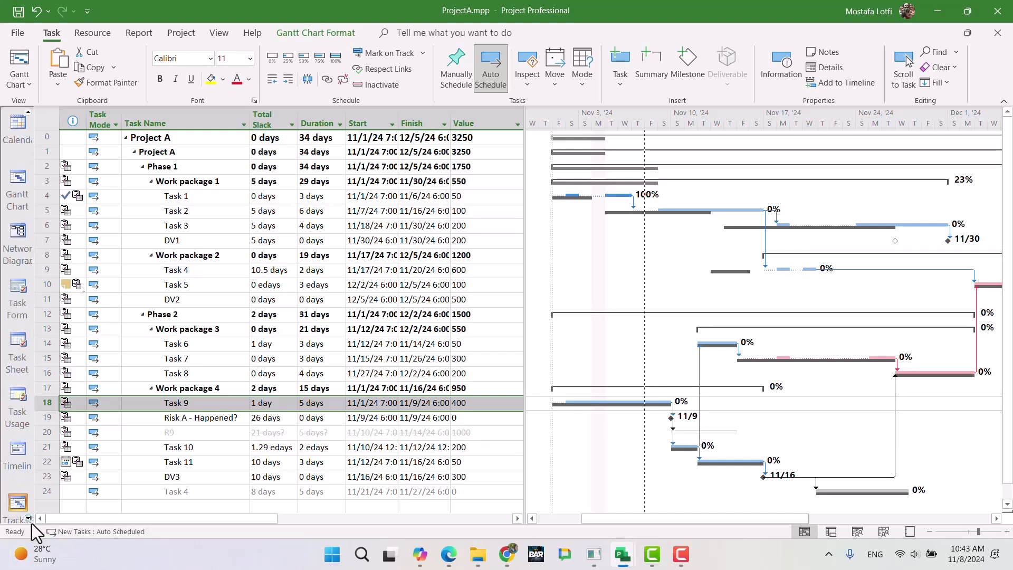
click(11, 401)
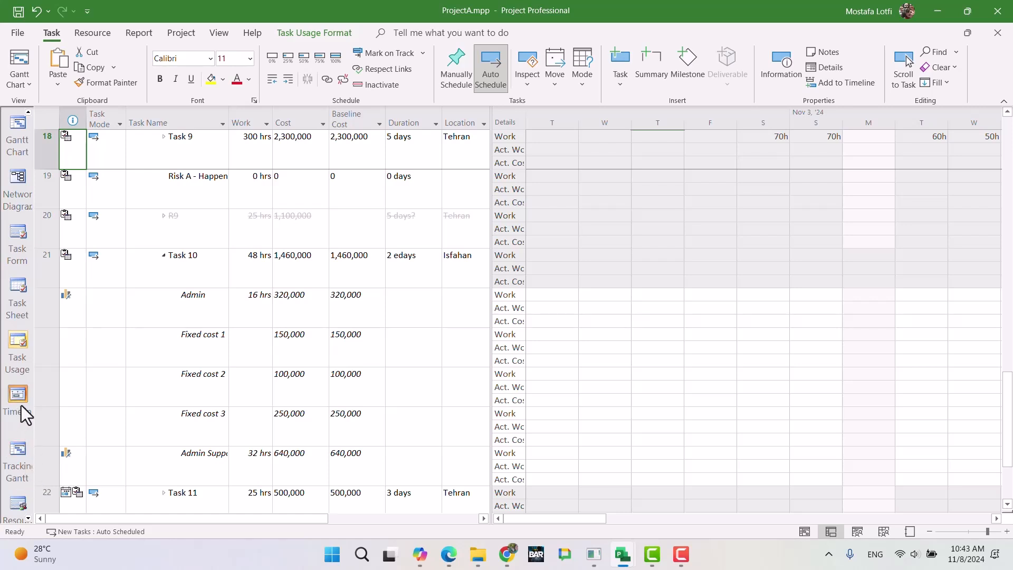
click(17, 470)
click(19, 353)
scroll(299, 371, up, 15)
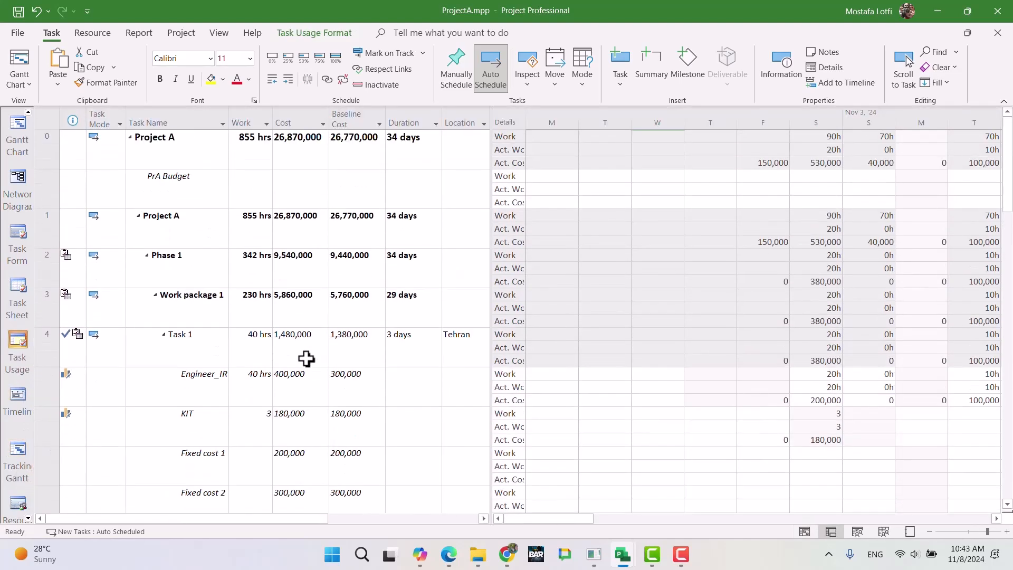
click(212, 340)
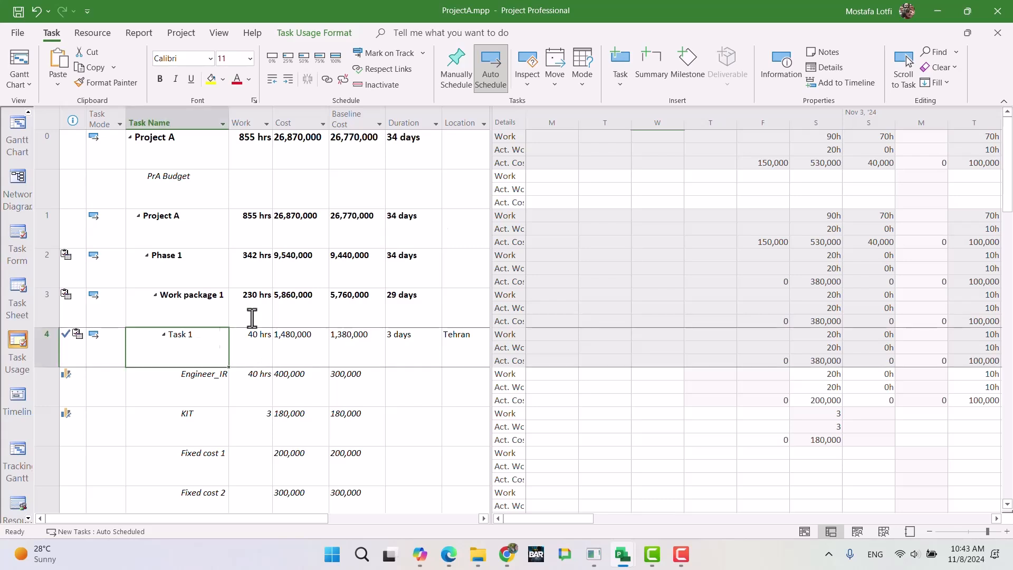
click(903, 68)
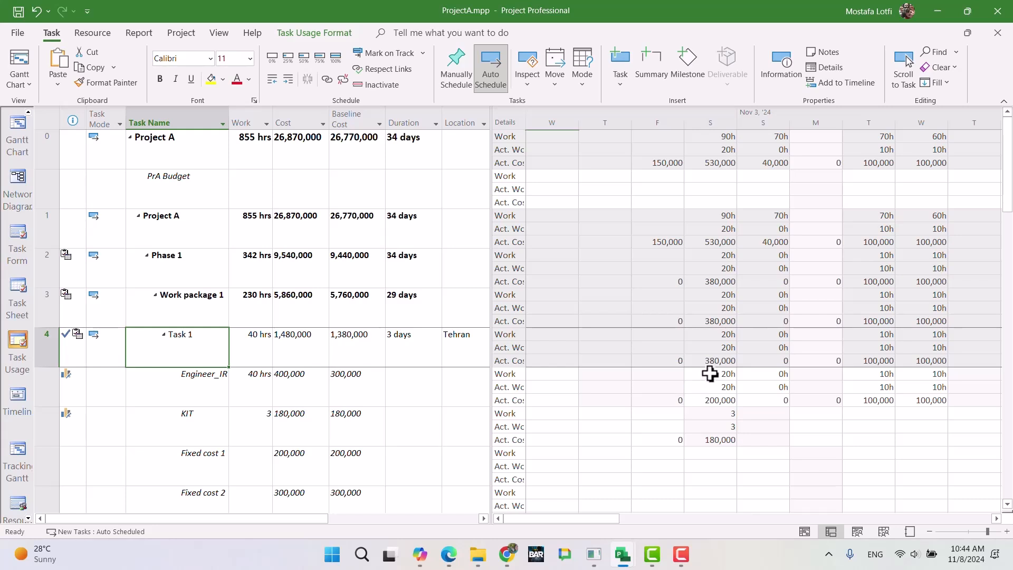
Check Engineer_IR's baseline hours on Task 1 by temporarily showing the Baseline Work rows in the usage grid.
right_click(814, 405)
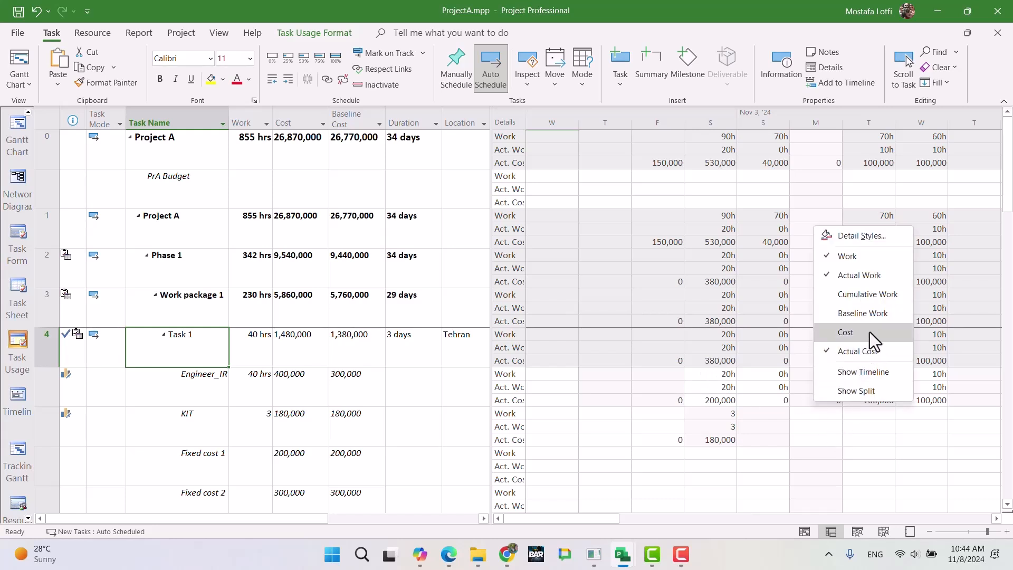
click(864, 309)
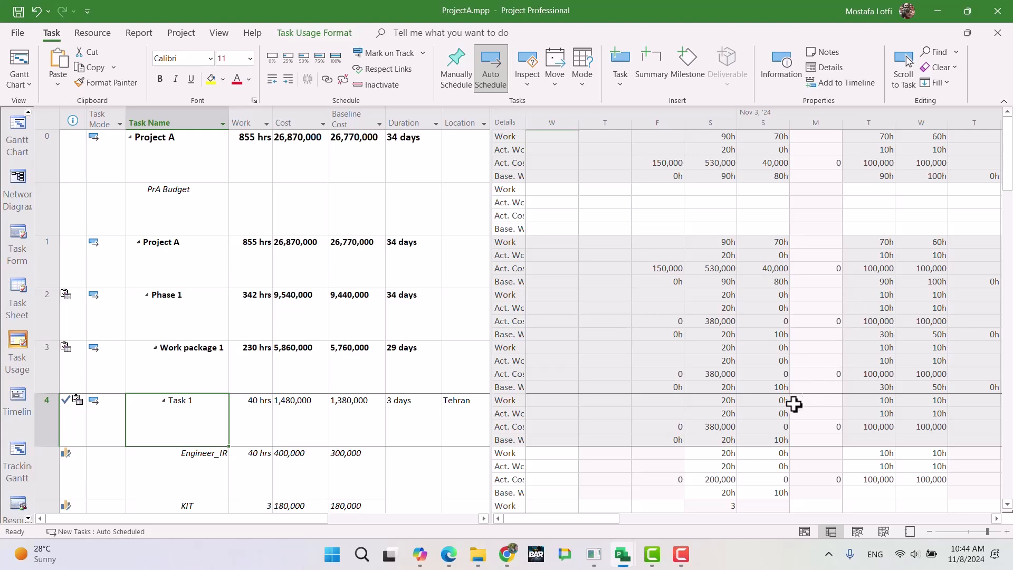
click(572, 429)
scroll(762, 470, down, 4)
scroll(756, 425, up, 1)
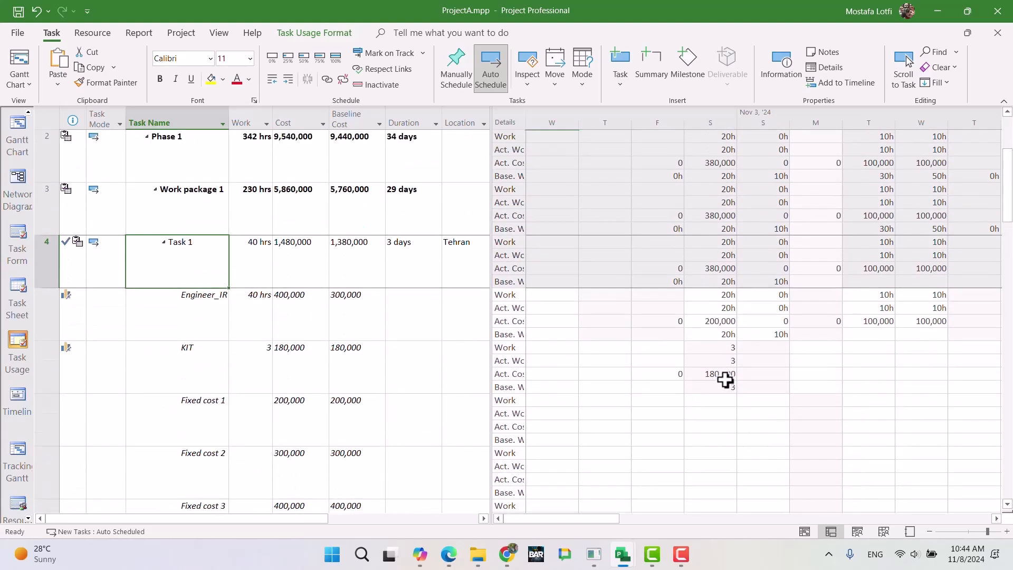
click(739, 334)
drag(740, 334, 777, 335)
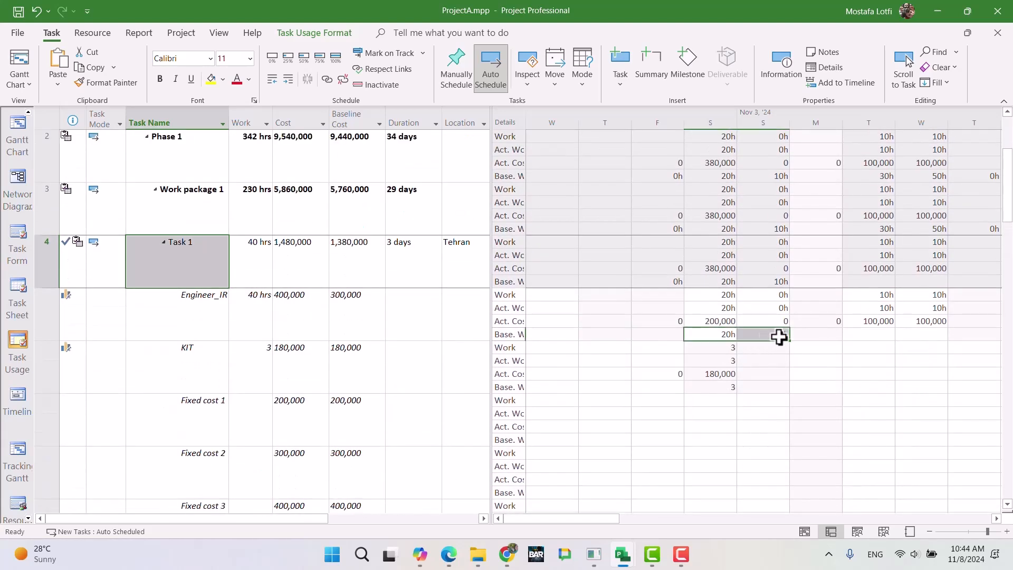
click(715, 338)
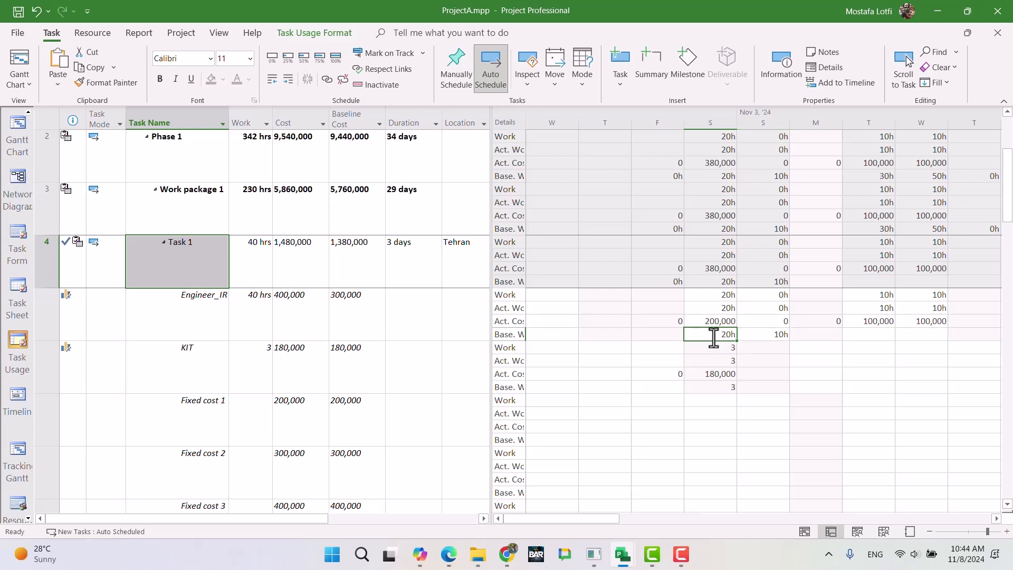
click(758, 336)
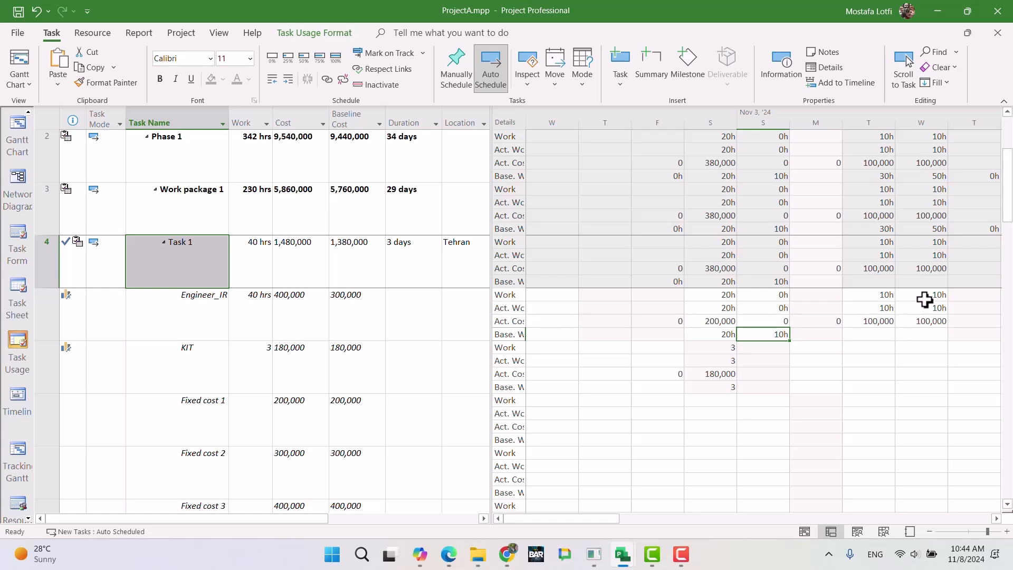
right_click(814, 333)
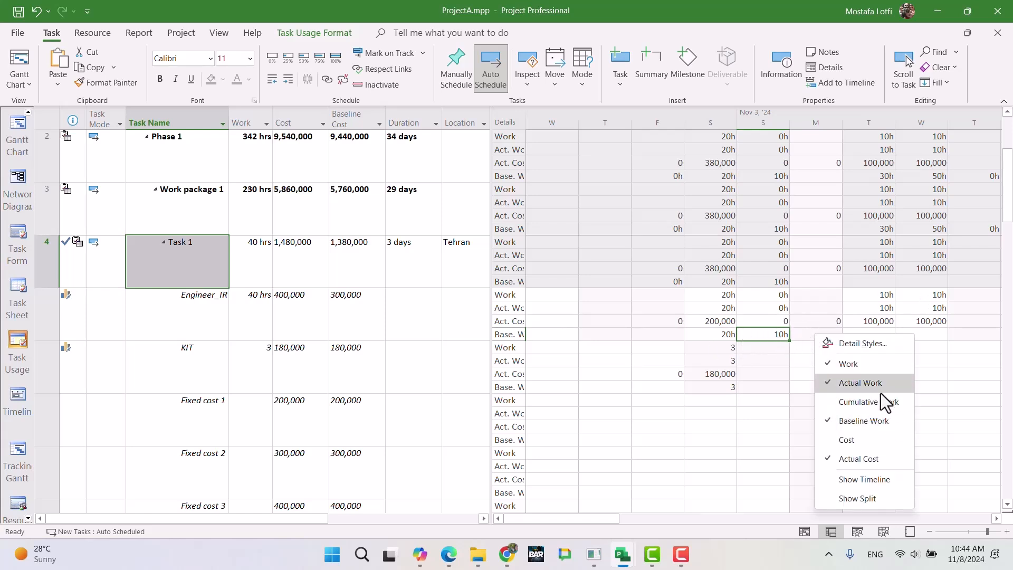
click(869, 421)
right_click(821, 218)
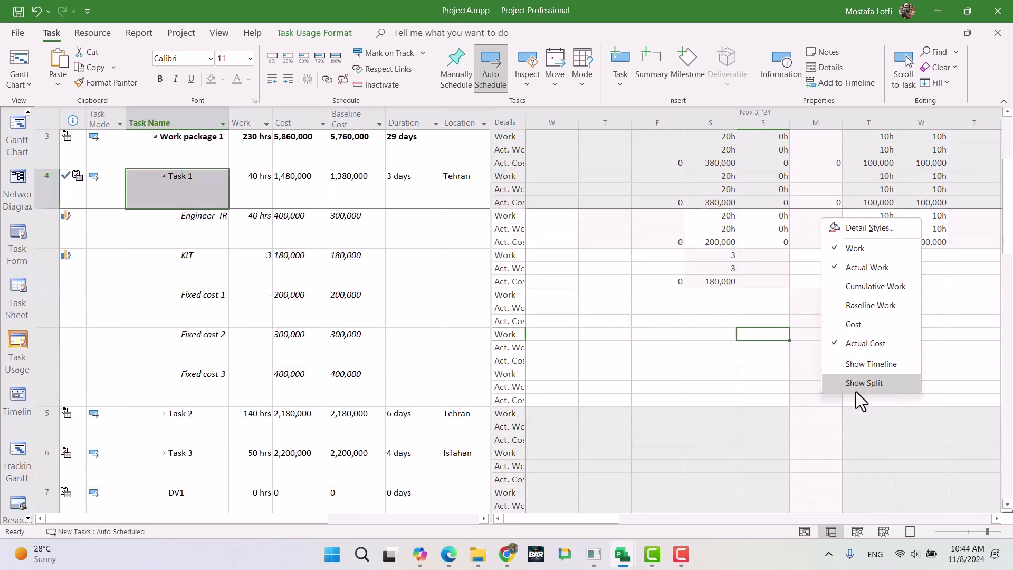
click(855, 365)
right_click(712, 273)
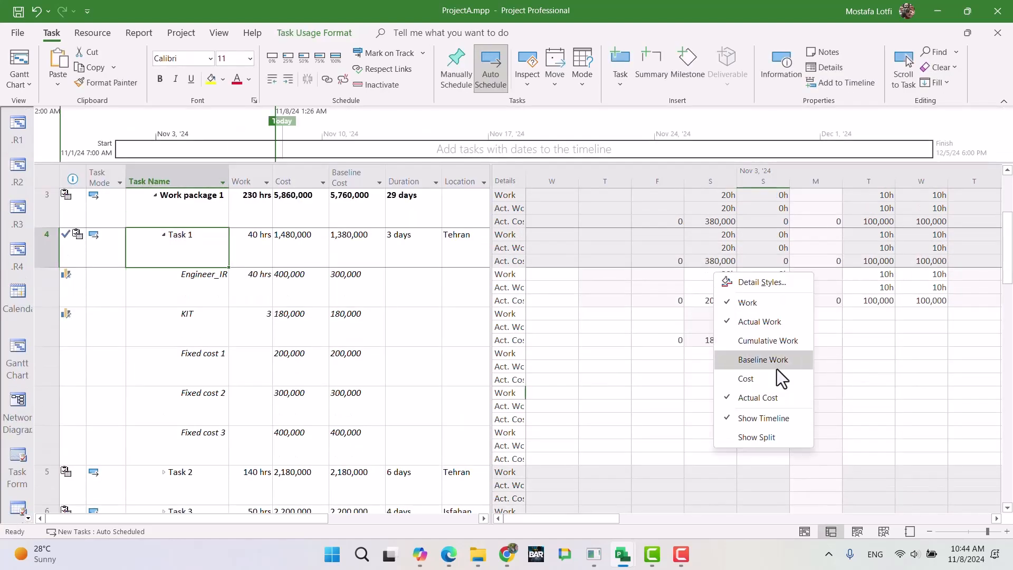
click(764, 418)
Add the Baseline Cost field to the details shown in the timephased usage grid.
right_click(816, 254)
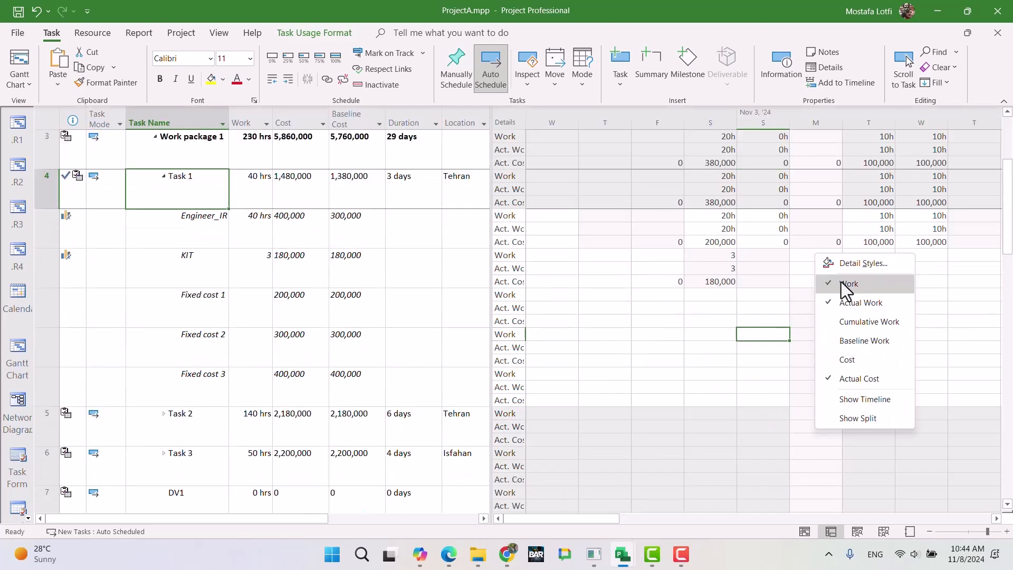
click(863, 263)
click(405, 233)
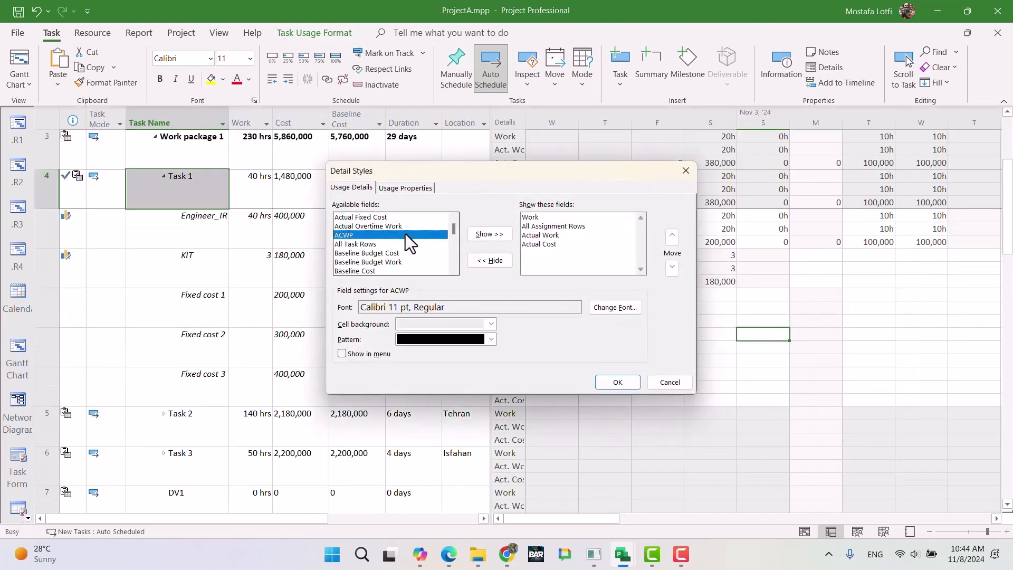
key(Down)
key(Down)
key(Down)
key(Down)
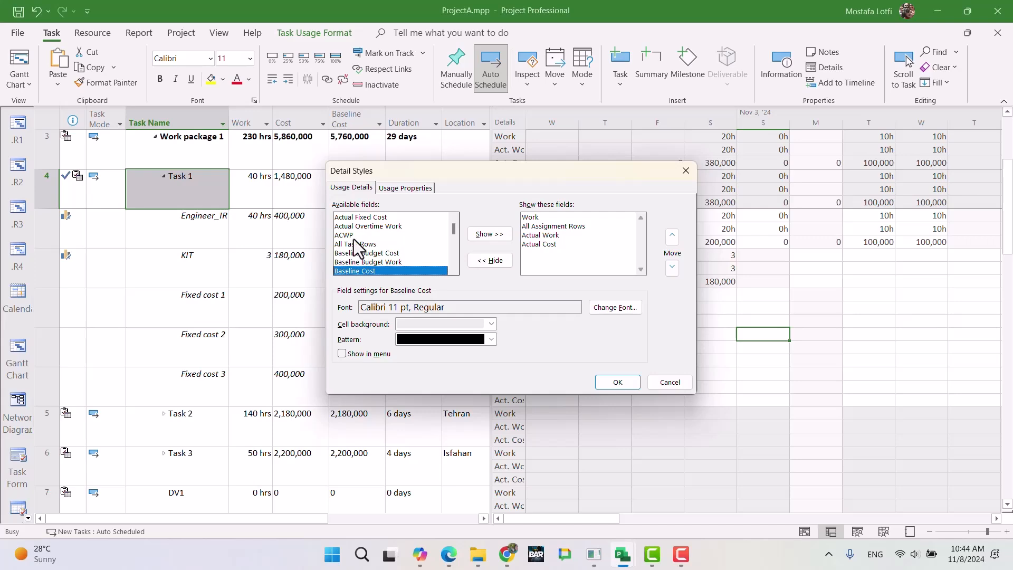
click(477, 235)
click(618, 382)
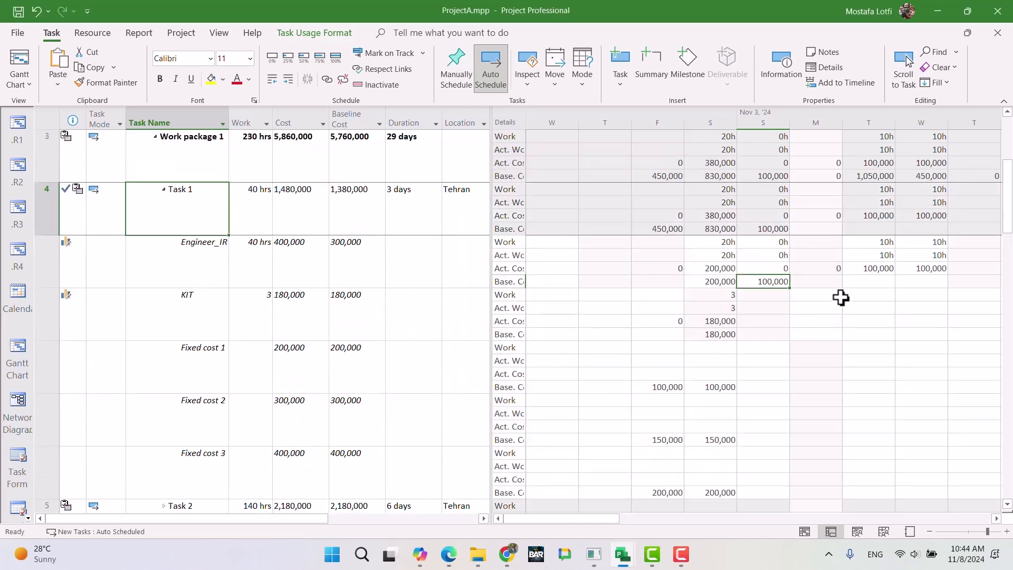
Compare Task 1's daily and total baseline cost with Engineer_IR's actual cost in the usage grid.
click(786, 320)
click(754, 283)
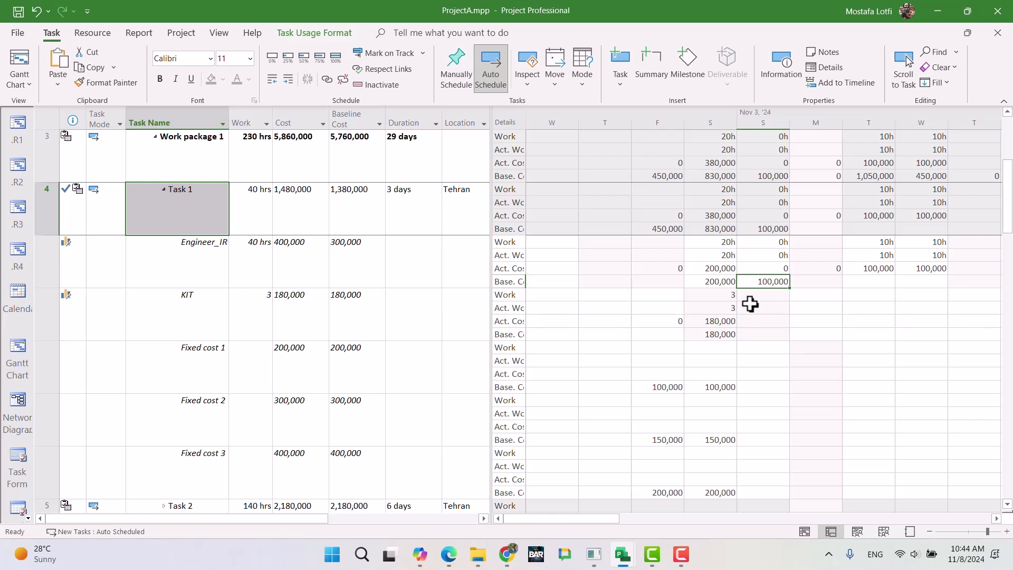
click(729, 230)
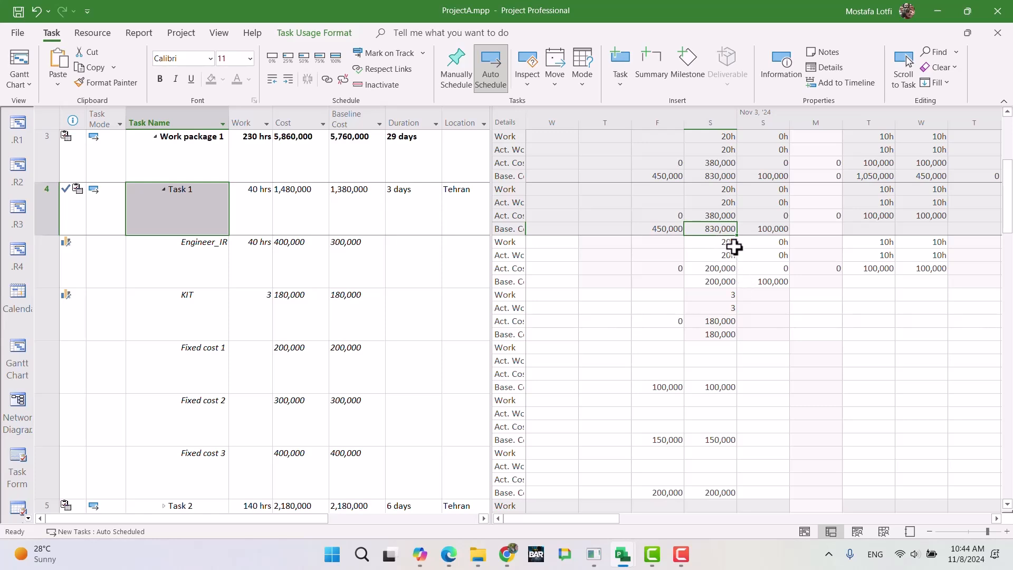
click(771, 230)
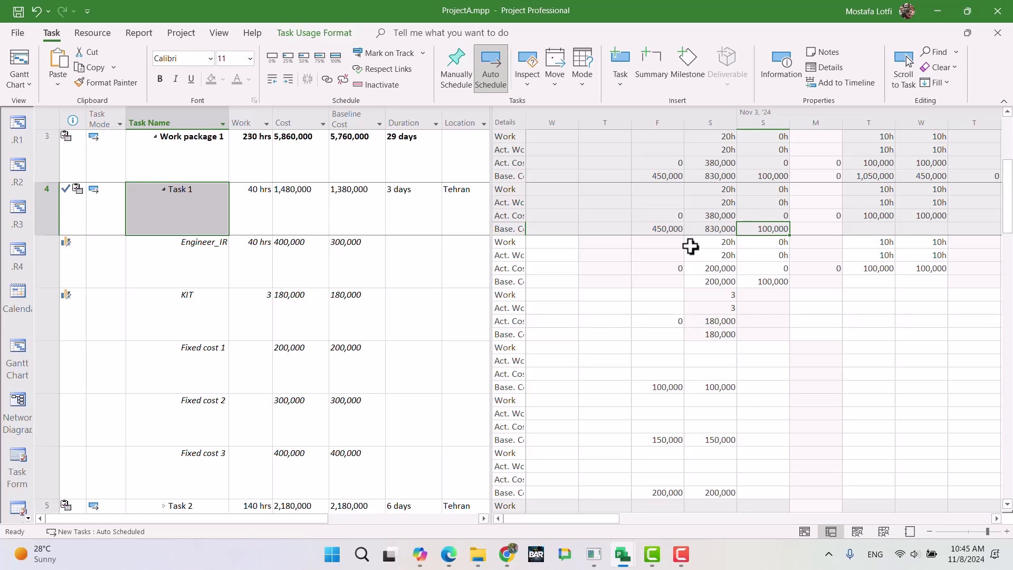
drag(713, 228, 766, 228)
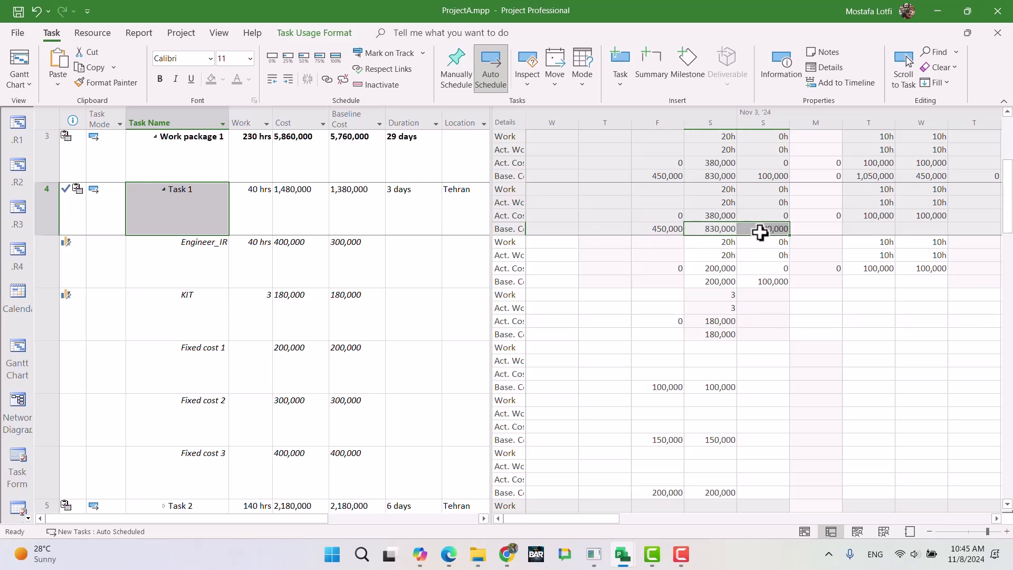
click(363, 213)
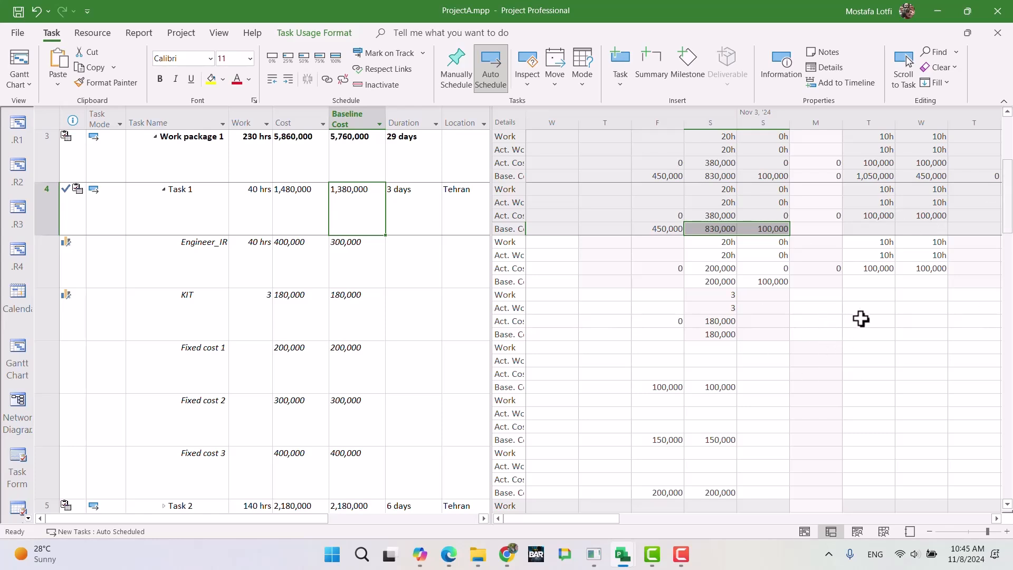
click(933, 267)
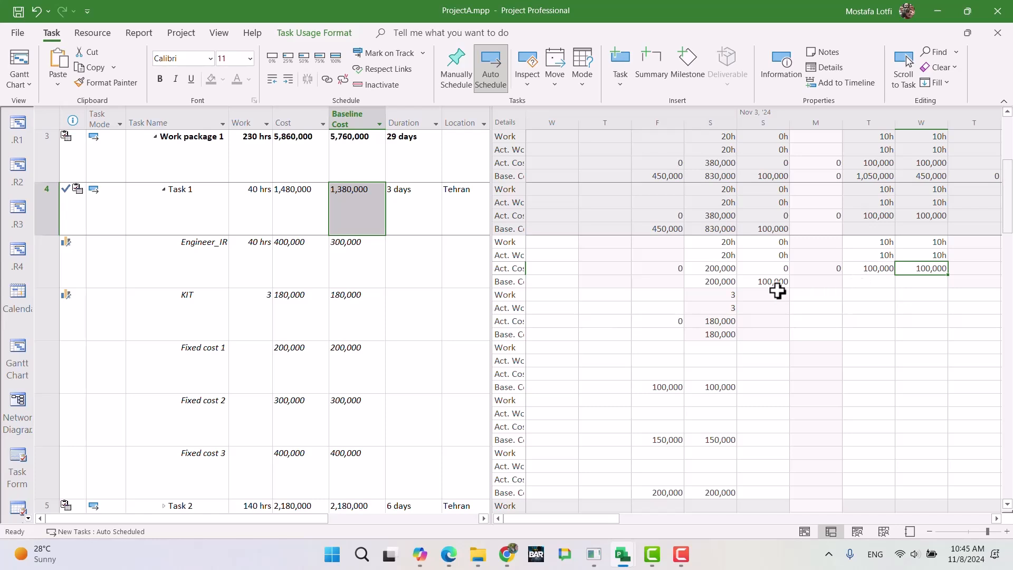
Hide the Actual Work rows in the usage grid and place Actual Cost below Baseline Cost.
right_click(750, 240)
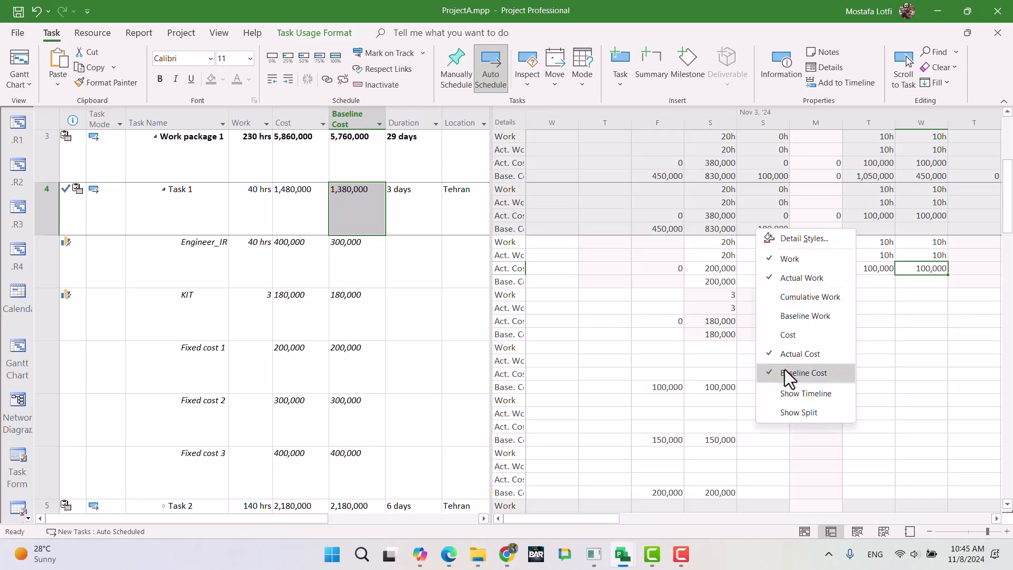
click(774, 277)
right_click(748, 238)
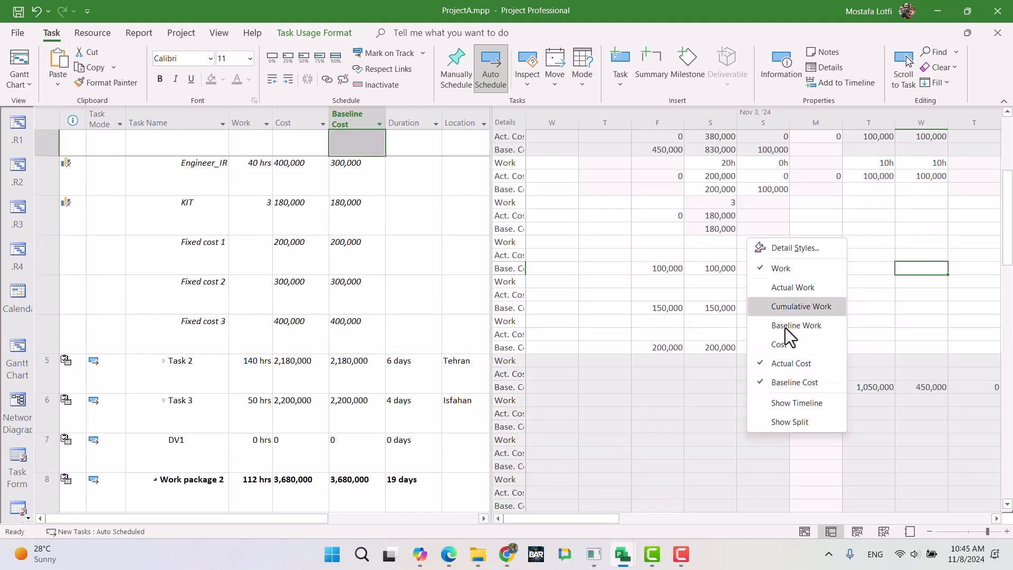
click(777, 366)
right_click(740, 245)
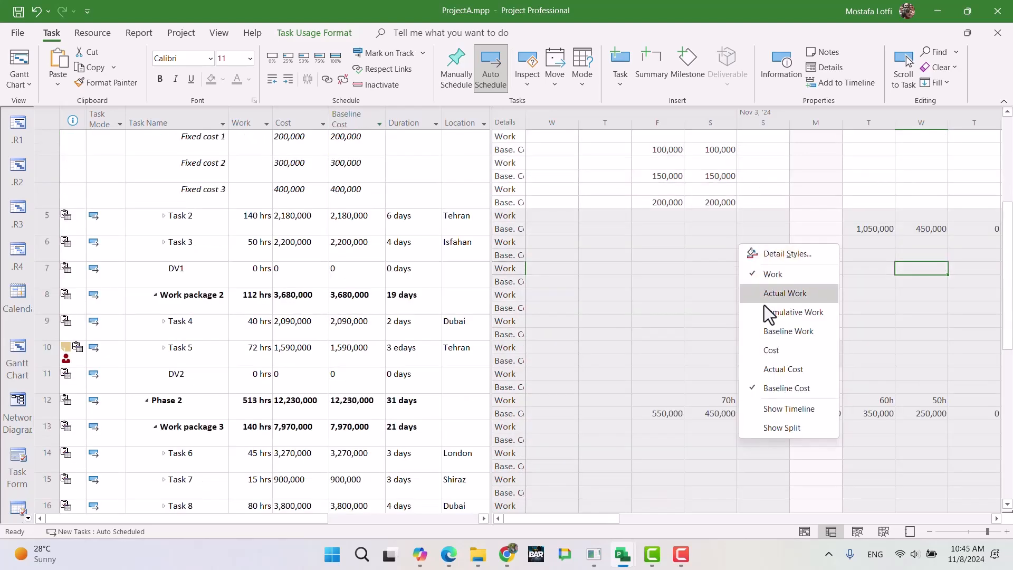
click(773, 368)
Replace the table's Baseline Cost column with an Actual Cost column and select Task 1's value in it.
scroll(581, 305, up, 3)
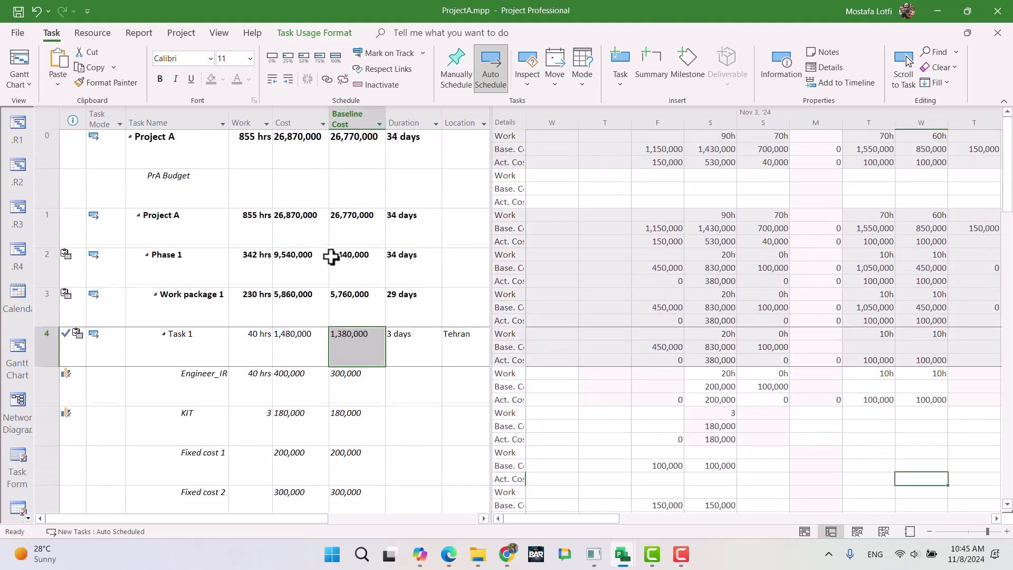
click(407, 123)
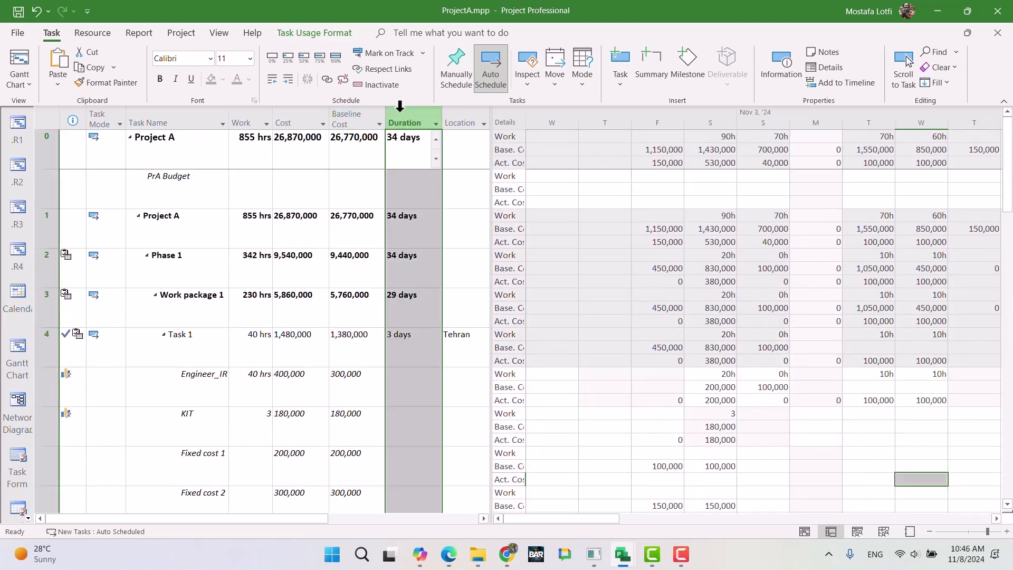
click(349, 111)
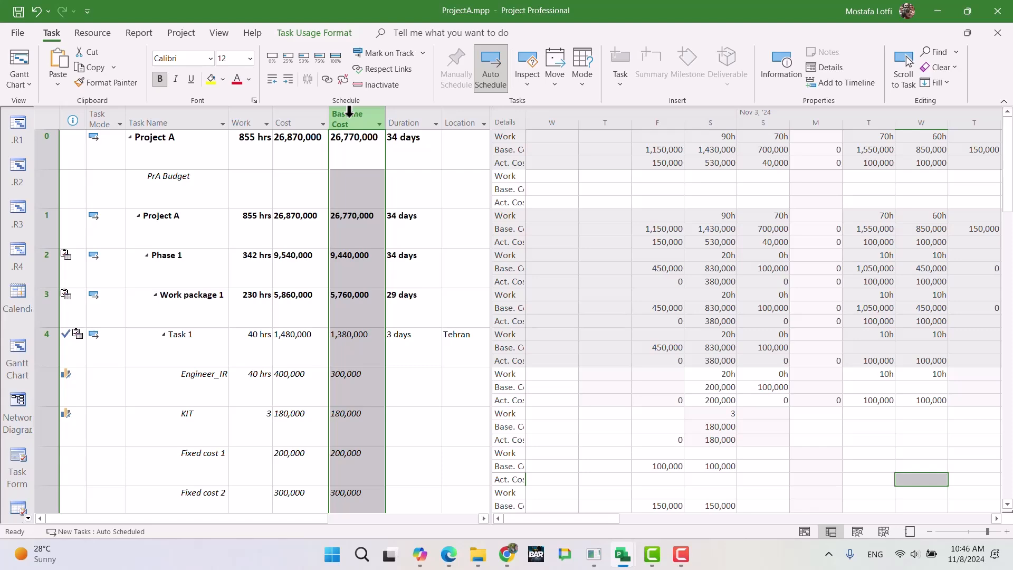
key(Delete)
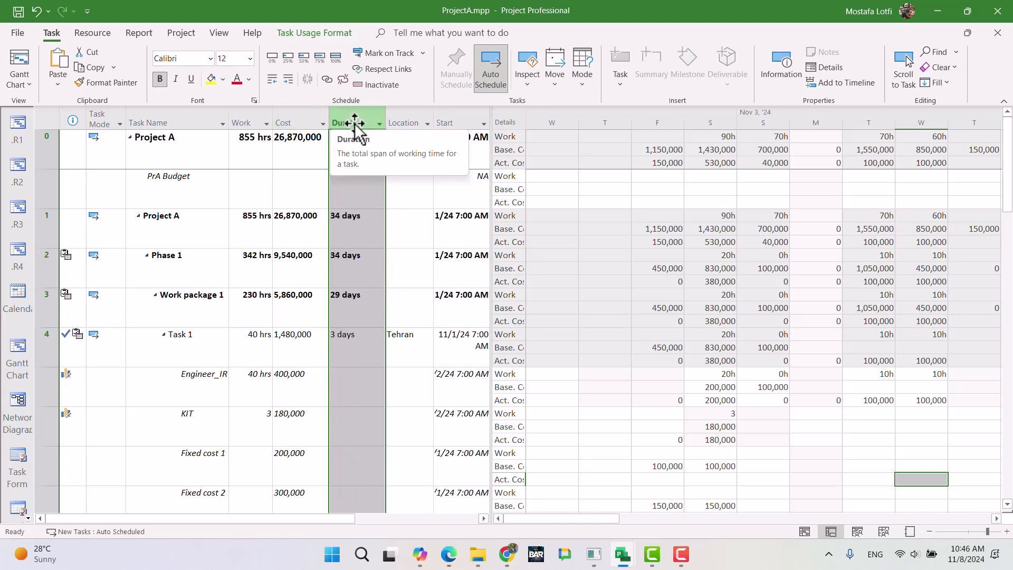
key(Insert)
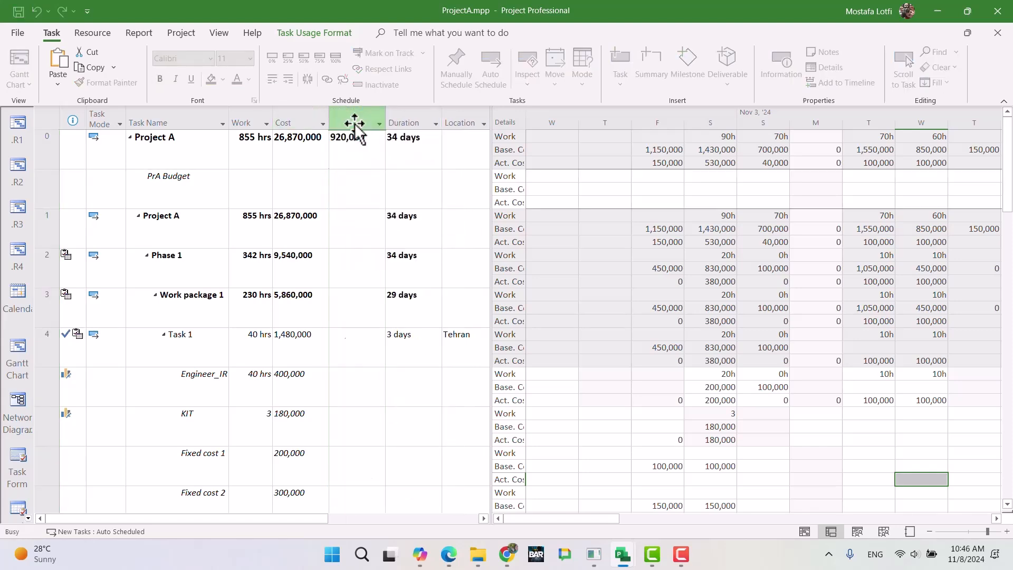
click(346, 351)
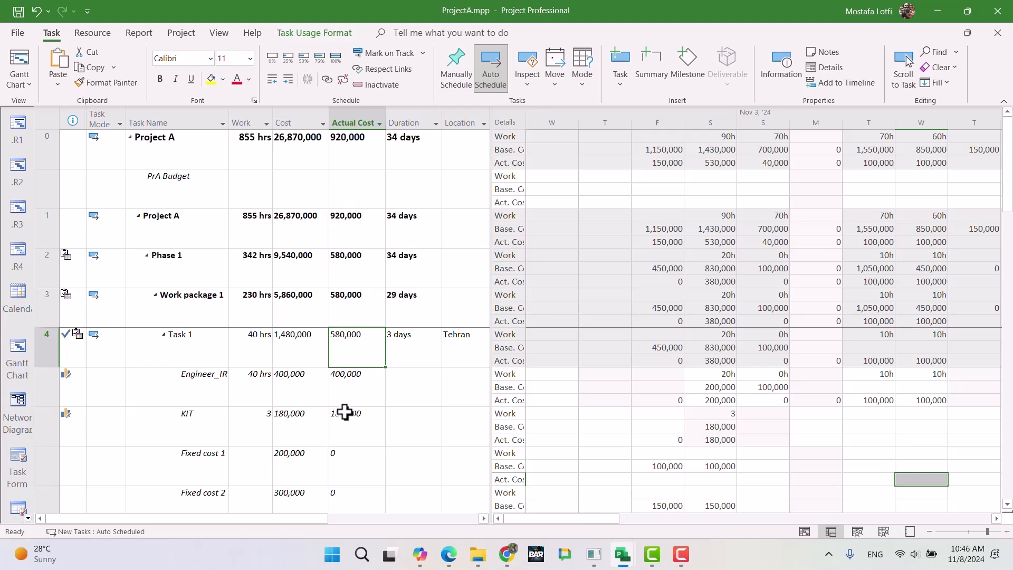
Compare the actual costs of Task 1's Fixed cost 1, 2 and 3 with their daily baseline costs in the usage grid.
scroll(350, 390, down, 1)
scroll(349, 389, down, 1)
scroll(353, 389, up, 2)
scroll(353, 389, down, 2)
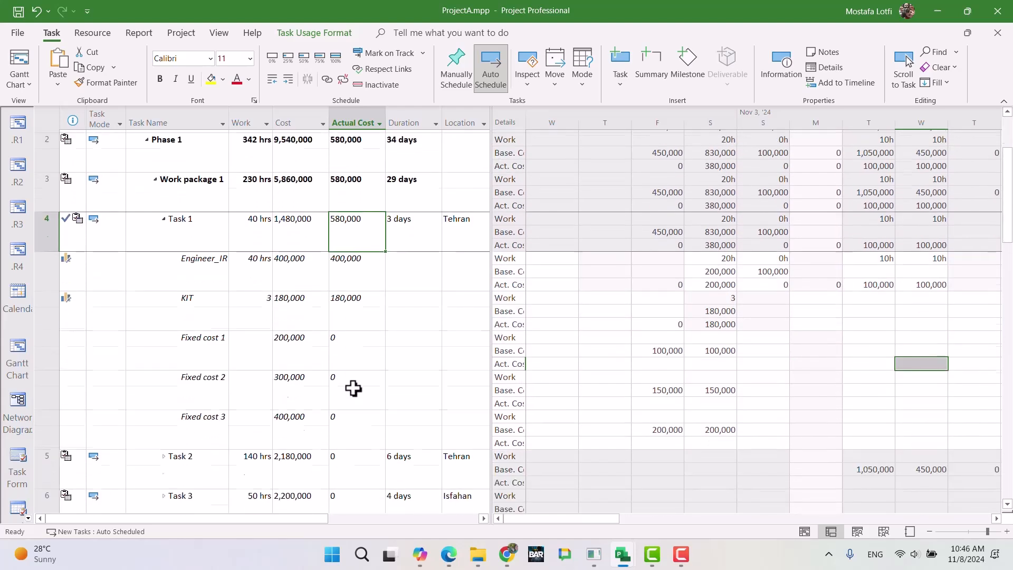
drag(355, 337, 351, 432)
drag(358, 353, 355, 454)
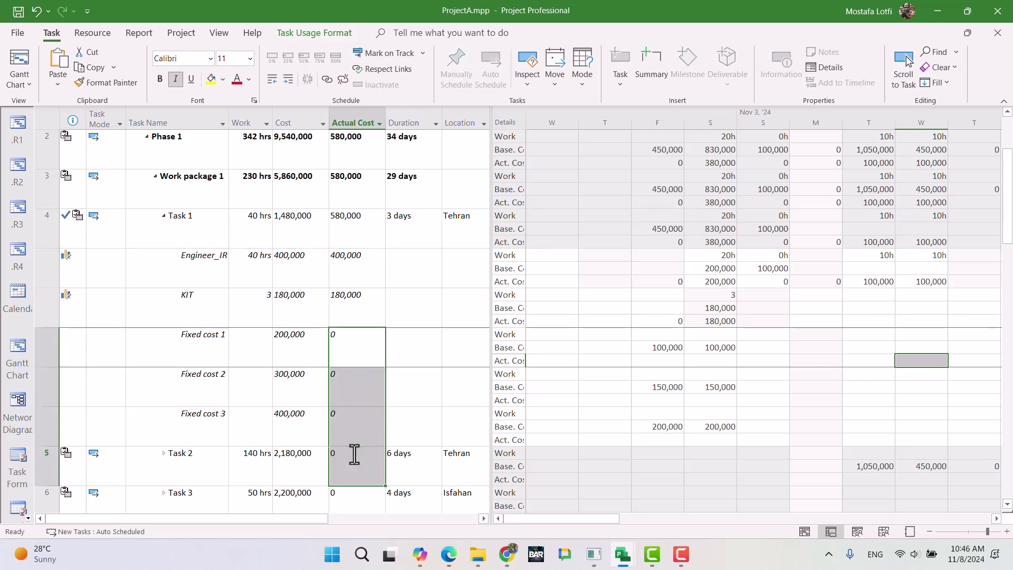
drag(357, 316, 349, 411)
click(354, 335)
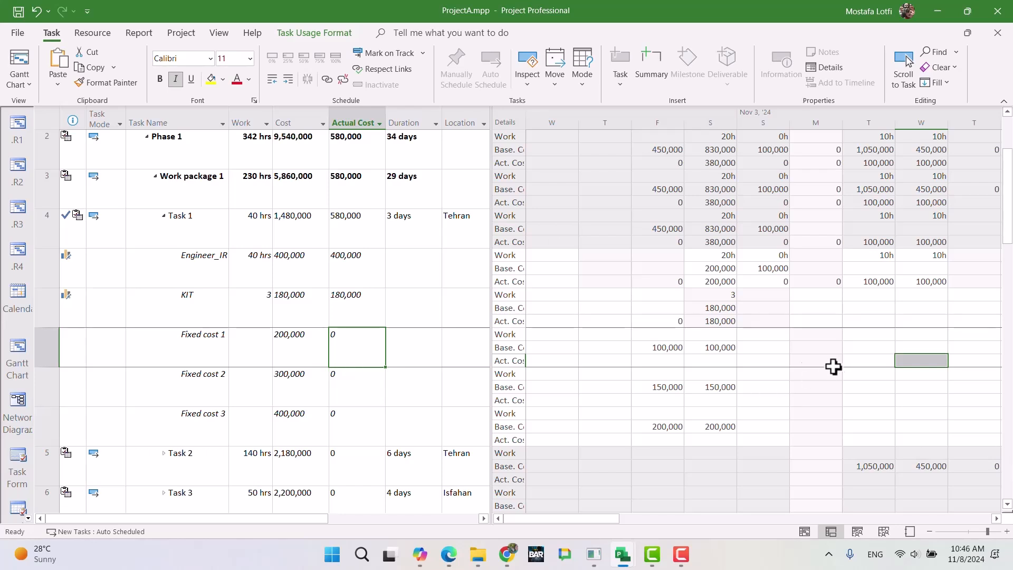
click(721, 348)
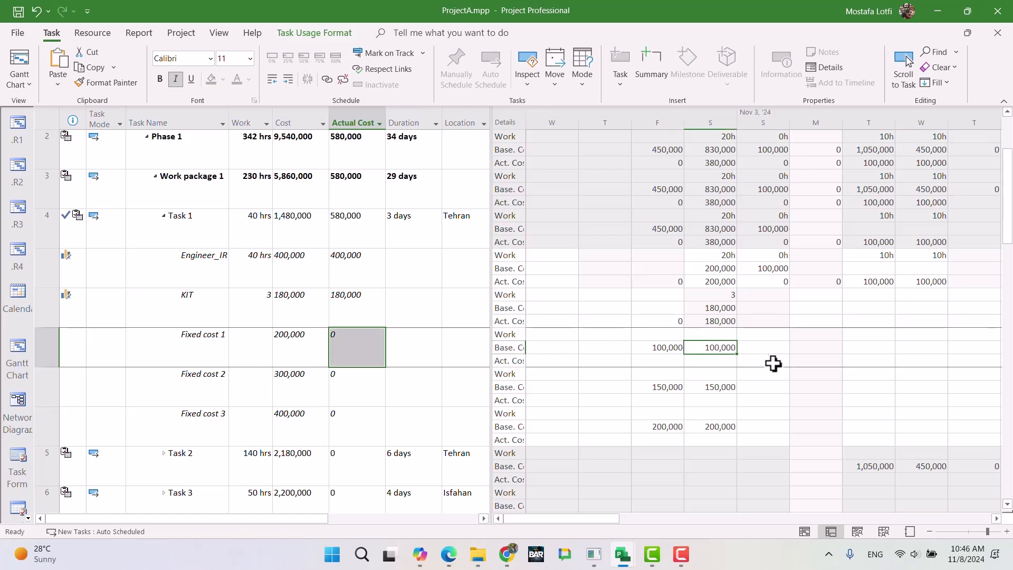
click(708, 359)
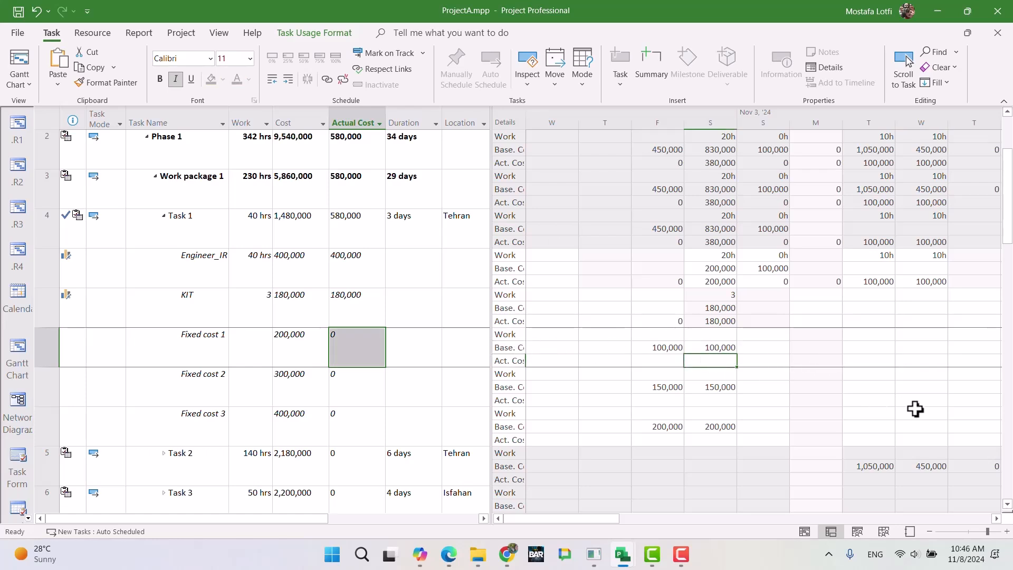
key(Left)
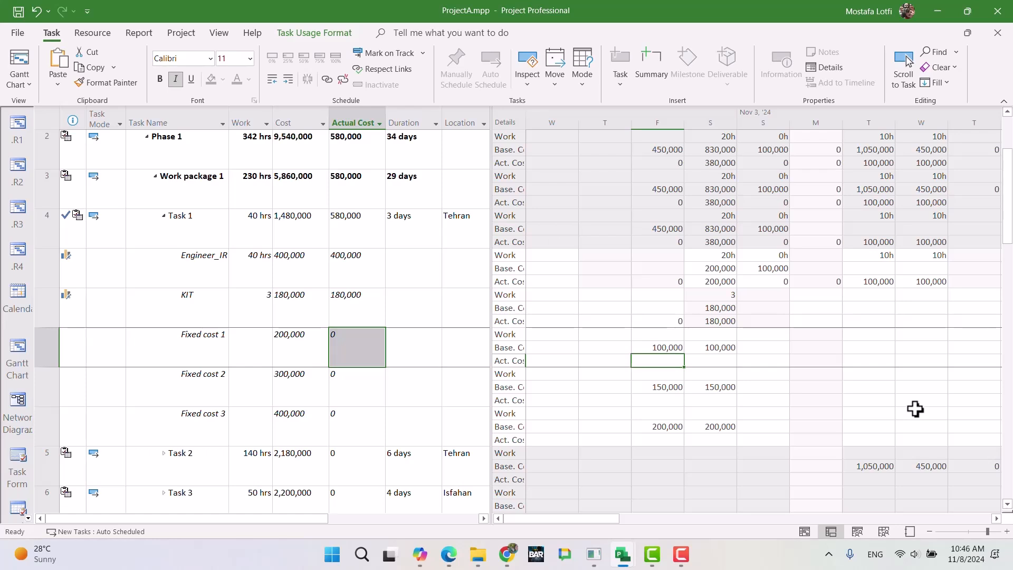
Enter 20,000 as the actual cost of Task 1's Fixed cost 1 in the table.
click(366, 348)
text(02)
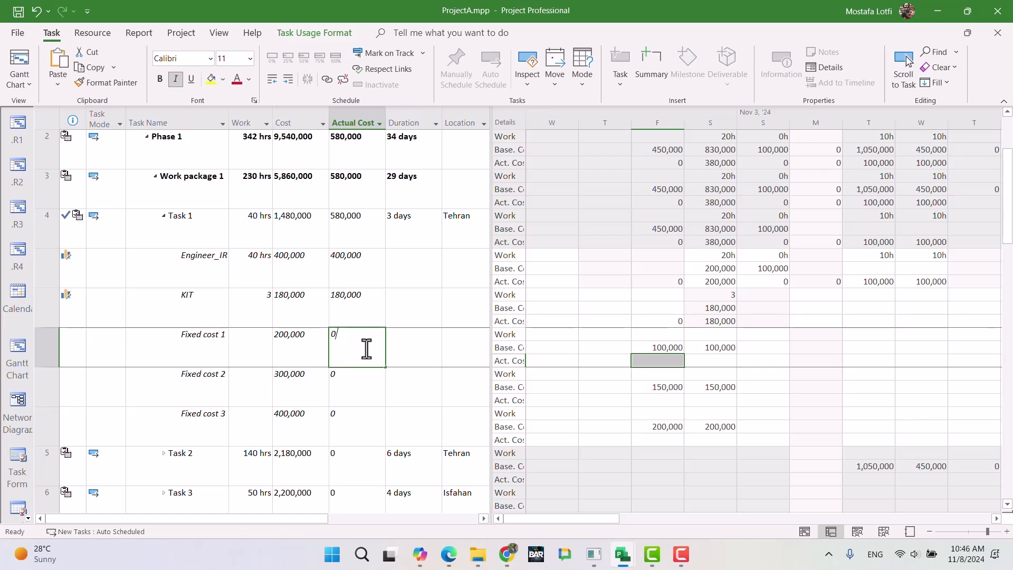
key(BackSpace)
key(BackSpace)
text(20,00)
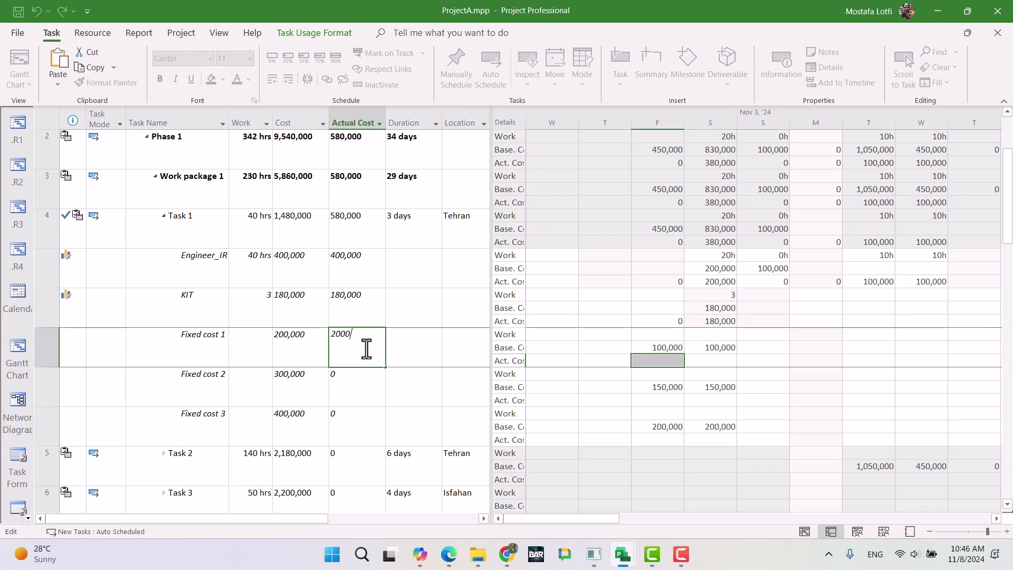
text(0)
key(Return)
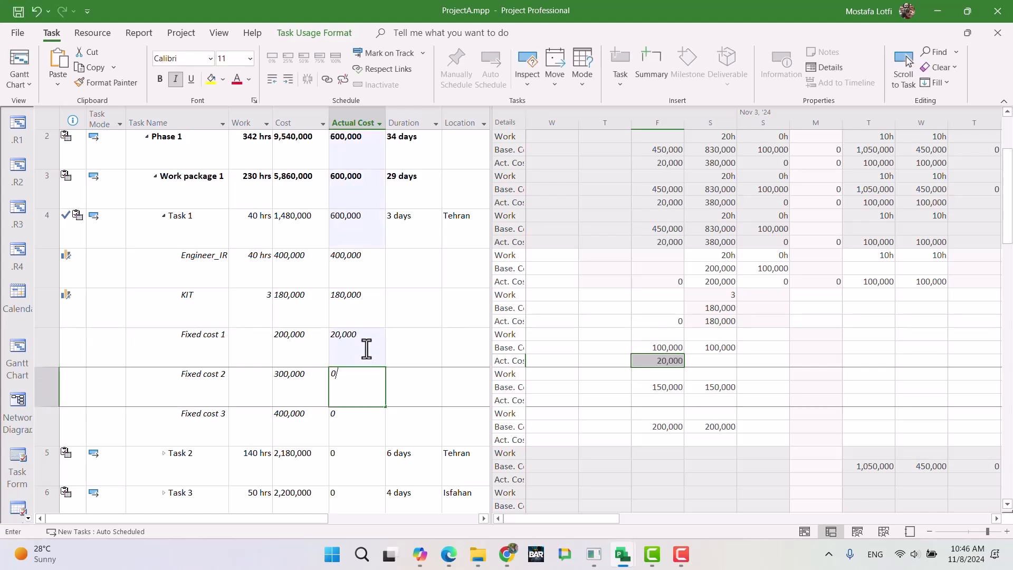
click(367, 348)
text(20000)
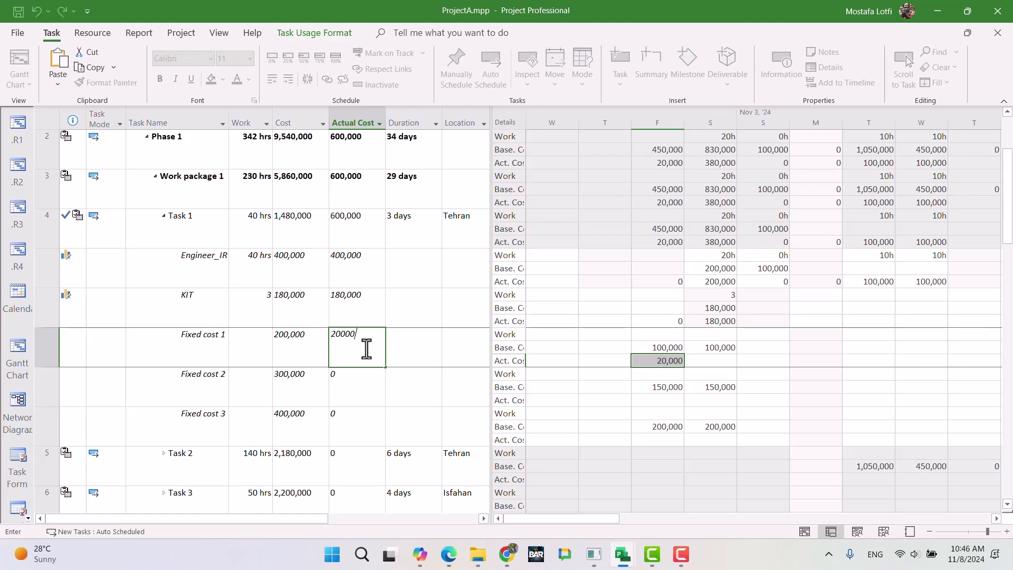
key(Return)
Set Task 1's actual costs to 200,000 for Fixed cost 1, 300,000 for Fixed cost 2 and 400,000 for Fixed cost 3.
click(366, 348)
text(200,000)
key(Return)
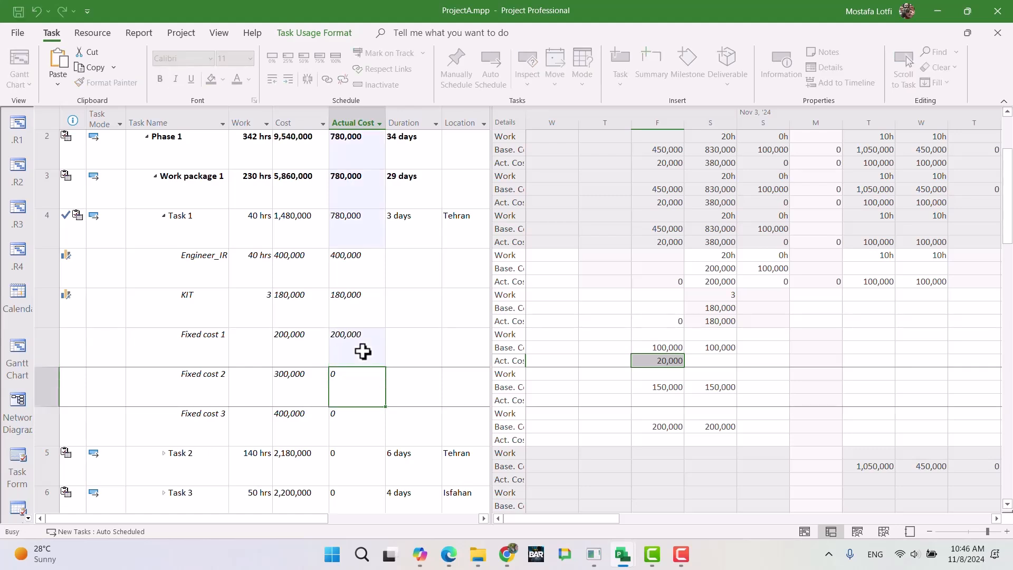
text(300000)
key(Return)
text(400,000)
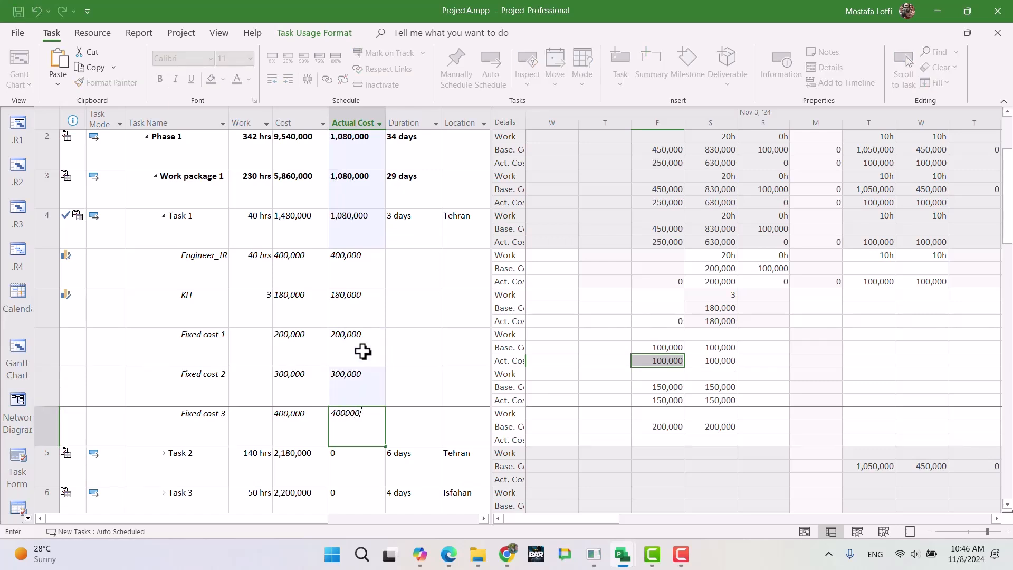
key(Return)
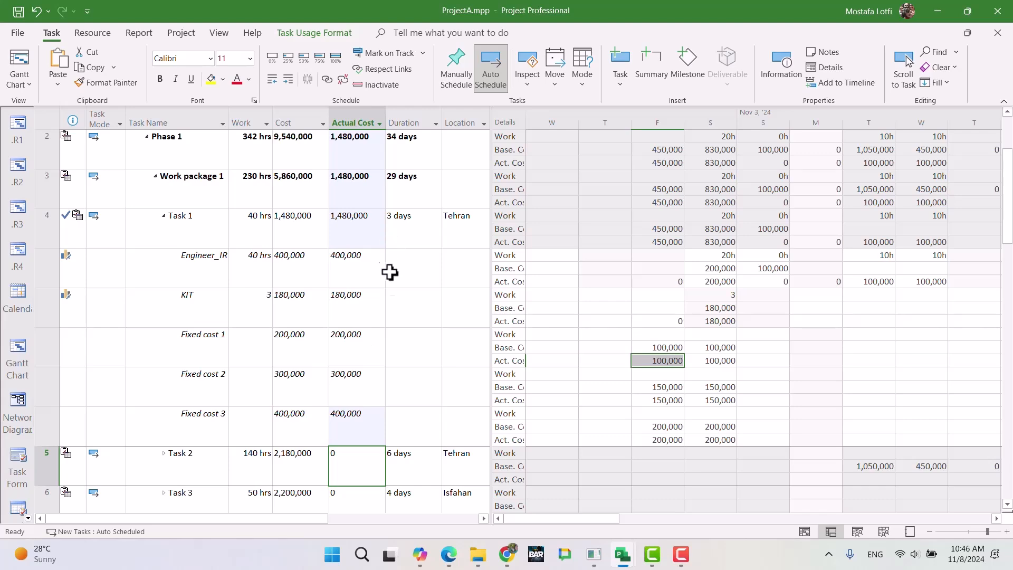
Check the actual cost of Fixed cost 1 and the rolled-up actual cost of Task 1.
click(346, 341)
scroll(355, 285, up, 2)
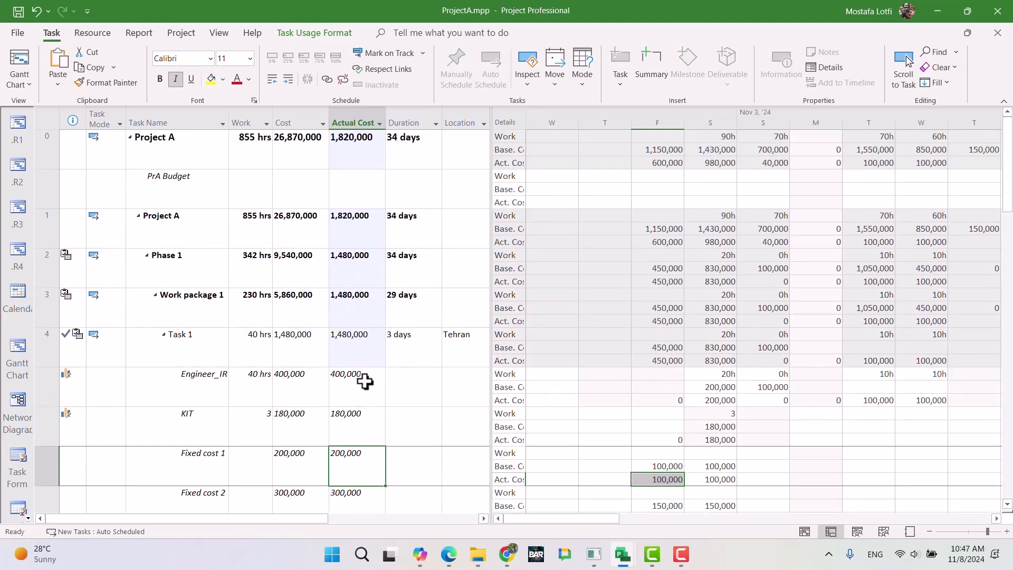
click(371, 339)
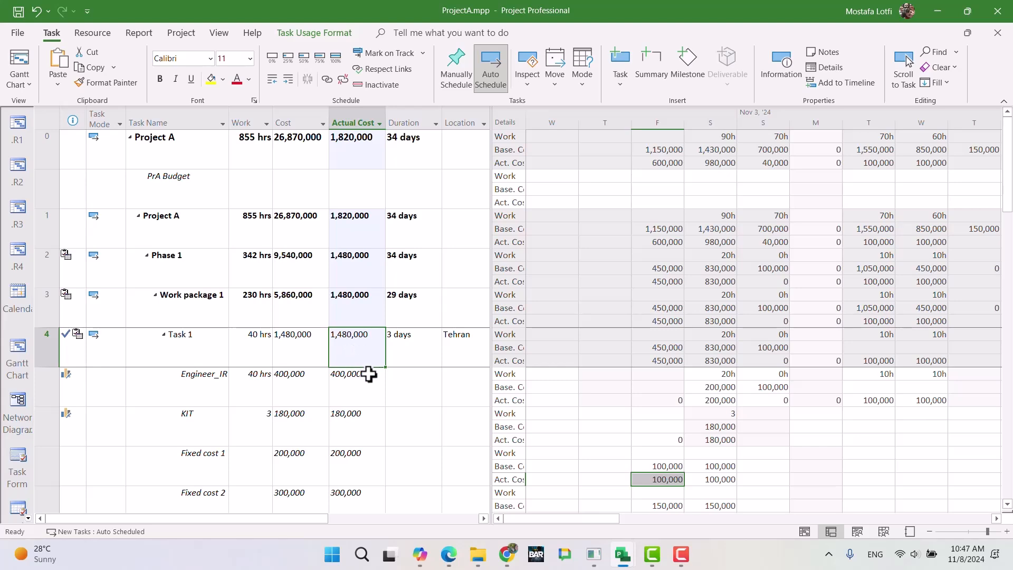
Search the Windows apps for "cal" to find the calculator.
key(super)
text(cal)
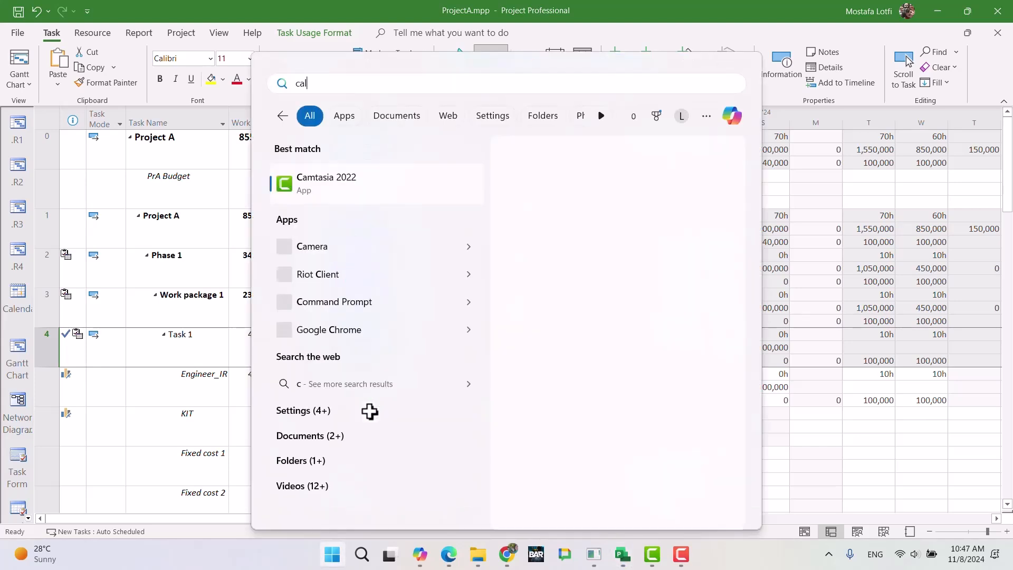
Open Calculator and place it beside the task table so the cost columns stay readable, leaving its entry cleared.
key(Return)
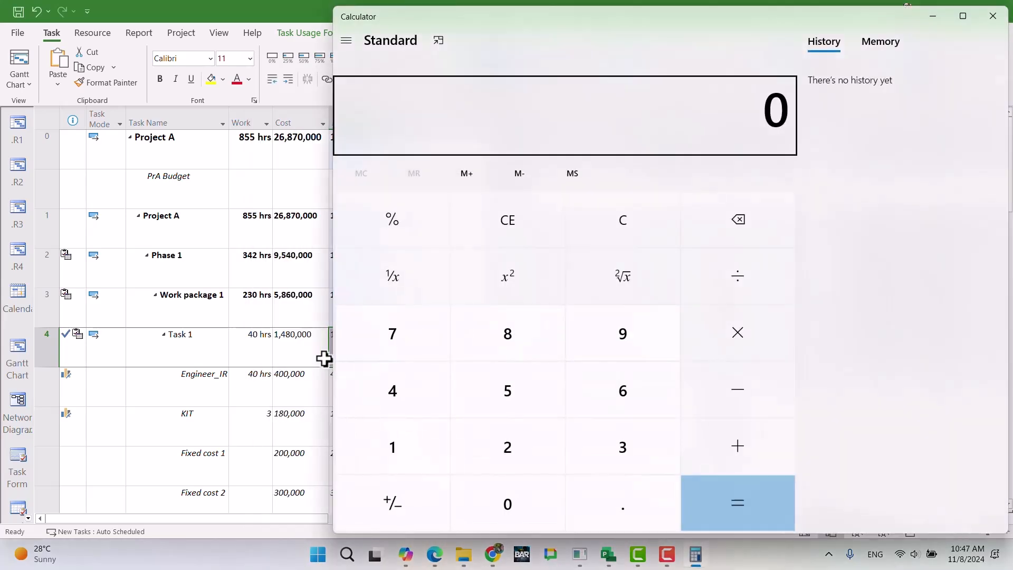
drag(597, 15, 728, 37)
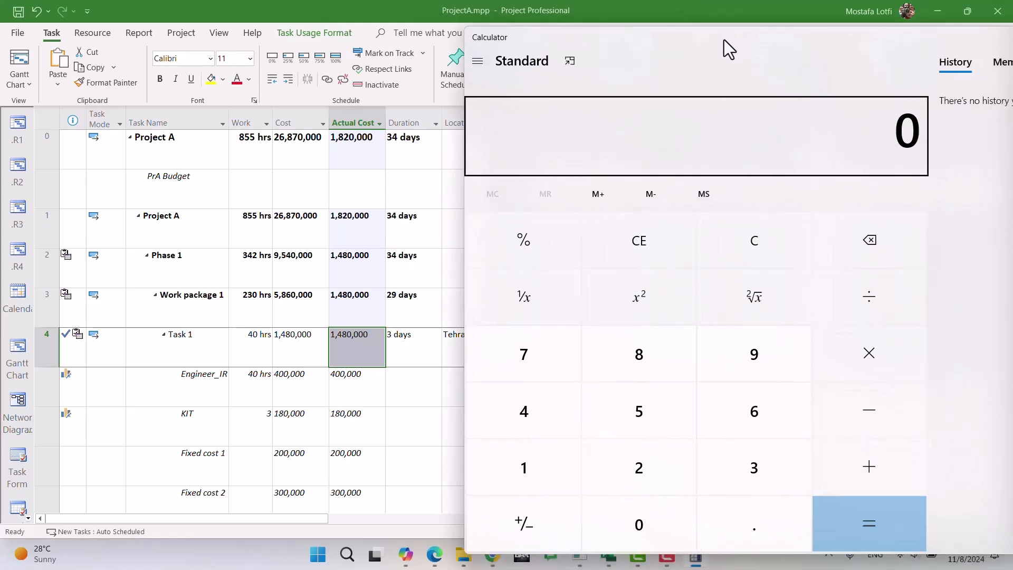
text(148)
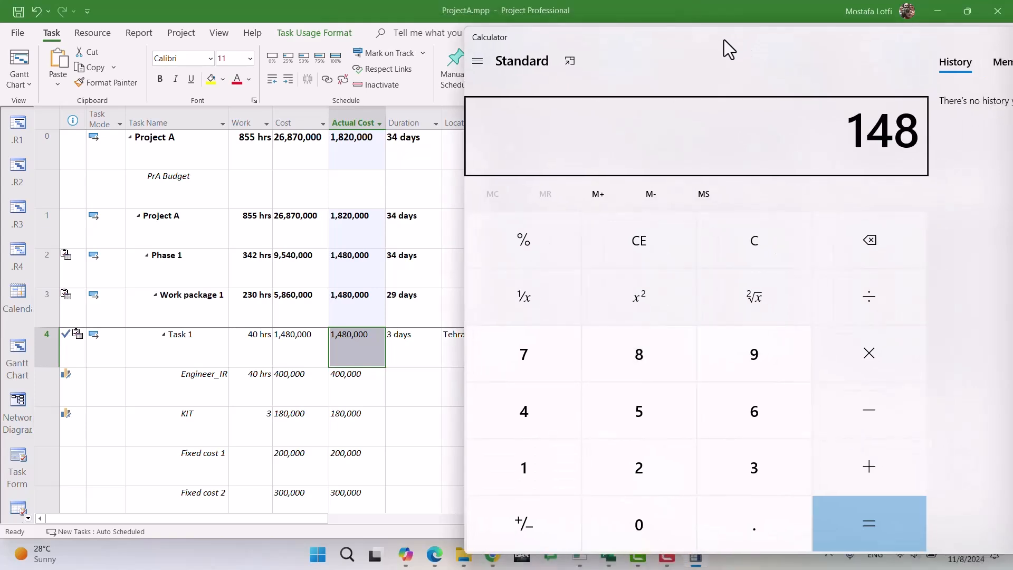
key(BackSpace)
key(BackSpace)
key(BackSpace)
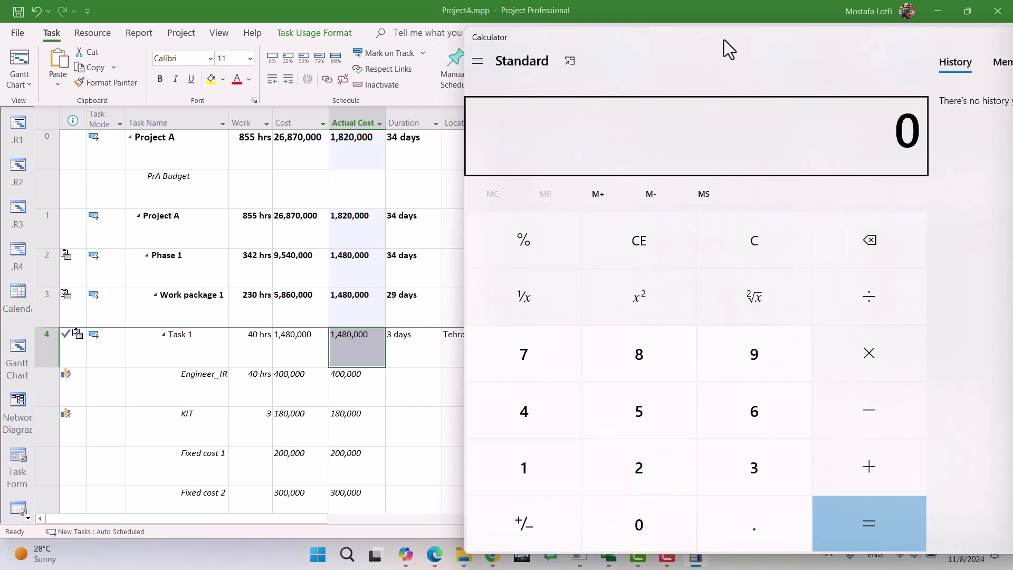
Insert a Baseline Cost column before the Duration column and select Task 1's baseline cost.
click(359, 119)
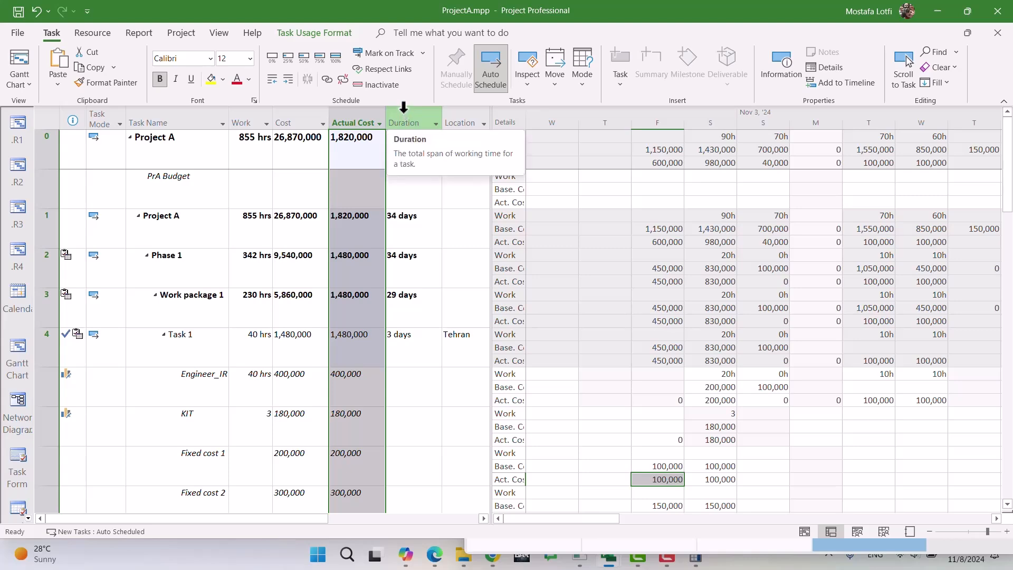
click(402, 102)
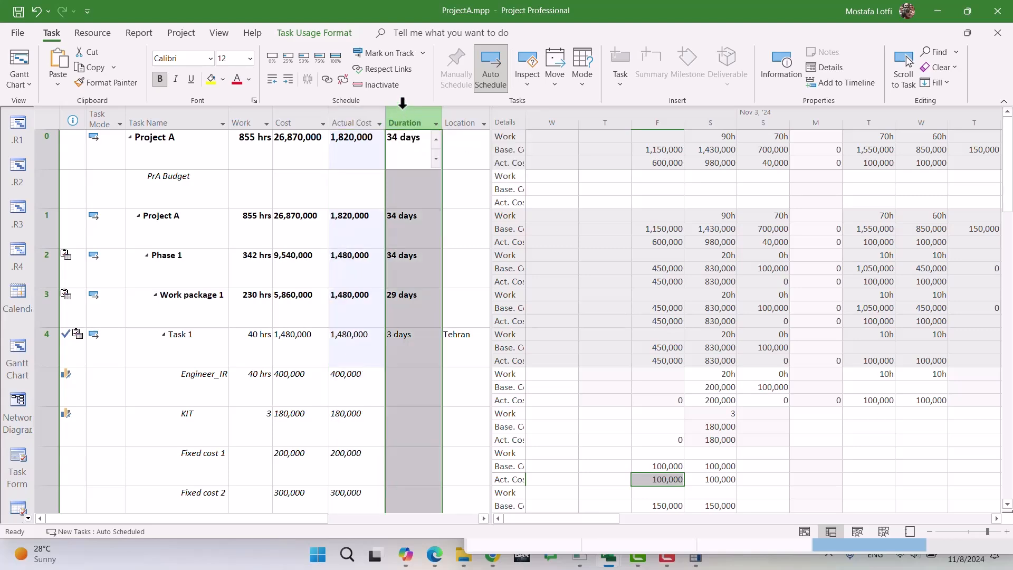
key(Insert)
text(baseline Budget Cost)
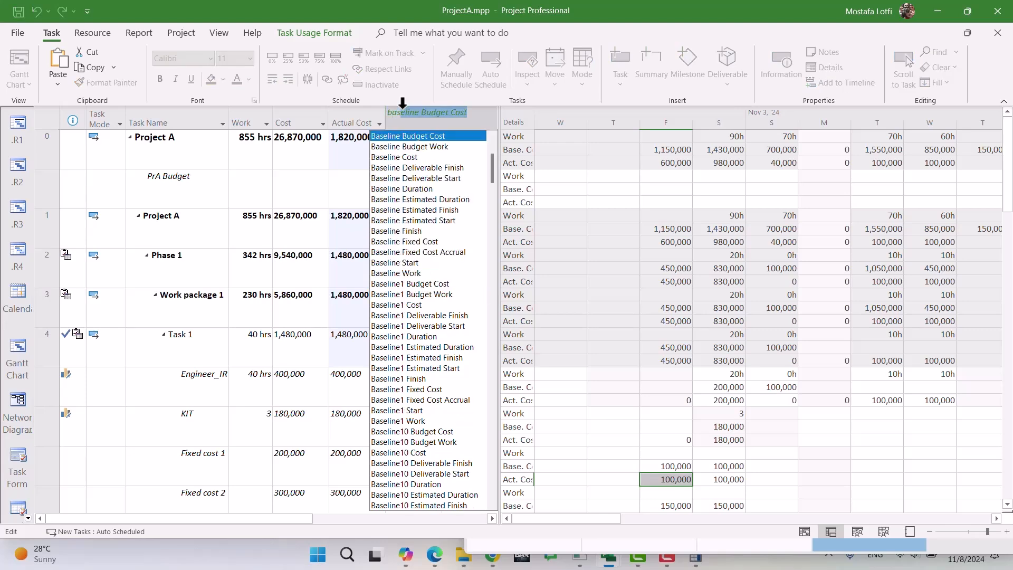
click(407, 159)
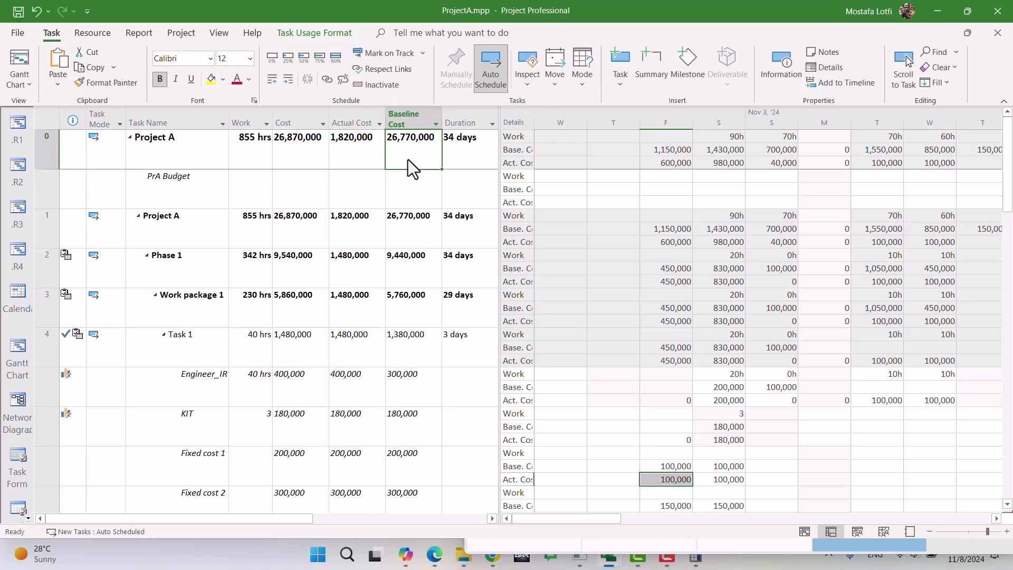
click(404, 266)
click(419, 351)
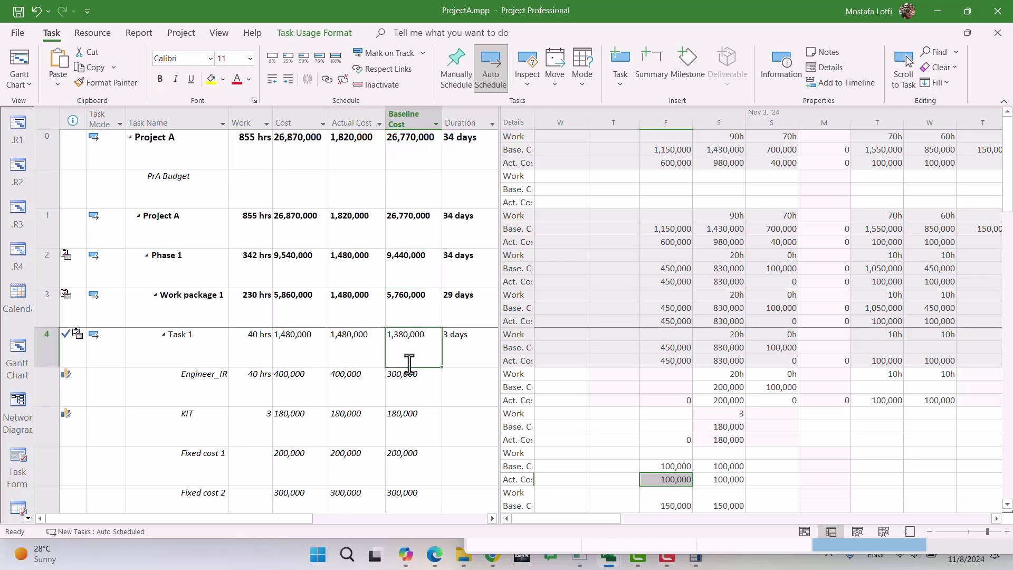
Switch to Calculator and multiply Task 1's baseline cost of 1,380,000 by 1.2.
click(697, 556)
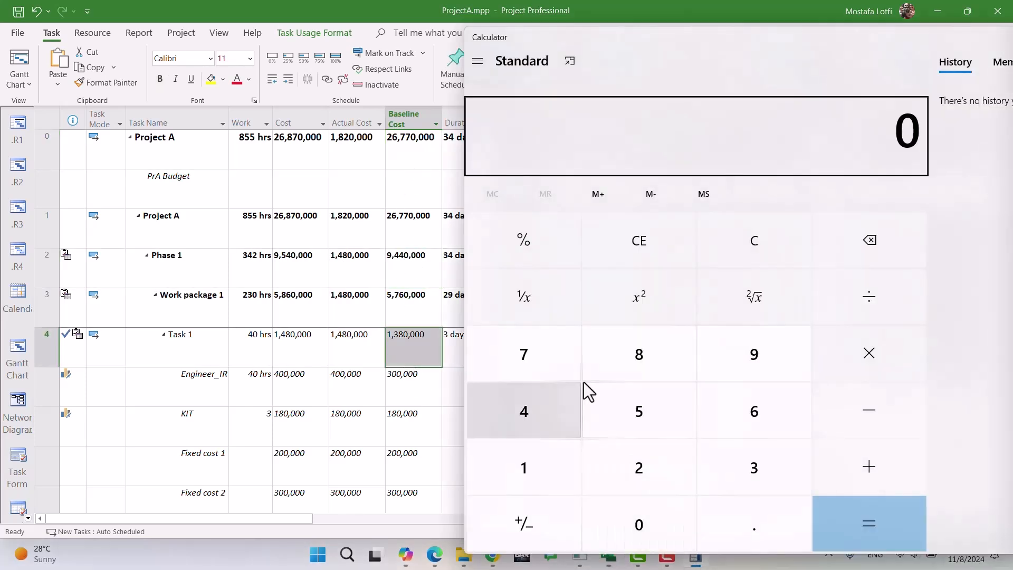
click(537, 471)
click(740, 470)
click(641, 356)
click(639, 525)
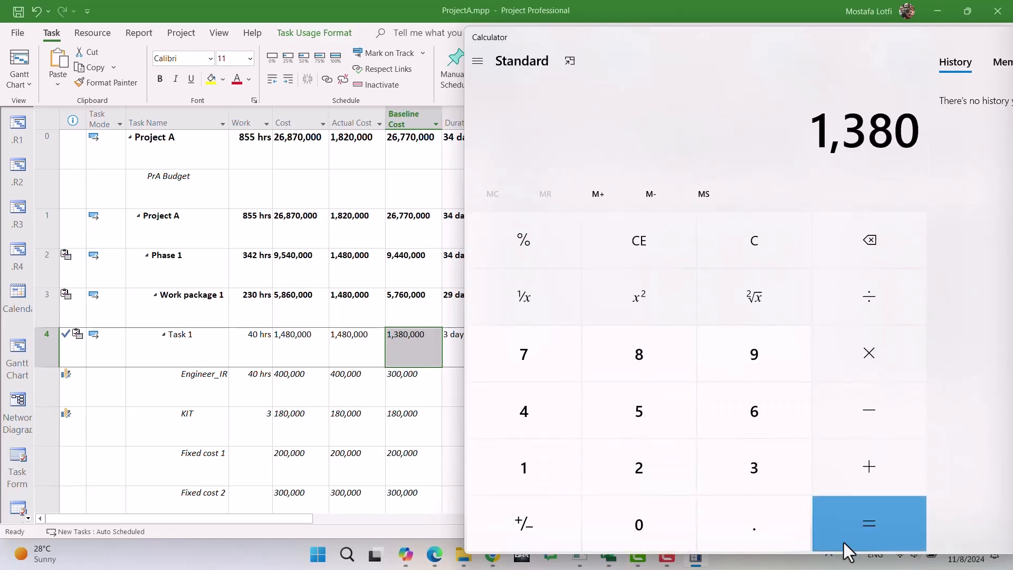
click(639, 525)
click(639, 525)
click(639, 525)
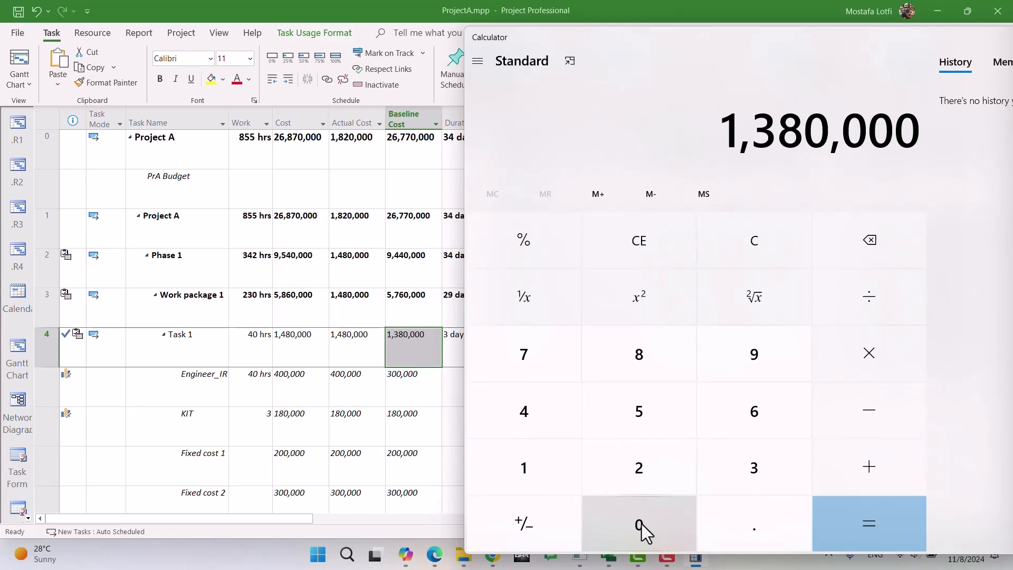
click(906, 366)
click(521, 482)
click(696, 504)
click(639, 467)
click(862, 520)
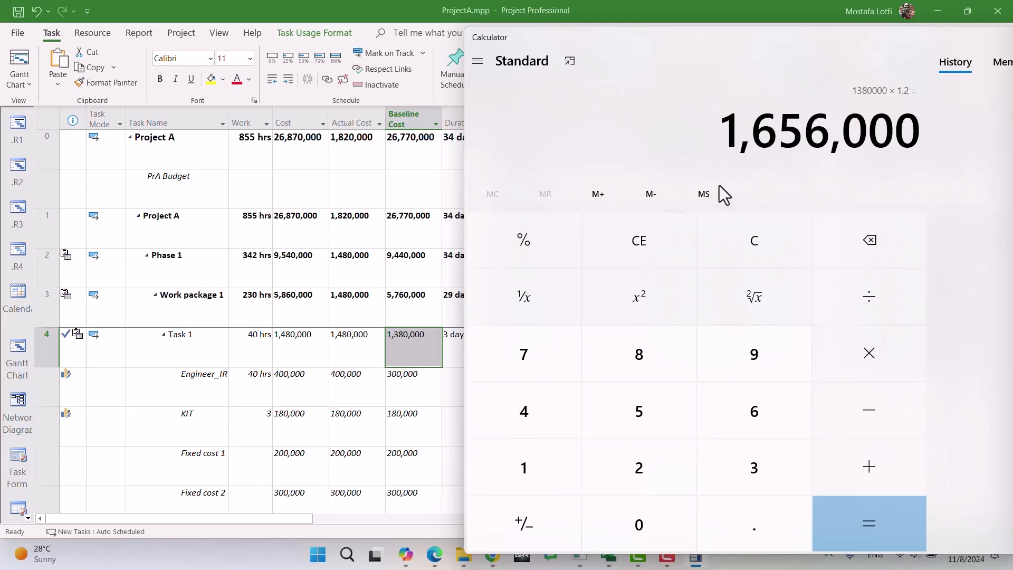
Return to the project file and set Task 1's Actual Cost to 1,560,000.
click(399, 413)
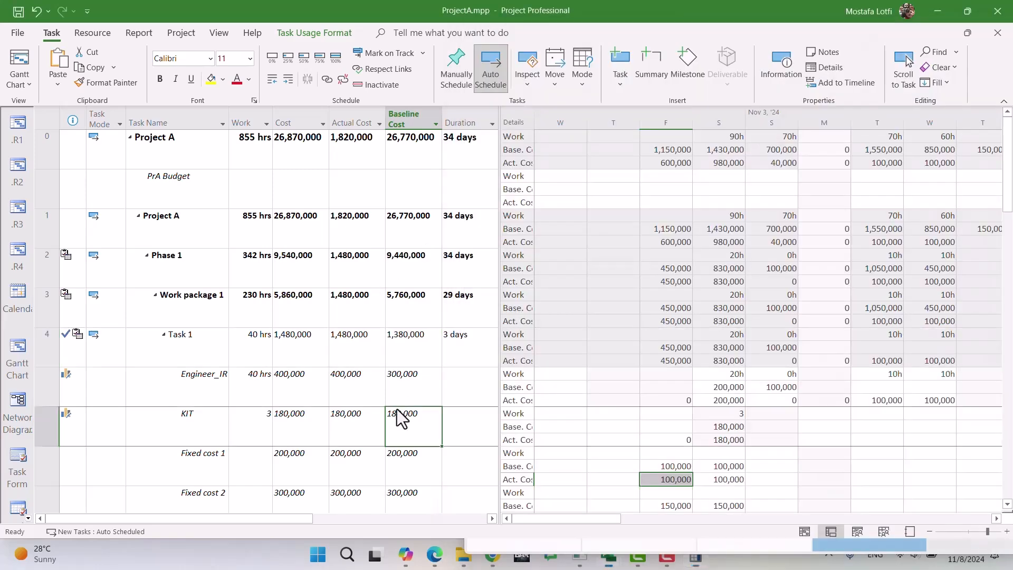
click(391, 342)
key(Left)
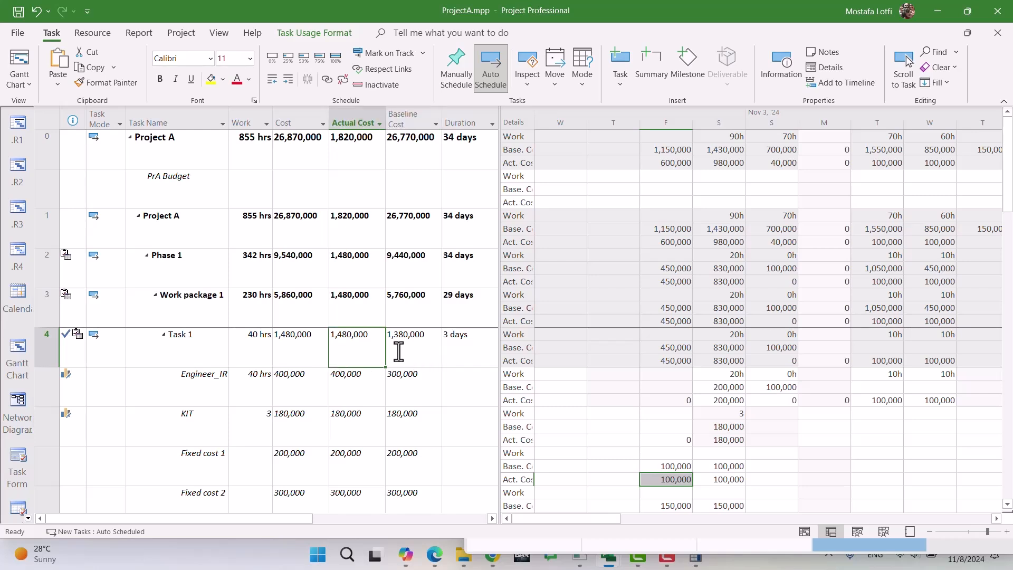
text(1,56)
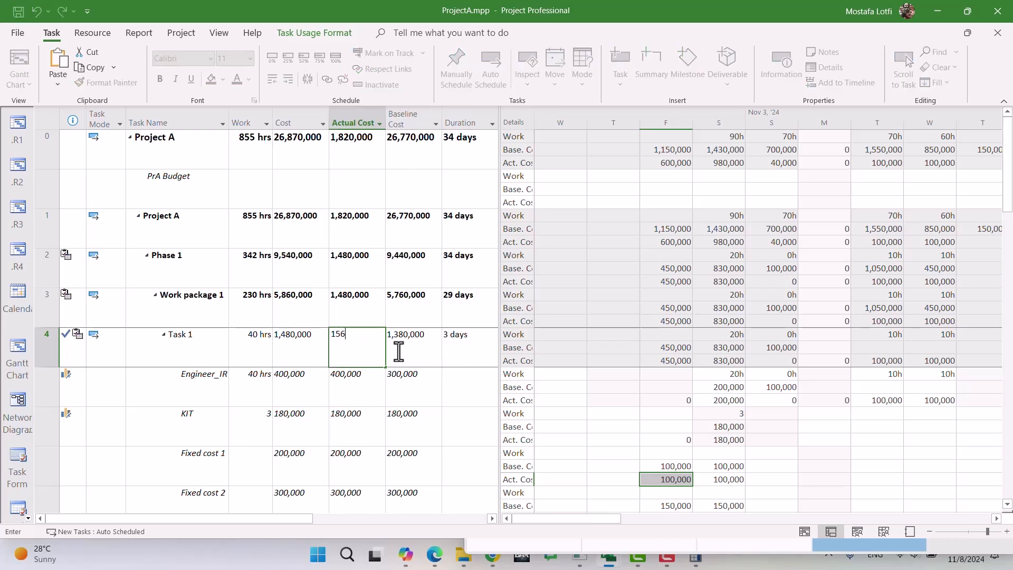
text(0,000)
key(Return)
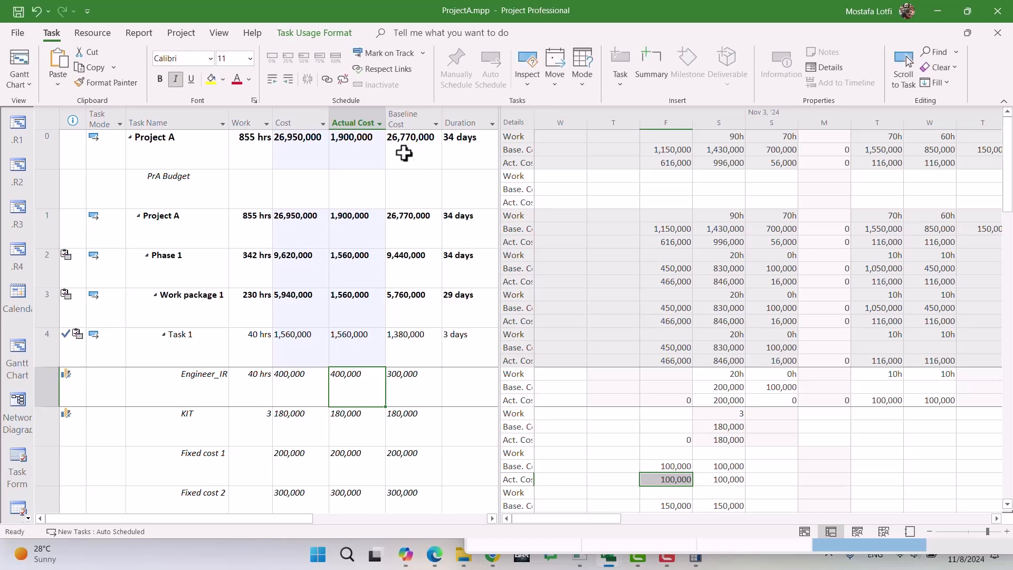
Remove the Baseline Cost column from the table and collapse Task 1's assignment rows.
click(412, 123)
key(Delete)
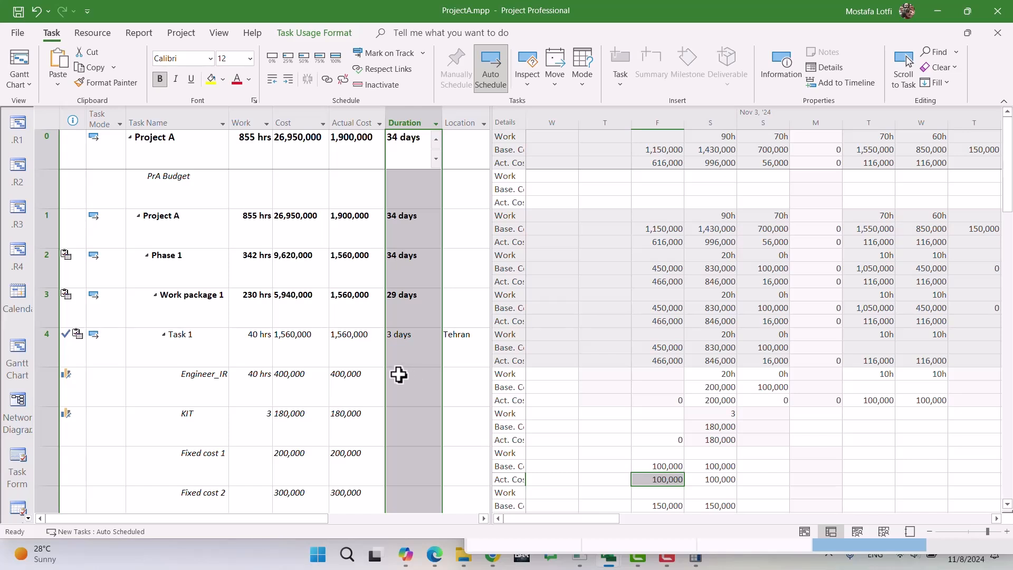
click(369, 353)
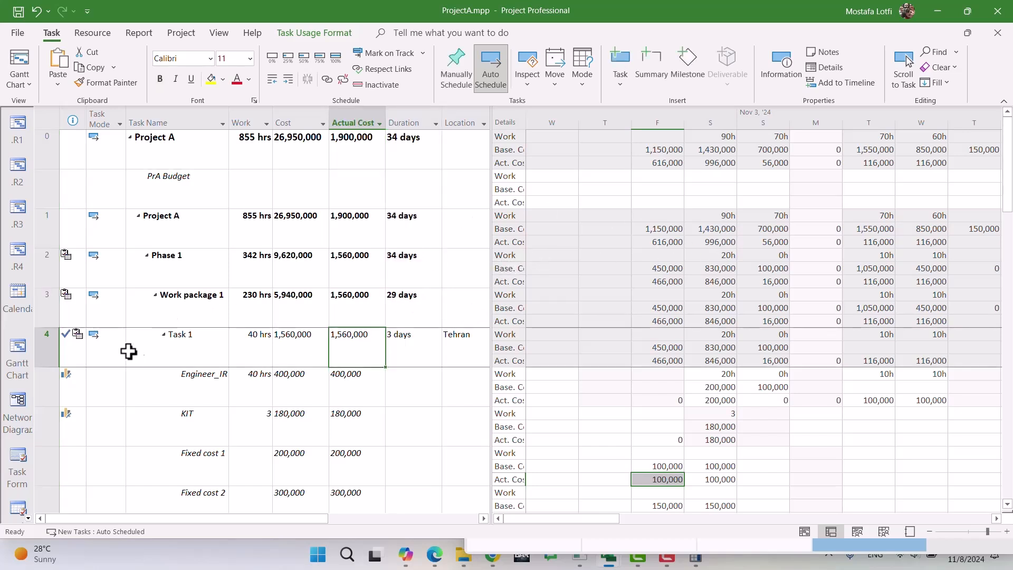
click(163, 335)
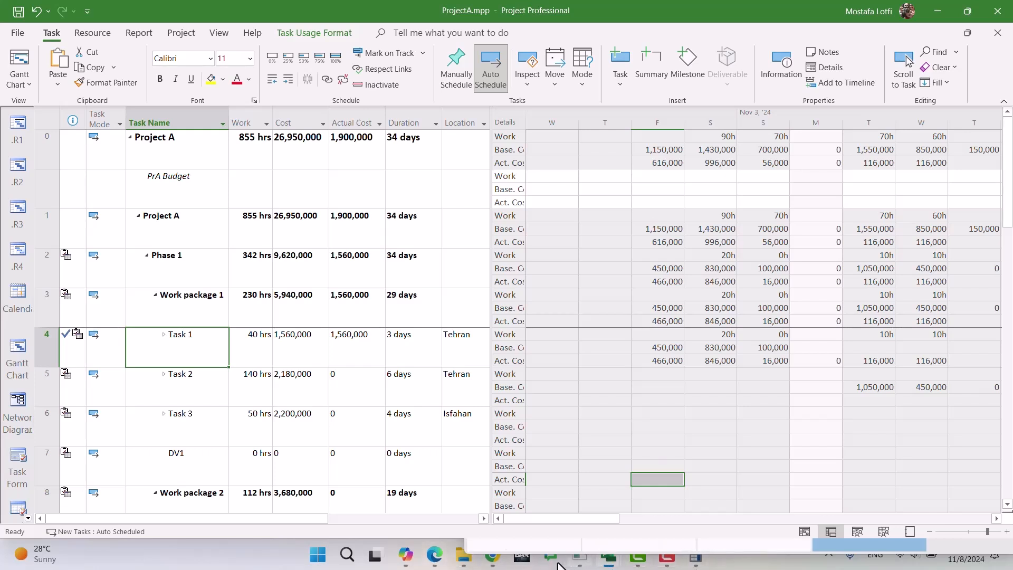
Switch to the Google Docs document in Chrome, examine Project A's entries in the Week 1 report, and return to Microsoft Project.
click(492, 557)
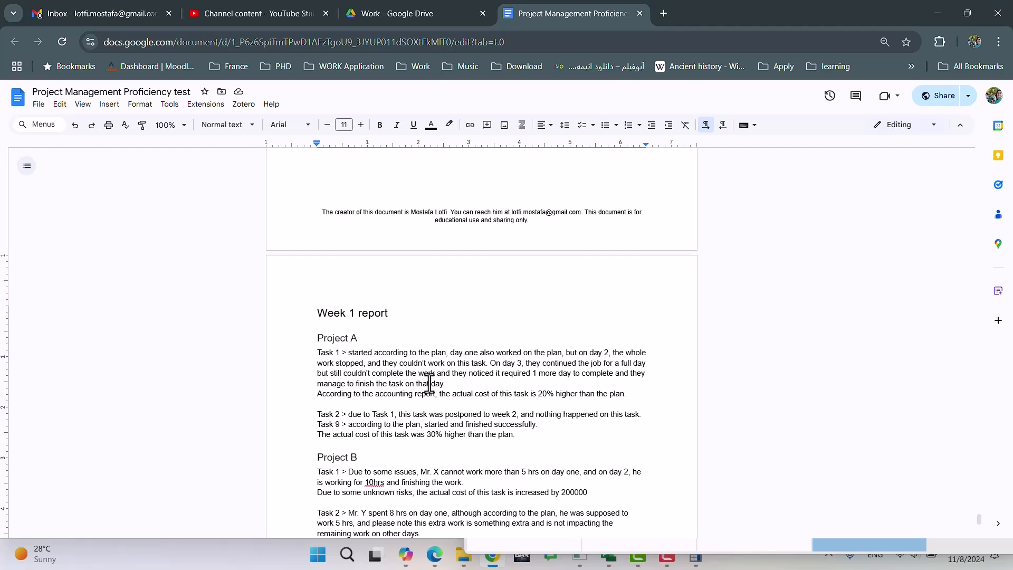
scroll(411, 399, down, 3)
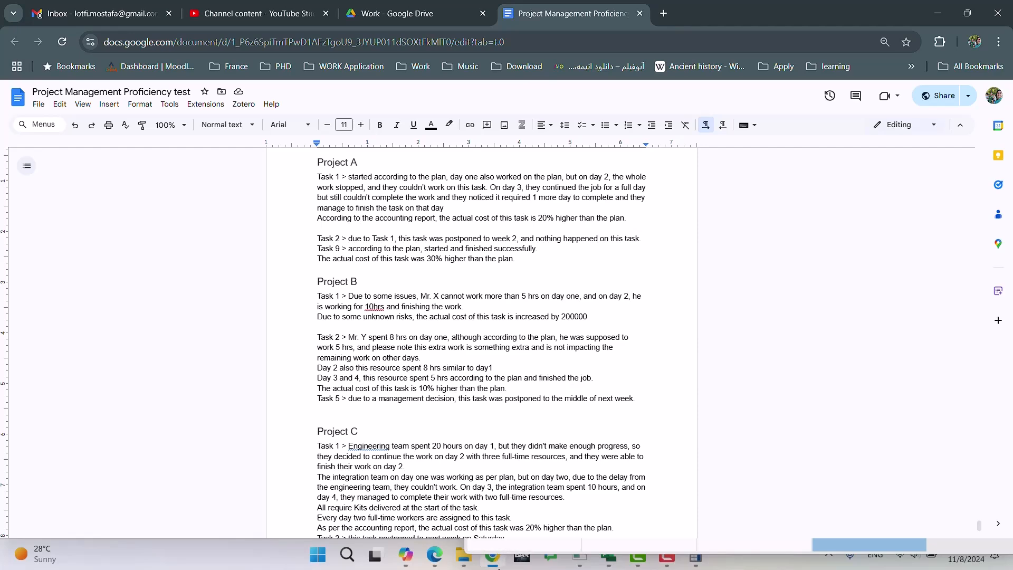
click(608, 558)
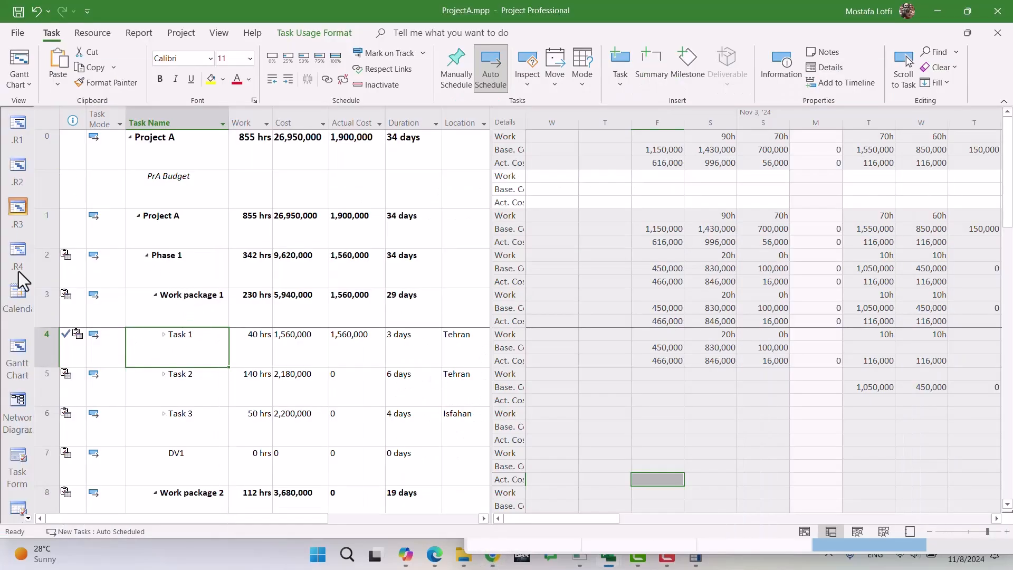
Display the Tracking Gantt view and remove the Total Slack column from its table.
click(29, 519)
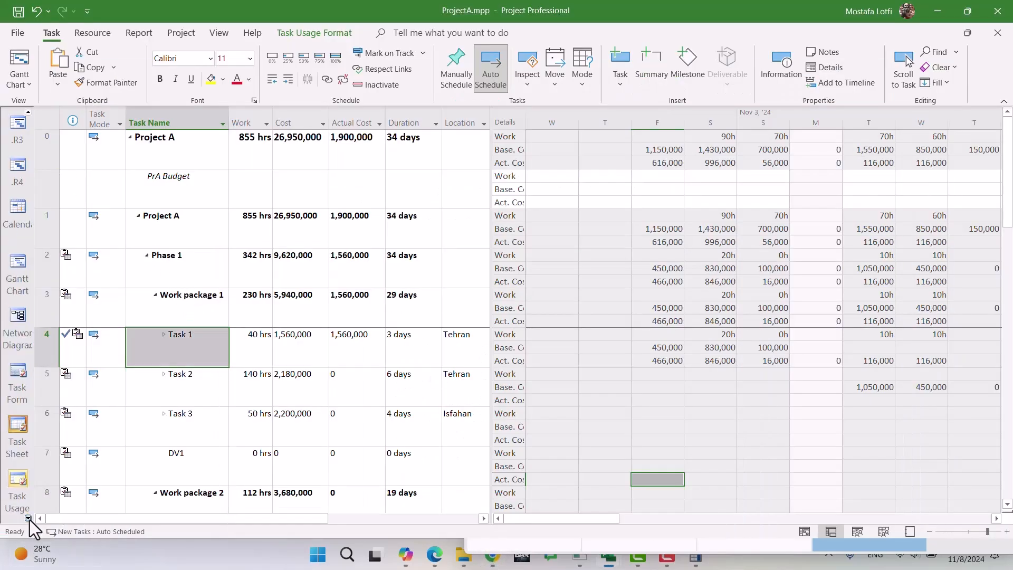
click(28, 519)
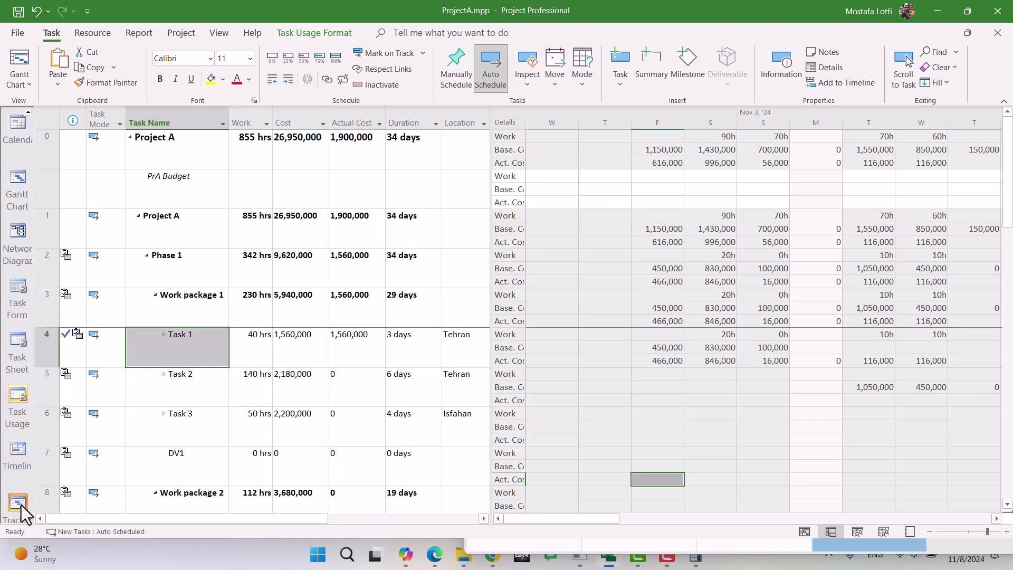
click(21, 506)
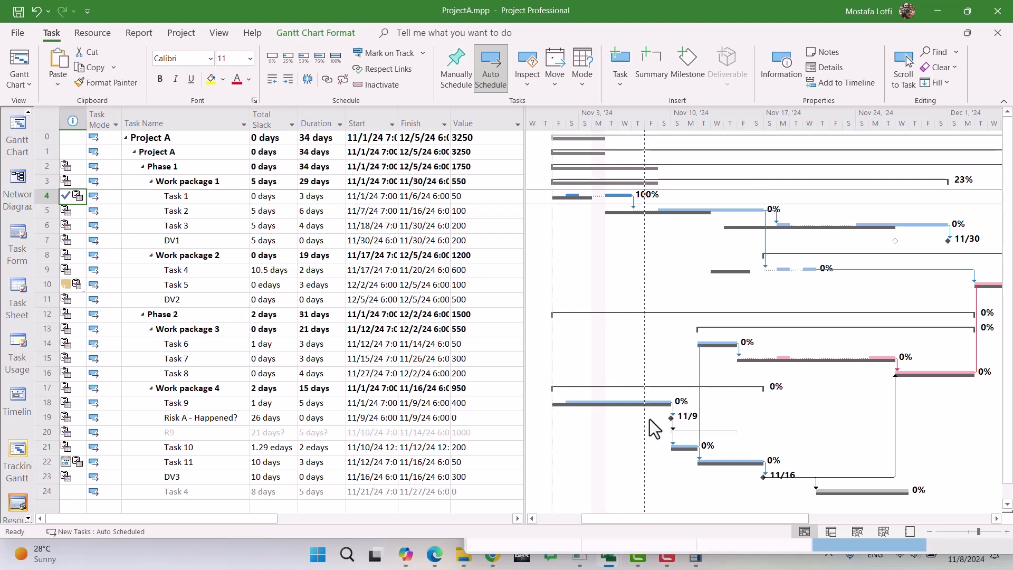
click(635, 407)
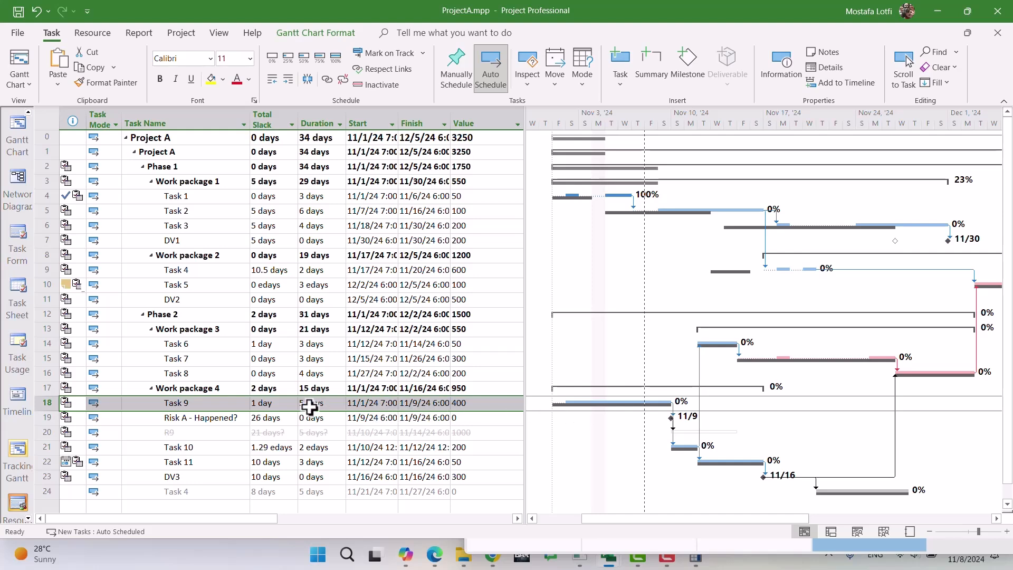
click(268, 119)
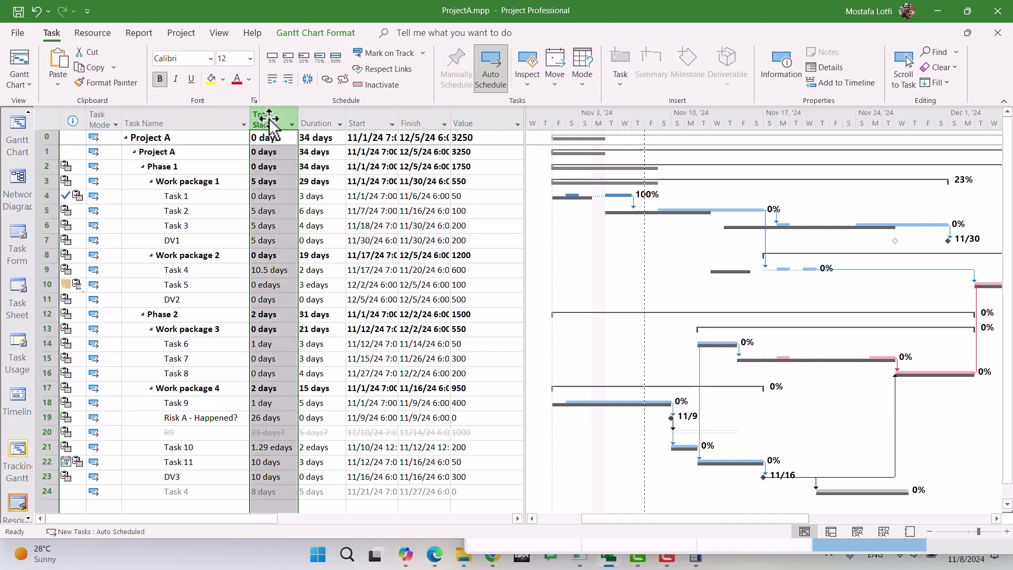
key(Delete)
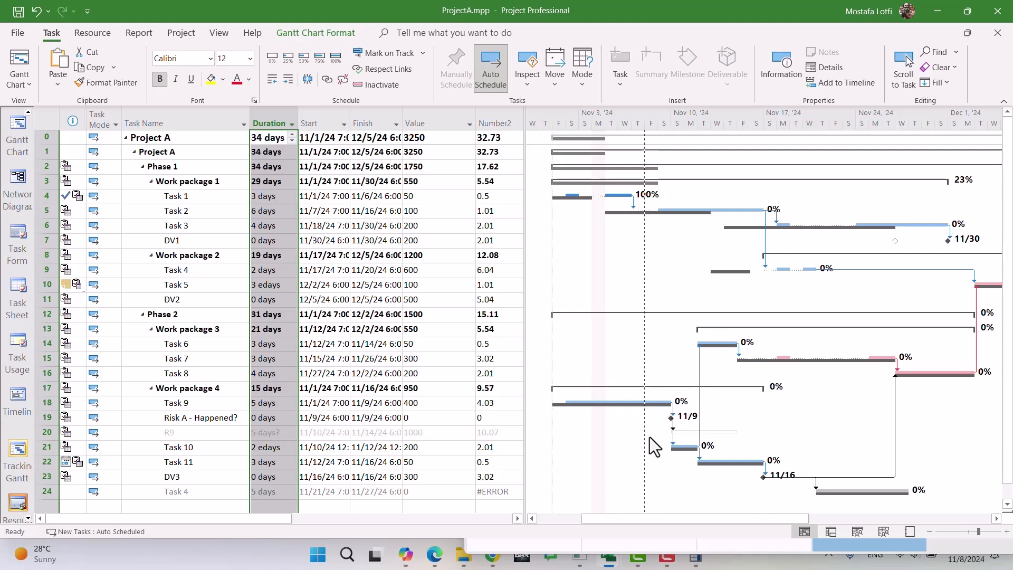
Switch the project back to the Task Usage view.
click(27, 519)
click(30, 517)
click(30, 516)
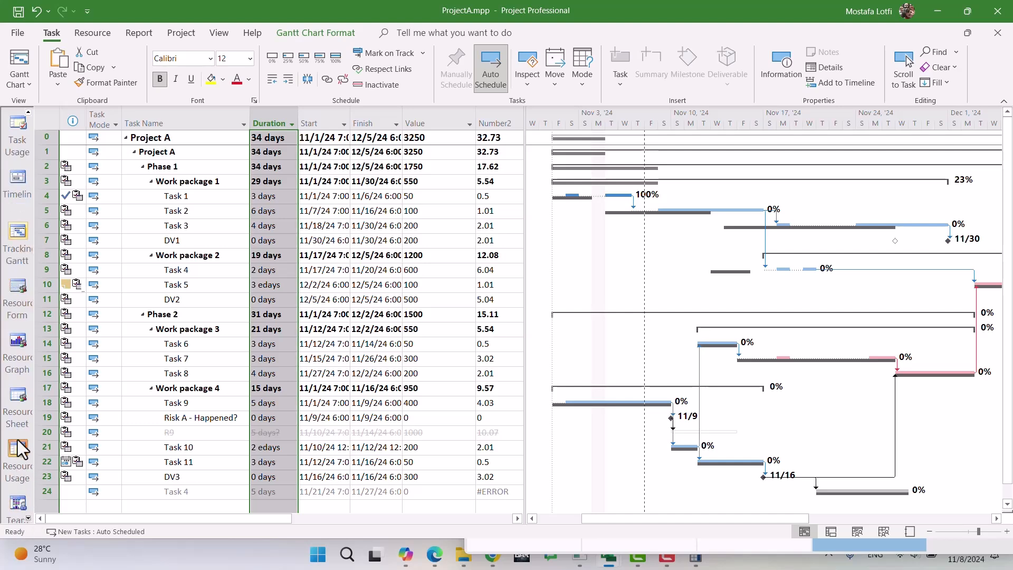
click(30, 520)
click(29, 520)
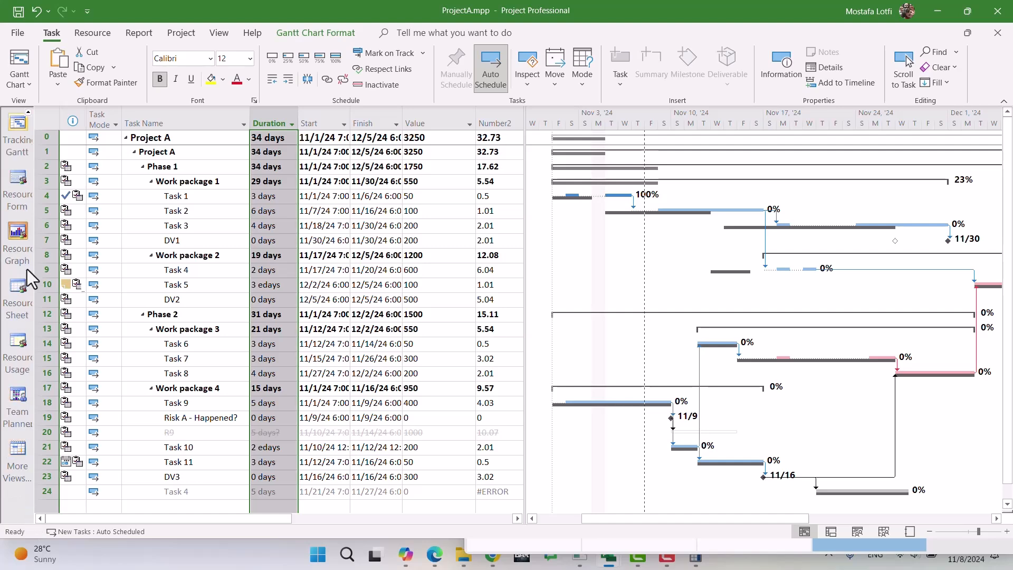
click(28, 112)
click(28, 112)
click(28, 112)
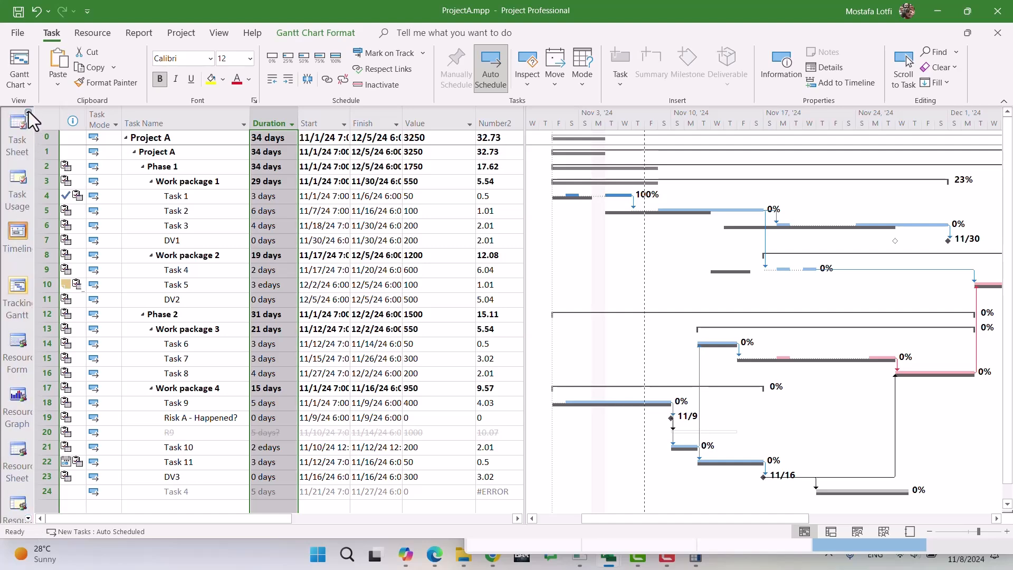
click(28, 112)
click(18, 238)
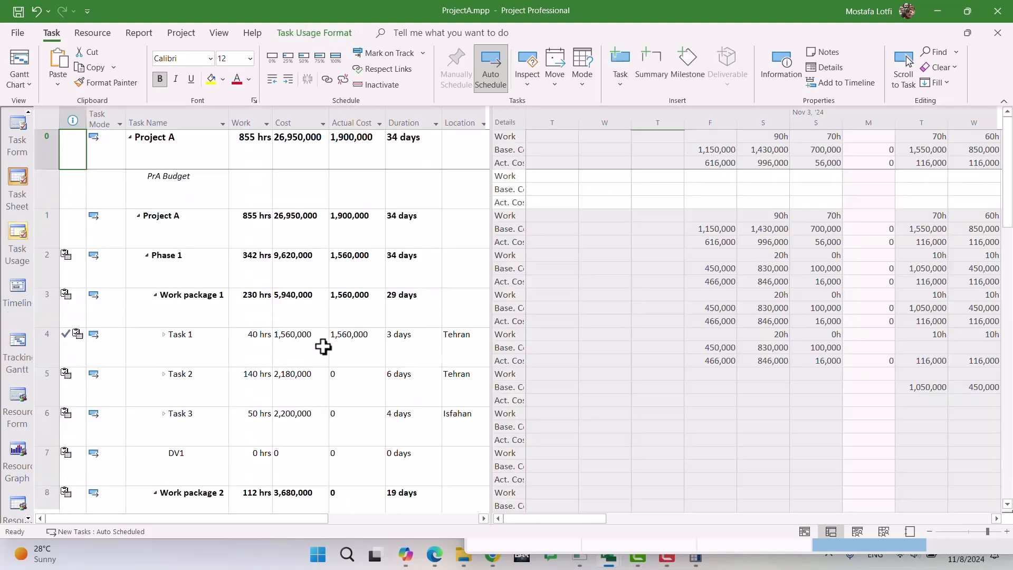
Collapse Phase 1 and select Task 9 under Work package 4.
click(146, 259)
click(146, 256)
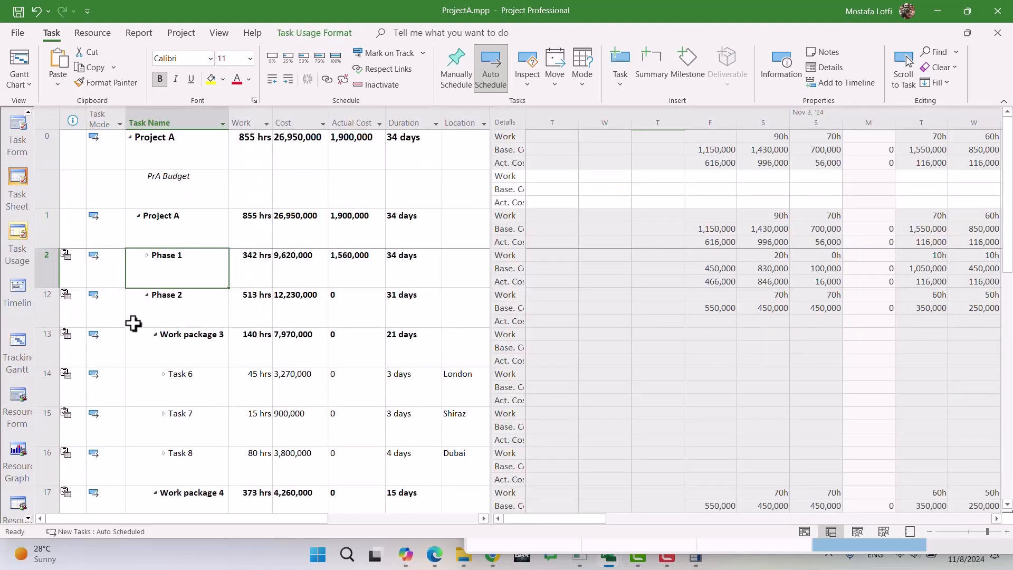
scroll(141, 383, down, 1)
click(151, 424)
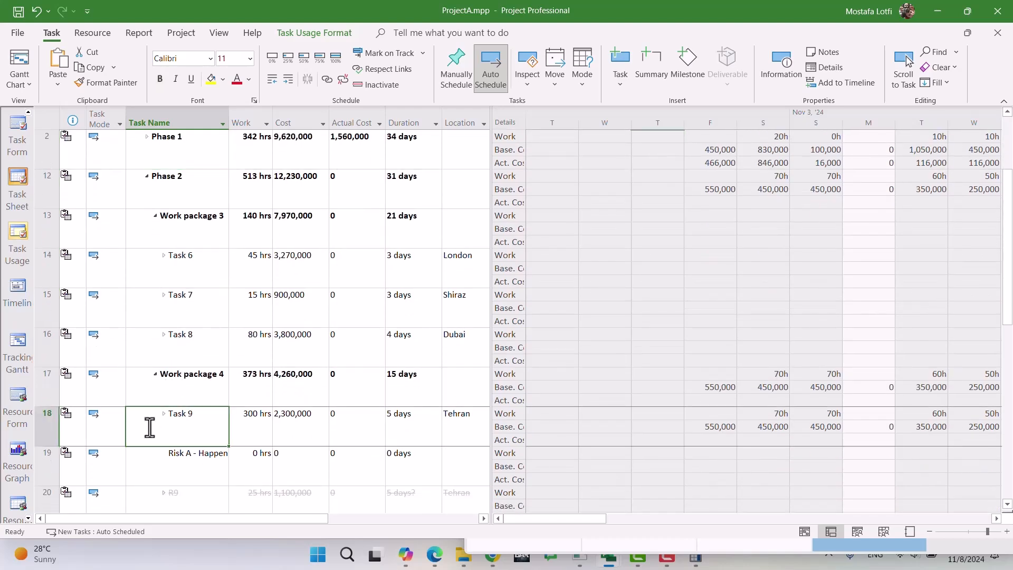
Collapse Work package 3 and bring Task 9's scheduled dates into the timephased grid.
click(155, 217)
click(197, 315)
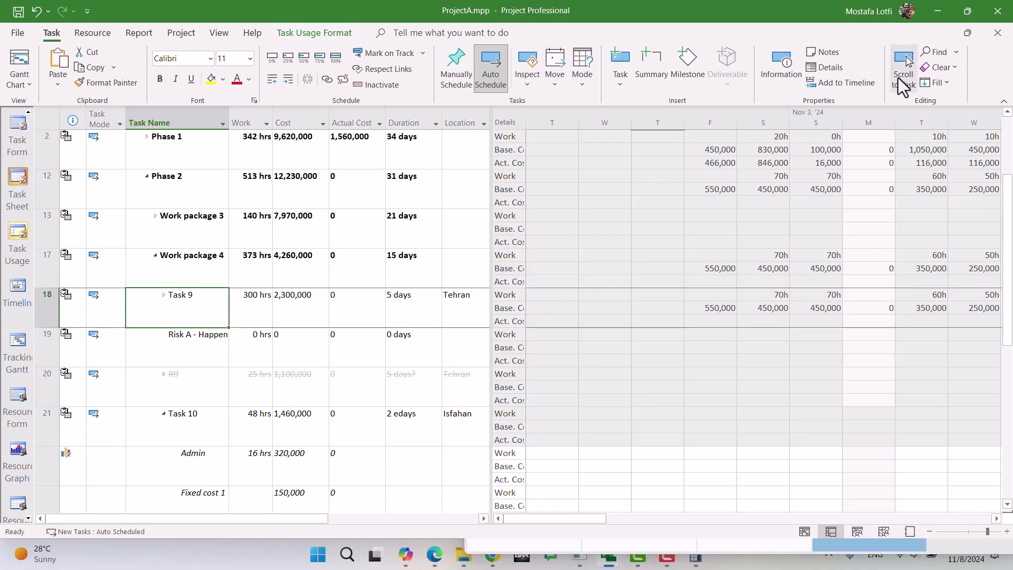
click(903, 80)
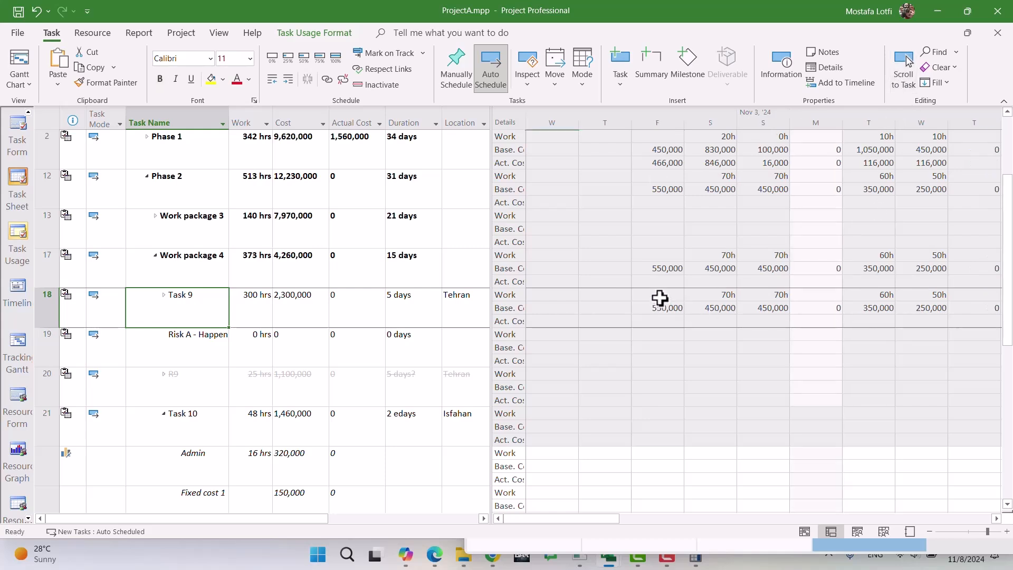
Expand Task 9 and review the daily work and baseline costs of its resource assignments.
click(243, 351)
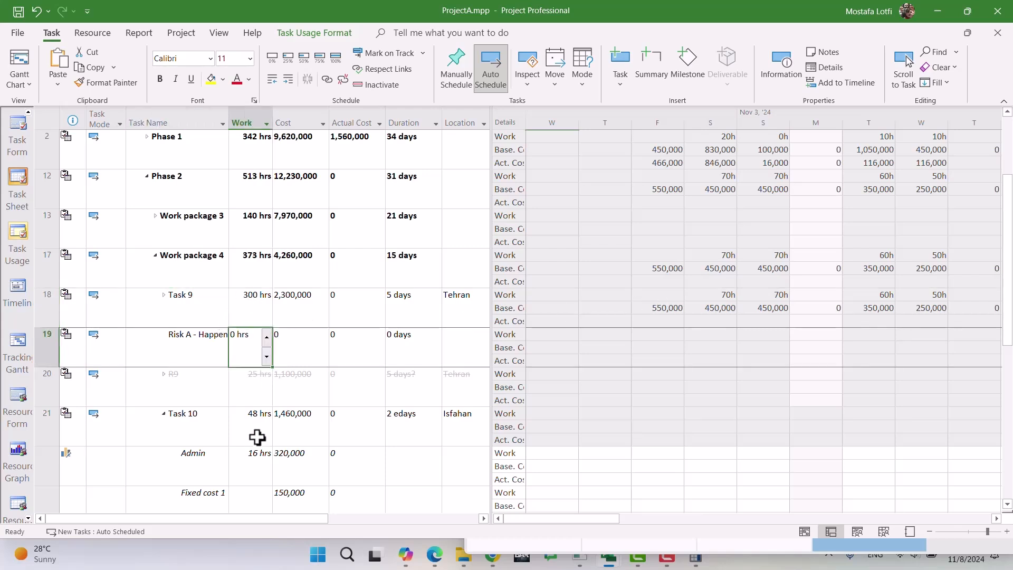
click(240, 377)
click(163, 295)
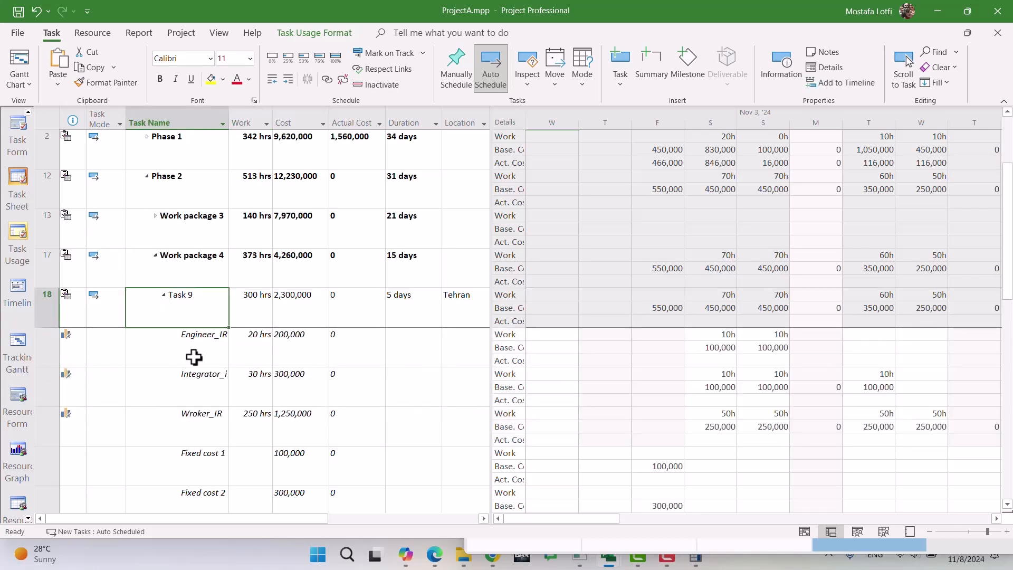
click(188, 336)
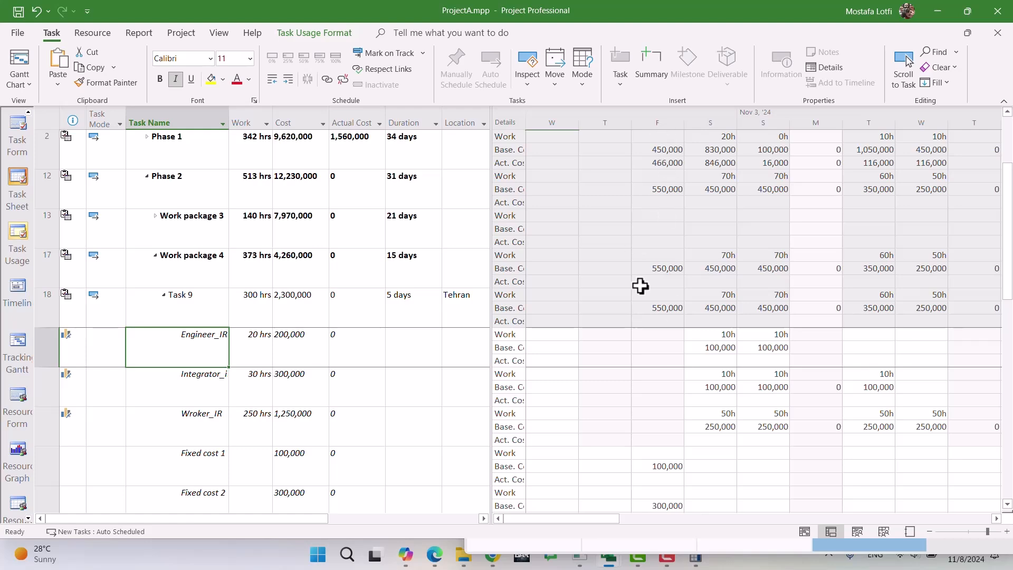
scroll(662, 437, down, 3)
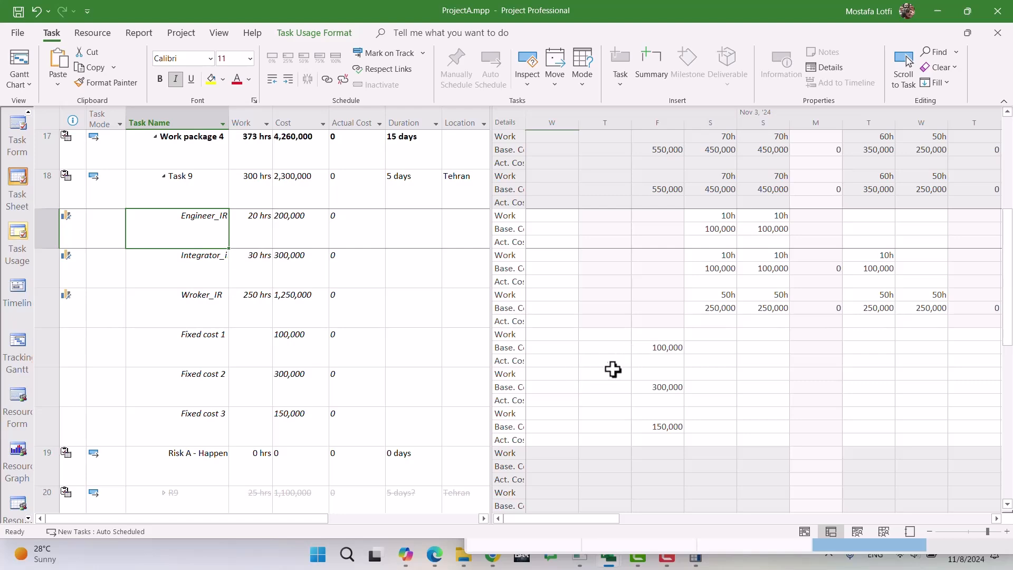
scroll(634, 369, up, 1)
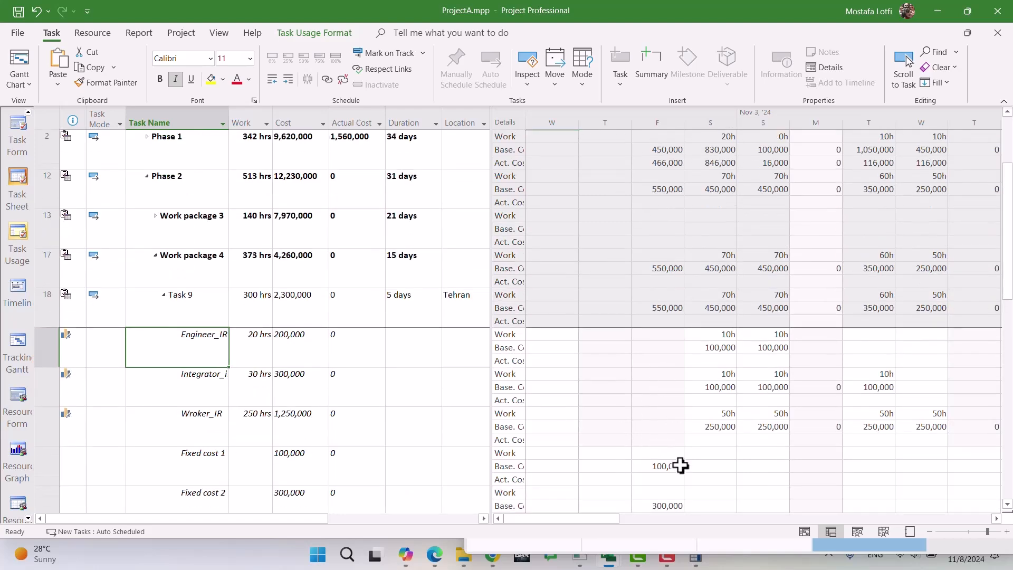
Set the baseline cost of Task 9's Fixed cost 1 assignment to 100,000 on Saturday, November 2.
click(652, 467)
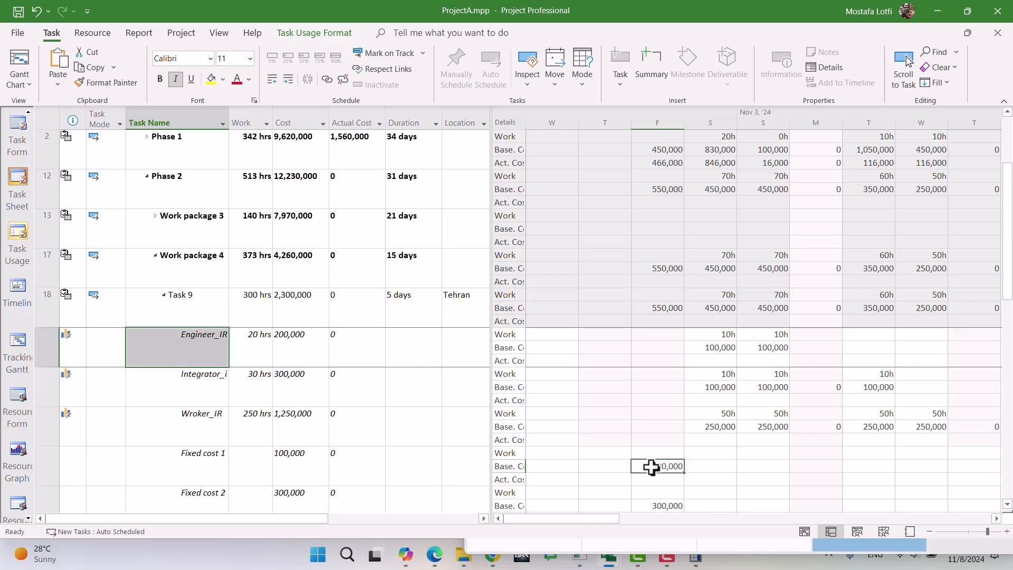
click(709, 467)
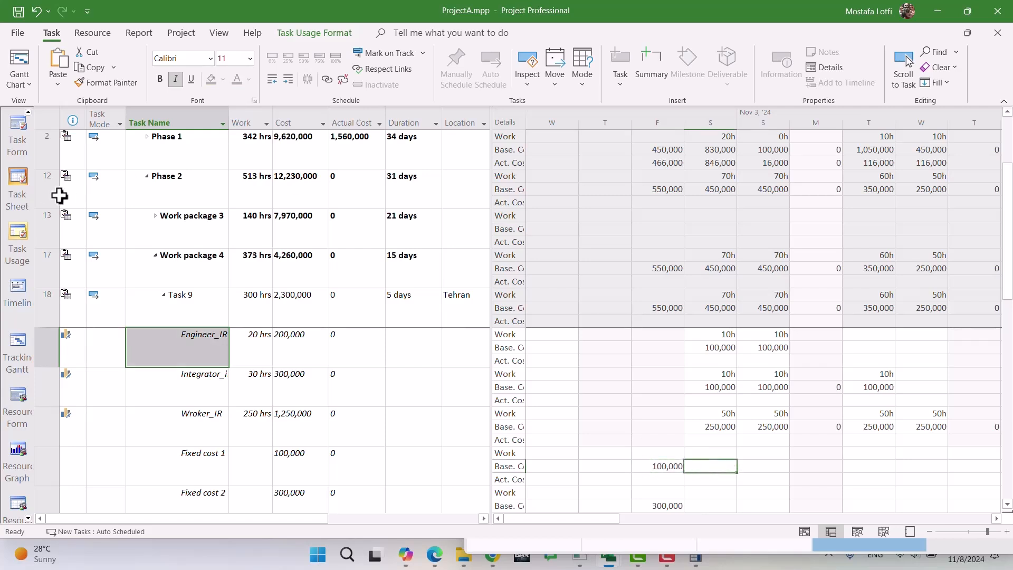
text(10000)
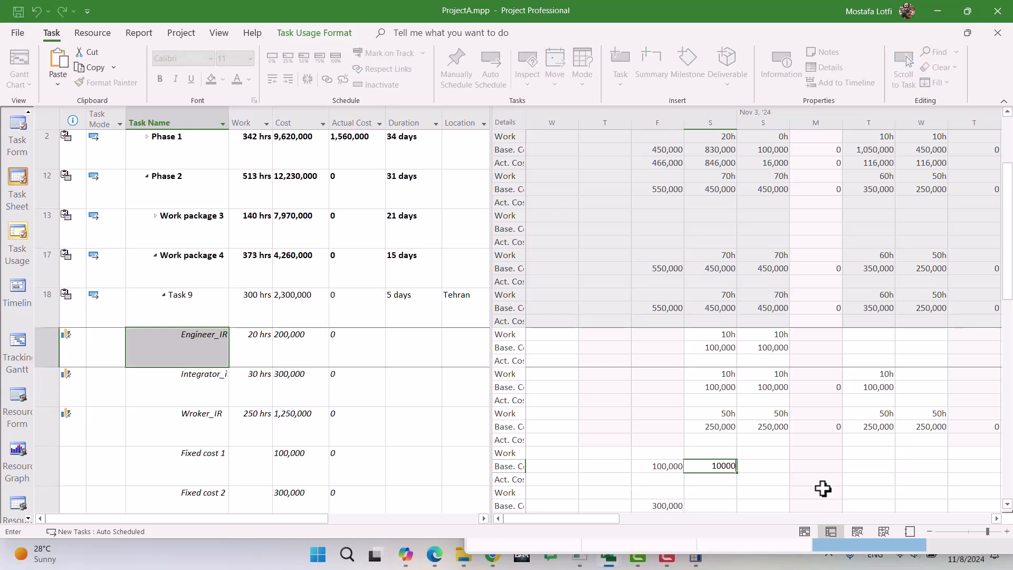
key(Return)
key(Up)
key(Left)
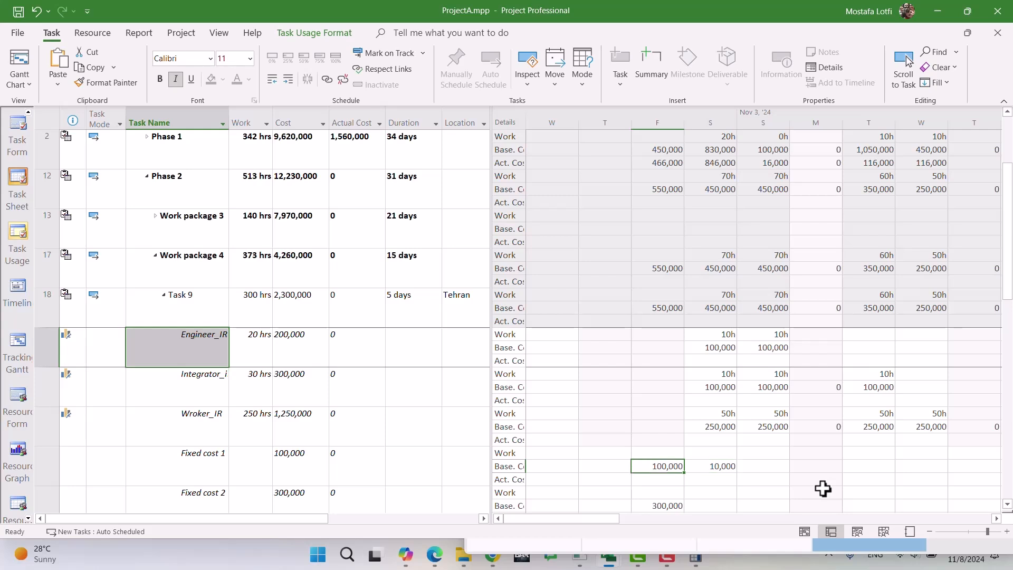
key(Right)
text(100,000)
Set the baseline cost of Task 9's Fixed cost 1 assignment to 0 on Friday, November 1.
key(Left)
text(50000)
key(Return)
key(Up)
text(25000)
key(Return)
key(Up)
key(Right)
key(Left)
text(04)
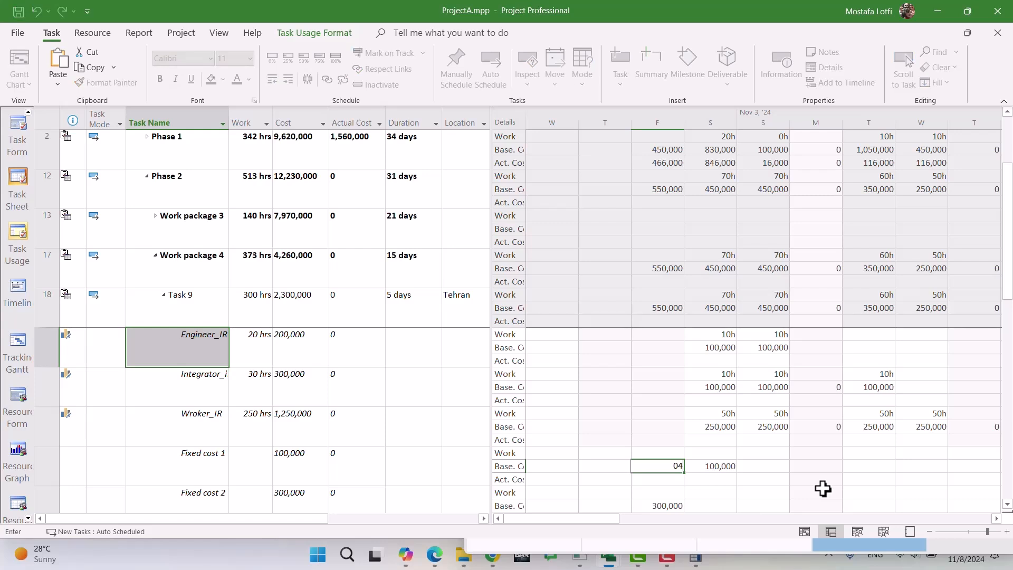
key(Return)
Try Fixed cost 2 baseline costs of 100,000 on Saturday and 0 on Friday, and undo the Friday entry.
key(Right)
key(Down)
key(Down)
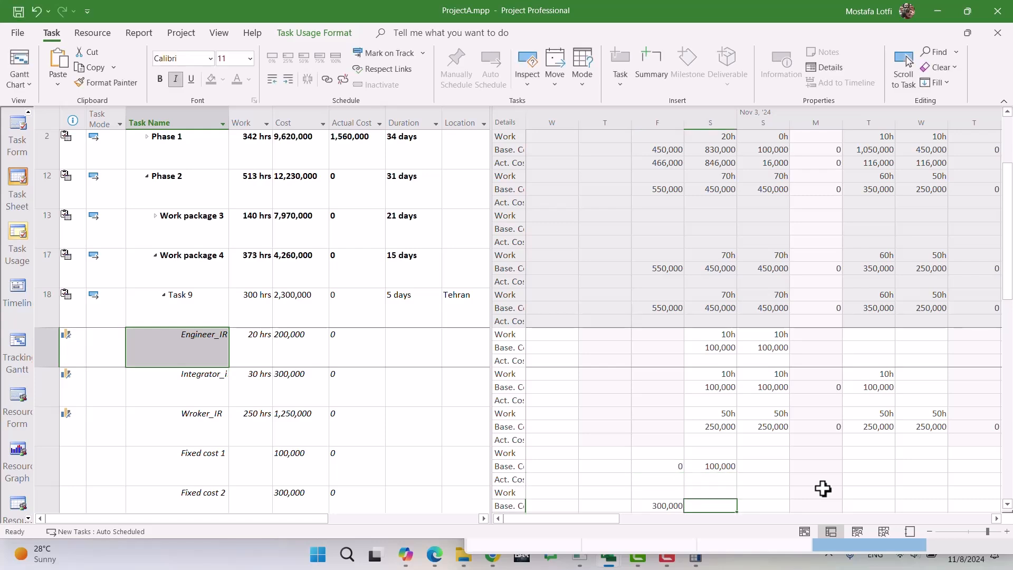
key(Left)
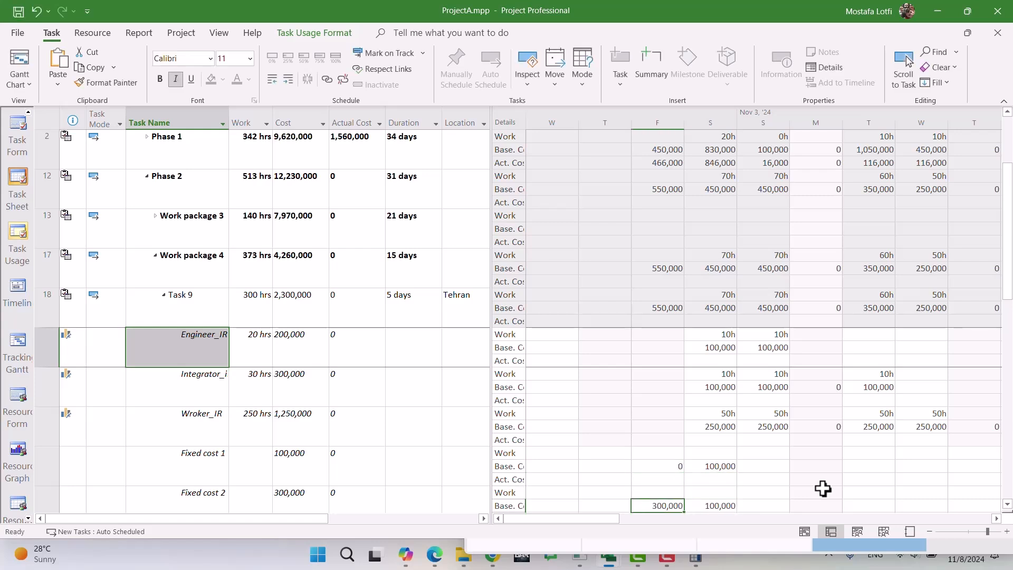
text(0)
key(Return)
key(Down)
key(Down)
key(Right)
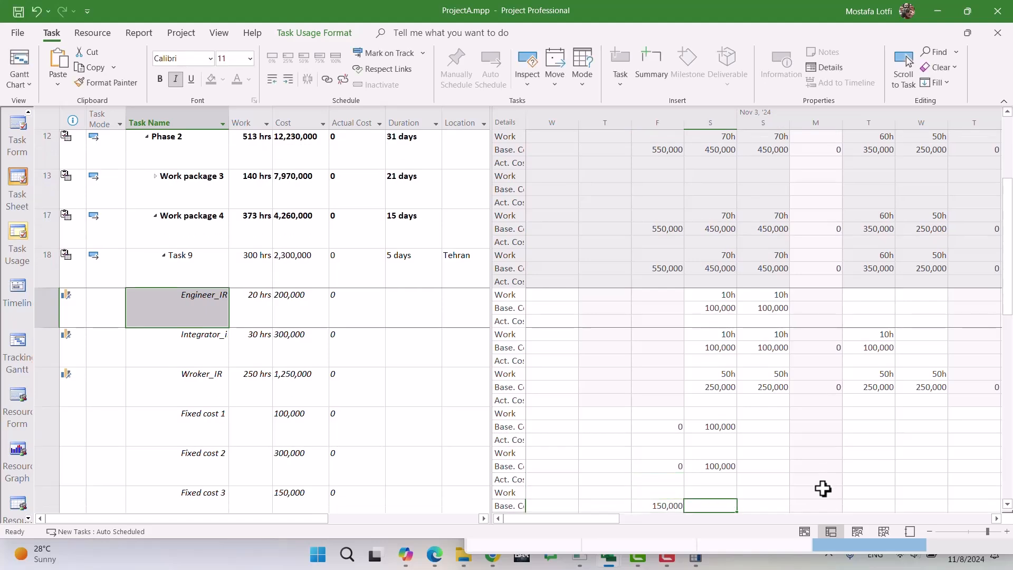
key(ctrl+z)
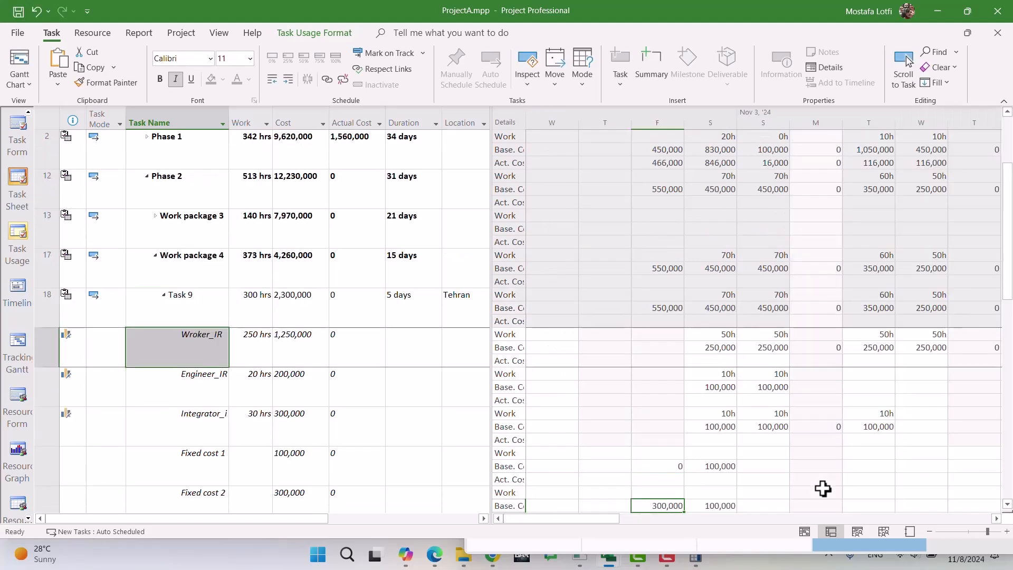
Set Fixed cost 2's baseline cost under Task 9 to 300,000 on Saturday, November 2, and 0 on Friday, November 1.
key(Right)
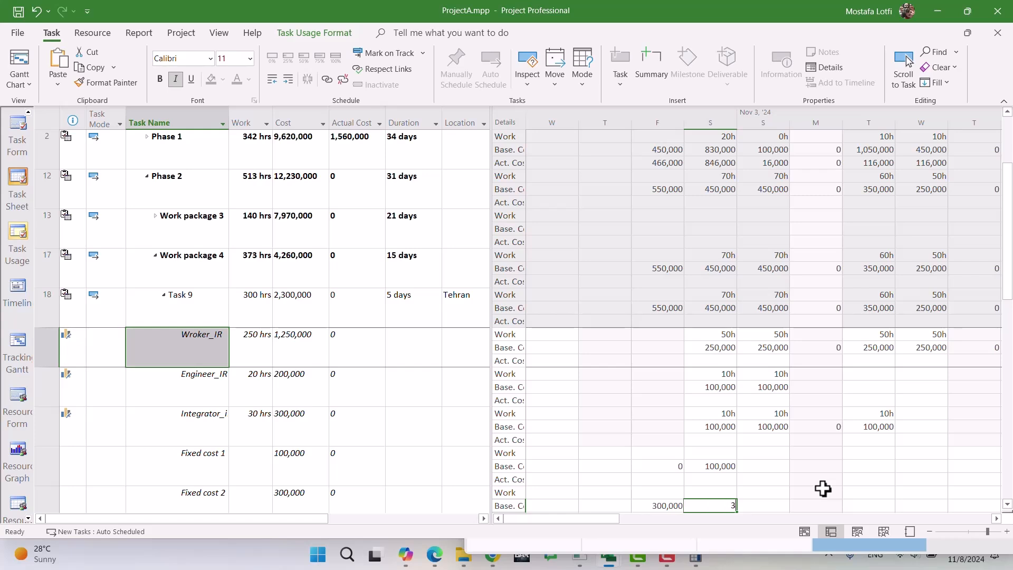
text(300,000)
key(Return)
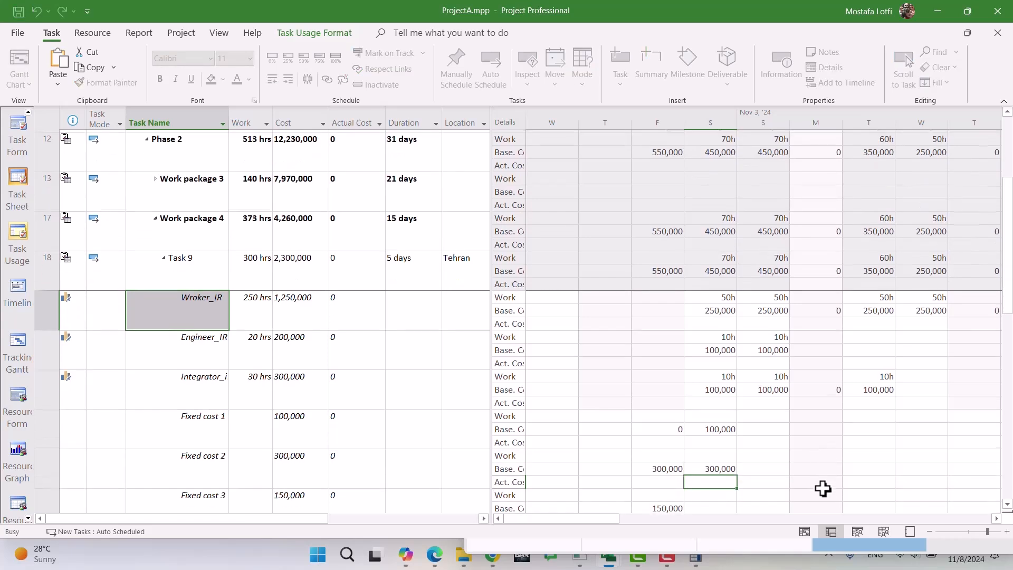
key(Up)
key(Left)
text(0)
key(Return)
Set Fixed cost 3's baseline cost under Task 9 to 150,000 on Saturday, November 2, and 0 on Friday, November 1.
key(Down)
key(Right)
key(Down)
text(1500)
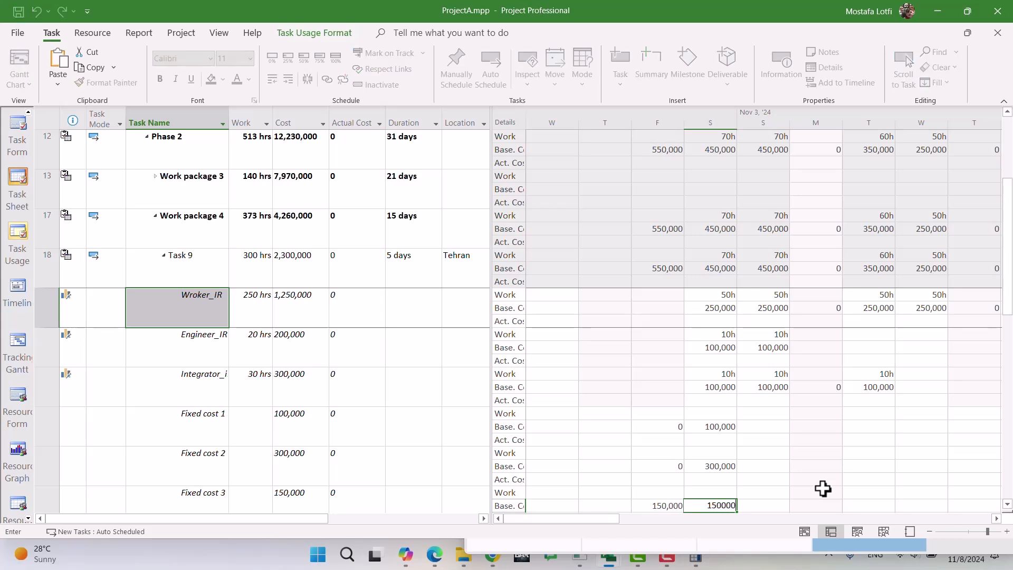
key(Return)
key(Up)
key(Left)
key(Delete)
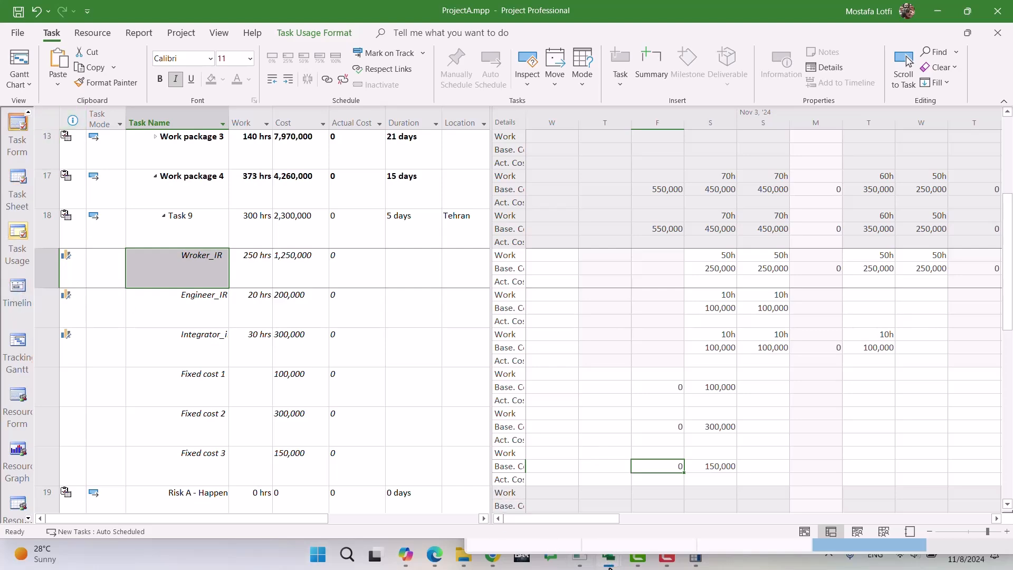
Switch to Rp.mpp, view the resource information of Fixed cost 1 without changing it, and return to ProjectA.mpp.
click(334, 480)
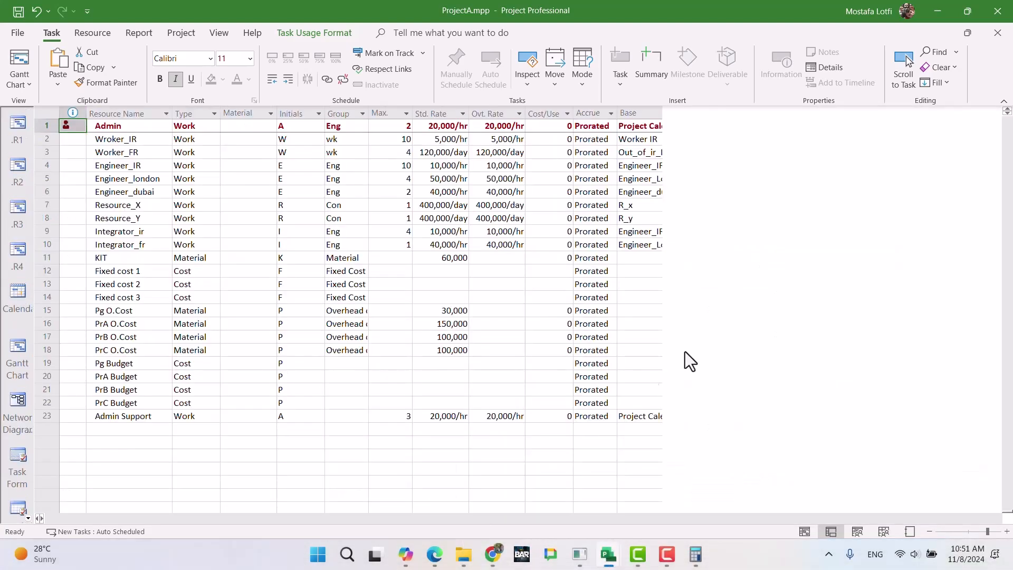
click(644, 298)
click(639, 376)
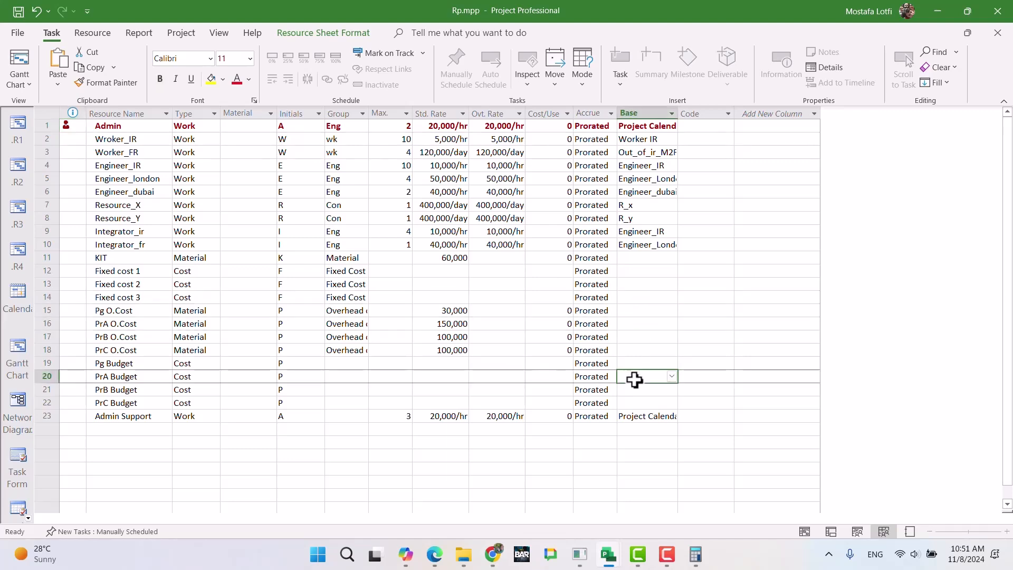
click(636, 271)
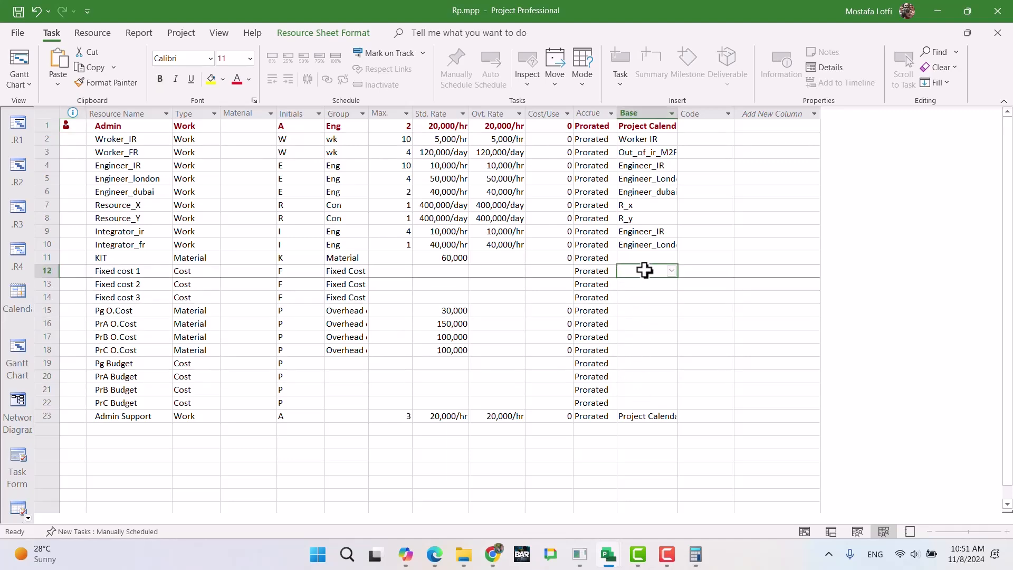
click(672, 271)
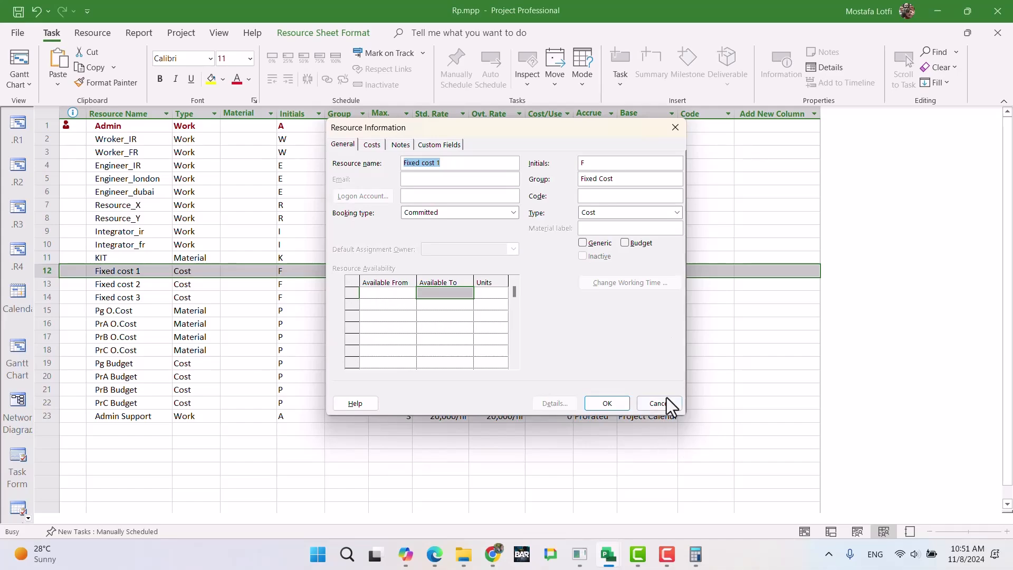
click(666, 402)
mouse_move(614, 562)
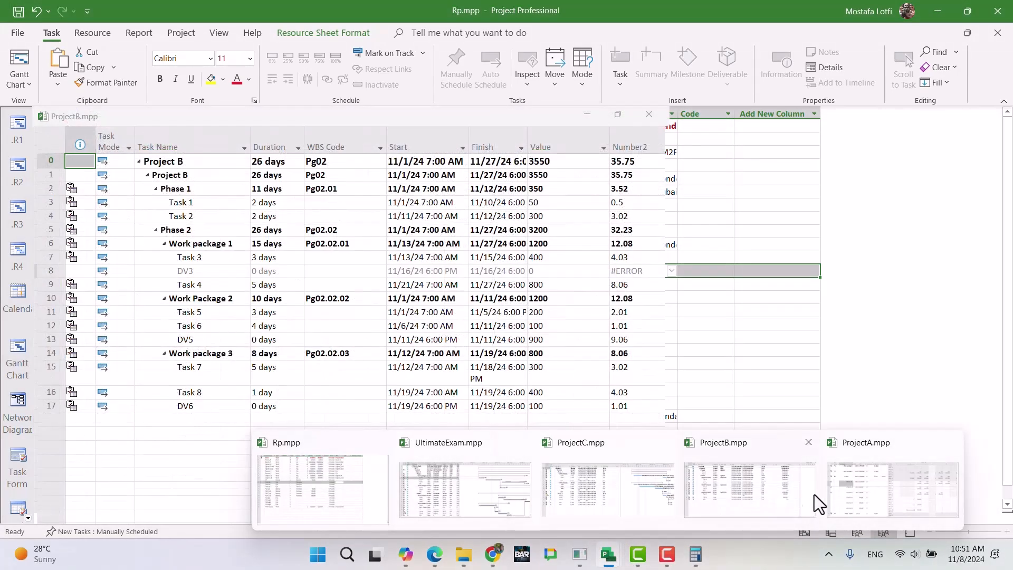
click(839, 480)
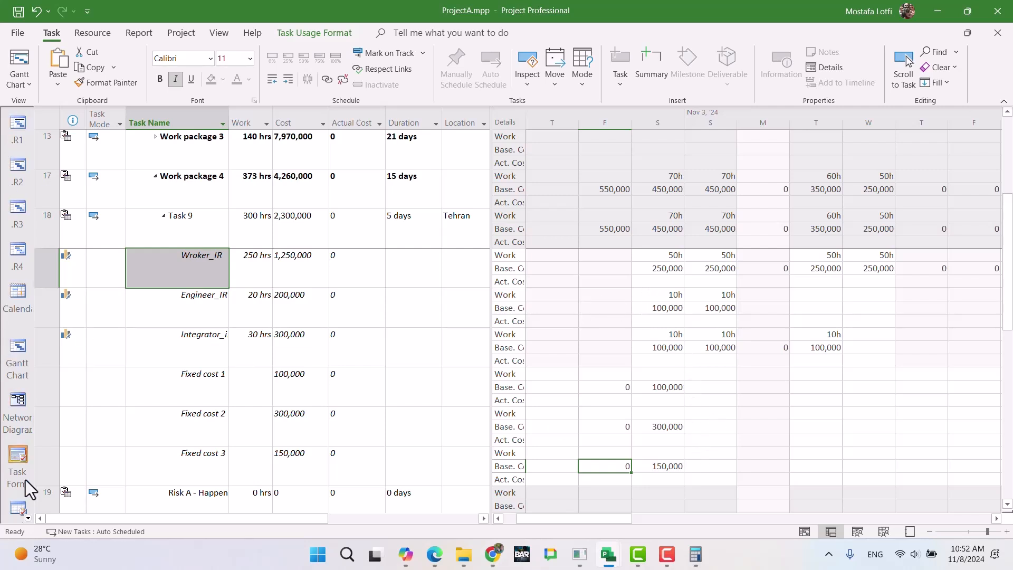
Check Task 9's bar and progress in the Tracking Gantt view and return to Task Usage.
click(27, 522)
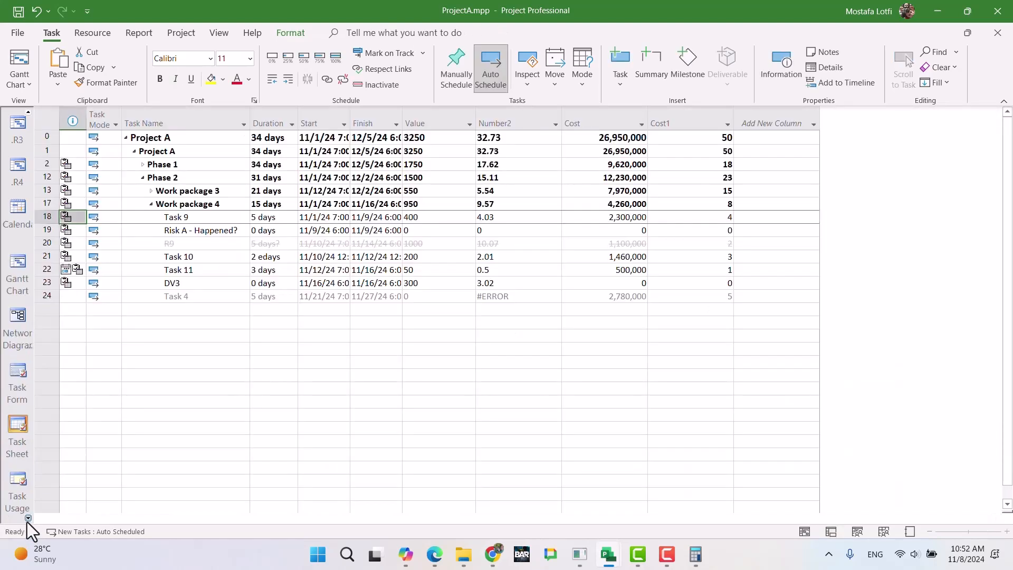
click(10, 412)
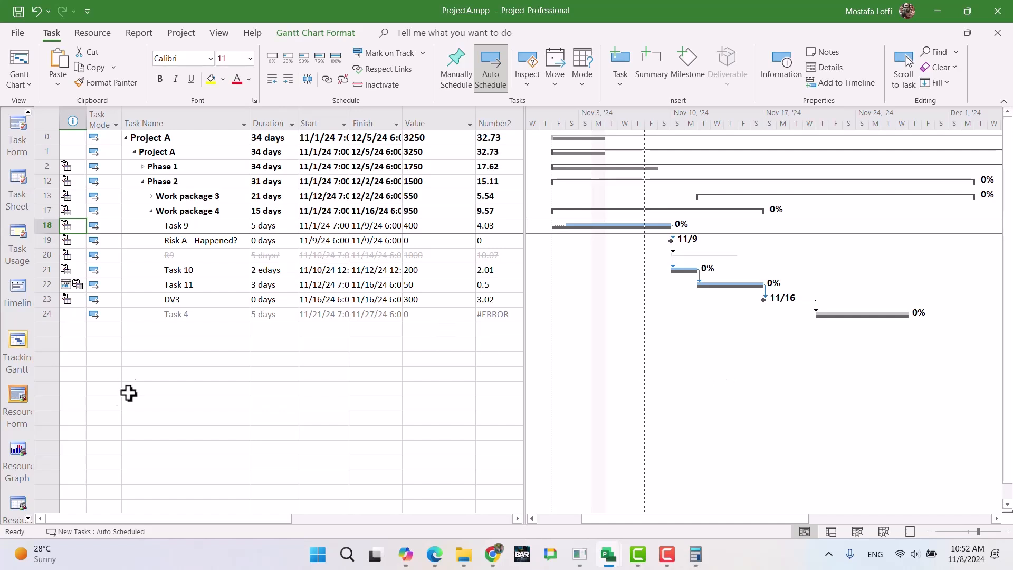
click(29, 518)
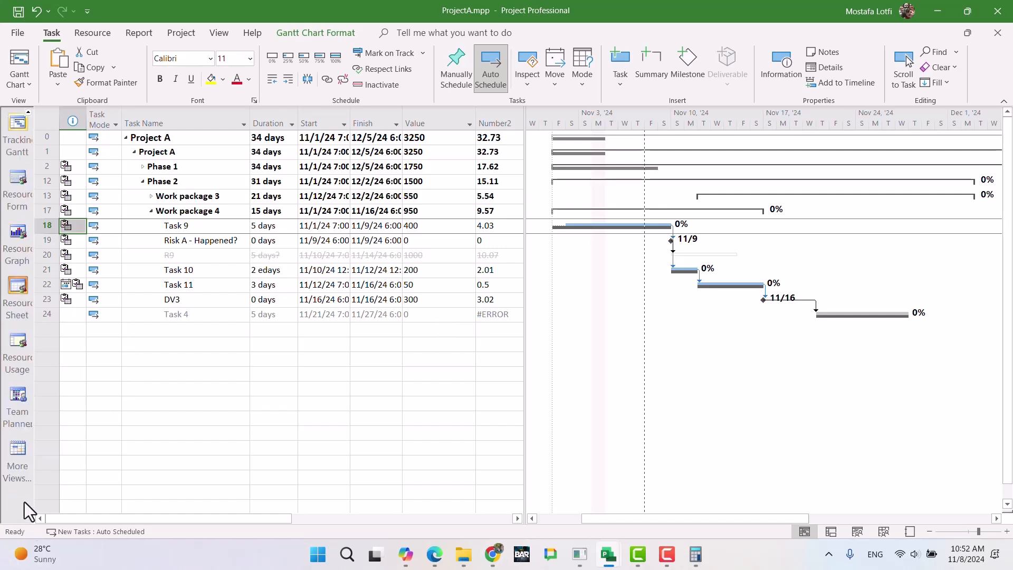
click(28, 113)
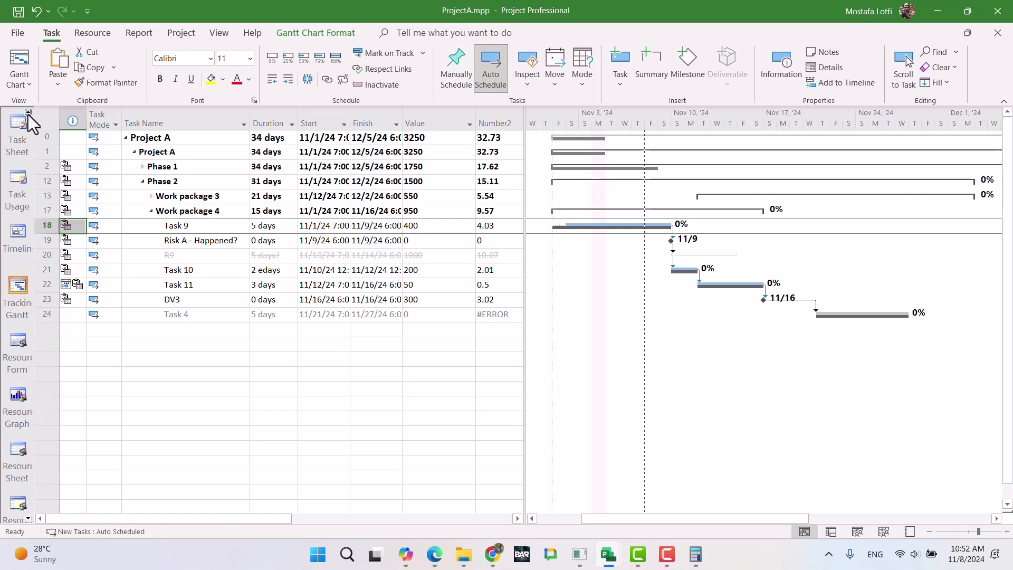
click(17, 184)
Review the daily work and baseline costs of Task 9's assignments from November 1 and select the Wroker_IR assignment.
scroll(758, 418, down, 2)
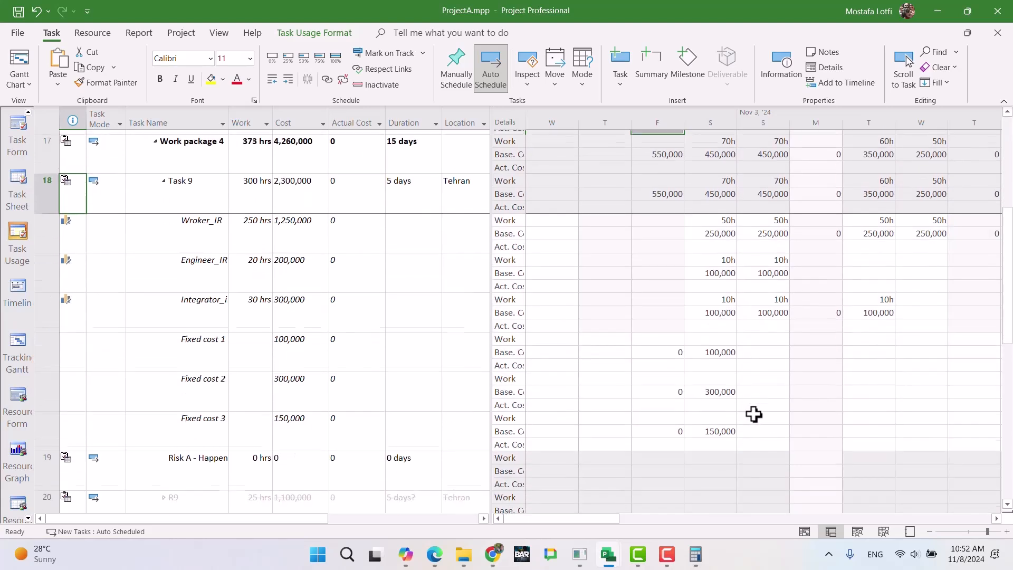
drag(582, 517, 612, 514)
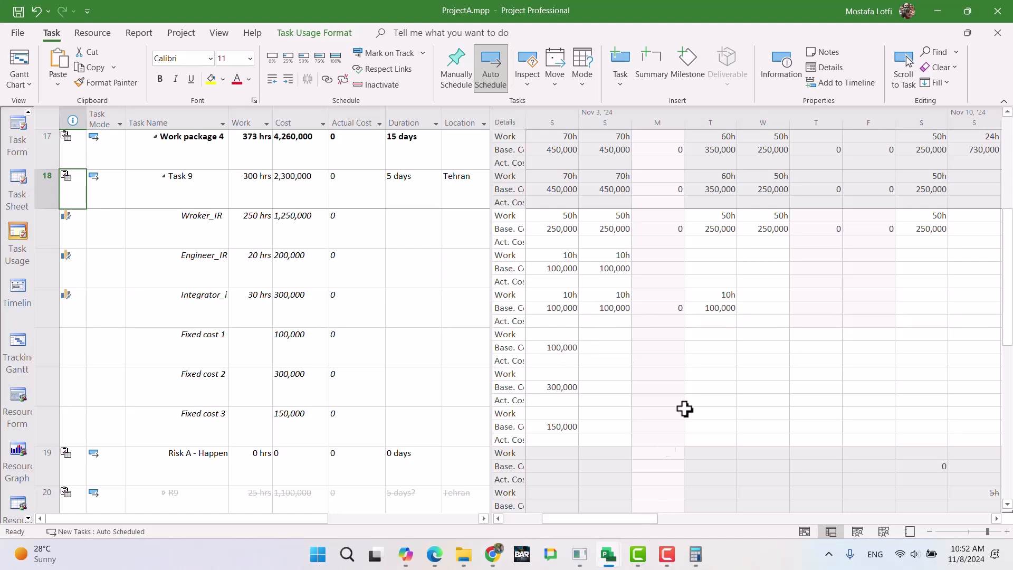
scroll(668, 367, up, 1)
scroll(667, 367, up, 1)
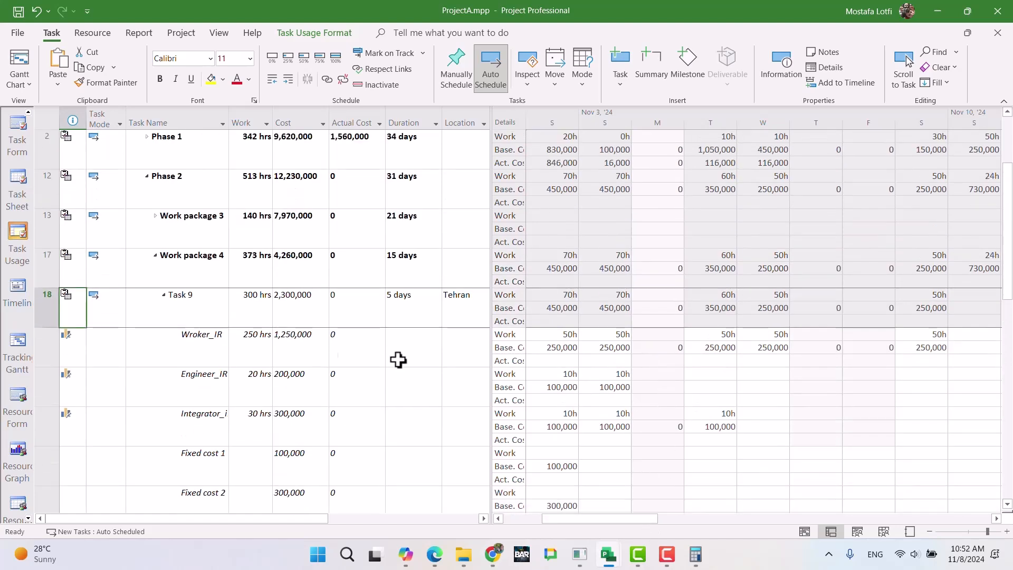
click(194, 343)
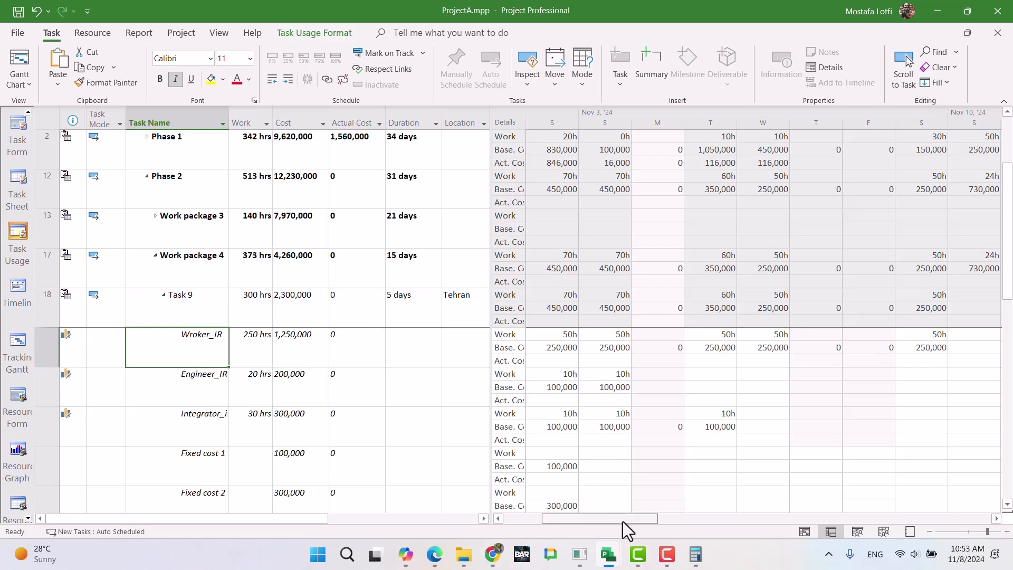
drag(621, 522, 609, 522)
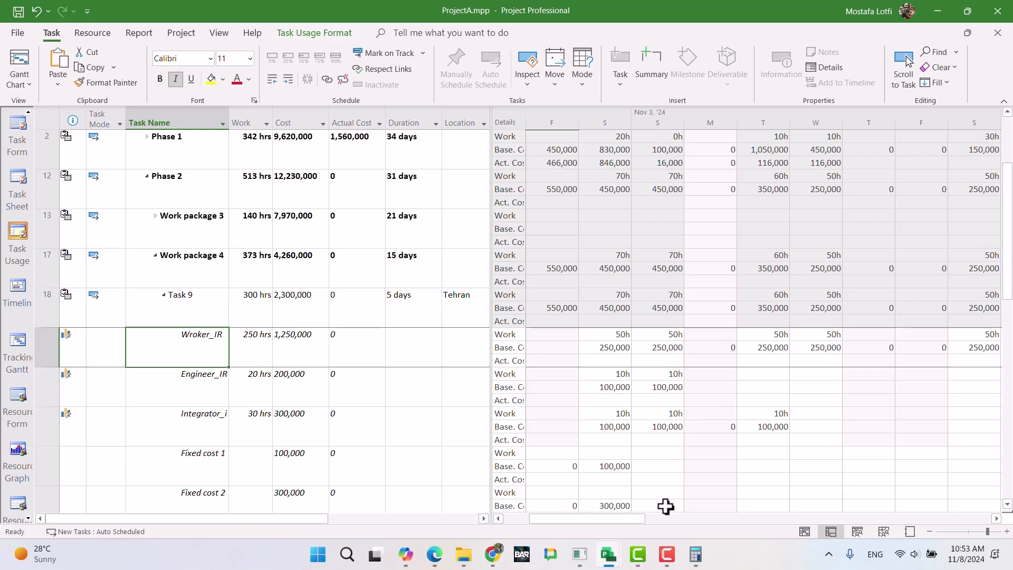
Check Task 9's daily baseline costs, and review its resource requirements and Week 1 report in the Project Management Proficiency test document in Google Docs.
click(604, 383)
click(904, 61)
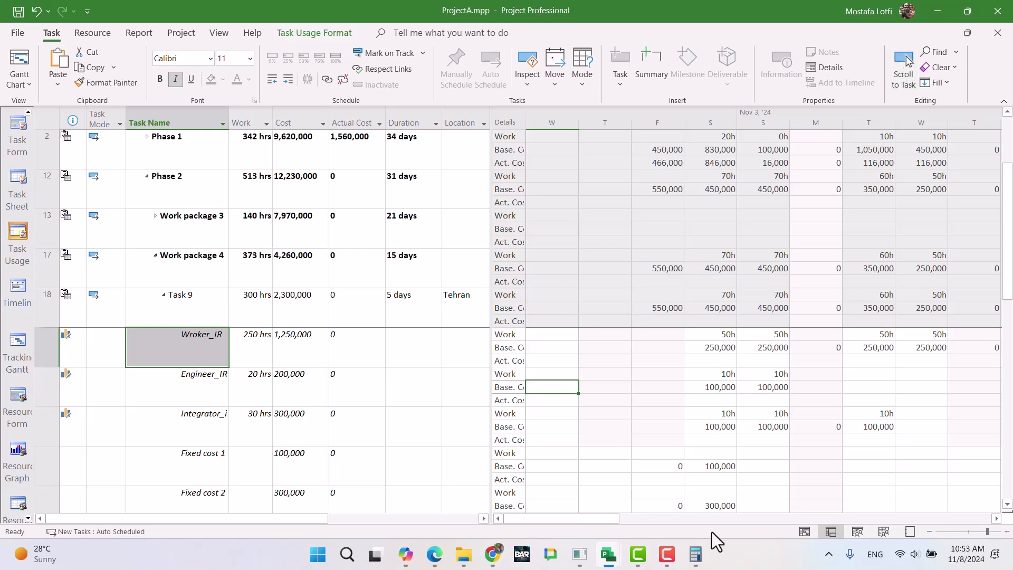
drag(585, 516, 619, 511)
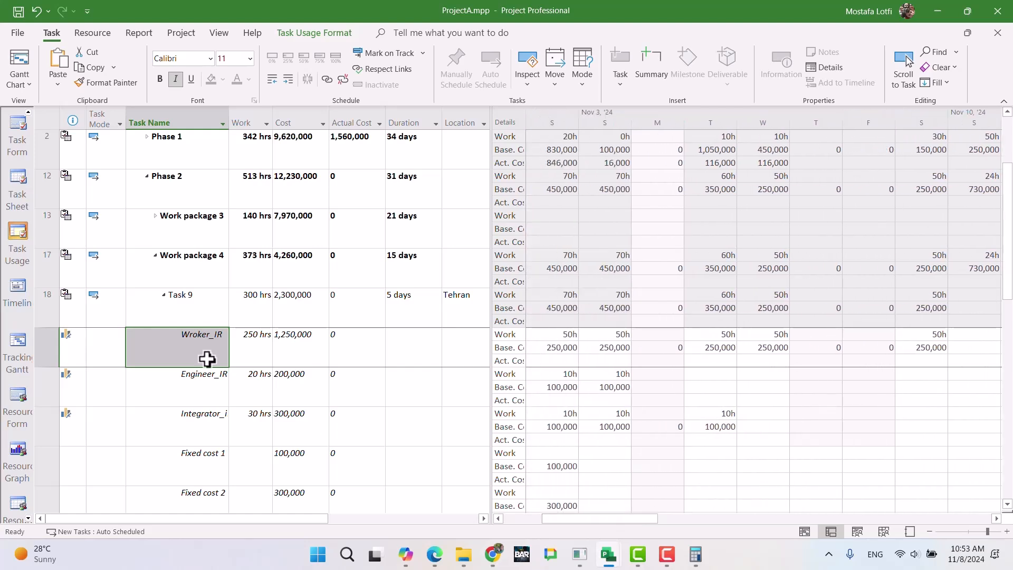
click(492, 554)
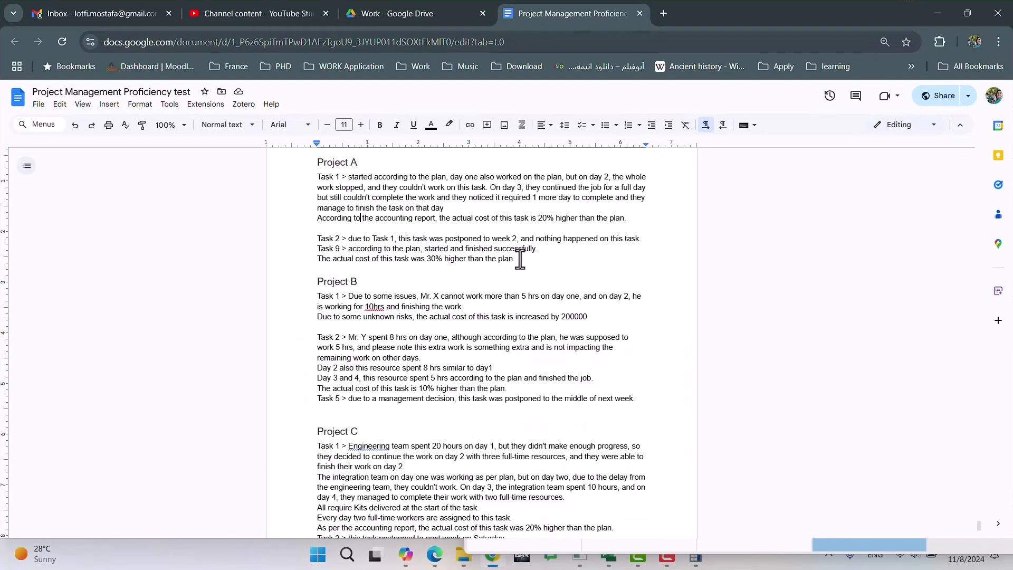
scroll(422, 336, down, 20)
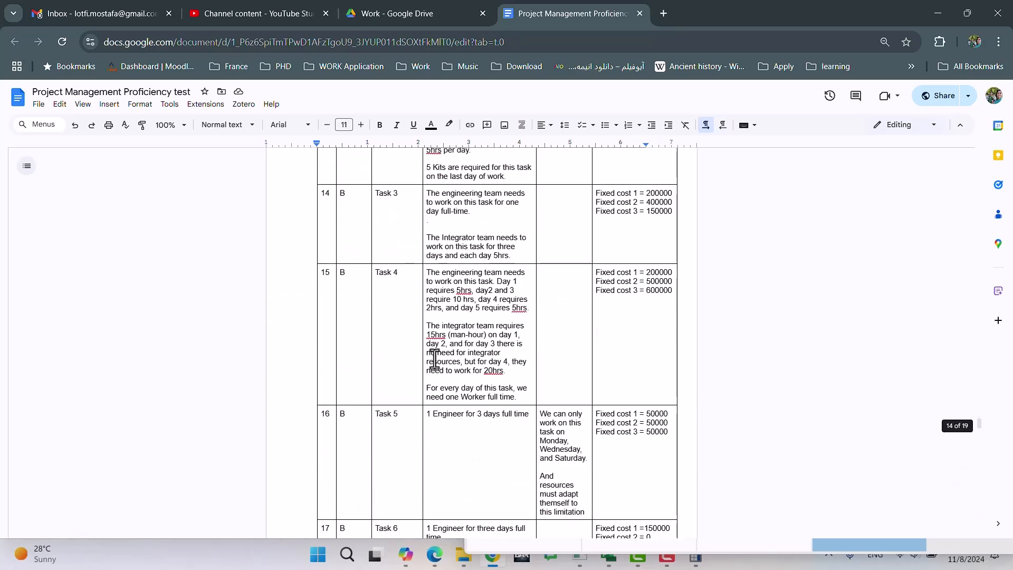
scroll(433, 359, up, 10)
scroll(434, 359, down, 7)
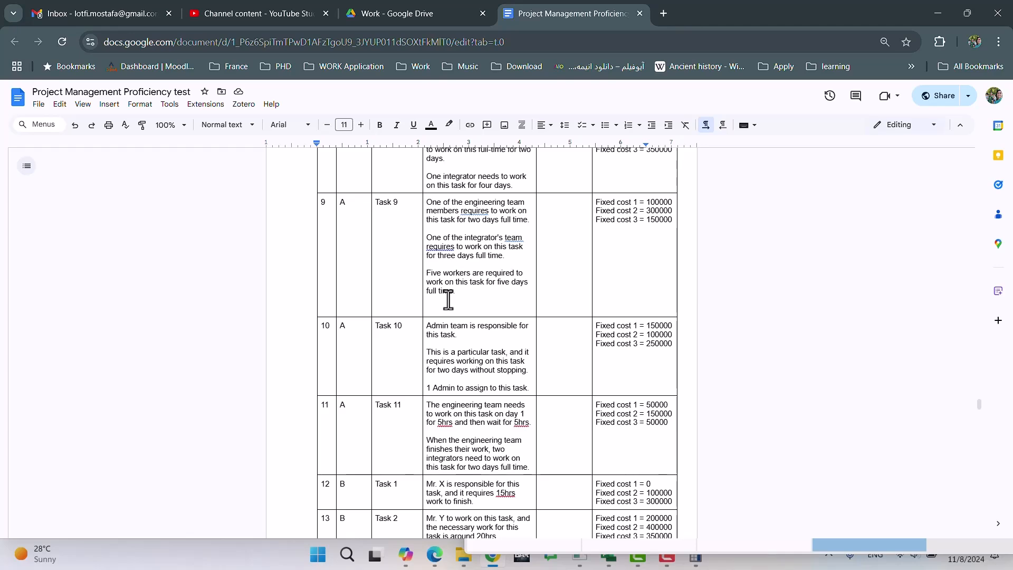
scroll(448, 300, down, 20)
scroll(448, 319, down, 13)
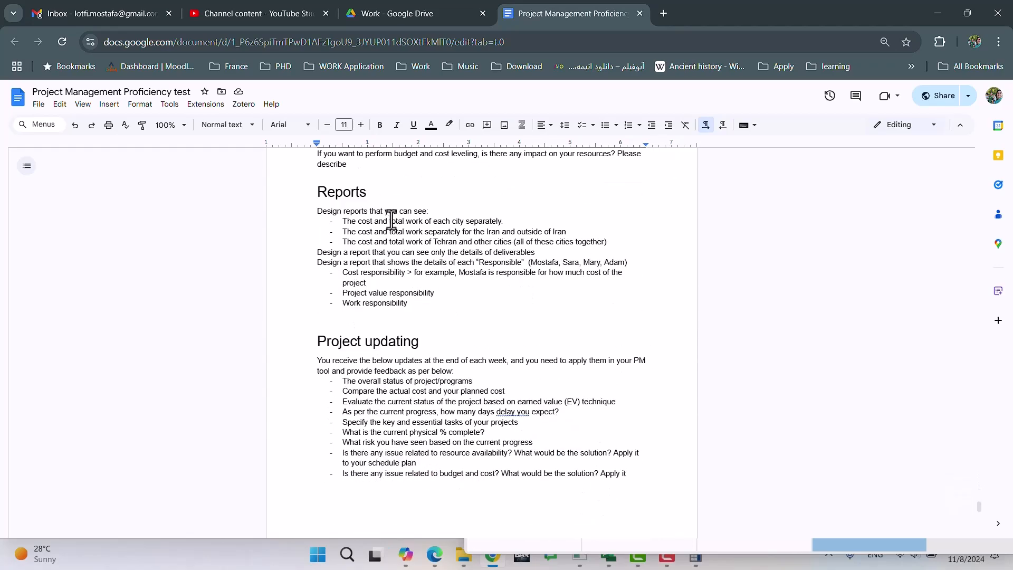
scroll(395, 219, down, 11)
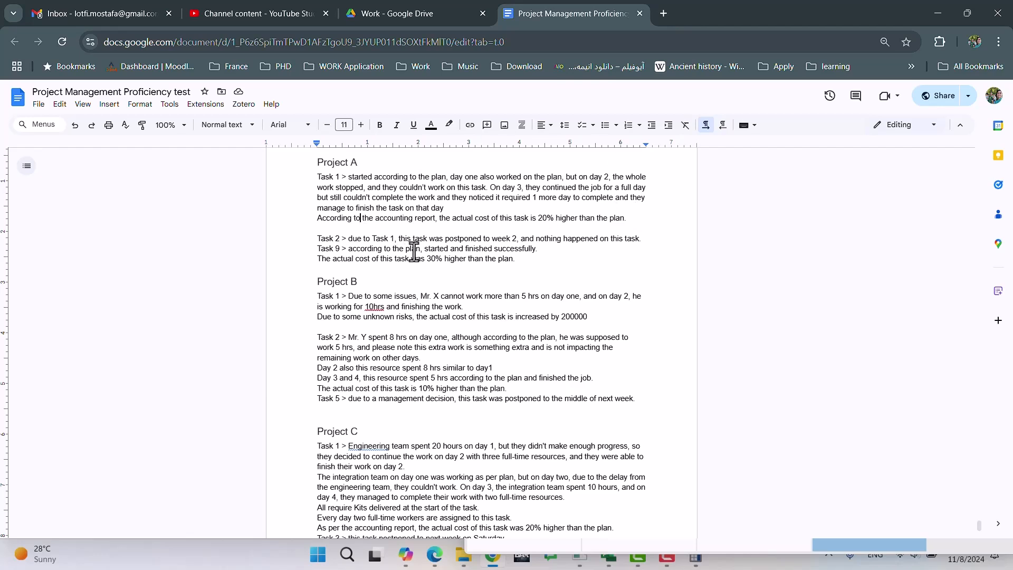
Rewrite Task 9's report to say it started but workers can finish with 3 working days instead of 5, correcting "require" to "required".
drag(549, 249, 423, 249)
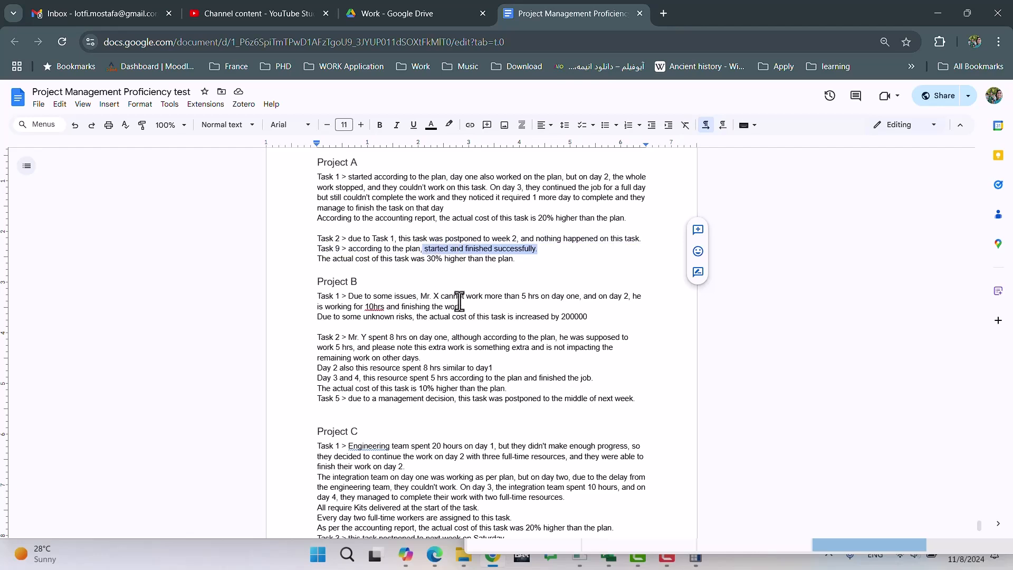
key(BackSpace)
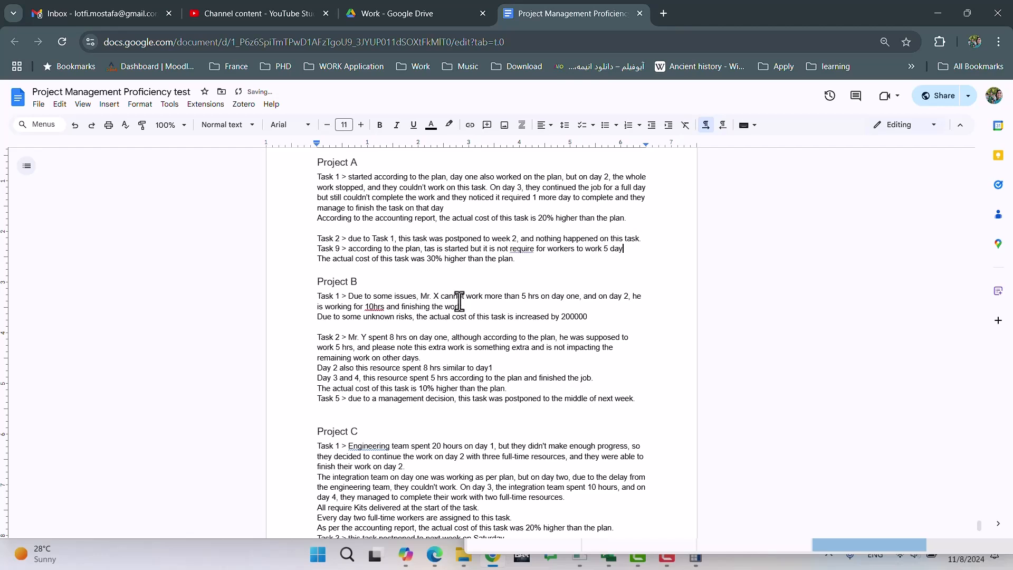
text(d they can finish their work only with 3 working days)
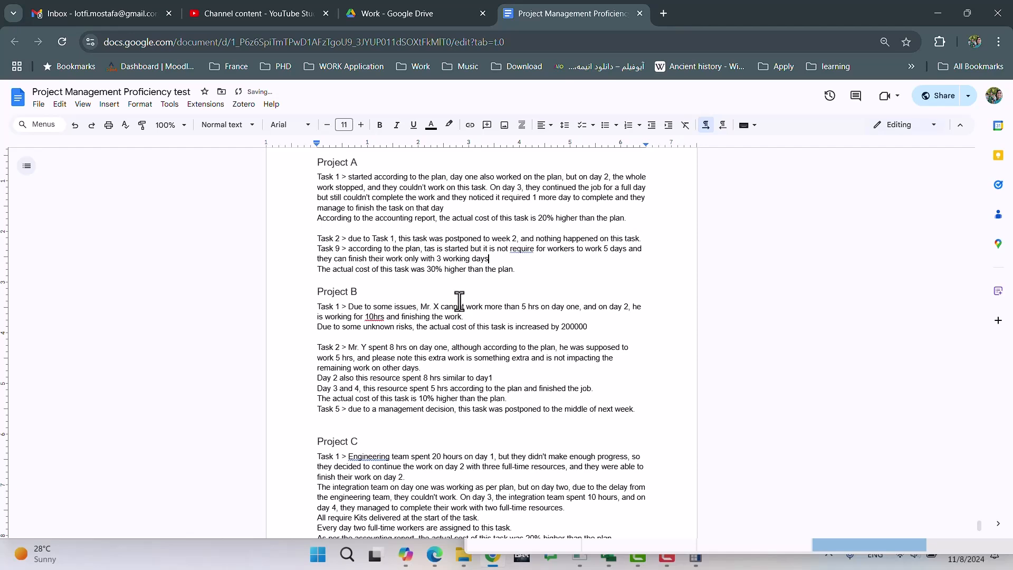
right_click(506, 251)
click(515, 248)
click(551, 275)
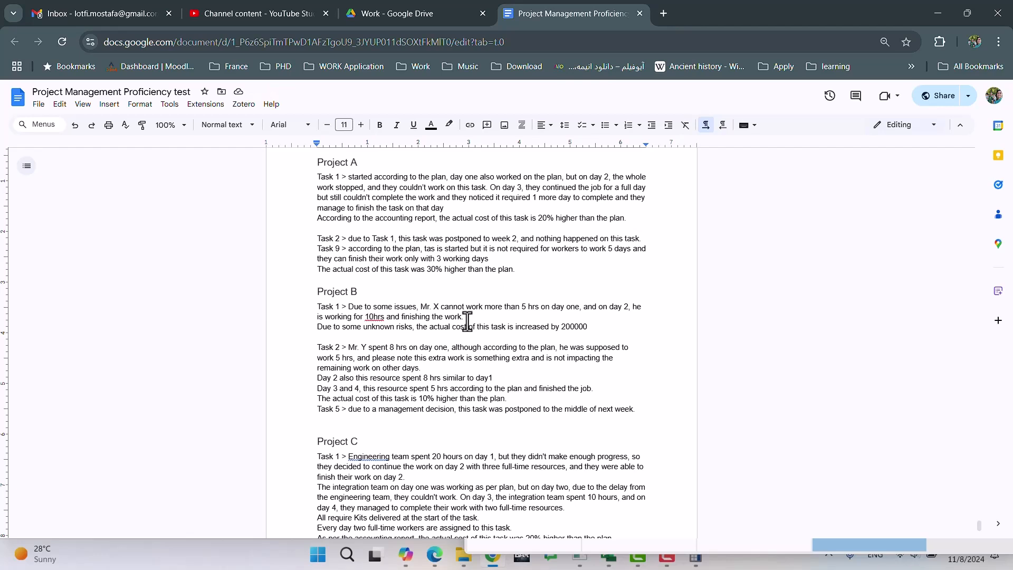
Glance at ProjectA.mpp and return to the report to append "and task is completed" to Task 9's sentence about 3 working days.
mouse_move(610, 562)
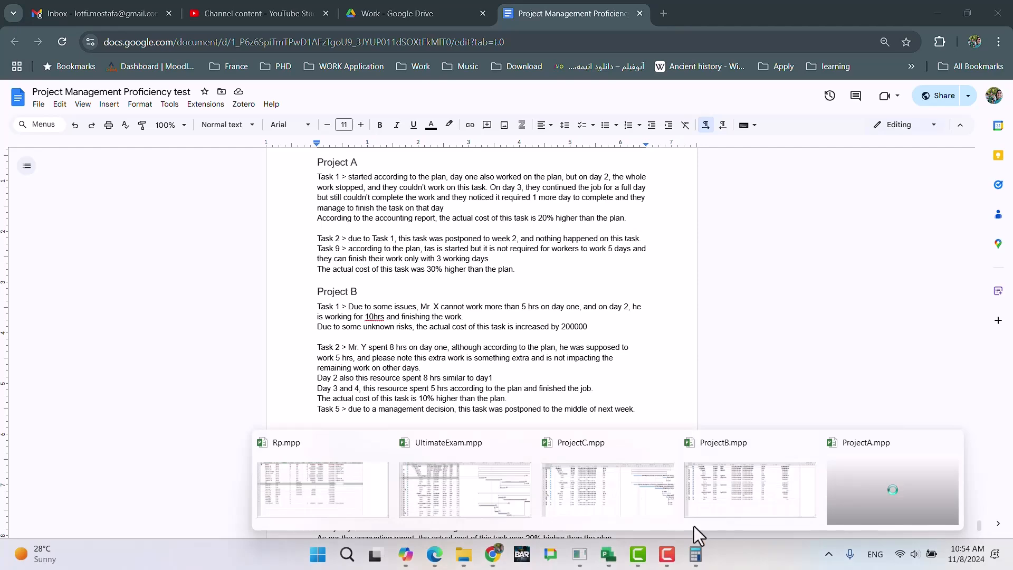
mouse_move(728, 499)
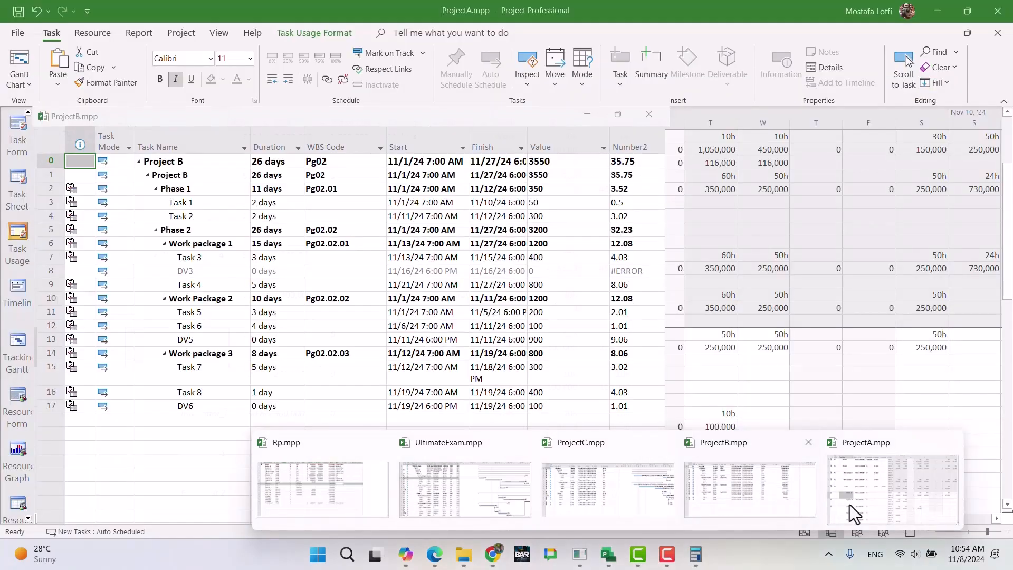
click(869, 499)
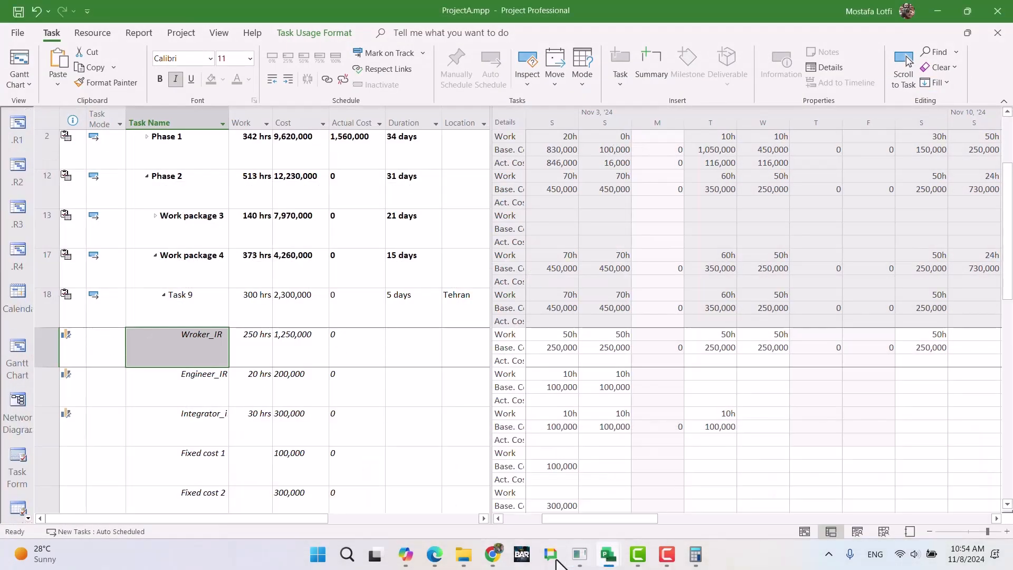
click(494, 556)
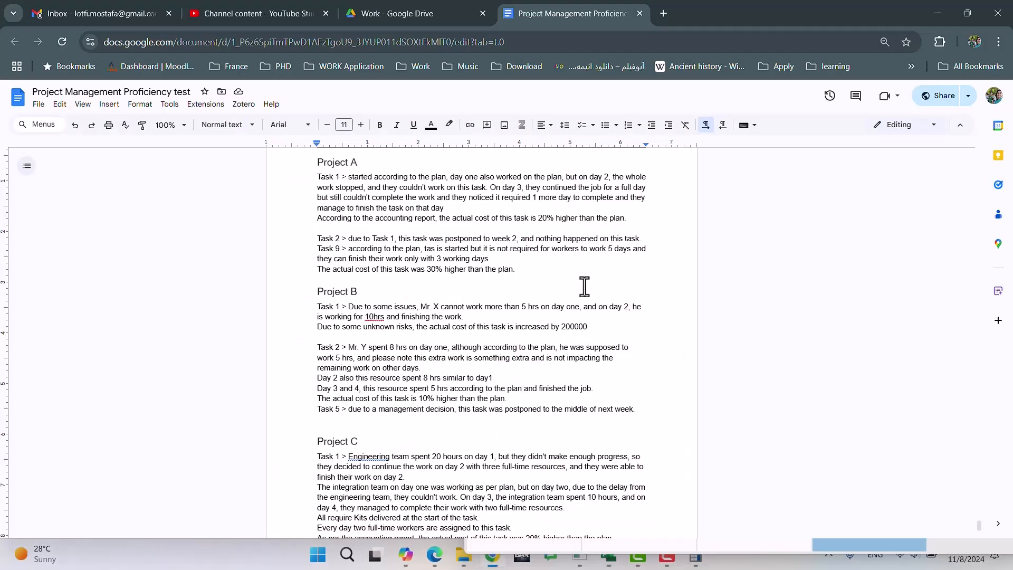
click(510, 259)
text(and task is complete)
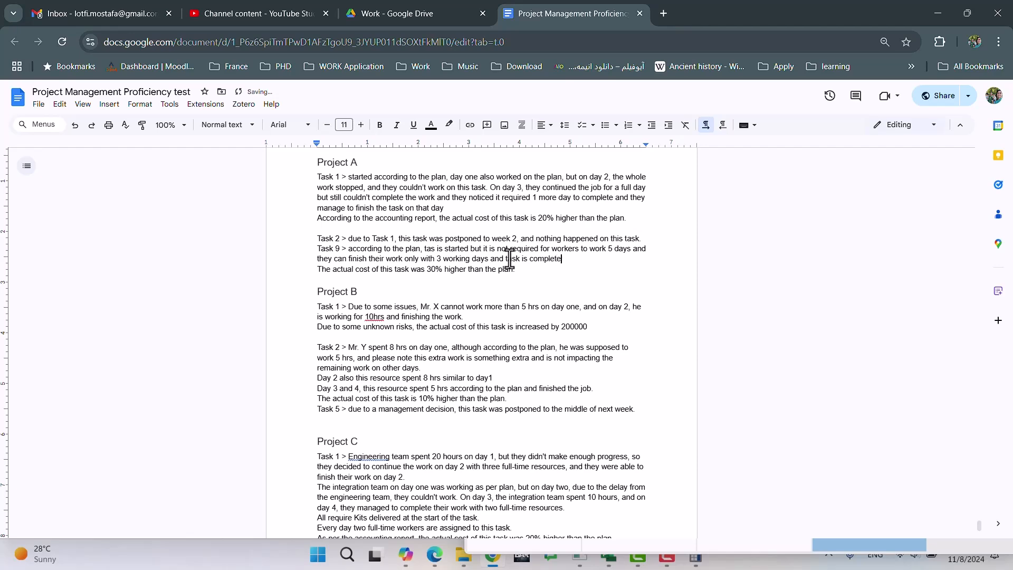
Switch to ProjectA.mpp in Microsoft Project and replace the Actual Cost details with Actual Work in the Task Usage timesheet.
key(alt+Tab)
click(341, 380)
mouse_move(611, 561)
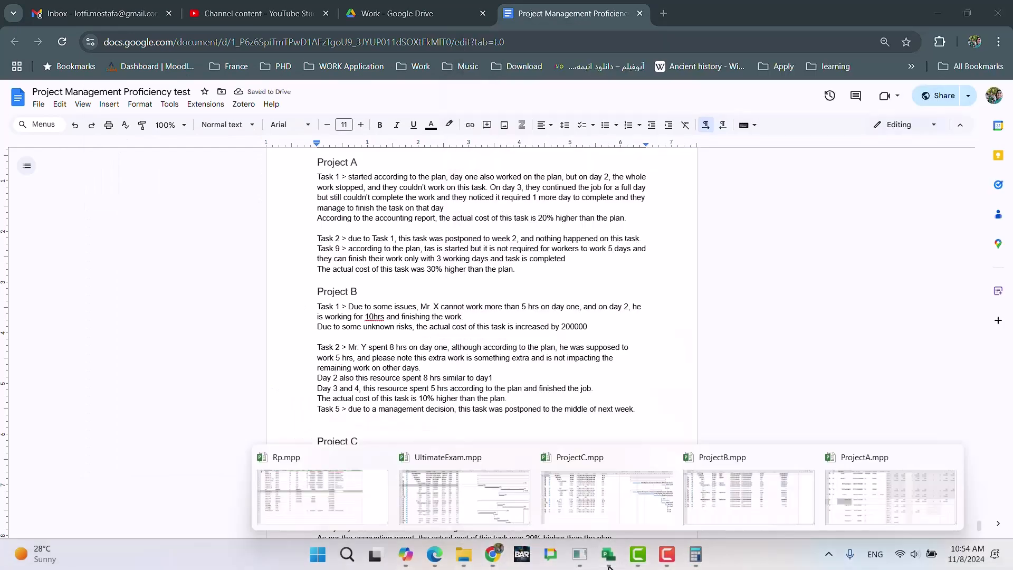
click(844, 491)
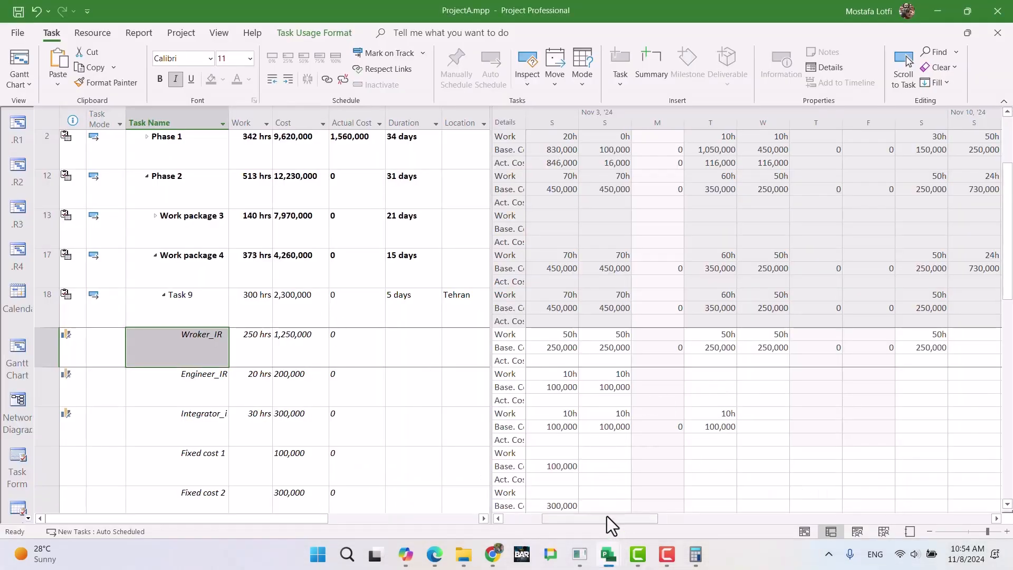
drag(607, 516, 579, 515)
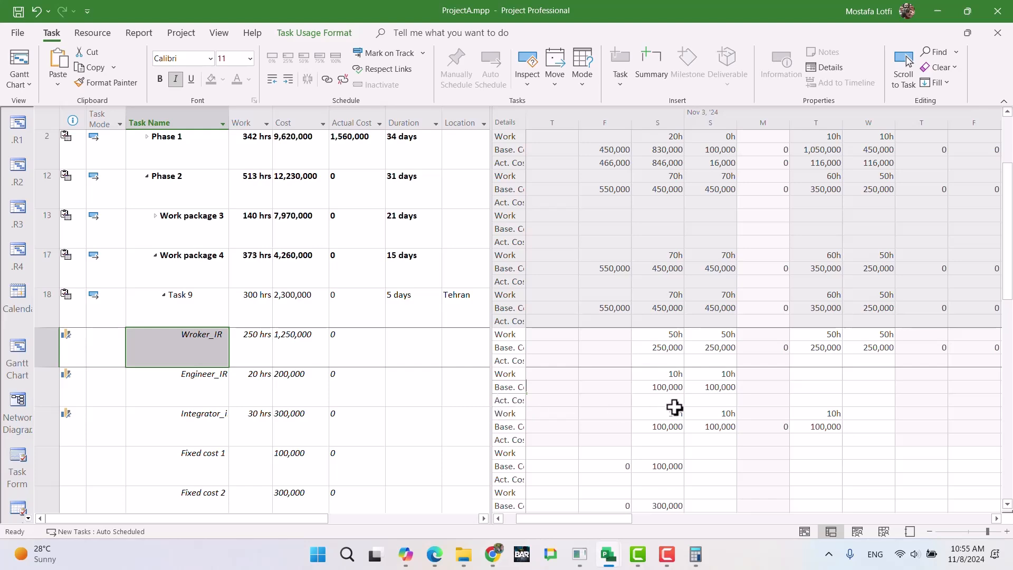
right_click(675, 408)
click(718, 336)
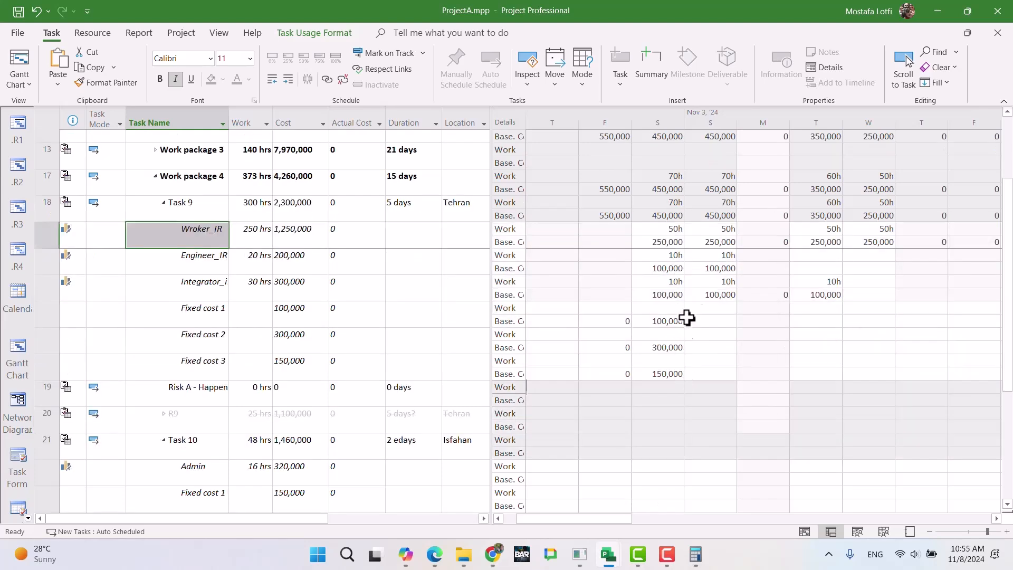
right_click(711, 275)
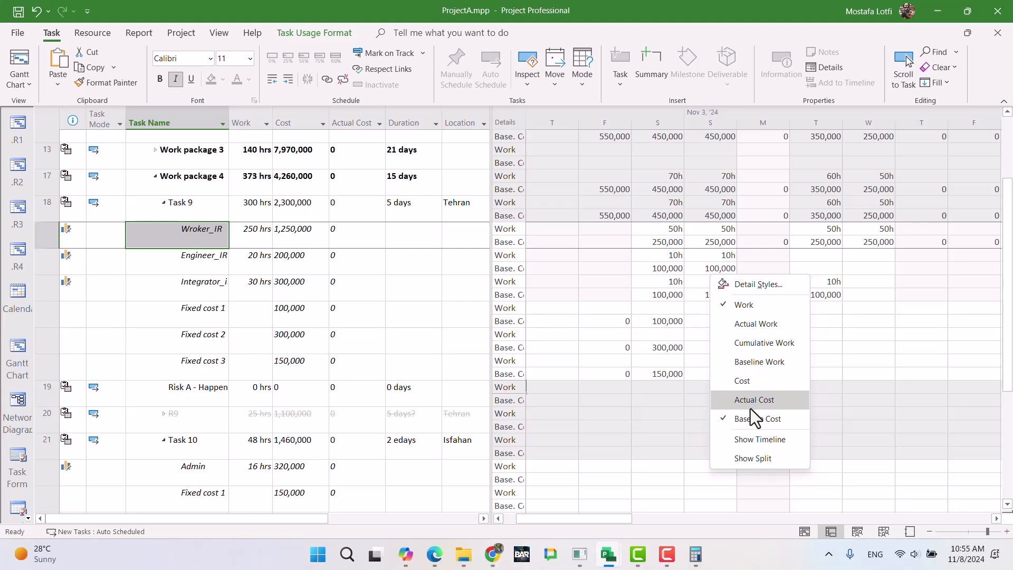
click(739, 326)
Enter Task 9's actual work for Saturday, November 2: 50 h for Wroker_IR, 10 h for Engineer_IR and 10 h for the integrator.
click(662, 361)
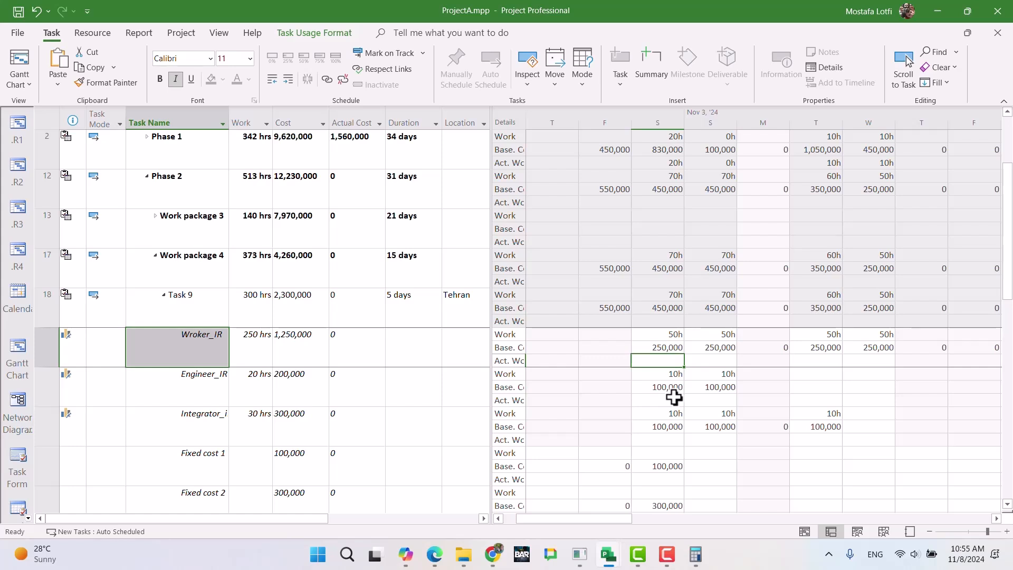
text(50)
key(Return)
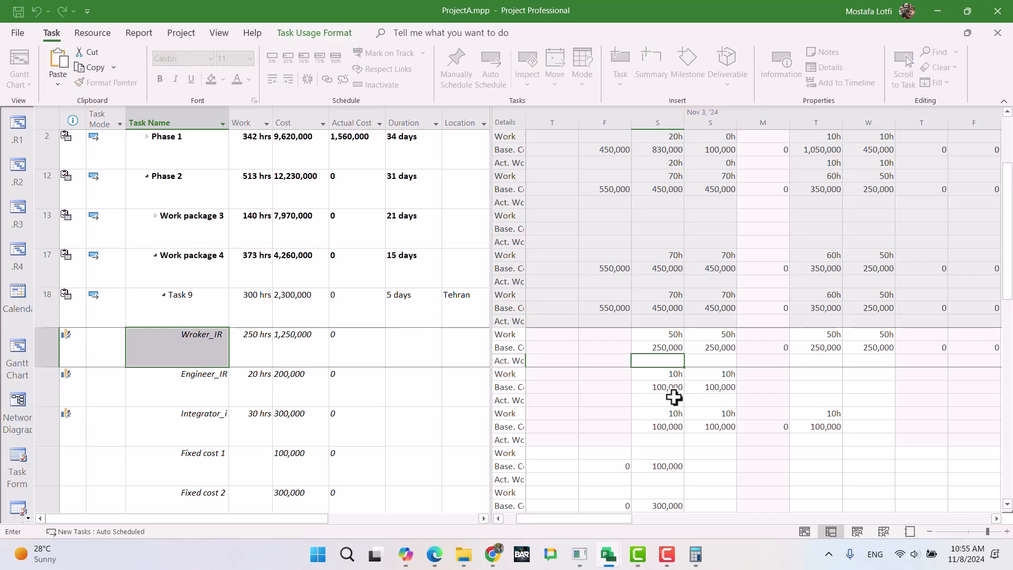
key(Down)
click(674, 397)
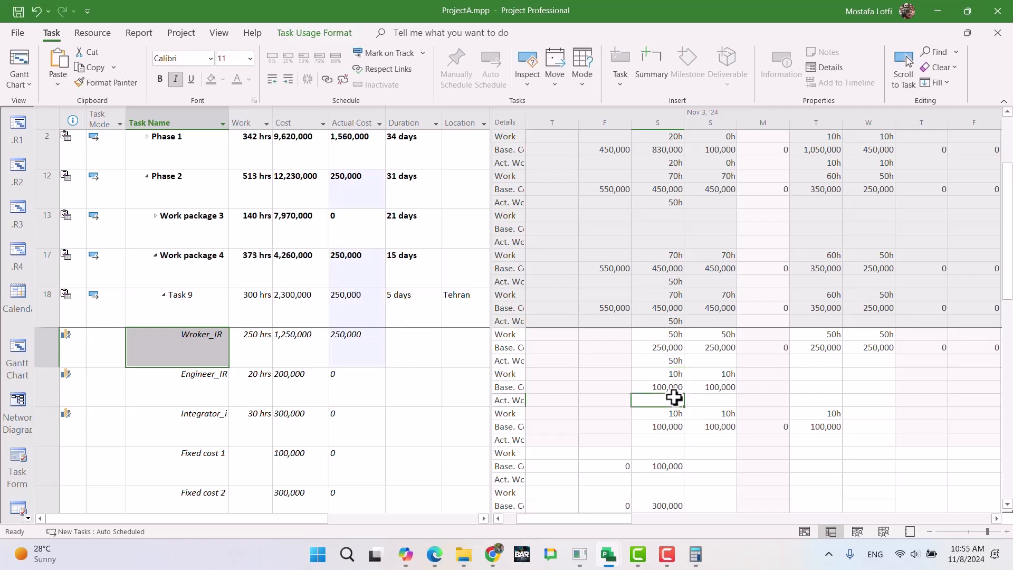
double_click(674, 398)
text(10)
key(Return)
key(Down)
key(Down)
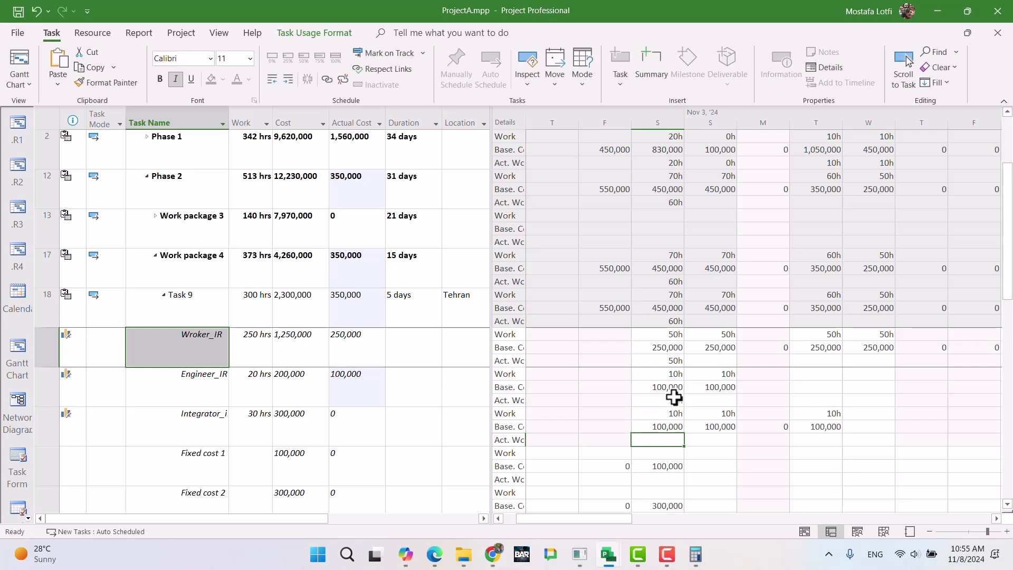
text(10)
key(Return)
Enter Task 9's actual work for Sunday, November 3: 10 h for the integrator, 10 h for Engineer_IR and 50 h for Wroker_IR.
key(Right)
key(Up)
text(10)
key(Up)
key(Up)
key(Up)
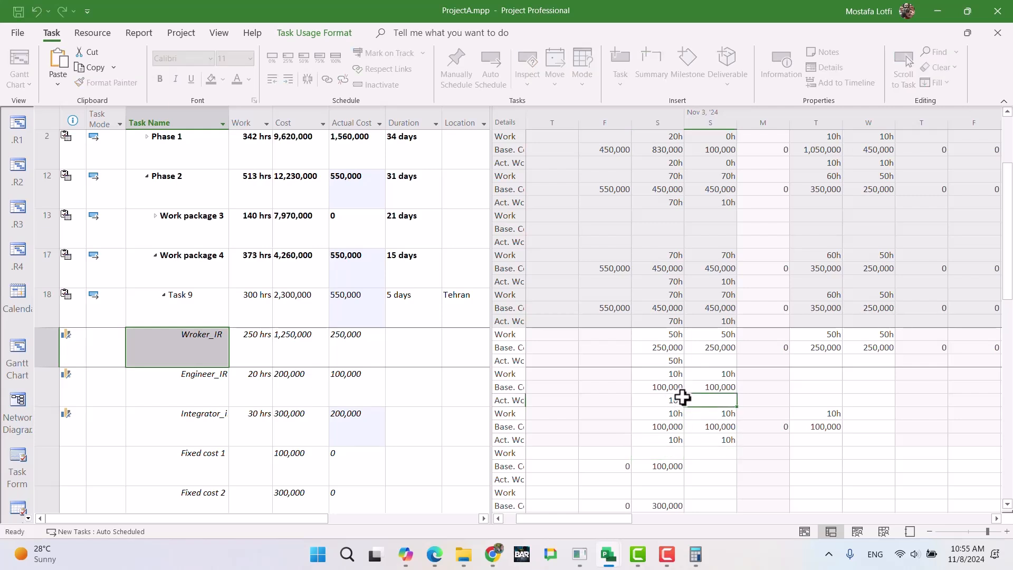
text(10)
key(Up)
key(Up)
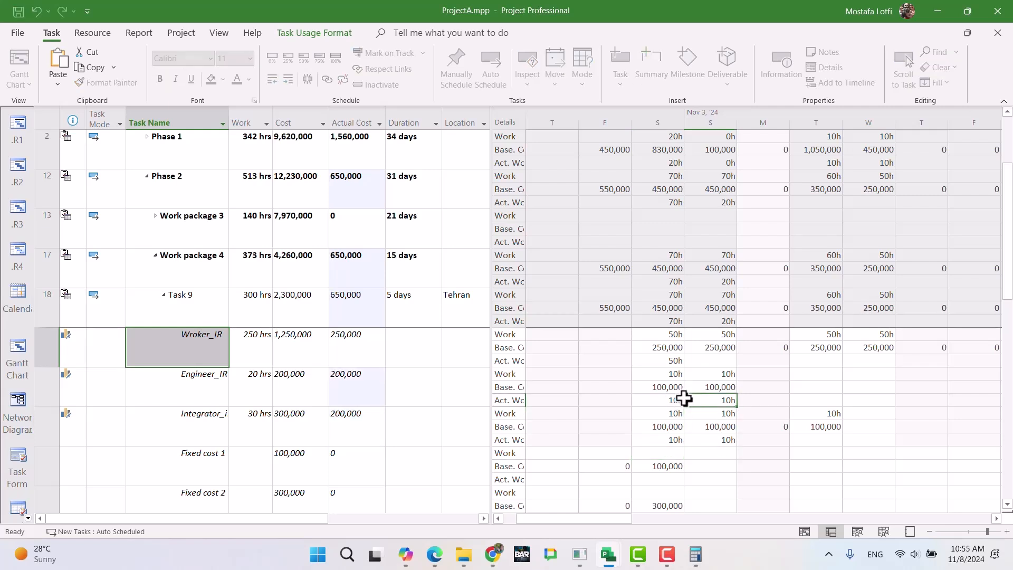
key(Up)
text(50)
key(Return)
Enter Task 9's actual work for Tuesday, November 5: 10 h for the integrator and 50 h for Wroker_IR.
key(Down)
key(Down)
key(Down)
key(Down)
key(Down)
key(Right)
key(Right)
text(10)
key(Return)
key(Up)
key(Up)
key(Up)
key(Up)
key(Up)
key(Up)
key(Up)
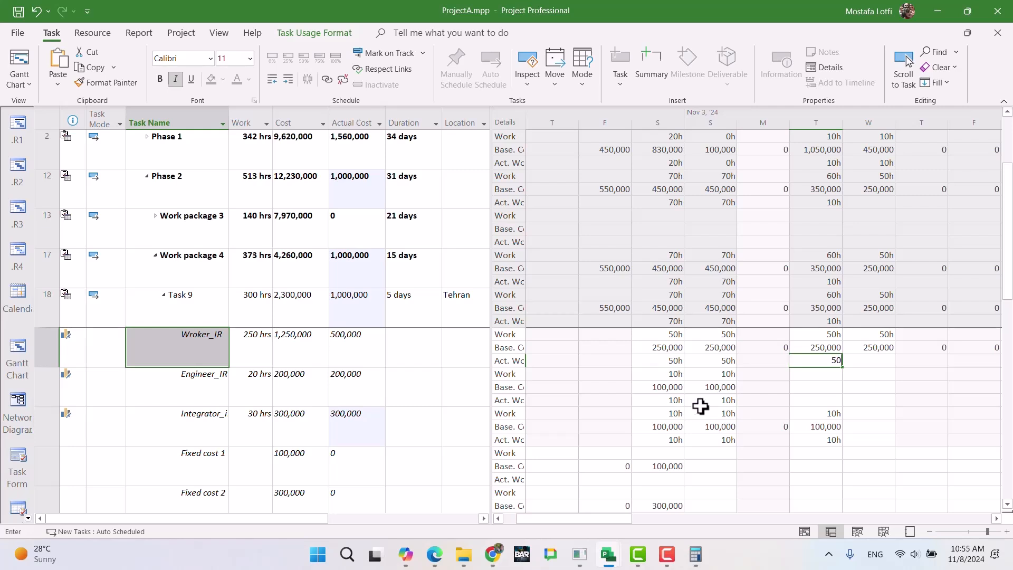
key(Return)
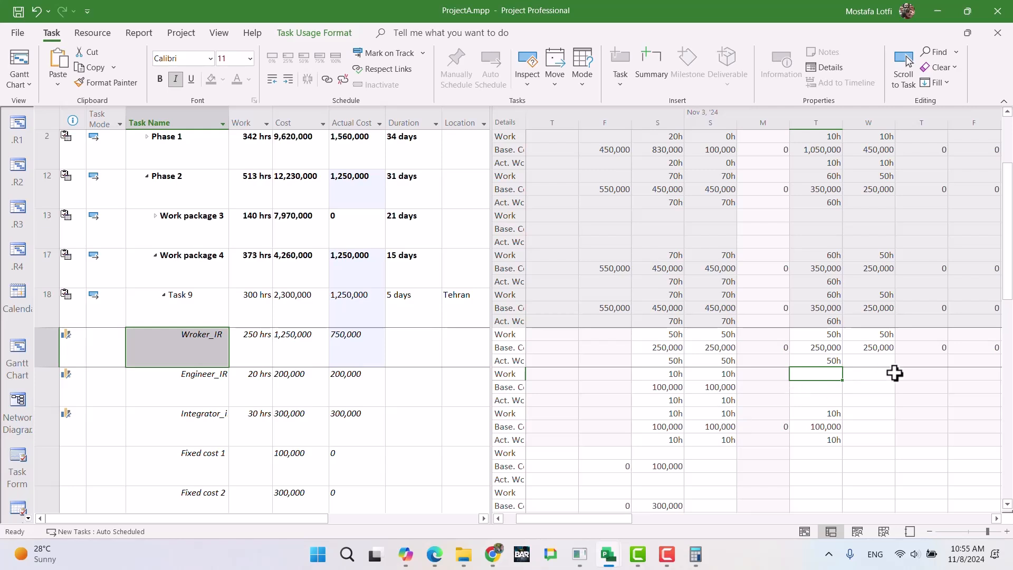
Set Wroker_IR's actual work under Task 9 to 0 h on Wednesday, November 6, and hide the Baseline Cost details.
click(889, 362)
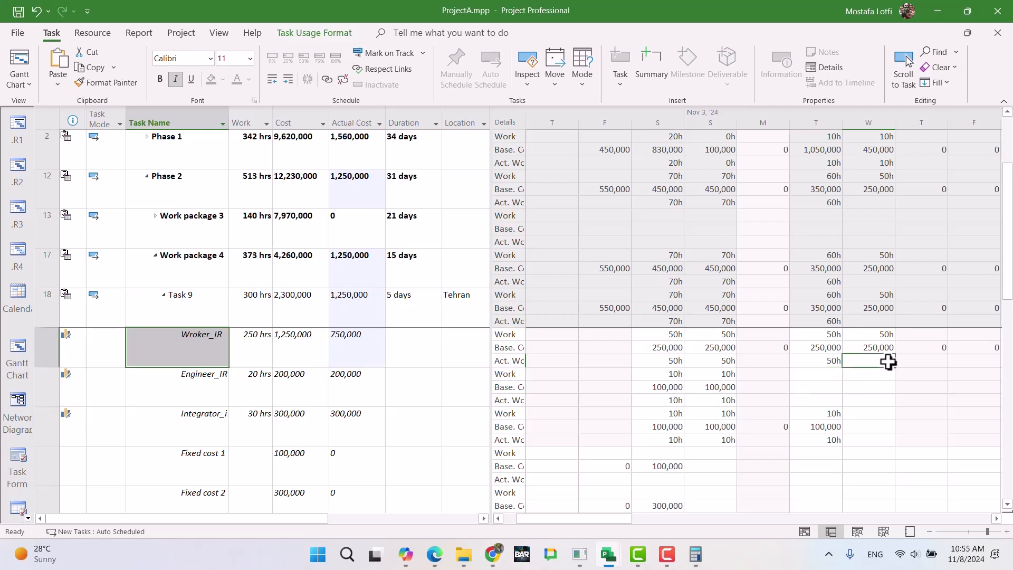
text(0)
key(Right)
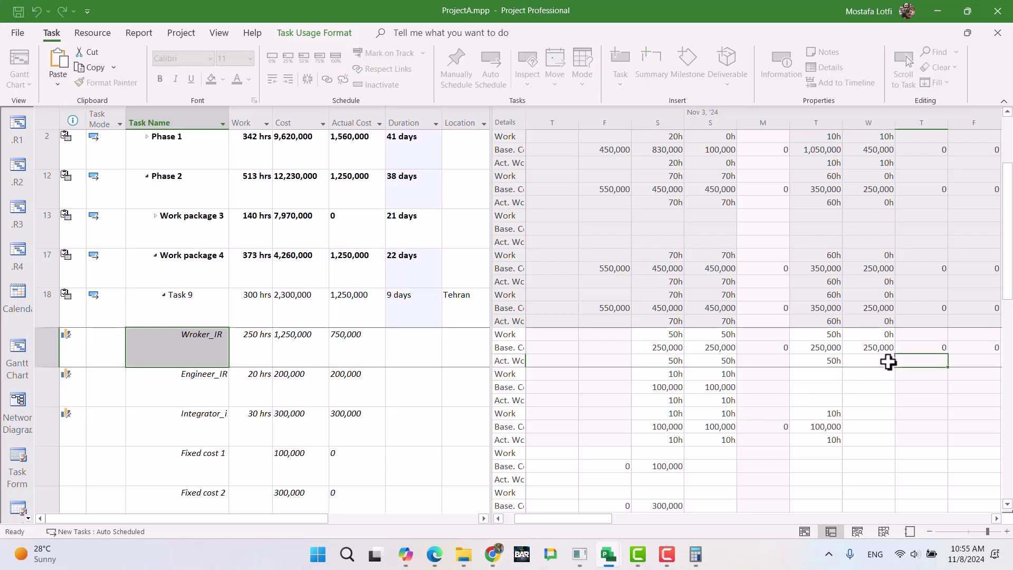
key(Left)
key(Left)
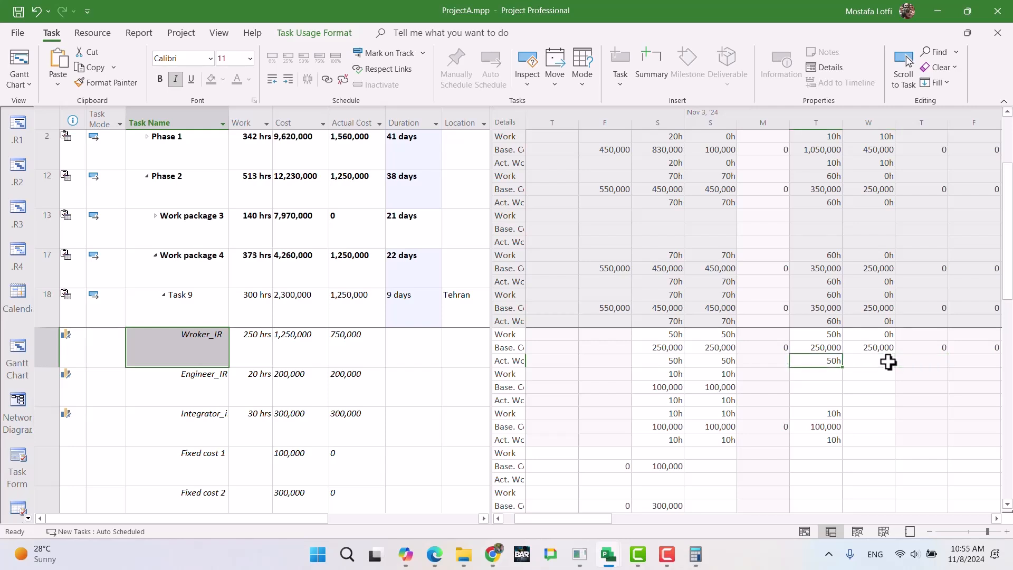
key(Right)
key(Right)
key(Right)
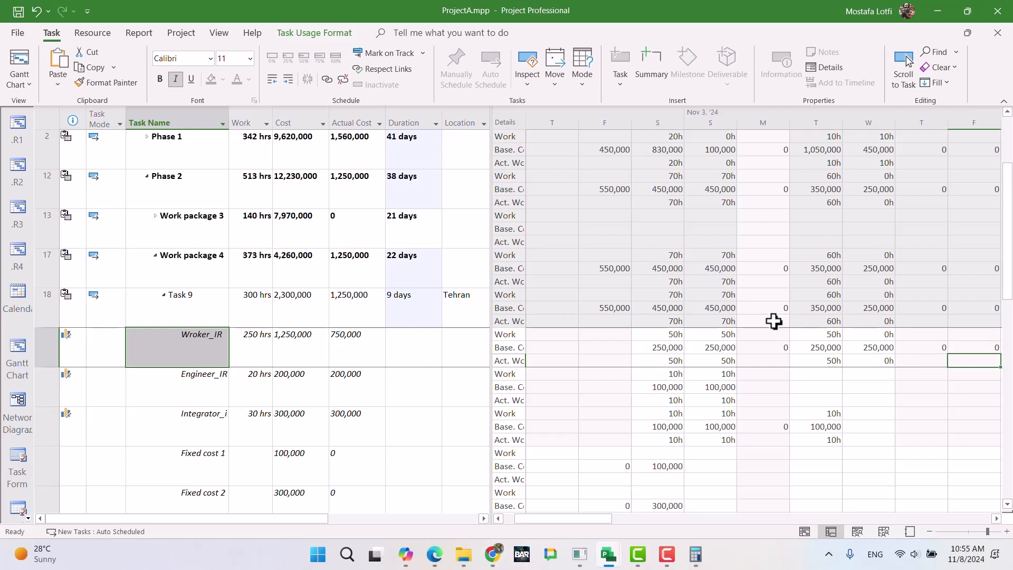
right_click(862, 400)
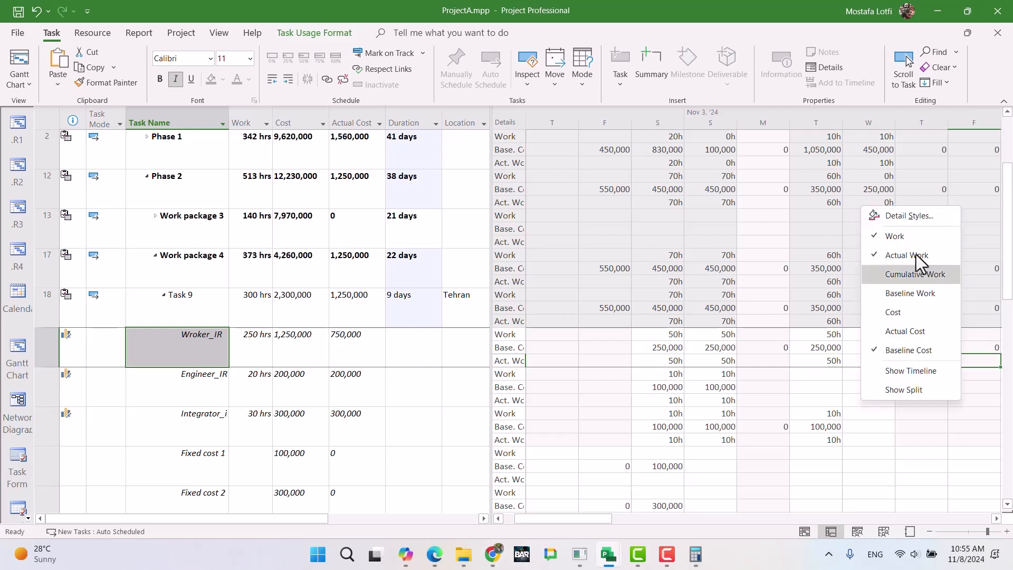
click(914, 348)
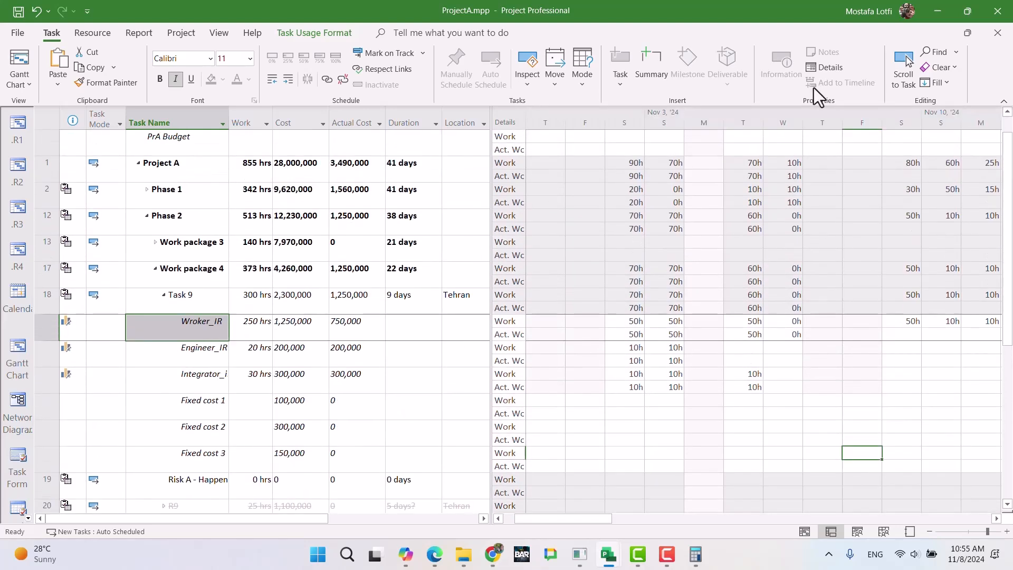
Examine Wroker_IR's scheduled and actual work under Task 9 around Wednesday, November 6 and the following days.
click(903, 77)
click(862, 348)
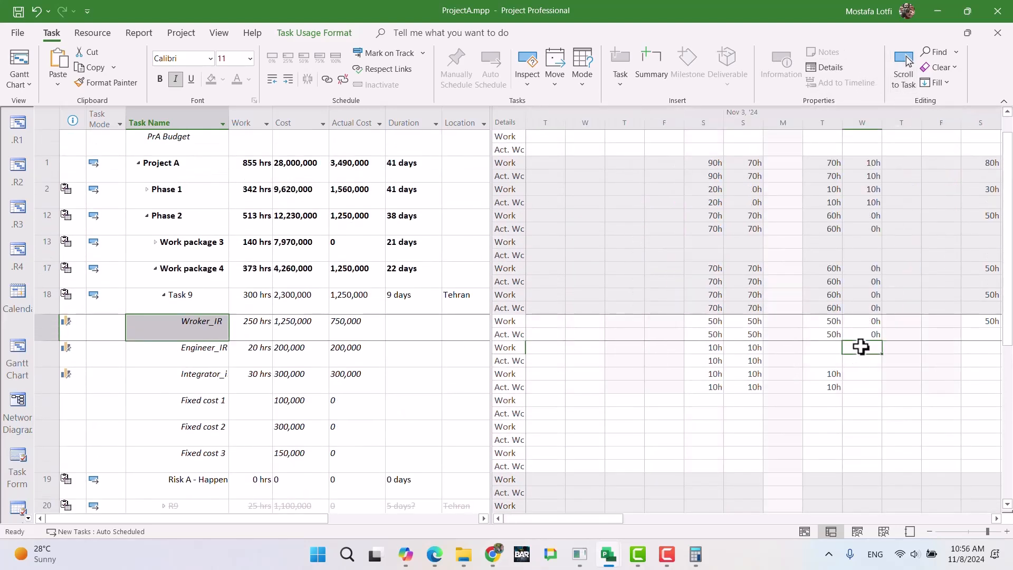
right_click(870, 362)
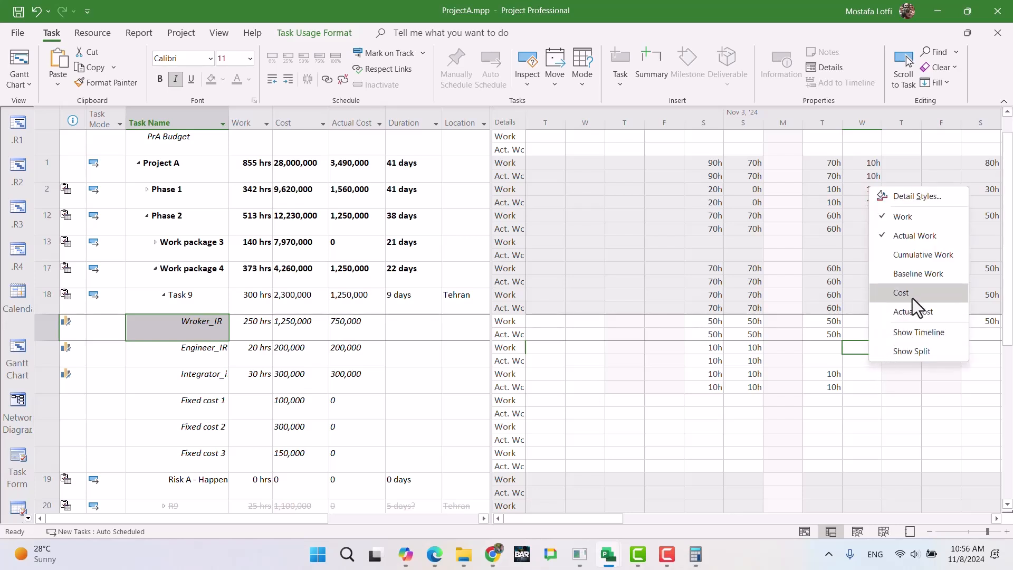
key(Escape)
click(876, 335)
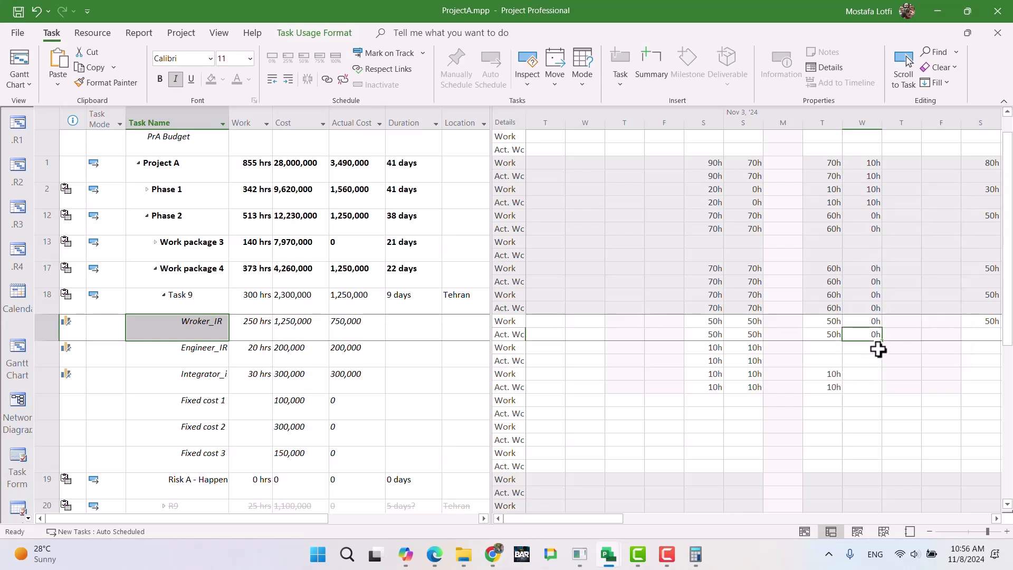
key(Right)
key(Right)
key(Right)
key(Right)
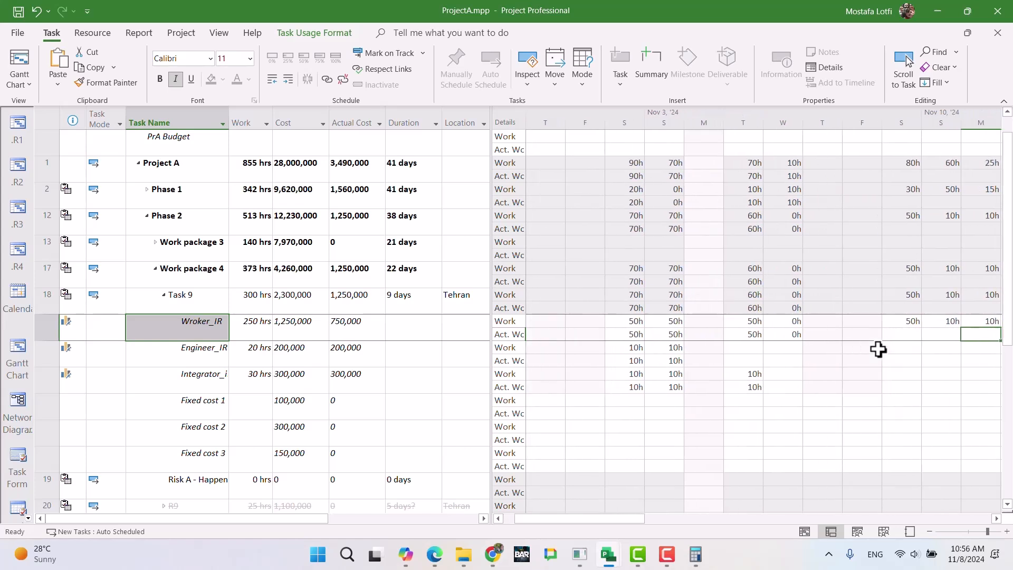
key(Left)
key(Left)
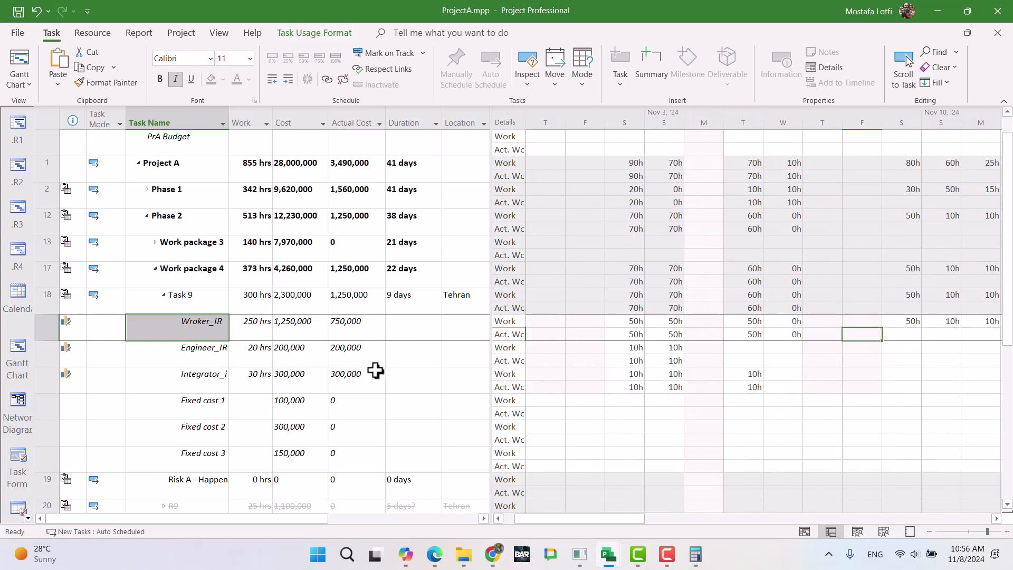
Copy the planned costs of Task 9's Fixed cost 1, 2 and 3 into their actual costs: 100,000, 300,000 and 150,000.
click(336, 415)
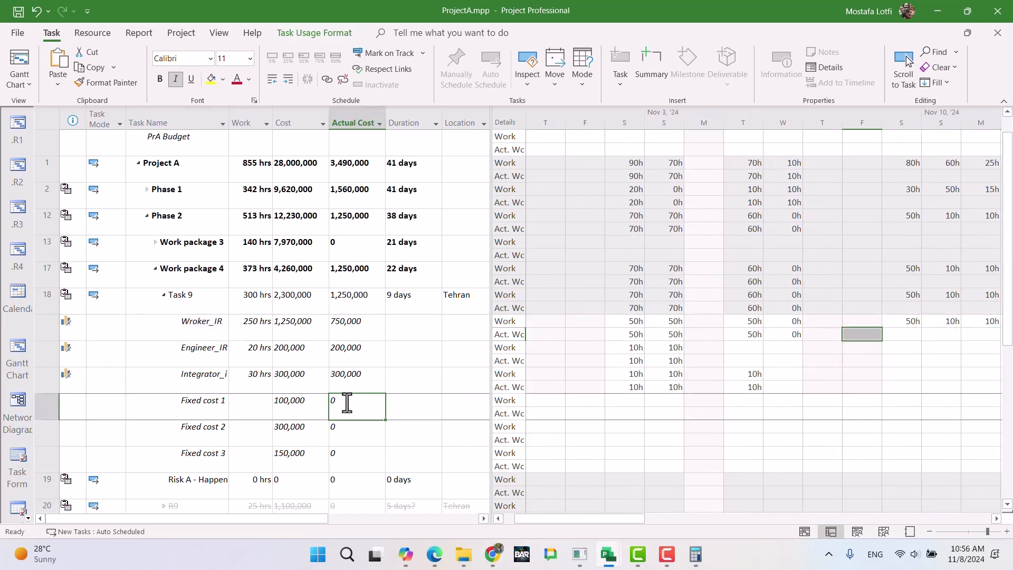
drag(305, 410, 299, 456)
key(ctrl+c)
click(350, 401)
key(ctrl+v)
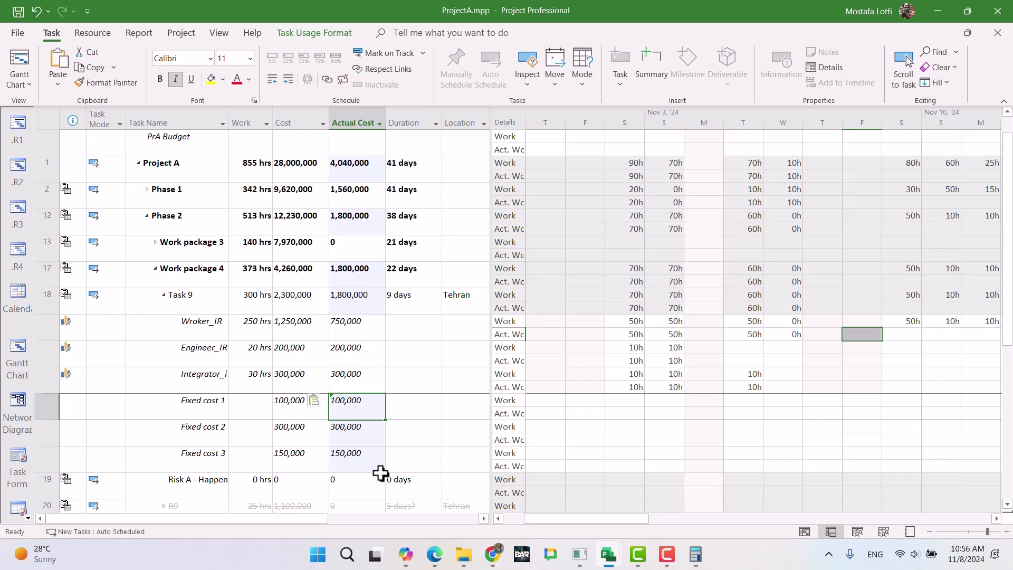
Check the Task 9 entry in the Google Docs progress report, and return to Project to review Task 9's actual cost.
click(492, 554)
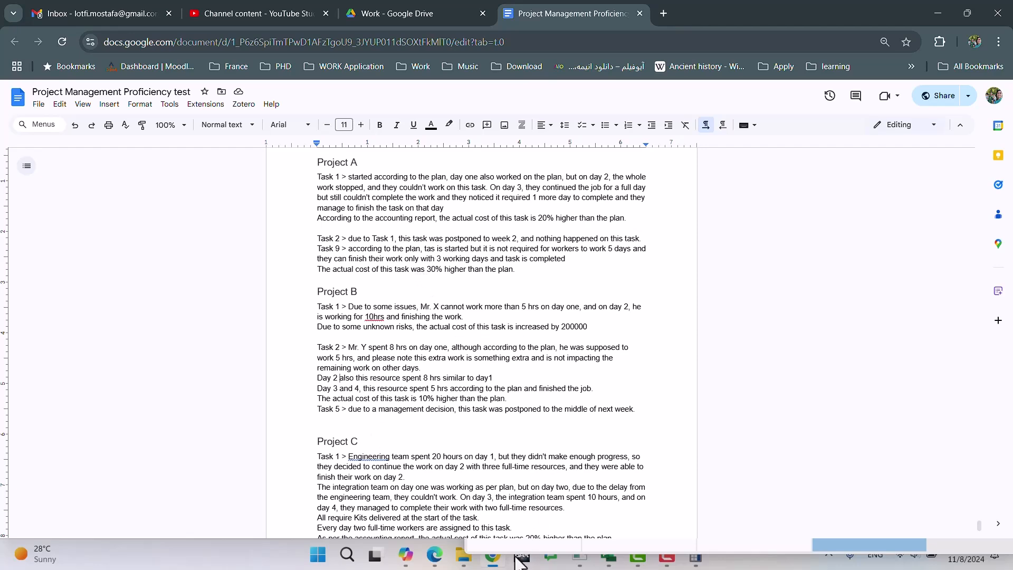
key(alt+Tab)
click(335, 334)
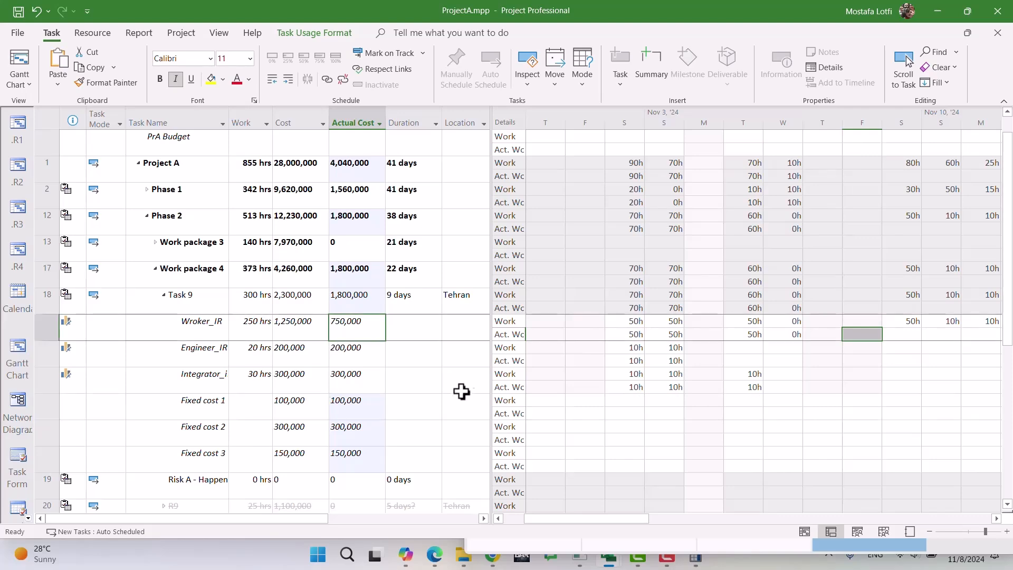
scroll(339, 380, down, 2)
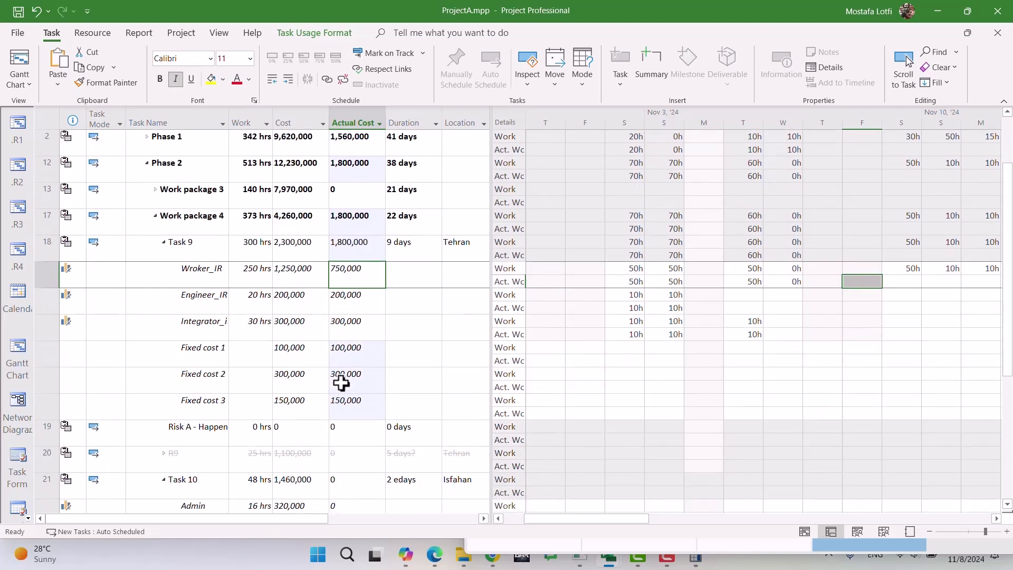
click(365, 249)
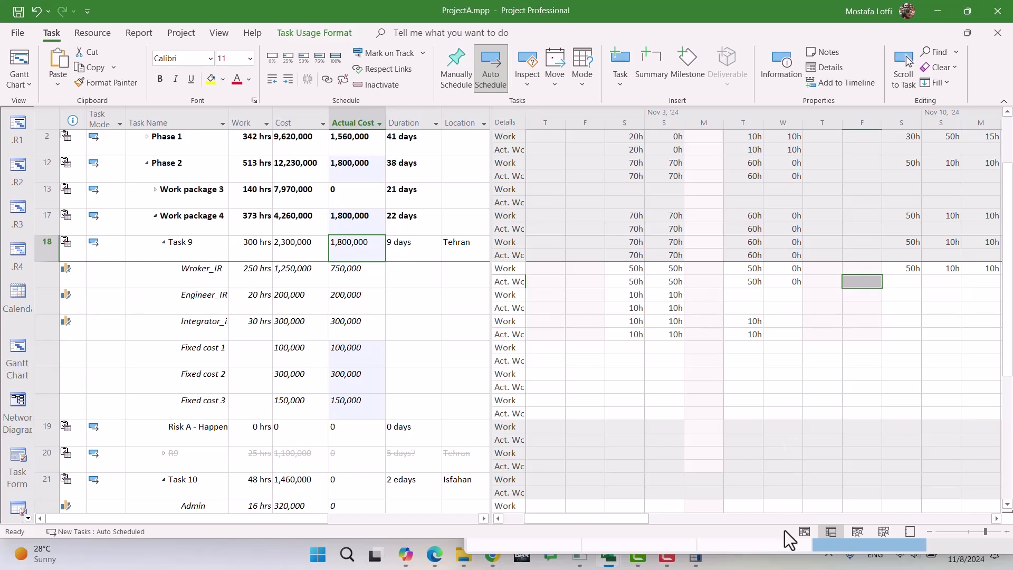
Clear all of Wroker_IR's remaining scheduled work under Task 9 after Tuesday, November 5.
mouse_move(625, 519)
mouse_down()
mouse_move(666, 512)
mouse_move(638, 512)
mouse_up()
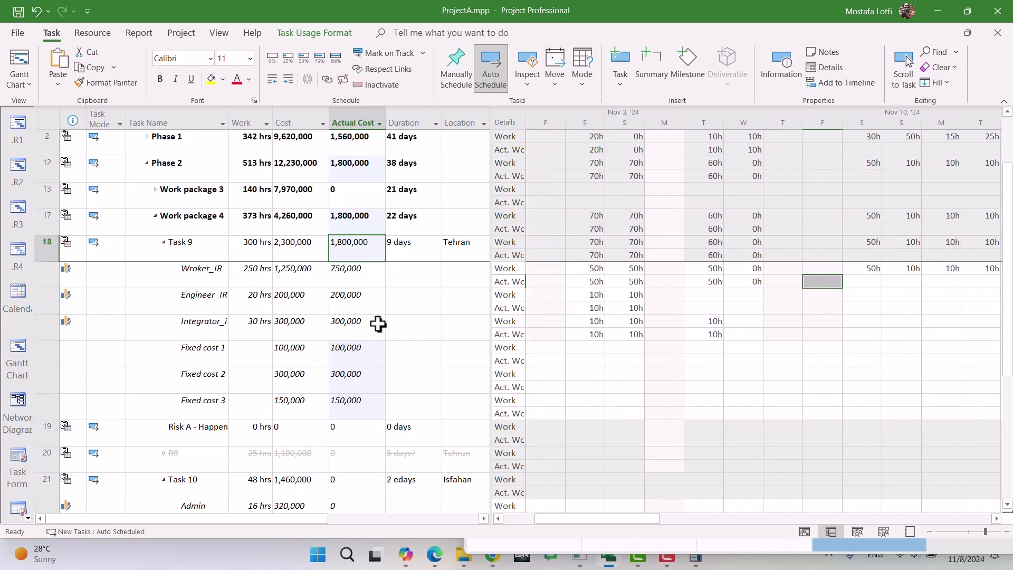
click(200, 275)
click(910, 281)
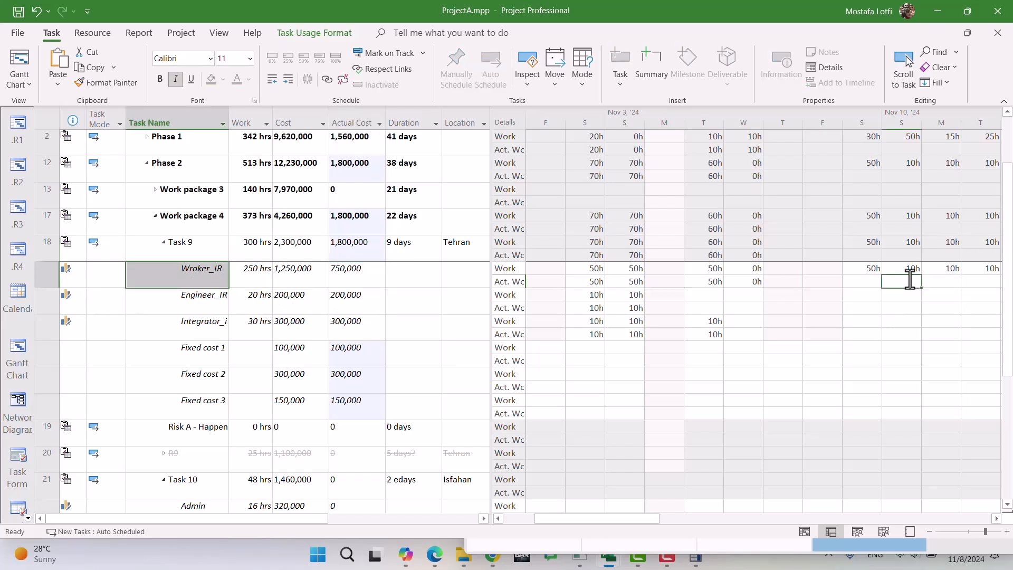
key(Left)
key(Up)
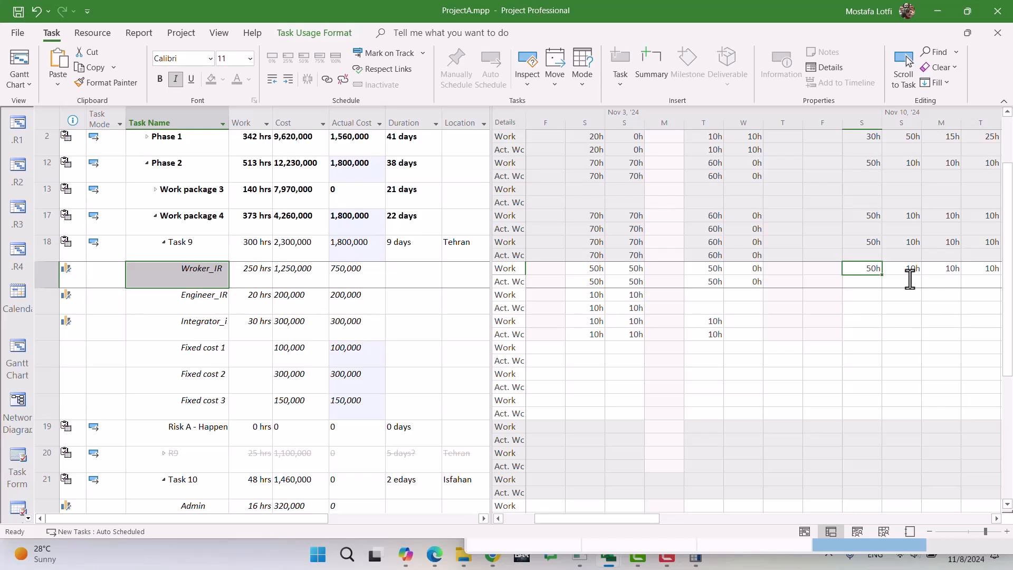
click(742, 283)
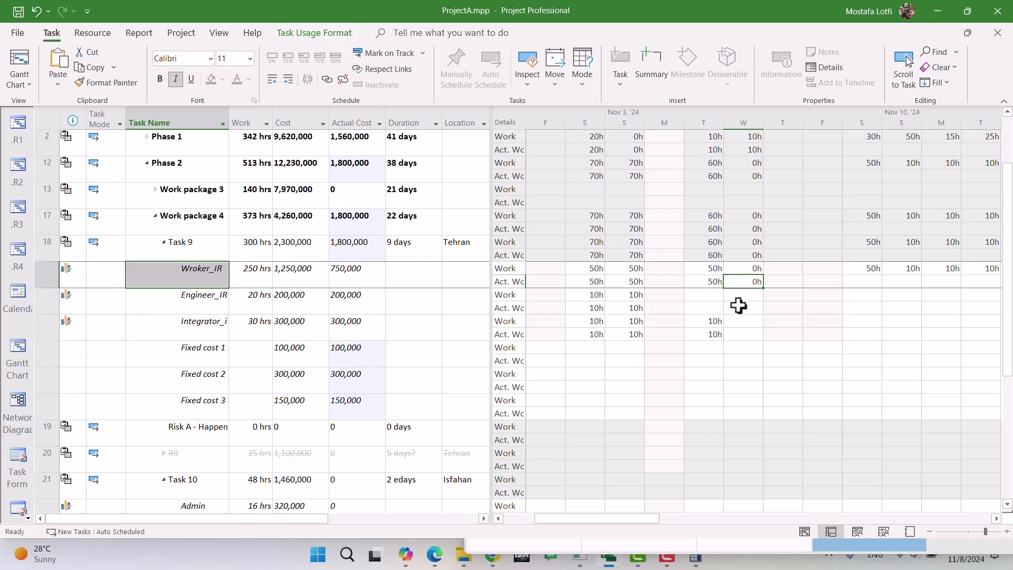
key(Right)
key(Right)
key(Right)
key(Right)
key(Right)
key(Right)
key(Right)
key(Right)
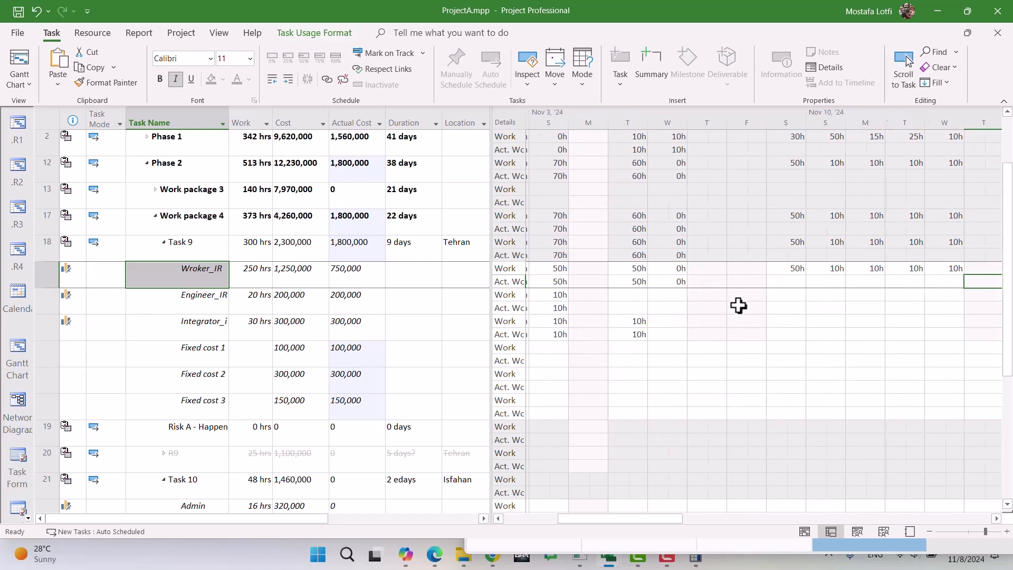
key(Right)
key(Right)
key(Right)
key(Up)
key(Left)
key(BackSpace)
key(Left)
key(Left)
key(Left)
key(Left)
key(BackSpace)
key(Right)
key(BackSpace)
key(Left)
key(Left)
key(BackSpace)
key(Left)
key(BackSpace)
key(Left)
key(BackSpace)
key(Left)
key(Left)
key(Left)
key(Left)
key(Left)
key(Left)
key(Left)
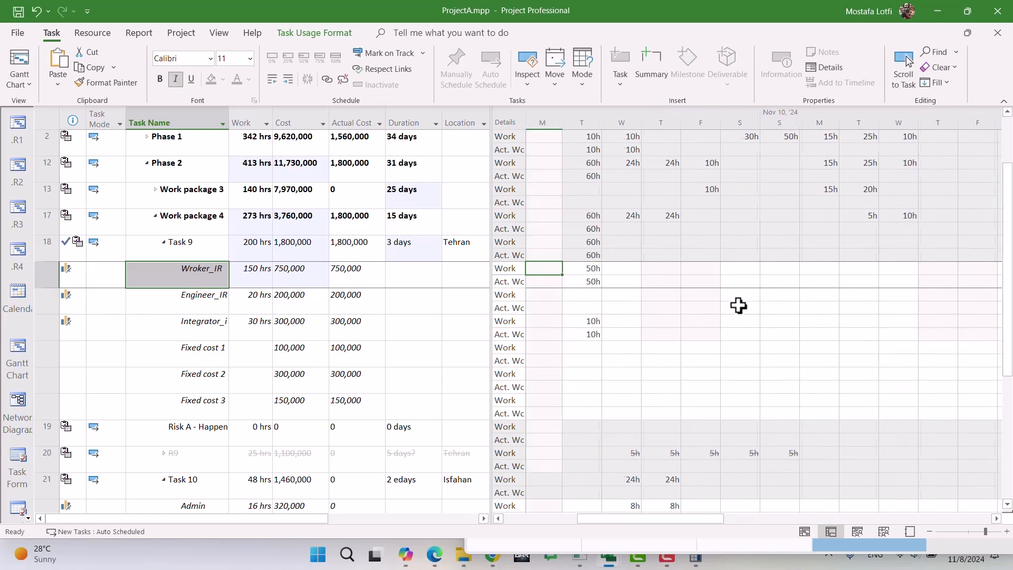
key(Left)
key(Left)
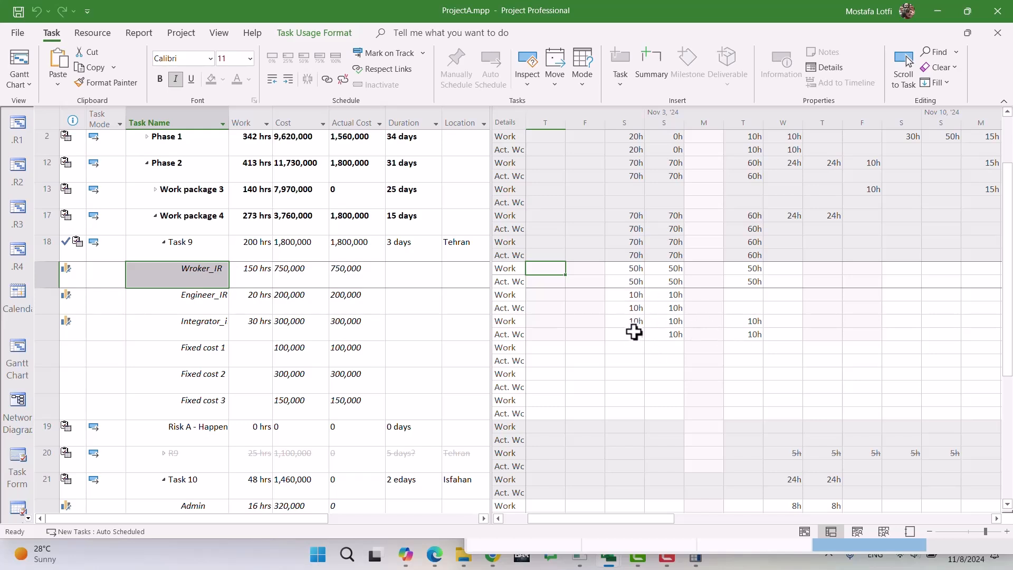
Insert a Baseline Cost column before the Duration column.
scroll(268, 337, down, 1)
scroll(267, 336, up, 1)
click(360, 244)
click(410, 115)
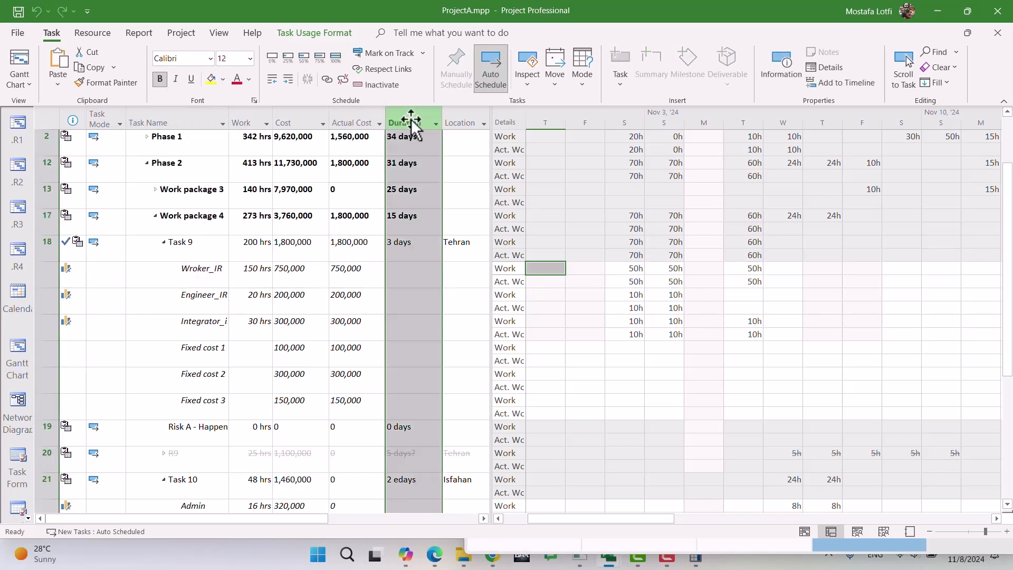
key(Insert)
text(ba)
key(Down)
key(Down)
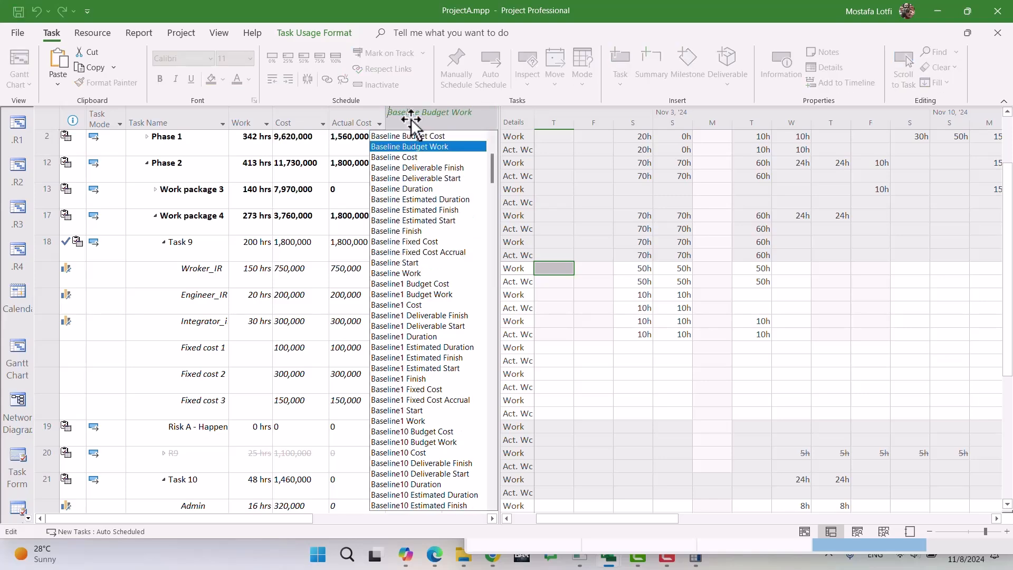
key(Return)
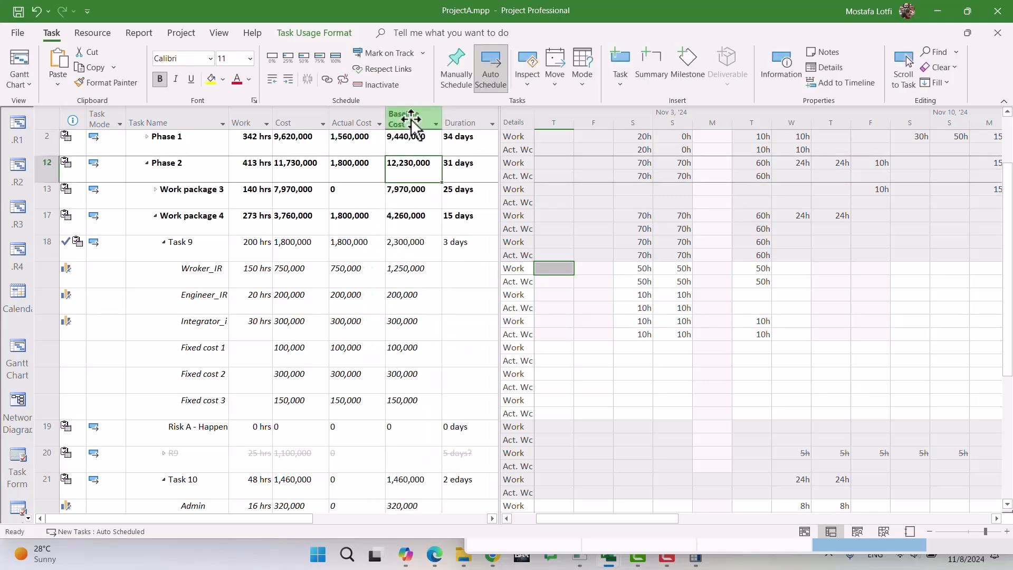
Multiply Task 9's baseline cost of 2,300,000 by 1.2 in Calculator.
click(403, 248)
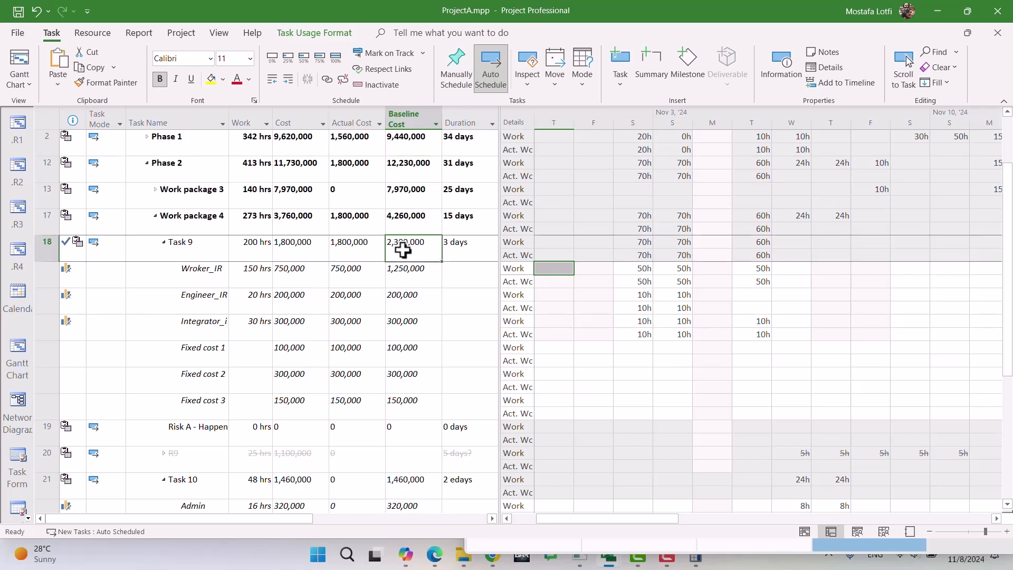
click(695, 558)
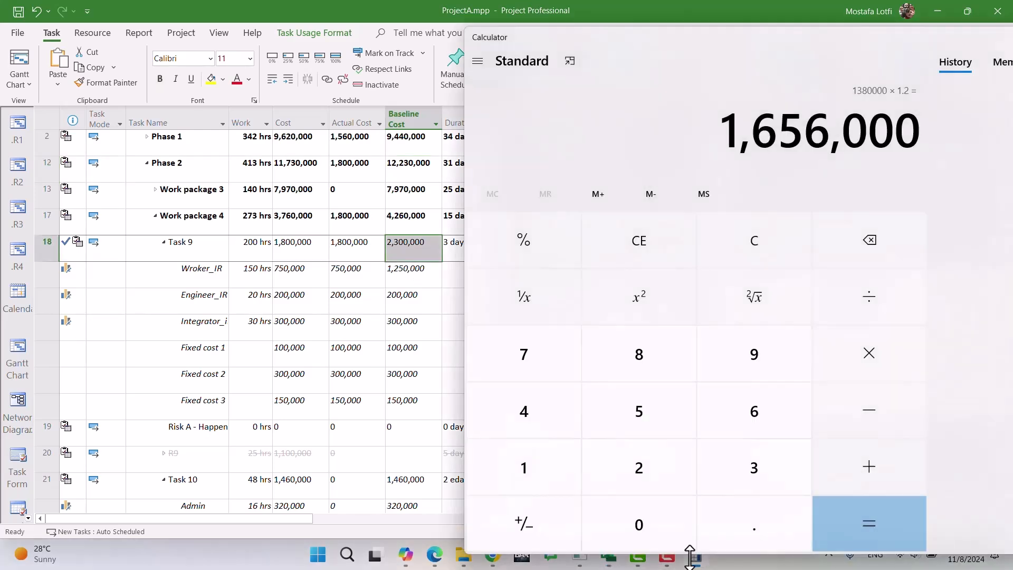
click(769, 245)
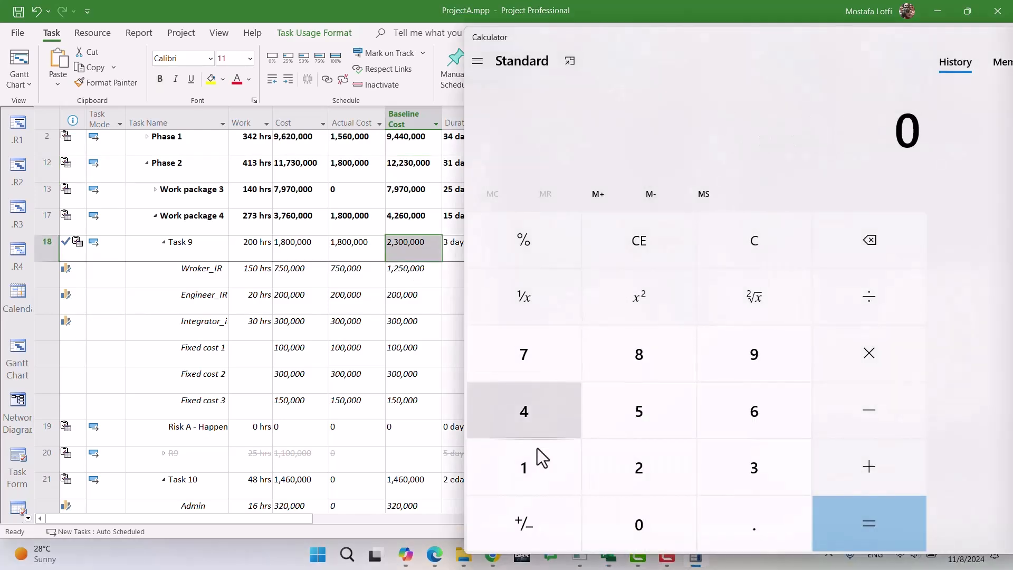
click(621, 455)
click(744, 465)
click(644, 527)
click(645, 525)
click(644, 524)
click(645, 524)
click(645, 524)
click(861, 362)
click(534, 478)
click(702, 512)
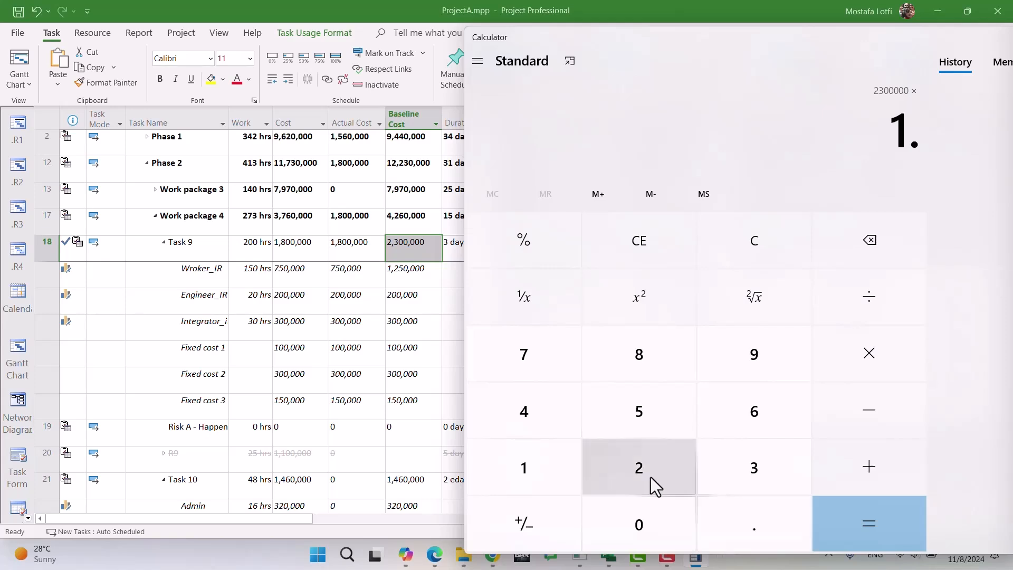
click(670, 485)
click(874, 524)
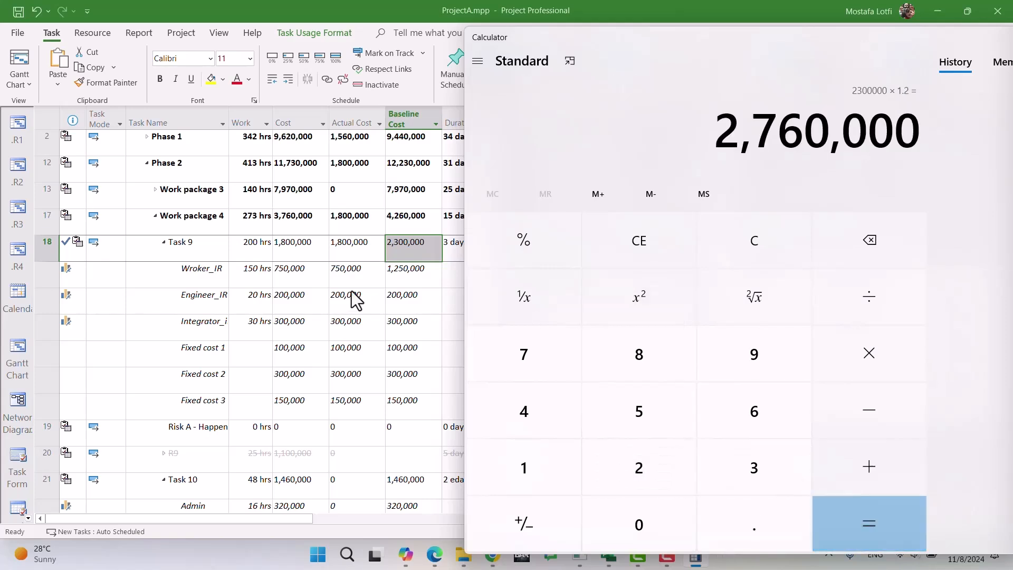
Return to Project and set Task 9's actual cost to 2,760,000.
click(412, 296)
click(415, 253)
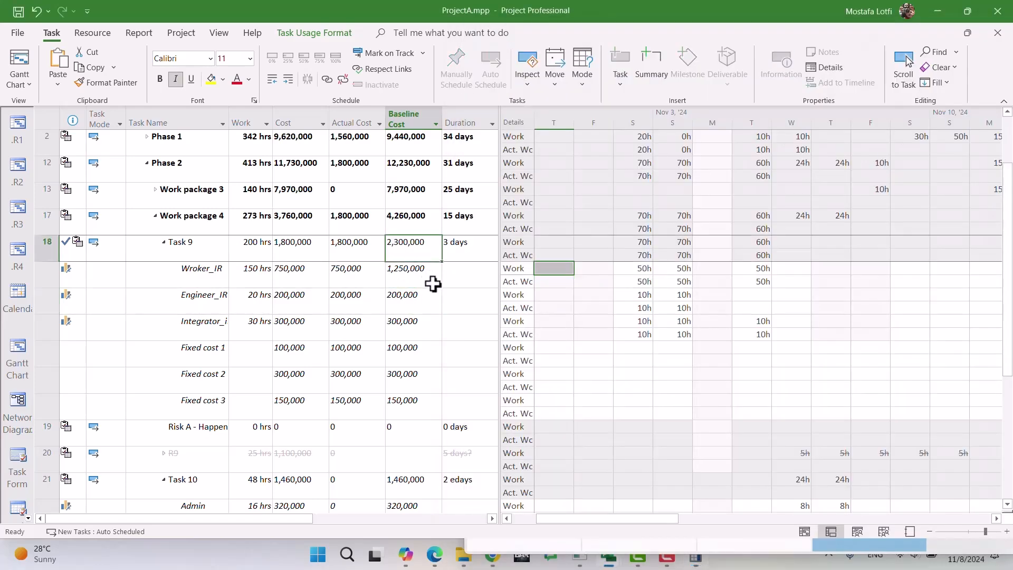
click(355, 256)
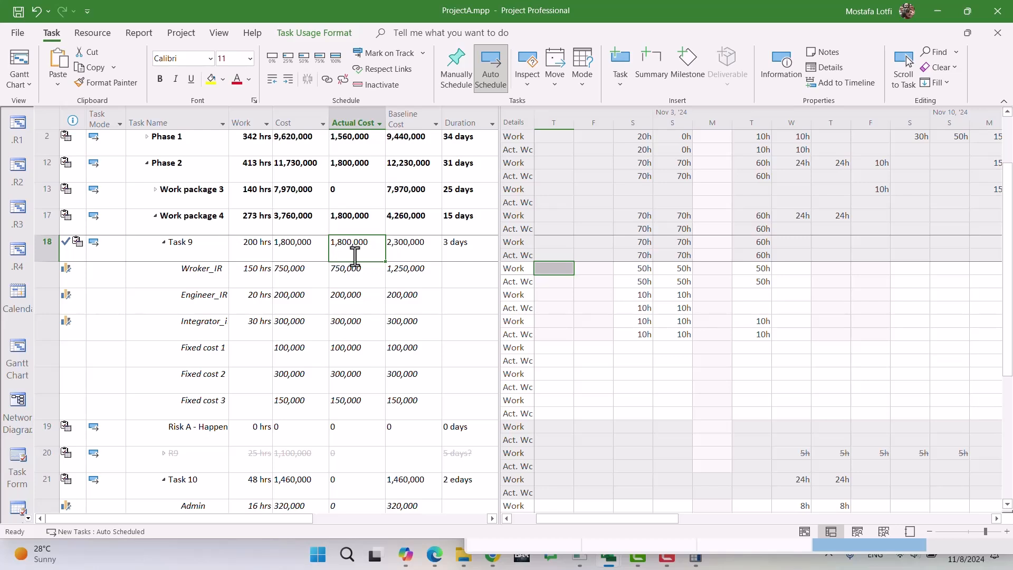
text(276000)
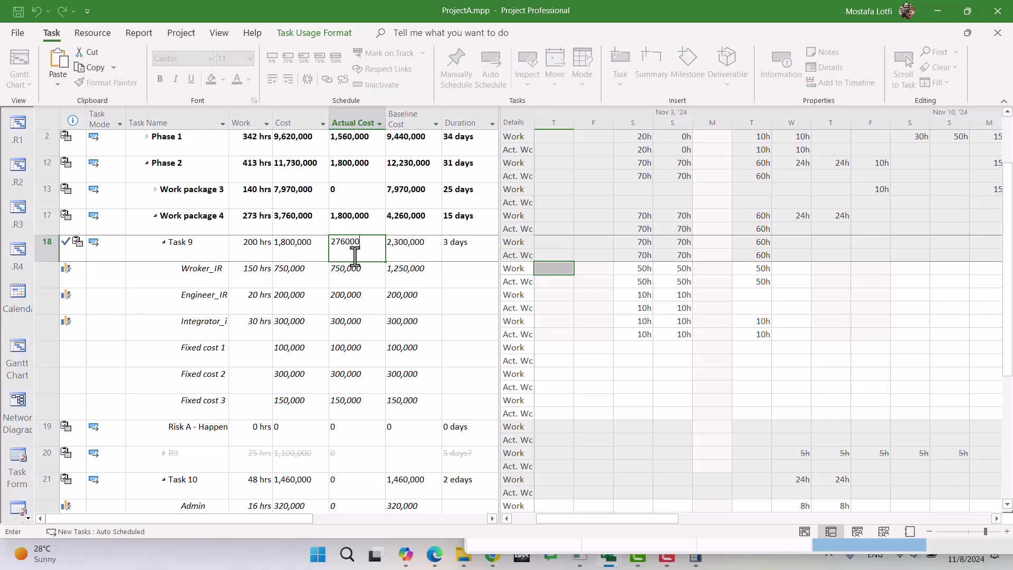
key(Return)
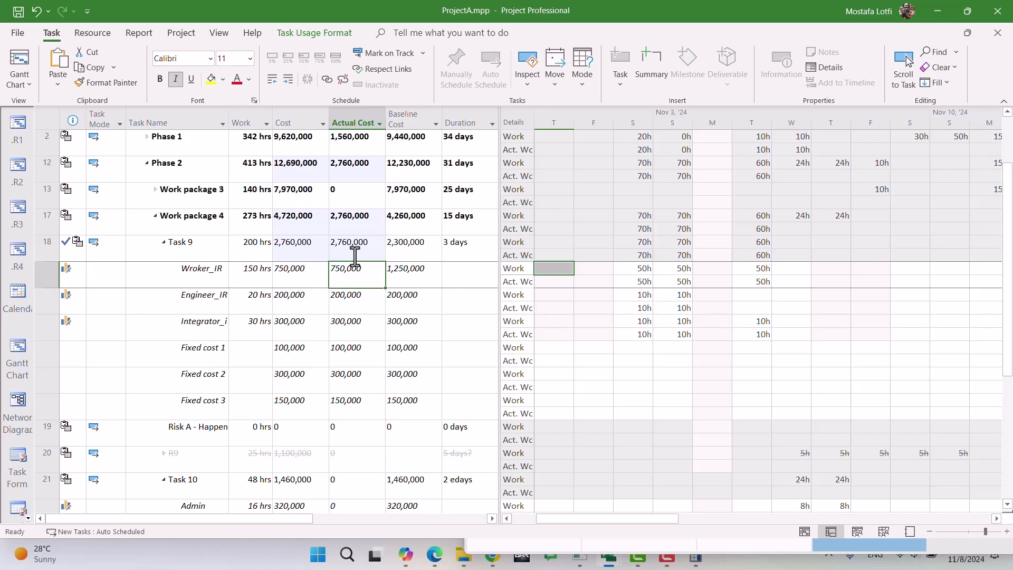
click(354, 256)
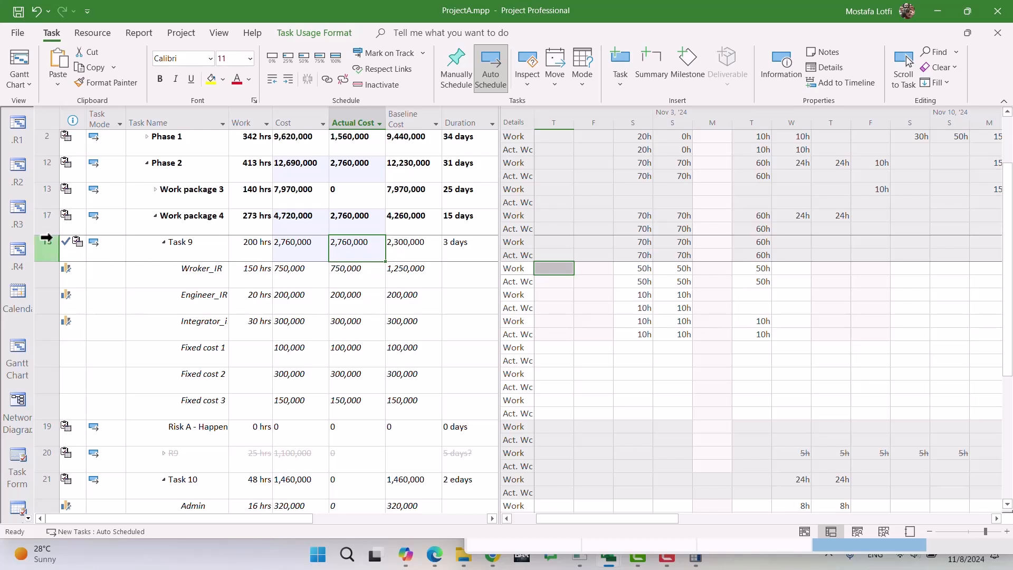
Collapse Task 9's assignments and switch to the Tracking Gantt view.
click(163, 241)
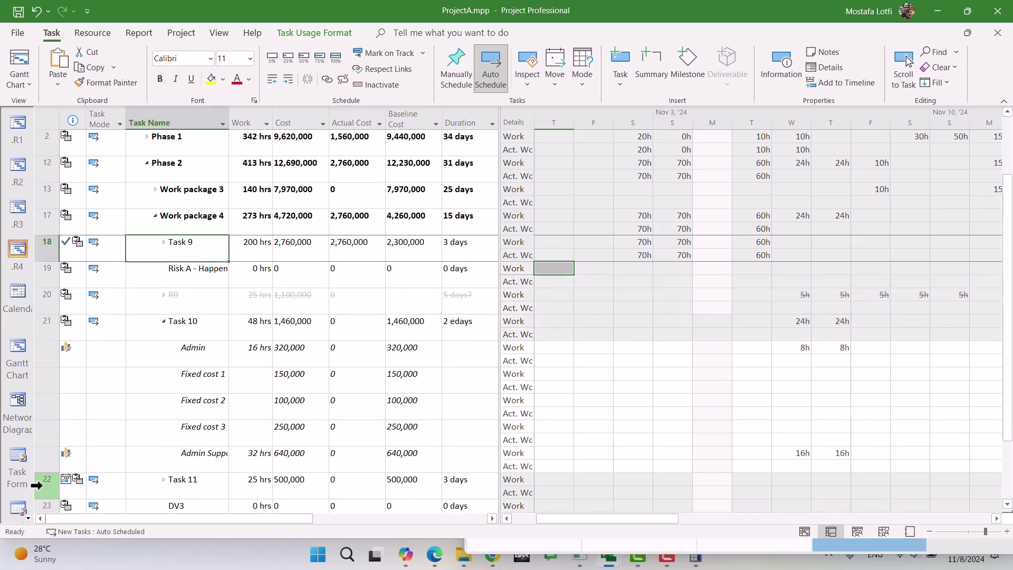
click(29, 518)
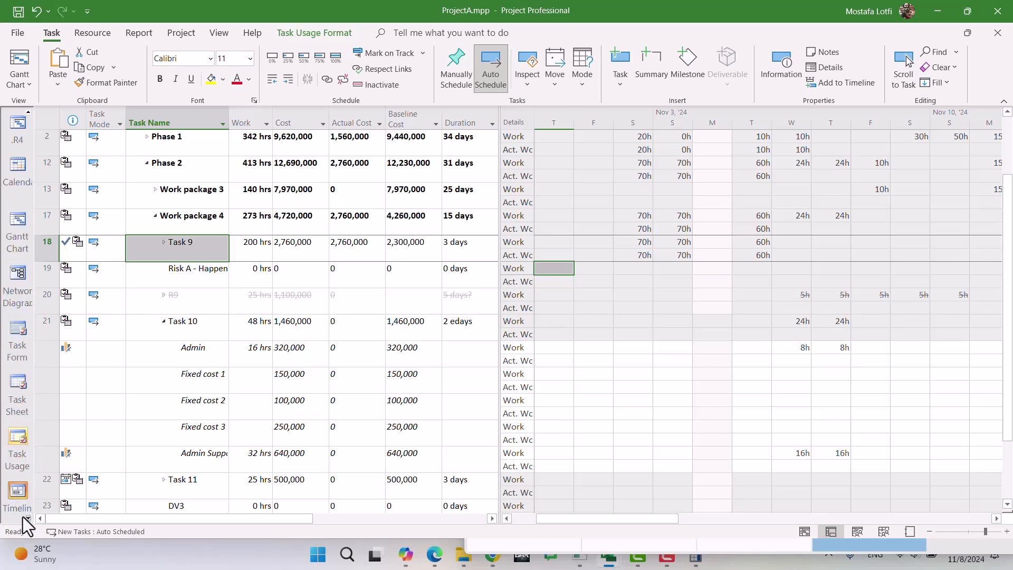
click(28, 517)
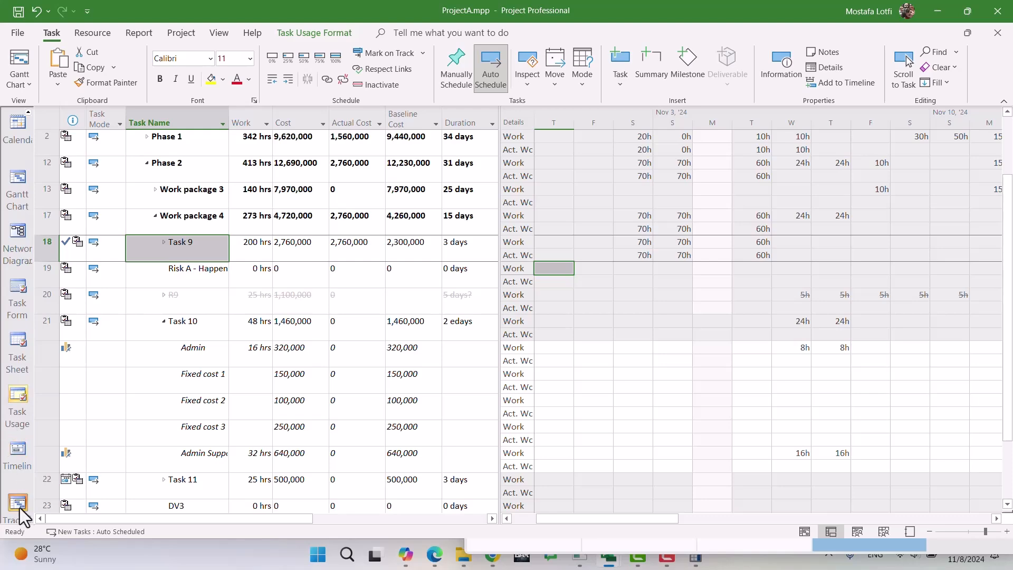
click(26, 512)
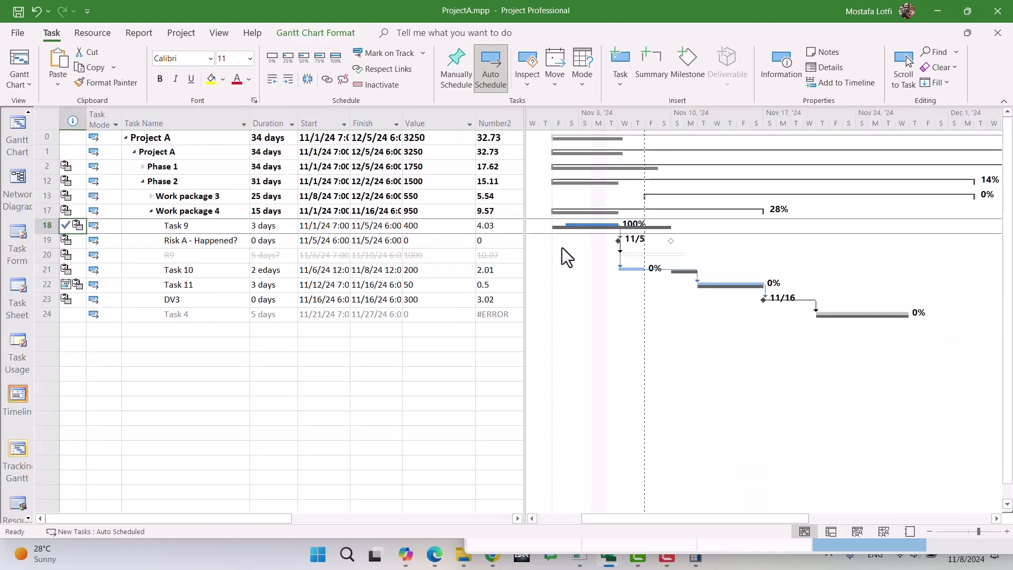
Compare the Risk A milestone and Task 10 bar in the Tracking Gantt with the Week 1 report's Project A section.
click(620, 242)
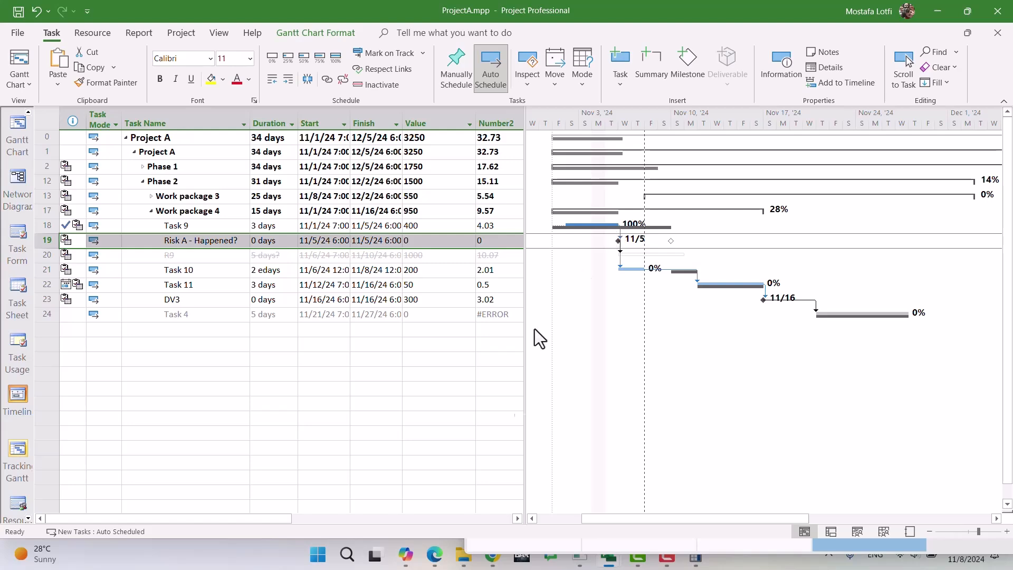
click(491, 556)
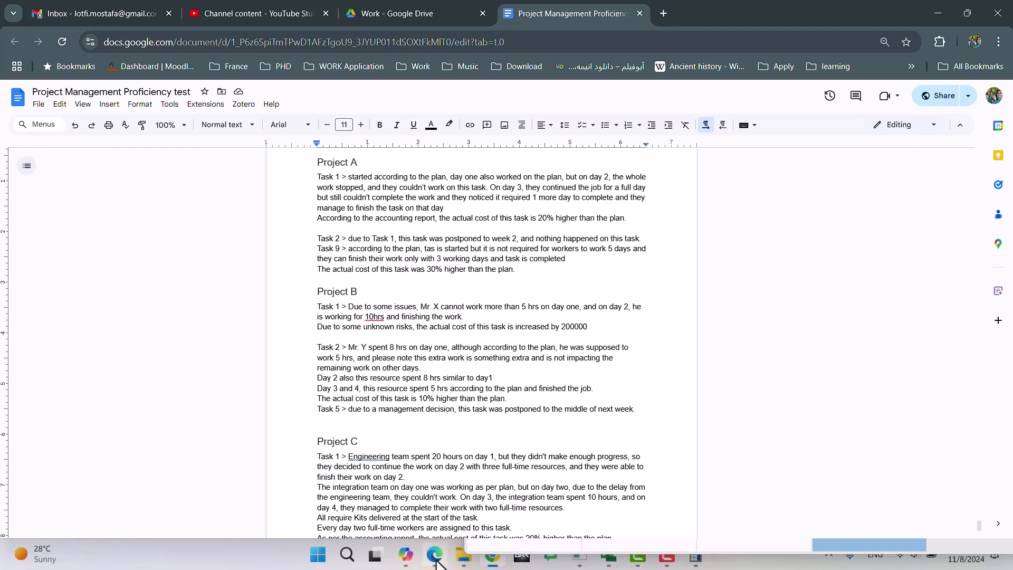
click(485, 556)
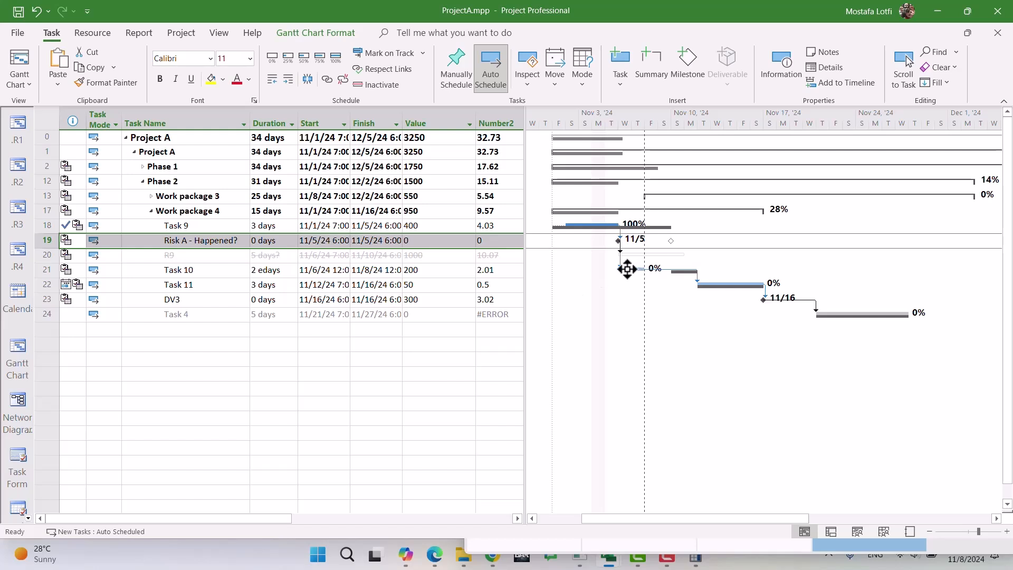
click(627, 269)
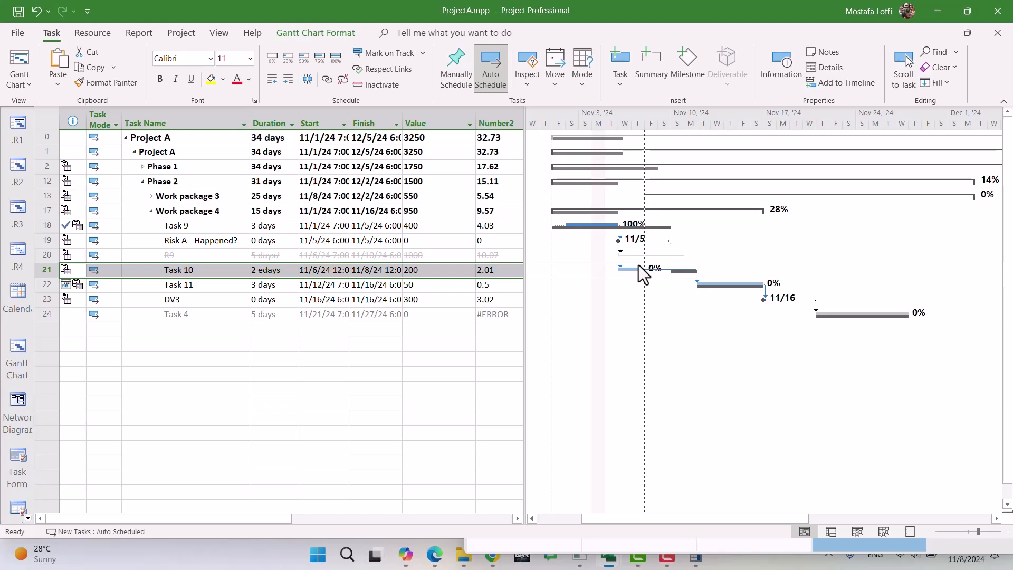
click(493, 558)
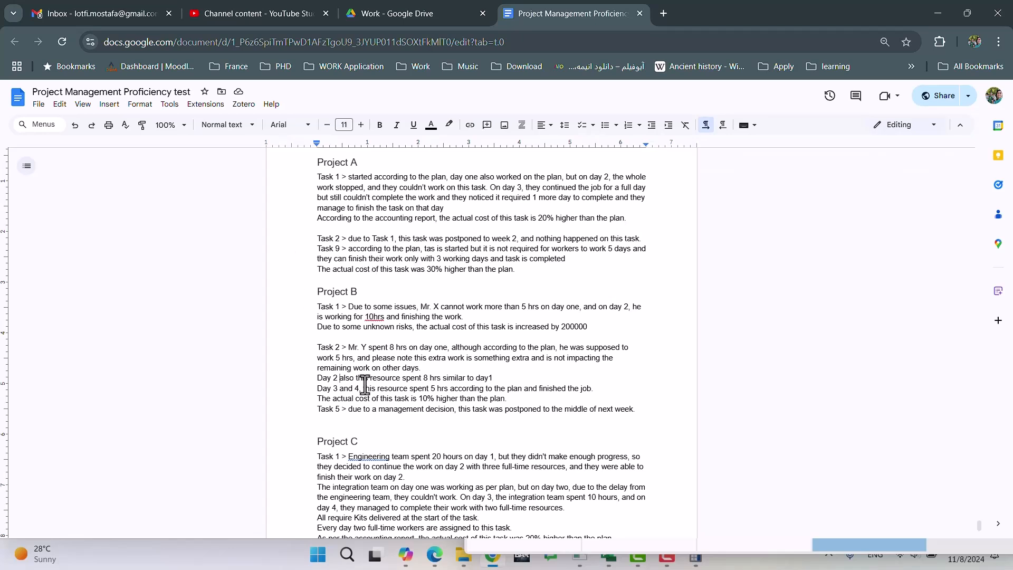
double_click(526, 279)
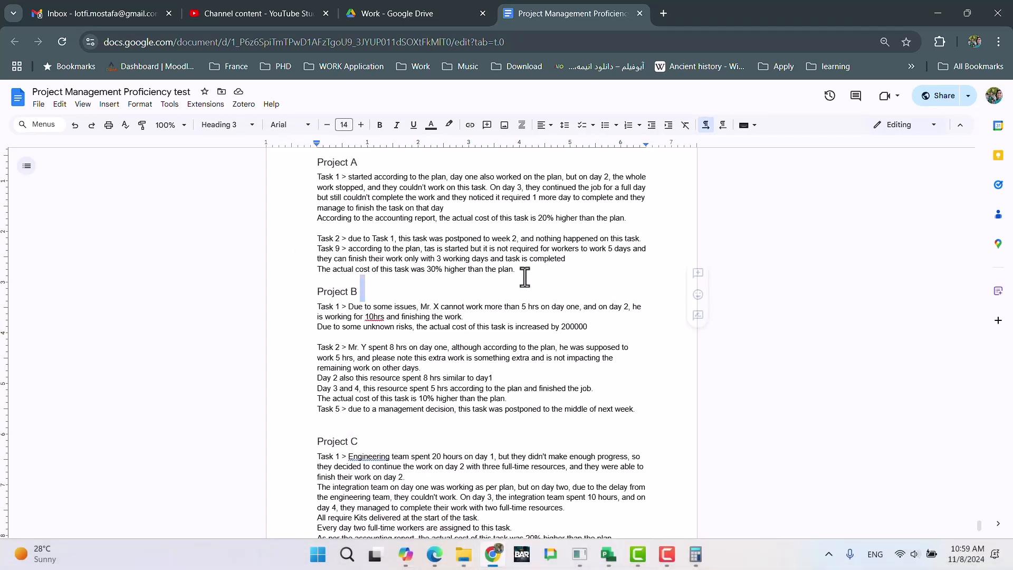
click(520, 274)
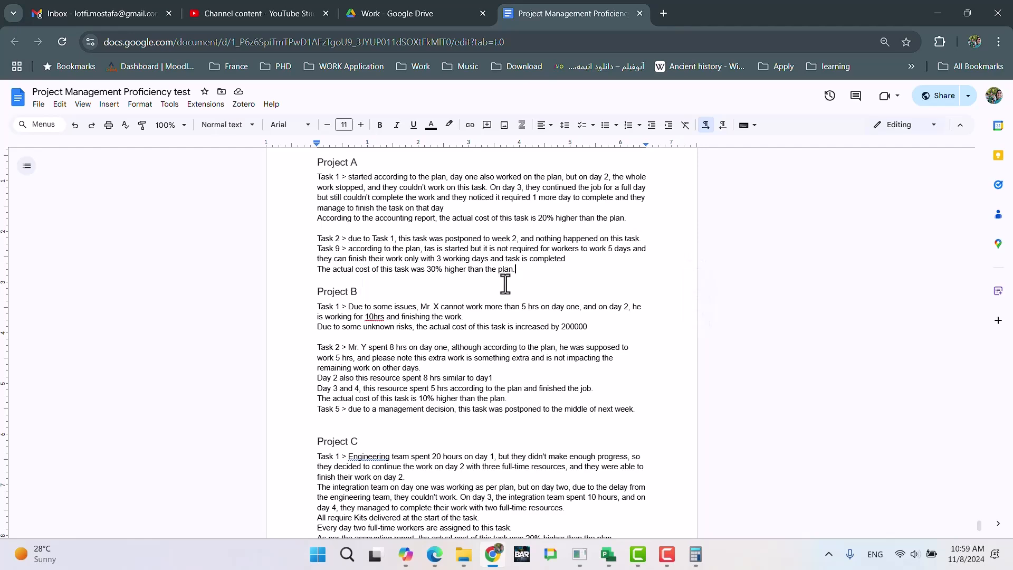
click(494, 555)
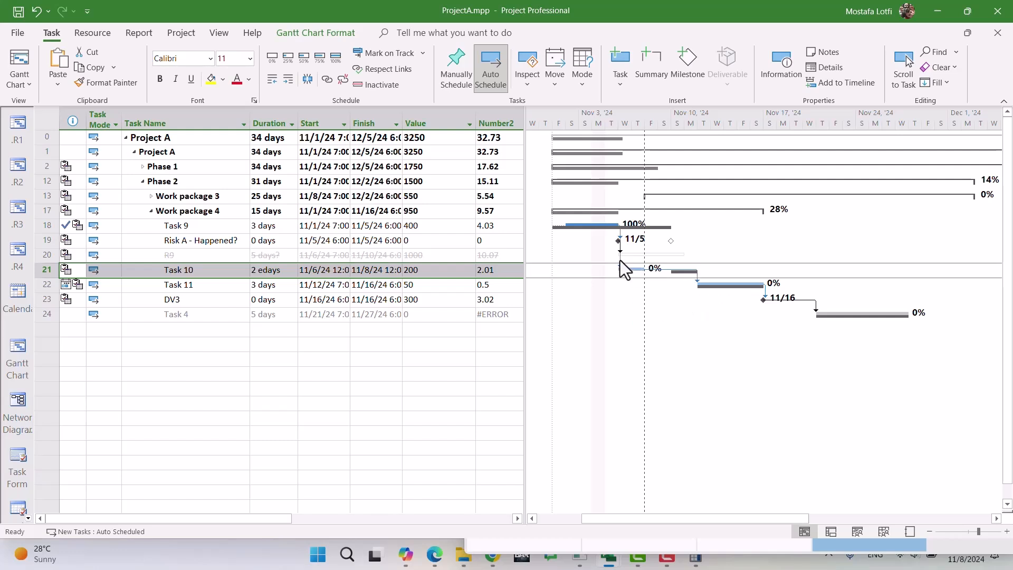
double_click(620, 261)
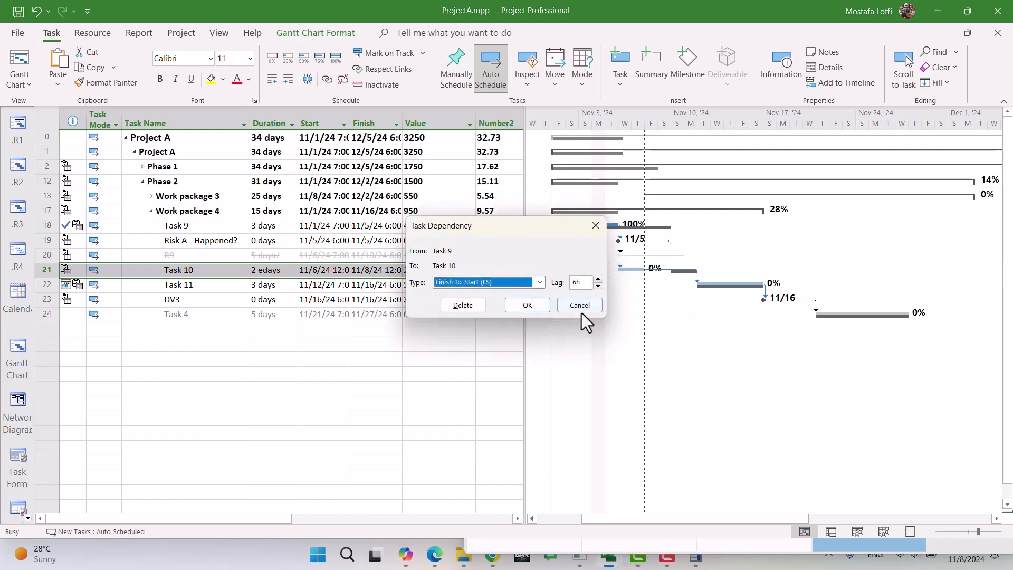
drag(581, 284, 551, 285)
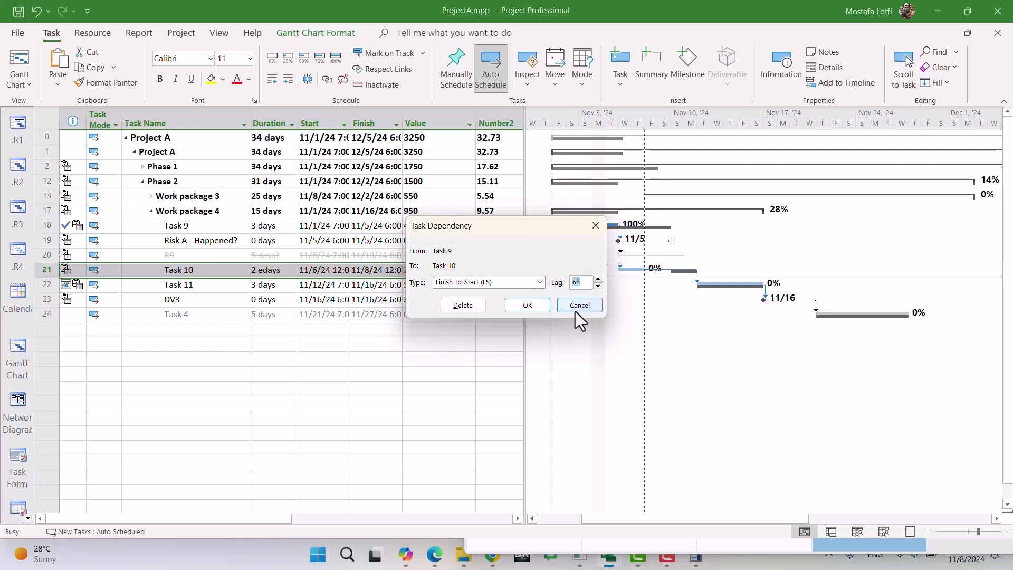
click(576, 309)
Move Task 10's bar in the Tracking Gantt so that it starts on 11/10/24, in line with its baseline.
drag(627, 269, 680, 275)
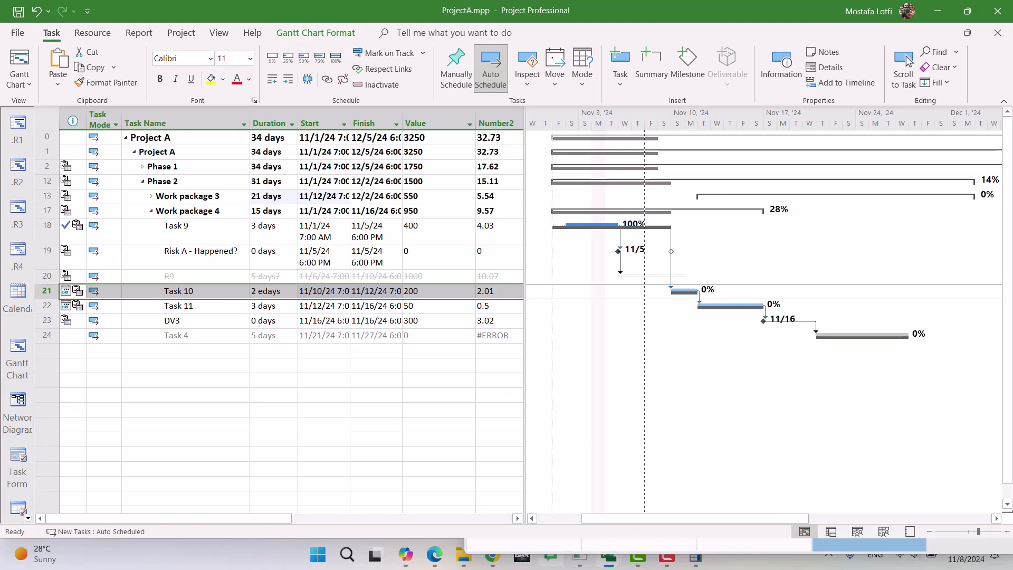
click(490, 563)
click(490, 562)
mouse_move(608, 563)
click(862, 512)
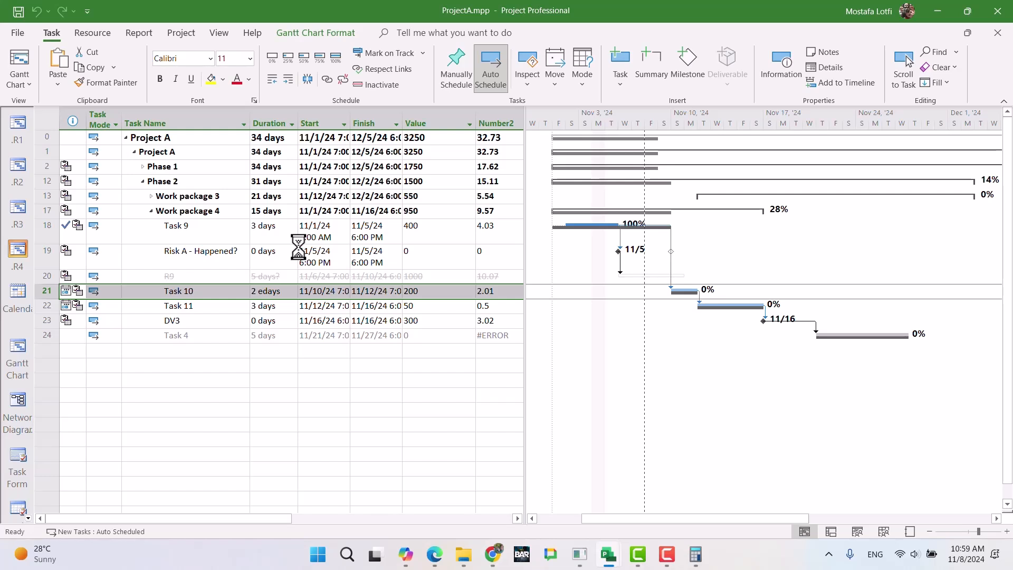
Review Project A's statistics for dates, duration, work and cost from its project information, and close them.
click(16, 120)
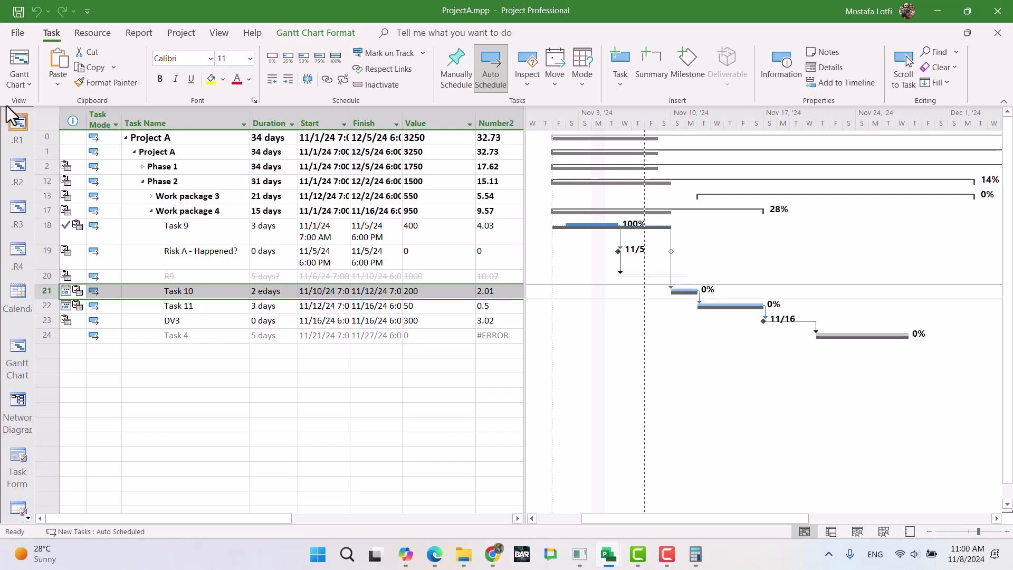
click(24, 346)
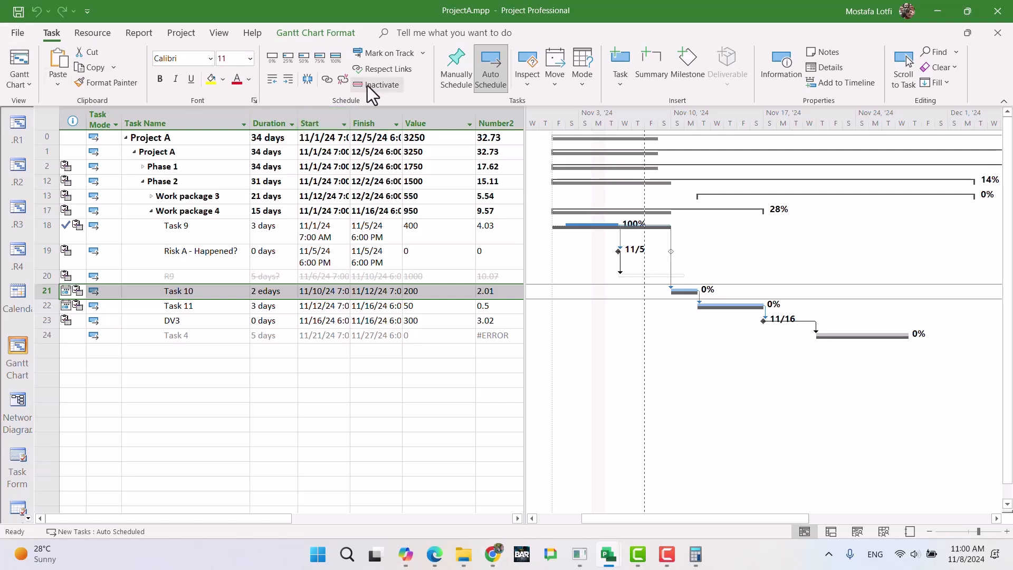
click(180, 33)
click(159, 74)
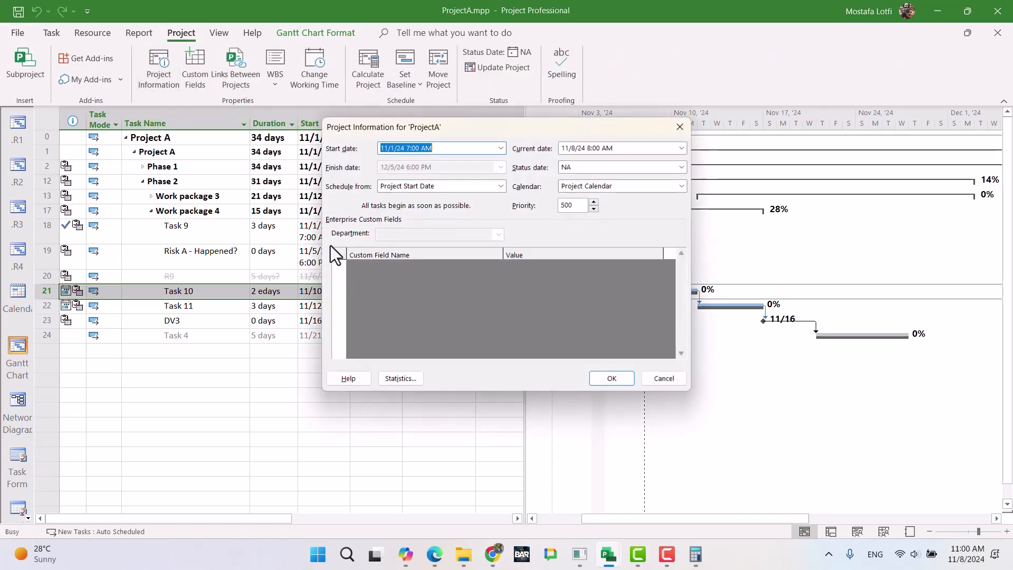
click(396, 377)
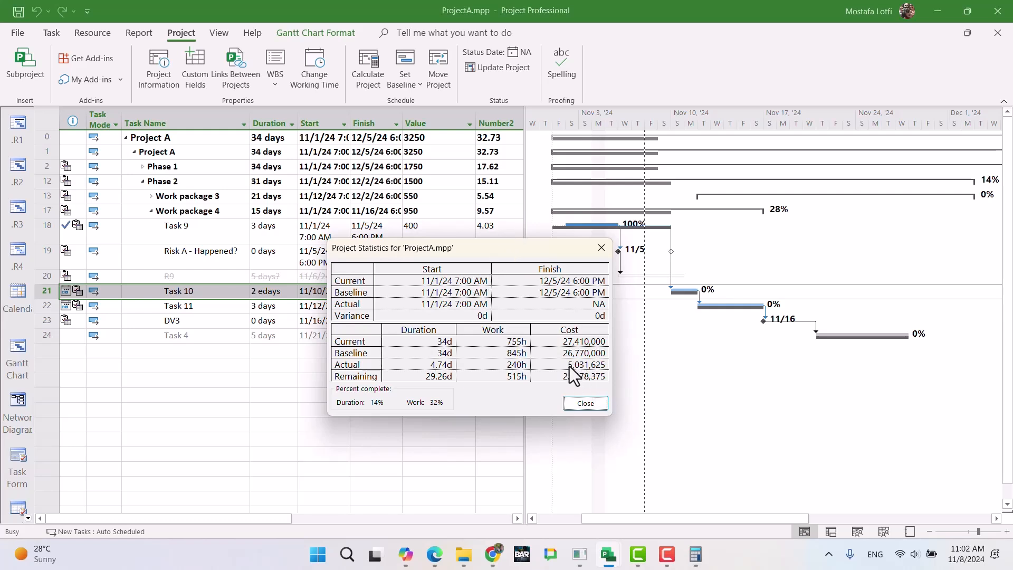
click(580, 402)
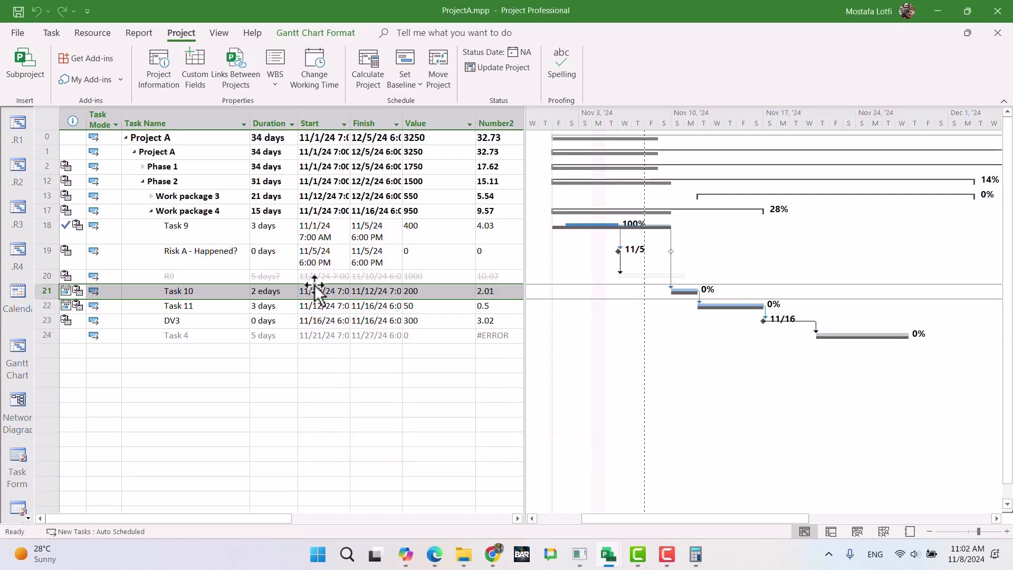
Check the Week 1 report for Project B's entries and switch to ProjectB.mpp.
click(488, 559)
scroll(325, 317, down, 3)
scroll(326, 317, up, 2)
scroll(326, 316, up, 2)
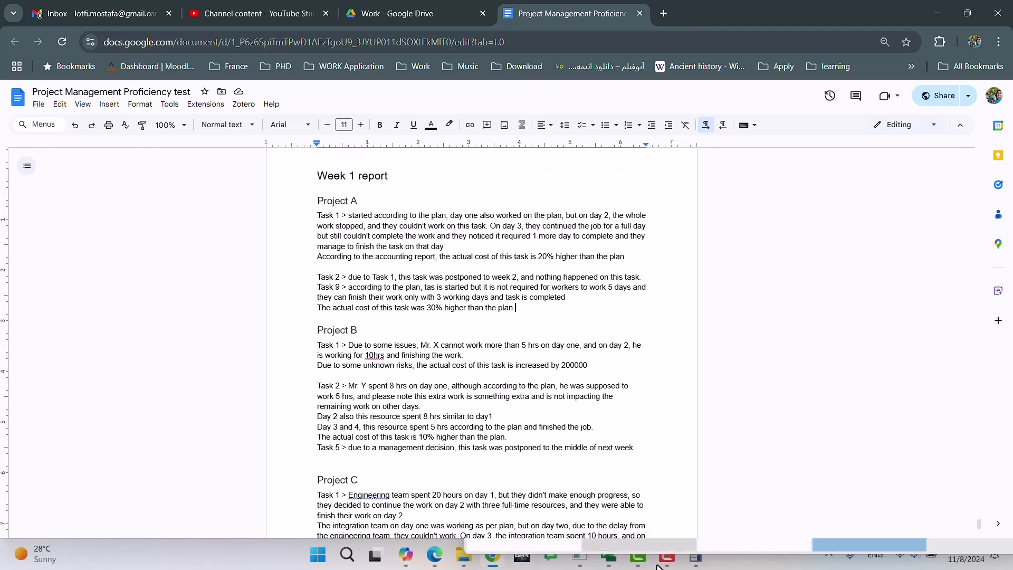
mouse_move(617, 563)
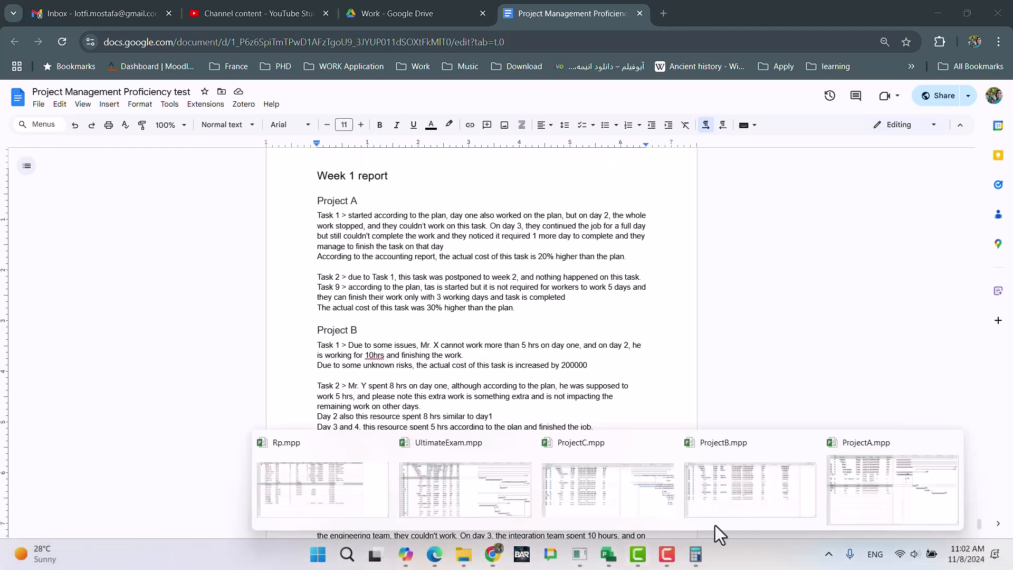
click(883, 492)
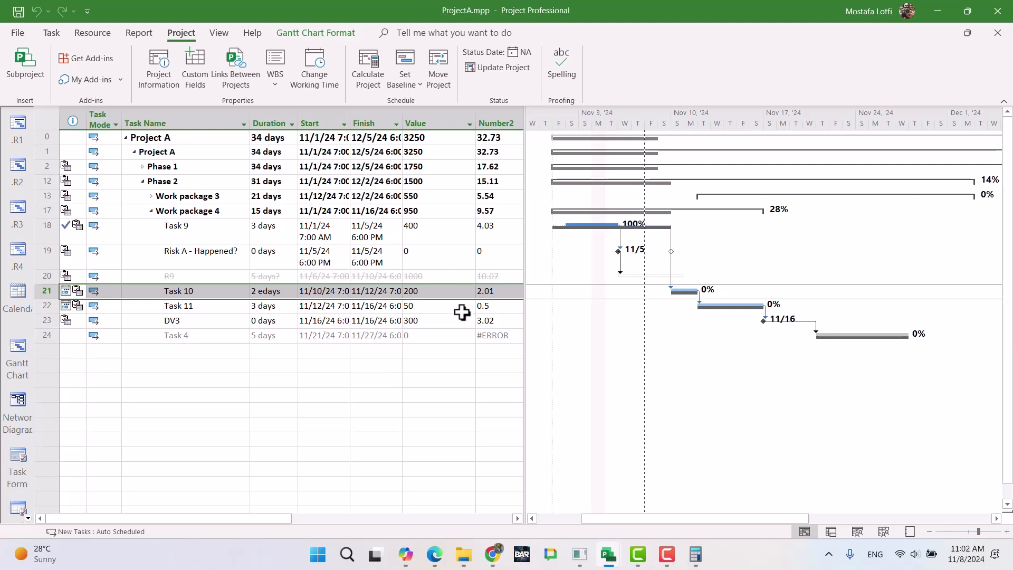
mouse_move(609, 554)
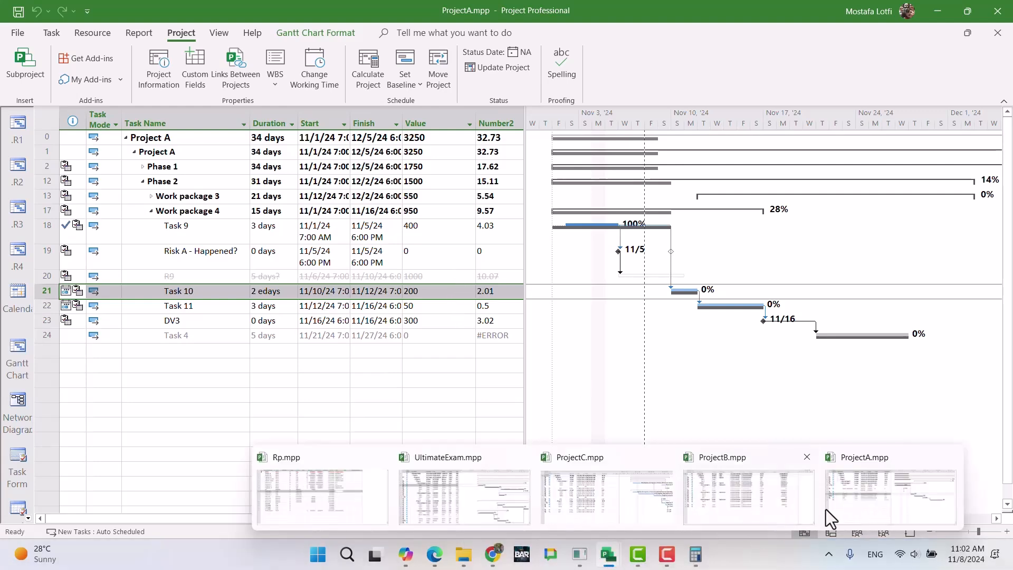
click(733, 490)
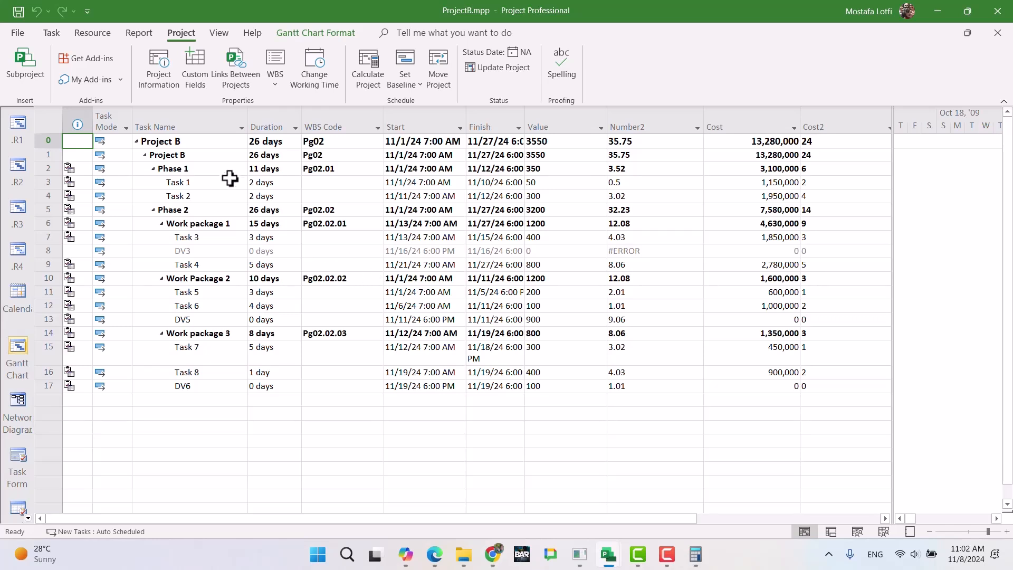
Narrow Project B's task table to widen the chart area and switch to the Tracking Gantt view.
drag(894, 236, 532, 232)
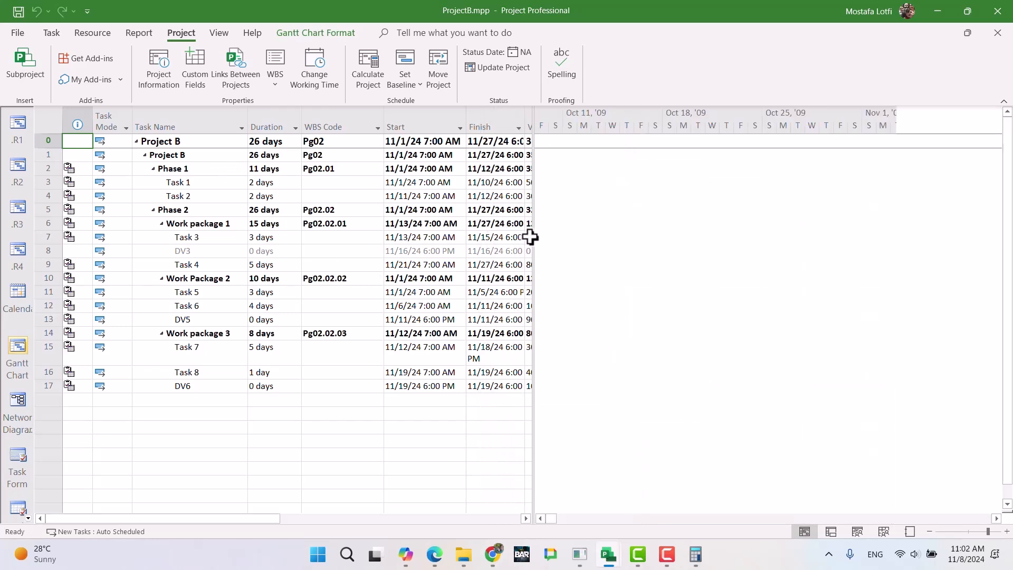
click(201, 153)
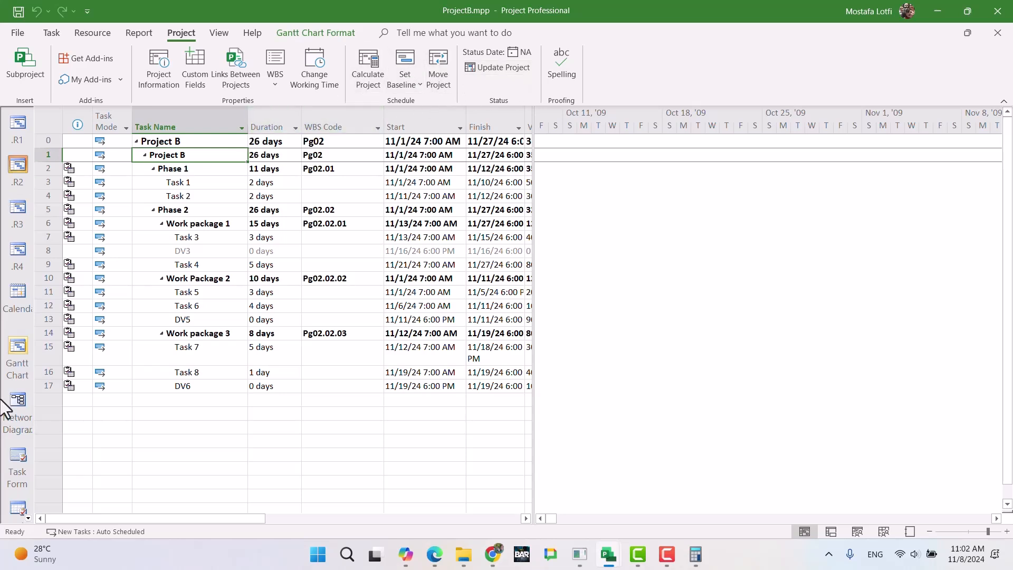
click(28, 517)
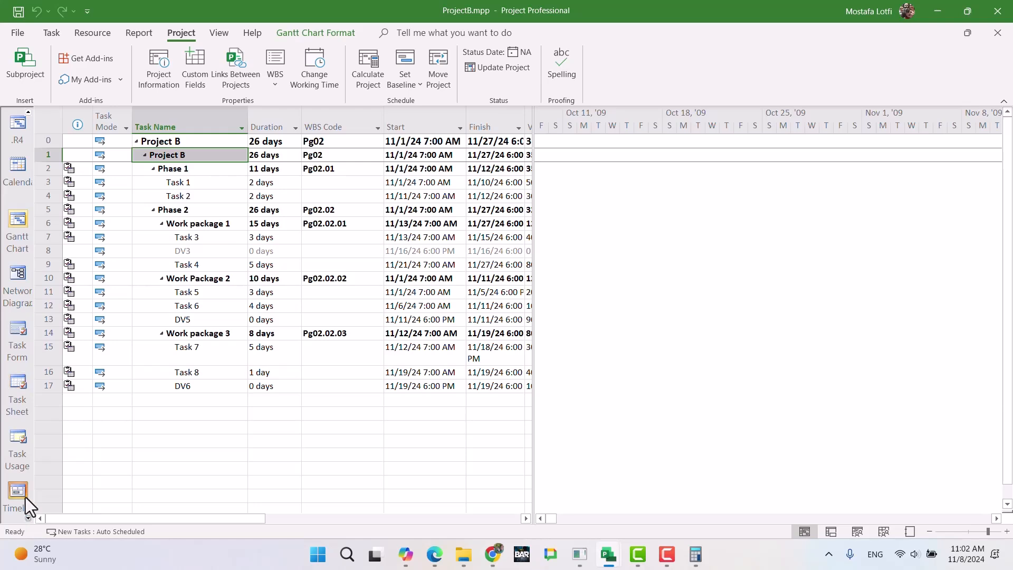
click(28, 519)
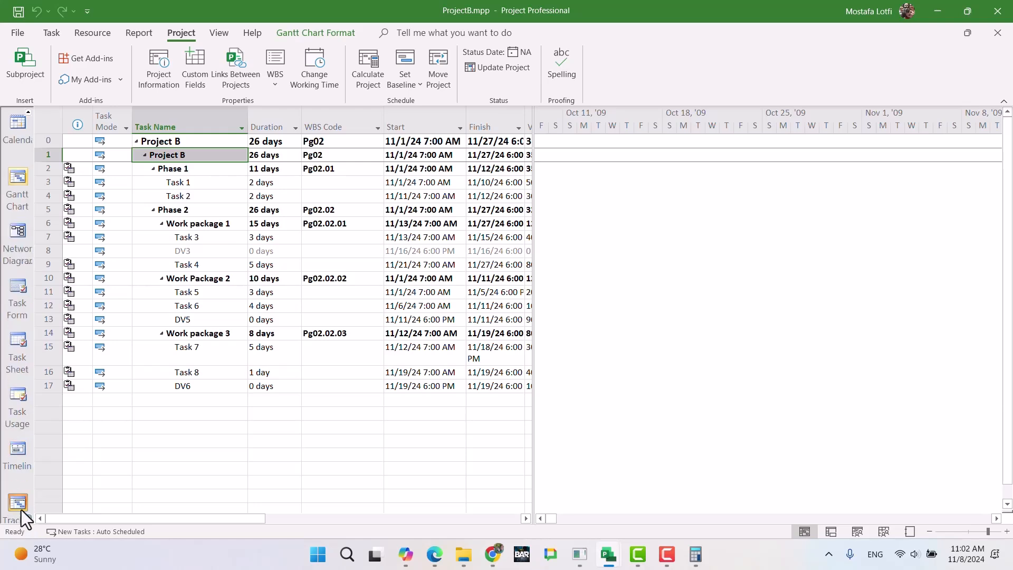
click(22, 511)
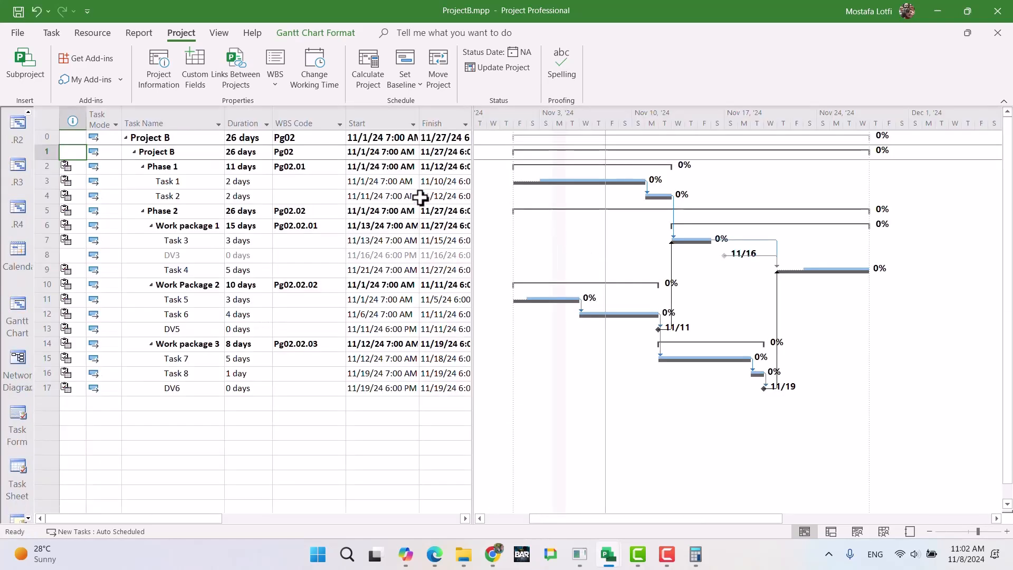
Review Project B's Task 1, Task 5 and Task 6 bars and switch to the Task Usage view.
click(263, 184)
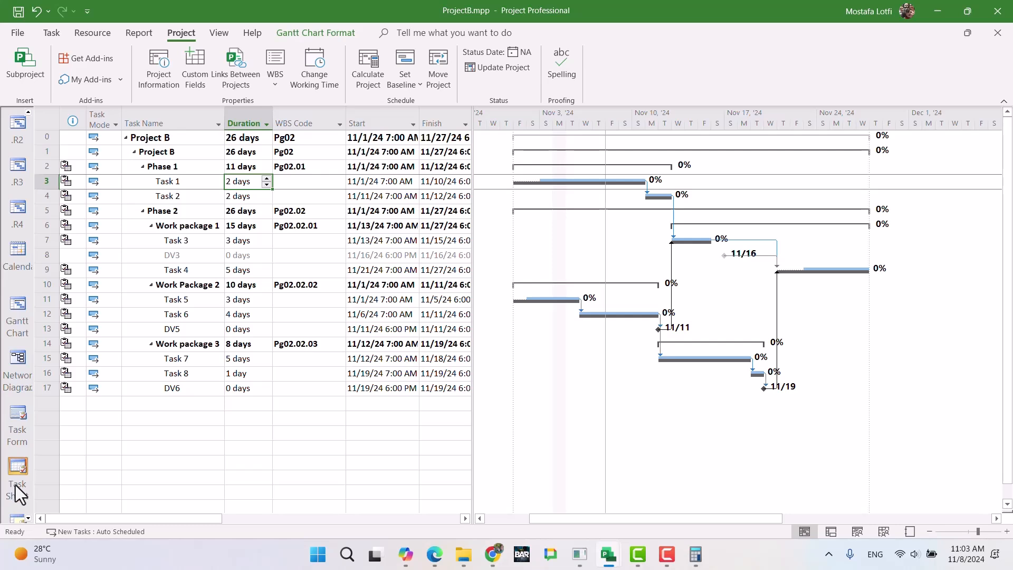
scroll(26, 511, down, 1)
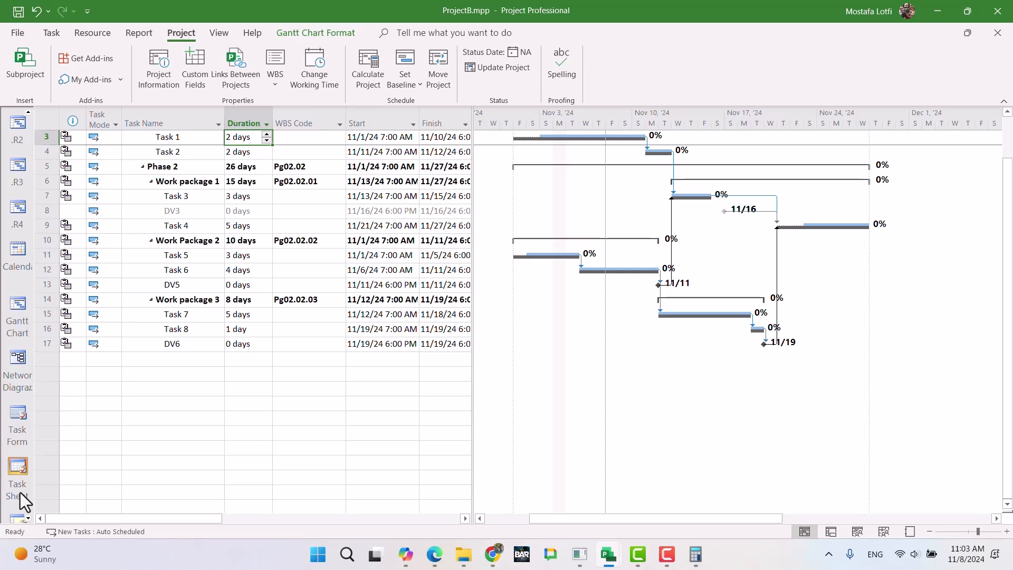
scroll(504, 452, up, 1)
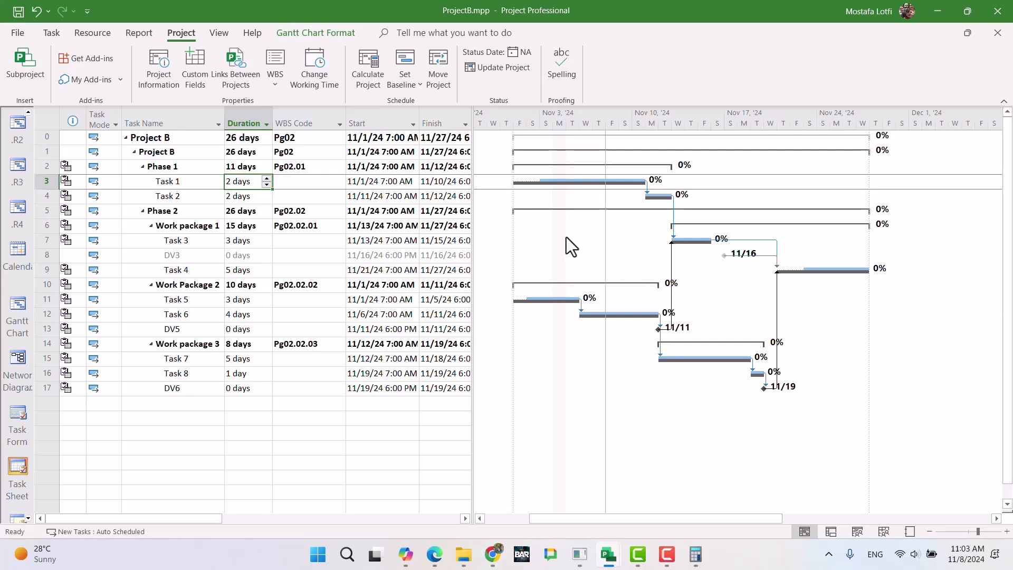
click(561, 180)
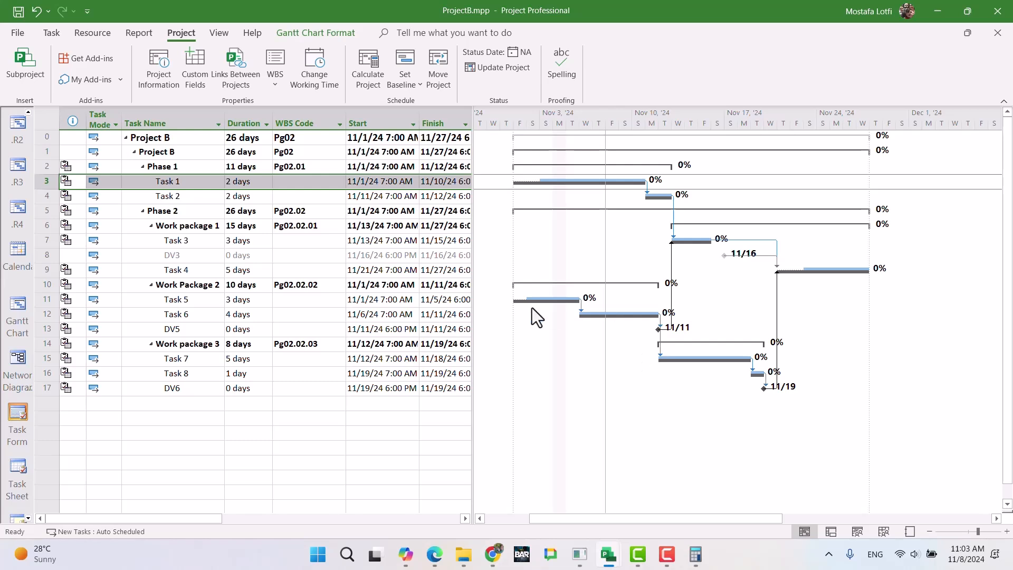
click(543, 298)
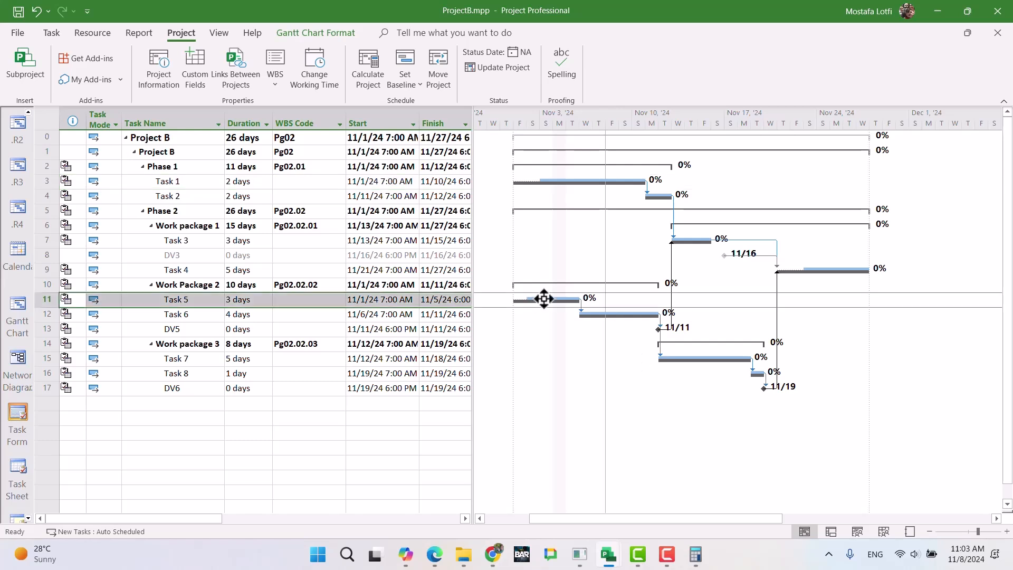
click(600, 314)
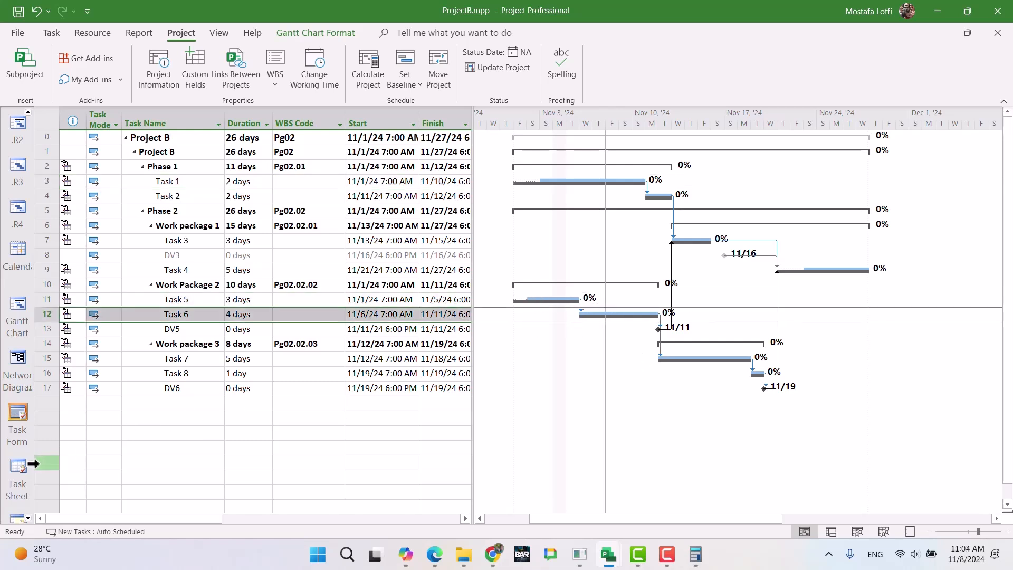
click(28, 519)
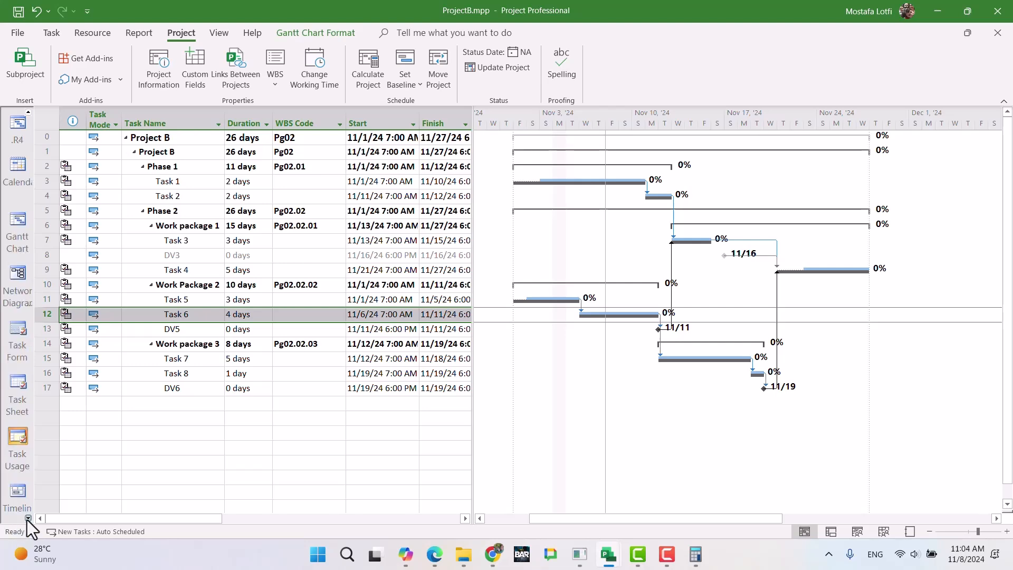
click(17, 446)
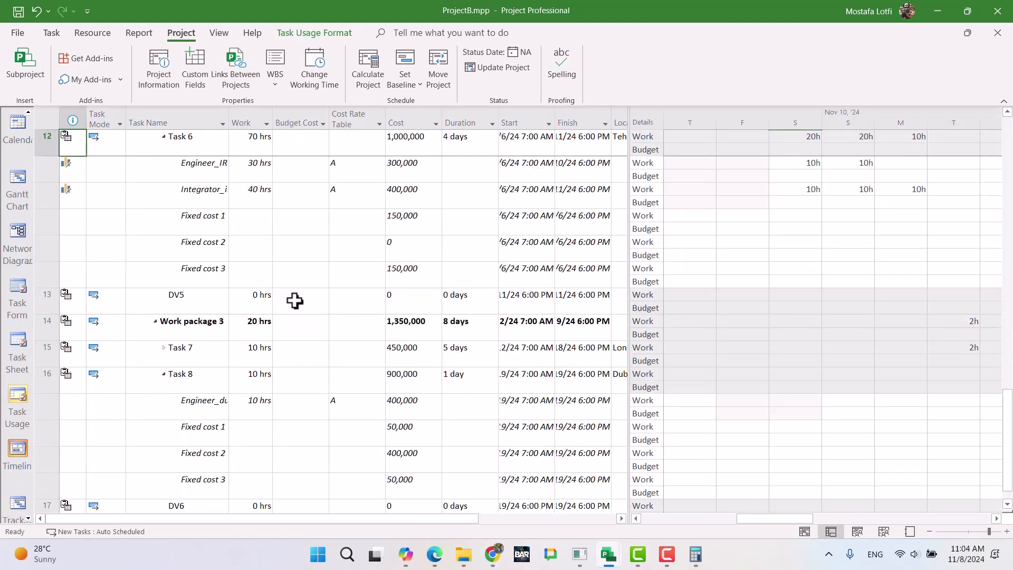
Check the Week 1 report's Project B entries and bring Task 1's scheduled dates into view in ProjectB.mpp's timephased grid.
click(495, 554)
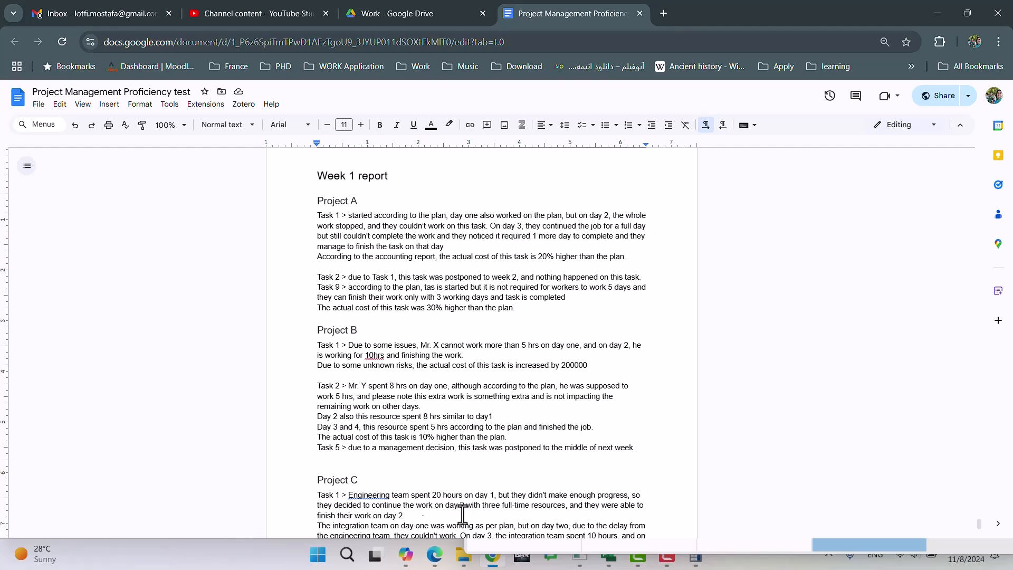
click(496, 550)
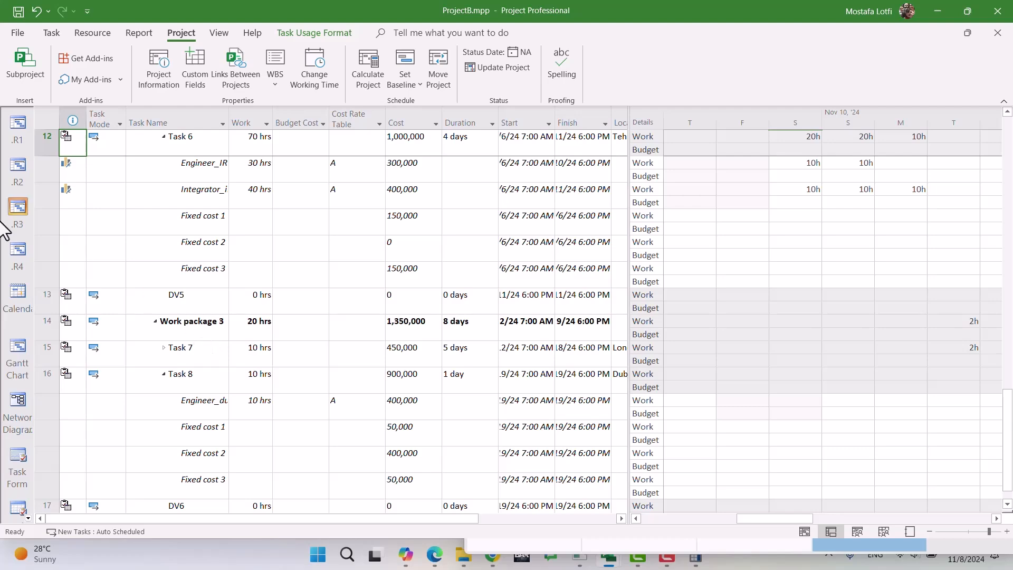
scroll(185, 357, up, 2)
scroll(184, 358, up, 15)
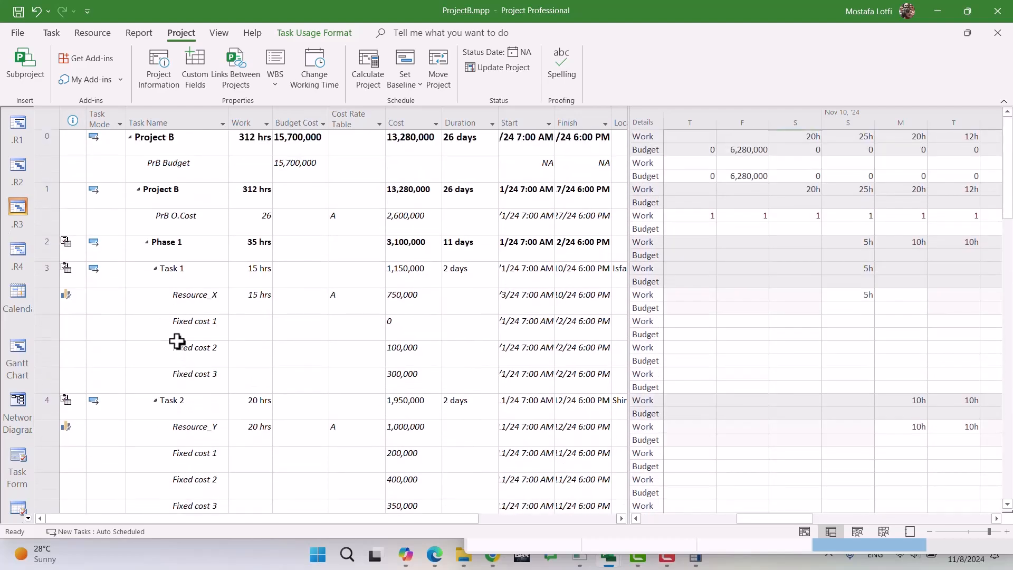
click(175, 280)
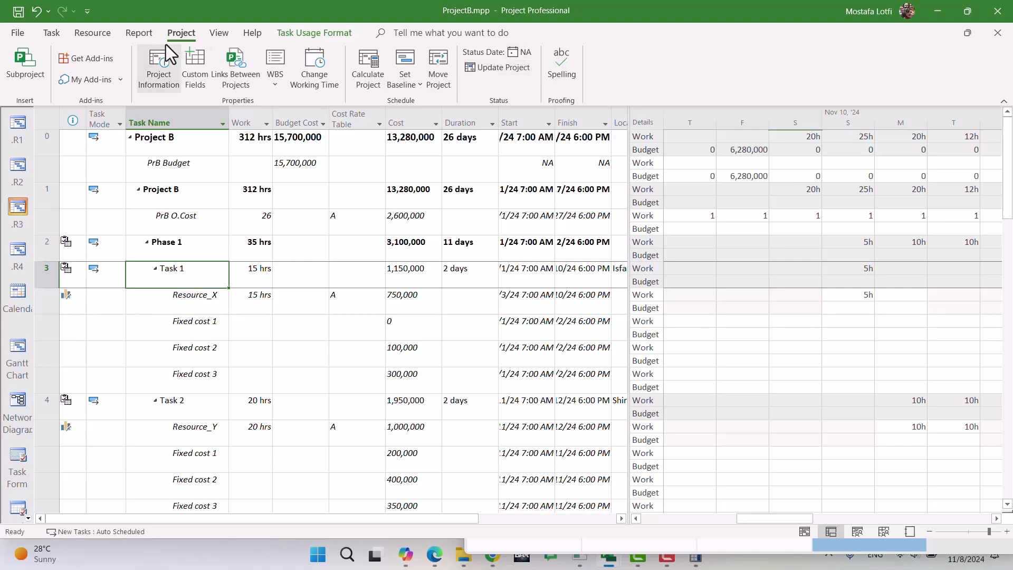
click(51, 33)
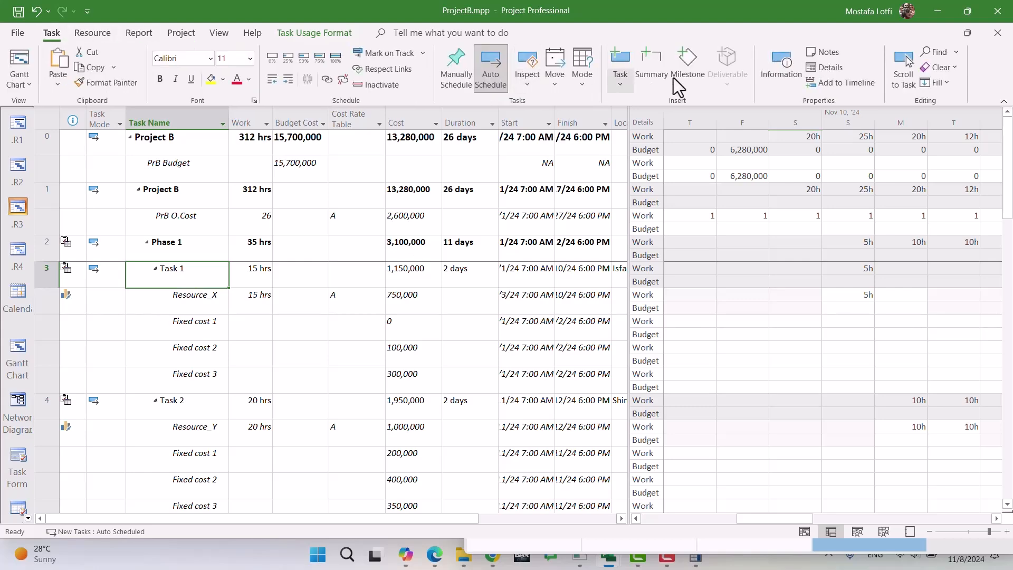
click(903, 69)
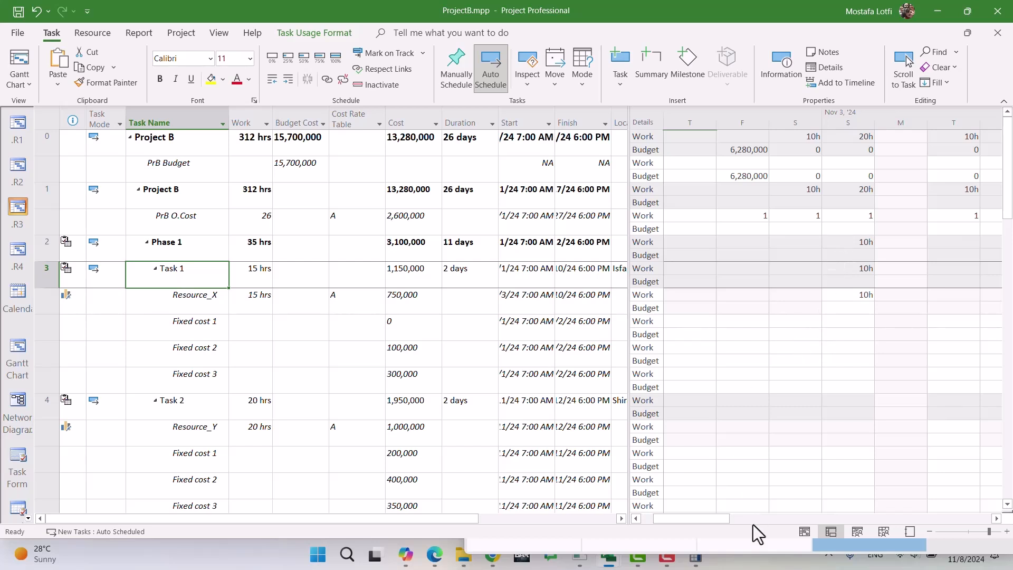
drag(696, 520, 662, 520)
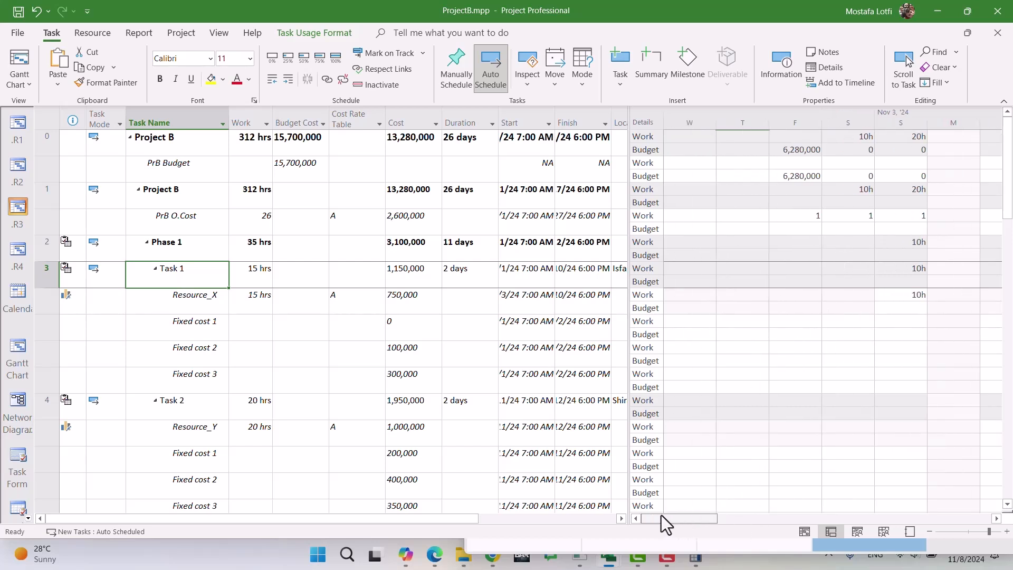
Locate Resource_X's scheduled work under Task 1 and compare it with the Week 1 report's Project B entry.
click(188, 302)
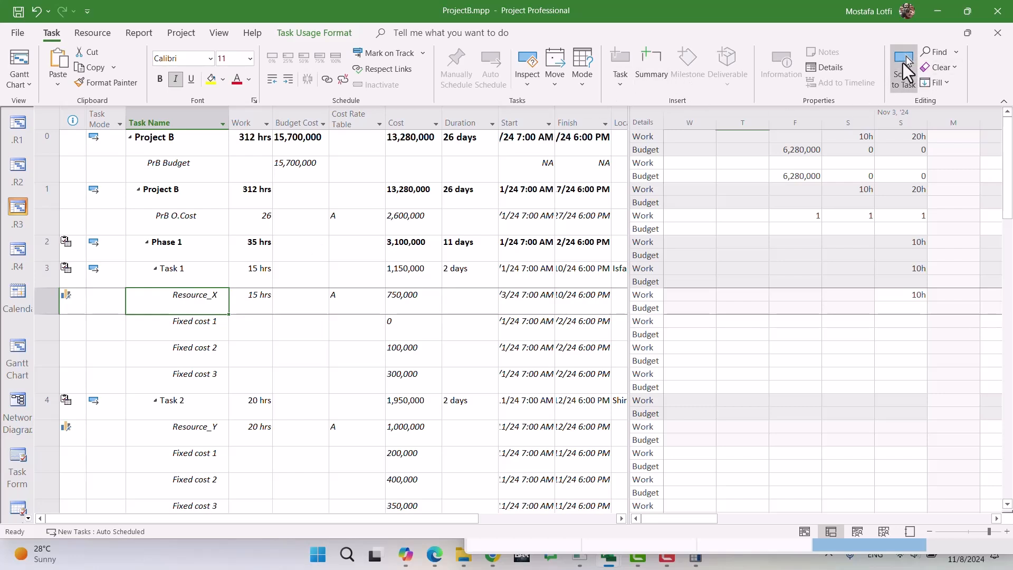
click(904, 69)
mouse_move(700, 519)
mouse_down()
mouse_move(948, 517)
mouse_move(711, 519)
mouse_up()
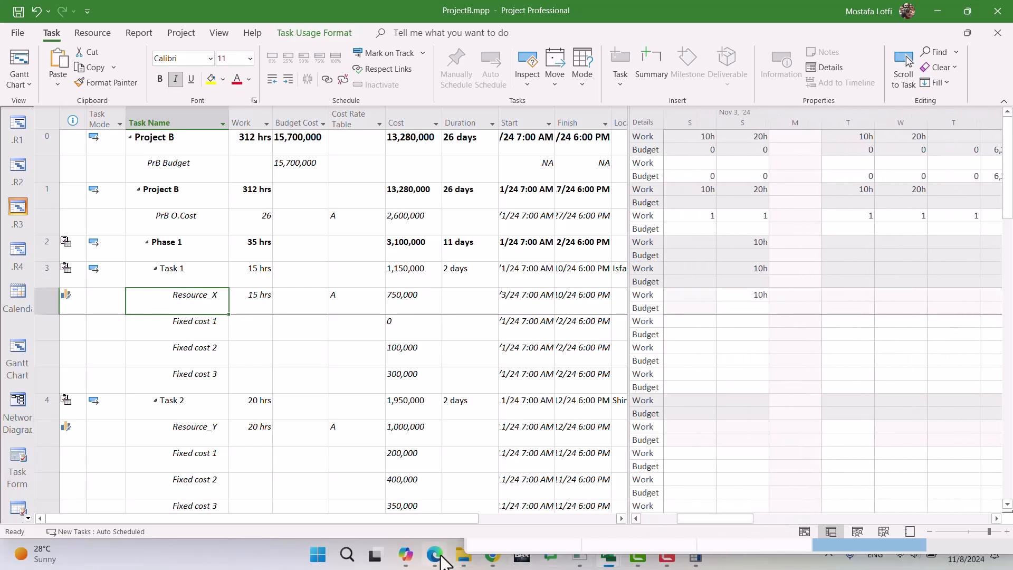
click(491, 564)
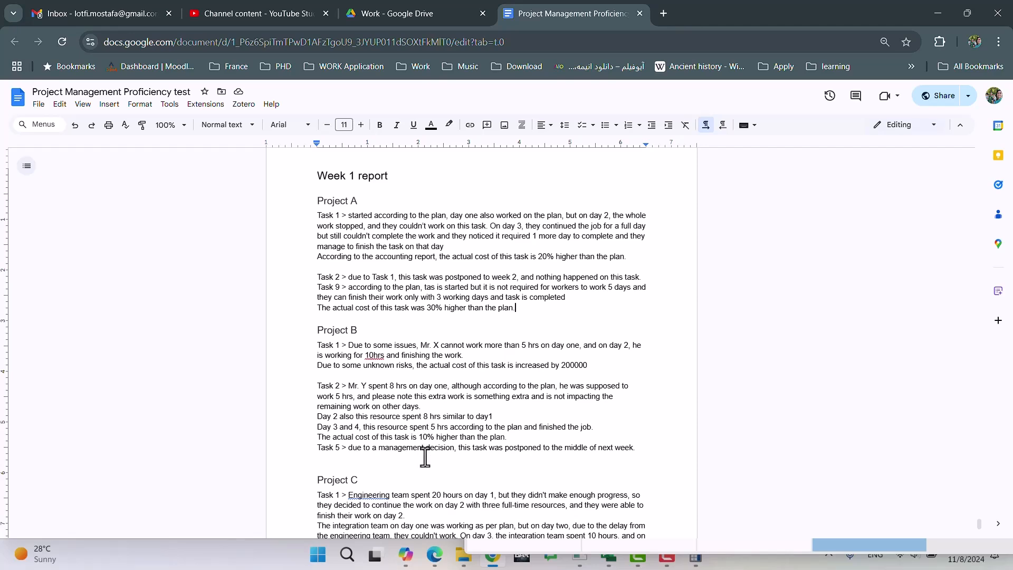
key(alt+Tab)
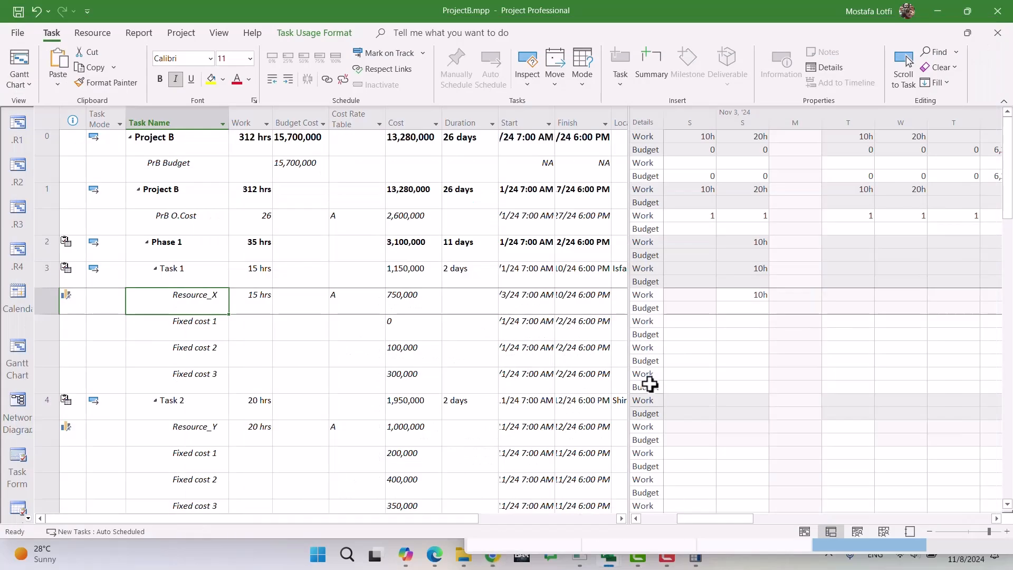
Hide the Budget Cost details in the timephased grid and show Actual Work alongside Work.
click(752, 309)
right_click(751, 337)
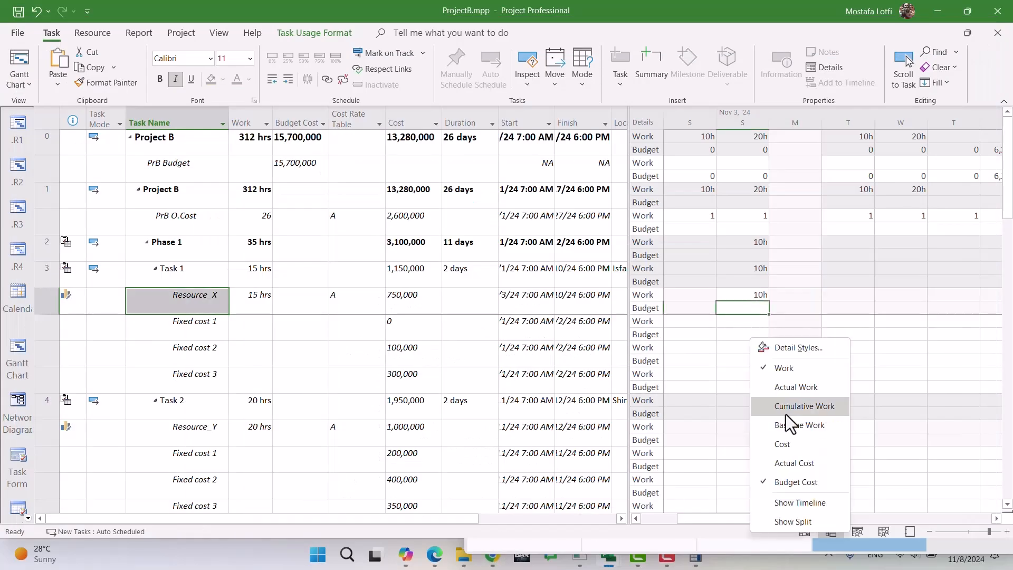
click(795, 482)
right_click(735, 262)
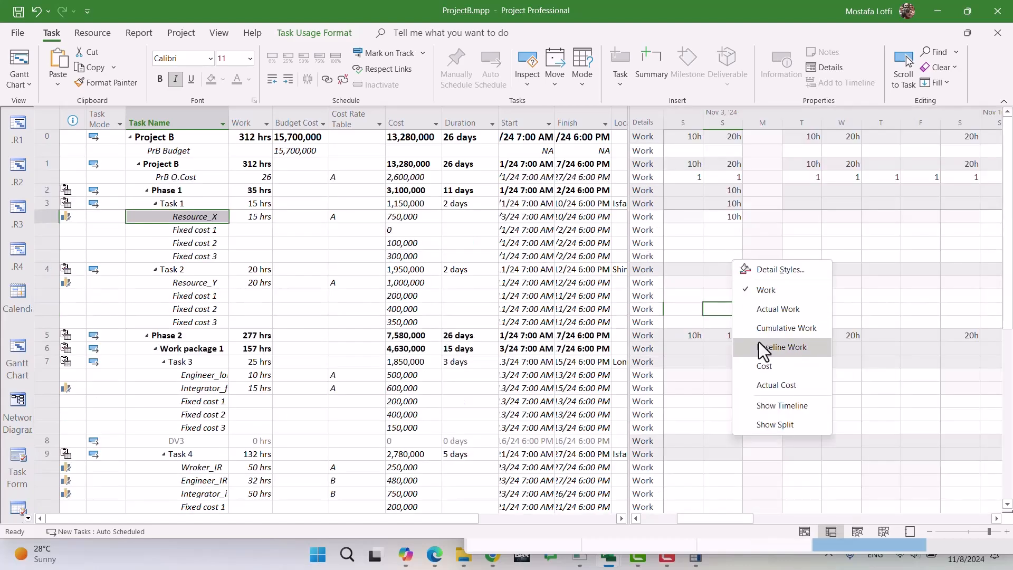
click(761, 310)
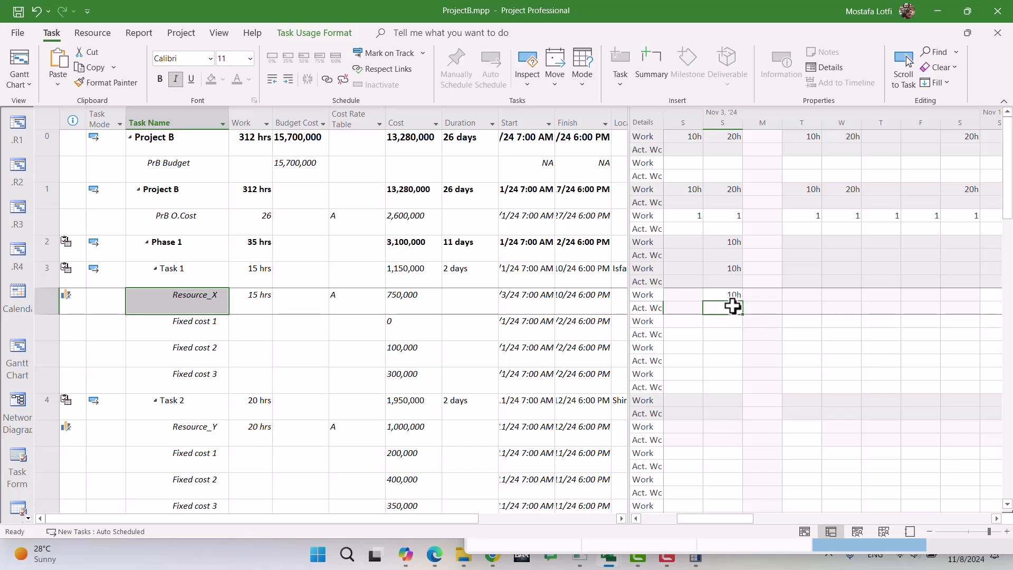
text(1)
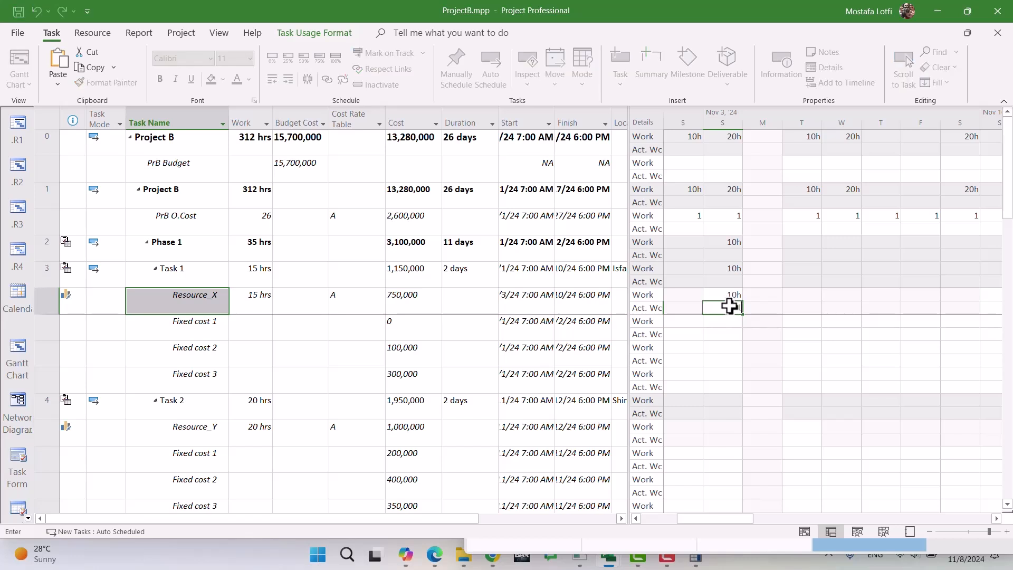
key(Escape)
Add the Baseline Cost field to the timephased grid's displayed details through Detail Styles.
right_click(787, 393)
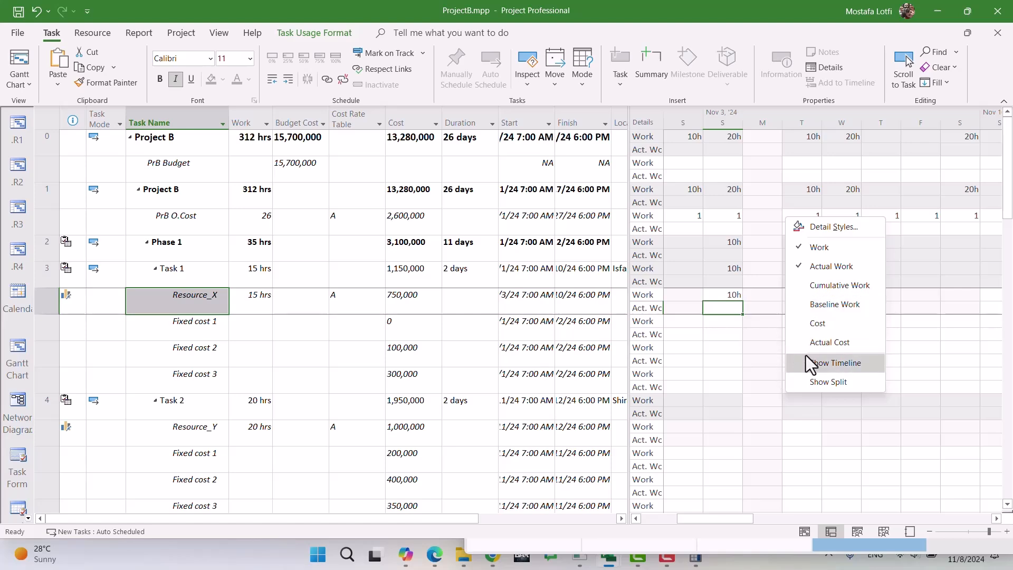
click(821, 227)
click(369, 235)
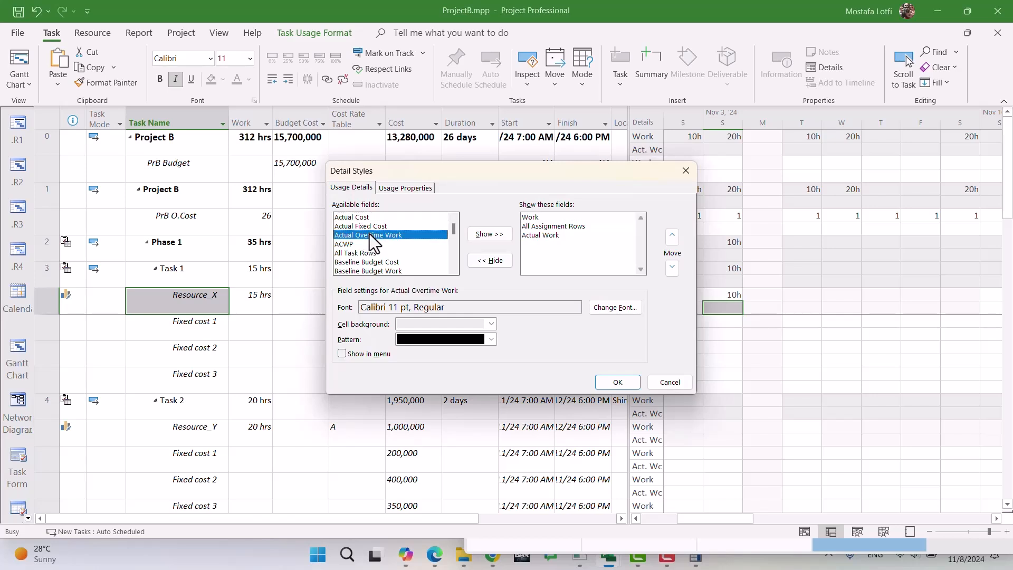
key(b)
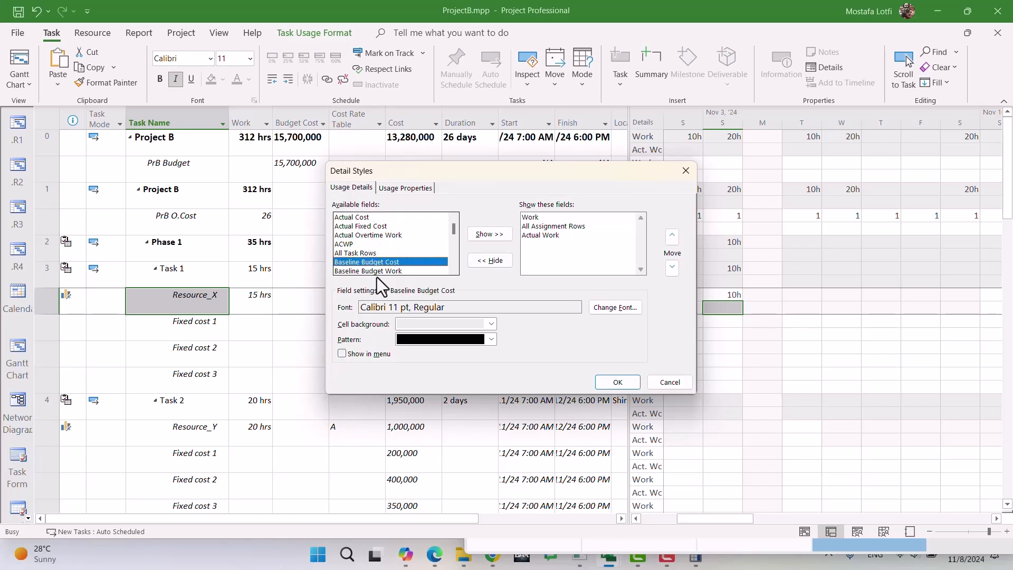
ctrl+click(369, 235)
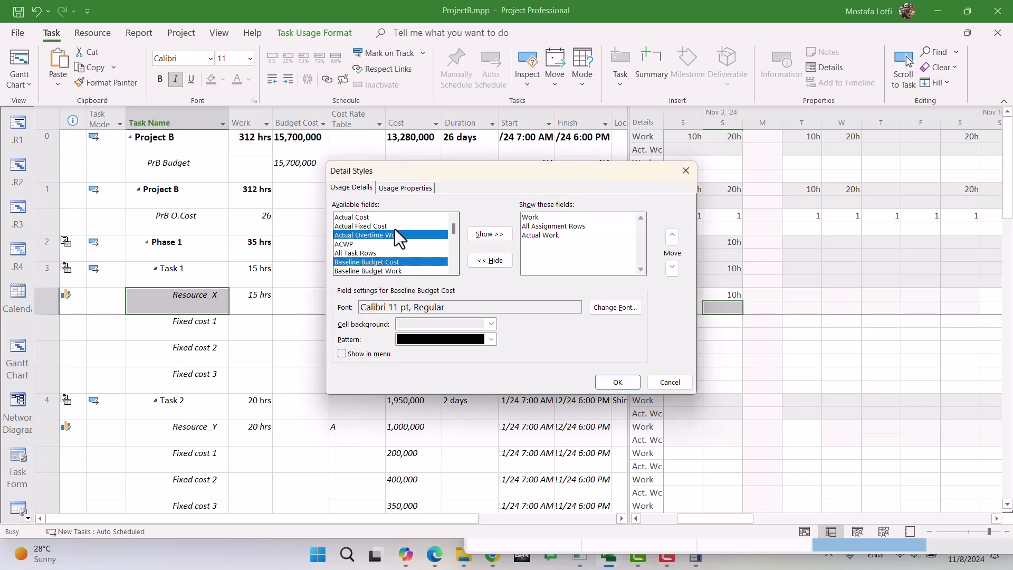
click(405, 253)
key(b)
key(Down)
key(Down)
key(Up)
key(Down)
key(Down)
key(Down)
key(Up)
key(Up)
key(Down)
key(Up)
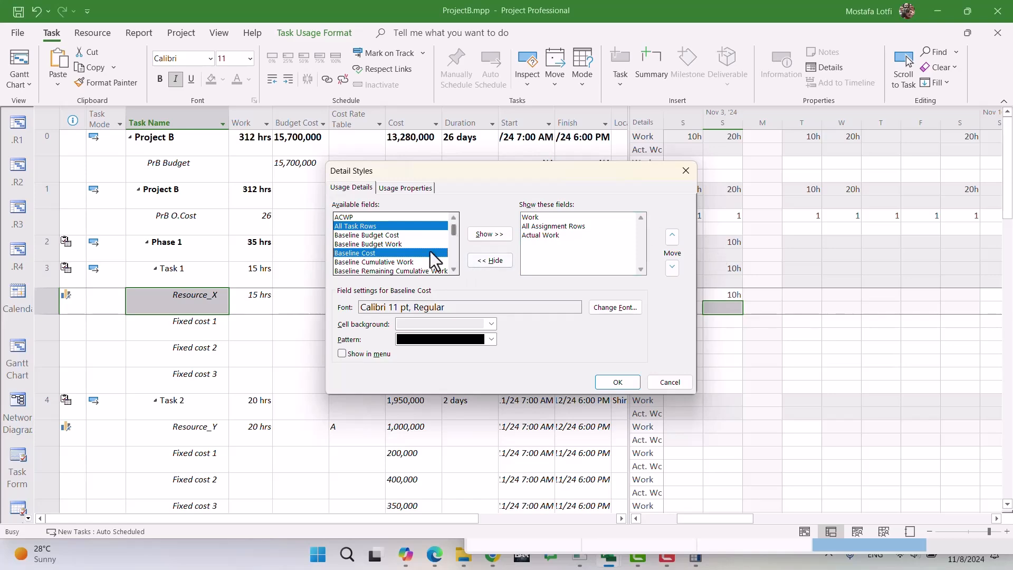
click(490, 234)
click(617, 383)
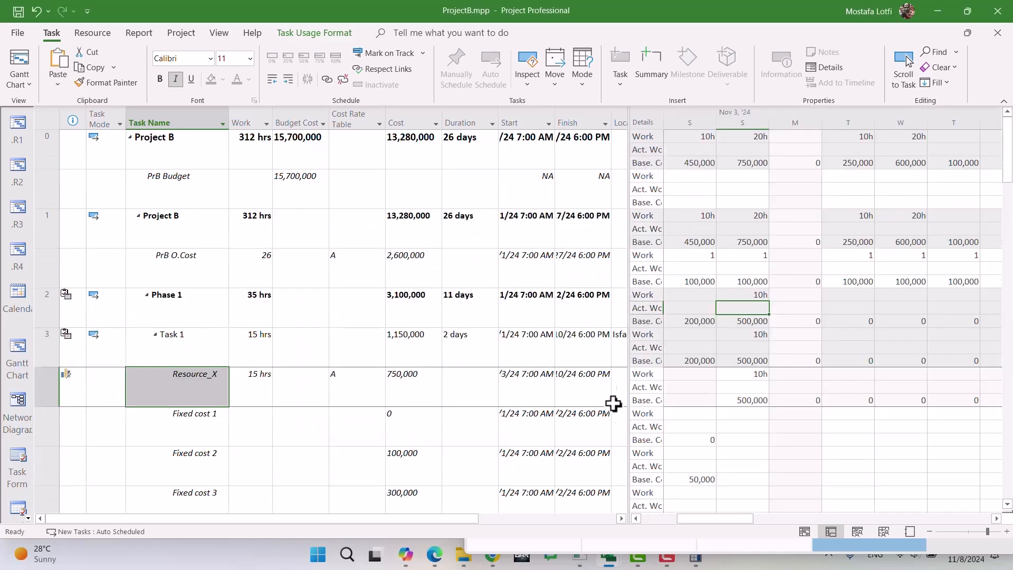
Review the baseline costs of Task 1's Resource_X and fixed cost assignments, and hide the Baseline Cost details.
click(191, 357)
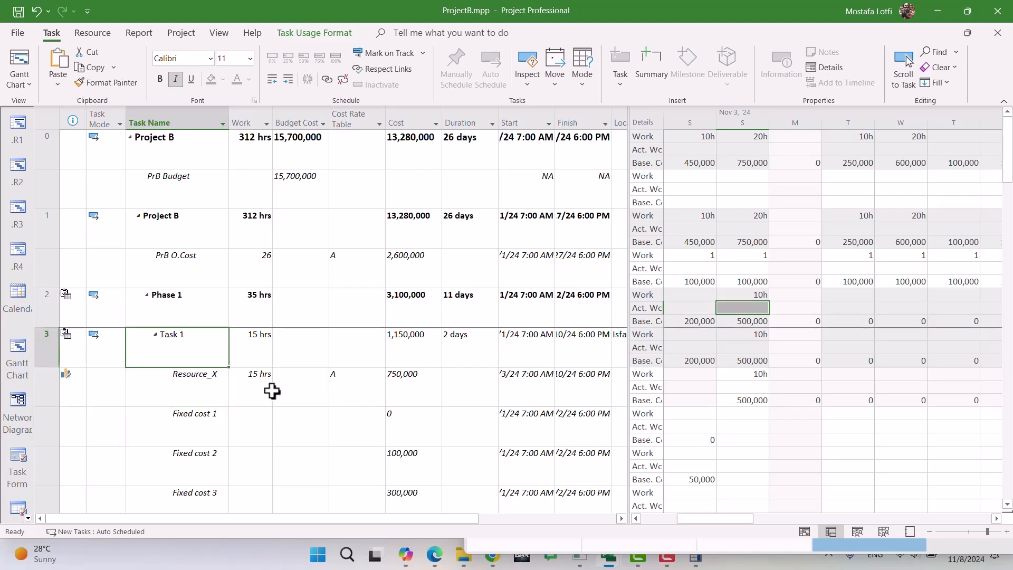
scroll(736, 428, down, 1)
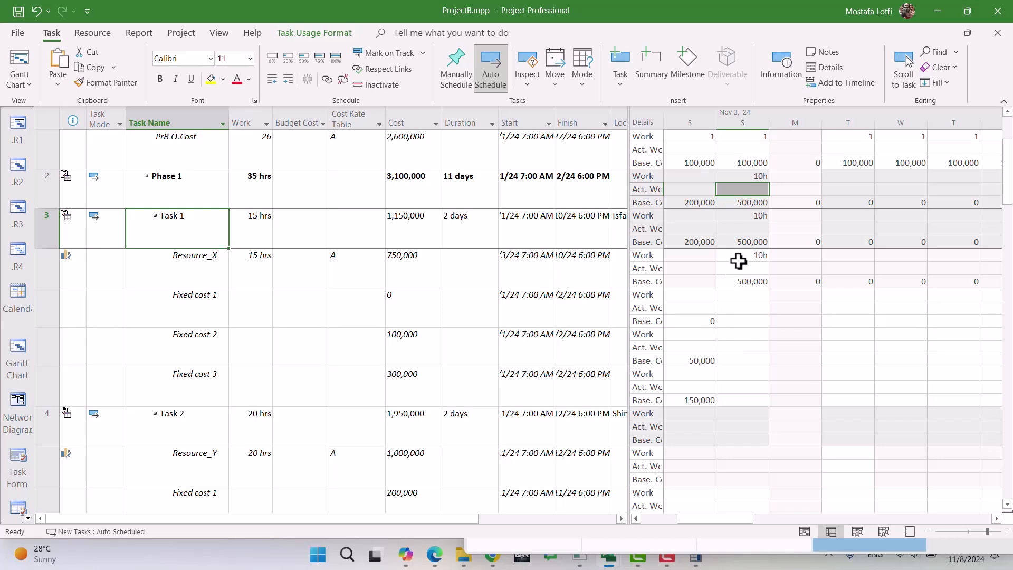
click(731, 283)
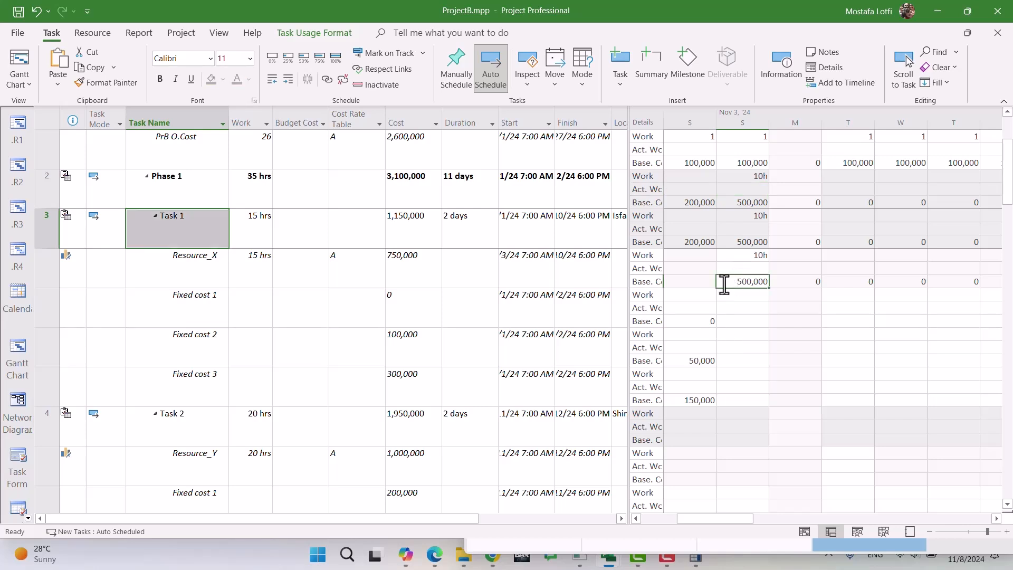
click(687, 272)
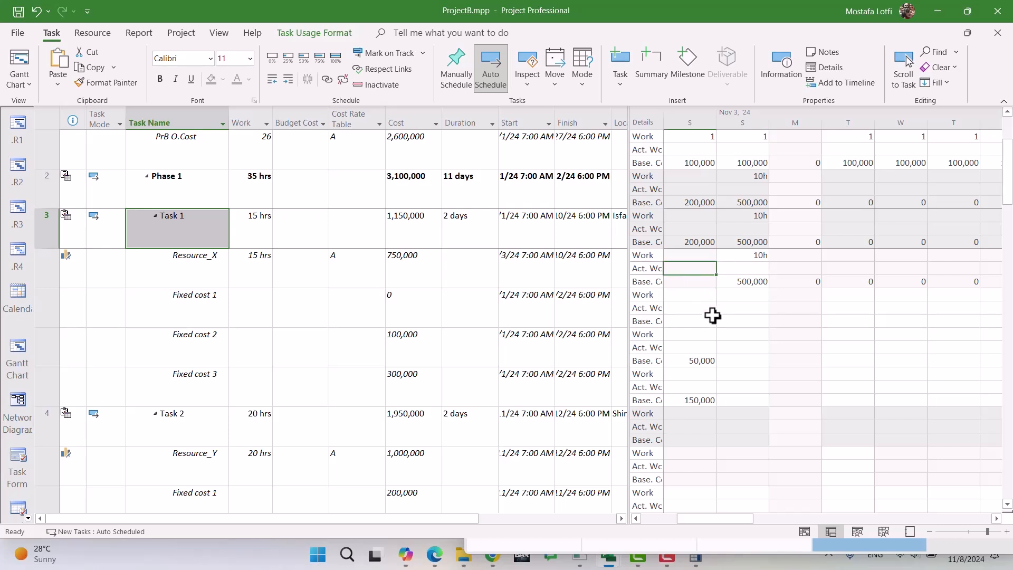
drag(697, 320, 692, 401)
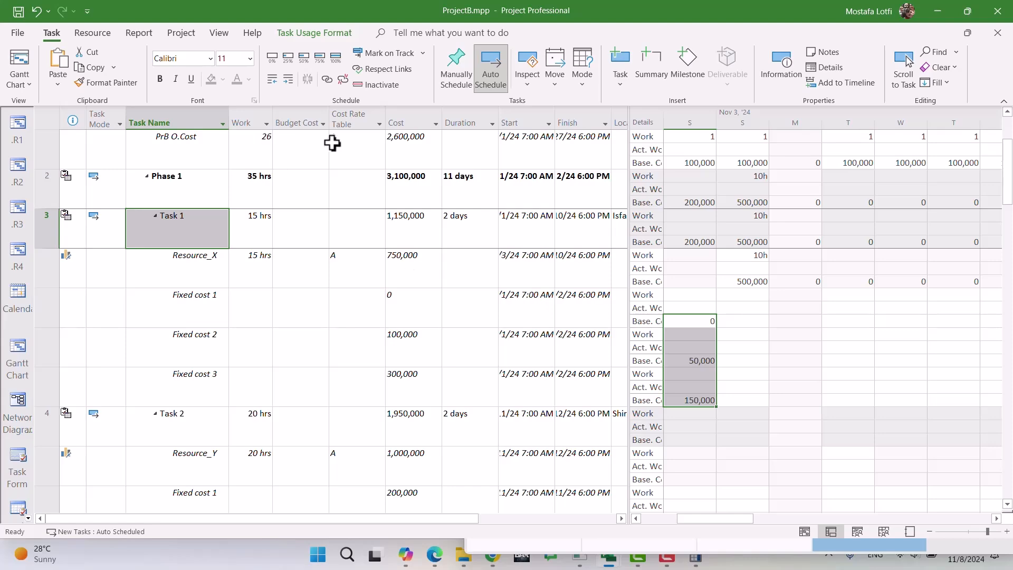
scroll(802, 347, up, 1)
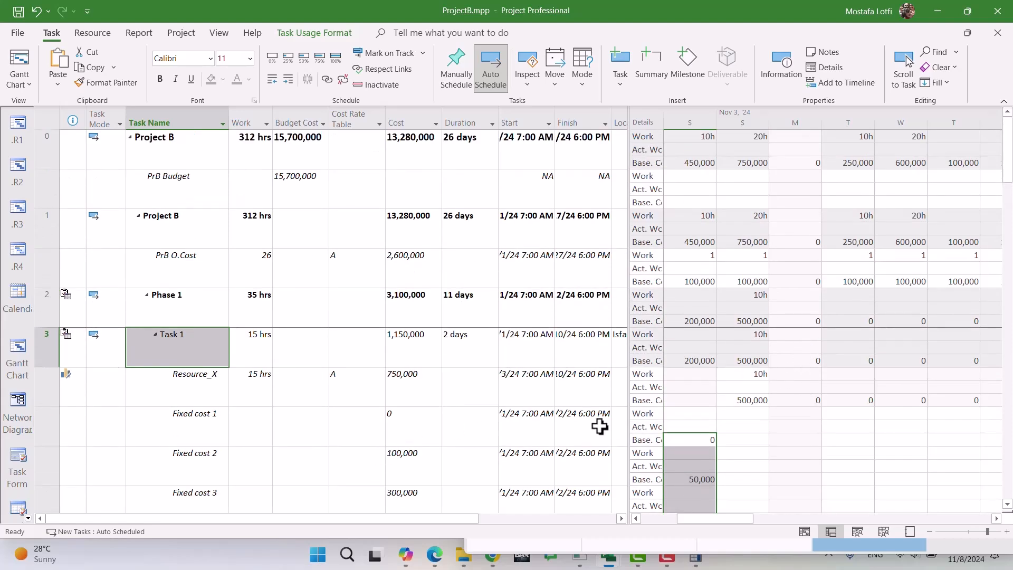
right_click(752, 417)
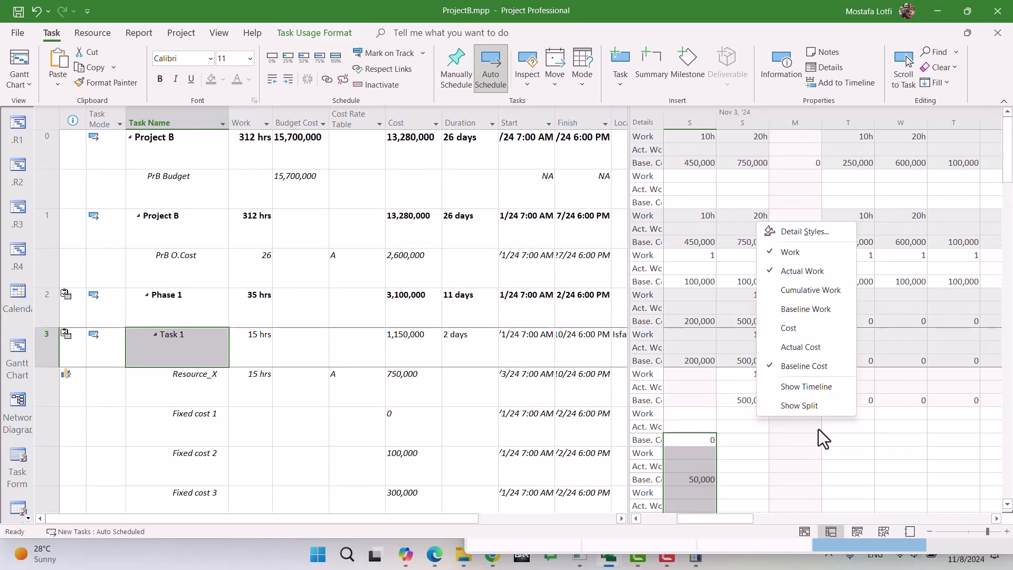
click(815, 368)
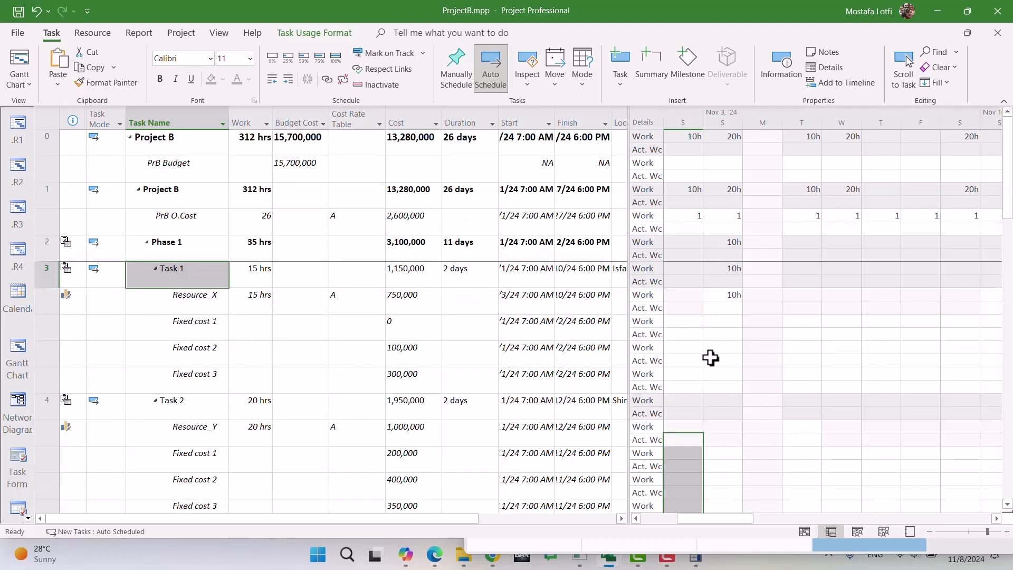
Enter Resource_X's actual work on Task 1 as 5h on November 3 and 10h on November 10.
click(736, 309)
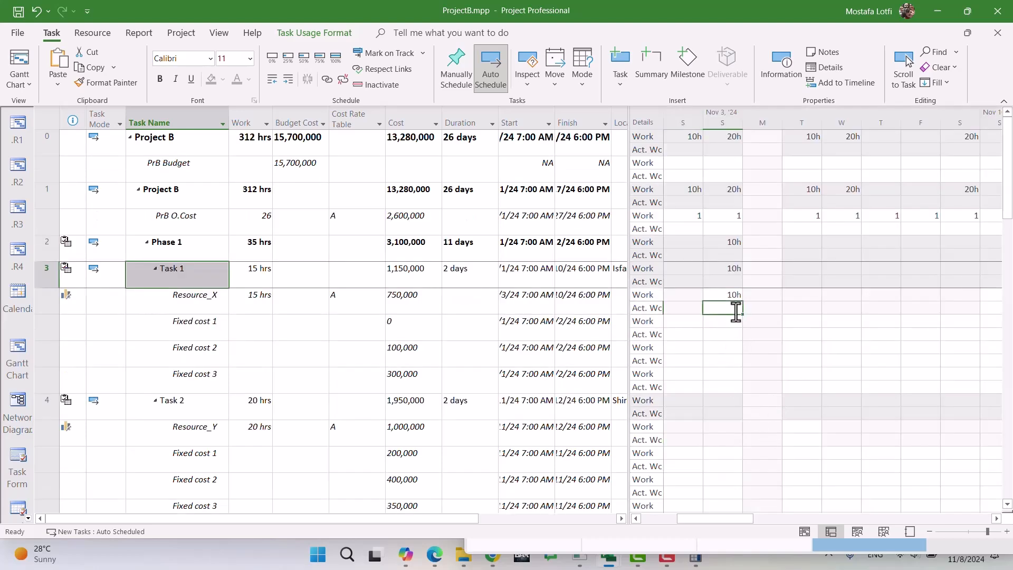
text(5)
key(Tab)
key(Tab)
key(Tab)
key(Tab)
key(Tab)
key(Tab)
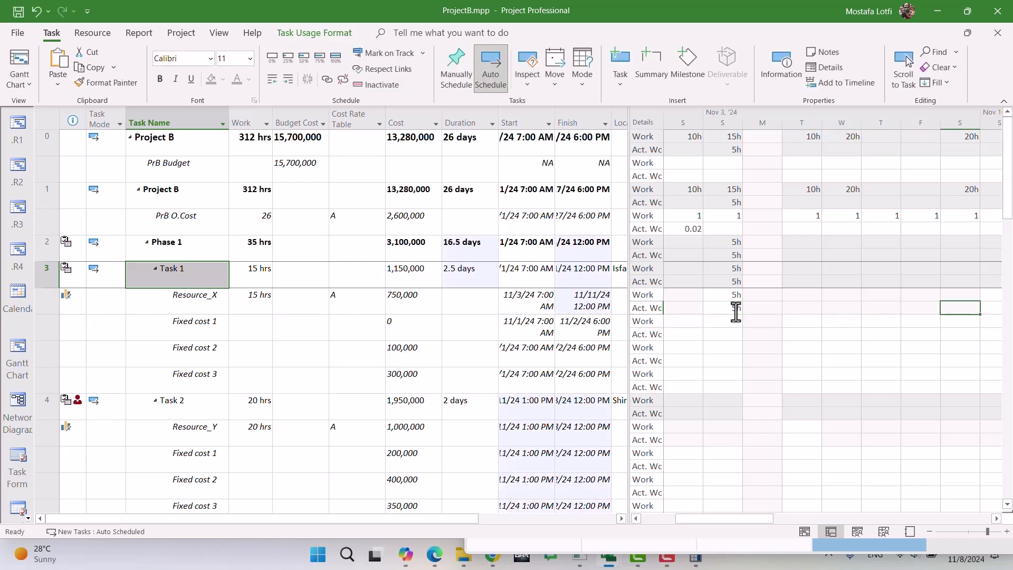
key(Tab)
text(10)
key(Tab)
key(Up)
key(Left)
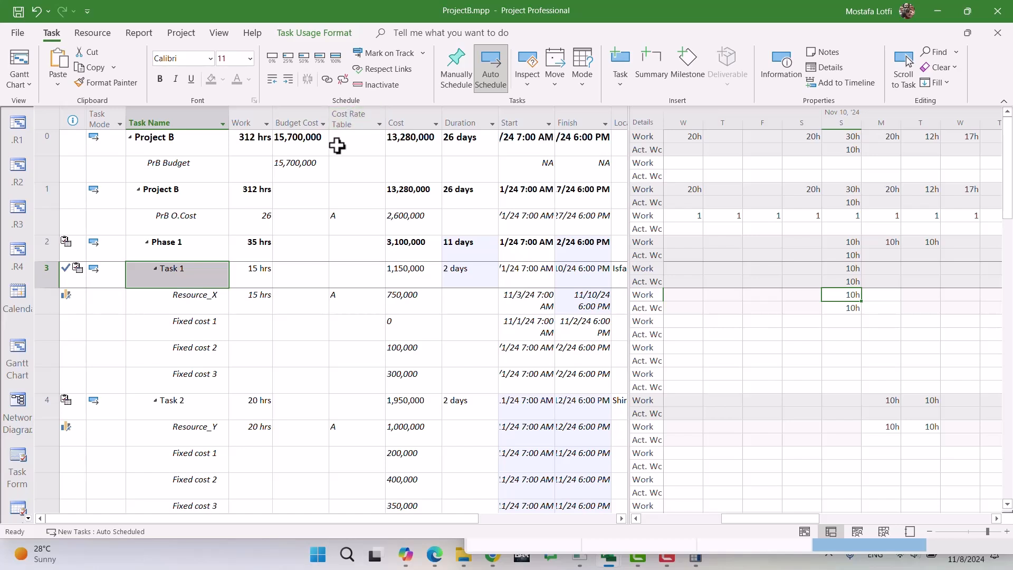
Insert an Actual Cost column before the Duration column in Project B's task table.
click(459, 121)
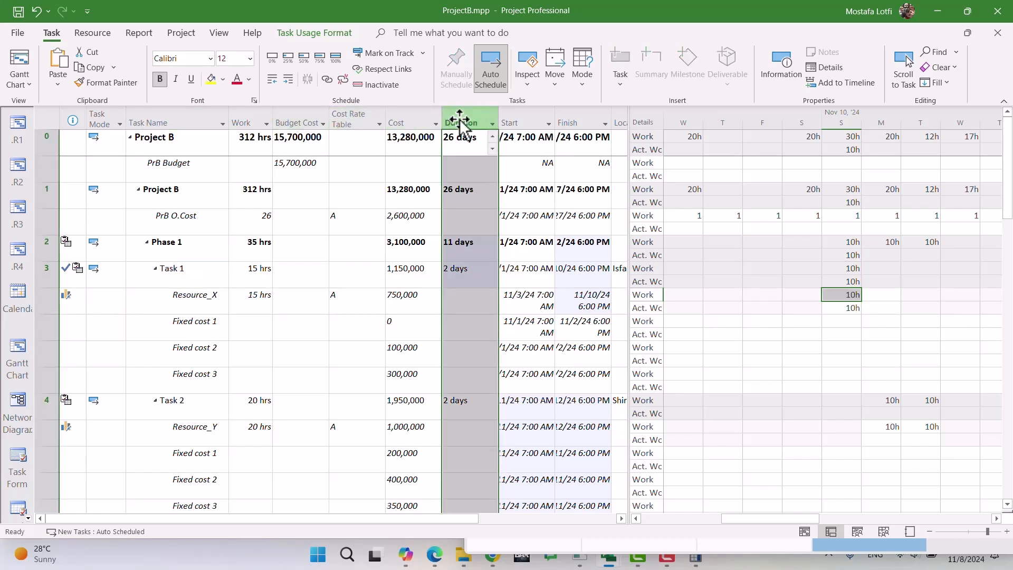
key(Insert)
text(actua)
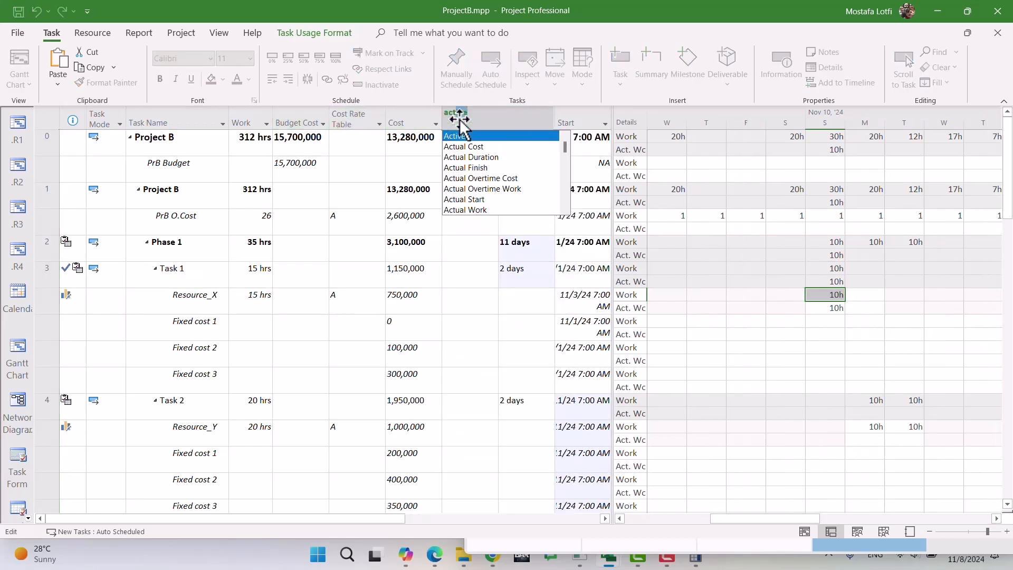
key(Down)
key(Return)
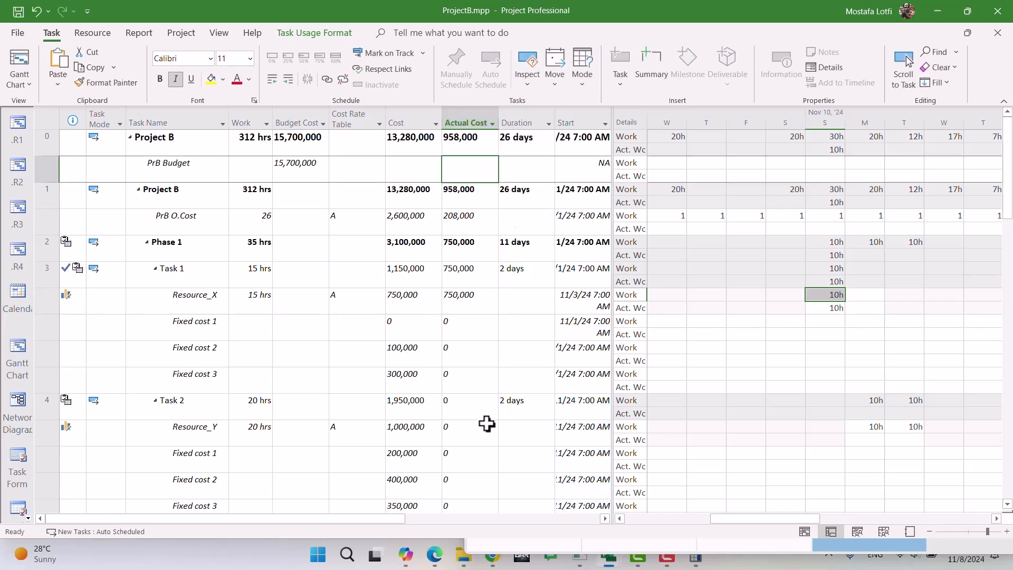
Copy the Cost values of Task 1's Fixed cost 1, 2 and 3 assignments into their Actual Cost cells.
click(407, 377)
drag(411, 325, 413, 371)
key(ctrl+c)
click(479, 327)
key(ctrl+v)
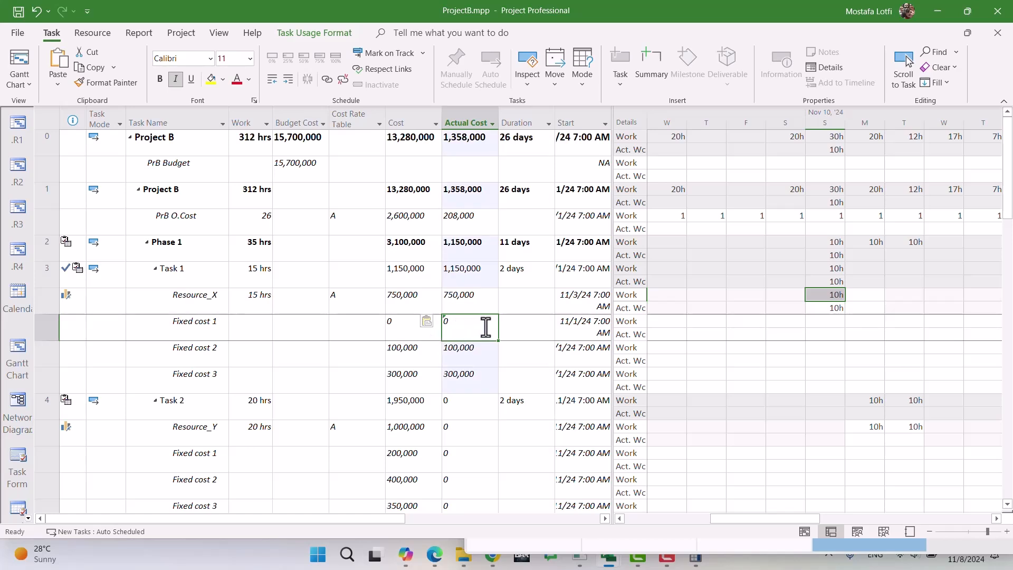
Set Task 1's actual cost to 1,350,000.
click(470, 268)
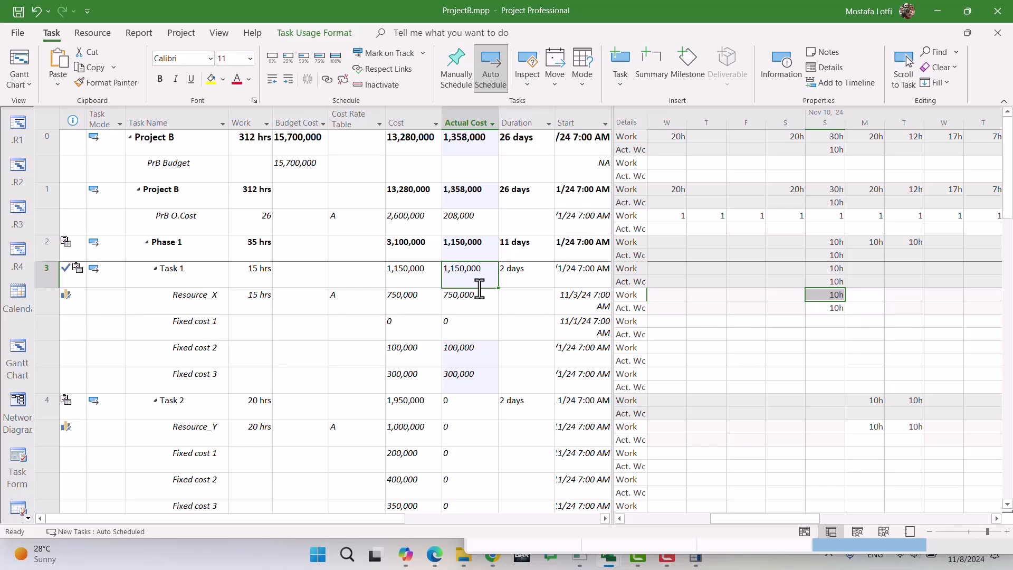
text(1,350,0)
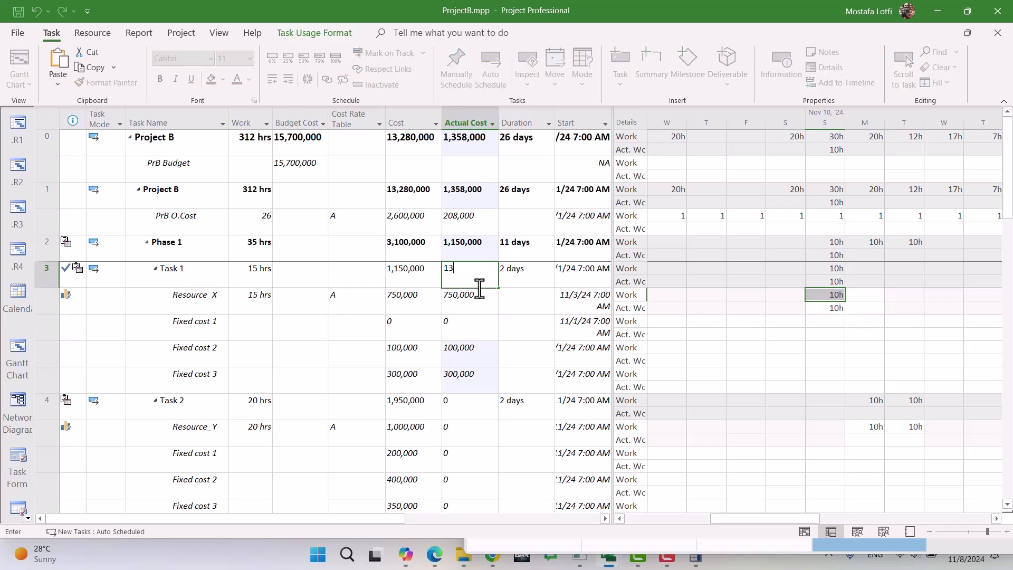
text(00)
key(Return)
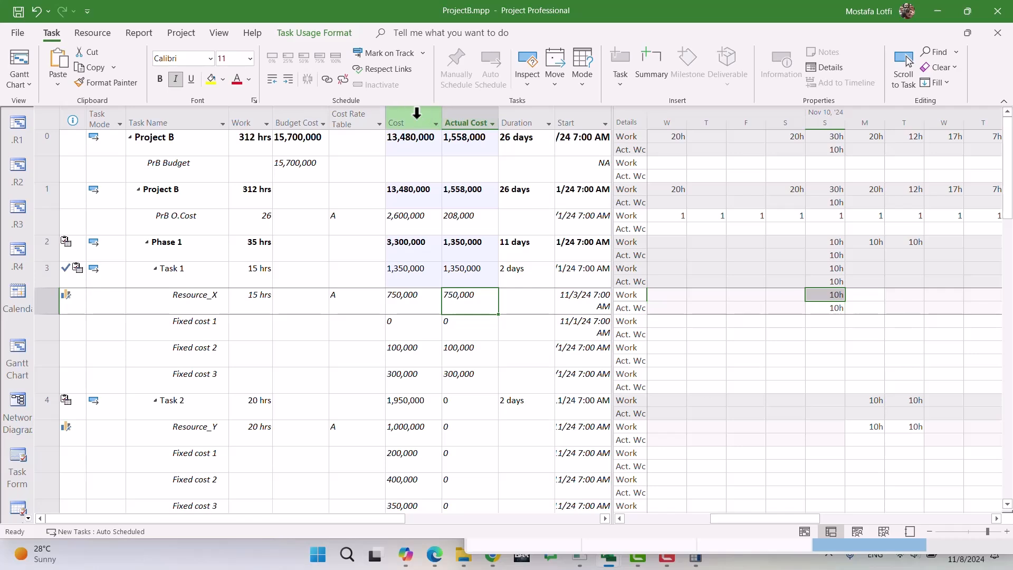
Hide the Actual Cost column from Project B's task table.
click(469, 117)
key(Delete)
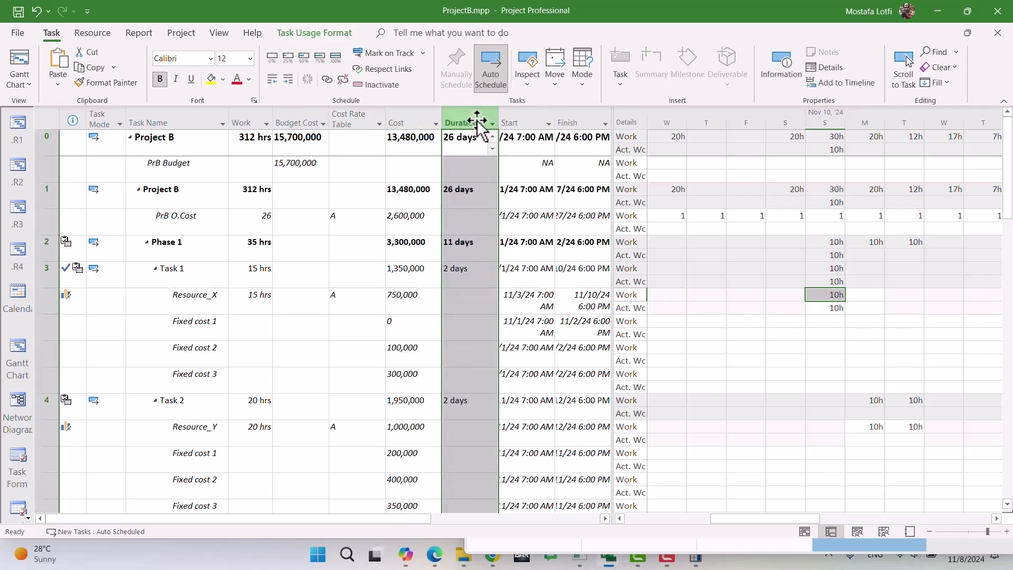
click(291, 389)
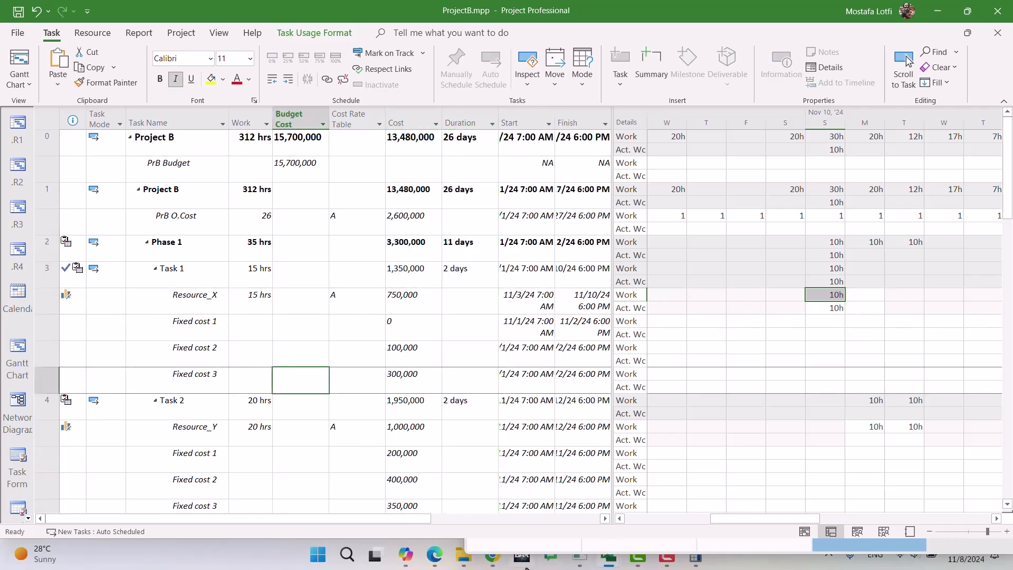
Switch Project B to the Tracking Gantt view and select Task 1's bar.
click(28, 519)
click(28, 518)
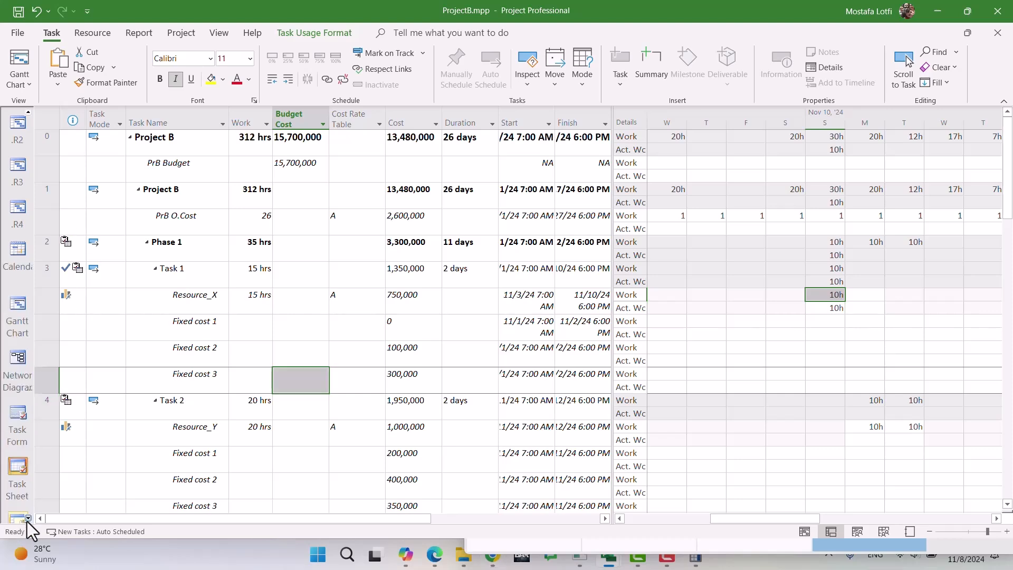
click(28, 519)
click(27, 519)
click(28, 519)
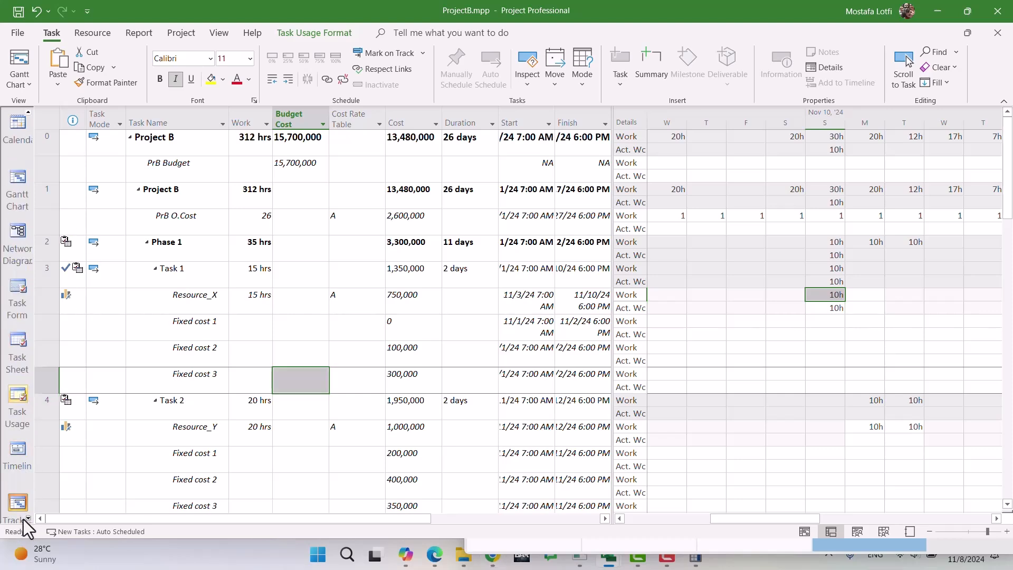
click(17, 452)
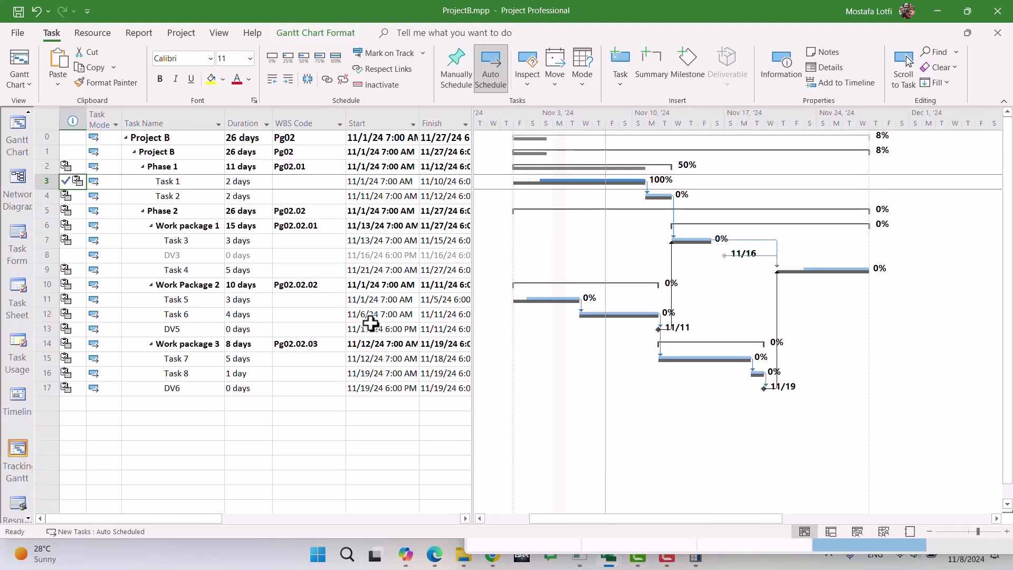
click(620, 179)
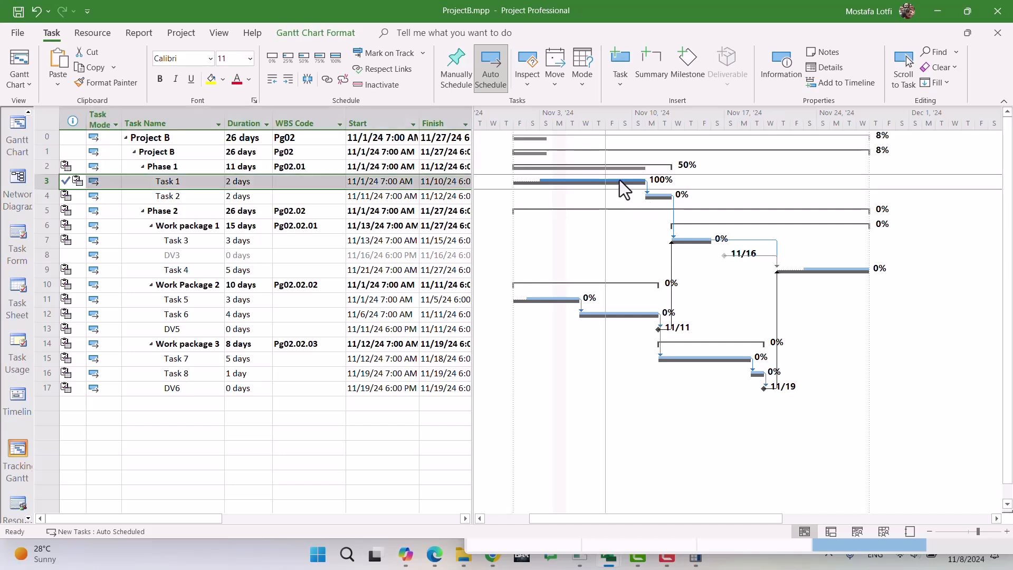
Format the Current Date gridline of the Gantt chart as a red dash-dot line.
right_click(648, 238)
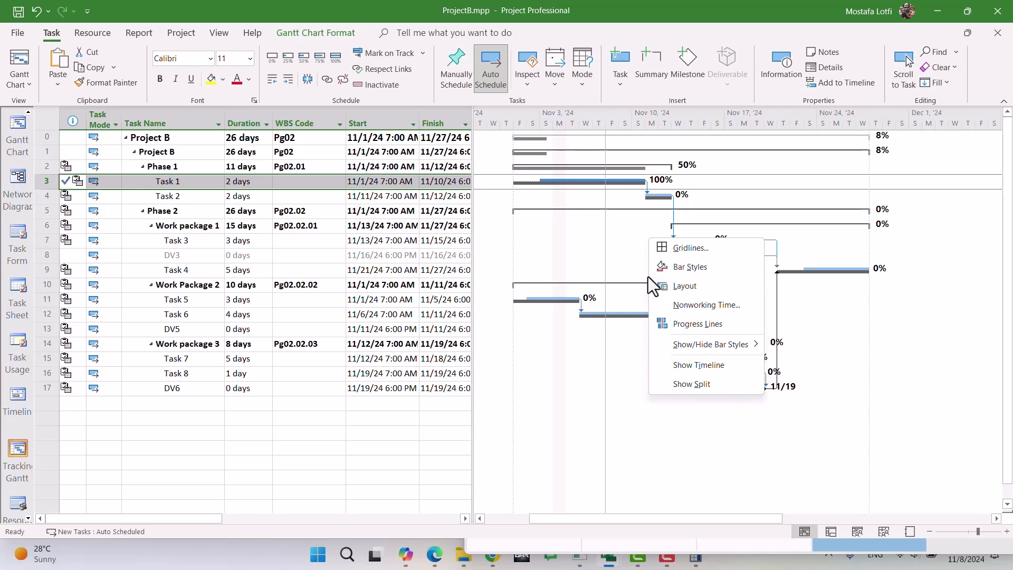
click(607, 242)
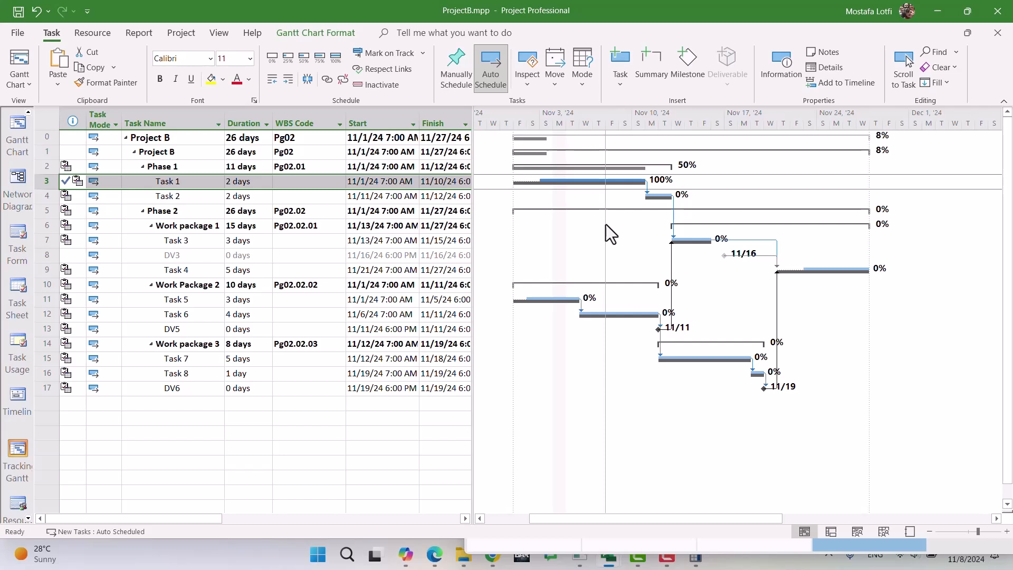
right_click(638, 211)
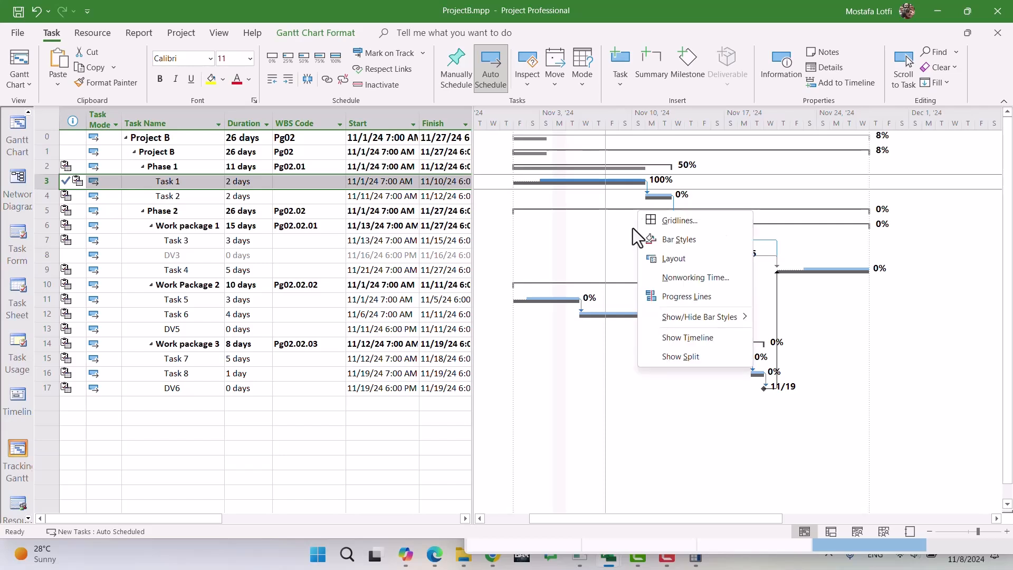
click(659, 222)
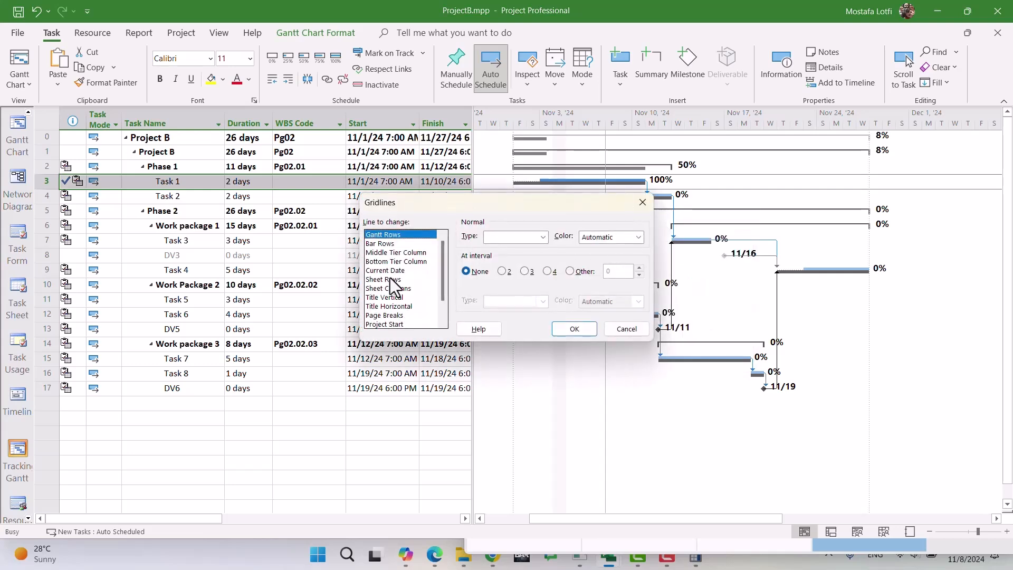
click(395, 270)
click(528, 236)
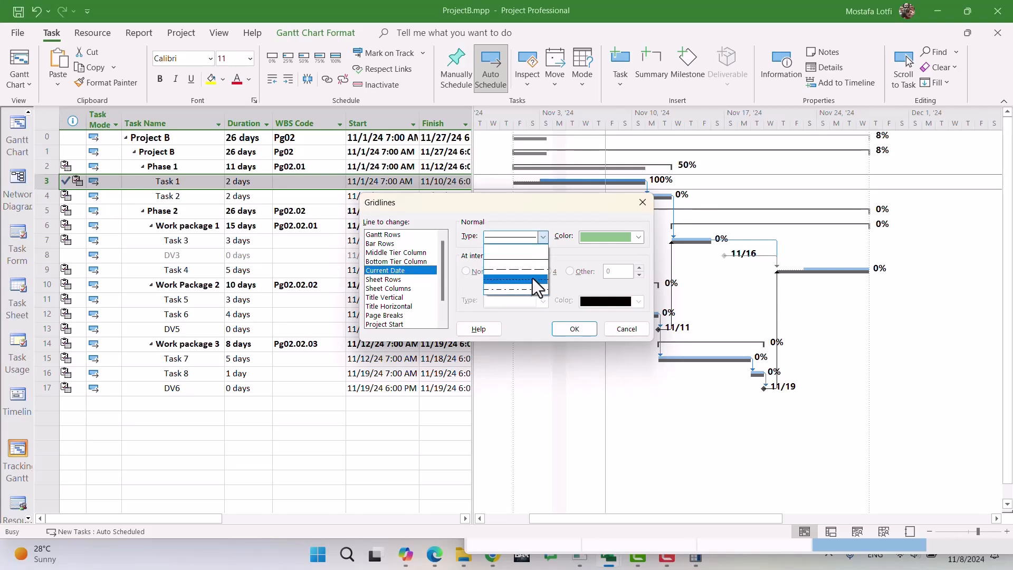
click(522, 291)
click(597, 237)
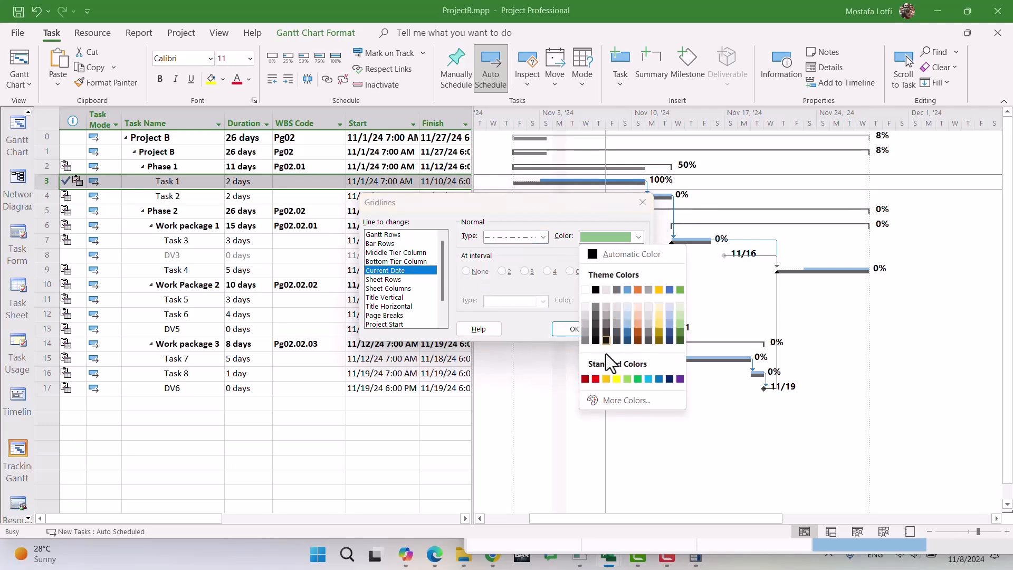
click(596, 379)
click(577, 328)
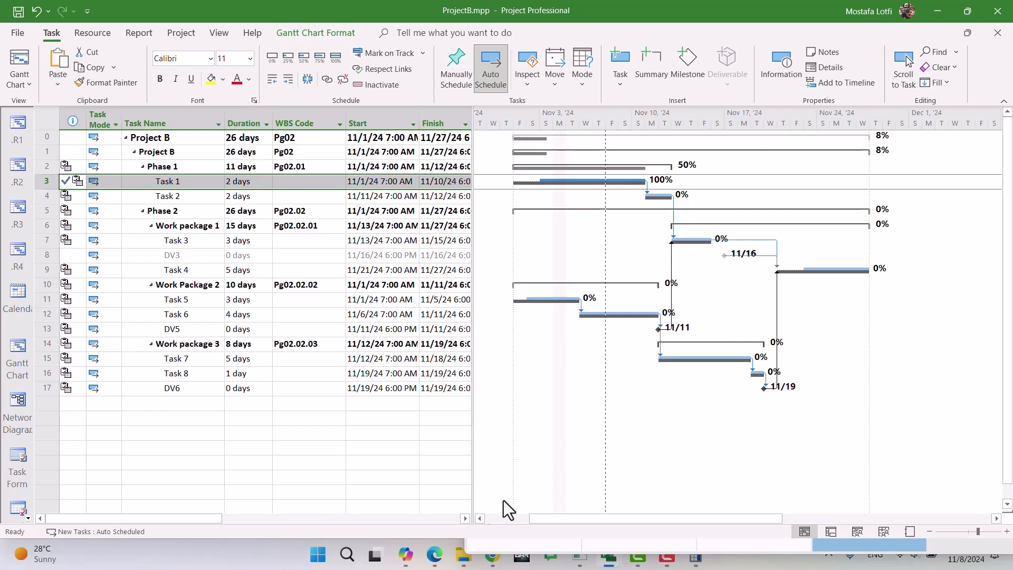
Return to the Task Usage view and review Resource_X's work and actual work on Task 1 for November 3 and November 10.
mouse_move(463, 554)
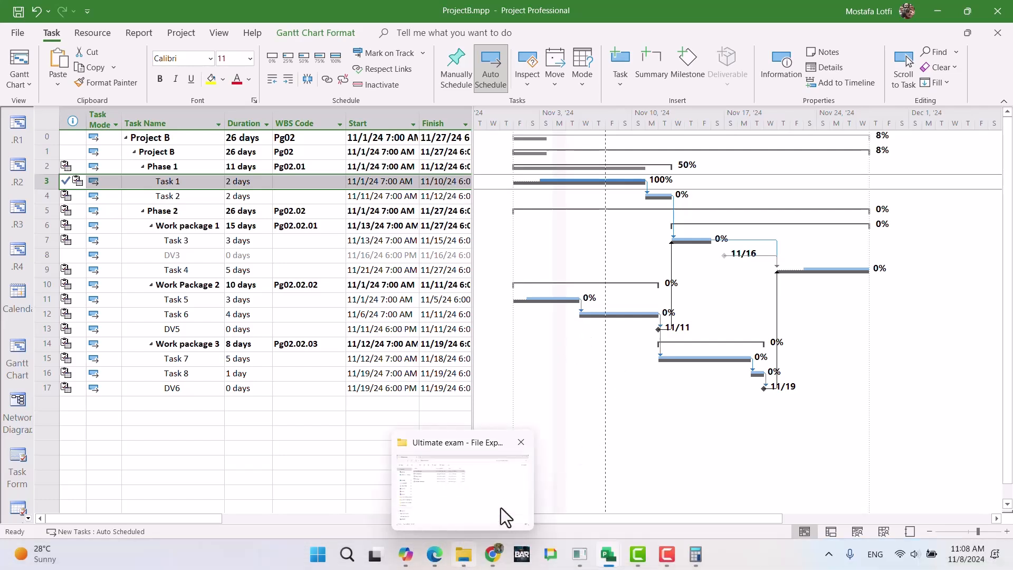
click(29, 520)
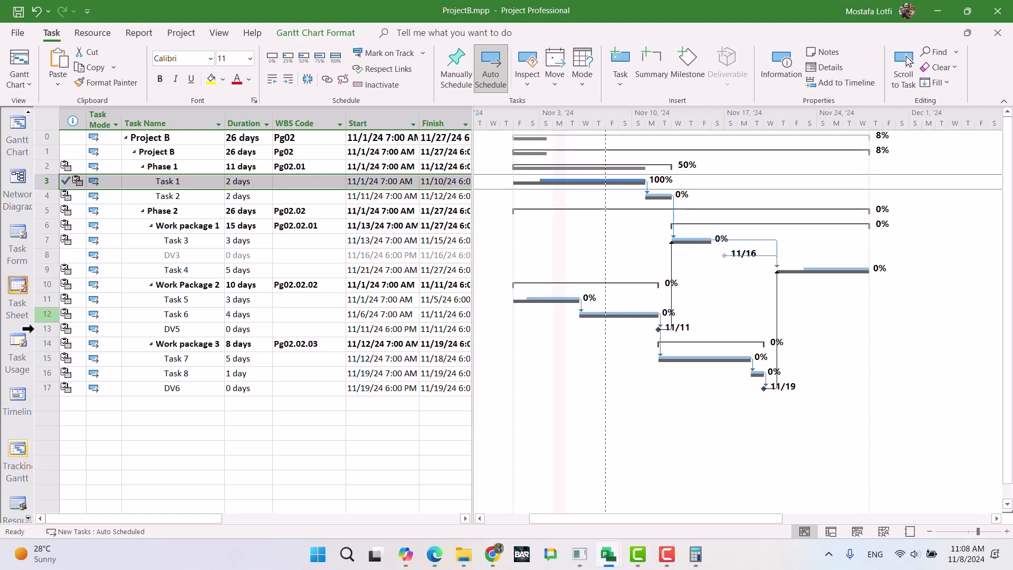
click(21, 344)
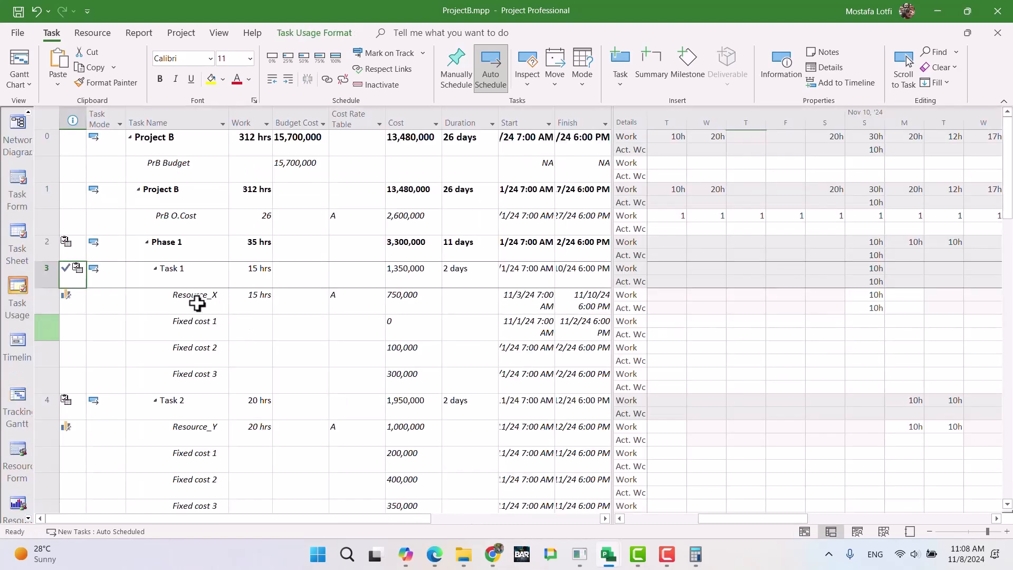
click(195, 271)
click(905, 65)
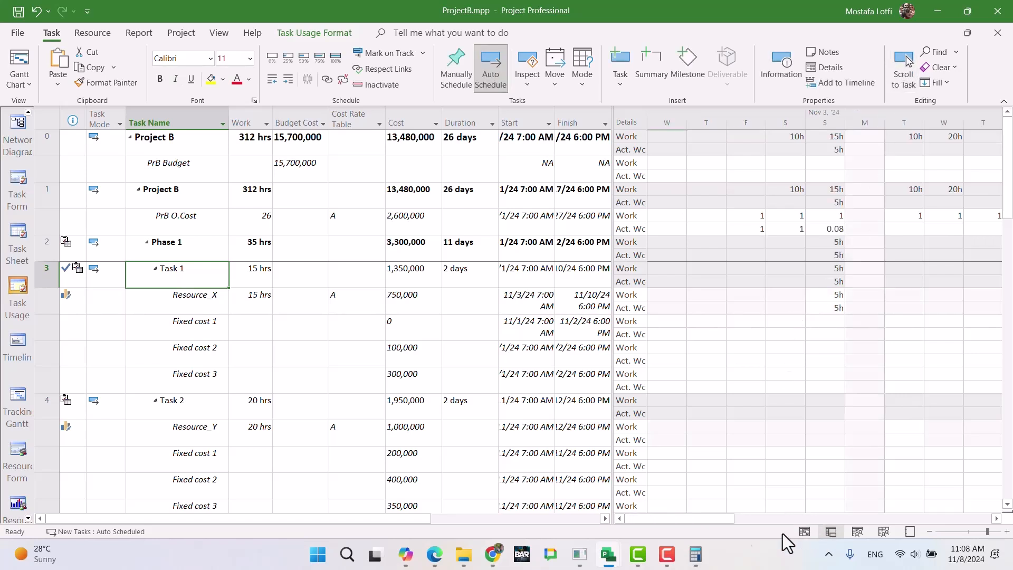
click(620, 519)
click(621, 519)
click(191, 297)
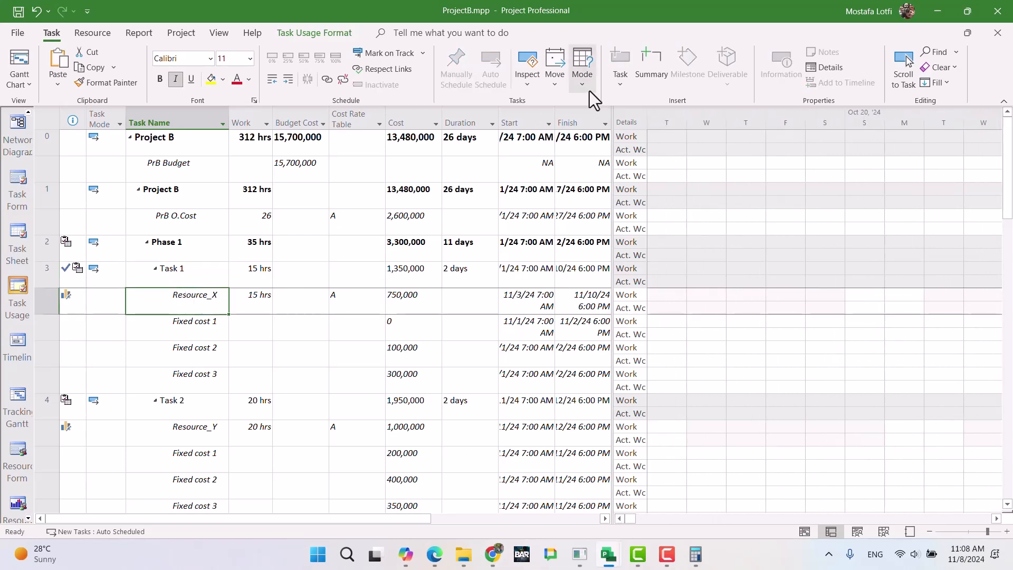
click(905, 66)
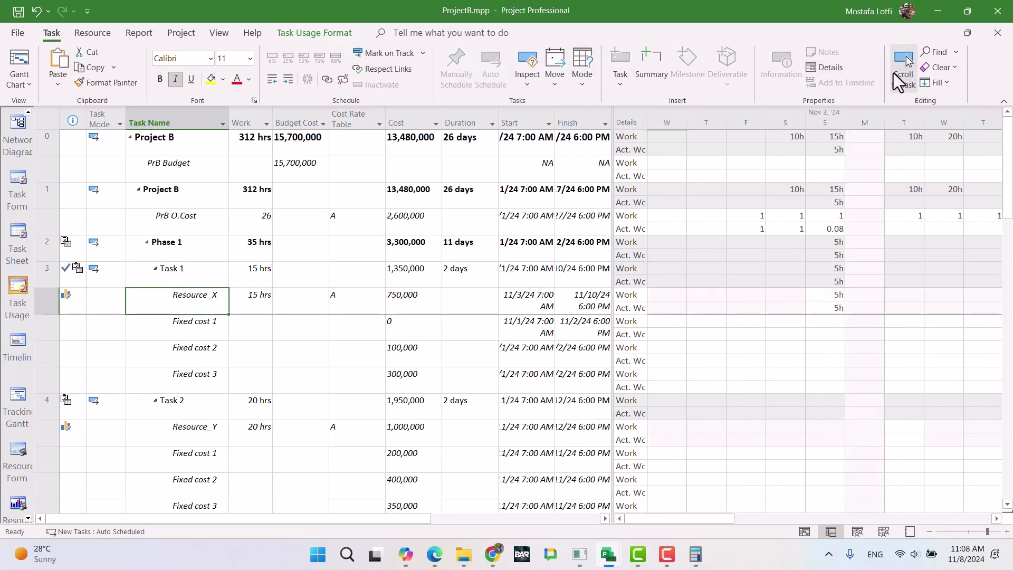
click(828, 296)
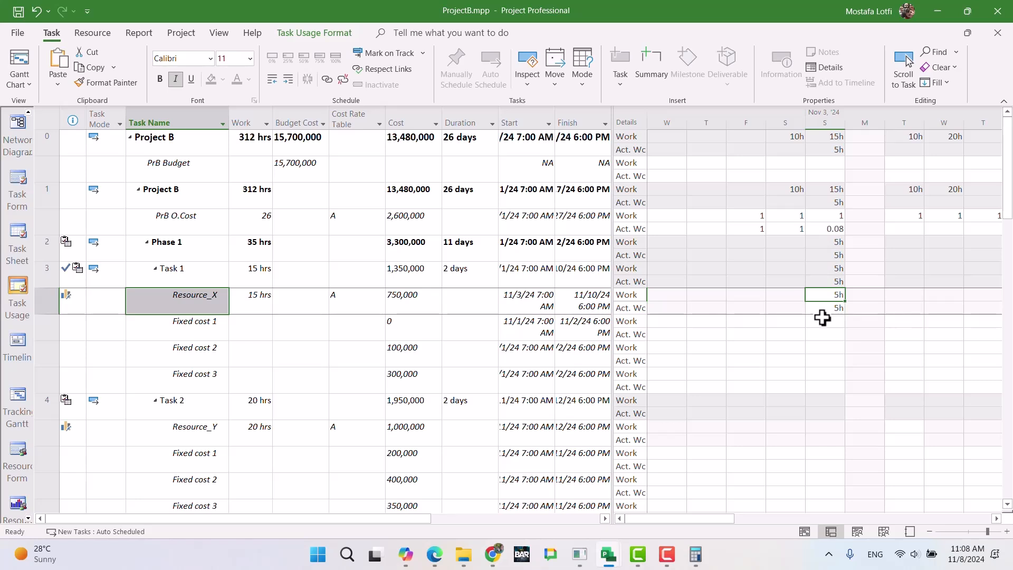
click(872, 294)
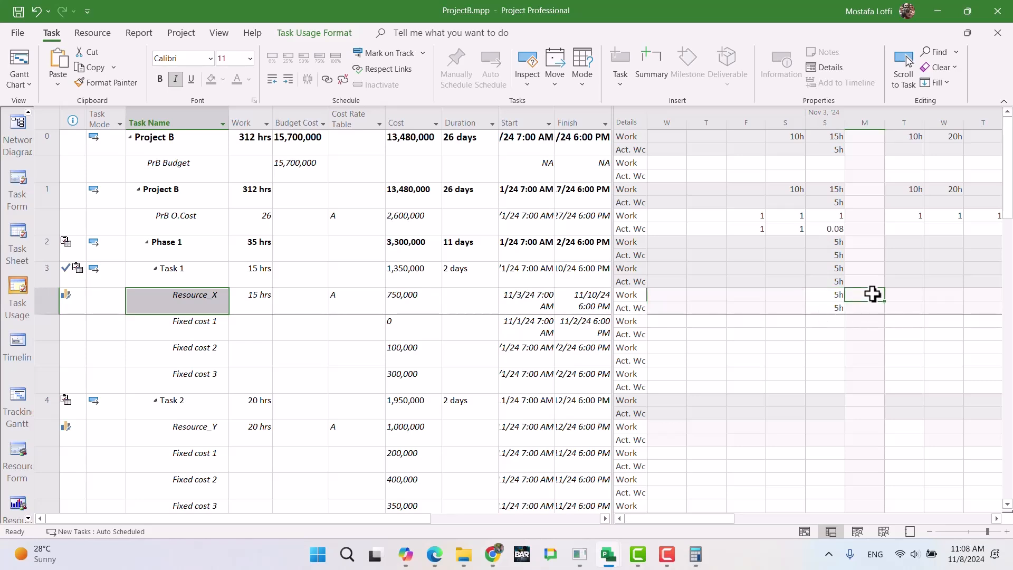
drag(733, 523, 813, 505)
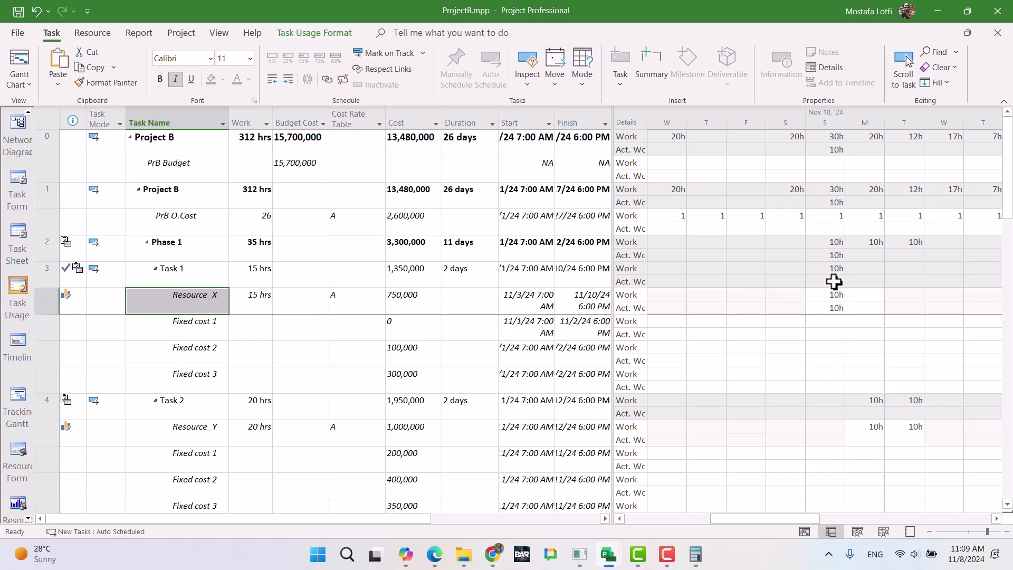
right_click(795, 235)
key(Escape)
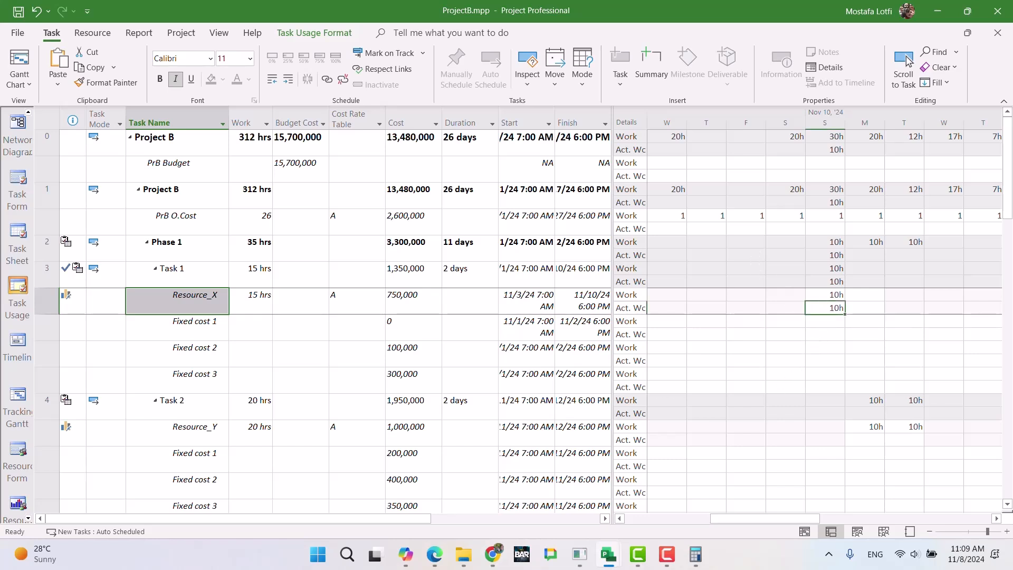
Switch to the Week 1 report in Google Docs and insert "on this task for next week" after "cannot work" in Project B's Task 1.
click(493, 554)
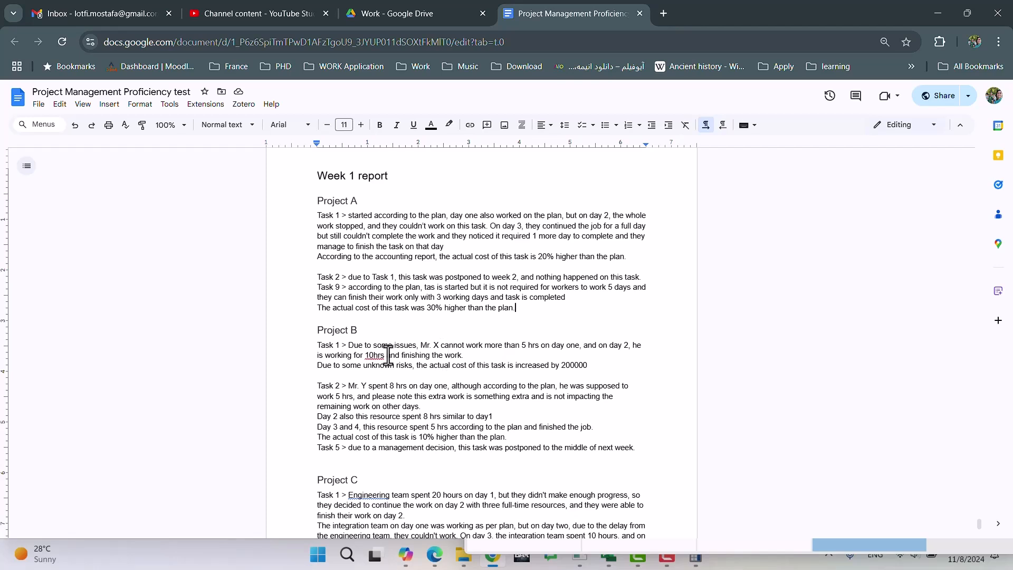
click(484, 346)
text(on this task )
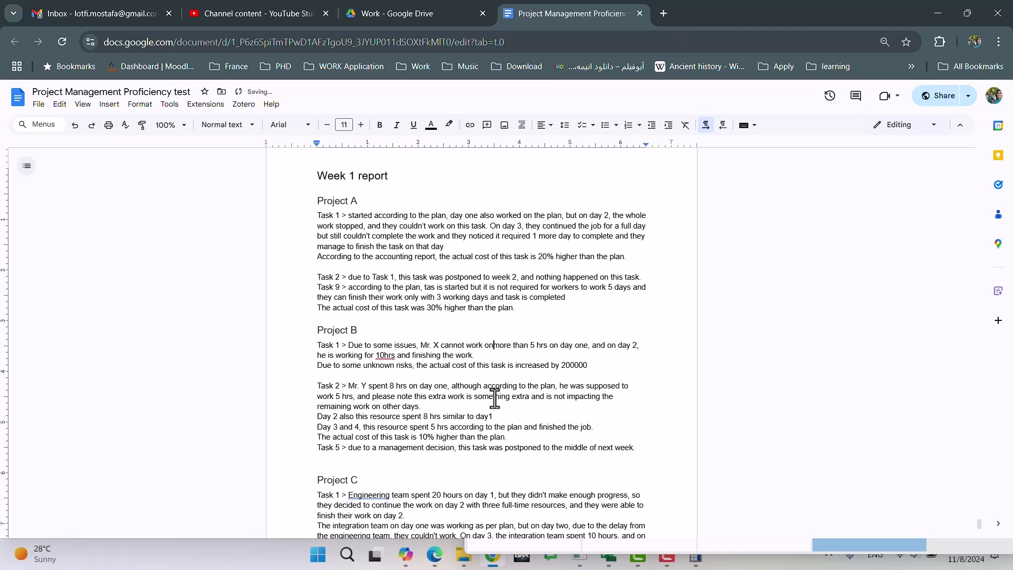
text(for next week )
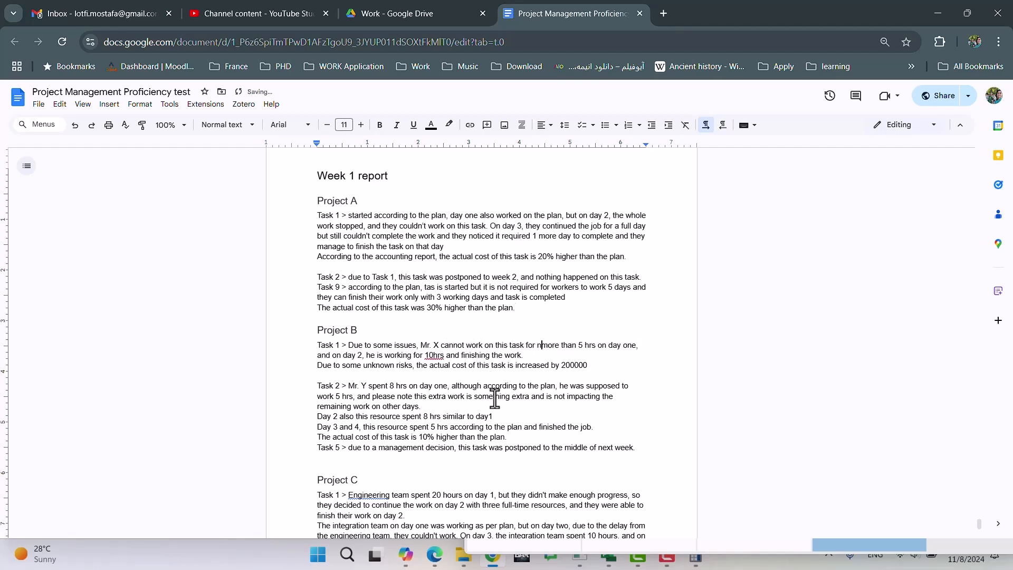
Continue Project B's Task 1 sentence with "so he spent more time on day 1 and finished the task with 15 hrs work".
text(so)
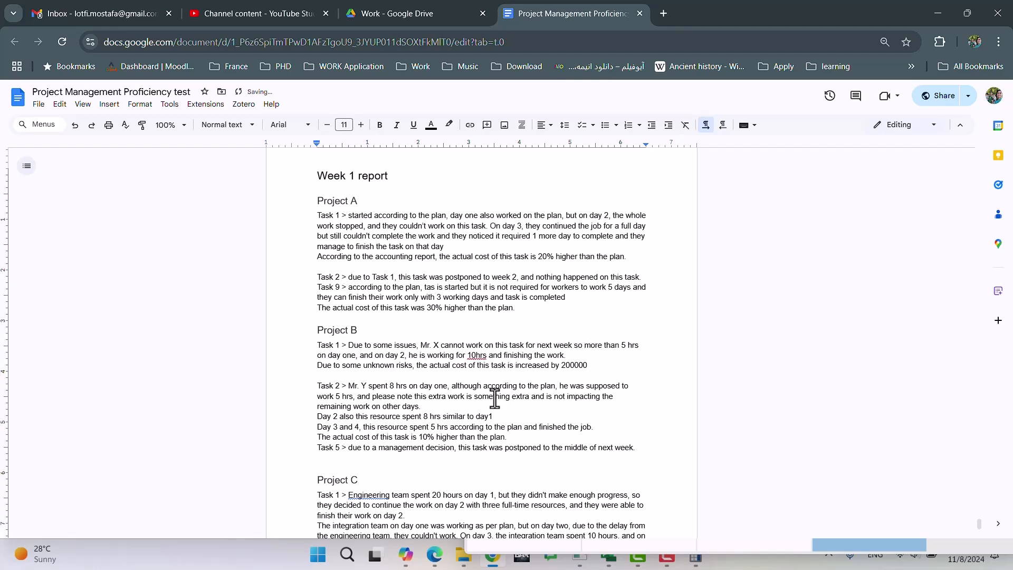
text(pen)
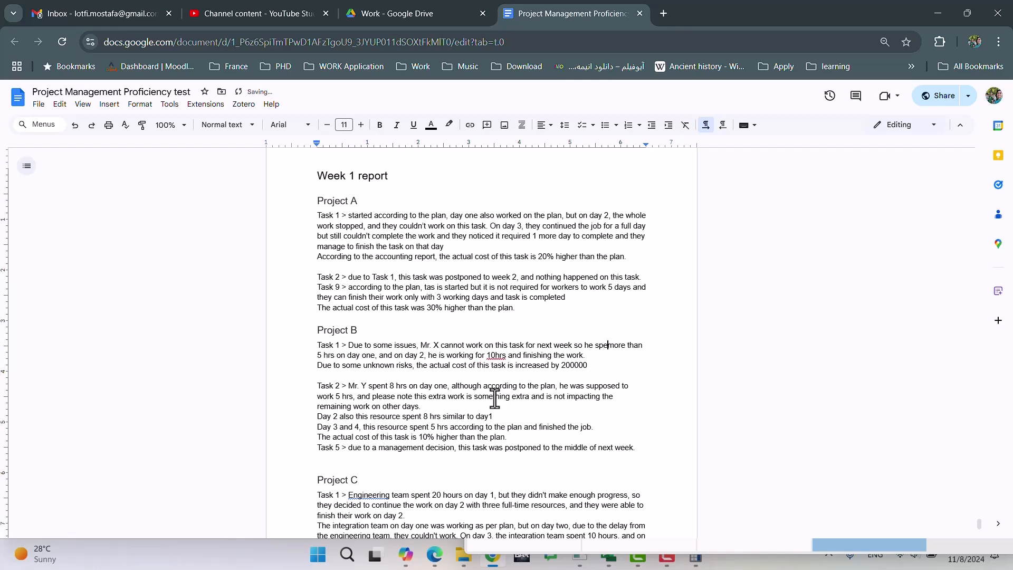
text(t more time on)
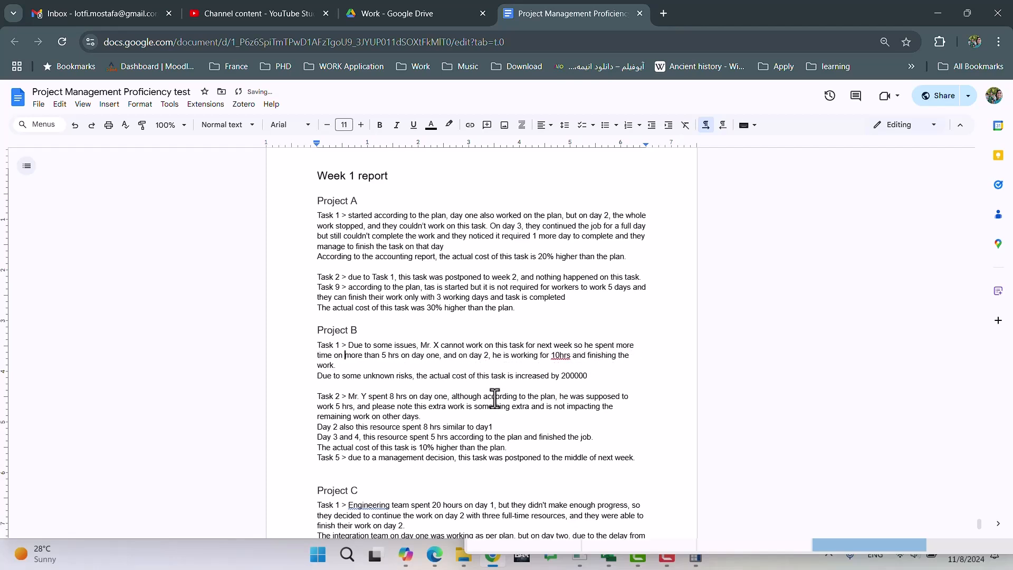
text( d)
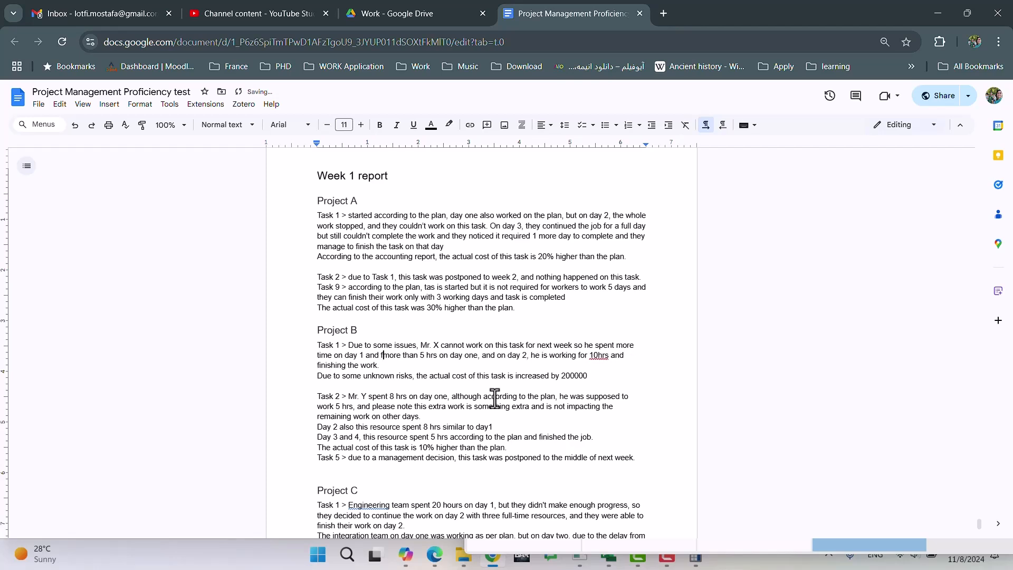
text(ay 1 and finished the task )
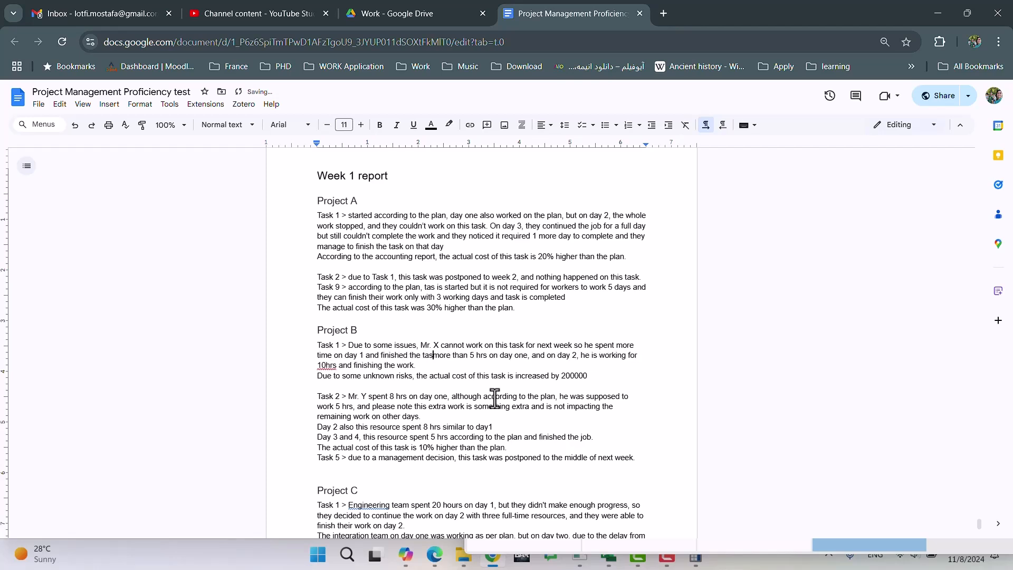
text(with 15 hrs work)
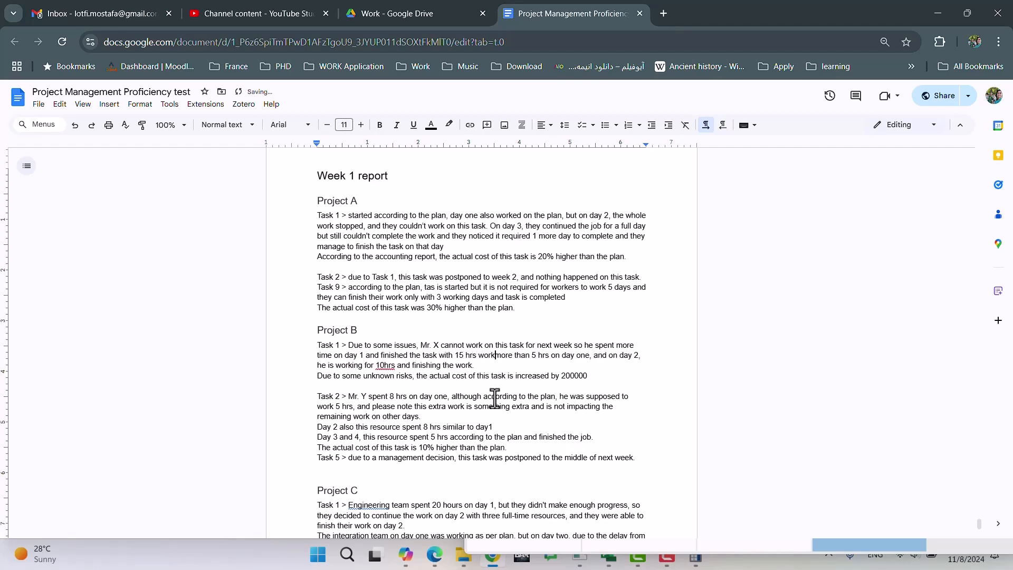
Delete the leftover Task 1 wording from "more than 5 hrs on day one" through "finishing the work".
key(shift+Right)
key(shift+Right)
key(shift+Right)
key(shift+Right)
key(shift+Right)
key(shift+Right)
key(shift+Right)
key(shift+Right)
key(shift+Right)
key(shift+Right)
key(shift+Right)
key(shift+Right)
key(shift+Right)
key(shift+Right)
key(shift+Right)
key(shift+Right)
key(shift+Right)
key(shift+Right)
key(shift+Right)
key(shift+Right)
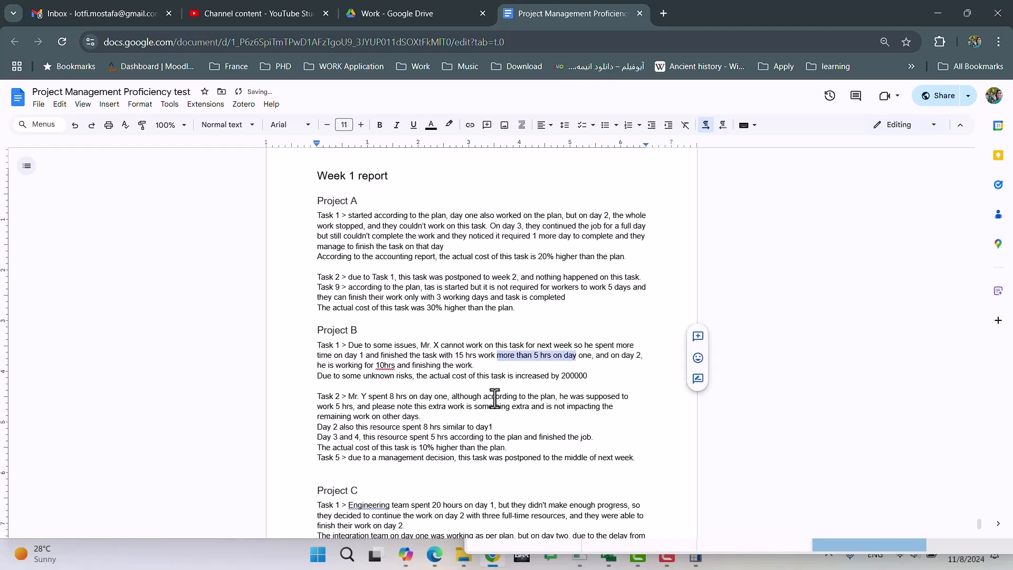
key(shift+Right)
key(shift+Right)
key(shift+Right)
key(shift+Right)
key(shift+Right)
key(shift+Right)
key(shift+Right)
key(shift+Right)
key(shift+Right)
key(shift+Right)
key(shift+Right)
key(shift+Right)
key(shift+Right)
key(shift+Right)
key(shift+Right)
key(shift+Right)
key(shift+Right)
key(shift+Right)
key(shift+Right)
key(shift+Right)
key(shift+Right)
key(shift+Right)
key(shift+Right)
key(shift+Right)
key(shift+Right)
key(shift+Right)
key(shift+Right)
key(shift+Right)
key(shift+Right)
key(shift+Right)
key(shift+Right)
key(shift+Right)
key(shift+Right)
key(shift+Right)
key(shift+Right)
key(shift+Right)
key(shift+Right)
key(shift+Right)
key(shift+Right)
key(shift+Right)
key(shift+Right)
key(shift+Right)
key(shift+Right)
key(BackSpace)
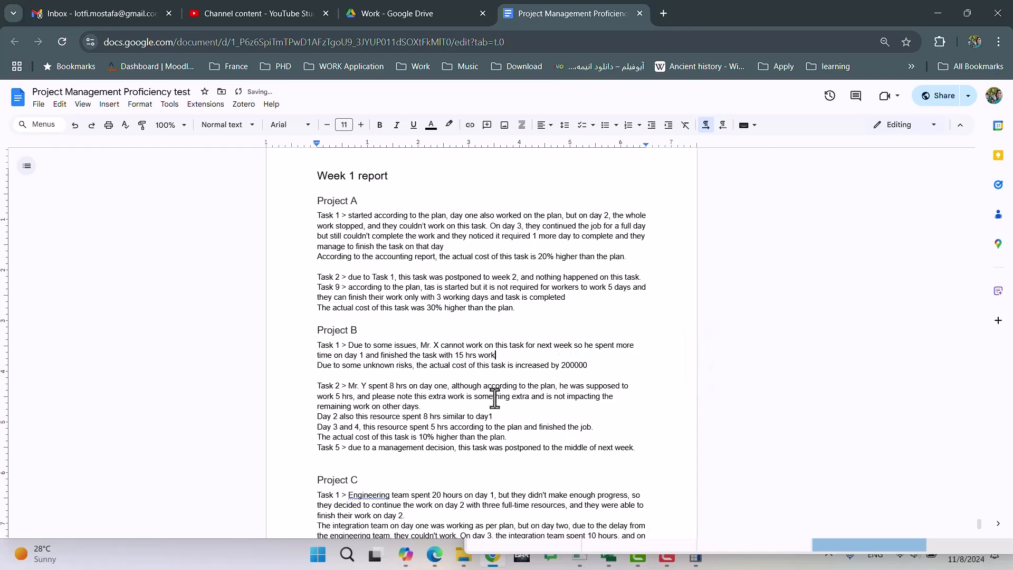
Switch to ProjectB.mpp in Microsoft Project and clear Resource_X's actual work on Task 1 for November 10.
key(alt+Tab)
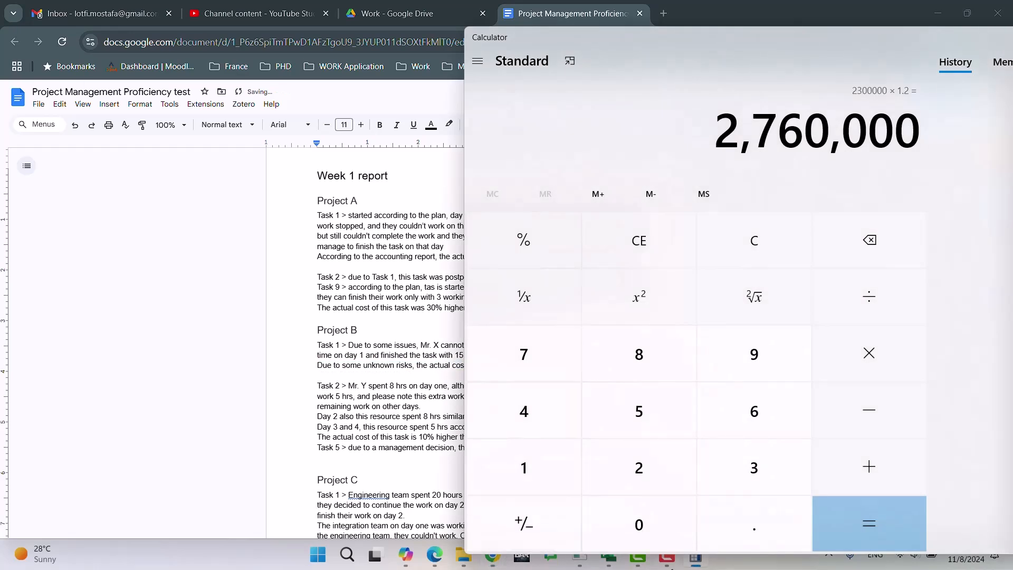
mouse_move(611, 552)
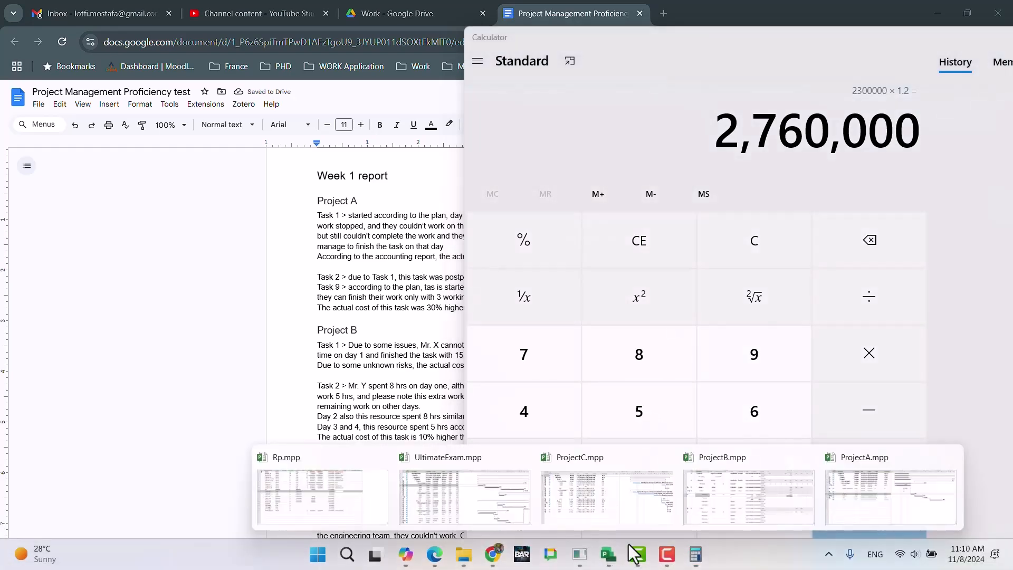
click(896, 477)
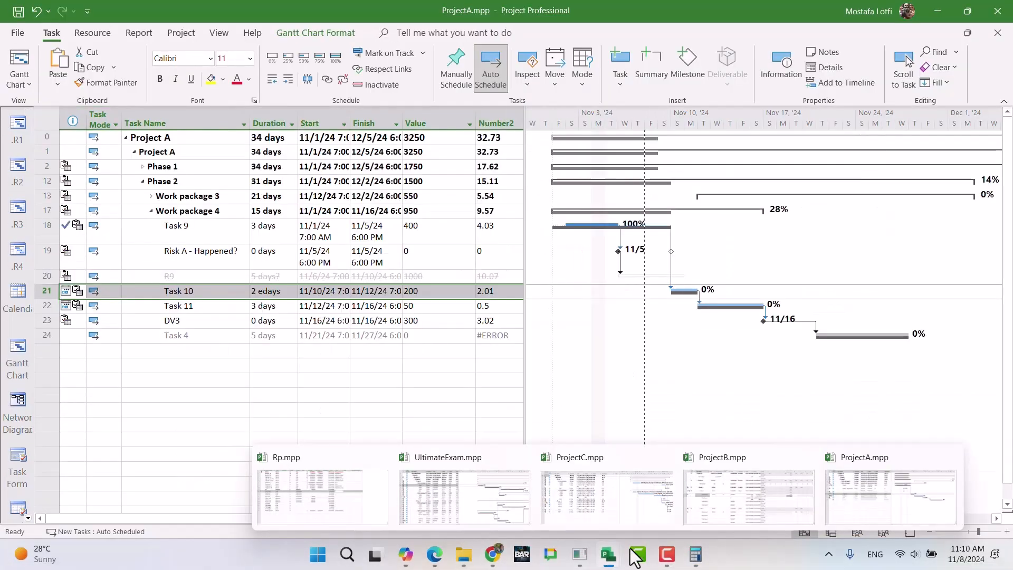
click(787, 498)
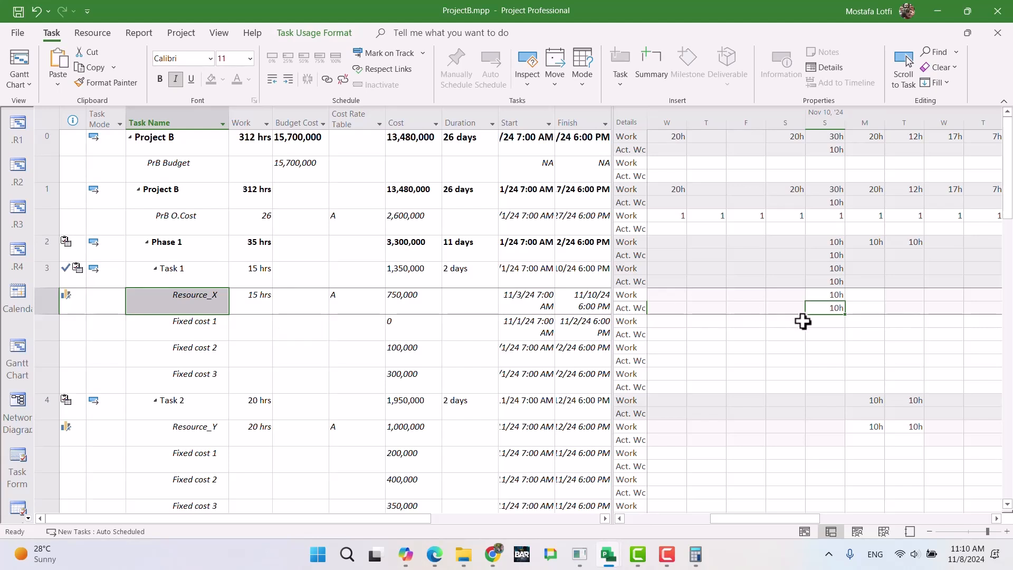
key(Delete)
Set Resource_X's actual work on Task 1 for November 3 to 15 hours.
key(Left)
key(Left)
key(Left)
key(Left)
key(Left)
key(Left)
key(Left)
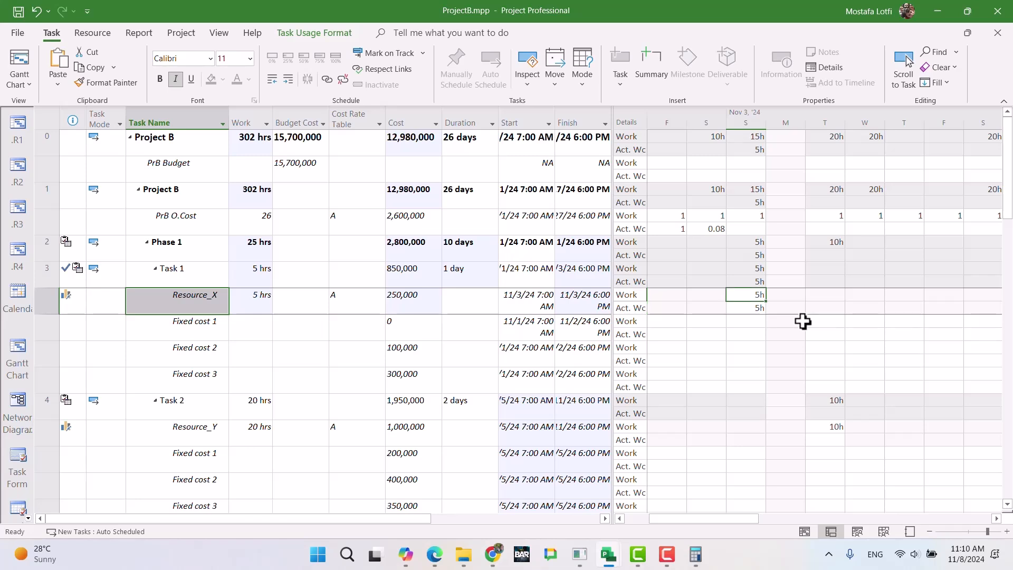
text(15)
key(Return)
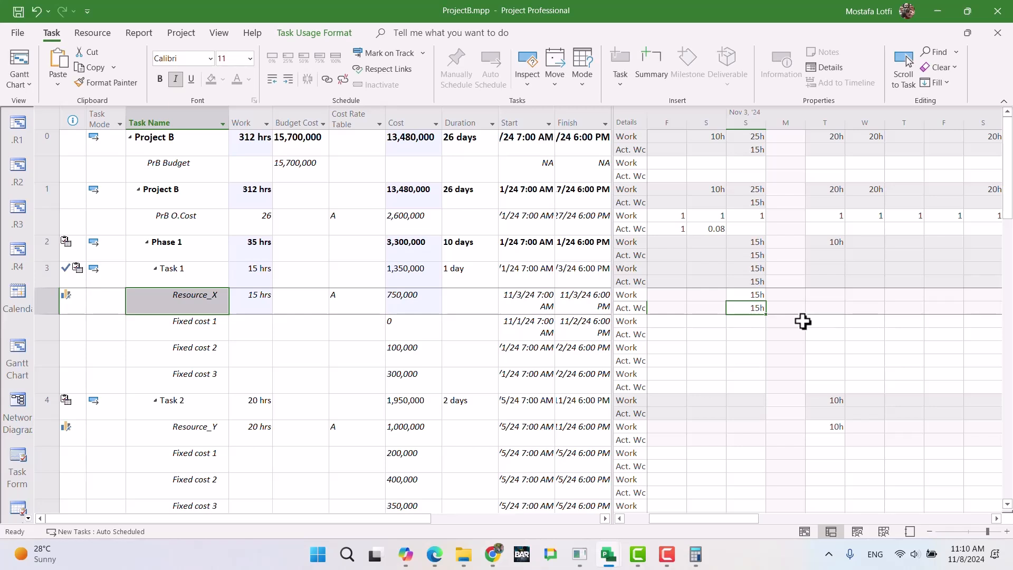
click(731, 296)
click(730, 304)
Insert an Actual Cost column before the Duration column in Project B's task table.
click(464, 116)
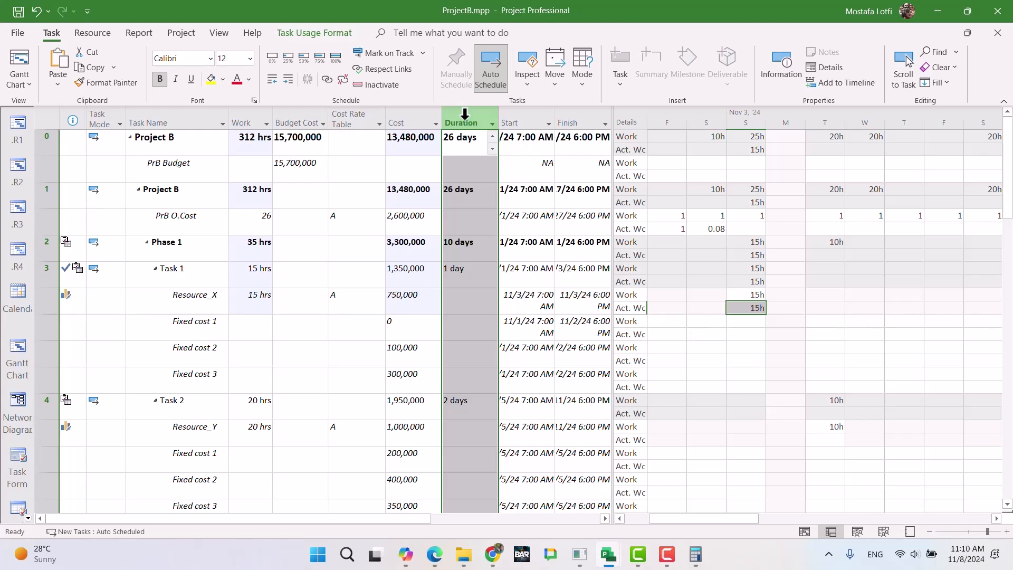
key(Insert)
text(acti)
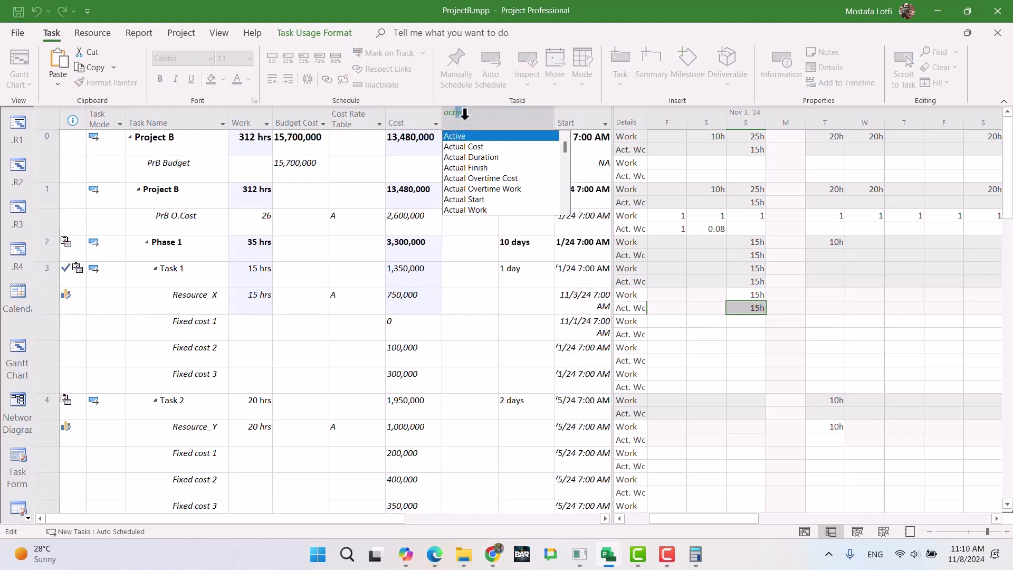
key(Down)
key(Down)
key(Down)
key(Up)
key(Up)
key(Return)
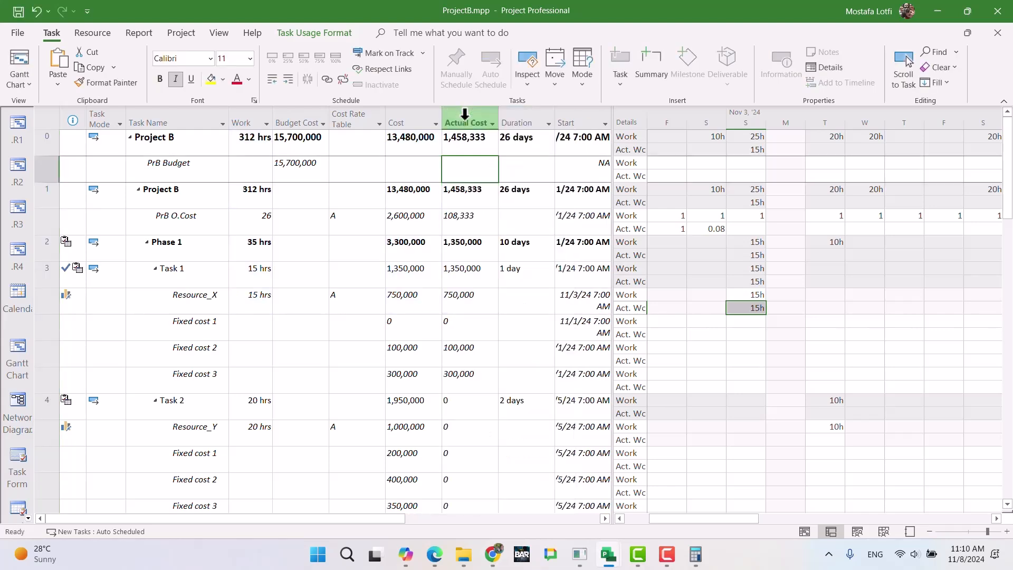
click(475, 245)
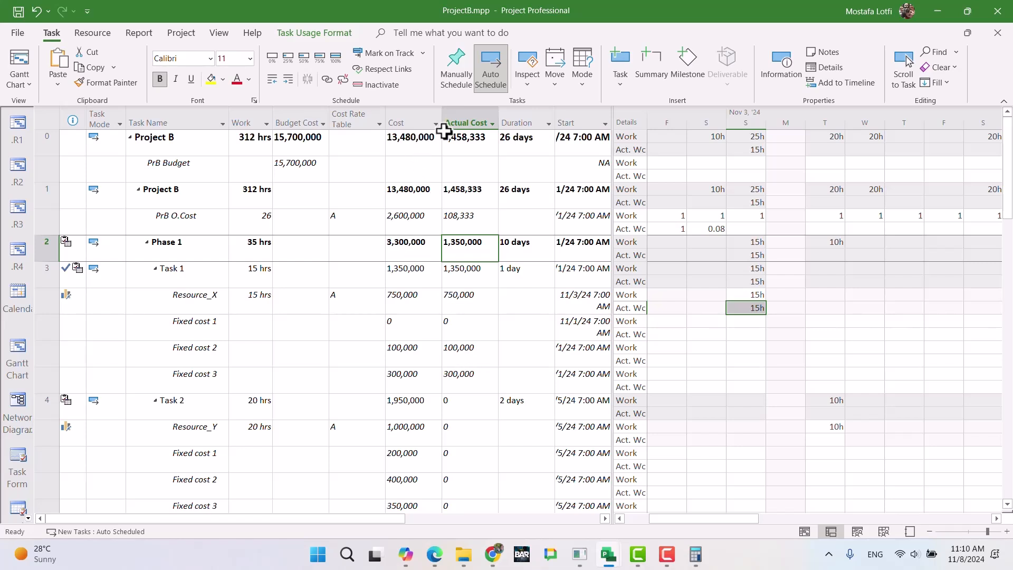
Insert a Baseline Cost column before the Actual Cost column.
click(463, 116)
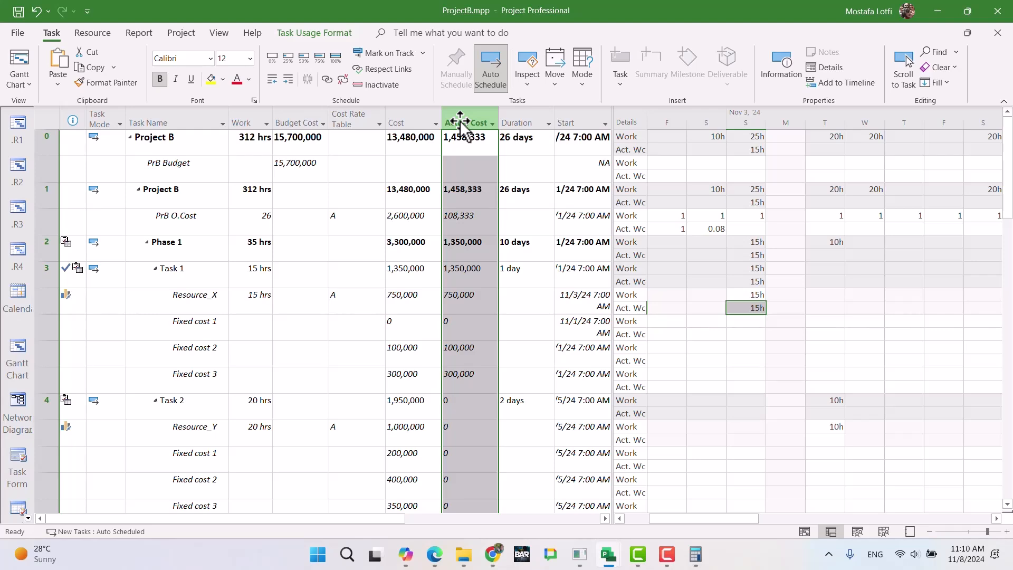
double_click(460, 122)
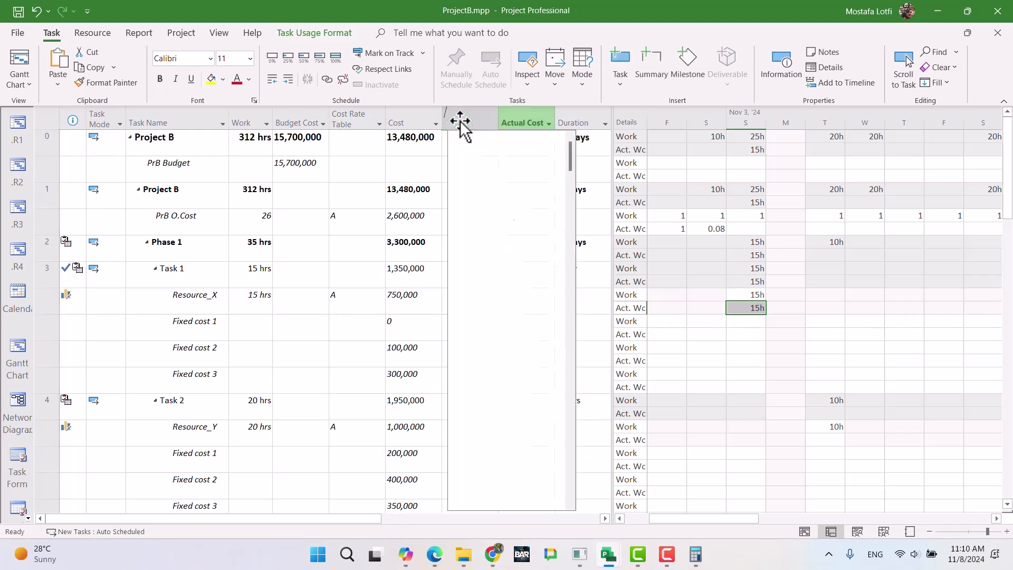
text(baseline Budget Cost)
key(Down)
key(Down)
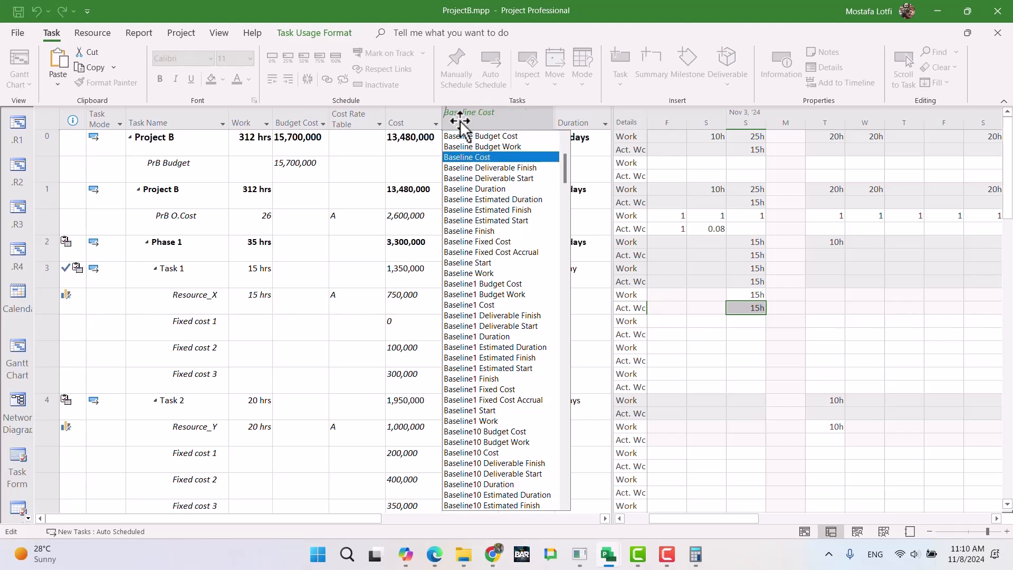
key(Return)
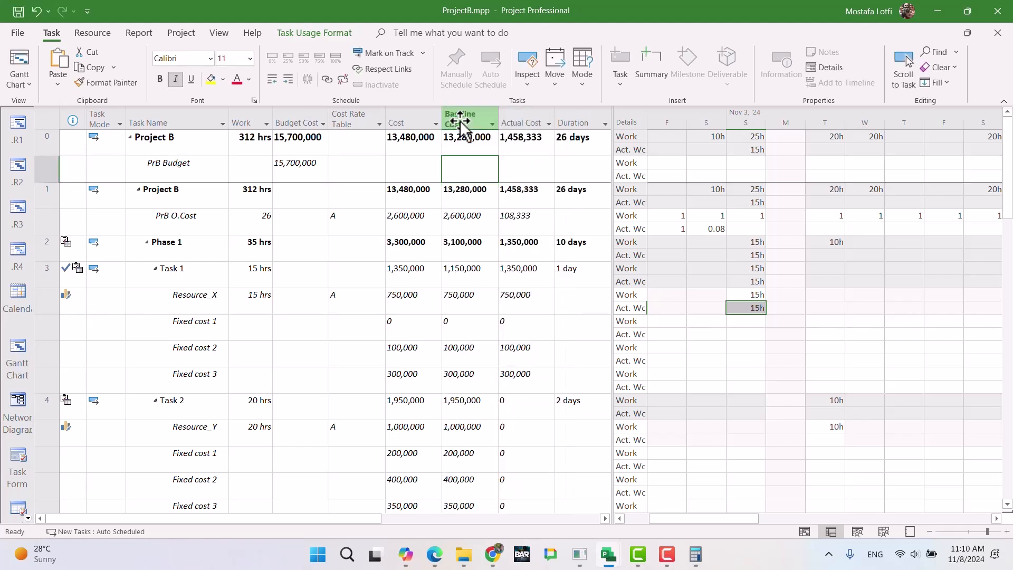
Review Project B's task entries in the Week 1 report in Google Docs, and return to ProjectB.mpp.
click(492, 554)
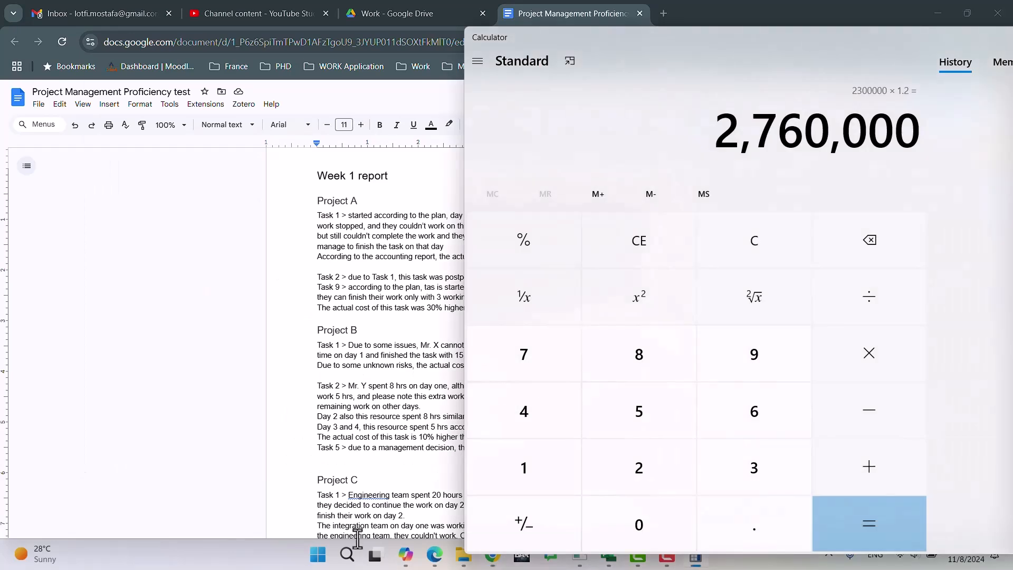
click(558, 560)
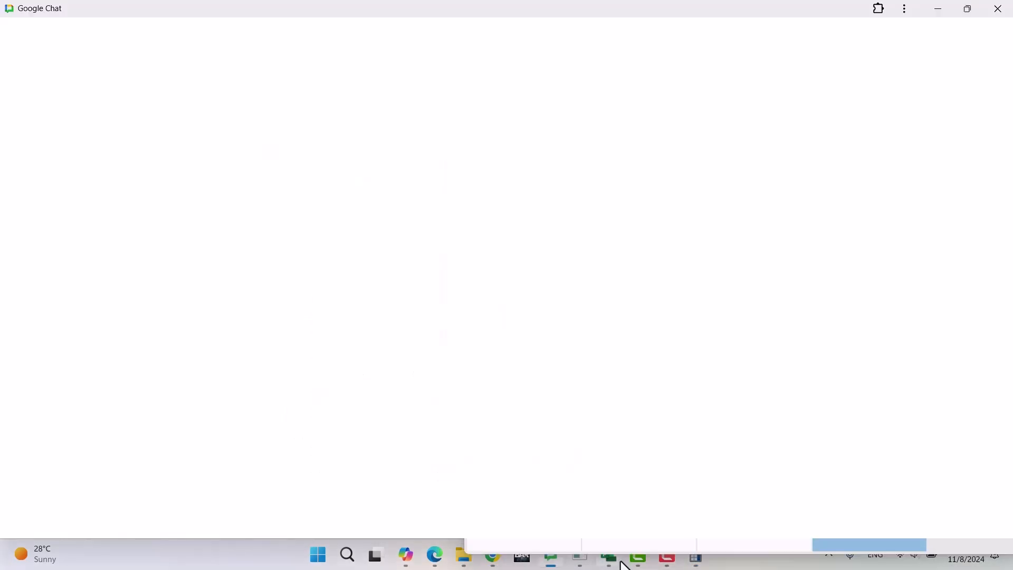
mouse_move(611, 558)
click(998, 9)
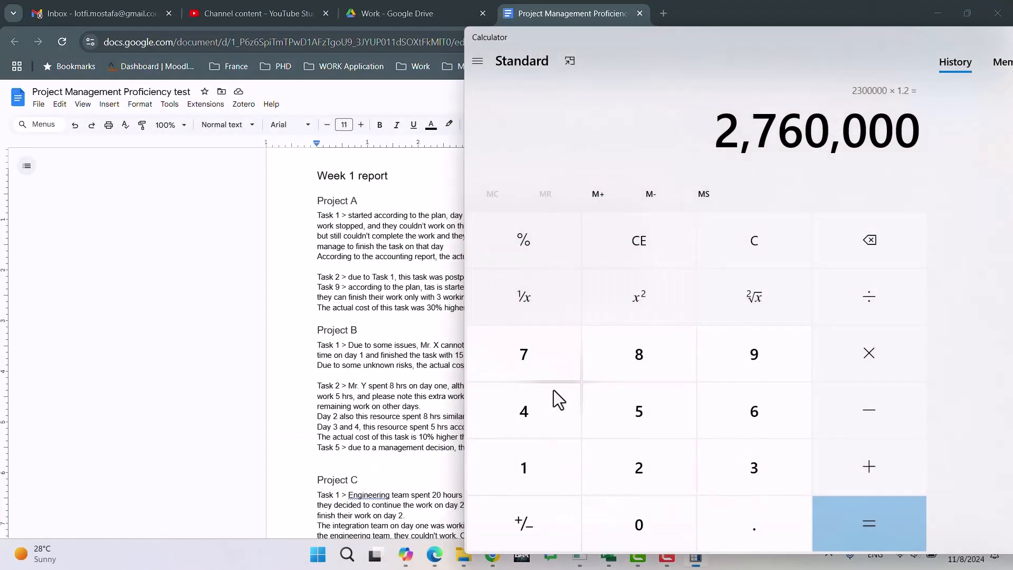
click(358, 416)
mouse_move(609, 557)
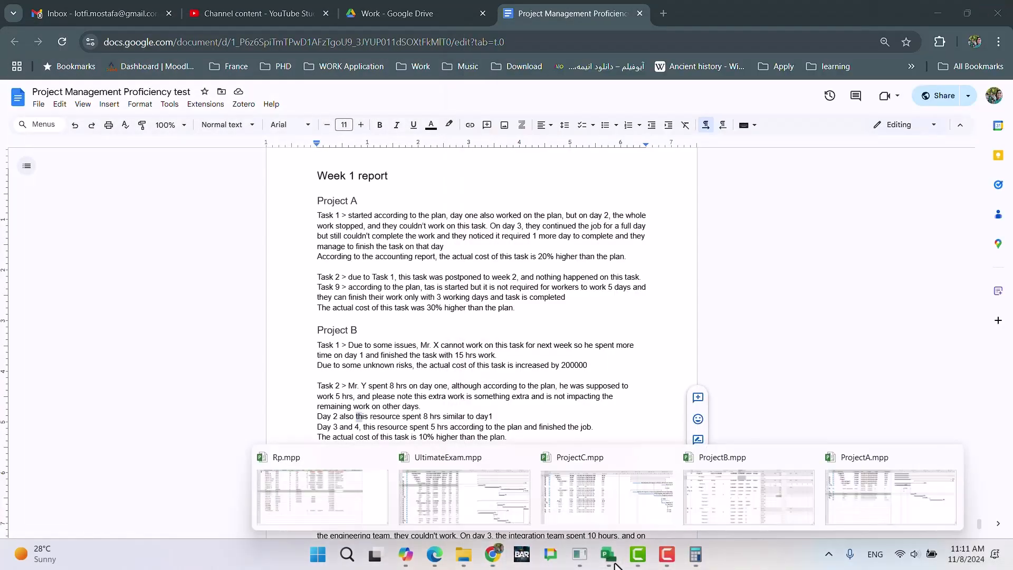
click(753, 496)
Compare Task 1's cost, baseline cost and actual cost, and hide the Baseline Cost column.
click(466, 326)
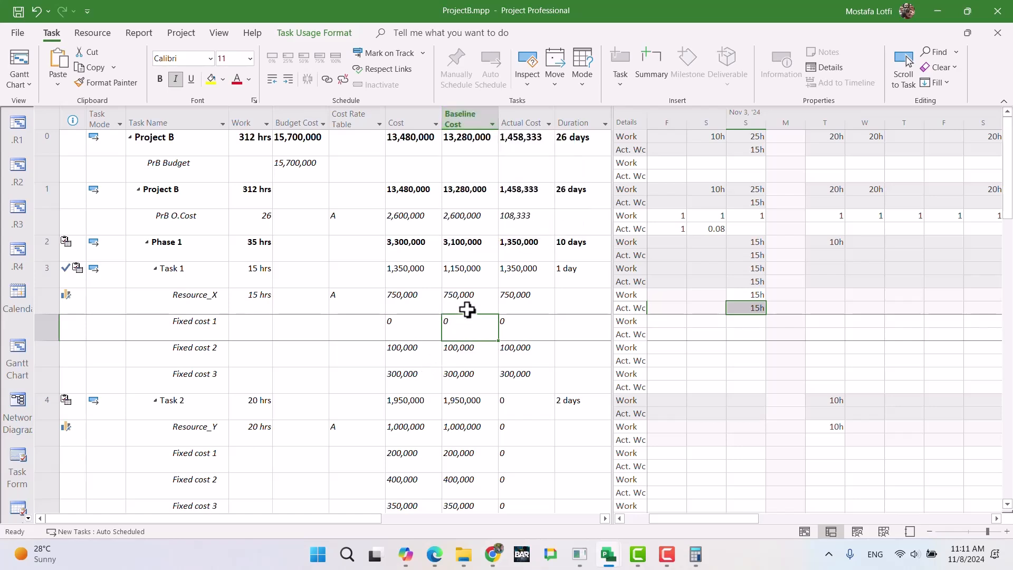
click(412, 279)
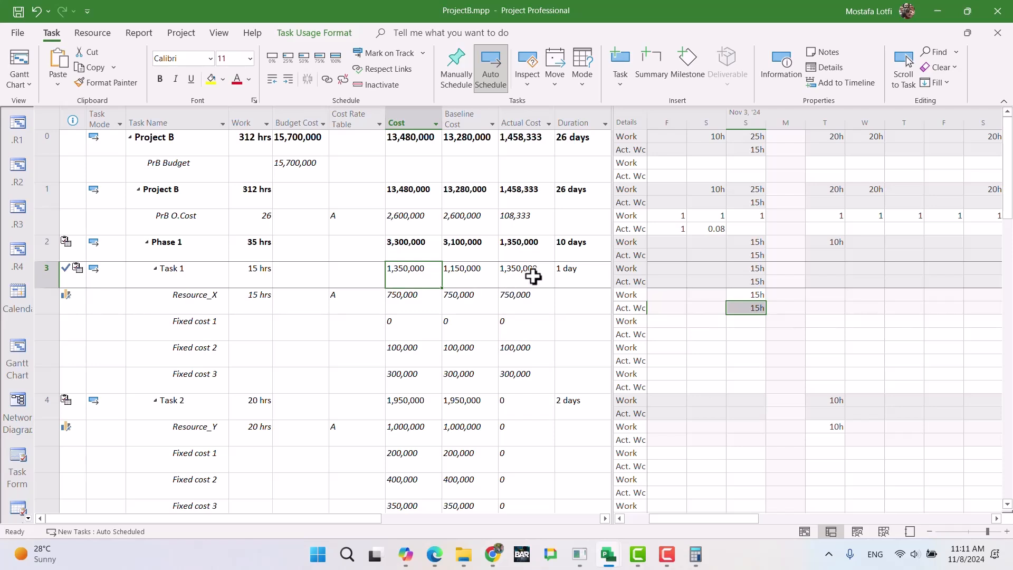
click(468, 273)
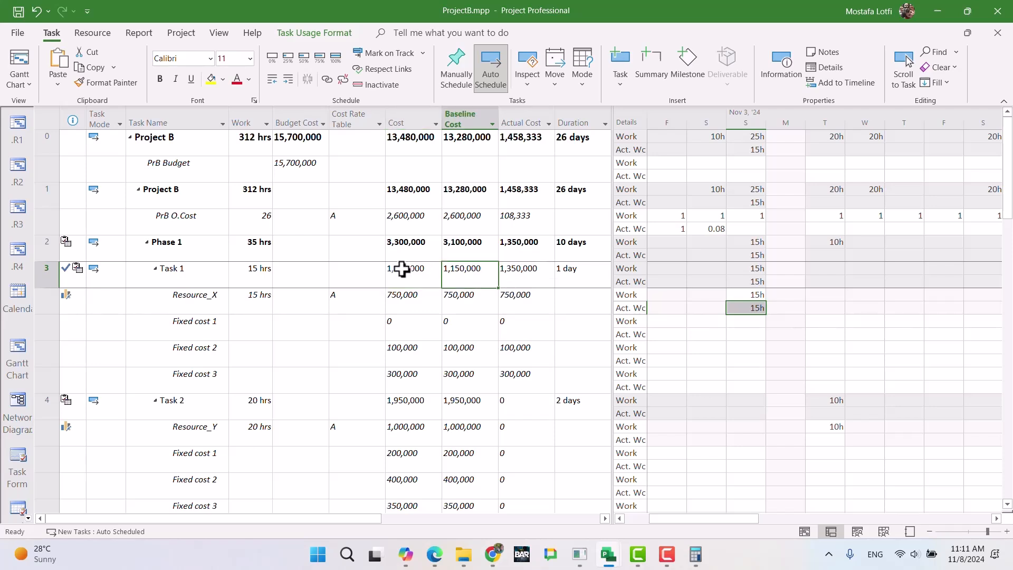
click(526, 273)
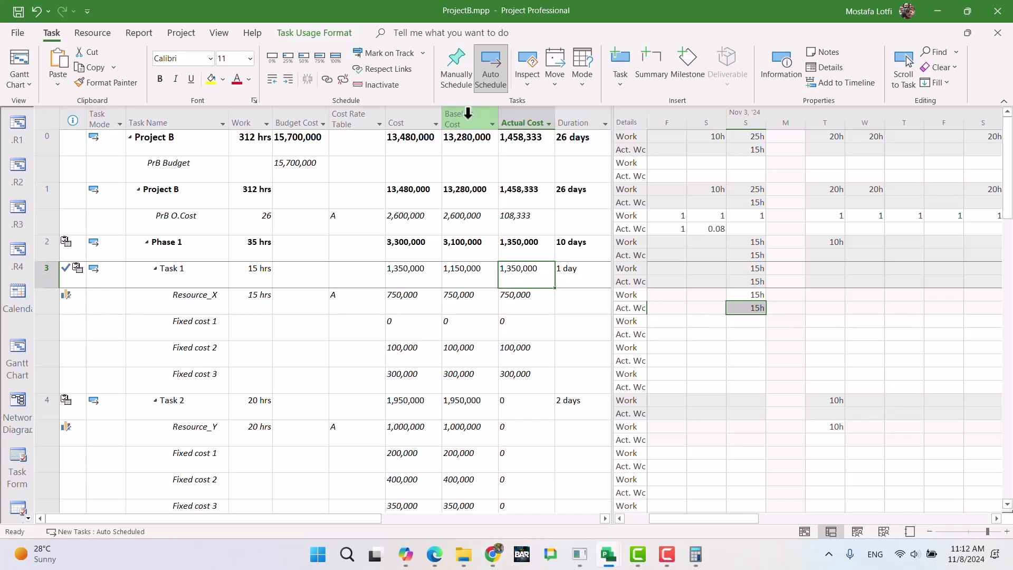
click(452, 115)
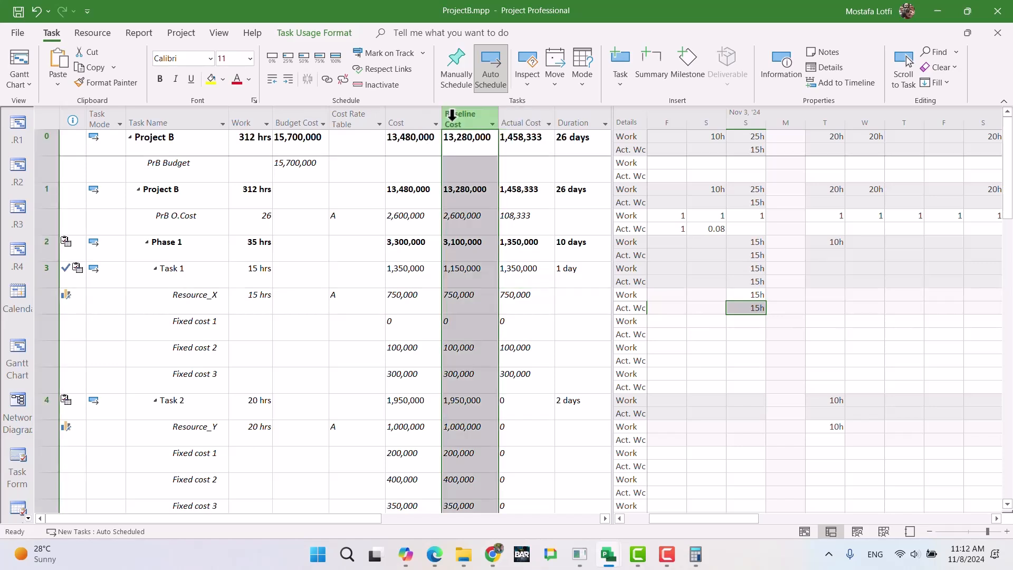
key(Delete)
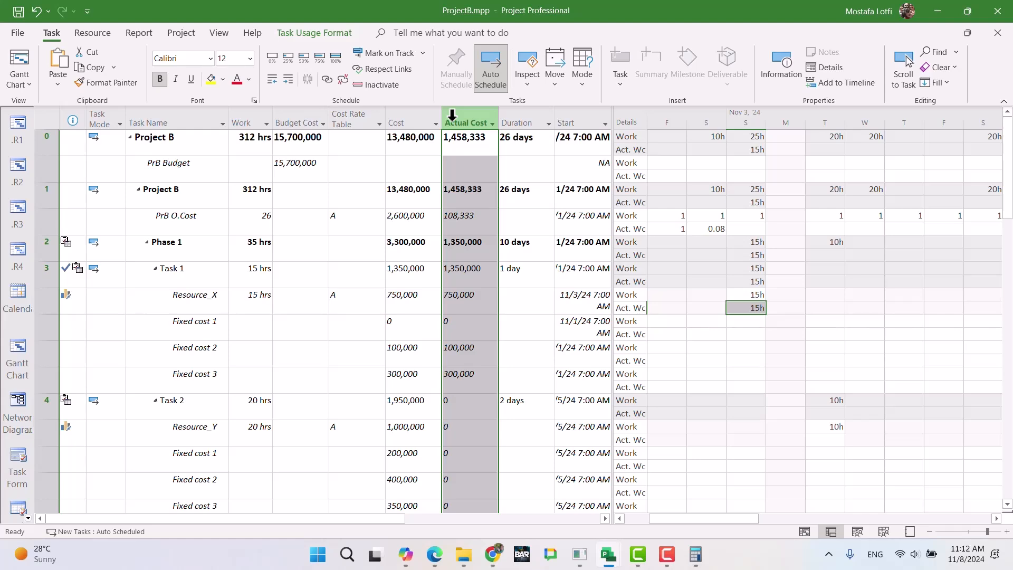
Show Project B in the Tracking Gantt view and compare Task 2's bar with its baseline.
click(246, 404)
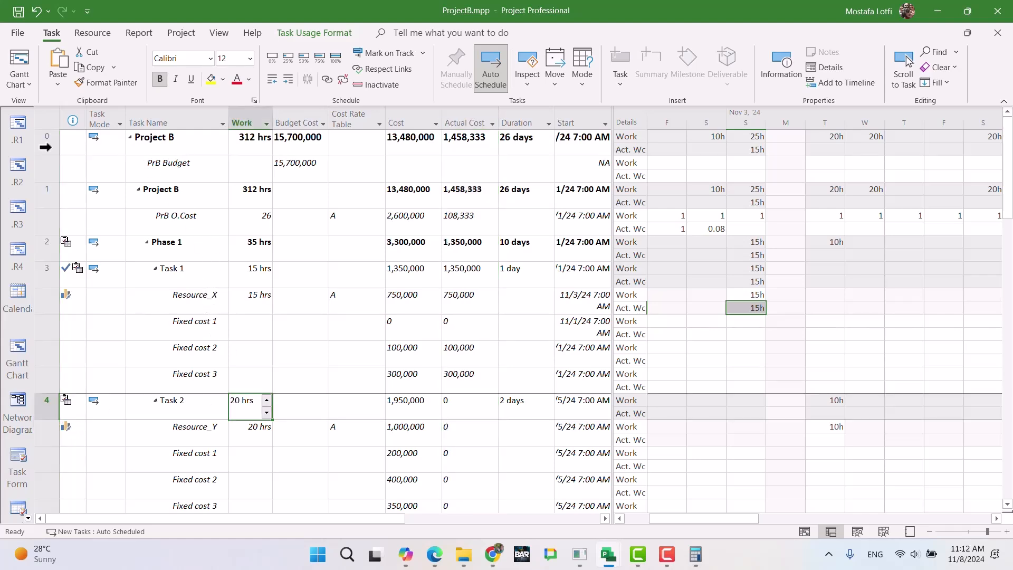
click(27, 514)
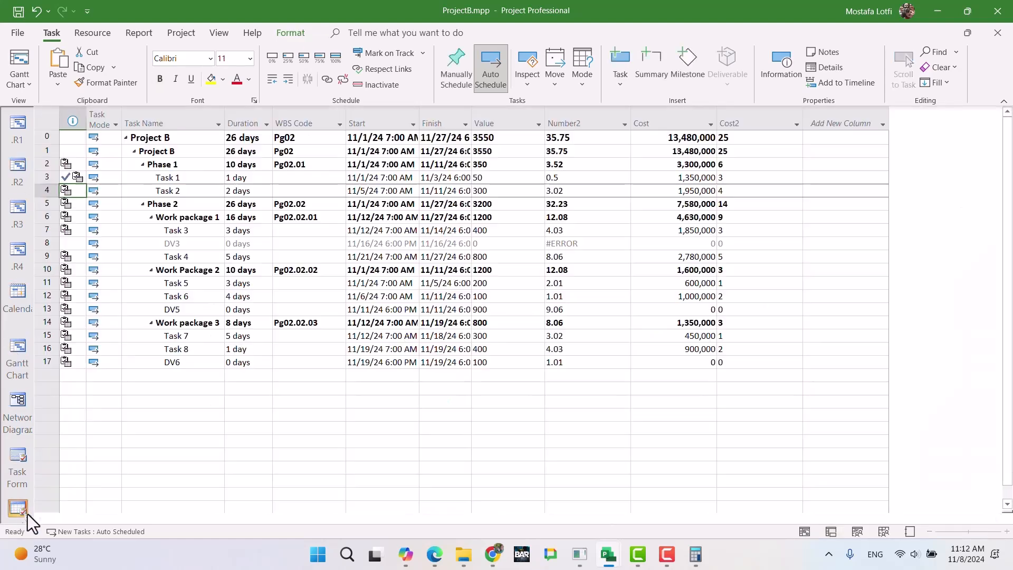
click(28, 517)
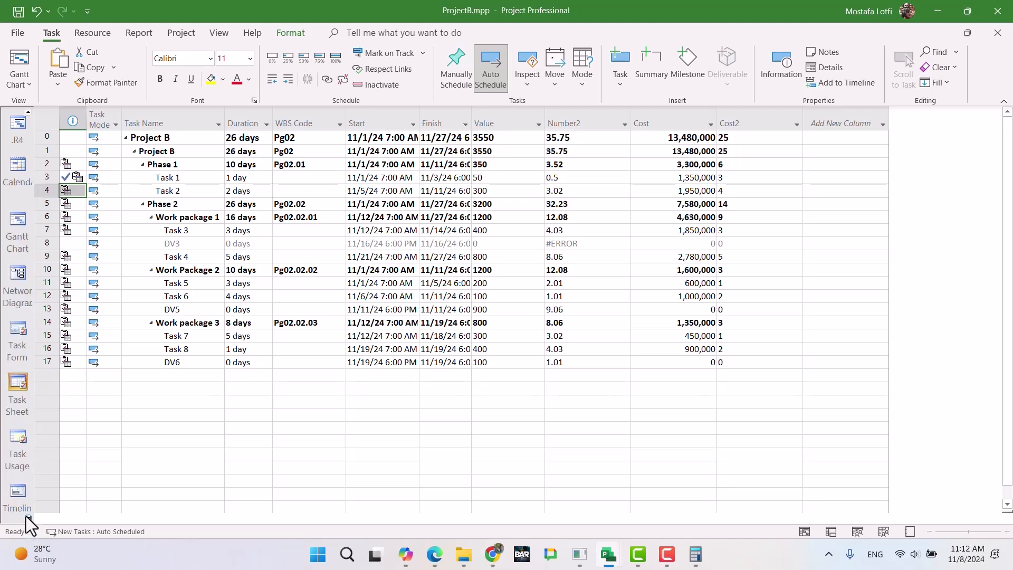
click(27, 516)
click(16, 505)
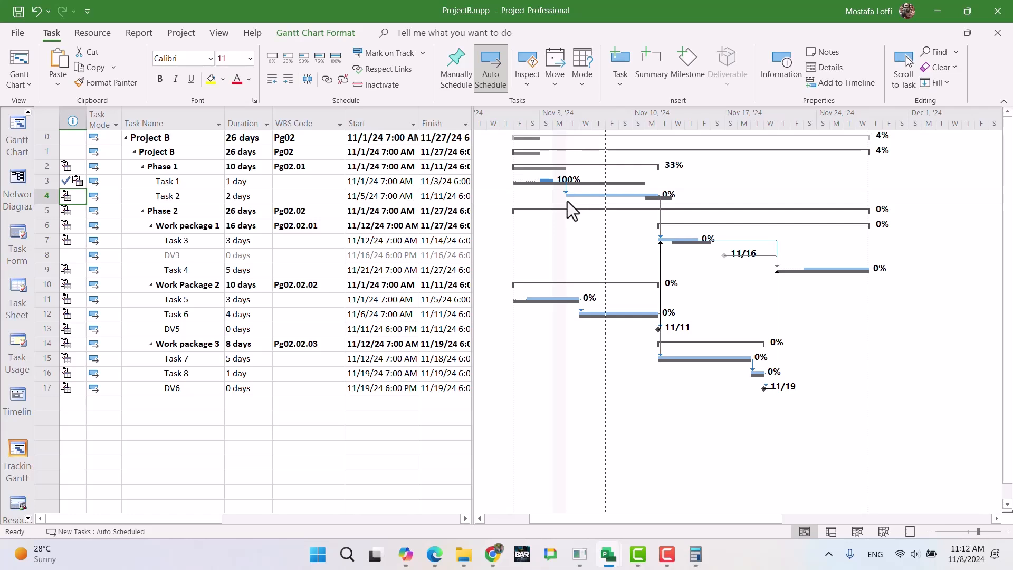
In the Google Docs Week 1 report, set the hours spent on Project B's Task 2 to 10 for both day one and day 2.
click(482, 558)
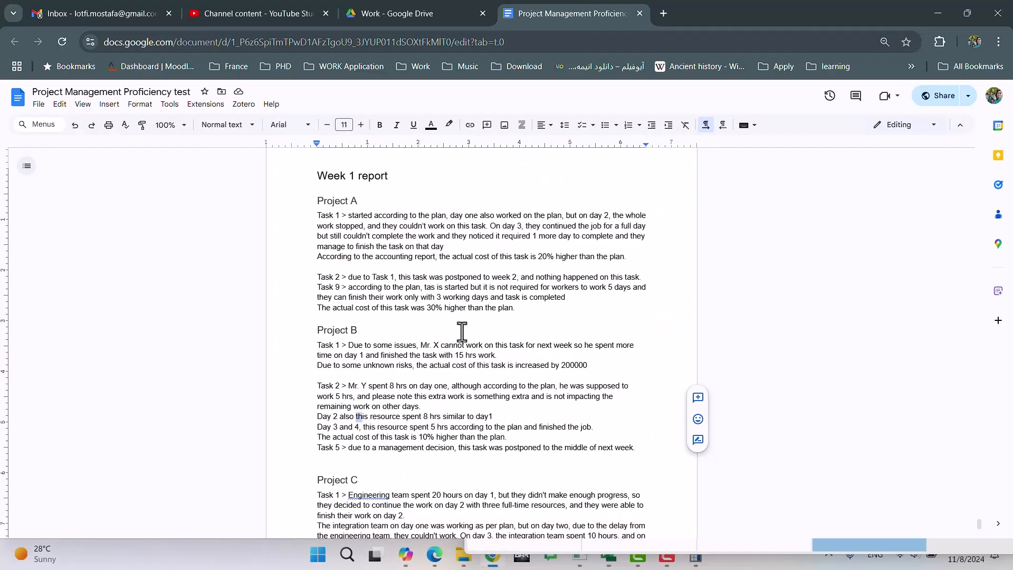
scroll(373, 405, down, 1)
scroll(373, 406, down, 3)
scroll(385, 317, up, 4)
click(391, 385)
key(Delete)
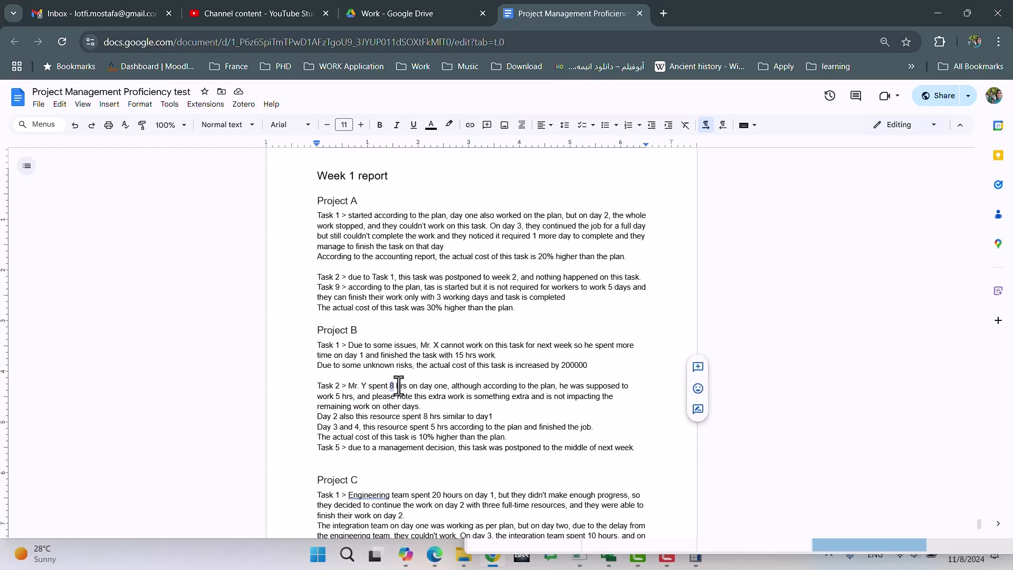
text(10)
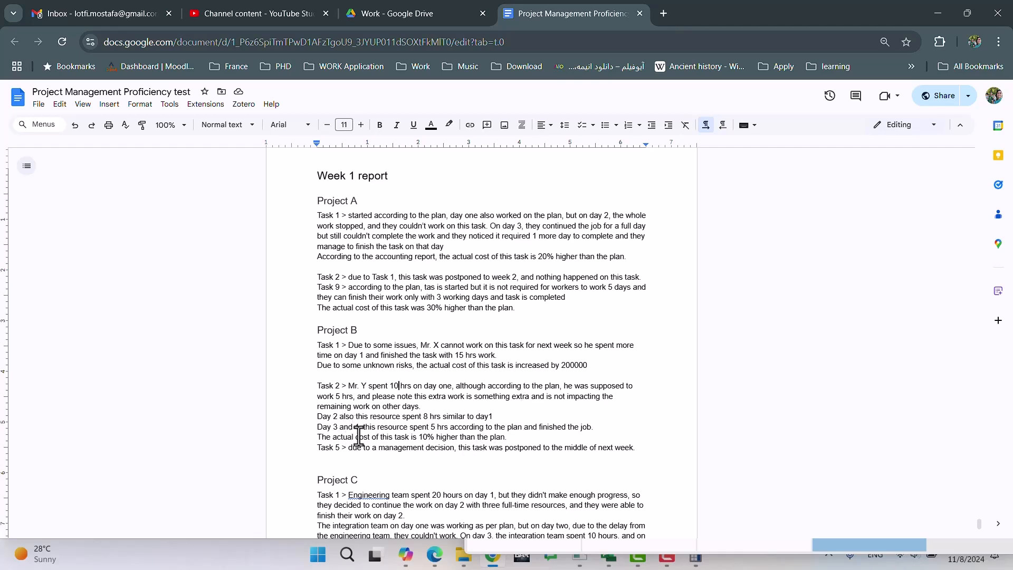
double_click(426, 416)
text(10)
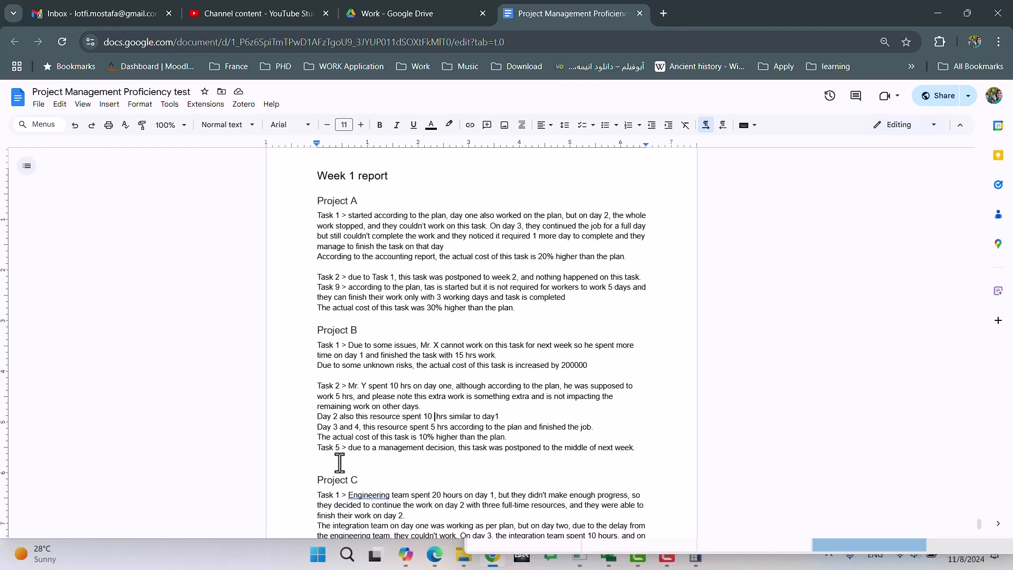
Reword Task 2's actual cost line to compare against the "baseline plan", and return to ProjectB.mpp.
click(491, 437)
text(baseline)
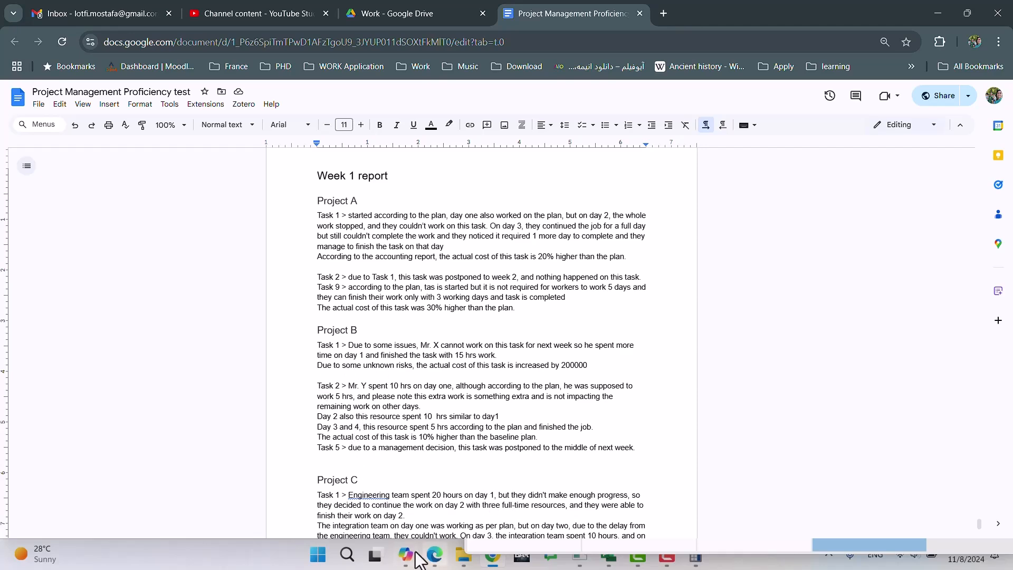
click(494, 556)
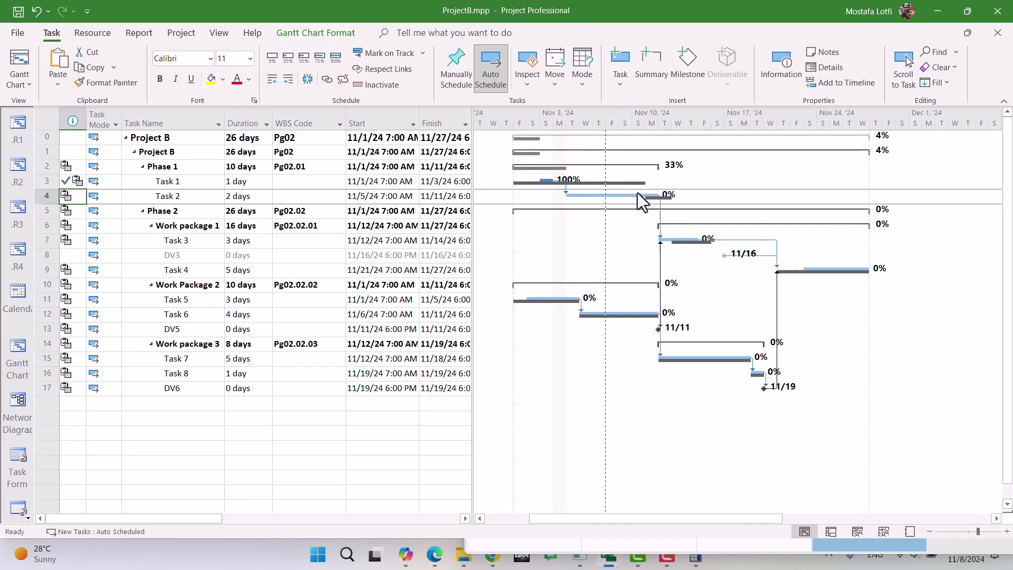
Look through the budget, reports and project updating sections in Google Docs, ending at Project B's Week 1 entries.
click(493, 556)
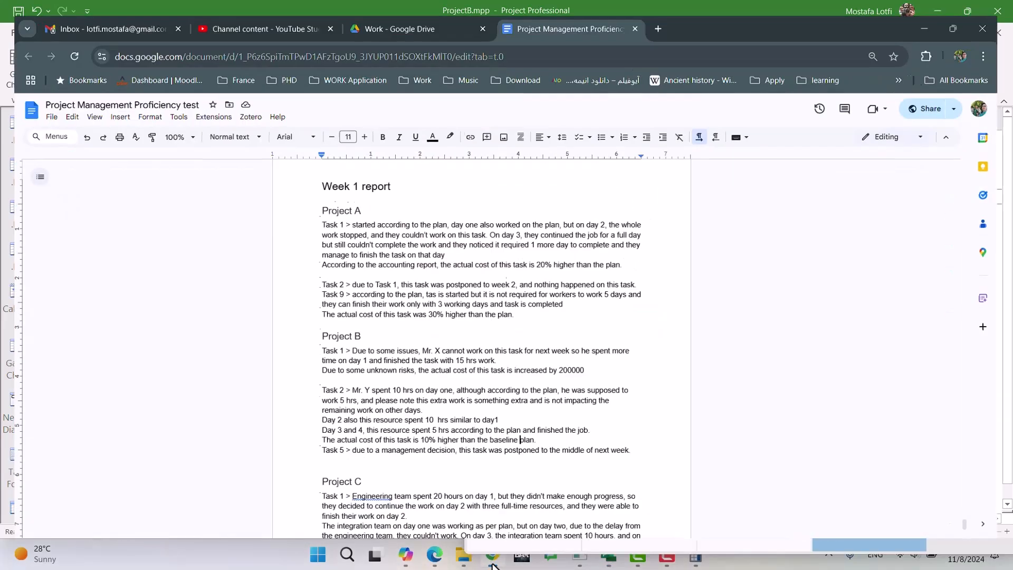
scroll(442, 321, up, 3)
scroll(442, 320, up, 10)
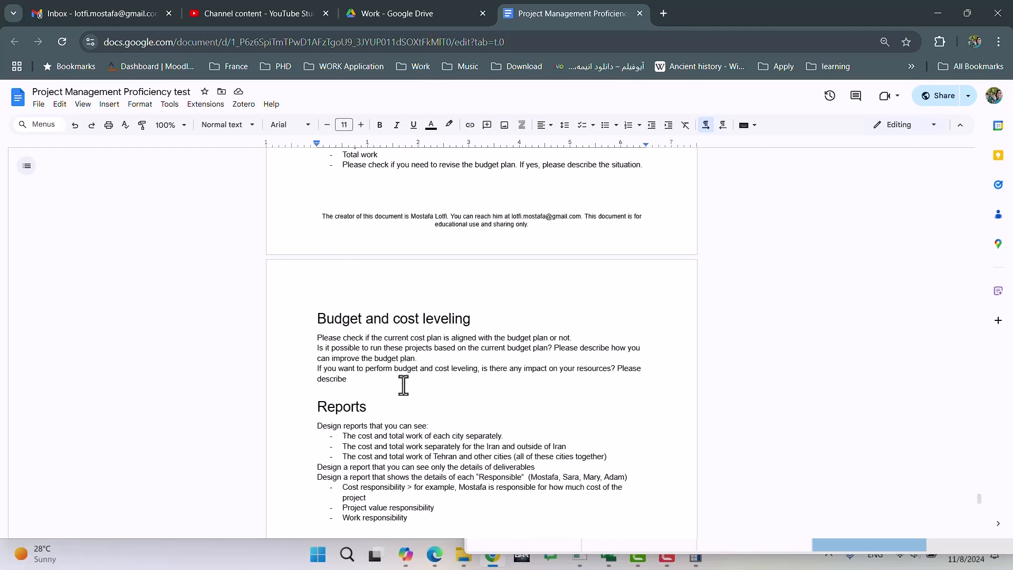
scroll(404, 385, down, 3)
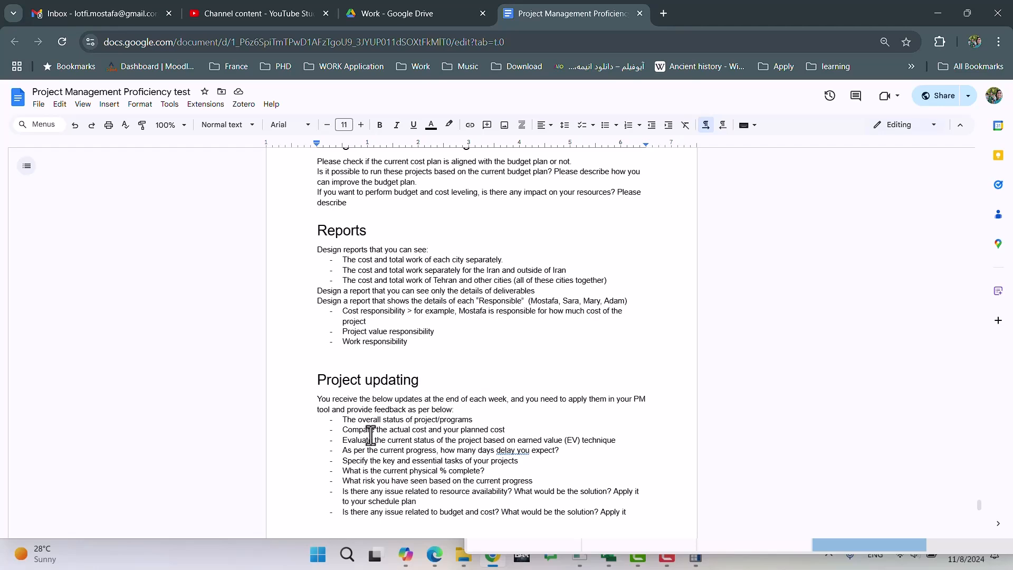
scroll(370, 436, down, 5)
scroll(370, 435, up, 2)
scroll(398, 425, down, 3)
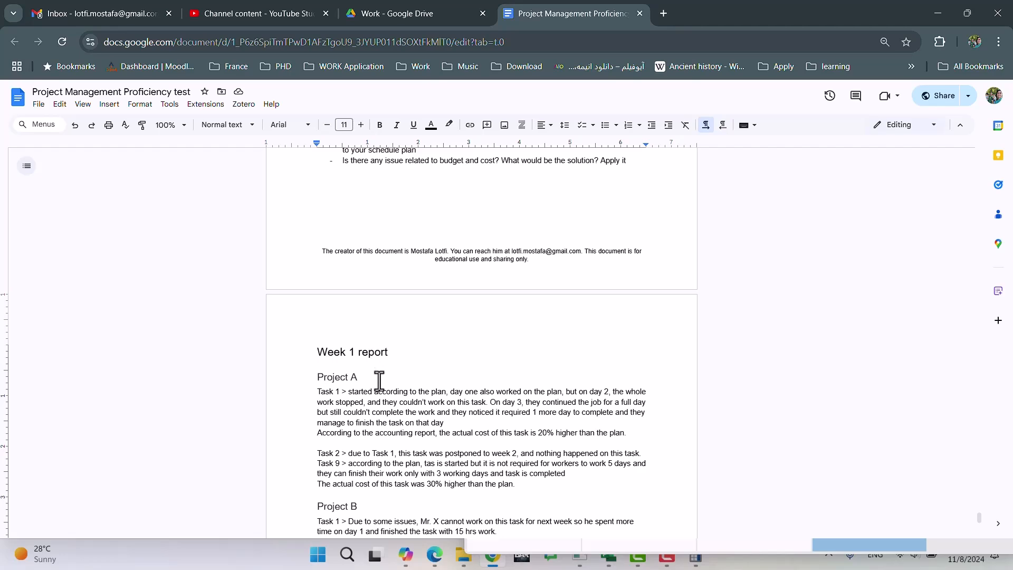
scroll(393, 414, down, 3)
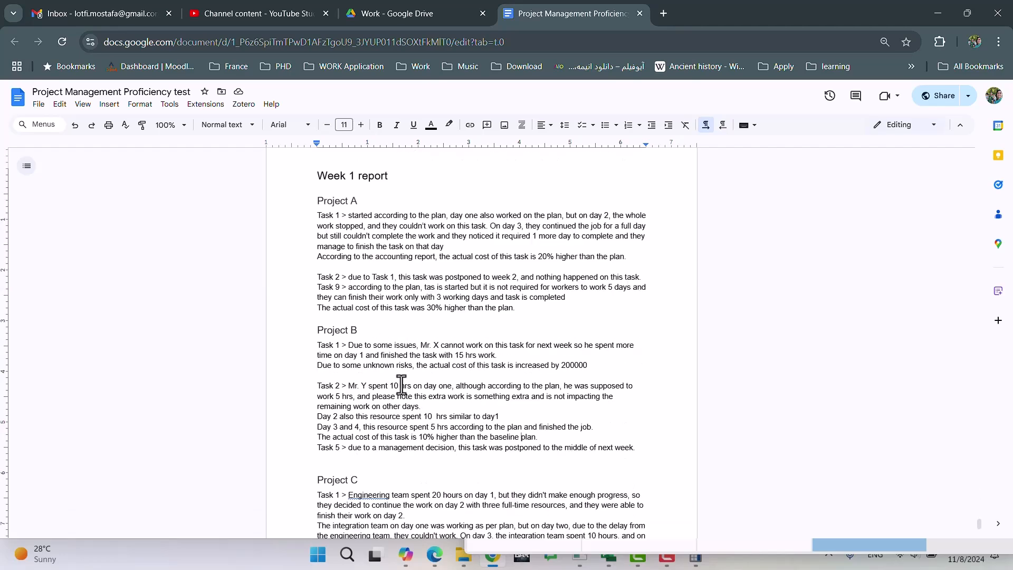
Return to ProjectB.mpp, show the Task Usage view and bring Task 2's scheduled work into the timesheet.
key(alt+Tab)
key(alt+Tab)
key(alt+Tab)
mouse_move(608, 555)
click(806, 514)
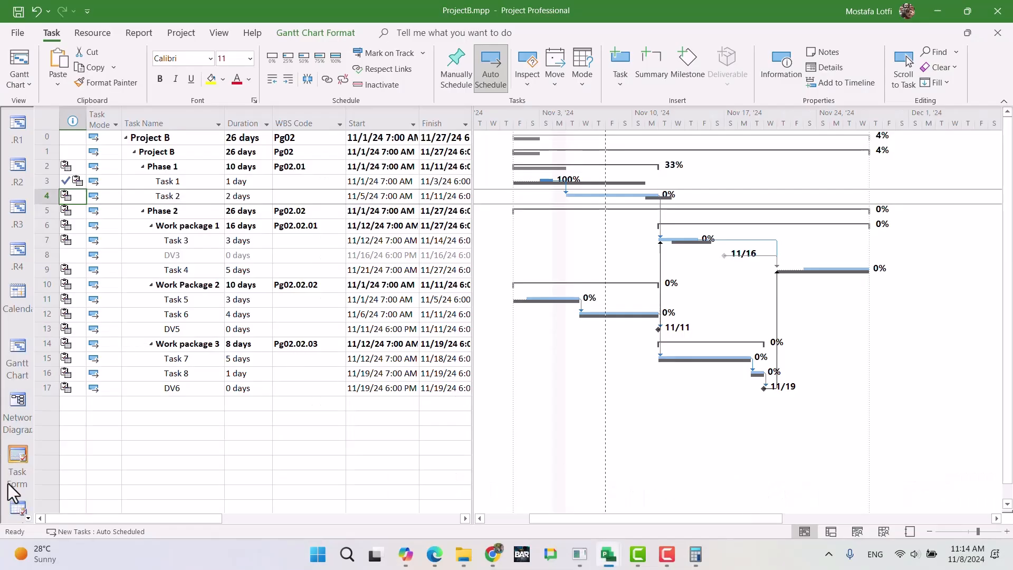
click(28, 518)
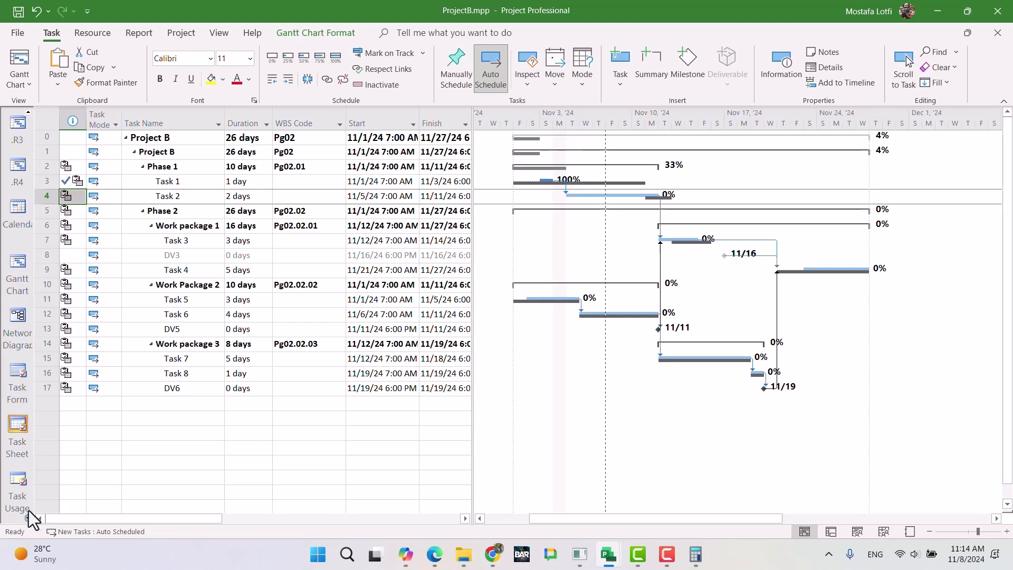
click(20, 499)
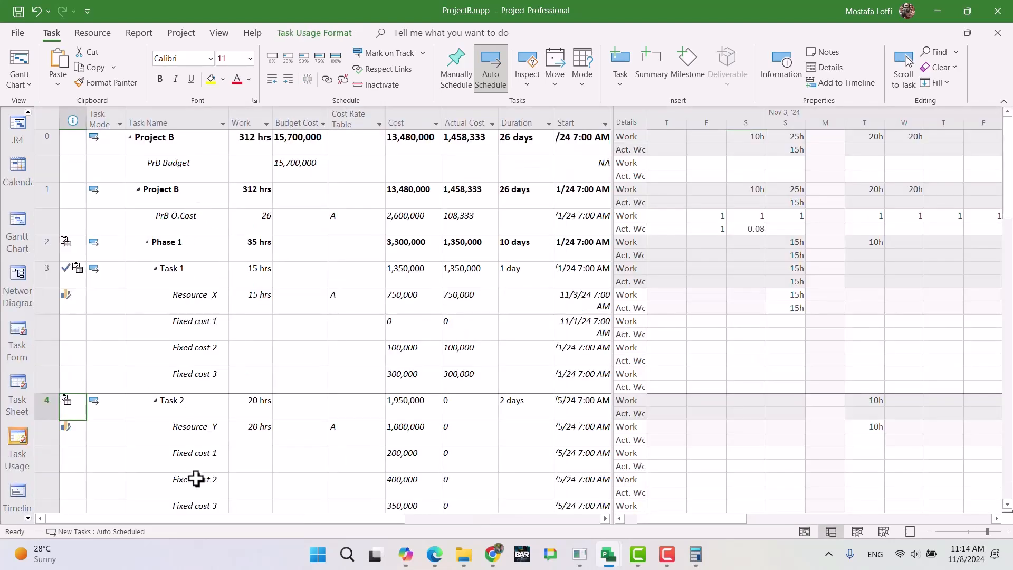
scroll(198, 401, down, 1)
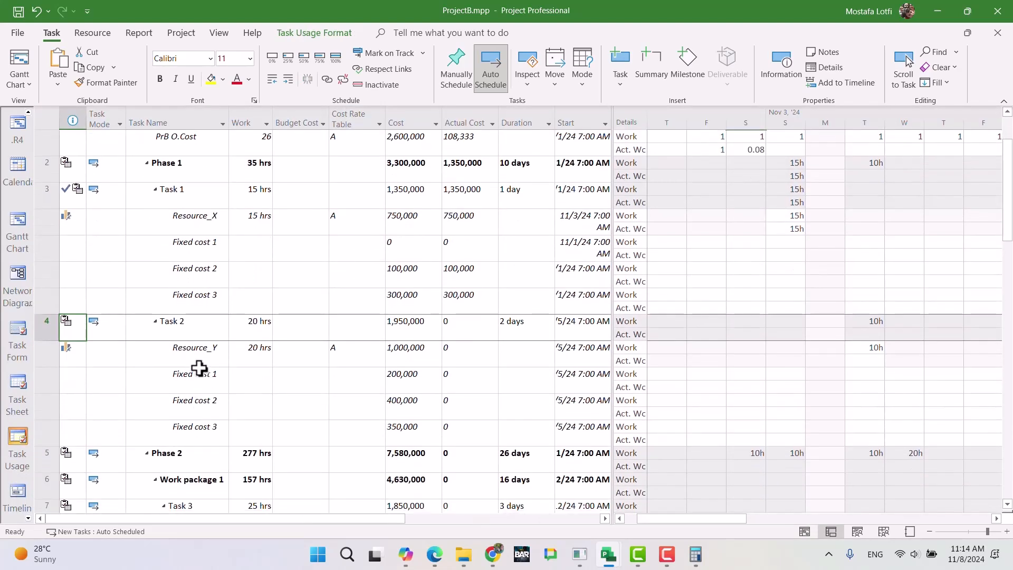
click(182, 338)
click(905, 64)
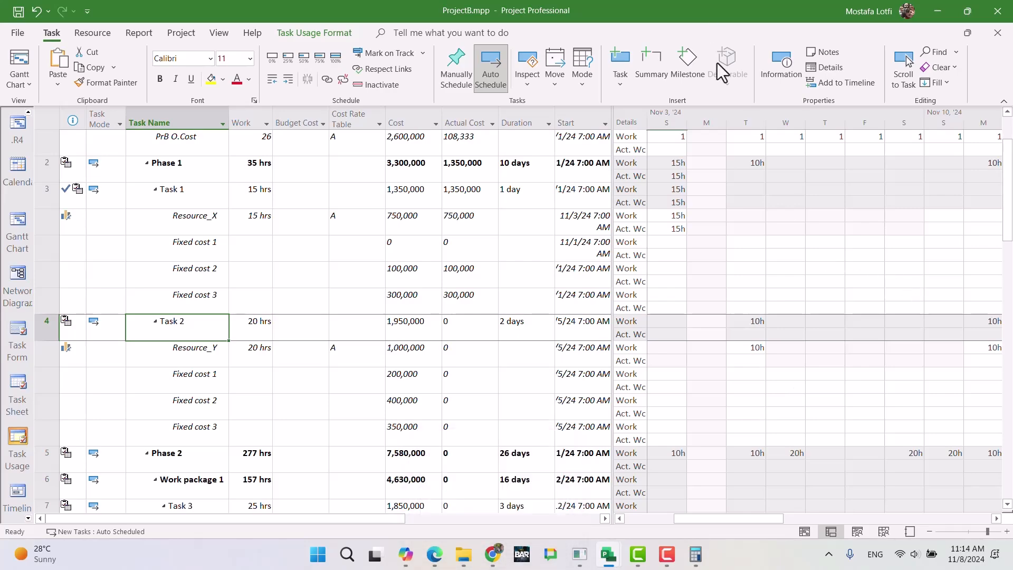
Check Task 2's entry in the Week 1 report and compare it with Resource_Y's scheduled work in ProjectB.mpp.
click(437, 444)
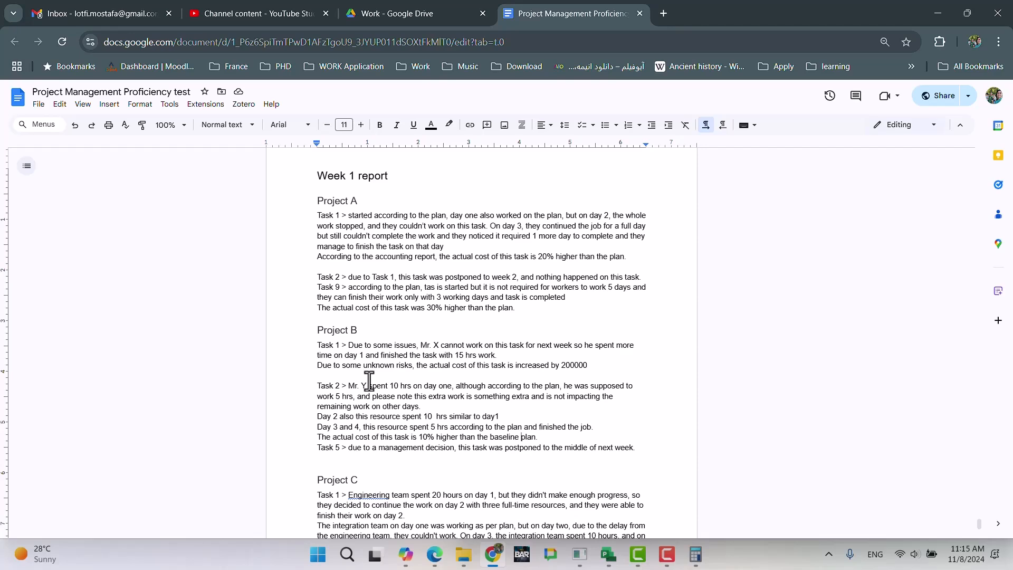
click(494, 557)
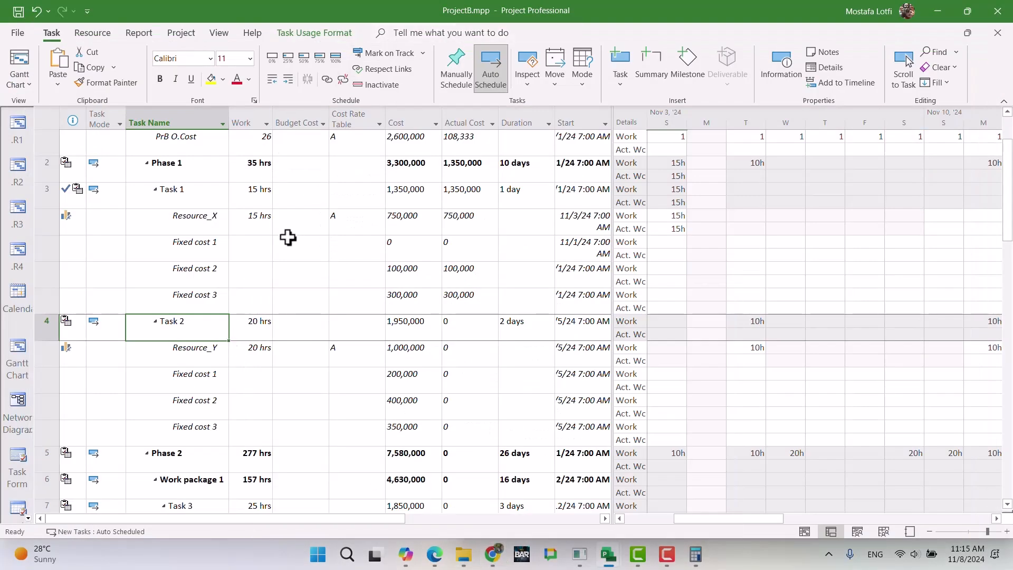
click(195, 349)
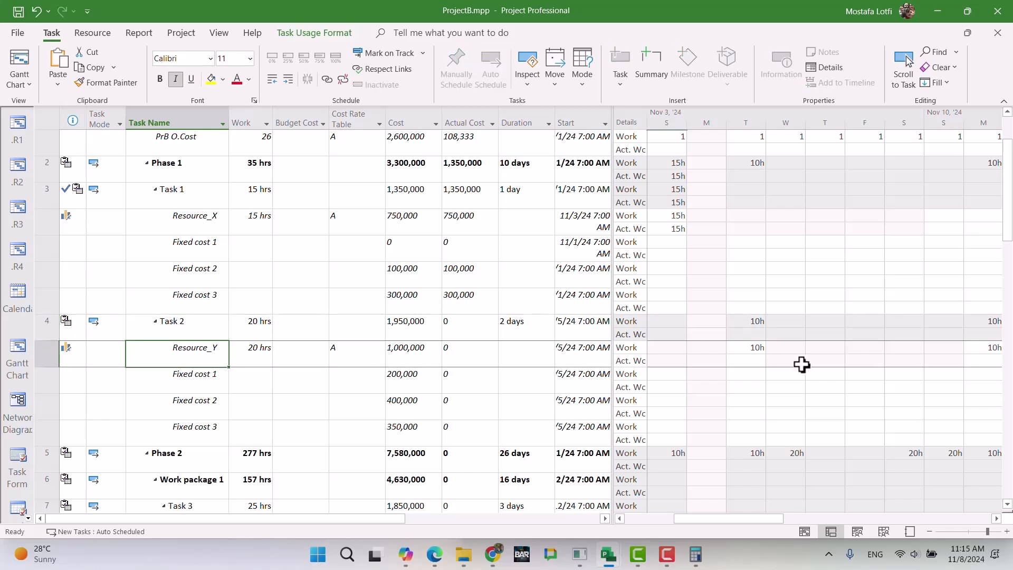
drag(705, 520, 676, 521)
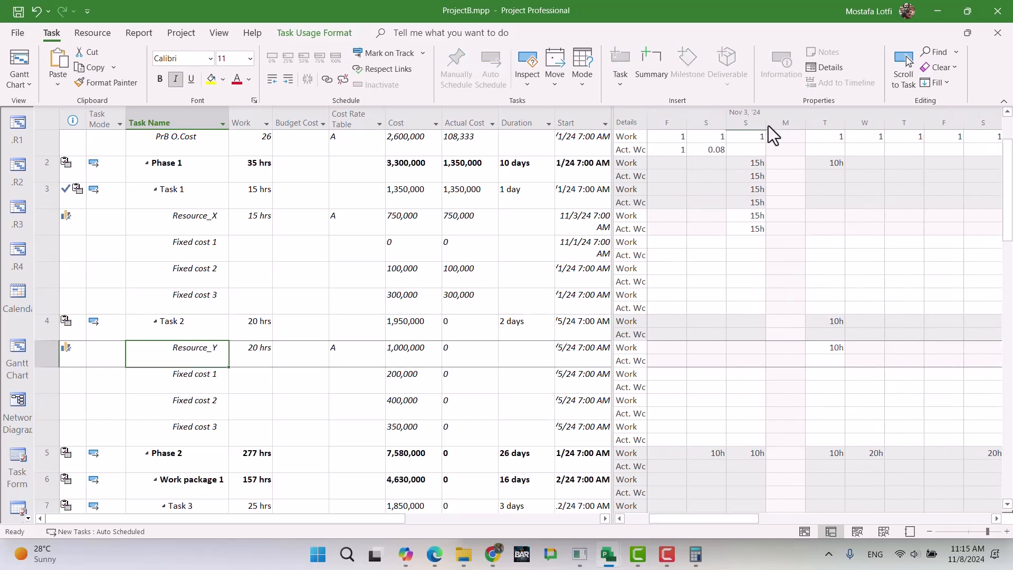
click(898, 69)
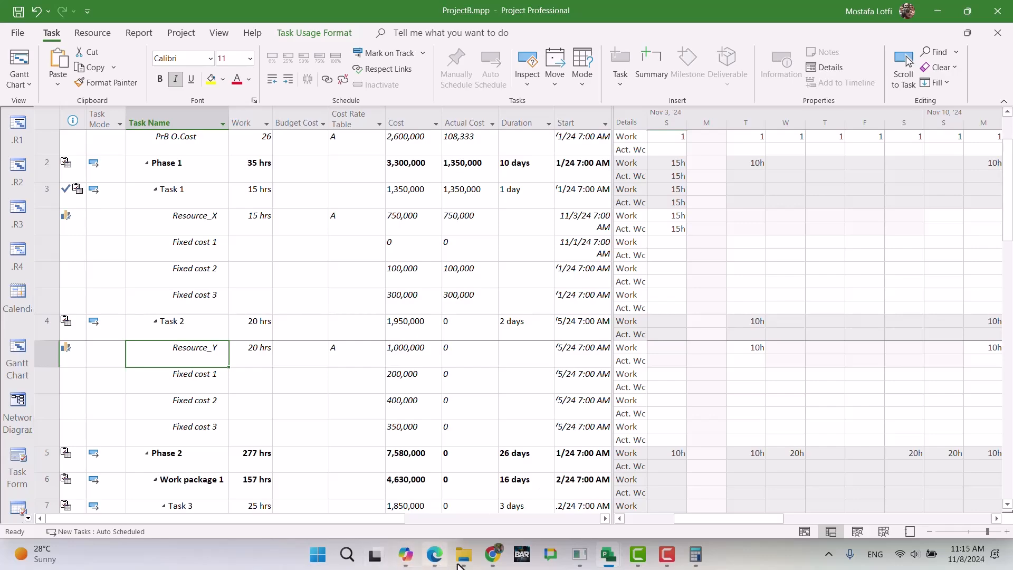
Look up Project B's Task 2 in the Google Docs assignment table, check the resource's daily work limit, and return to ProjectB.mpp.
click(493, 554)
scroll(517, 327, up, 10)
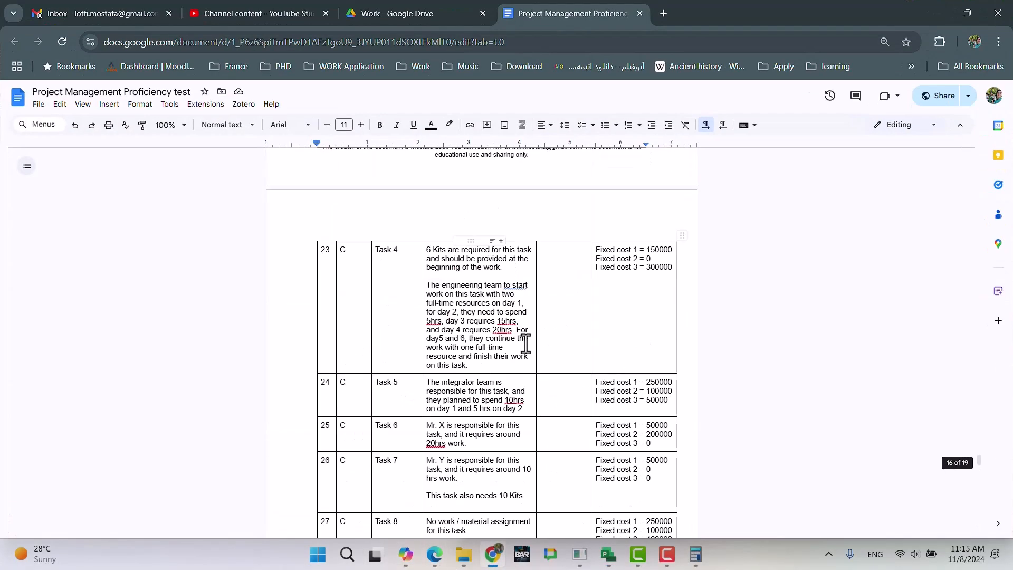
scroll(526, 343, up, 10)
scroll(519, 348, up, 10)
scroll(518, 346, up, 3)
scroll(517, 347, down, 6)
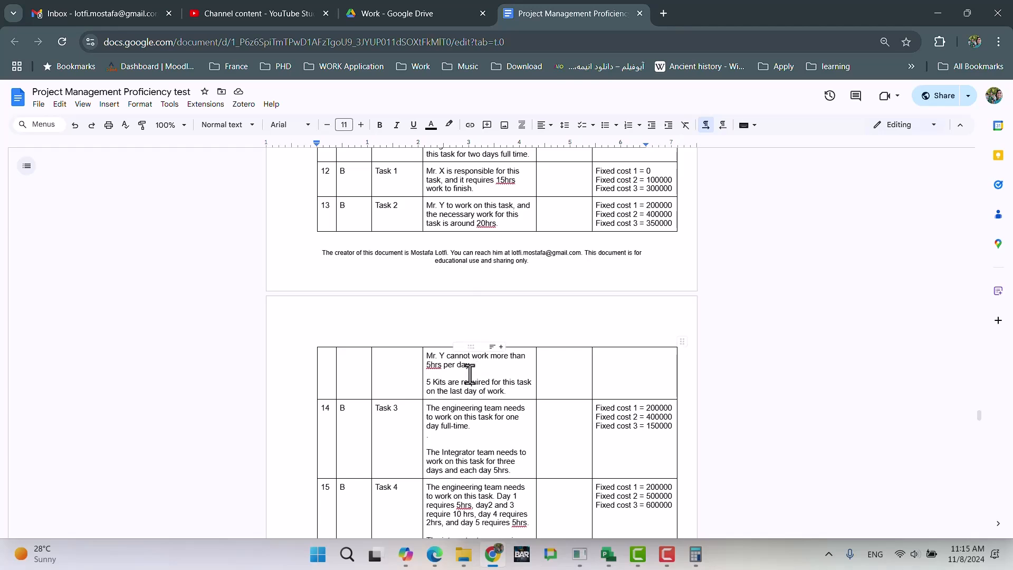
drag(478, 364, 427, 357)
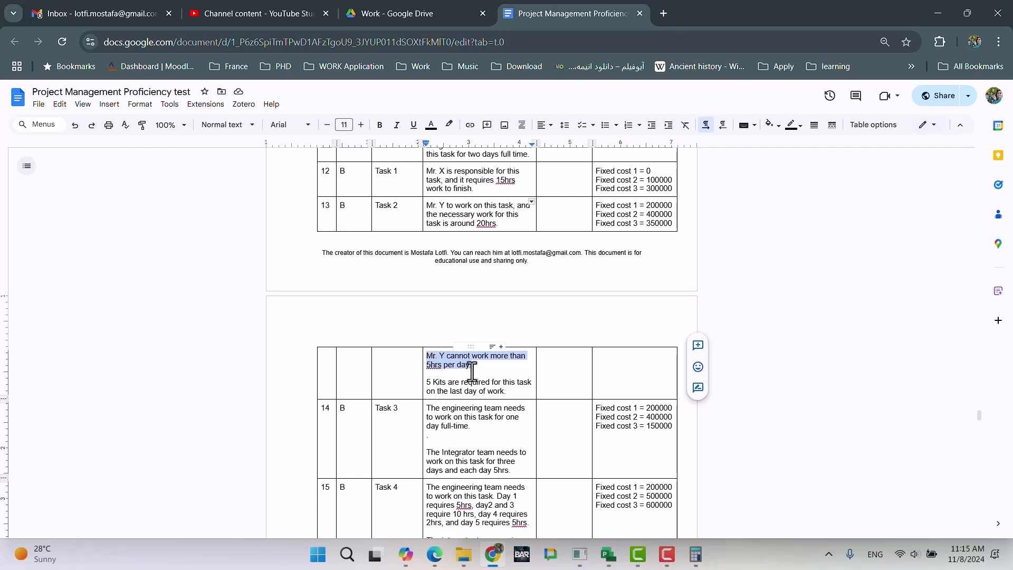
click(607, 557)
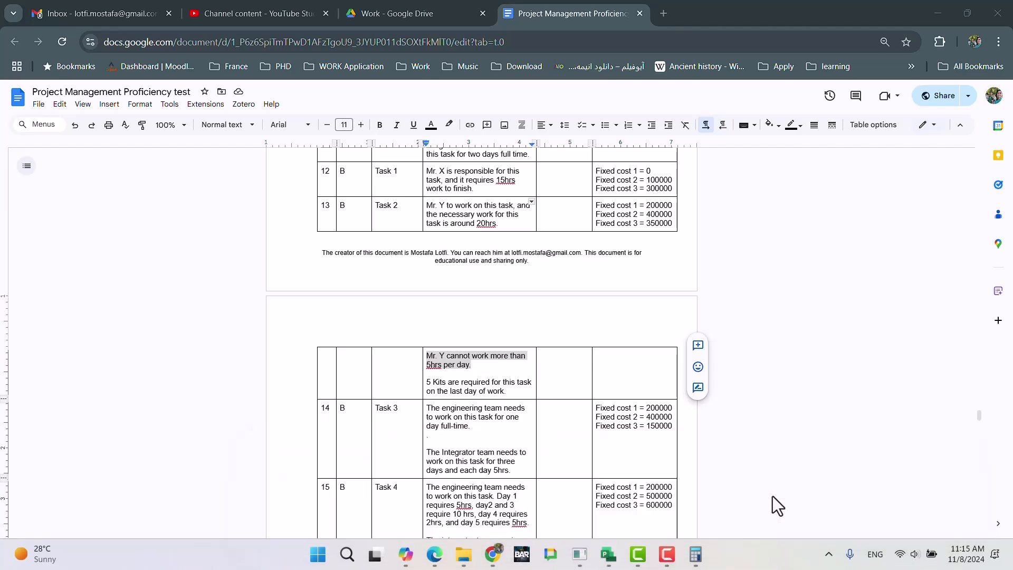
click(773, 496)
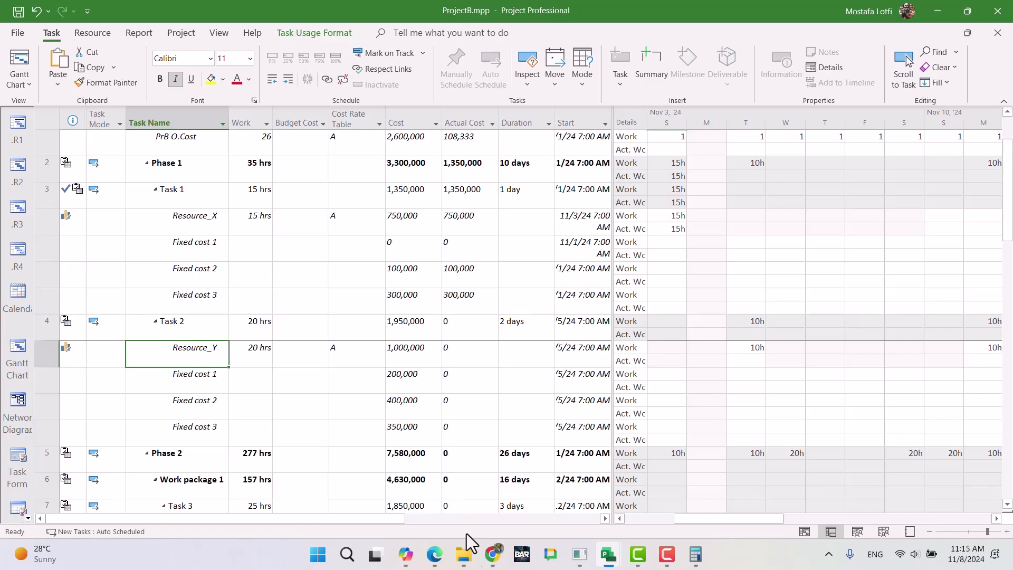
click(493, 555)
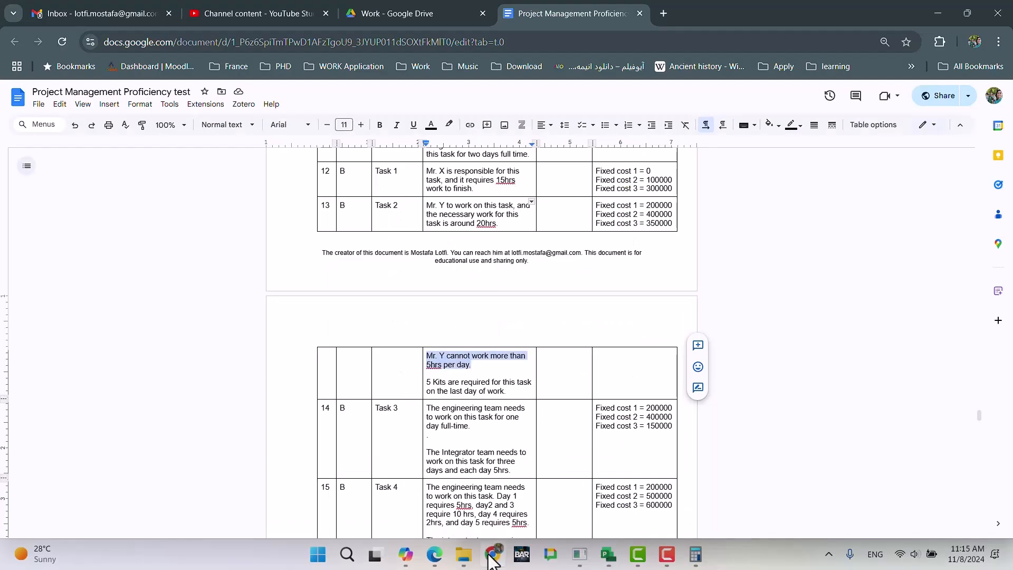
click(492, 555)
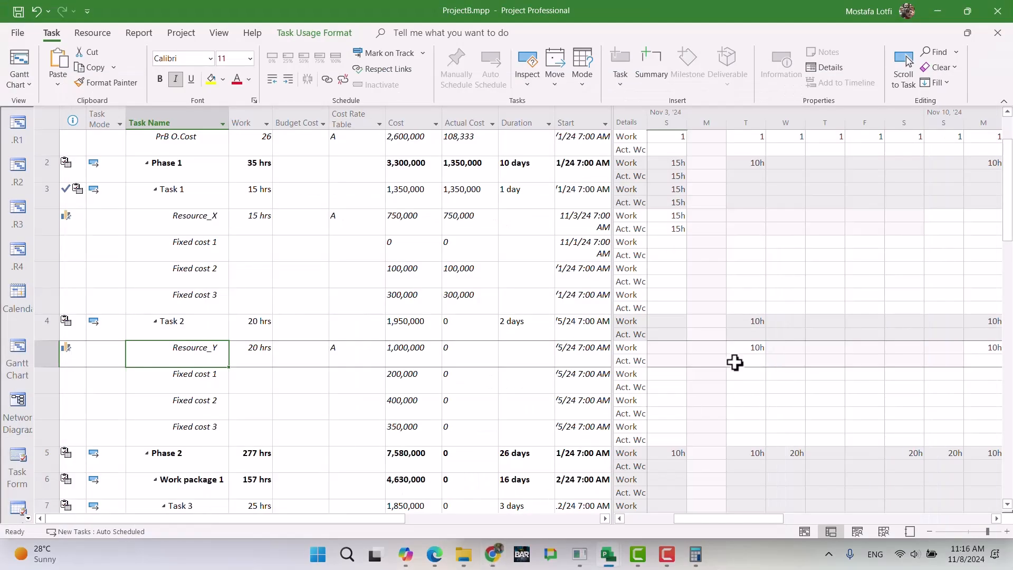
Set Resource_Y's scheduled work on Task 2 to 5h for Tuesday, November 5.
mouse_move(752, 521)
mouse_down()
mouse_move(946, 518)
mouse_move(733, 524)
mouse_up()
click(780, 345)
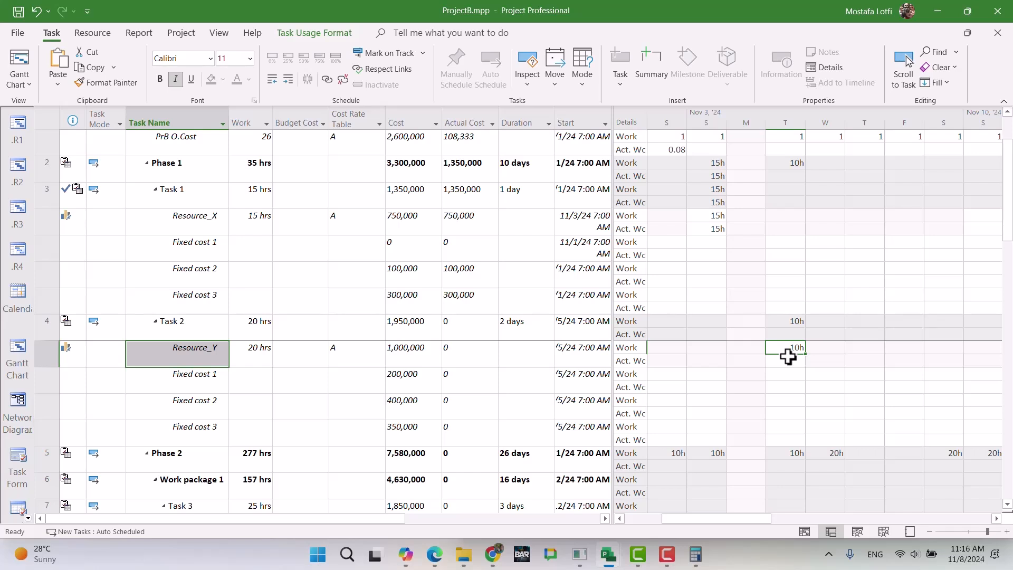
key(F2)
text(5)
key(Right)
Set Resource_Y's scheduled work on Task 2 to 5h each for Monday, November 11 and Tuesday, November 12.
key(Right)
key(Right)
key(Right)
key(Right)
key(Right)
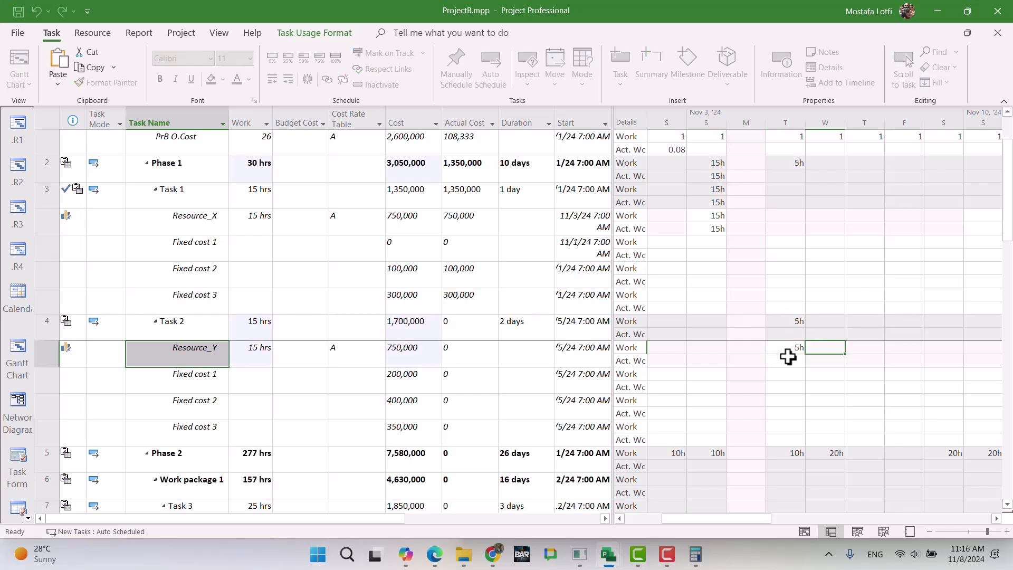
key(Left)
key(Right)
text(5)
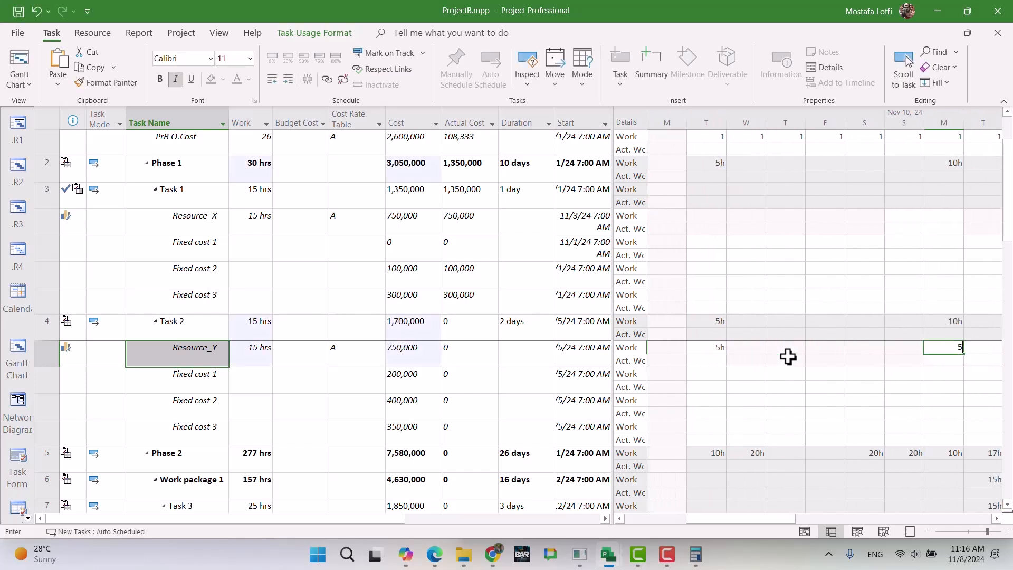
key(Right)
text(5)
key(Right)
key(Right)
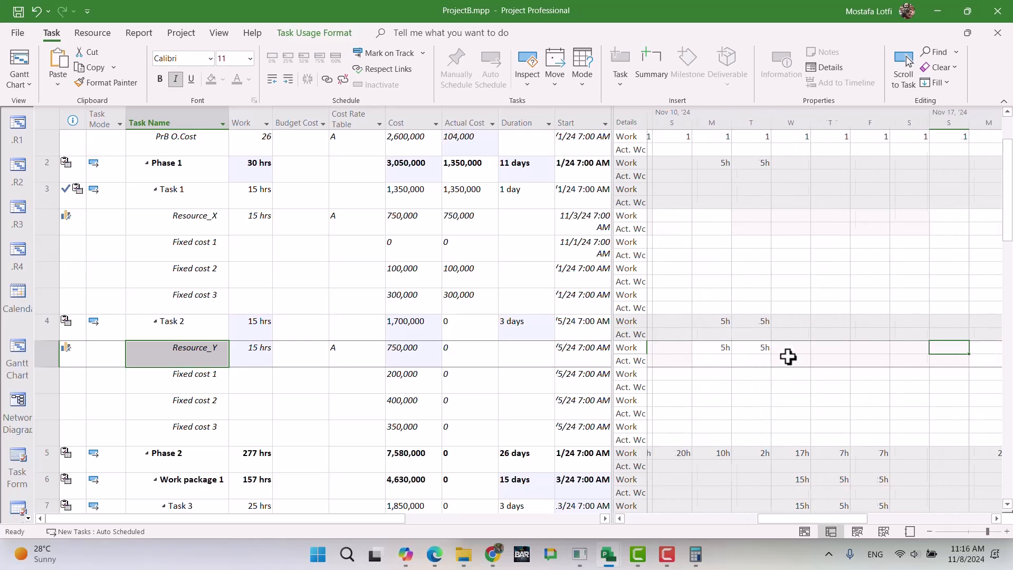
Set Resource_Y's scheduled work on Task 2 to 5h for Monday, November 18.
key(Left)
key(Left)
key(Left)
key(Left)
key(Left)
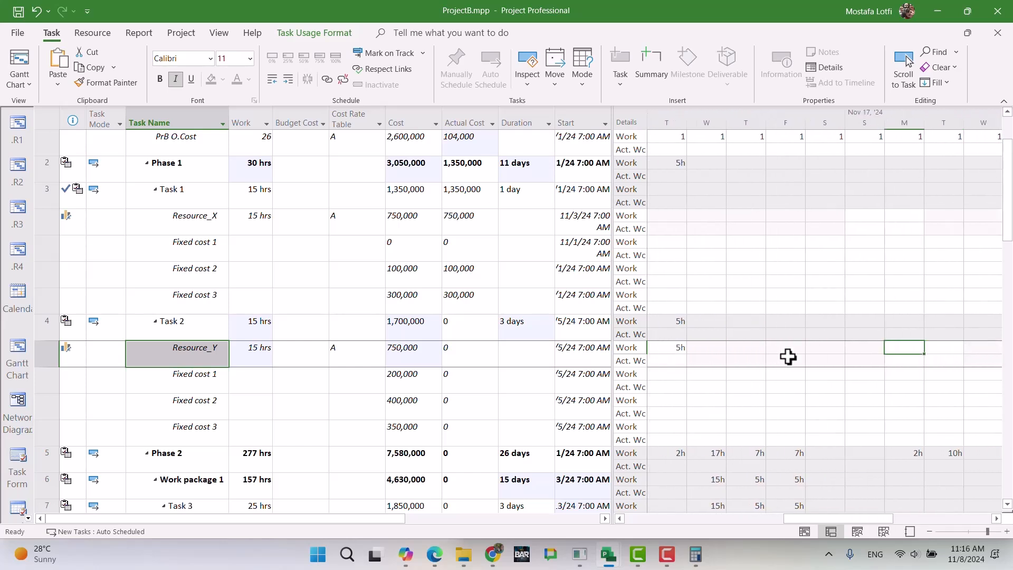
key(Right)
key(Right)
key(Right)
key(Right)
text(5)
key(Right)
key(Left)
key(Left)
key(Left)
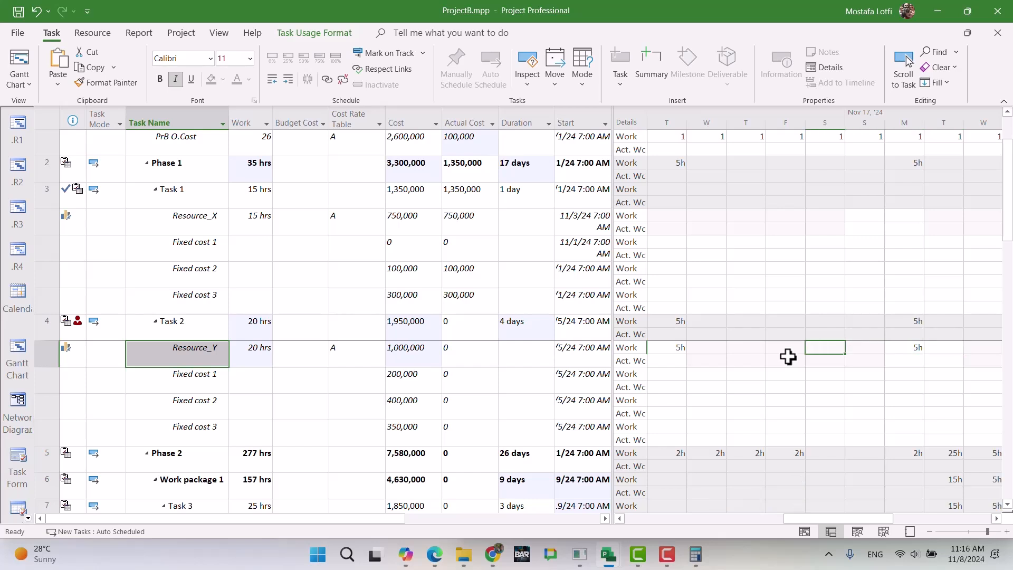
Show Project B in the Tracking Gantt view and compare Task 2's bar with its baseline.
click(28, 518)
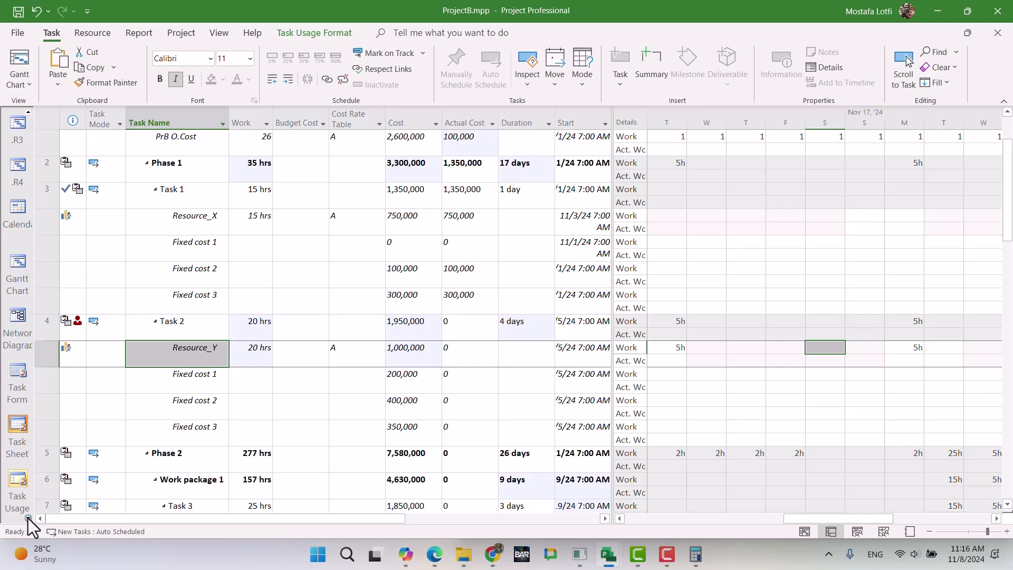
click(28, 518)
click(27, 518)
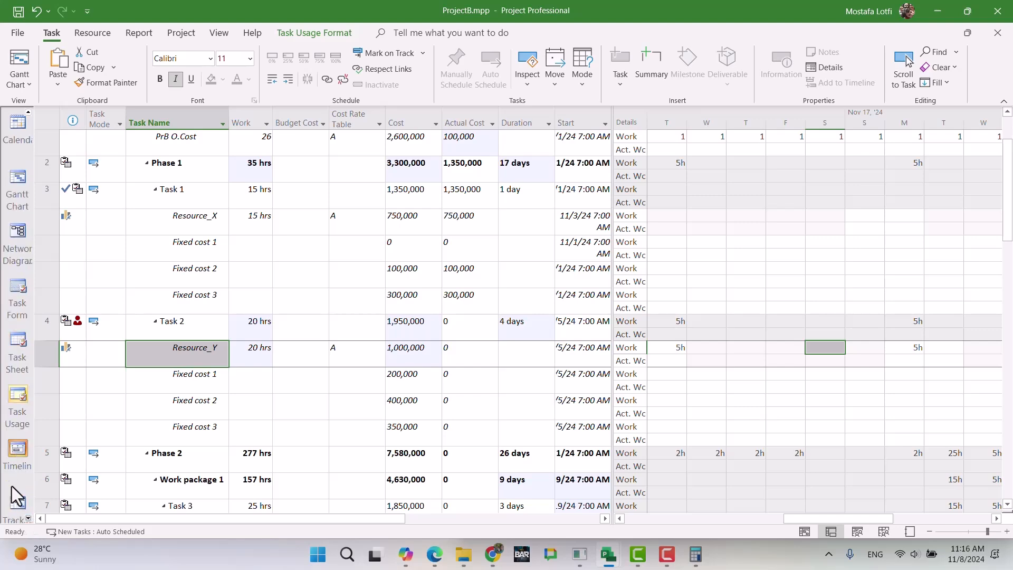
click(15, 504)
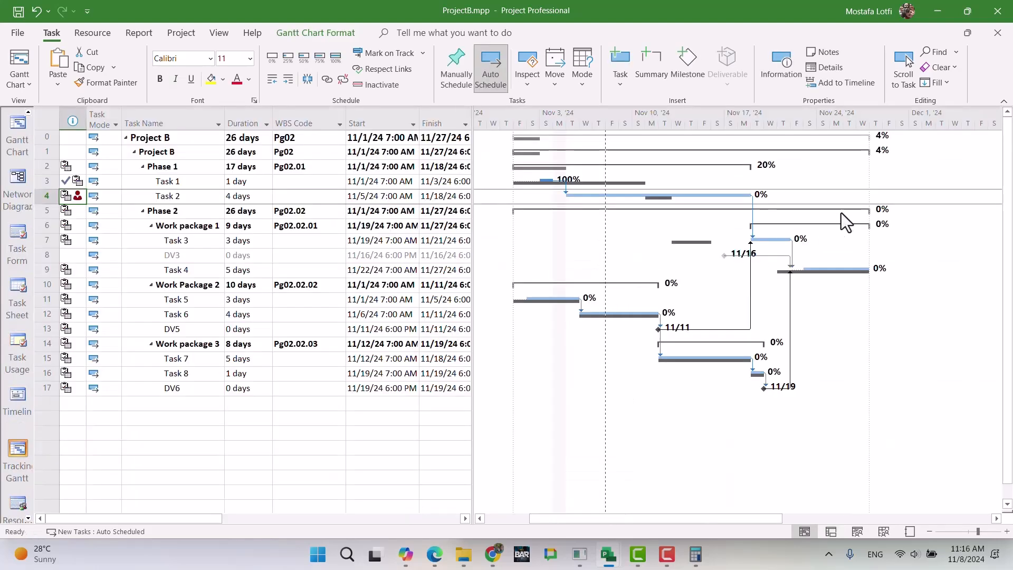
click(640, 194)
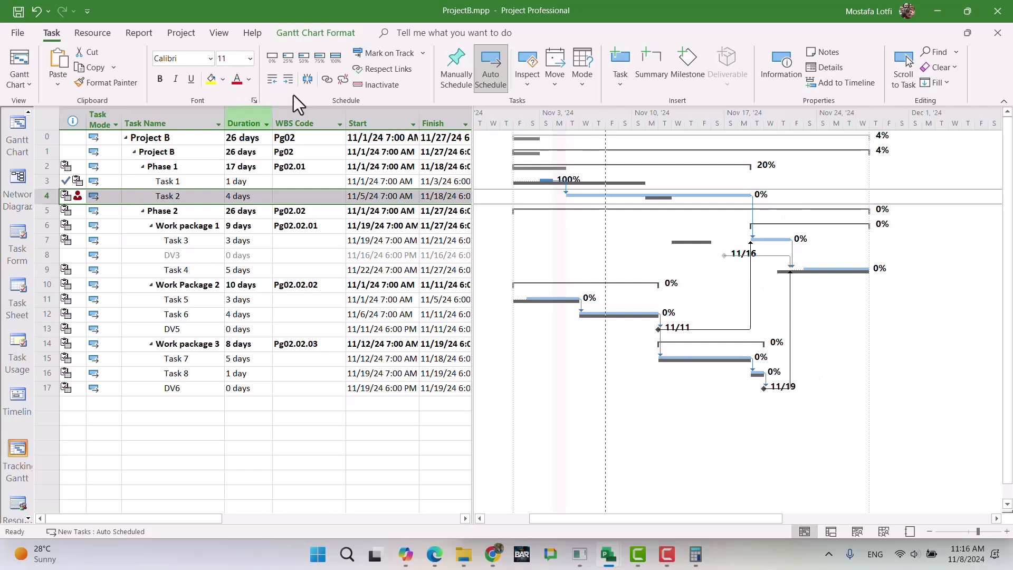
click(171, 35)
click(398, 90)
click(415, 109)
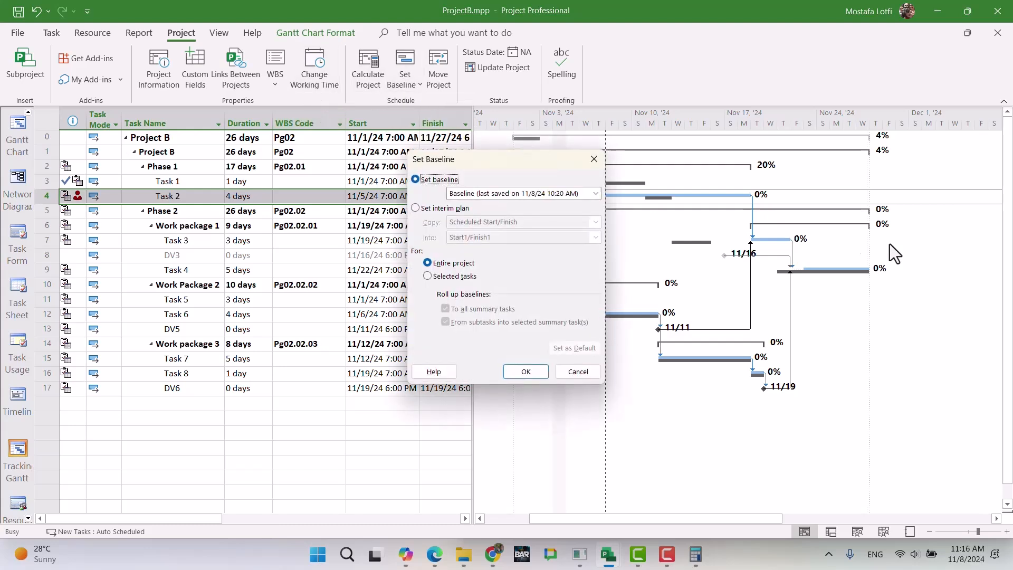
click(594, 159)
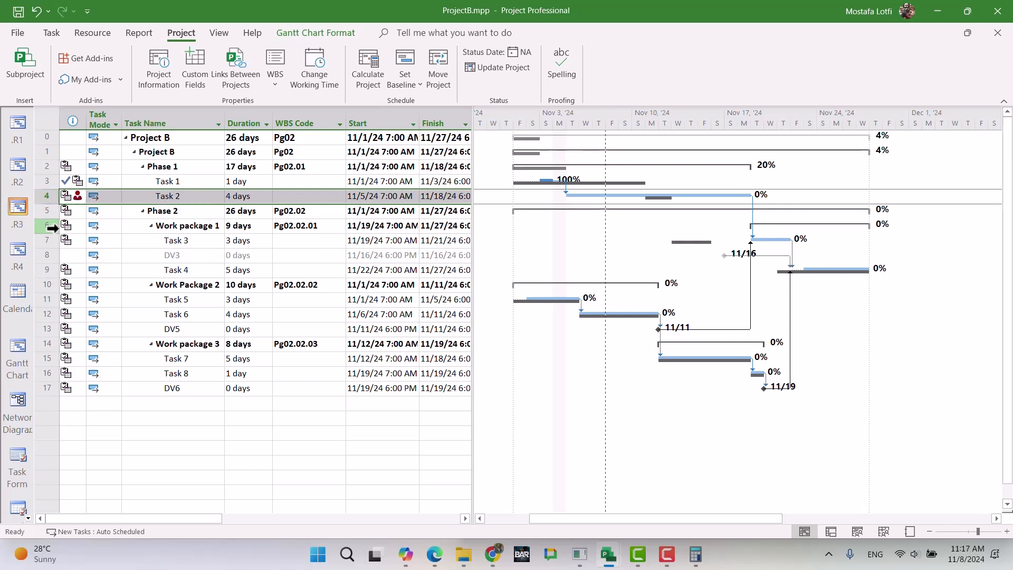
shift+click(45, 211)
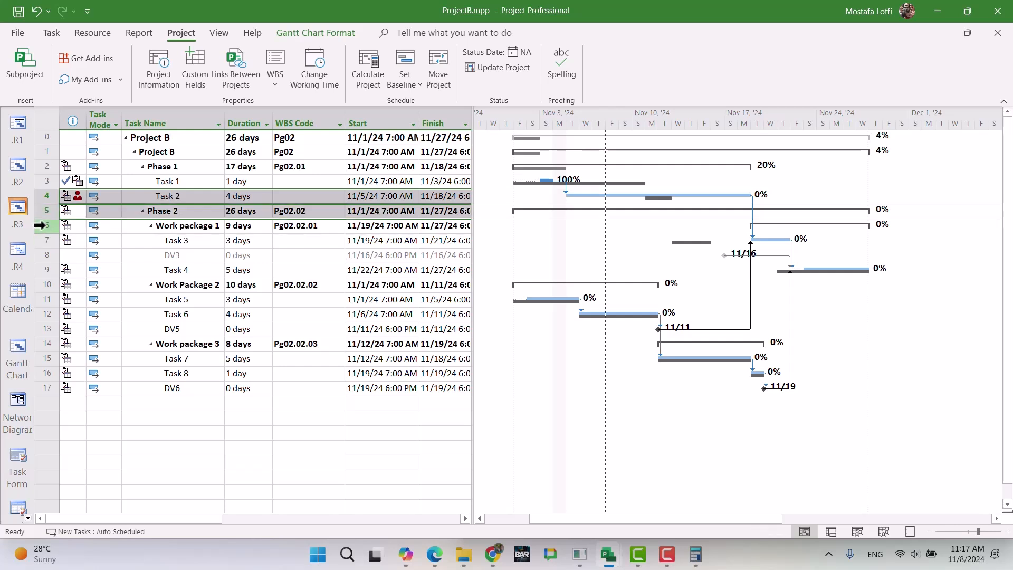
shift+click(44, 227)
shift+click(37, 242)
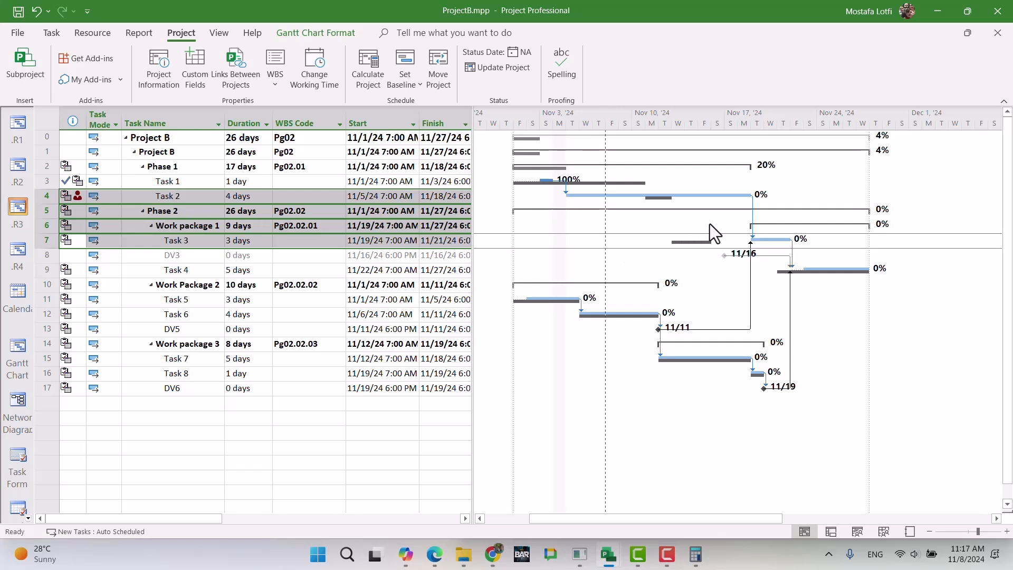
click(547, 181)
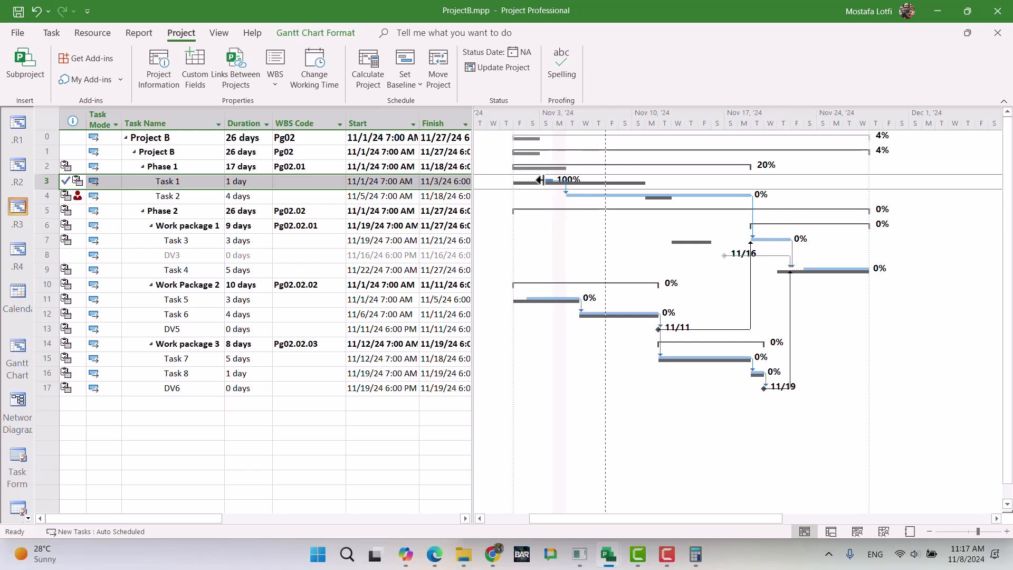
click(625, 196)
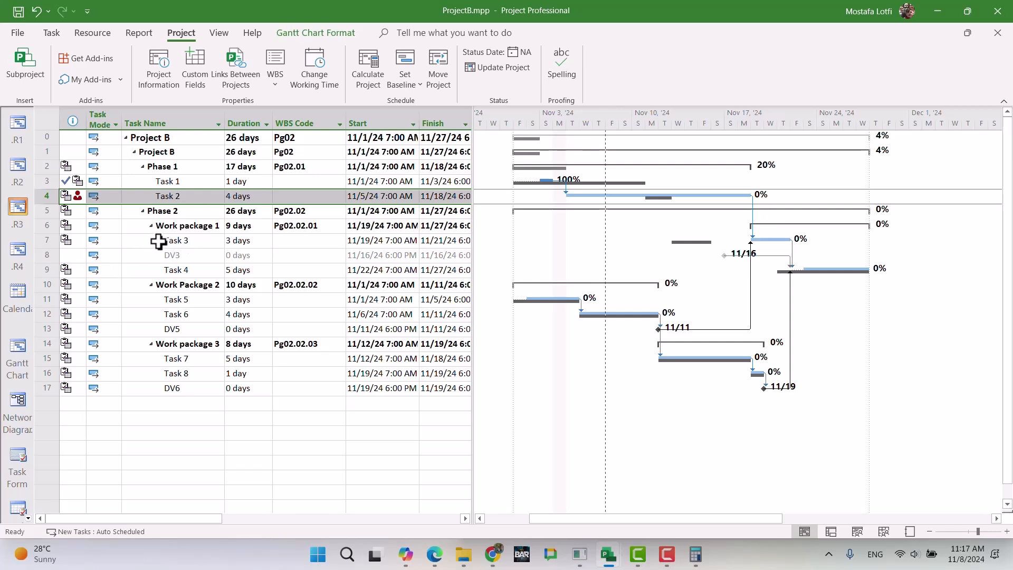
click(187, 243)
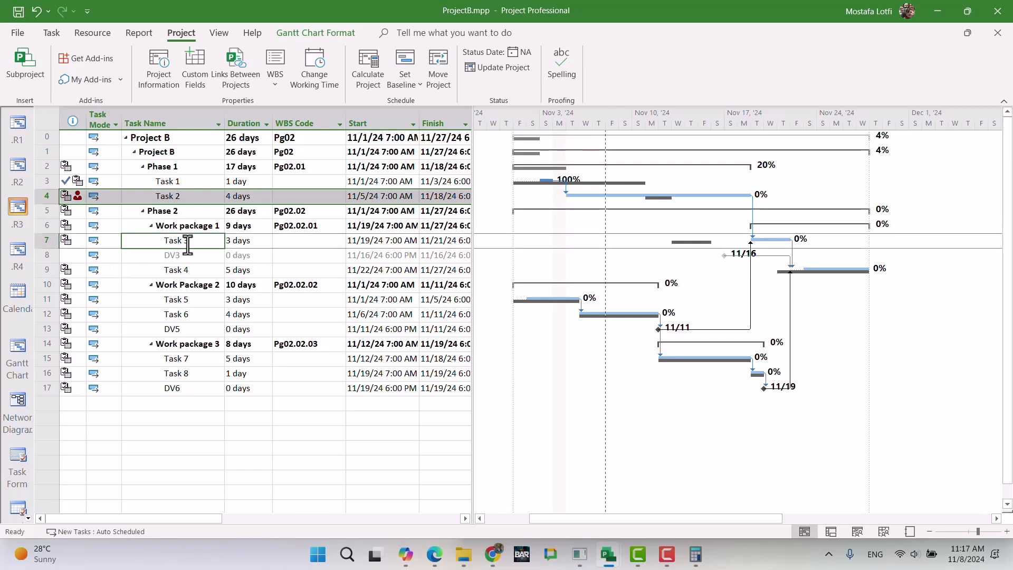
ctrl+click(197, 272)
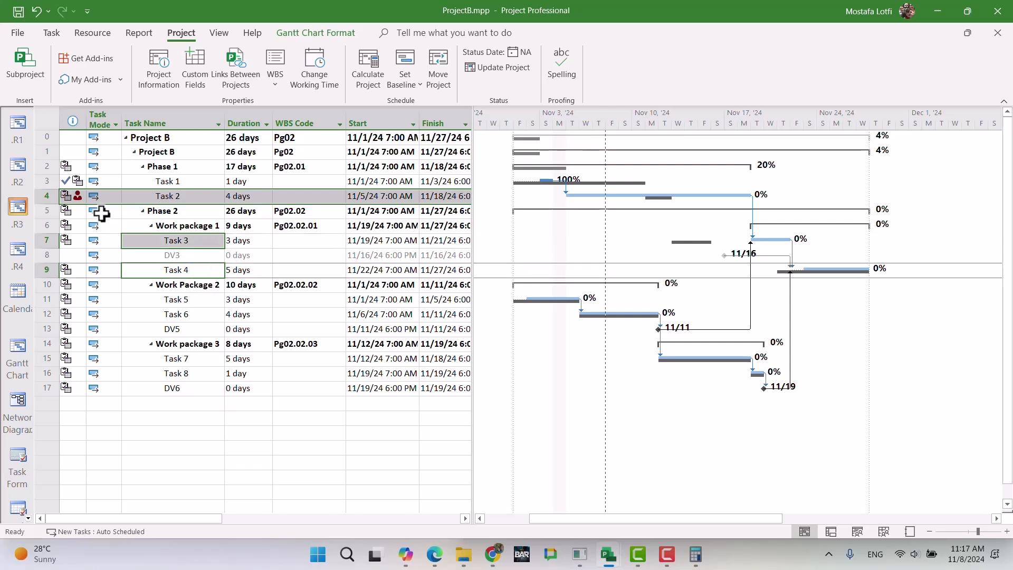
Set the baseline for the rows from Task 2 through Task 4 only, rolling up to all summary tasks and from subtasks into selected summary tasks.
drag(46, 196, 40, 272)
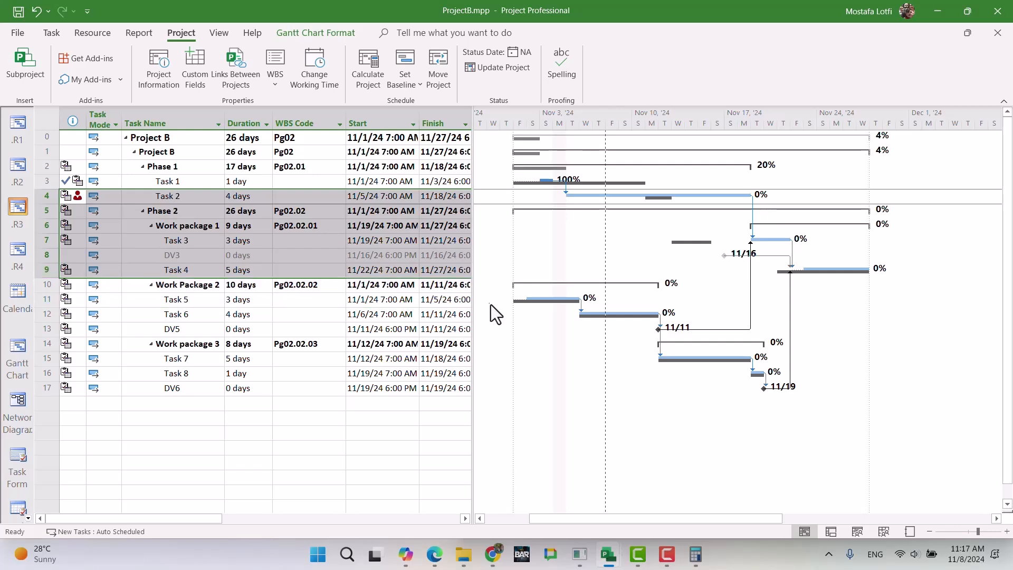
click(395, 85)
click(414, 113)
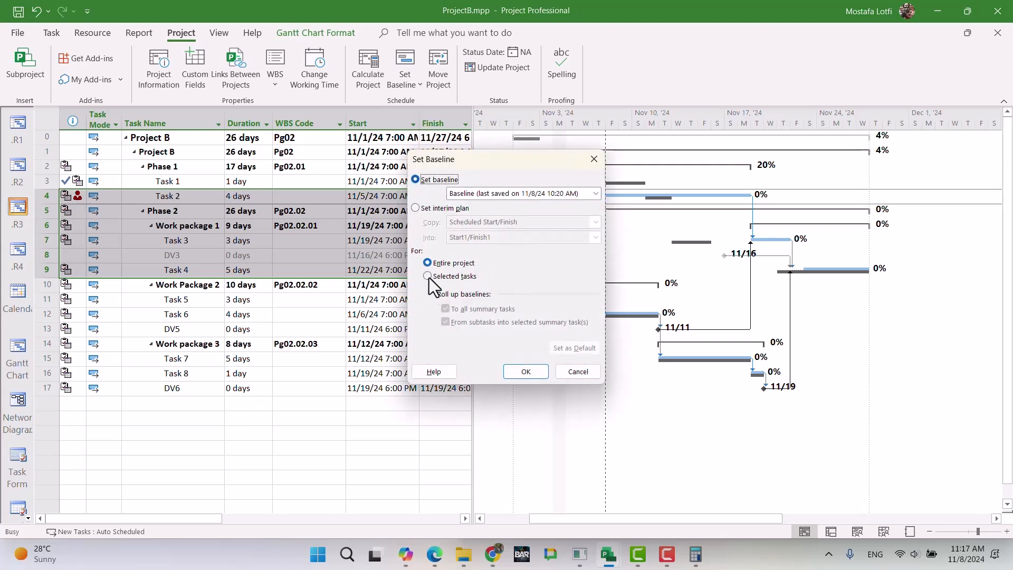
click(431, 278)
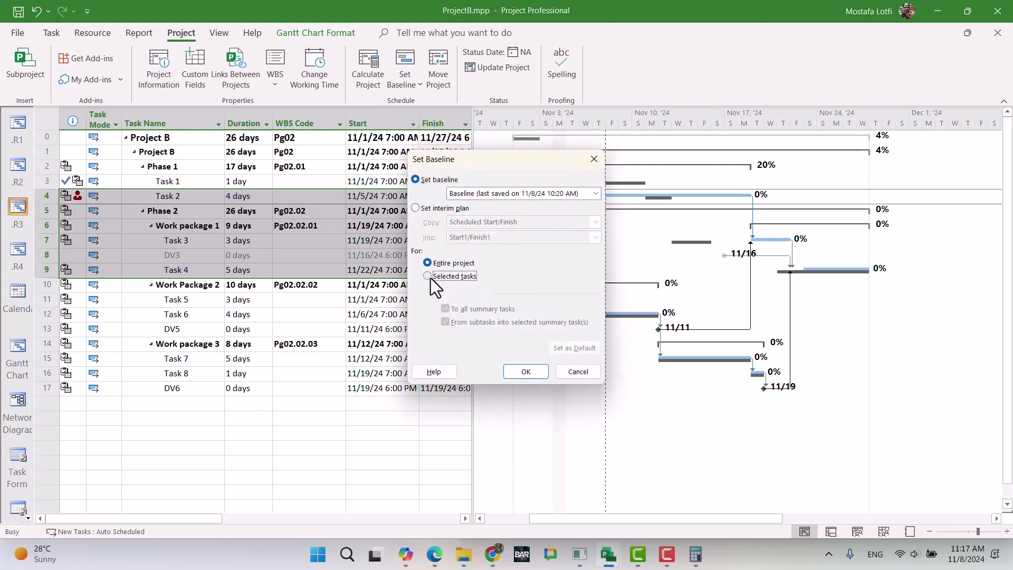
click(514, 373)
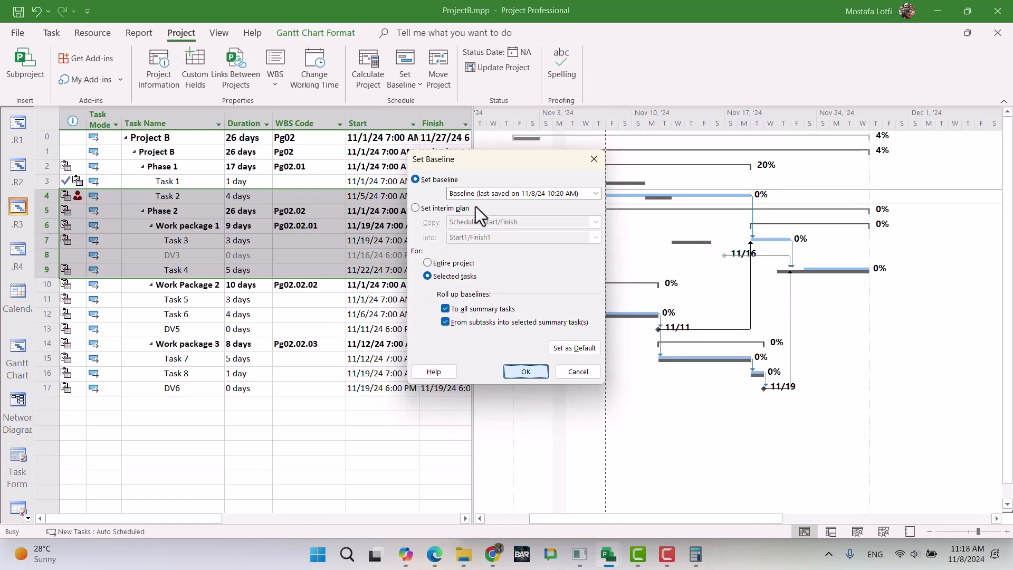
click(517, 371)
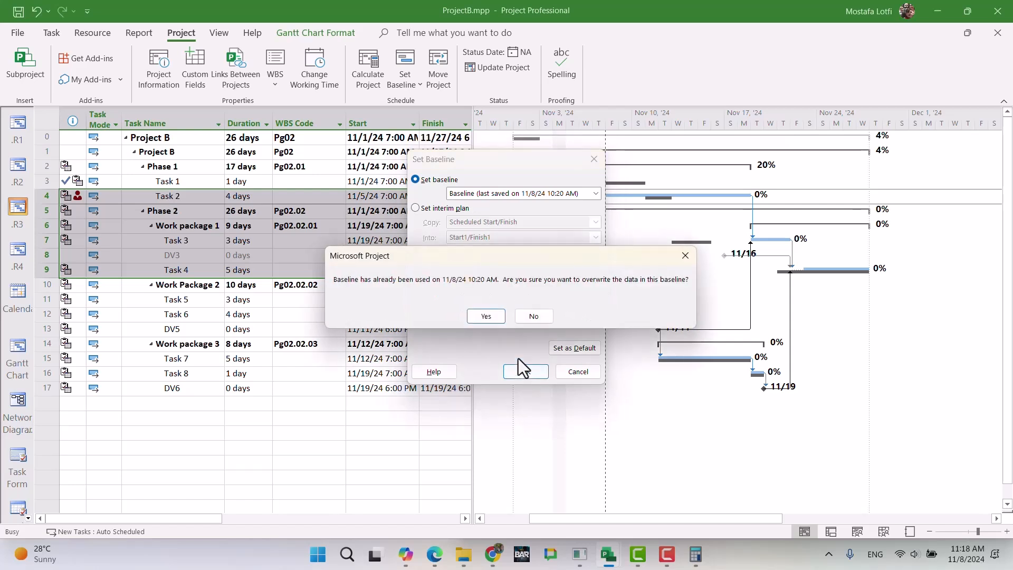
Overwrite the saved baseline for the selected tasks, Task 2 through Task 4.
click(494, 315)
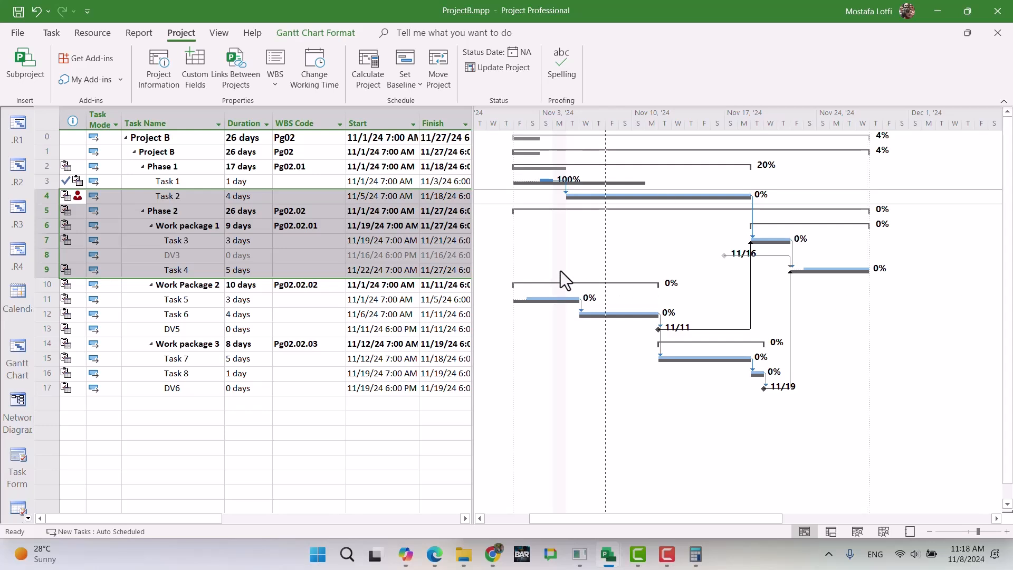
click(282, 226)
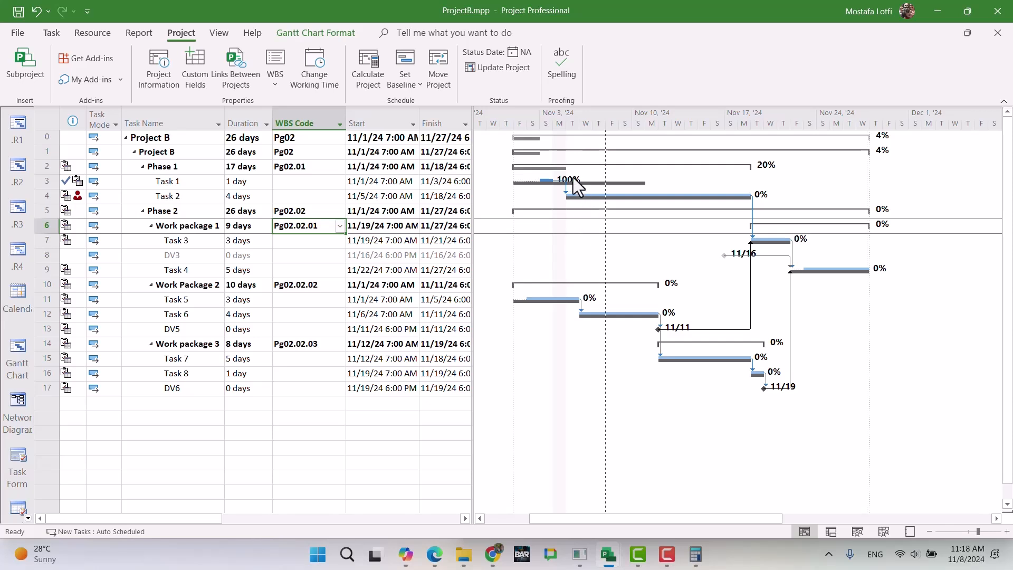
click(546, 181)
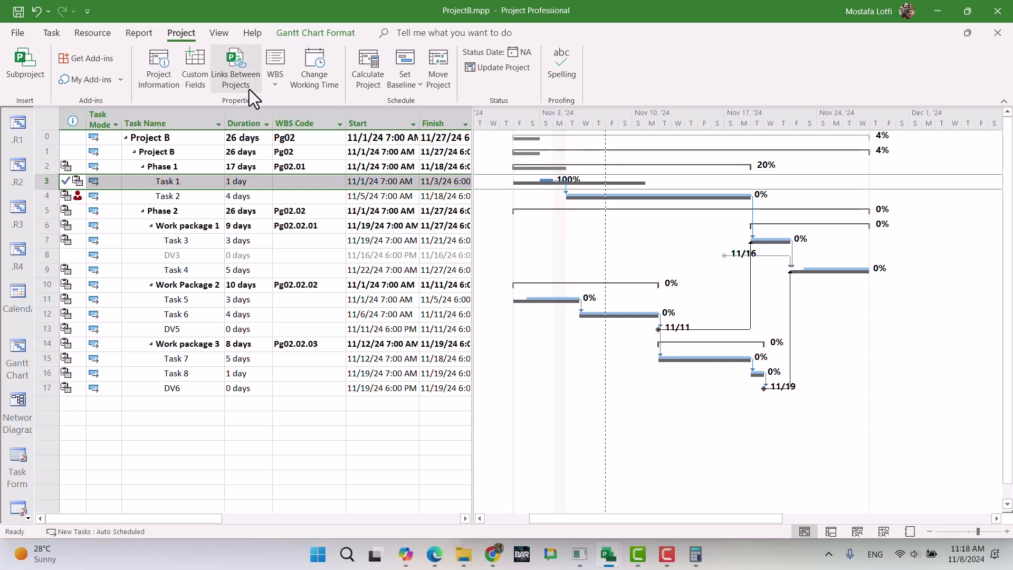
Undo the recent baseline, actual work, cost and resource-hour edits as far back as the undo history allows.
click(181, 239)
key(ctrl+z)
key(ctrl+z)
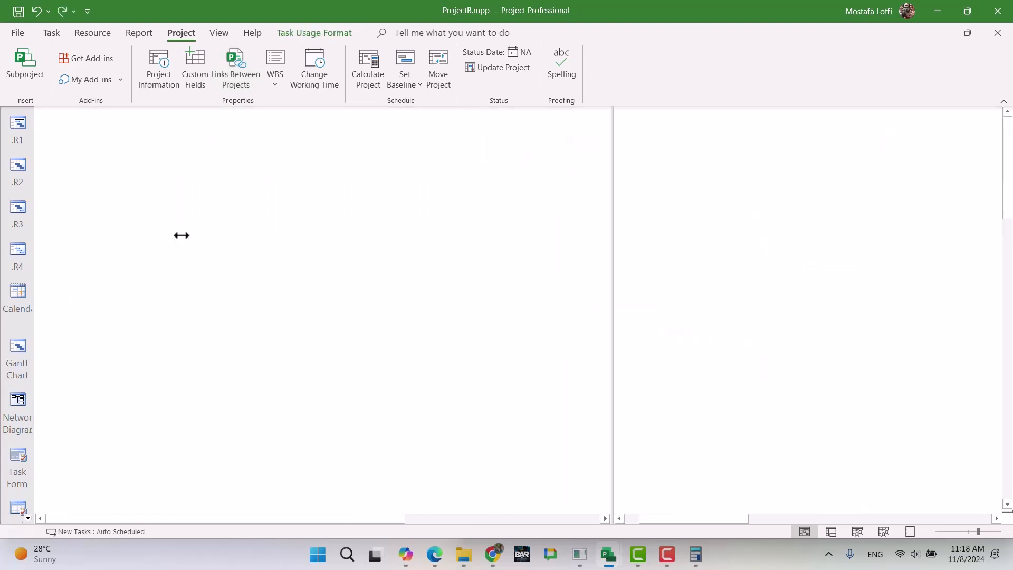
key(ctrl+z)
key(ctrl+z)
key(ctrl+z)
key(ctrl+z)
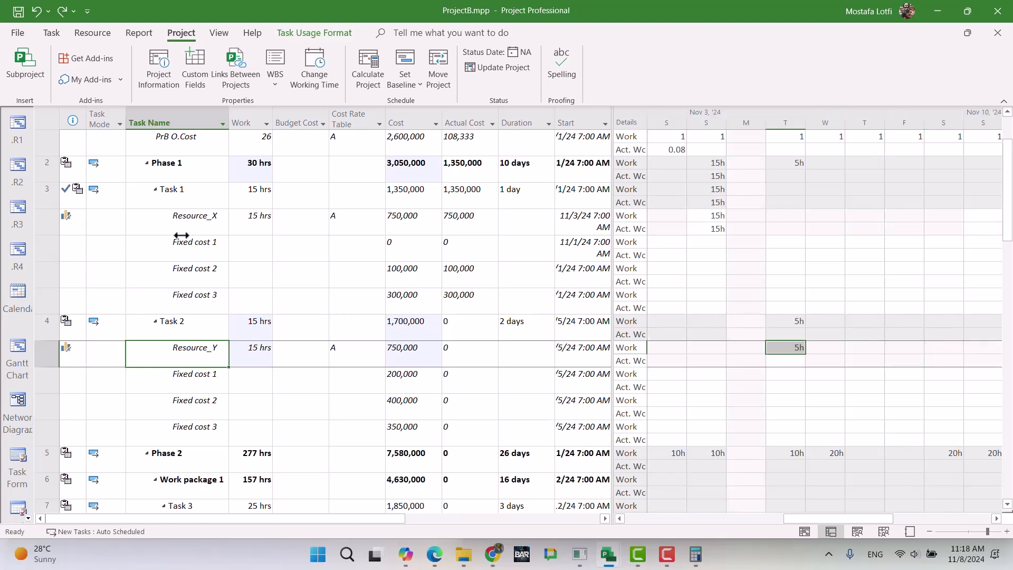
key(ctrl+z)
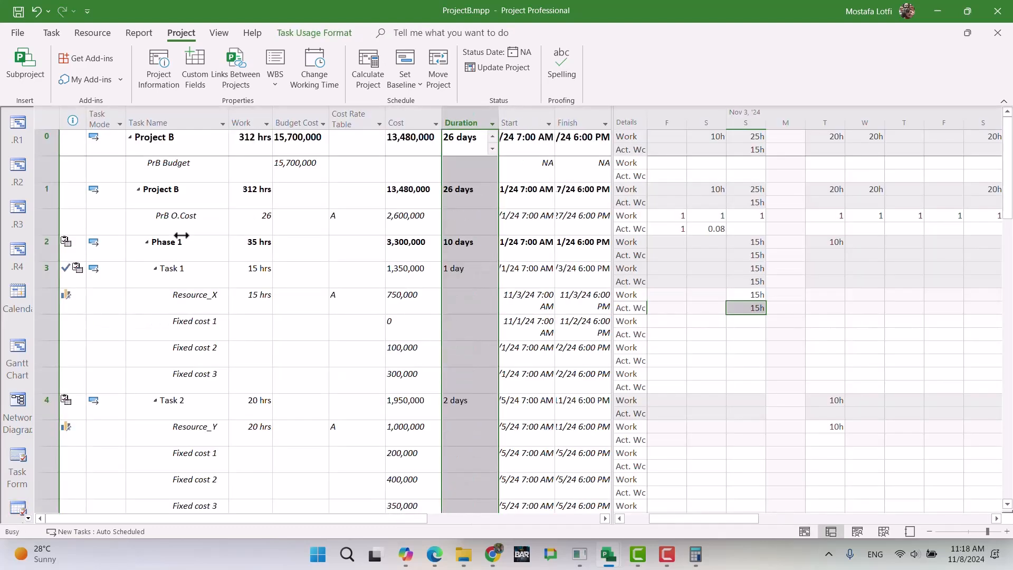
key(ctrl+z)
key(ctrl+z)
key(ctrl+z)
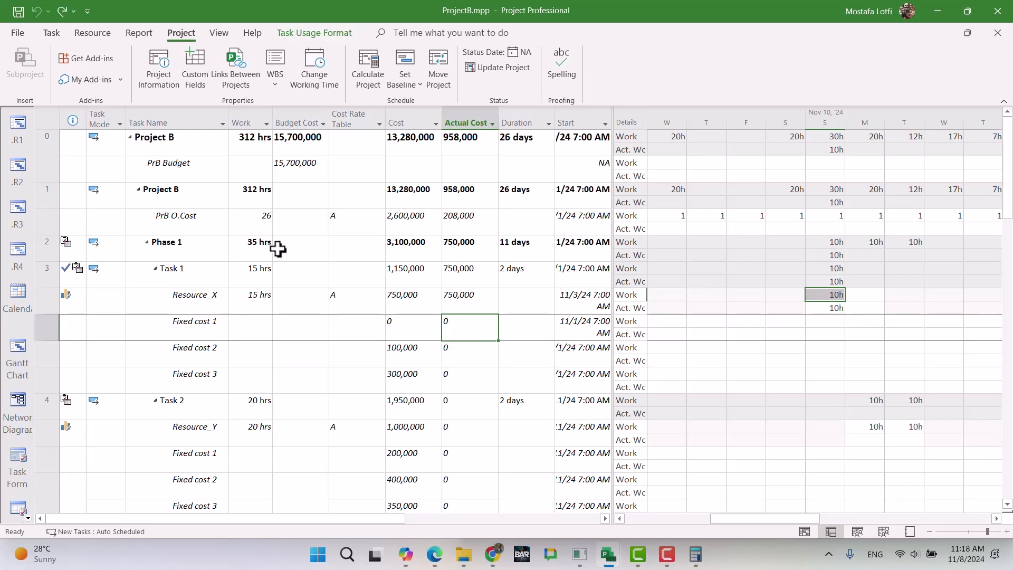
Switch to the Tracking Gantt view and reset Task 1 to 0% complete.
click(359, 376)
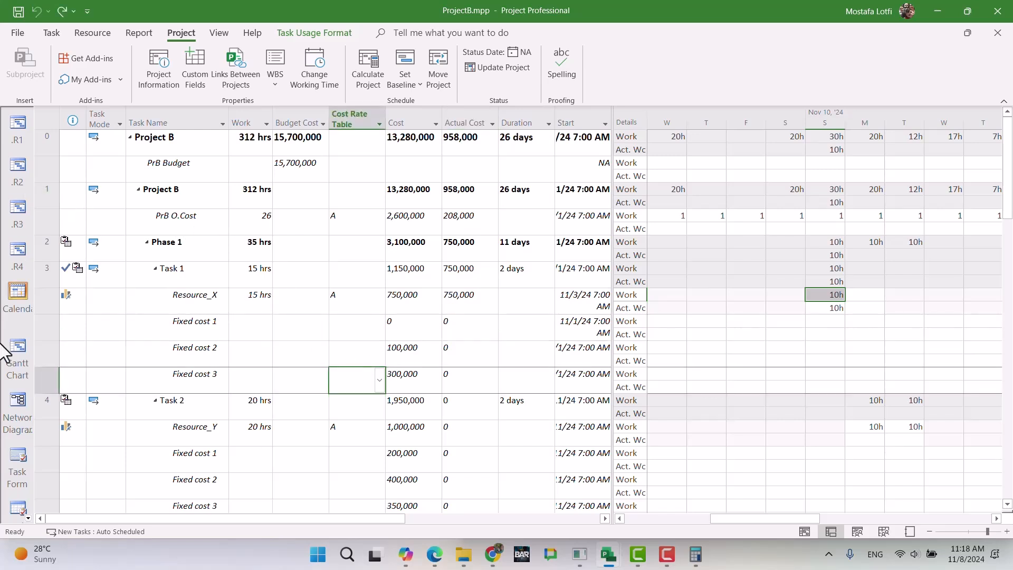
click(28, 518)
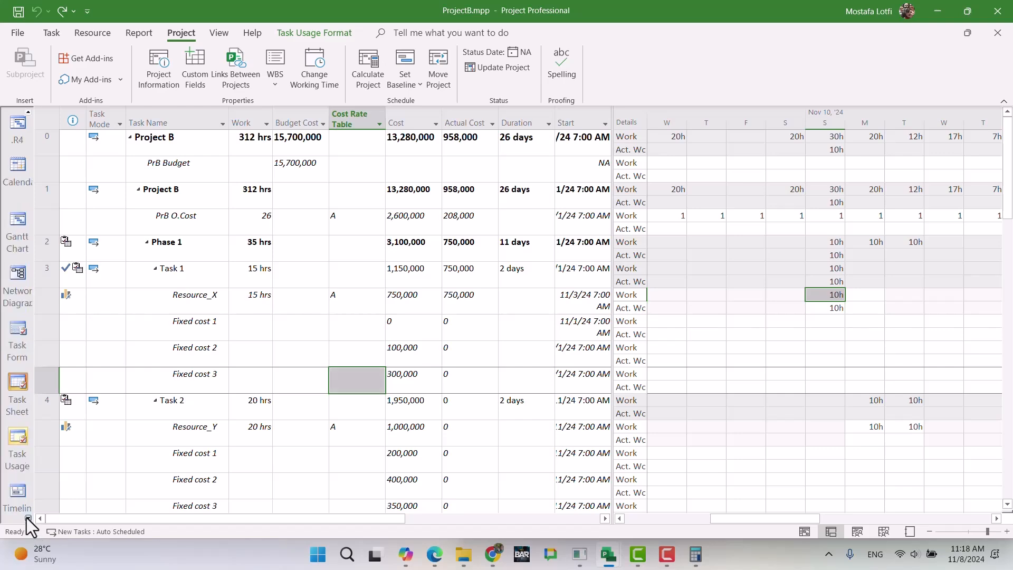
click(19, 469)
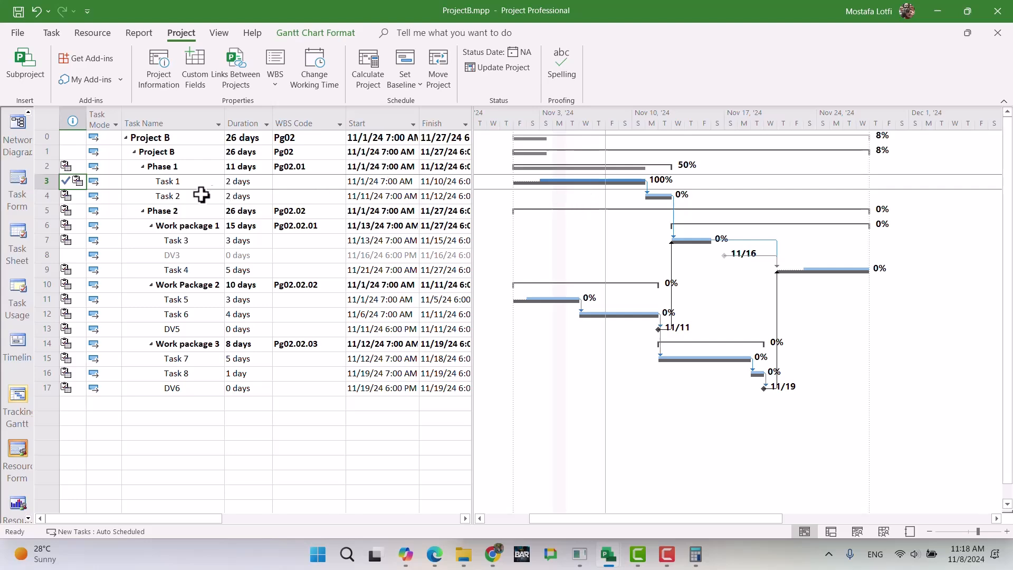
click(53, 38)
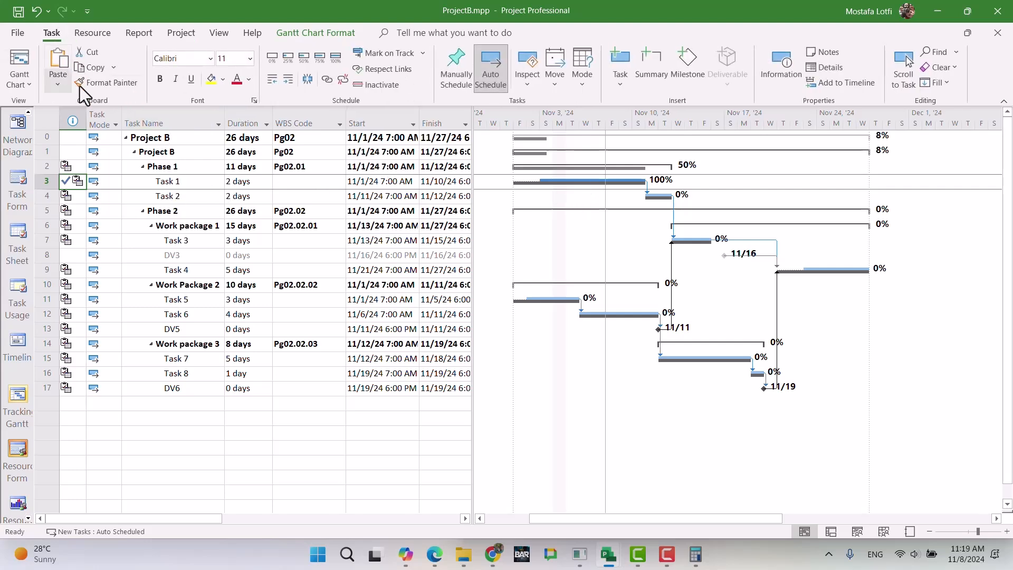
click(274, 60)
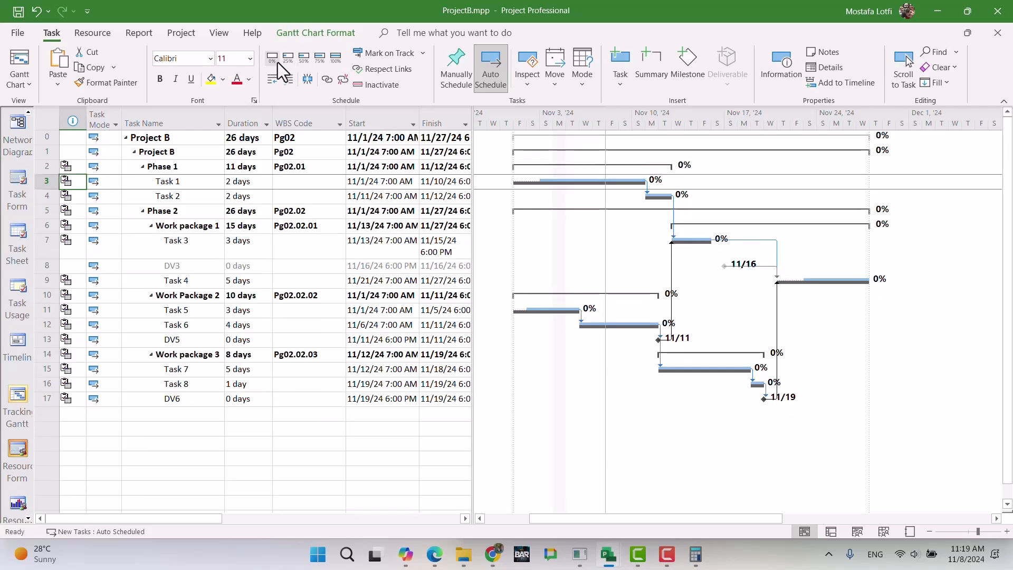
click(241, 242)
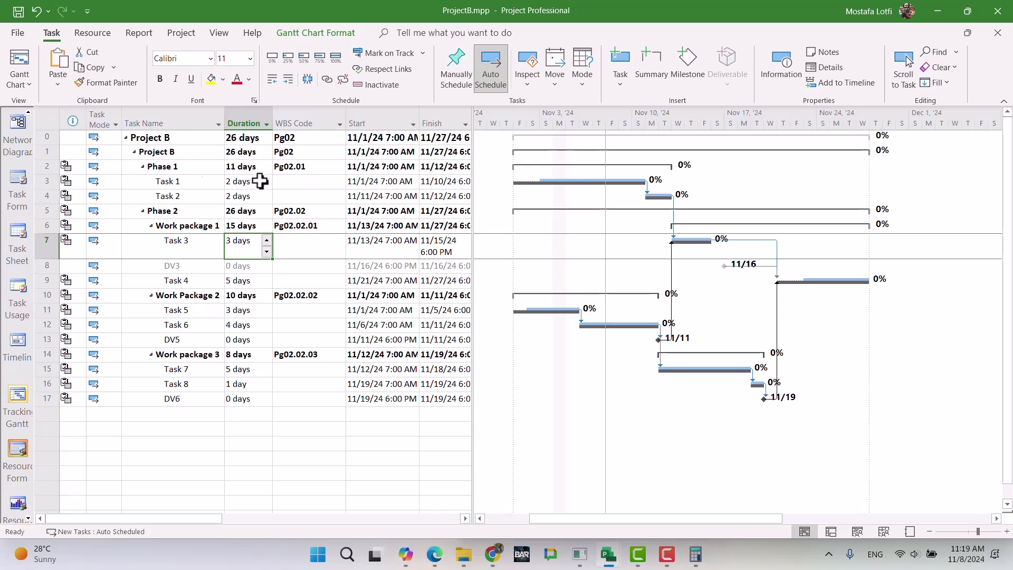
click(188, 182)
right_click(652, 220)
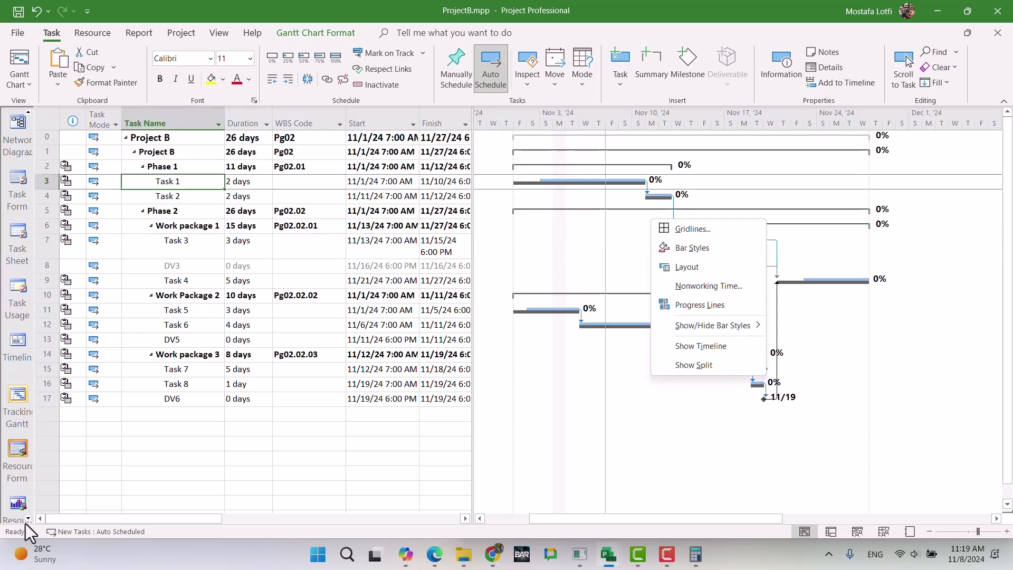
click(25, 403)
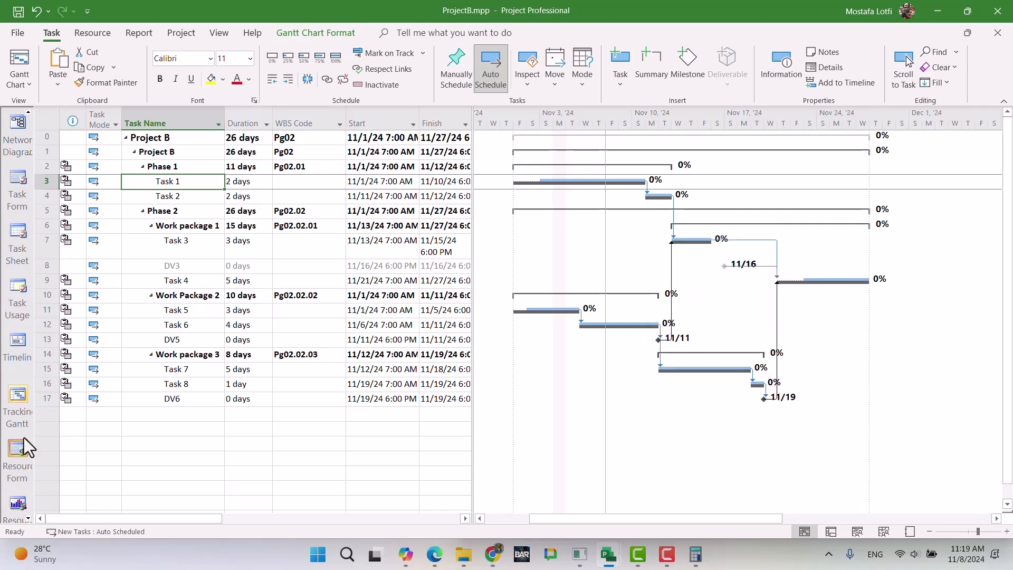
Switch to the Task Usage view and show the November work hours for the Resource_X and Resource_Y assignments.
click(24, 303)
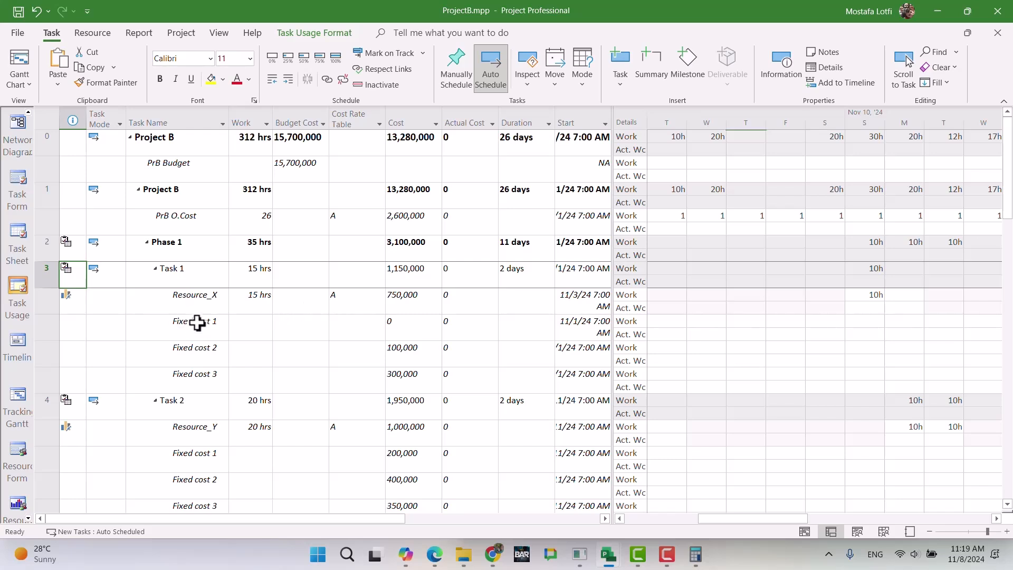
click(205, 278)
click(203, 299)
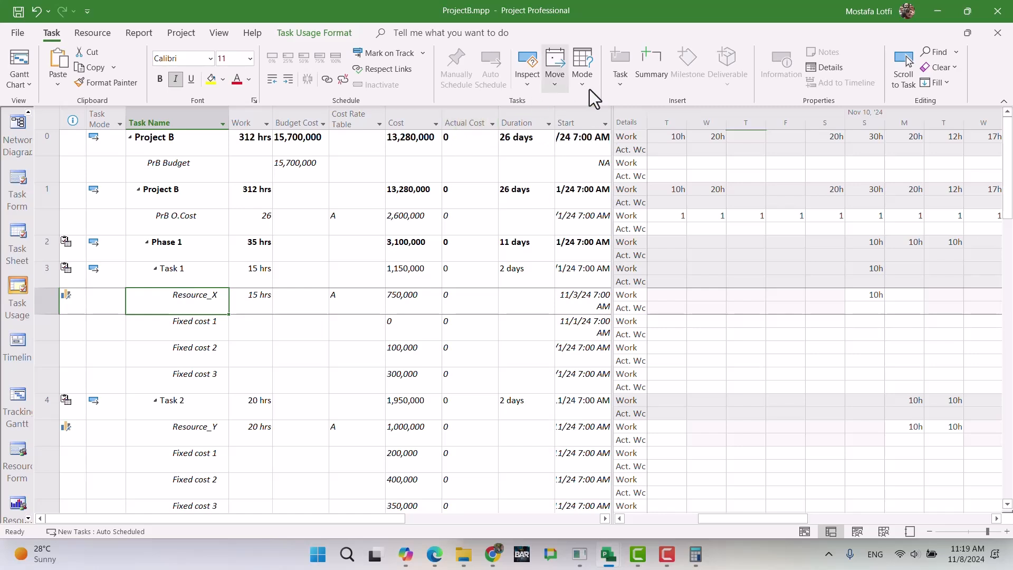
click(905, 62)
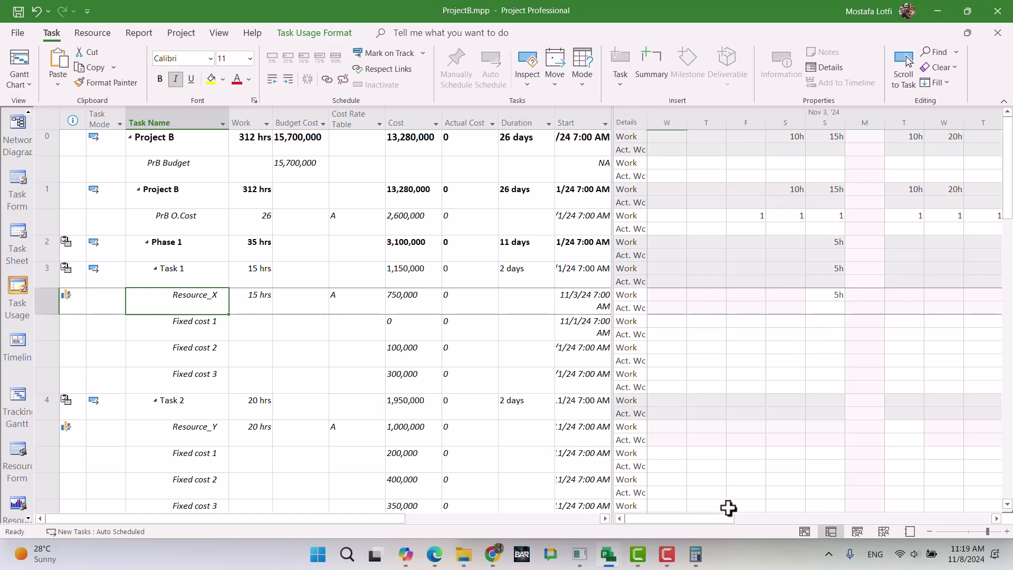
drag(701, 520, 785, 363)
drag(699, 516, 830, 513)
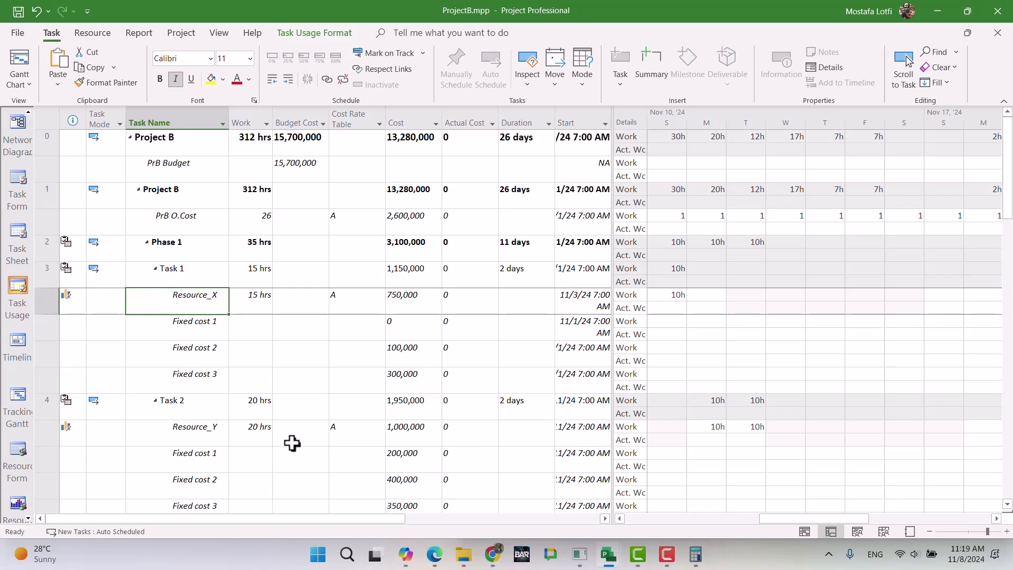
Check Task 2's daily-hours limit in the Google Docs test document, and set Resource_Y's work on Task 2 to 5h on November 11 and 12.
click(712, 428)
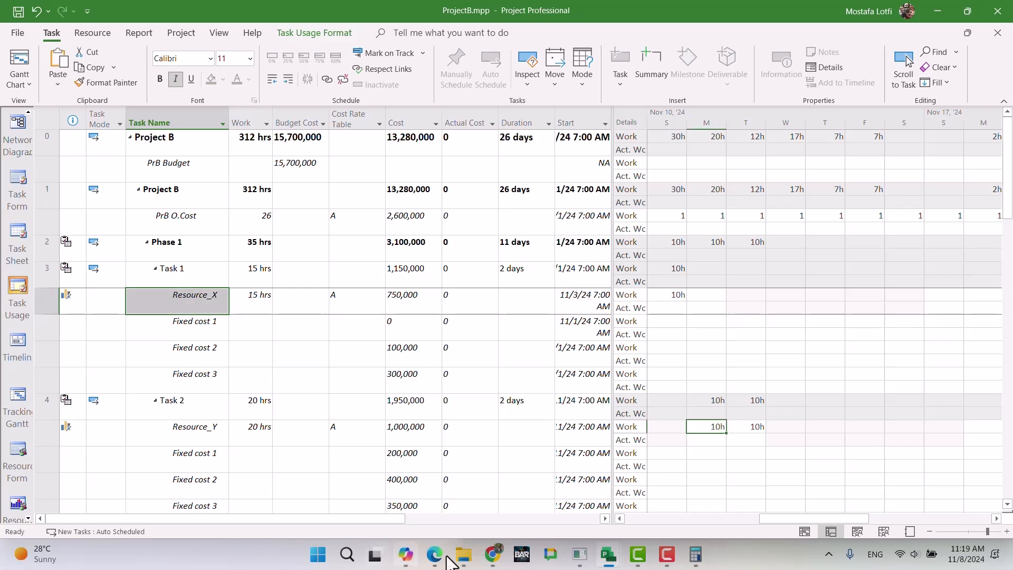
click(492, 554)
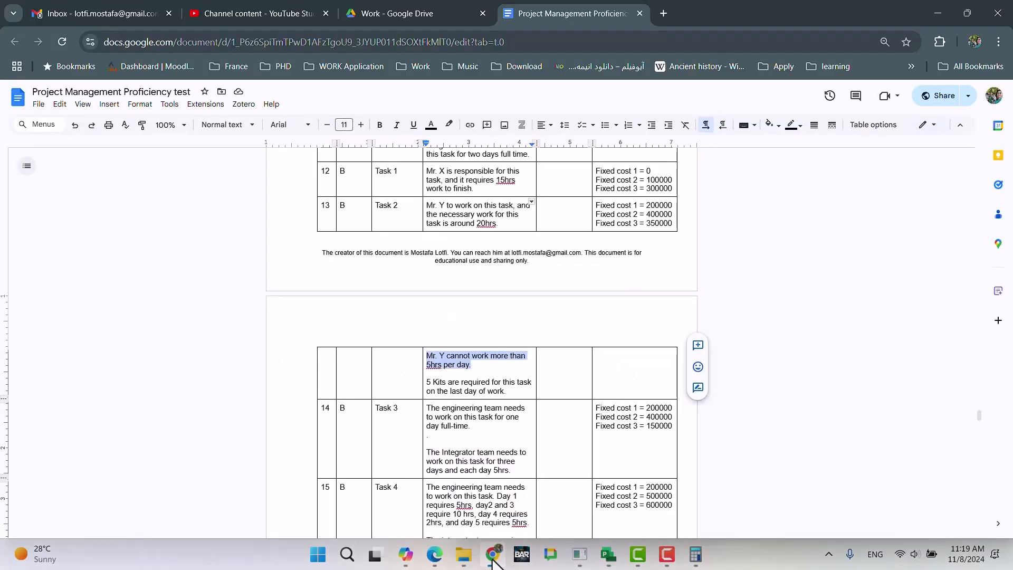
click(494, 561)
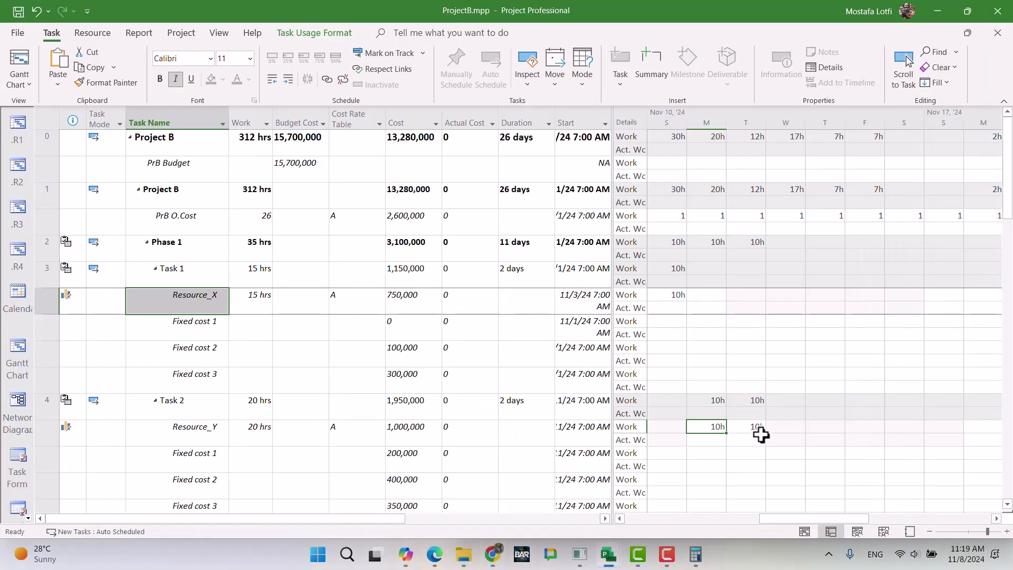
text(5)
key(Right)
text(5)
key(Right)
Set Resource_Y's work on Task 2 to 5h on both November 18 and November 19, and save the project.
key(Right)
key(Right)
key(Right)
key(Right)
key(Right)
key(Right)
key(Right)
key(Right)
key(Right)
key(Right)
key(Right)
key(Right)
key(Right)
key(Right)
key(Left)
key(Left)
key(Left)
key(Left)
key(Left)
key(Left)
key(Left)
key(Left)
key(Left)
key(Left)
key(Left)
key(Left)
key(Left)
key(Left)
key(Left)
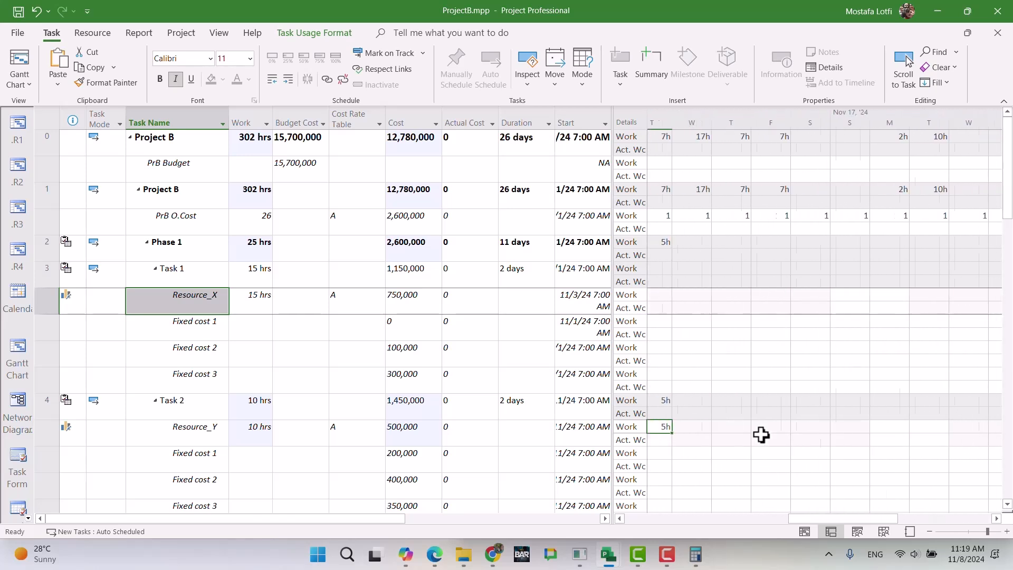
key(Left)
key(Right)
key(Right)
key(Right)
key(Right)
key(Right)
key(Right)
key(Right)
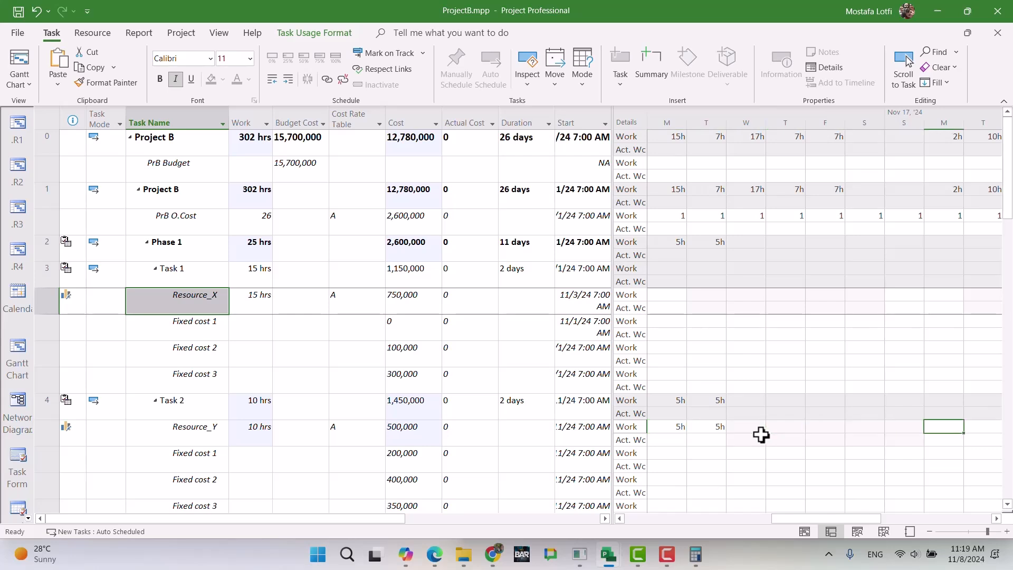
key(Tab)
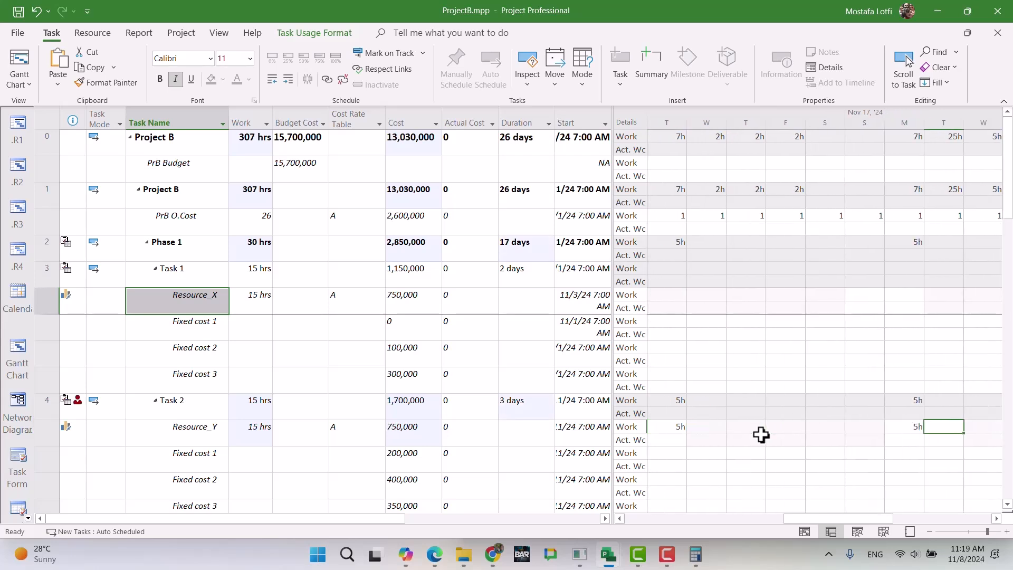
text(5)
key(Tab)
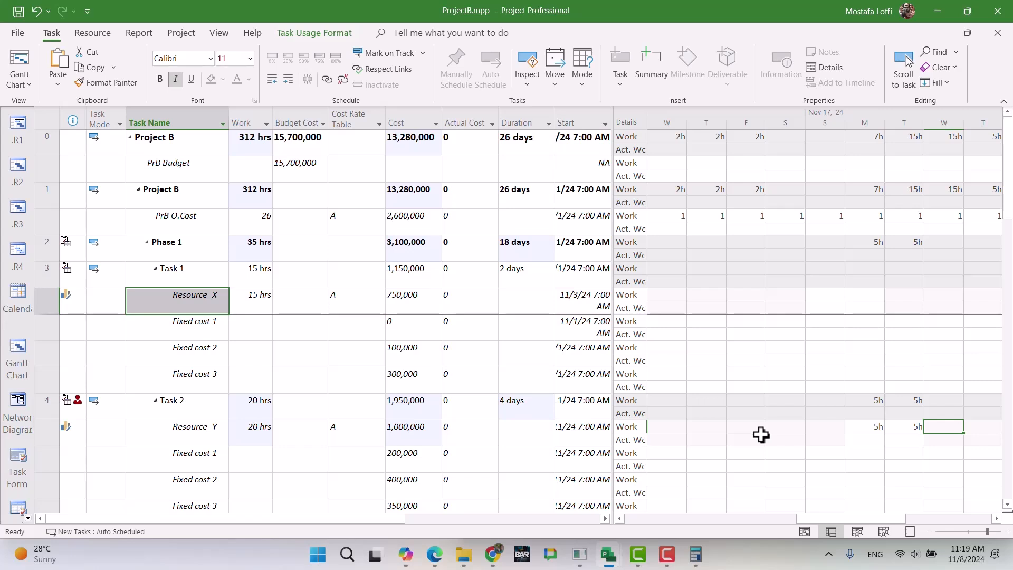
key(ctrl+s)
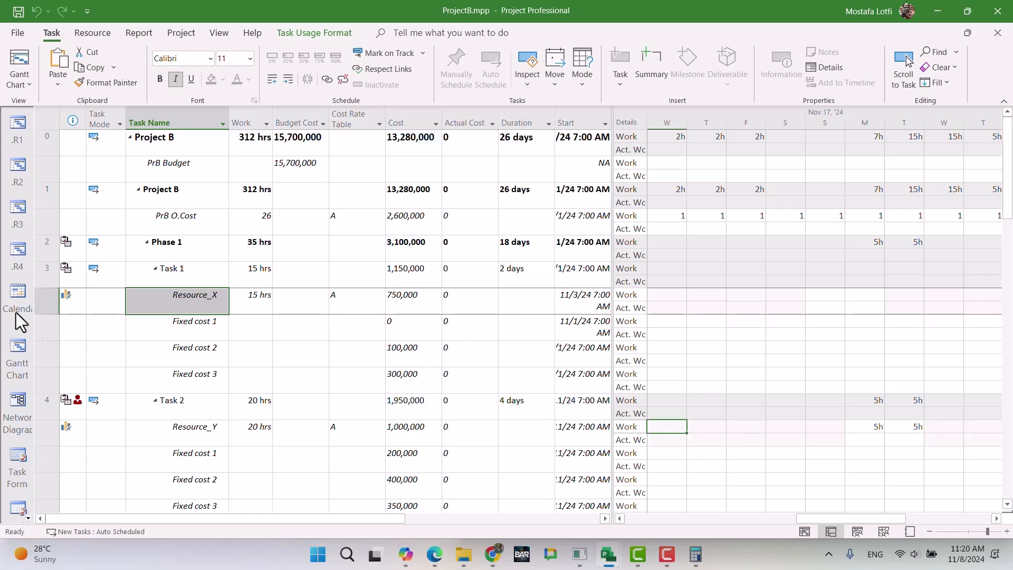
Switch from Task Usage back to the Tracking Gantt view.
click(27, 520)
click(24, 522)
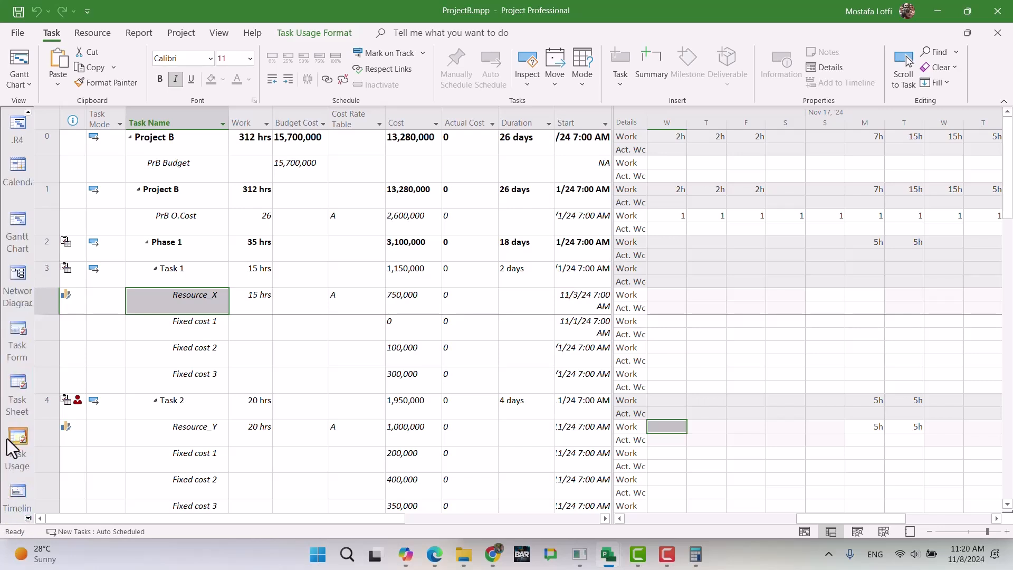
click(30, 517)
click(30, 518)
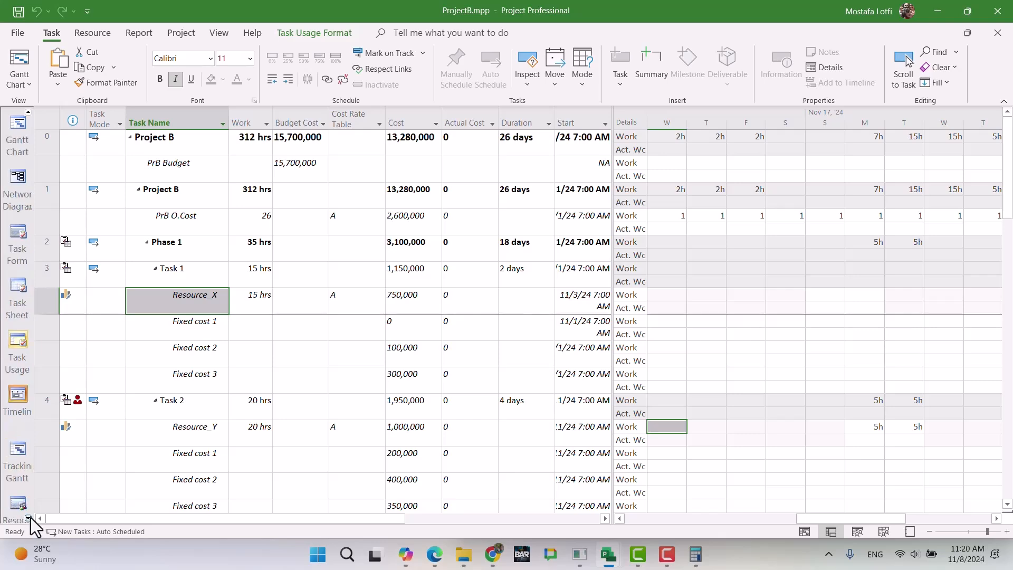
click(18, 460)
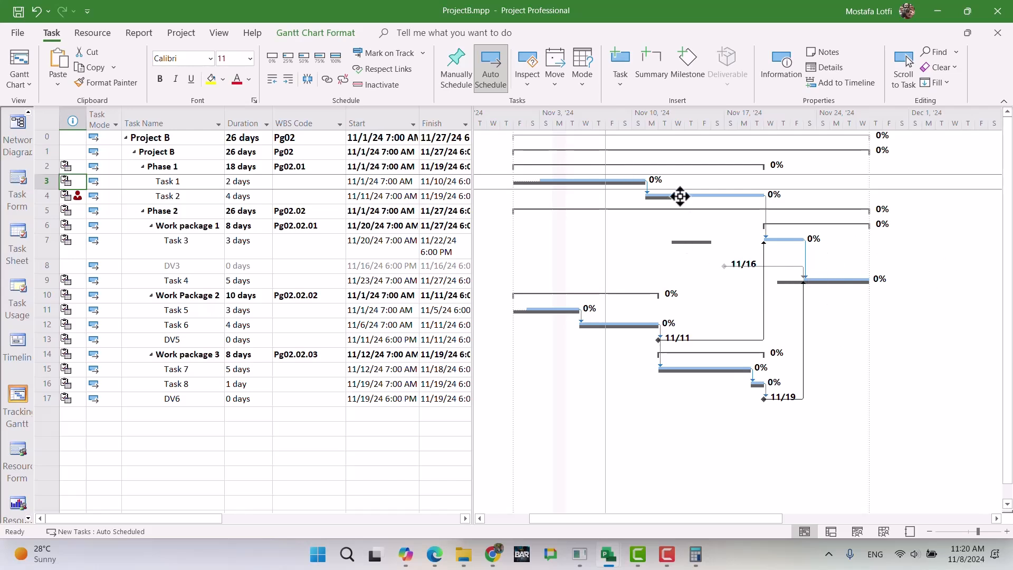
Overwrite the existing baseline for only Task 2 through Task 4, rolling up to all summary tasks and from subtasks into selected summaries.
click(698, 195)
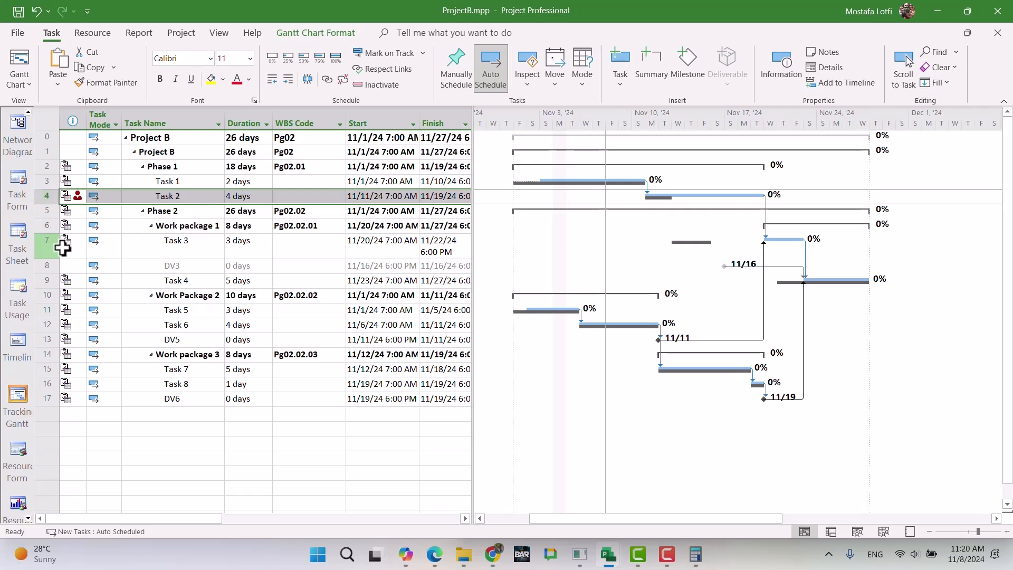
shift+click(35, 284)
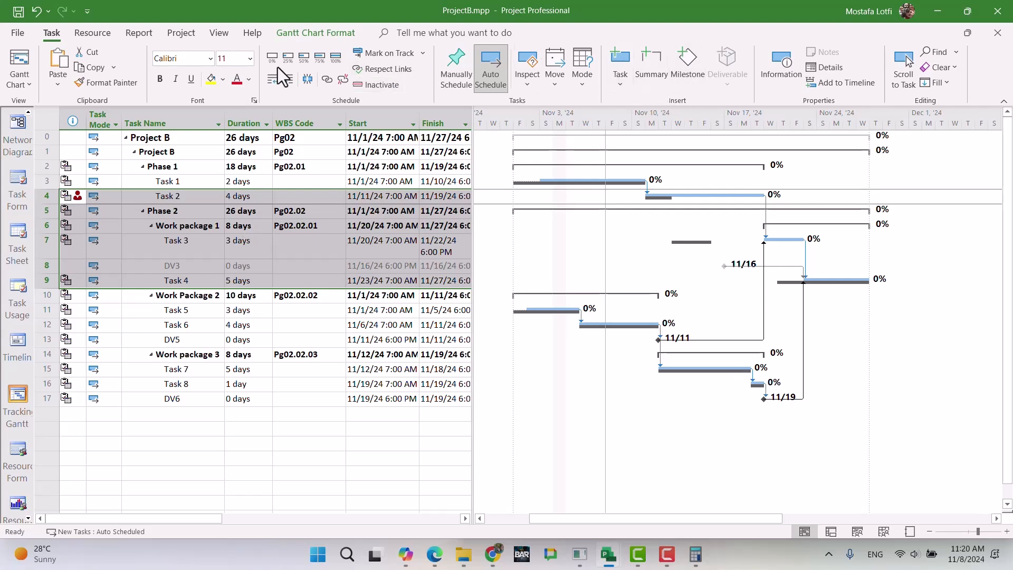
click(178, 34)
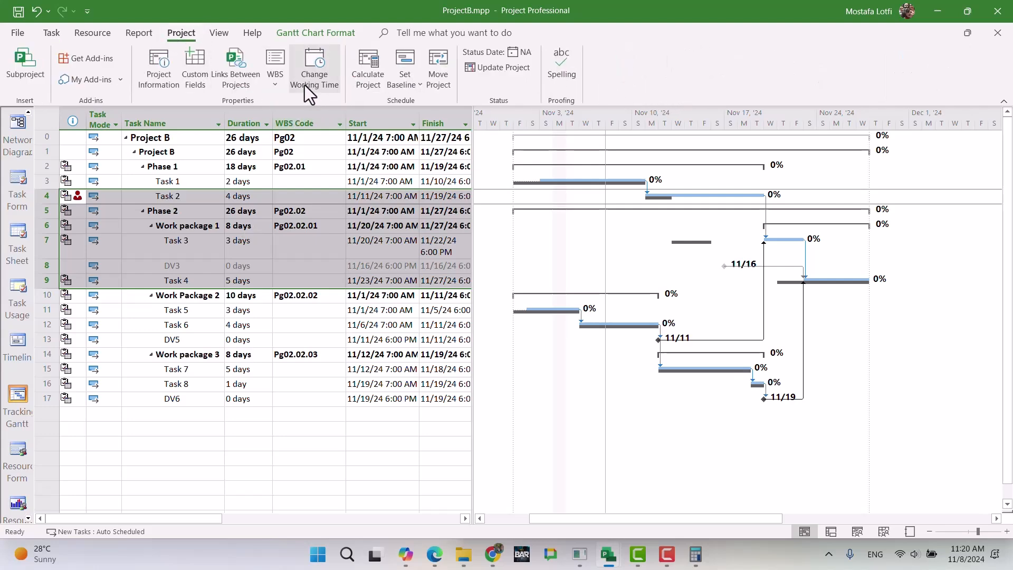
click(404, 87)
click(417, 112)
click(444, 277)
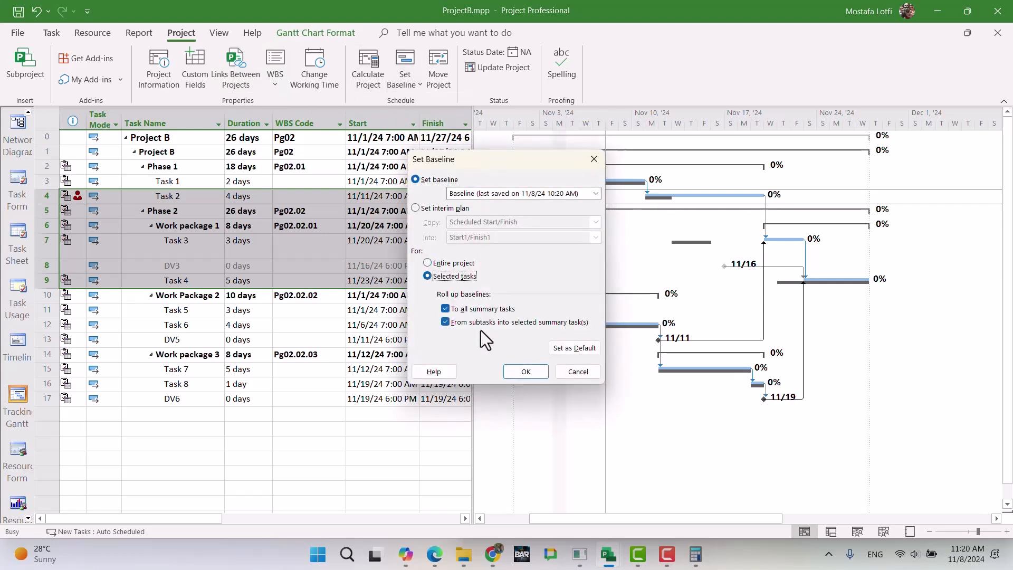
click(526, 372)
click(471, 316)
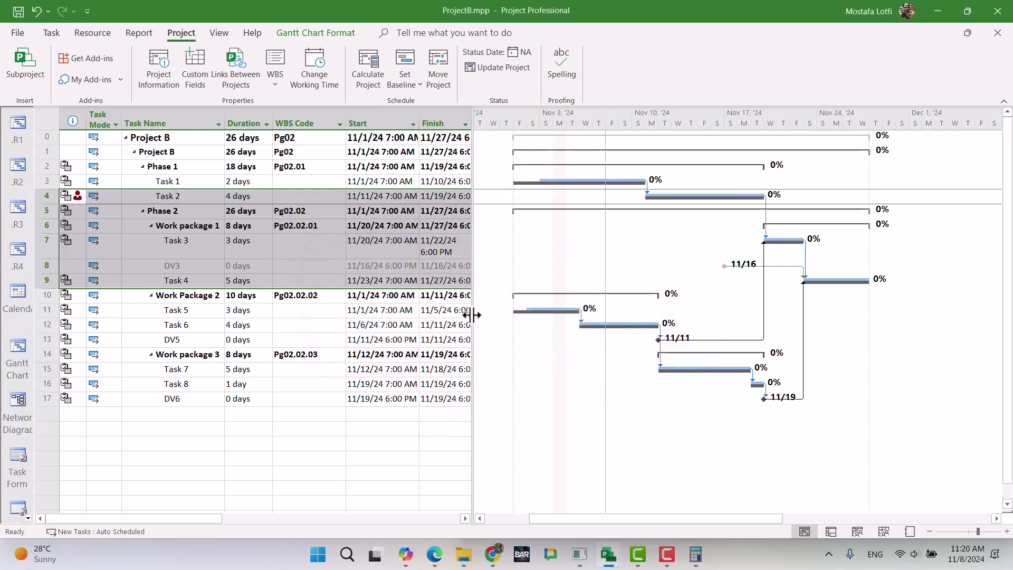
Save the project.
click(317, 218)
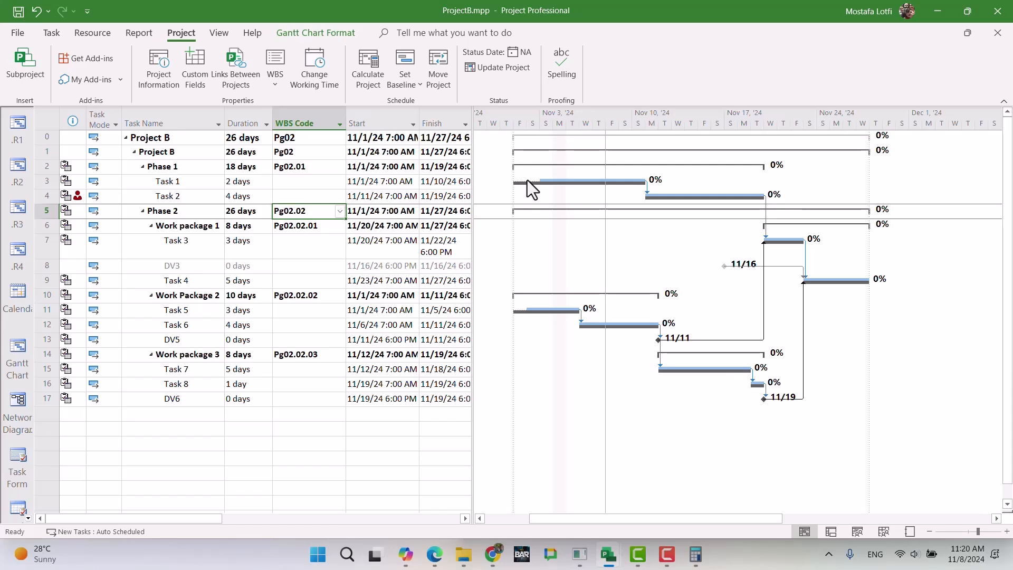
key(ctrl+s)
scroll(312, 357, down, 1)
scroll(314, 353, up, 1)
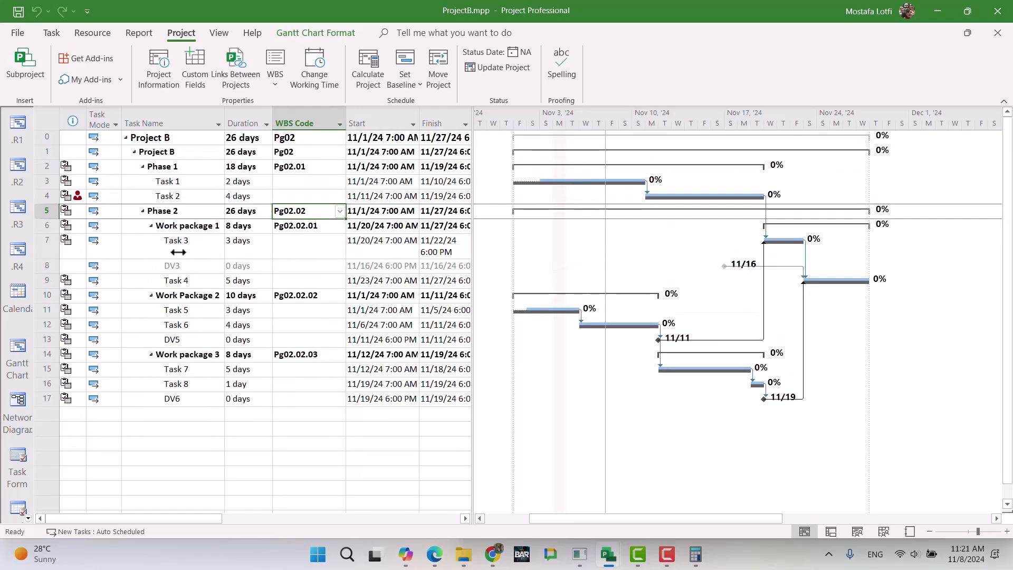
Switch from the Tracking Gantt to the Task Usage view and bring Task 1's assignments into view.
click(27, 517)
click(28, 518)
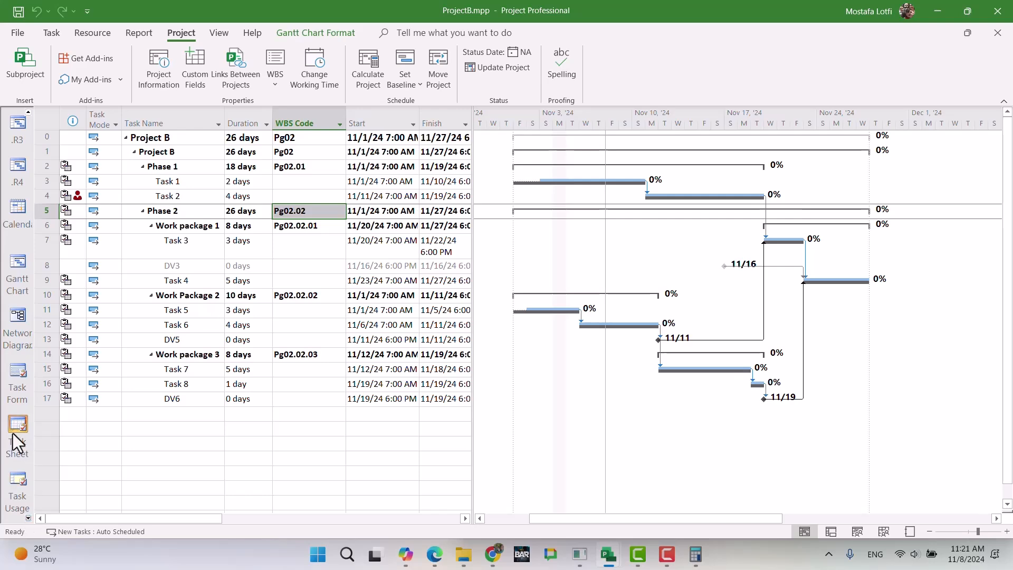
click(16, 504)
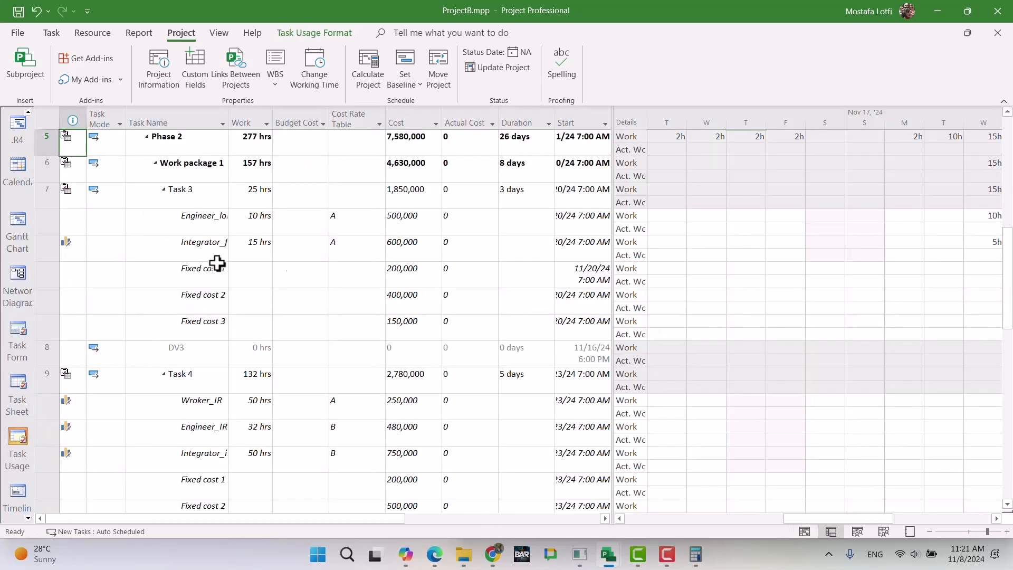
scroll(212, 259, up, 3)
scroll(212, 260, up, 3)
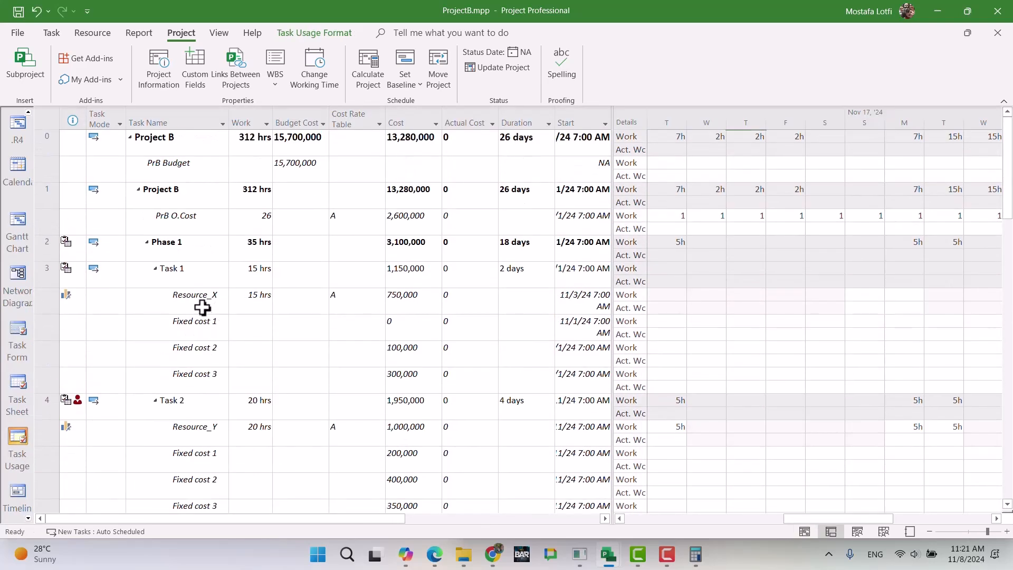
Record 10h of actual work for Resource_X on Task 1 on November 3.
click(179, 284)
click(173, 305)
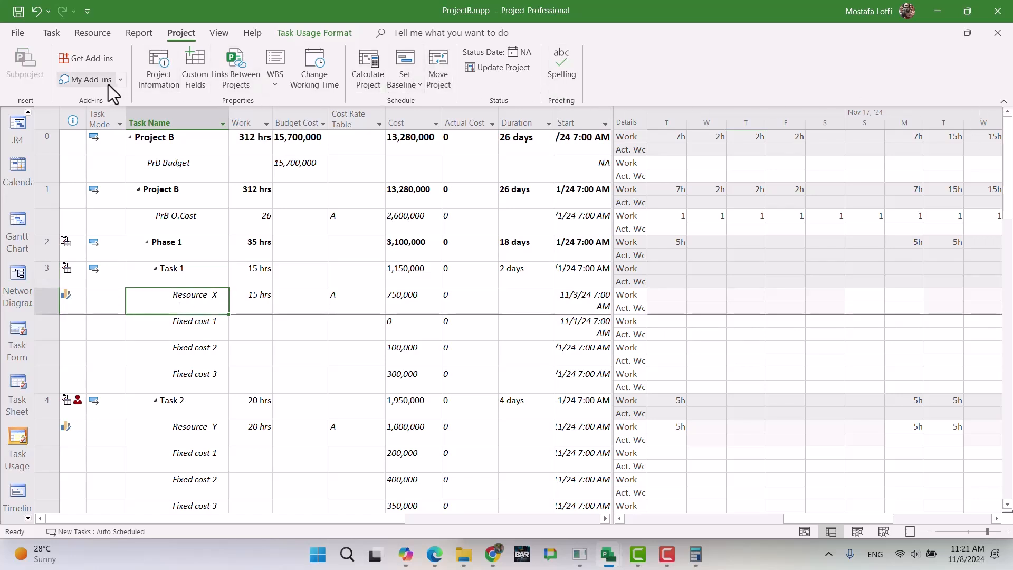
click(53, 34)
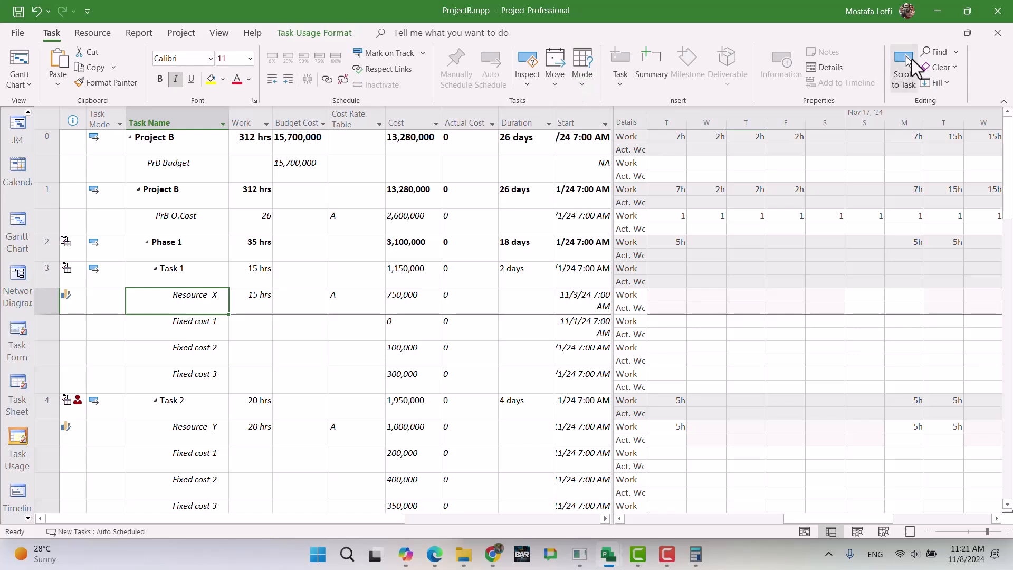
click(906, 65)
click(819, 296)
right_click(827, 366)
click(827, 309)
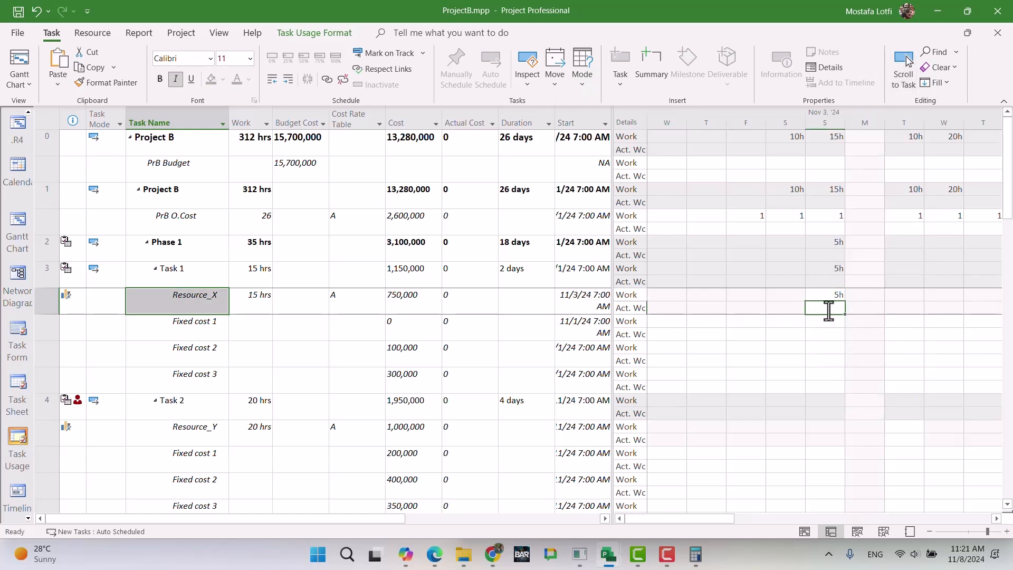
text(10)
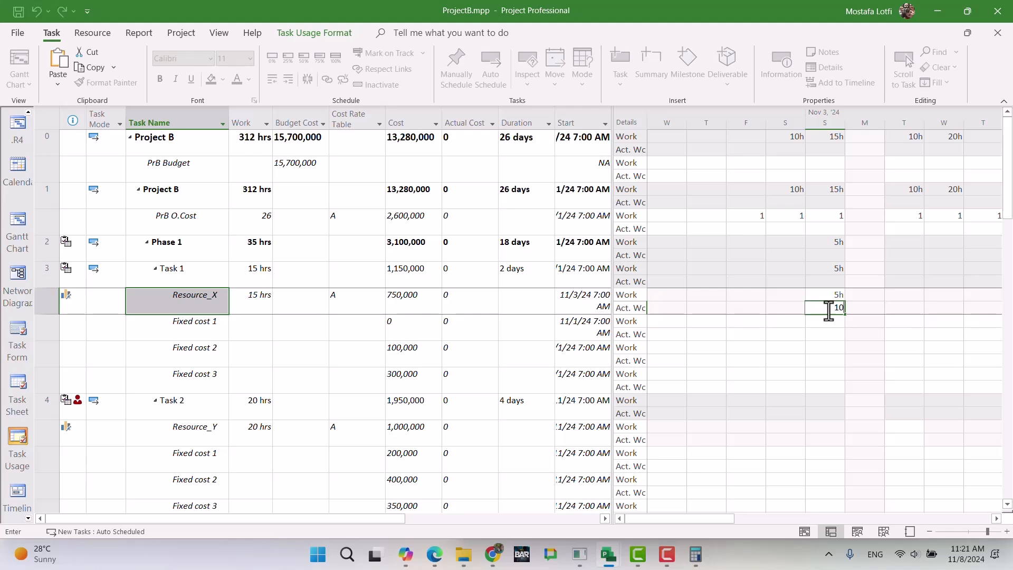
key(Return)
Record 5h of actual work for Resource_X on Task 1 on November 10.
key(Up)
key(Right)
key(Right)
key(Right)
key(Right)
key(Right)
key(Right)
key(Right)
text(5)
key(Right)
key(Right)
key(Right)
key(Right)
key(Right)
key(Right)
key(Right)
key(Right)
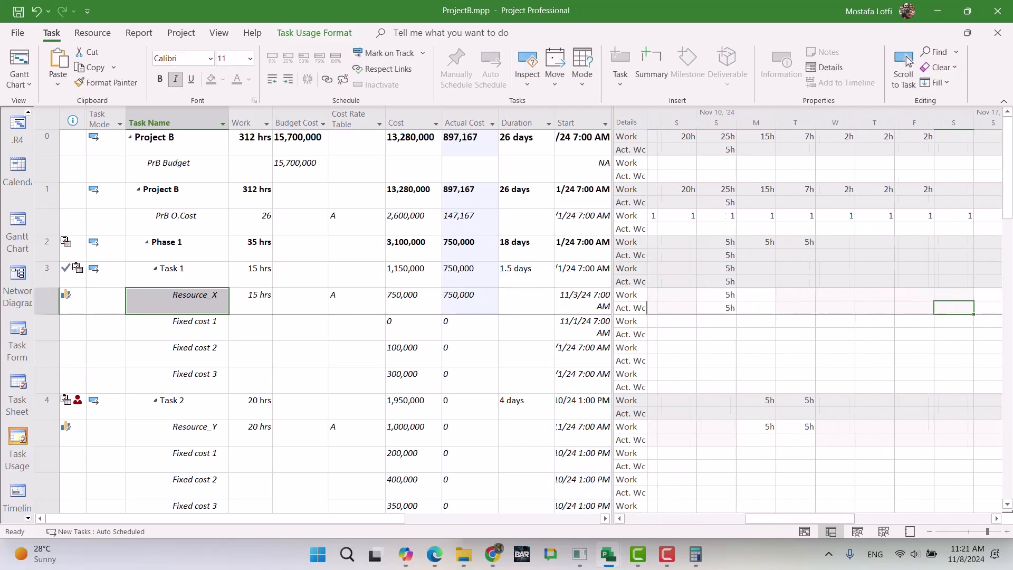
key(Left)
key(Left)
key(Left)
key(Left)
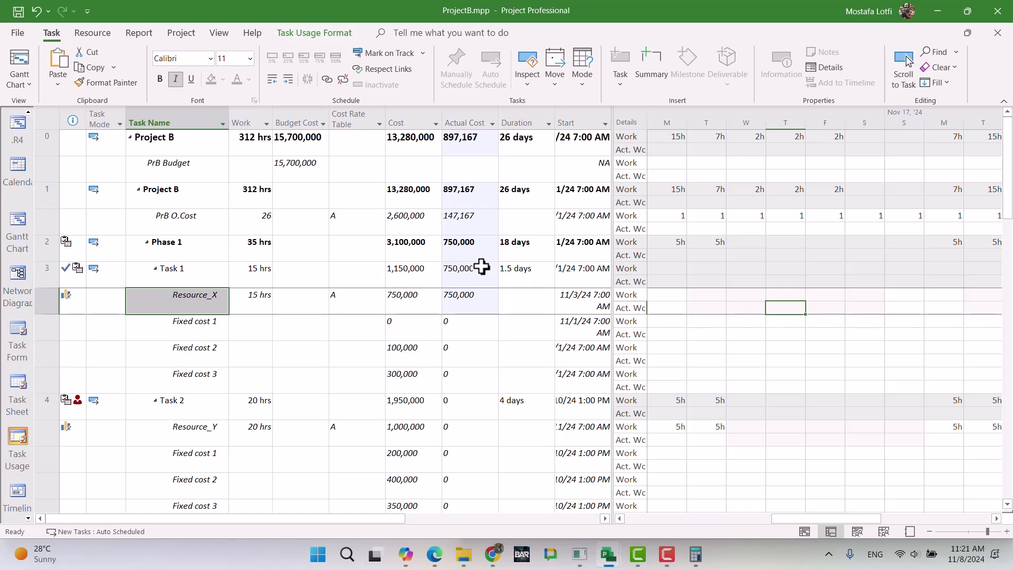
Copy the costs of Task 1's Fixed cost 1, 2 and 3 into their Actual Cost cells.
click(412, 353)
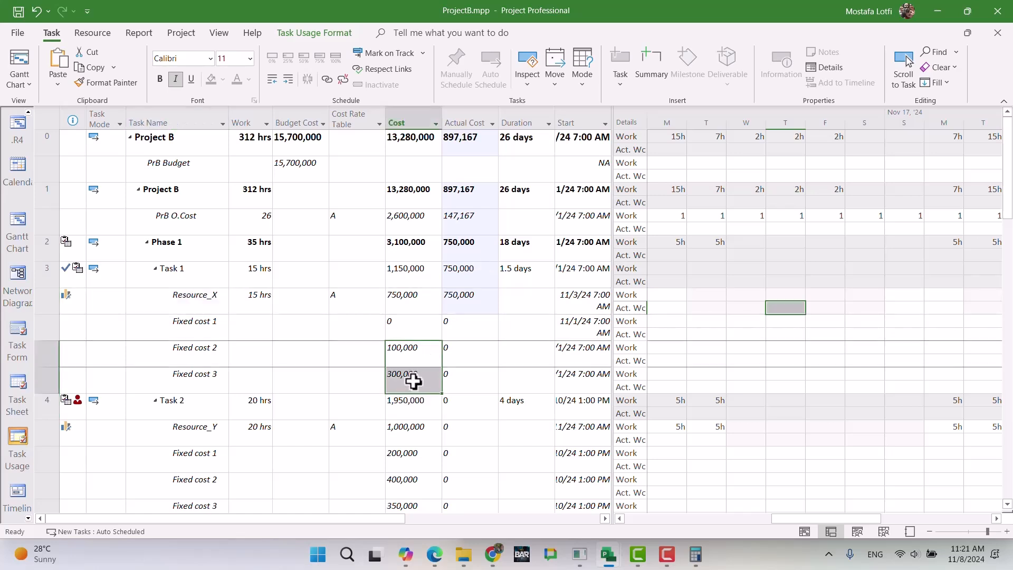
drag(413, 321, 418, 375)
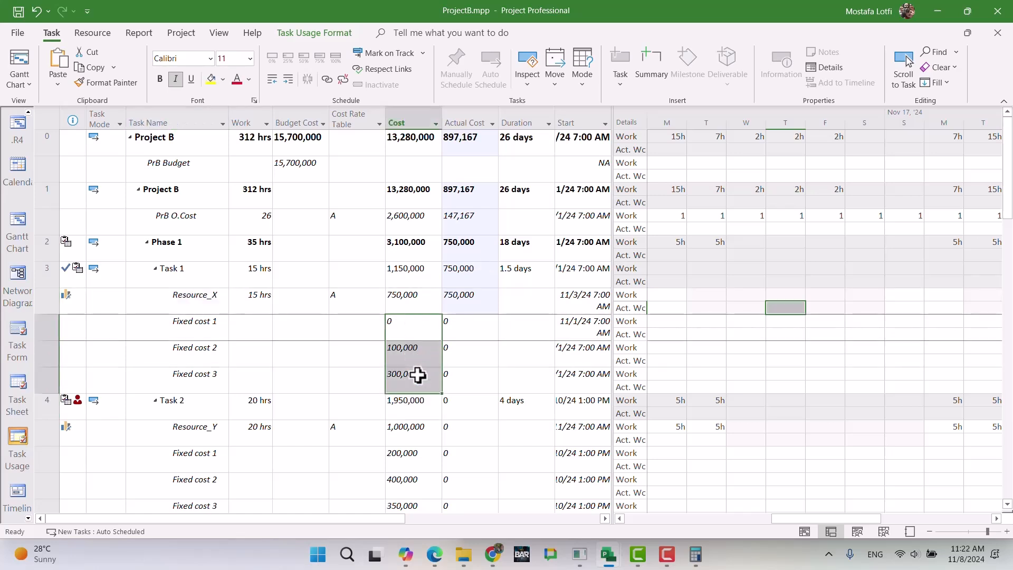
key(ctrl+c)
click(470, 326)
key(ctrl+v)
Set Task 1's total actual cost to 1,350,000.
click(478, 275)
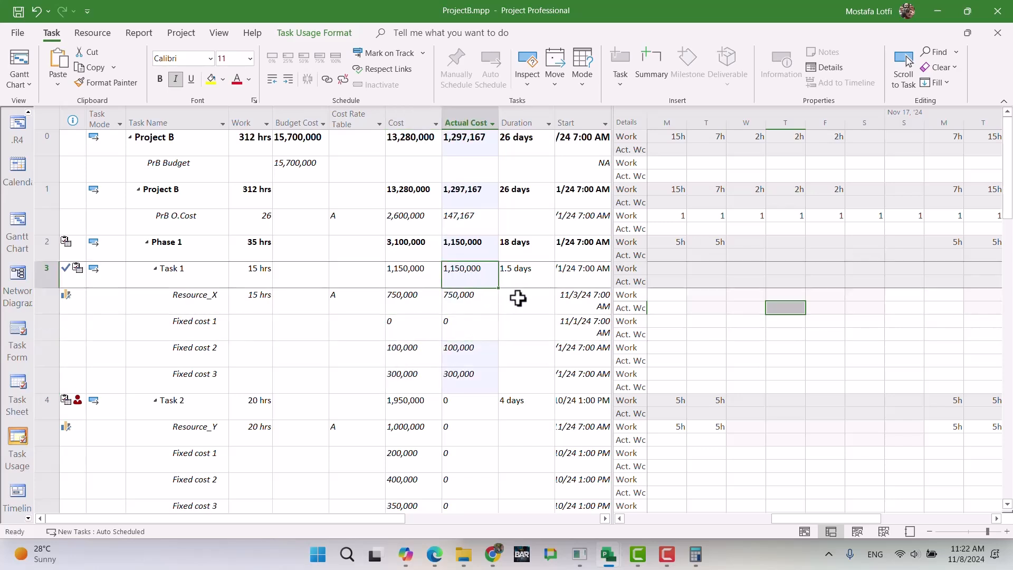
text(13)
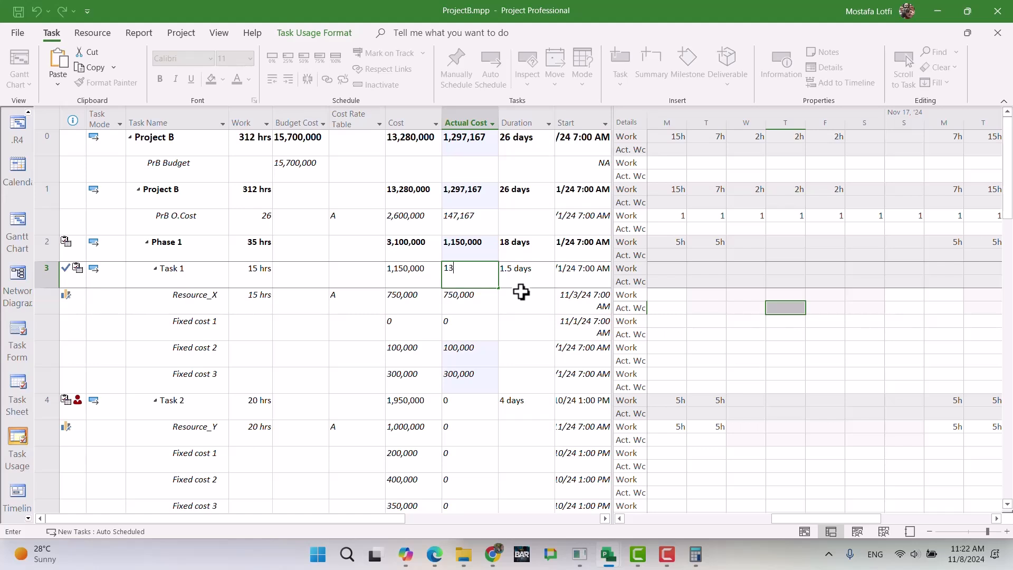
key(Return)
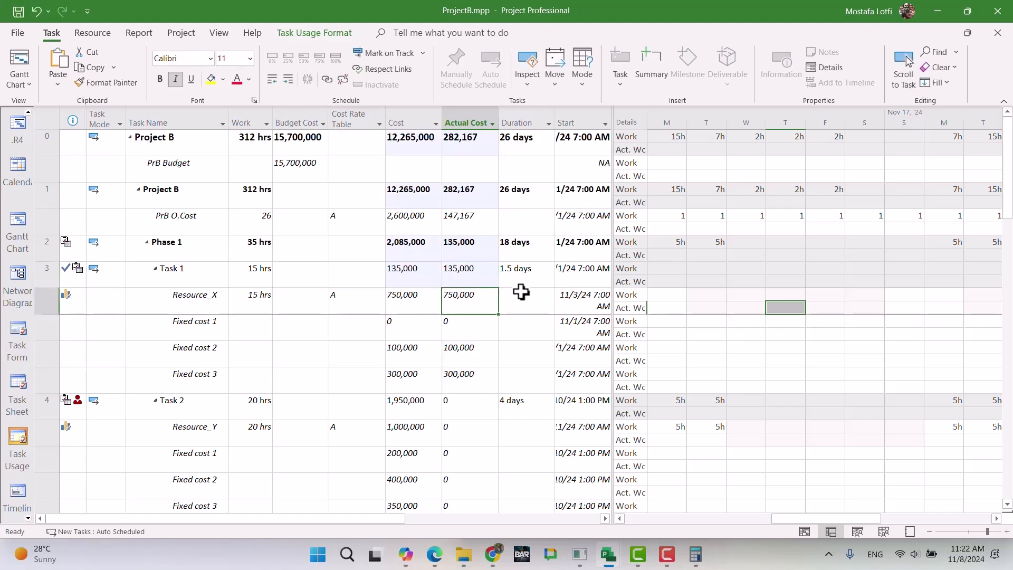
key(Up)
text(135)
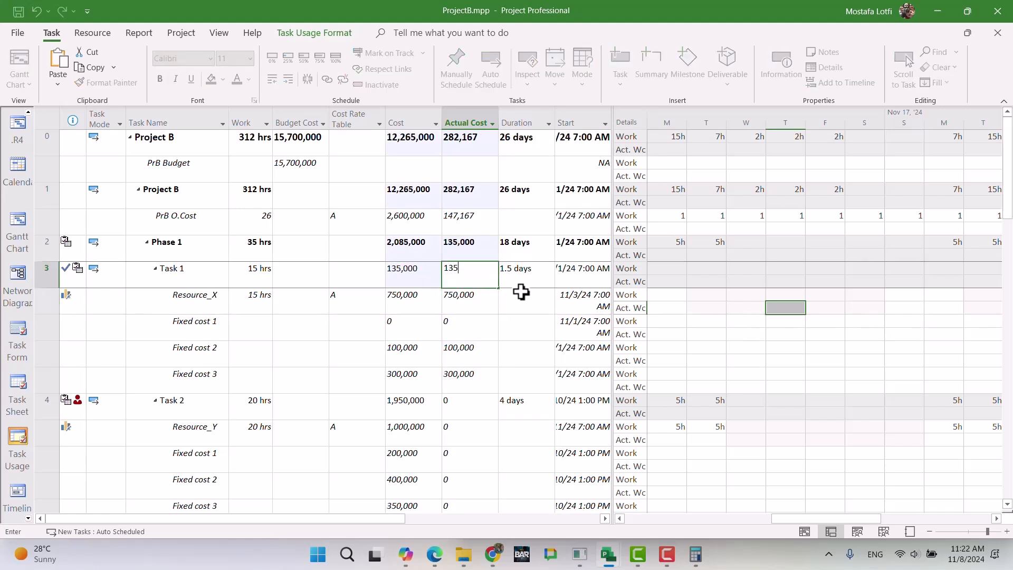
key(Return)
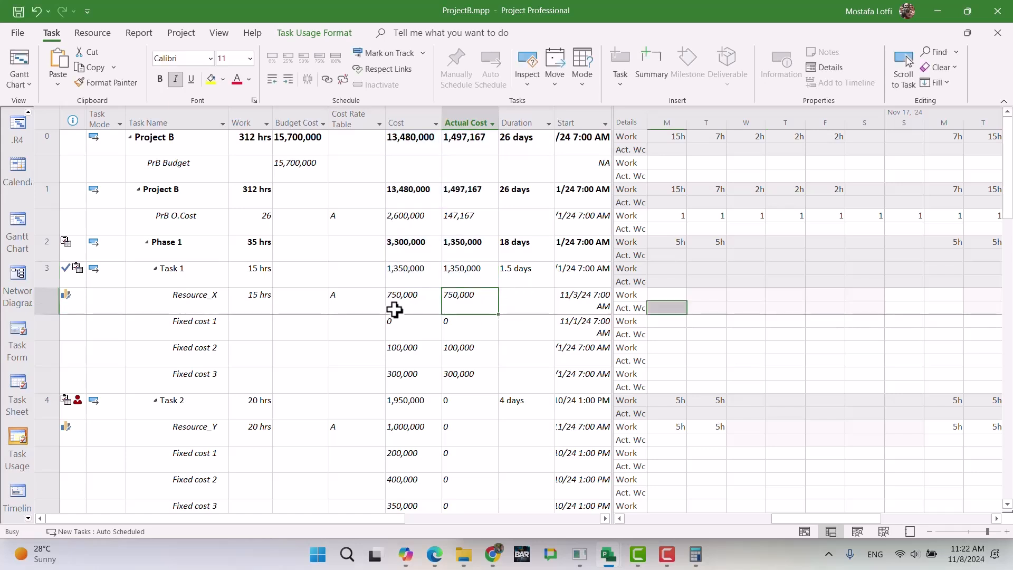
Review Task 2's daily-hours limit and kit requirement in the Google Docs test document, and return to the project.
drag(807, 520, 763, 522)
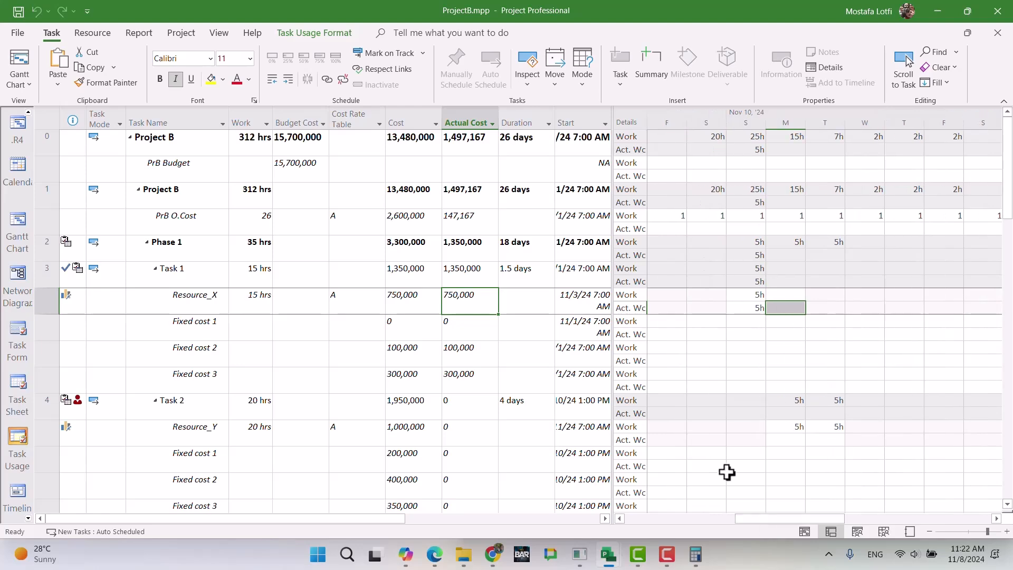
scroll(728, 437, down, 1)
click(198, 346)
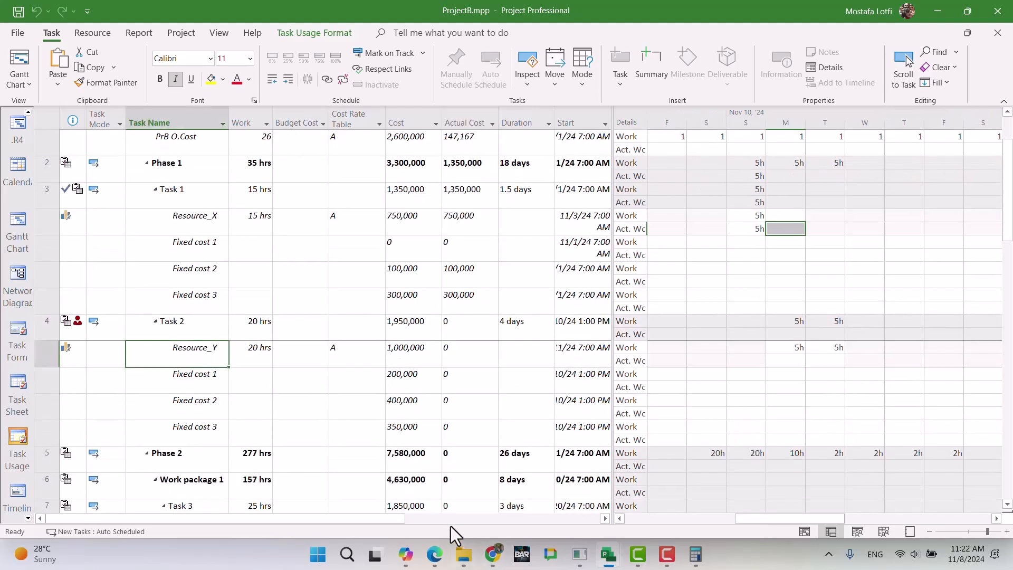
click(493, 554)
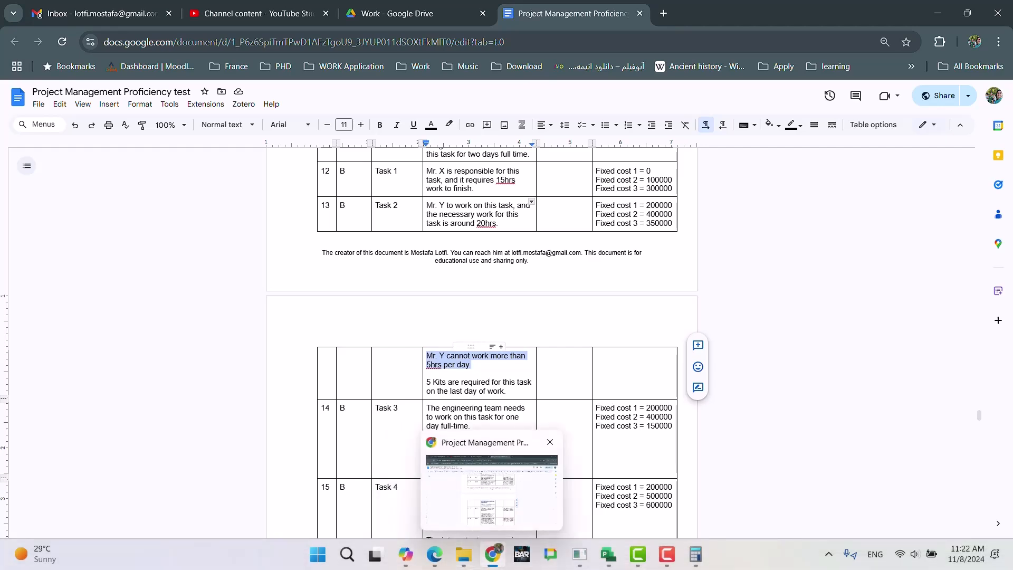
click(492, 555)
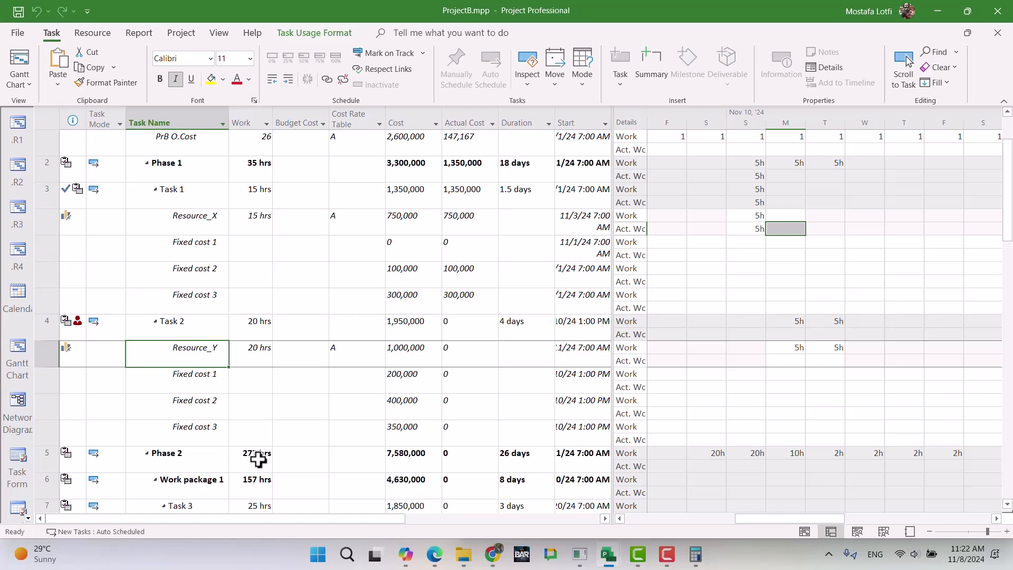
click(492, 554)
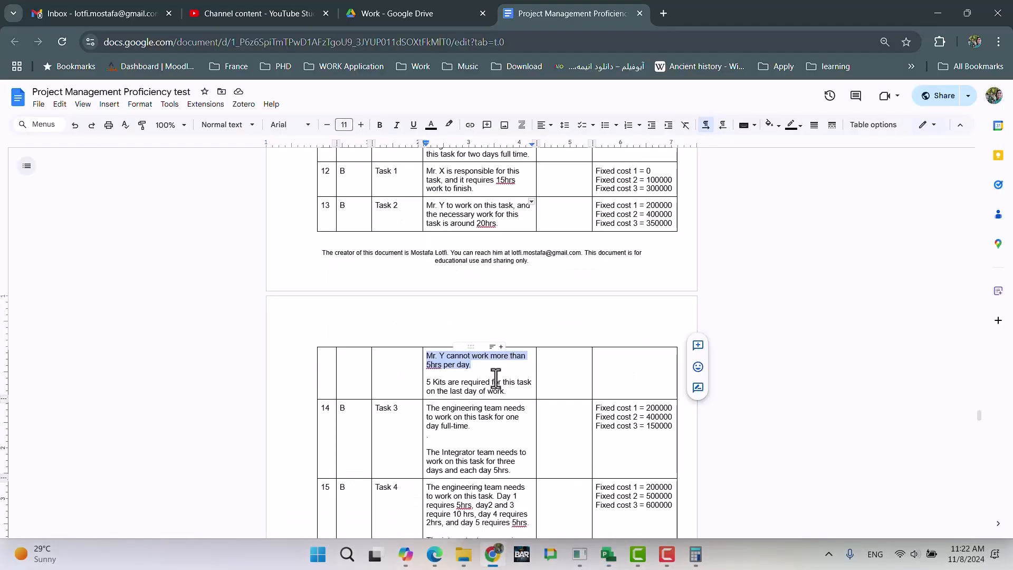
drag(505, 391, 425, 356)
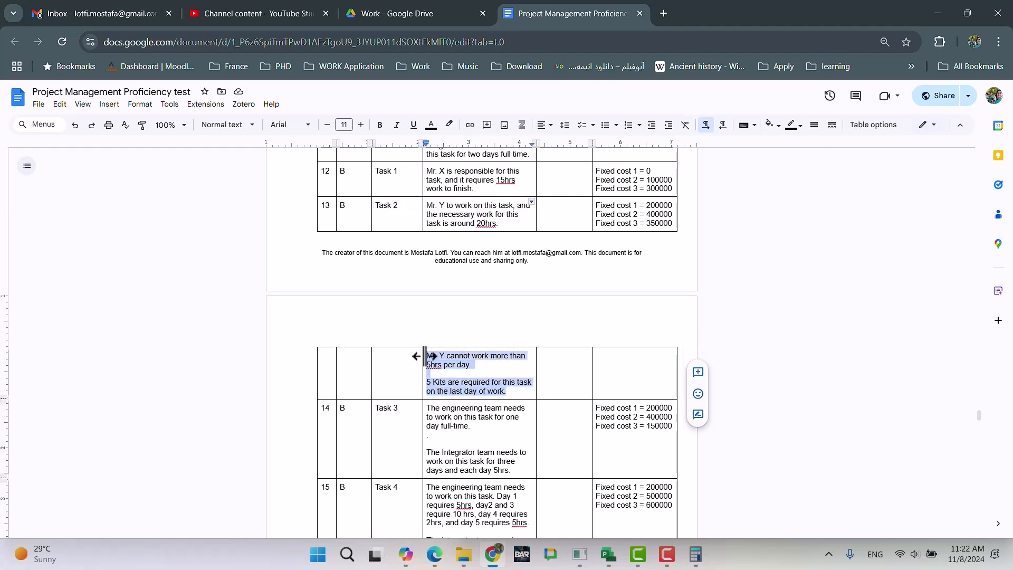
click(452, 391)
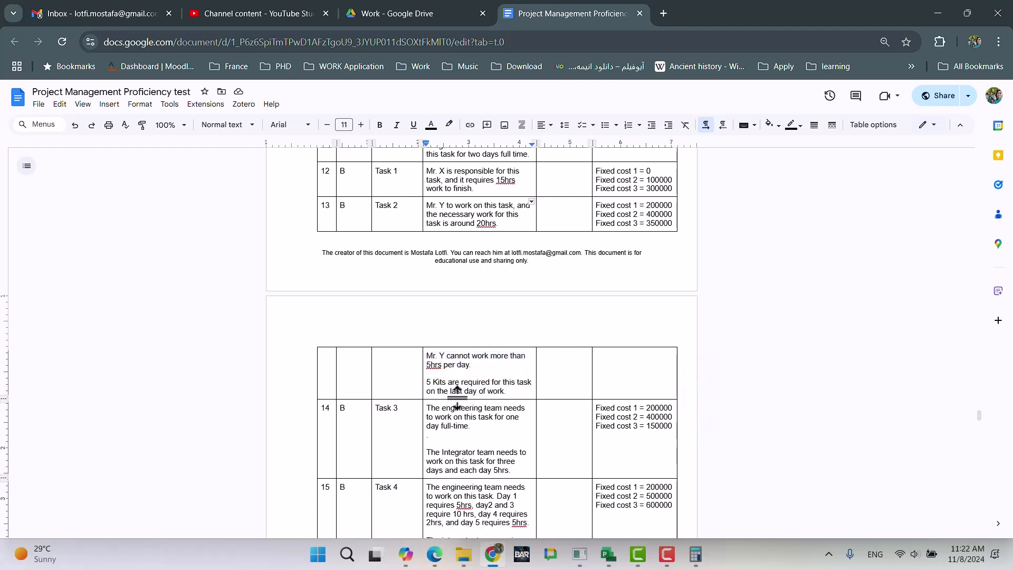
click(494, 555)
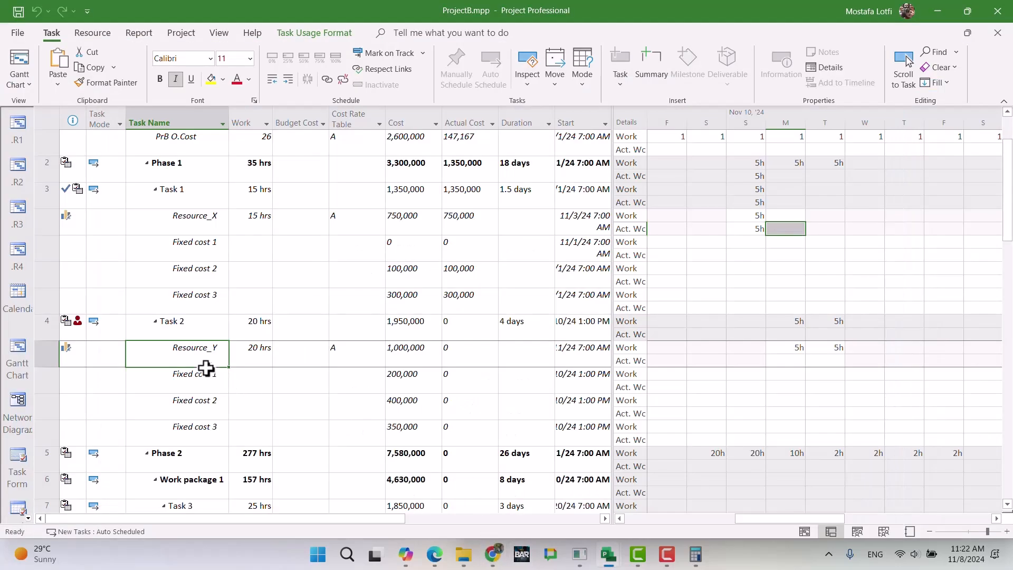
Assign the KIT resource to Task 2 with 5 units.
double_click(189, 331)
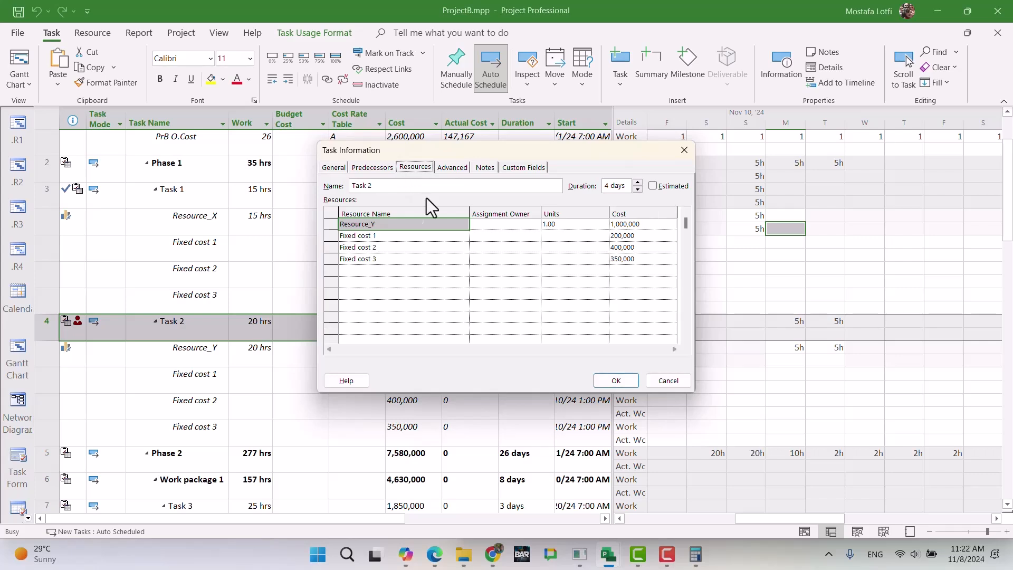
click(385, 258)
click(383, 271)
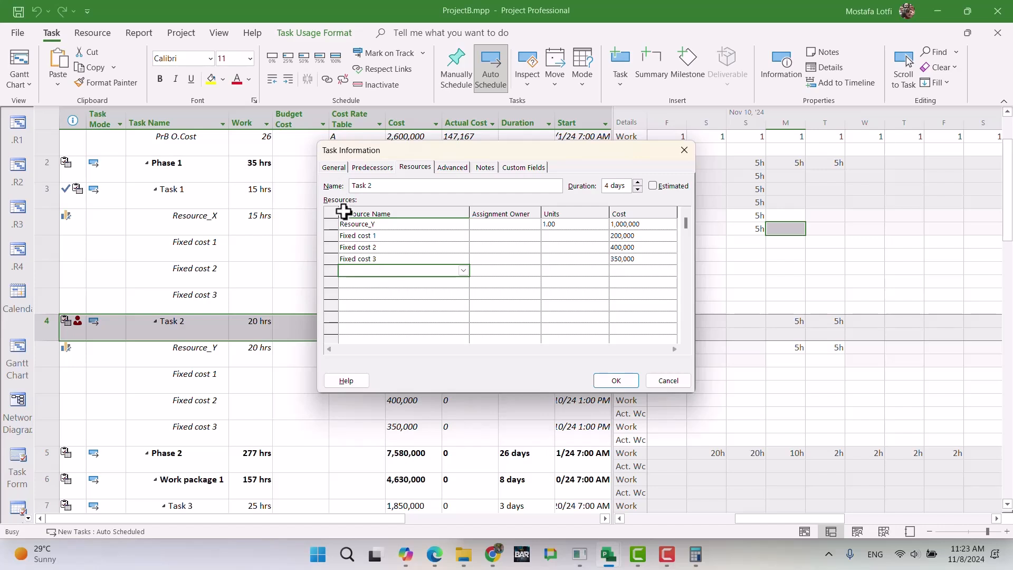
click(465, 272)
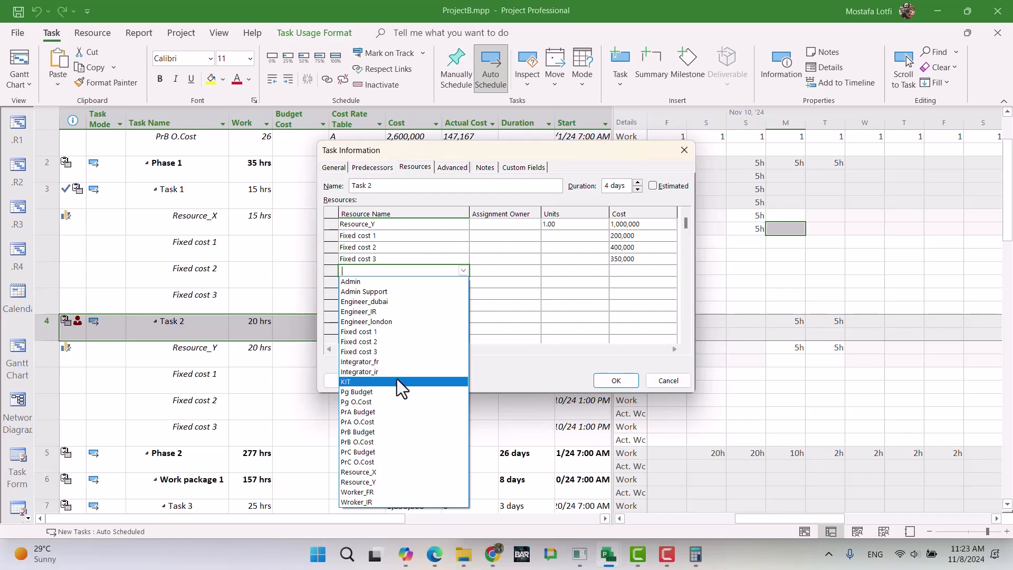
click(398, 381)
click(581, 270)
text(5)
key(Return)
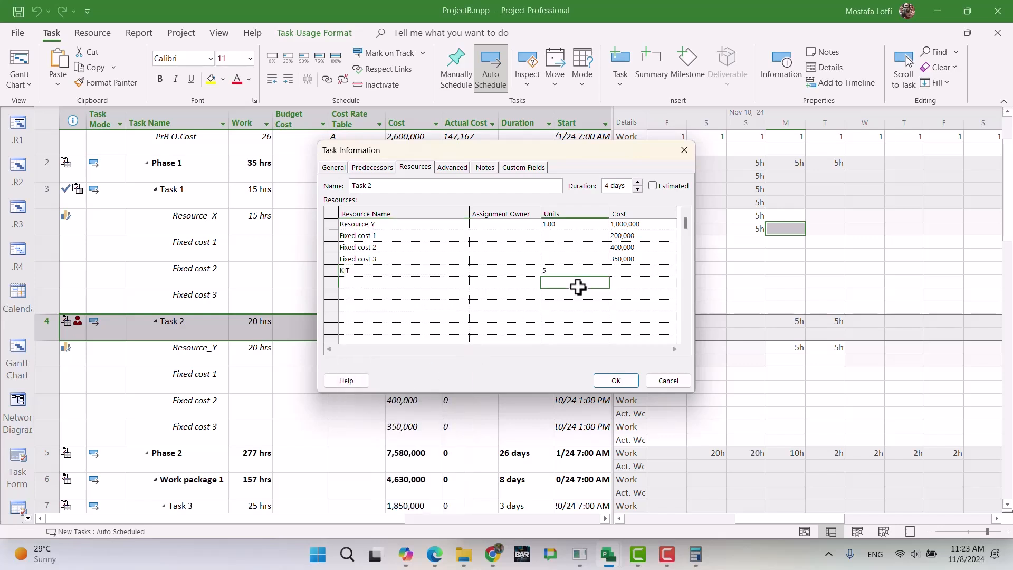
click(612, 381)
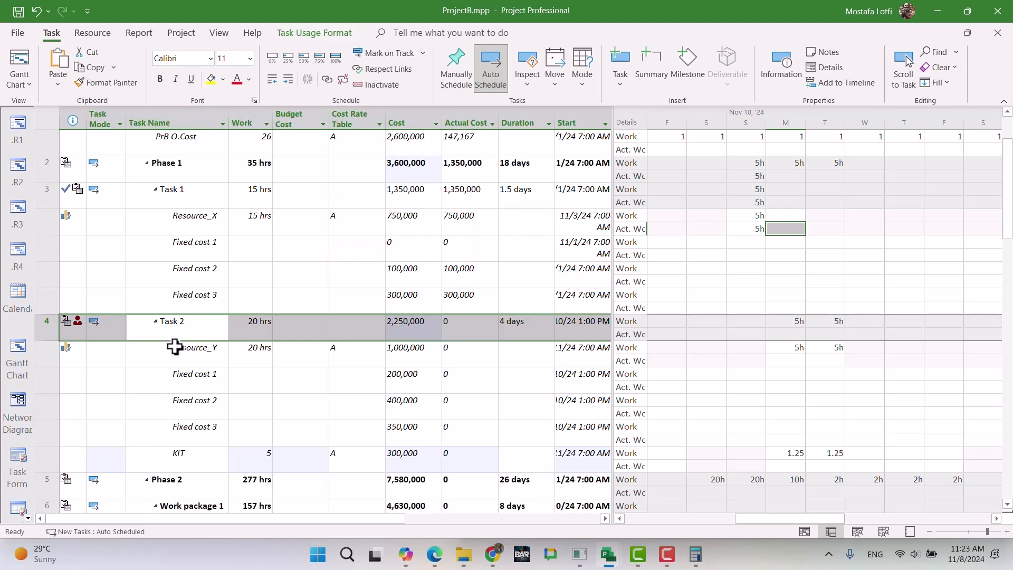
Switch to the Gantt Chart view and insert the Location column before WBS Code.
click(17, 354)
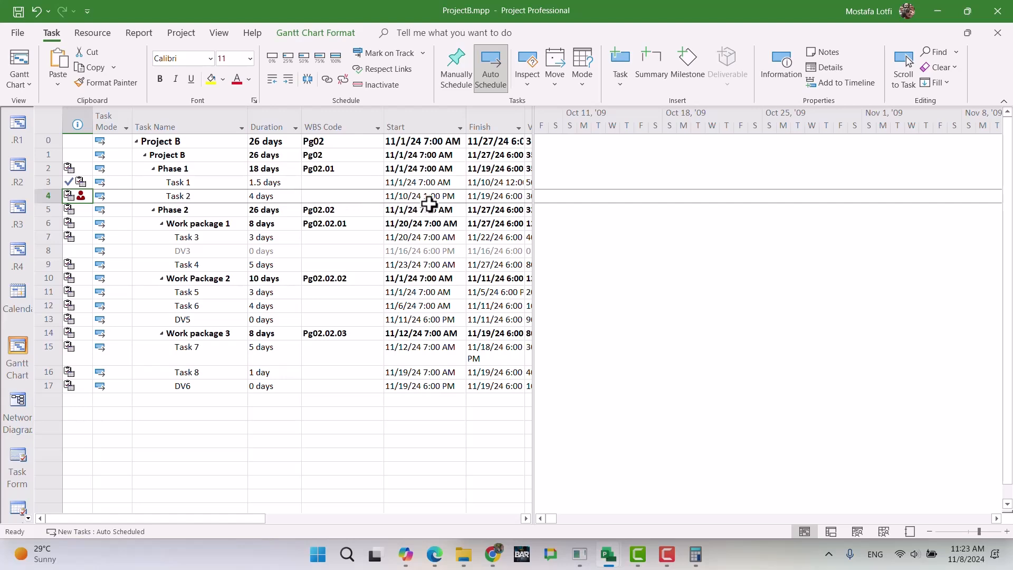
click(337, 109)
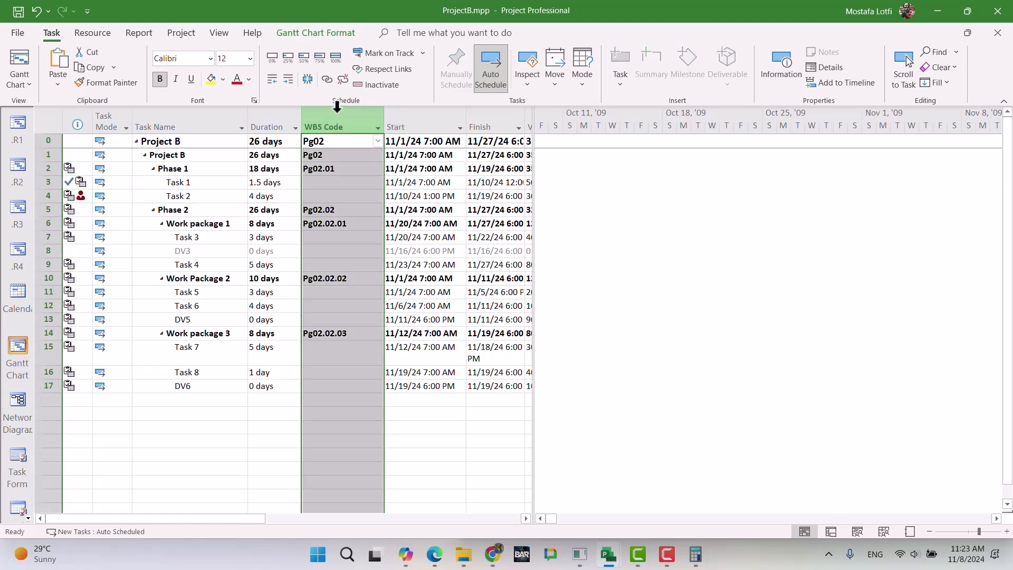
key(Insert)
text(location)
key(Return)
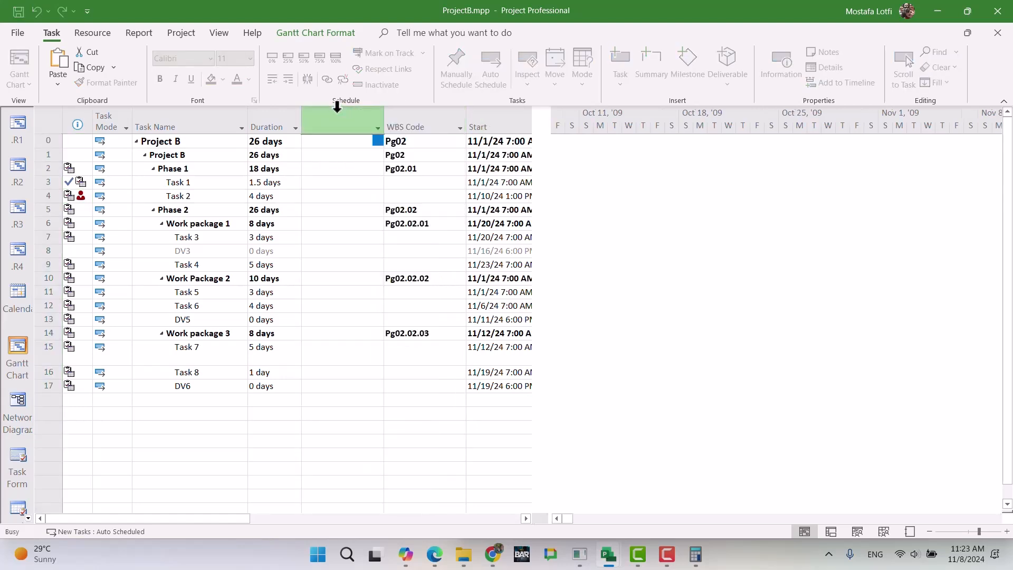
click(337, 109)
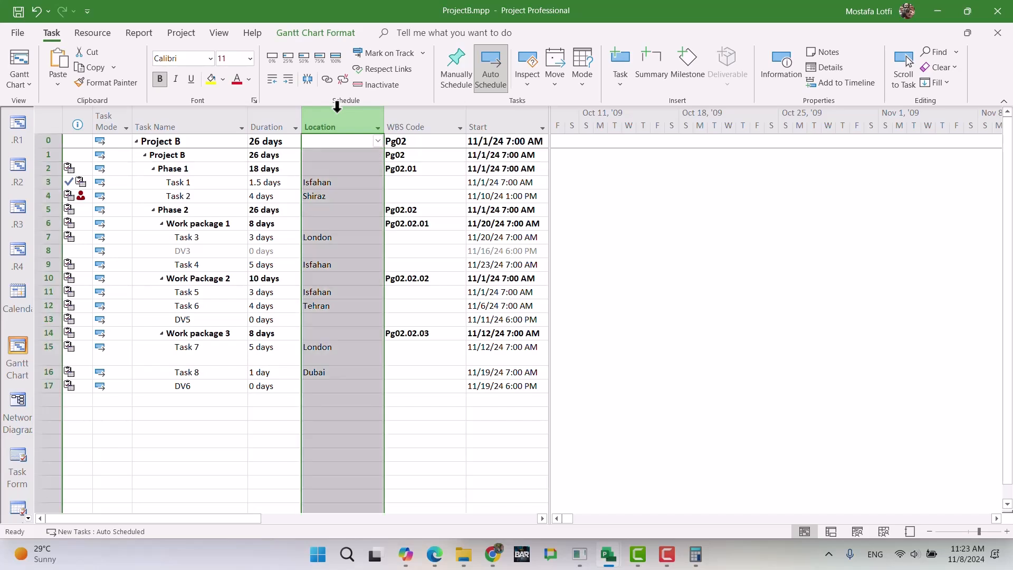
Remove the Location column from the Gantt Chart view and the Cost Rate Table column from the Task Usage view.
key(Delete)
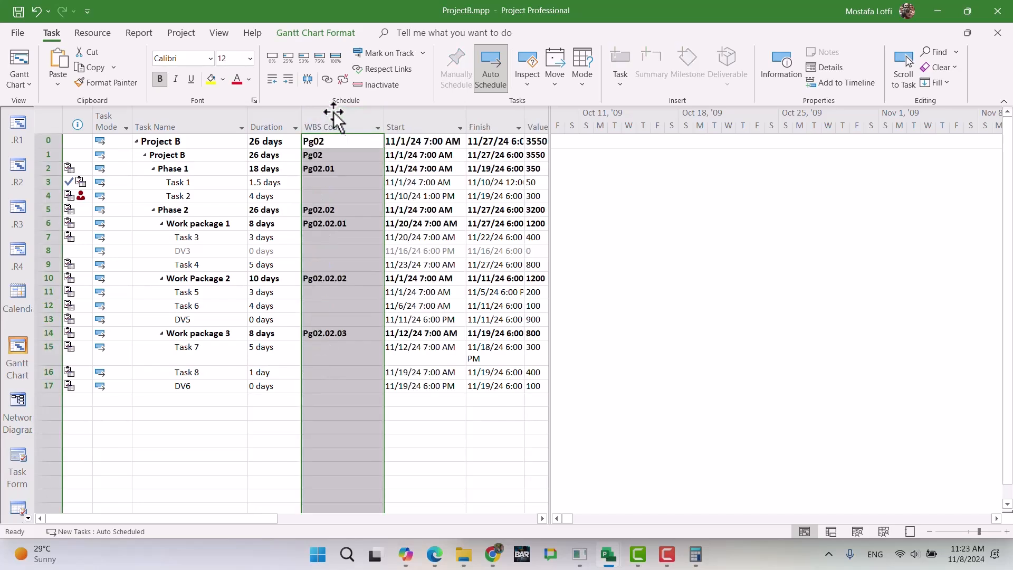
click(26, 520)
click(26, 521)
click(20, 394)
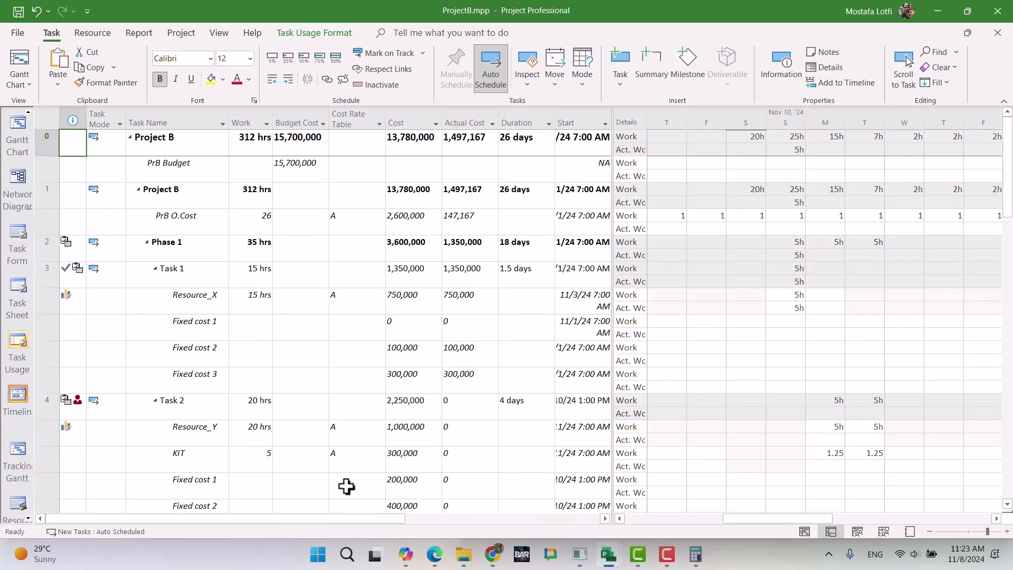
click(358, 118)
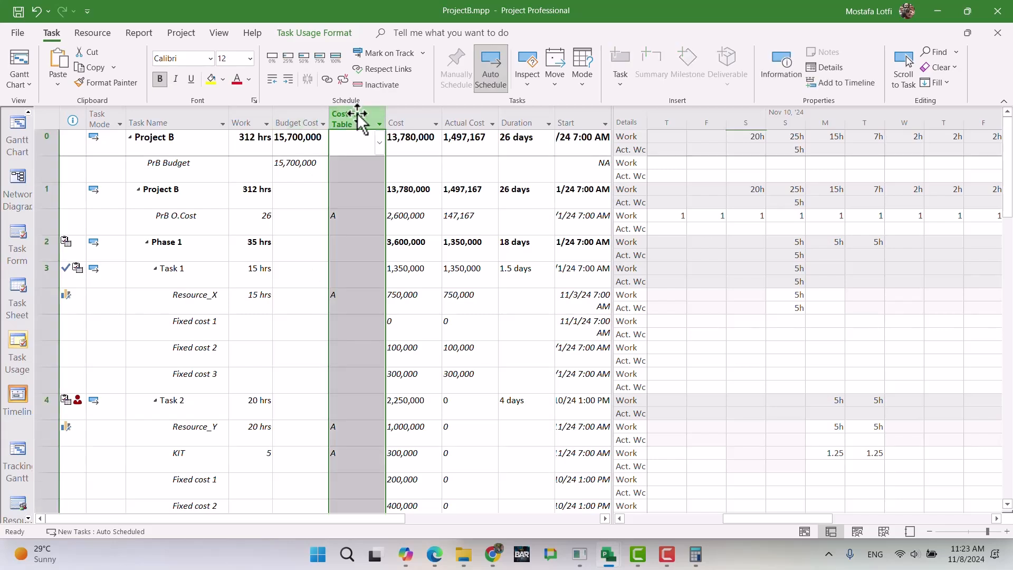
key(Delete)
Redistribute Task 2's KIT work to 0 on November 11, 12 and 18, and 5 on the last working day, November 19.
click(249, 456)
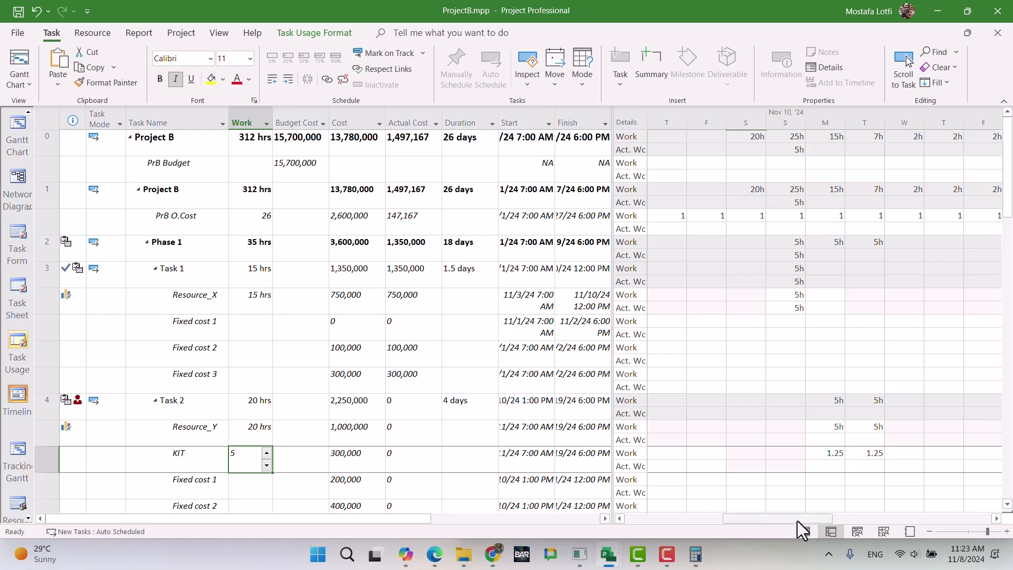
drag(807, 521, 851, 520)
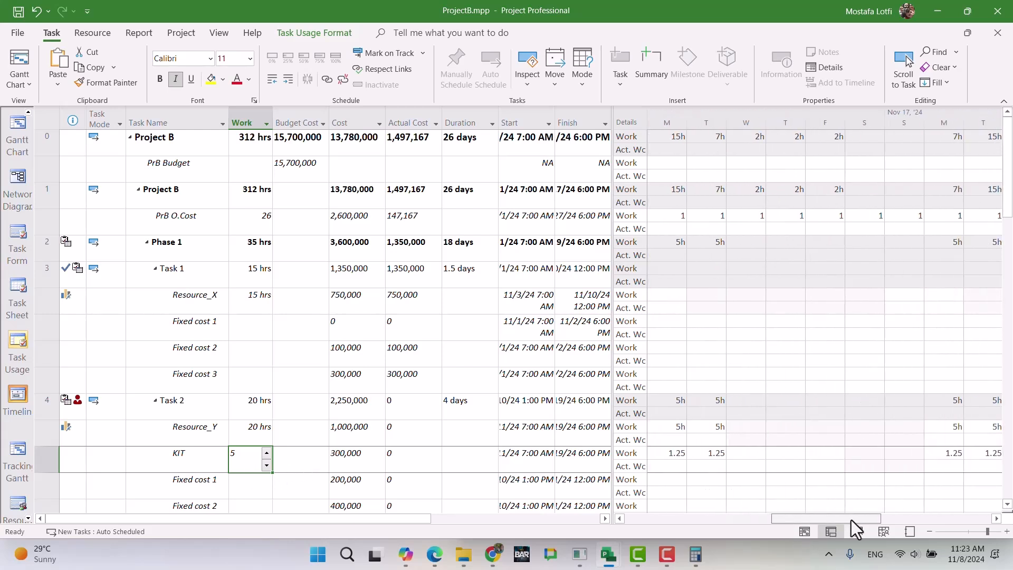
click(679, 455)
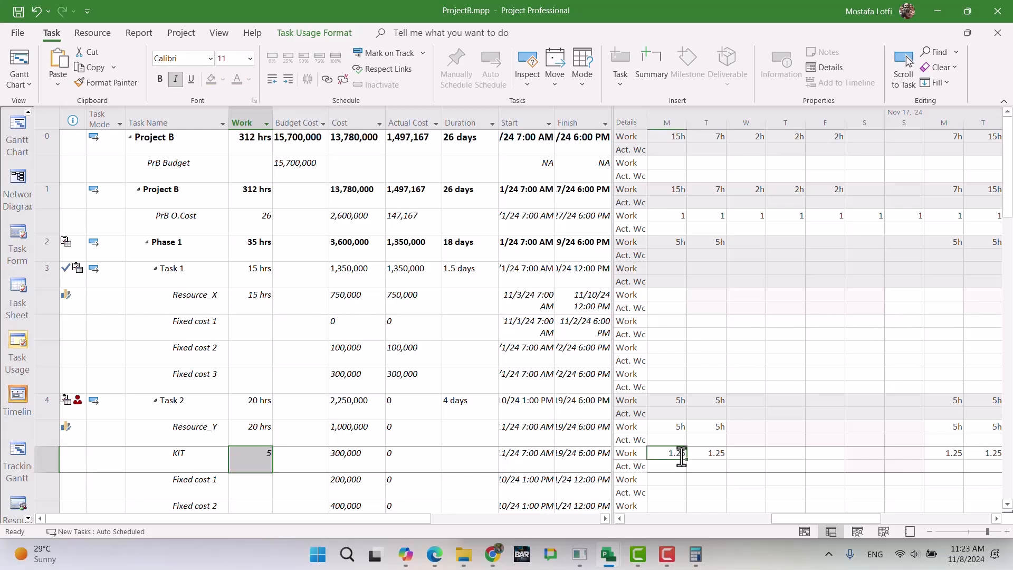
text(0)
key(Right)
text(0)
key(Right)
key(Right)
key(Right)
key(Right)
key(Right)
key(Right)
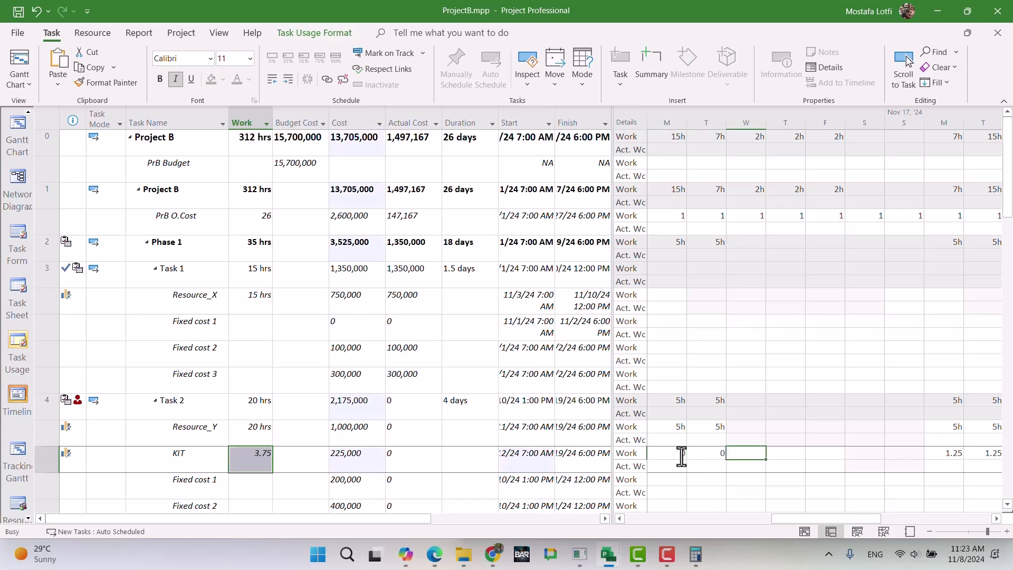
text(0)
key(Right)
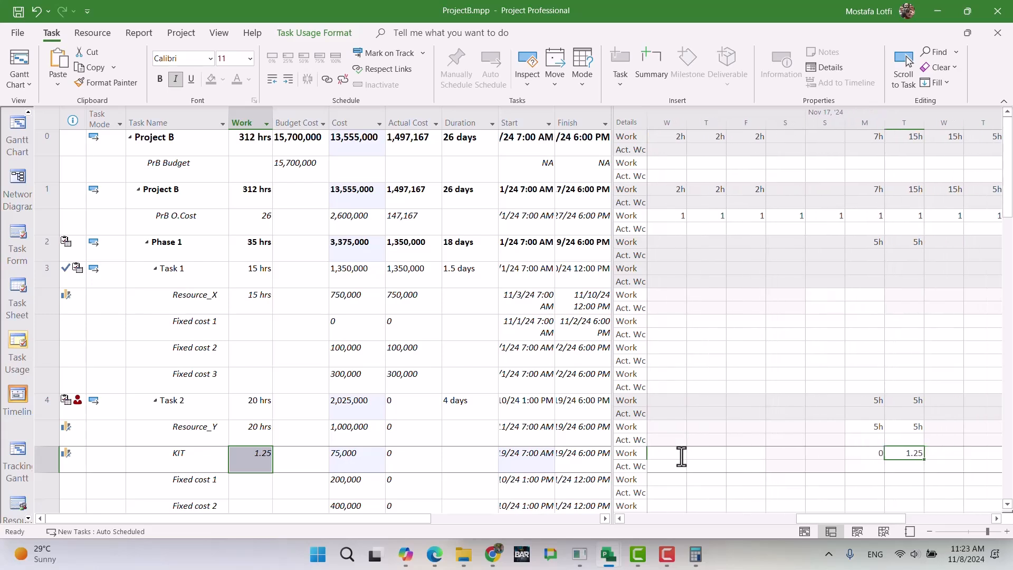
text(5)
key(Return)
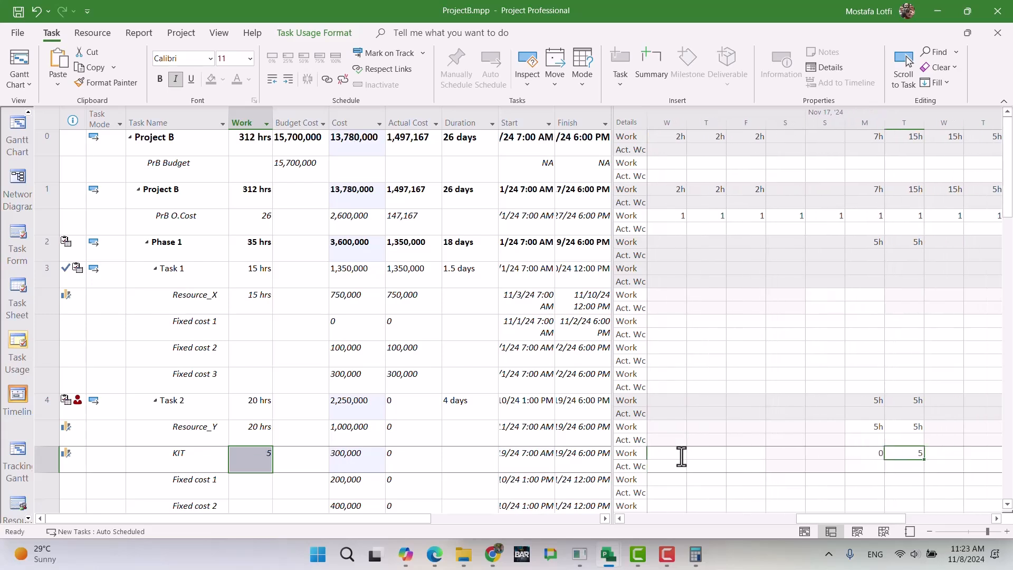
click(425, 462)
click(347, 454)
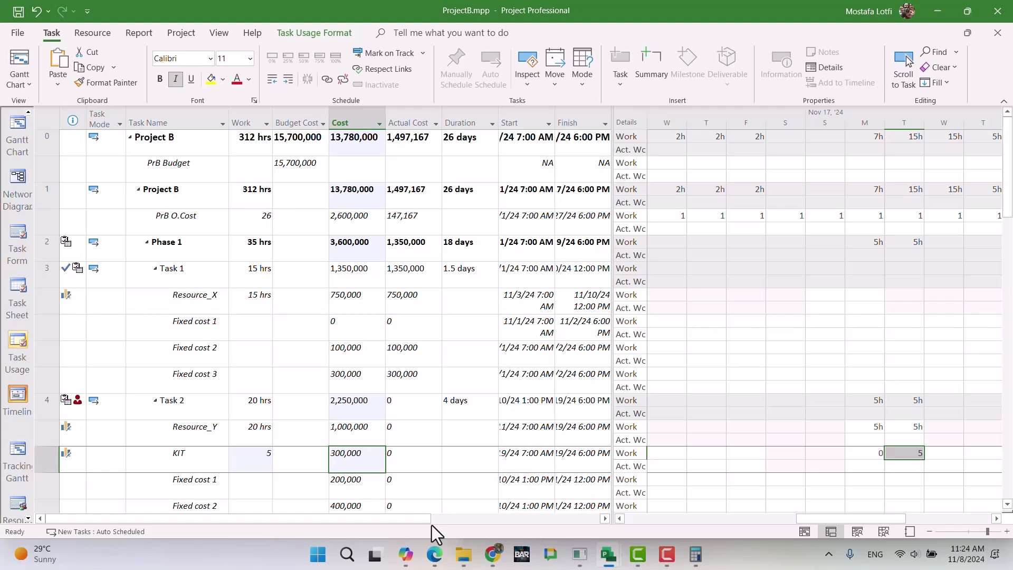
Recheck Task 2's daily-hours limit and kit timing in the Google Docs test document, and return to the Project B file.
click(492, 554)
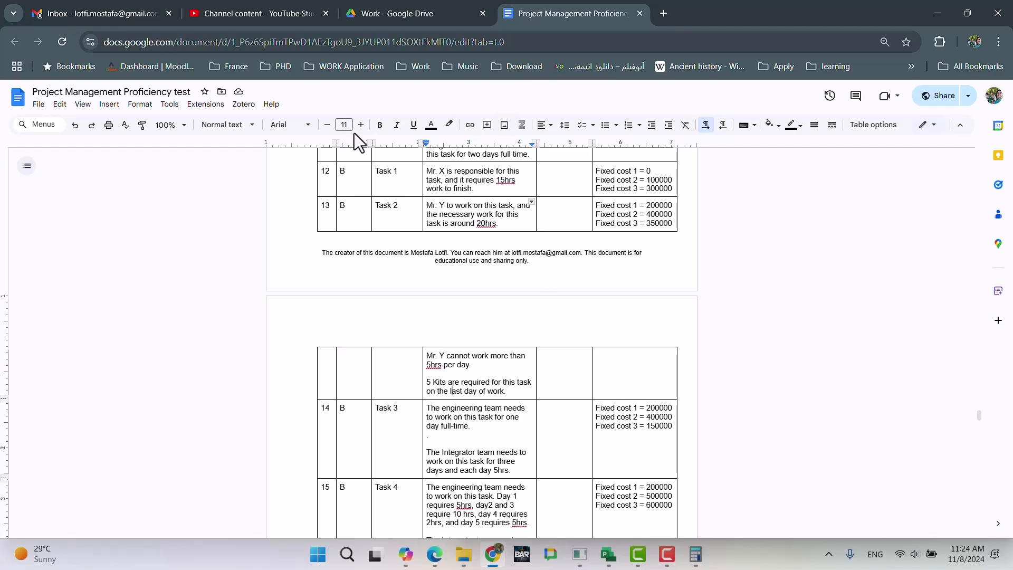
drag(507, 391, 426, 355)
scroll(497, 246, up, 6)
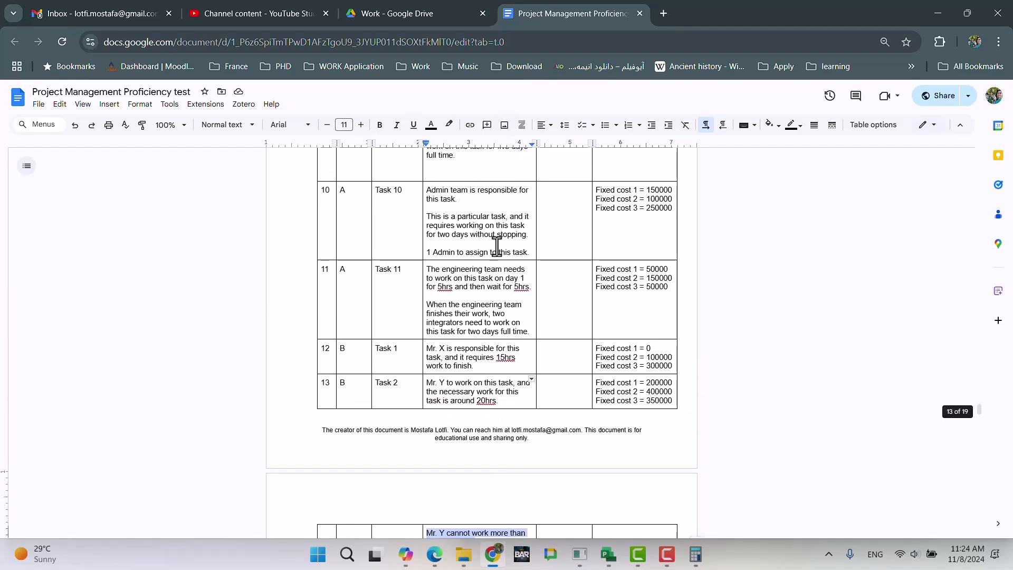
scroll(490, 259, down, 3)
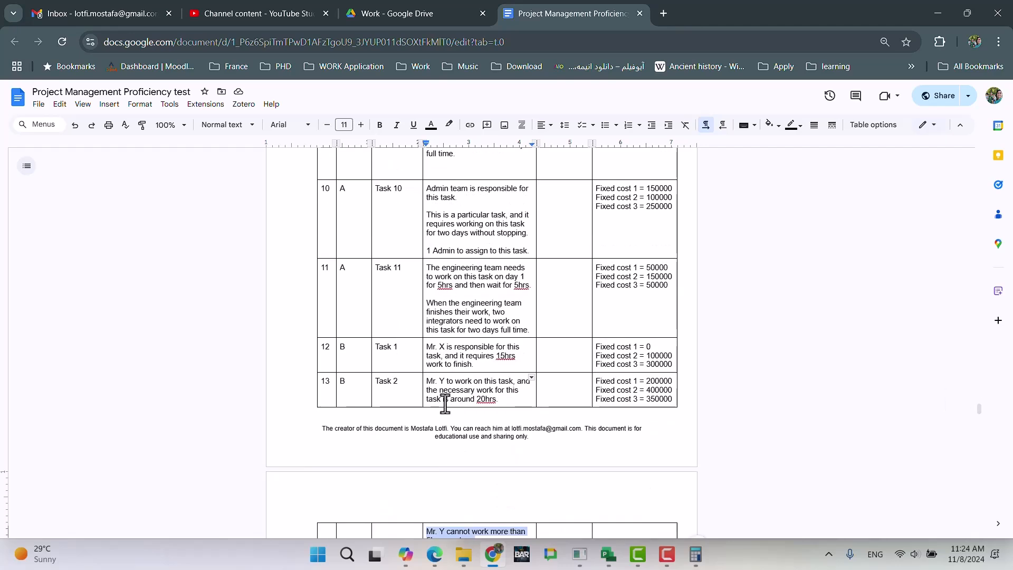
scroll(444, 397, down, 6)
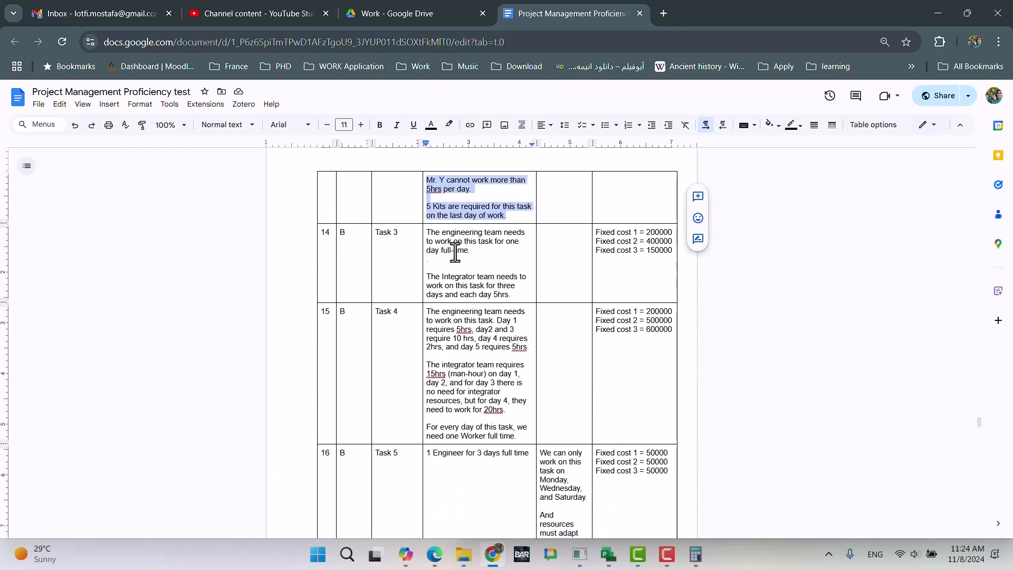
scroll(457, 251, up, 3)
click(478, 375)
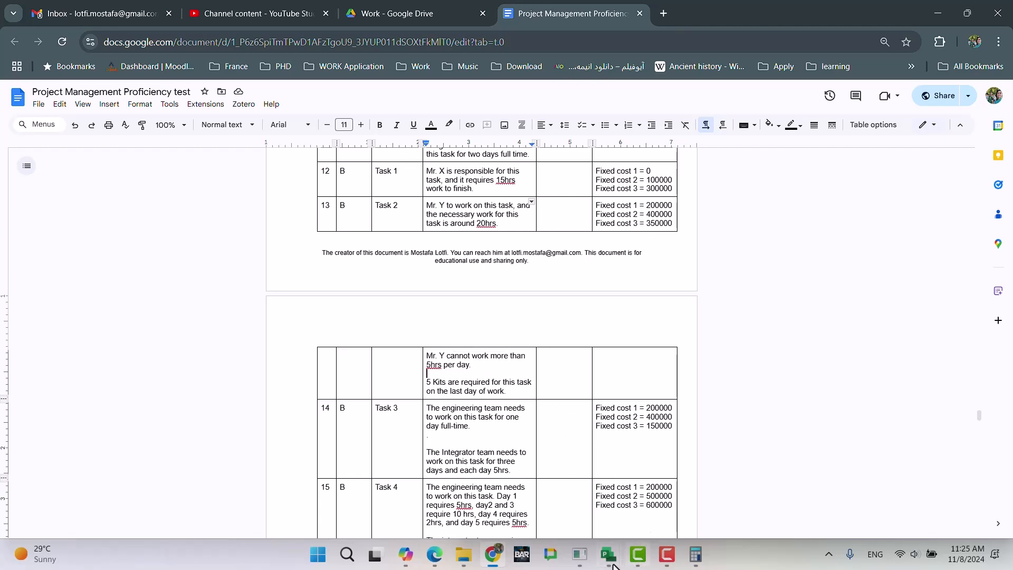
mouse_move(613, 566)
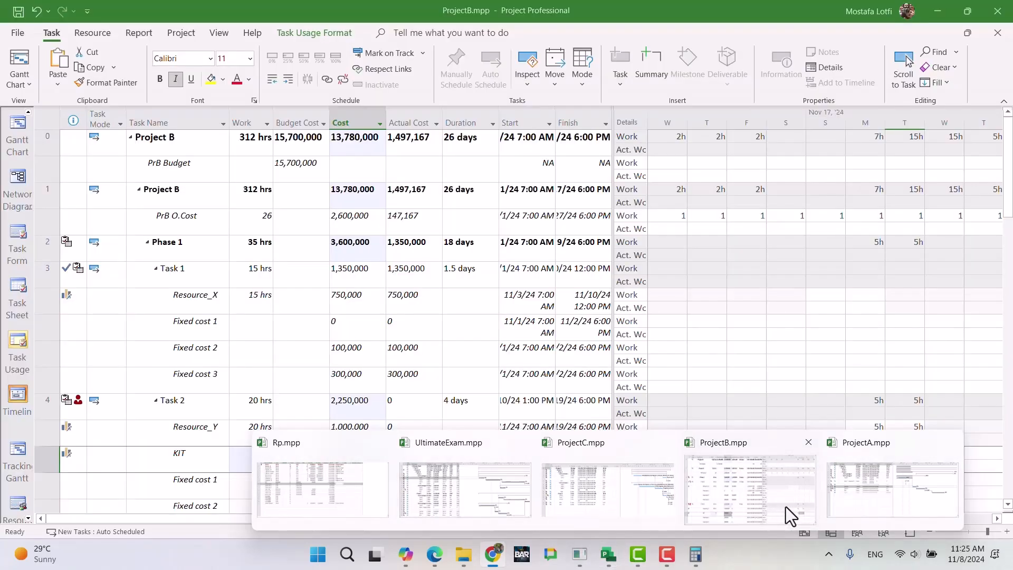
click(786, 507)
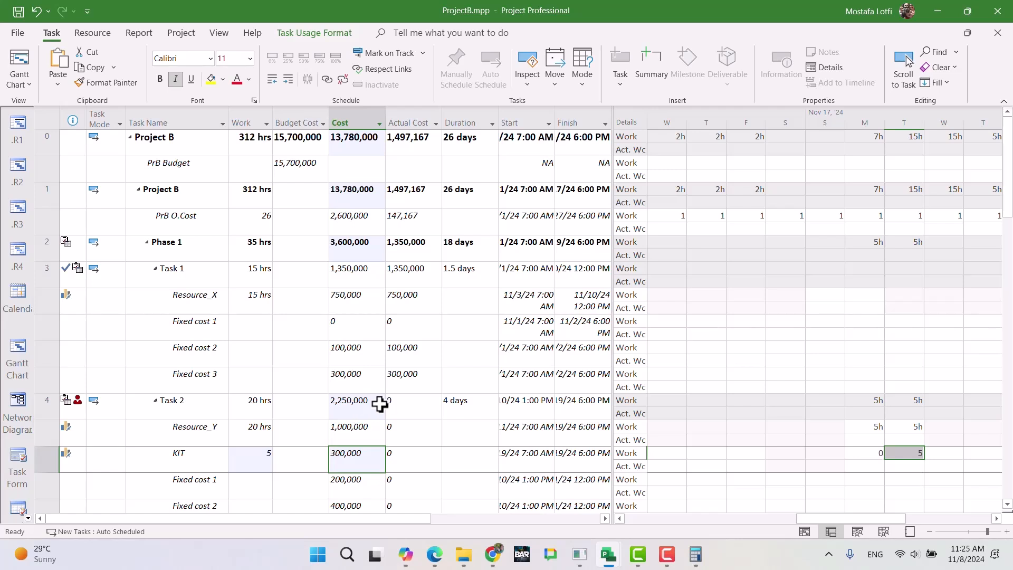
Read Project B's Task 2 update in the test document's Week 1 report, and return to the project.
scroll(382, 405, down, 1)
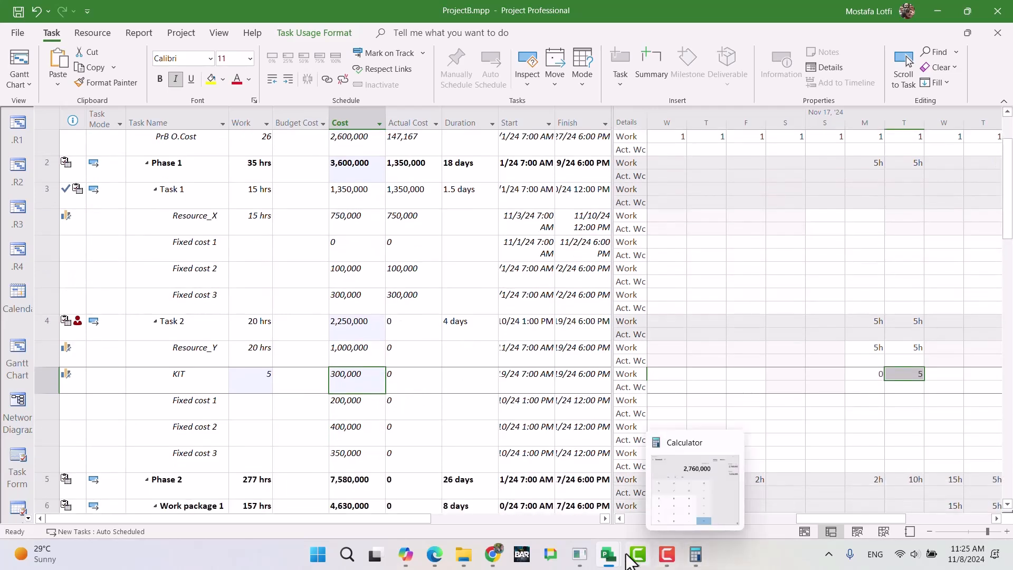
click(493, 557)
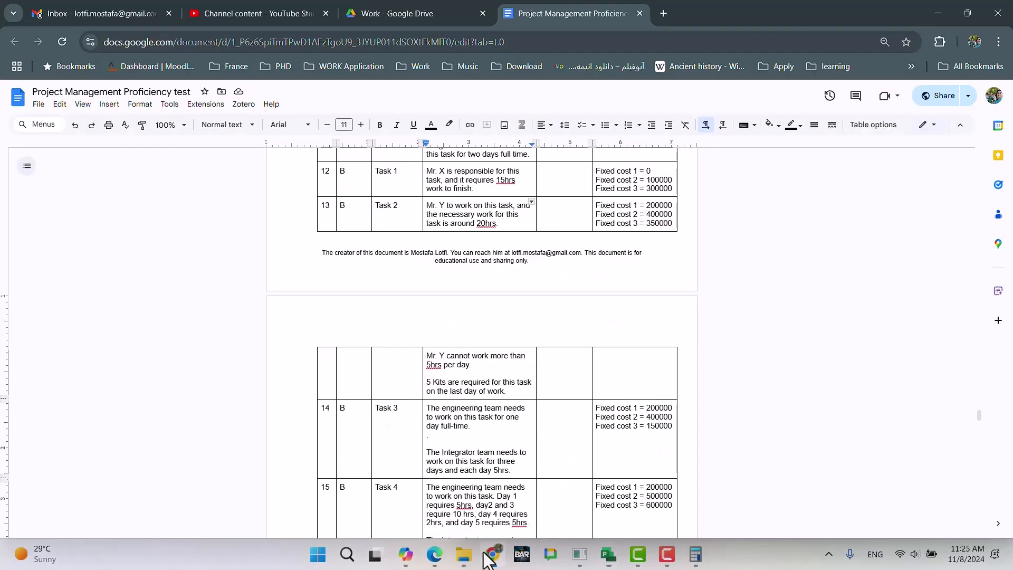
scroll(445, 469, down, 20)
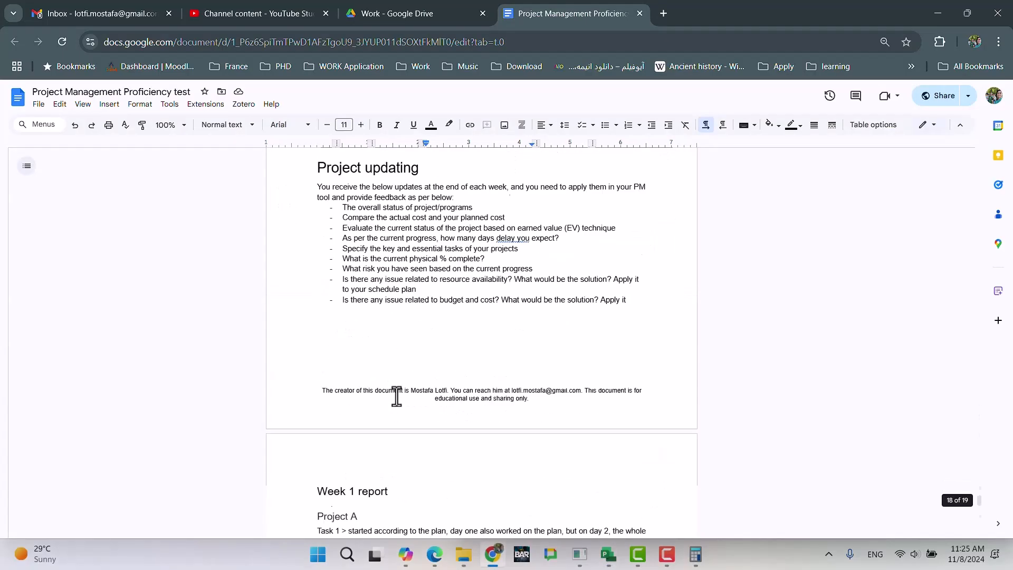
scroll(396, 395, up, 3)
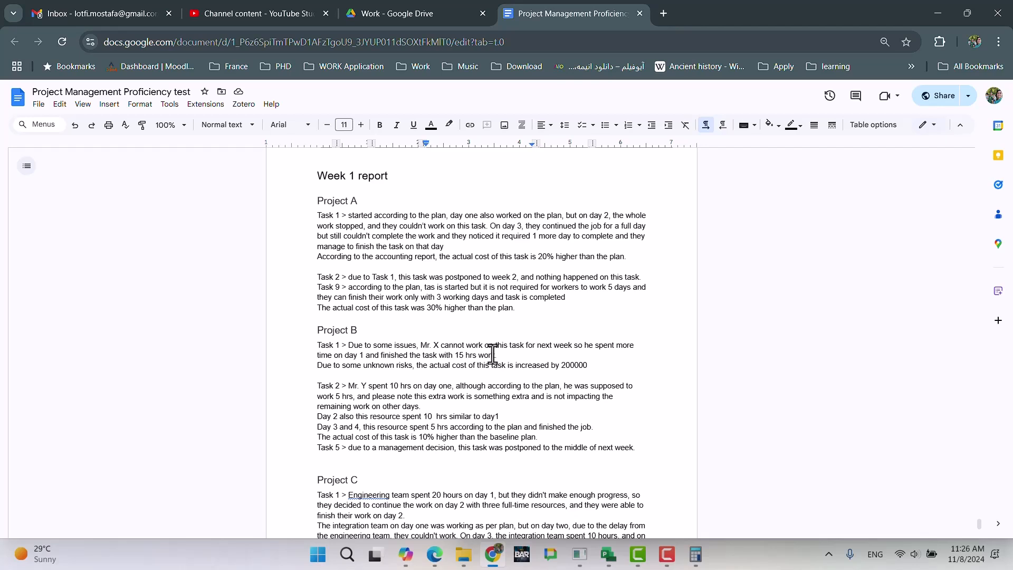
click(492, 554)
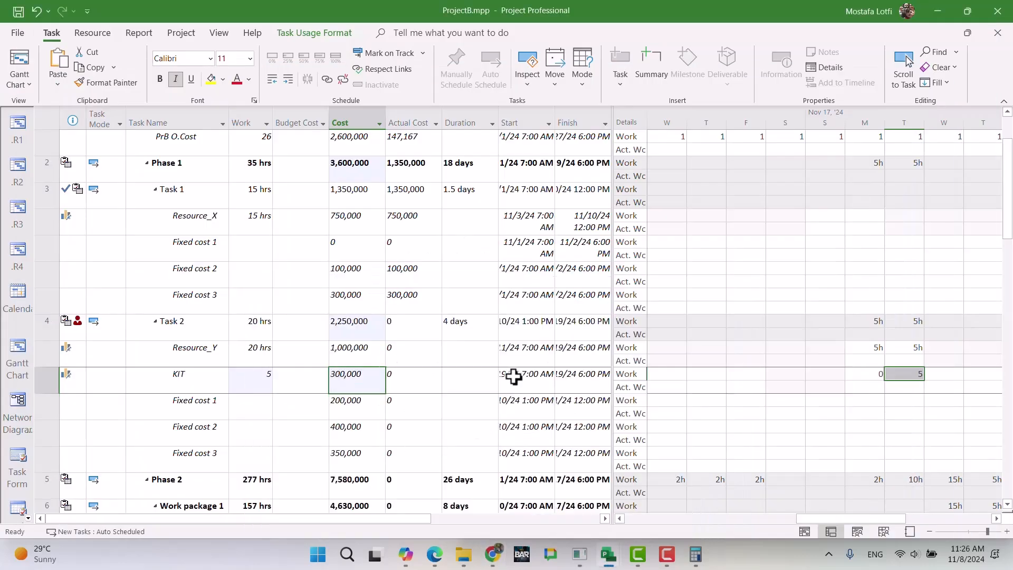
Try to record 10 hours of actual work for Resource_Y on Task 2 on Monday, November 11.
drag(828, 519, 878, 511)
drag(809, 512, 809, 521)
click(674, 374)
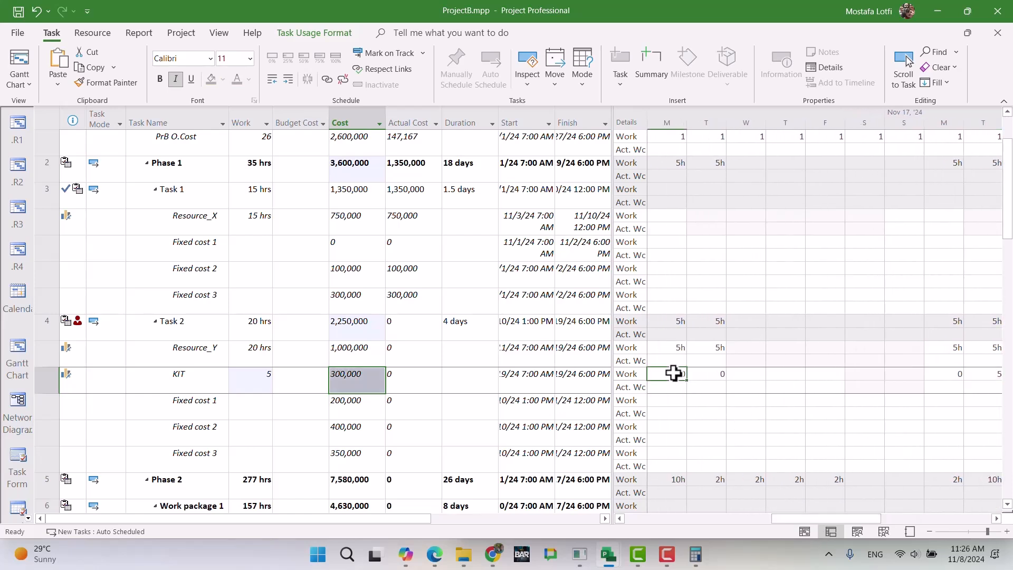
click(674, 363)
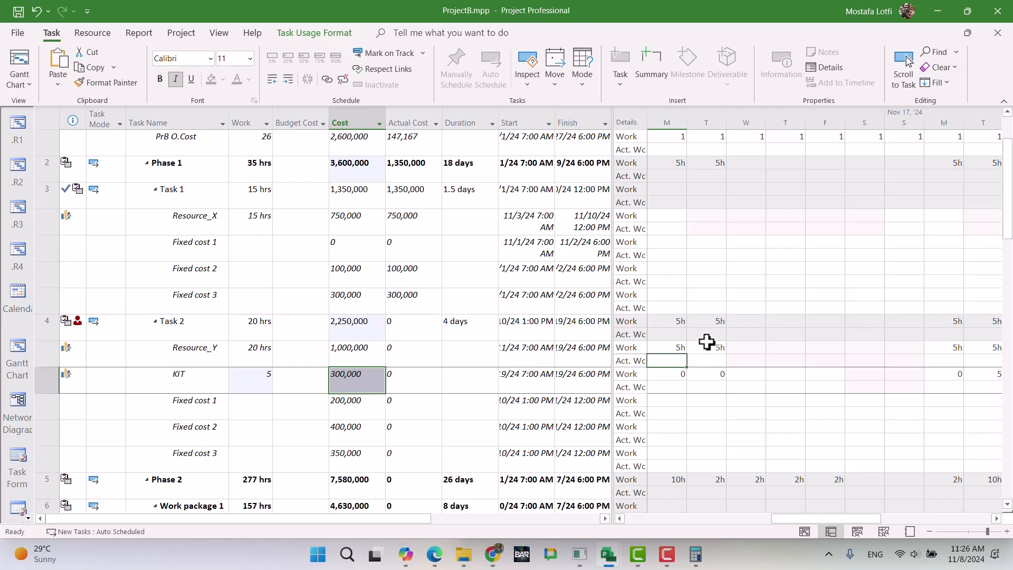
text(10)
key(Return)
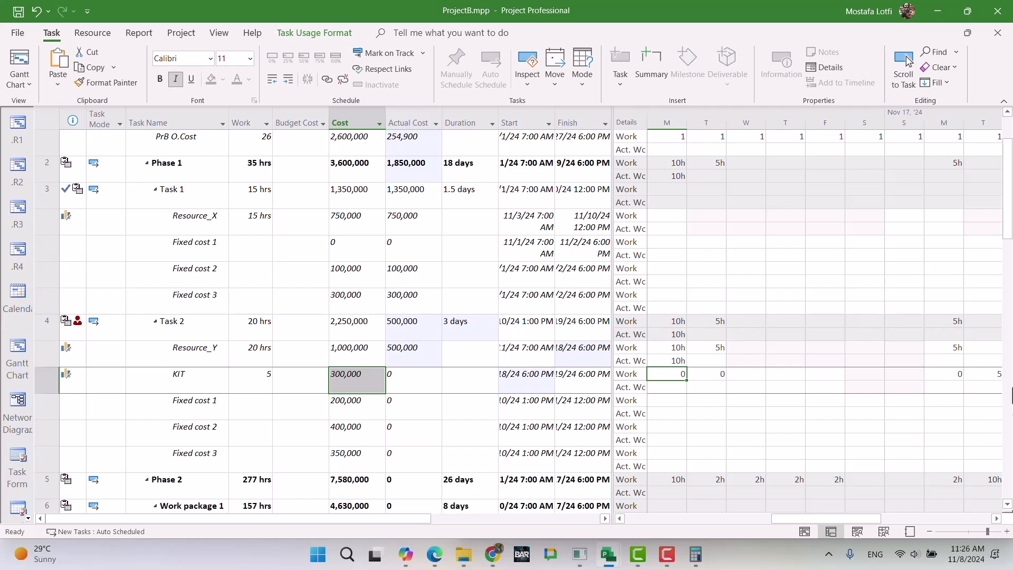
click(988, 347)
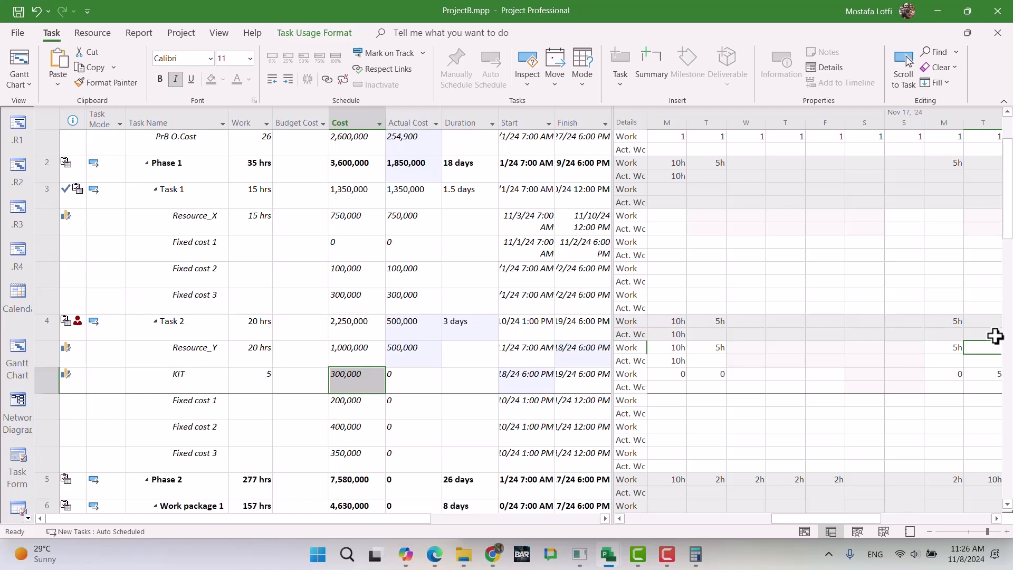
key(ctrl+z)
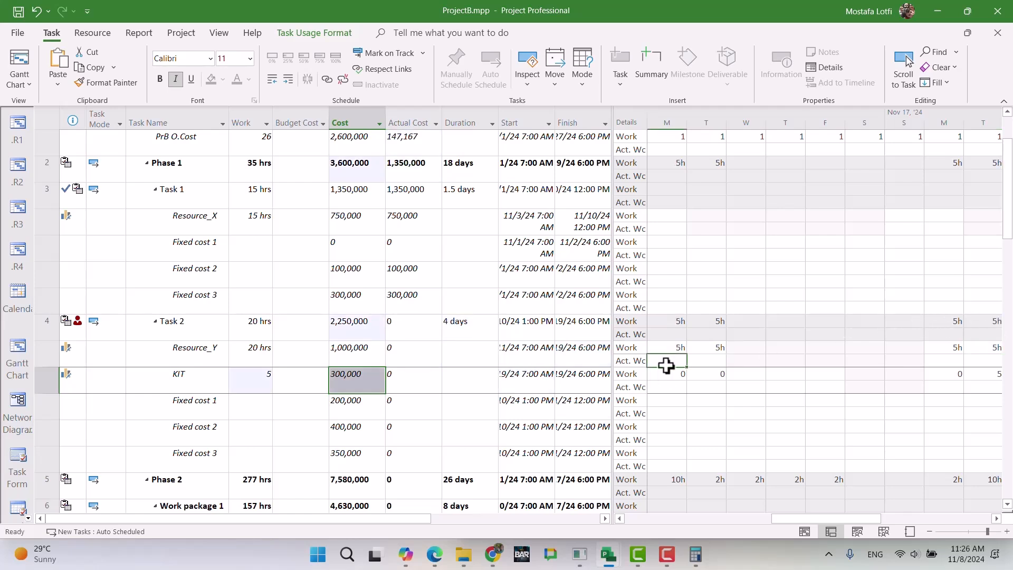
Change Task 2's task type to Fixed Duration in its task information.
double_click(186, 327)
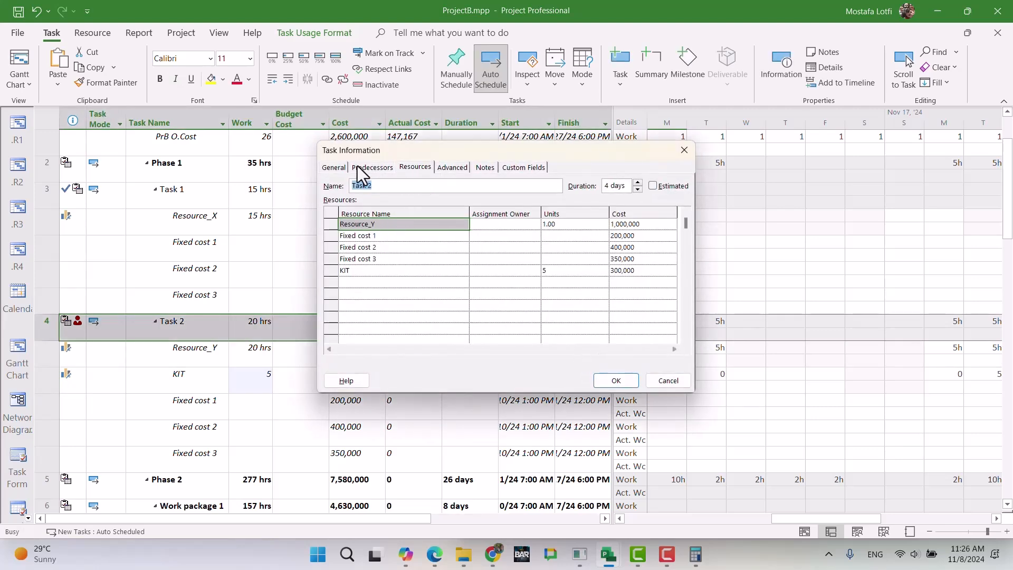
click(363, 167)
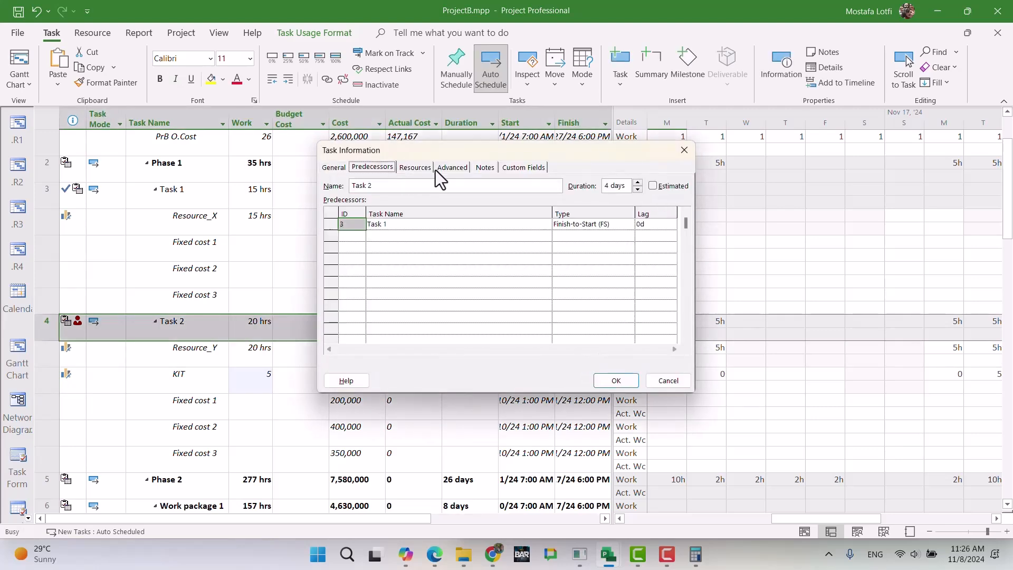
click(442, 168)
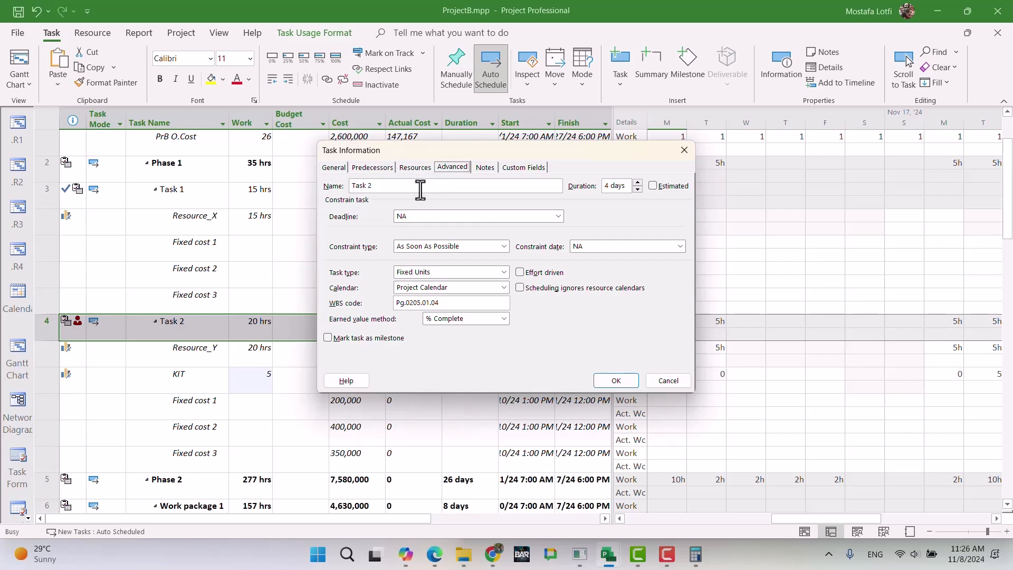
click(427, 271)
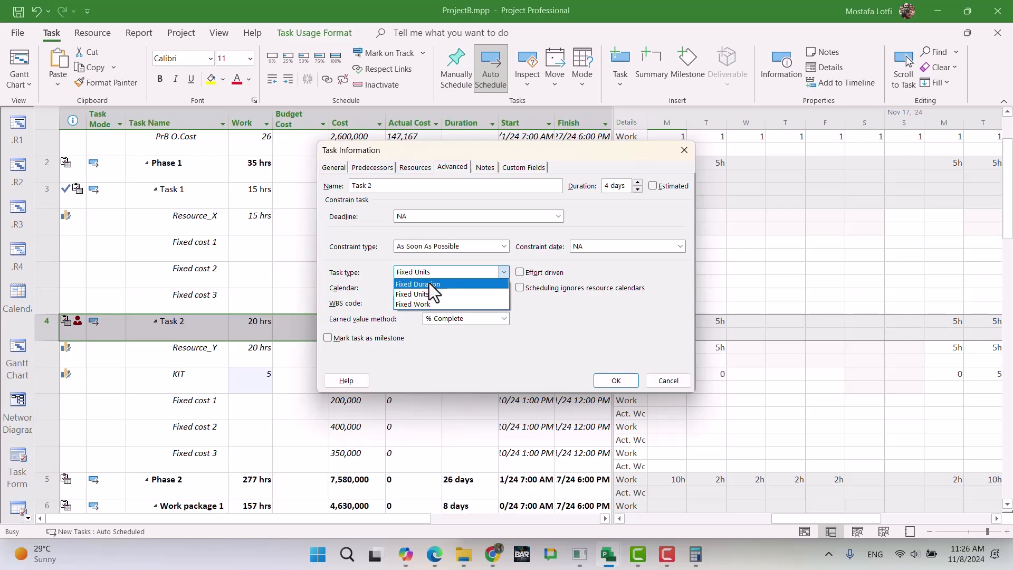
click(429, 284)
click(613, 381)
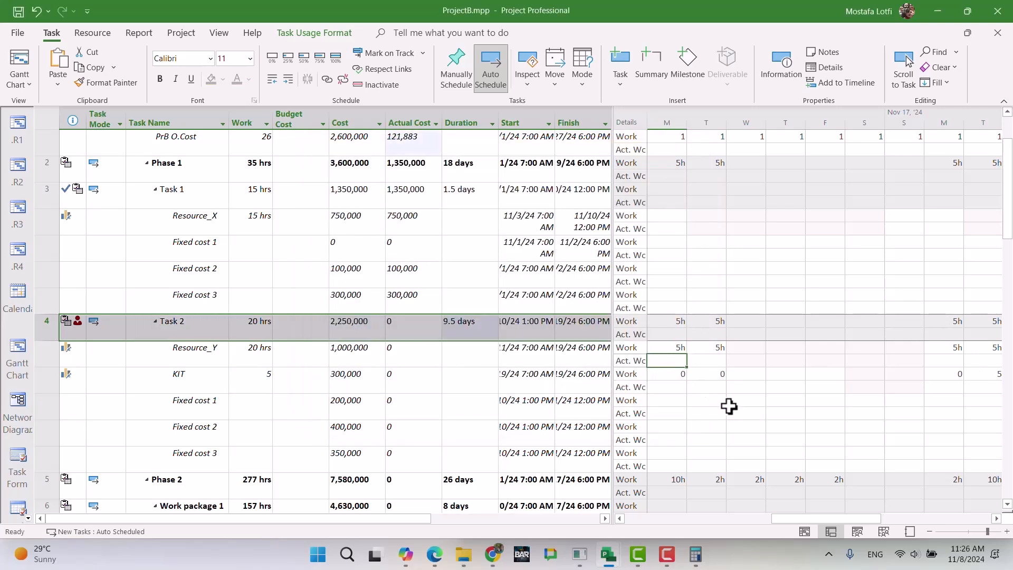
Try entering 10 hours of actual work for Resource_Y on November 11 with Task 2 as Fixed Duration.
text(10)
key(Return)
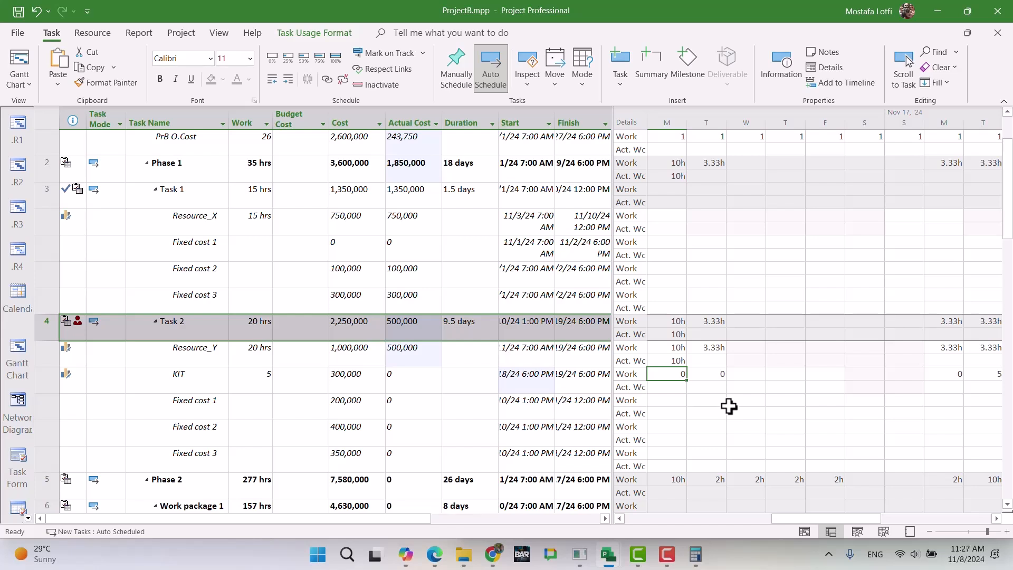
key(ctrl+z)
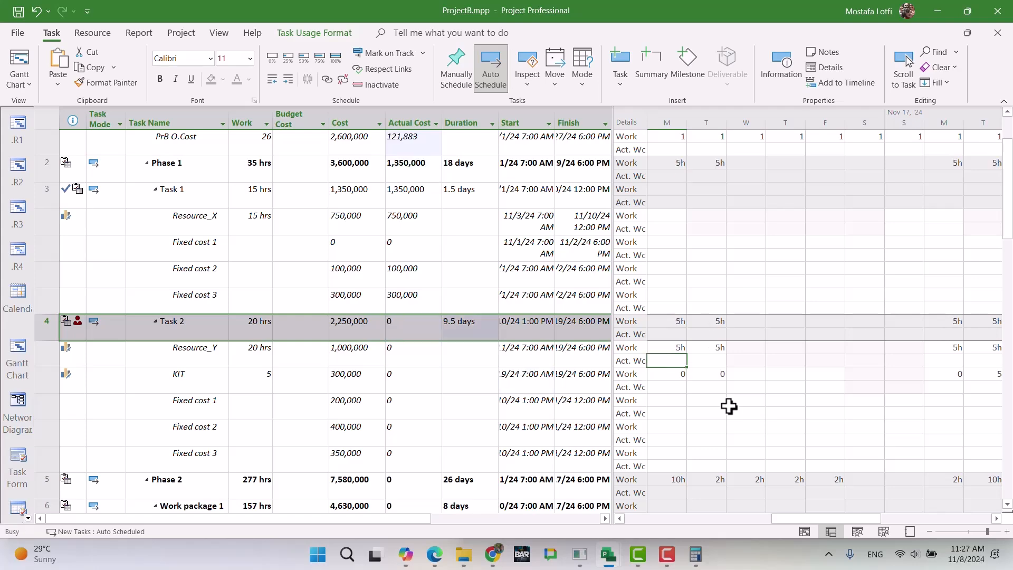
Change Task 2's task type to Fixed Units in its task information.
double_click(218, 324)
click(455, 271)
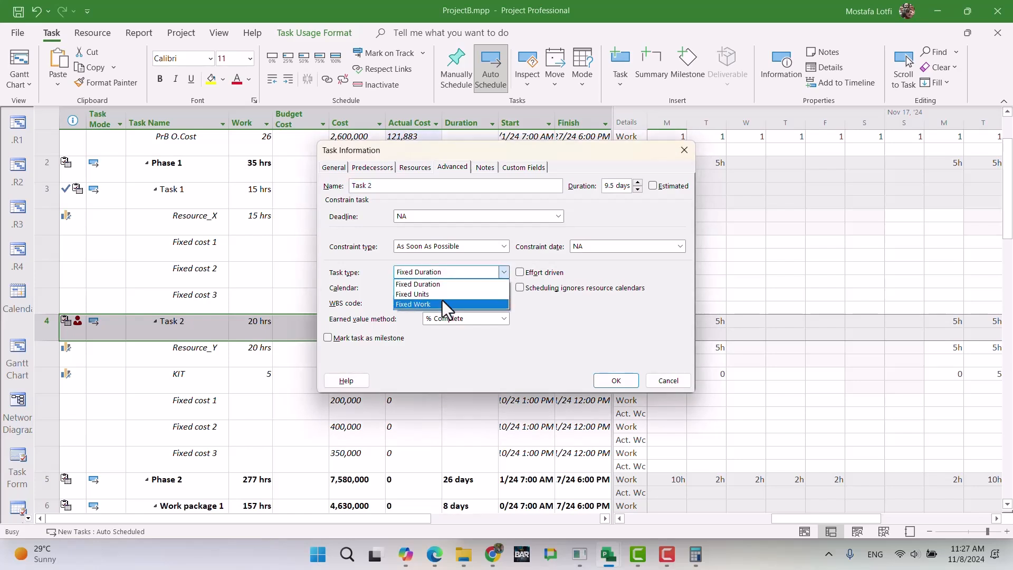
key(Up)
key(Return)
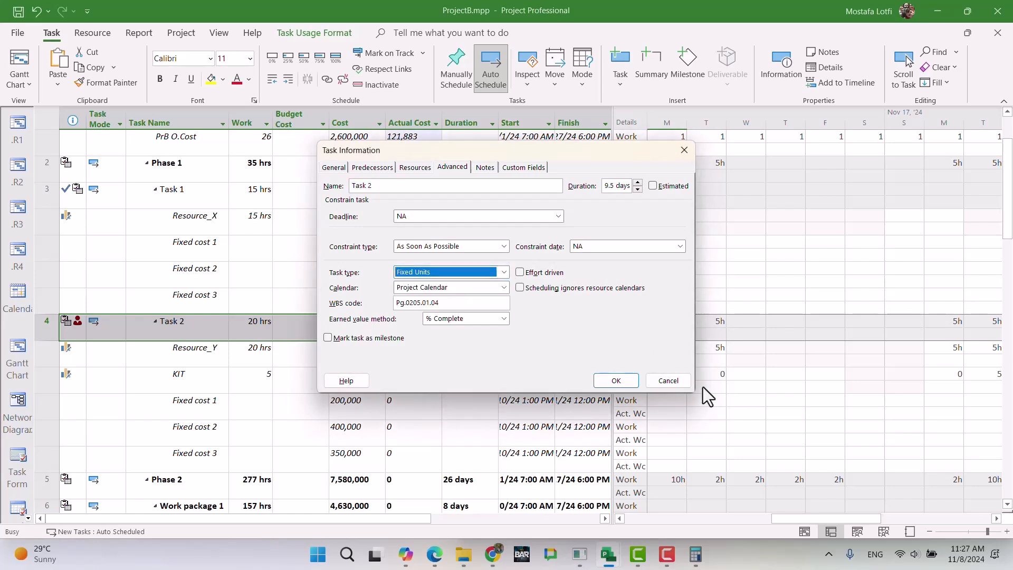
click(625, 382)
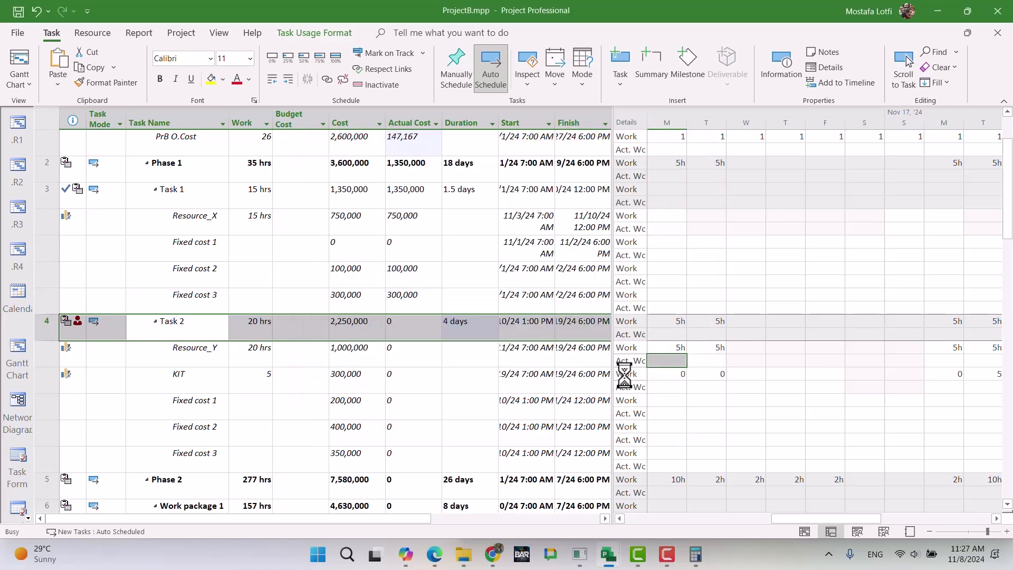
Record 10 hours of actual work for Resource_Y on Task 2 on Monday, November 11.
click(672, 363)
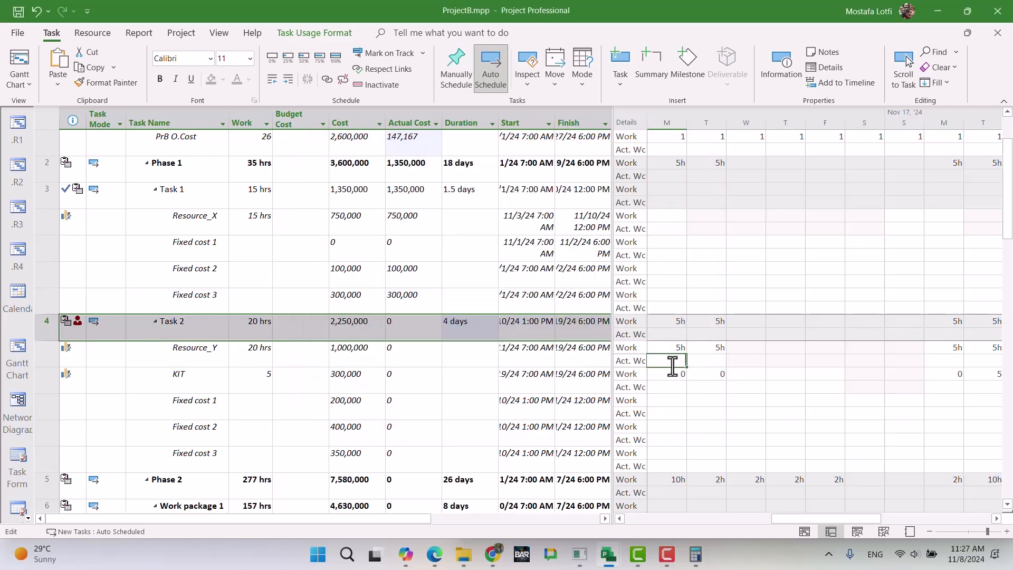
text(10)
key(Return)
Enter 5 hours of scheduled work for Resource_Y on Task 2 on Tuesday, November 19.
key(Up)
key(Right)
key(Right)
key(Right)
key(Right)
key(Right)
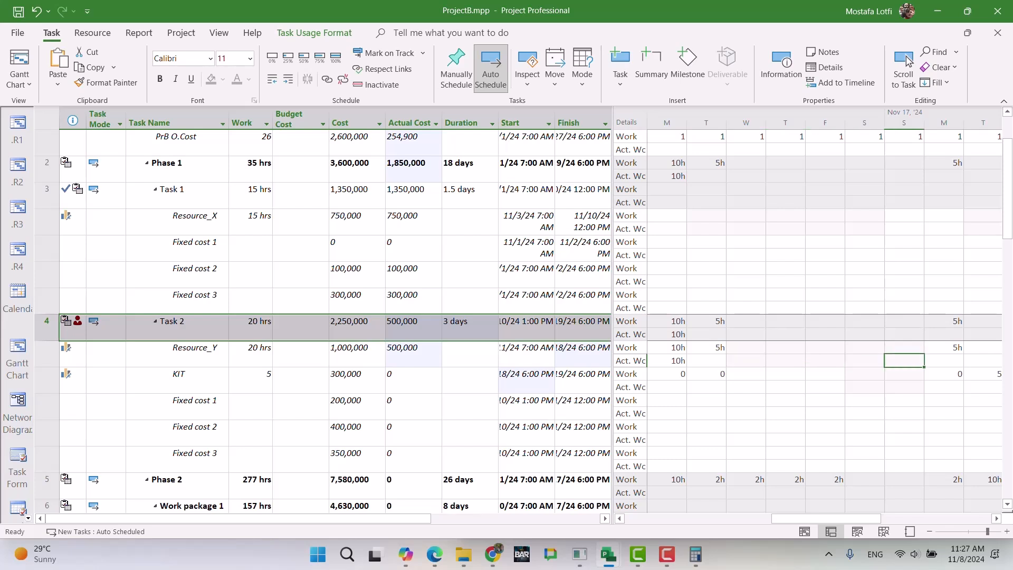
key(Right)
key(Right)
key(Right)
key(Up)
text(5)
key(Return)
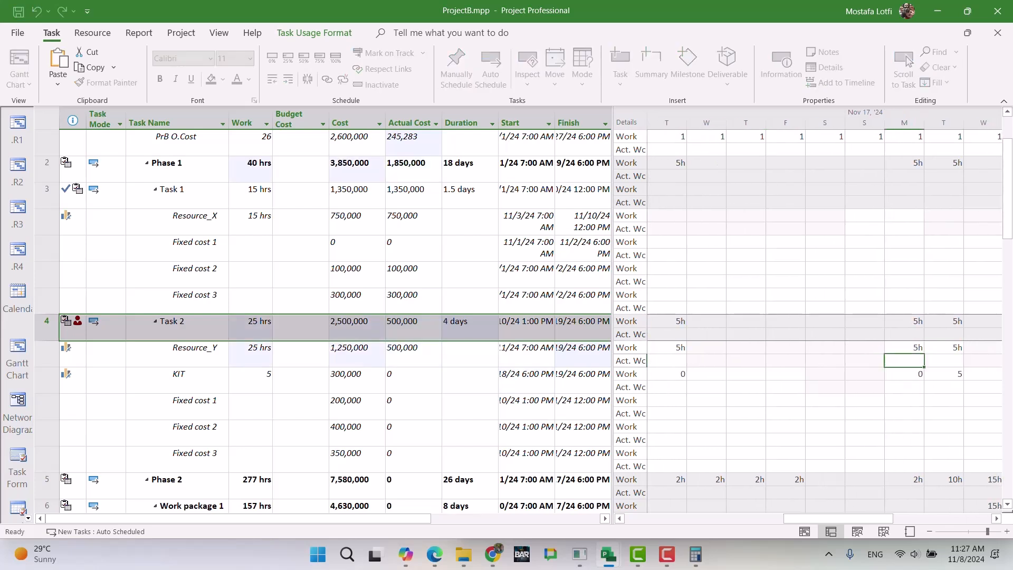
Record 10 hours of actual work for Resource_Y on Task 2 on Tuesday, November 12.
key(Left)
key(Left)
key(Left)
key(Left)
key(Left)
key(Left)
key(Left)
key(Left)
key(Right)
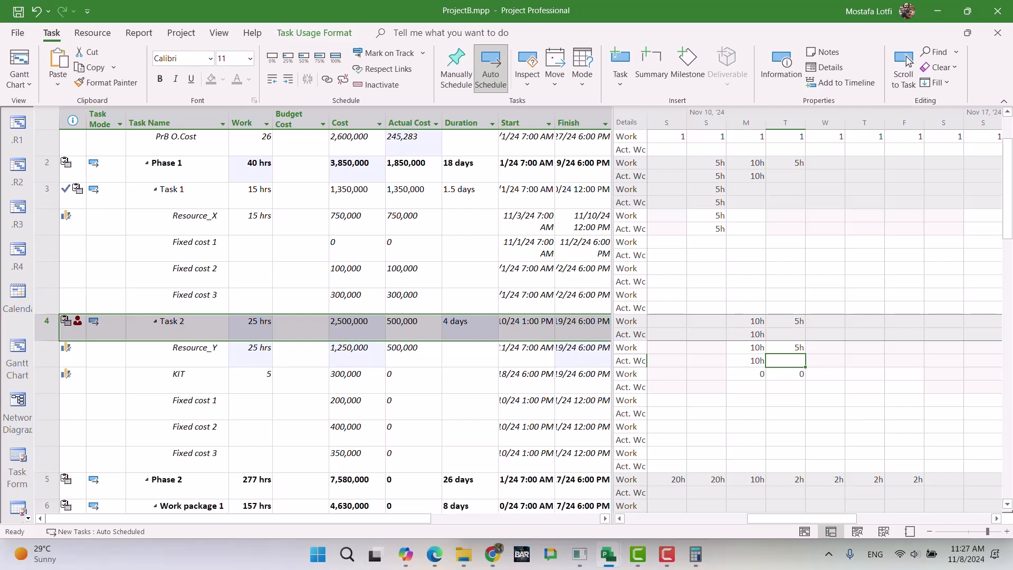
text(10)
Re-enter 5 hours of scheduled work for Resource_Y on November 19 to keep Task 2's last working day.
key(Right)
key(Right)
key(Right)
key(Right)
key(Right)
key(Right)
key(Right)
key(Right)
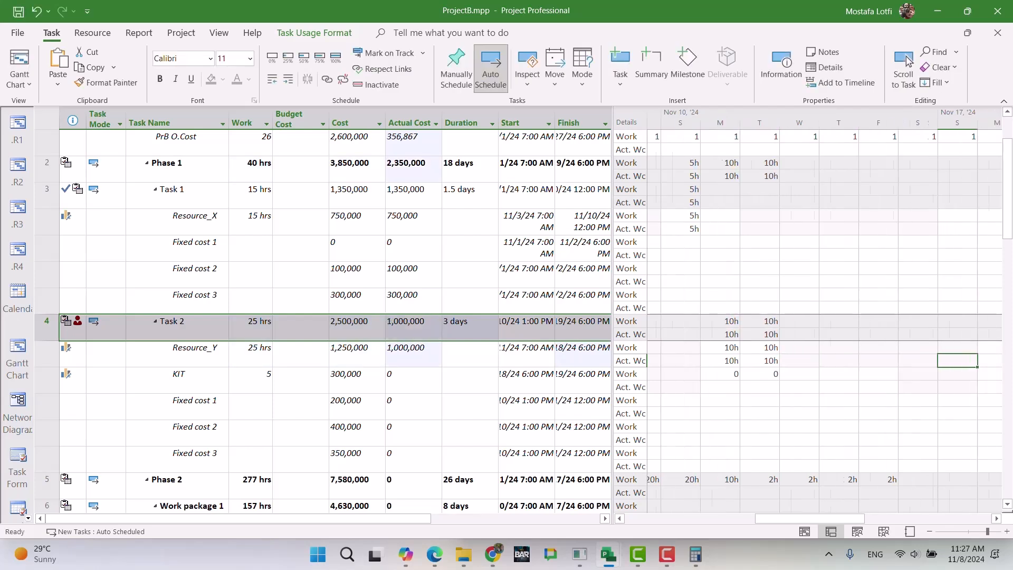
key(Left)
key(Up)
text(5)
key(Return)
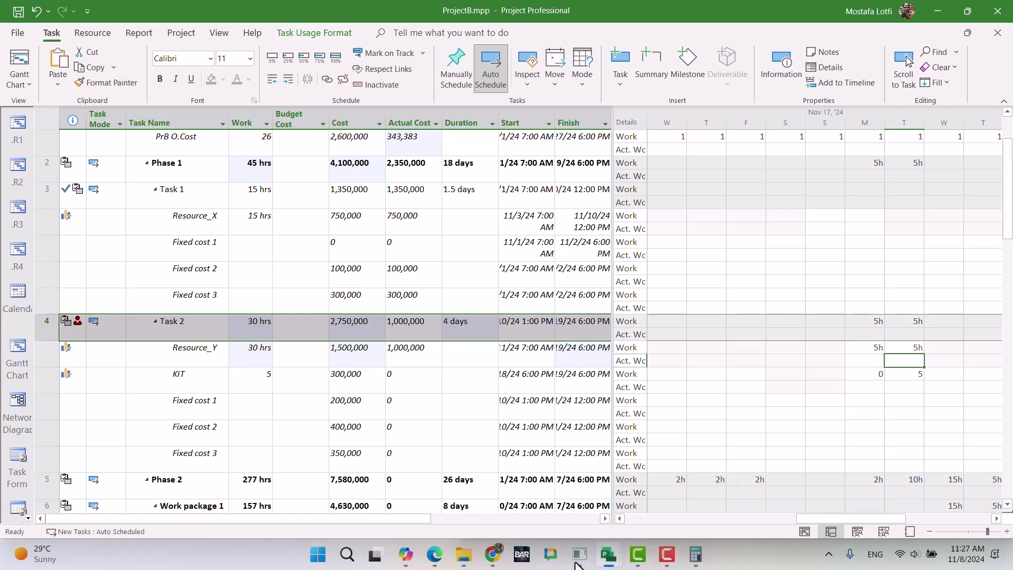
In the test document's Week 1 report, delete the day 3 and 4 line and the actual cost line from Project B's Task 2.
click(492, 554)
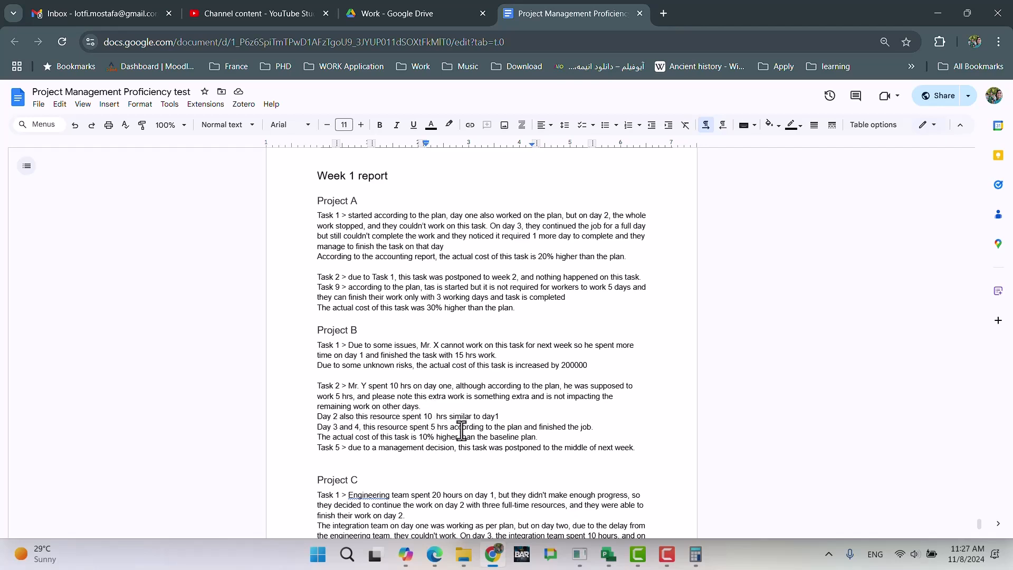
drag(499, 417, 329, 427)
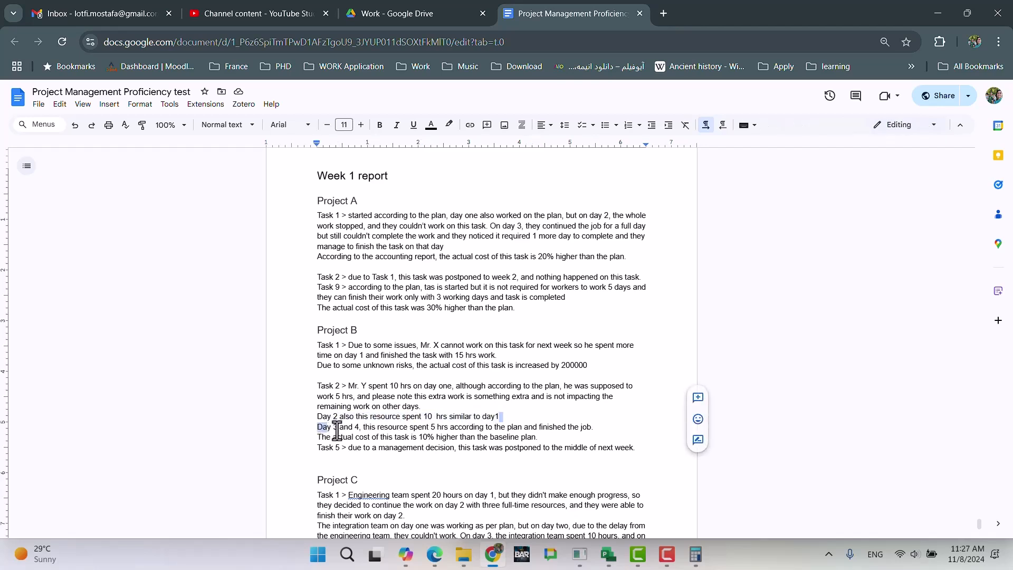
click(469, 427)
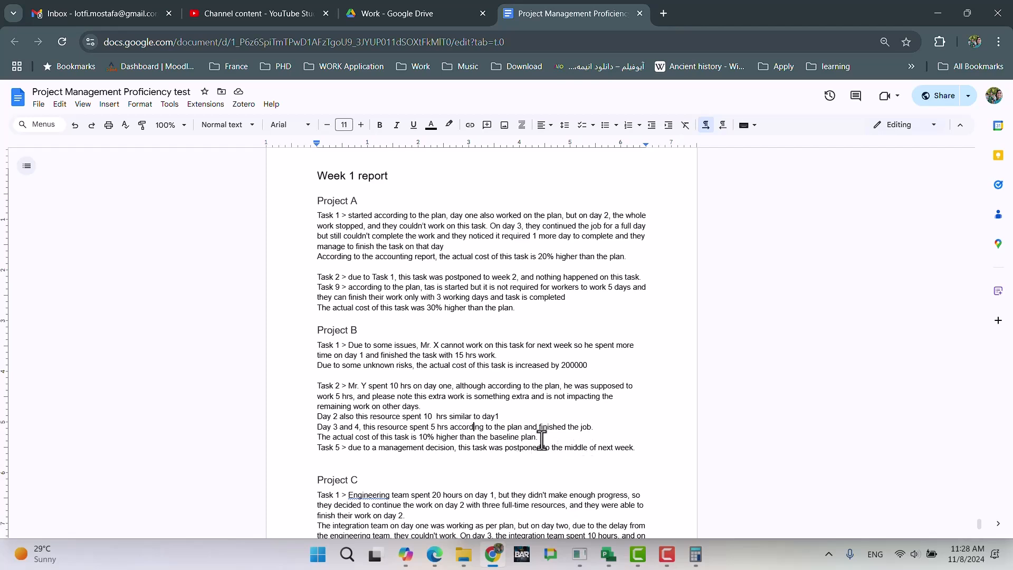
drag(547, 436, 305, 427)
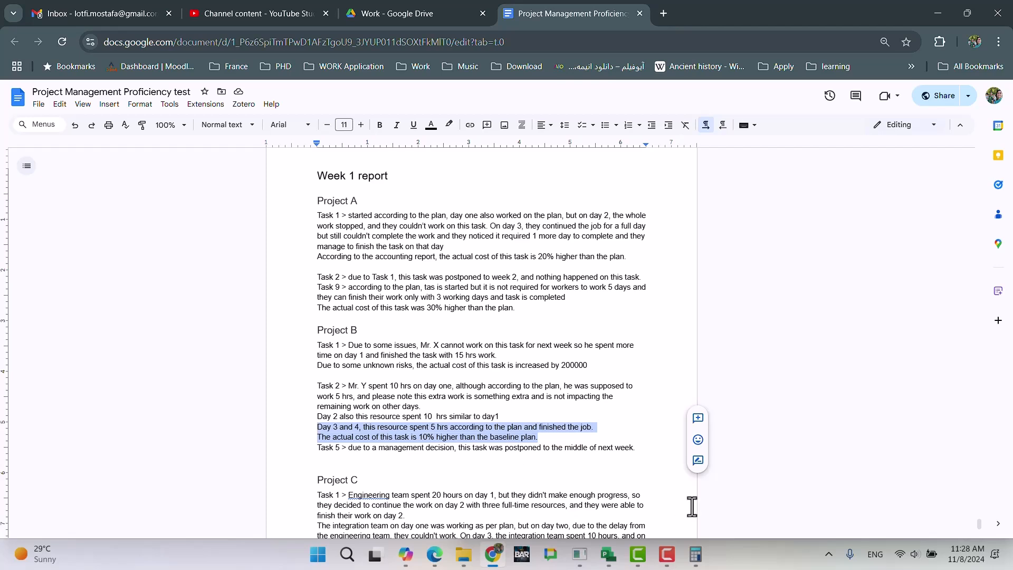
key(BackSpace)
key(BackSpace)
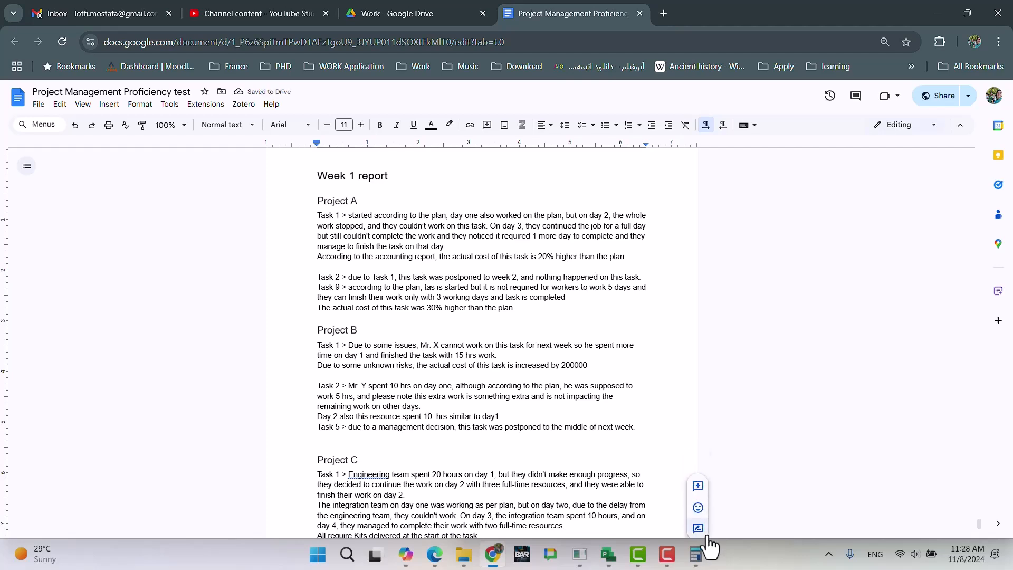
Add the line "The remaining work is untouched" below the day 2 sentence of Project B's Task 2 report.
click(510, 406)
click(517, 418)
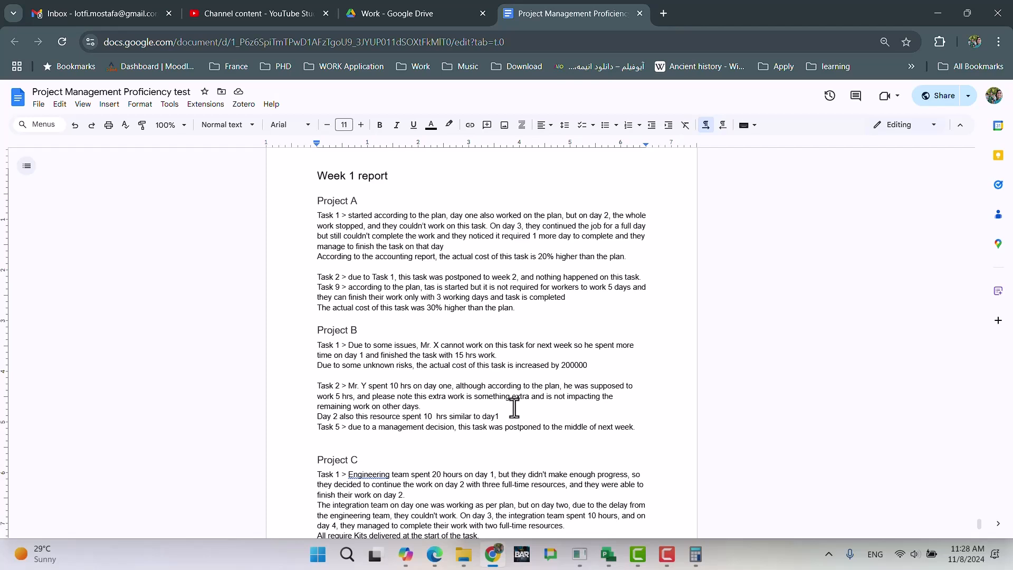
key(Return)
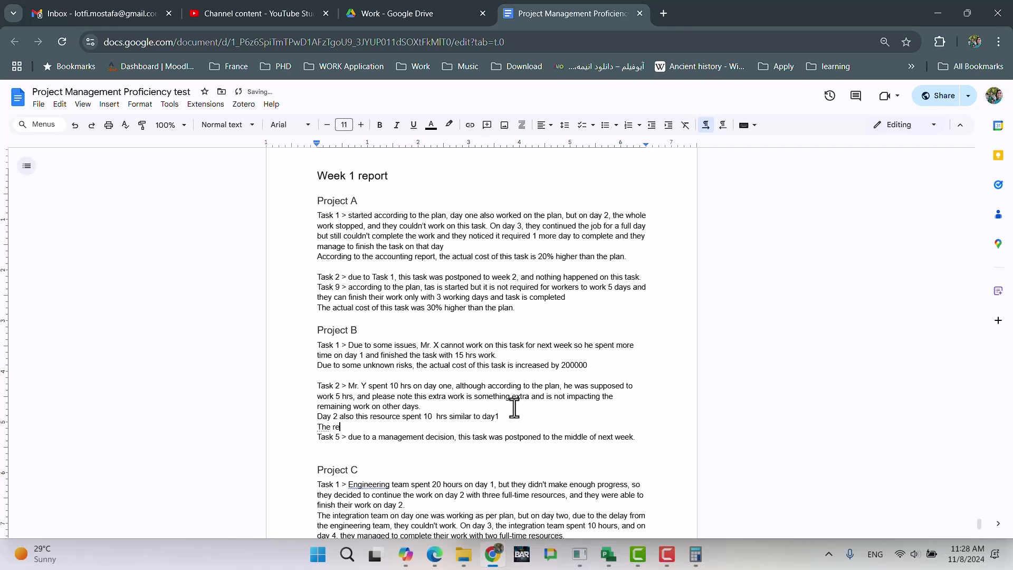
text(The remaining)
key(BackSpace)
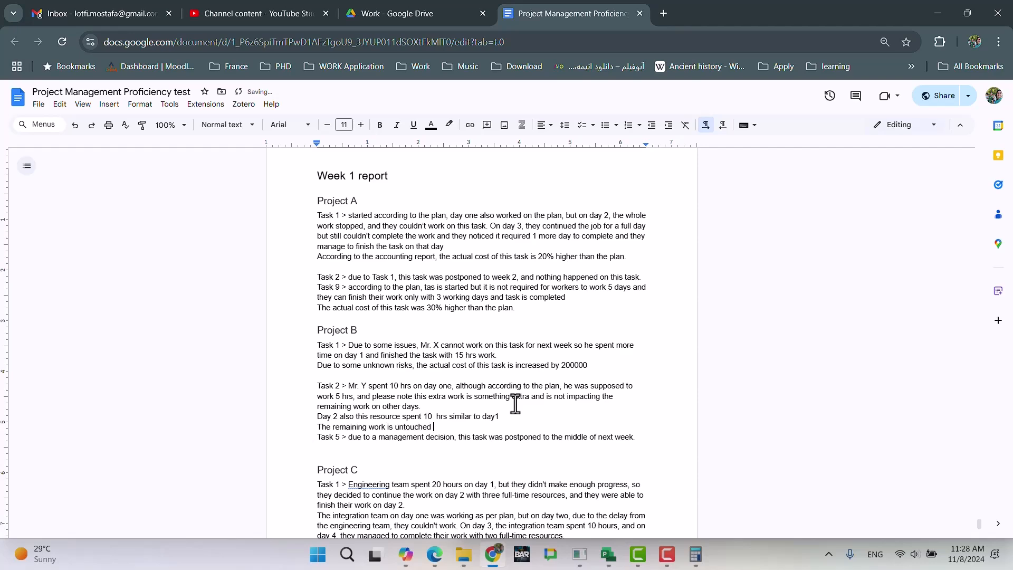
Switch from the test document back to ProjectB.mpp in Microsoft Project.
key(alt+Tab)
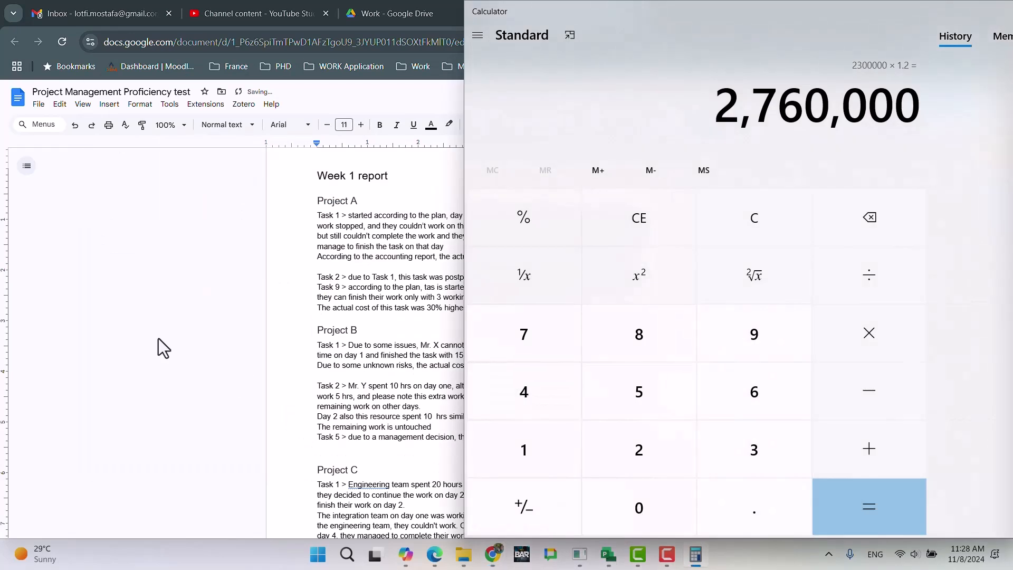
click(421, 303)
click(638, 554)
mouse_move(609, 554)
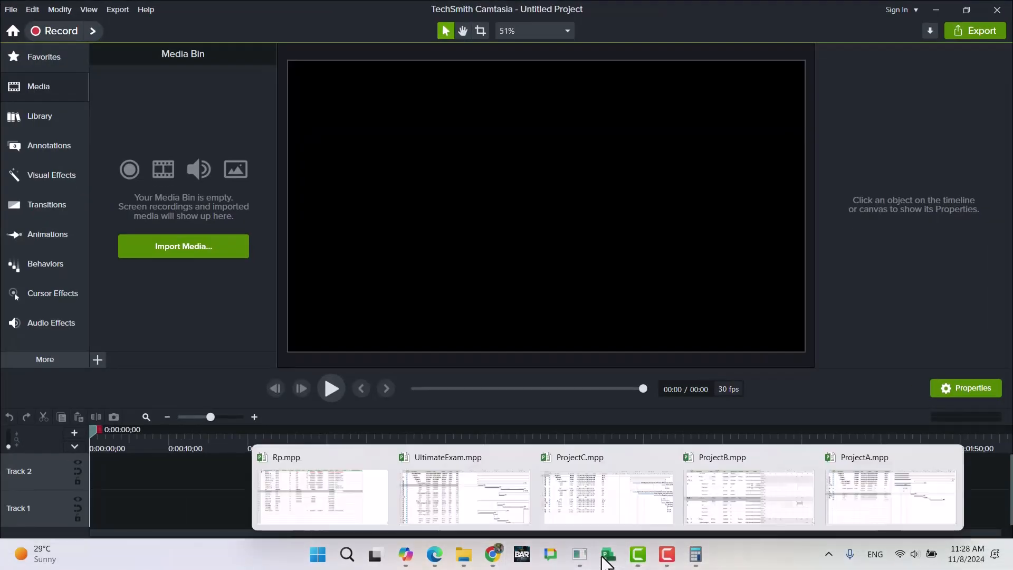
click(484, 495)
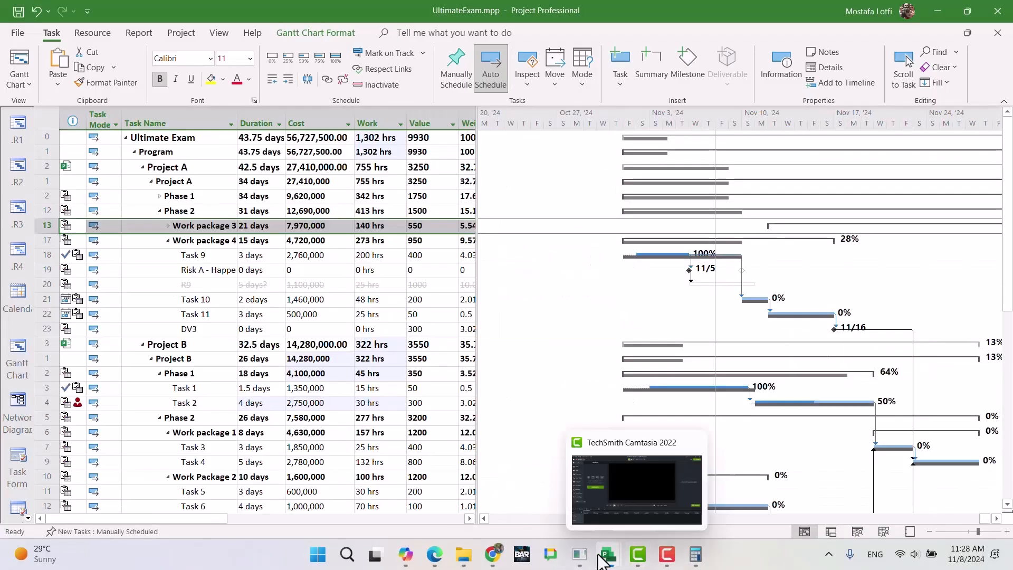
click(755, 500)
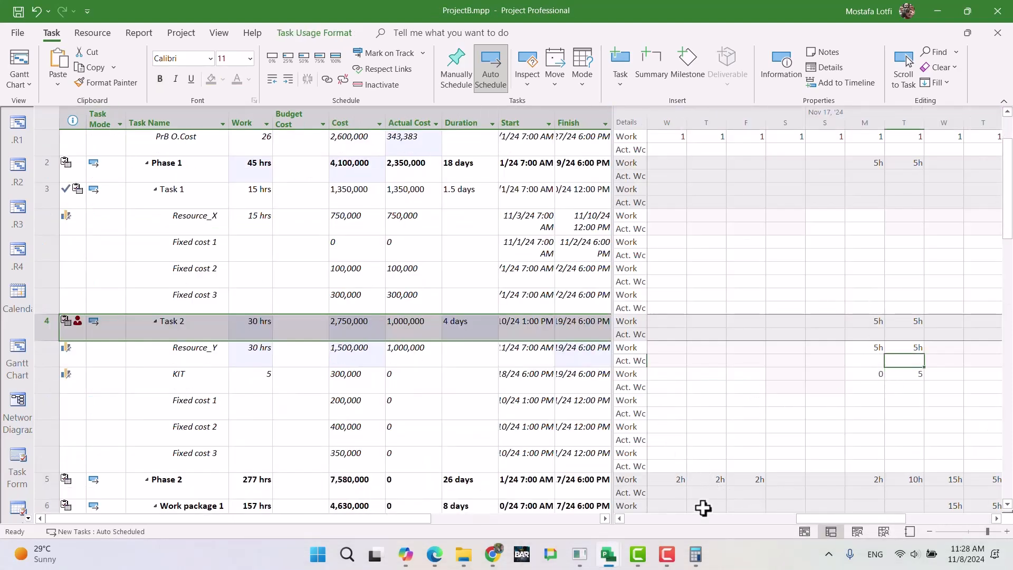
mouse_move(856, 518)
mouse_down()
mouse_move(774, 517)
mouse_move(850, 514)
mouse_up()
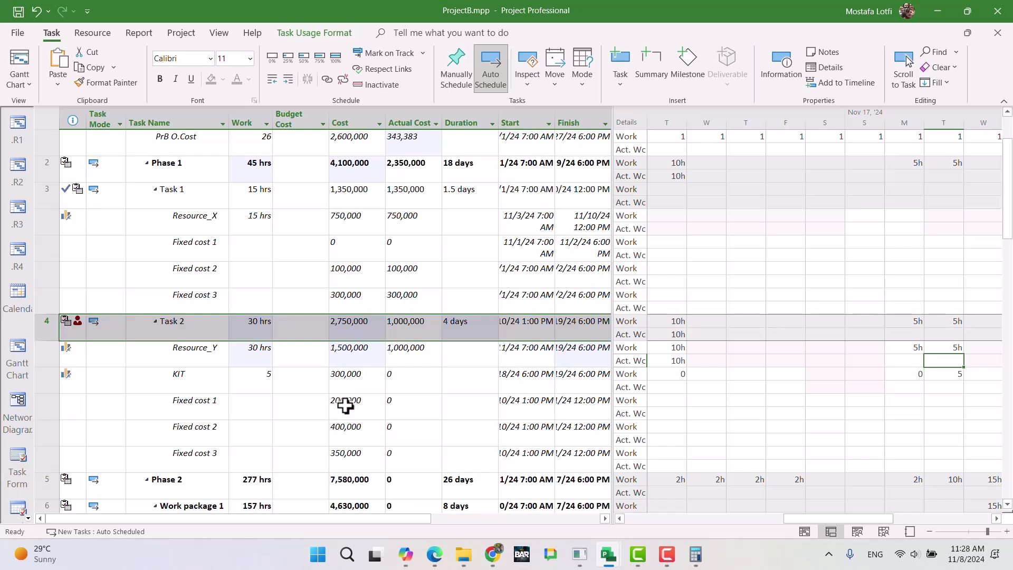
Copy the costs of Task 2's Fixed cost 1, 2 and 3 into their actual costs.
drag(358, 406, 368, 454)
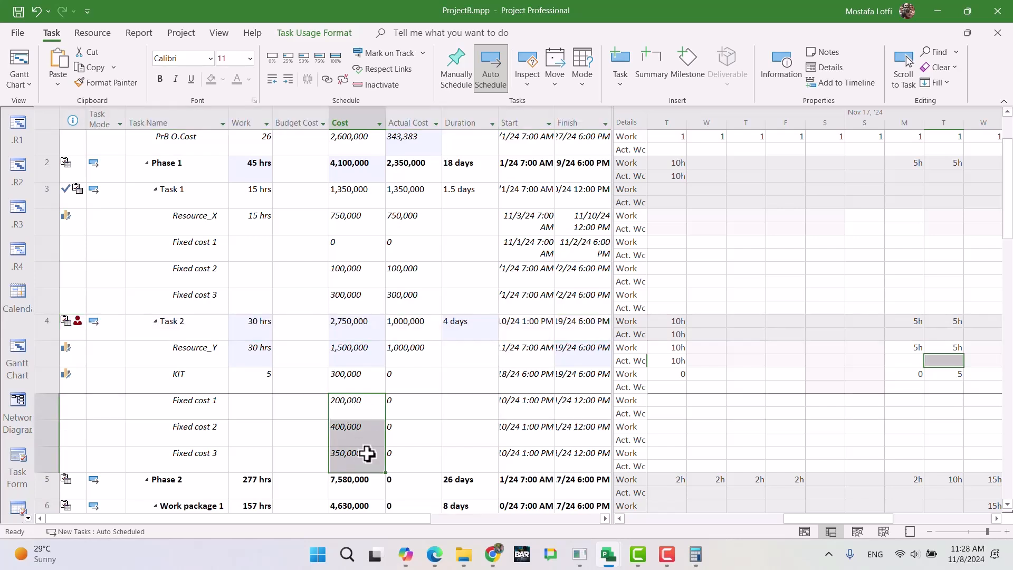
key(ctrl+c)
click(415, 406)
key(ctrl+v)
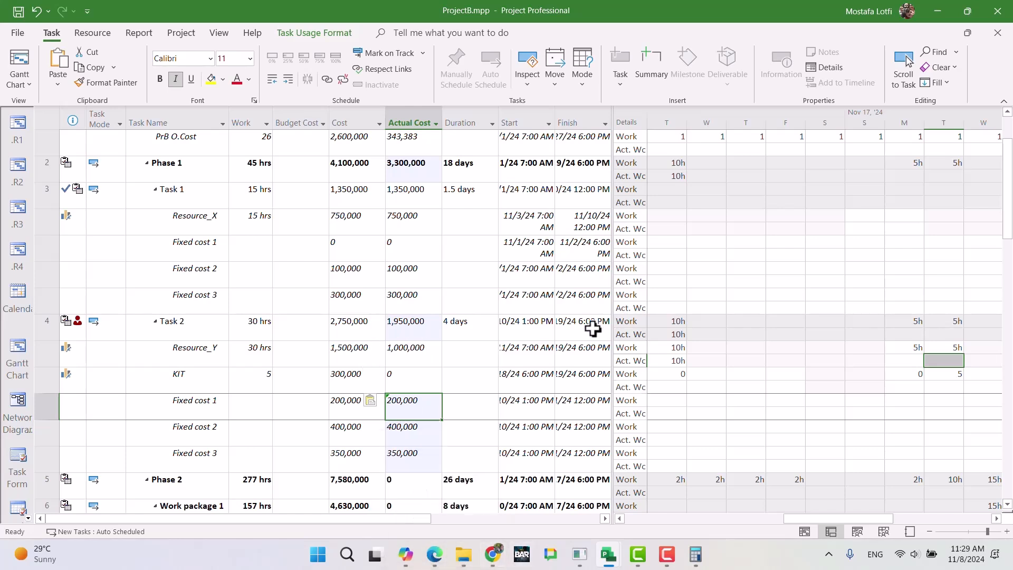
Examine Project B's progress in the Tracking Gantt view.
click(28, 518)
click(28, 519)
click(28, 518)
click(28, 518)
click(26, 520)
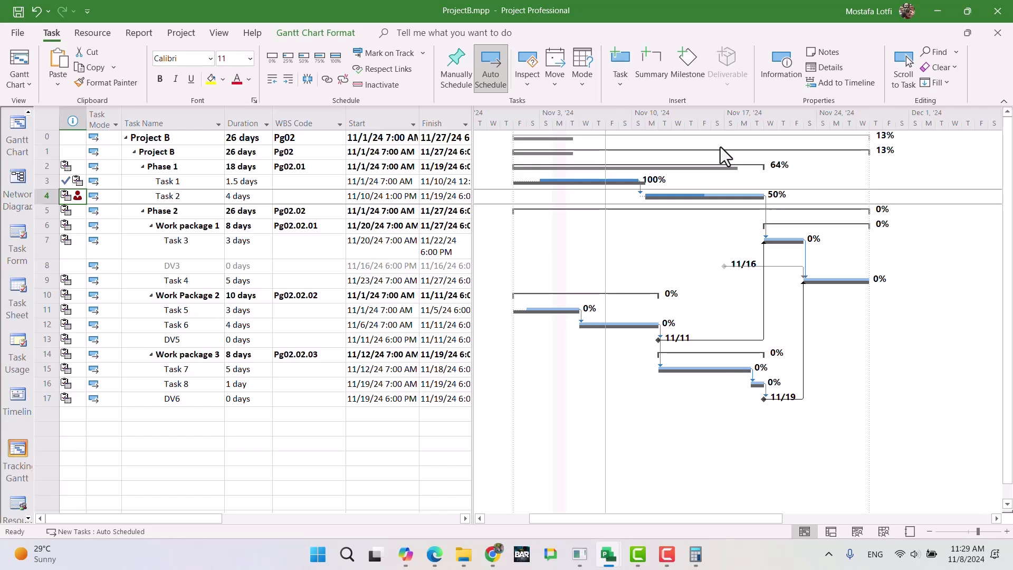
Undo Project B's recent changes back to before the KIT assignment on Task 2.
key(ctrl+z)
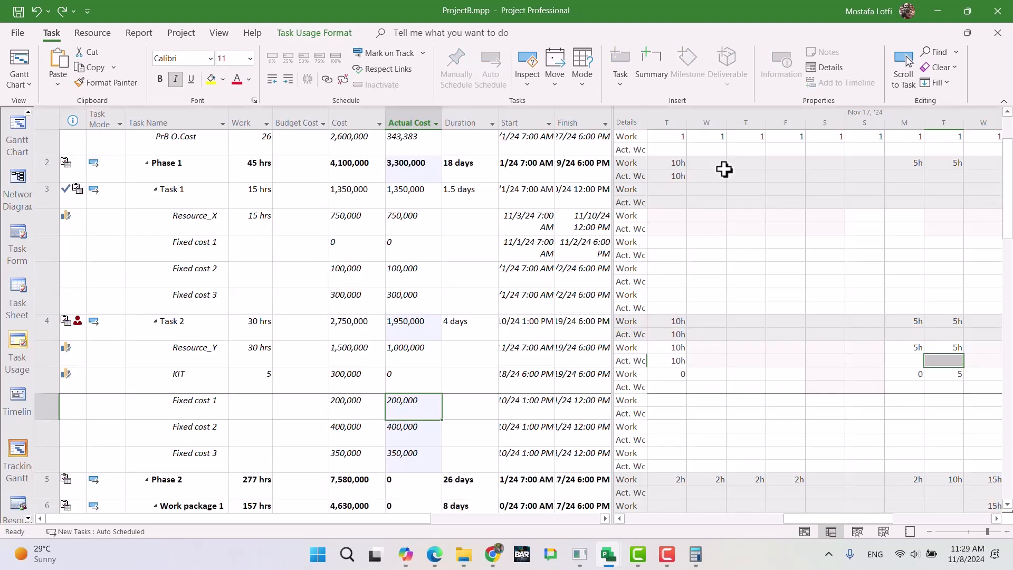
key(ctrl+z)
key(ctrl+z)
key(ctrl+z)
key(ctrl+z)
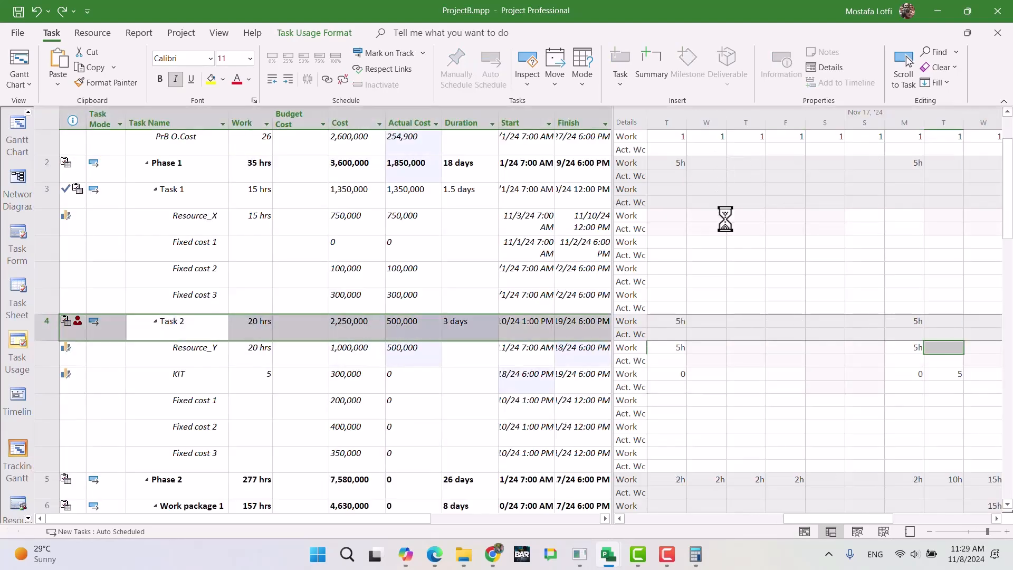
key(ctrl+z)
key(ctrl+z)
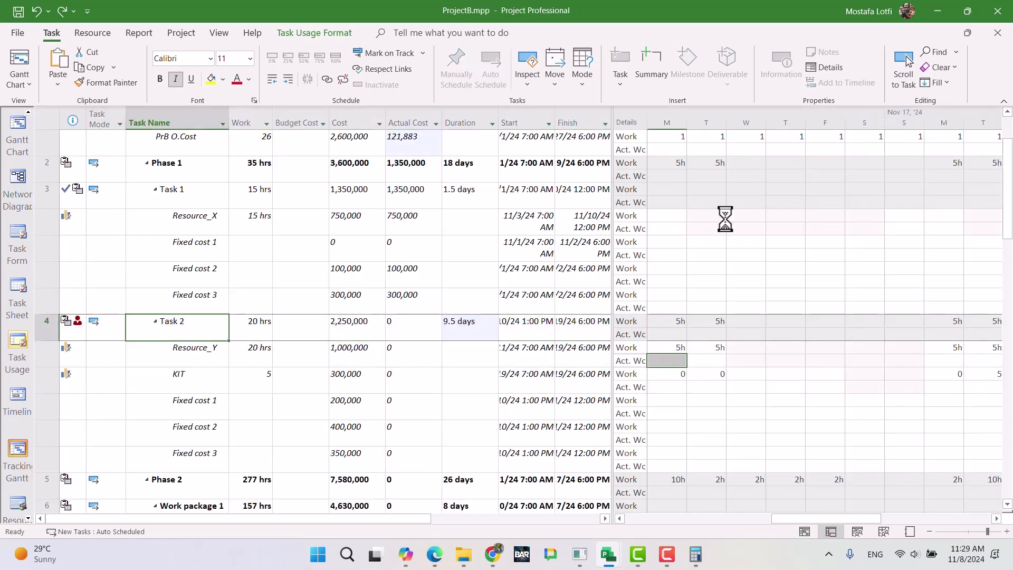
key(ctrl+z)
key(ctrl+z)
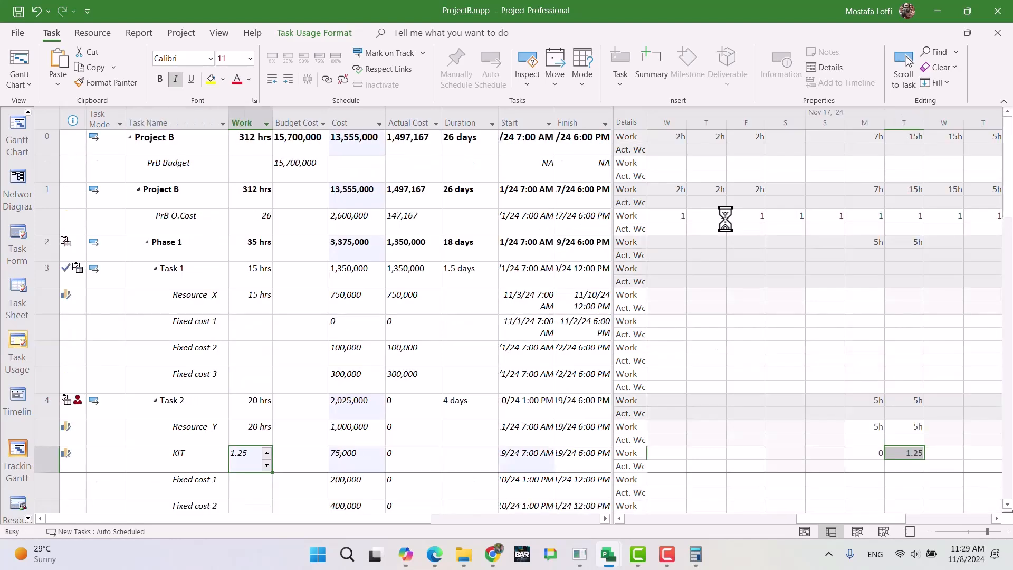
key(ctrl+y)
key(ctrl+y)
key(ctrl+y)
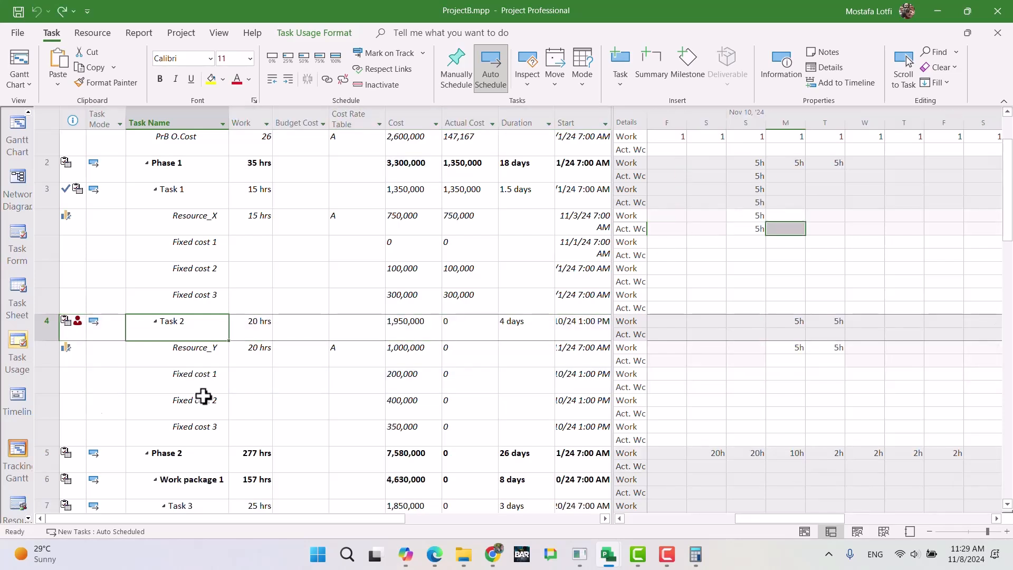
Assign 5 KIT to Task 2 and schedule all 5 on November 19, with 0 on November 11, 12 and 18.
key(ctrl+y)
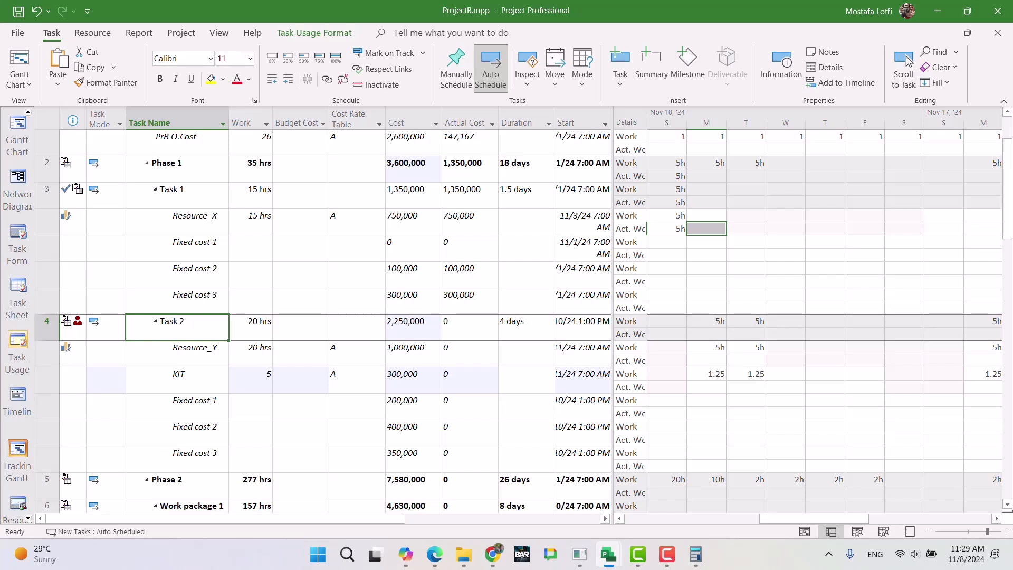
click(779, 391)
click(717, 379)
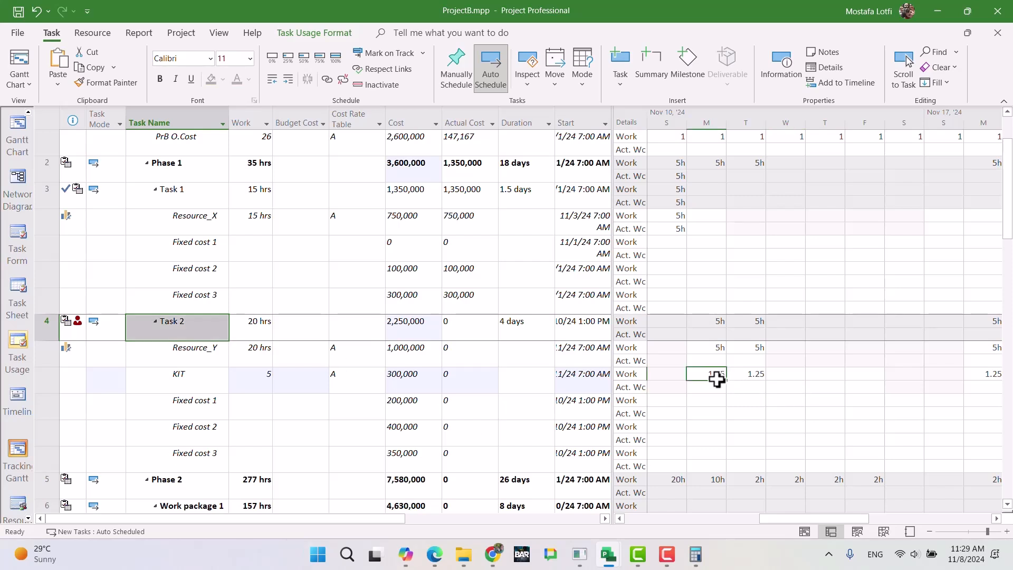
key(Left)
key(Left)
key(Left)
key(Left)
key(Right)
key(Right)
key(Right)
key(Right)
text(0)
key(Right)
text(0)
key(Right)
key(Right)
key(Right)
key(Right)
key(Right)
key(Right)
key(Right)
key(Right)
key(Left)
key(Left)
text(0)
key(Right)
text(5)
key(Return)
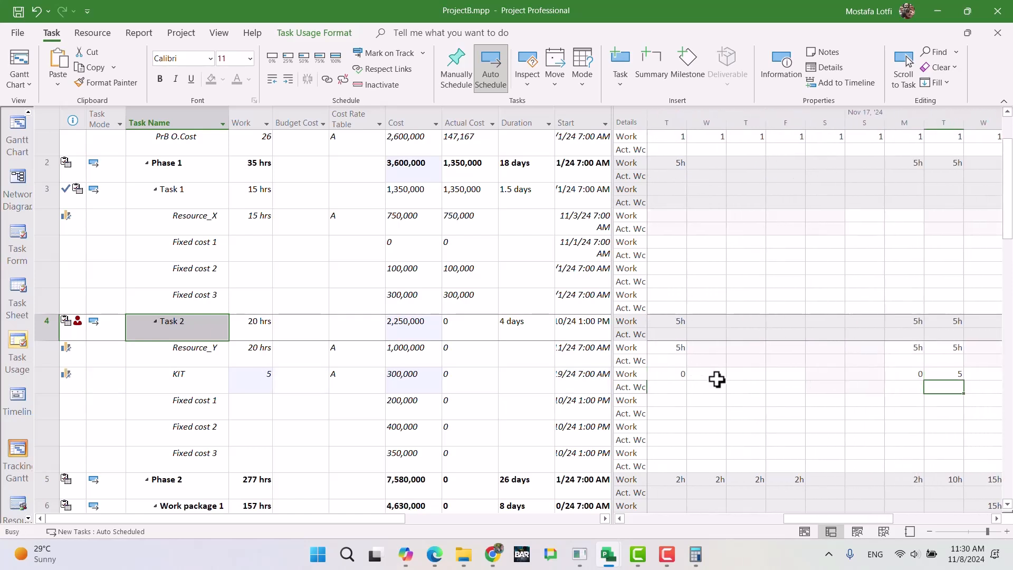
Set Task 1's progress to 0% complete.
click(193, 200)
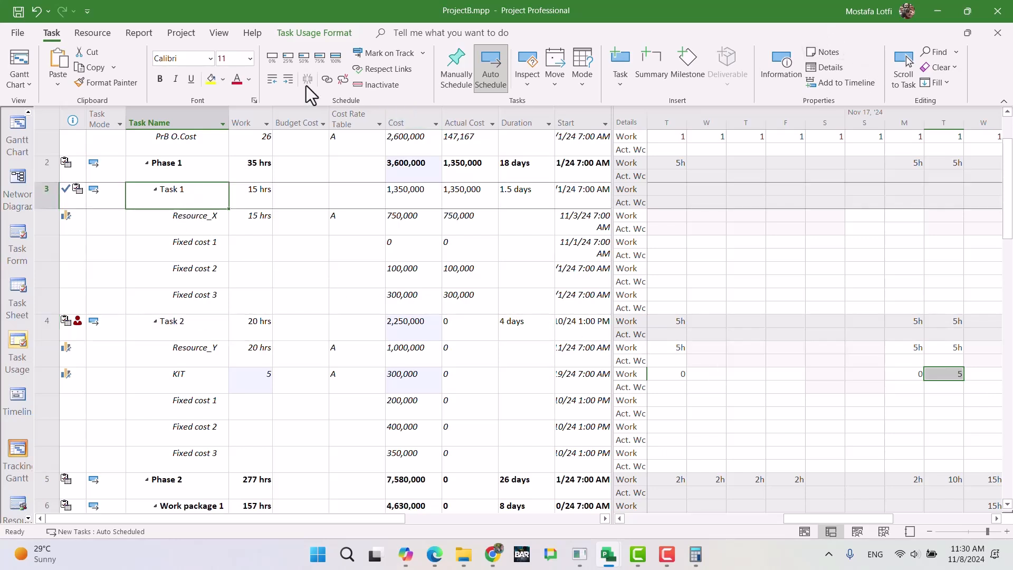
click(272, 59)
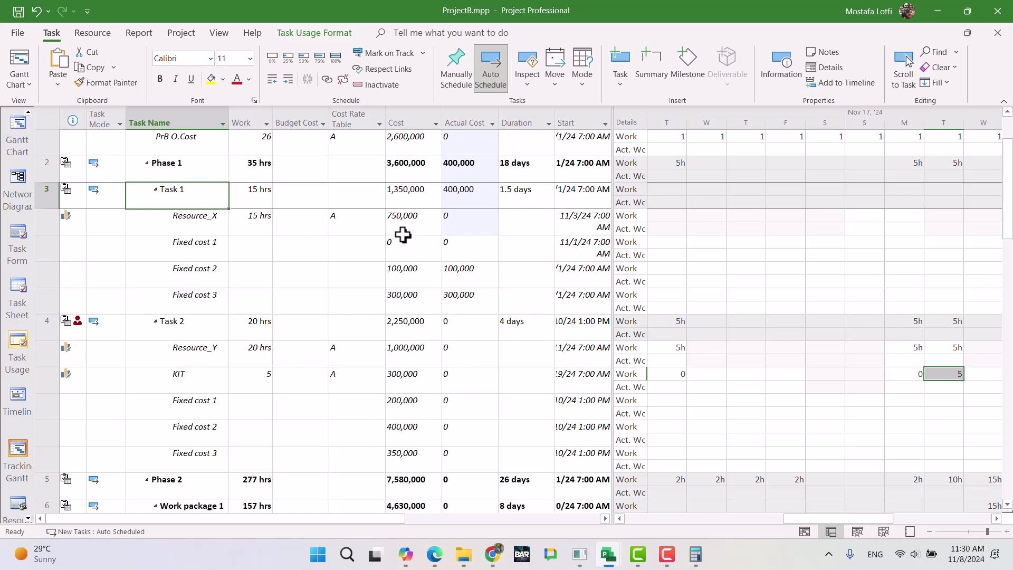
Review Task 1's actual costs and Resource_X's scheduled days, and read Project B's Task 1 and Task 2 entries in the Week 1 report in Chrome.
drag(480, 270, 479, 303)
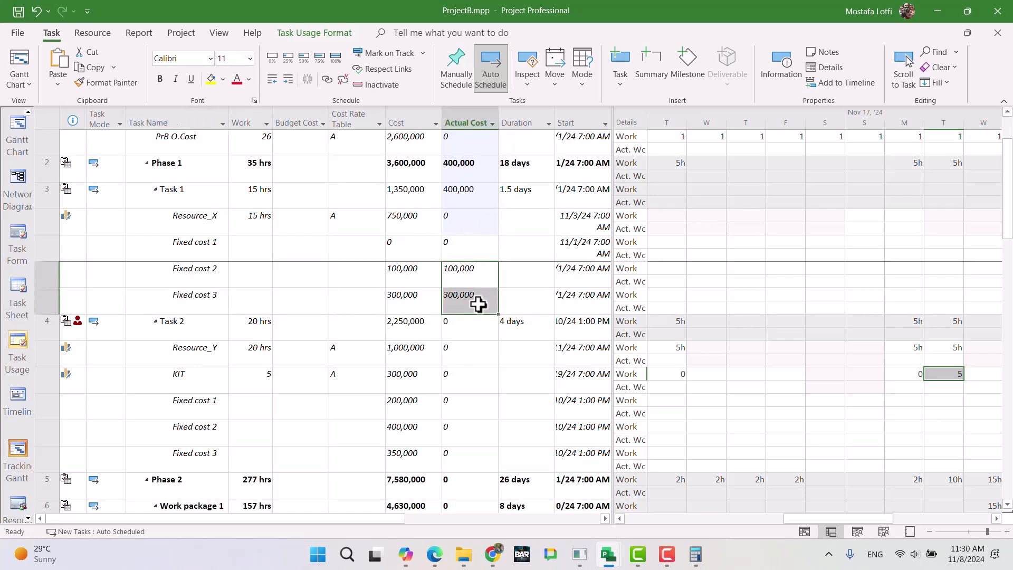
click(469, 203)
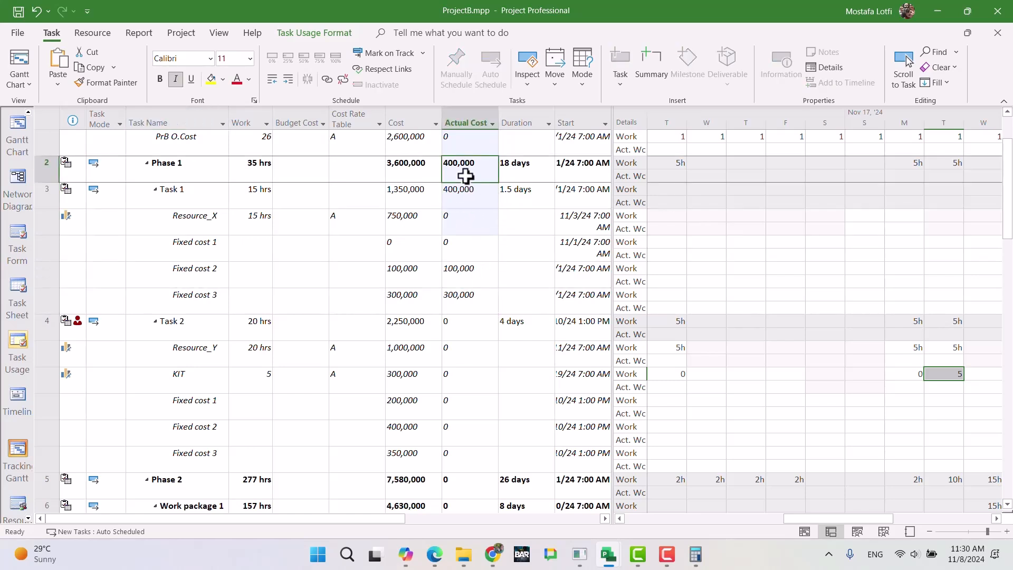
click(465, 217)
click(903, 61)
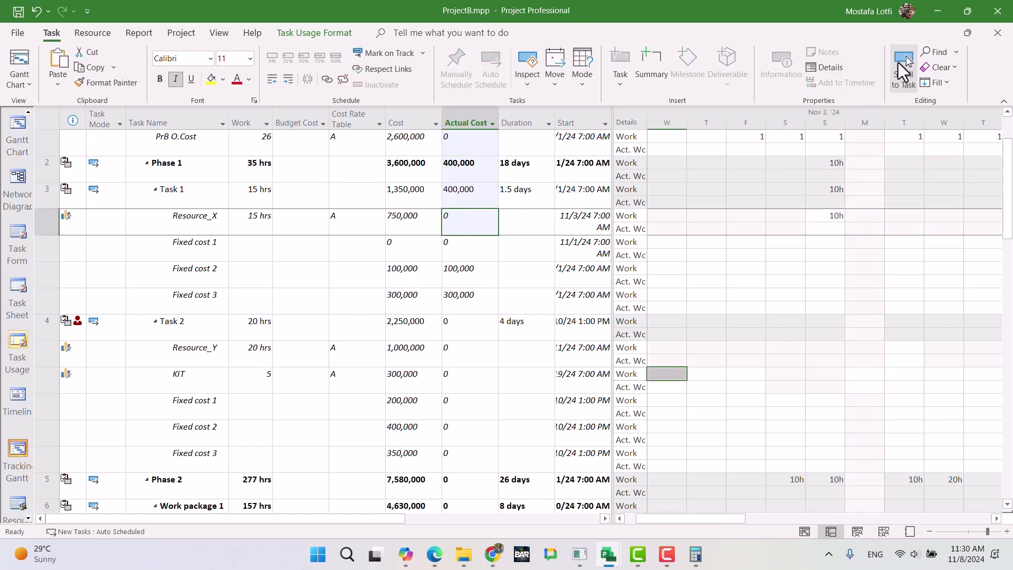
scroll(755, 224, up, 1)
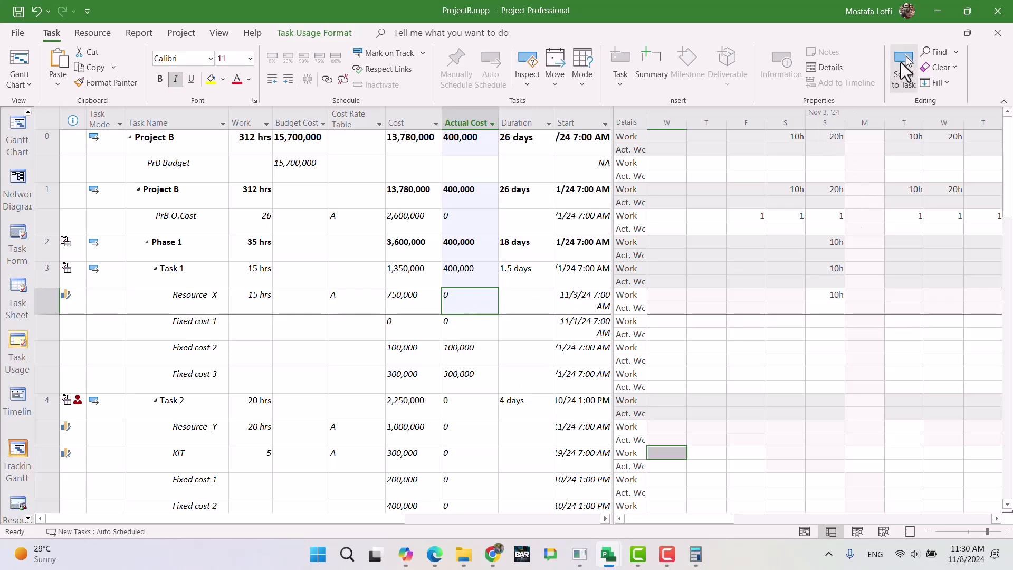
click(492, 554)
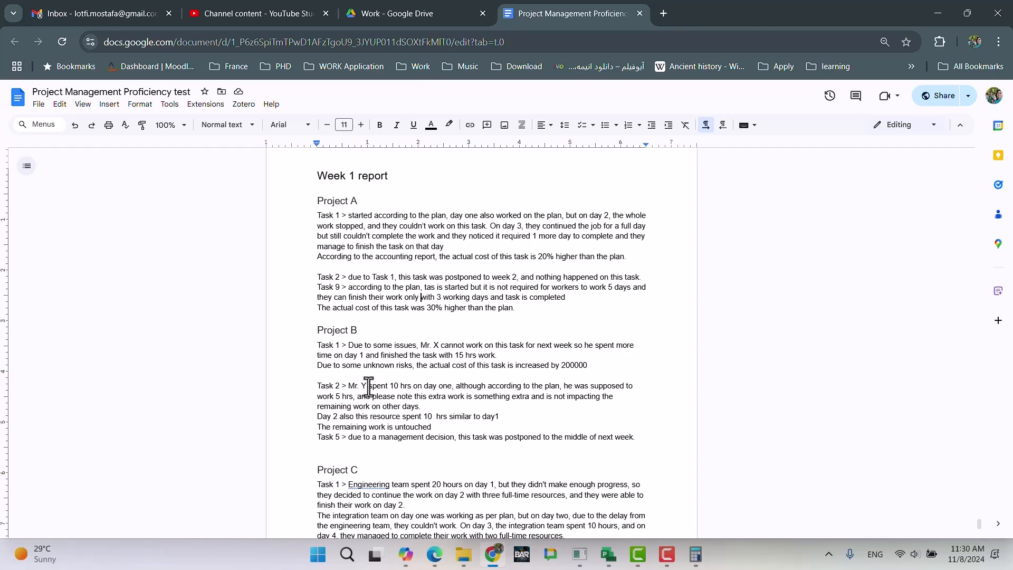
scroll(369, 393, down, 3)
scroll(373, 406, up, 6)
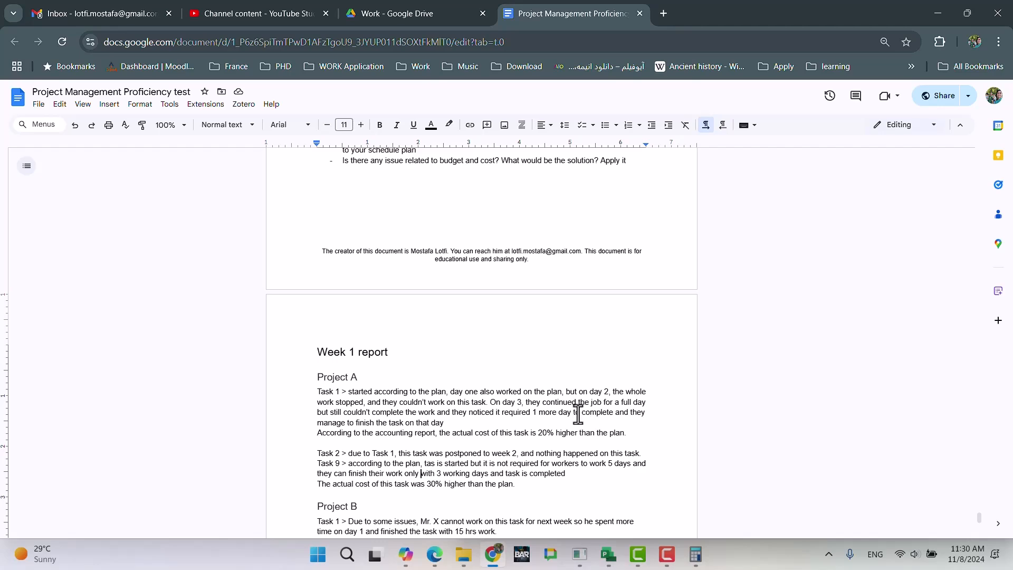
scroll(325, 386, down, 3)
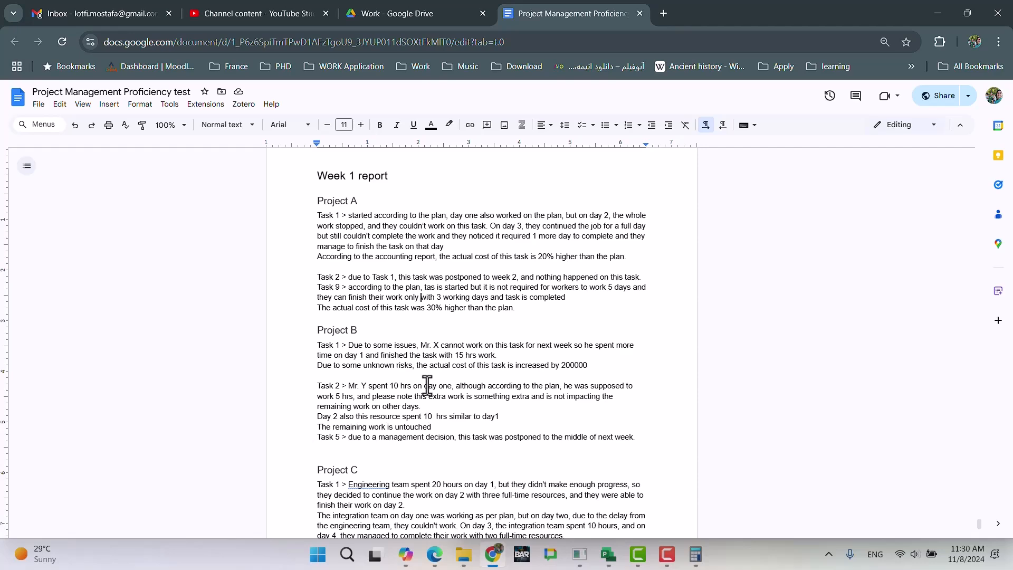
Switch back to Project and record 15 hours of actual work for Resource_X on Task 1 on November 3.
click(492, 554)
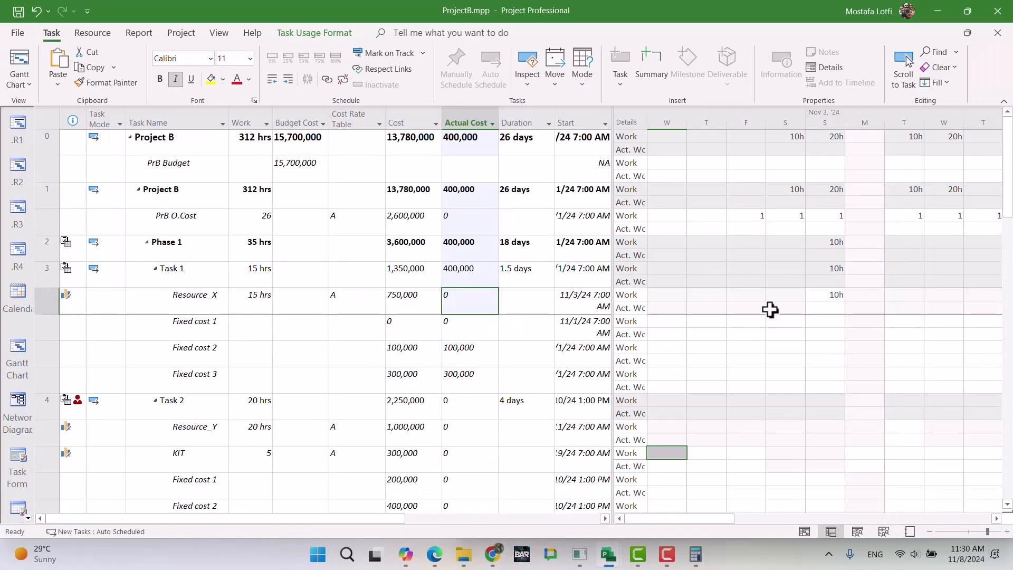
click(236, 298)
click(186, 305)
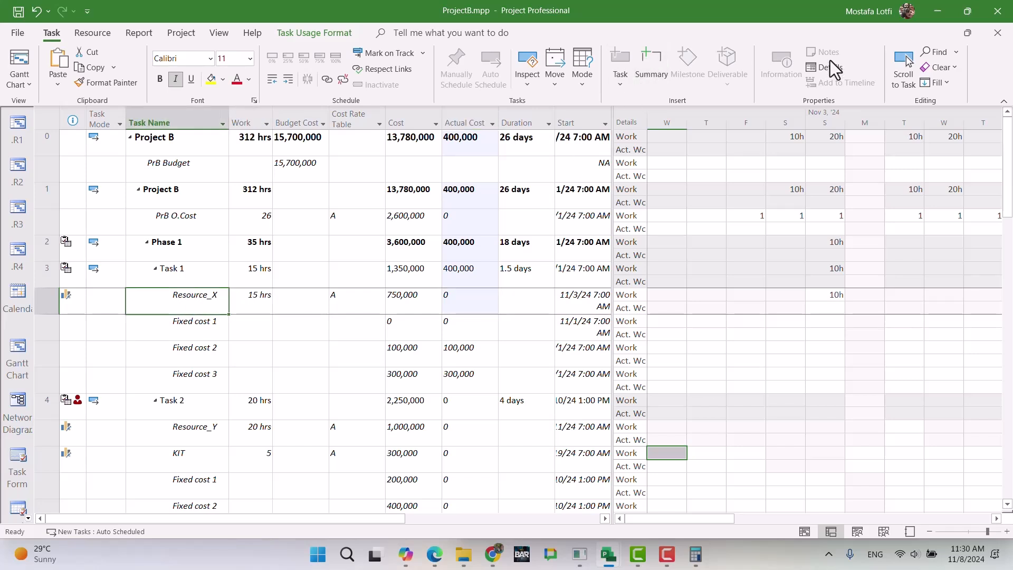
click(825, 309)
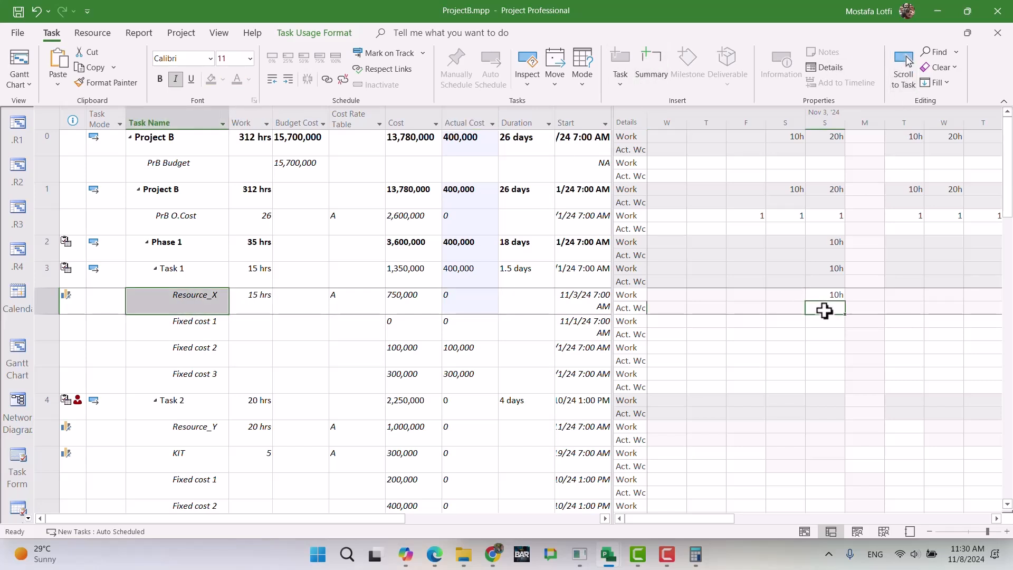
text(15)
key(Right)
Examine the daily planned and actual work around Task 1's Resource_X in early and mid-November, and check Task 1's actual cost.
key(Right)
key(Right)
key(Right)
key(Right)
key(Right)
key(Right)
key(Right)
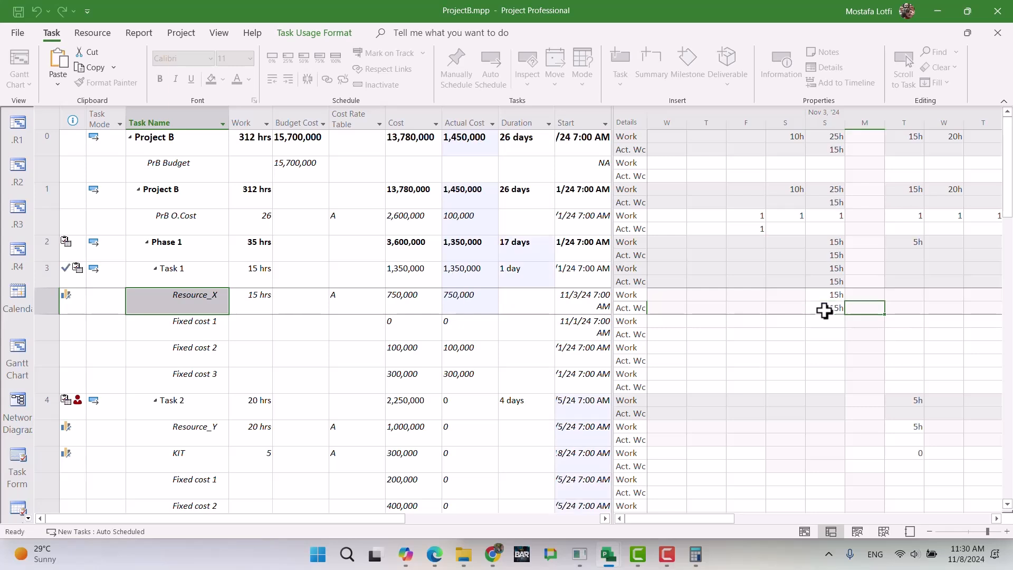
key(Left)
key(Left)
key(Left)
key(Left)
key(Left)
key(Left)
key(Left)
key(Left)
key(Left)
key(Left)
key(Left)
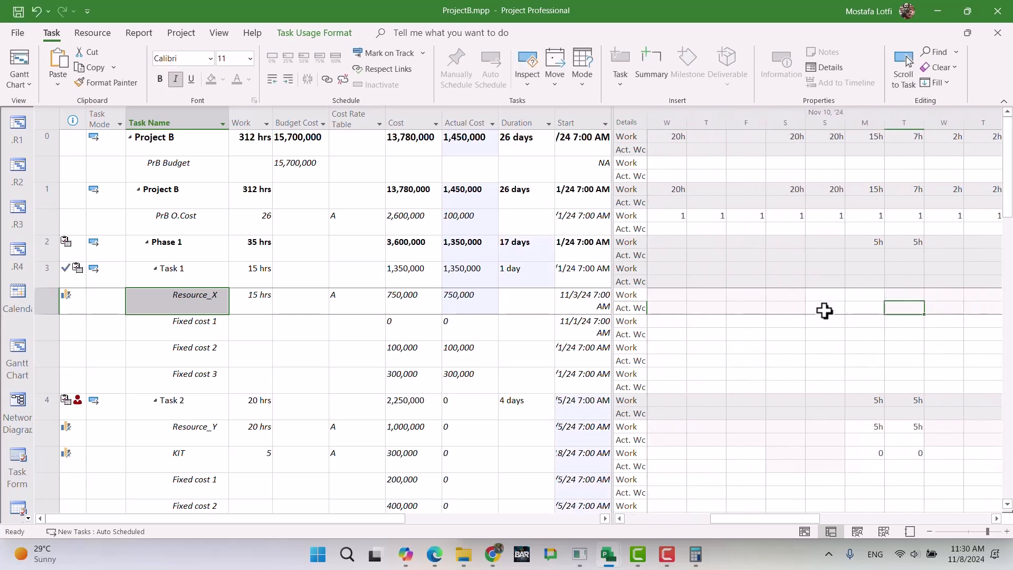
key(Right)
key(Right)
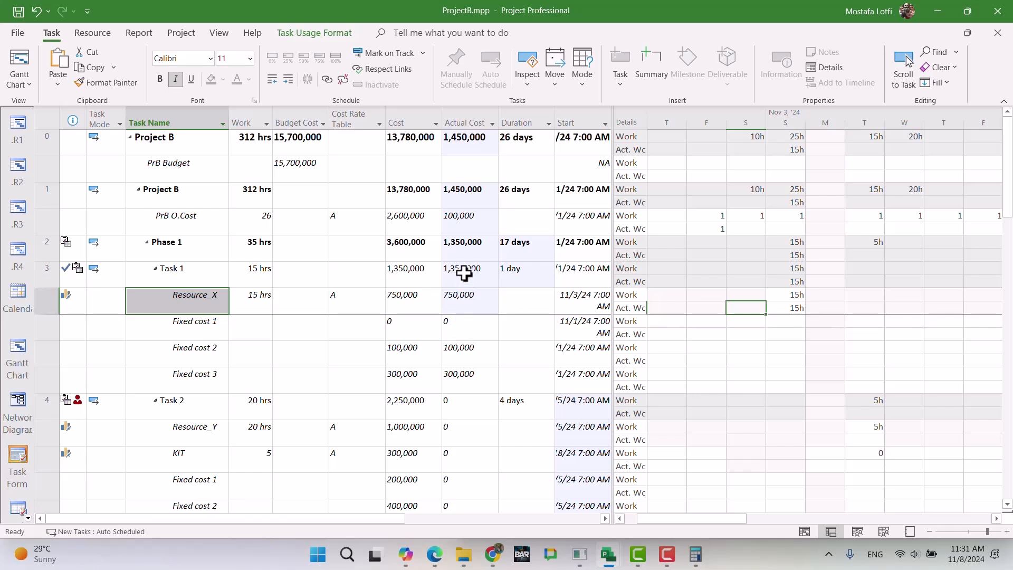
click(482, 272)
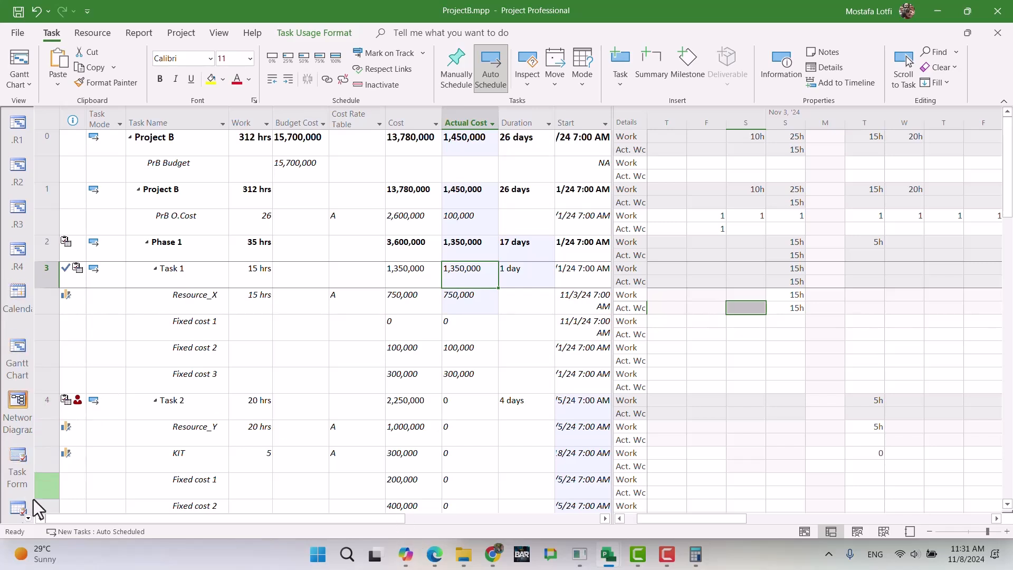
Check Project B's progress in the Tracking Gantt view and return to the Task Usage view.
click(28, 518)
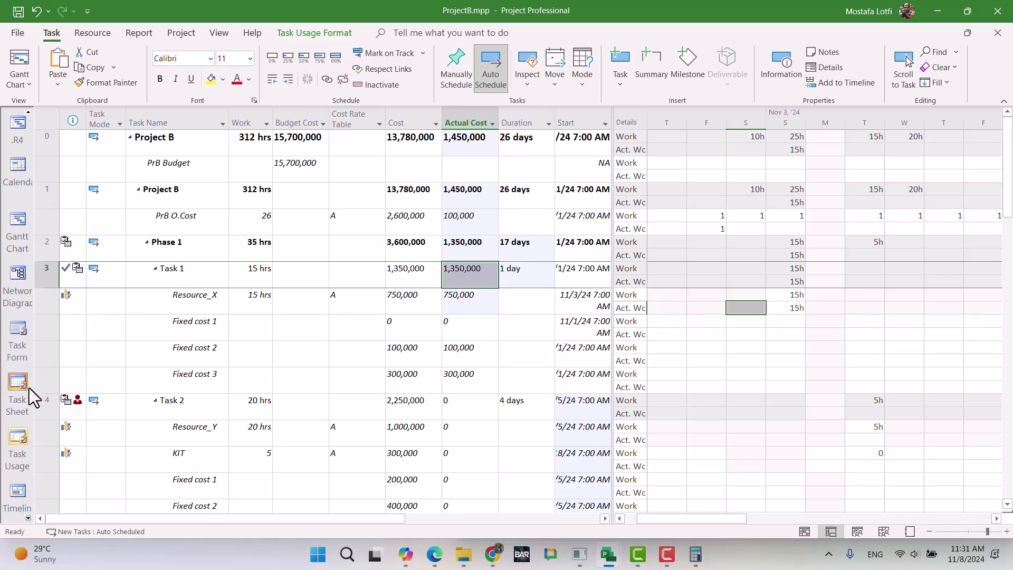
click(28, 519)
click(17, 453)
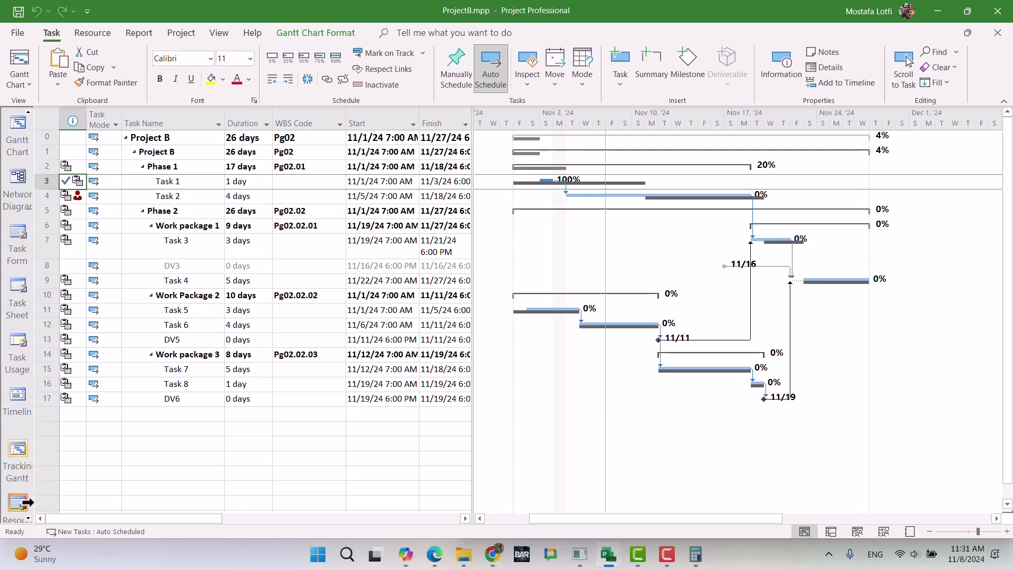
click(29, 518)
click(29, 518)
click(28, 518)
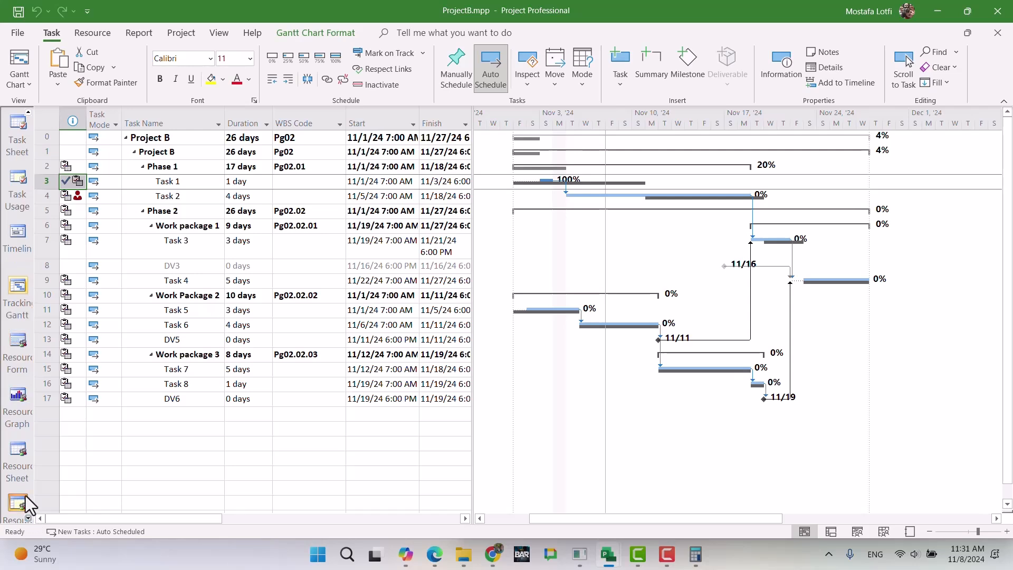
click(29, 518)
click(29, 518)
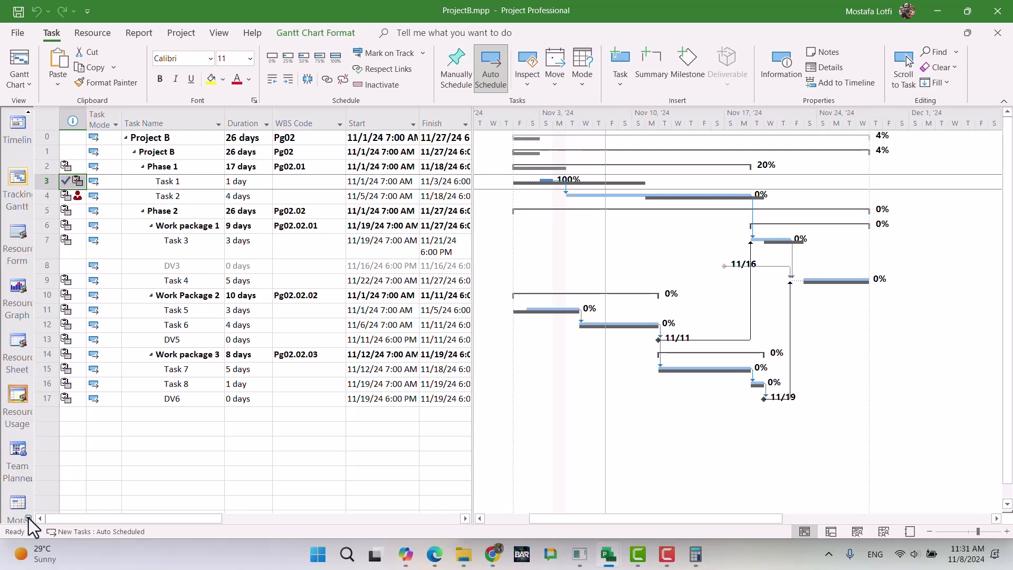
click(28, 518)
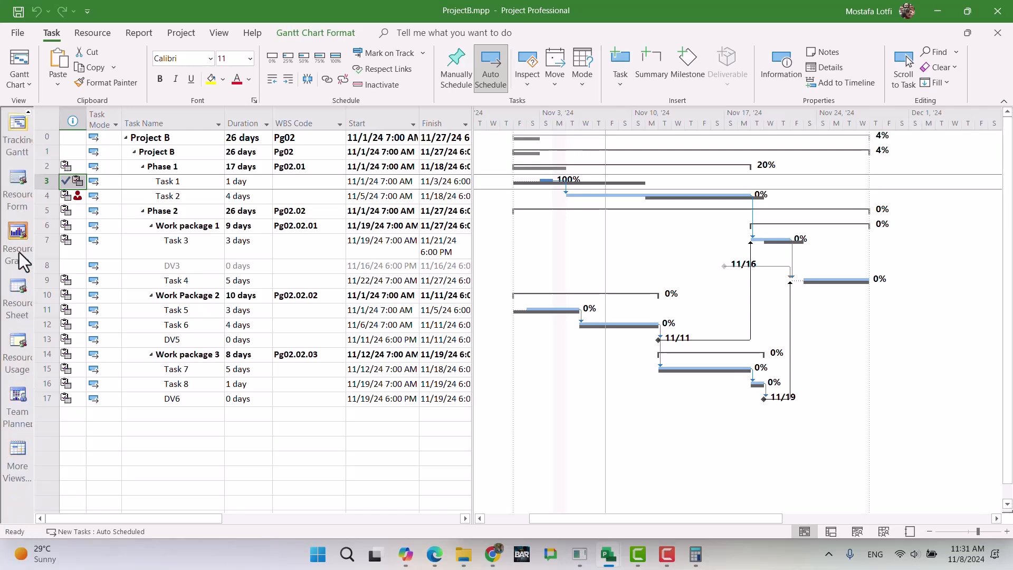
click(27, 112)
click(27, 113)
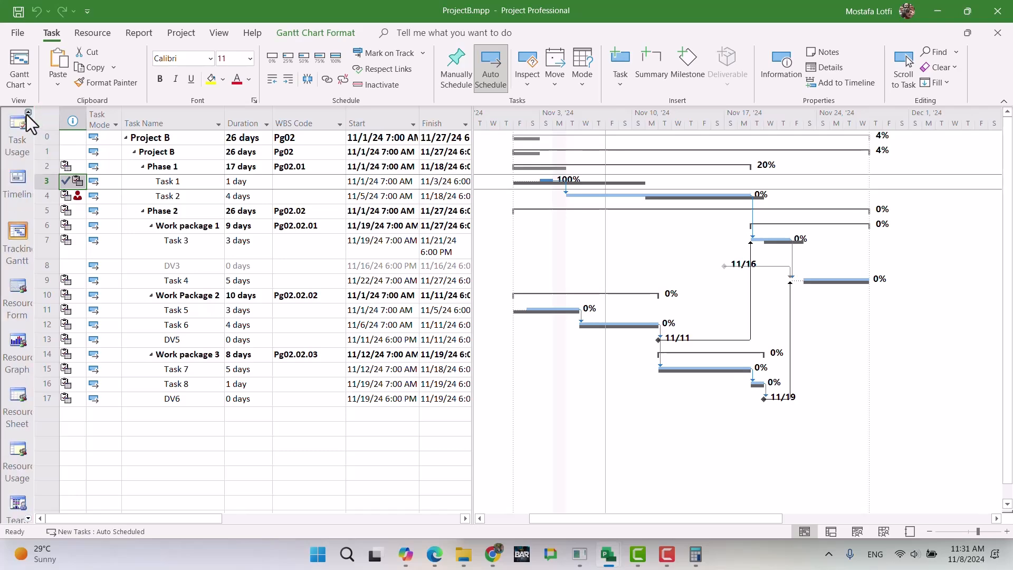
click(21, 138)
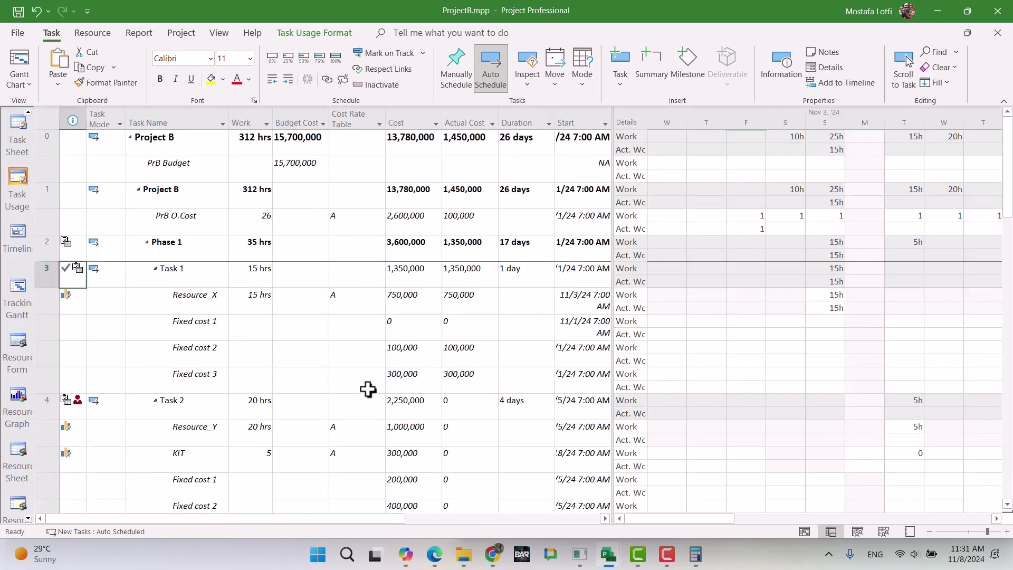
Examine the daily work planned for Resource_Y and KIT on Task 2 from November 5 through November 18.
scroll(216, 375, down, 1)
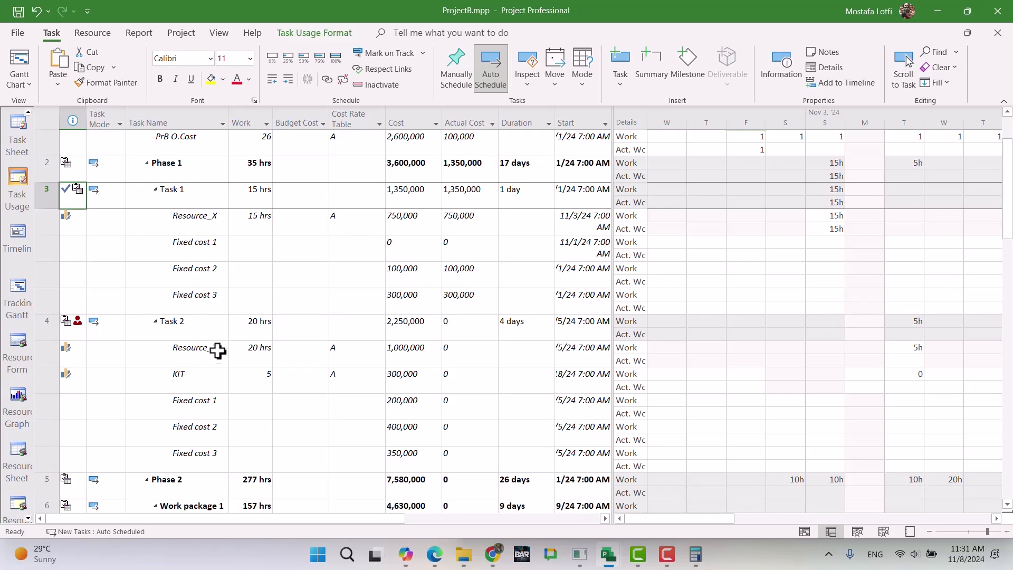
click(199, 361)
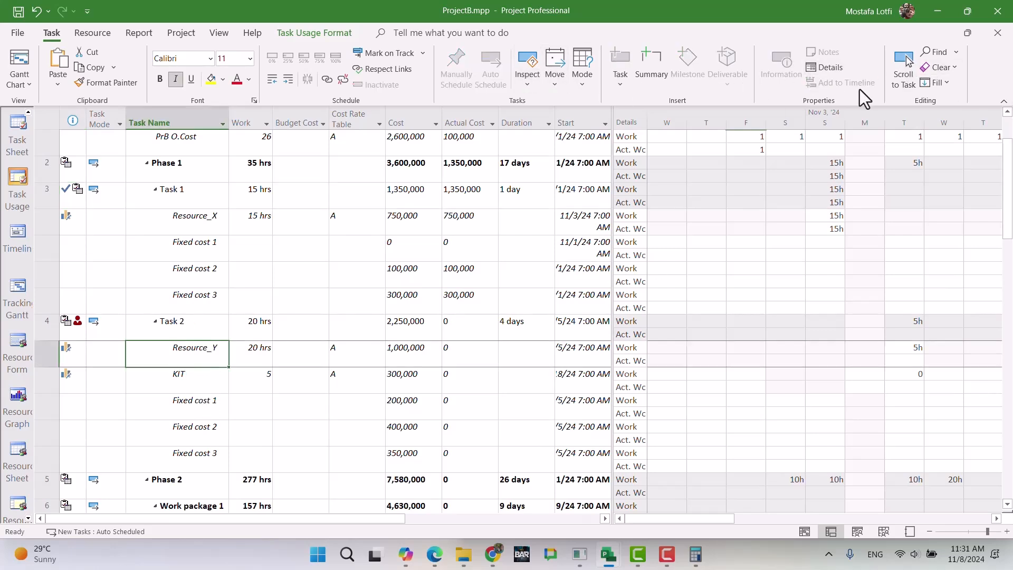
click(891, 75)
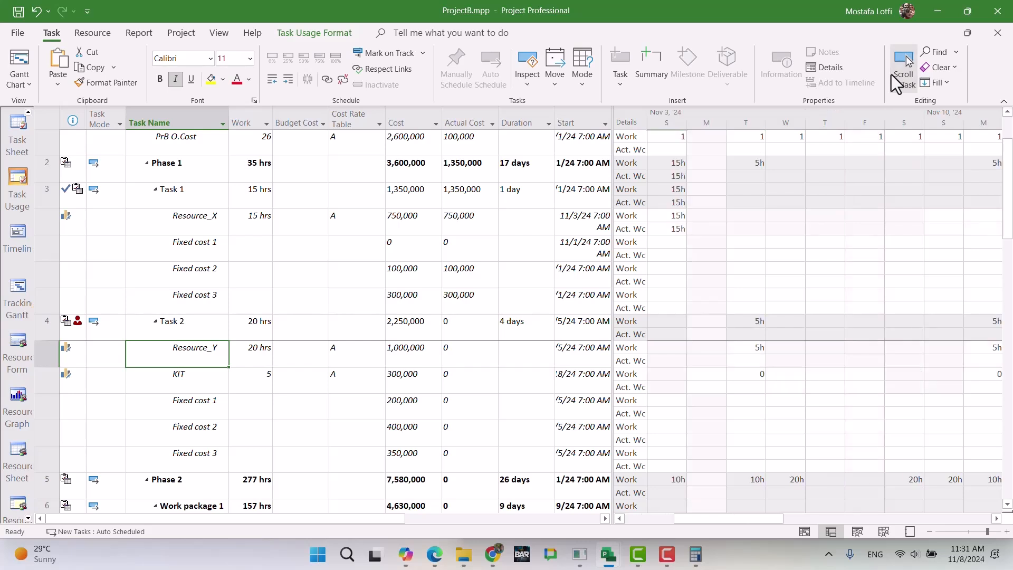
click(743, 360)
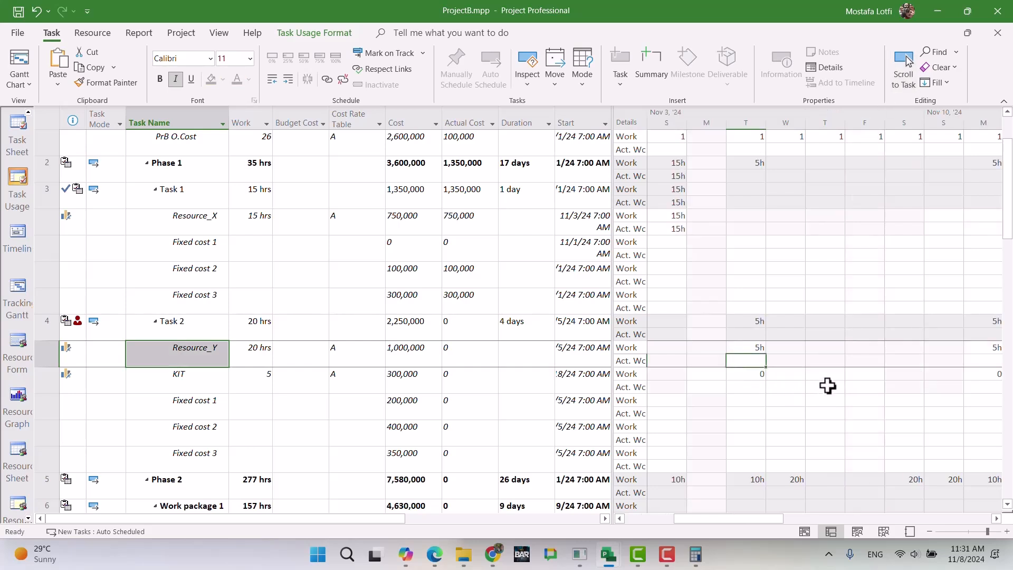
key(Right)
key(Right)
key(Right)
key(Right)
key(Right)
key(Right)
key(Right)
key(Right)
key(Right)
key(Right)
key(Right)
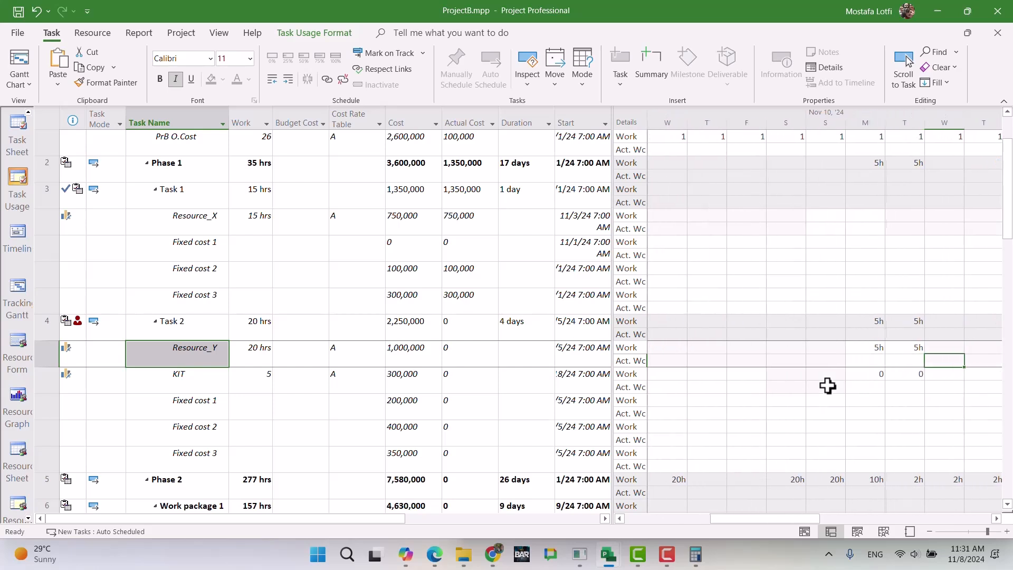
key(Right)
key(Right)
key(Right)
key(Right)
key(Left)
key(Left)
key(Left)
key(Left)
key(Left)
key(Left)
key(Left)
key(Left)
key(Left)
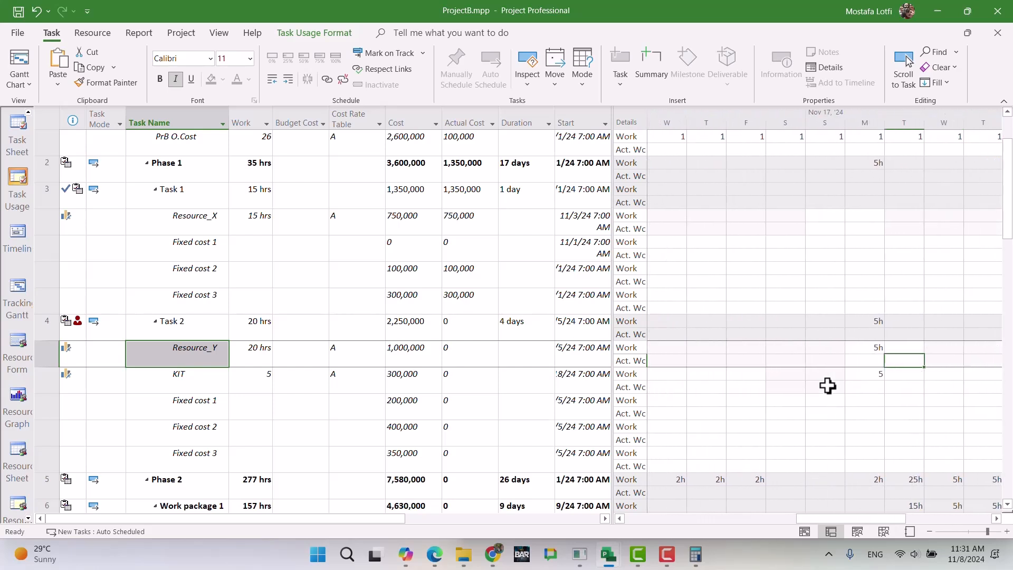
Record 10 hours of actual work for Resource_Y on Task 2 on November 5.
key(Left)
key(Left)
key(Left)
key(Left)
key(Left)
key(Left)
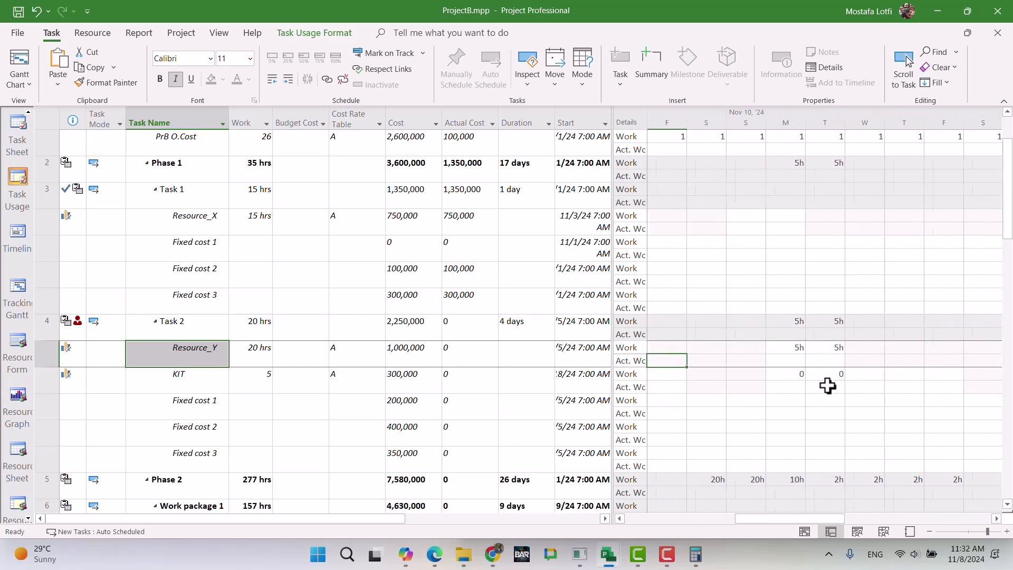
key(Left)
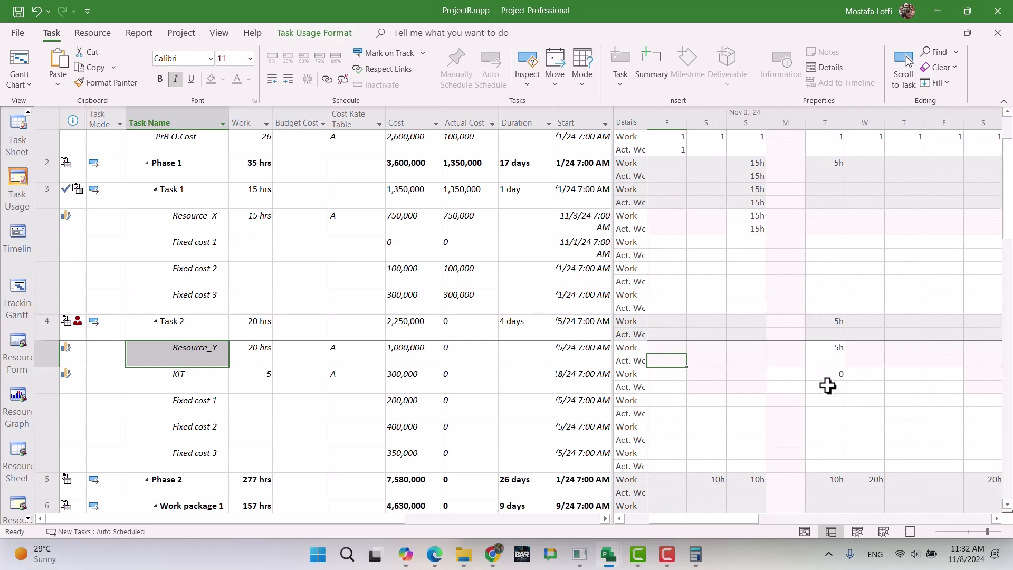
key(Right)
text(10)
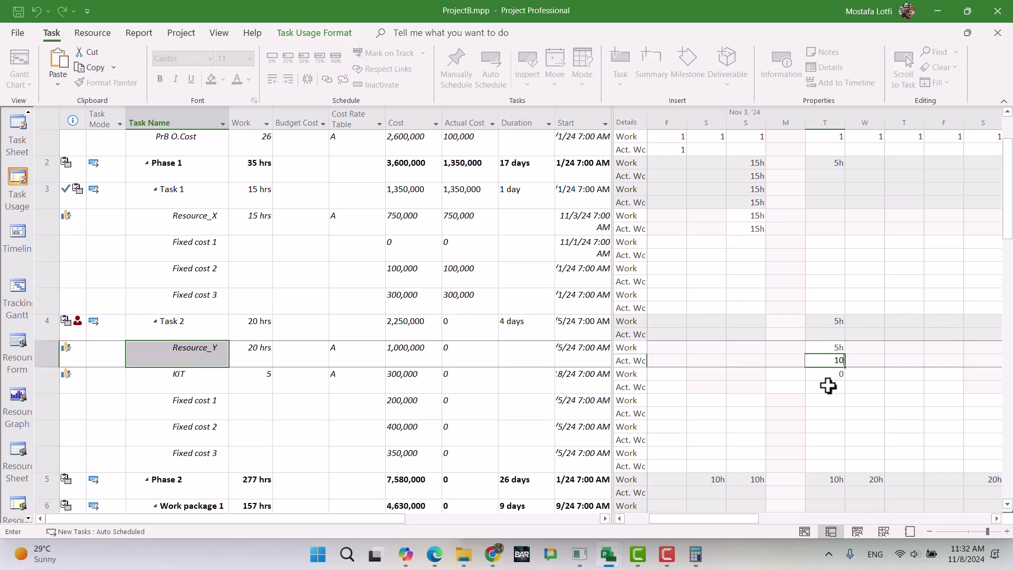
key(Return)
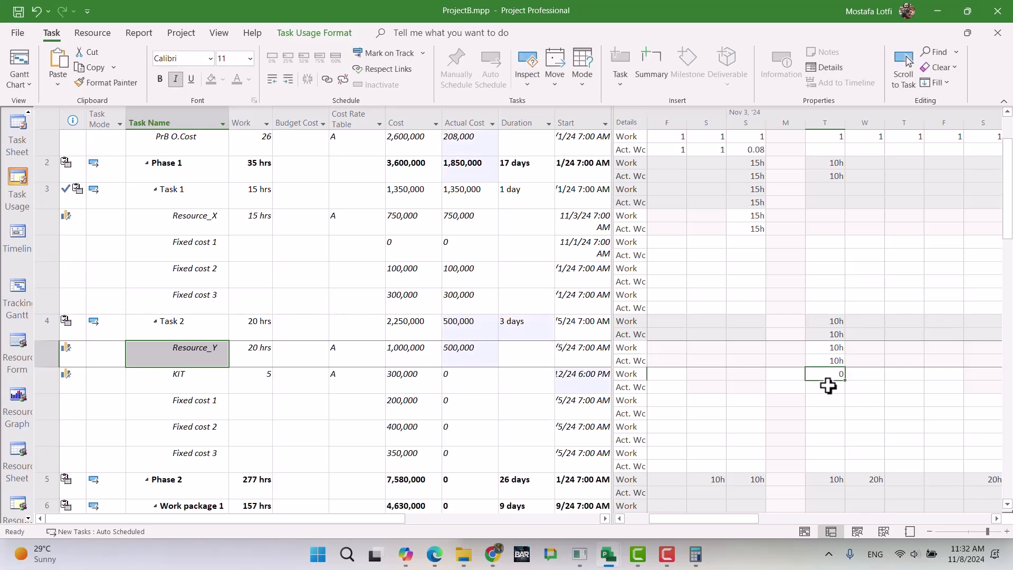
Schedule 5 hours of planned work for Resource_Y on Task 2 on November 18.
key(Up)
key(Right)
key(Right)
key(Right)
key(Right)
key(Right)
key(Right)
key(Right)
key(Right)
key(Right)
key(Right)
key(Right)
key(Right)
key(Right)
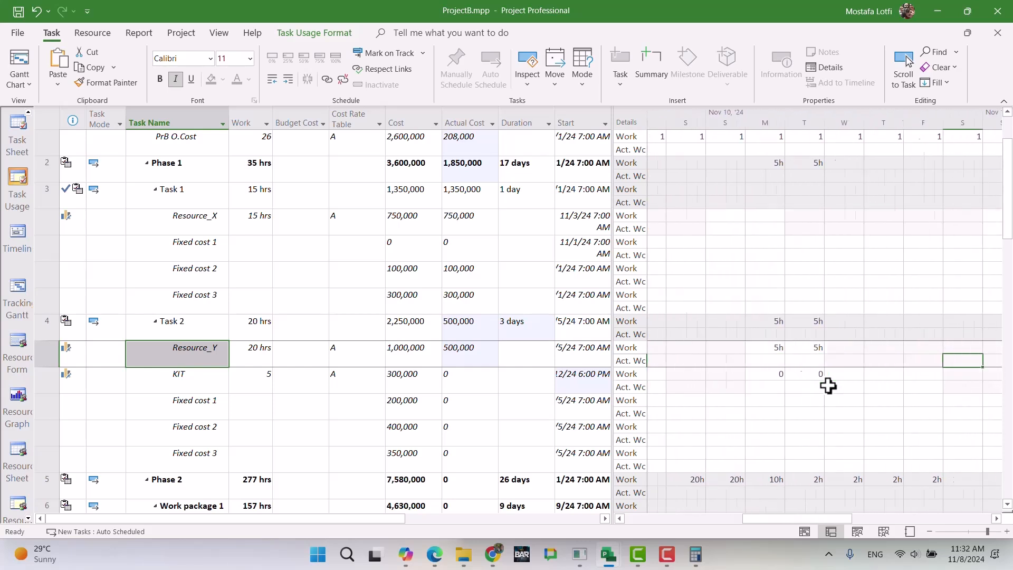
key(Up)
text(5)
key(Return)
key(Up)
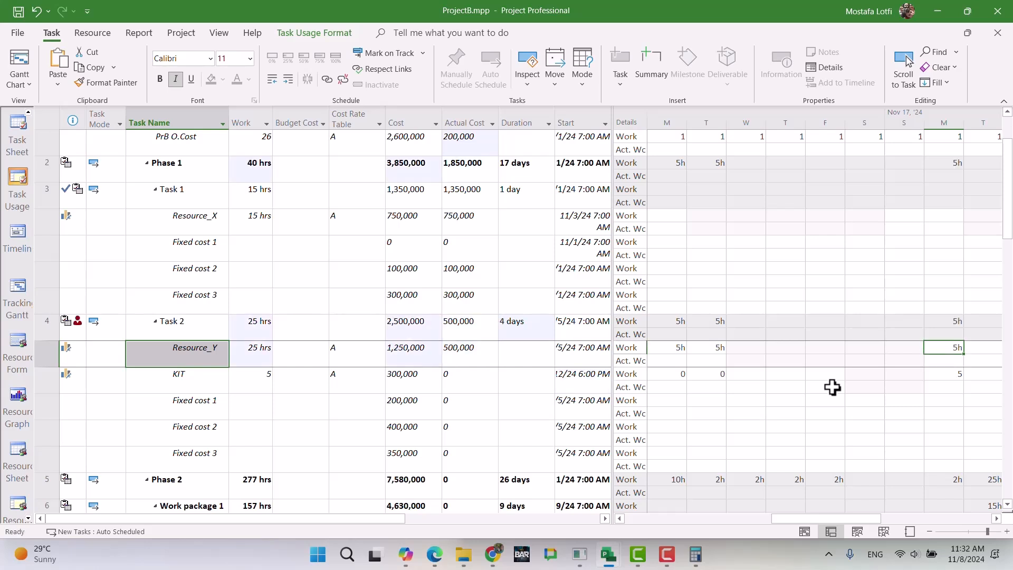
Review Resource_Y's daily planned and actual work on Task 2 from November 18 back to November 3.
key(Left)
key(Left)
key(Left)
key(Left)
key(Left)
key(Left)
key(Left)
key(Left)
key(Left)
key(Left)
key(Left)
key(Left)
key(Left)
key(Left)
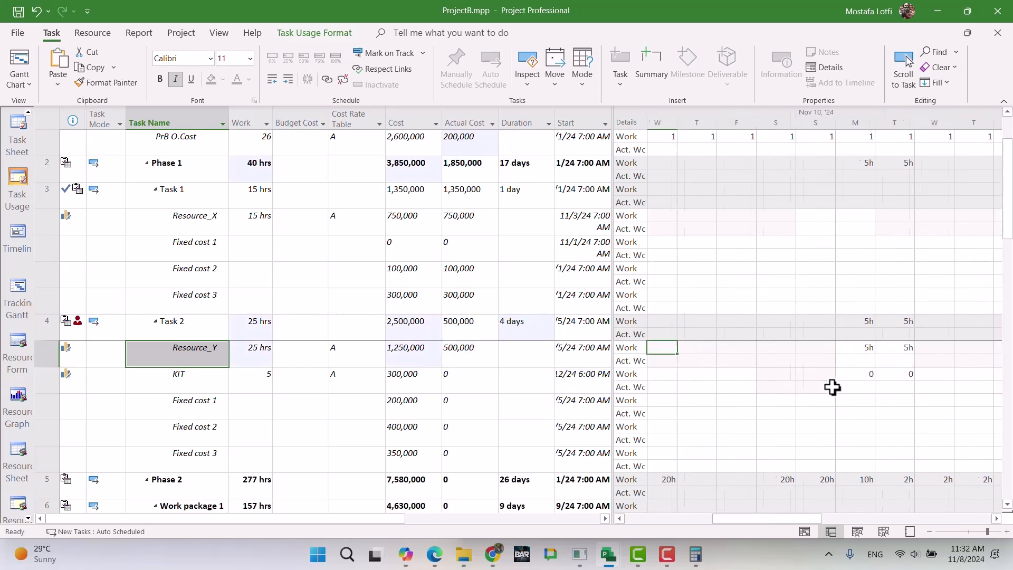
key(Left)
key(Down)
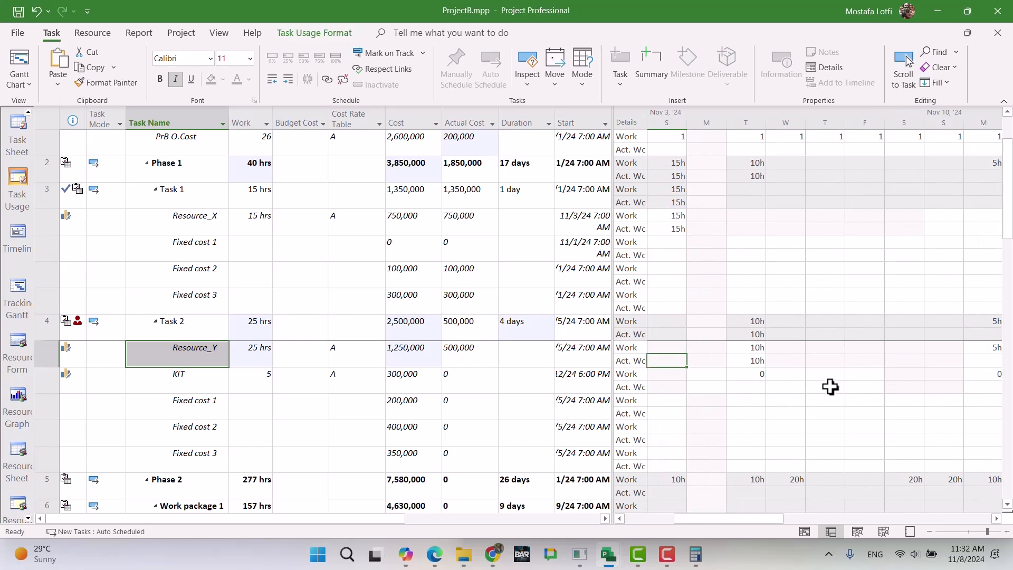
Copy Task 2's planned costs for Fixed cost 1, 2 and 3 (200,000, 400,000 and 350,000) into their actual costs.
click(406, 406)
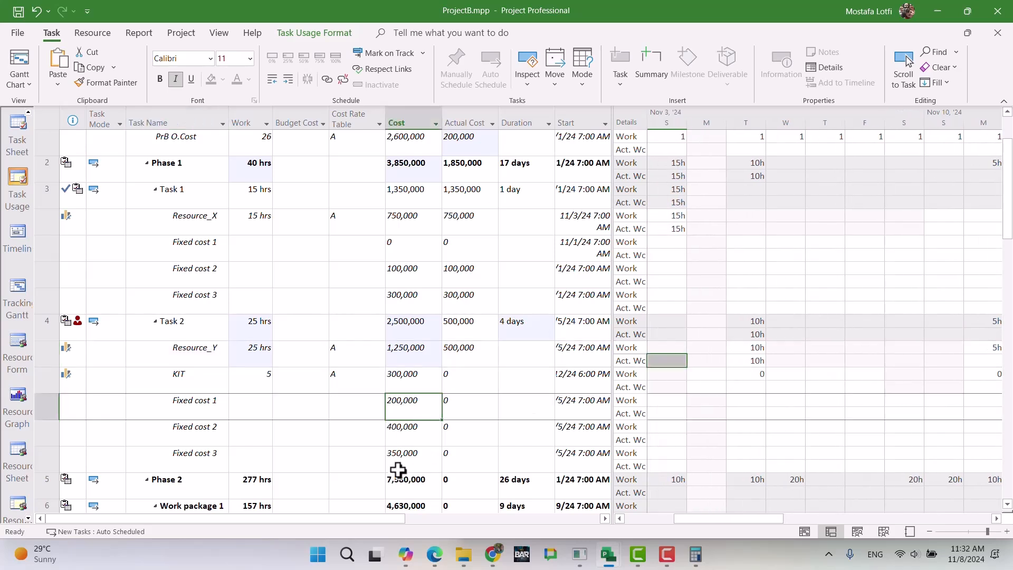
drag(400, 463, 404, 458)
key(ctrl+c)
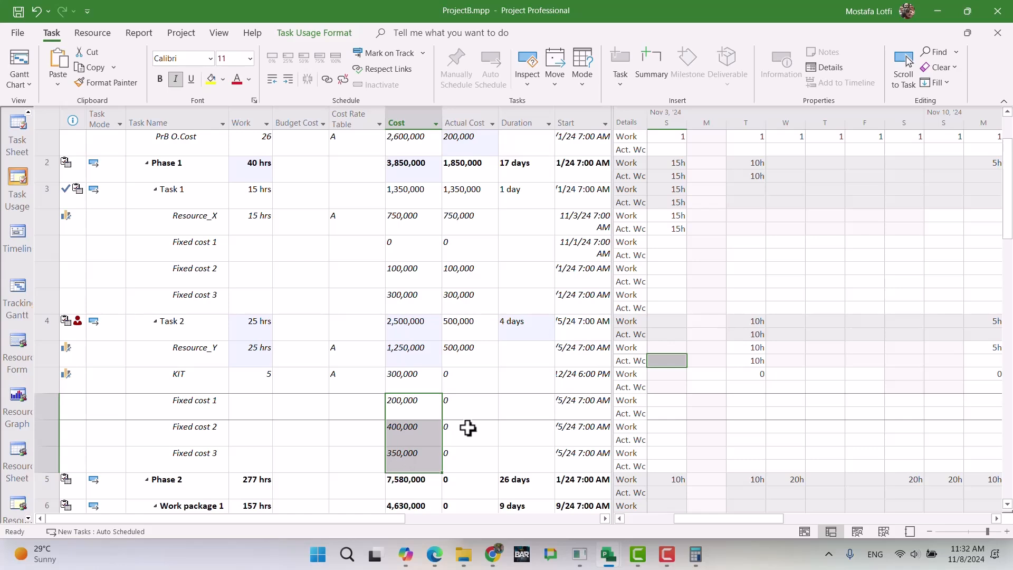
click(470, 400)
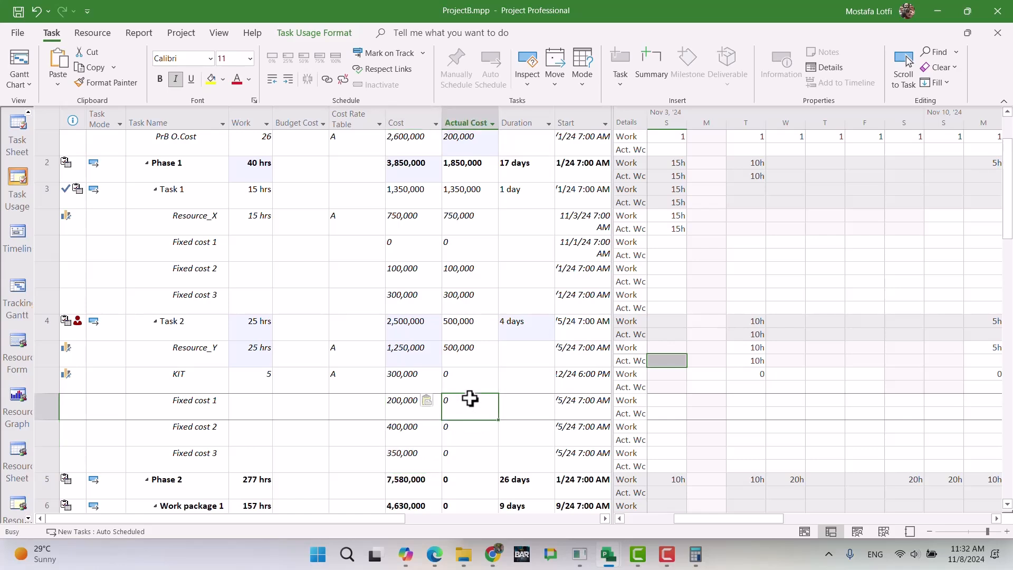
key(ctrl+v)
click(356, 424)
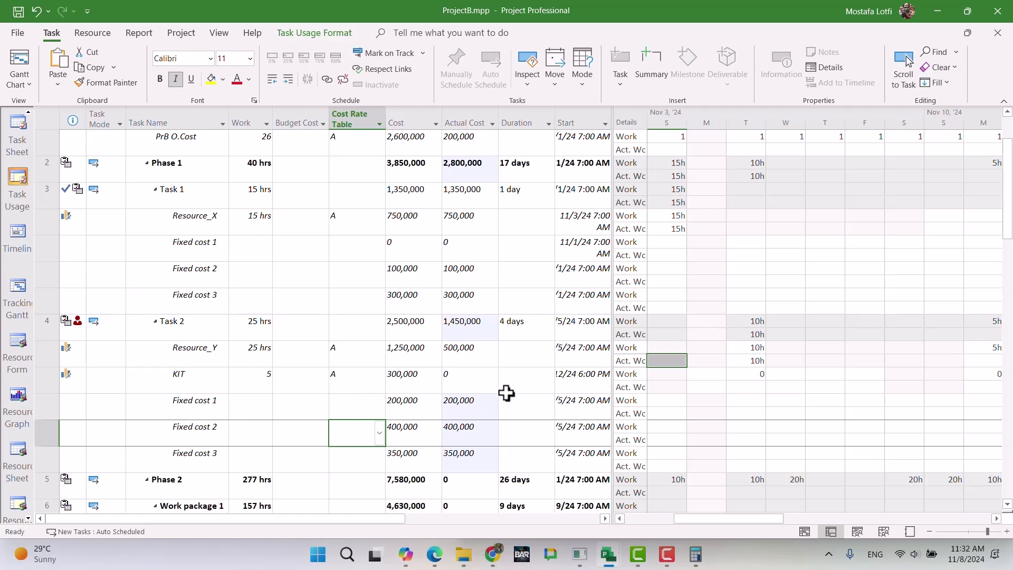
Review Project B in the Tracking Gantt view and check Task 5's entry in the Week 1 report.
click(429, 373)
click(484, 380)
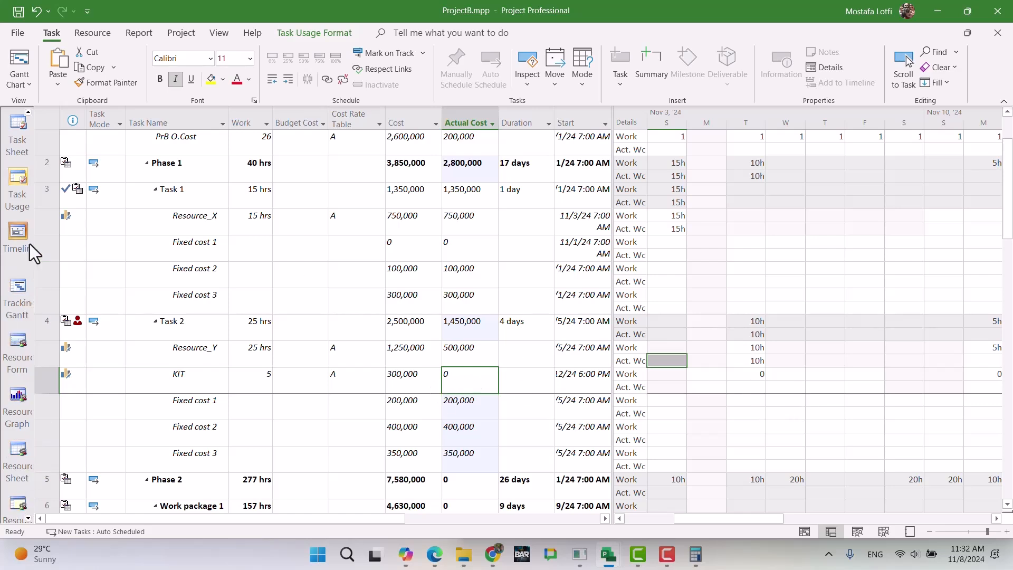
click(25, 520)
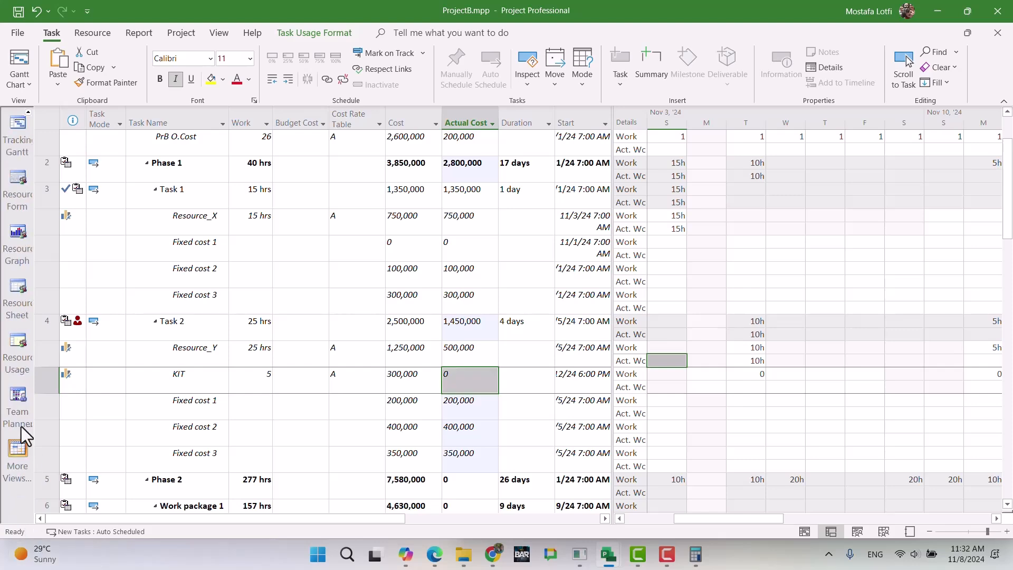
click(21, 138)
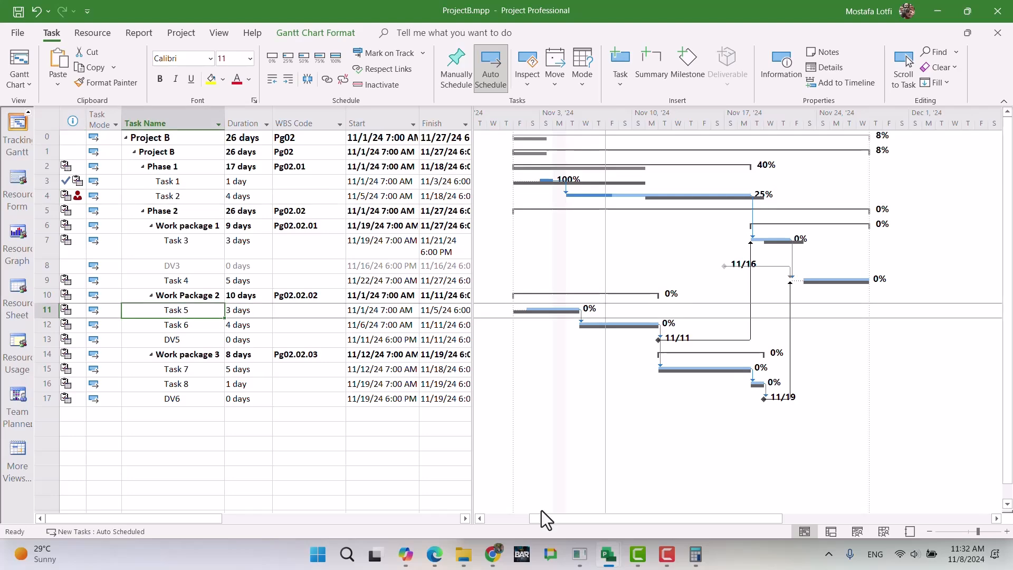
click(493, 554)
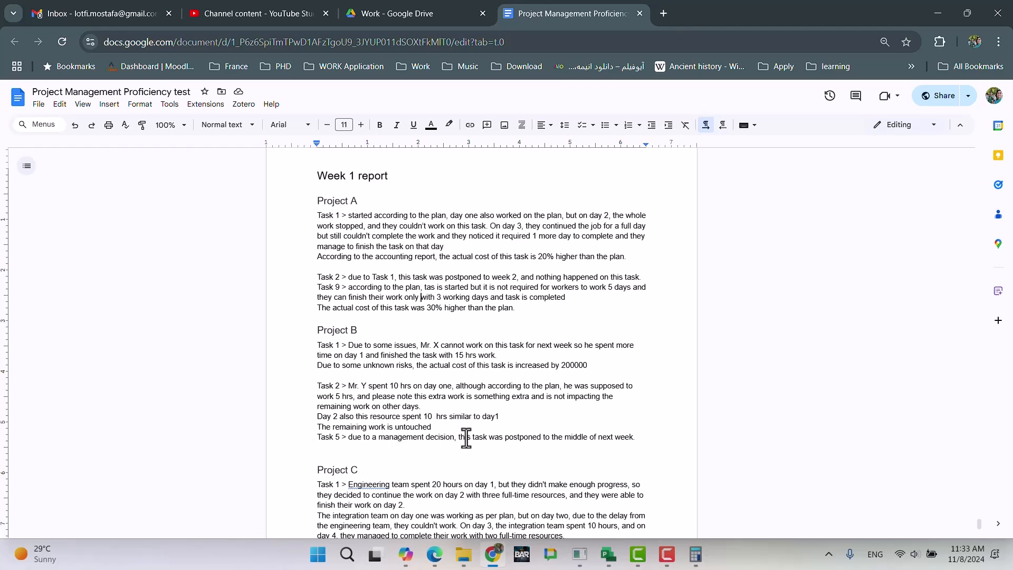
click(488, 558)
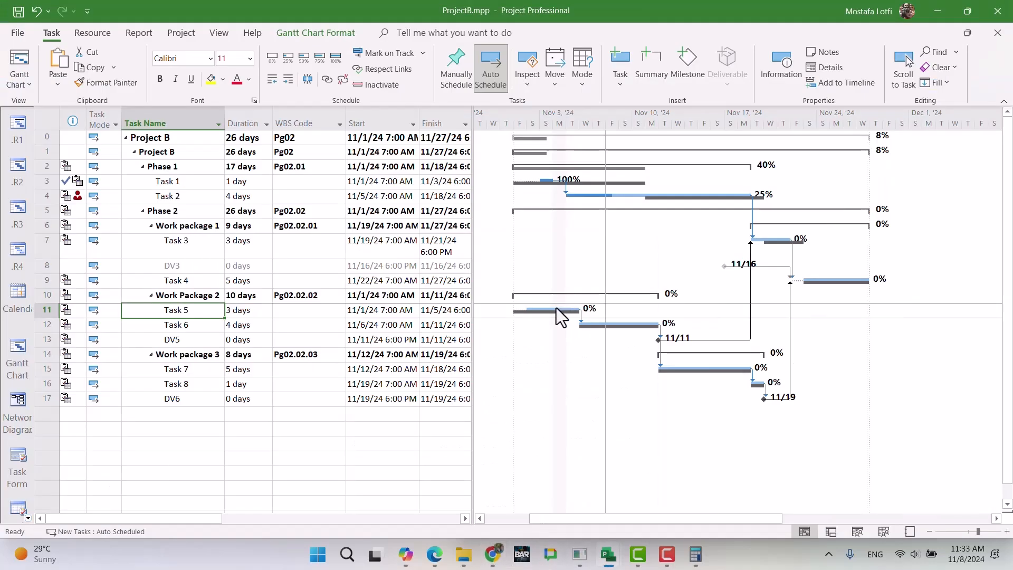
Postpone Task 5 on the Tracking Gantt chart so that it starts on November 12, 2024.
click(550, 313)
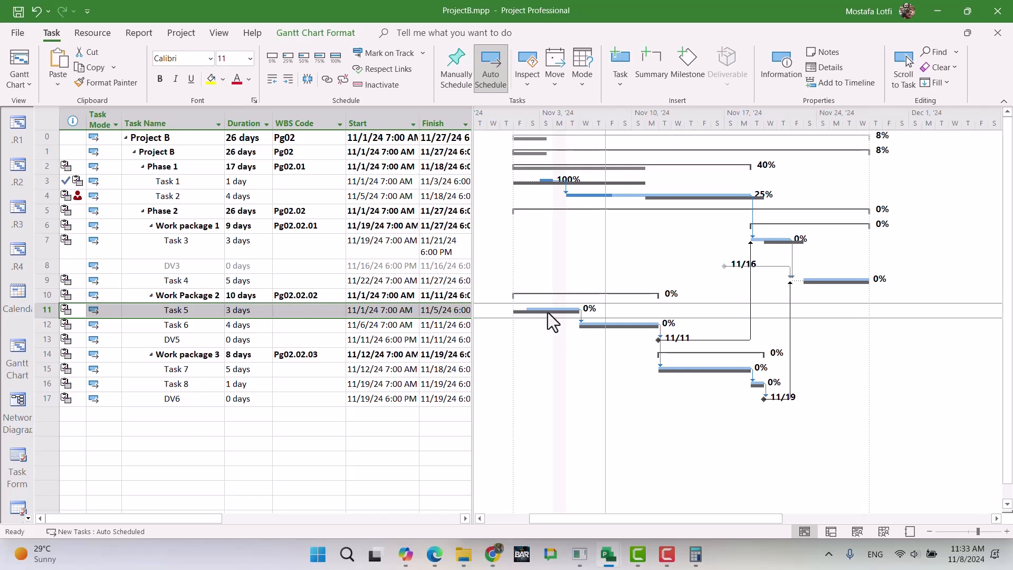
drag(550, 310, 688, 312)
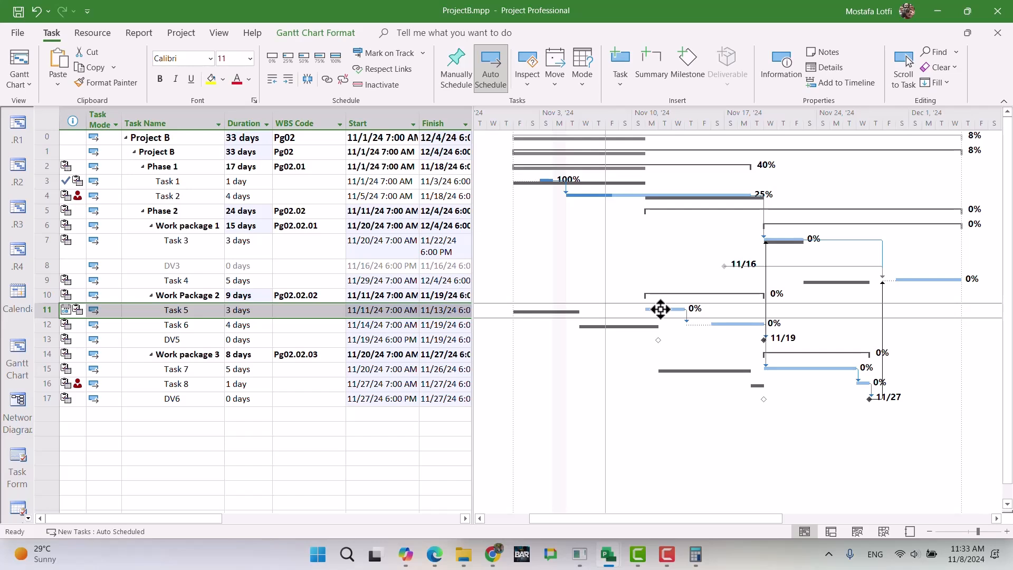
drag(660, 309, 680, 310)
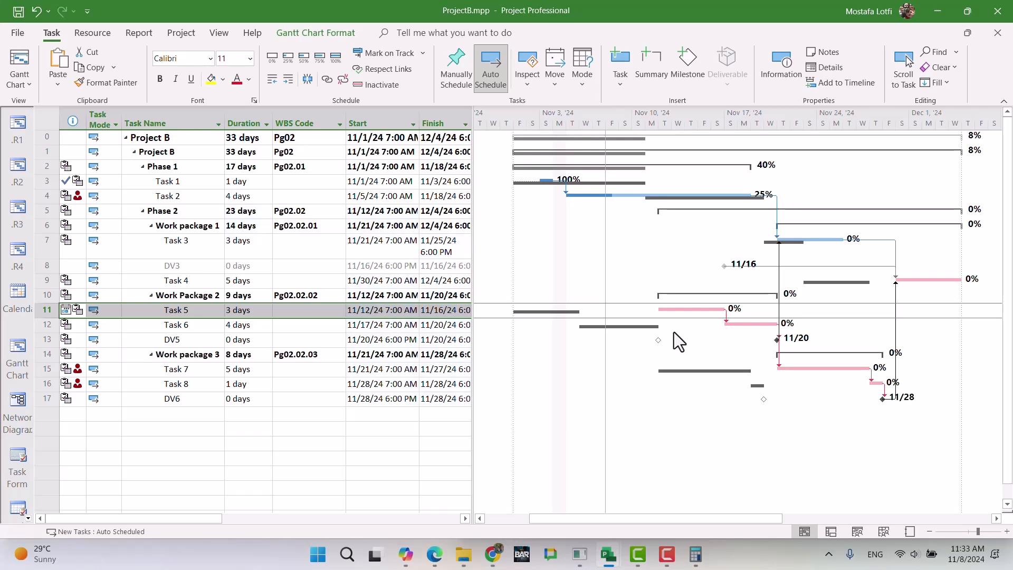
Format the Current Date gridline of Project B's Tracking Gantt chart as a red dashed line.
right_click(637, 233)
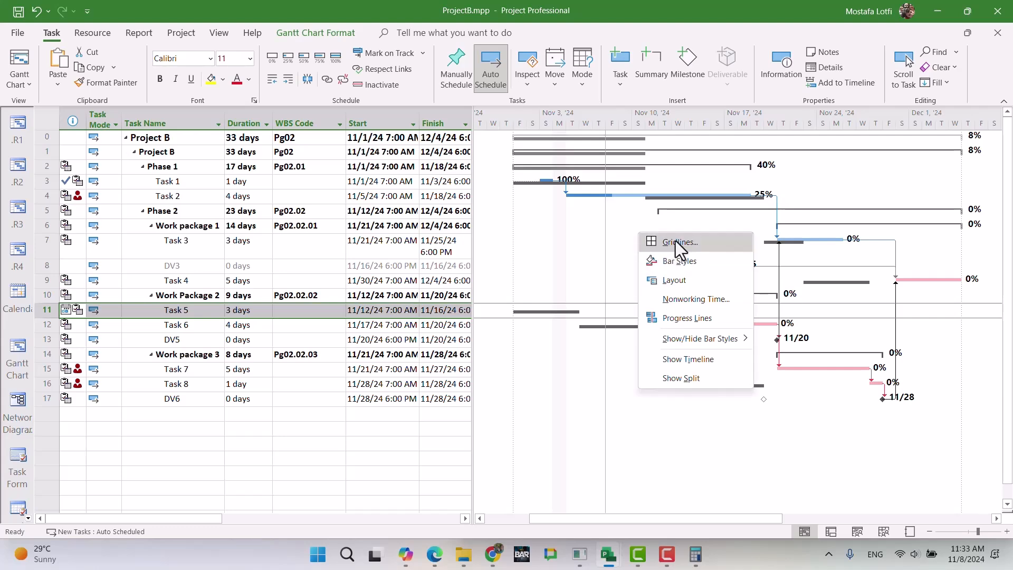
click(680, 296)
click(401, 272)
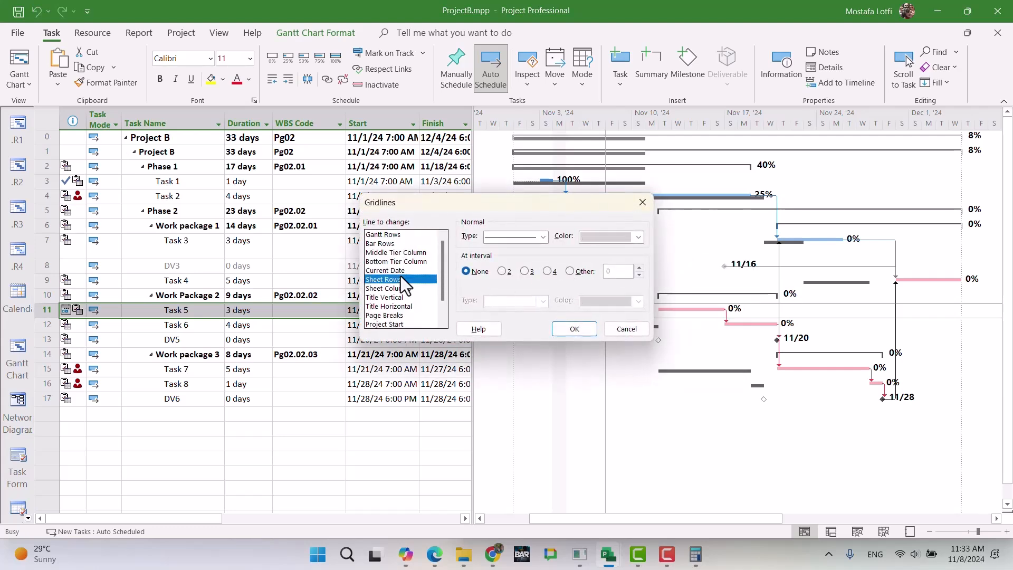
click(607, 237)
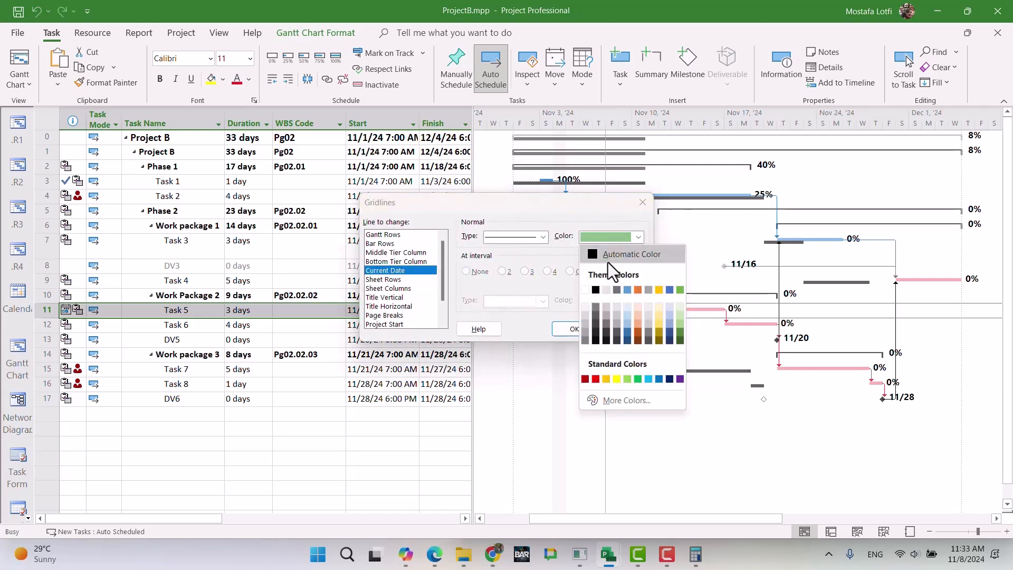
click(601, 375)
click(523, 237)
click(531, 293)
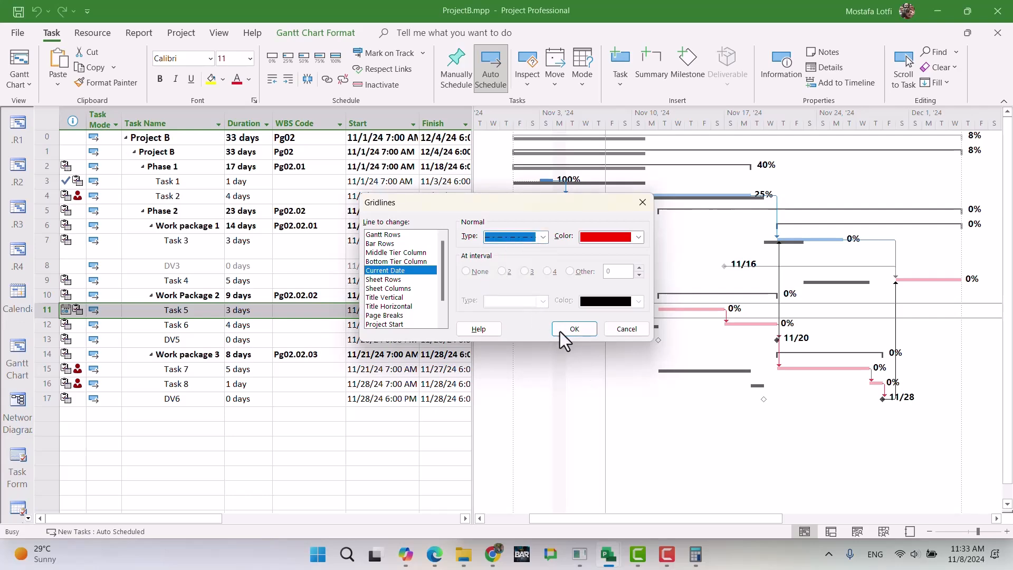
click(560, 332)
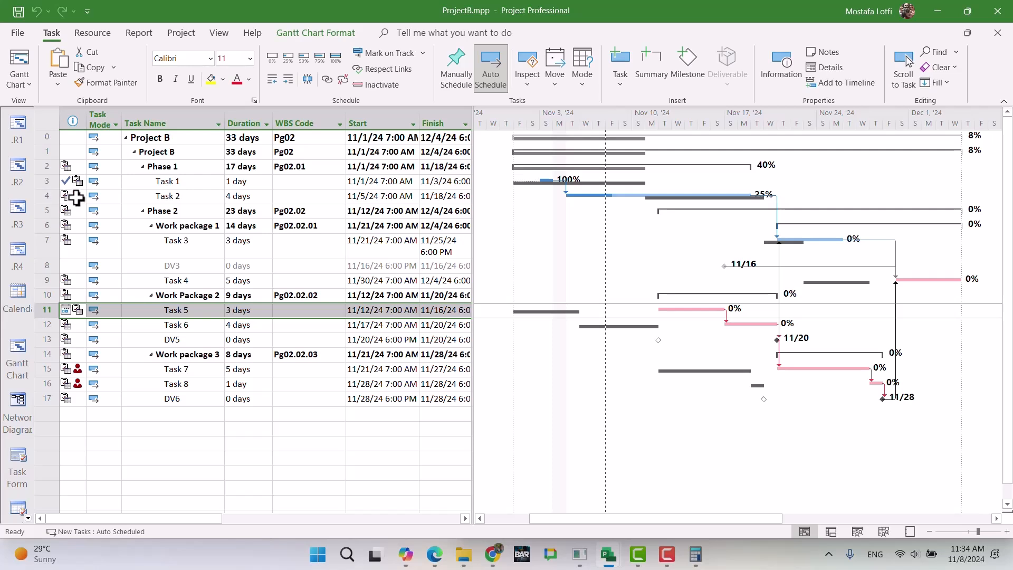
Read Project C's entries in the Week 1 report and switch to the ProjectC.mpp file.
mouse_move(75, 198)
mouse_move(80, 371)
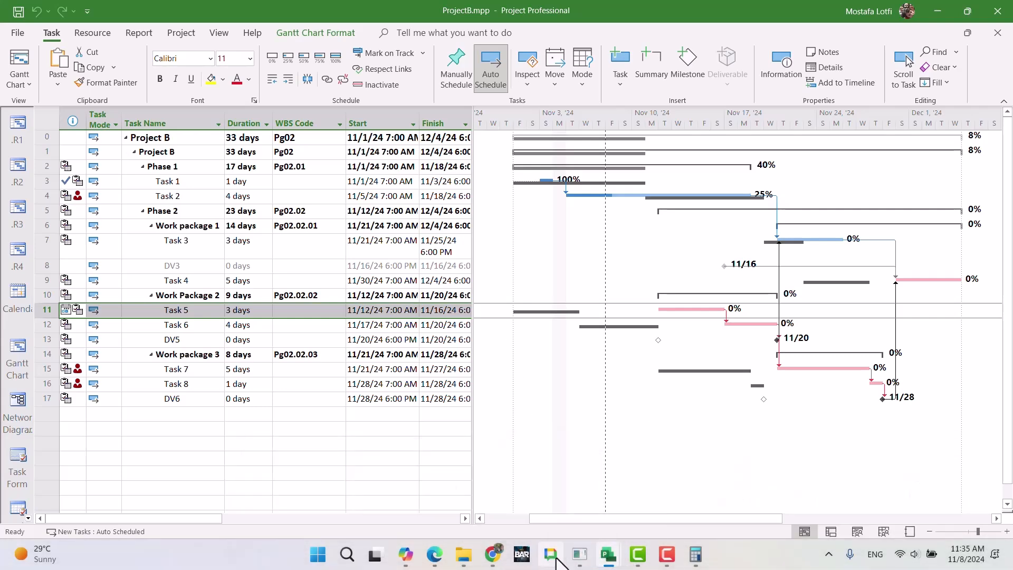
click(492, 554)
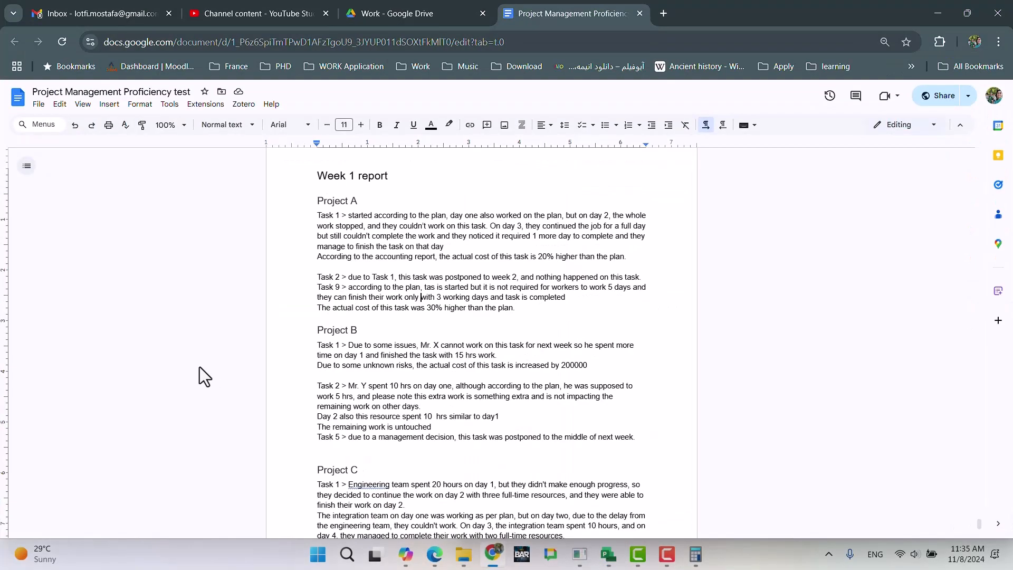
scroll(402, 431, down, 3)
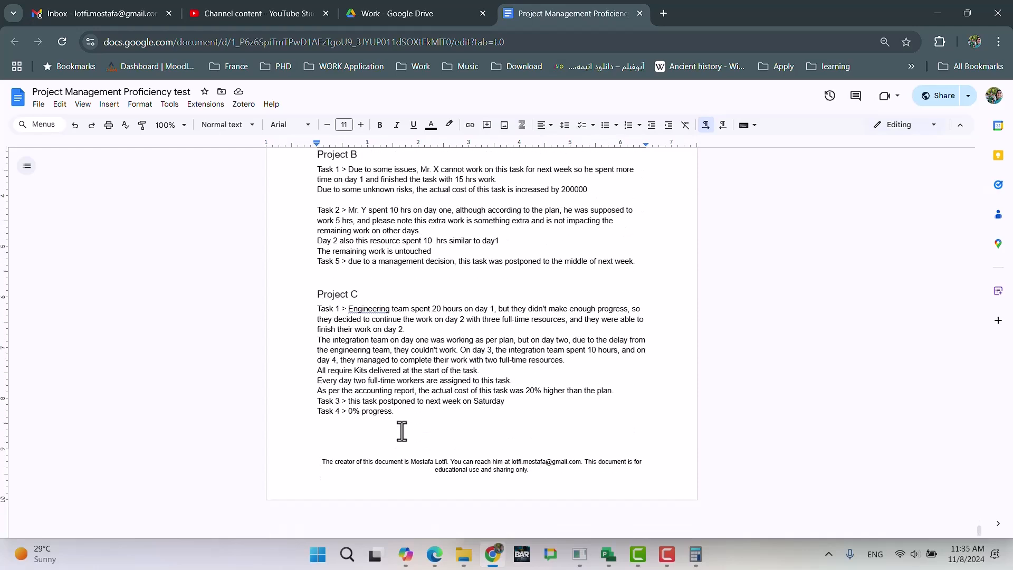
mouse_move(609, 554)
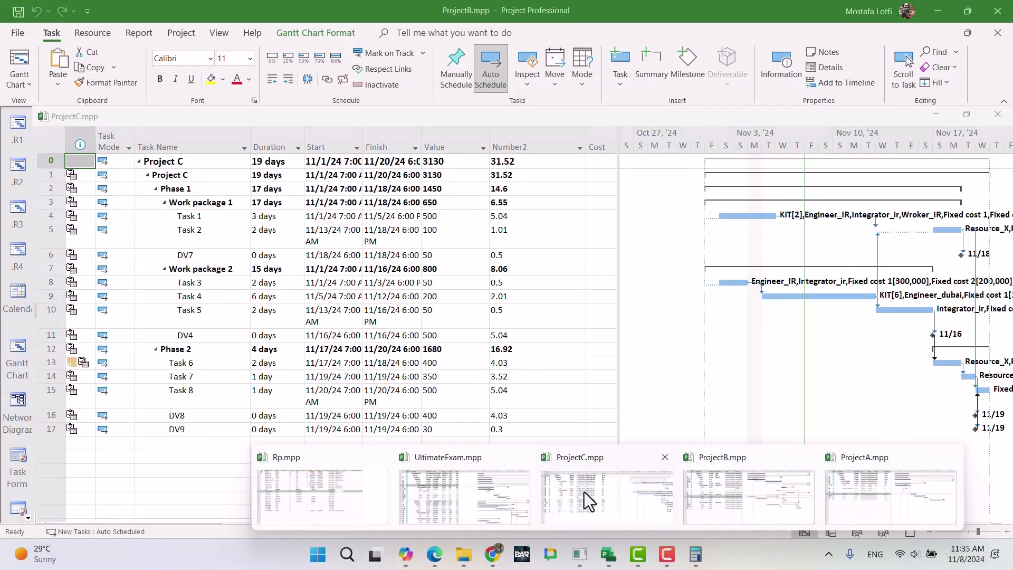
click(582, 493)
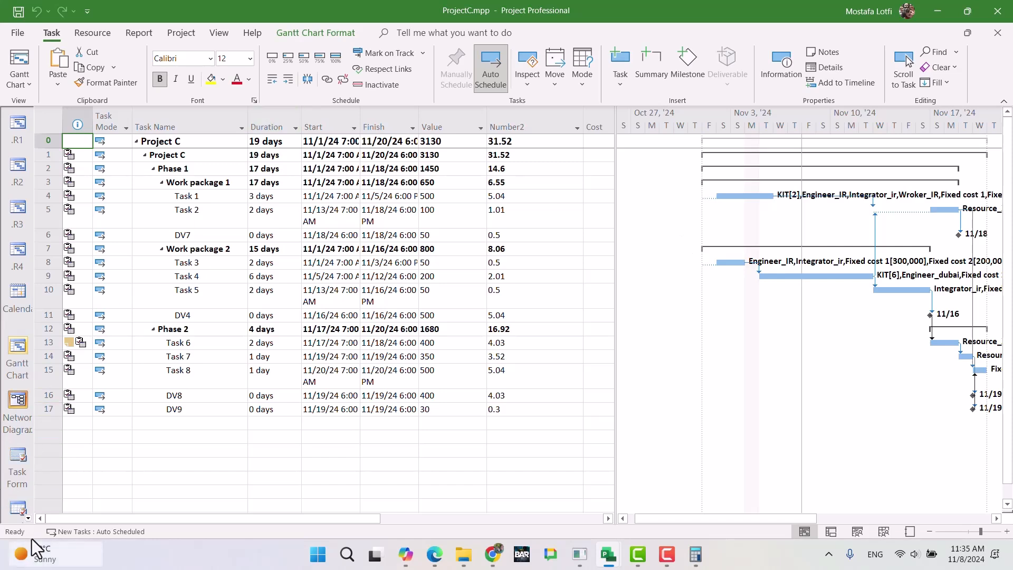
Insert a Cost column before the Value column in Project C's Gantt Chart table.
click(28, 518)
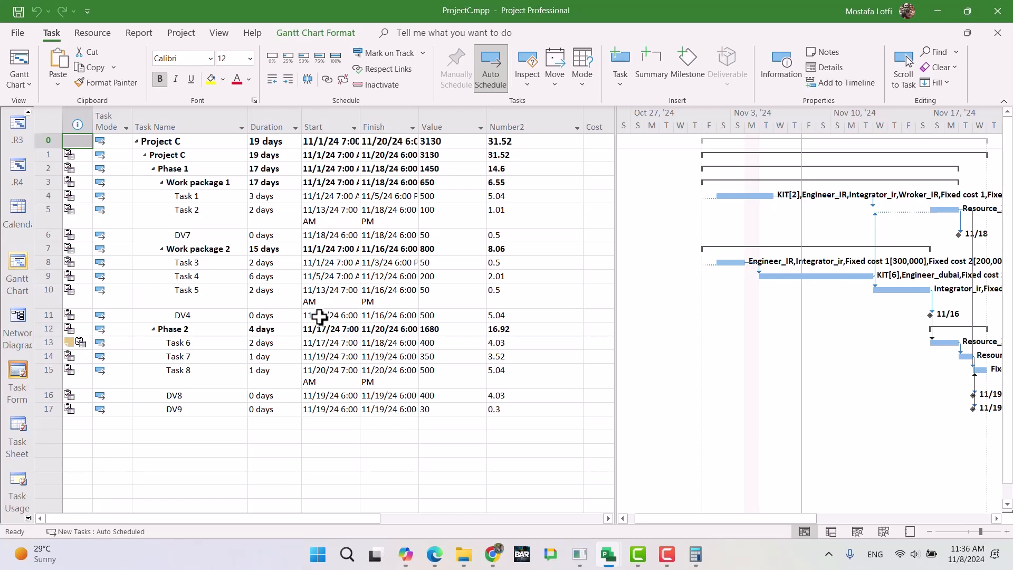
click(448, 126)
key(Insert)
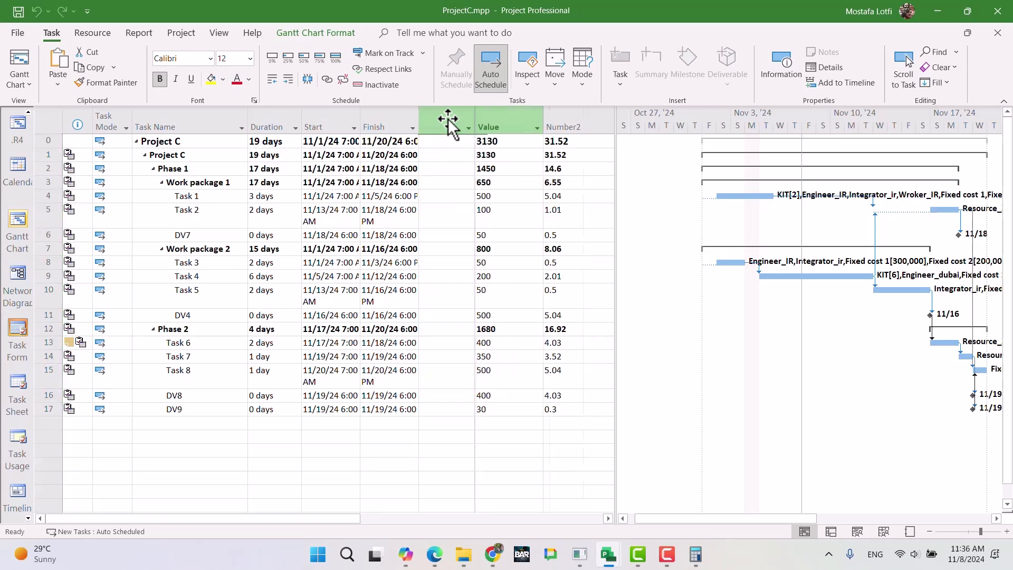
text(fixed cost)
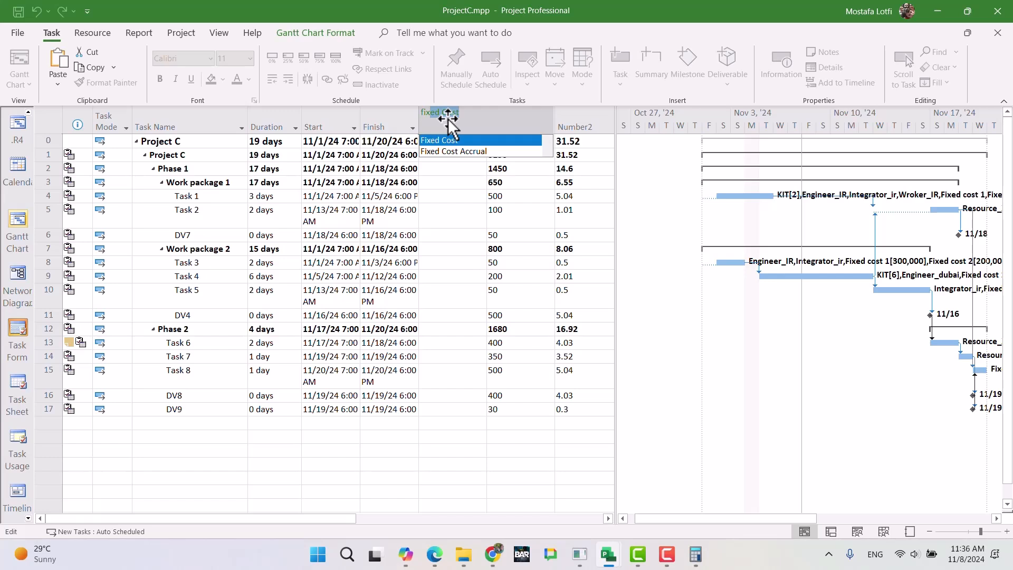
key(BackSpace)
key(BackSpace)
key(BackSpace)
key(BackSpace)
text(cost)
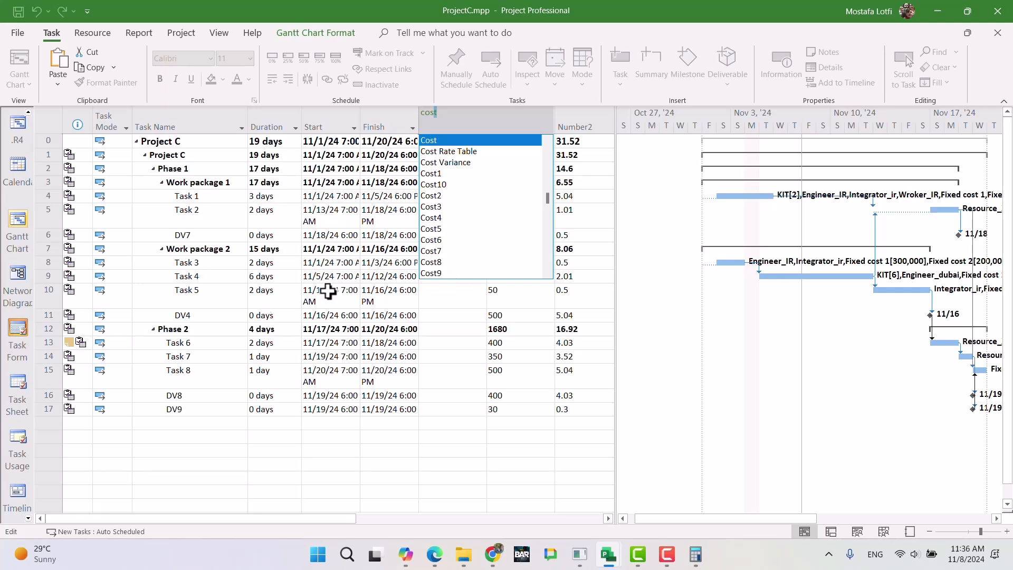
key(Return)
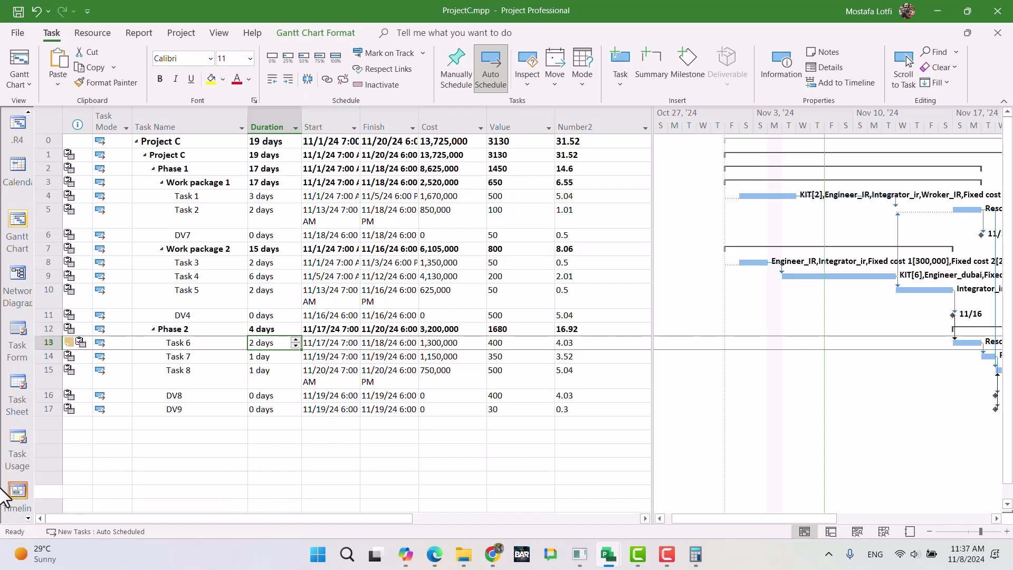
Format the Current Date gridline of Project C's Gantt chart as a red dash-dot line.
click(772, 196)
right_click(833, 244)
click(858, 255)
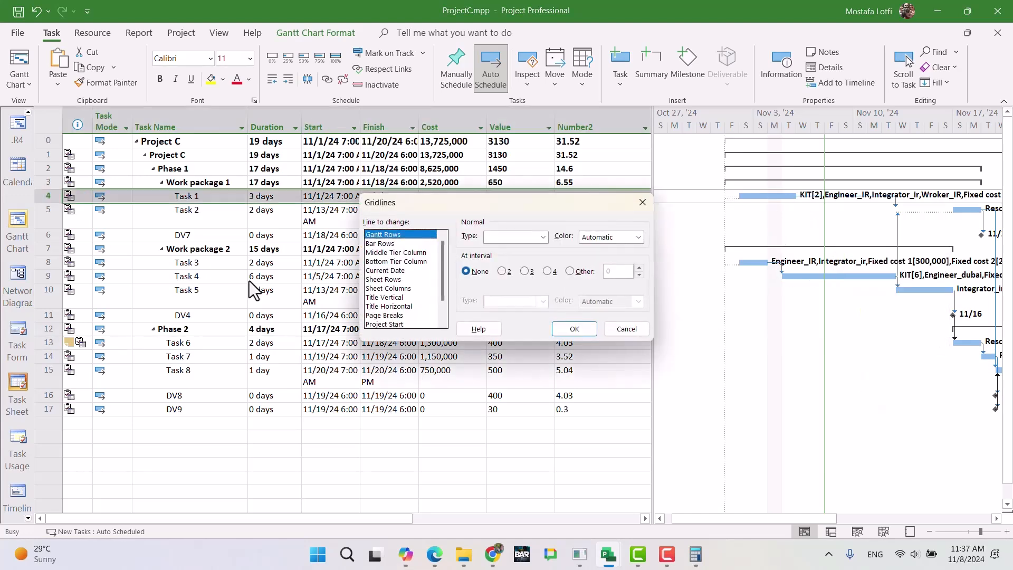
click(390, 270)
click(533, 238)
click(533, 288)
click(618, 236)
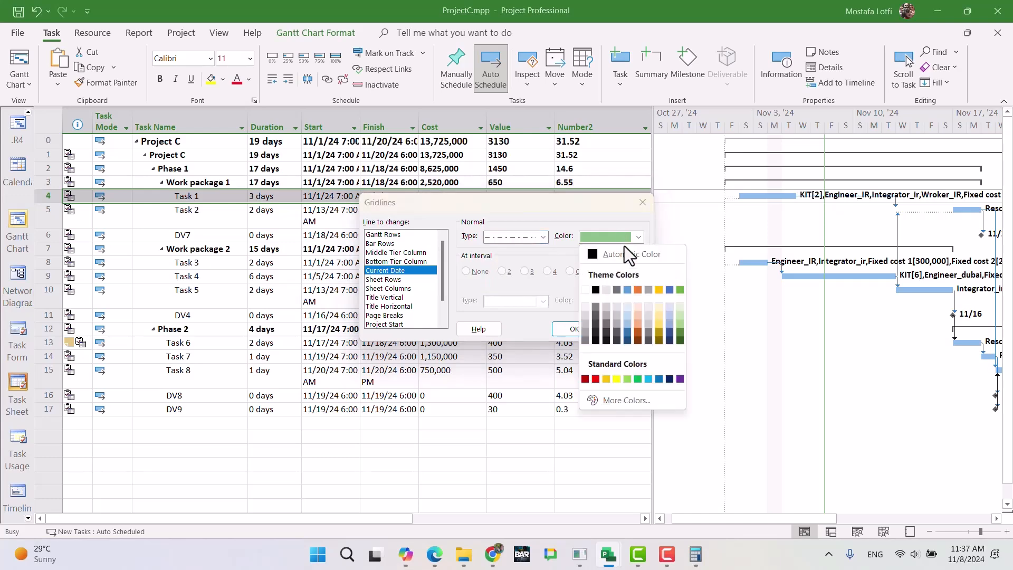
click(596, 379)
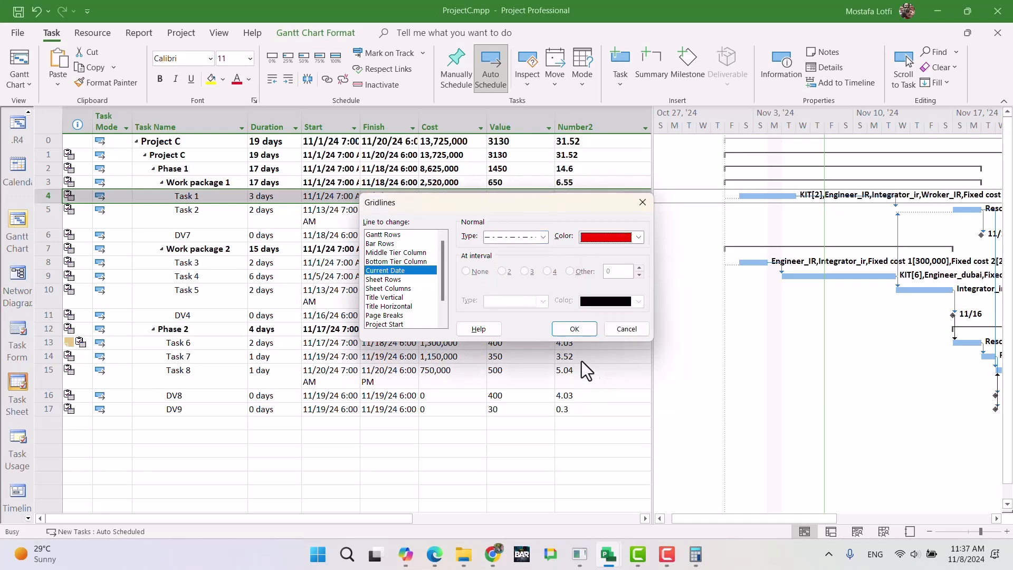
click(574, 329)
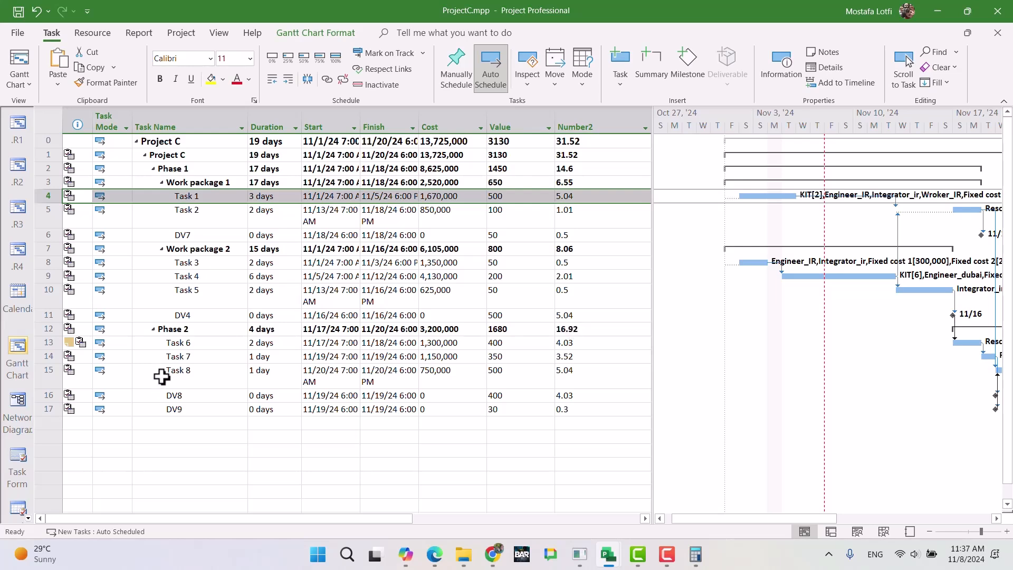
Show Project C in the Task Usage view with Task 1's resource assignments.
click(28, 518)
click(28, 518)
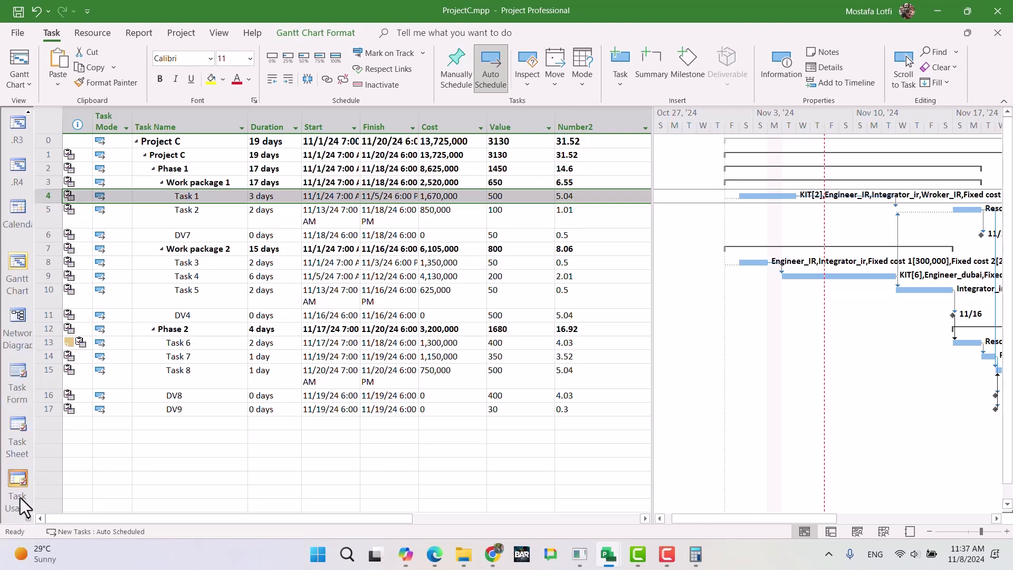
click(18, 493)
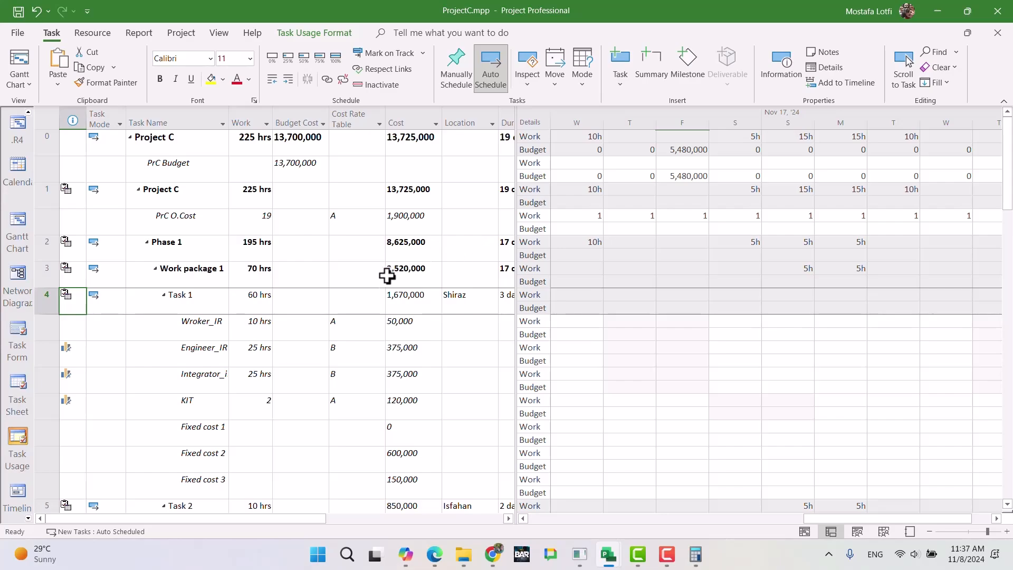
Read the Engineering team's Task 1 hours for Project C in the report document and return to ProjectC.mpp.
click(494, 553)
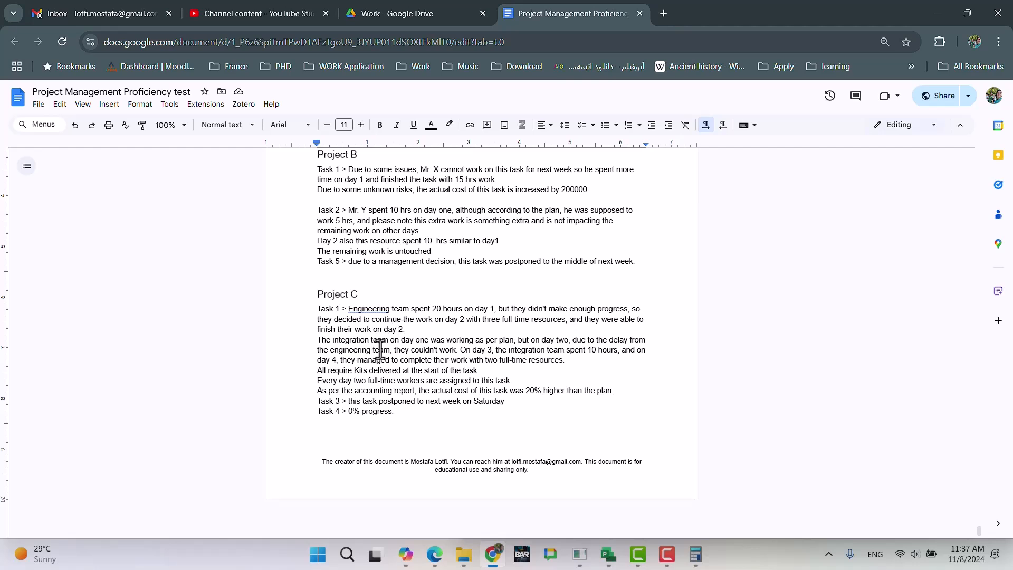
drag(404, 329, 349, 310)
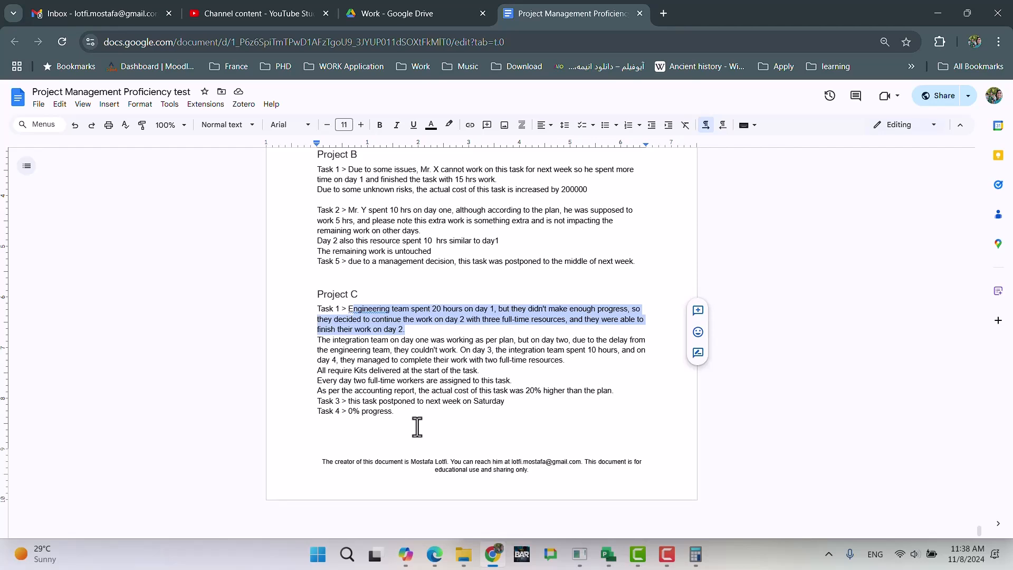
click(609, 554)
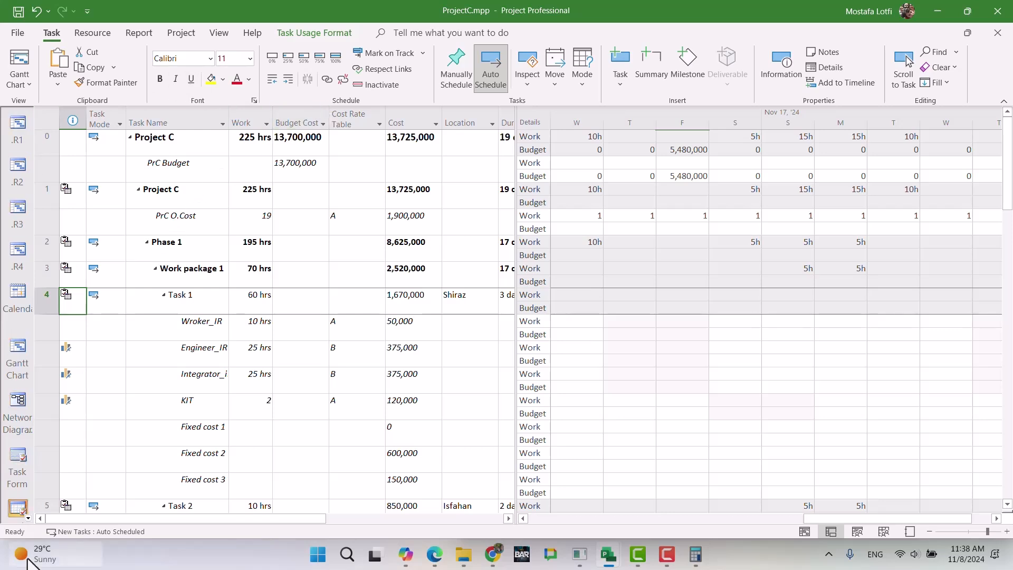
Open the list of all views and stop showing the Resource Form view in the menu.
click(27, 519)
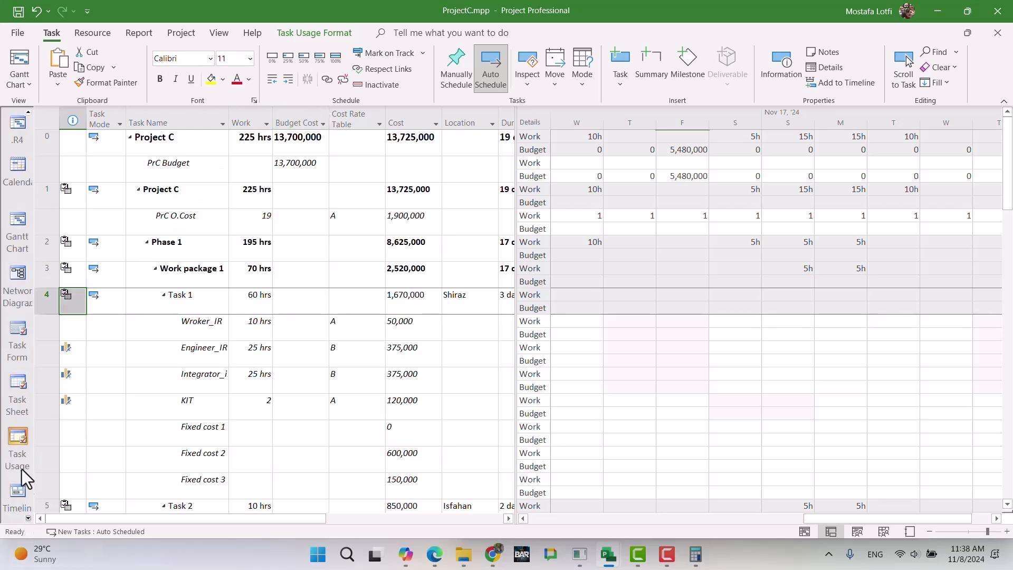
right_click(7, 151)
click(56, 484)
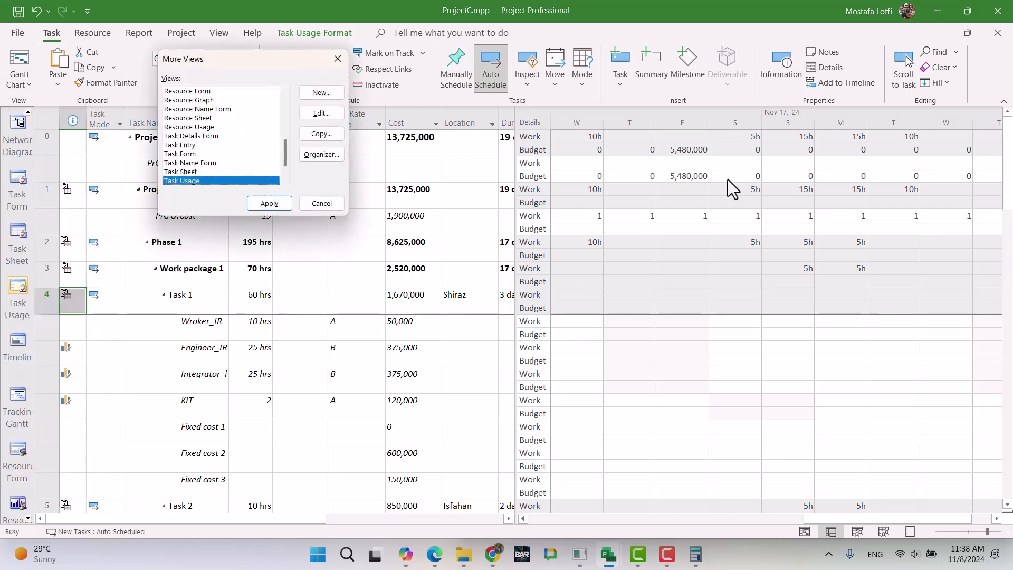
click(211, 92)
click(320, 114)
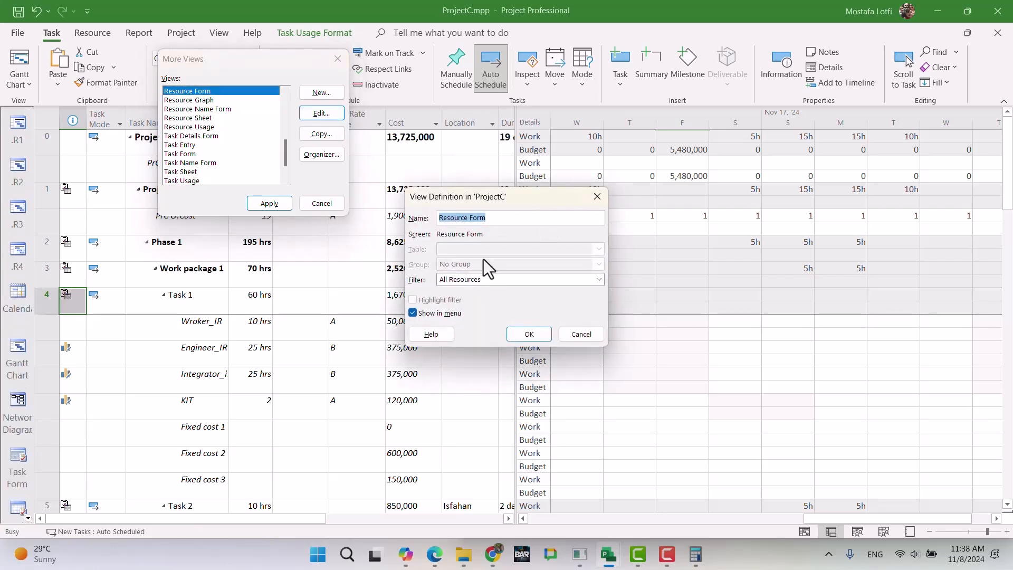
click(425, 313)
click(525, 334)
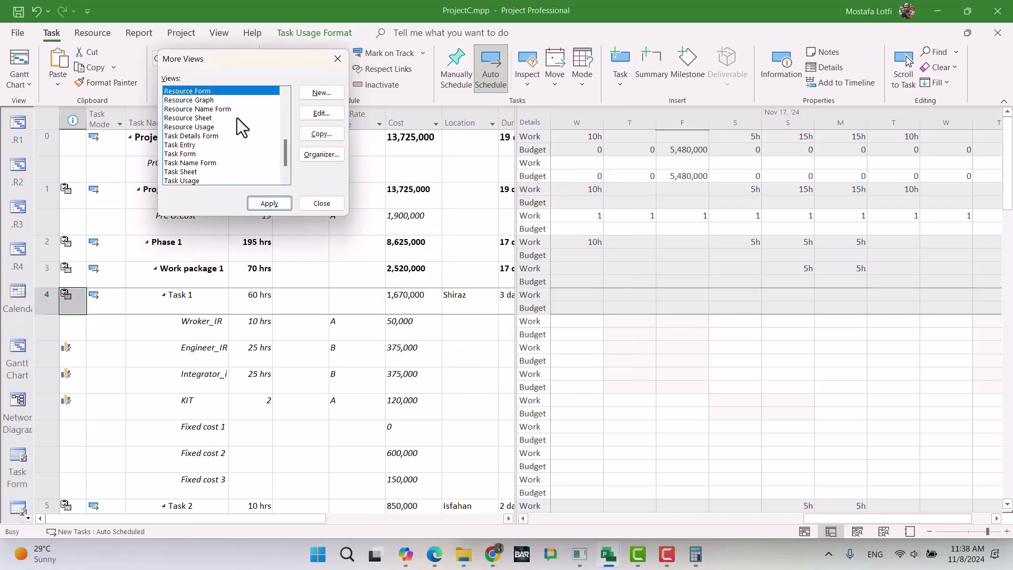
Stop showing the Resource Graph view in the menu and check the Resource Name Form view's definition.
click(216, 100)
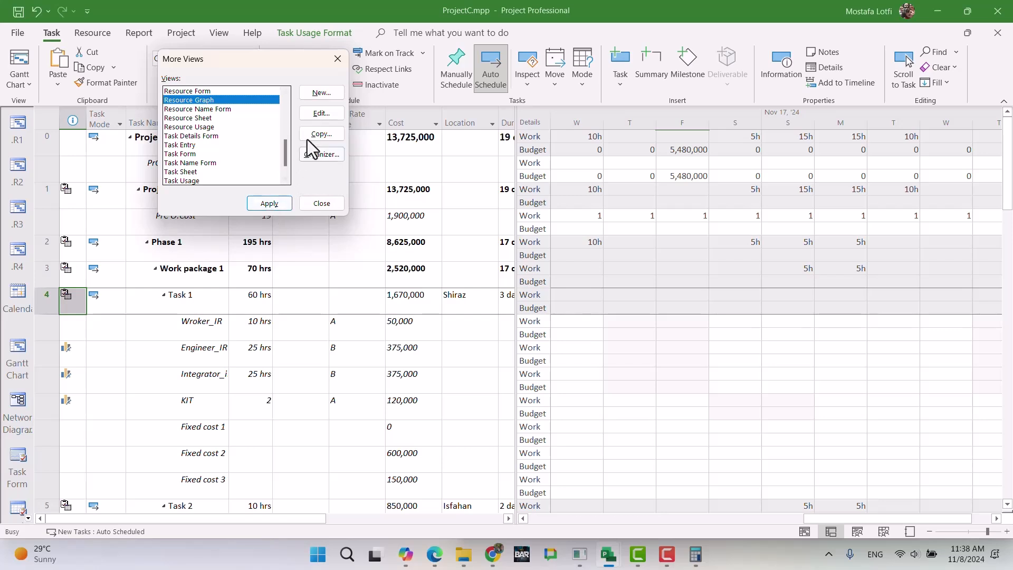
click(312, 118)
click(426, 311)
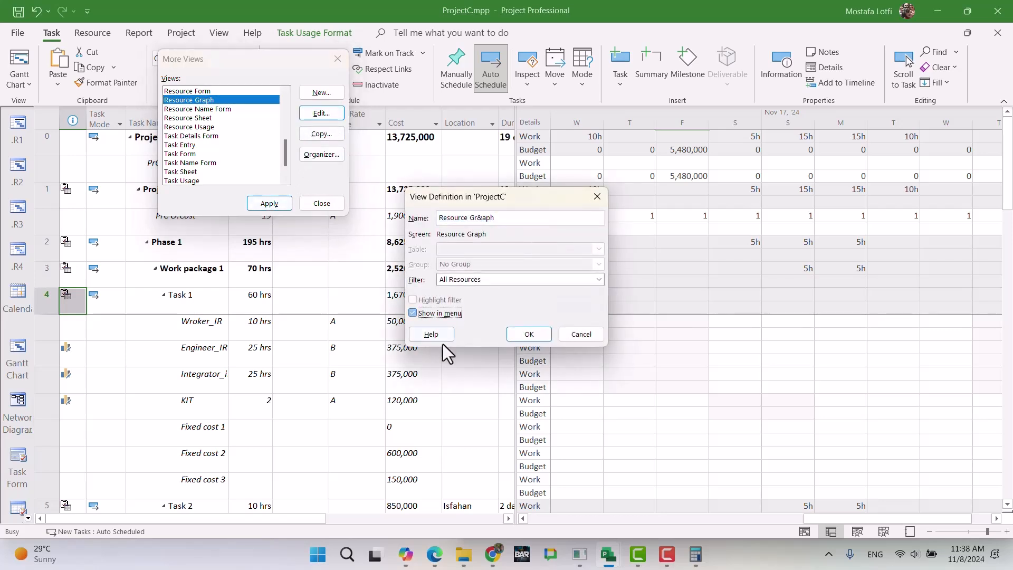
key(Return)
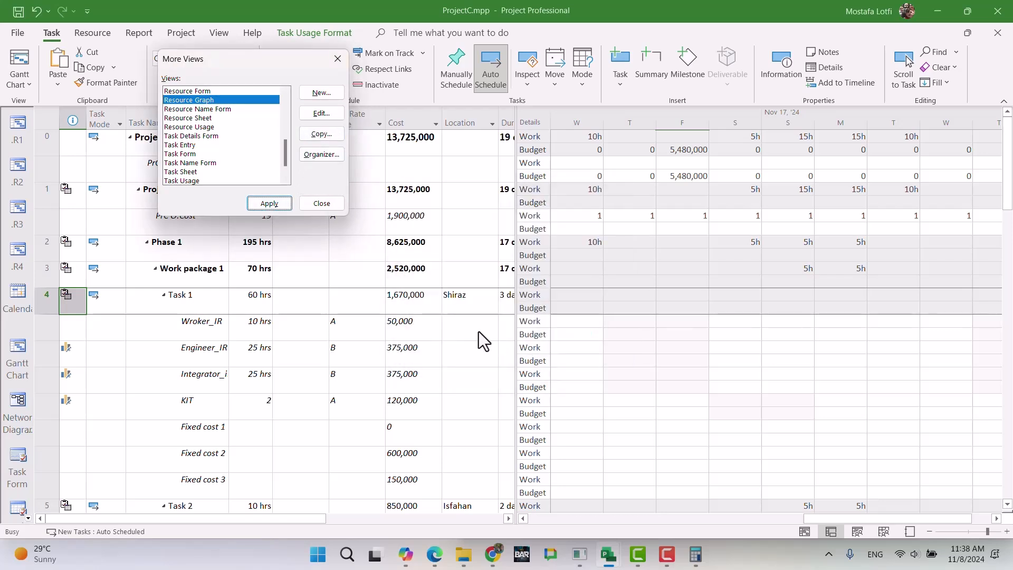
click(211, 109)
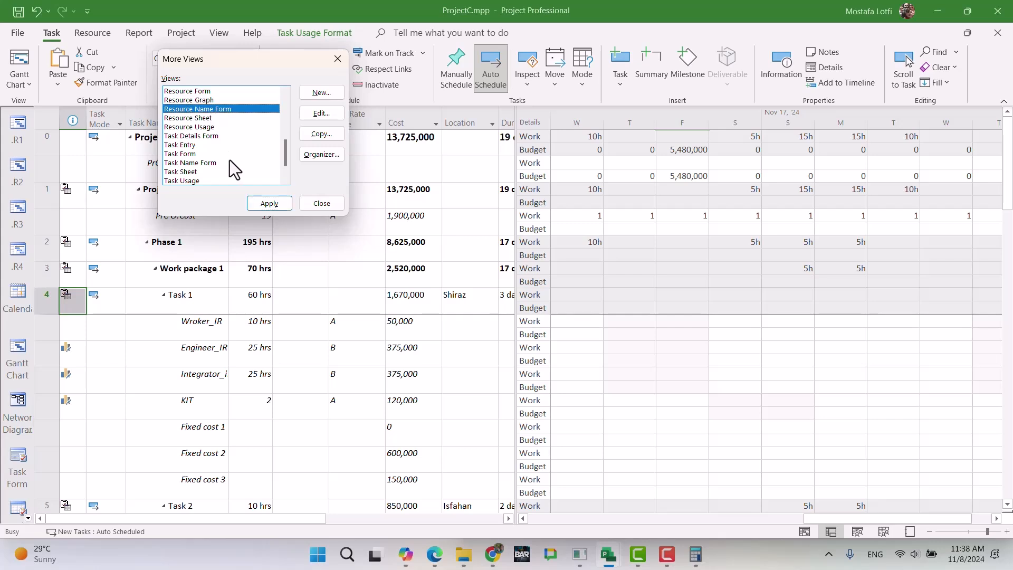
click(315, 113)
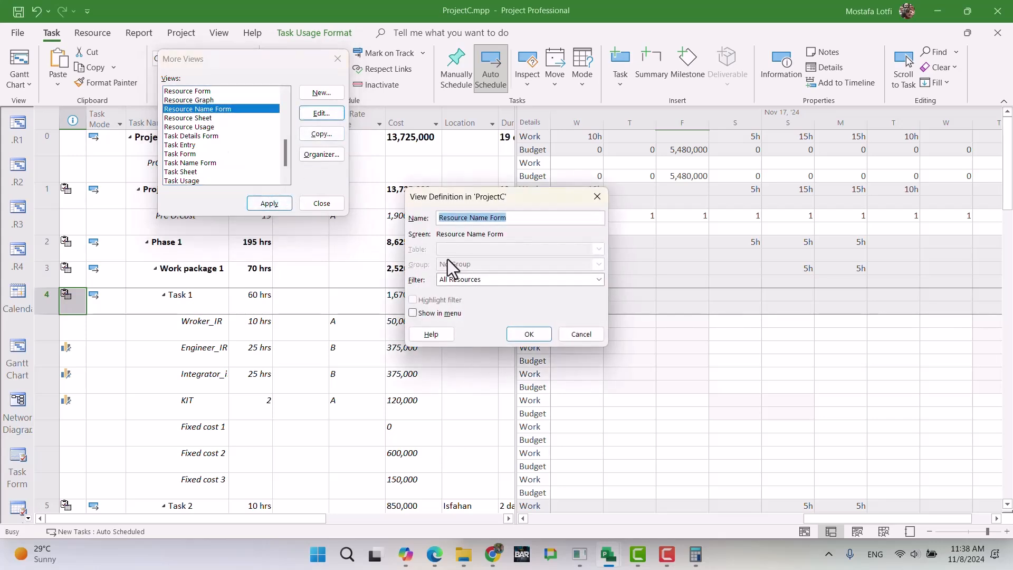
click(548, 337)
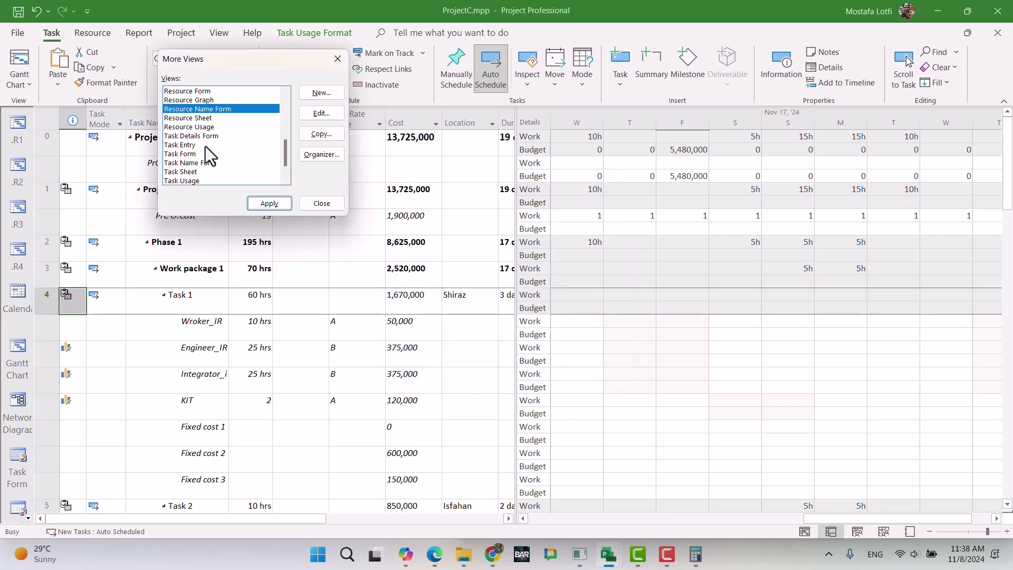
Edit the Network Diagram view's definition so that it is not shown in the menu.
scroll(208, 168, down, 1)
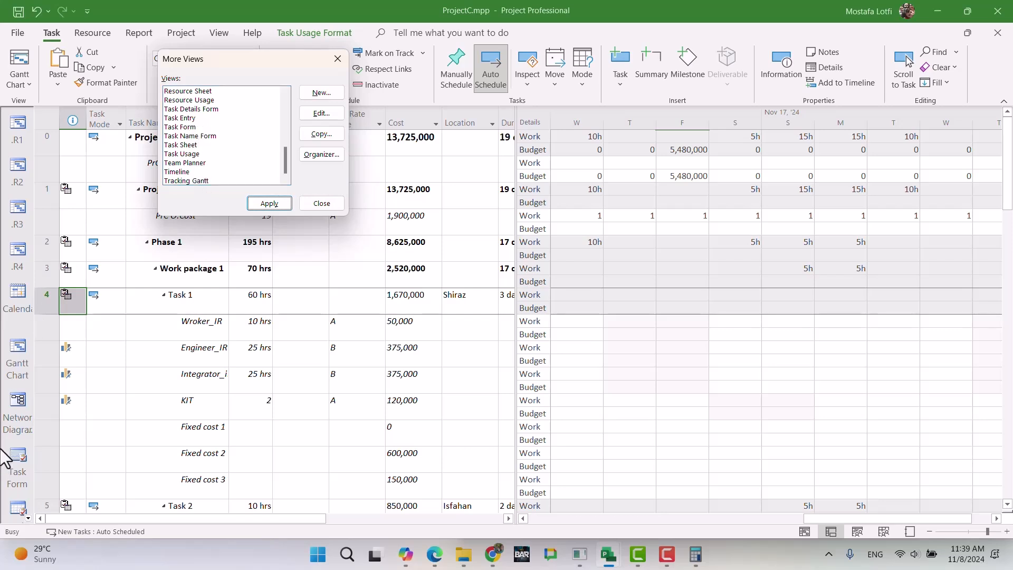
click(210, 147)
key(n)
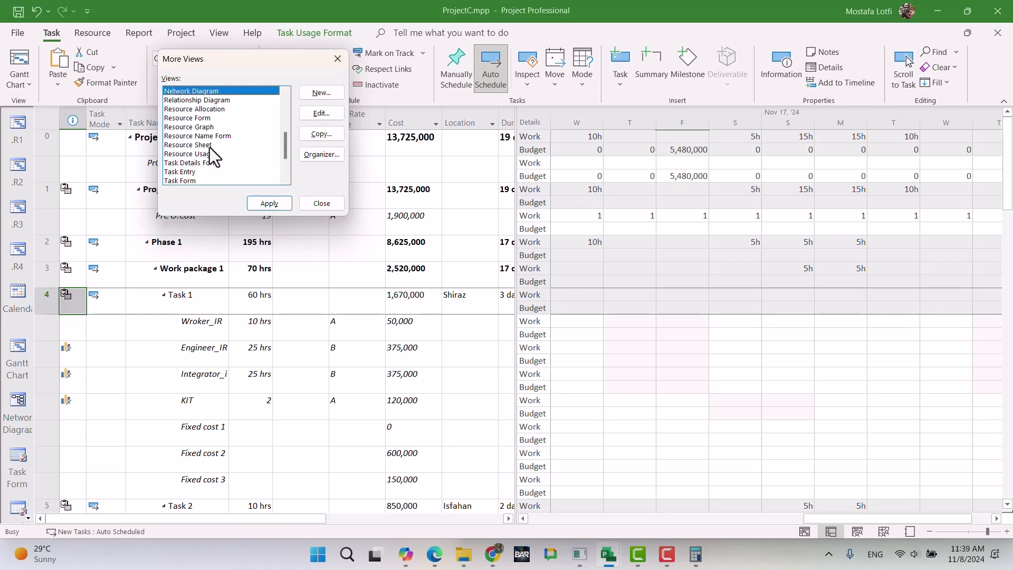
click(311, 115)
click(429, 314)
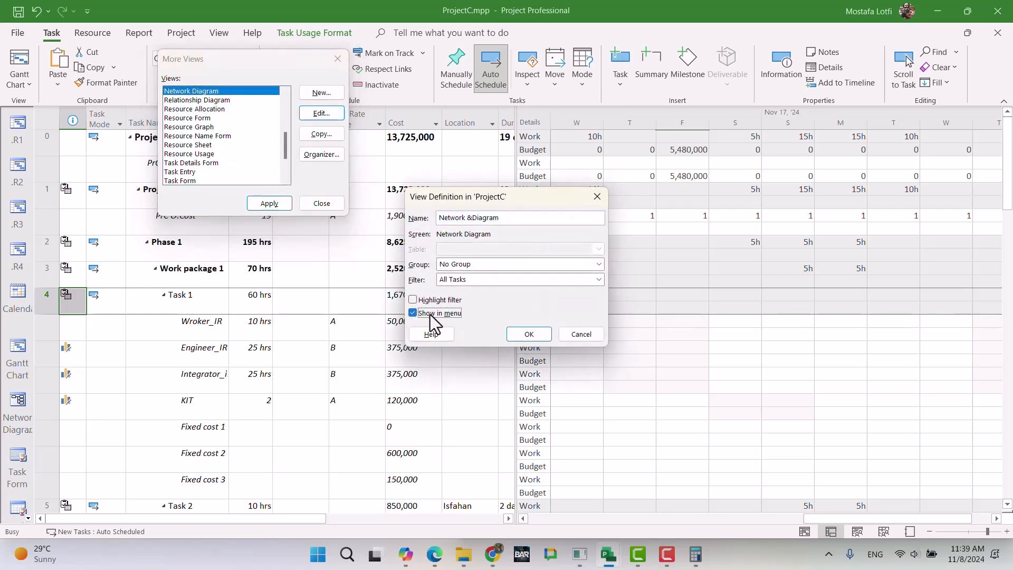
click(529, 334)
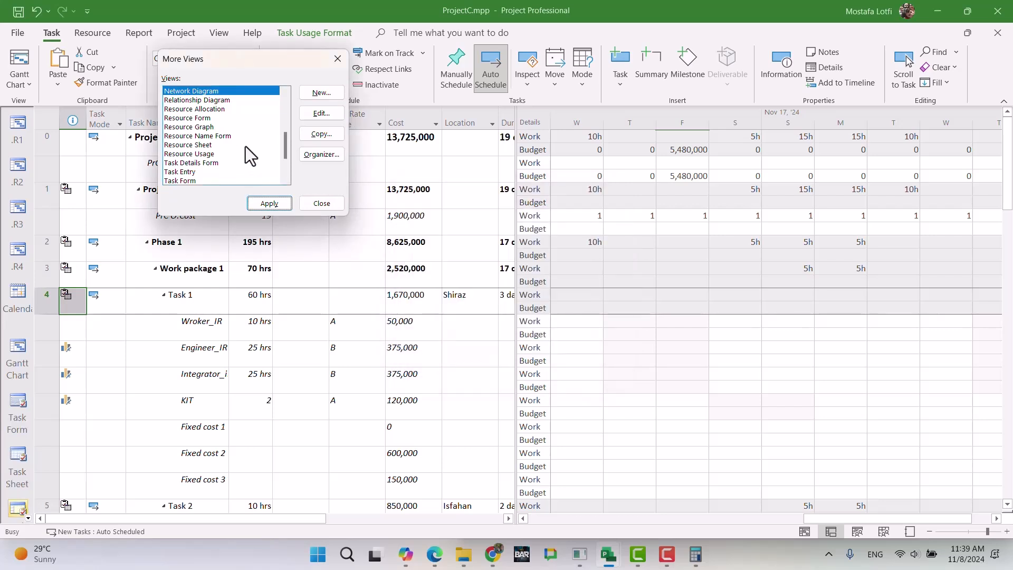
Edit the Task Form view's definition so that it is not shown in the menu.
click(194, 144)
key(t)
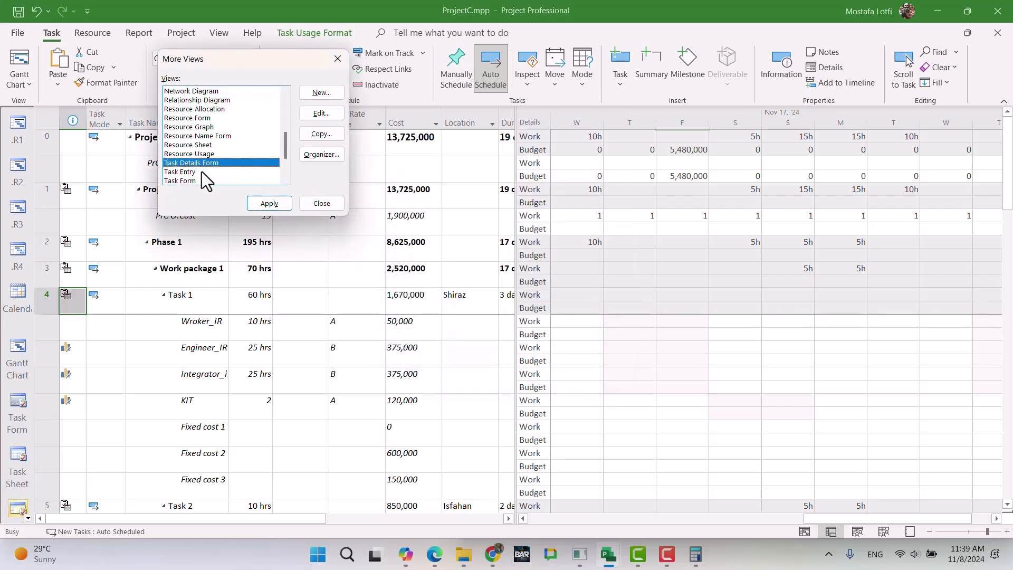
click(202, 172)
click(202, 182)
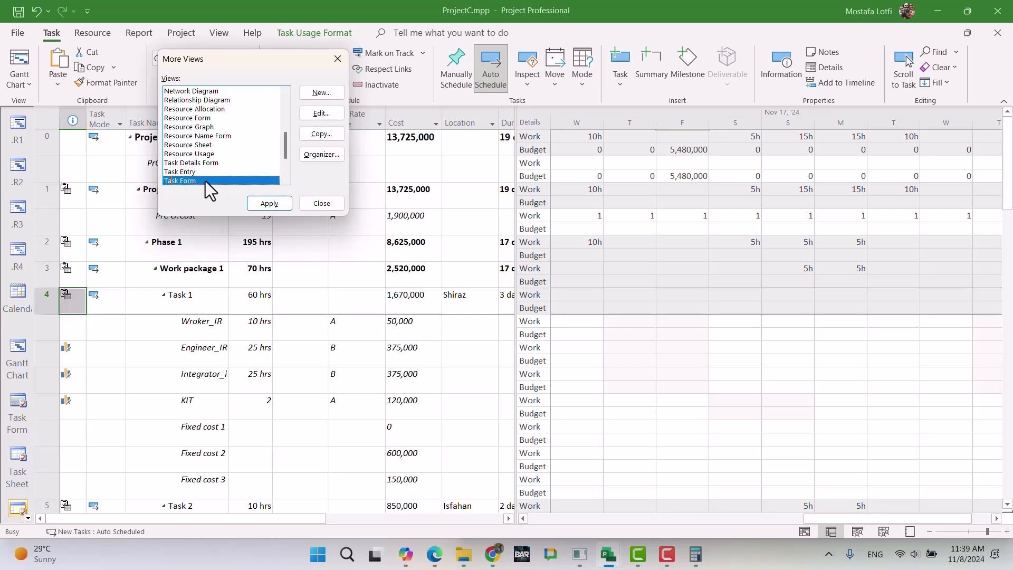
click(318, 134)
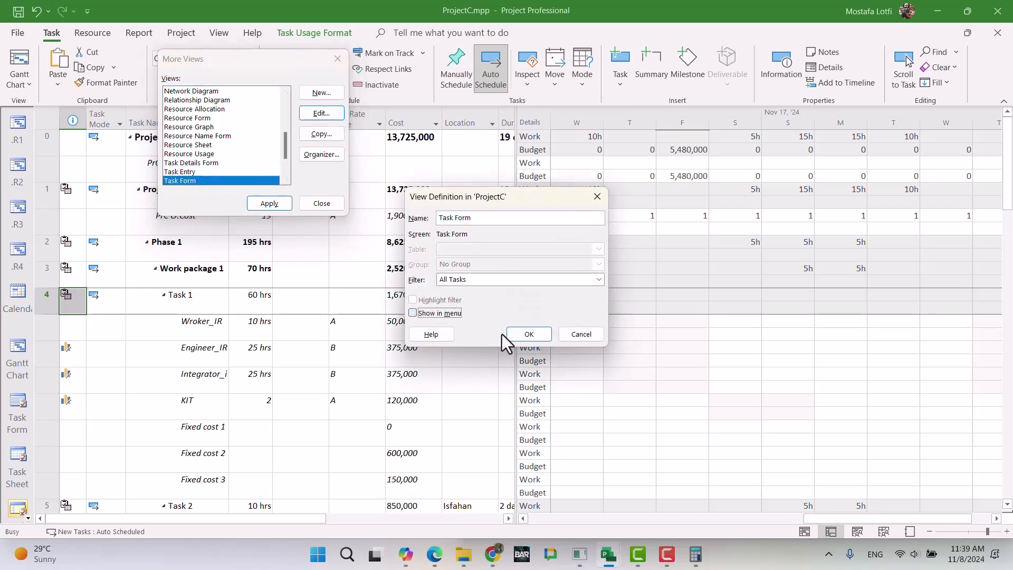
click(527, 333)
Check the Task Name Form view's definition and stop showing the Task Sheet view in the menu.
scroll(232, 168, down, 2)
click(216, 144)
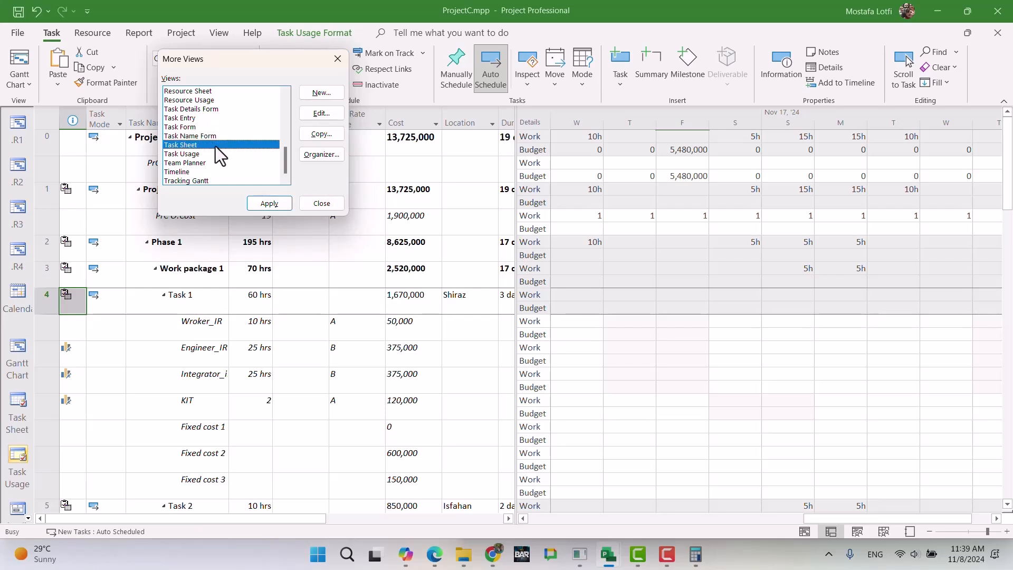
click(250, 136)
click(321, 113)
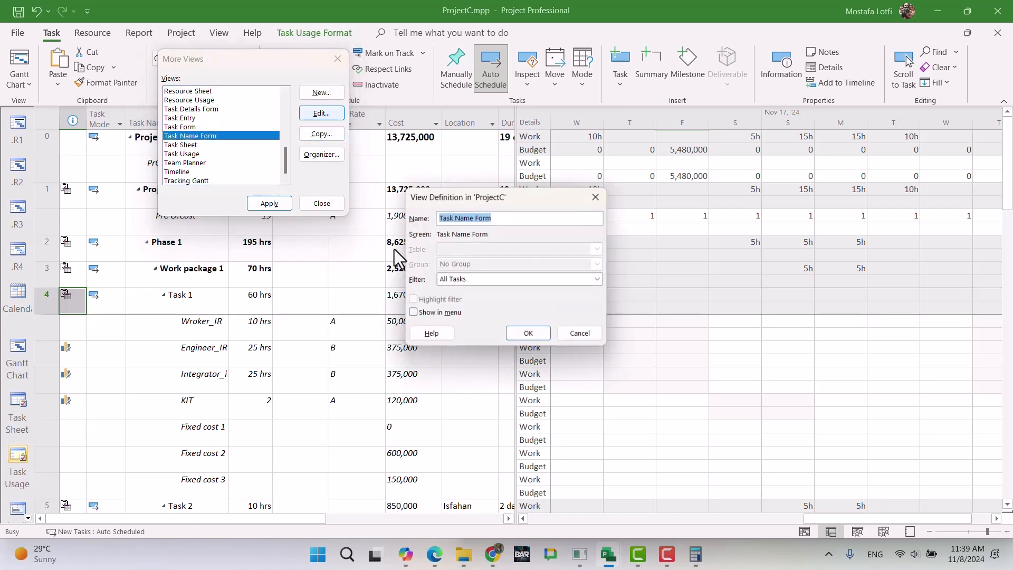
key(Escape)
click(223, 144)
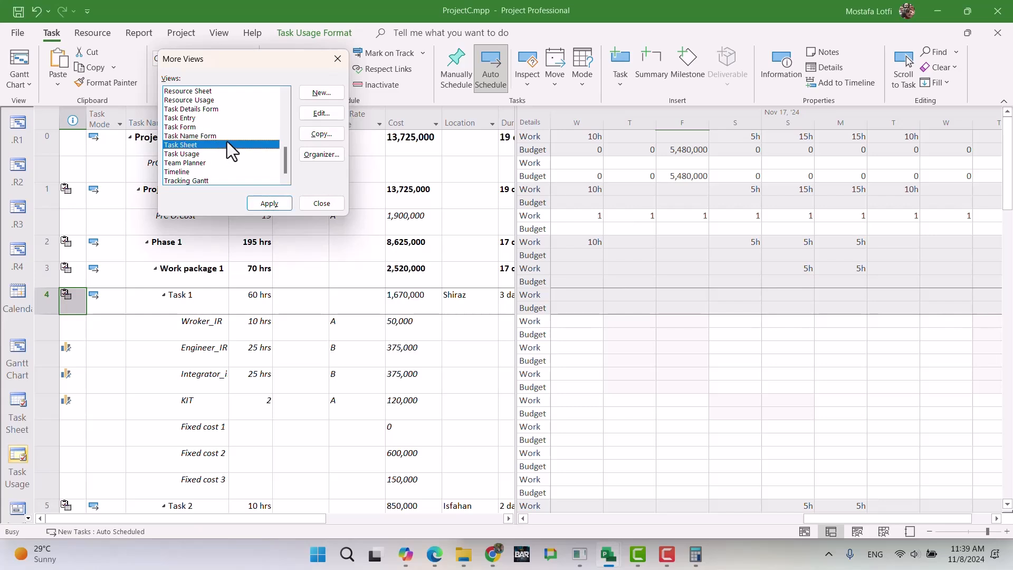
click(321, 113)
click(420, 312)
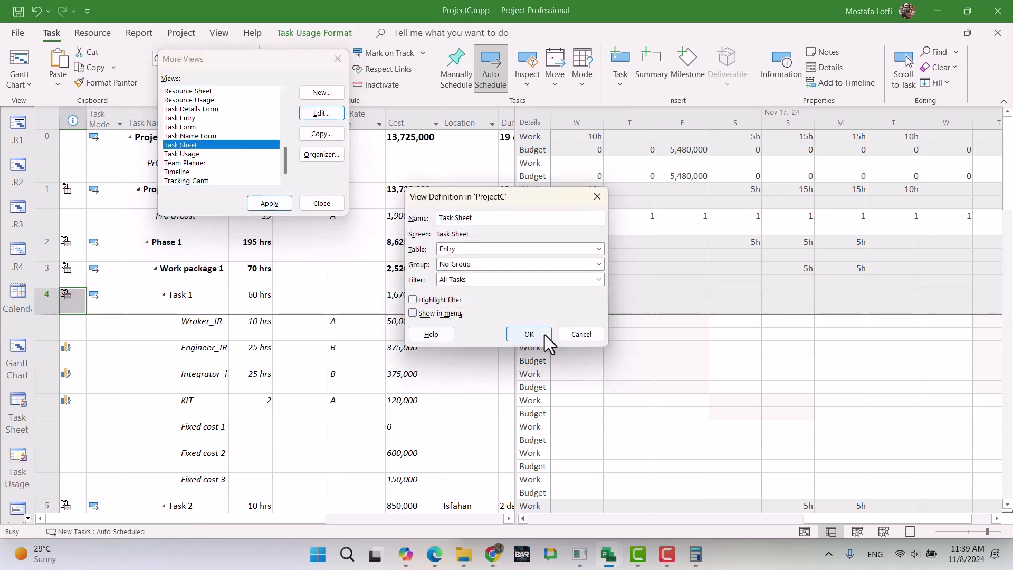
click(529, 334)
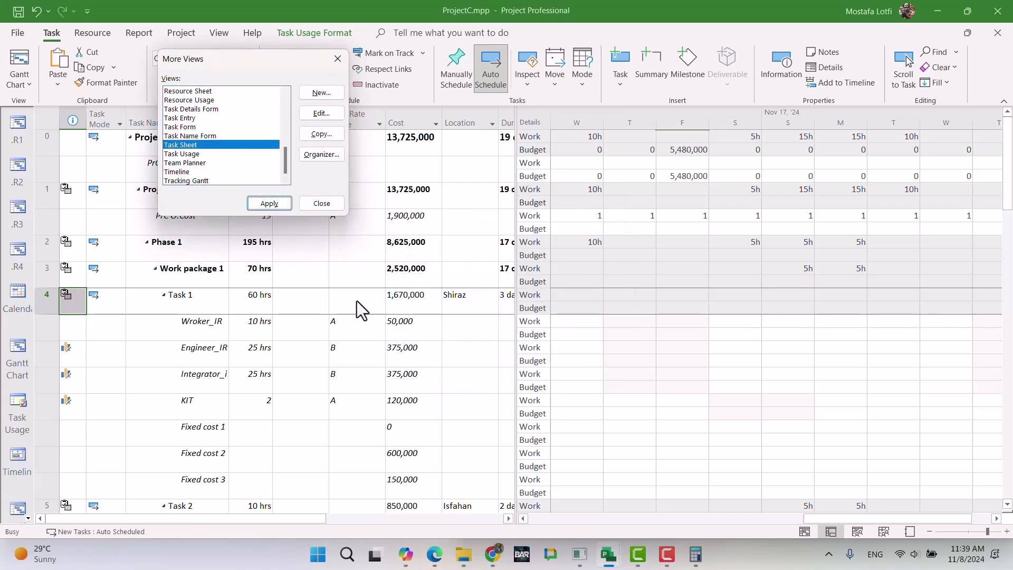
Turn off Show in menu for the Task Usage and Team Planner views.
click(207, 156)
click(321, 113)
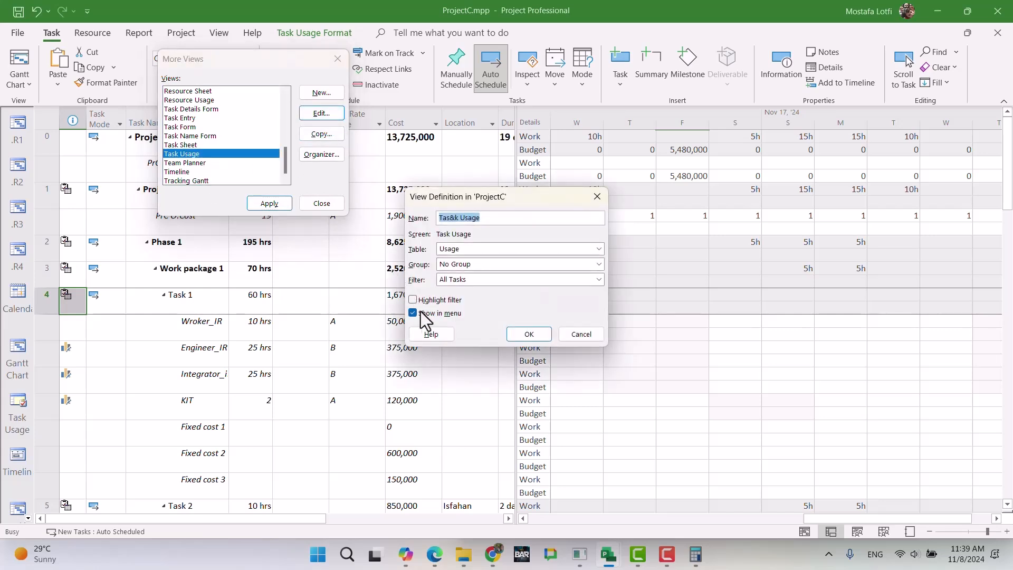
click(520, 337)
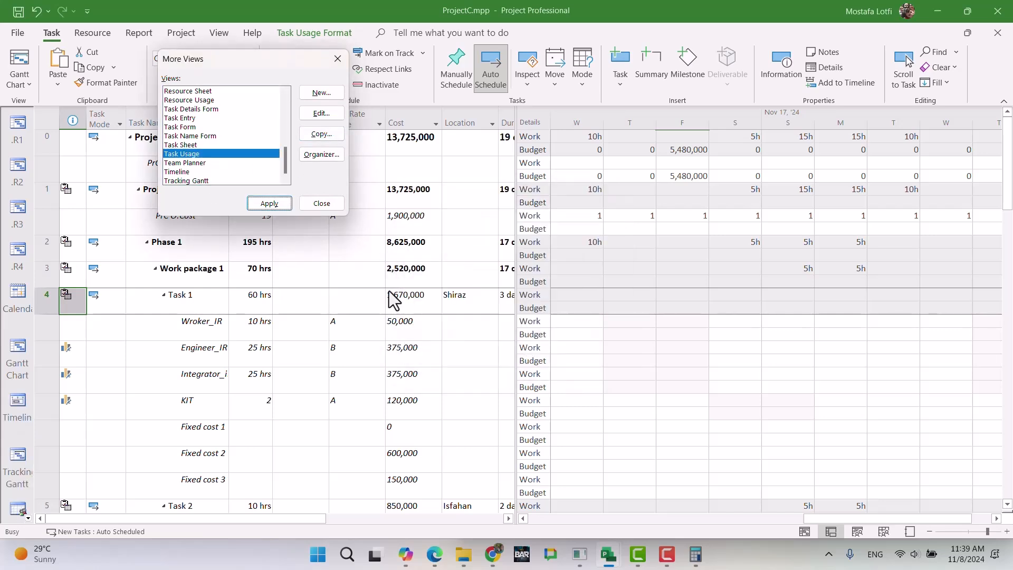
click(220, 163)
click(322, 113)
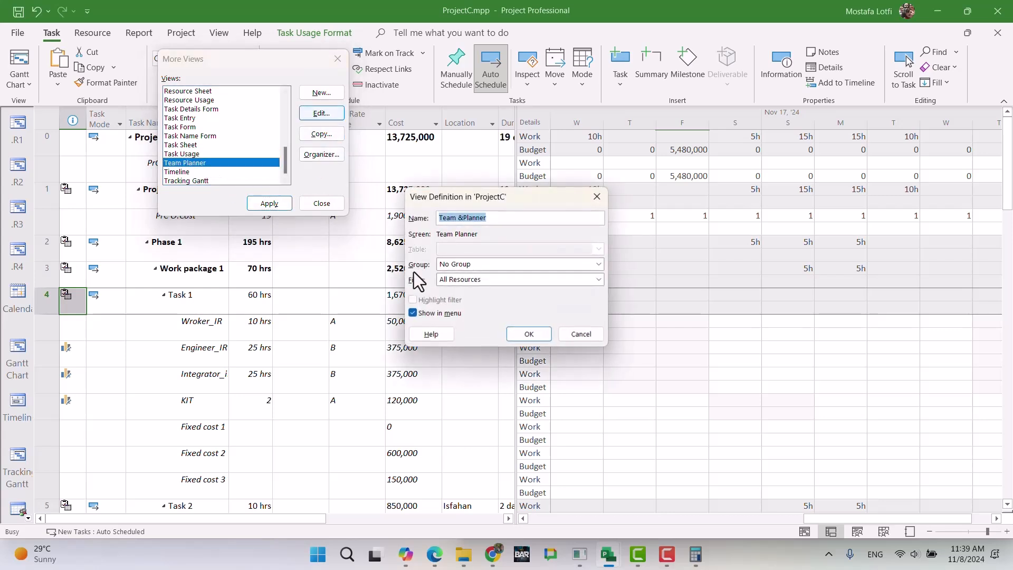
click(423, 315)
click(527, 332)
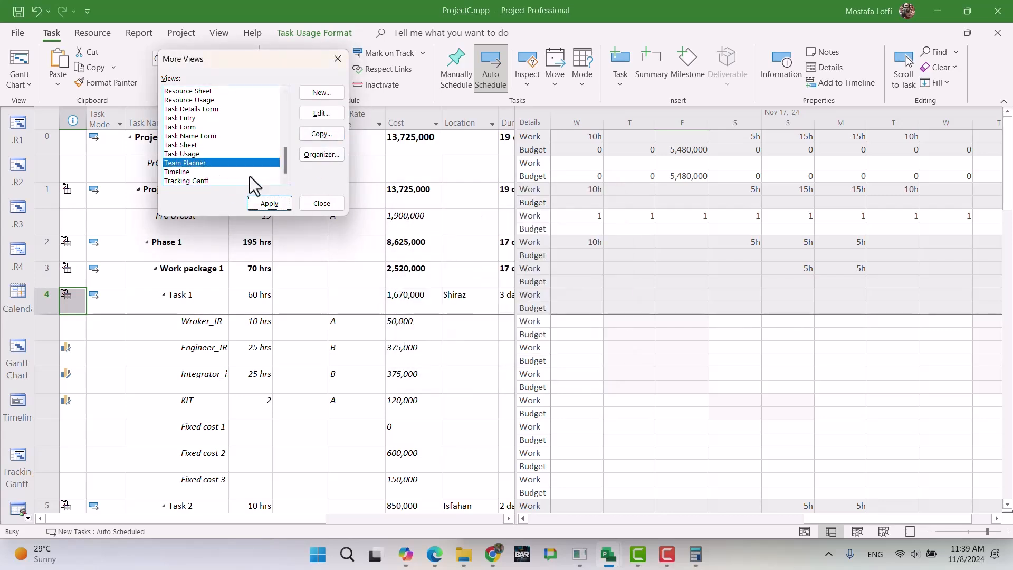
Turn off Show in menu for the Timeline view and recheck its definition.
click(186, 172)
click(322, 113)
click(437, 313)
click(525, 333)
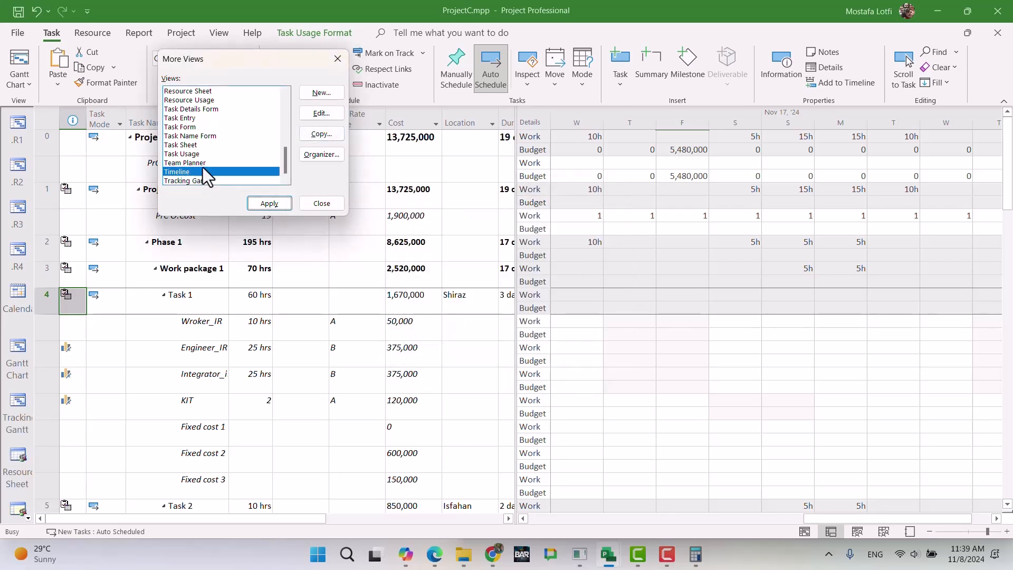
click(234, 154)
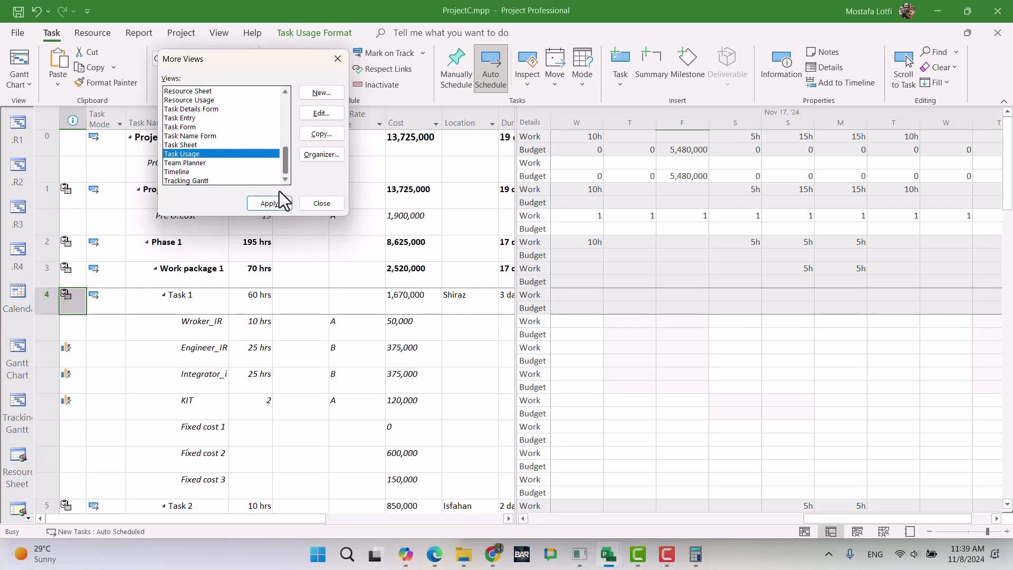
click(196, 163)
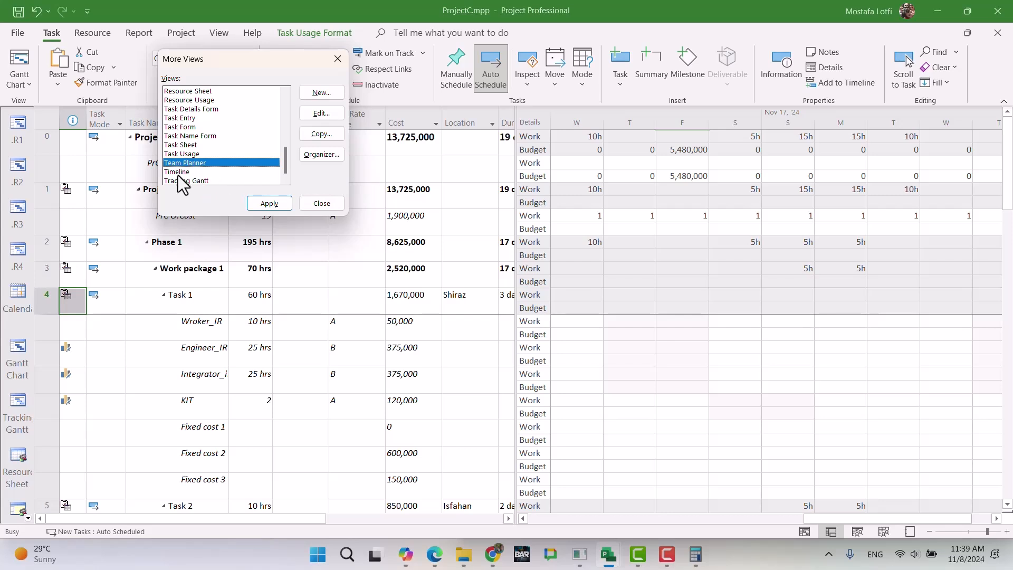
click(188, 172)
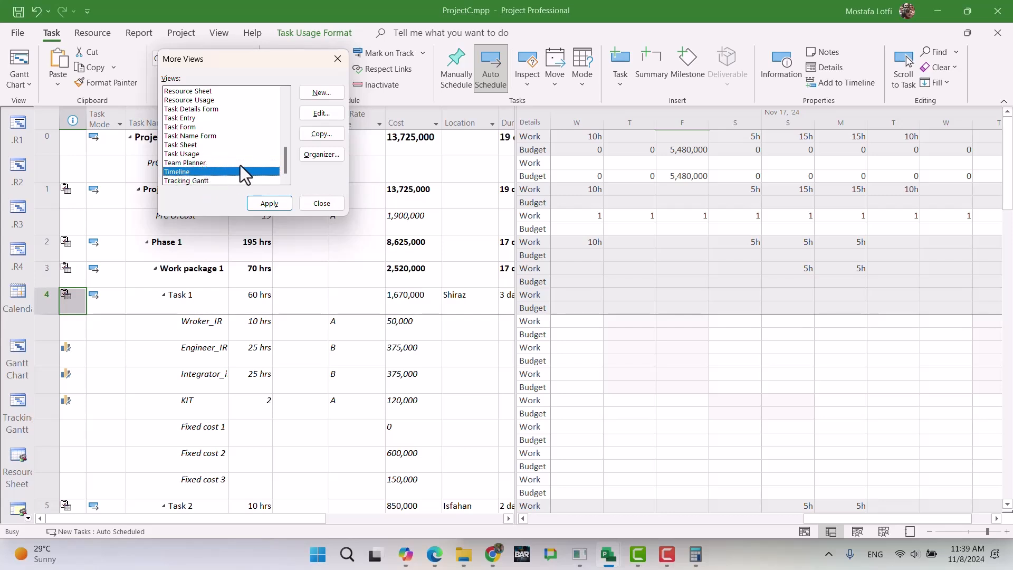
click(330, 117)
click(514, 333)
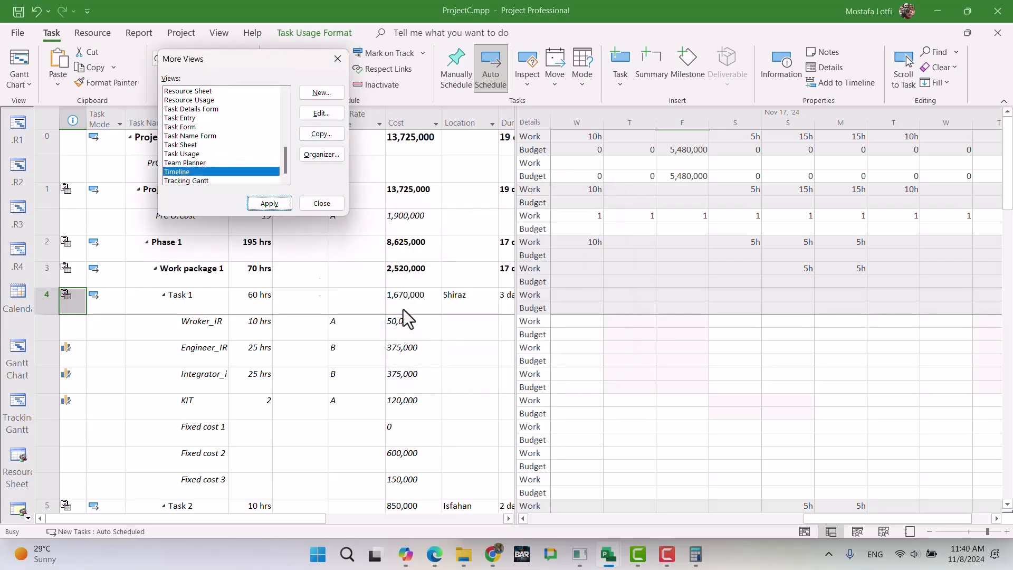
Check the Tracking Gantt view's definition without changing it and close the list of views.
click(207, 180)
click(320, 114)
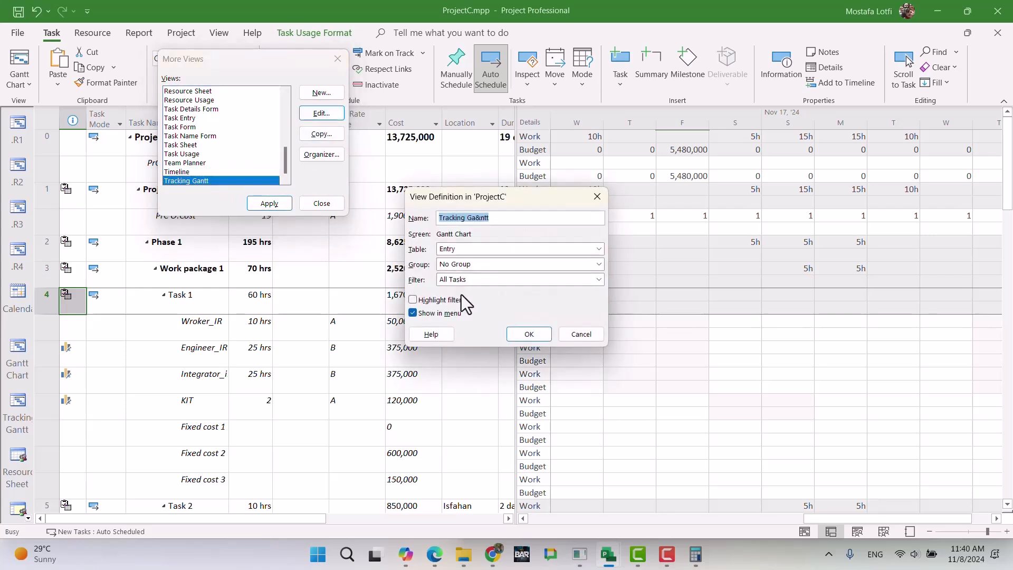
click(563, 337)
click(340, 202)
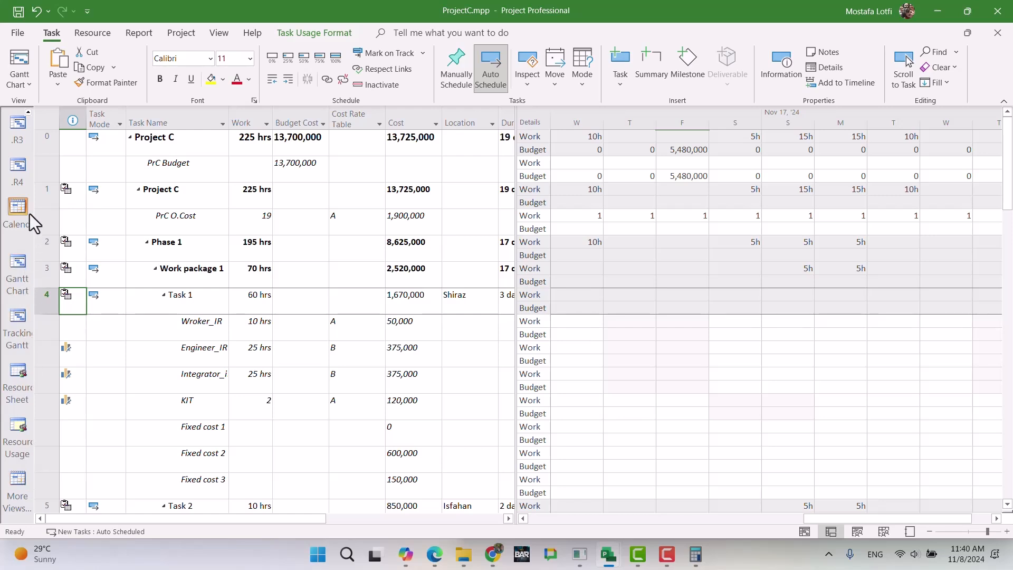
Turn Show in menu back on for the Task Usage view.
right_click(17, 169)
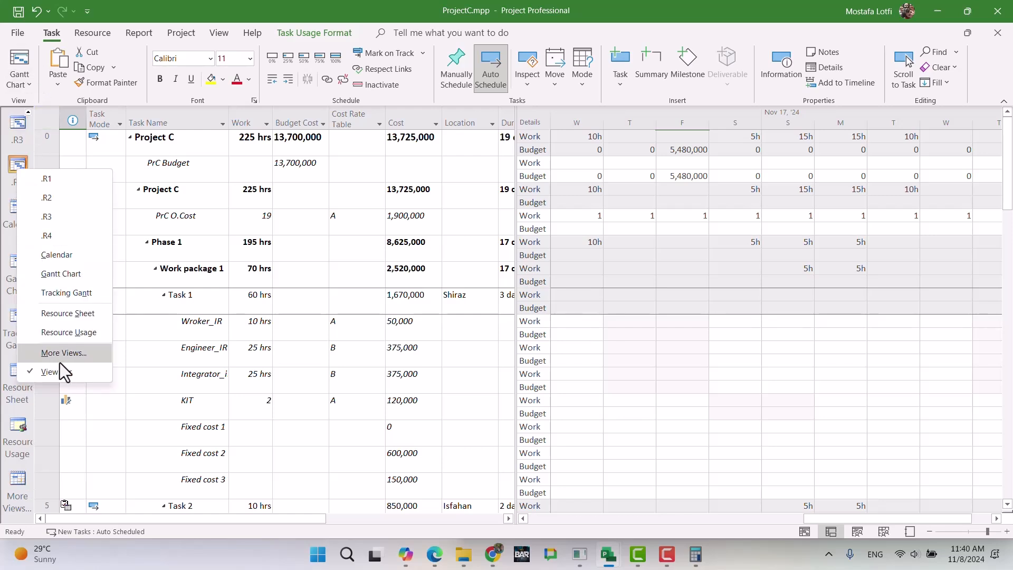
click(59, 359)
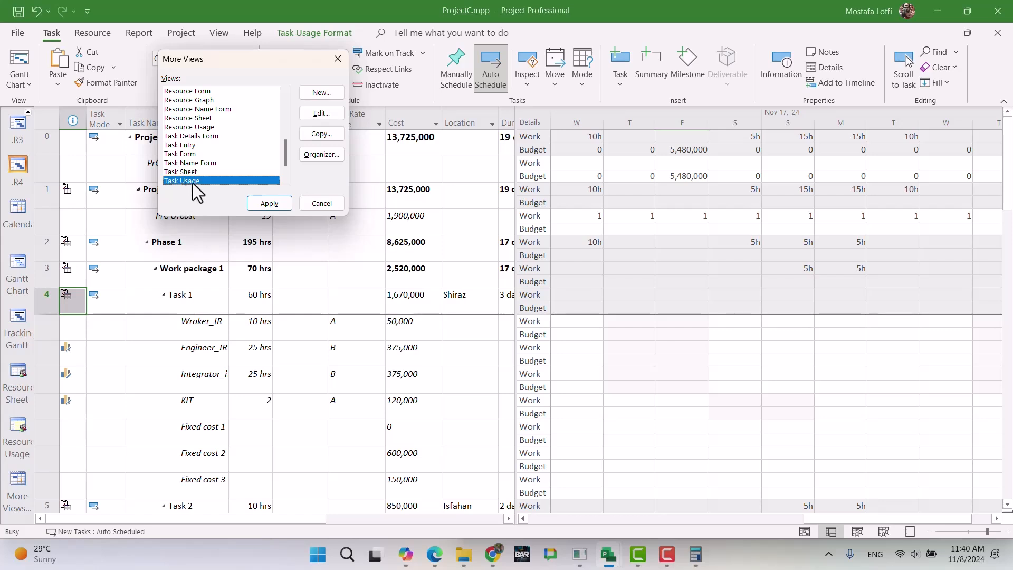
click(321, 116)
click(428, 313)
click(528, 334)
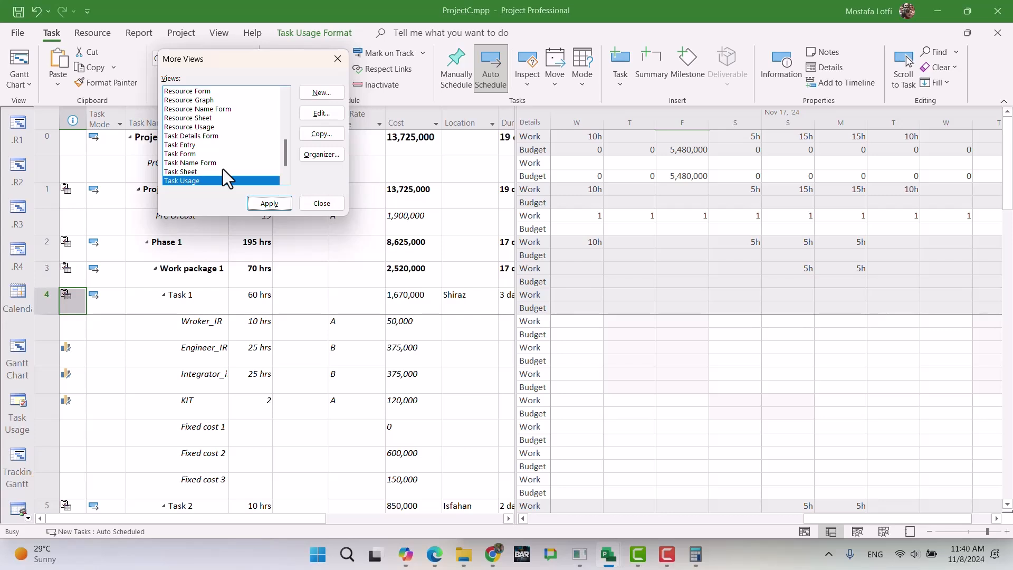
Turn off Show in menu for the Calendar view and close the list of views.
click(205, 118)
scroll(236, 154, down, 1)
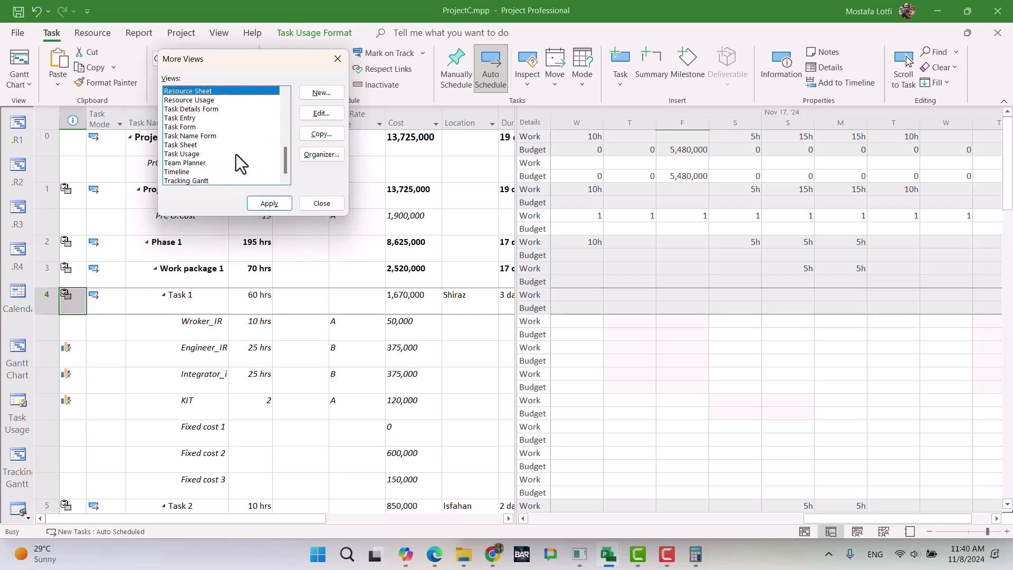
click(176, 133)
key(c)
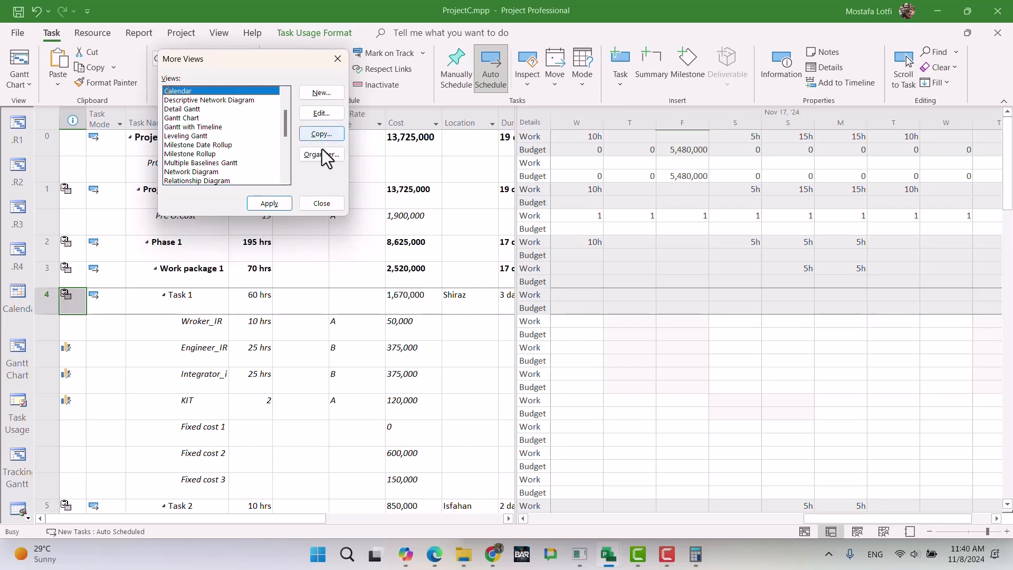
click(323, 113)
click(414, 313)
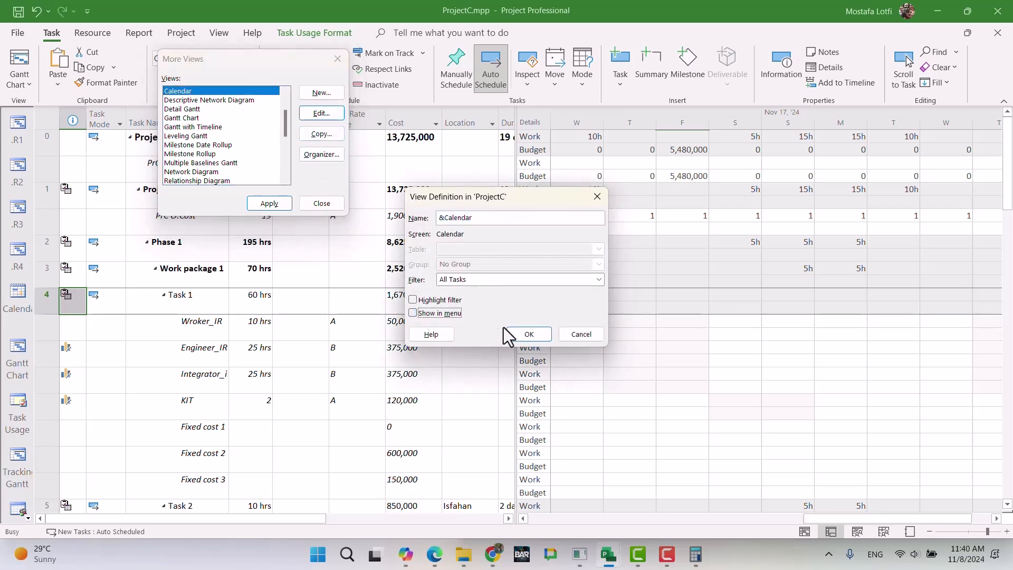
click(512, 336)
click(323, 203)
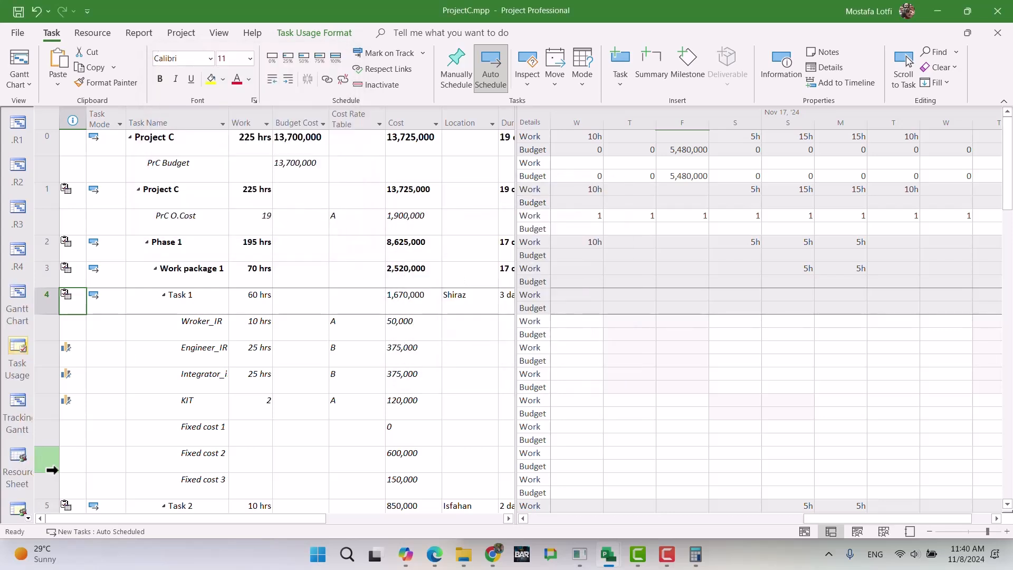
Look at the Resource Usage view, return to Task Usage and widen its timephased area.
click(17, 509)
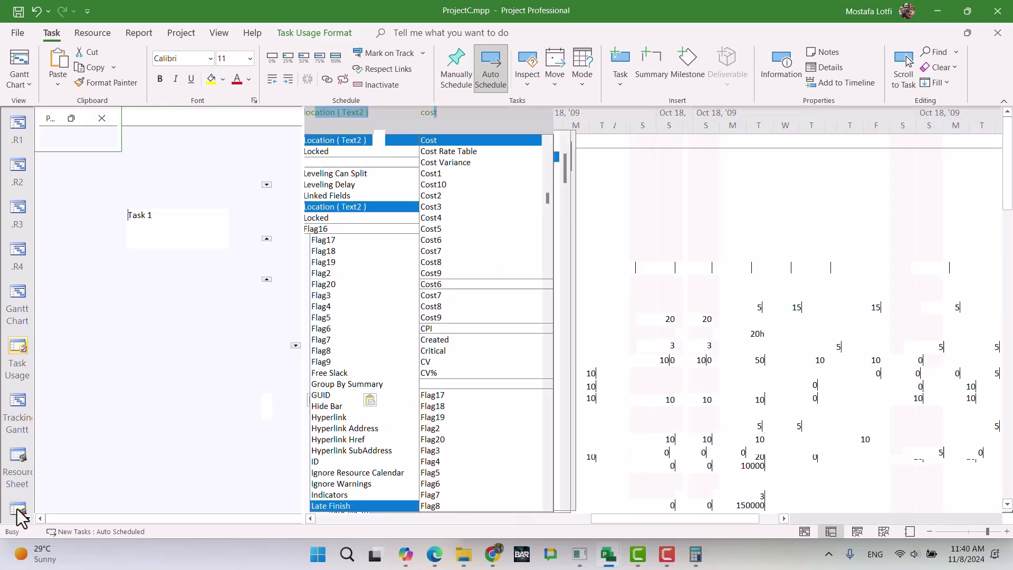
scroll(17, 478, down, 1)
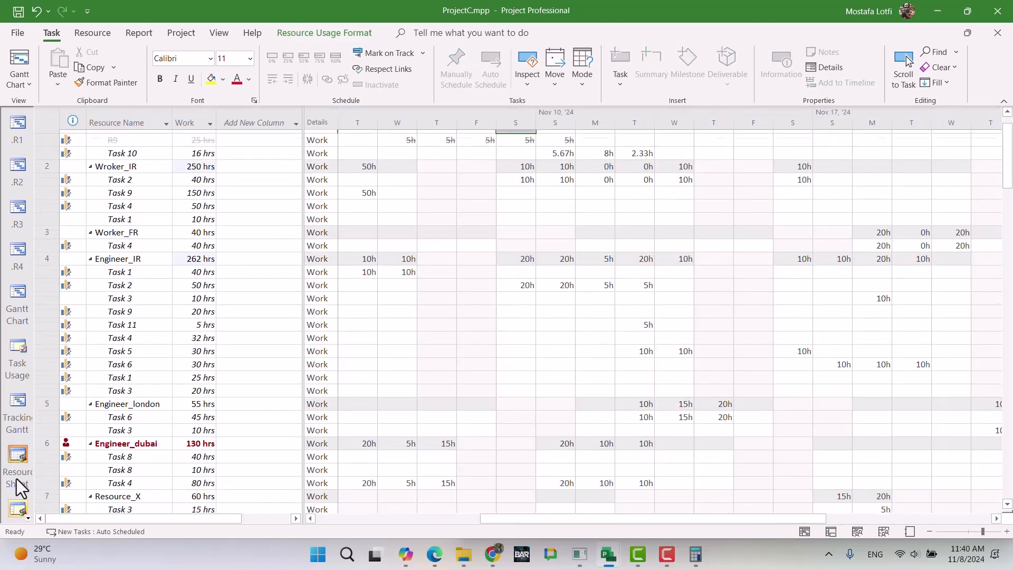
scroll(17, 478, up, 1)
click(21, 343)
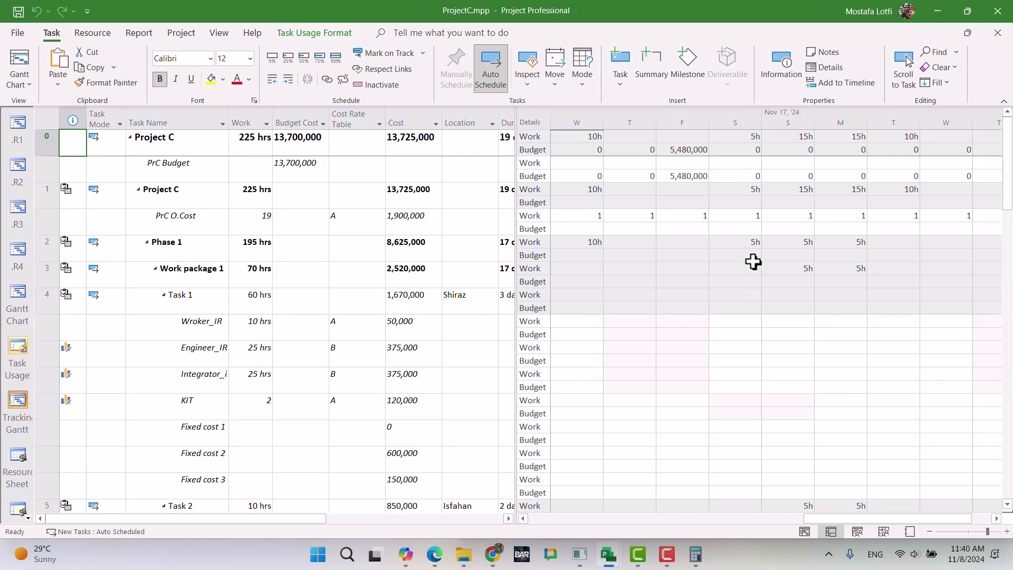
drag(516, 233, 447, 229)
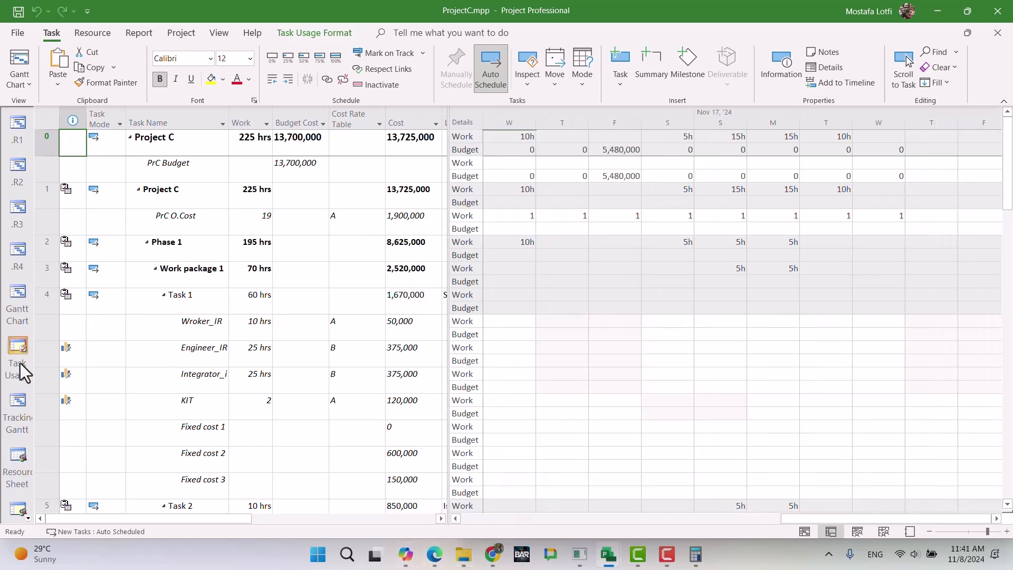
In the Tracking Gantt view, restyle the Current Date gridline with a dashed line type and a different colour.
click(19, 405)
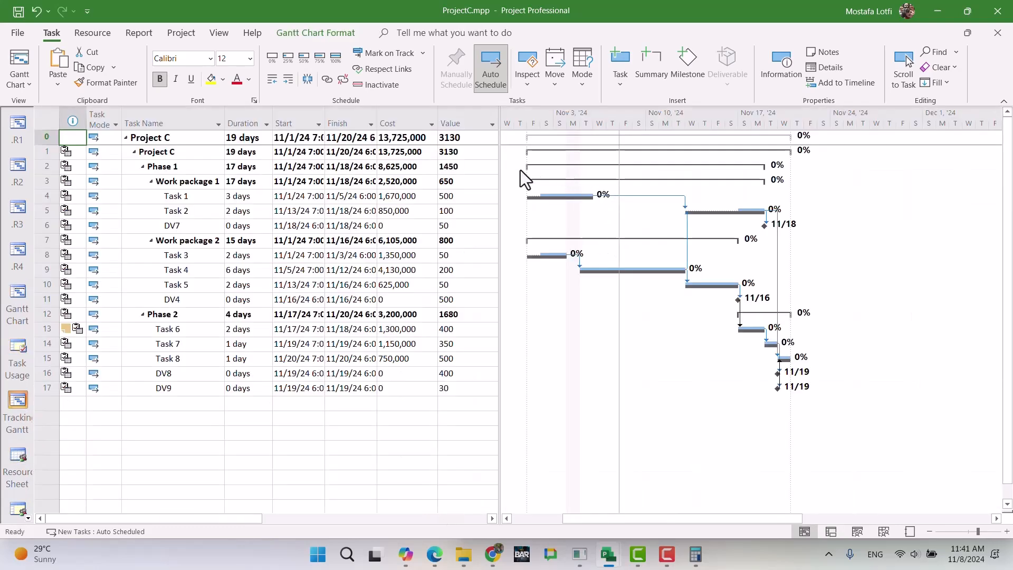
click(242, 196)
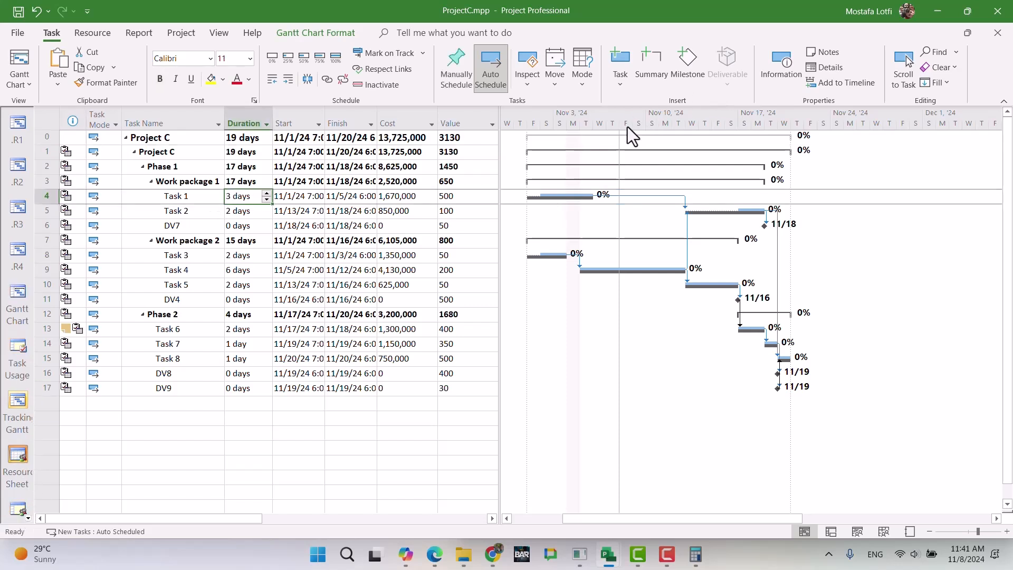
click(29, 518)
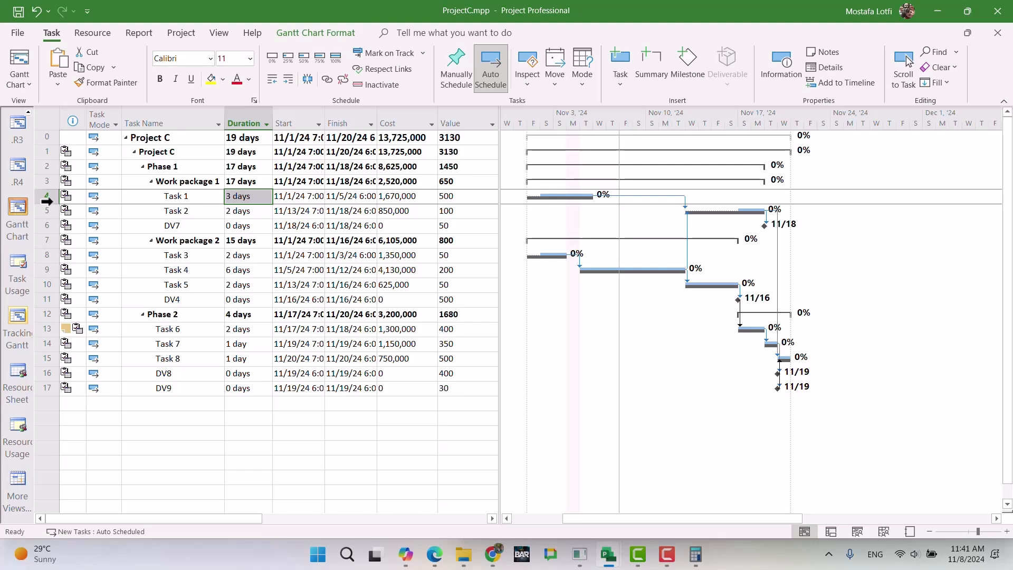
right_click(695, 258)
click(707, 265)
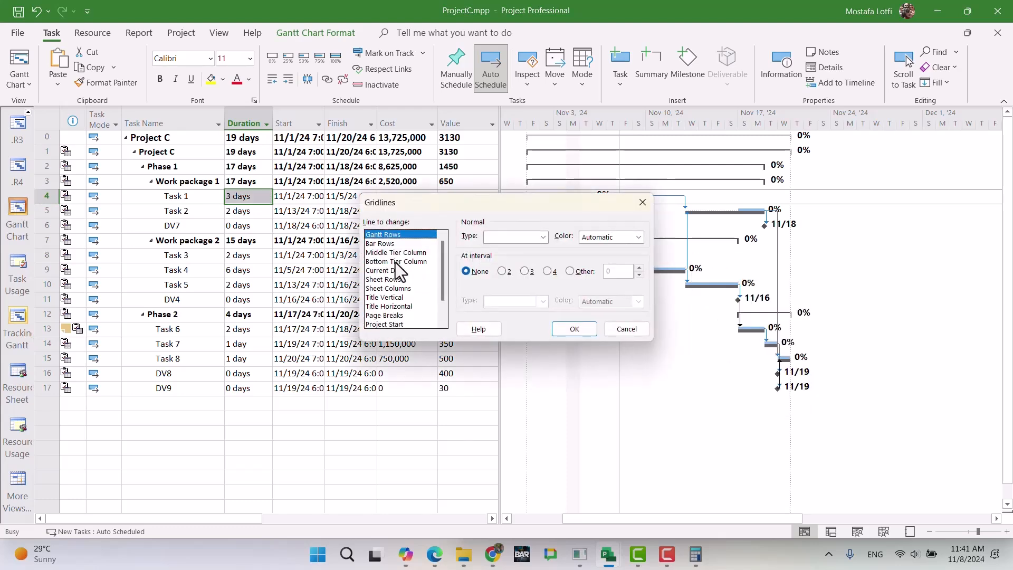
click(400, 270)
click(543, 237)
click(531, 280)
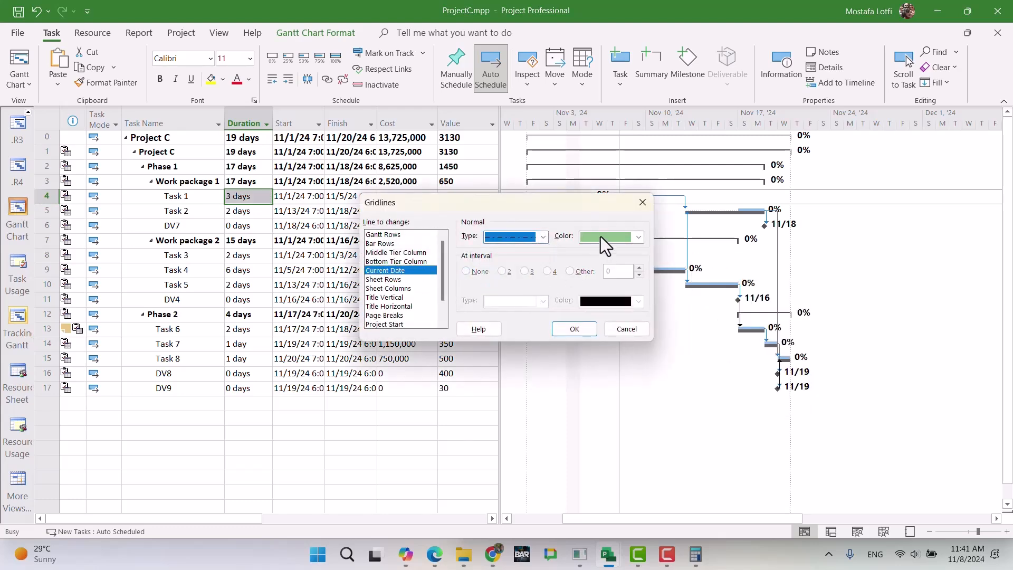
click(601, 242)
click(595, 380)
click(586, 329)
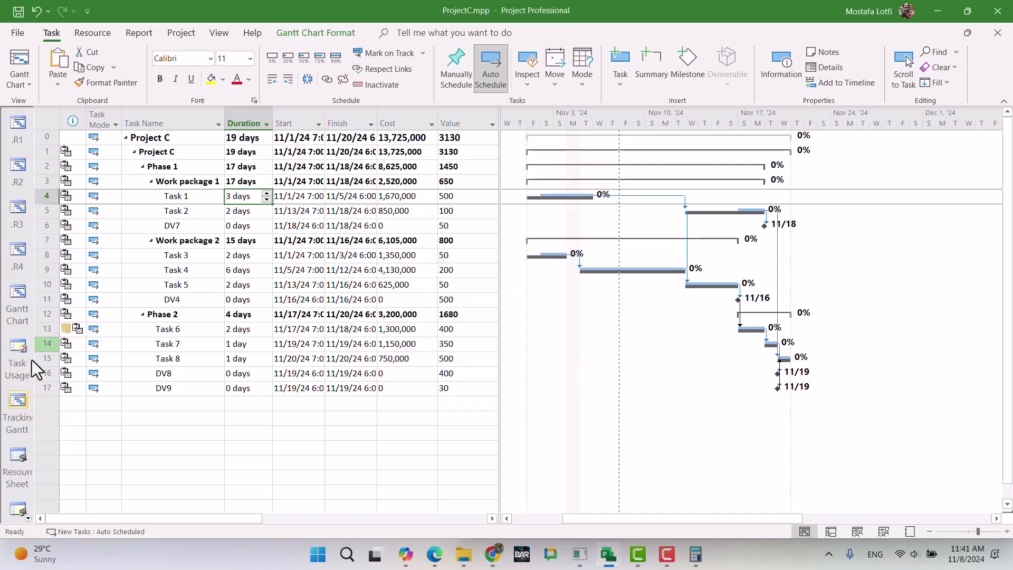
Switch to Task Usage and bring the scheduled work of Task 1 and its resources into view on the timescale.
click(17, 350)
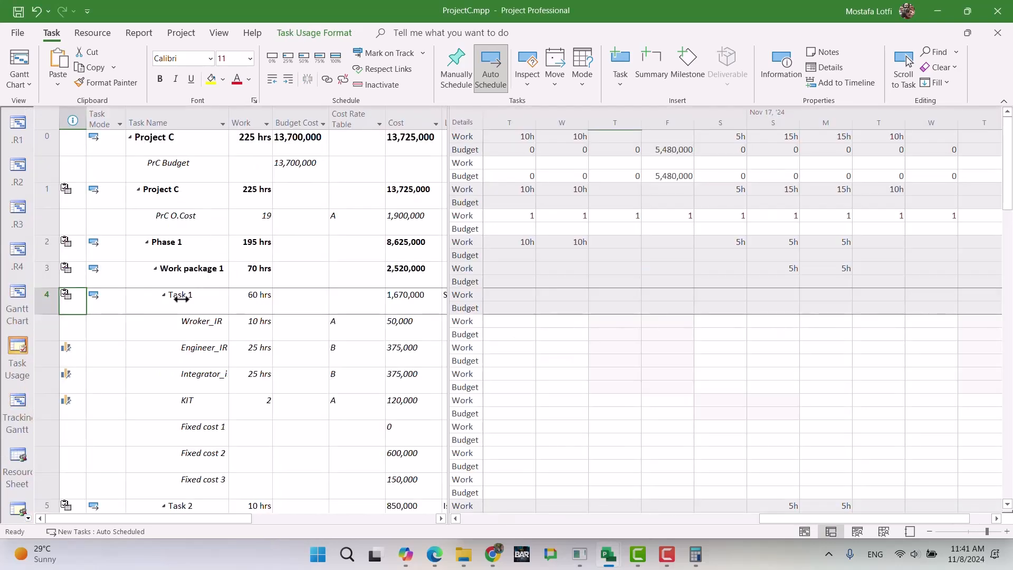
click(179, 289)
click(903, 73)
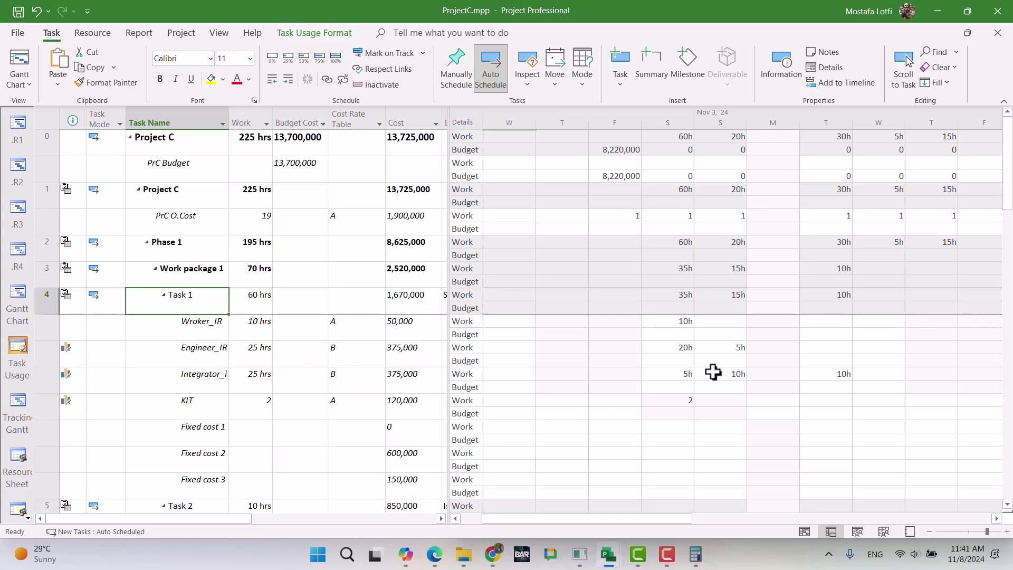
click(182, 352)
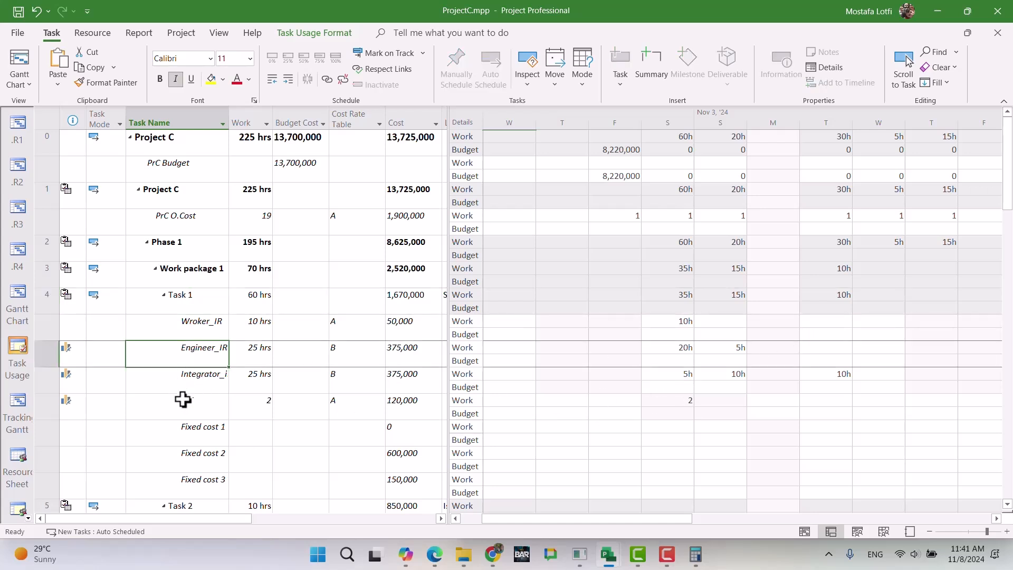
click(178, 379)
click(185, 401)
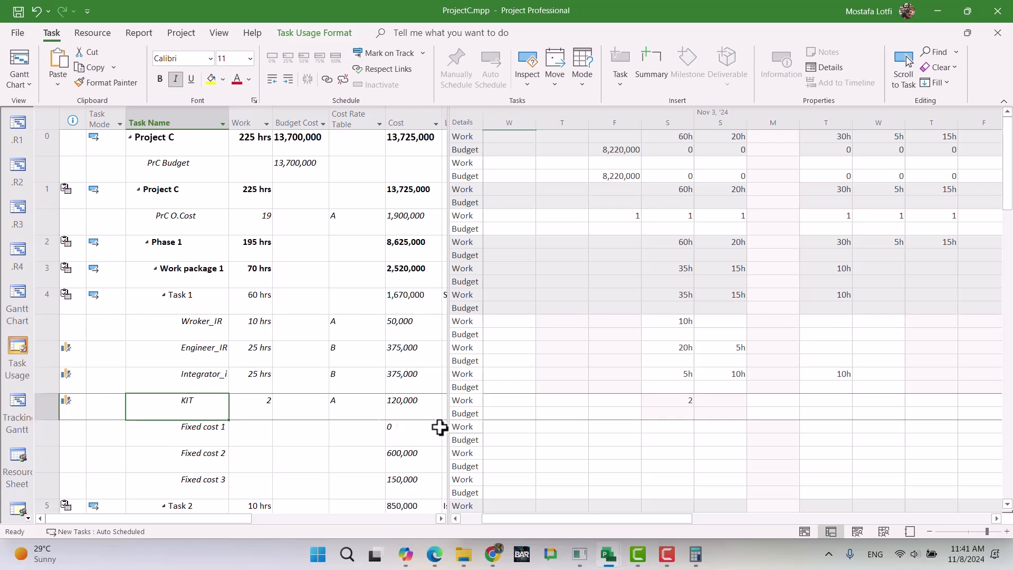
click(678, 415)
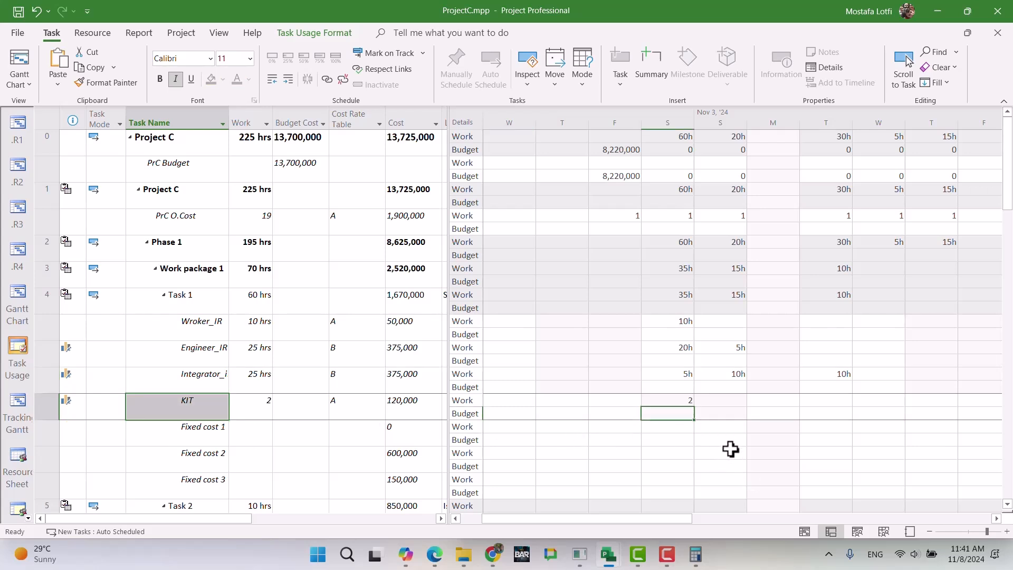
Show Actual Work instead of Budget Cost in the timephased details and enter 2 as KIT's actual work on Task 1's first Saturday.
right_click(708, 366)
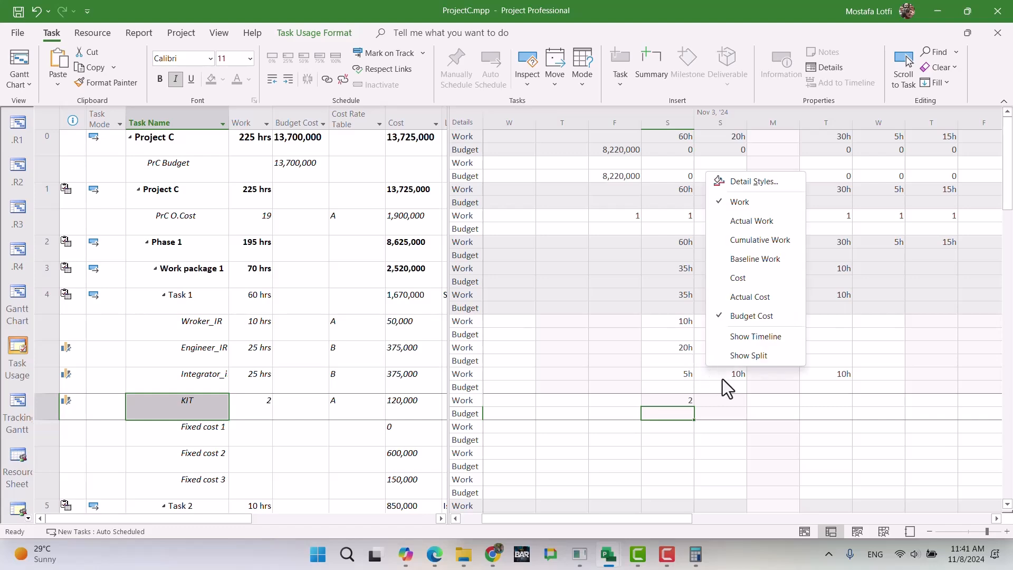
click(752, 316)
right_click(738, 327)
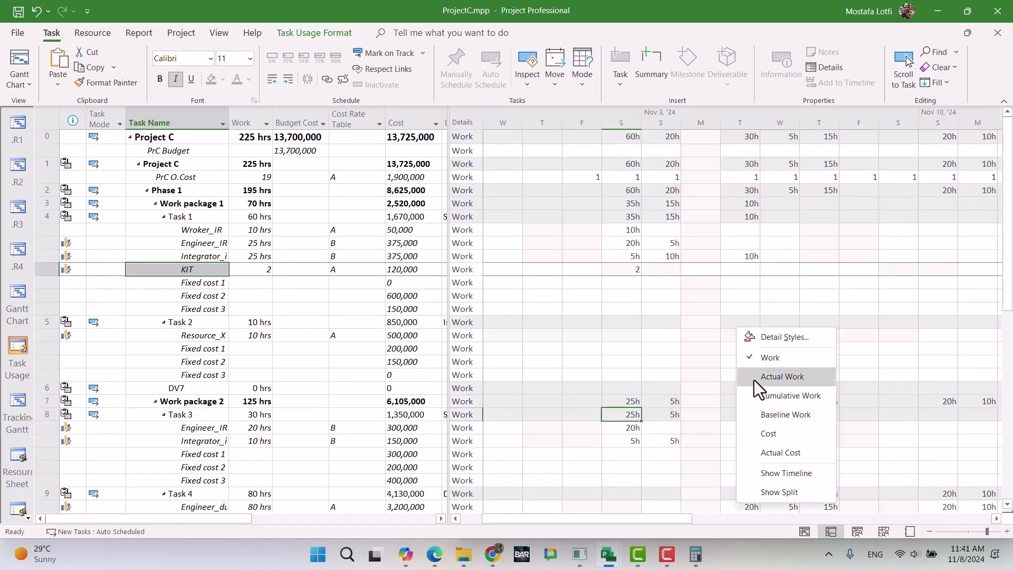
click(755, 378)
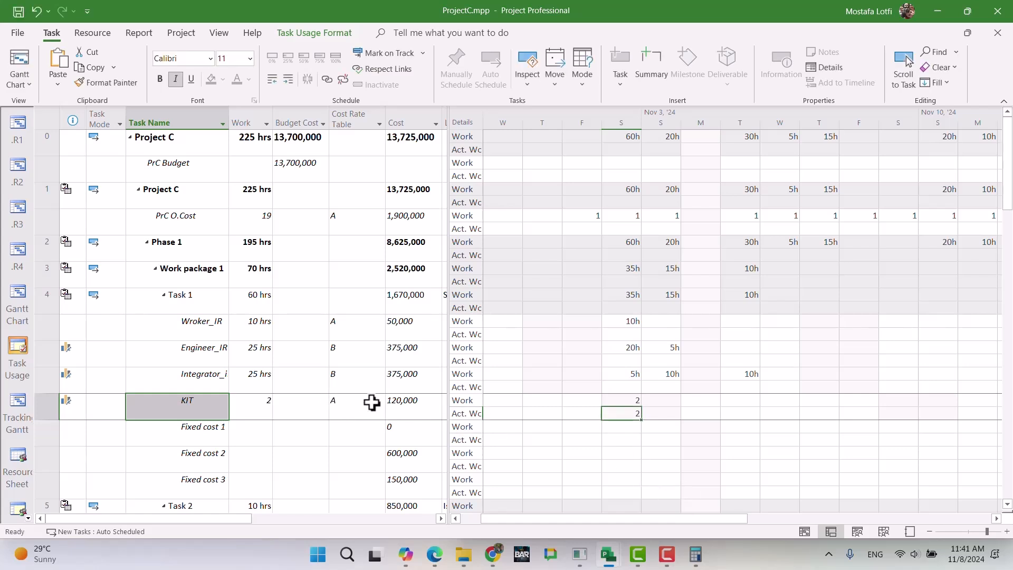
Following the Project C notes in Google Docs, record Engineer_IR's actual work on Task 1 as 20h on Saturday and 30h on Sunday.
click(633, 361)
click(491, 555)
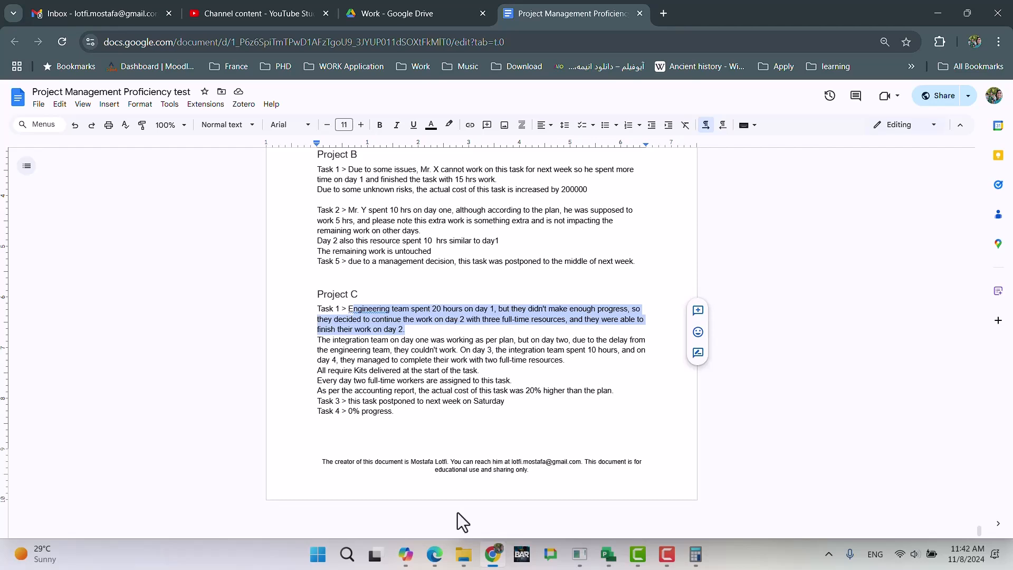
click(492, 554)
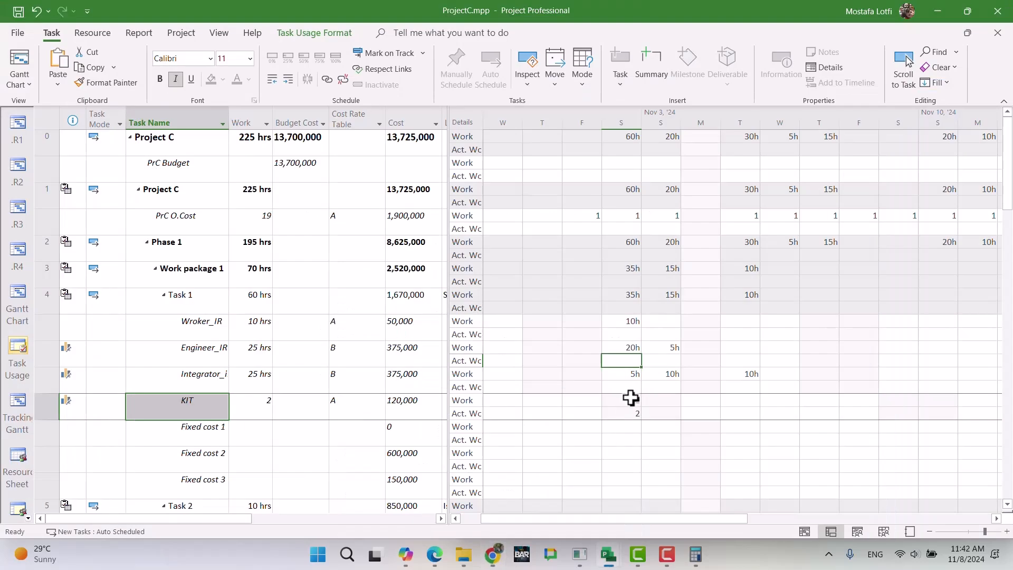
click(664, 364)
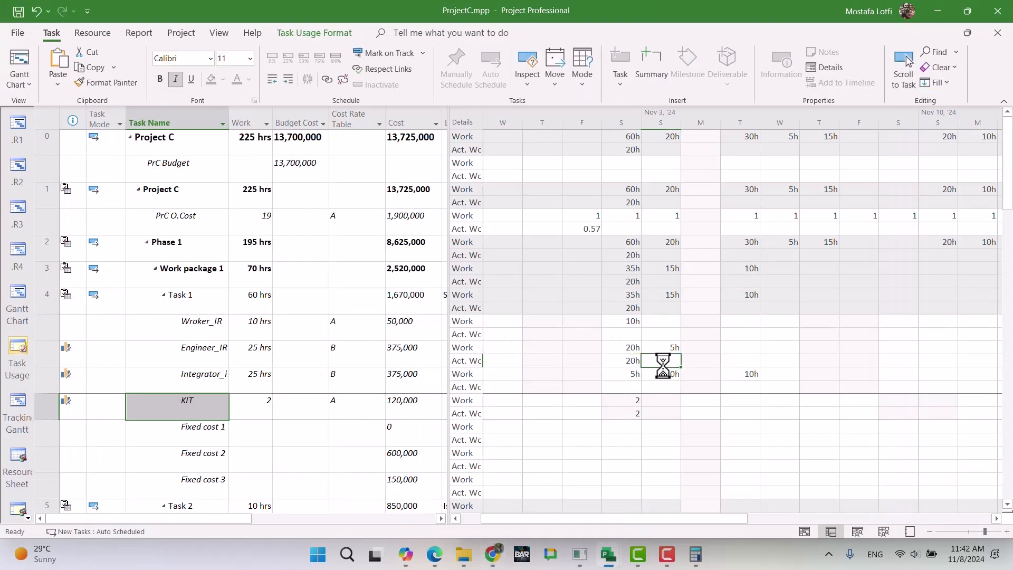
text(30)
key(Return)
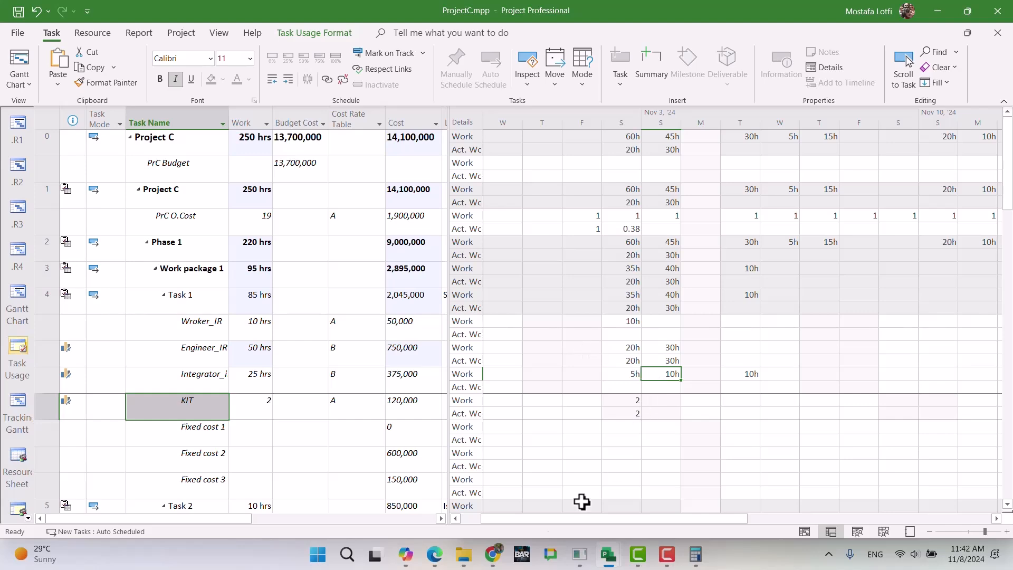
Check the integration team's progress in the Google Docs notes and record 5h actual work for Integrator_i on Task 1's first Saturday.
click(501, 555)
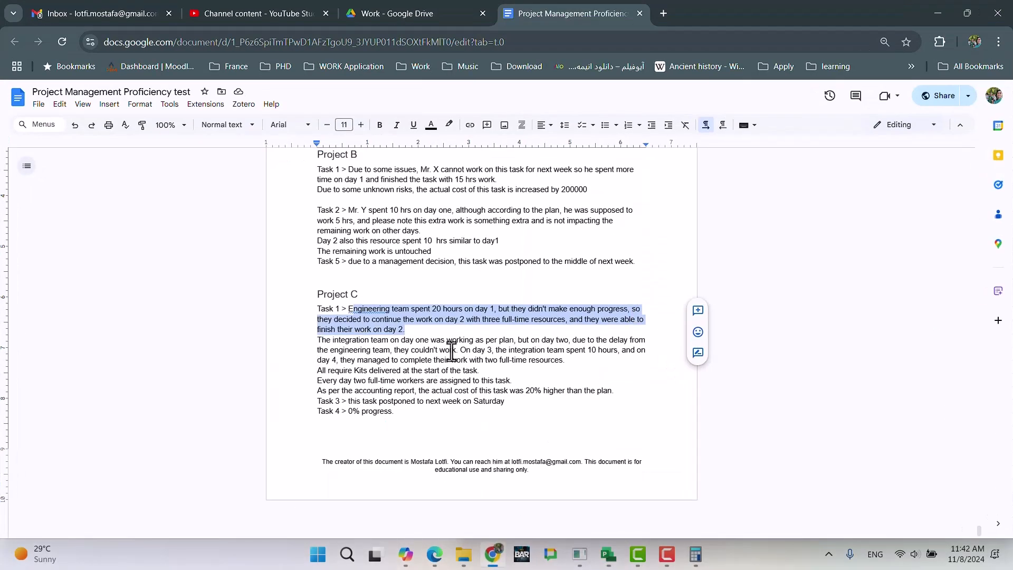
click(490, 555)
click(635, 390)
text(5)
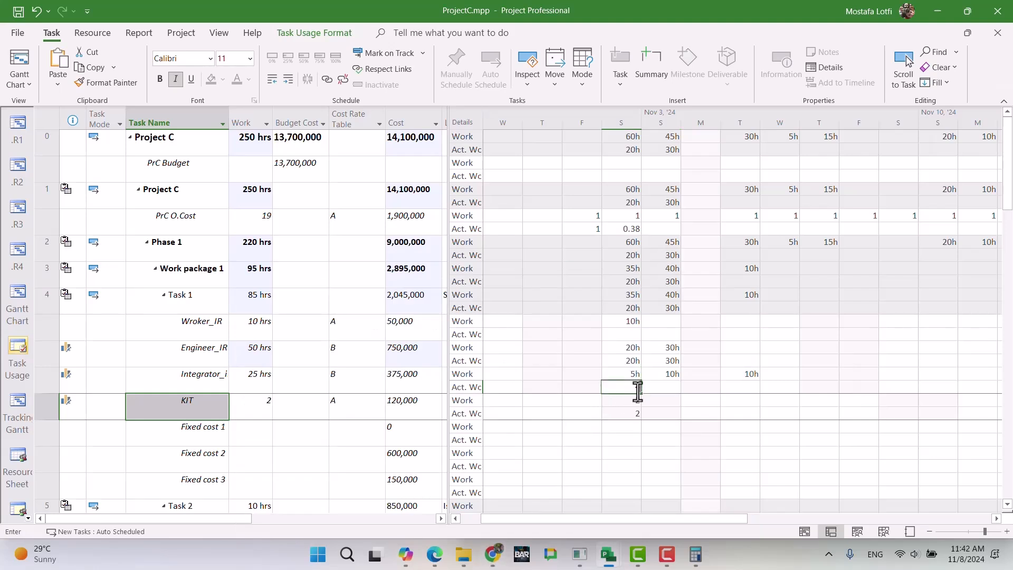
key(Return)
Following the Google Docs notes, record Integrator_i's actual work on Task 1 as 0h Sunday, 10h Tuesday and 20h Wednesday.
click(662, 388)
click(492, 554)
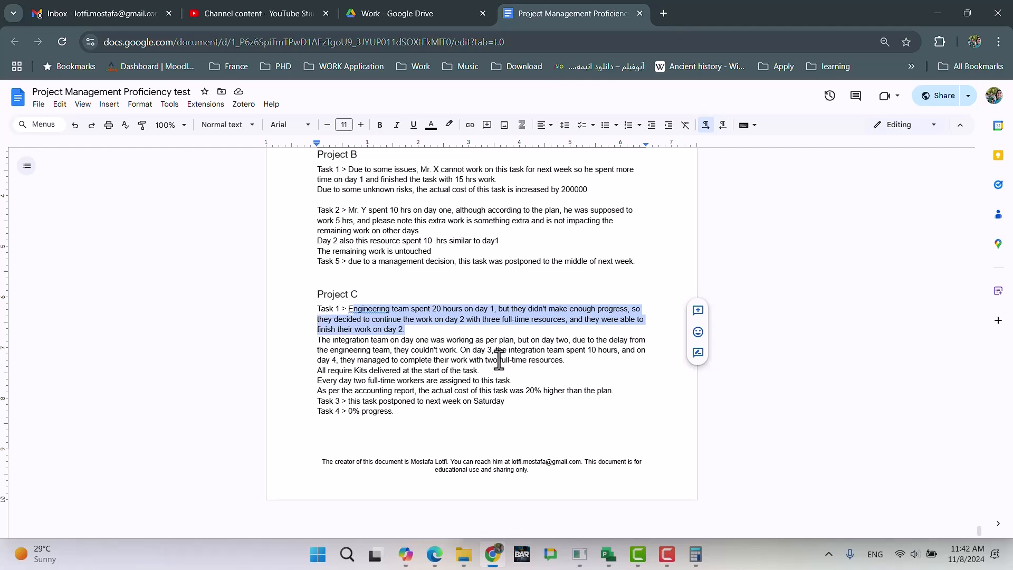
click(493, 554)
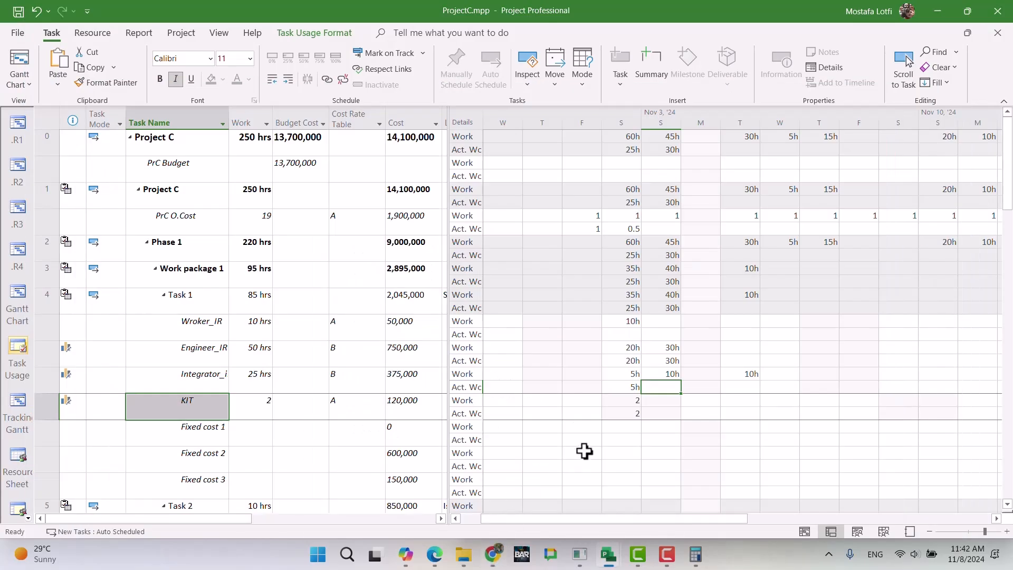
key(Tab)
key(Tab)
text(10)
key(Tab)
text(2)
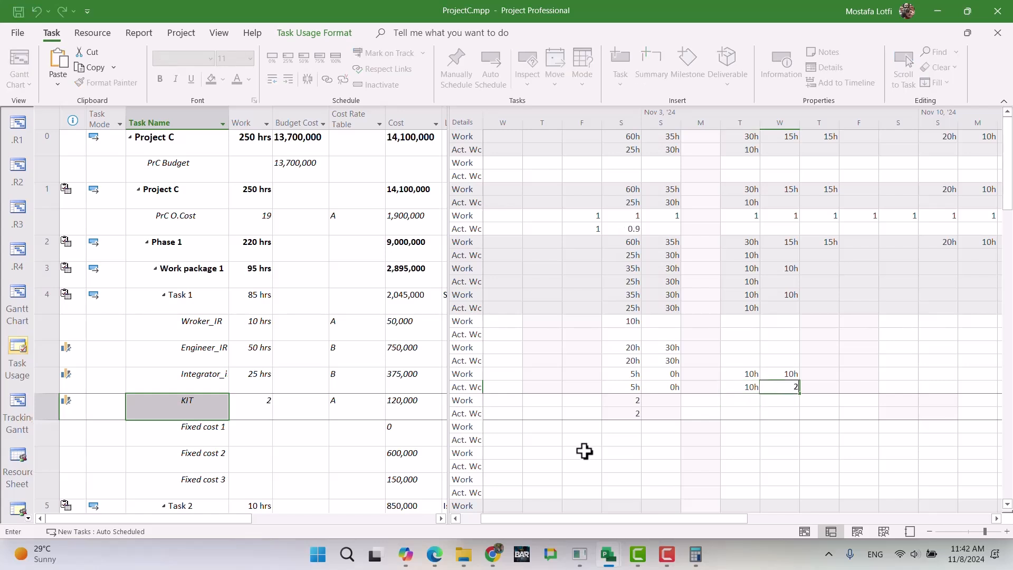
text(0)
key(Return)
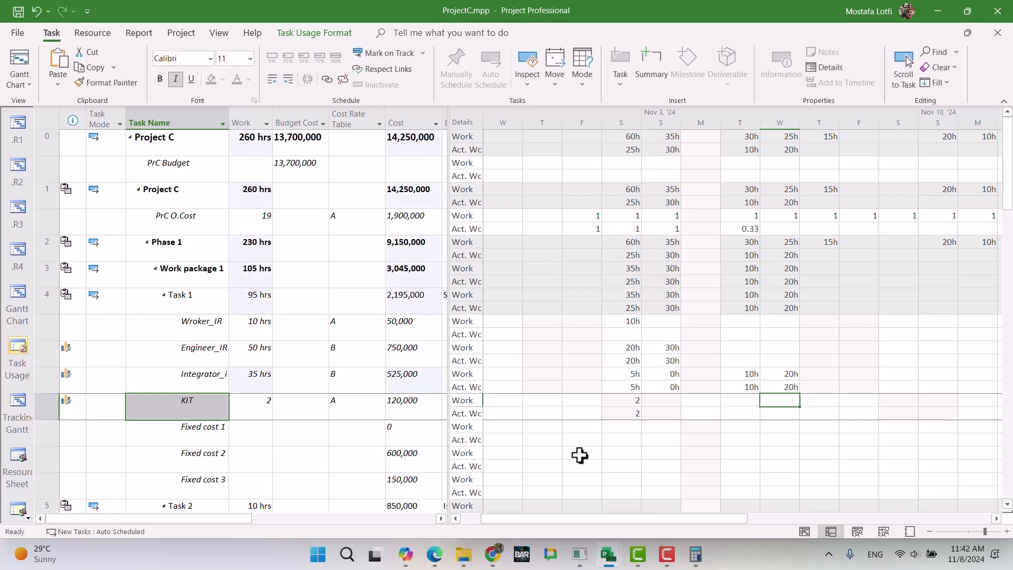
Enter 10h as Wroker_IR's actual work on Task 1's first Saturday.
click(639, 332)
text(10)
key(Return)
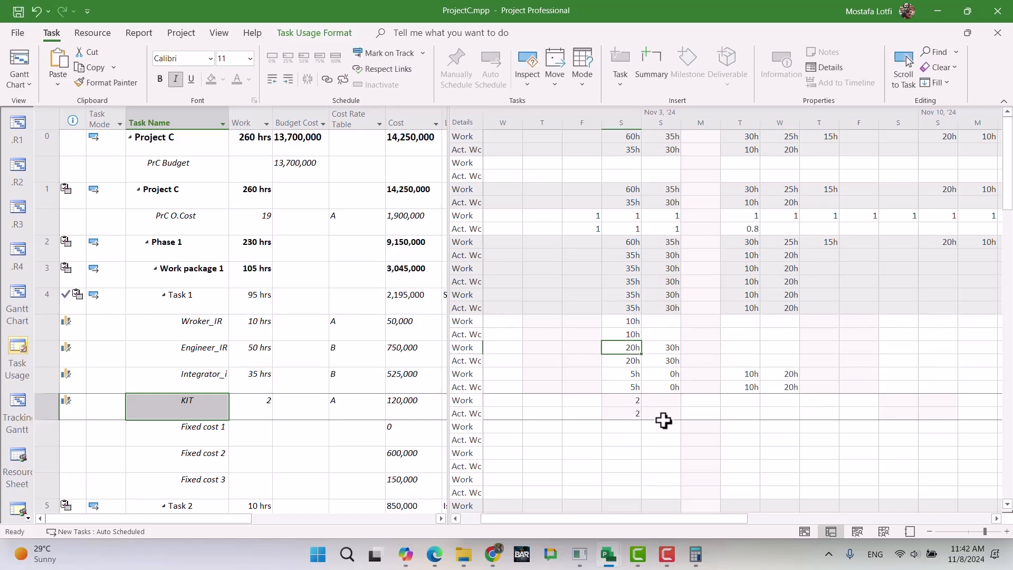
Check the workers note in Google Docs and record Wroker_IR's actual work on Task 1 as 20h on Saturday, Sunday, Tuesday and Wednesday.
click(492, 554)
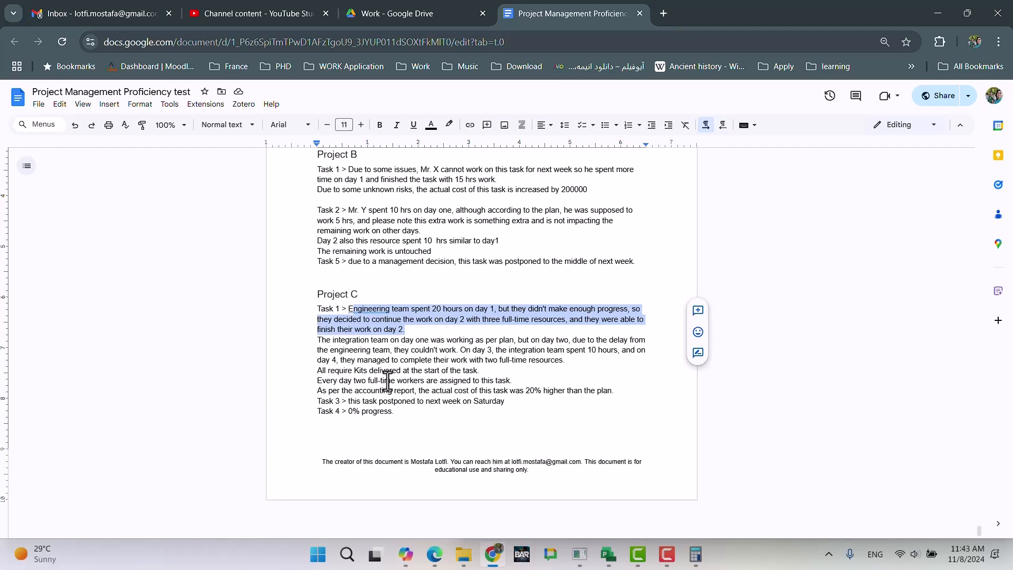
drag(514, 384, 316, 381)
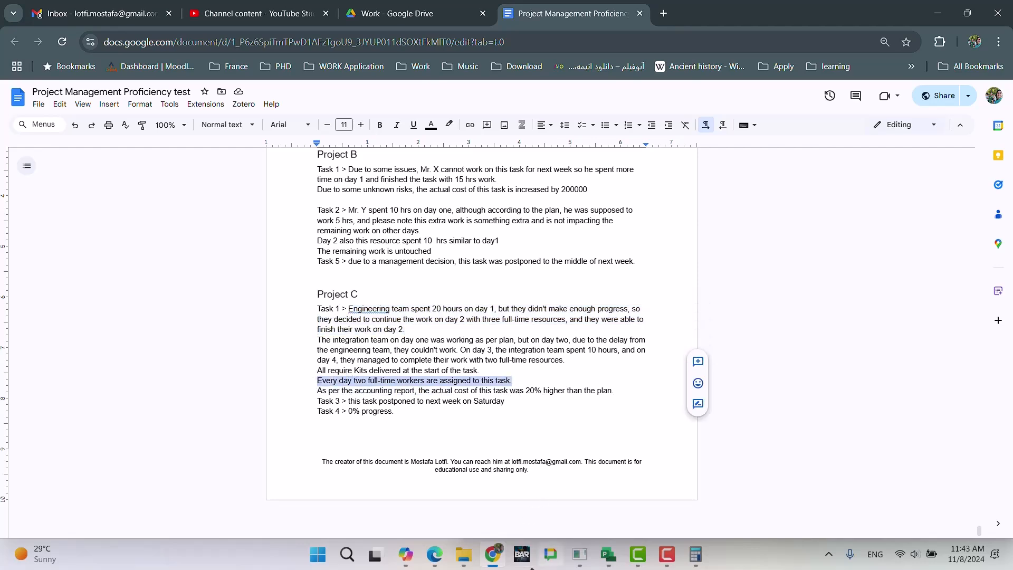
click(496, 563)
click(655, 335)
key(Left)
text(20)
key(Tab)
text(20)
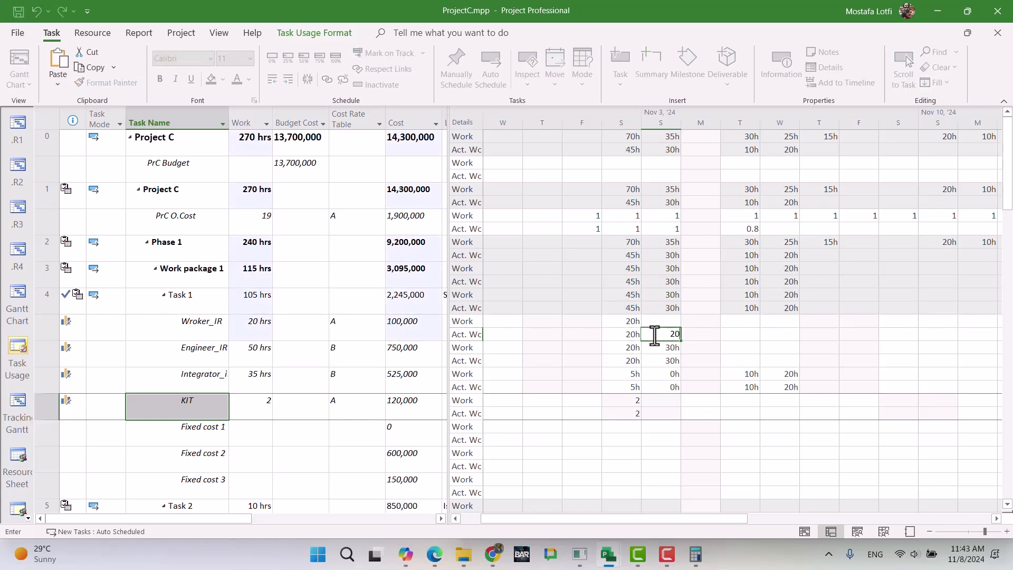
key(Tab)
key(Tab)
text(20)
key(Tab)
text(20)
key(Return)
Insert "baseline" before "plan" in the Google Docs note about Project C Task 1's actual cost, and return to Project C.
key(alt+Tab)
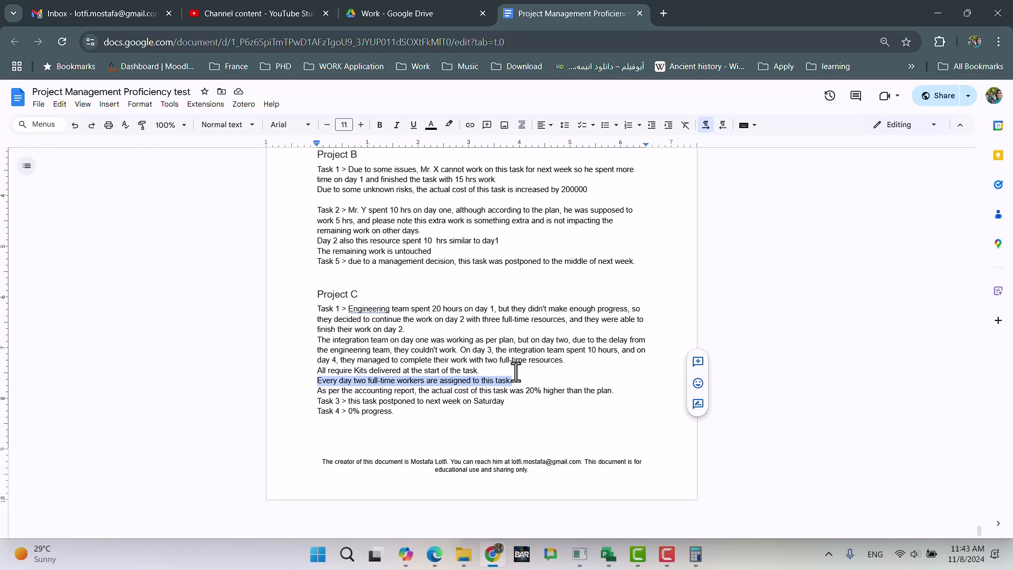
click(596, 380)
click(597, 391)
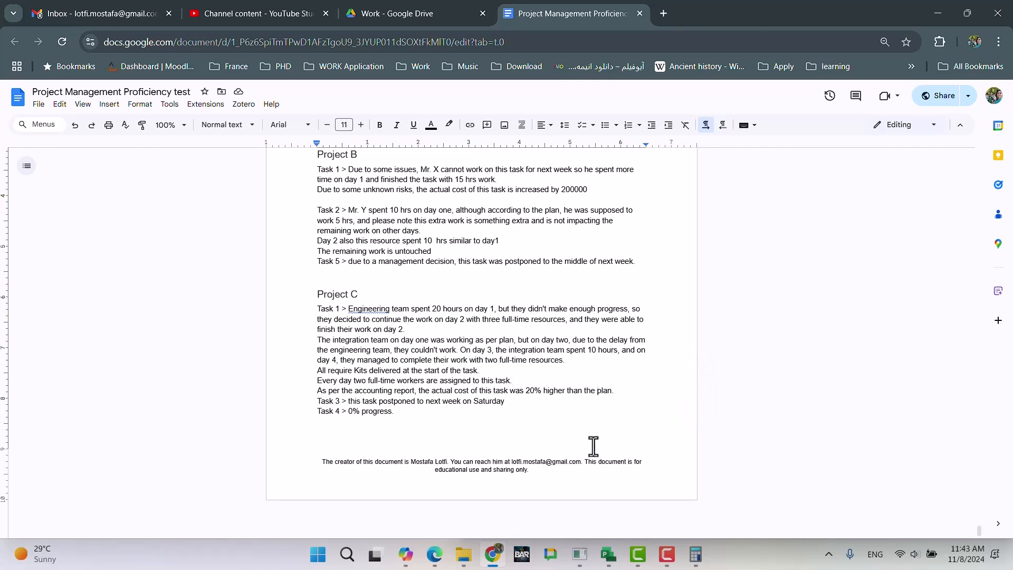
text(base)
click(493, 553)
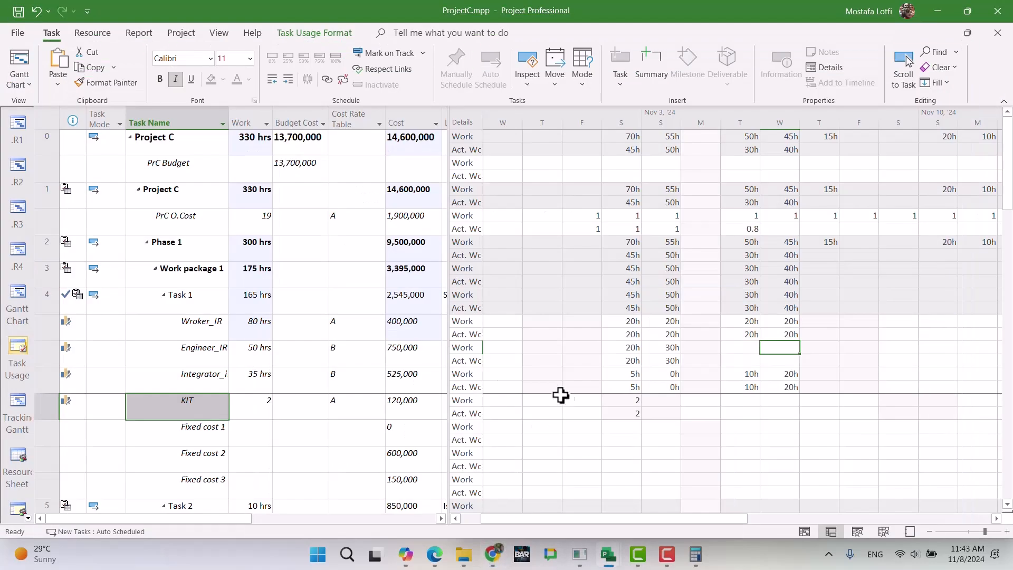
Remove the Budget Cost, Cost Rate Table and Location columns from the Task Usage table.
click(287, 369)
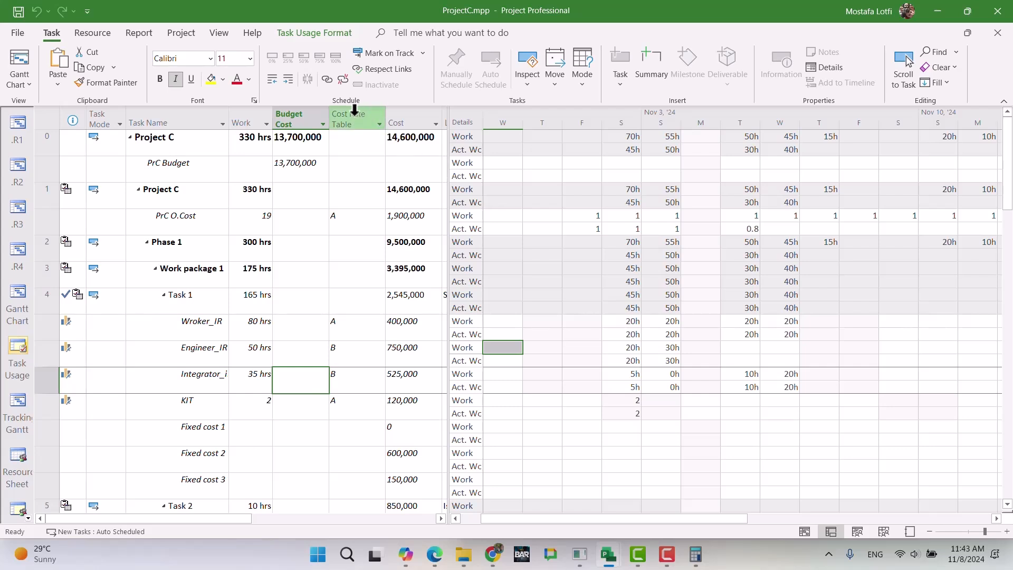
click(288, 119)
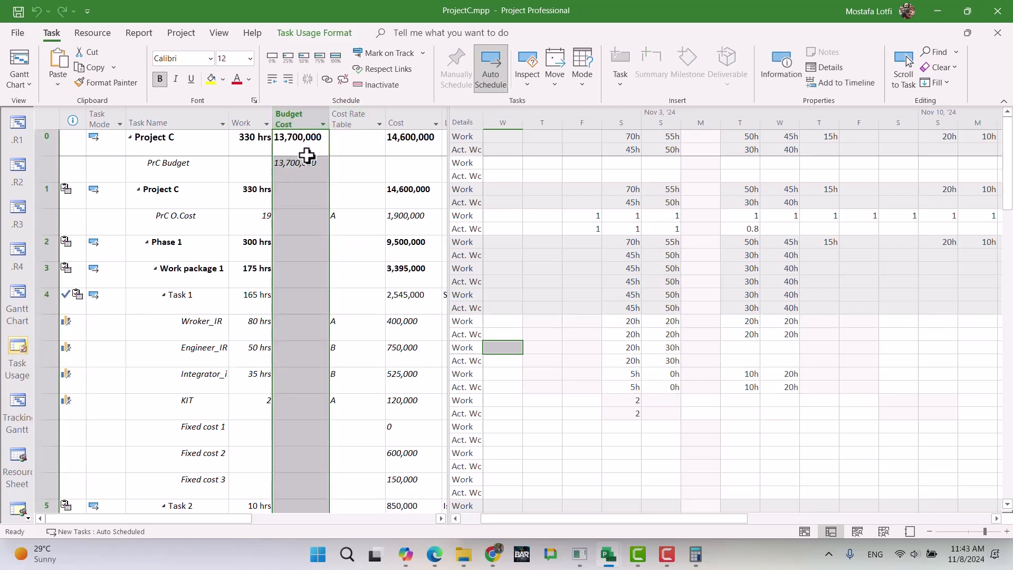
key(Delete)
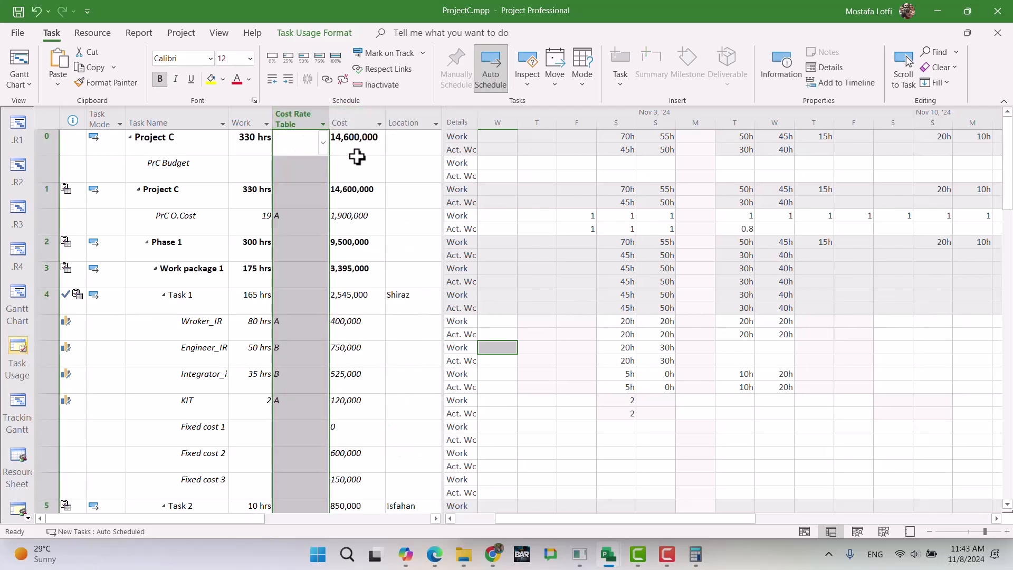
click(359, 109)
click(306, 118)
key(Delete)
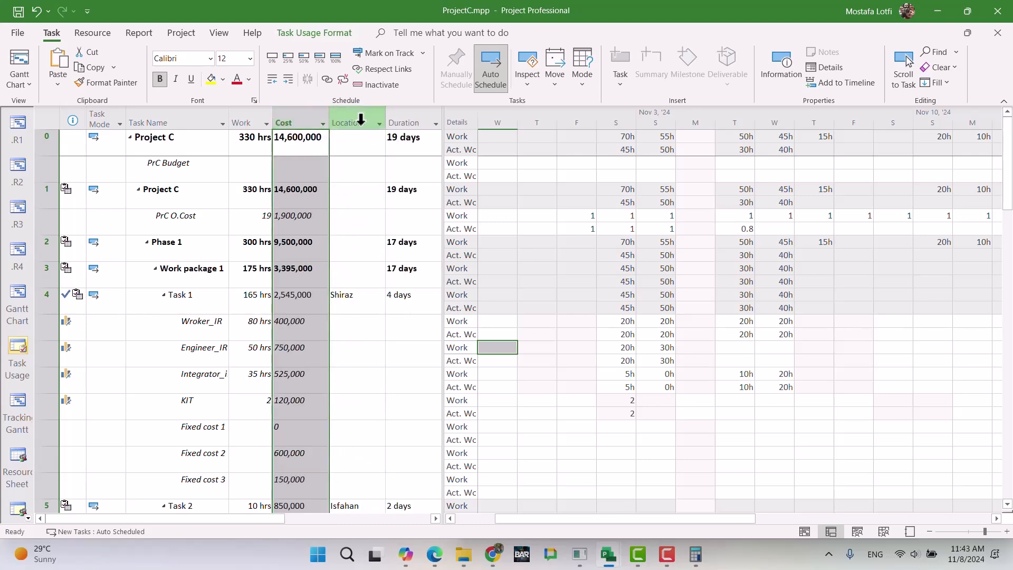
click(351, 112)
key(Delete)
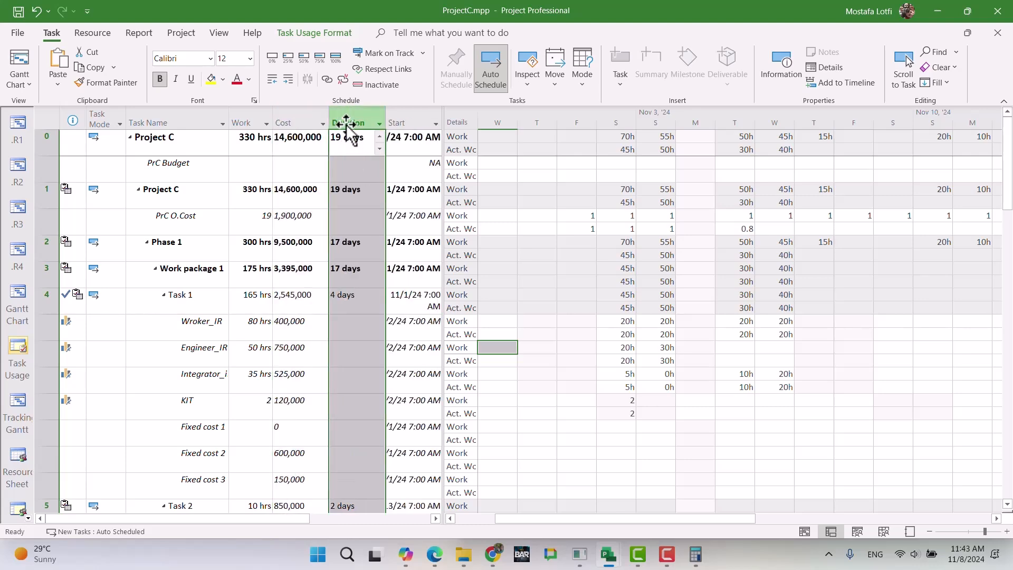
Insert a Baseline Cost column before Duration and compare Task 1's baseline cost with its current cost.
key(Insert)
text(baseline Budget Cost)
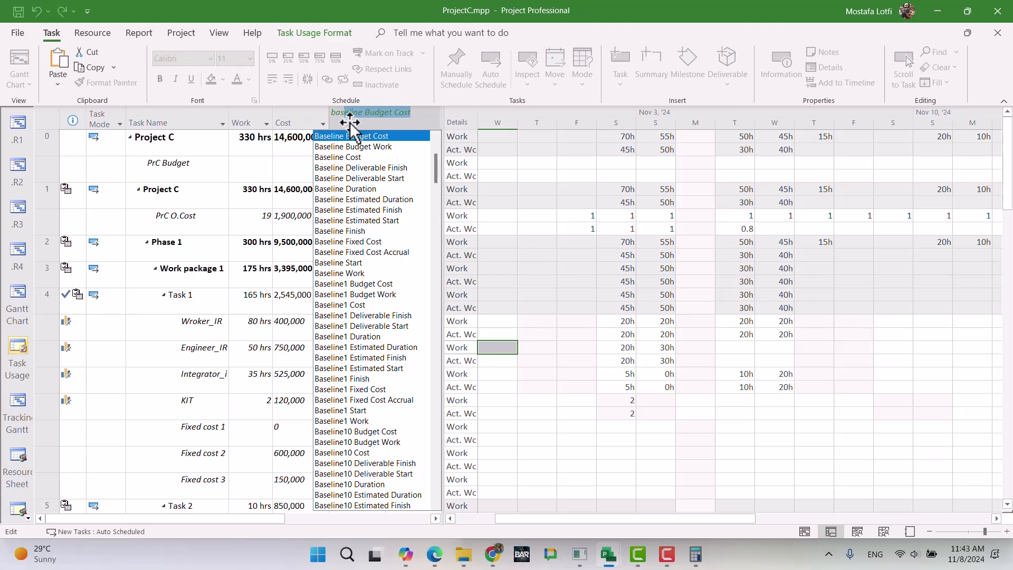
key(Down)
key(Down)
key(Return)
click(332, 336)
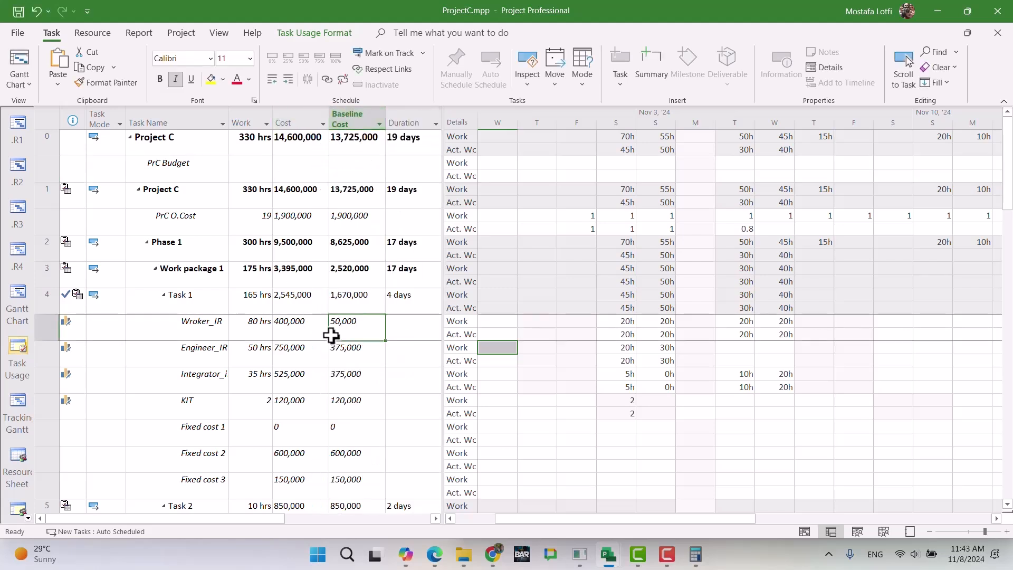
click(350, 305)
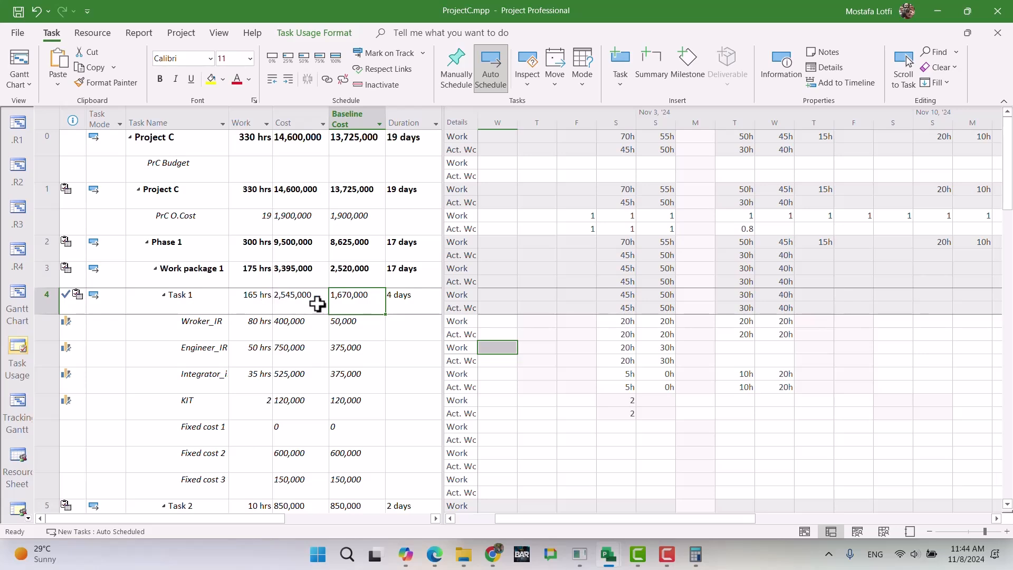
click(323, 304)
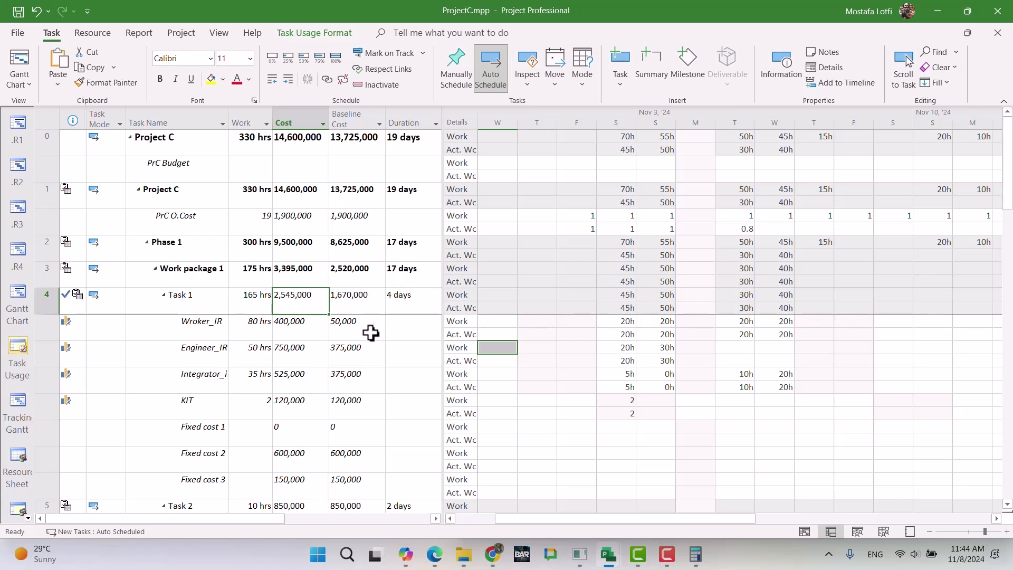
In Google Docs, make the Task 1 cost note read "20% higher than the current plan", and return to the ProjectC.mpp window.
click(493, 554)
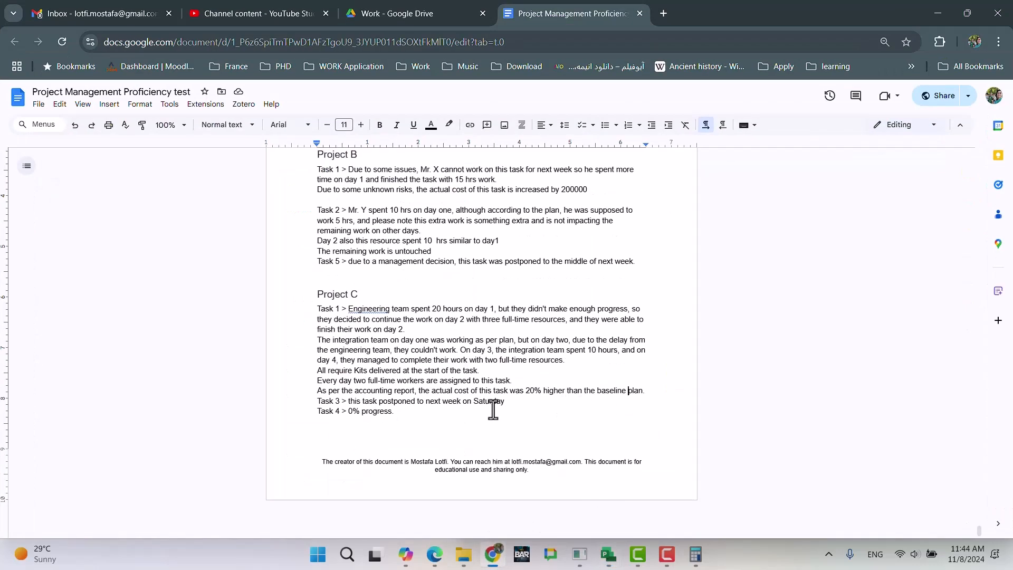
click(628, 400)
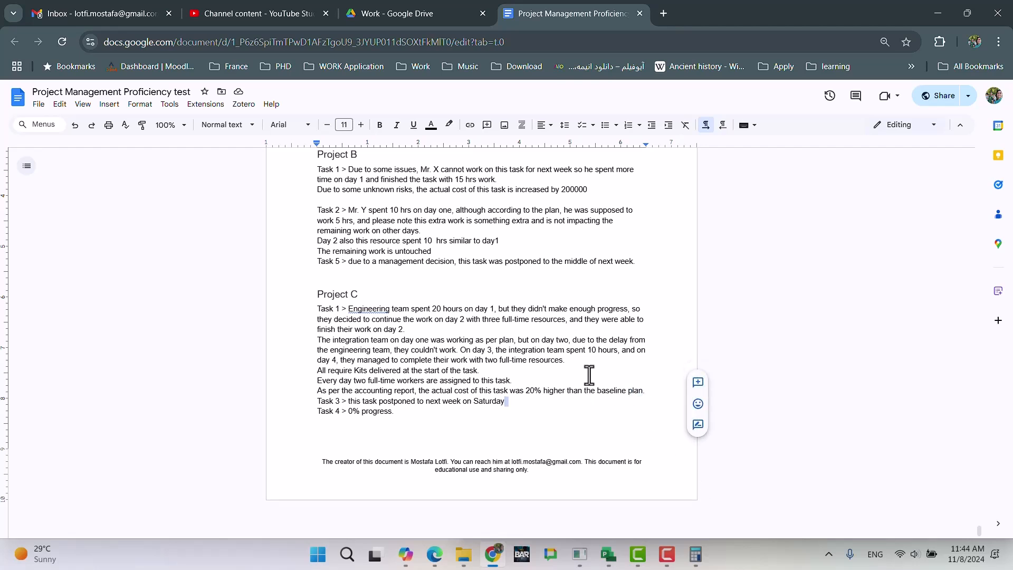
double_click(607, 392)
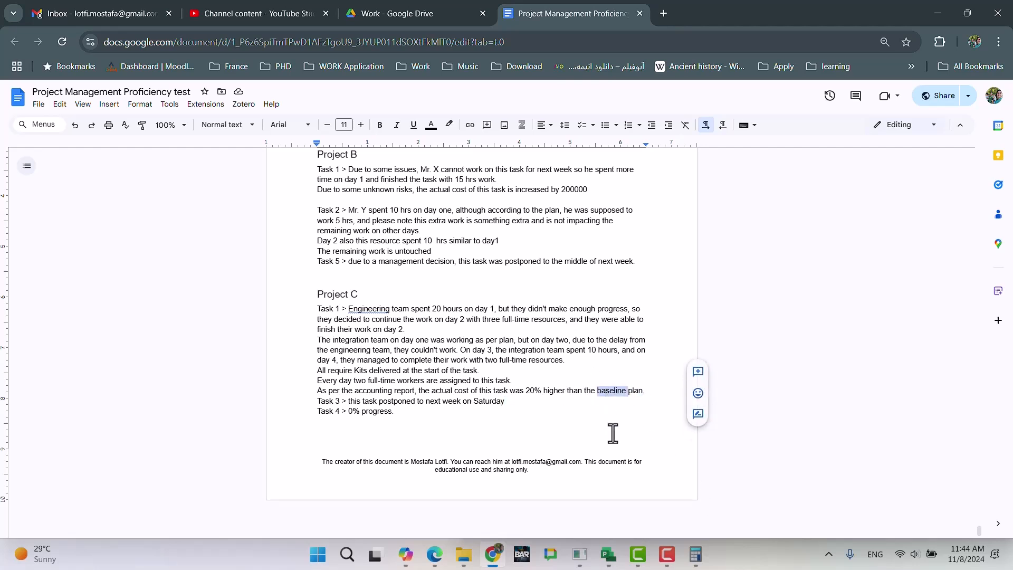
text(current)
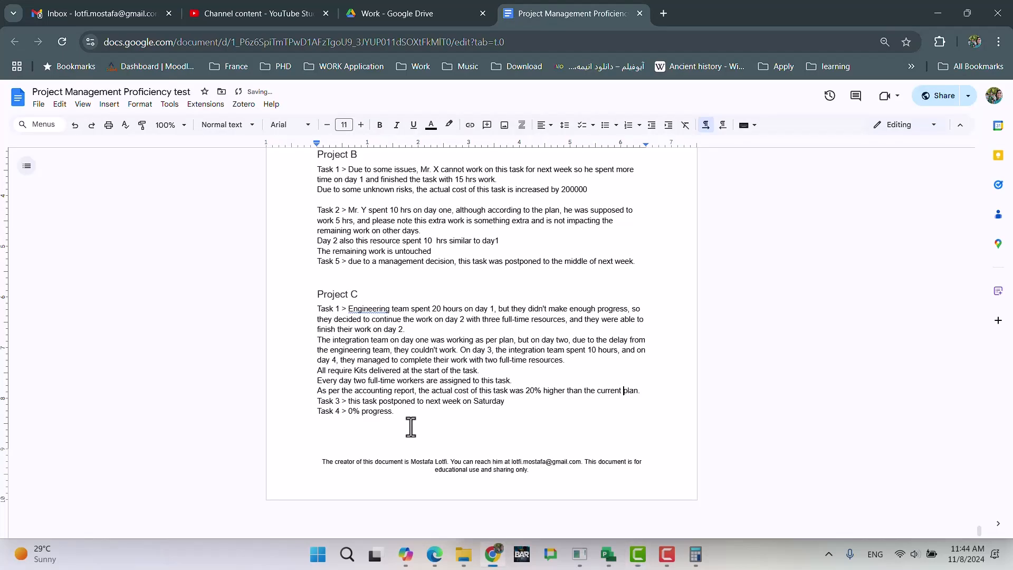
click(608, 554)
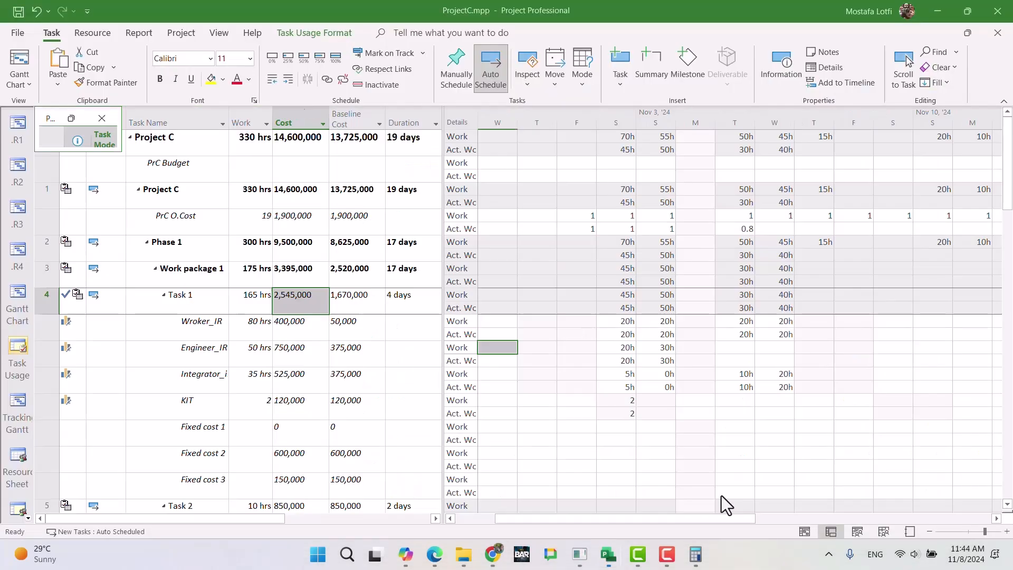
click(720, 499)
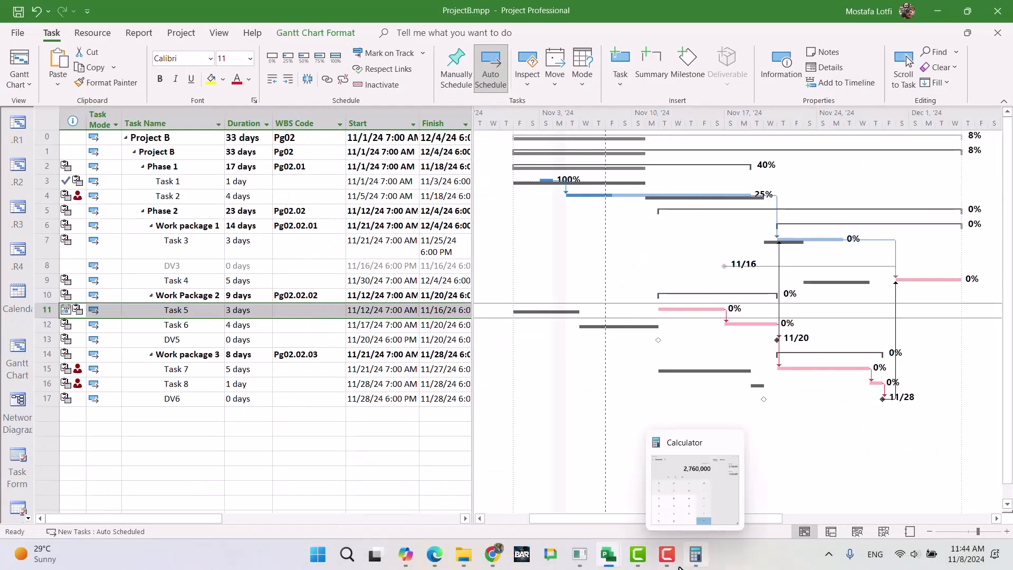
mouse_move(608, 554)
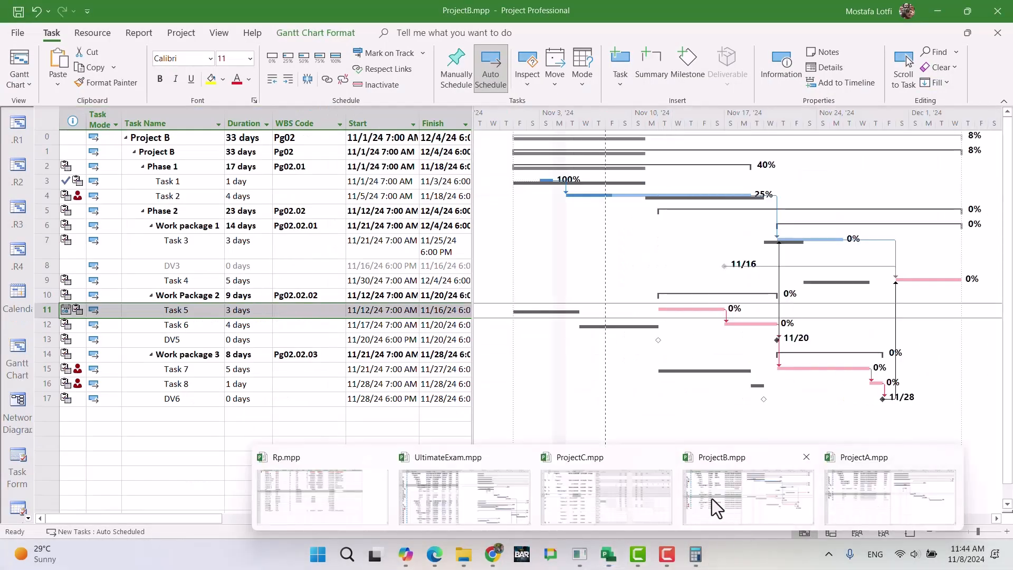
click(606, 499)
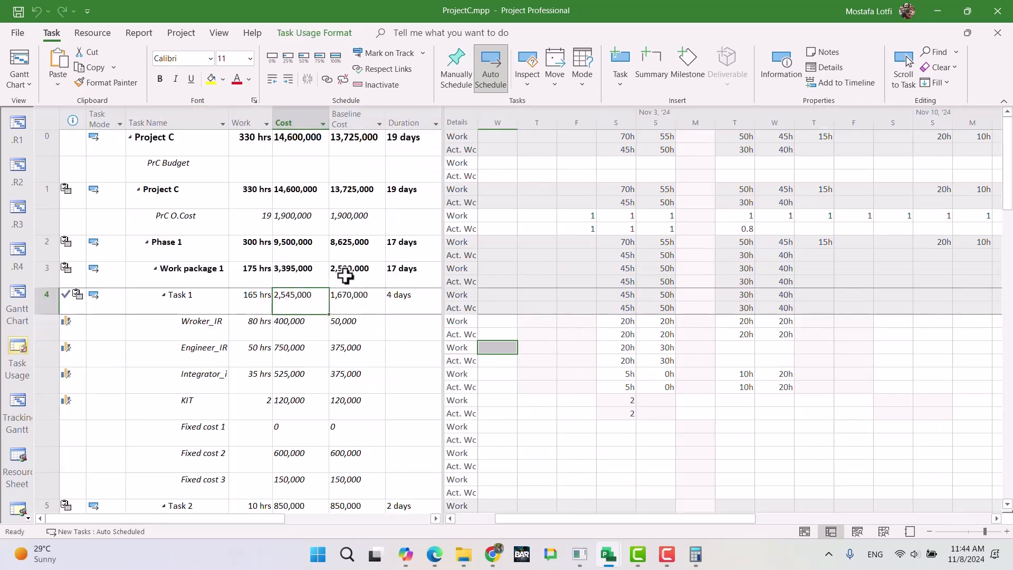
Check Task 1's cost and use Calculator to multiply 2,545,000 by 1.2.
click(315, 400)
click(342, 305)
click(301, 308)
click(695, 561)
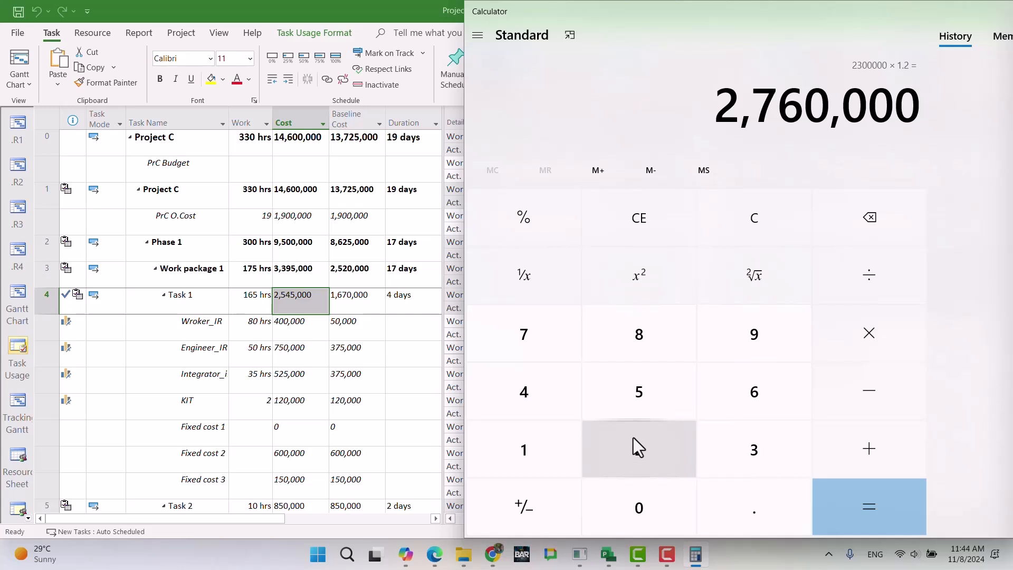
text(25)
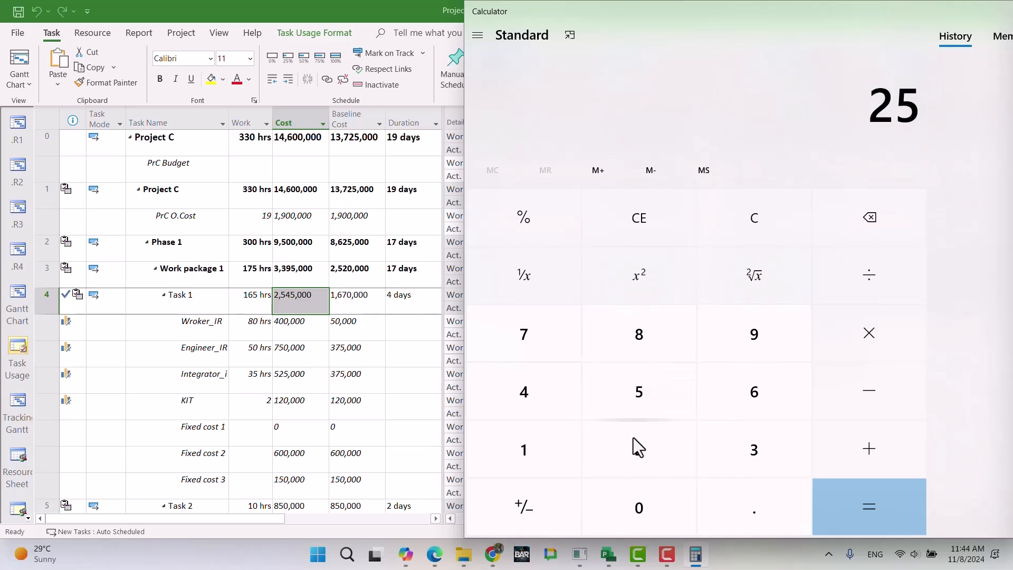
text(45000)
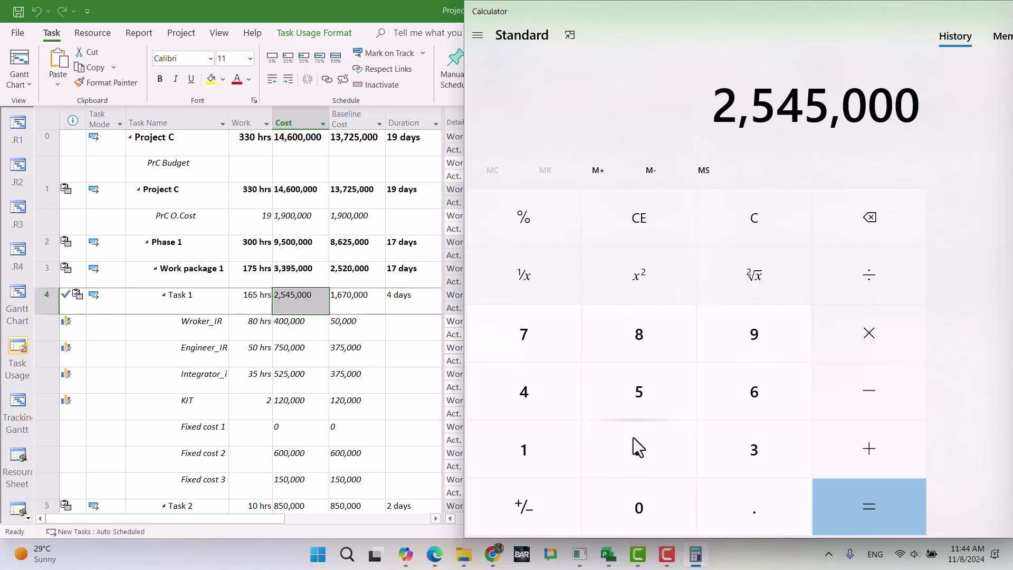
text( × 1.2)
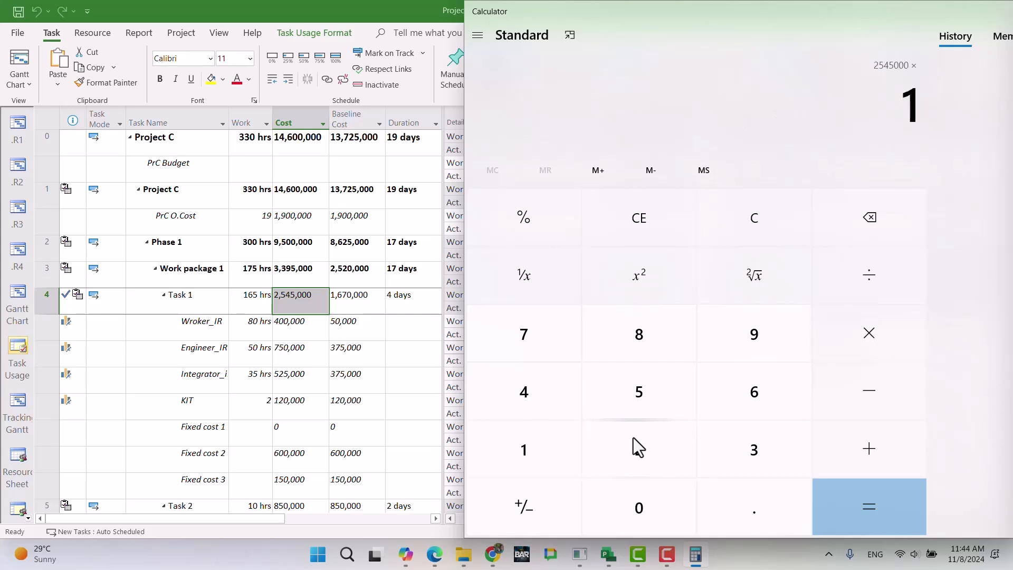
key(Return)
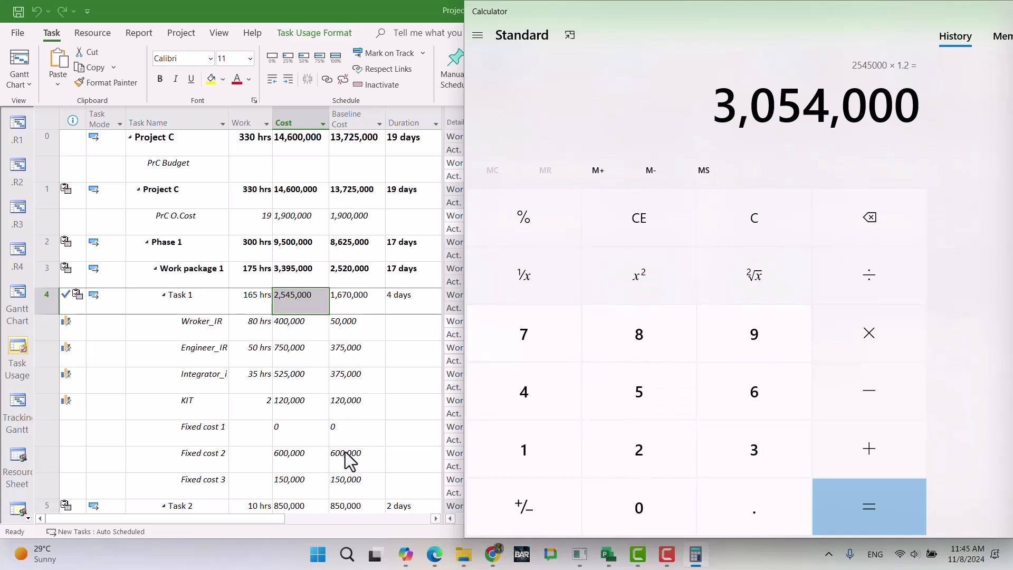
scroll(317, 422, down, 1)
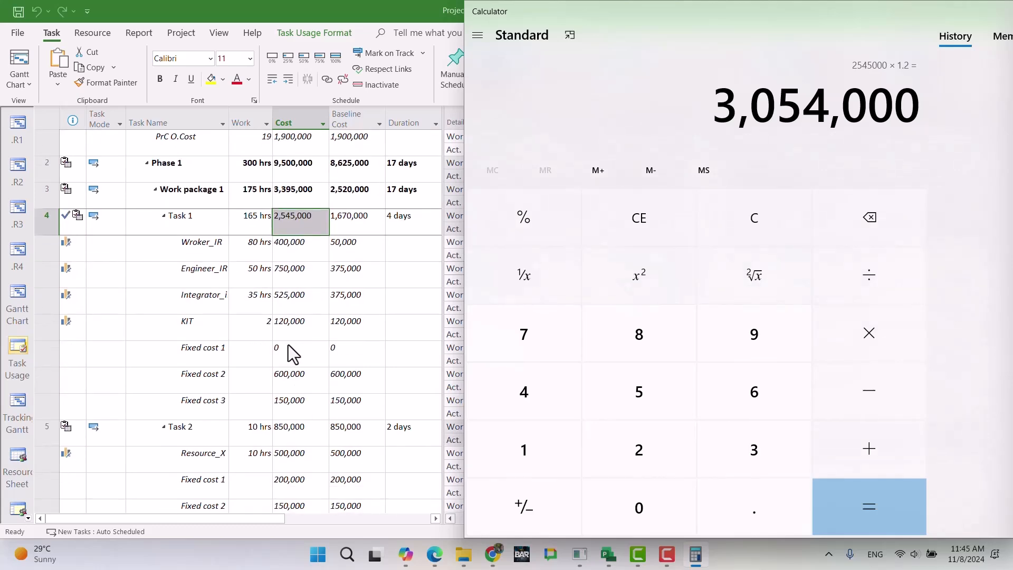
drag(288, 351, 289, 412)
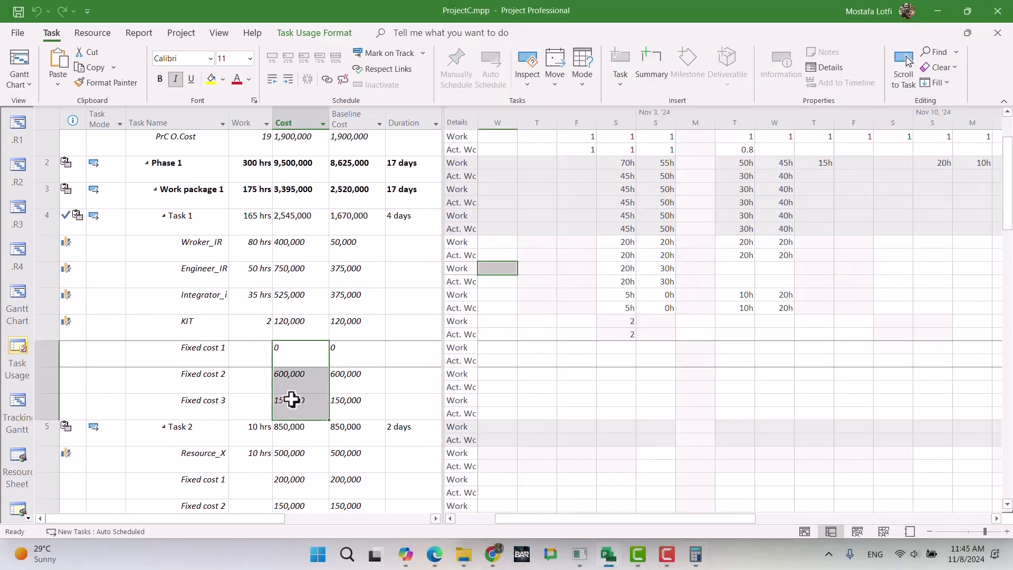
click(344, 349)
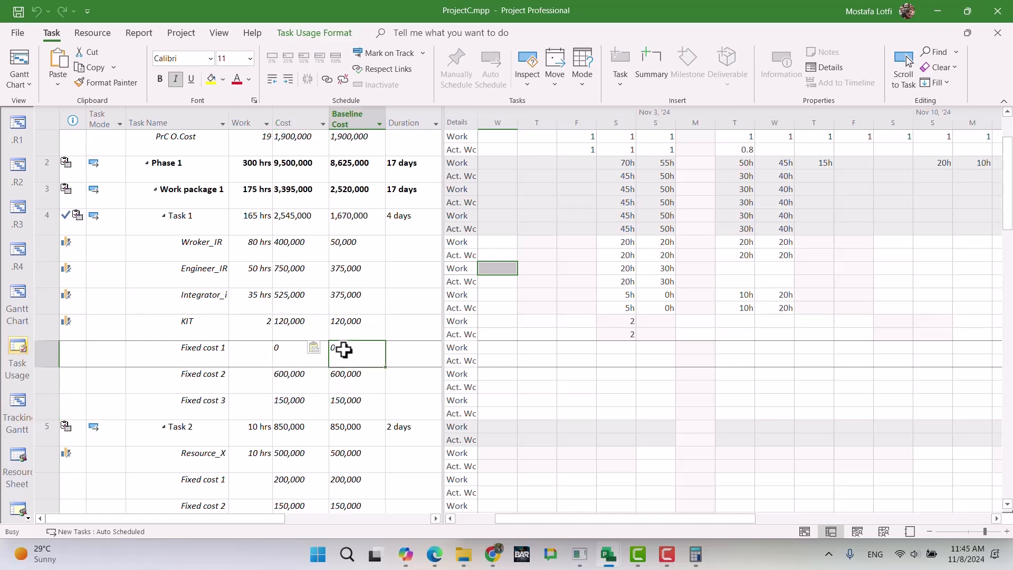
Insert an Actual Cost column before the Baseline Cost column in the Task Usage table.
scroll(346, 346, up, 1)
scroll(344, 346, down, 1)
click(361, 123)
key(Insert)
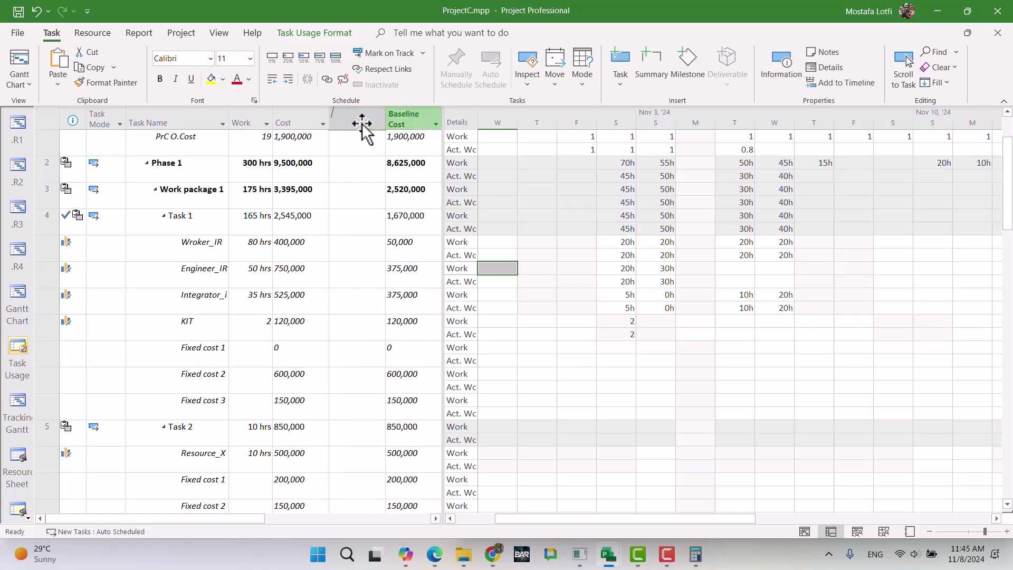
text(active)
key(Down)
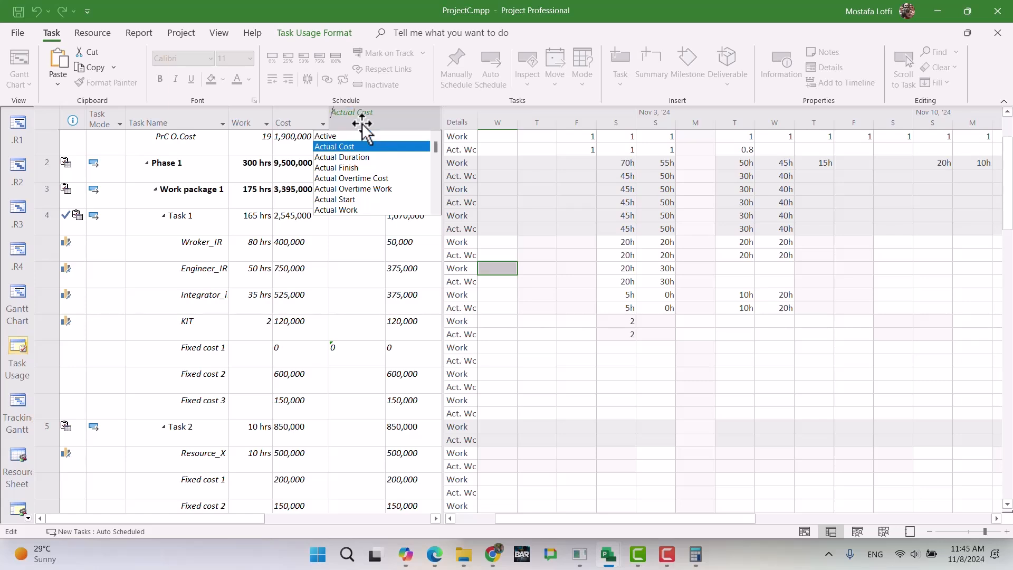
key(Return)
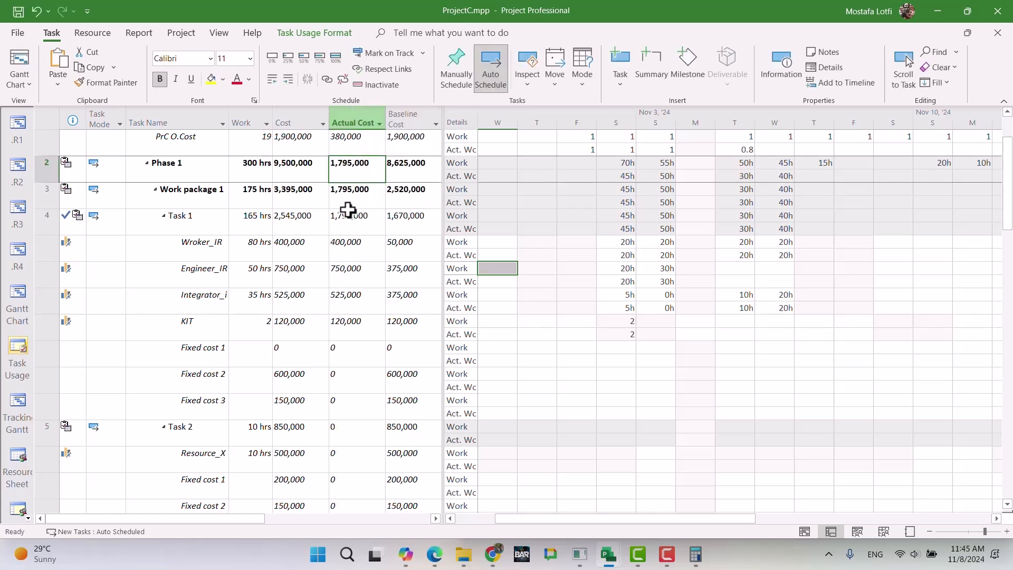
Copy Task 1's Fixed cost 1, 2 and 3 values from the Cost column into the matching Actual Cost cells.
click(310, 380)
drag(301, 363, 298, 410)
key(ctrl+c)
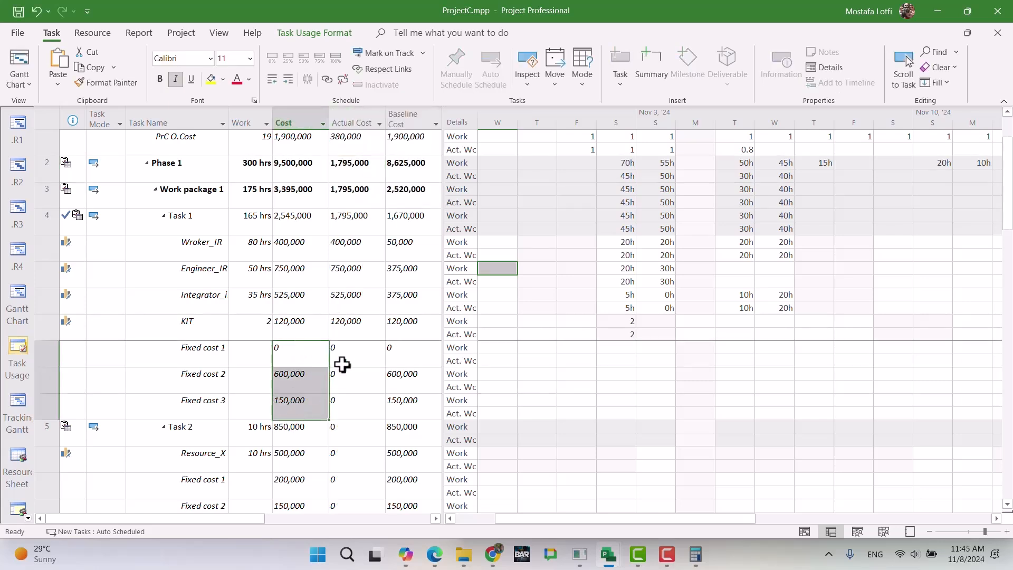
click(350, 348)
key(ctrl+v)
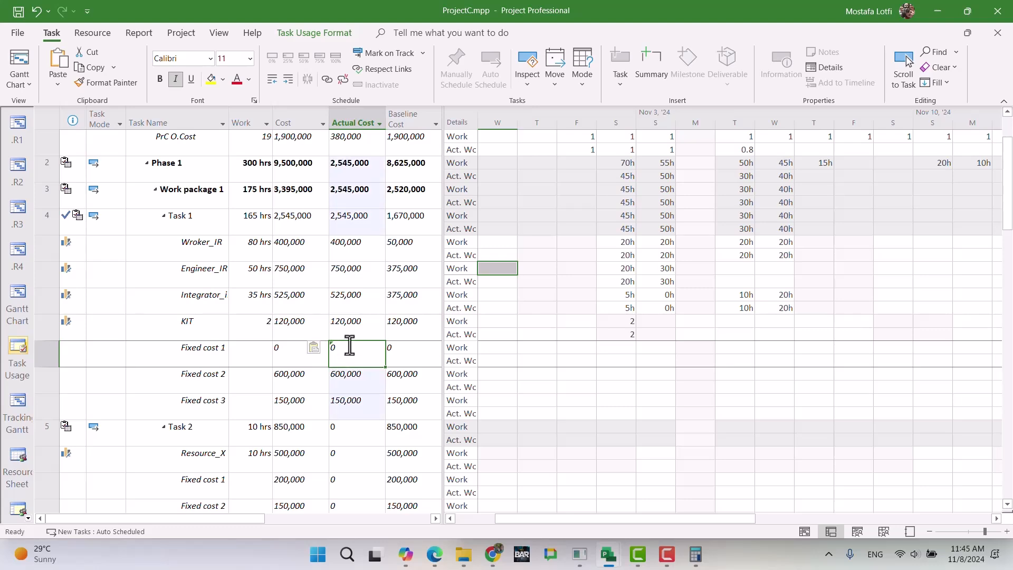
Check the 20% higher figure in Calculator and set Task 1's actual cost to 3,054,000.
scroll(349, 347, up, 1)
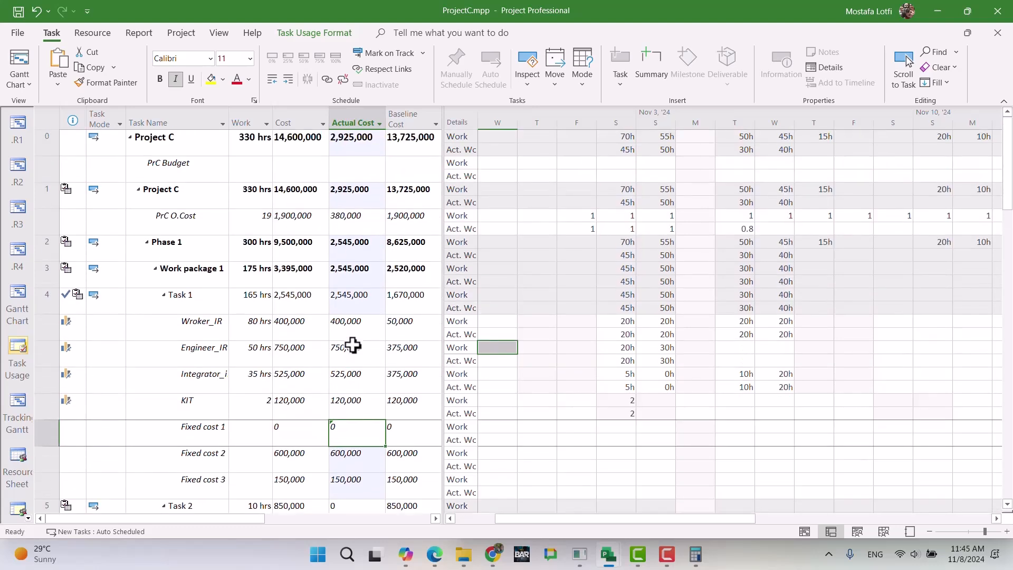
click(344, 303)
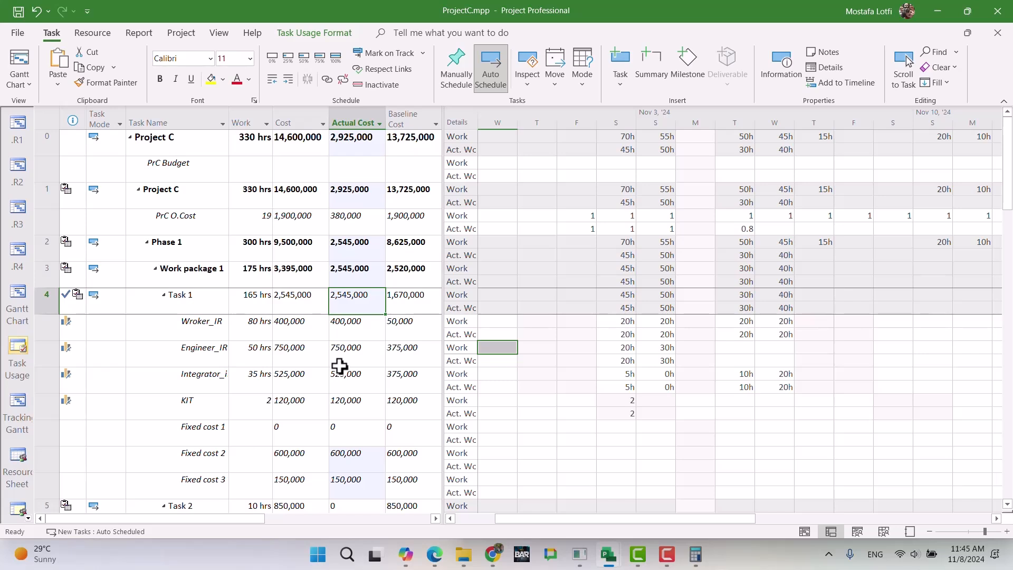
click(417, 295)
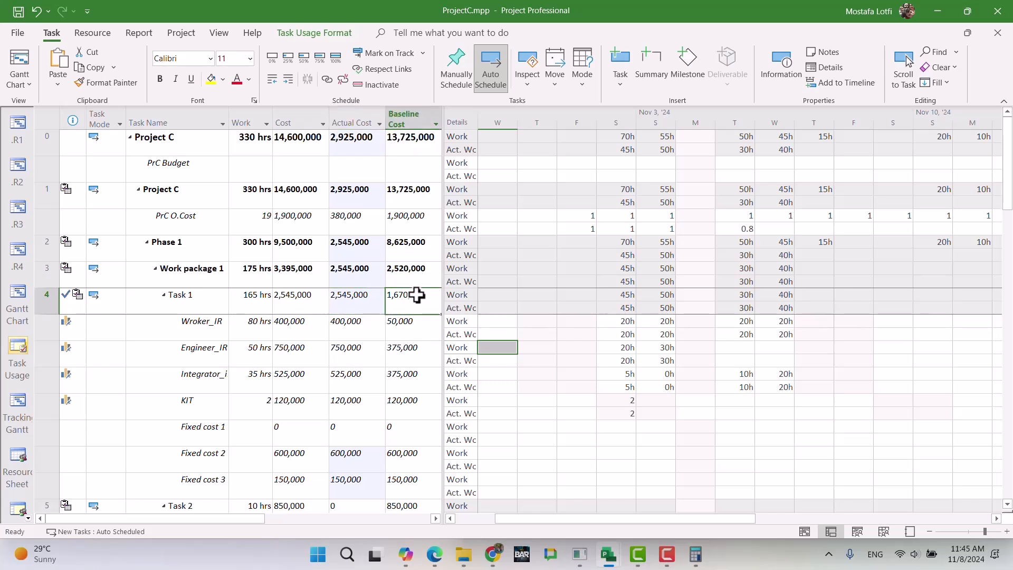
click(359, 303)
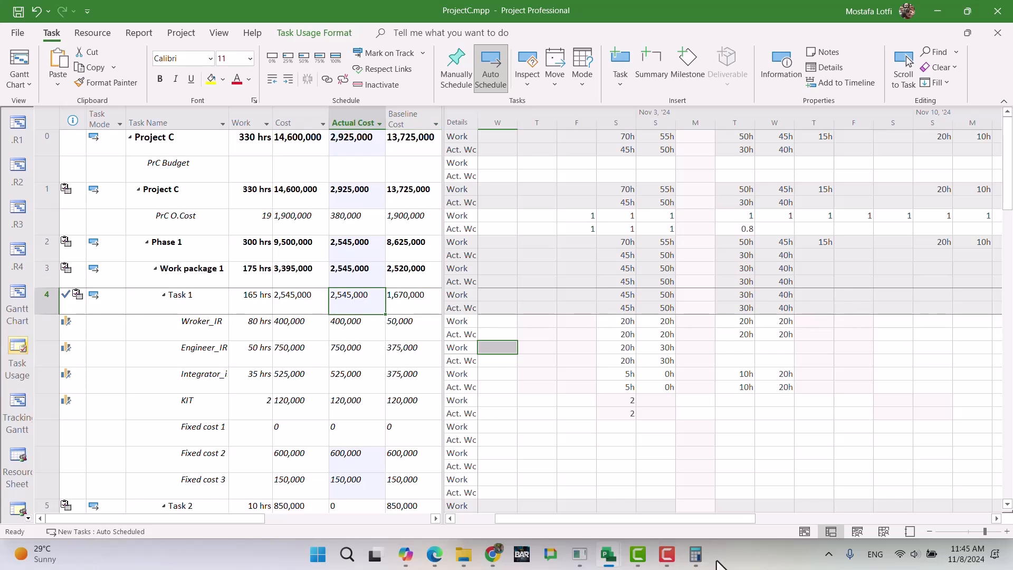
click(695, 556)
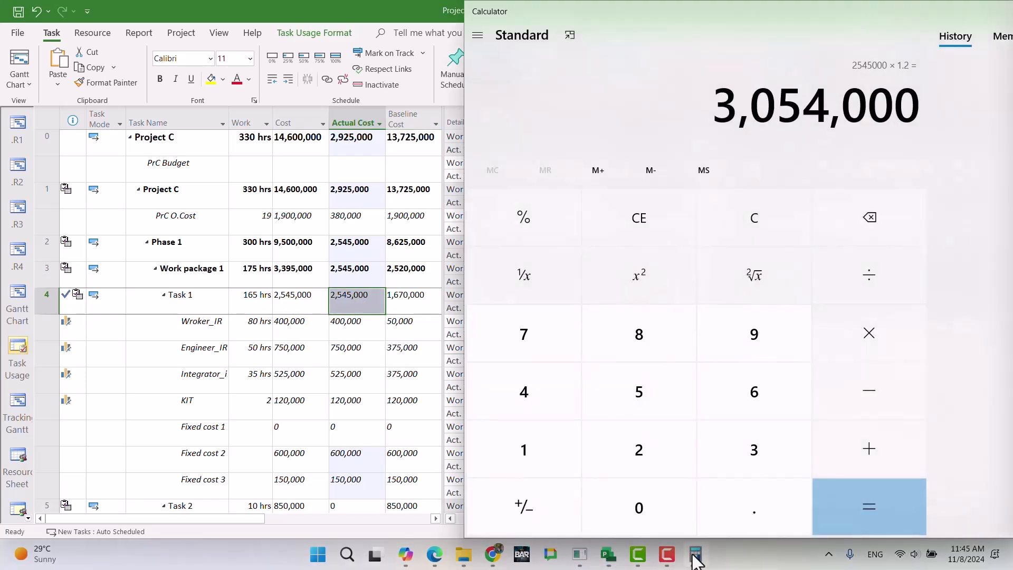
click(348, 303)
click(351, 310)
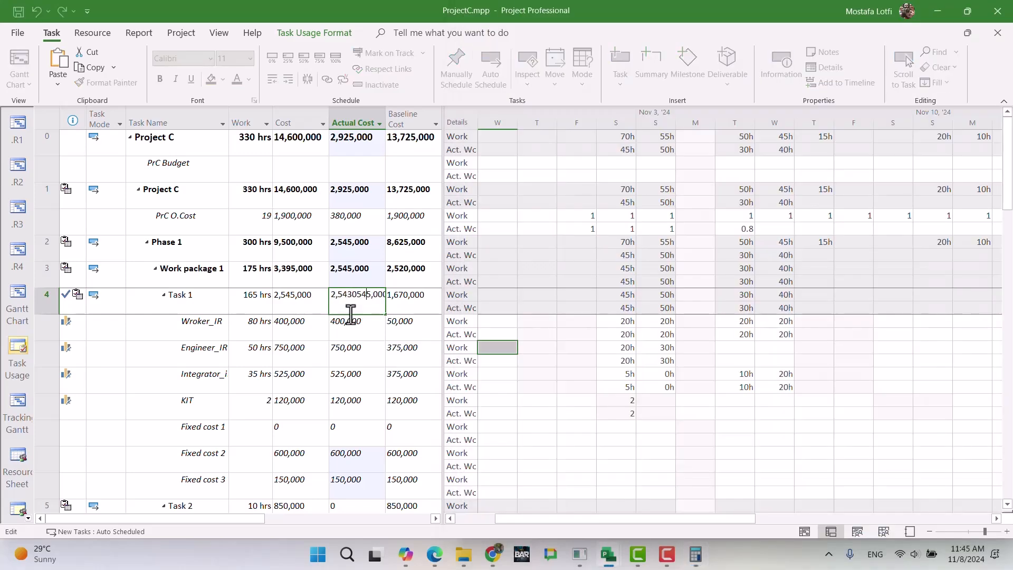
key(ctrl+a)
key(BackSpace)
text(3054000)
key(Return)
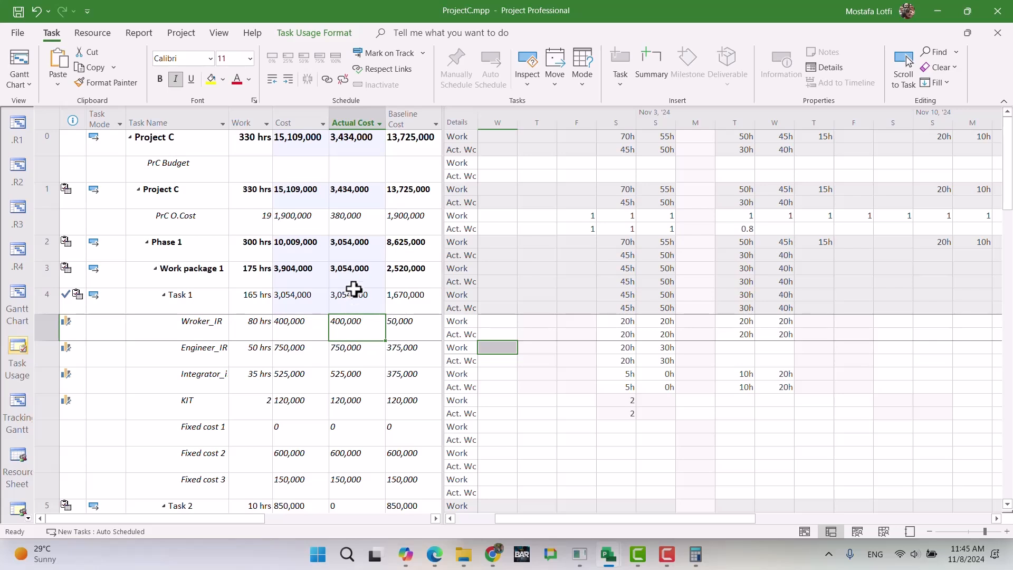
click(352, 291)
Remove the Baseline Cost column from the Task Usage table.
click(402, 115)
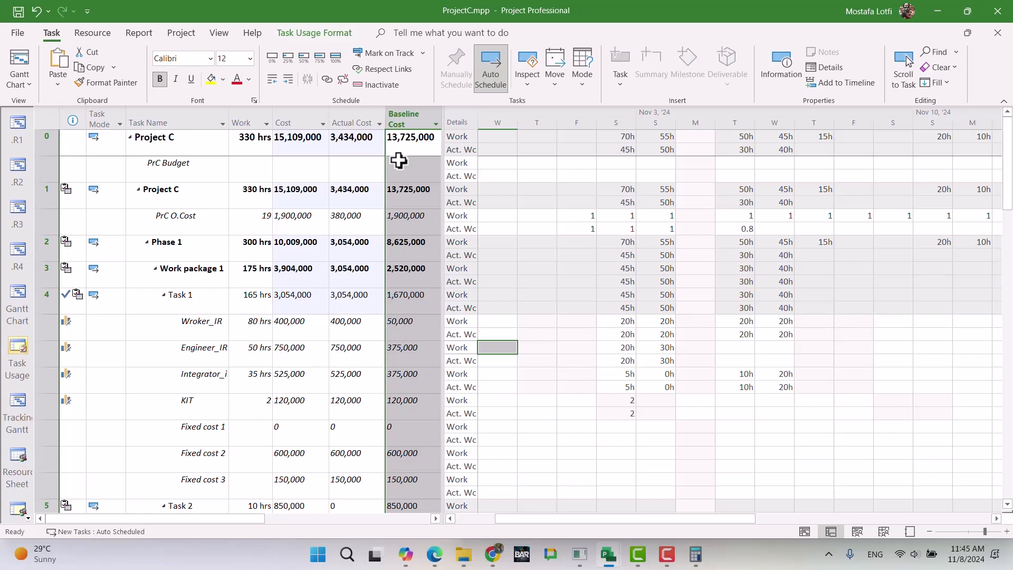
key(Delete)
click(397, 453)
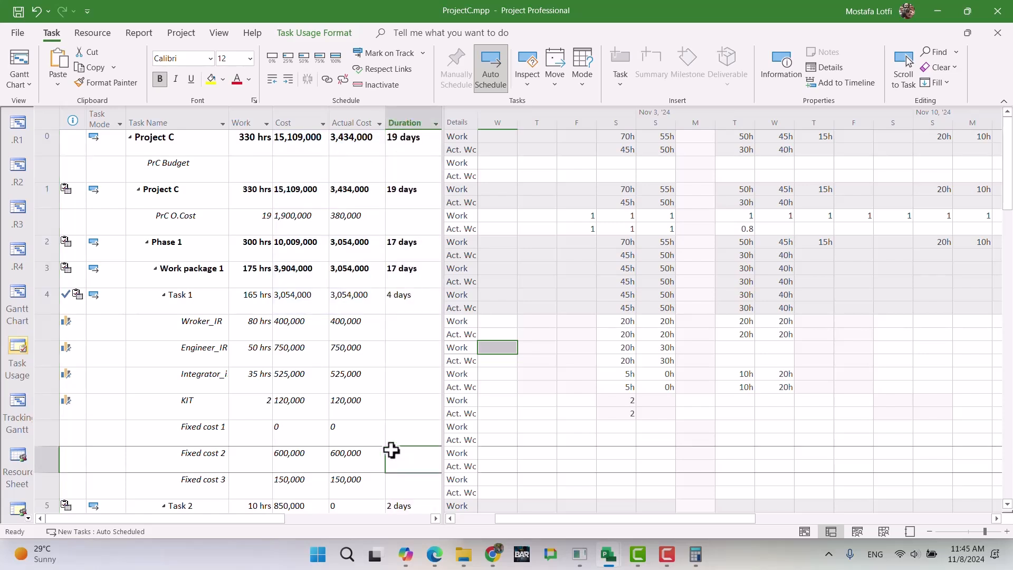
Switch to the Google Docs document and read the Project C notes for the remaining tasks.
click(337, 336)
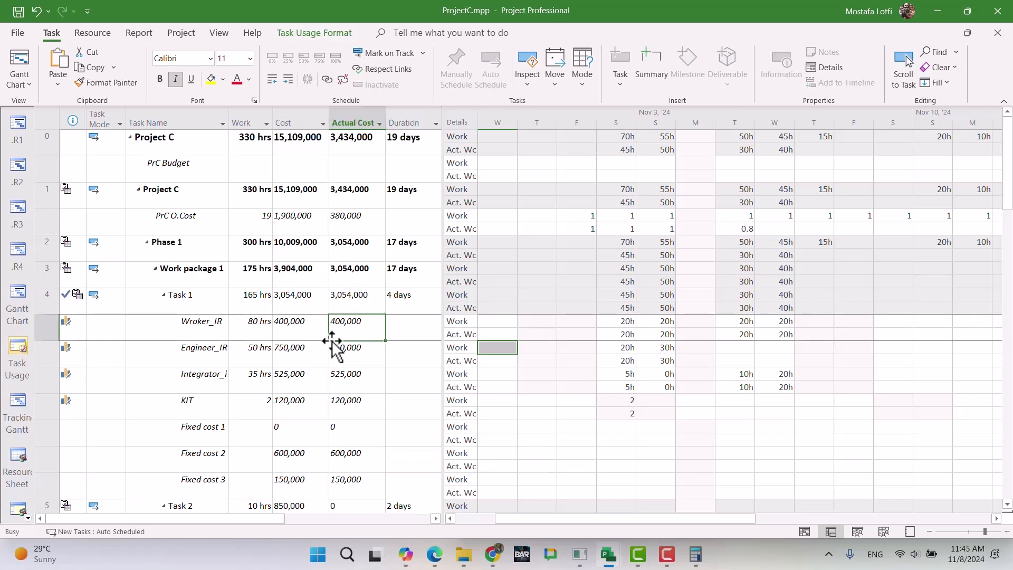
key(alt+Tab)
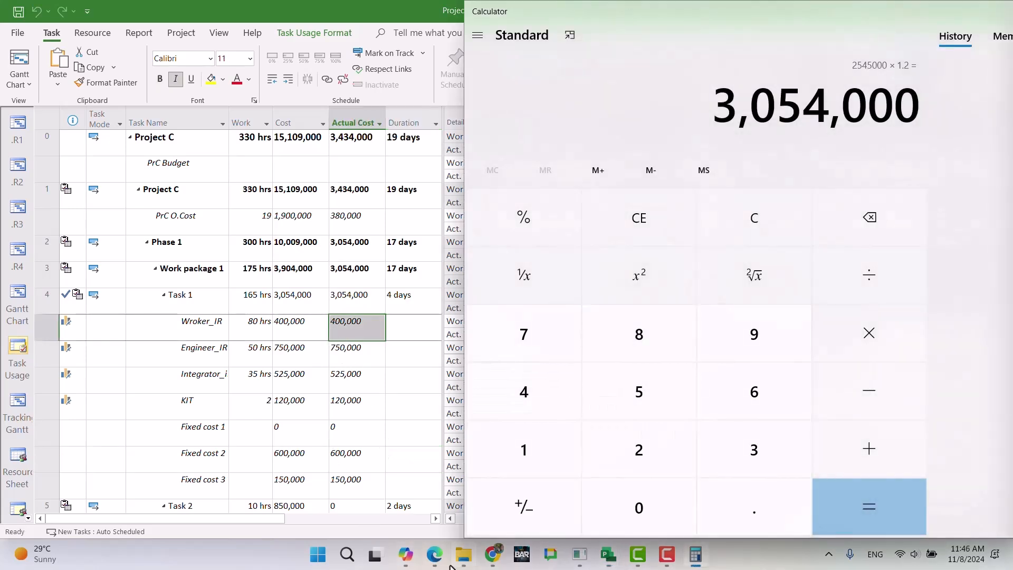
click(492, 555)
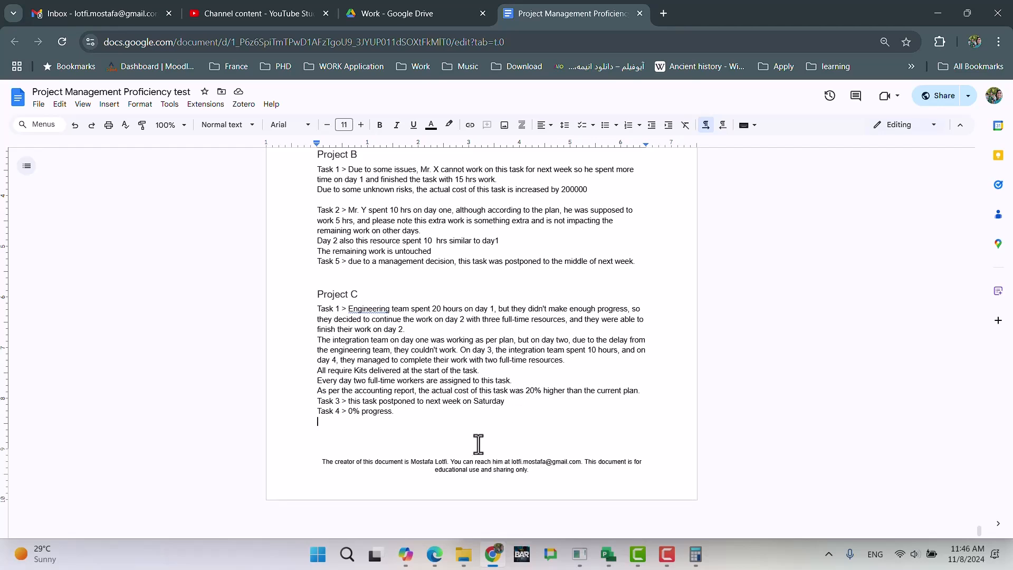
Switch to ProjectC.mpp in Microsoft Project, show the Tracking Gantt view and select Task 3 under Work package 2.
click(491, 555)
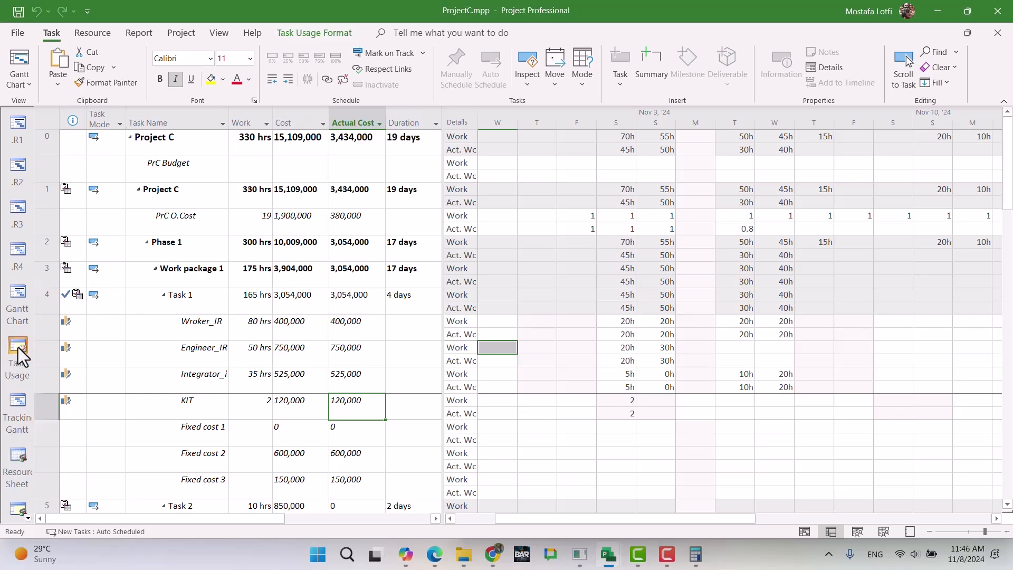
click(17, 409)
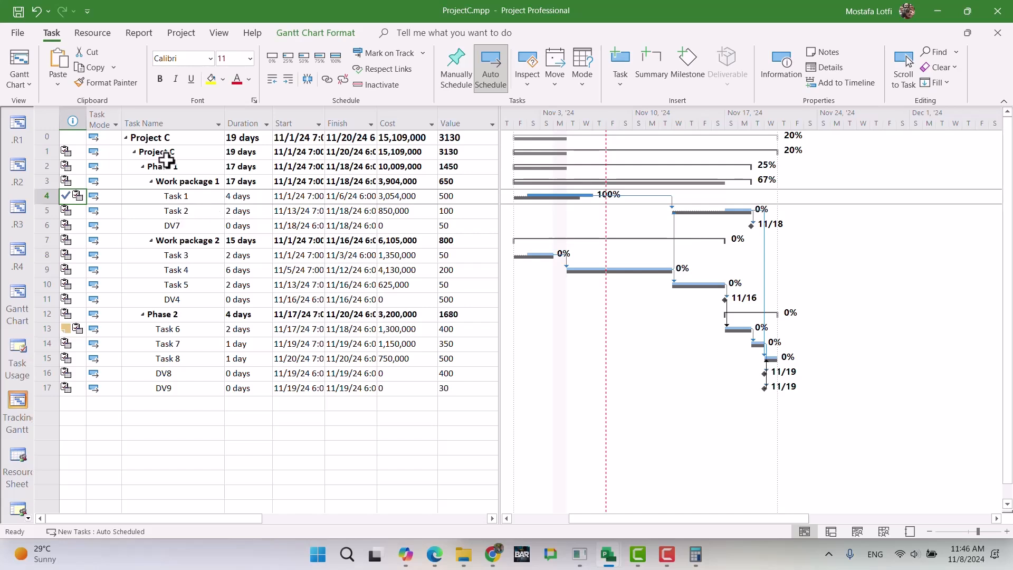
click(180, 256)
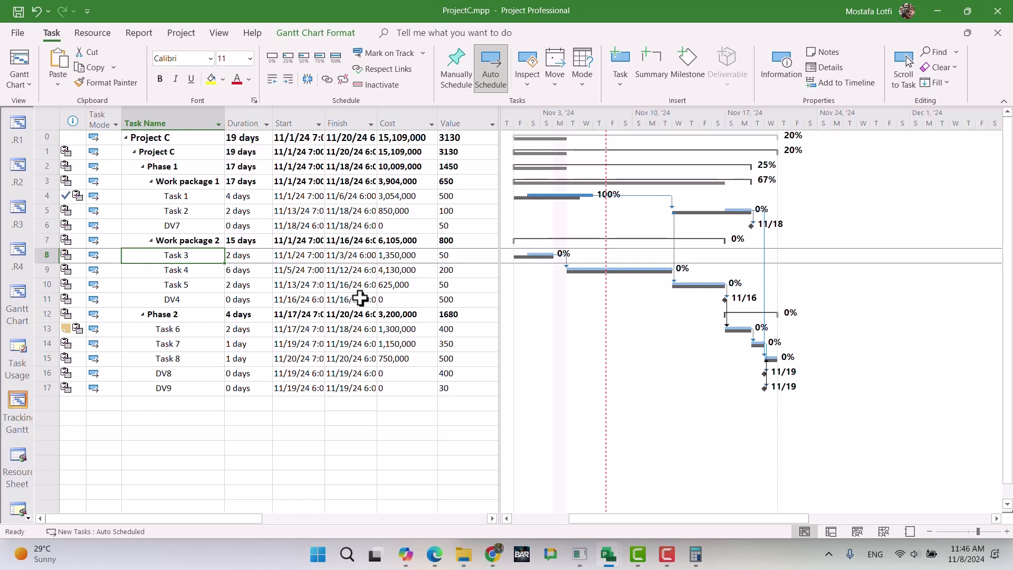
click(539, 255)
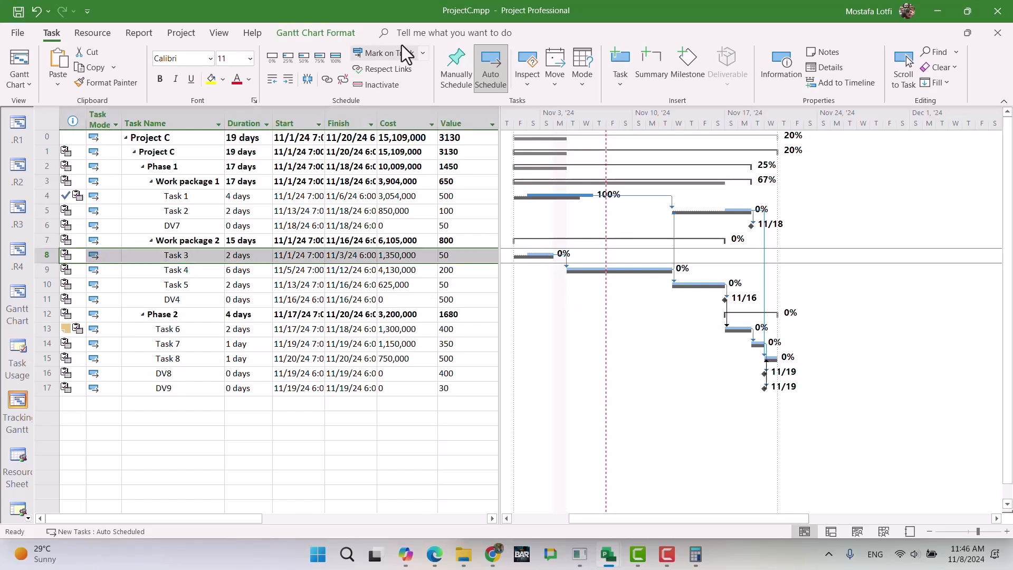
click(423, 53)
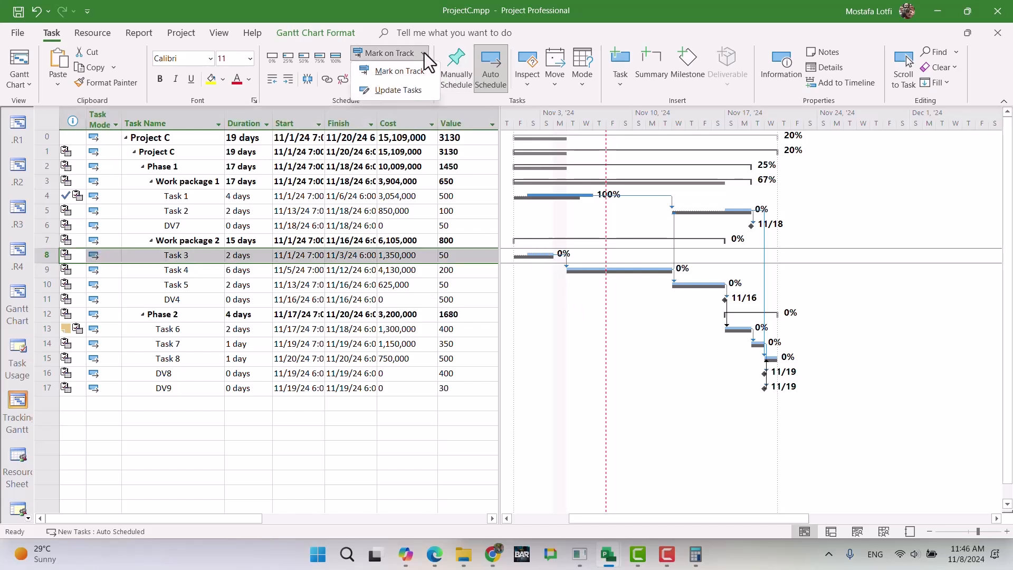
click(410, 94)
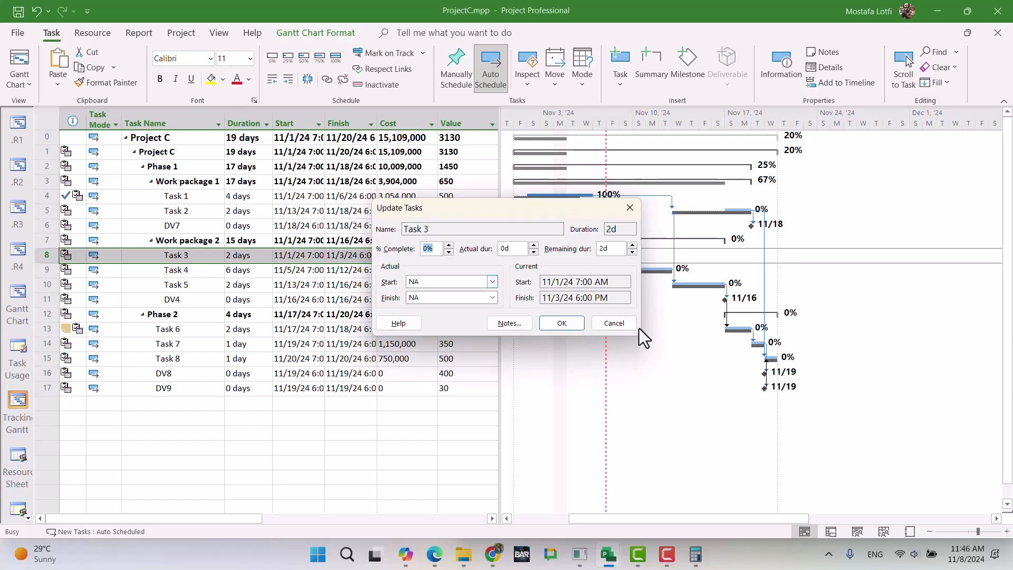
click(614, 323)
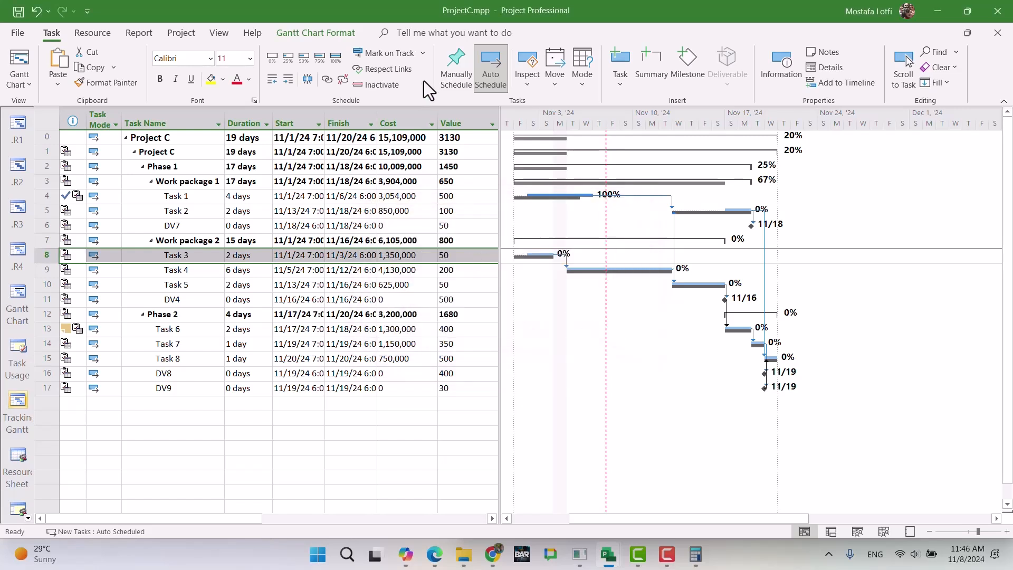
click(422, 53)
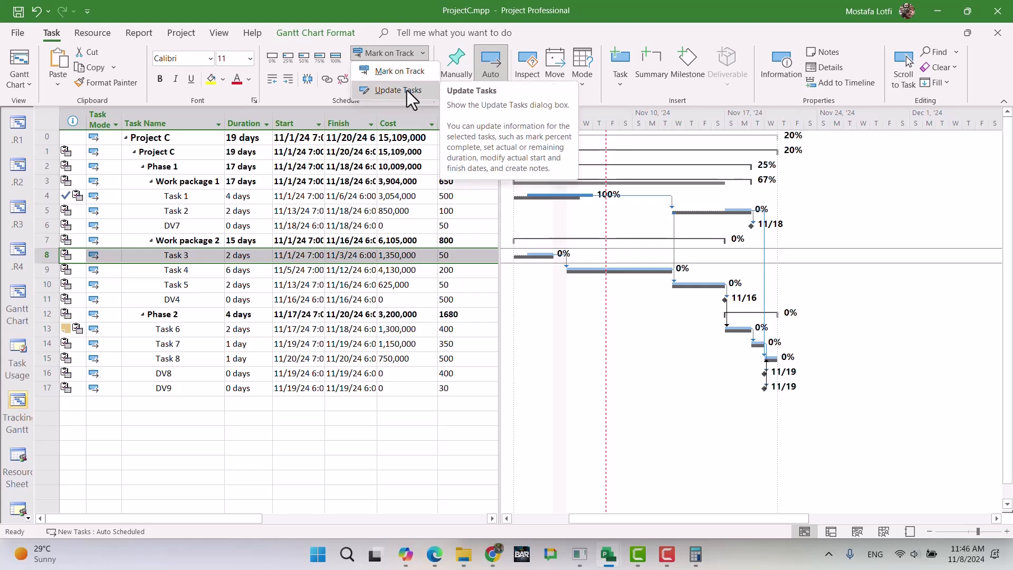
Reschedule the uncompleted work of only the selected Task 3 to start after 11/16/2024 7:00 AM with Update Project.
click(181, 33)
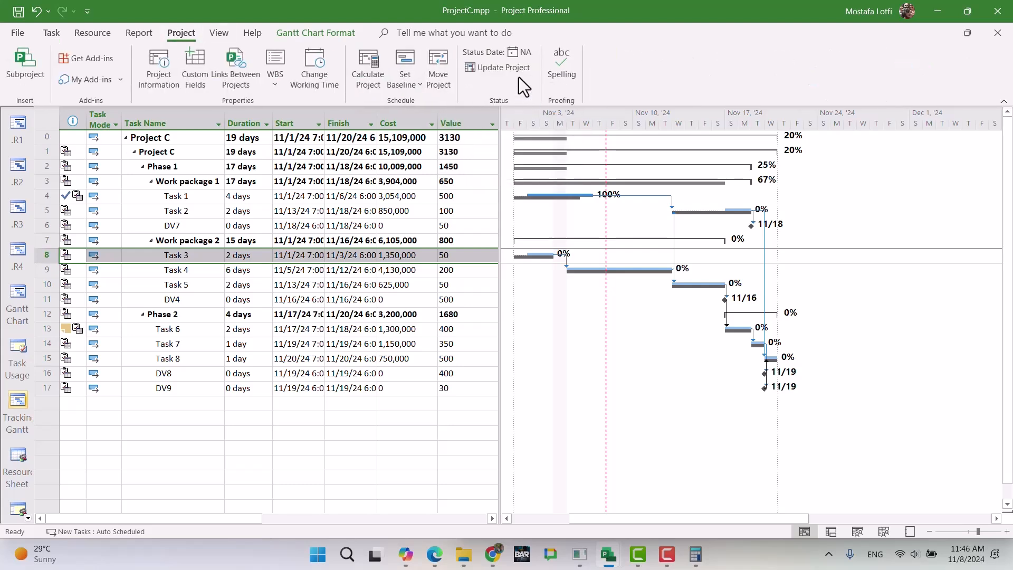
click(511, 68)
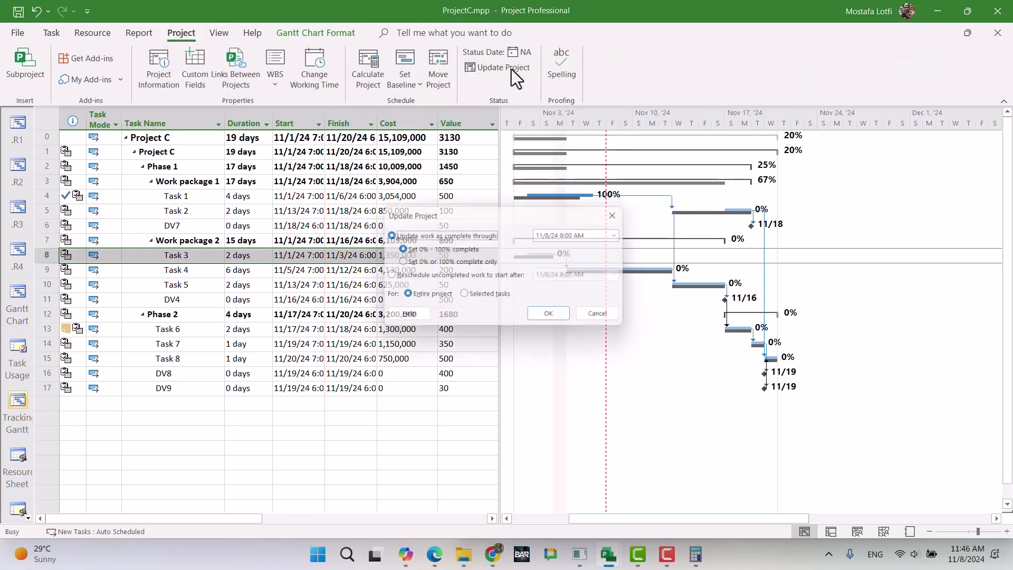
click(388, 274)
click(469, 297)
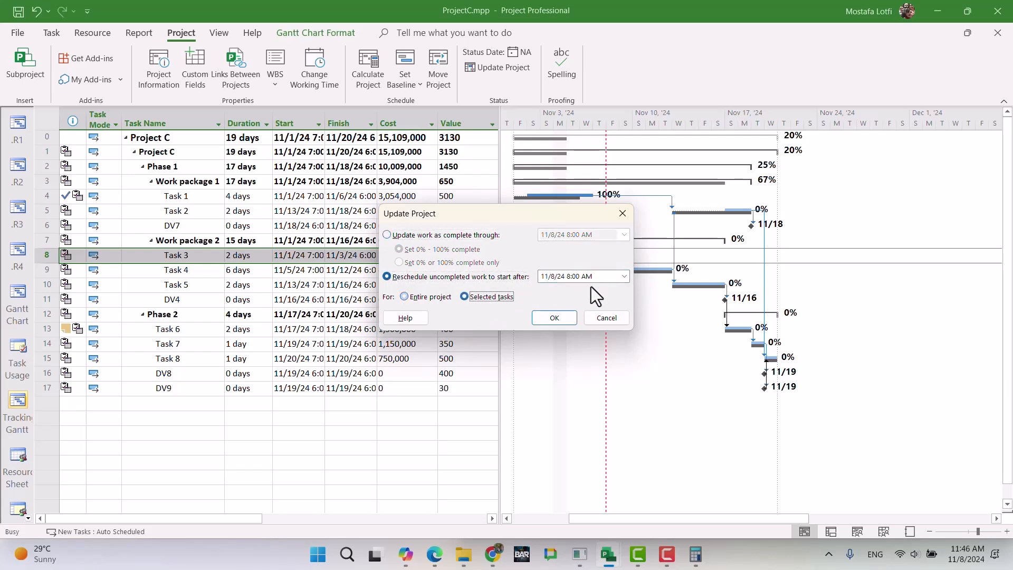
click(624, 277)
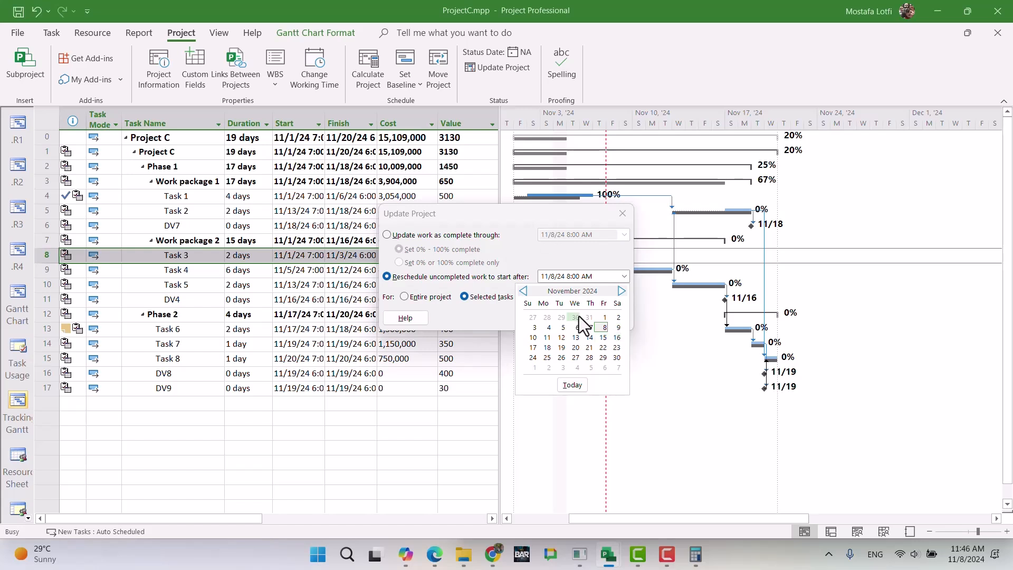
click(620, 341)
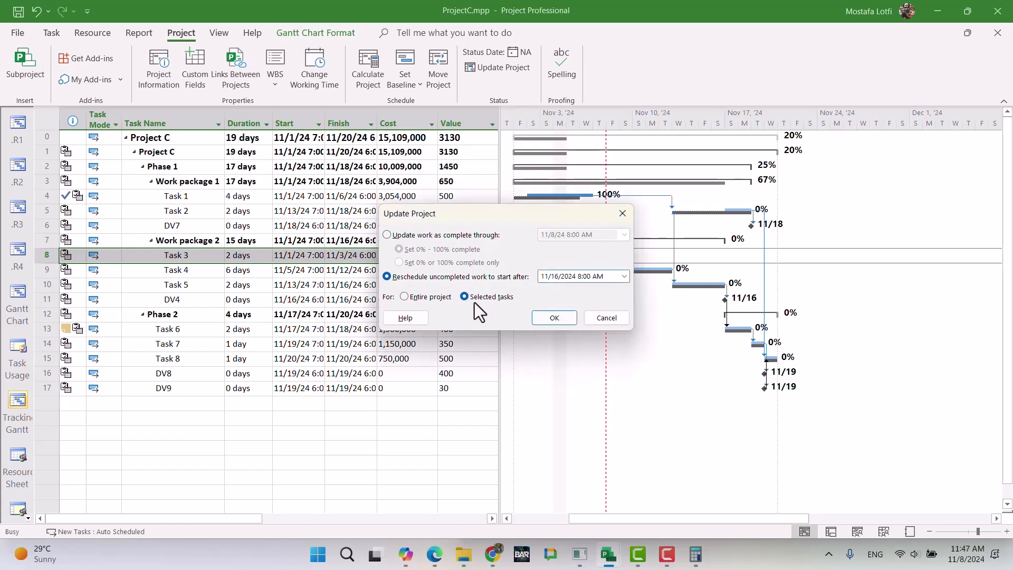
mouse_move(579, 277)
mouse_down()
mouse_move(594, 278)
mouse_move(583, 277)
mouse_up()
text(7)
click(562, 319)
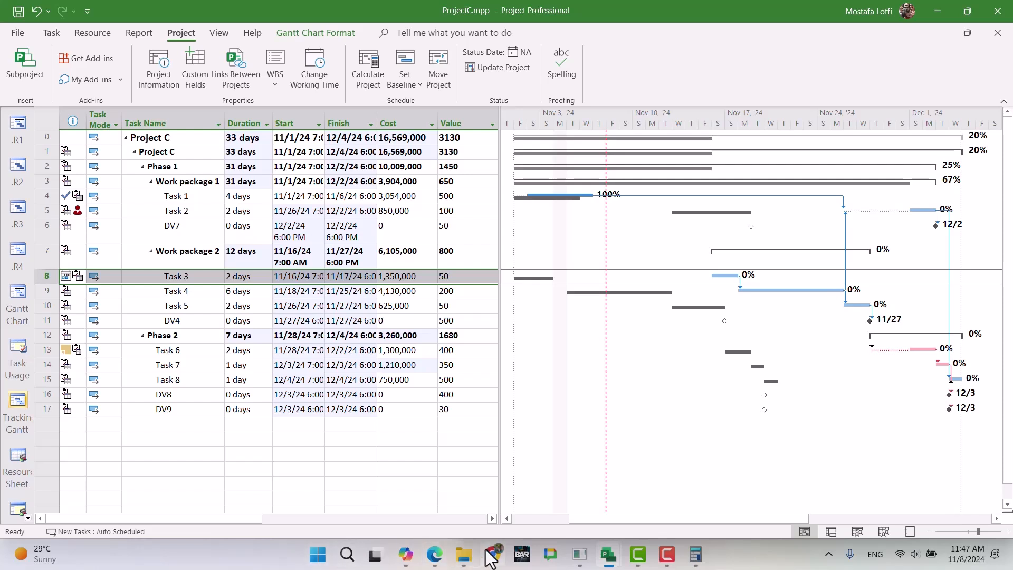
Undo the rescheduling of Task 3.
drag(490, 558, 463, 555)
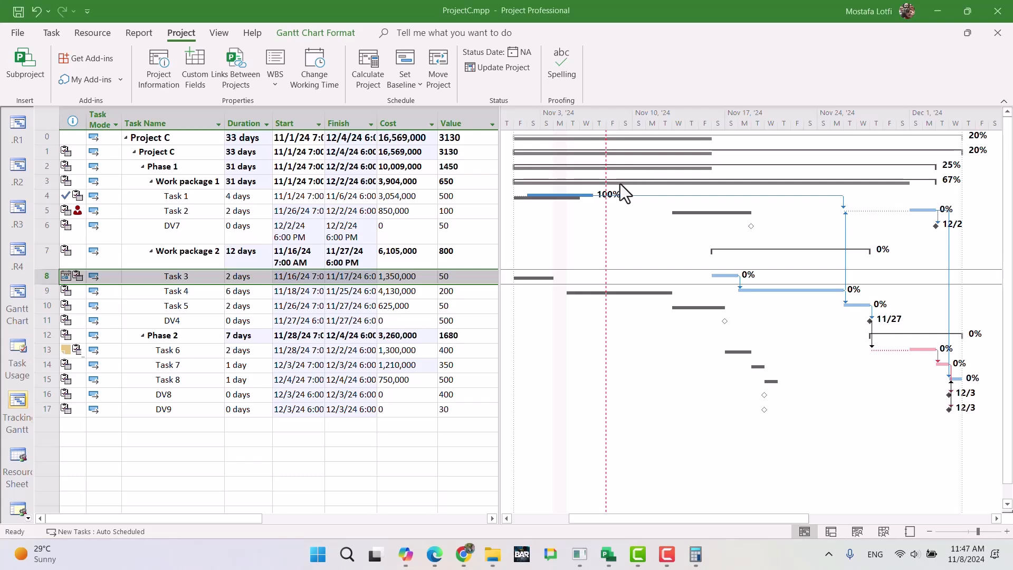
click(392, 353)
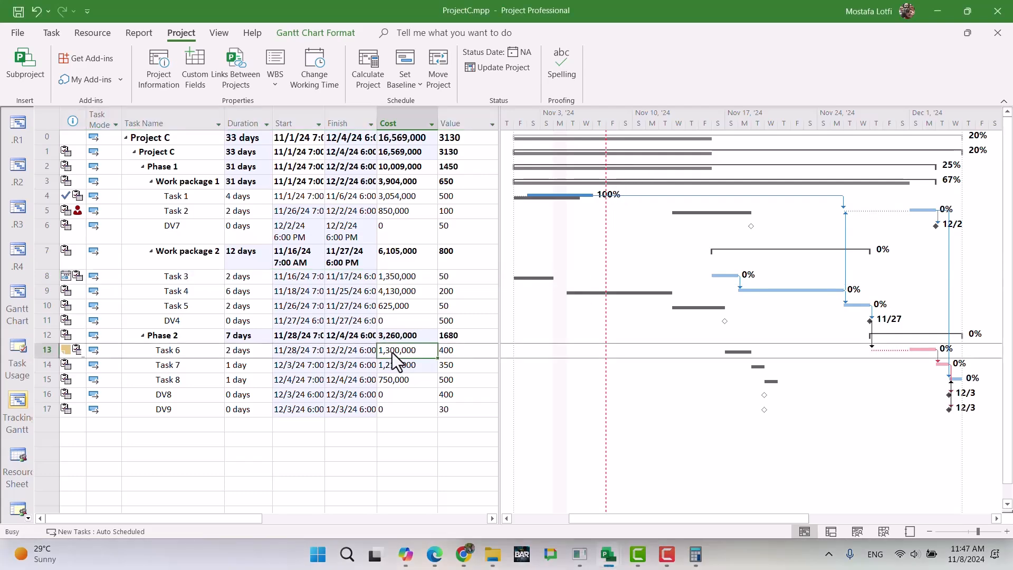
key(ctrl+z)
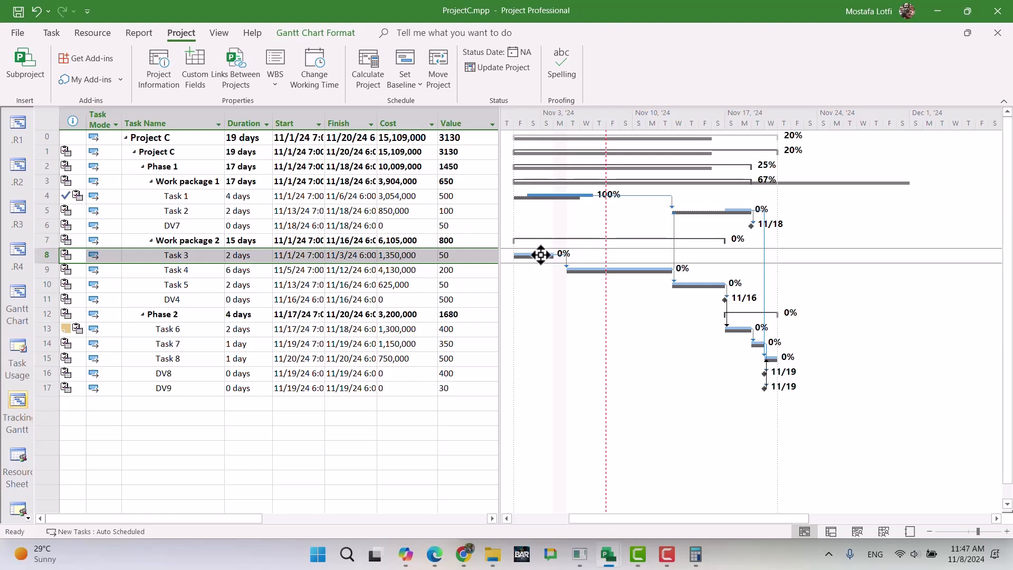
Use Update Project to reschedule the uncompleted work of only the selected Task 3 to start after 11/9/2024 7:00 AM.
click(494, 68)
click(393, 277)
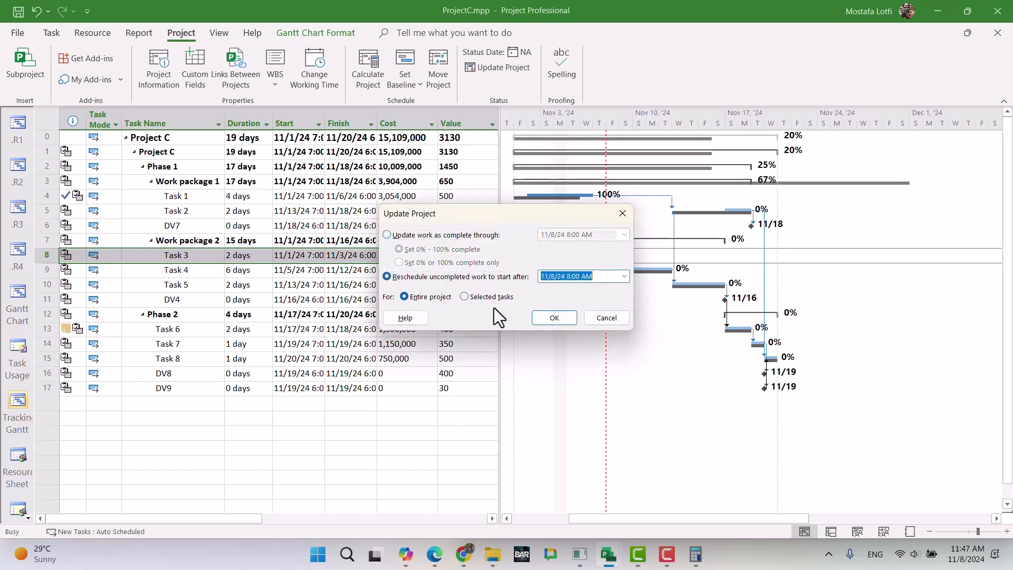
click(490, 296)
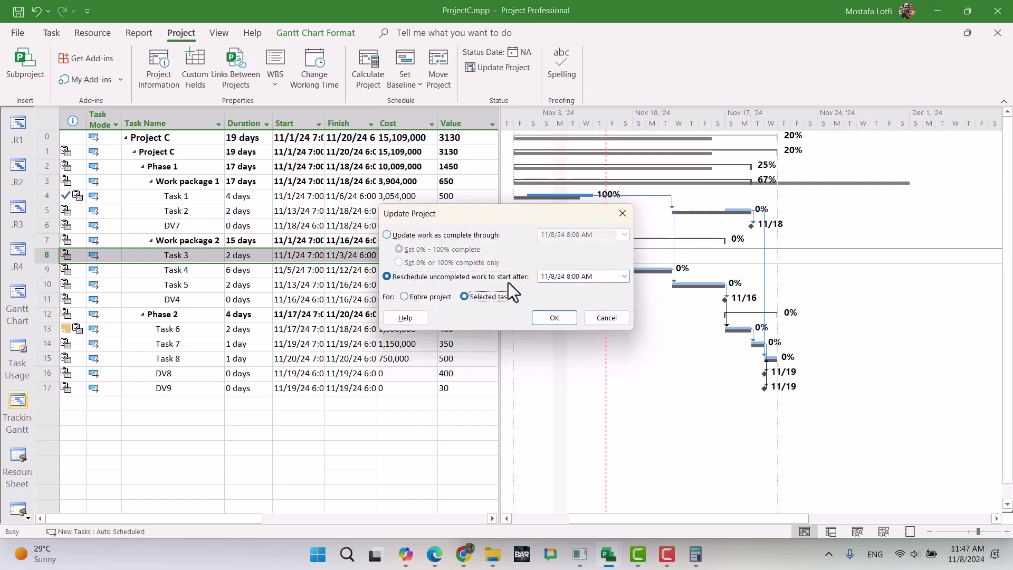
click(621, 279)
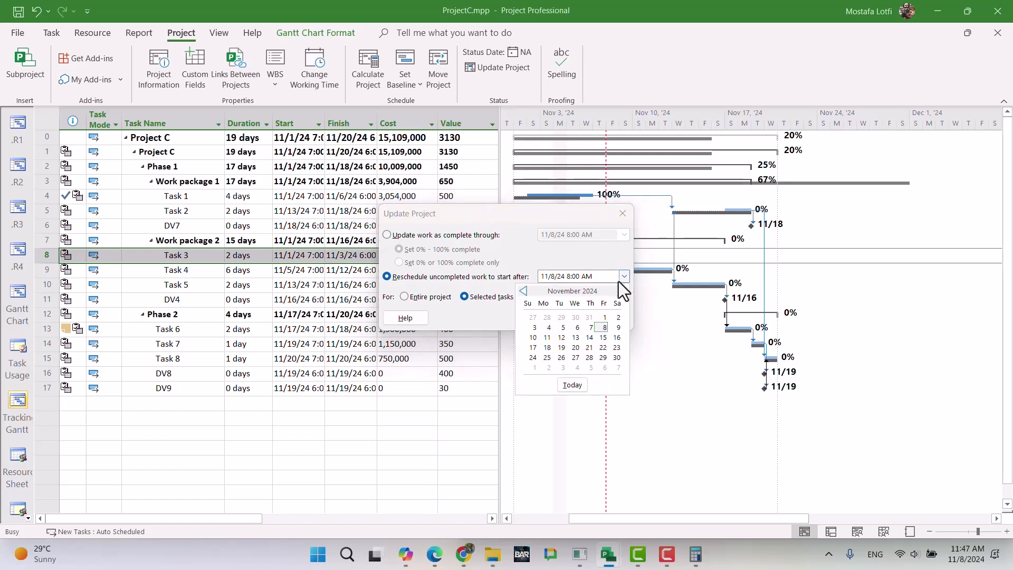
click(617, 327)
click(579, 277)
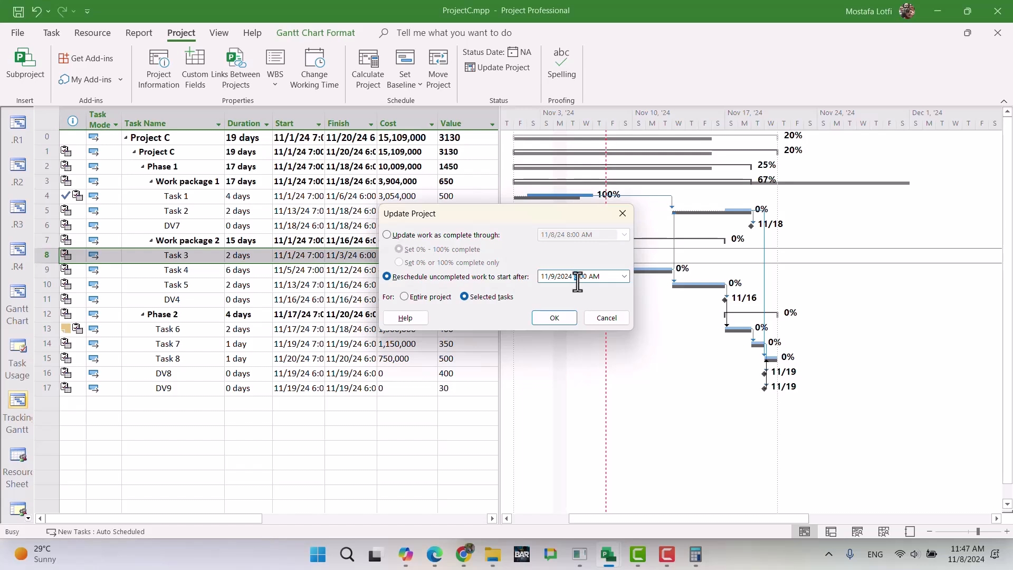
click(566, 318)
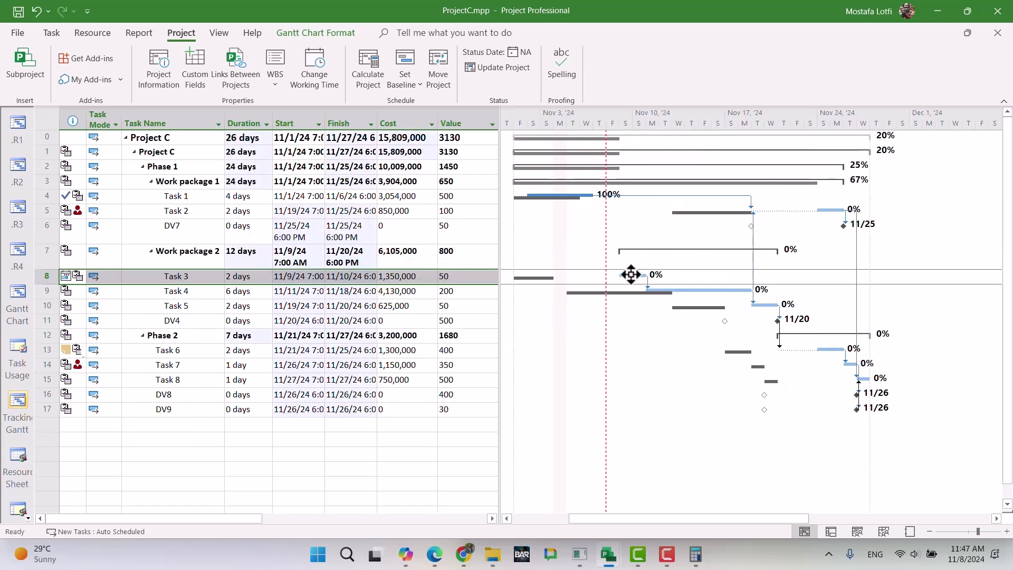
Check the Project C notes in the Google Docs document and select Task 4 back in the ProjectC.mpp plan.
key(alt+Tab)
click(256, 483)
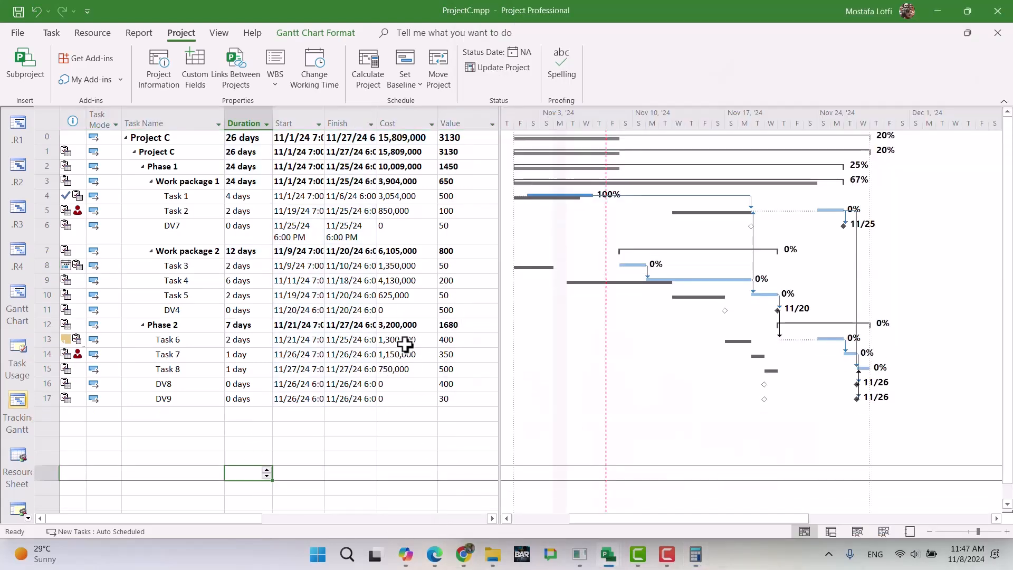
click(384, 502)
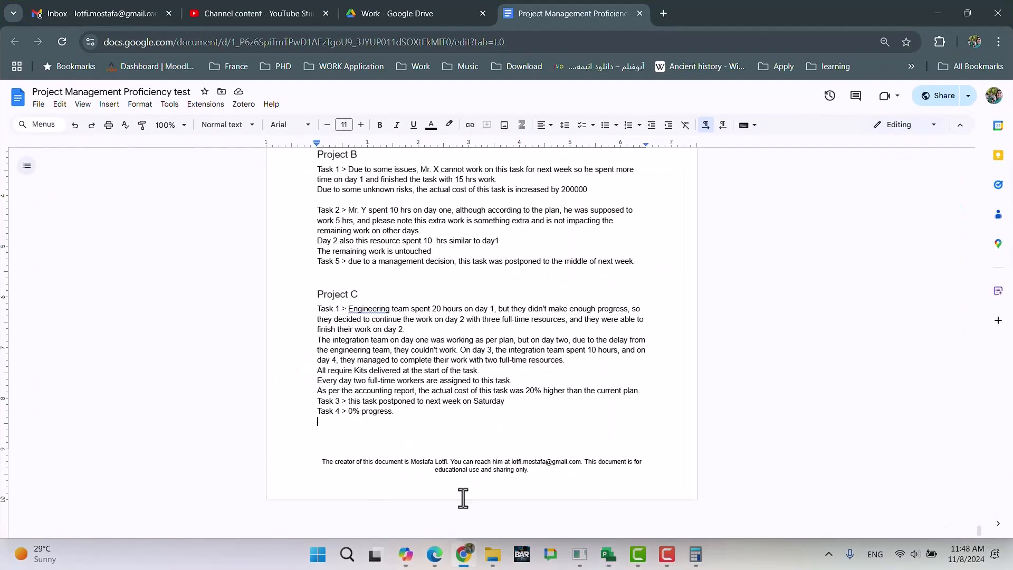
click(463, 553)
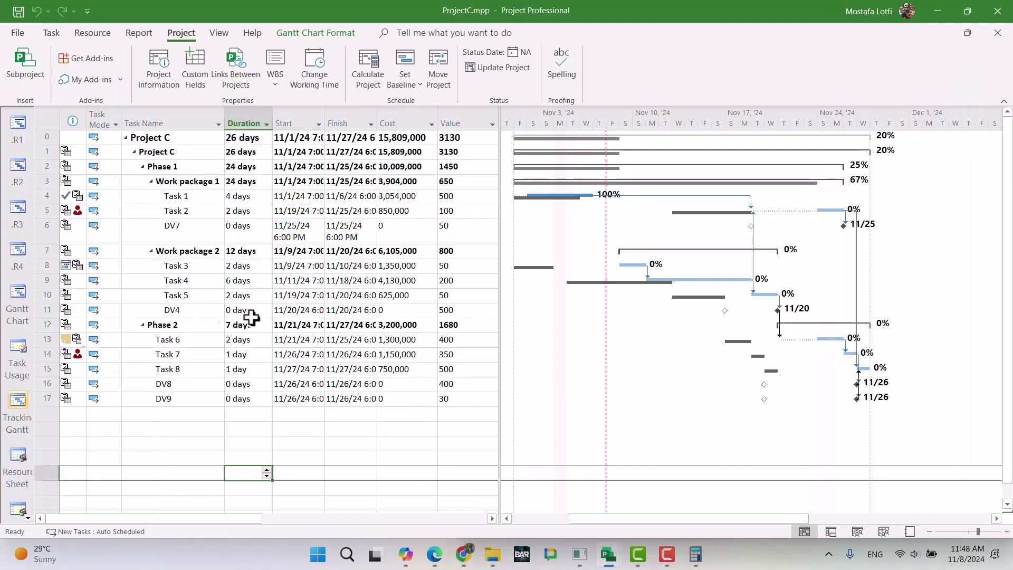
click(194, 281)
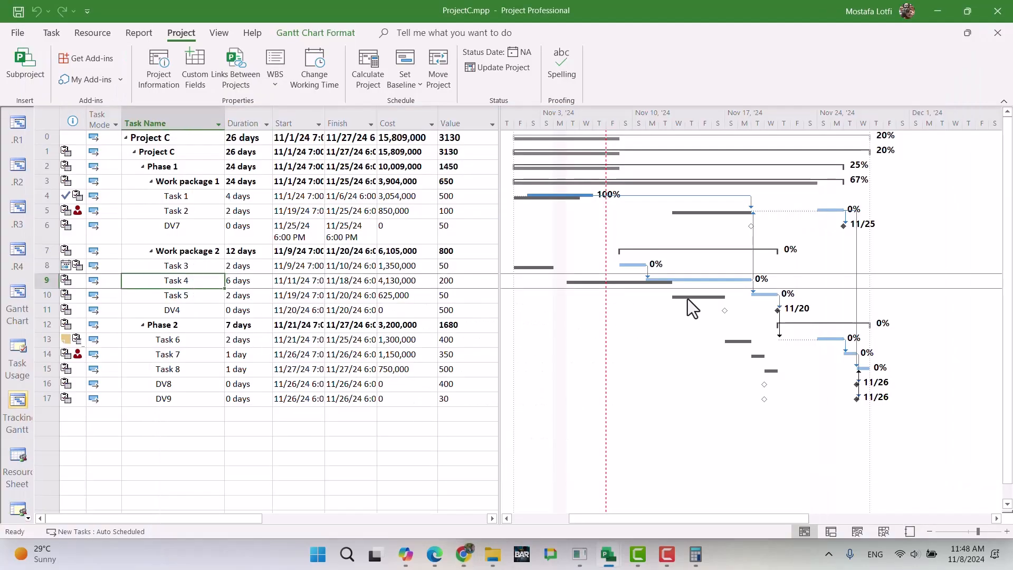
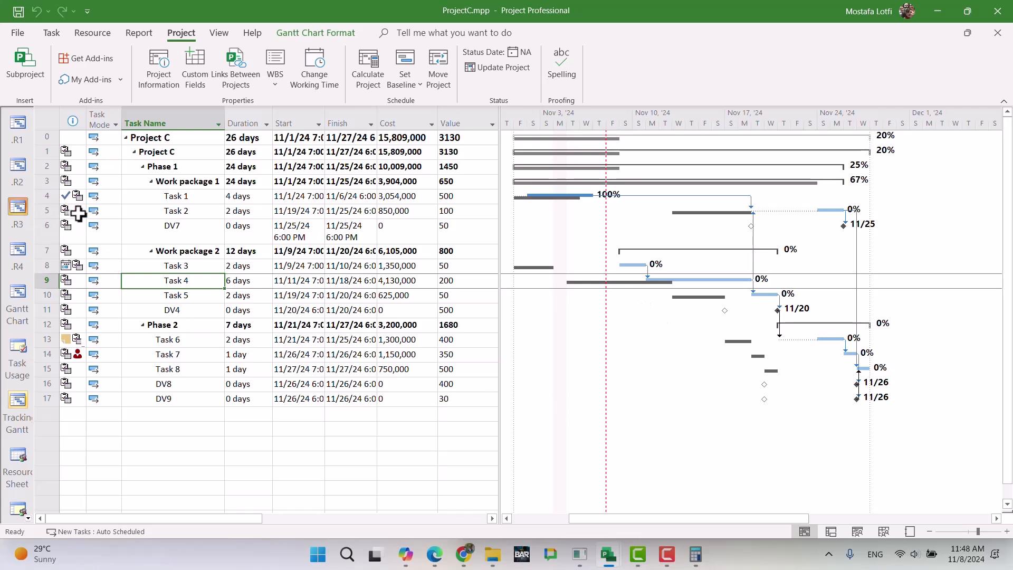
Switch to UltimateExam.mpp and review the updated schedules of Projects A, B and C in the master plan.
mouse_move(79, 214)
mouse_move(608, 560)
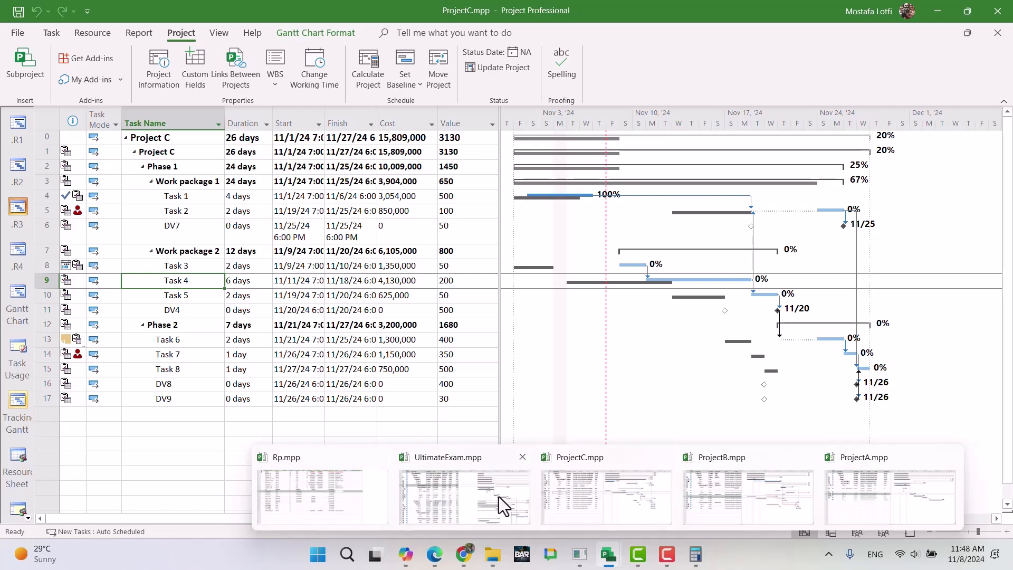
click(498, 496)
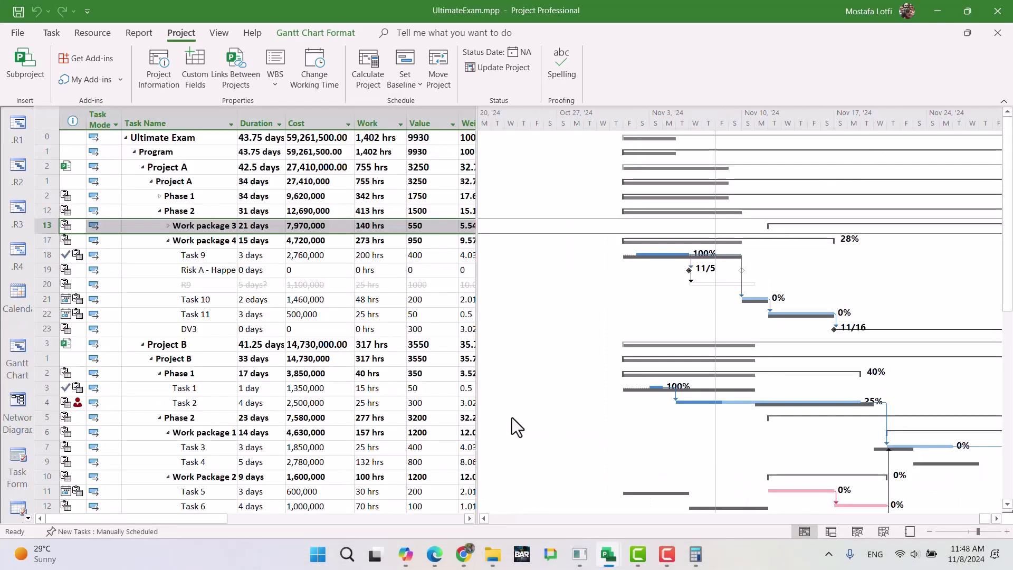
scroll(236, 270, down, 2)
scroll(236, 270, down, 8)
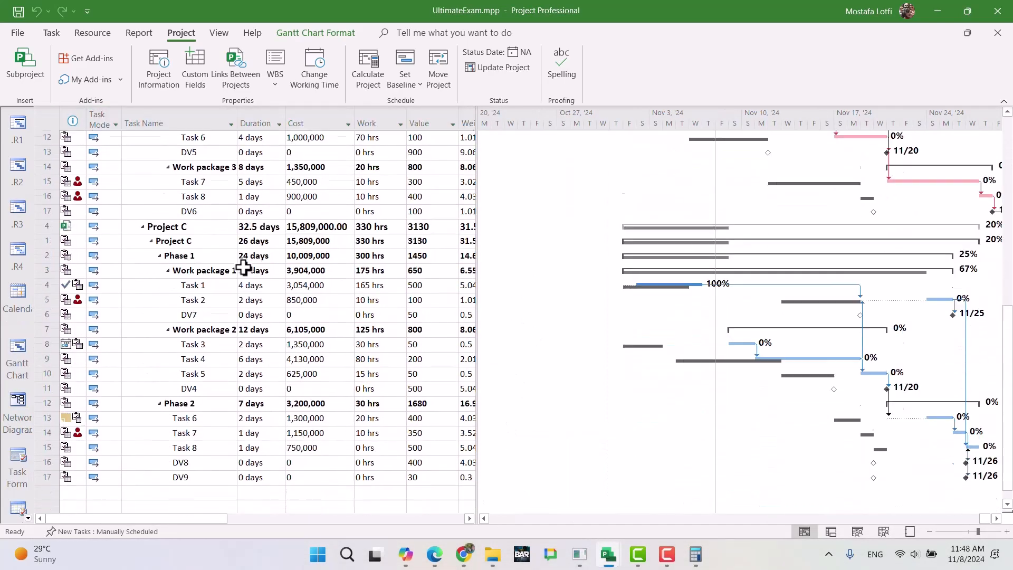
scroll(209, 272, up, 10)
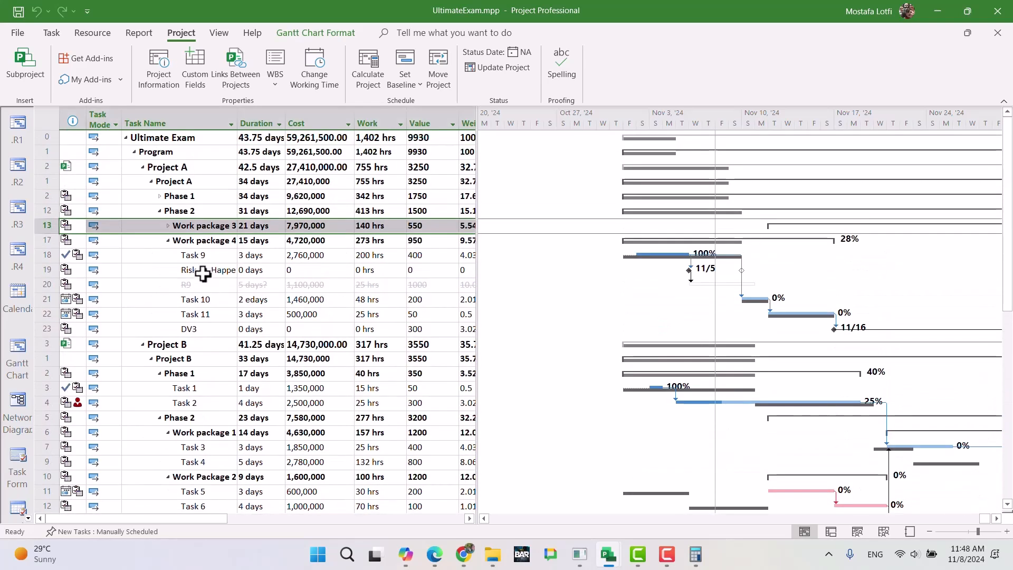
scroll(203, 273, down, 6)
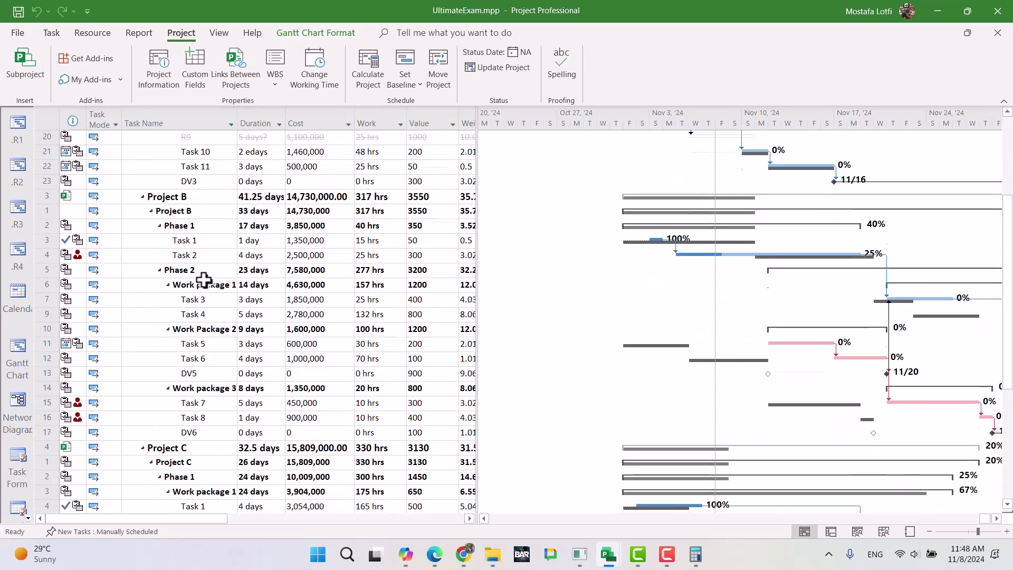
scroll(204, 280, down, 2)
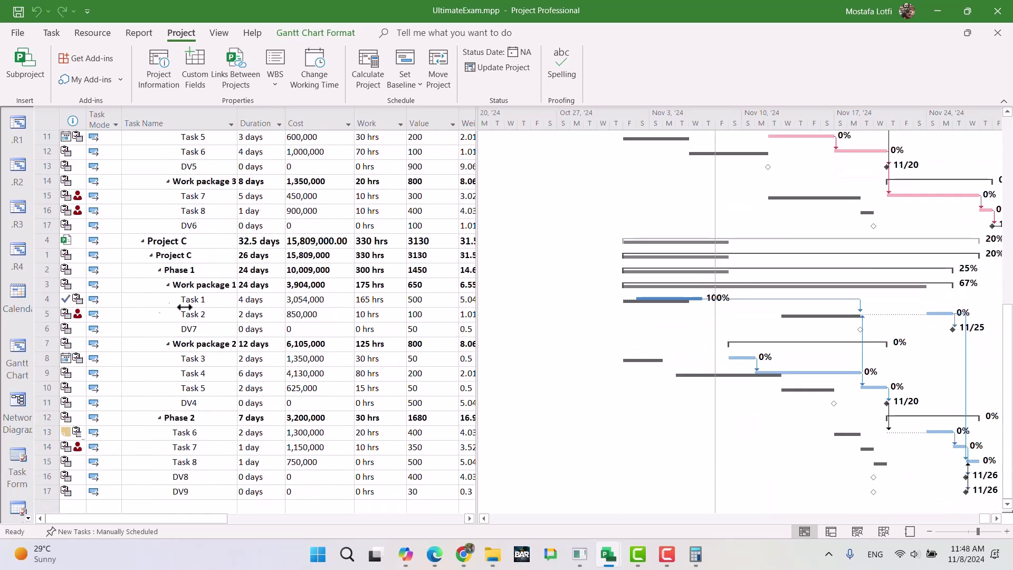
scroll(686, 380, down, 2)
scroll(679, 416, up, 9)
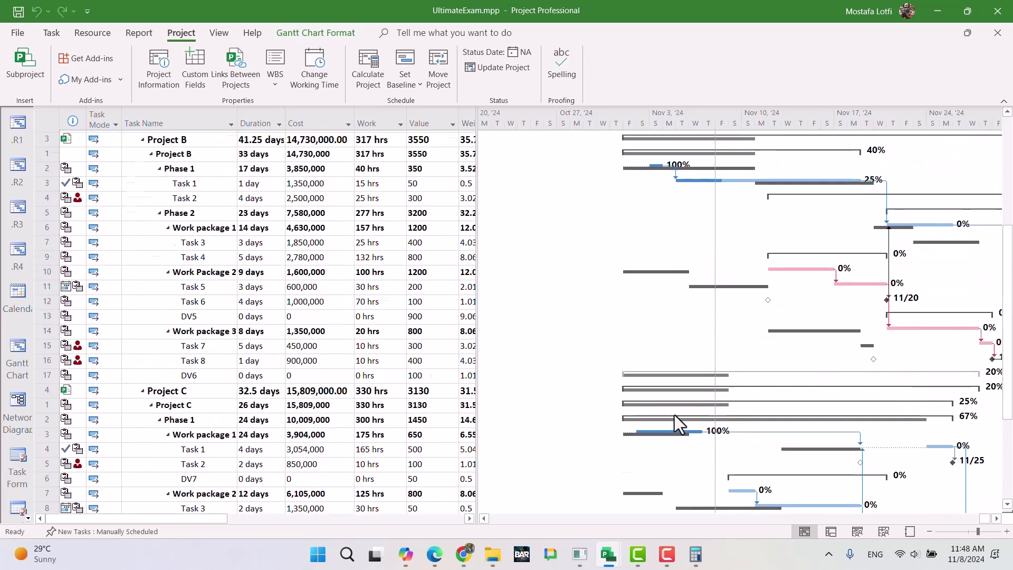
scroll(676, 406, up, 1)
Change the Gantt chart's current date gridline to a dashed line type in a darker colour.
right_click(778, 159)
click(795, 174)
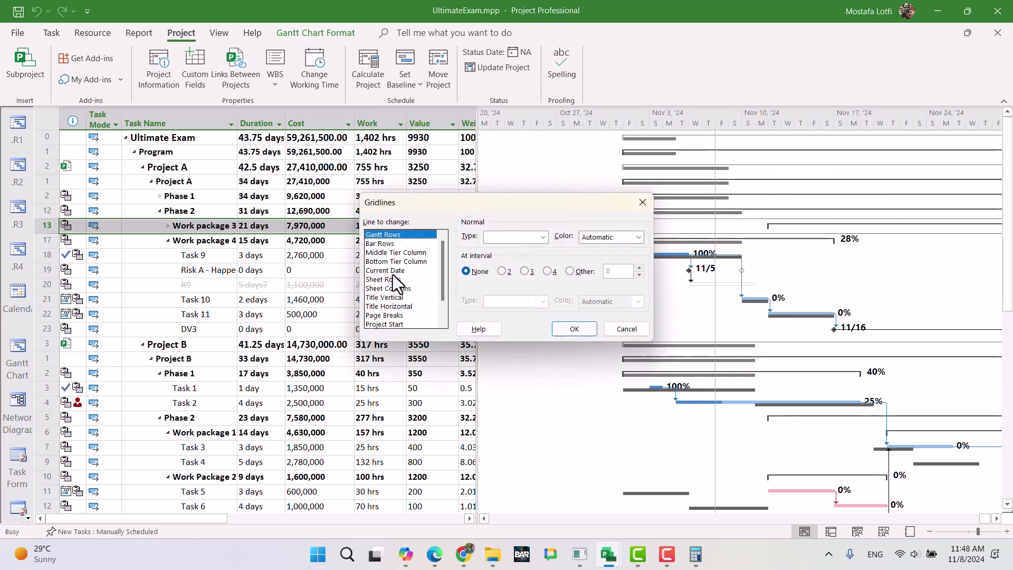
click(396, 271)
click(530, 238)
click(524, 290)
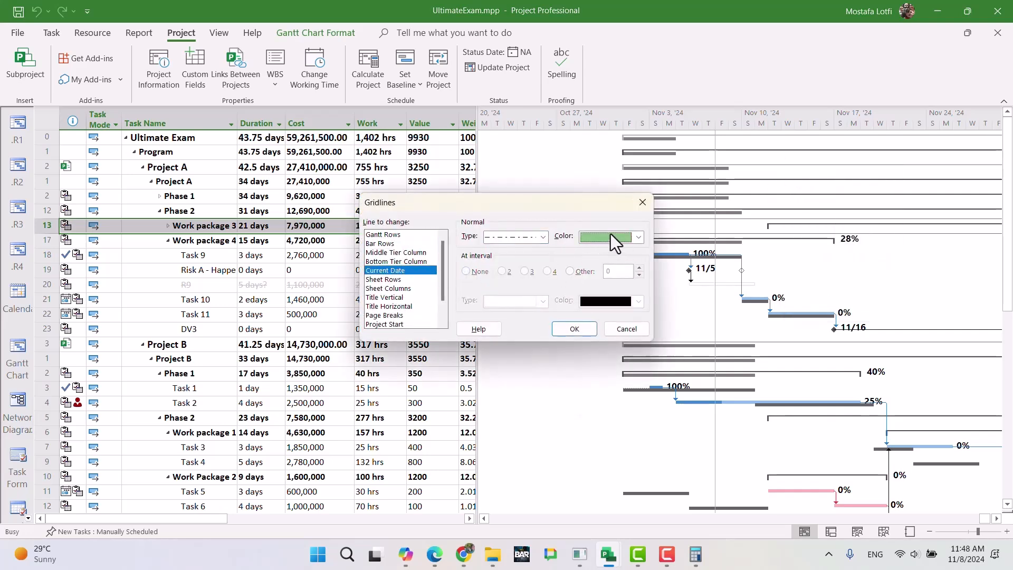
click(610, 237)
click(595, 379)
click(574, 329)
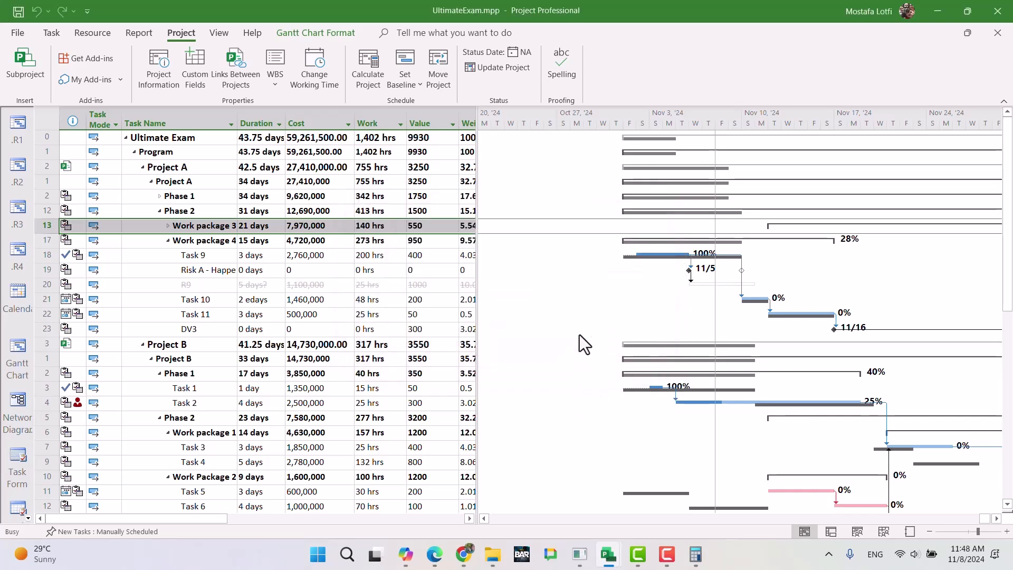
Review Projects A, B and C against the current date line and check the total cost of Ultimate Exam.
scroll(674, 317, down, 2)
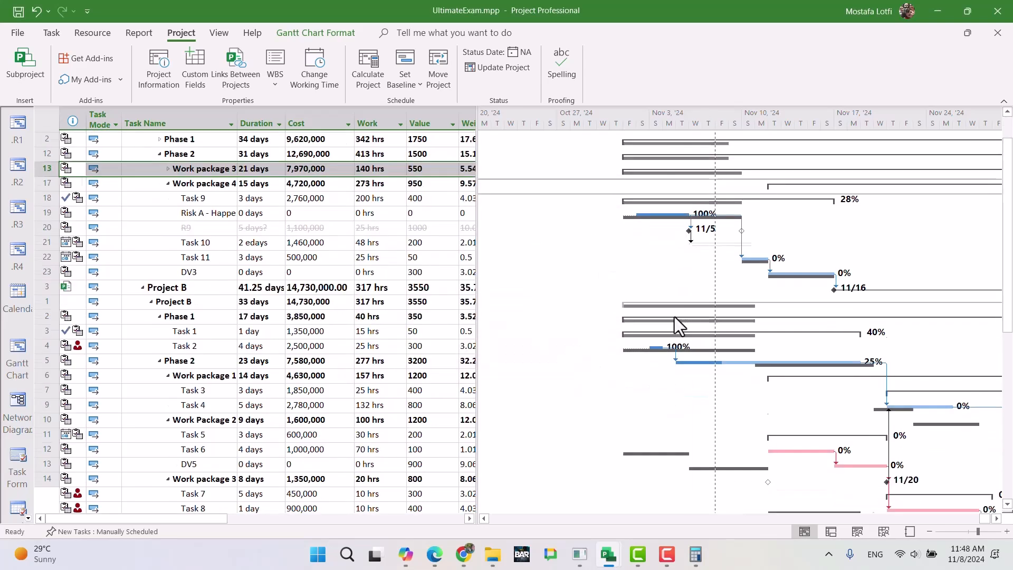
scroll(912, 230, down, 2)
scroll(868, 277, down, 2)
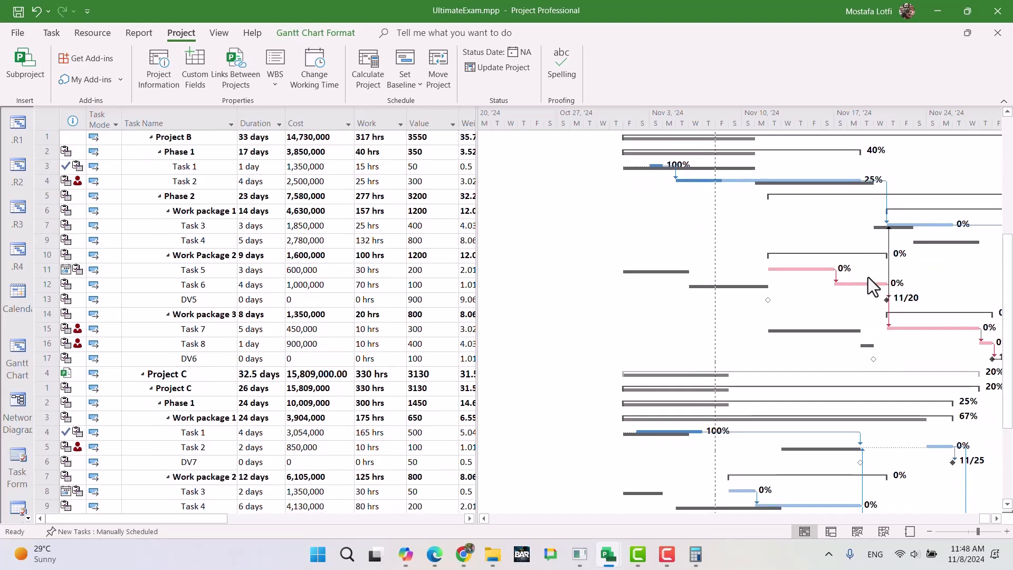
scroll(828, 296, down, 2)
scroll(137, 308, up, 4)
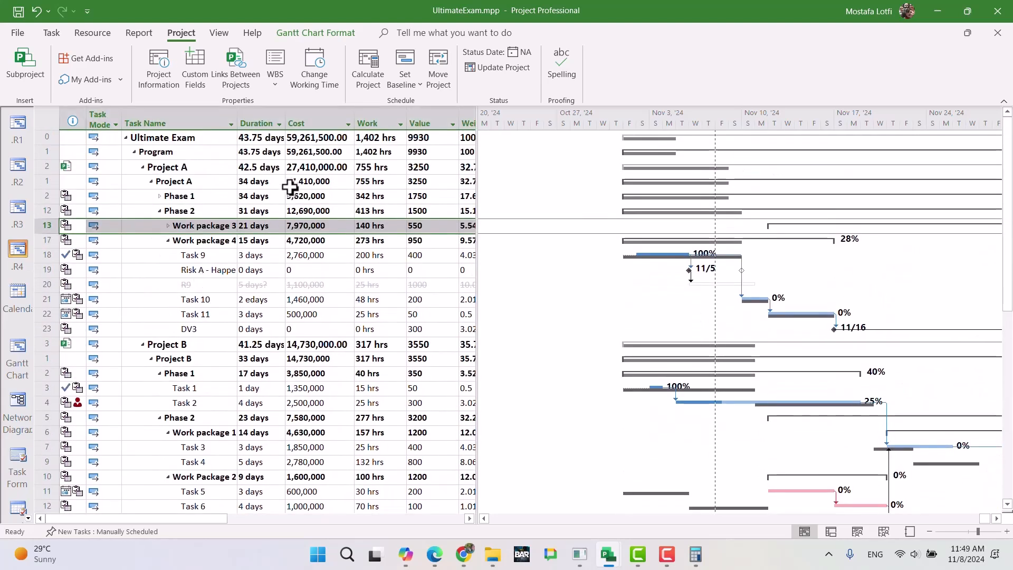
click(321, 139)
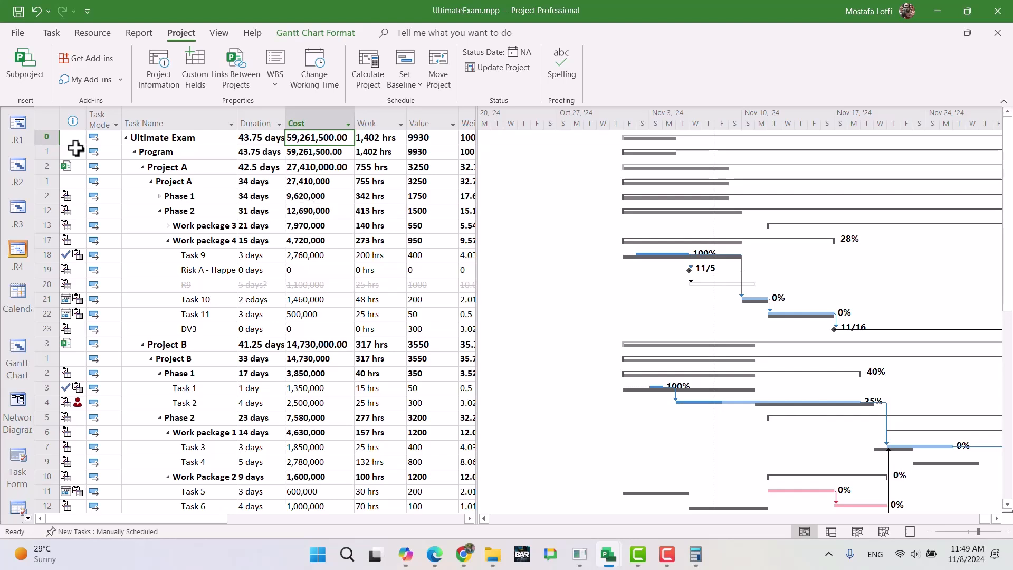
Apply the Earned Value table to the task sheet of the master plan.
click(42, 115)
drag(476, 203, 598, 211)
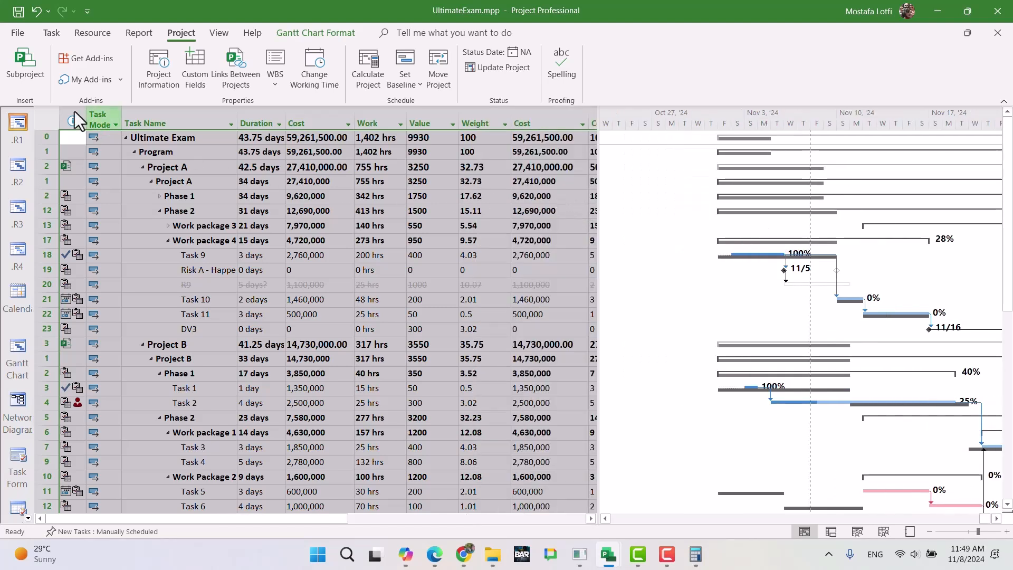
right_click(45, 114)
click(96, 317)
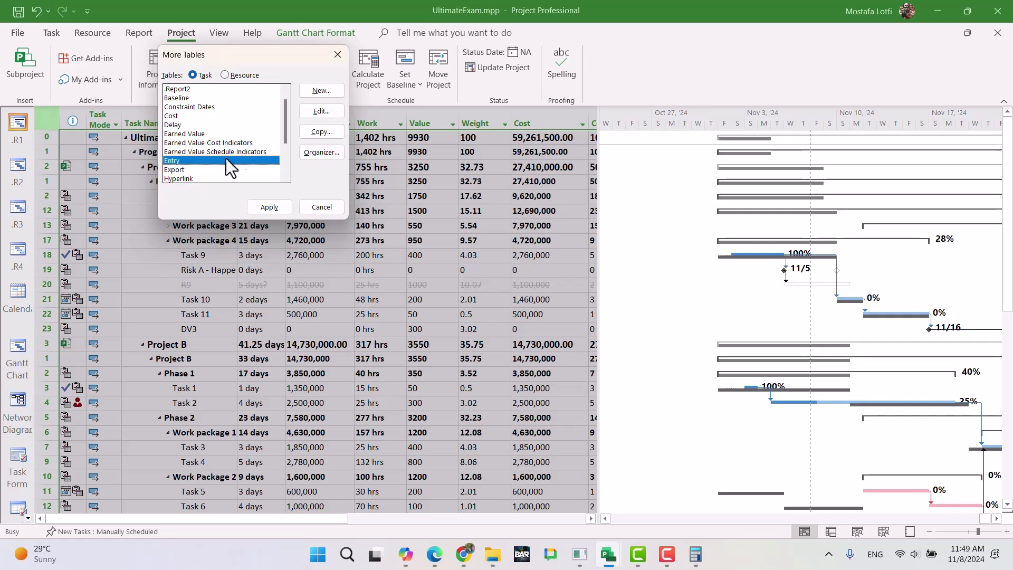
click(271, 208)
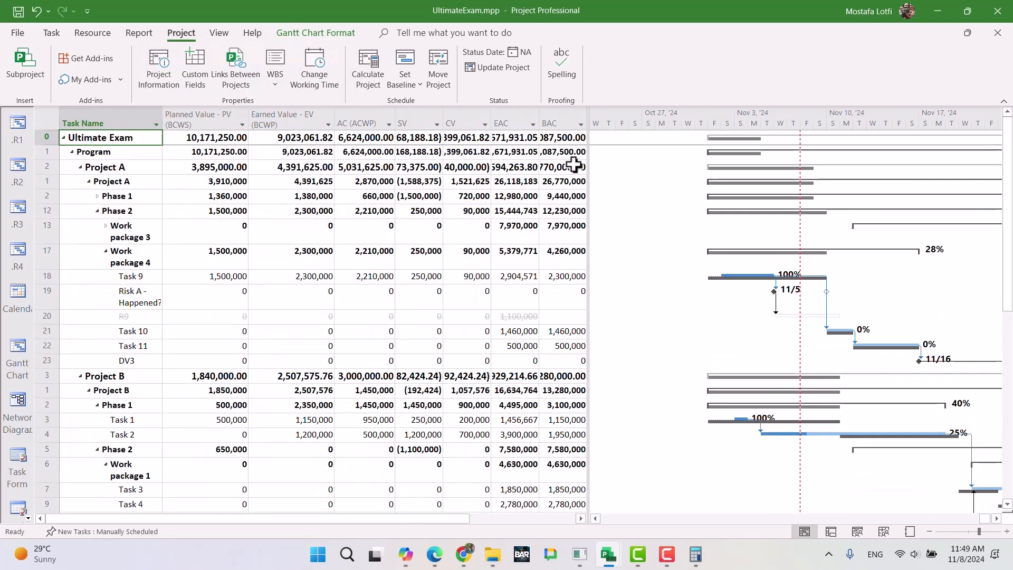
Widen the task table area and fit the Earned Value, AC, SV, CV and BAC columns to their contents.
drag(590, 161, 720, 160)
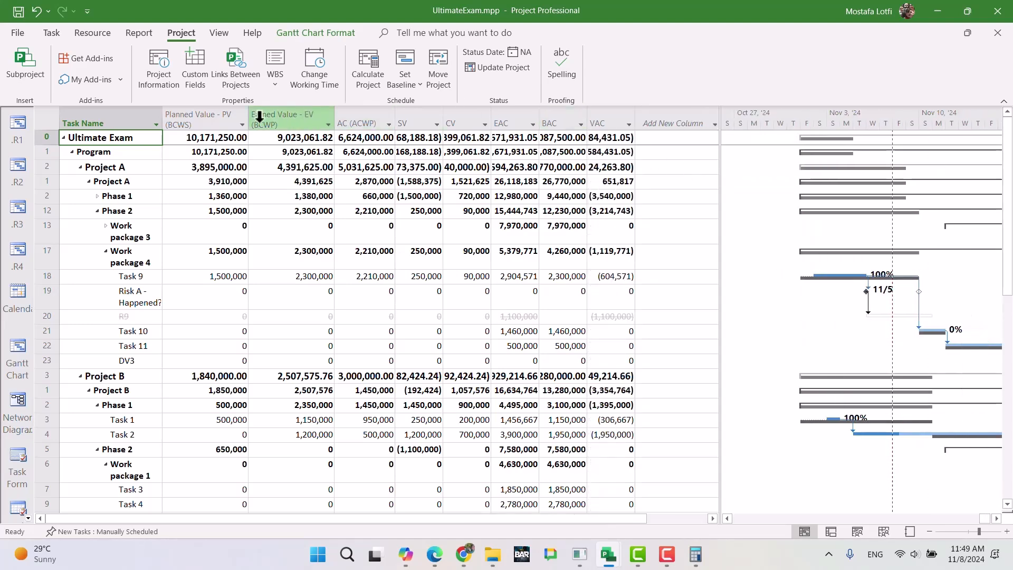
double_click(335, 118)
double_click(415, 123)
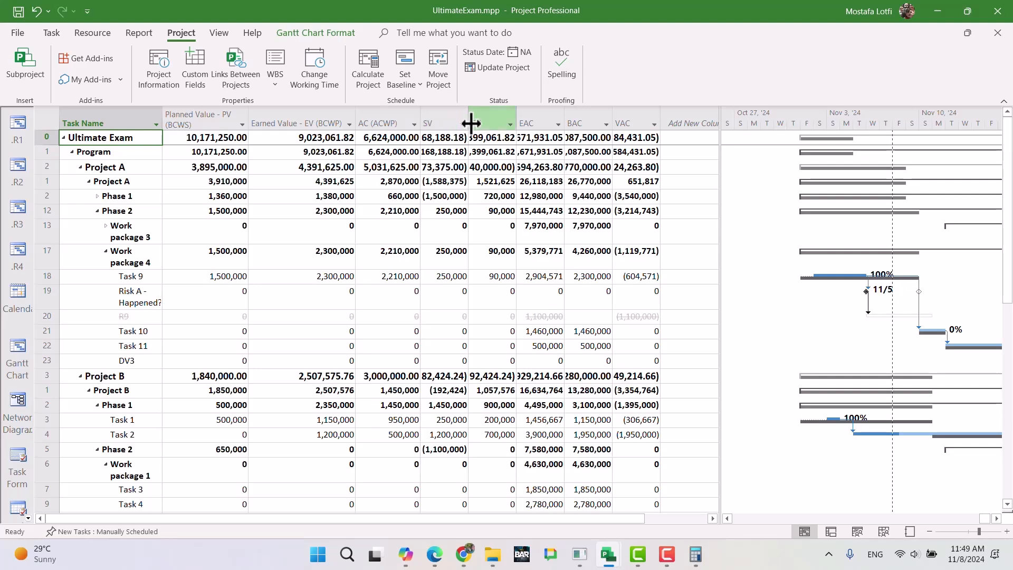
double_click(469, 124)
double_click(541, 123)
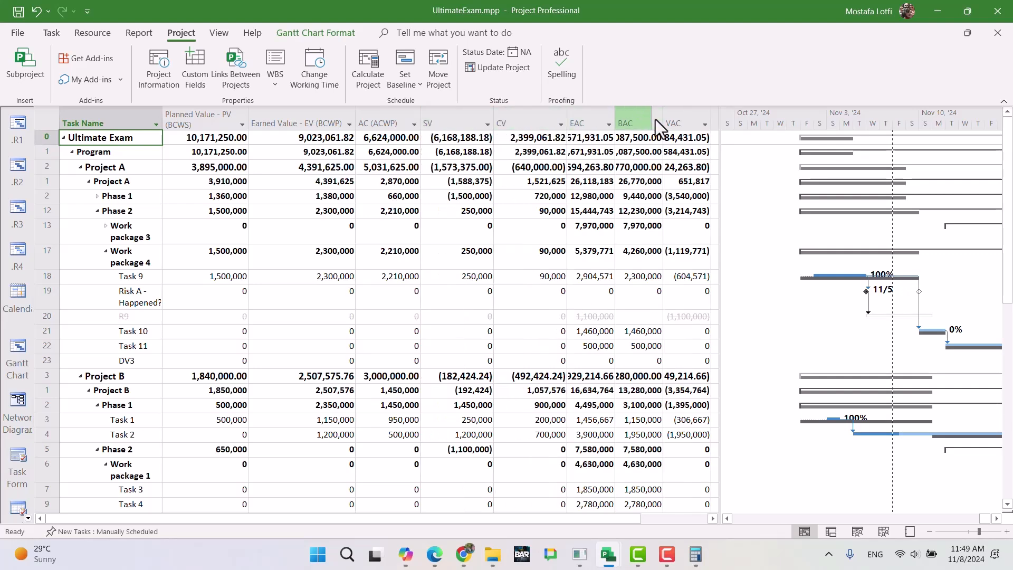
double_click(662, 121)
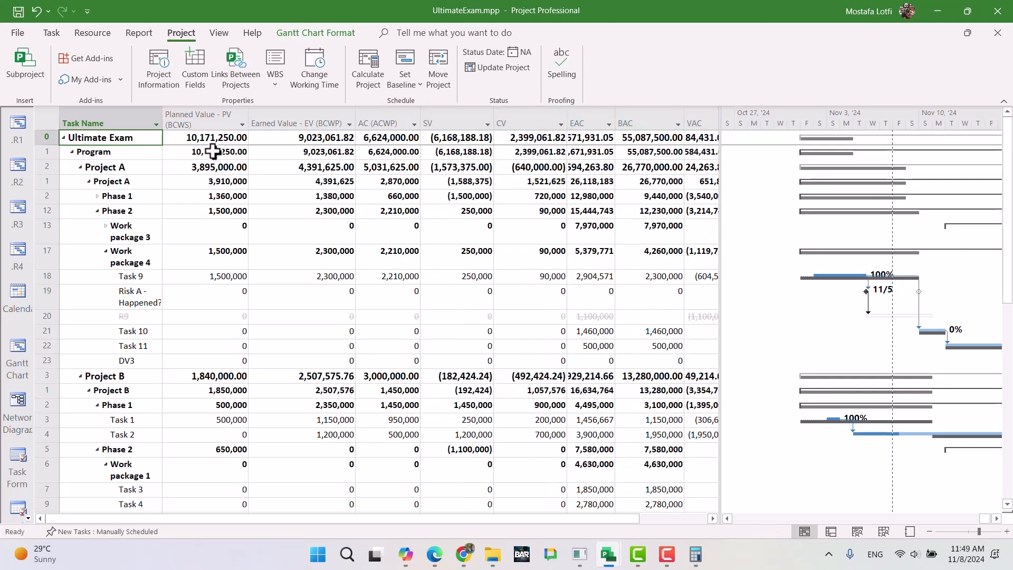
Examine the Planned Value, Earned Value and AC figures for the whole program and Projects A, B and C.
click(199, 166)
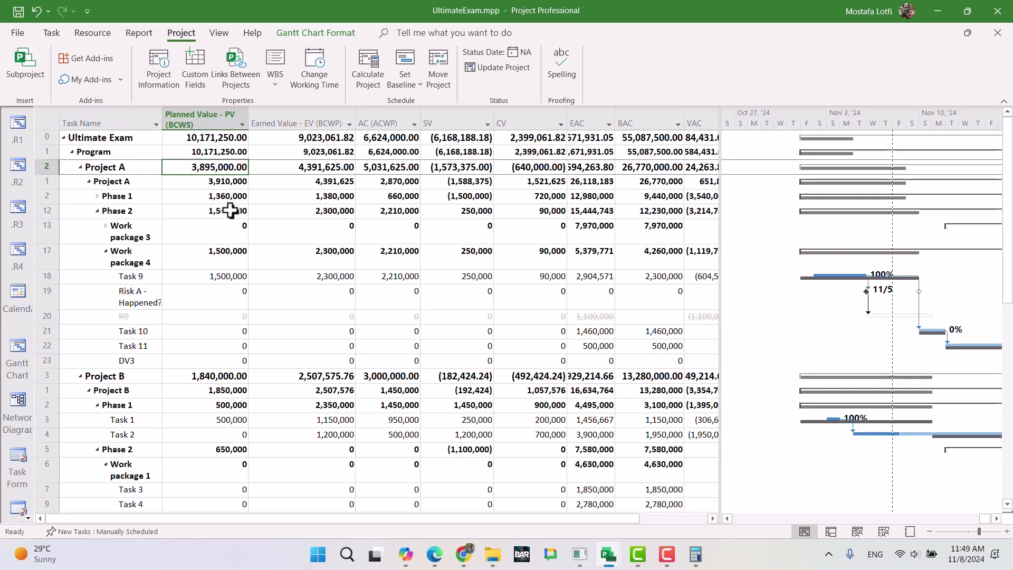
click(214, 120)
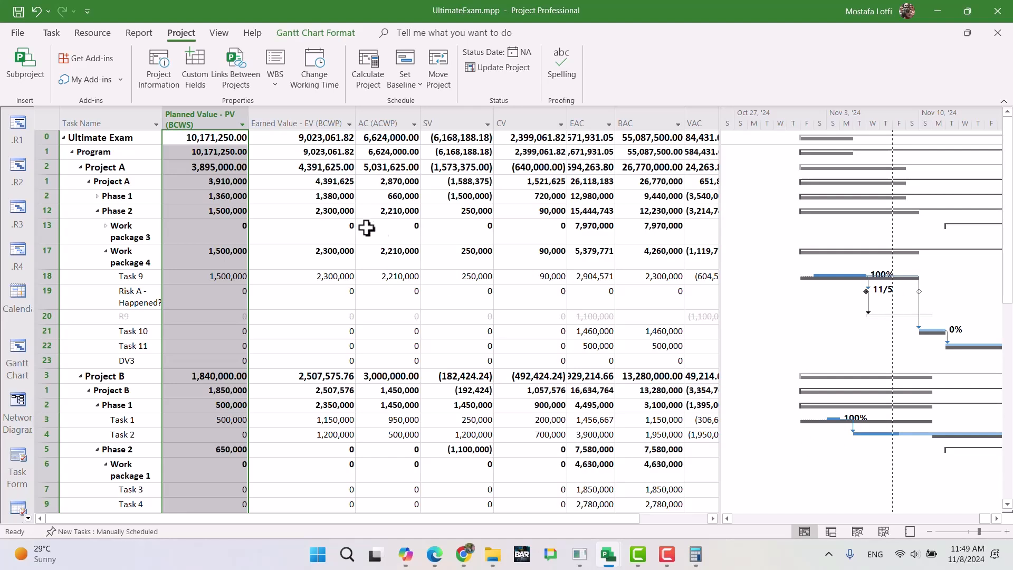
click(305, 196)
click(320, 138)
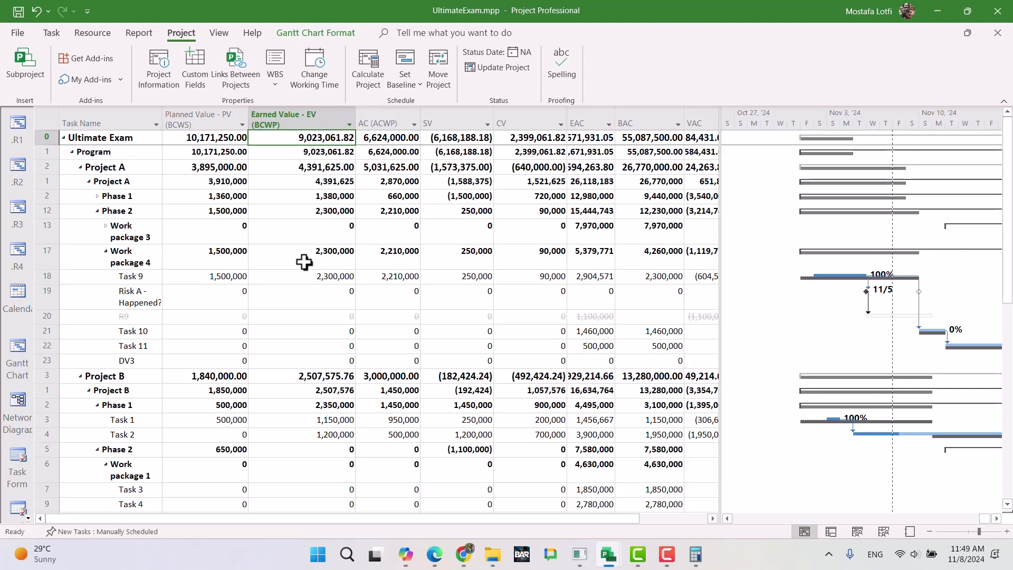
scroll(944, 353, down, 8)
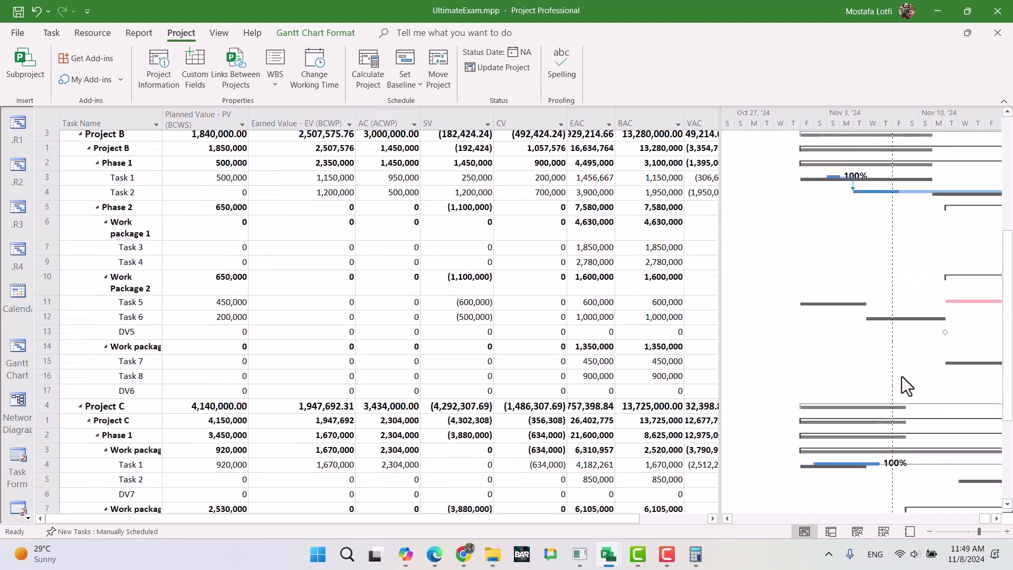
scroll(897, 382, up, 8)
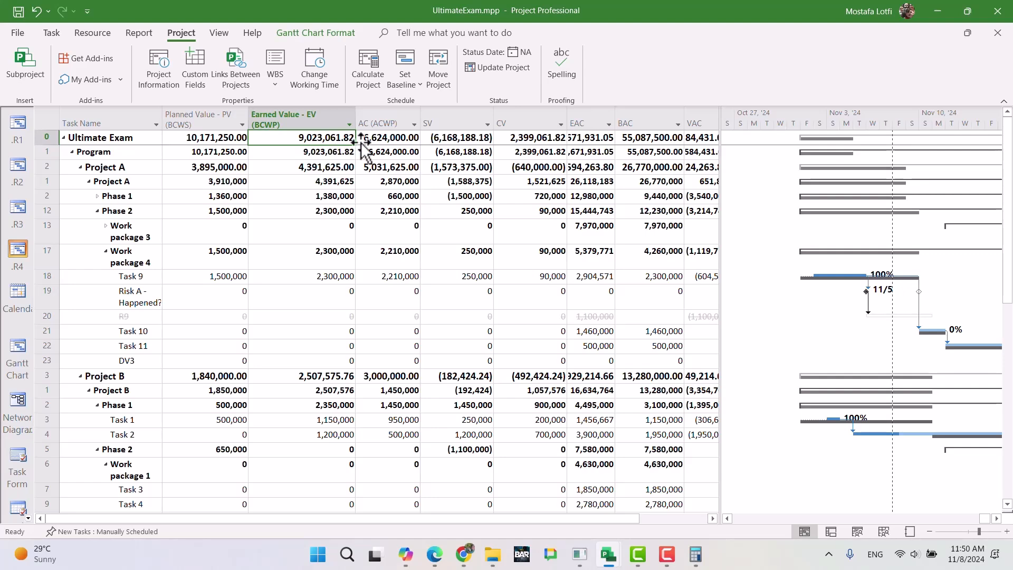
click(403, 136)
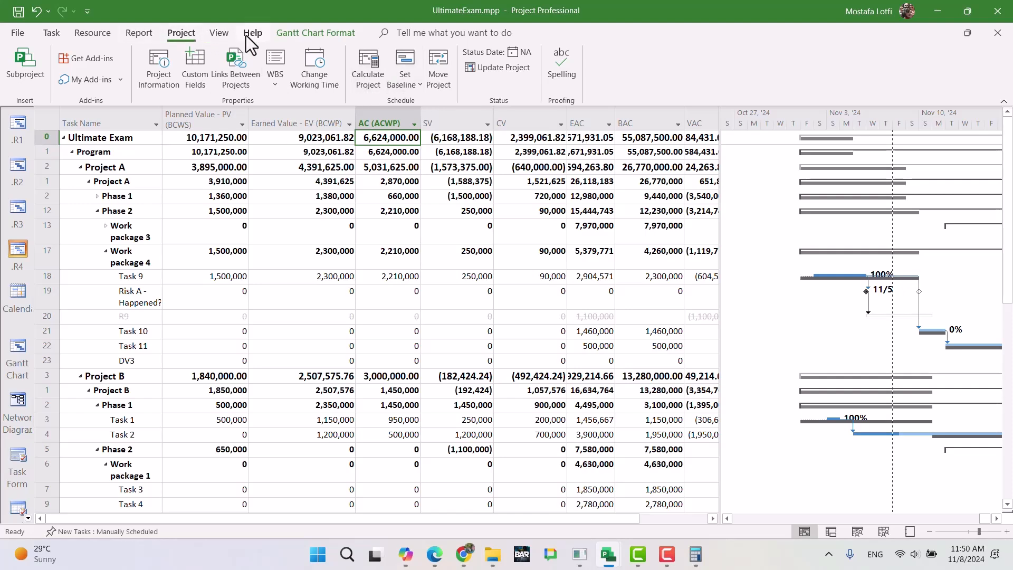
Generate the Earned Value Over Time Report as a visual report with usage data at the Days level.
click(139, 33)
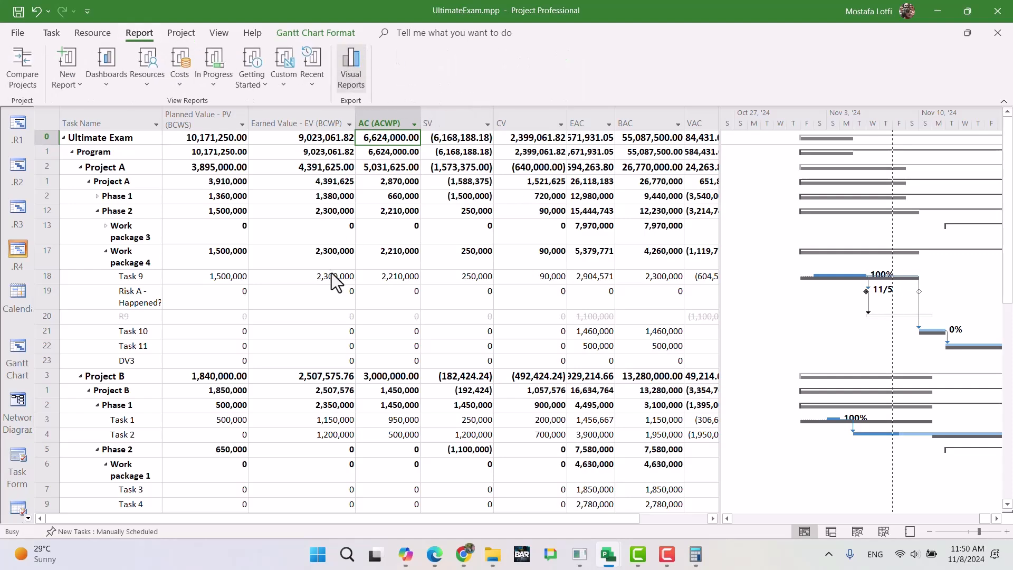
click(351, 79)
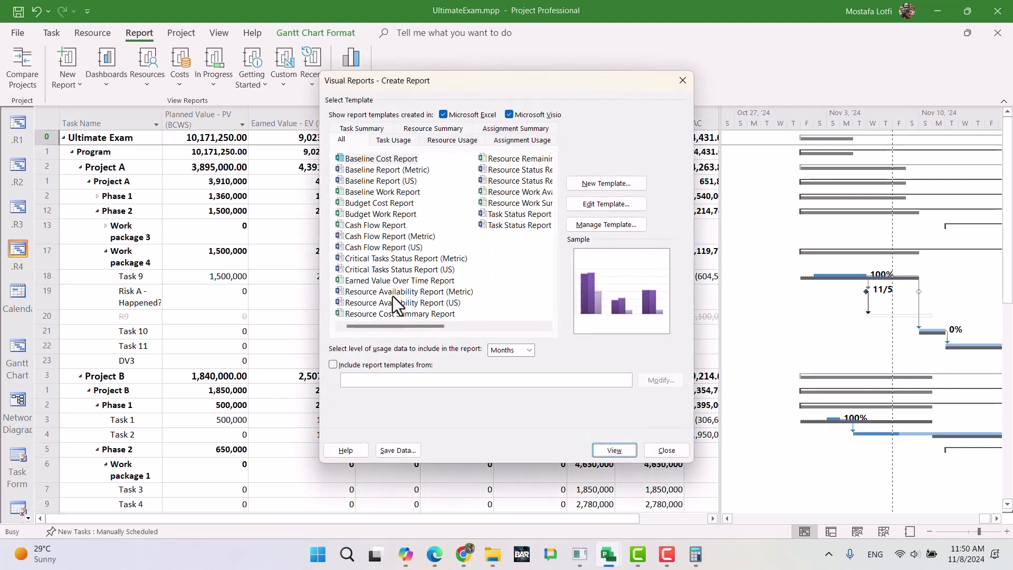
click(388, 280)
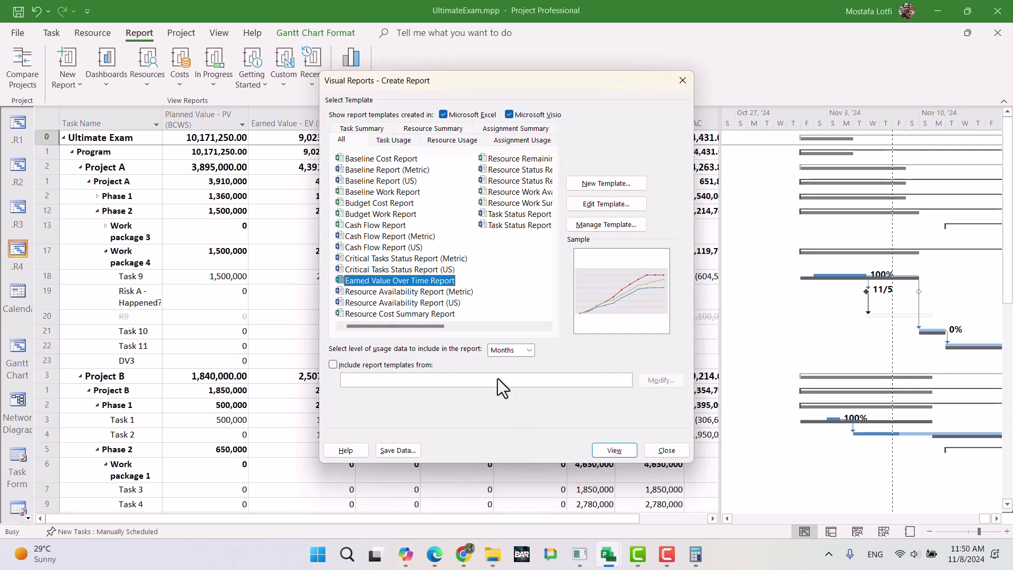
click(530, 351)
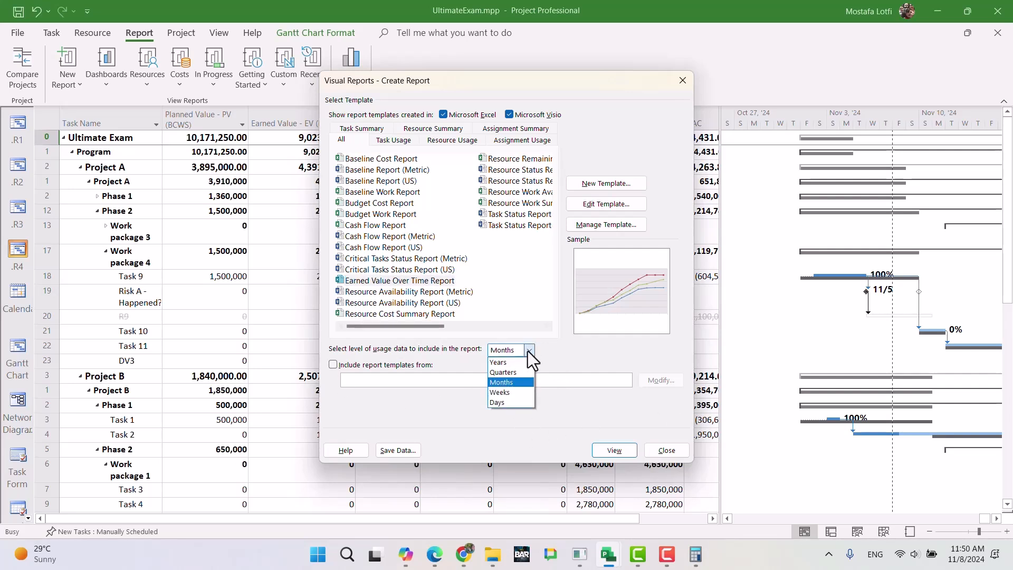
click(511, 401)
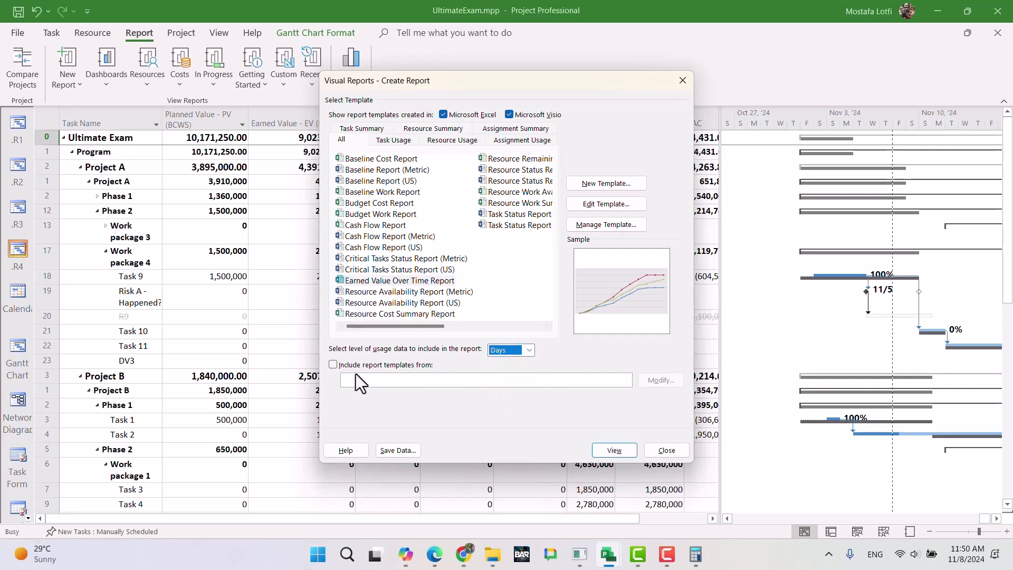
click(616, 449)
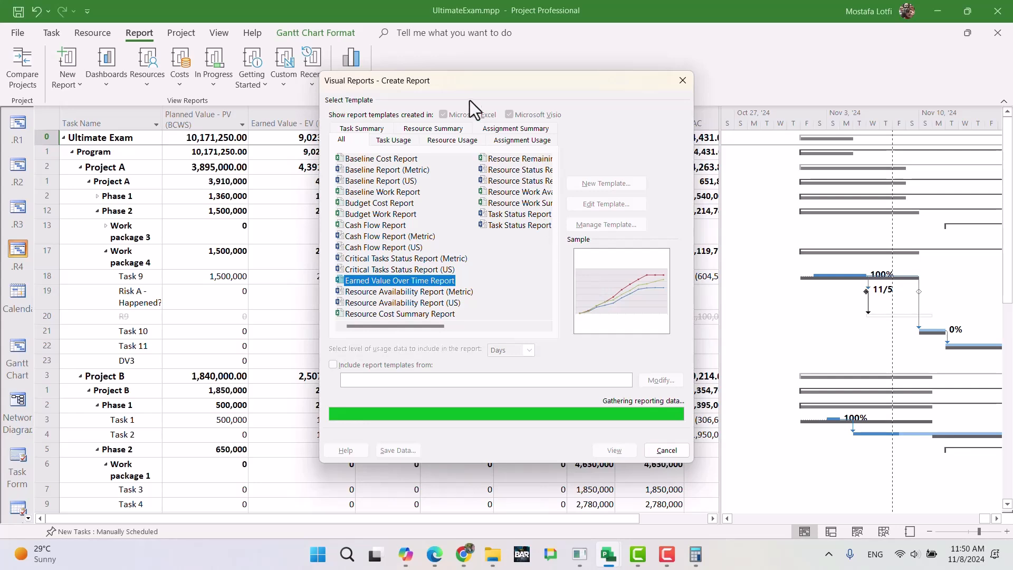
Move the Visual Reports dialog aside and check the Week 1 report section of the Google Docs document.
drag(462, 75, 638, 125)
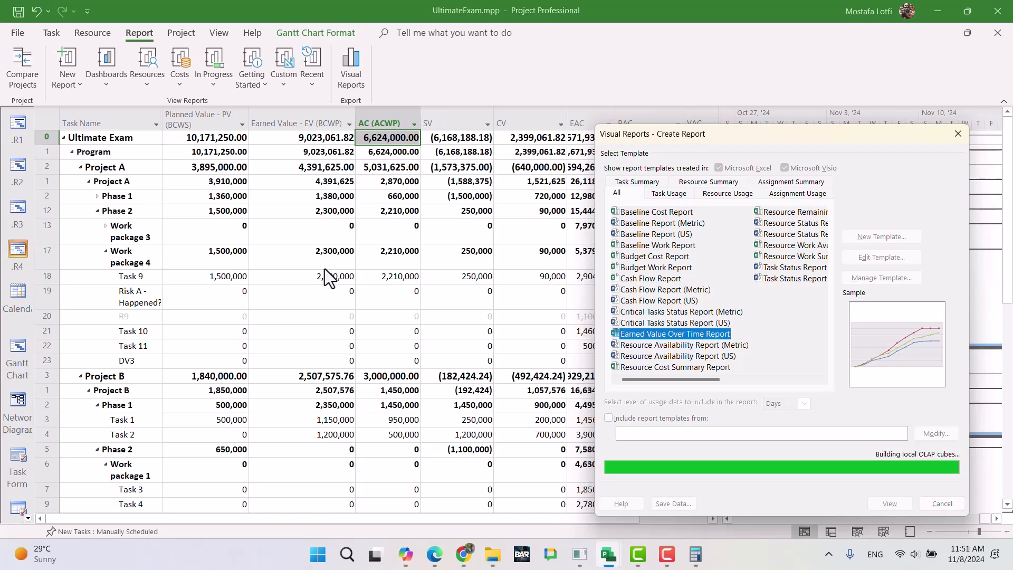
click(463, 555)
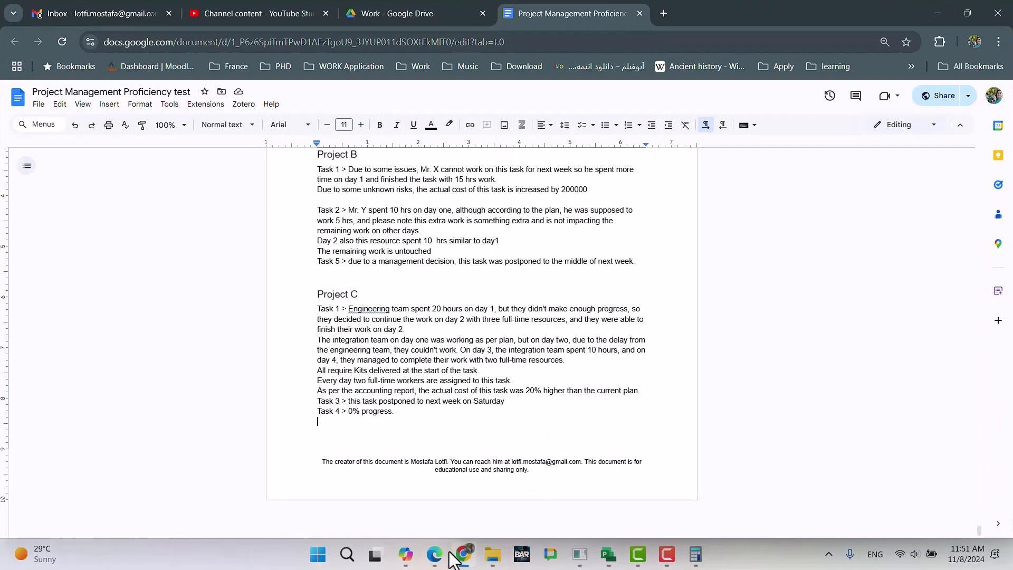
scroll(365, 342, up, 10)
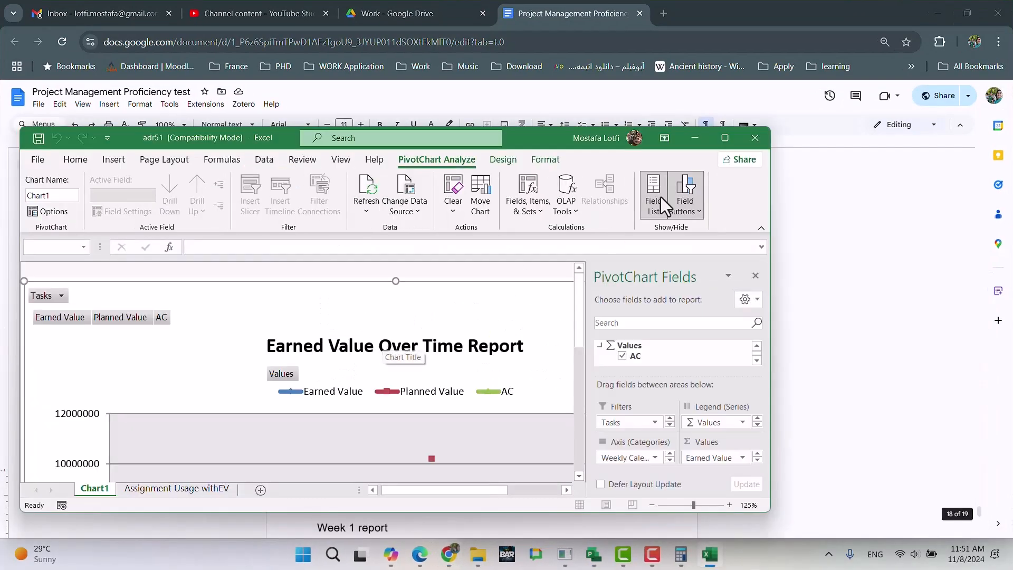
Maximize the Excel report, examine the Earned Value Over Time chart and its fields, and open the Assignment Usage withEV sheet.
click(723, 136)
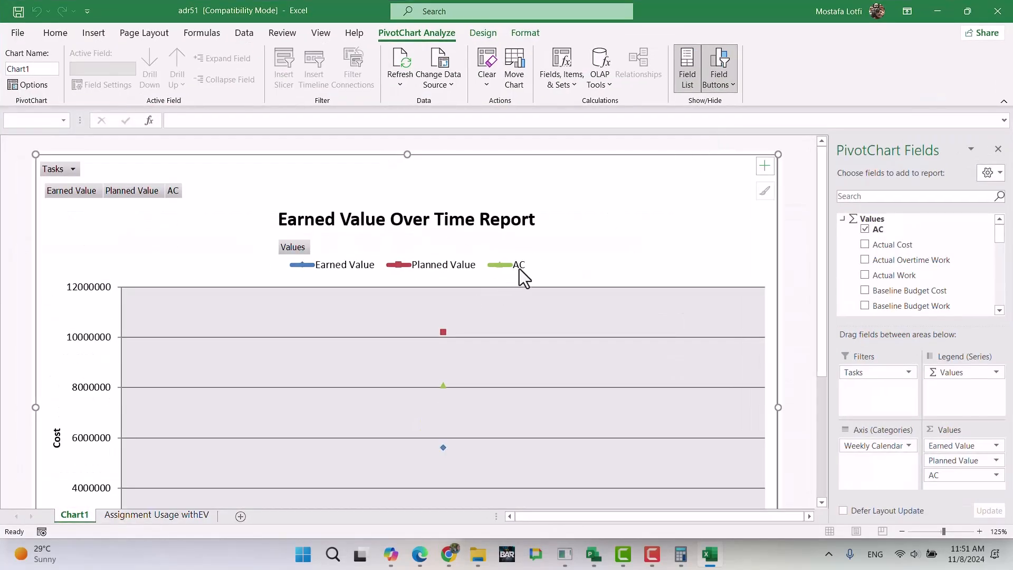
scroll(520, 296, down, 4)
scroll(521, 316, up, 4)
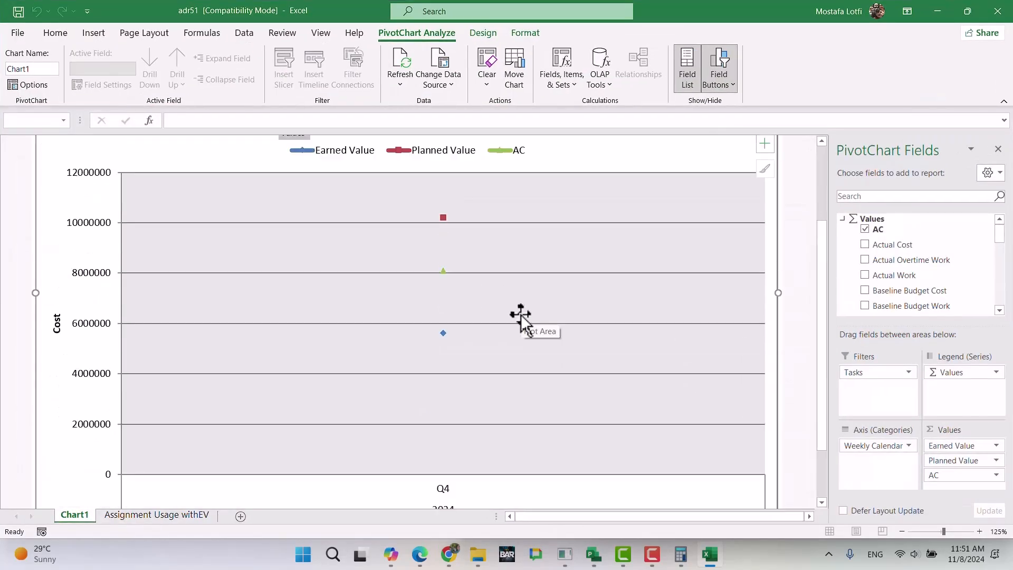
scroll(515, 315, down, 4)
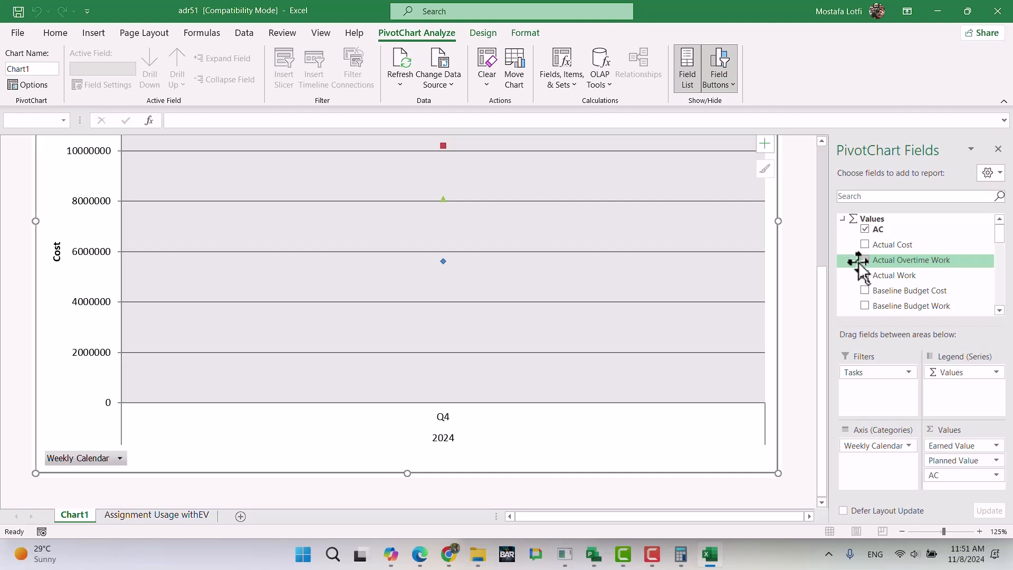
scroll(869, 277, down, 6)
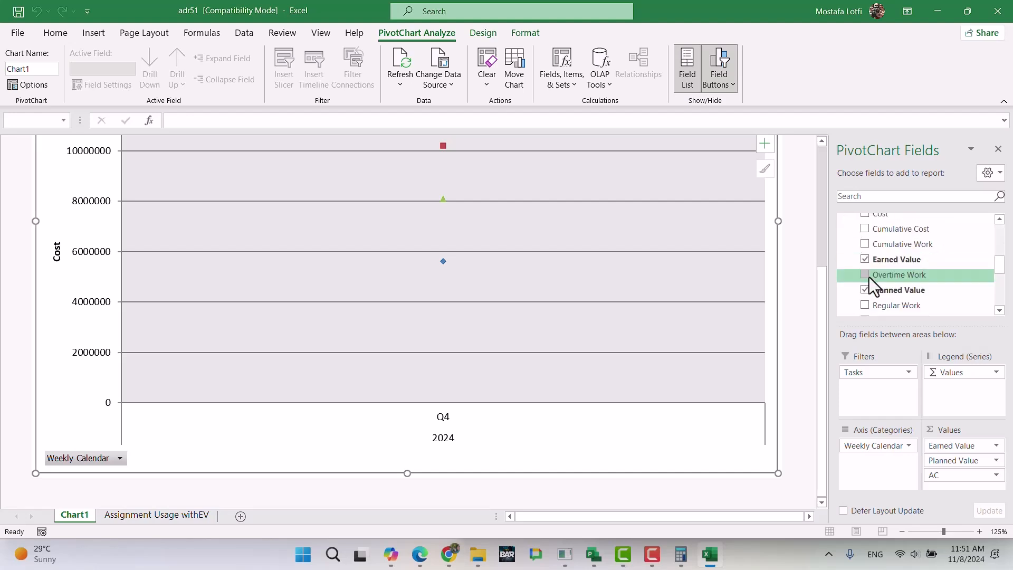
scroll(869, 277, up, 2)
scroll(869, 277, up, 2)
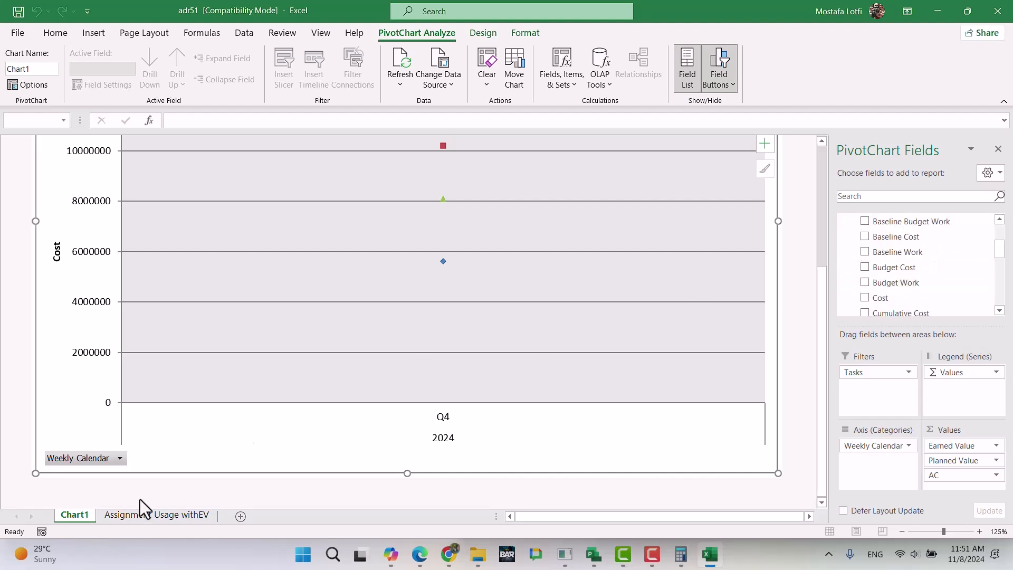
click(143, 514)
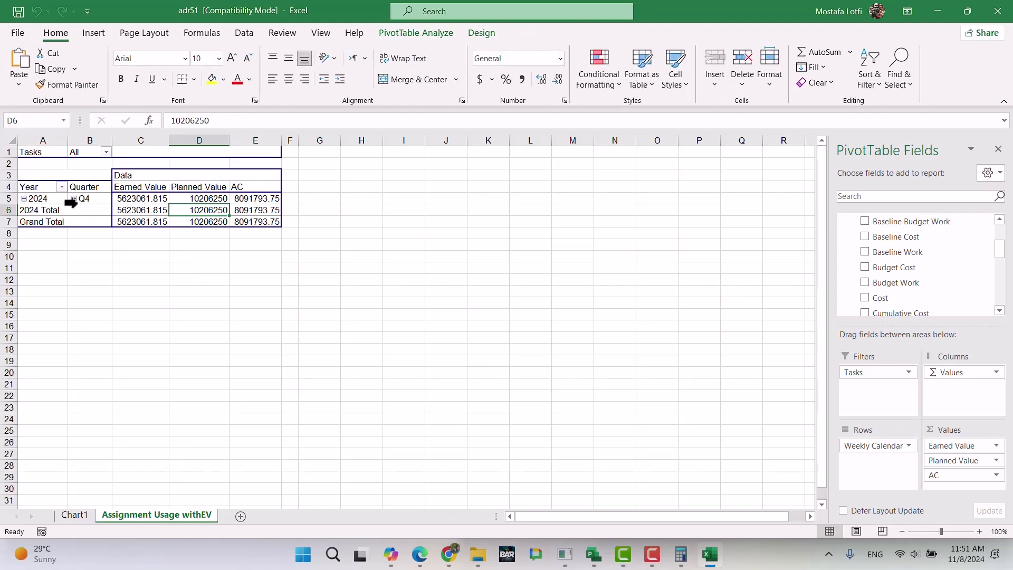
Expand Q4, Week 44 and Week 45 in the pivot table down to the individual days.
click(74, 198)
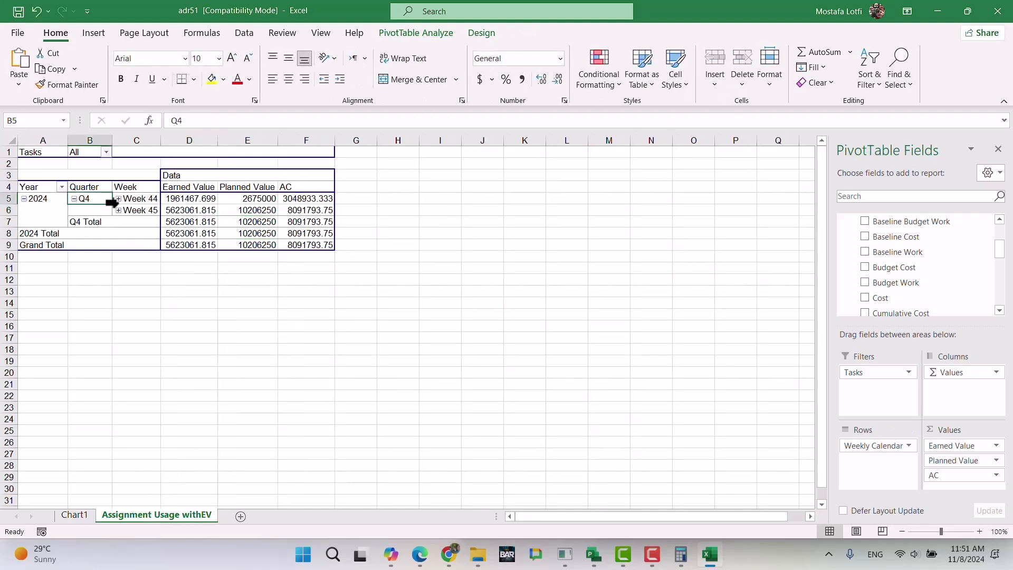
click(118, 199)
click(113, 225)
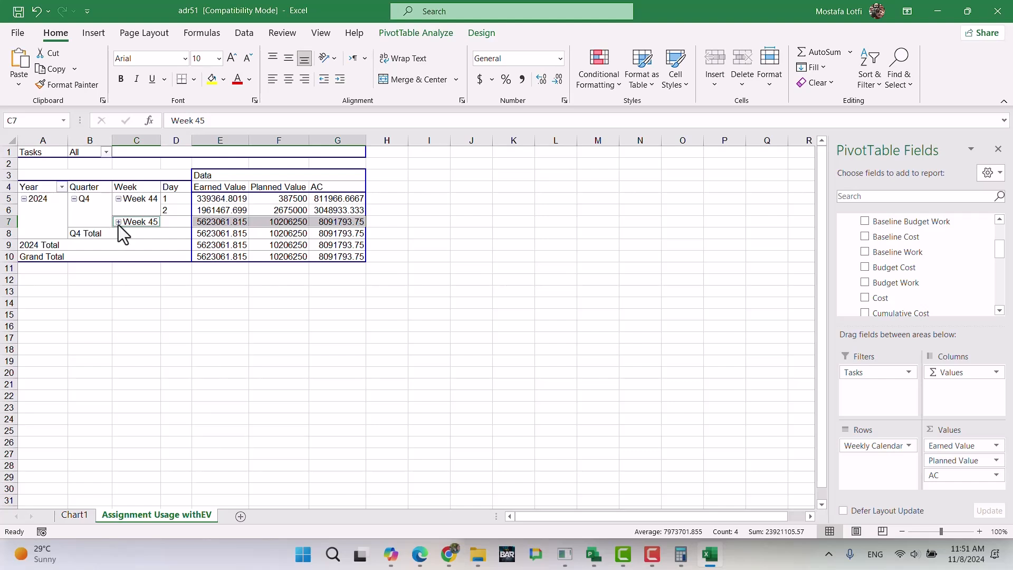
click(119, 222)
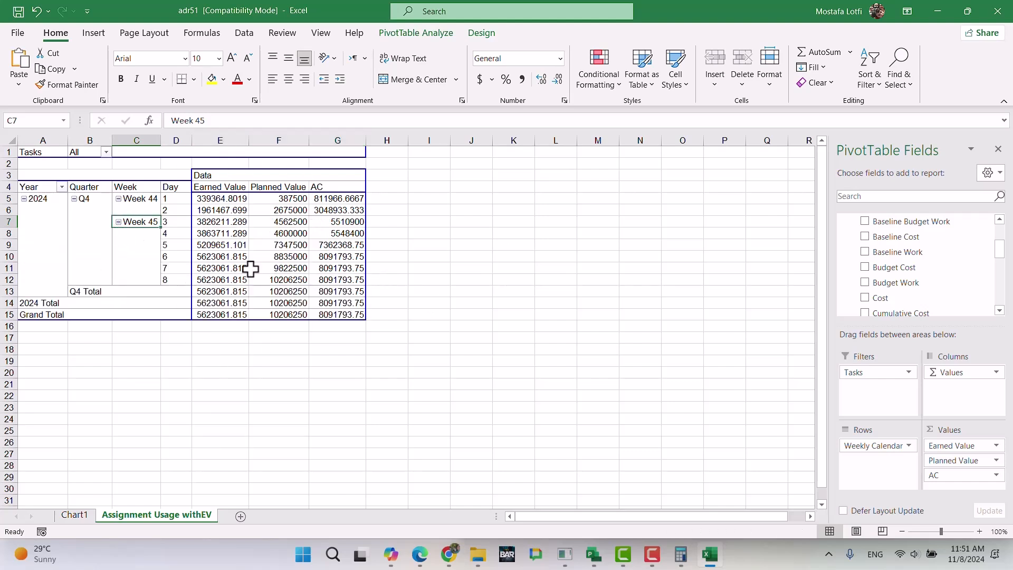
Open the Chart1 sheet and examine the Planned Value, AC and Earned Value lines at day 8 of Week 45.
click(78, 516)
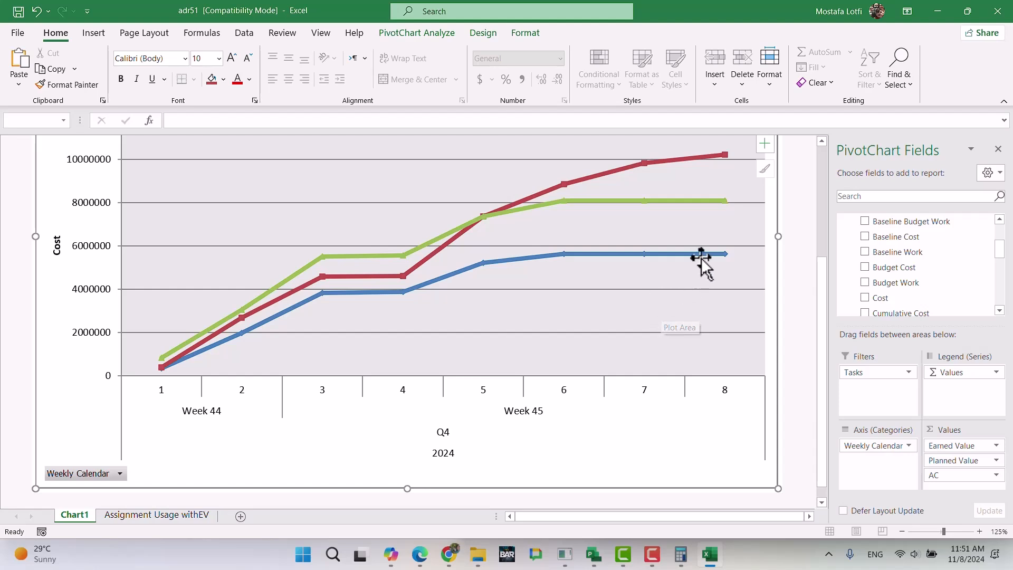
scroll(652, 305, up, 3)
scroll(648, 302, down, 2)
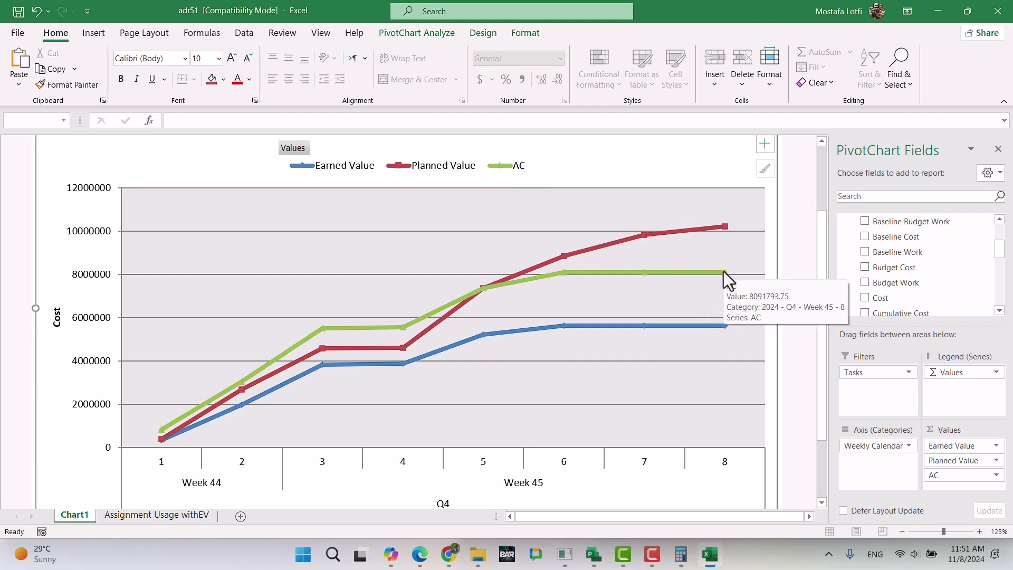
mouse_move(725, 226)
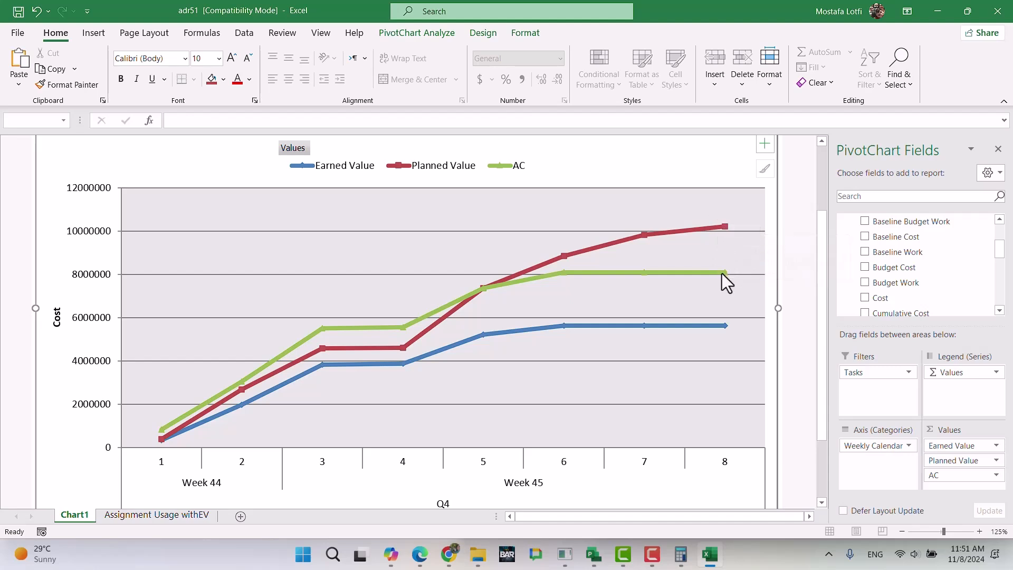
mouse_move(722, 274)
mouse_move(718, 329)
scroll(470, 306, down, 2)
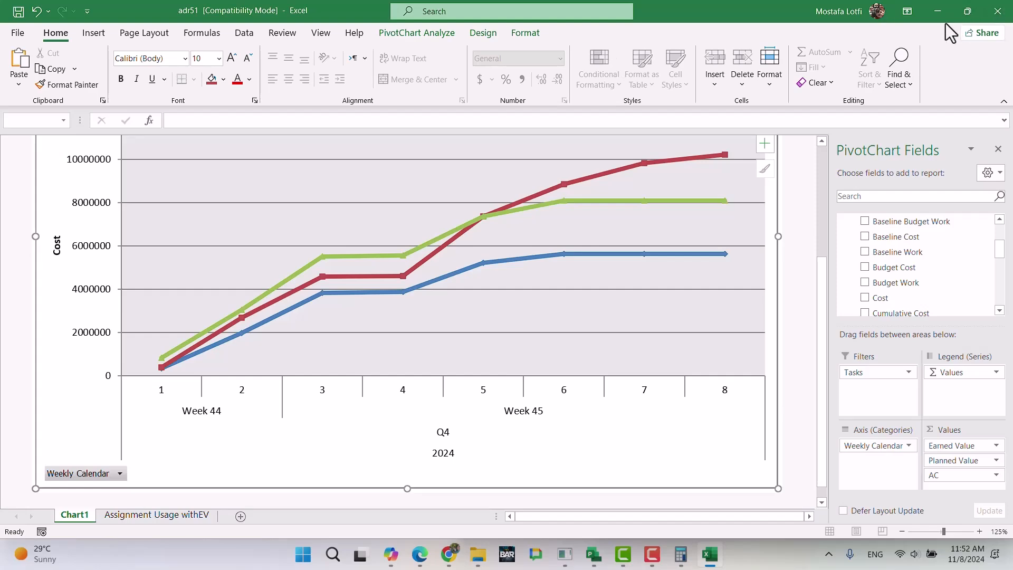
Minimize the Excel report, switch to UltimateExam.mpp in Project and close the Visual Reports dialog.
click(939, 6)
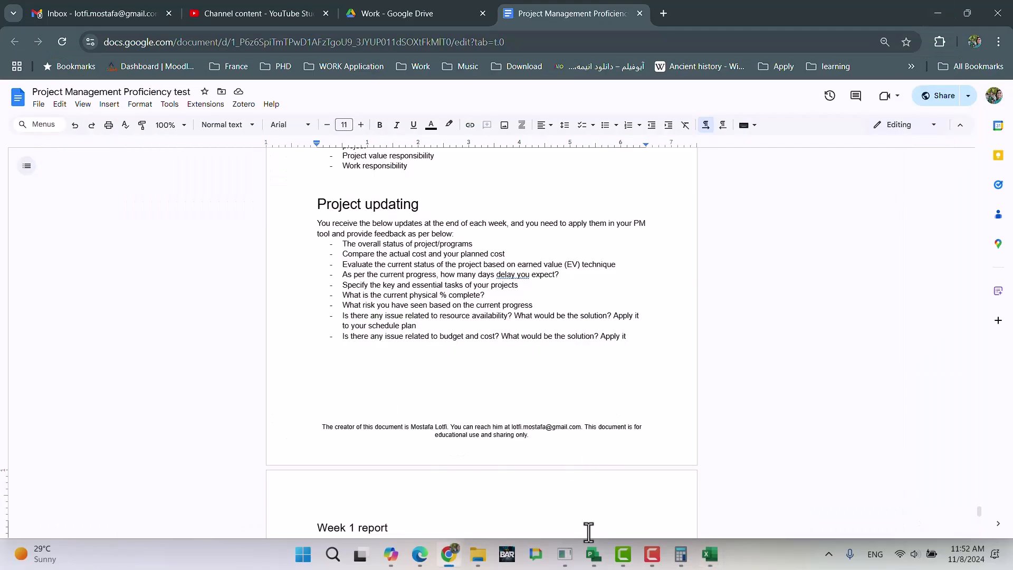
mouse_move(594, 557)
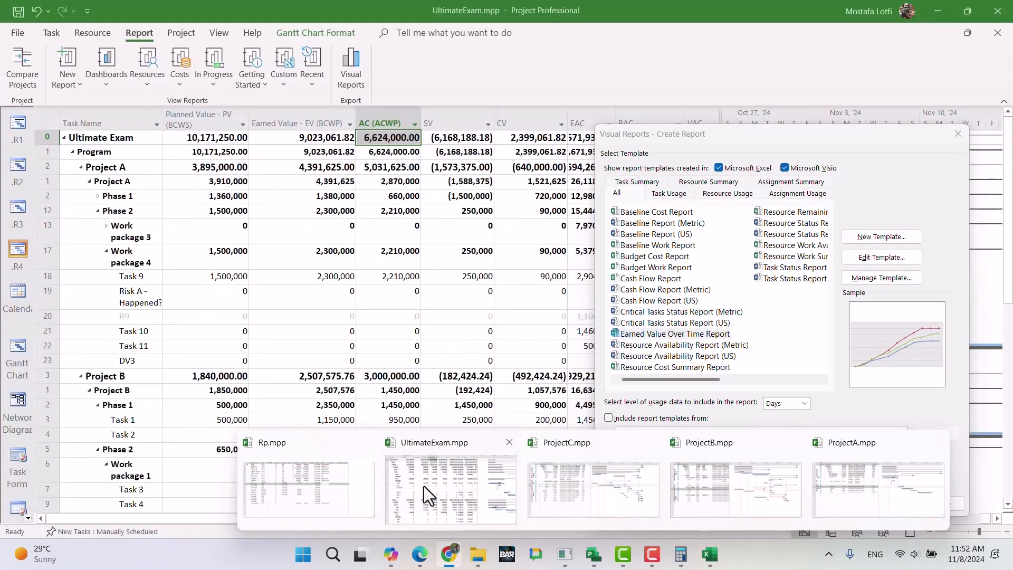
click(428, 485)
click(958, 134)
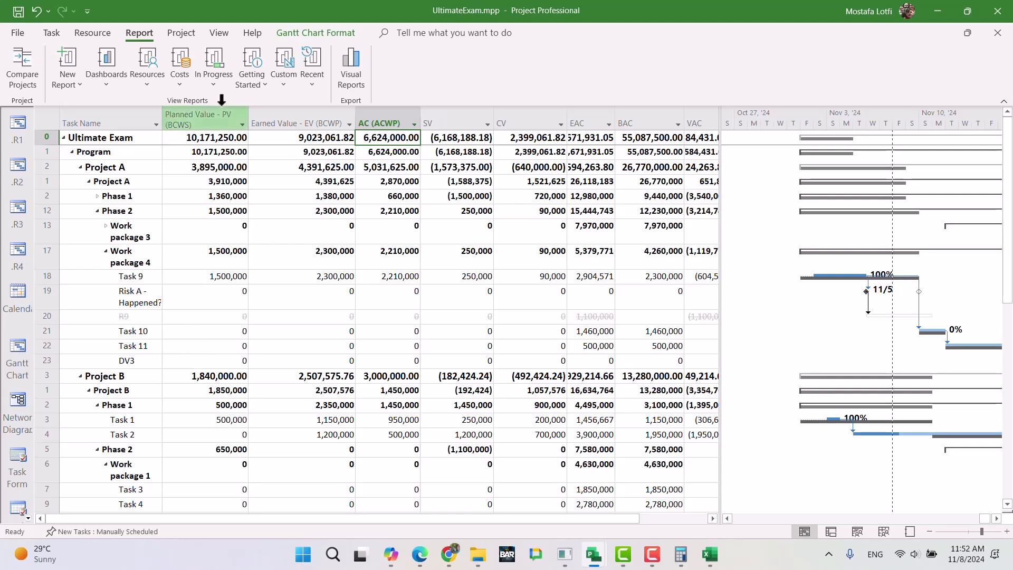
Examine Task 9's Planned Value, Earned Value and AC figures under Work package 4 of Project A.
click(136, 278)
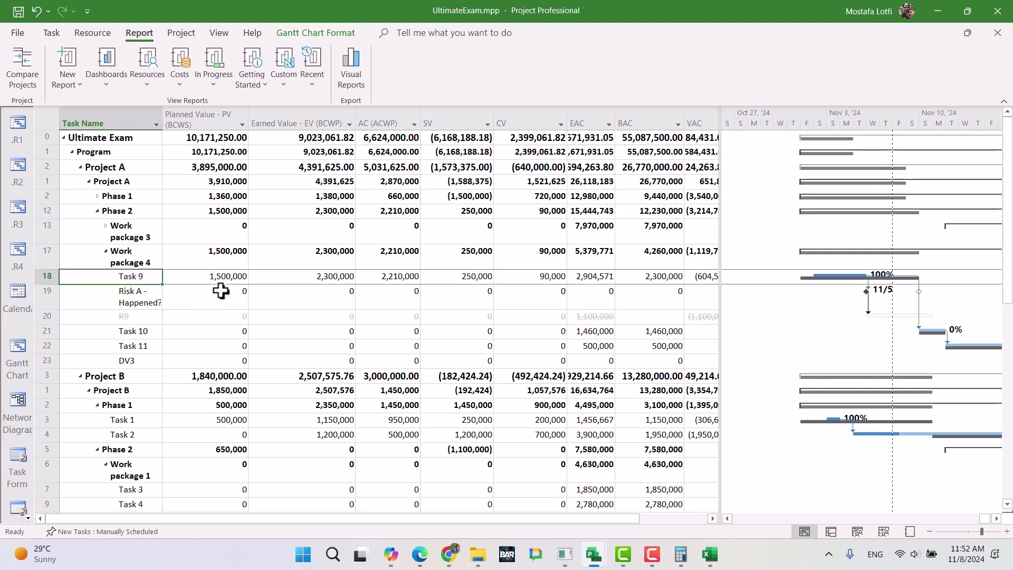
click(219, 275)
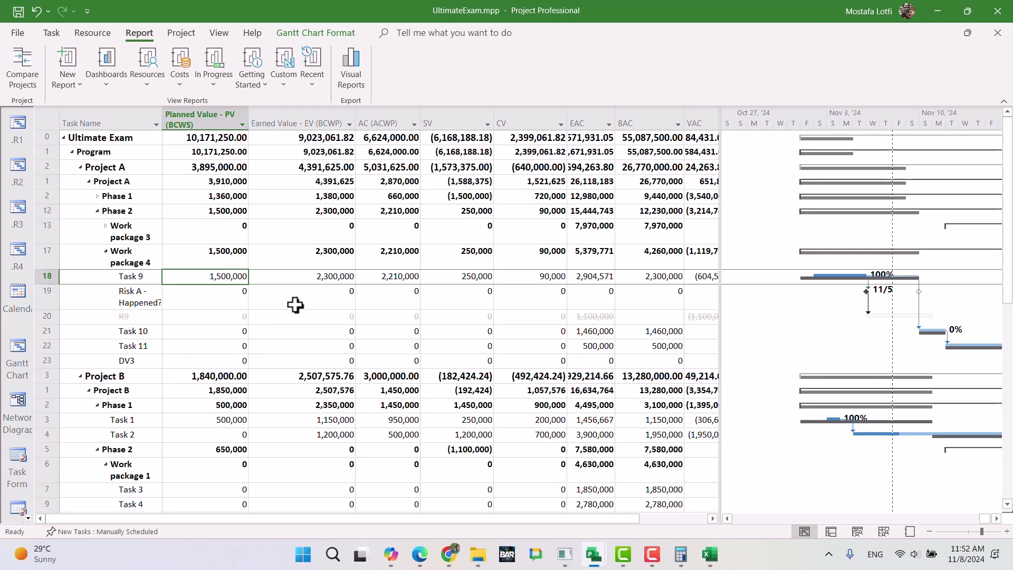
click(312, 276)
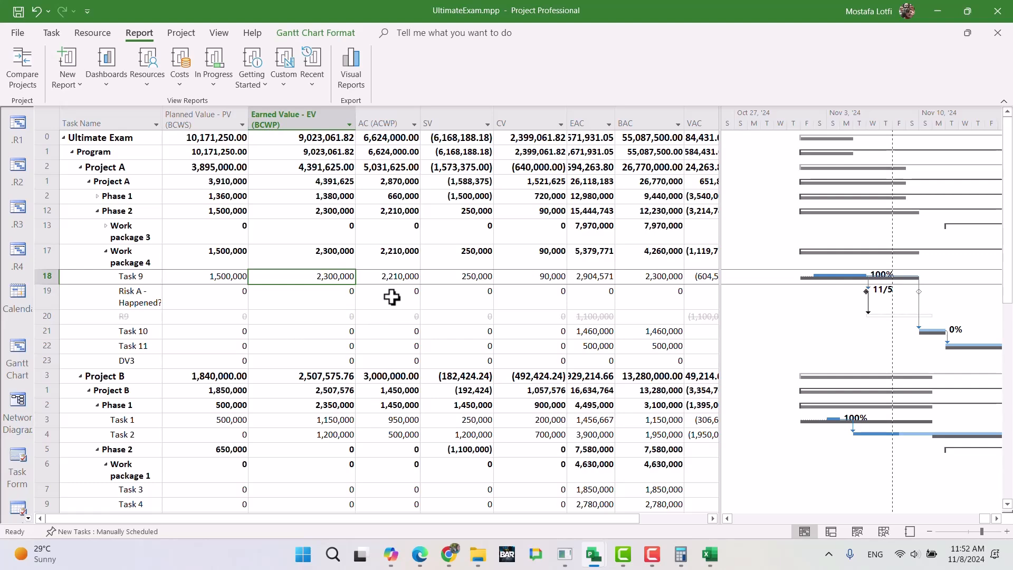
click(399, 276)
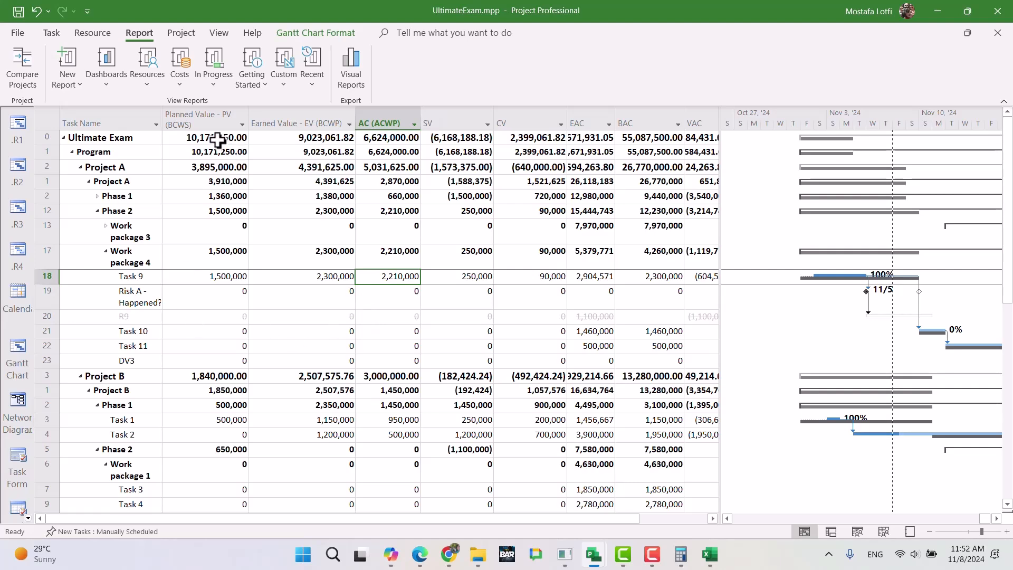
Insert a Cost column before the Planned Value column and check the cost of Task 9.
click(224, 113)
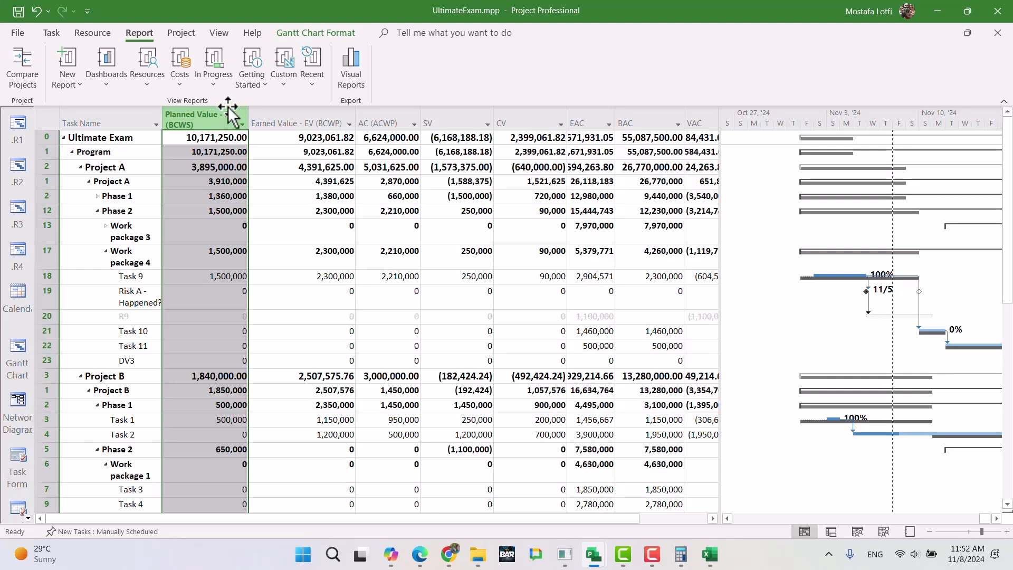
key(Insert)
text(cost)
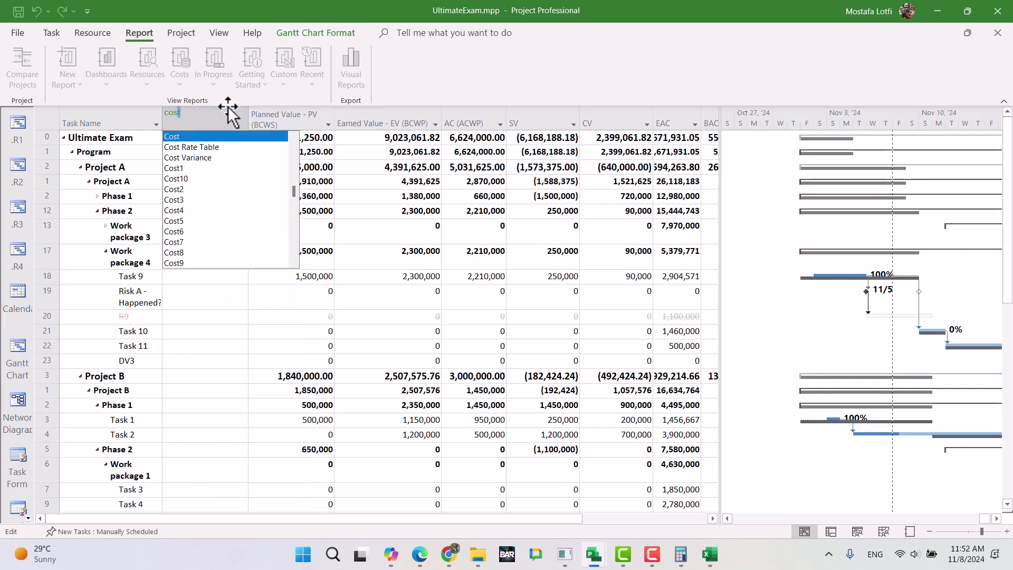
key(Return)
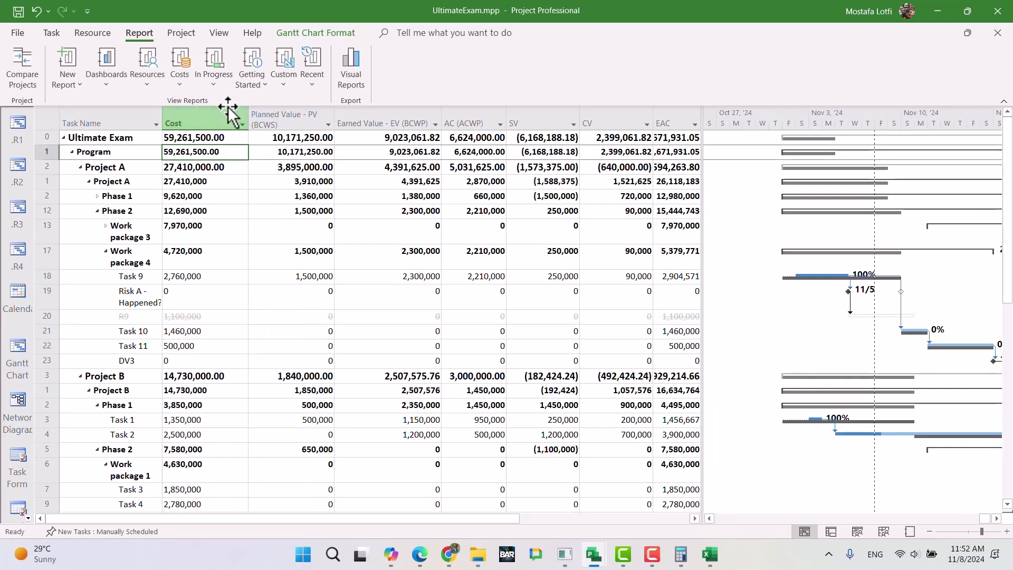
click(203, 276)
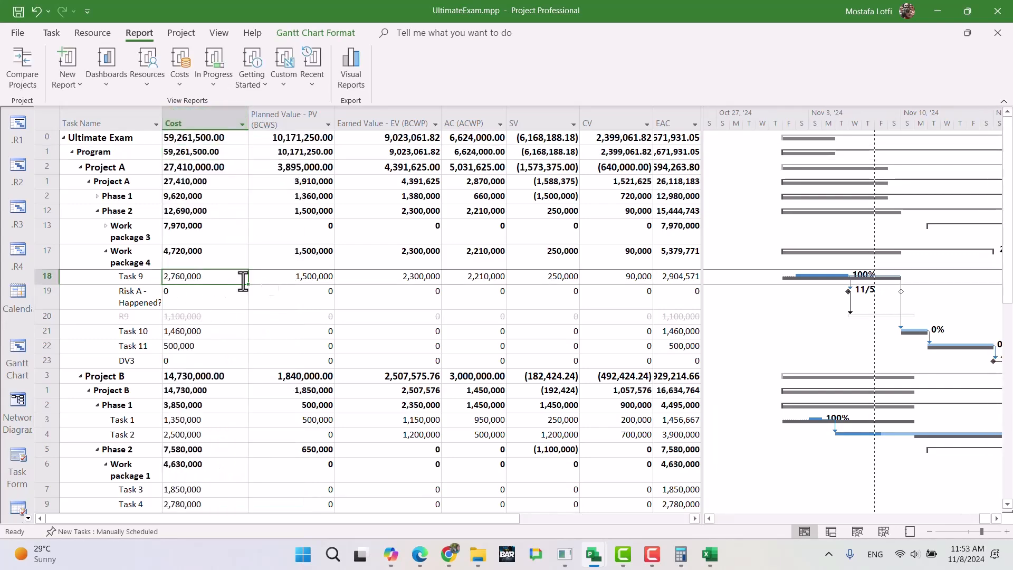
Insert an Actual Cost column between the Cost and Planned Value columns.
click(271, 113)
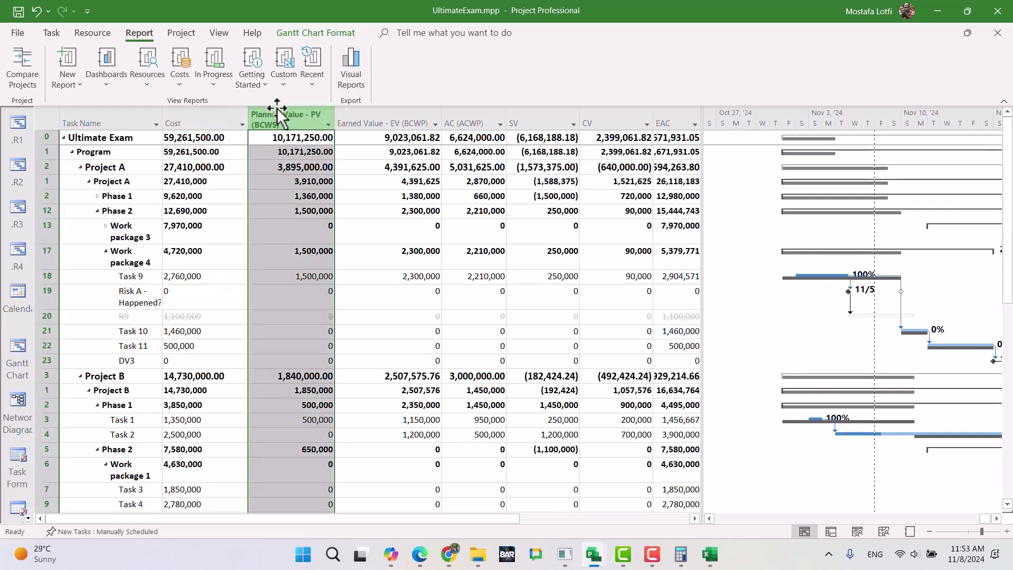
key(Insert)
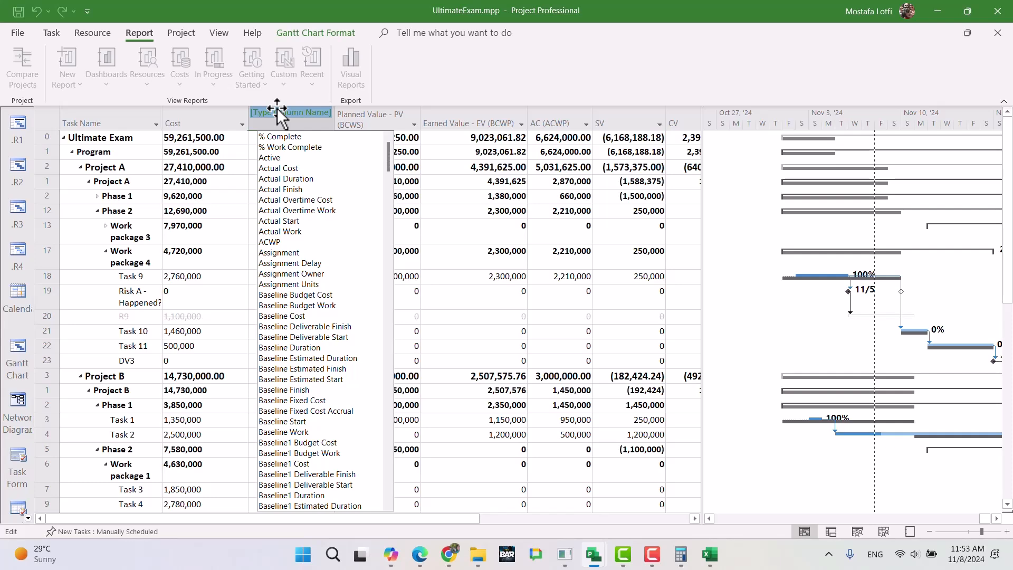
text(k)
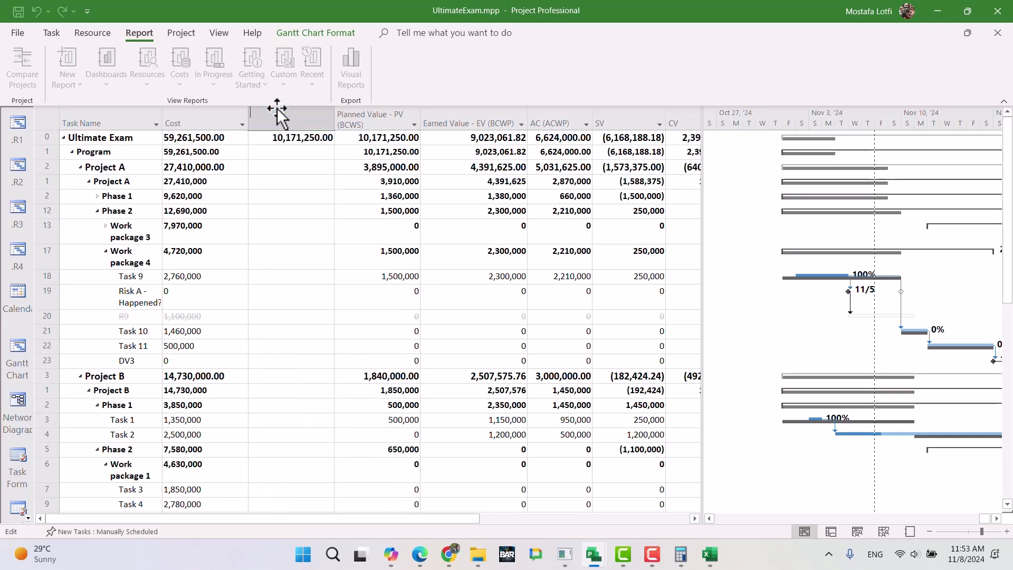
text(active)
key(Down)
key(Return)
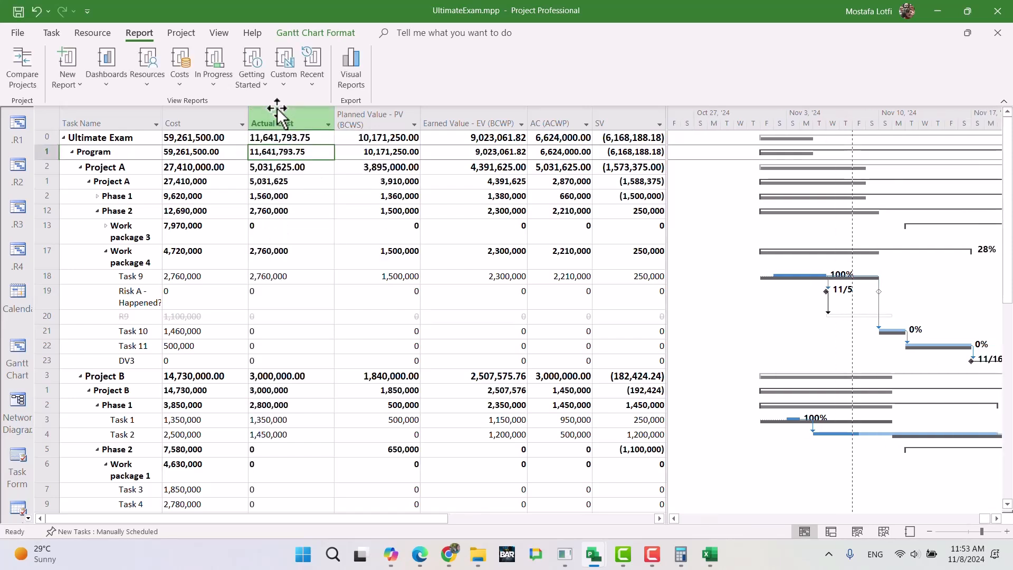
Insert a Baseline Cost column between the Actual Cost and Planned Value columns.
click(351, 114)
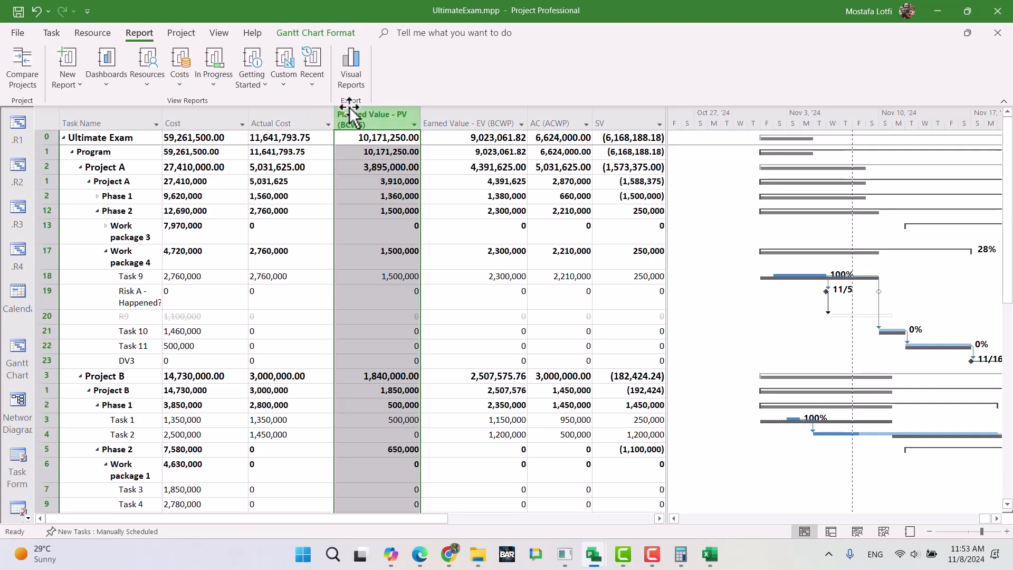
key(Insert)
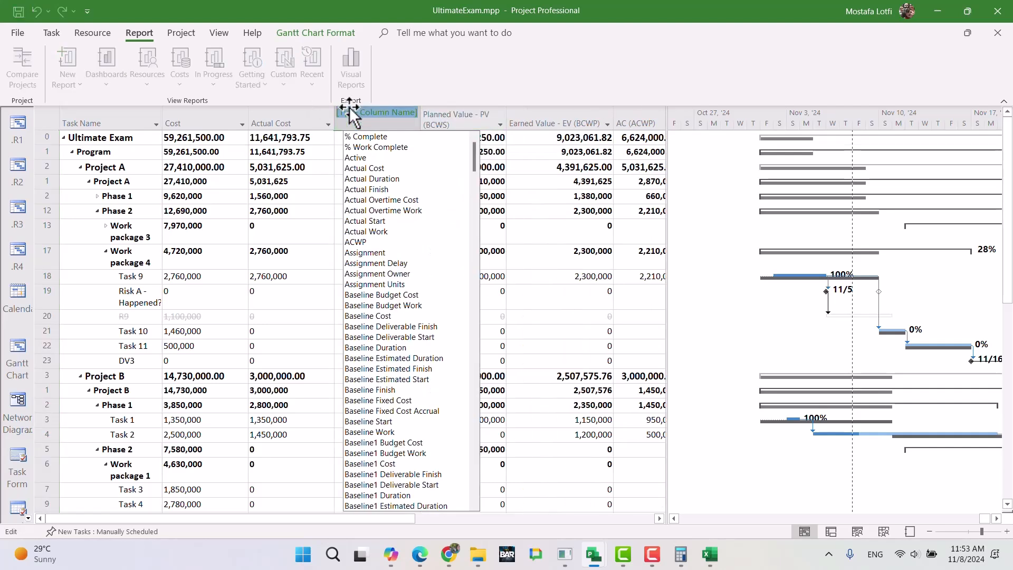
text(Baseline Cost)
key(Return)
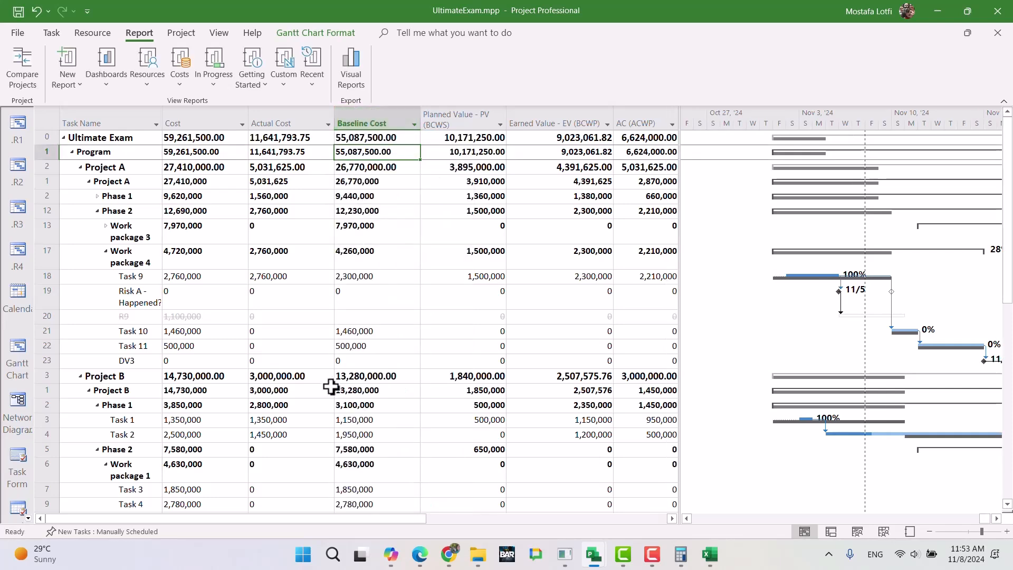
Compare Task 9's Planned Value with its Baseline Cost, Actual Cost and Cost.
click(477, 360)
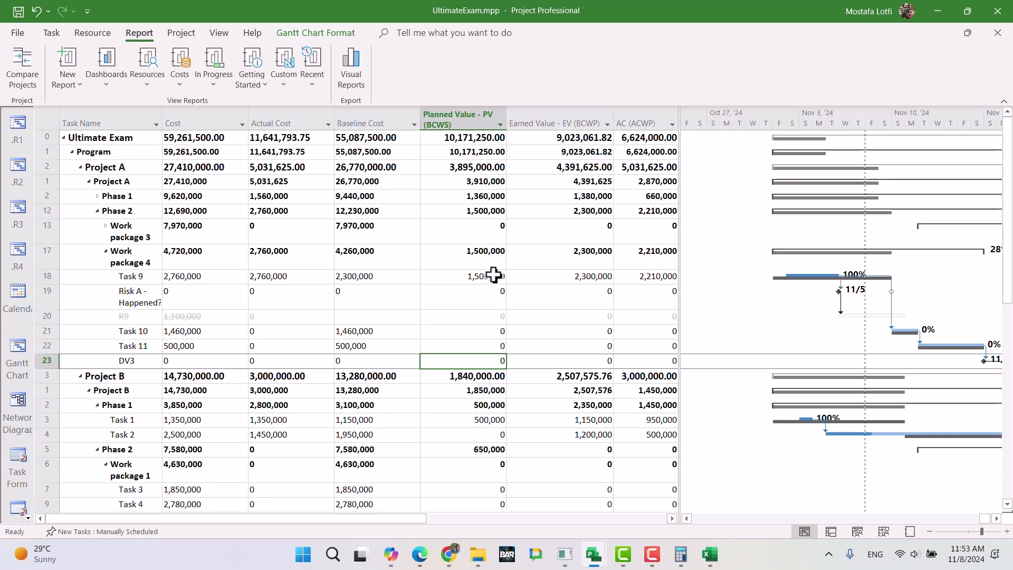
click(494, 279)
drag(494, 279, 389, 278)
click(446, 274)
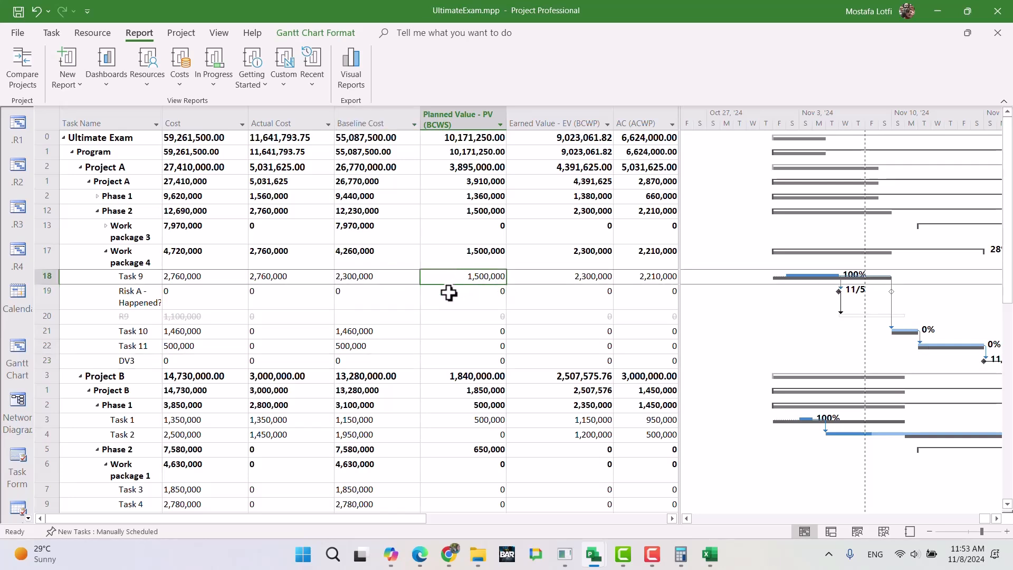
drag(380, 278, 178, 282)
click(458, 274)
click(115, 281)
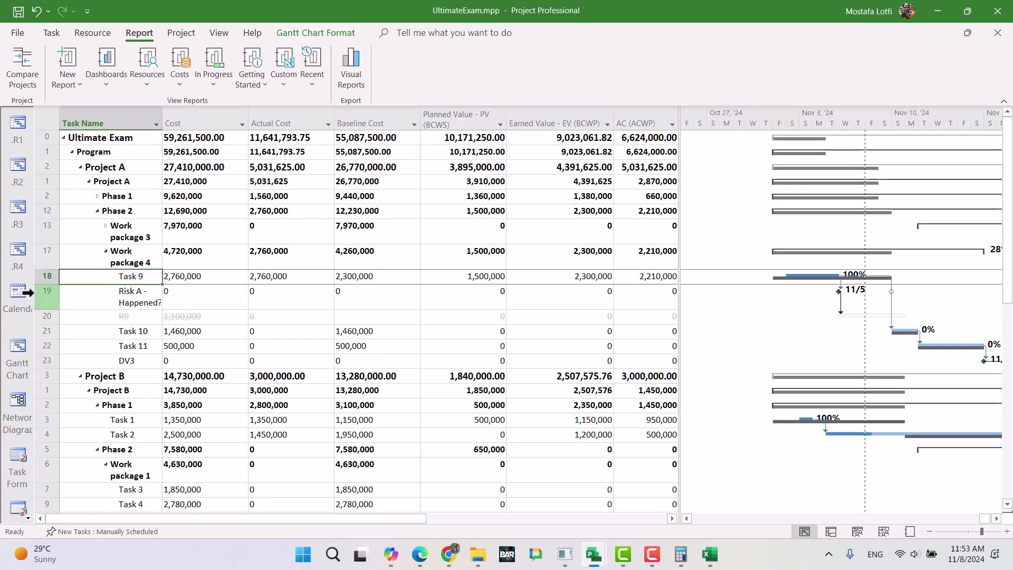
Switch to the Task Usage view, expand Task 9's resource assignments and check their costs.
click(28, 517)
click(28, 518)
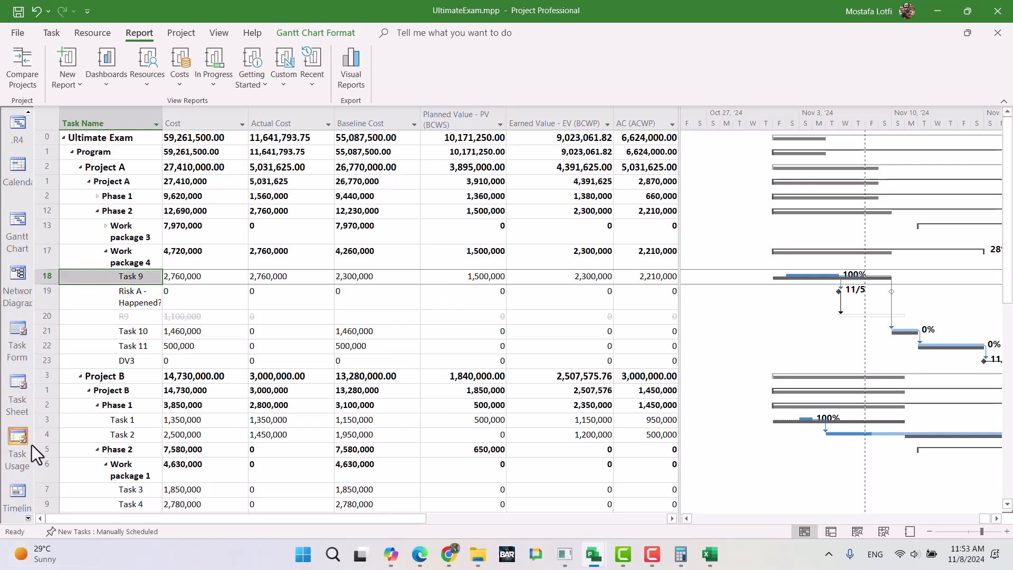
click(30, 519)
click(27, 413)
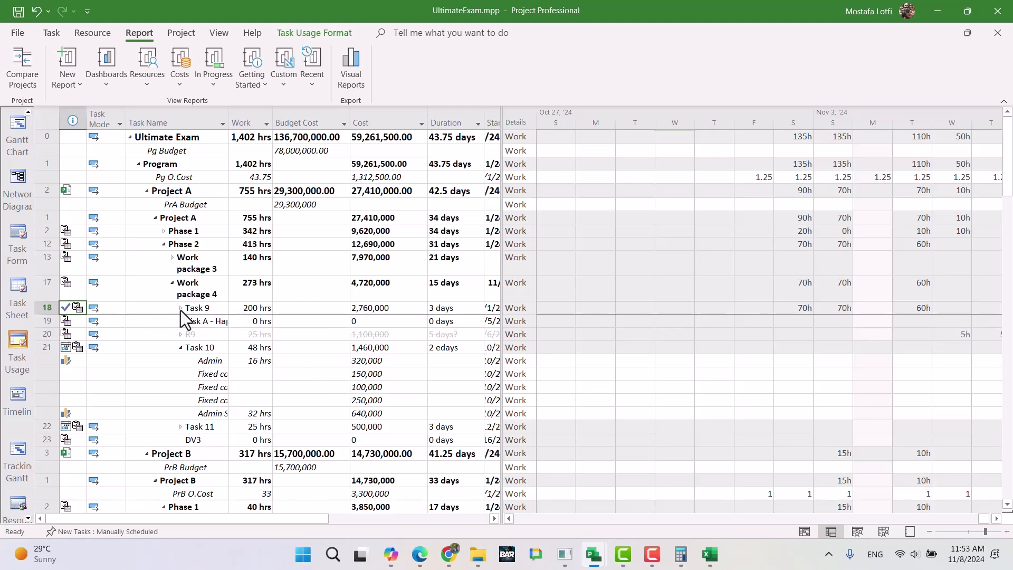
click(180, 308)
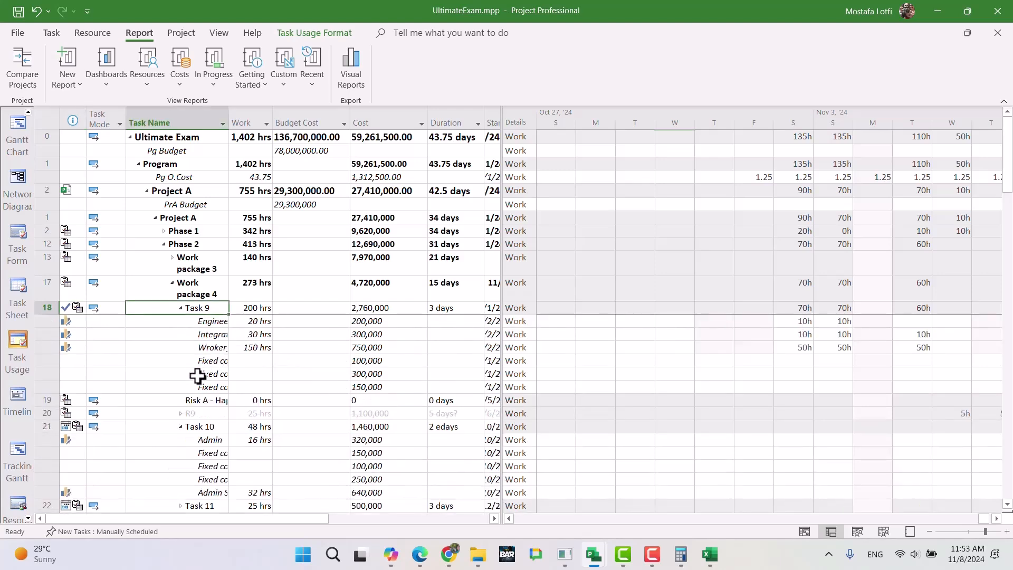
click(410, 362)
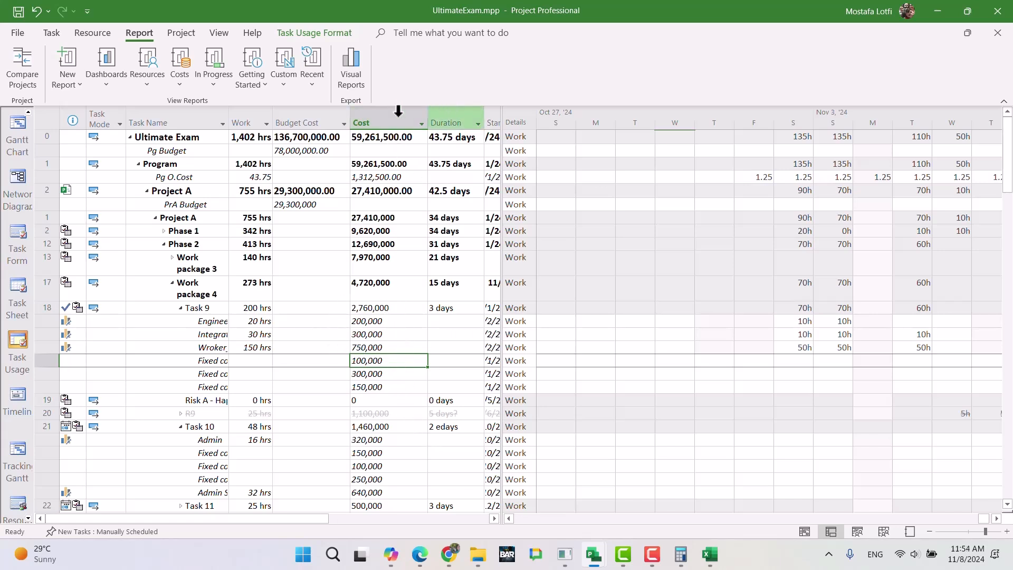
Insert a Baseline Cost column before the Cost column in the Task Usage table.
click(370, 122)
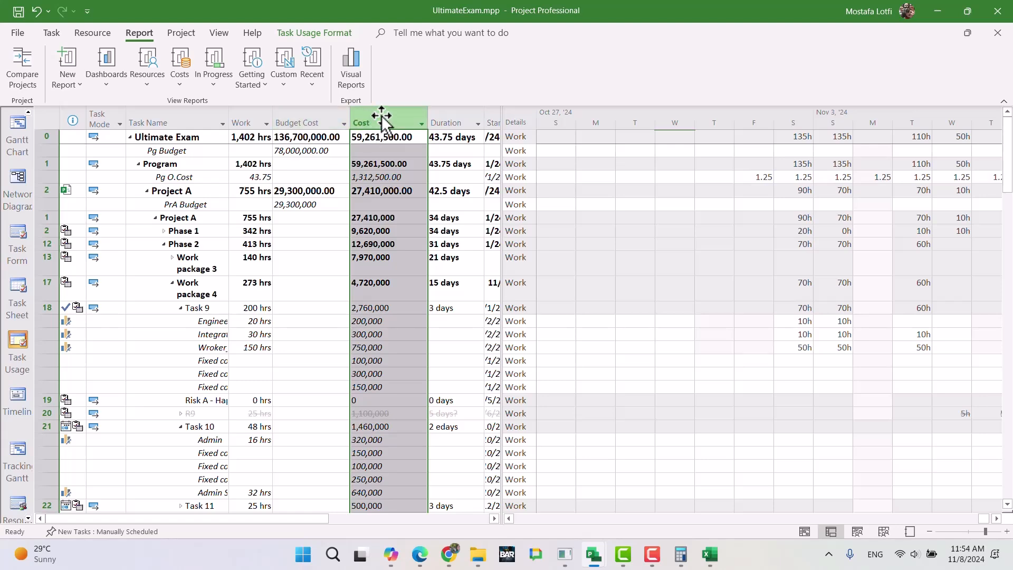
mouse_move(382, 117)
key(Insert)
text(active)
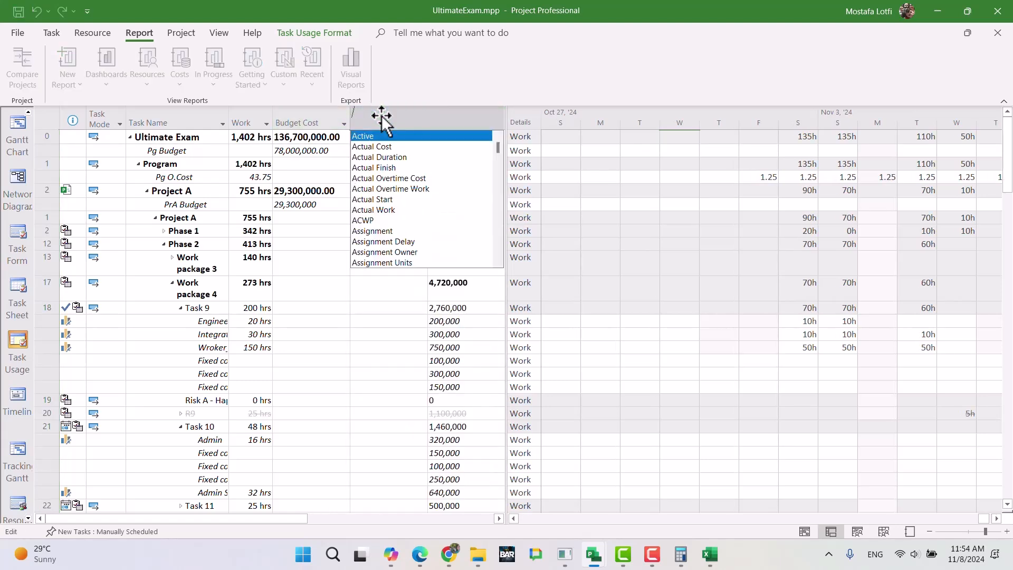
text(baseline Budget Cost)
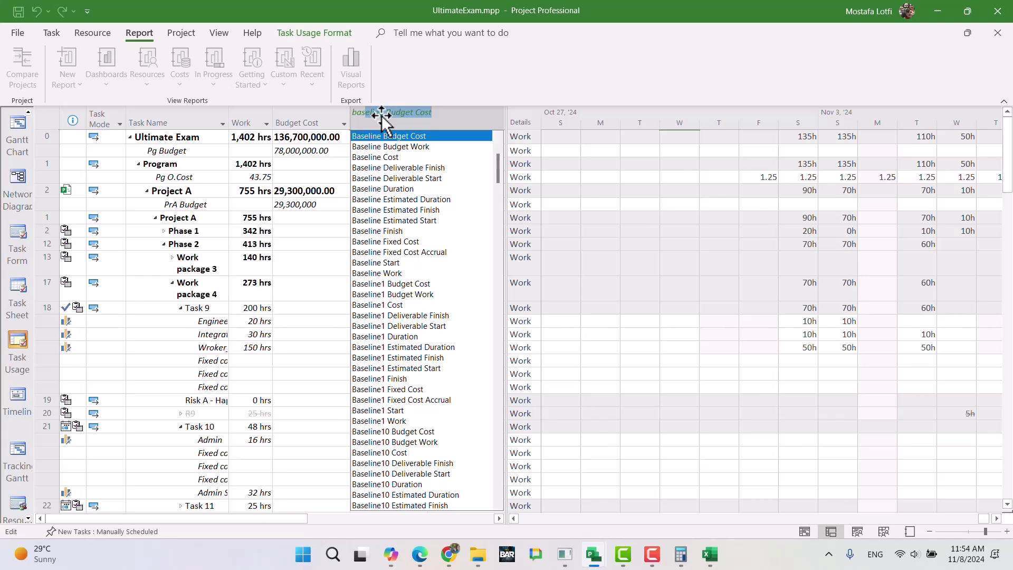
key(Down)
key(Down)
key(Return)
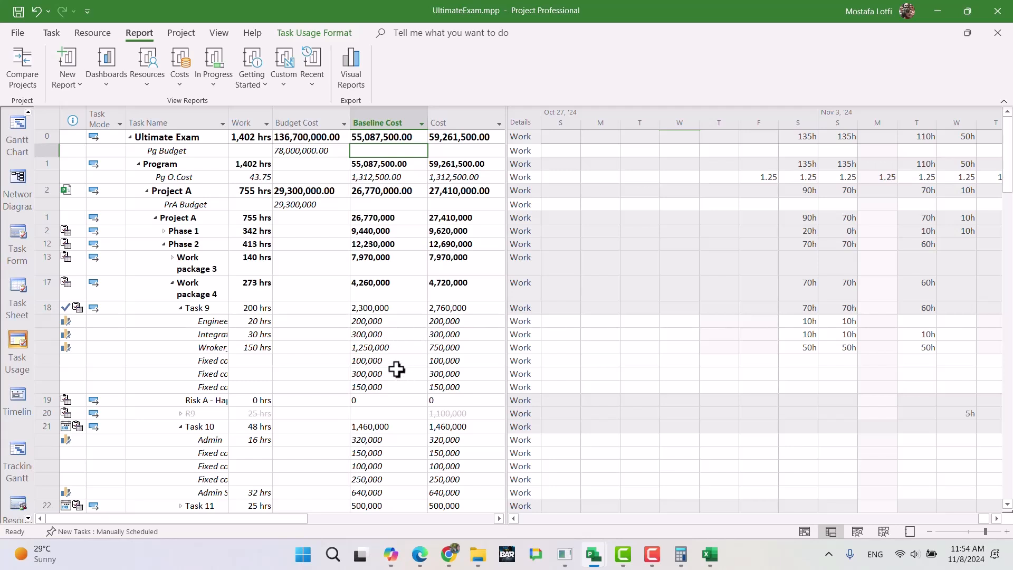
Compare the baseline costs of Task 9's three fixed-cost assignments with the task's total Baseline Cost.
drag(379, 359, 376, 389)
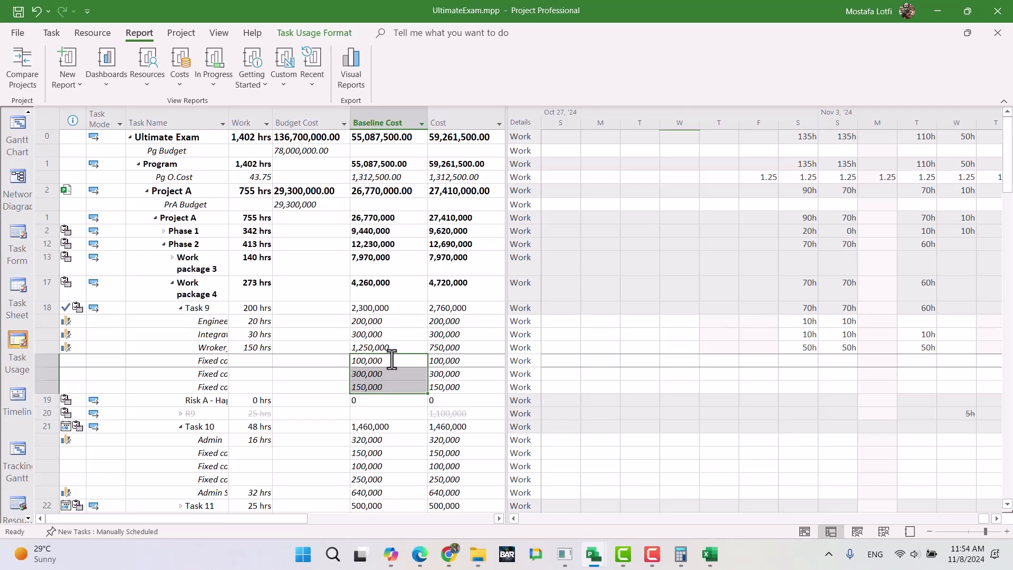
click(384, 375)
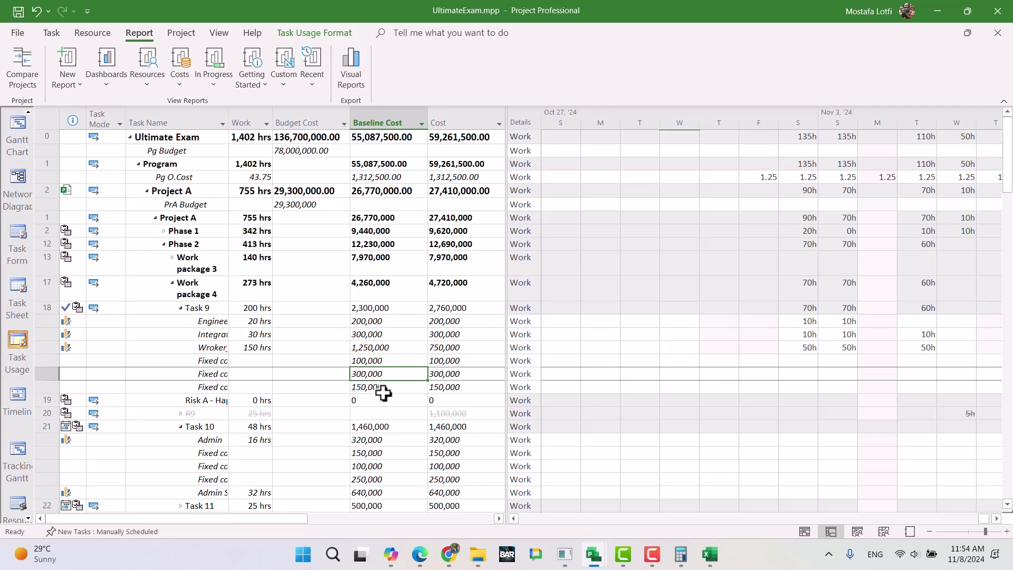
click(385, 390)
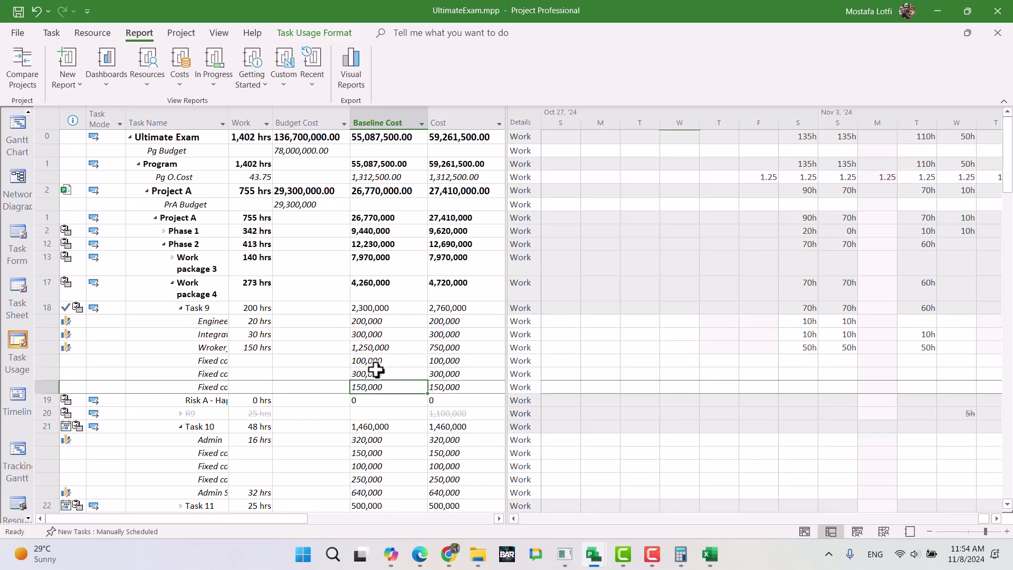
drag(380, 362, 385, 389)
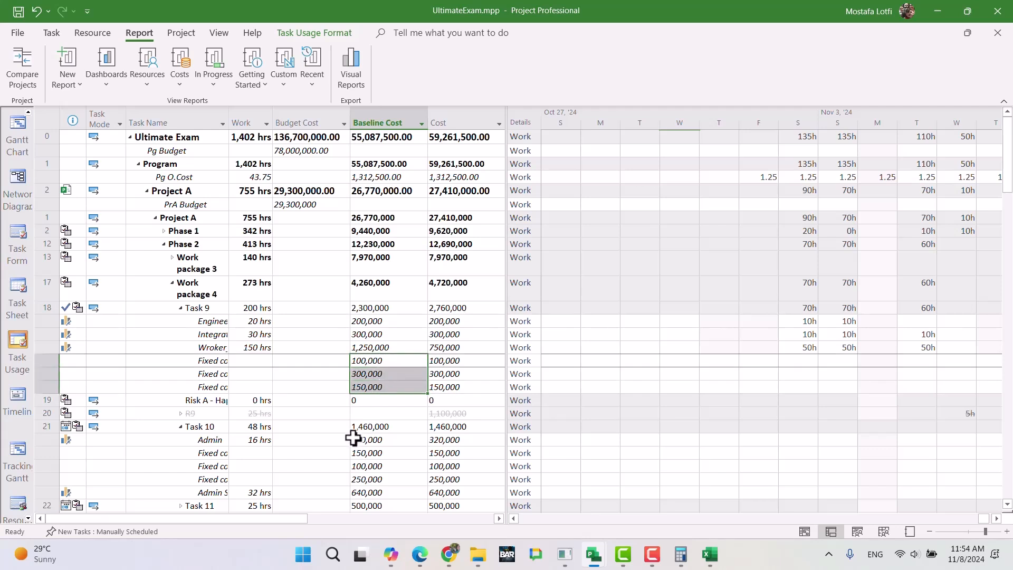
click(386, 307)
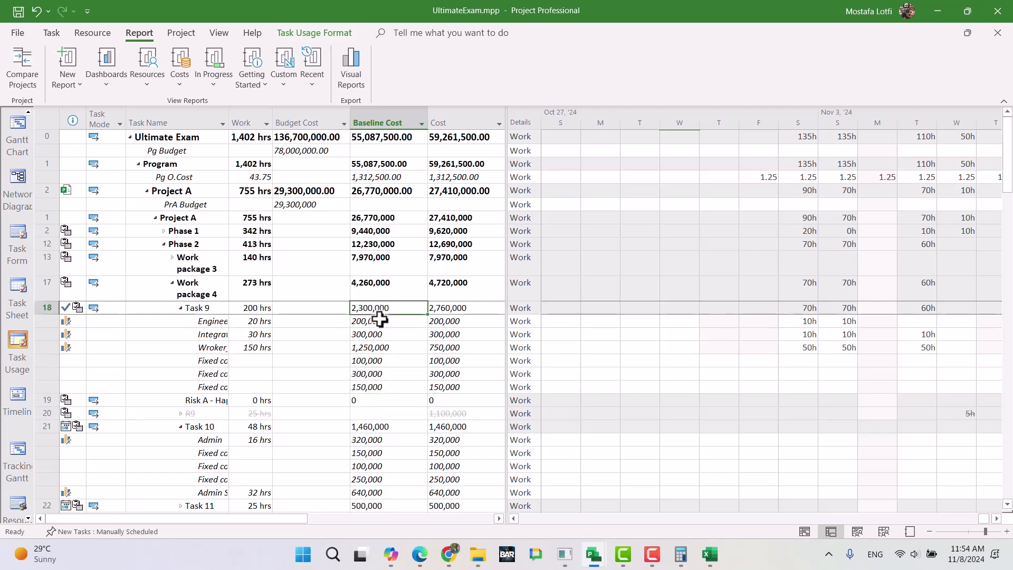
Try setting the Baseline Cost of Task 9's three fixed-cost assignments to 0.
click(380, 361)
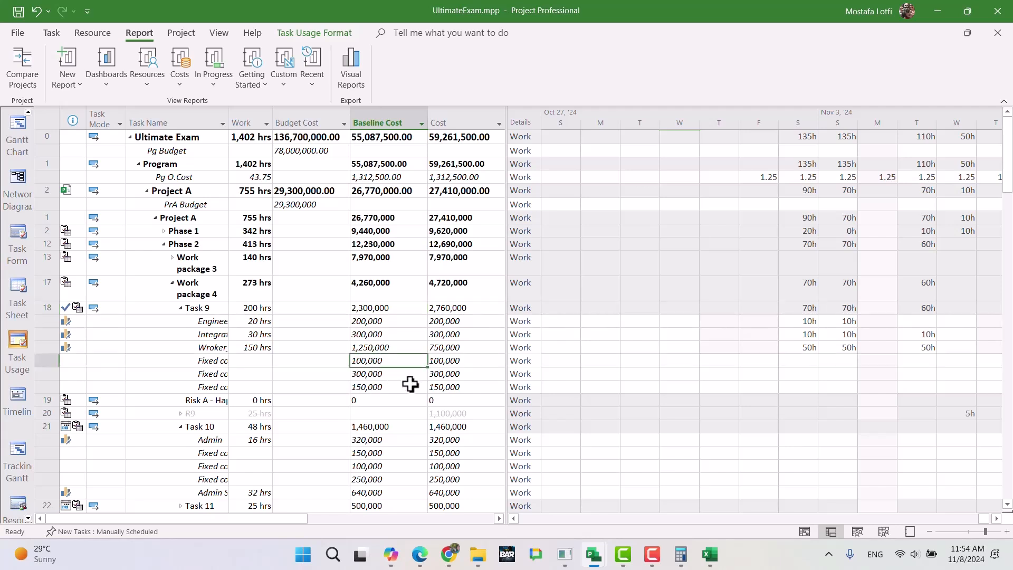
text(0)
key(Return)
text(0)
key(Return)
text(0)
key(Up)
key(Up)
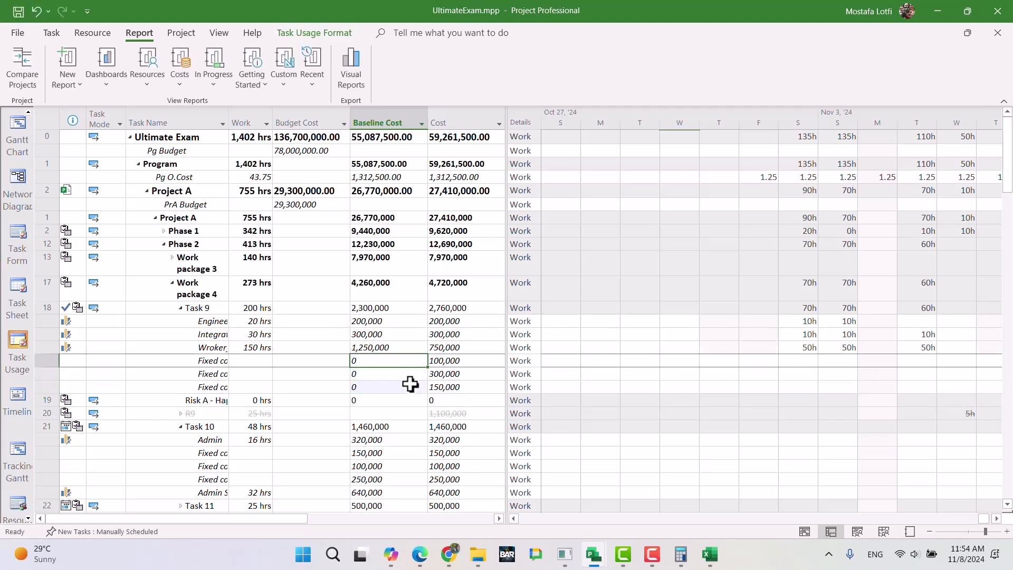
Undo the zero baseline costs on Task 9's fixed-cost assignments, keeping the inserted Baseline Cost column.
key(ctrl+z)
key(ctrl+z)
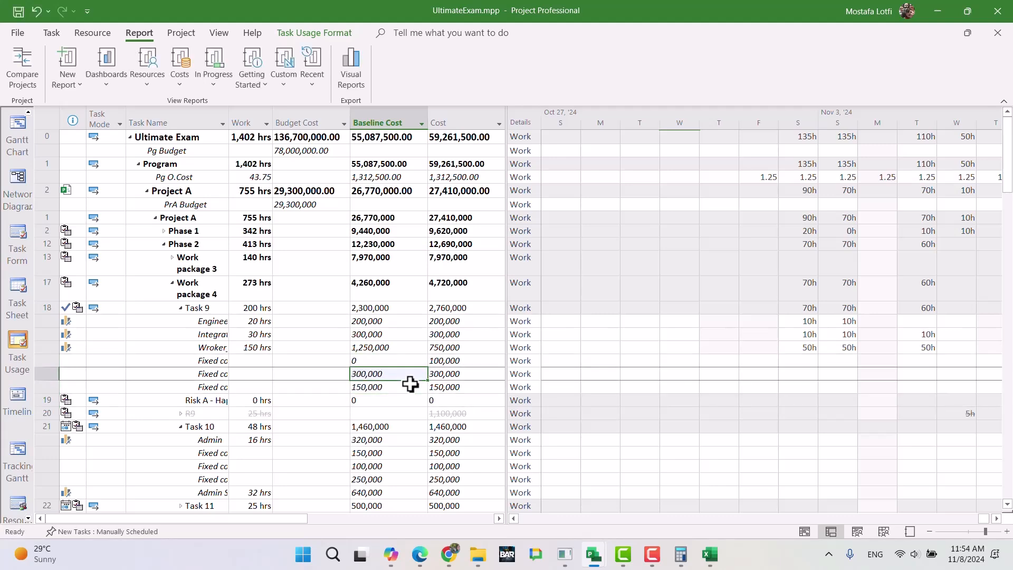
key(ctrl+z)
key(ctrl+z)
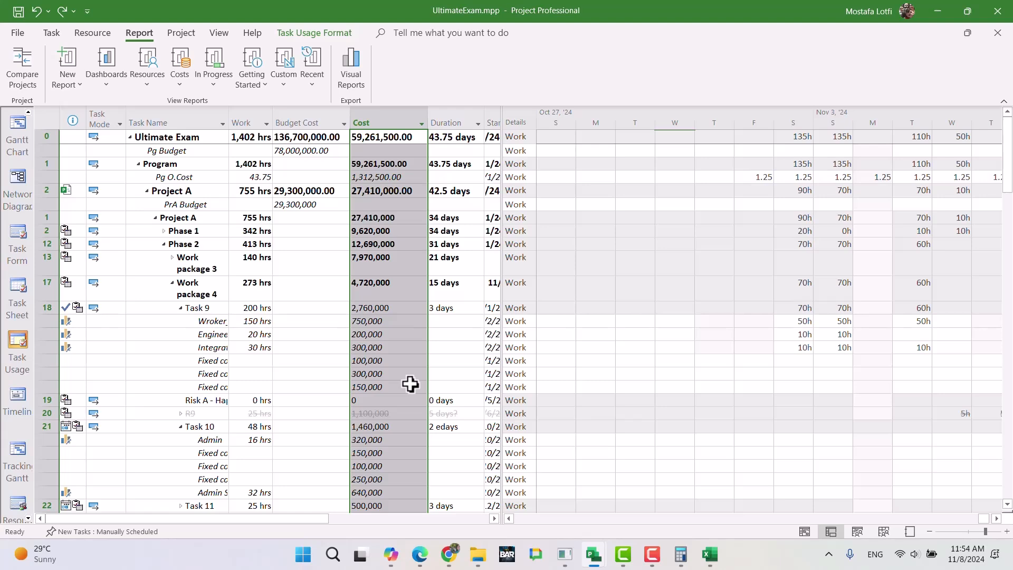
key(ctrl+y)
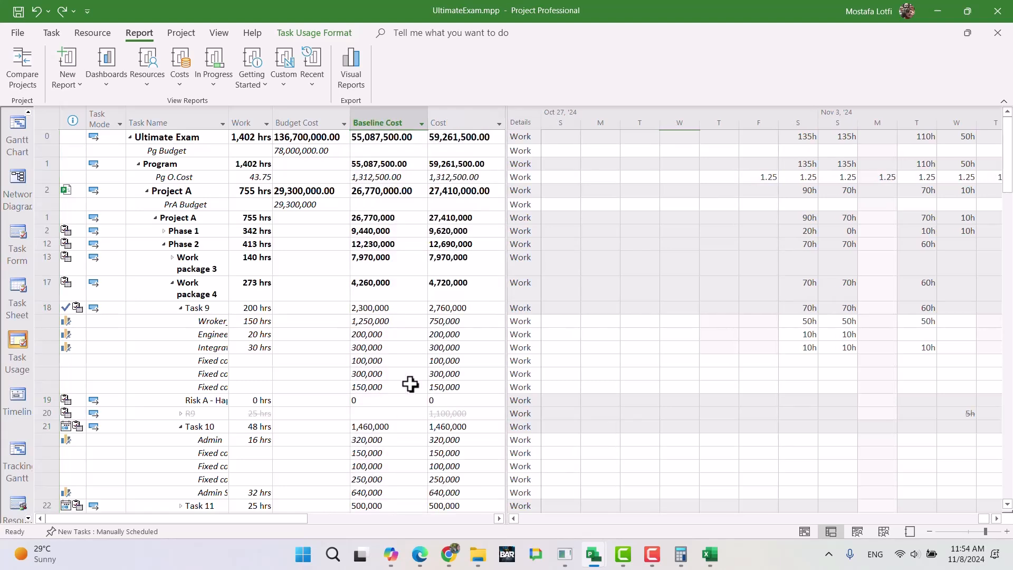
Check Task 9's Baseline Cost against its fixed-cost assignments and its worker, engineer and integration work assignments.
click(388, 362)
drag(387, 362, 391, 369)
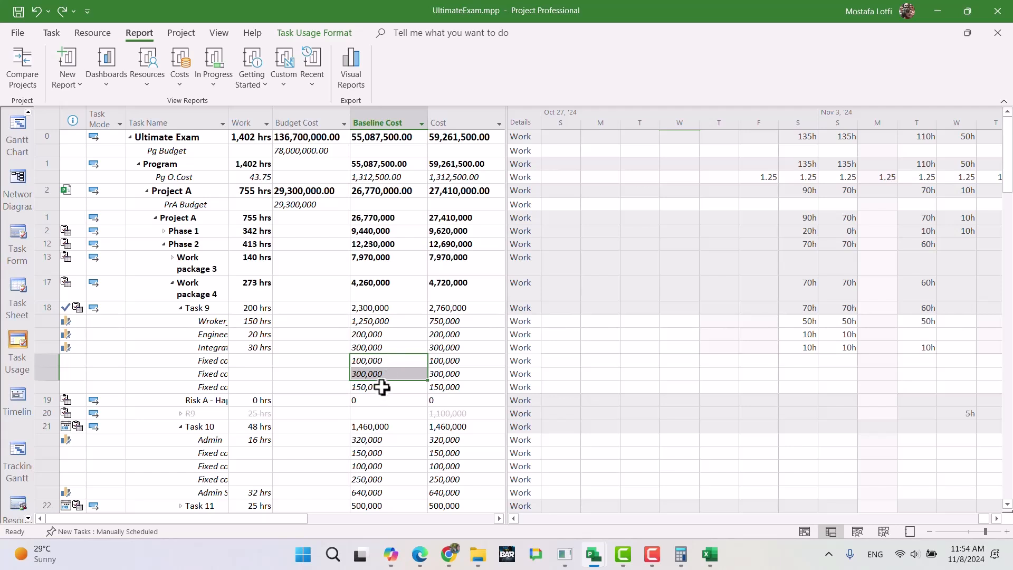
drag(389, 389, 396, 367)
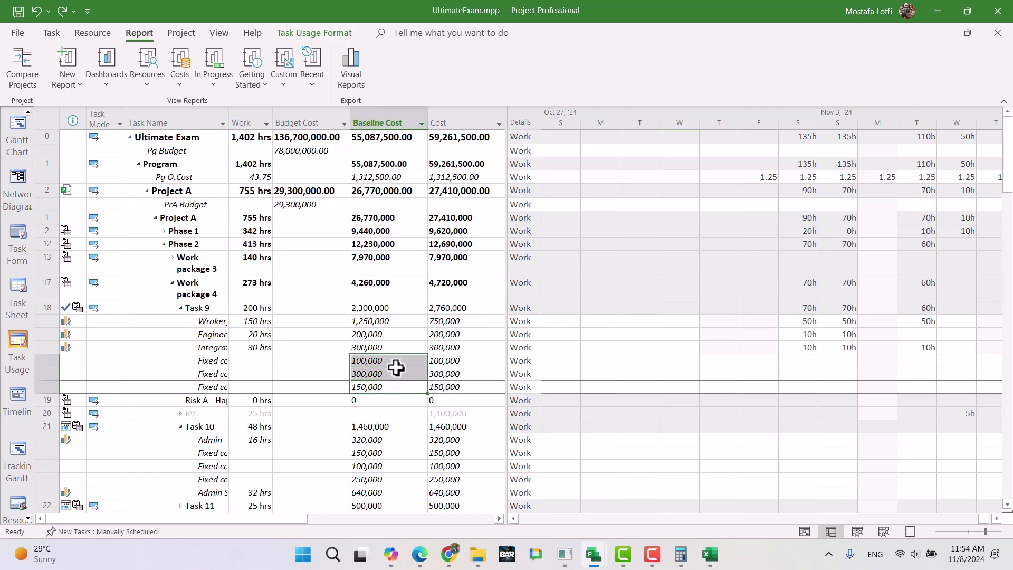
click(371, 309)
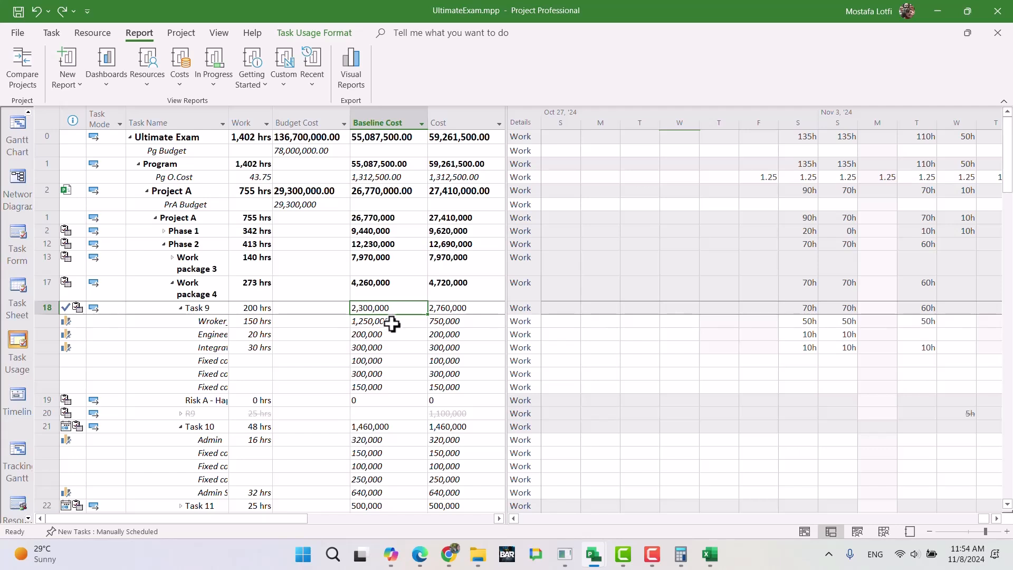
click(391, 323)
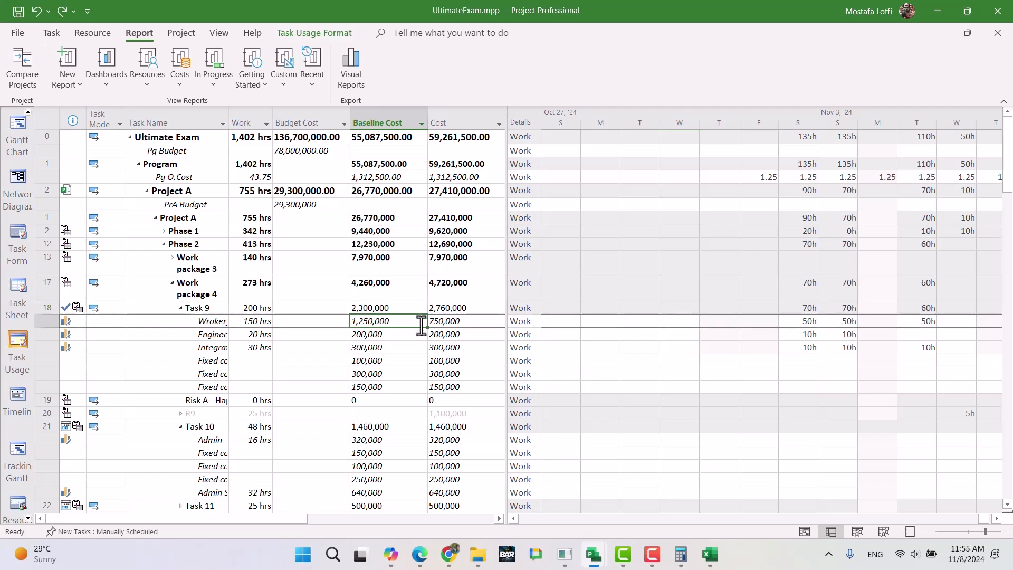
click(394, 350)
drag(393, 350, 397, 319)
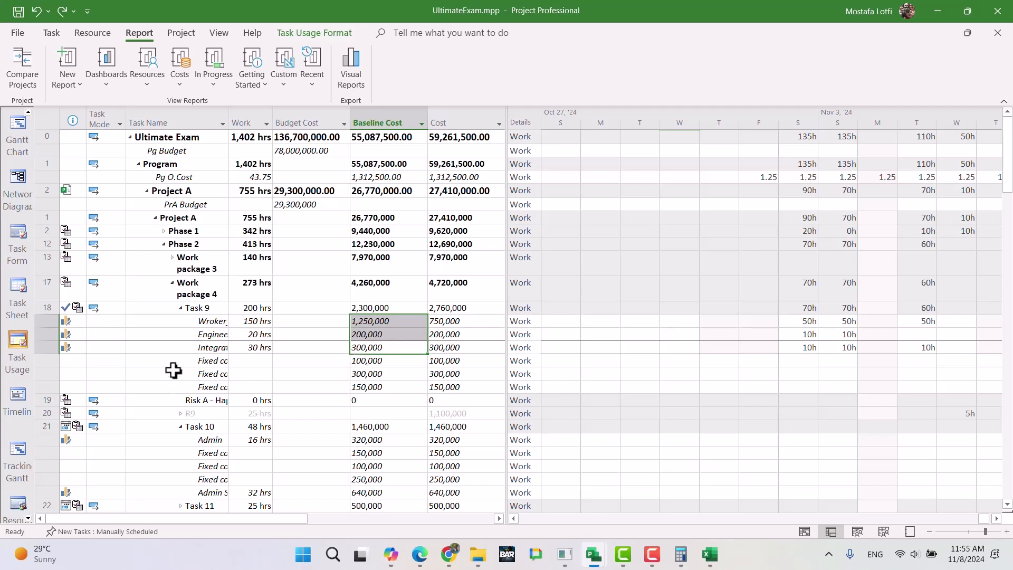
click(395, 307)
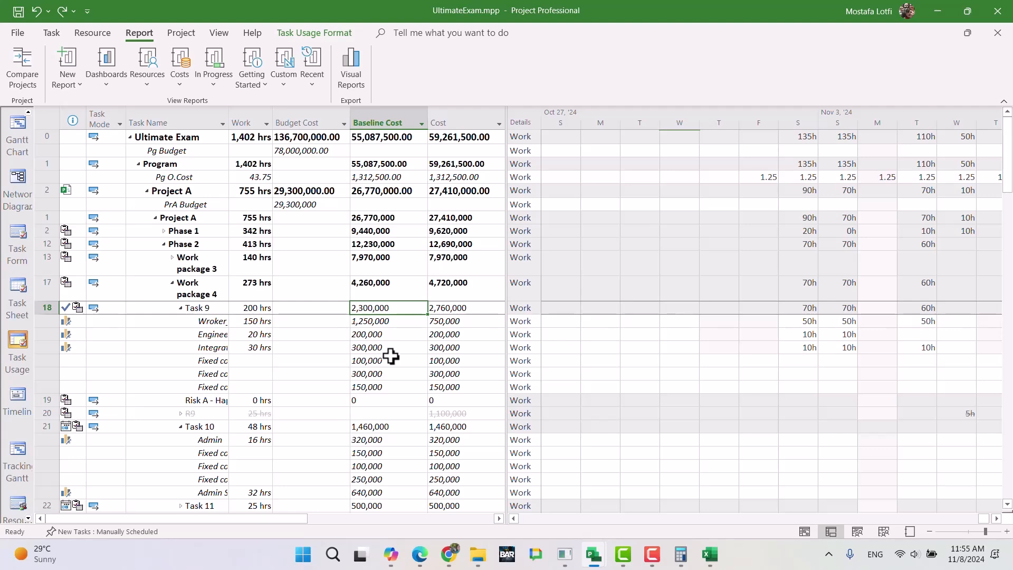
scroll(391, 357, down, 2)
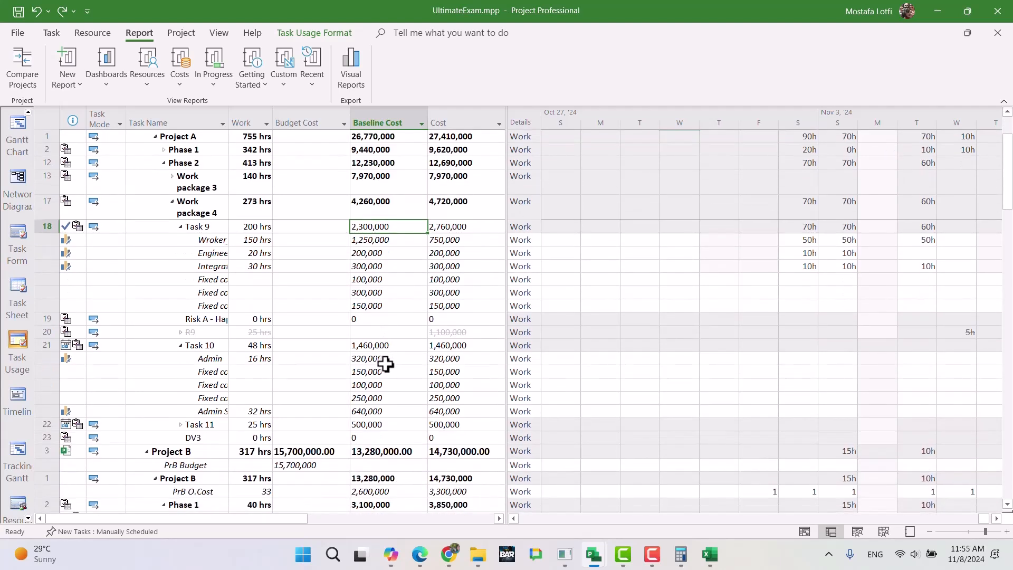
scroll(386, 365, up, 2)
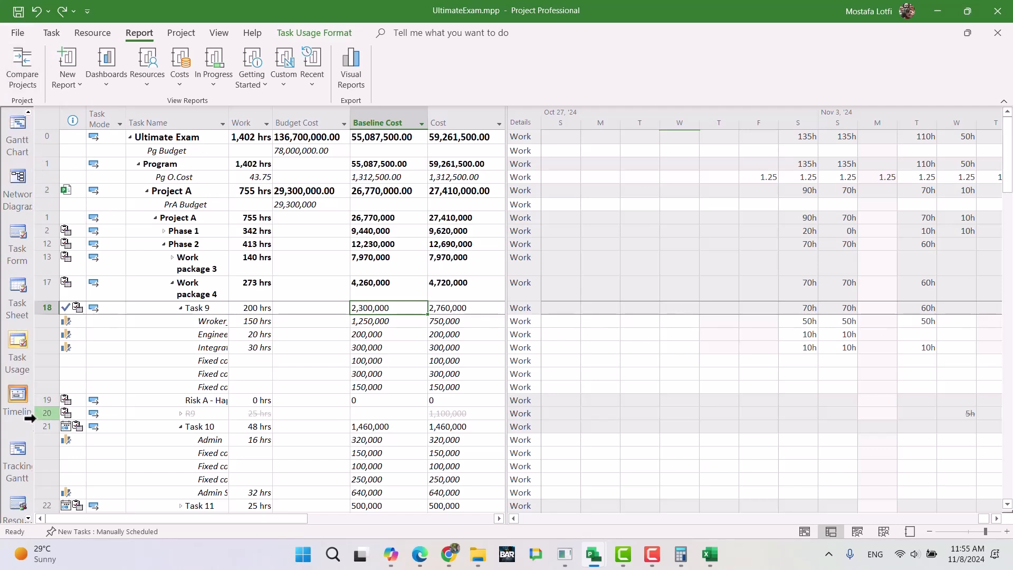
Return to the Tracking Gantt view and create a new blank project.
click(18, 450)
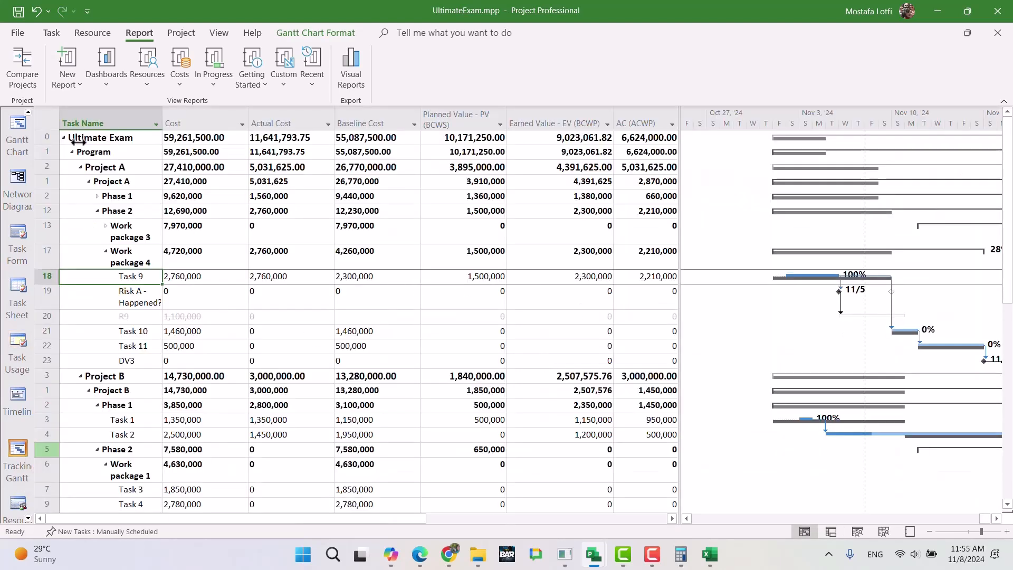
click(17, 32)
click(33, 93)
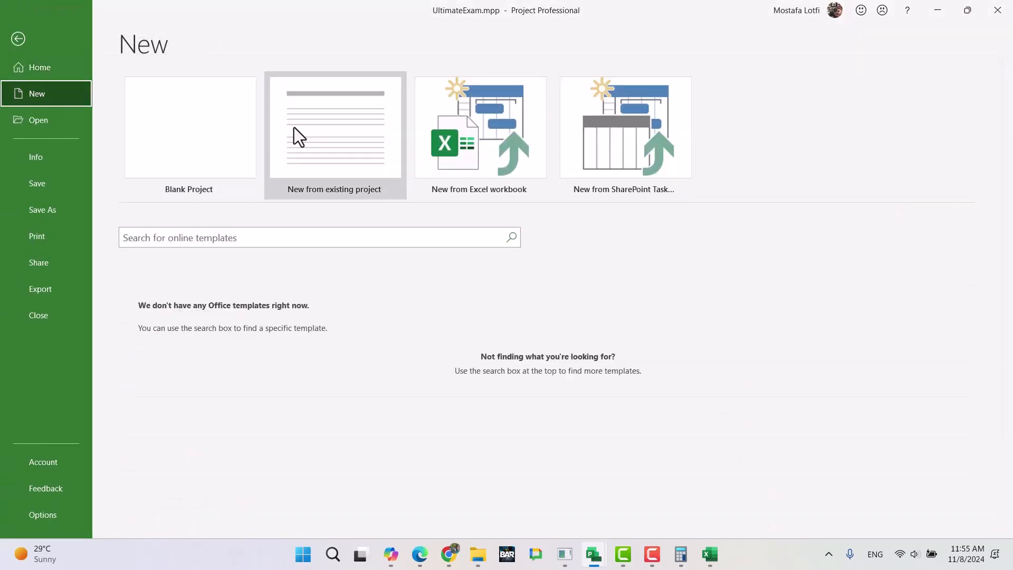
click(192, 132)
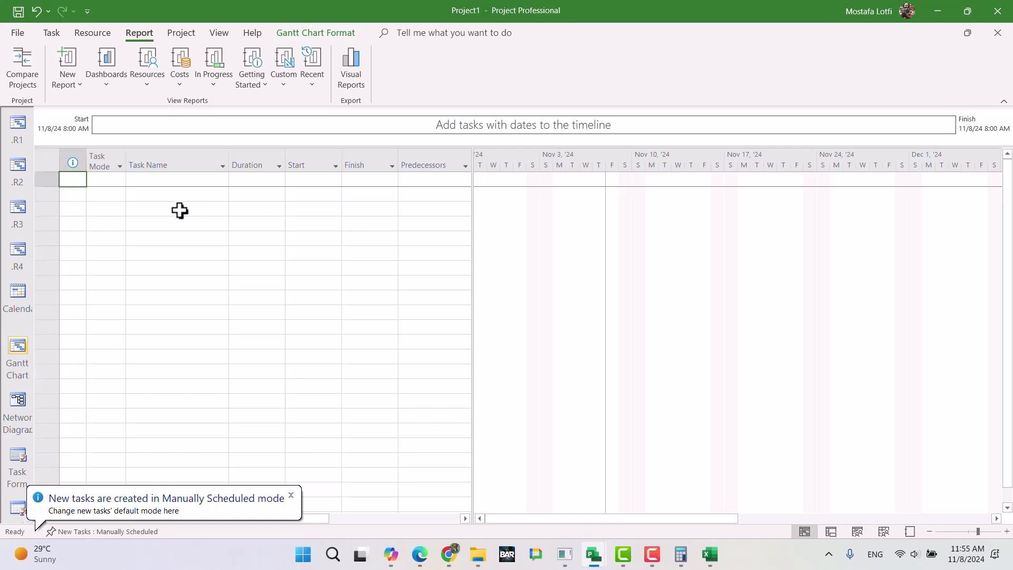
Add a task named Task in the first row of the new project.
click(179, 178)
text(Tas)
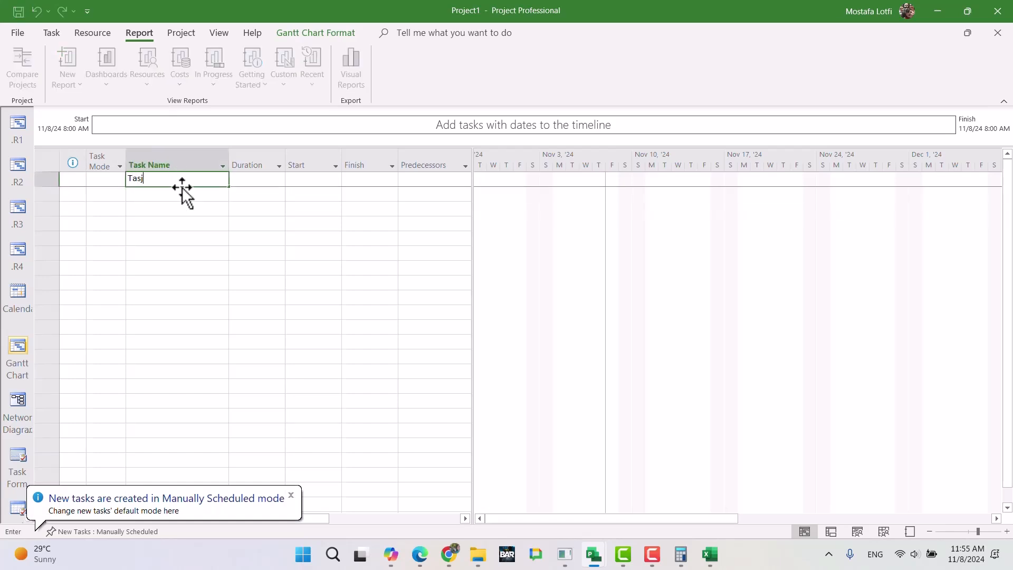
text(k)
key(Return)
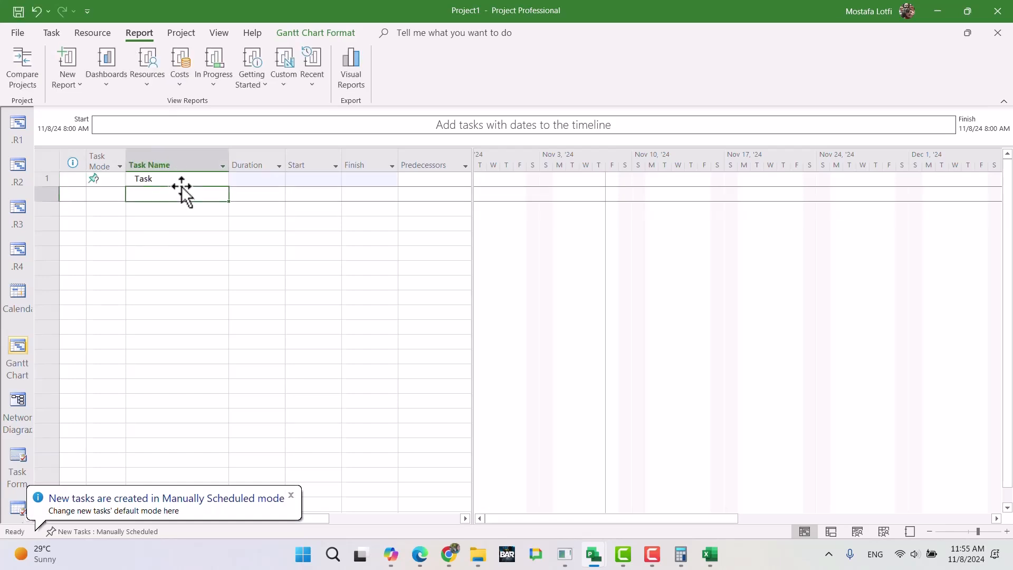
scroll(16, 518, down, 1)
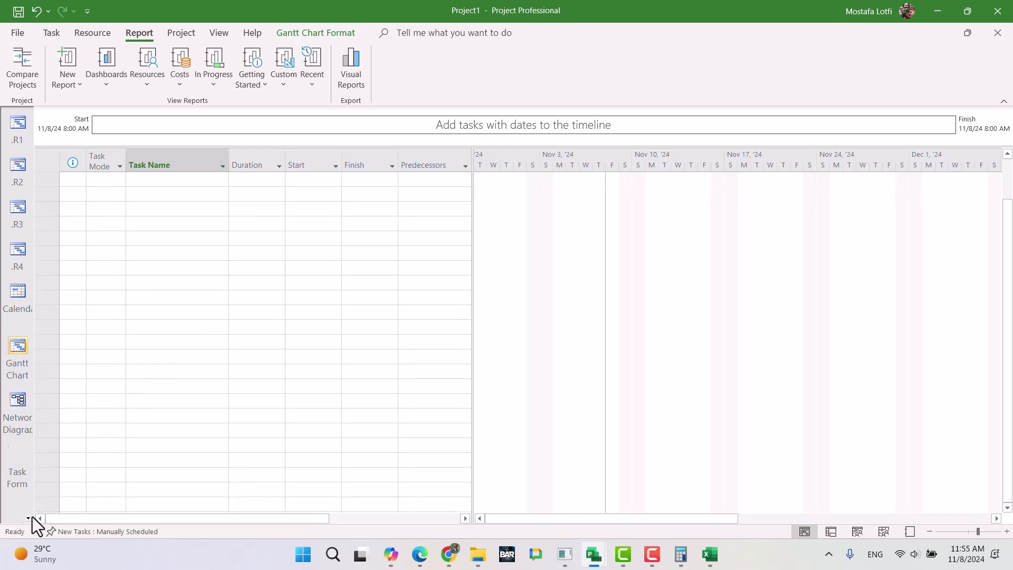
click(28, 517)
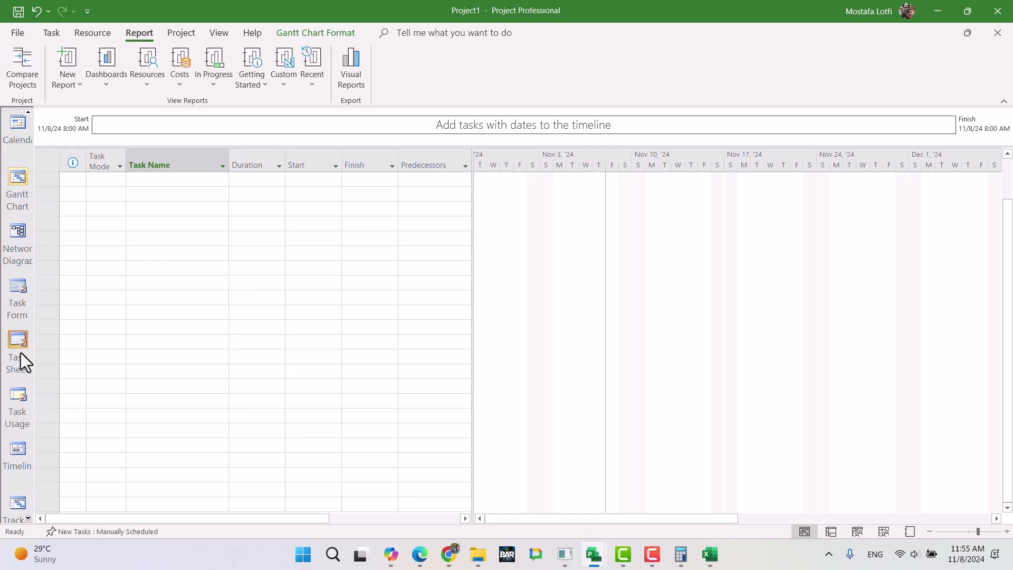
click(29, 519)
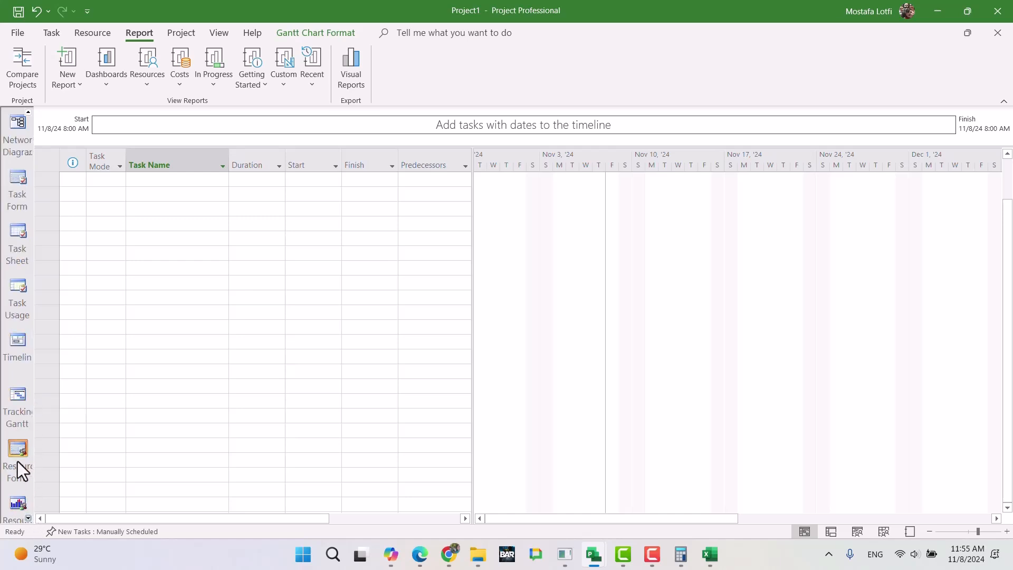
click(24, 514)
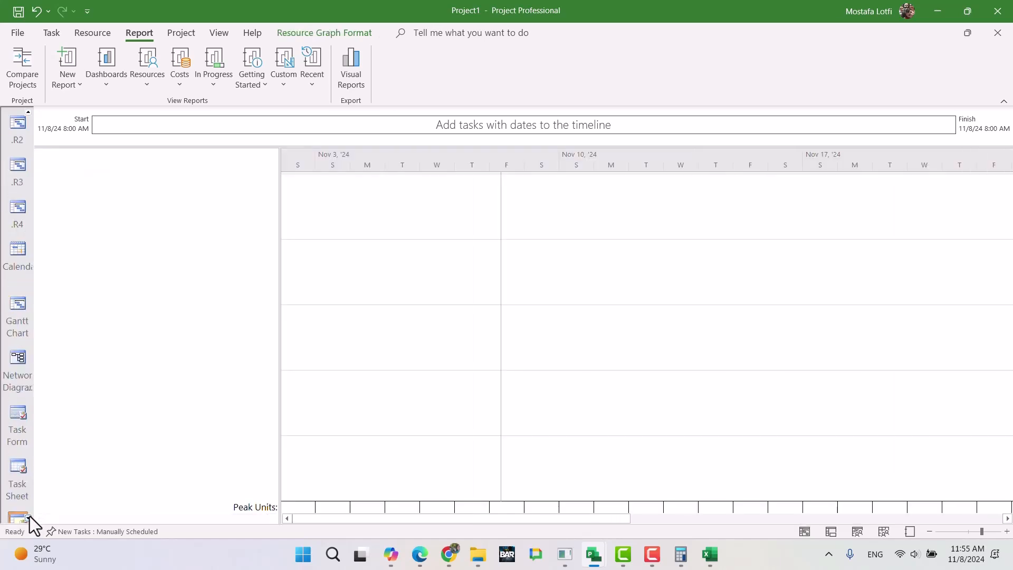
click(28, 518)
click(29, 518)
click(29, 518)
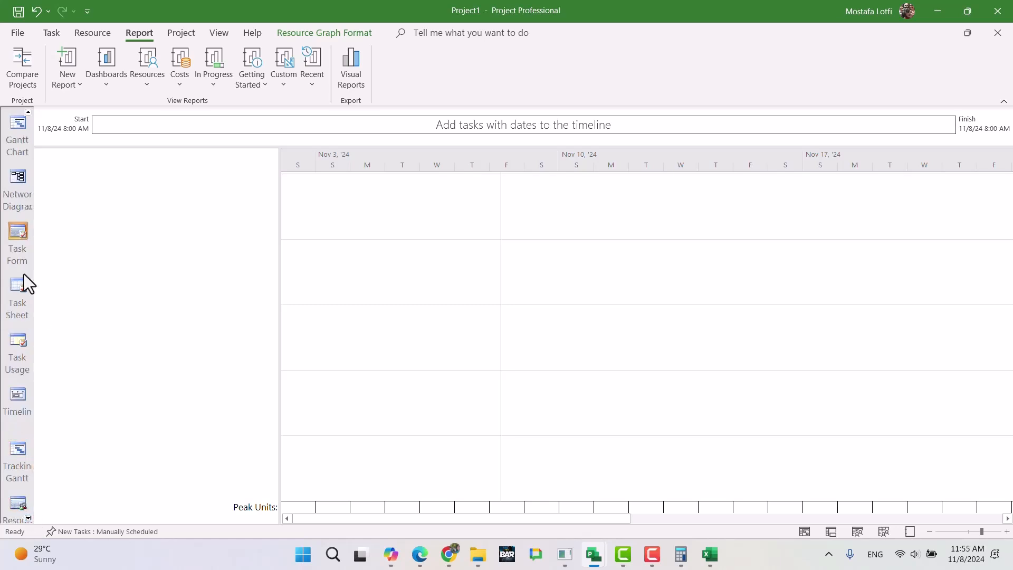
click(17, 127)
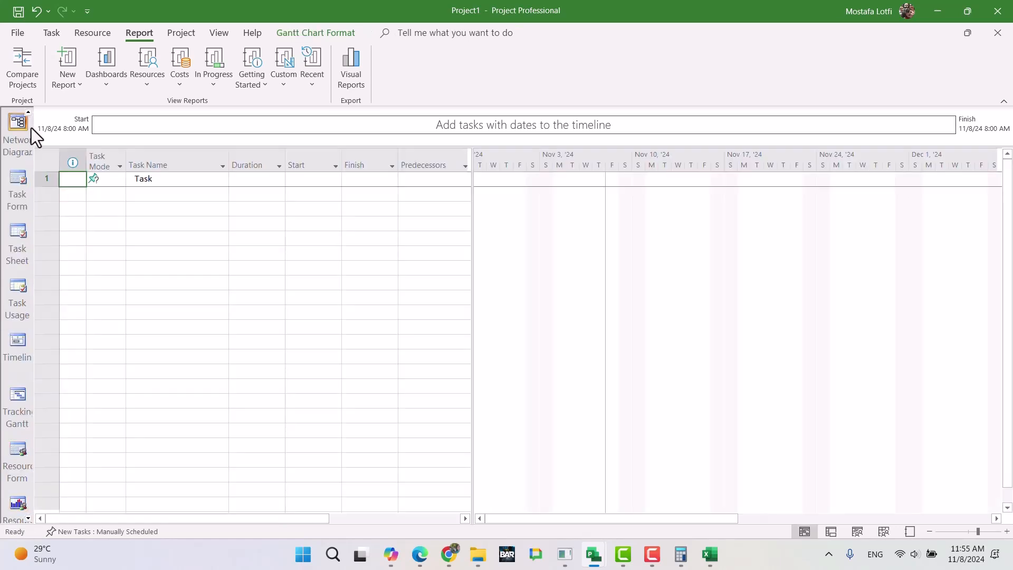
Switch to the Resource Sheet view and add a resource named a.
click(103, 30)
click(29, 82)
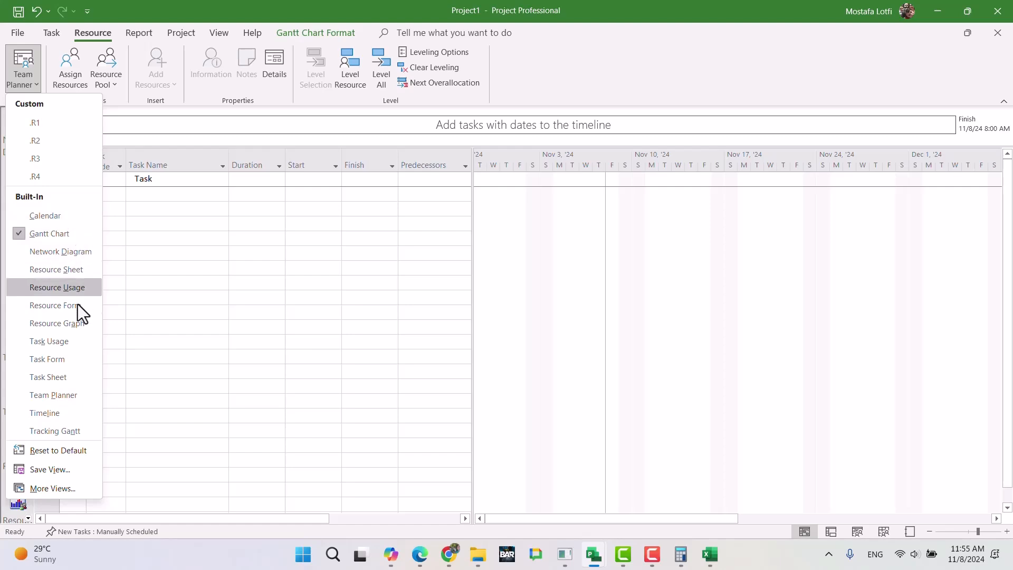
click(66, 271)
click(145, 167)
text(a)
key(Return)
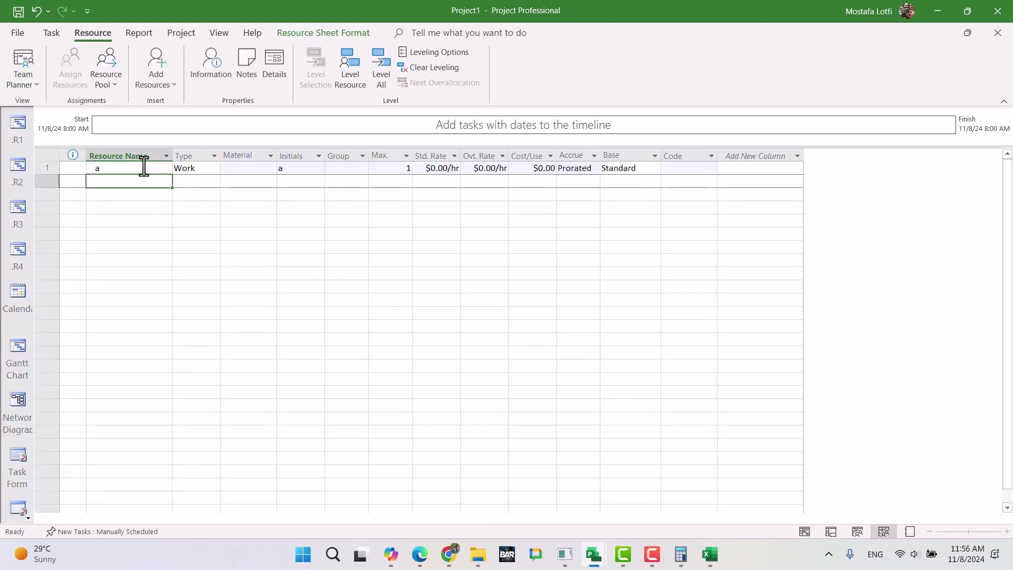
Add a second resource named b and set resource a's standard rate to $100.00/hr.
text(b)
key(Return)
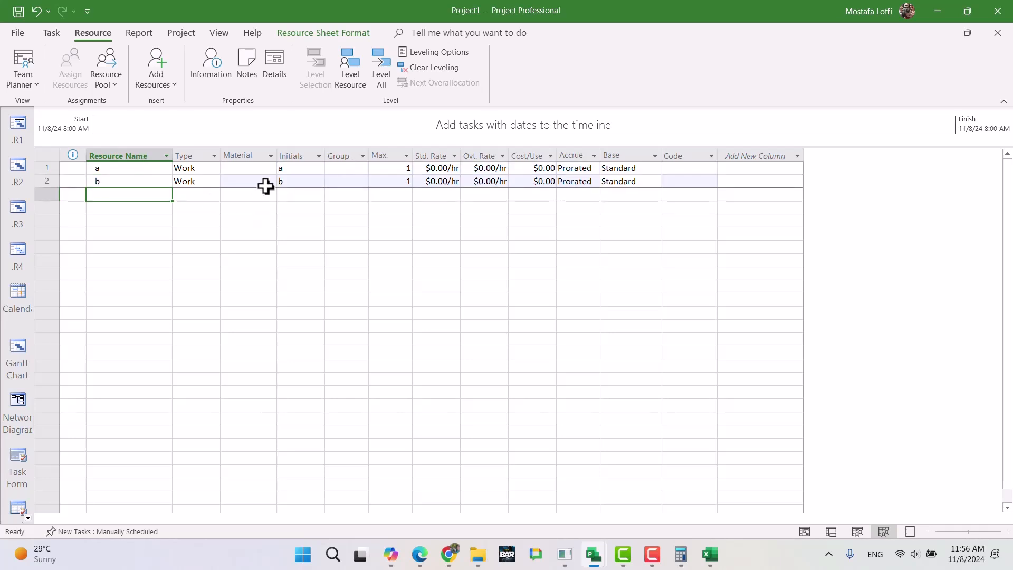
click(432, 168)
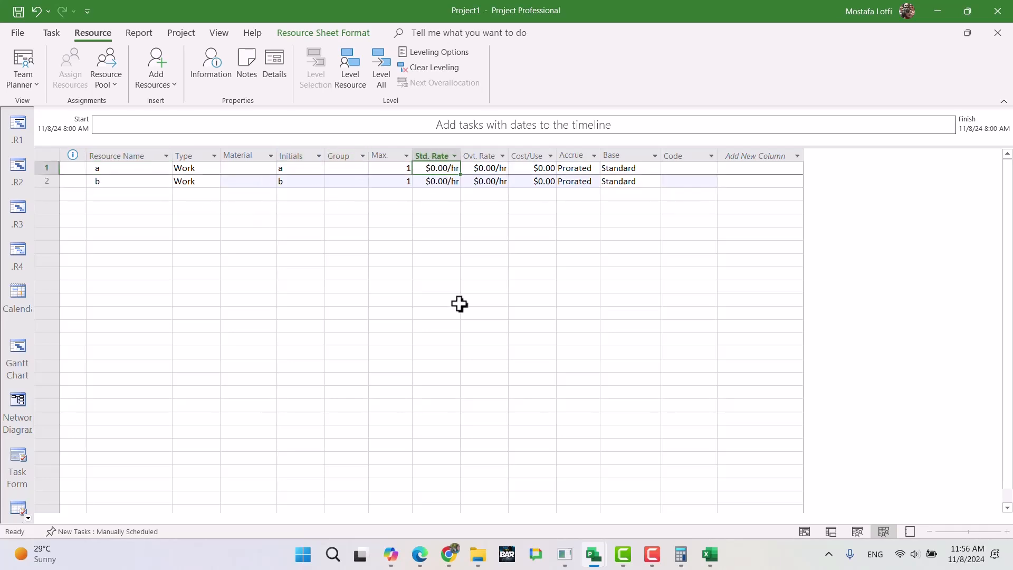
text(100)
key(Return)
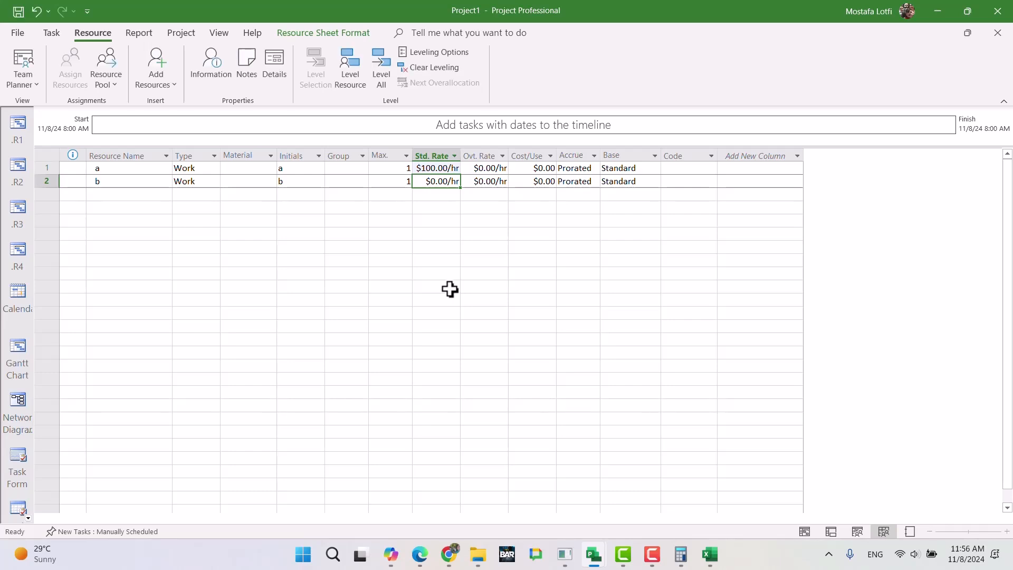
Change resource b's type to Cost.
key(Left)
key(Left)
key(Left)
key(Left)
key(Left)
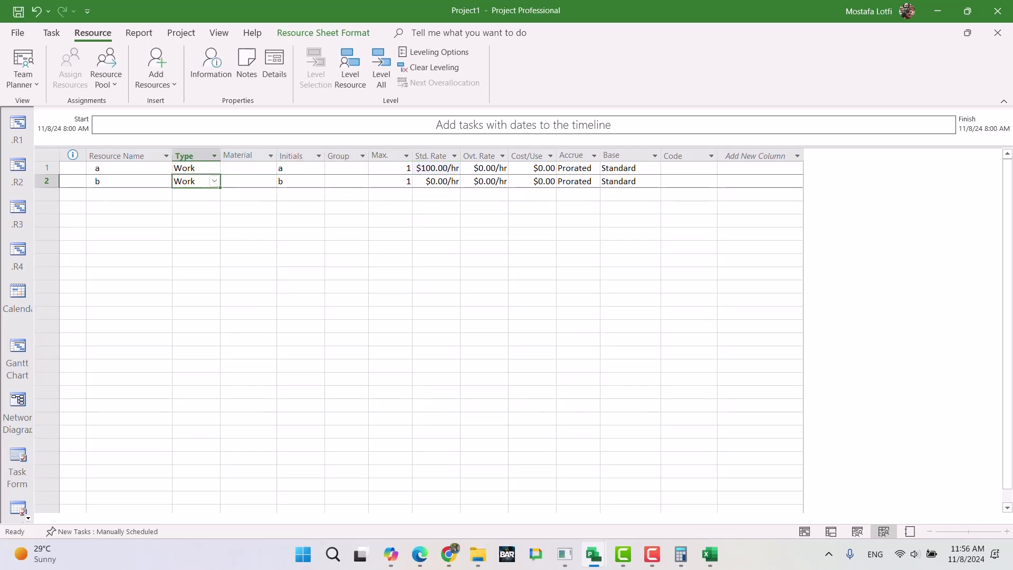
text(Cost)
key(Return)
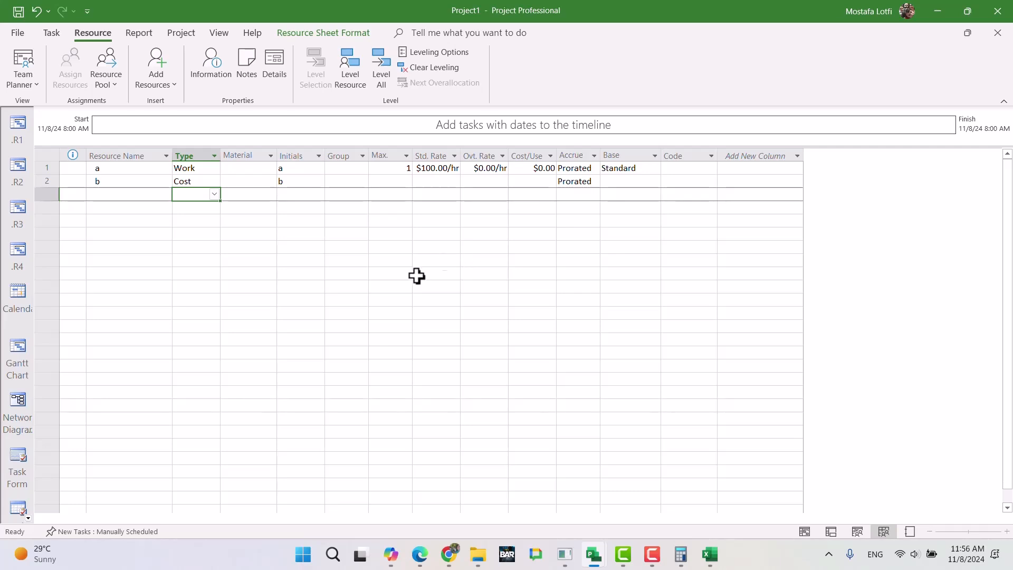
Switch to the Gantt Chart view and make Task auto scheduled with a duration of 10 days.
click(14, 359)
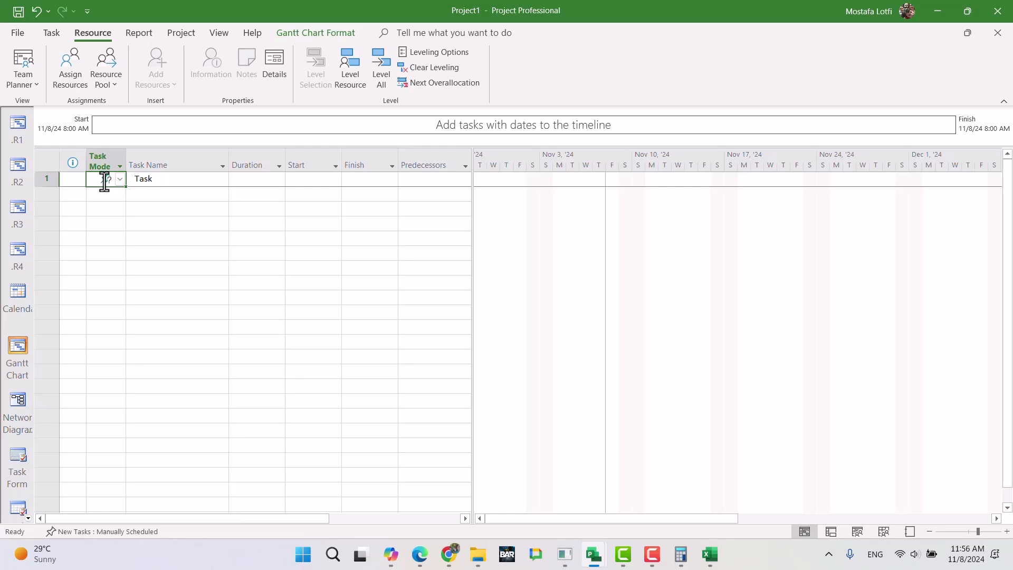
text(a)
key(Return)
key(Right)
key(Up)
key(Right)
text(1)
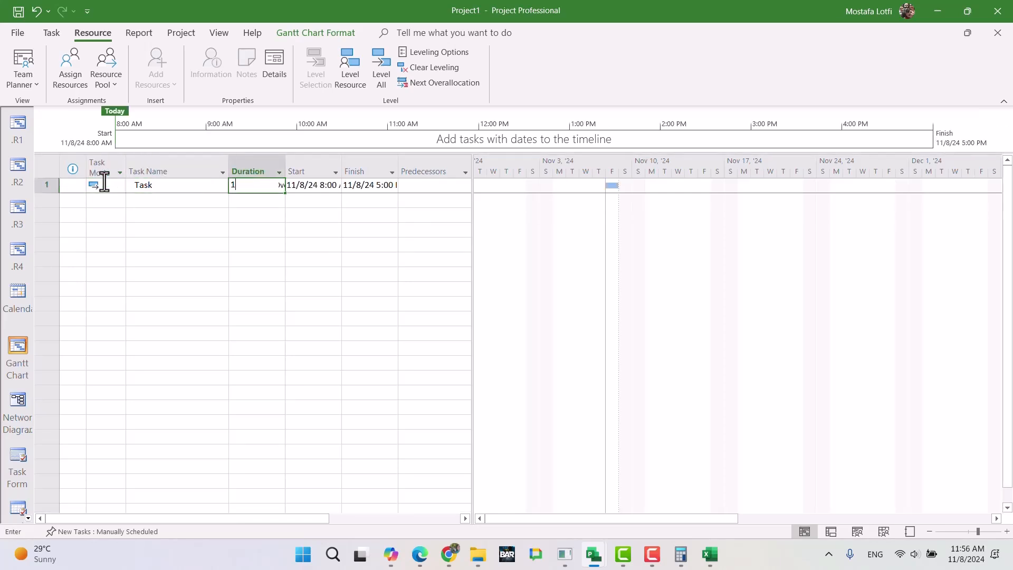
text(0)
key(Return)
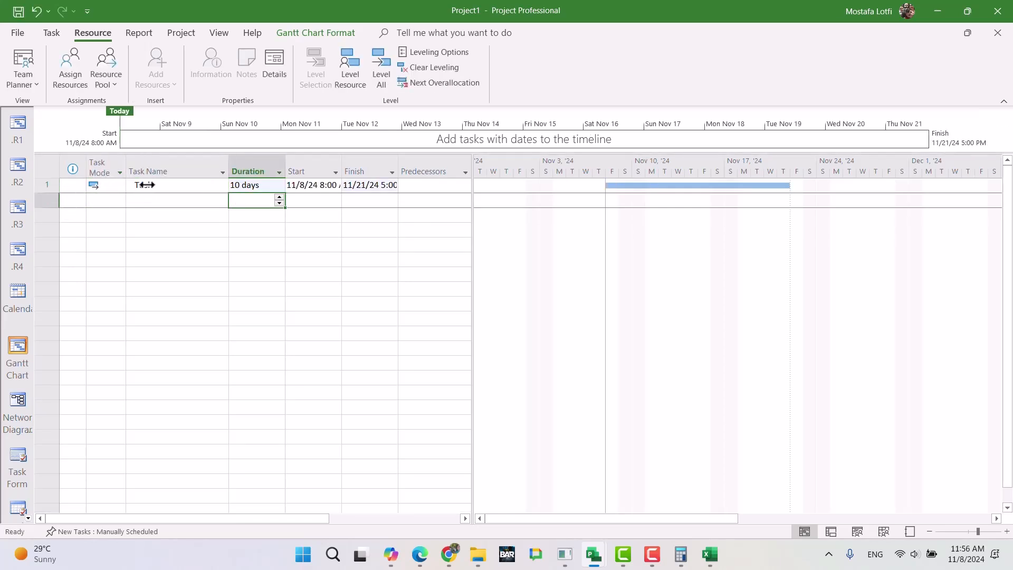
Open Task's resource assignments in Task Information and add resources a and b.
click(146, 185)
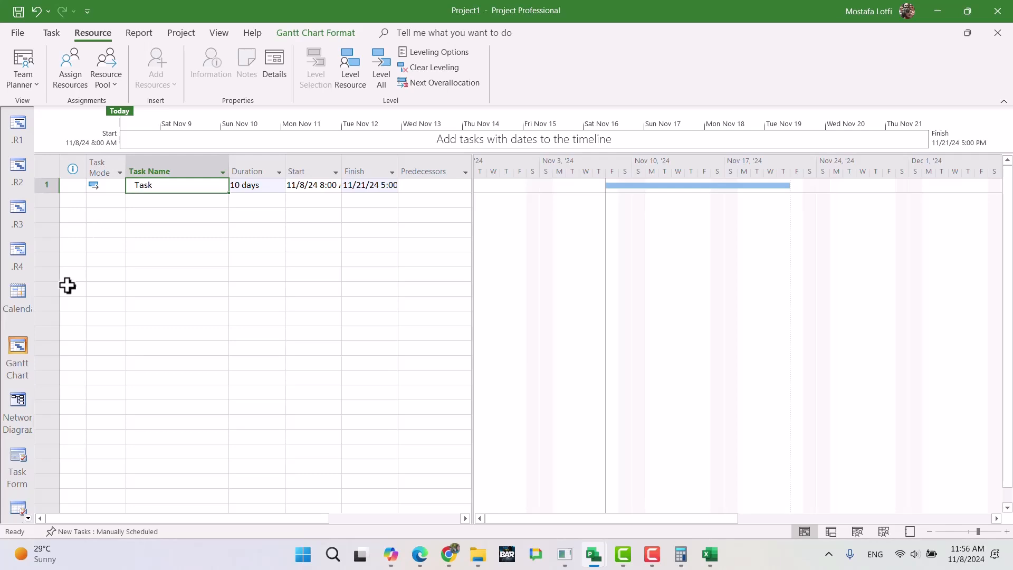
double_click(167, 190)
click(416, 167)
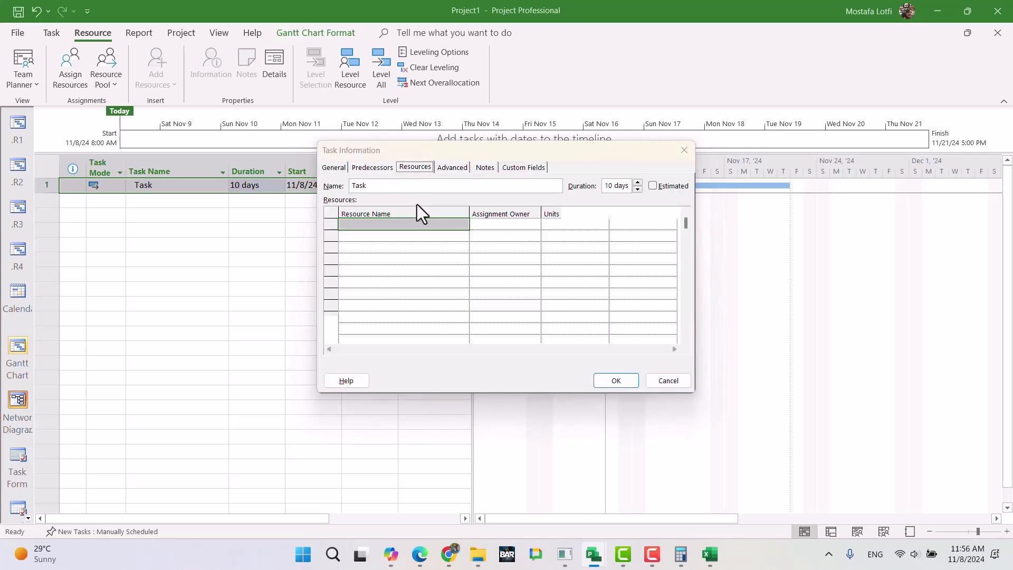
click(457, 224)
click(462, 224)
click(440, 238)
click(454, 235)
click(463, 235)
click(441, 257)
Set resource a's units to 20 and resource b's cost to $2,000.00, and apply the assignments.
click(565, 225)
text(20)
key(Return)
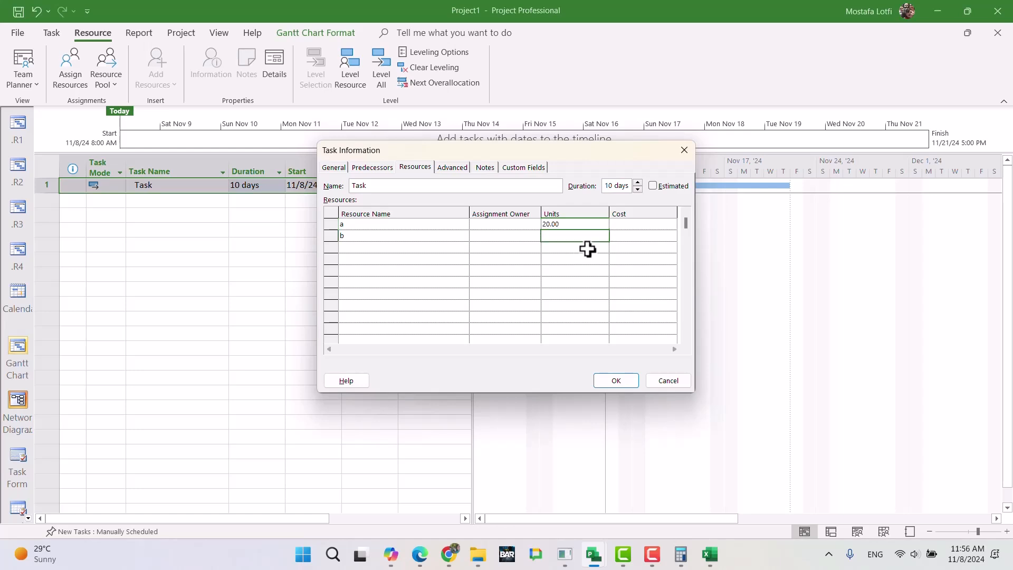
key(Tab)
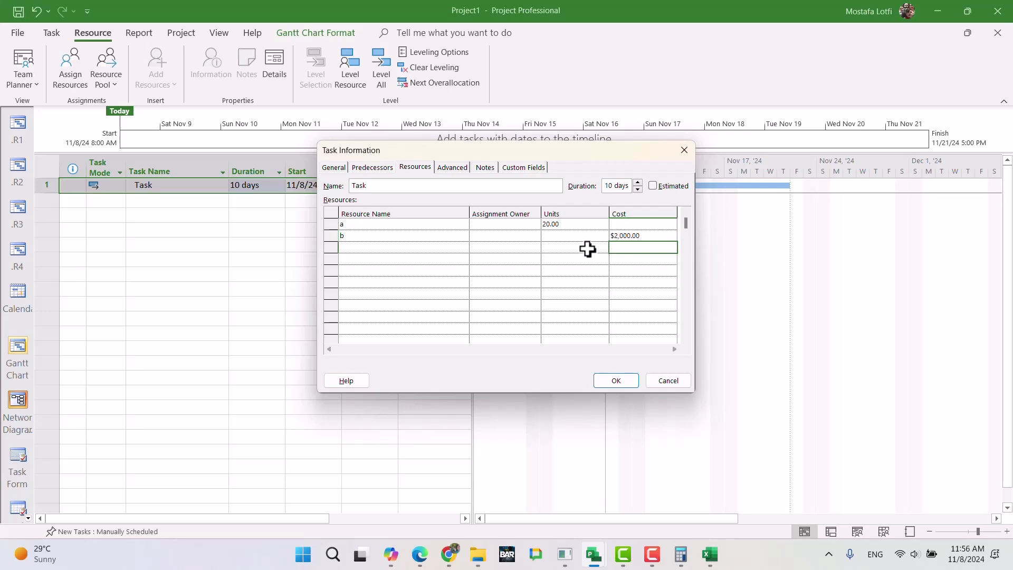
click(627, 379)
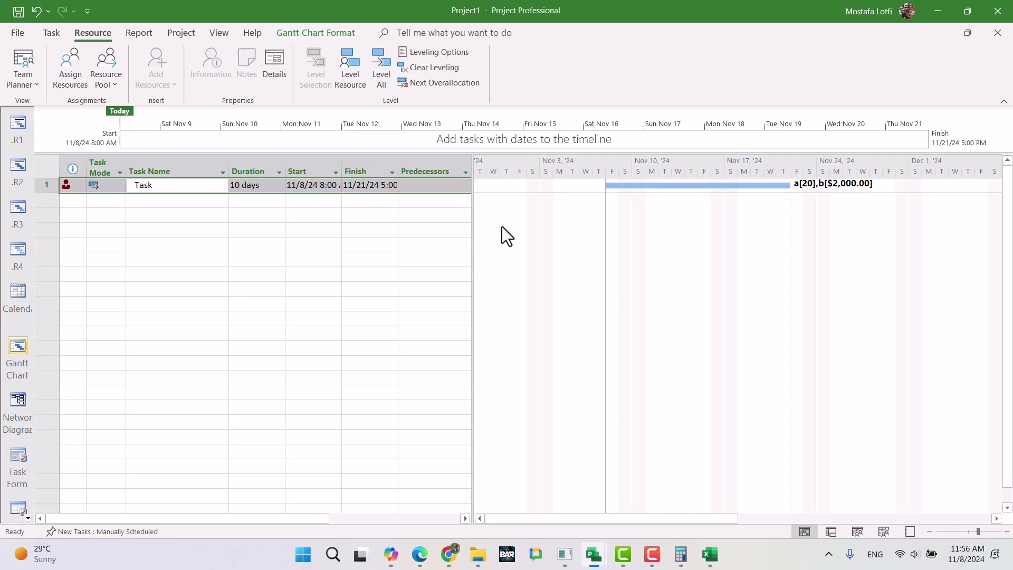
Widen the task table to show the resource names, and switch to the Tracking Gantt view.
drag(474, 226, 525, 222)
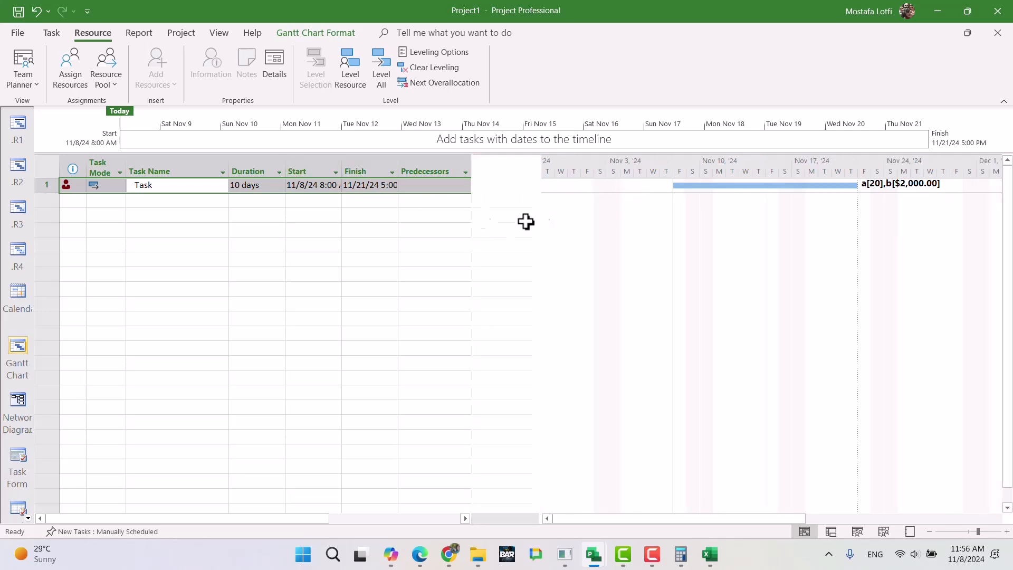
click(316, 165)
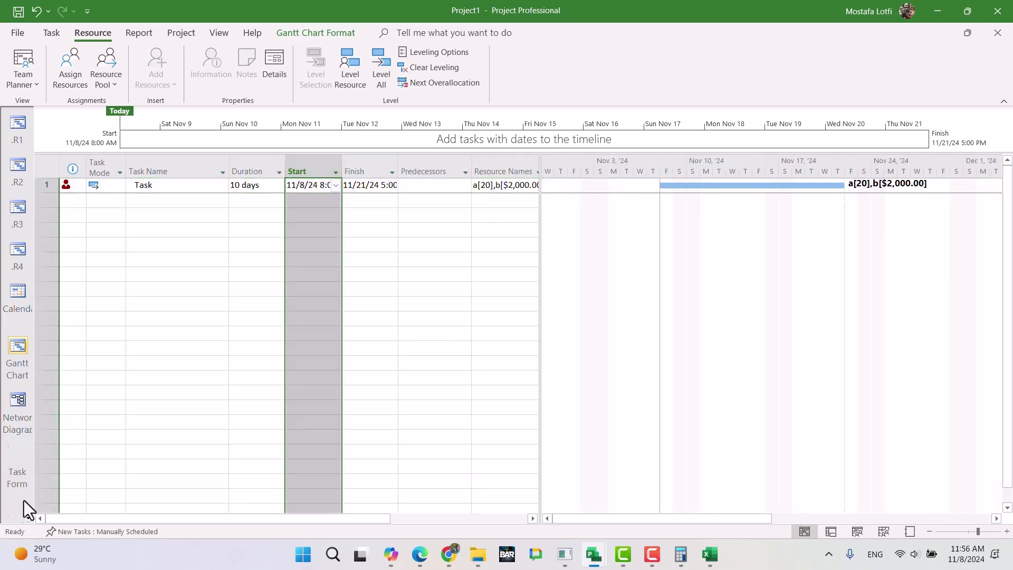
scroll(24, 500, down, 1)
click(28, 518)
click(28, 518)
click(28, 518)
click(28, 518)
click(28, 518)
click(28, 517)
click(18, 420)
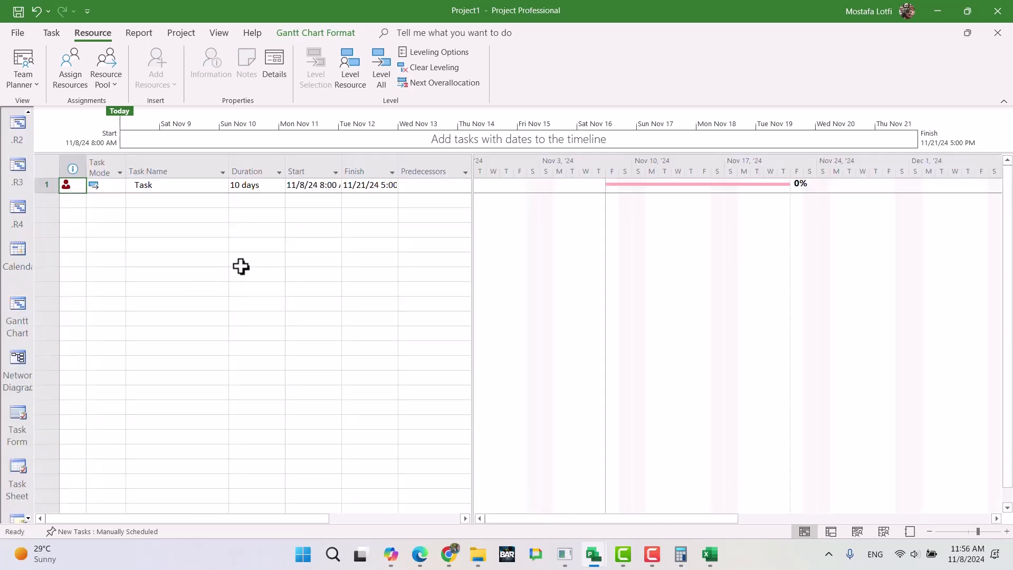
Set the default Baseline for the entire project.
click(370, 242)
click(174, 184)
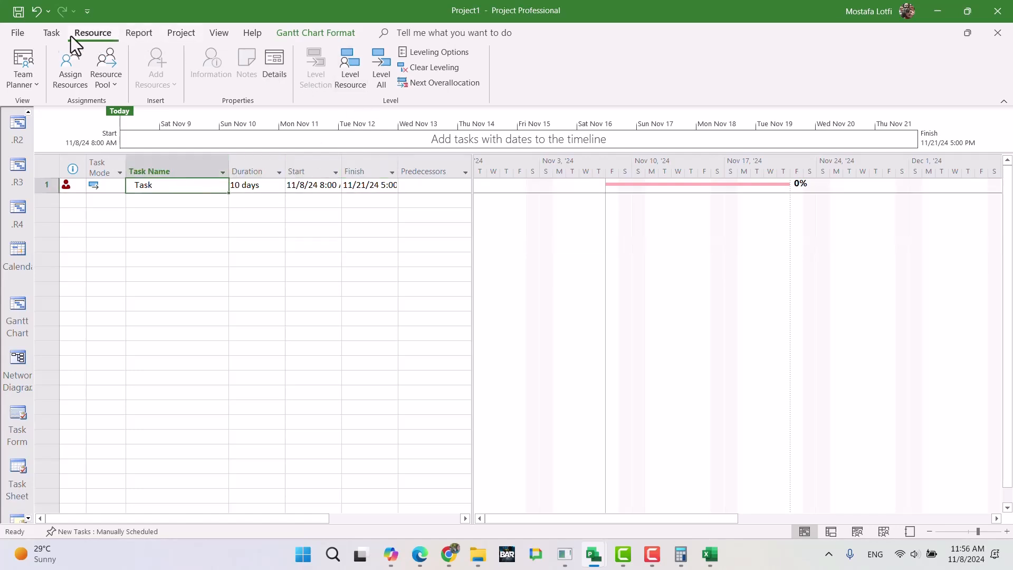
click(47, 34)
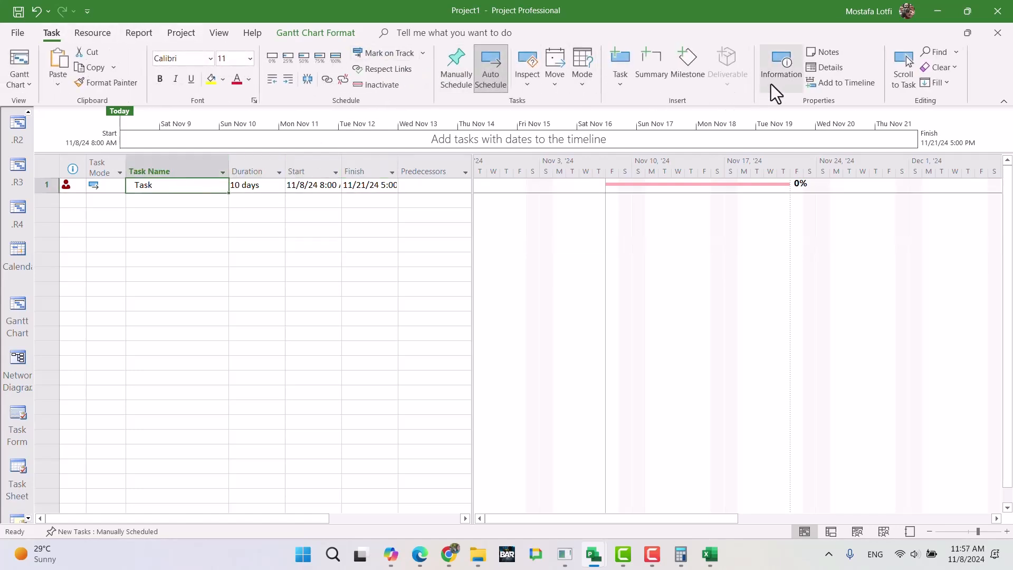
click(181, 33)
click(404, 79)
click(425, 103)
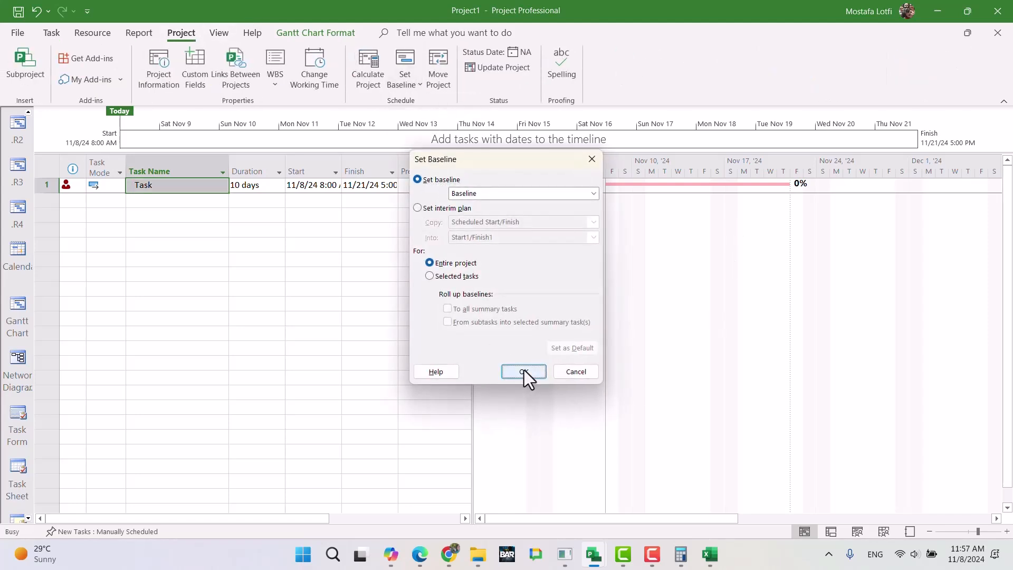
click(524, 371)
click(303, 217)
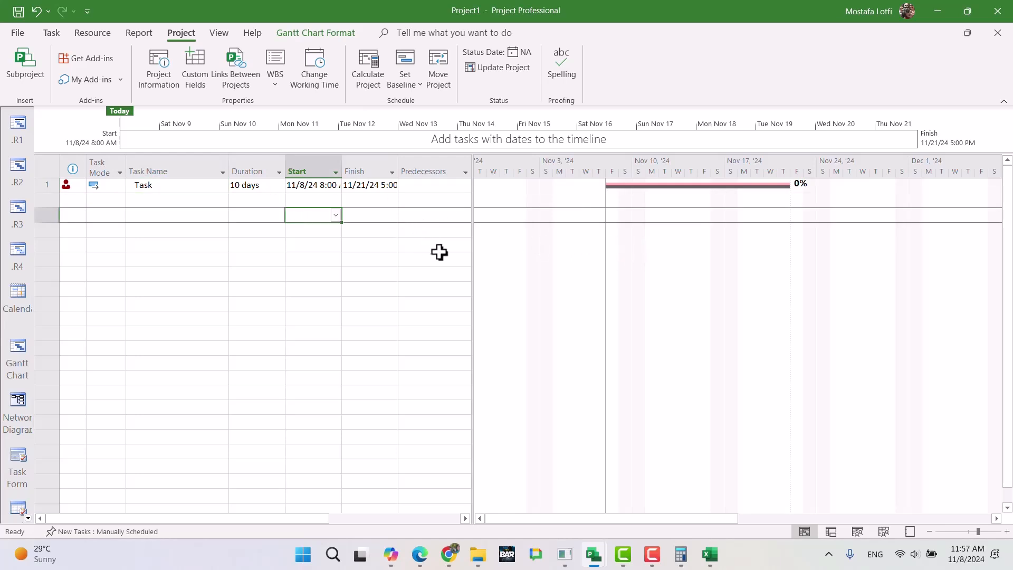
Insert a Cost column before the Start column and check Task's cost.
click(329, 228)
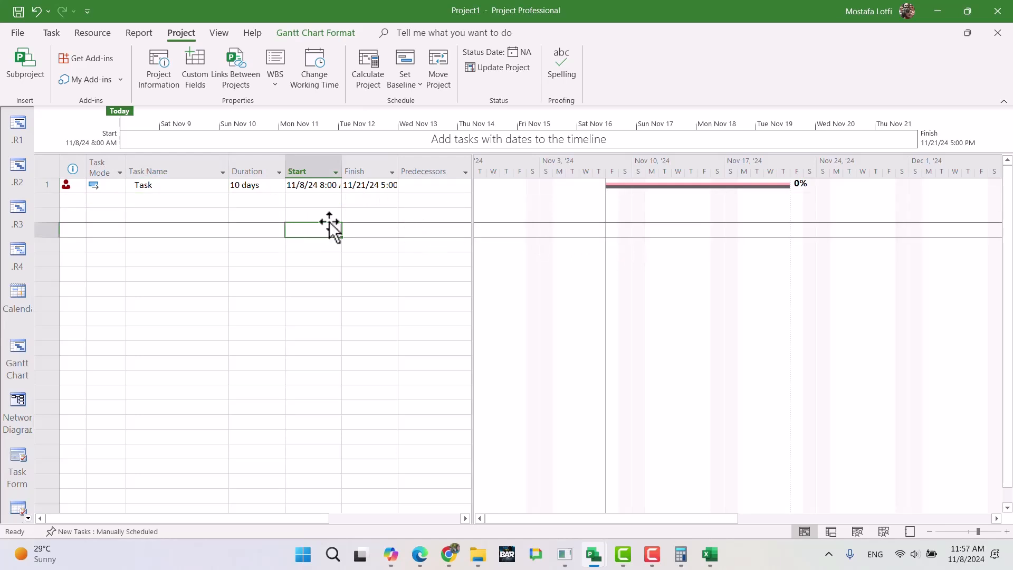
click(311, 170)
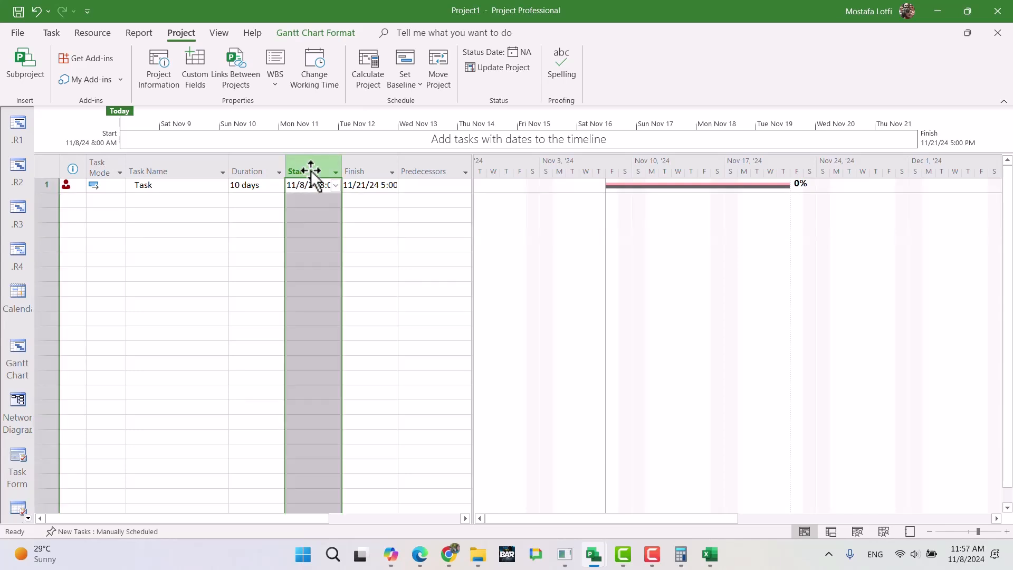
key(Insert)
text(cost)
key(Return)
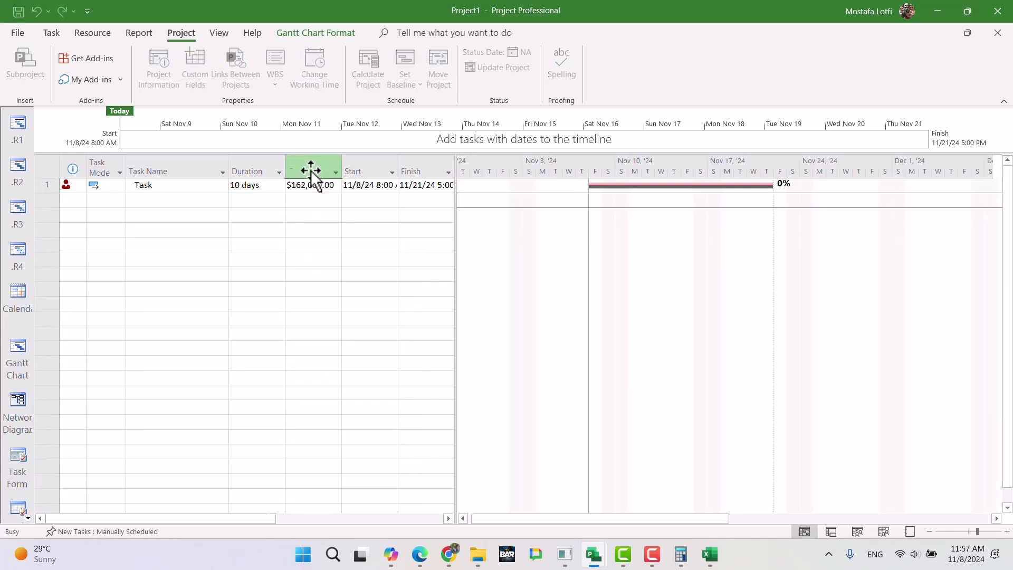
click(281, 233)
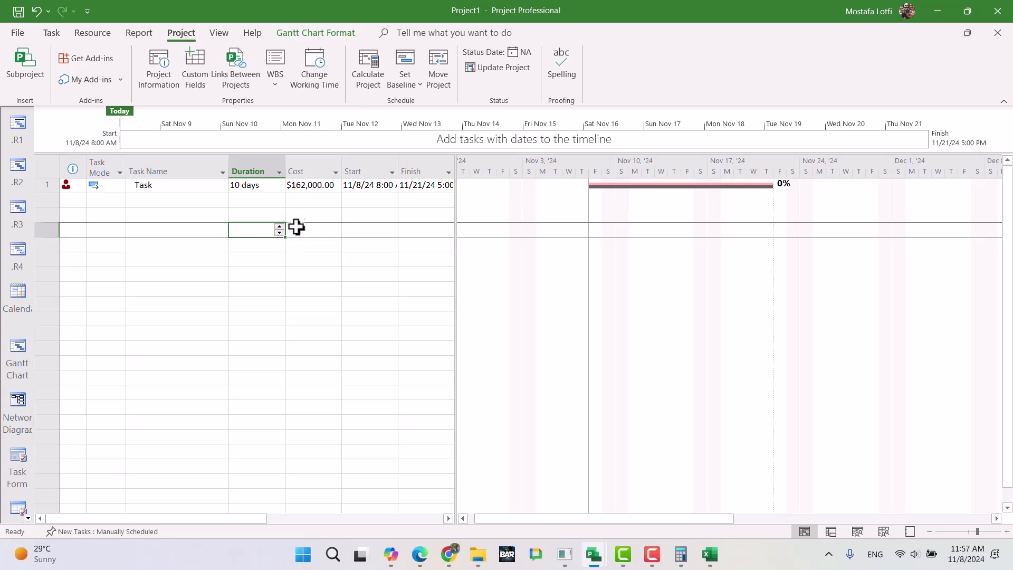
click(313, 185)
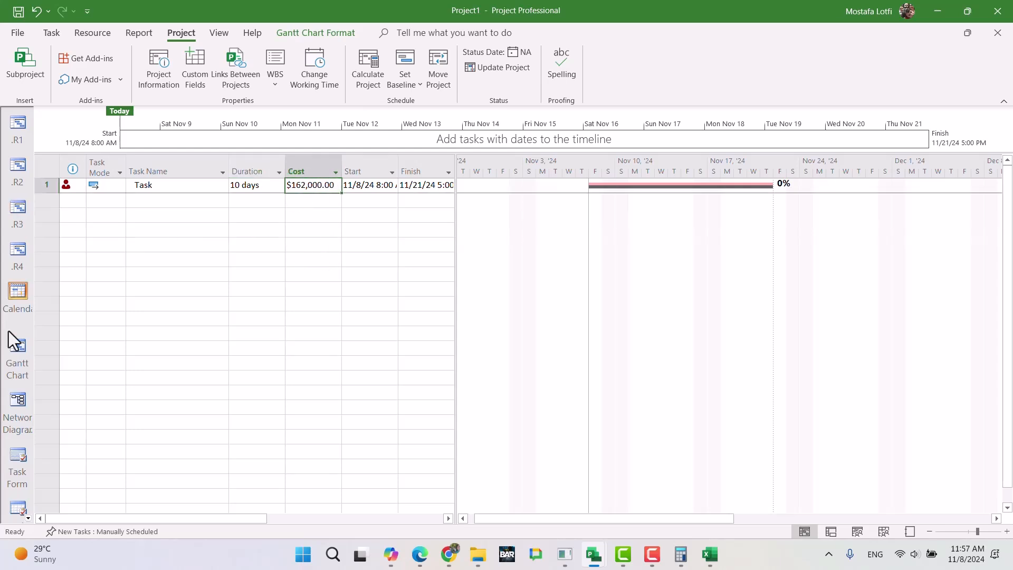
Switch to the Task Usage view to list Task's assignments of a and b.
click(27, 516)
click(27, 516)
click(28, 516)
click(15, 445)
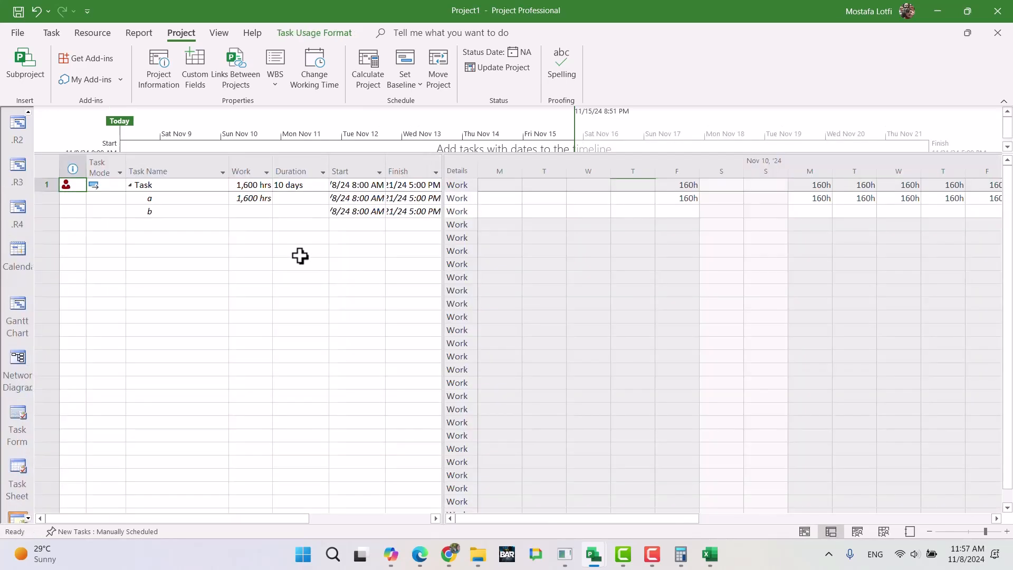
click(220, 252)
click(314, 211)
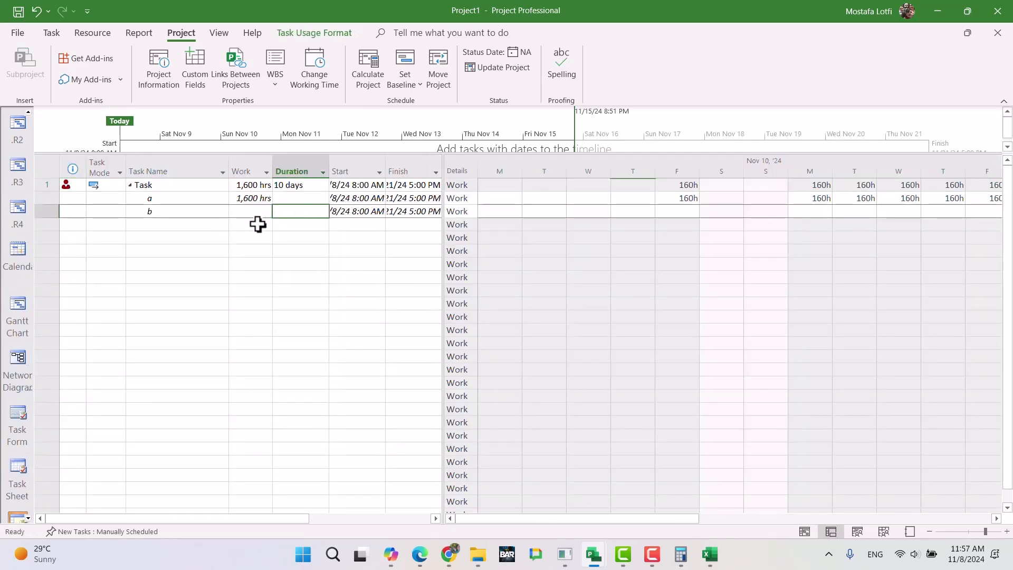
Show Cost instead of Work in the time-phased details and bring the assignment's daily costs into view.
right_click(571, 221)
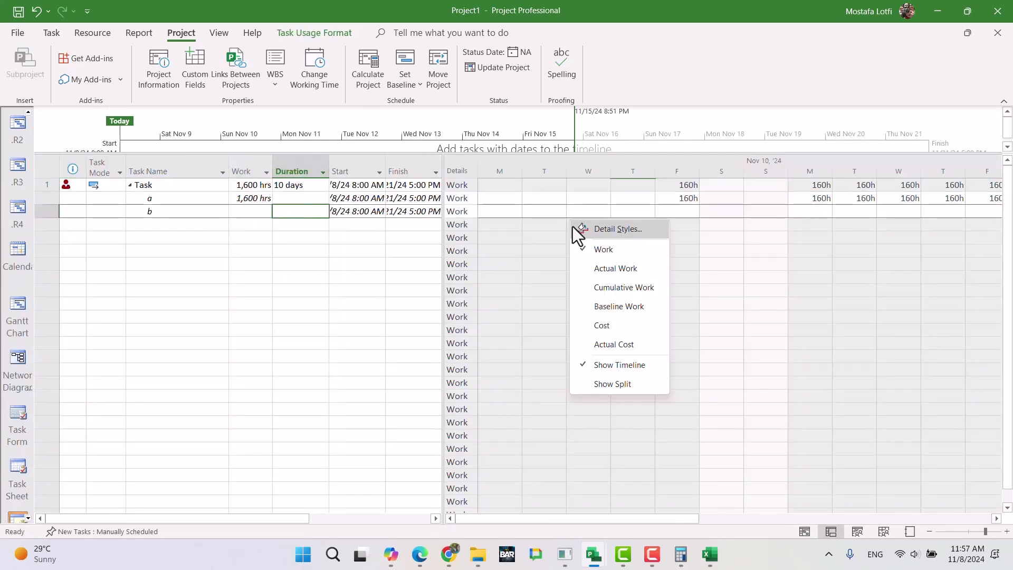
click(620, 252)
right_click(616, 258)
click(668, 367)
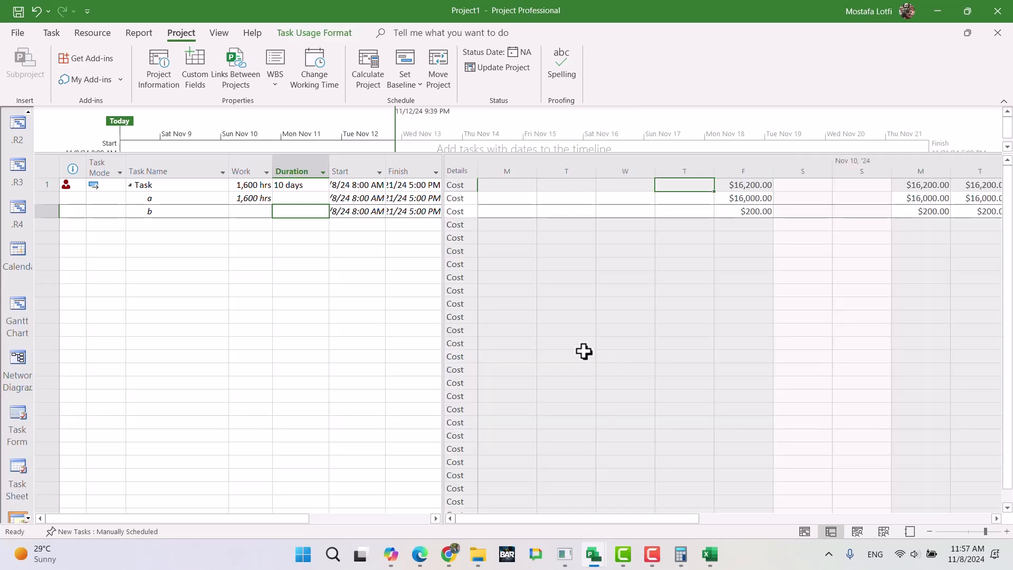
click(266, 317)
click(287, 197)
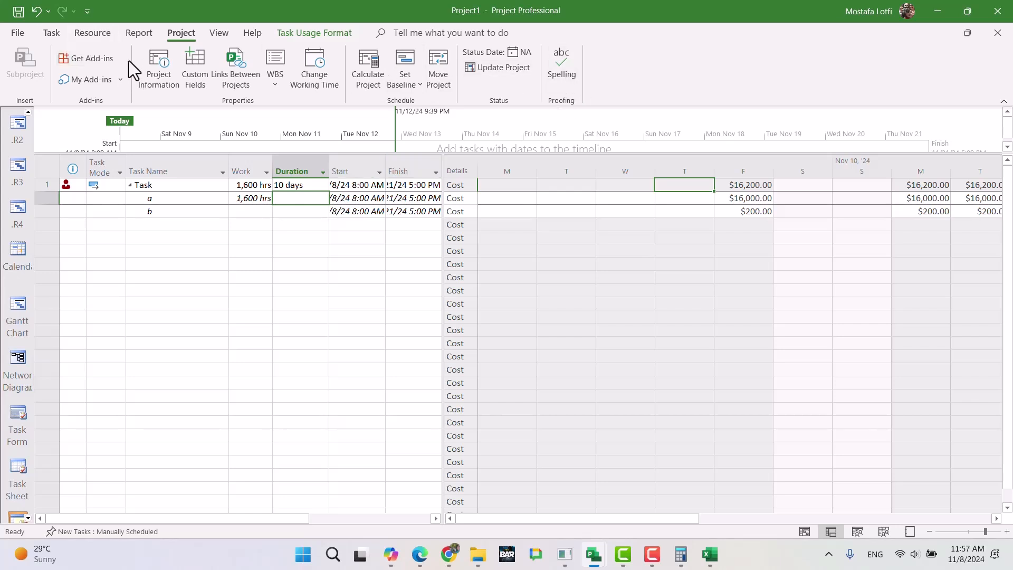
click(52, 33)
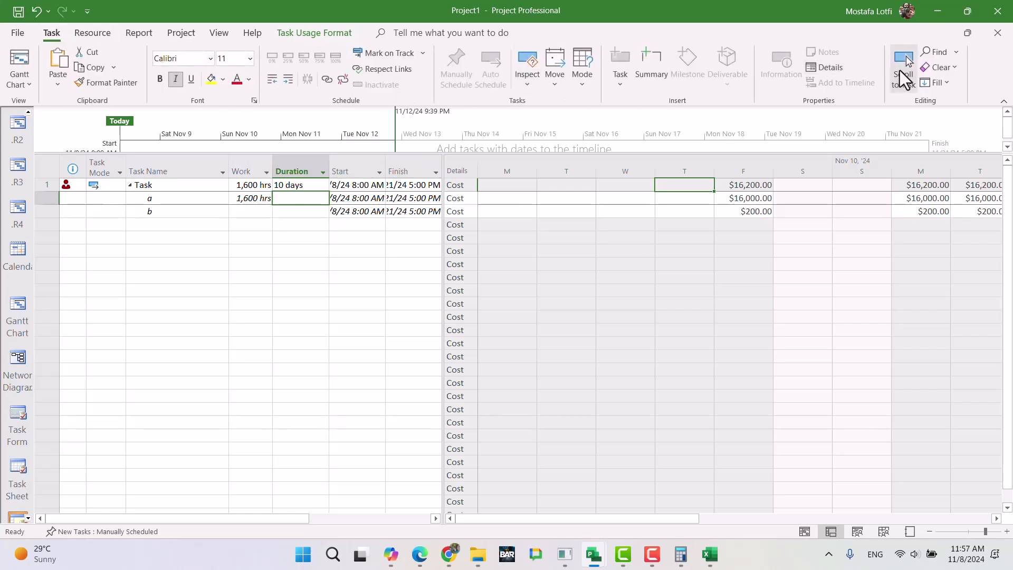
click(903, 79)
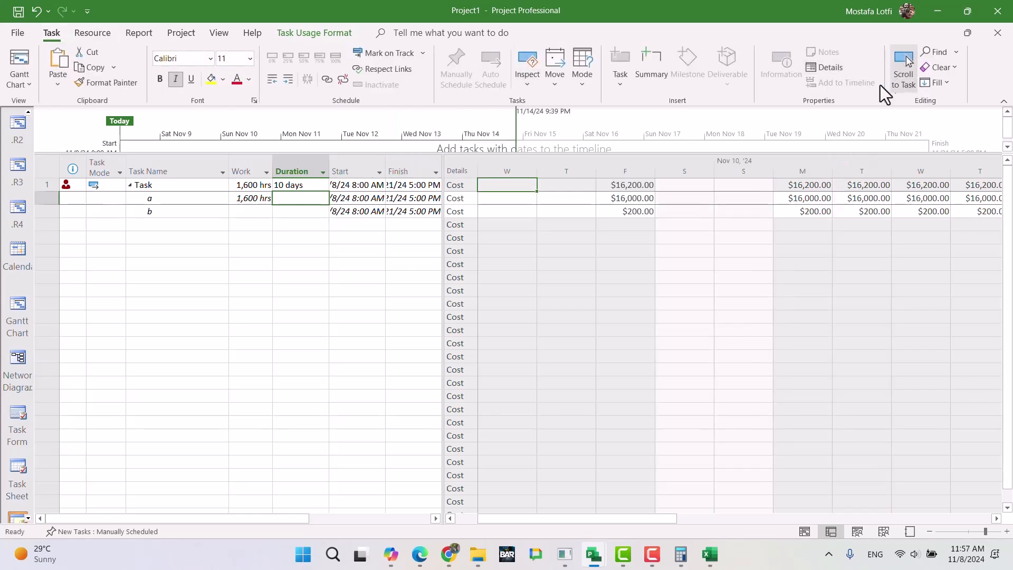
Set the cost of resource b on Task to 2,000,000 in the task's resource assignments.
click(152, 211)
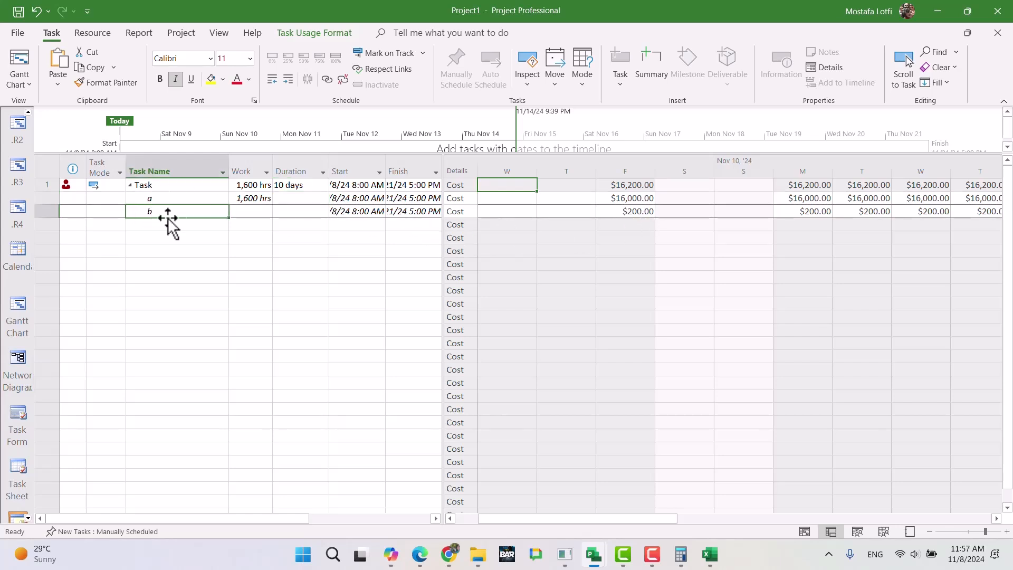
click(216, 198)
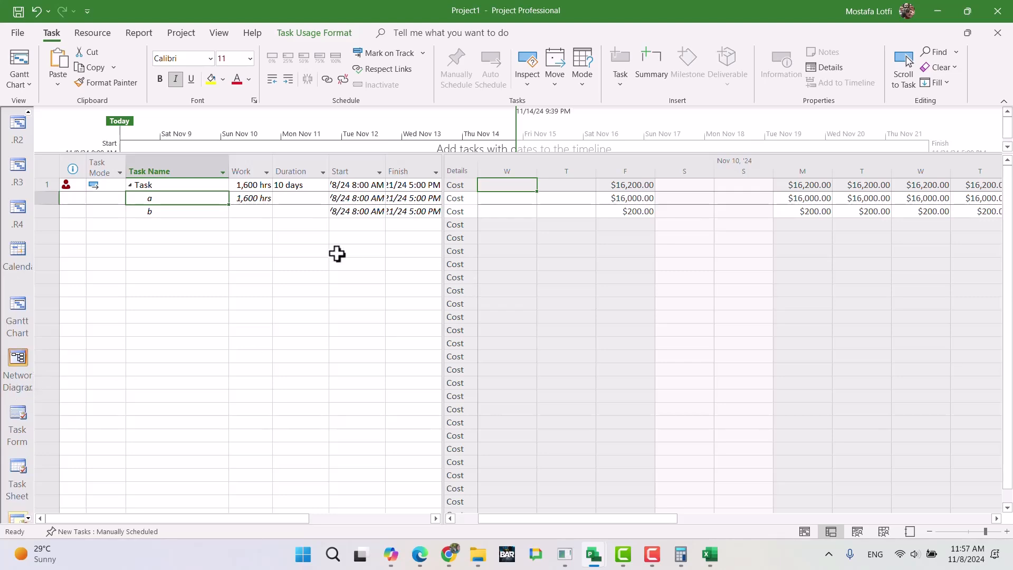
double_click(196, 186)
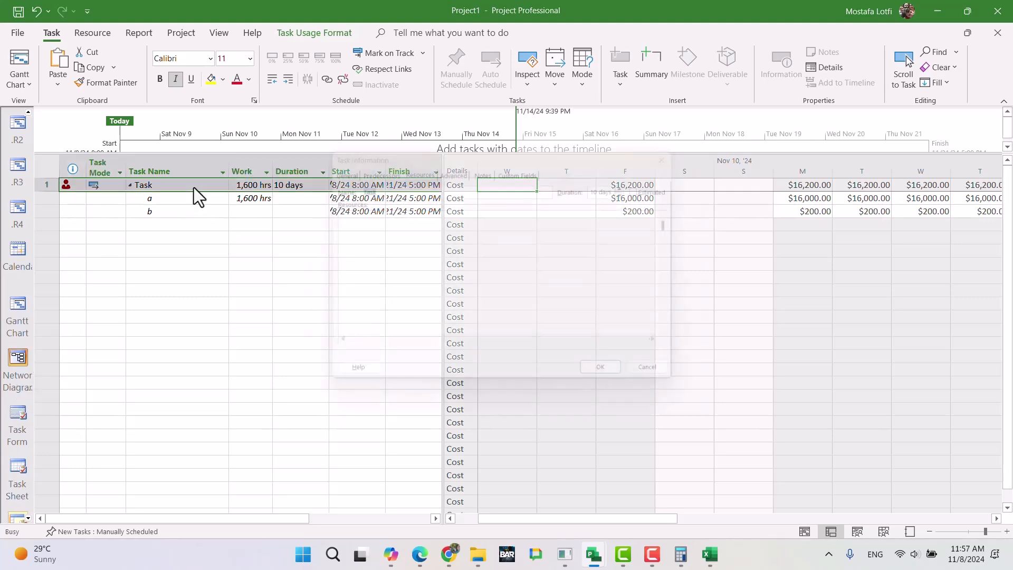
click(647, 236)
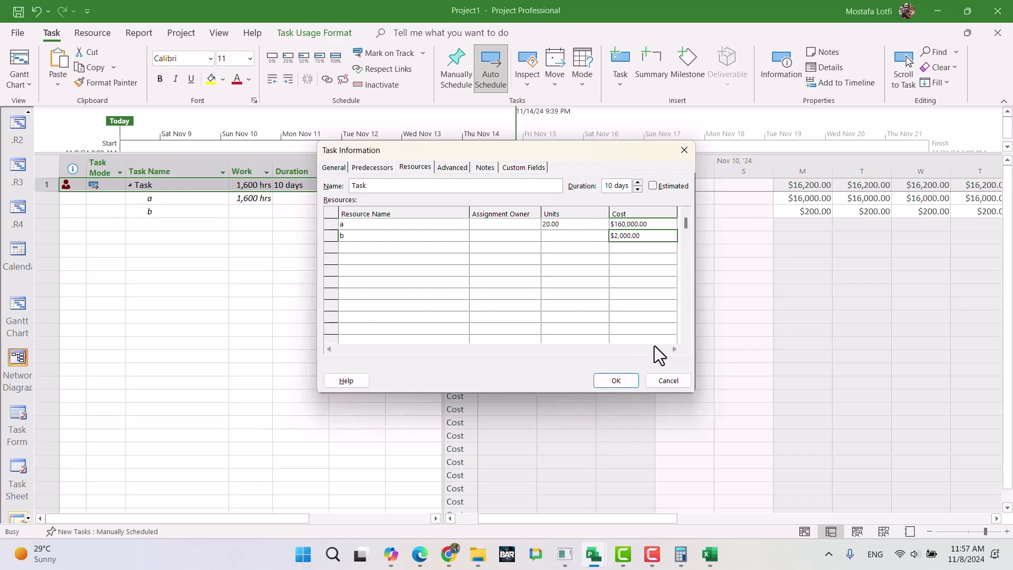
text(2000000)
key(Return)
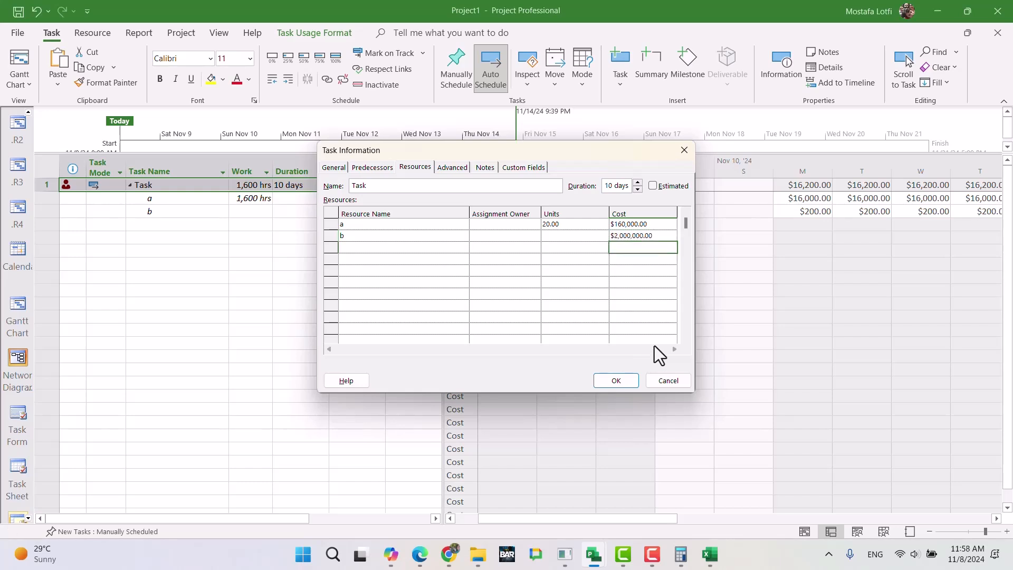
key(Return)
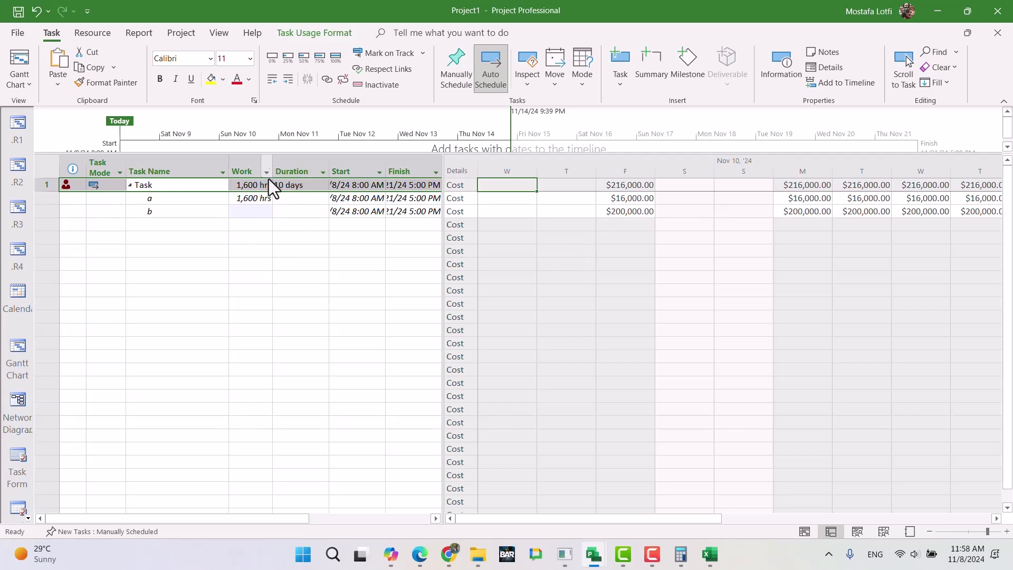
Insert a Cost column before Duration in the usage table and fit its width to the values.
click(306, 161)
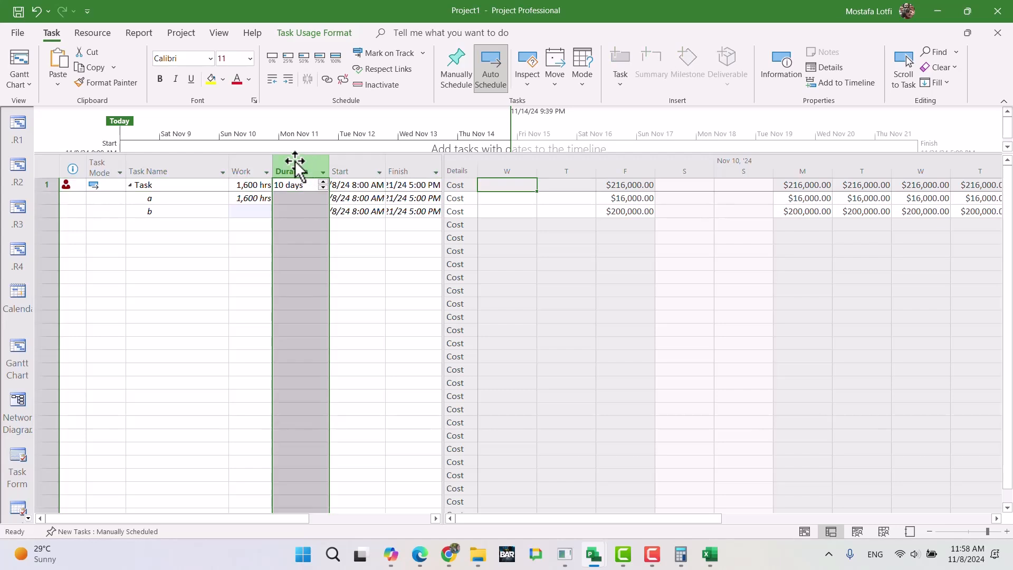
key(Insert)
text(cost)
key(Return)
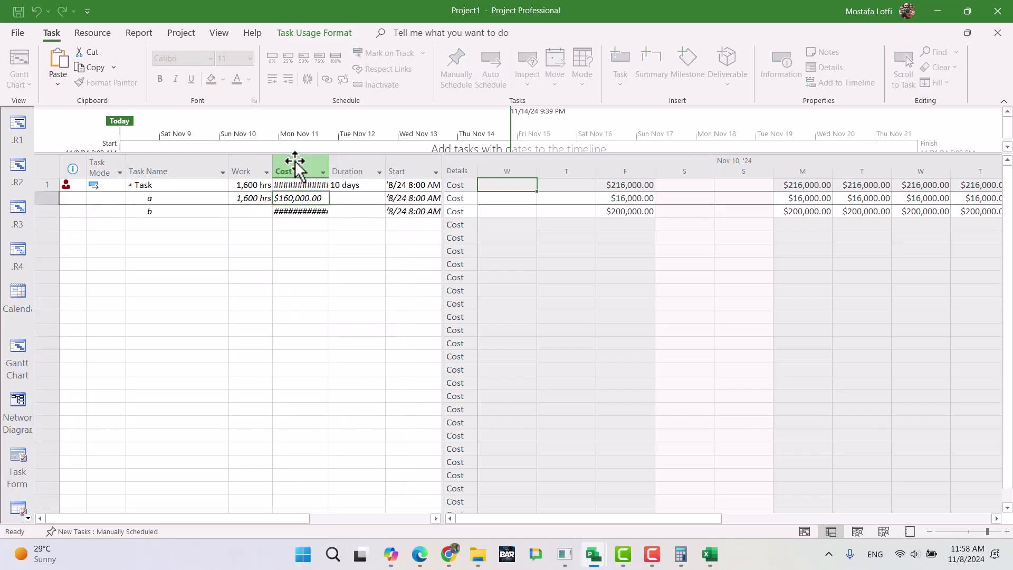
double_click(328, 169)
click(301, 235)
click(312, 186)
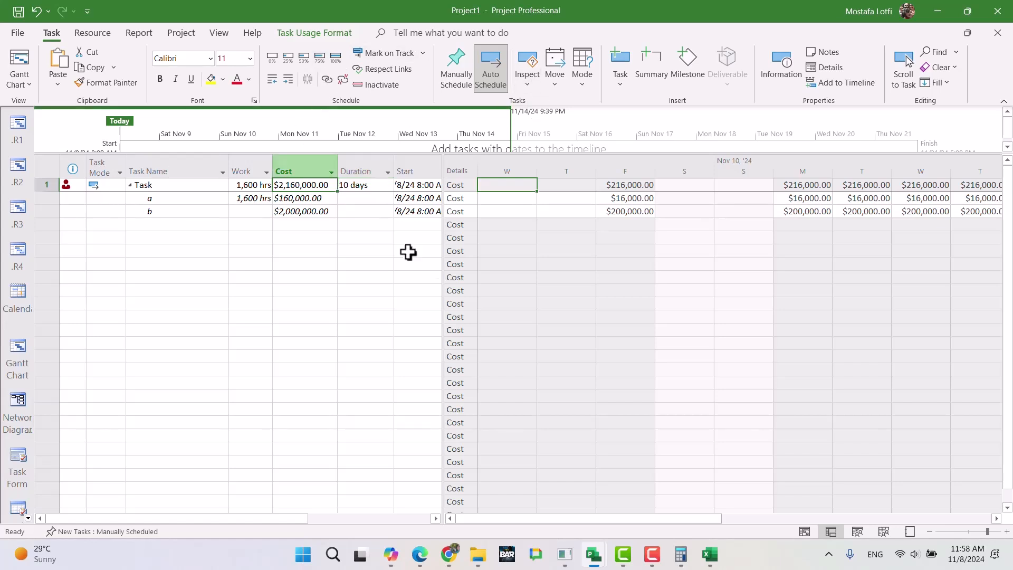
Widen the table area of the Task Usage view and apply the Earned Value table.
drag(448, 267, 691, 270)
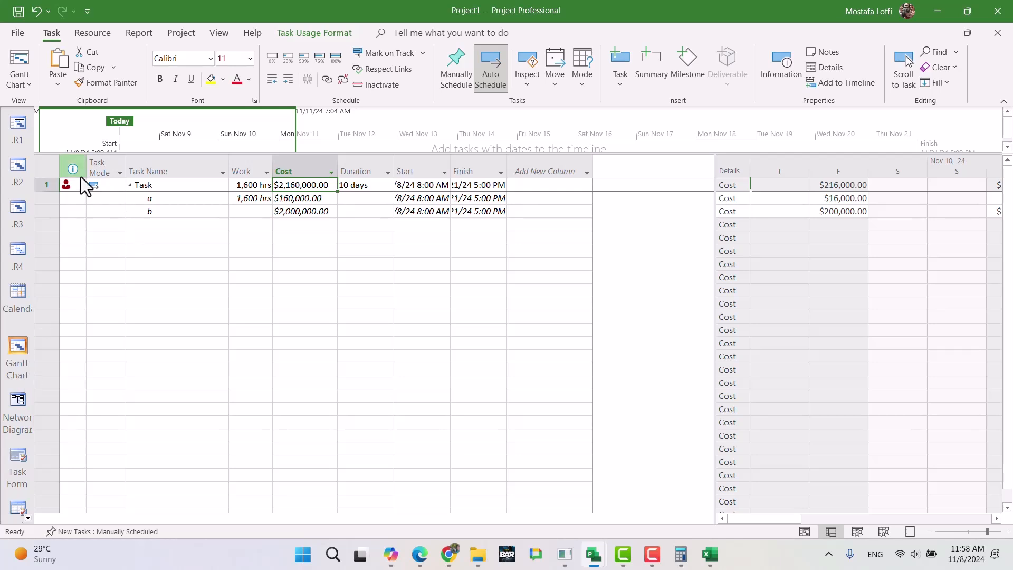
right_click(51, 165)
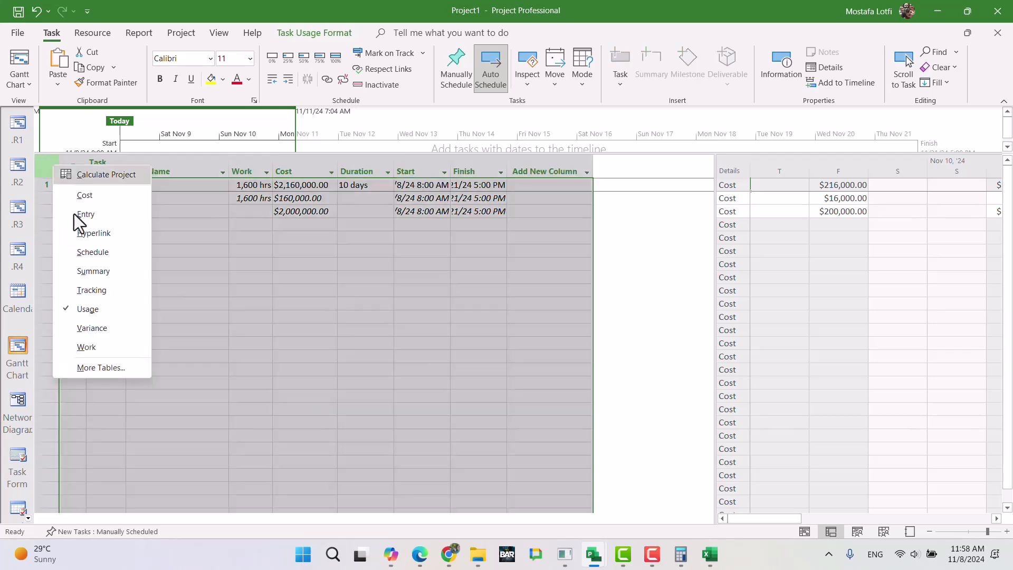
click(112, 368)
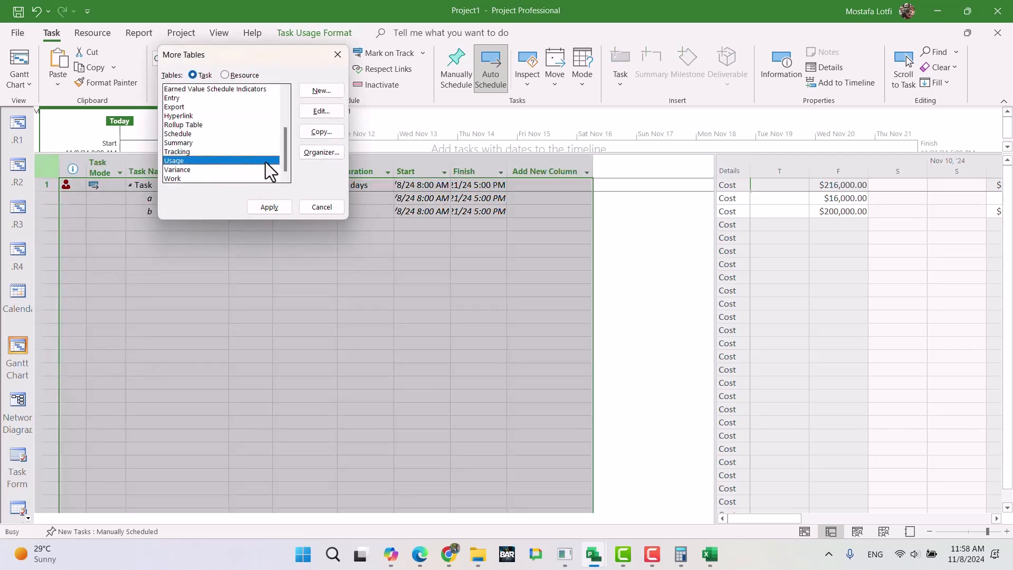
drag(284, 135, 291, 108)
click(227, 134)
click(267, 208)
click(328, 315)
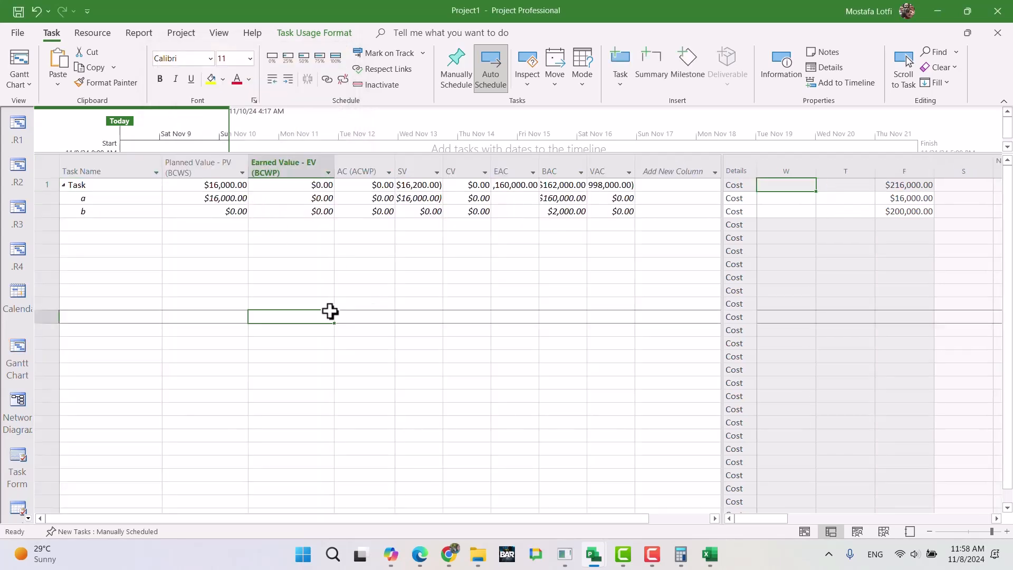
Compare the Planned Value (BCWS) figures of Task and its assignments a and b.
click(227, 185)
click(225, 212)
click(227, 184)
click(223, 202)
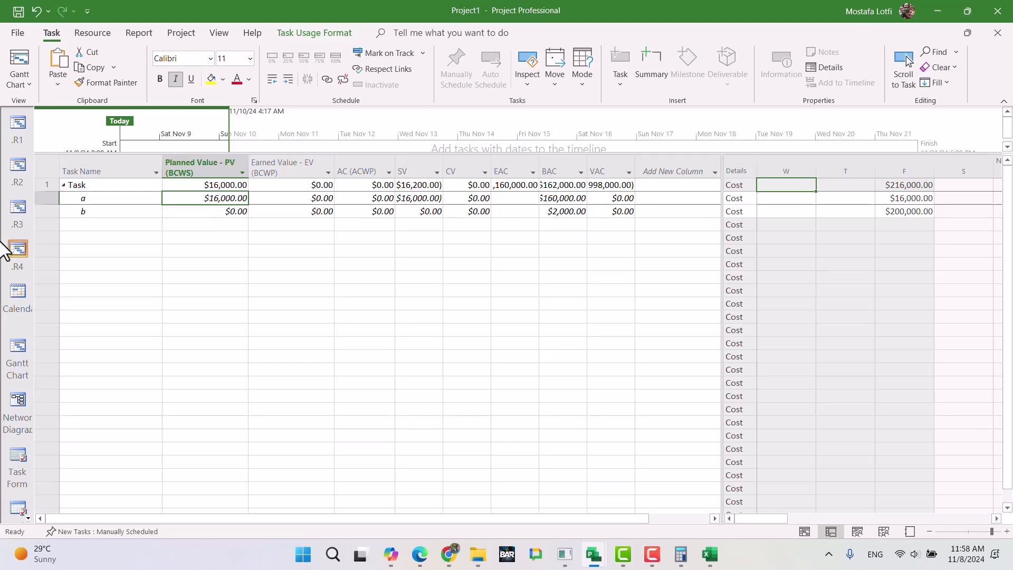
Return to the Gantt Chart view and set the project's current date to November 15, 2024.
click(21, 356)
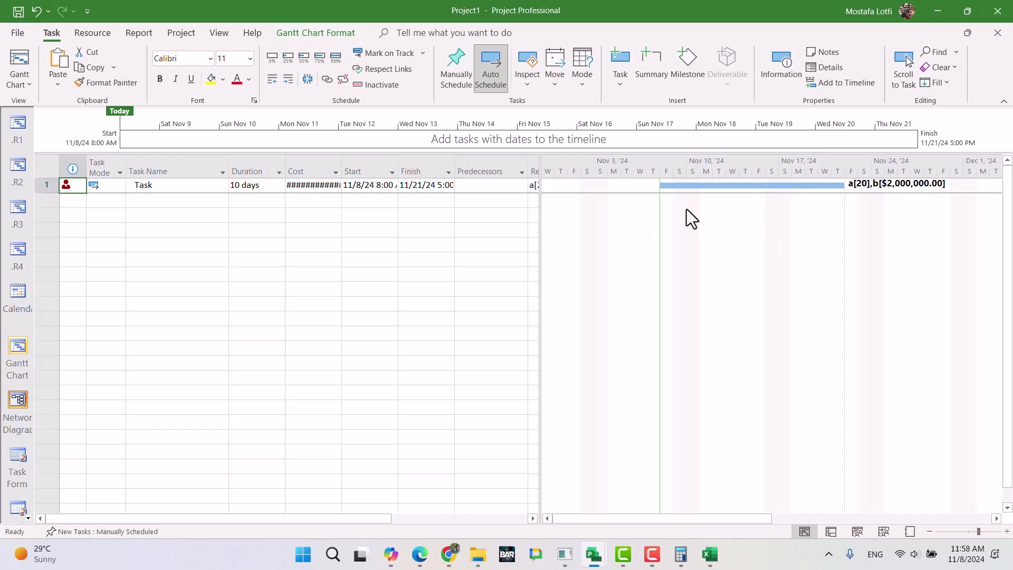
click(174, 32)
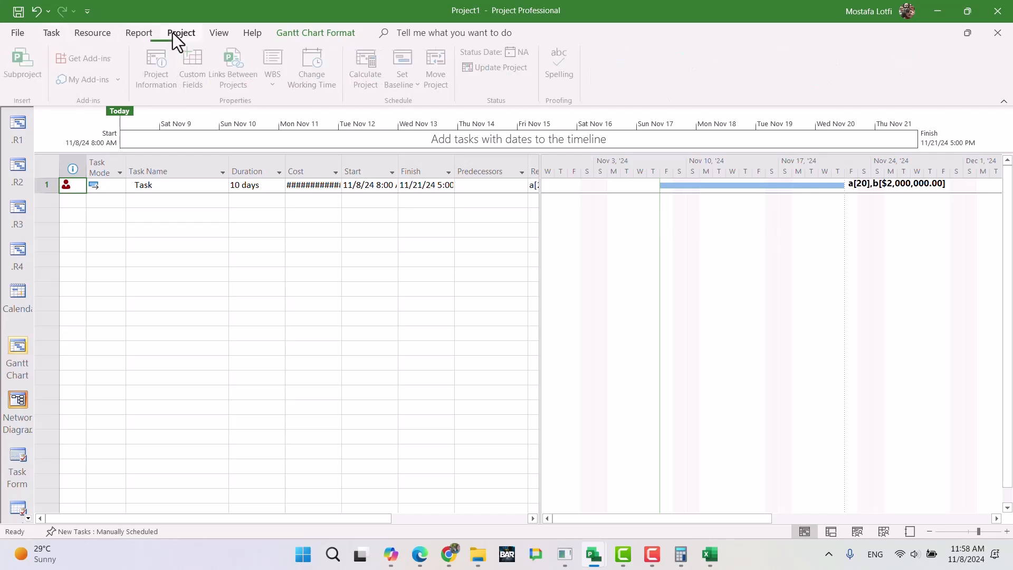
click(163, 85)
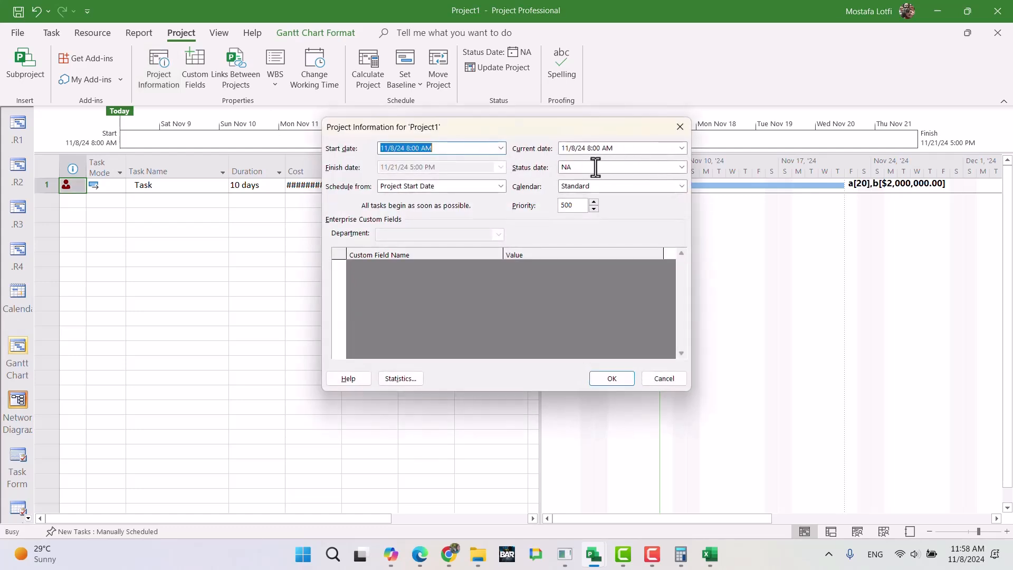
click(682, 148)
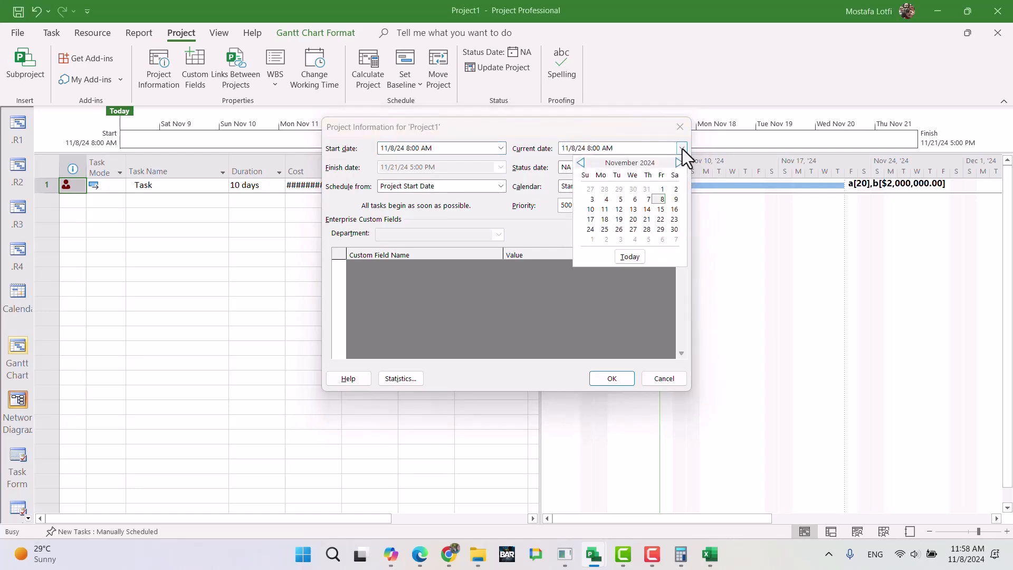
click(661, 209)
click(622, 382)
Fit the width of the Gantt table's Cost column so that Task's full cost can be read.
click(288, 272)
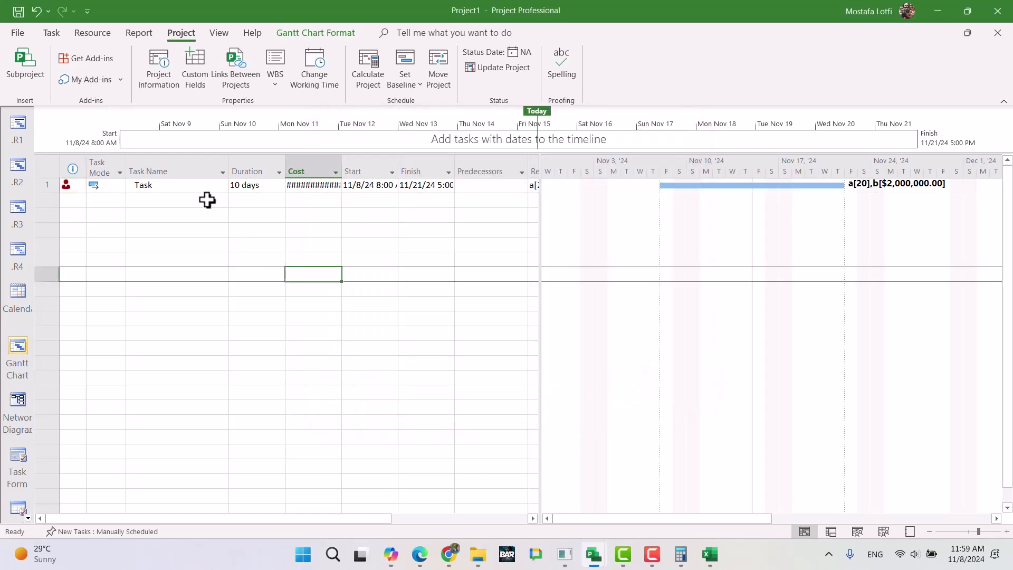
right_click(52, 173)
key(Escape)
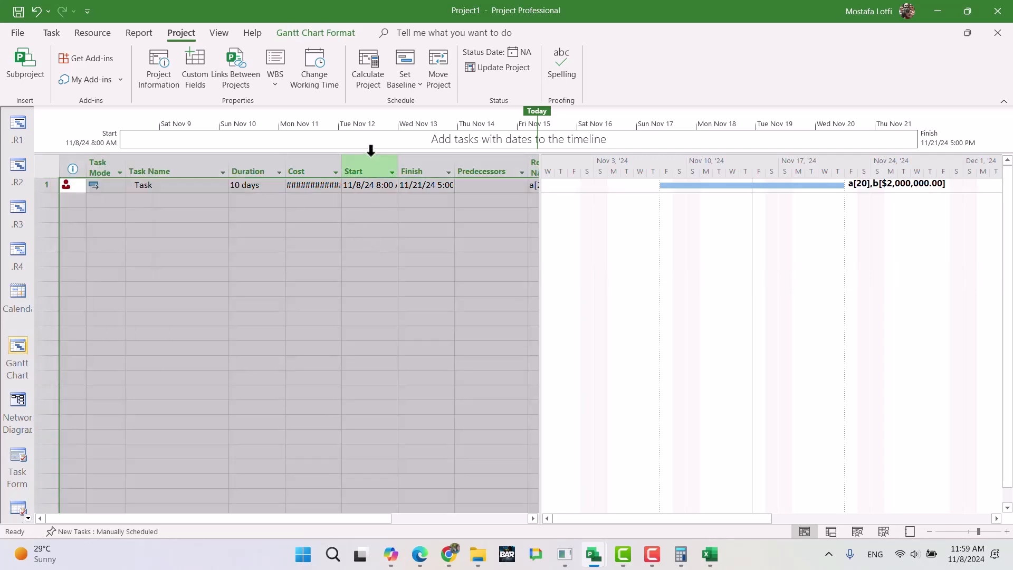
click(305, 156)
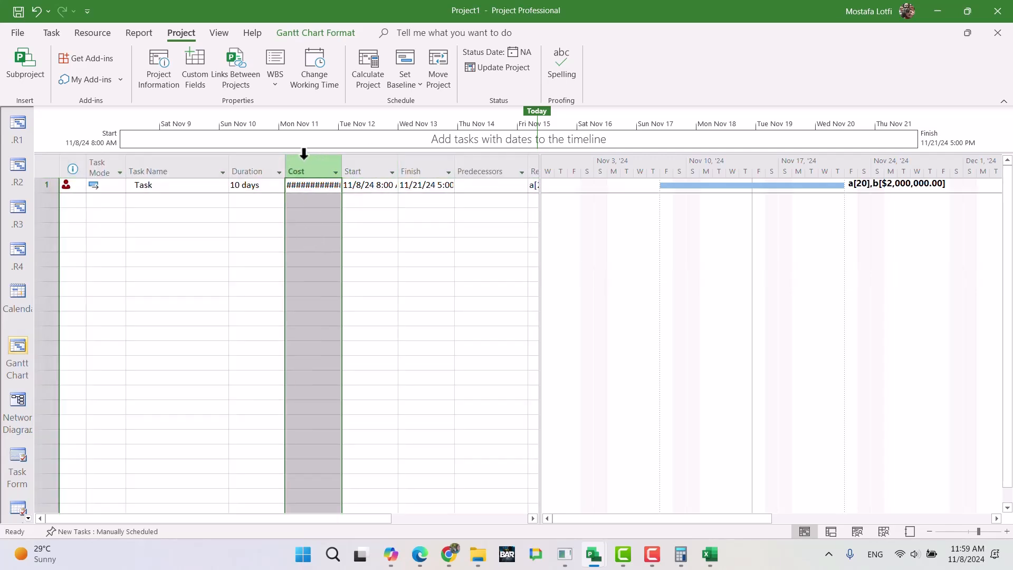
double_click(342, 158)
click(381, 167)
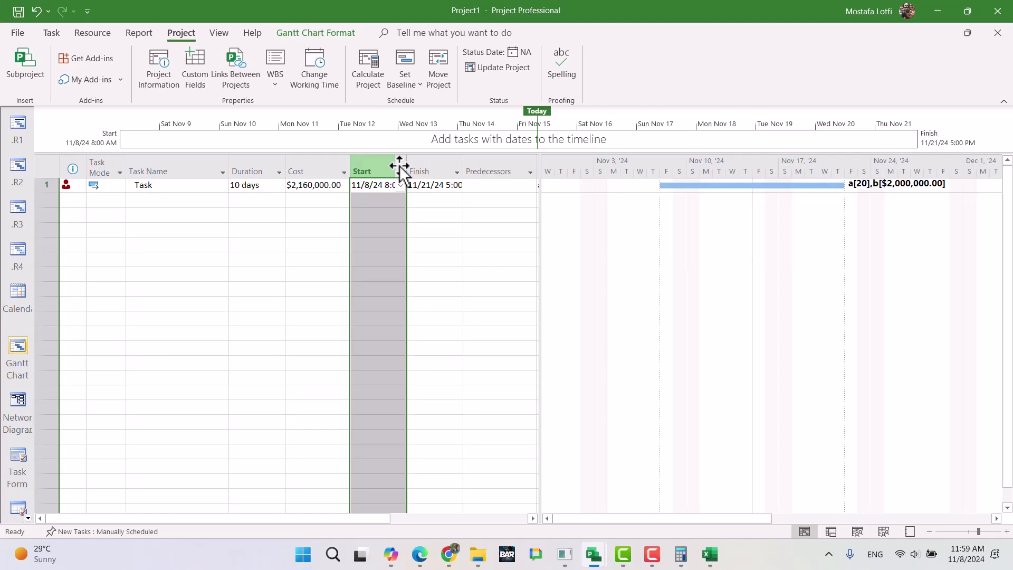
key(Insert)
text(plan)
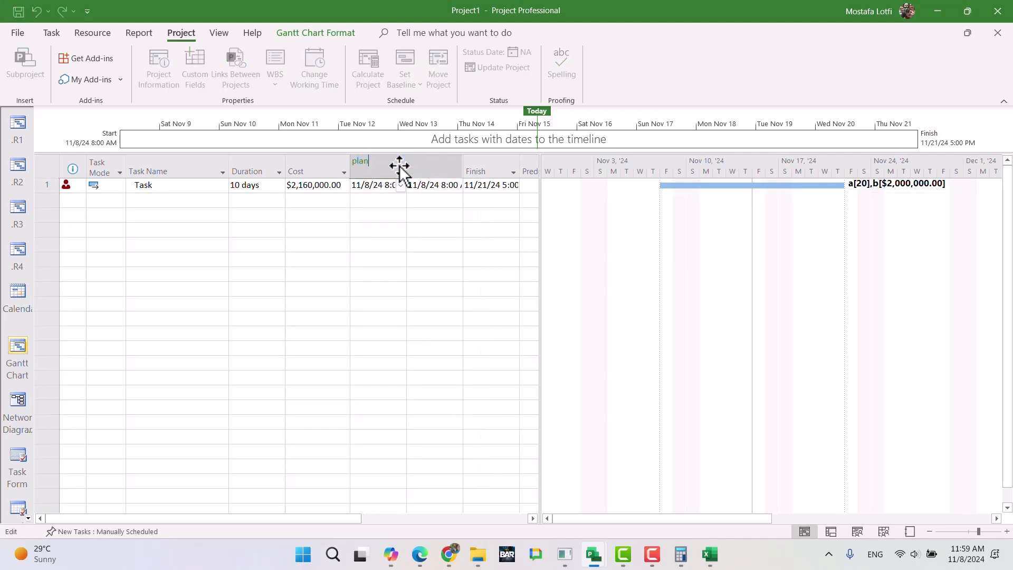
text(b)
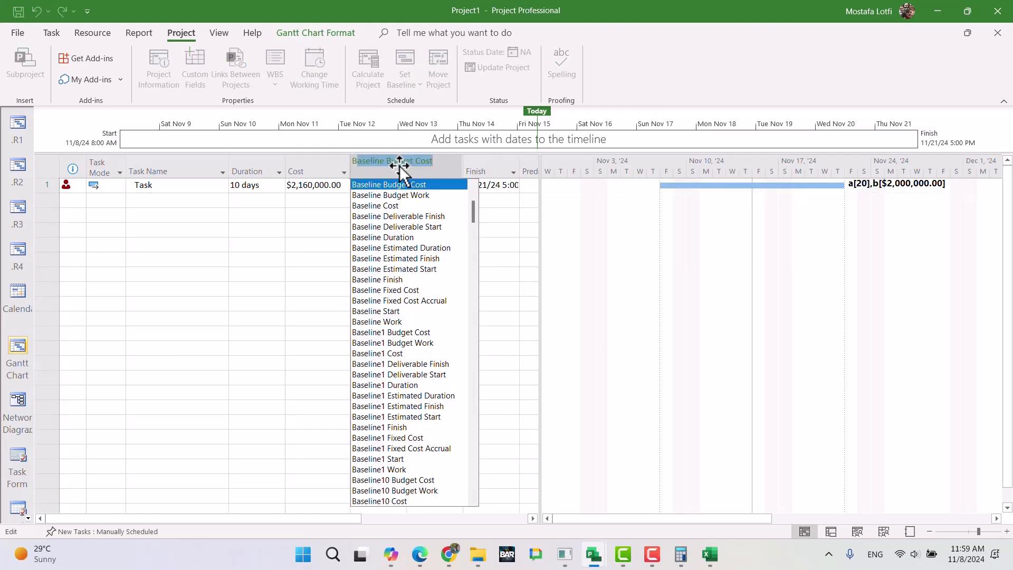
text(c)
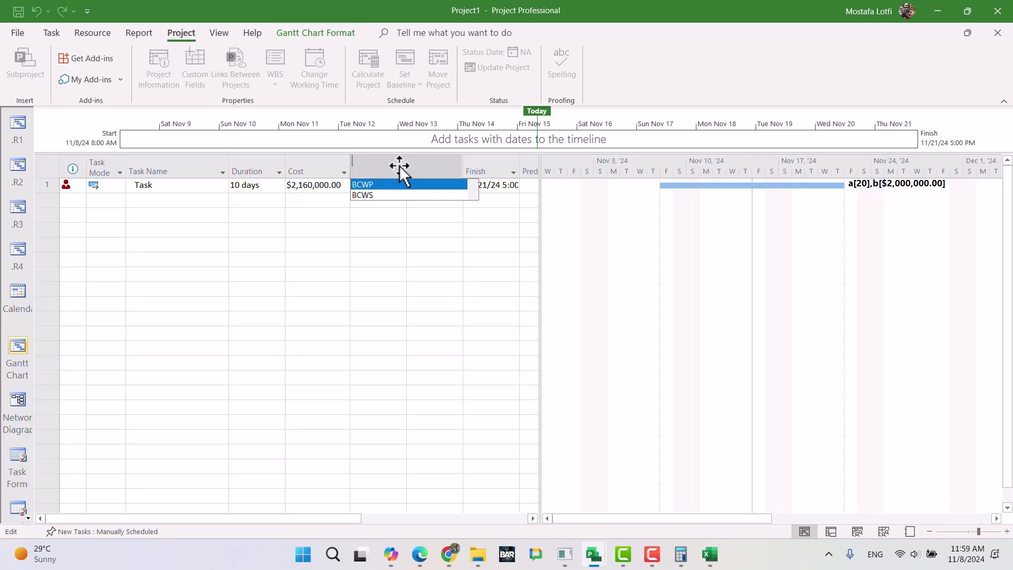
text(EV)
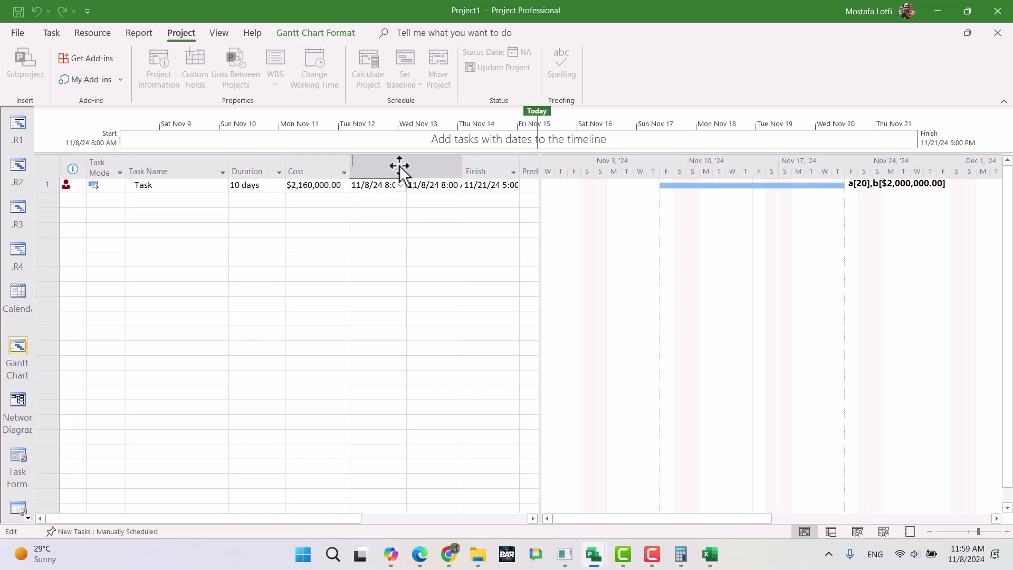
key(Escape)
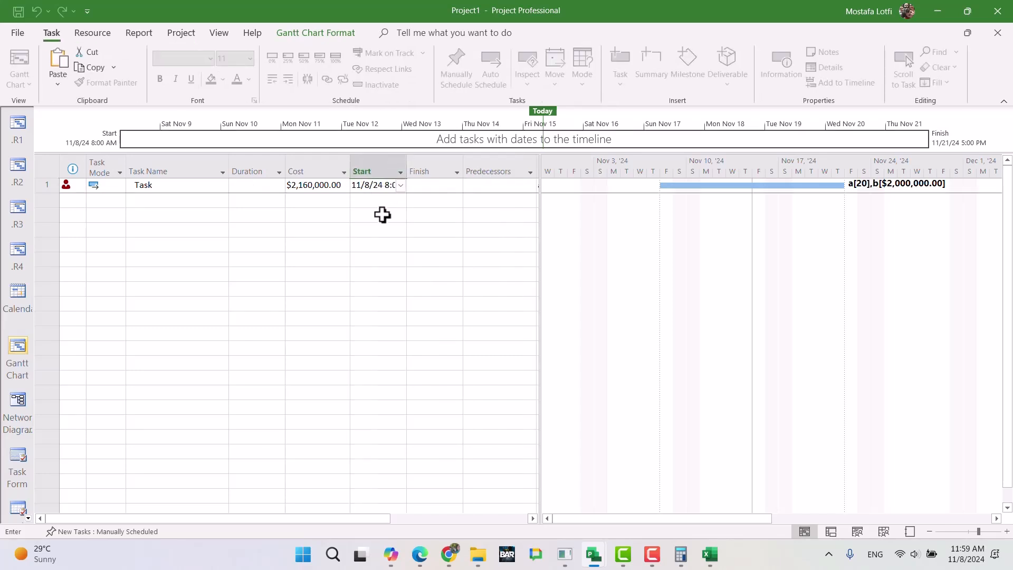
Insert a BCWP column before the Start column in the Gantt table.
click(366, 158)
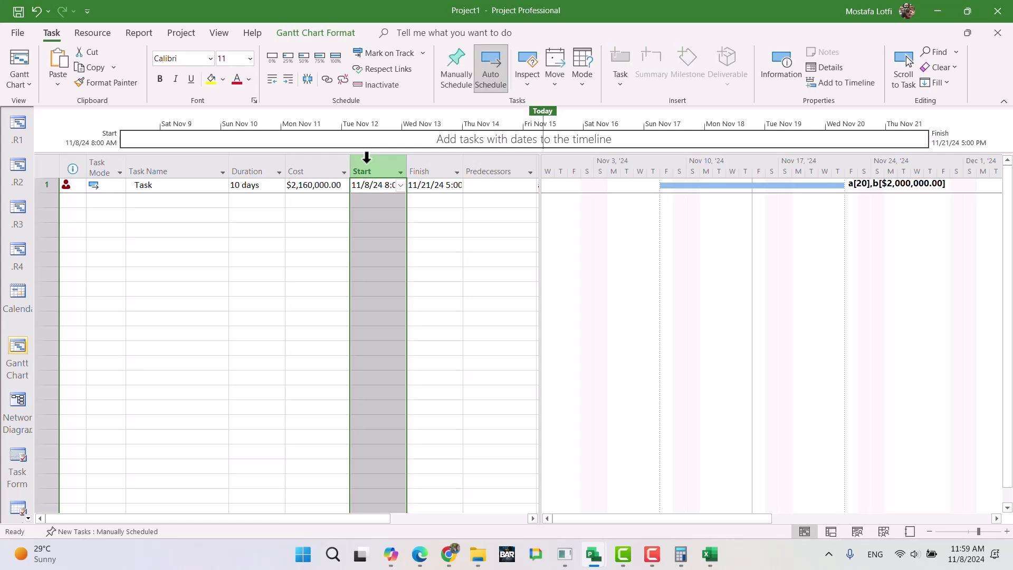
key(Insert)
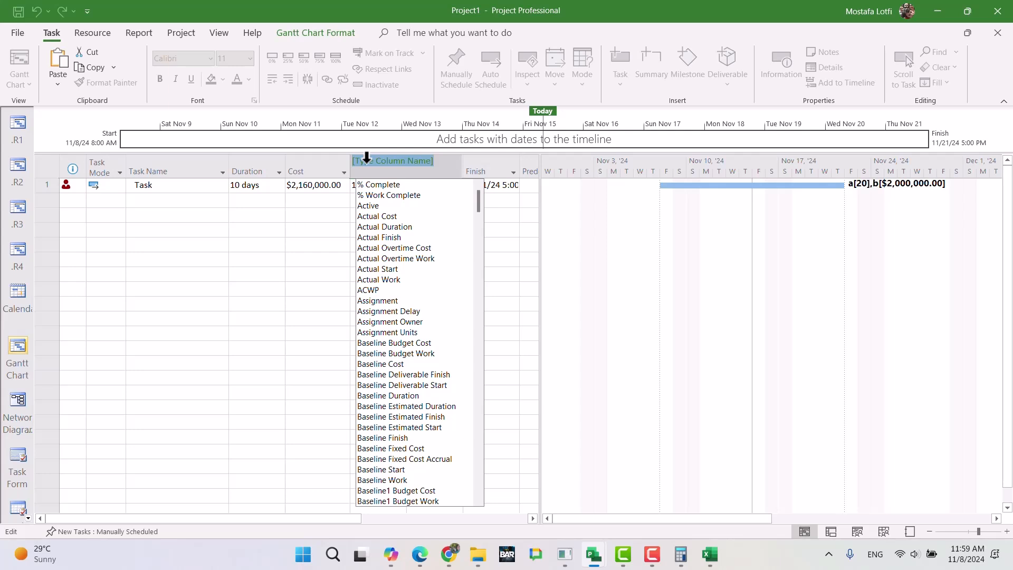
text(eaC)
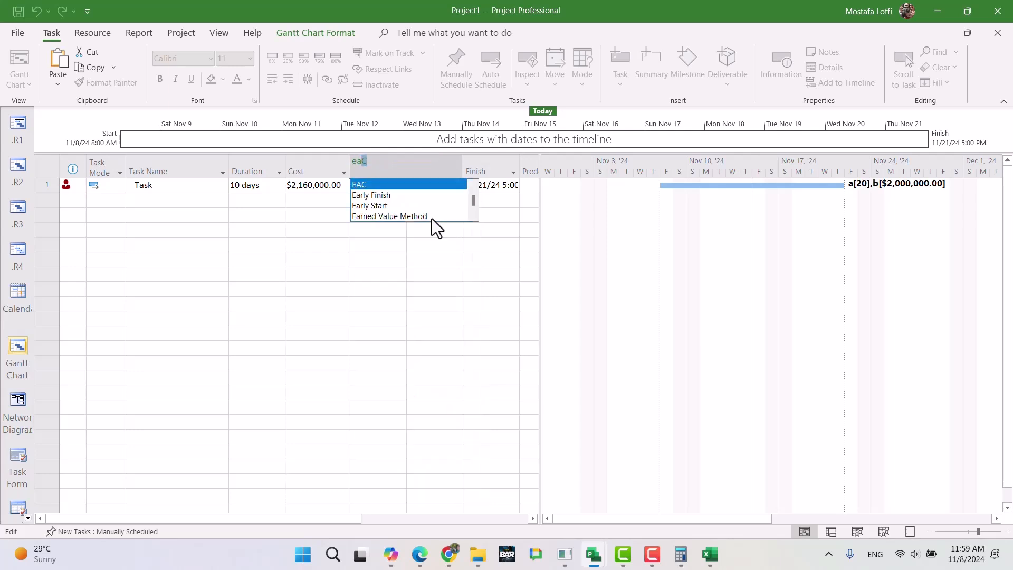
scroll(420, 210, down, 4)
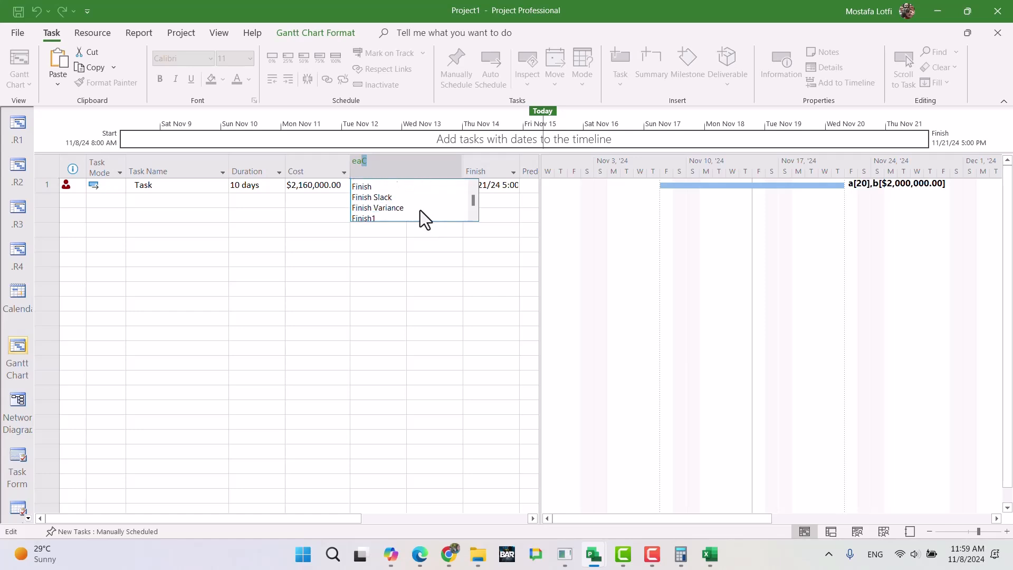
drag(389, 160, 351, 159)
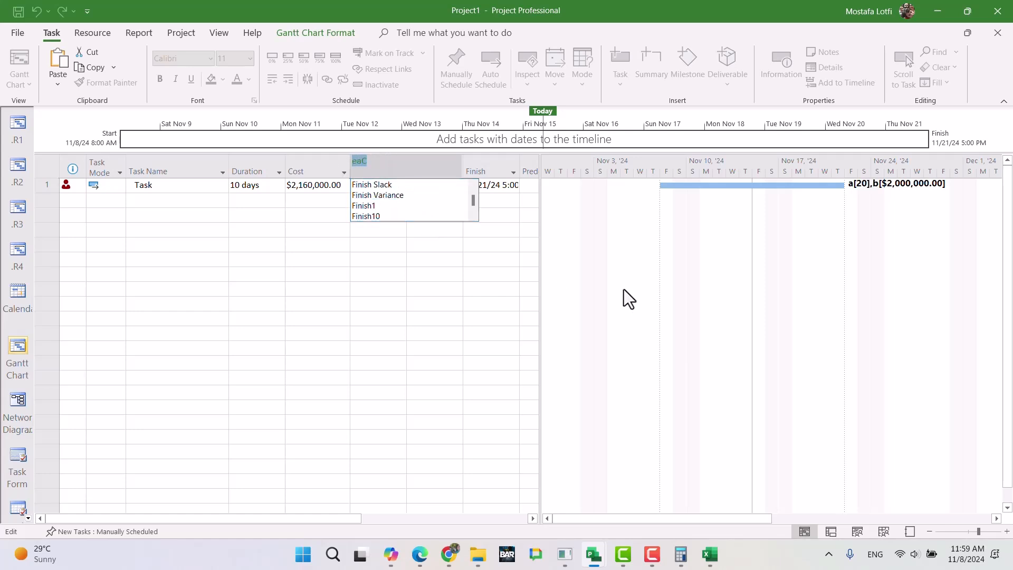
text(B)
text(W)
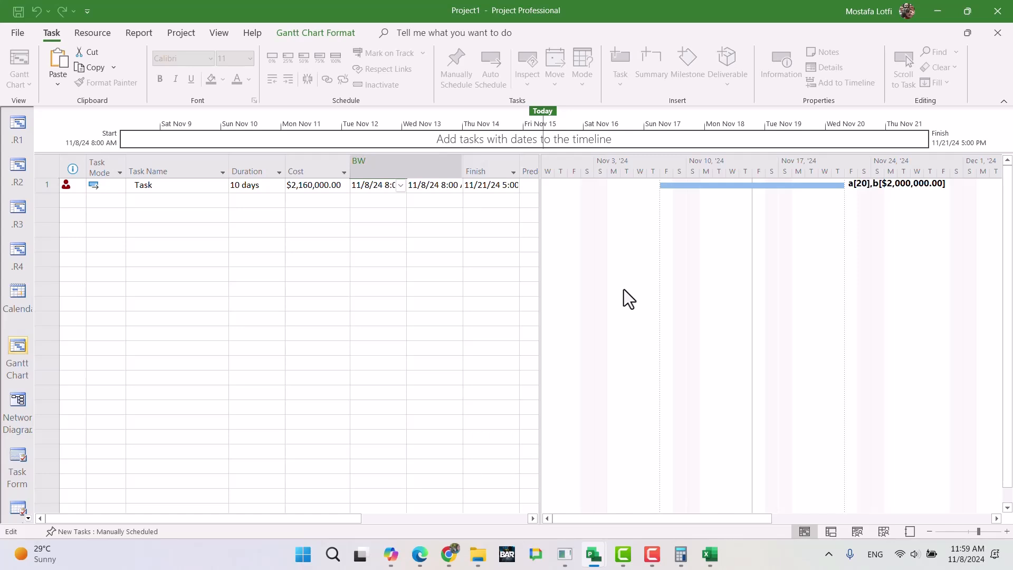
key(BackSpace)
text(C)
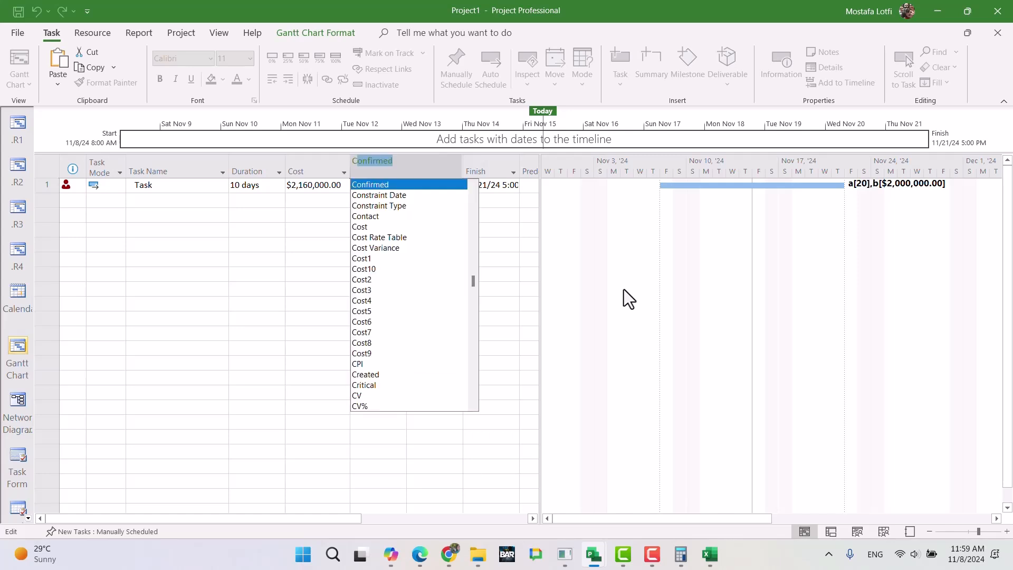
text(BCWP)
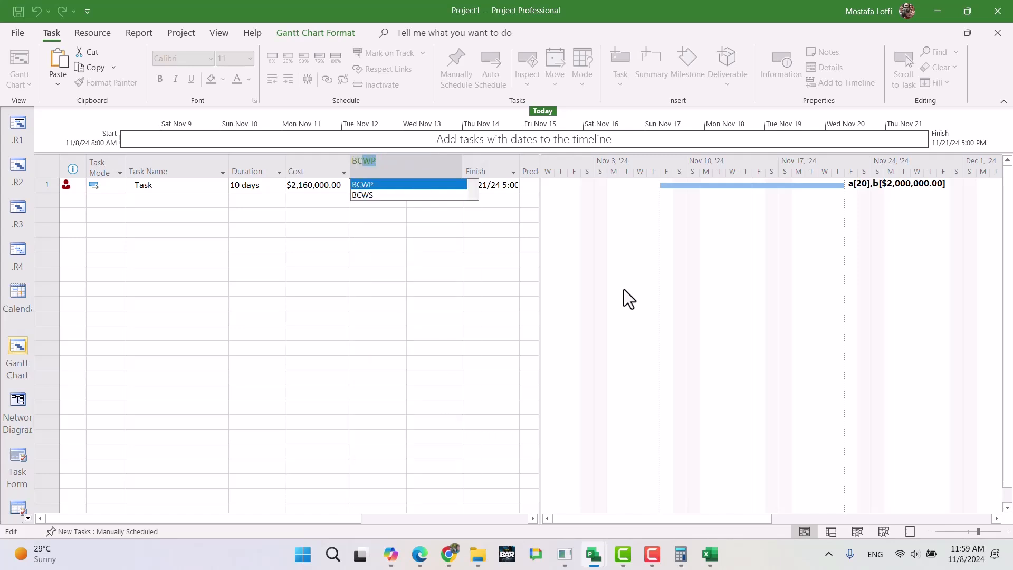
key(Return)
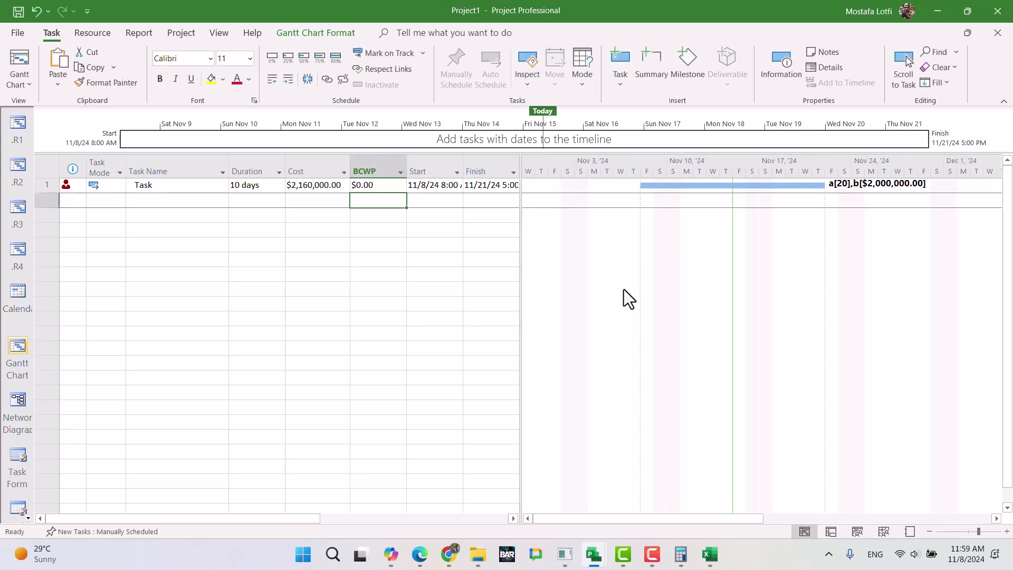
click(419, 163)
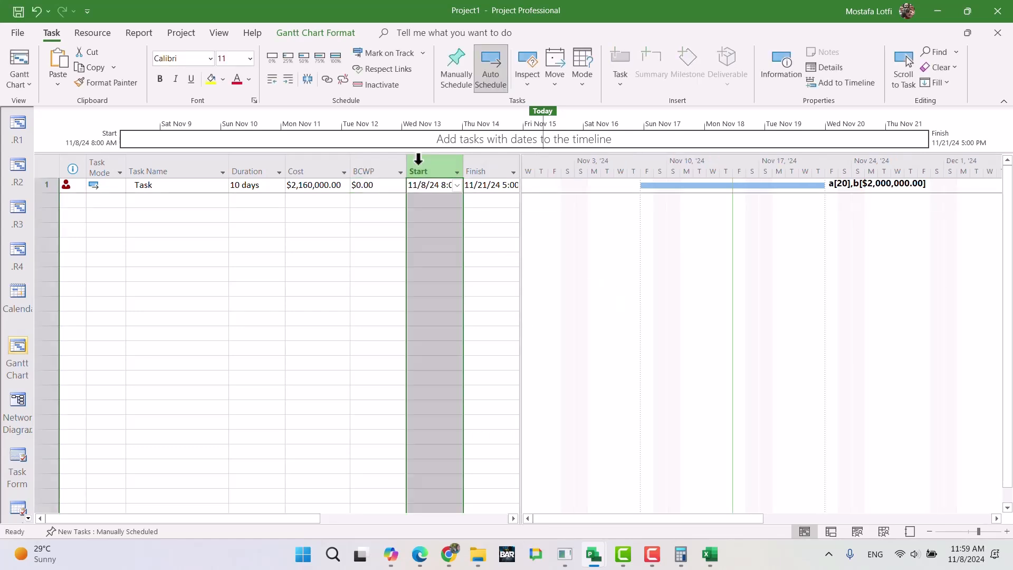
key(Insert)
key(Escape)
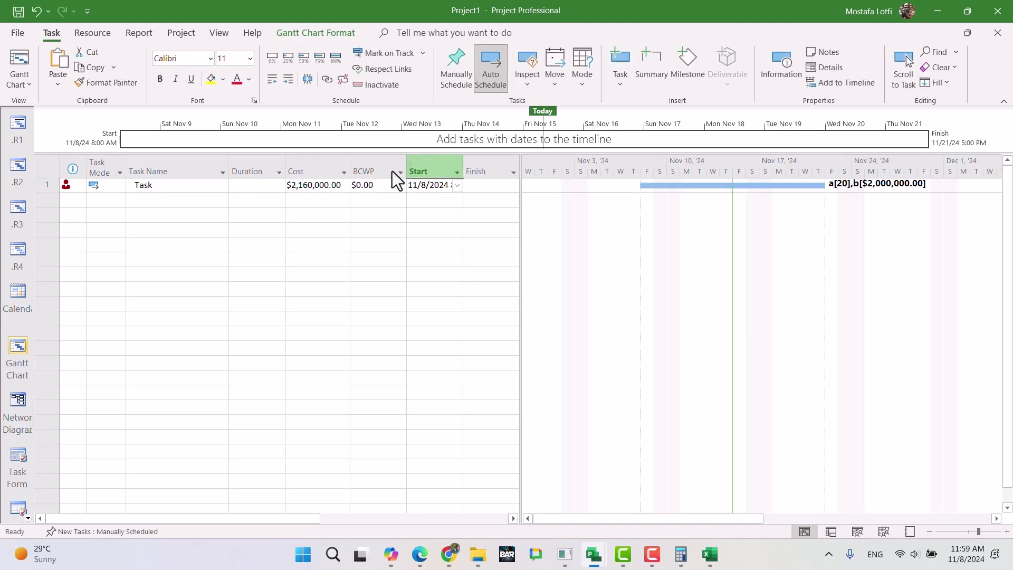
click(367, 203)
Apply the Earned Value table to the Gantt Chart view.
right_click(47, 171)
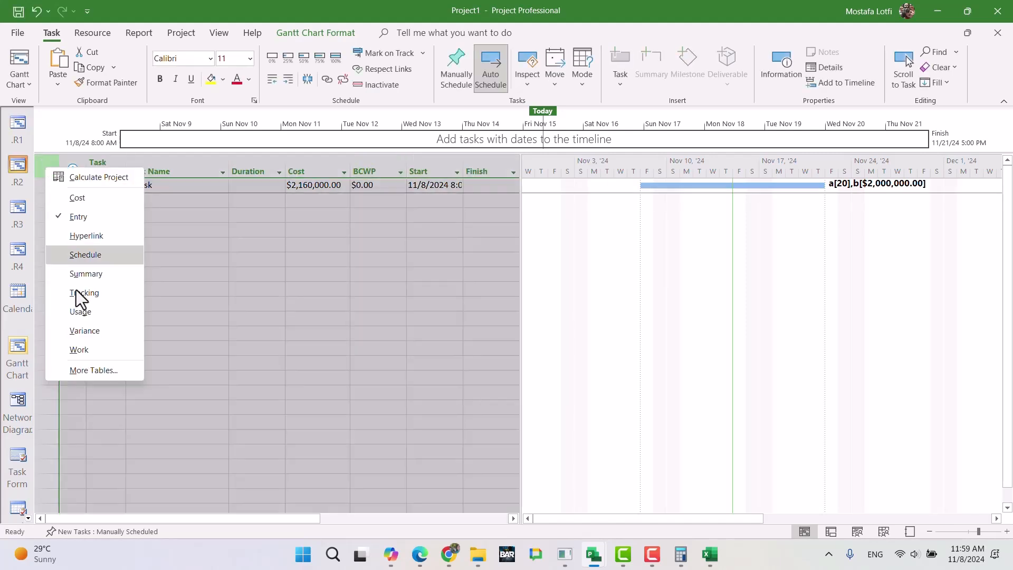
click(82, 369)
scroll(195, 159, down, 3)
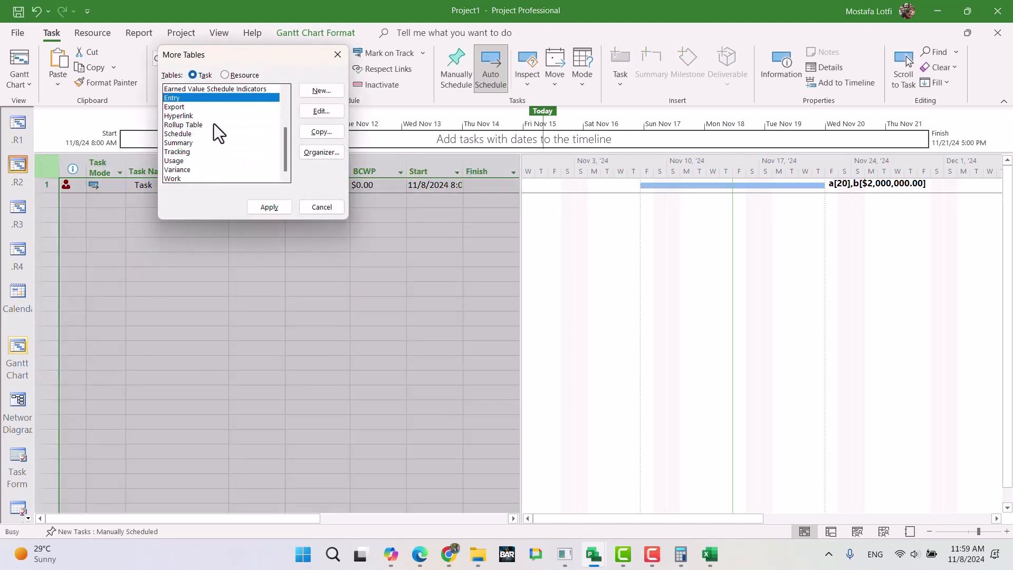
scroll(217, 129, up, 3)
click(196, 143)
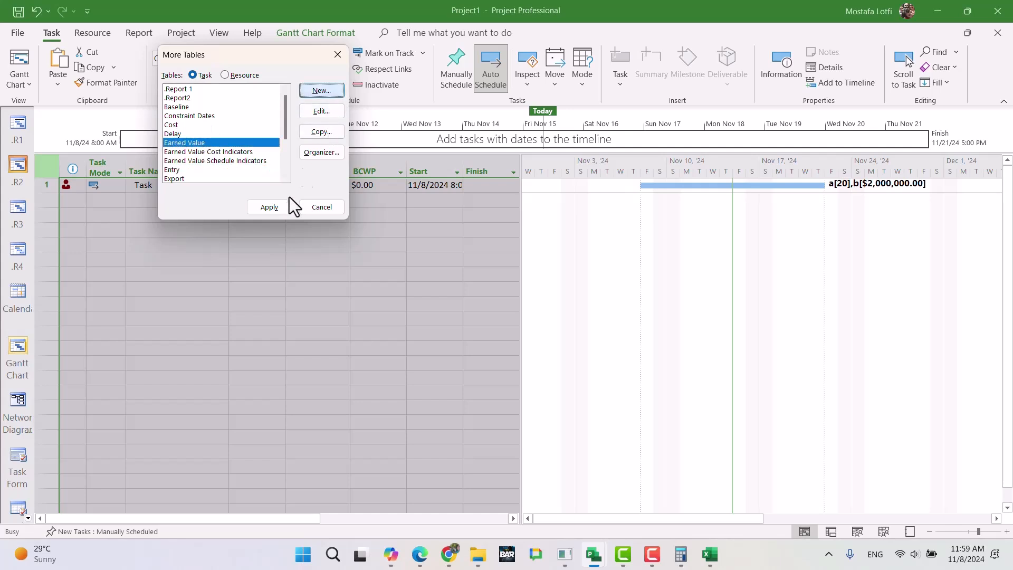
click(269, 207)
click(277, 298)
Inspect the Planned Value (BCWS) column's field options and Task's planned value.
click(201, 158)
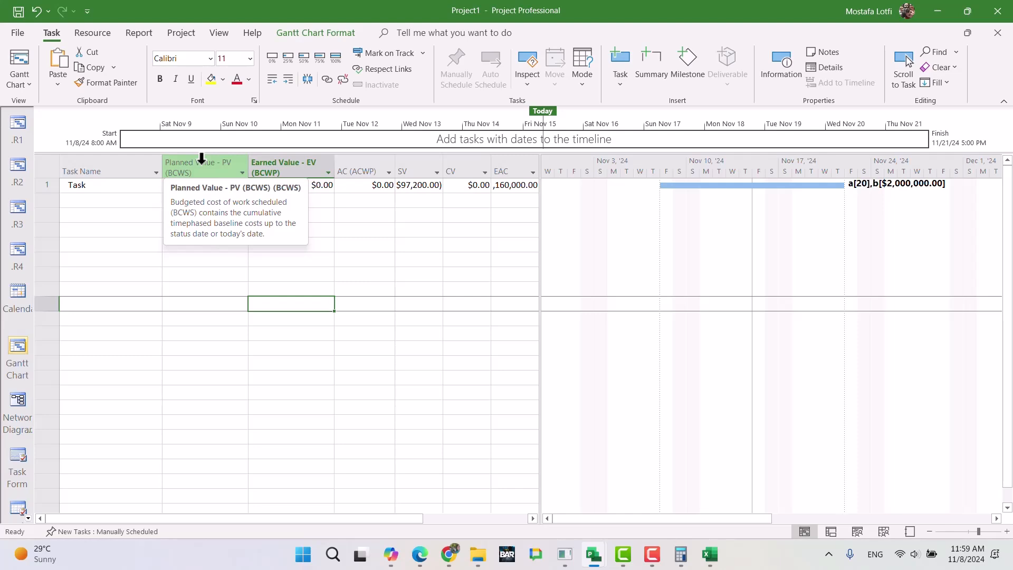
right_click(201, 158)
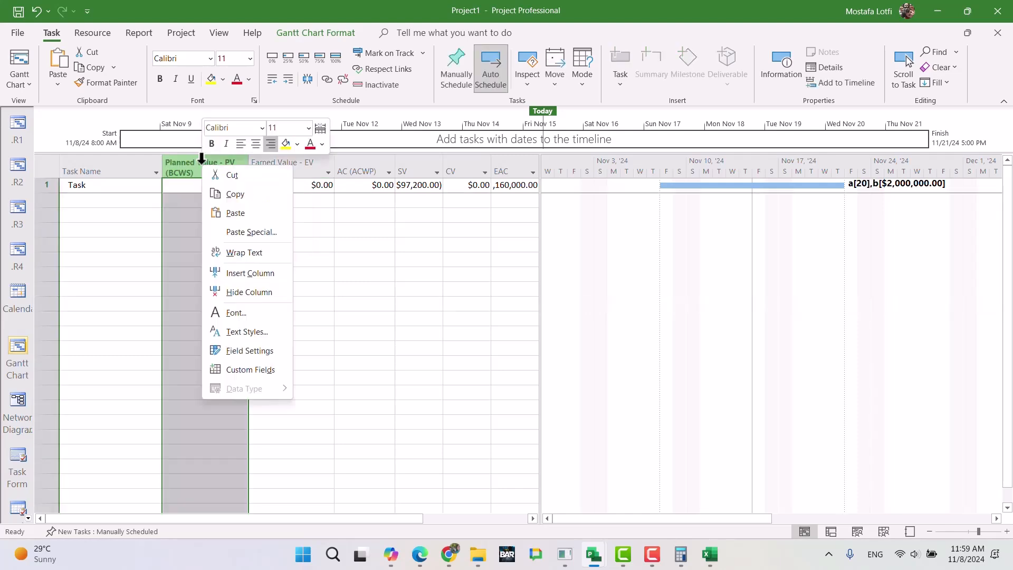
click(270, 368)
click(591, 430)
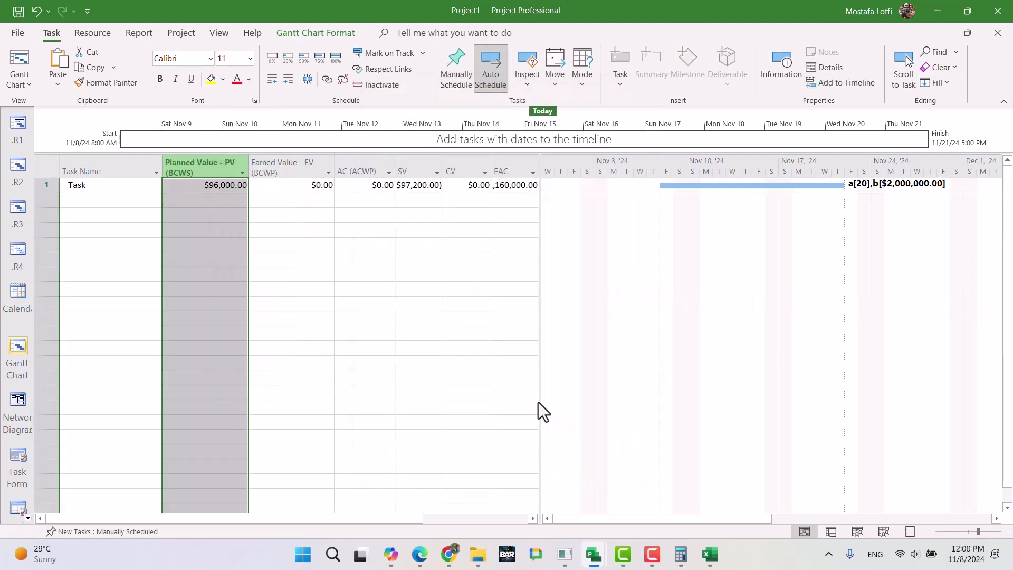
click(193, 170)
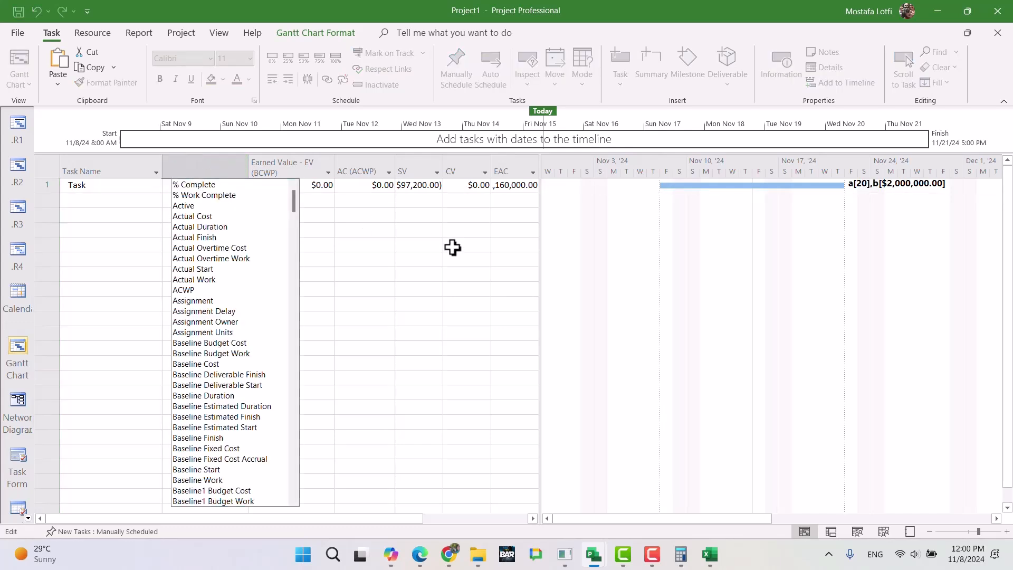
click(355, 243)
click(188, 162)
click(235, 275)
click(228, 186)
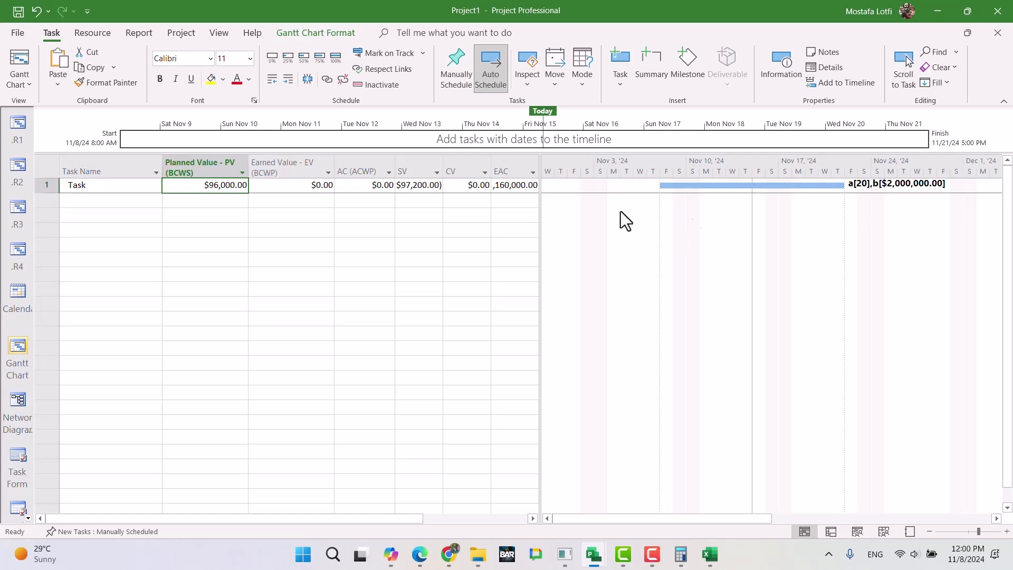
Set the project's current date to November 22, 2024.
click(181, 32)
click(154, 79)
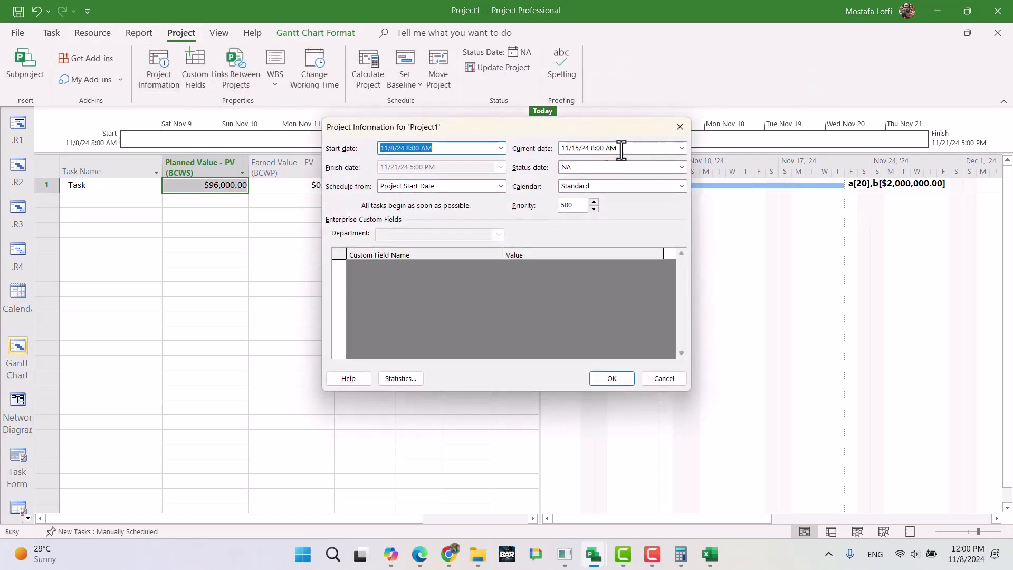
click(682, 148)
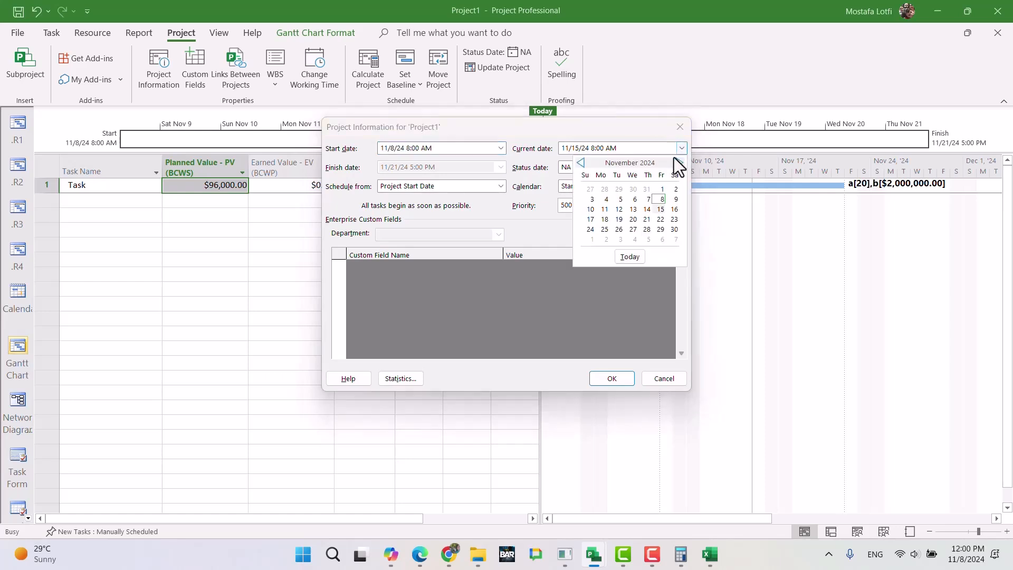
click(661, 218)
click(614, 379)
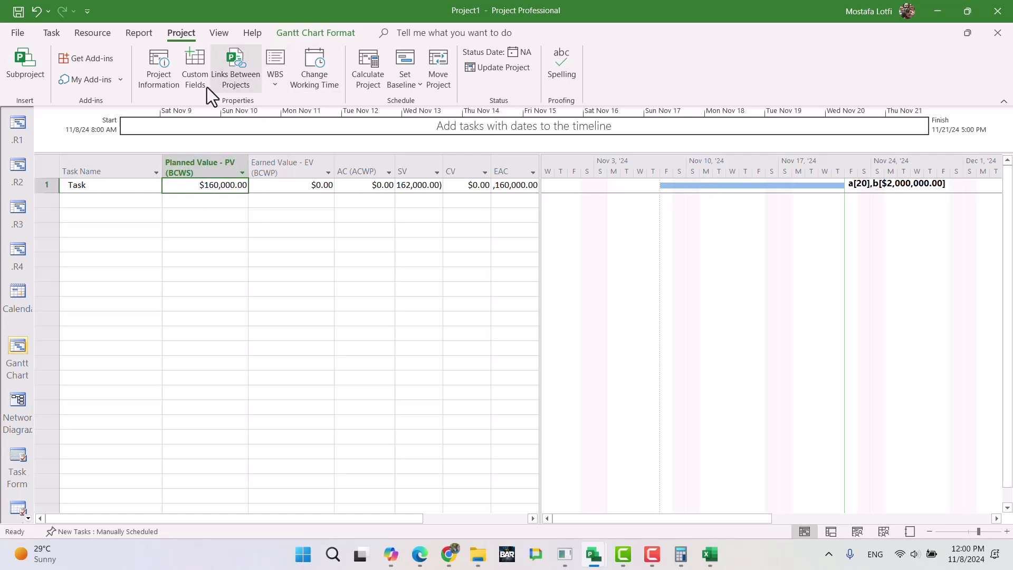
Set the project's status date to November 15, 2024, in the project information.
click(159, 80)
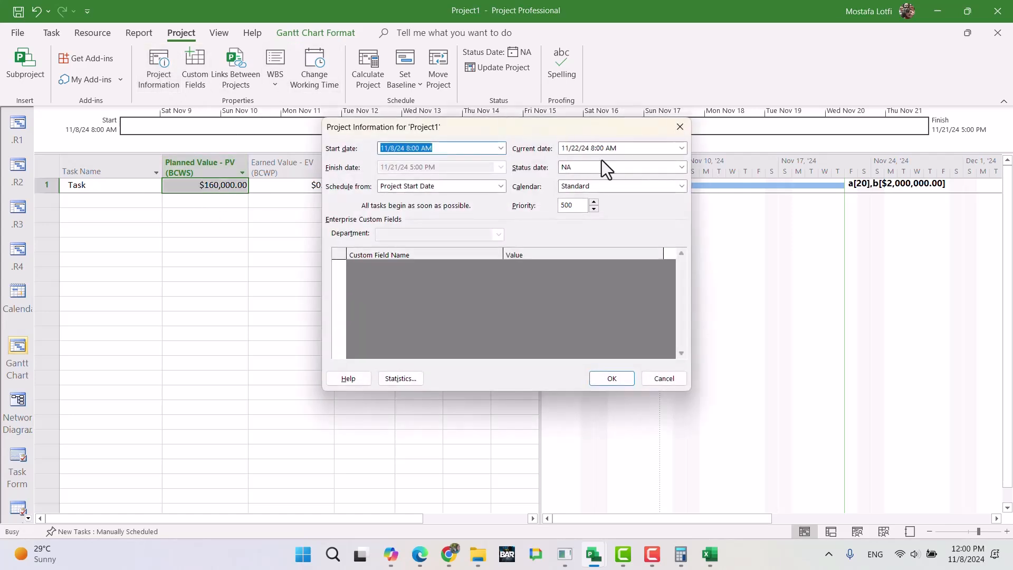
click(640, 148)
key(ctrl+c)
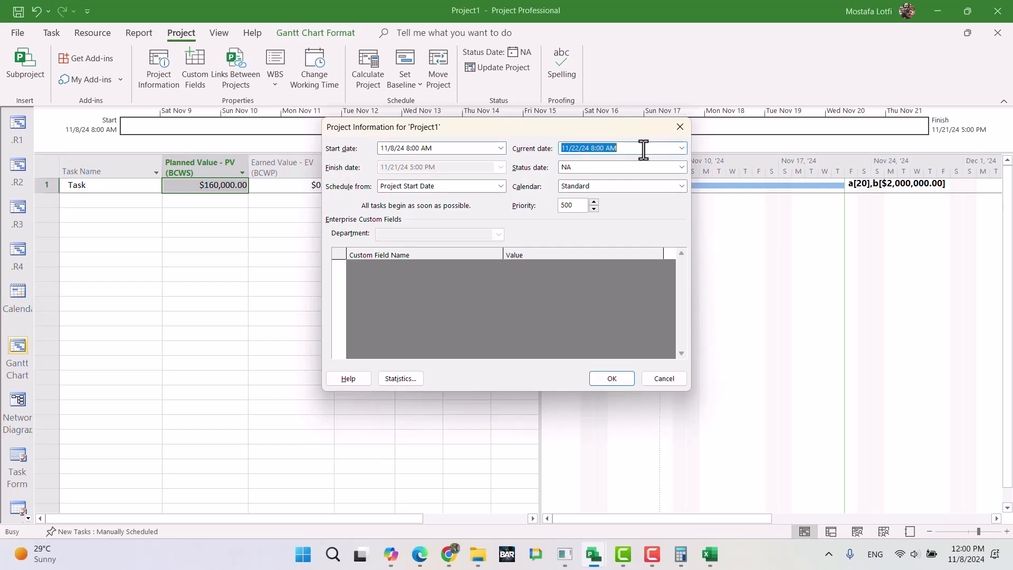
click(615, 168)
key(ctrl+v)
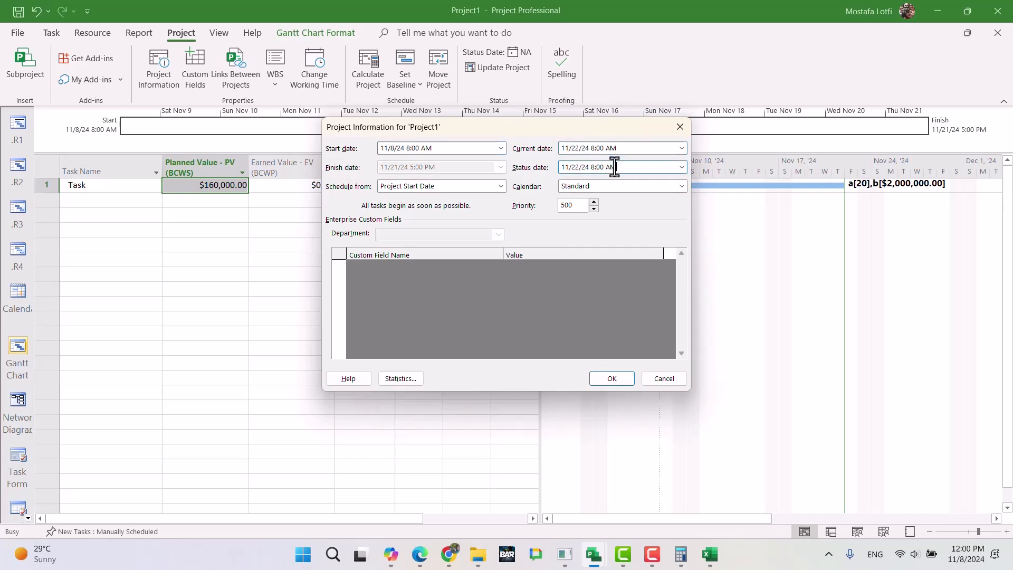
click(681, 167)
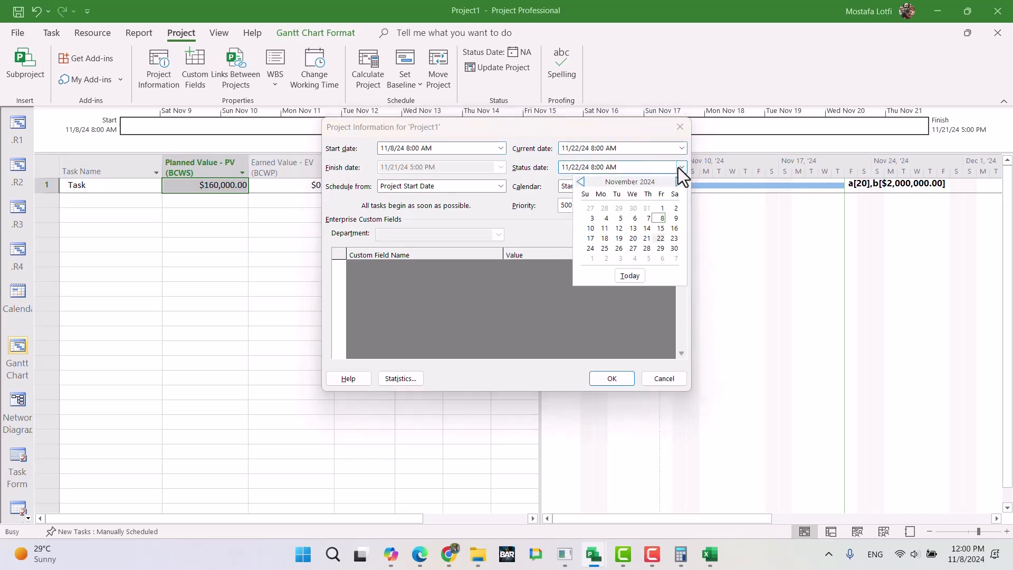
click(663, 229)
click(612, 379)
Color the Current Date gridline of the Gantt chart red.
right_click(746, 281)
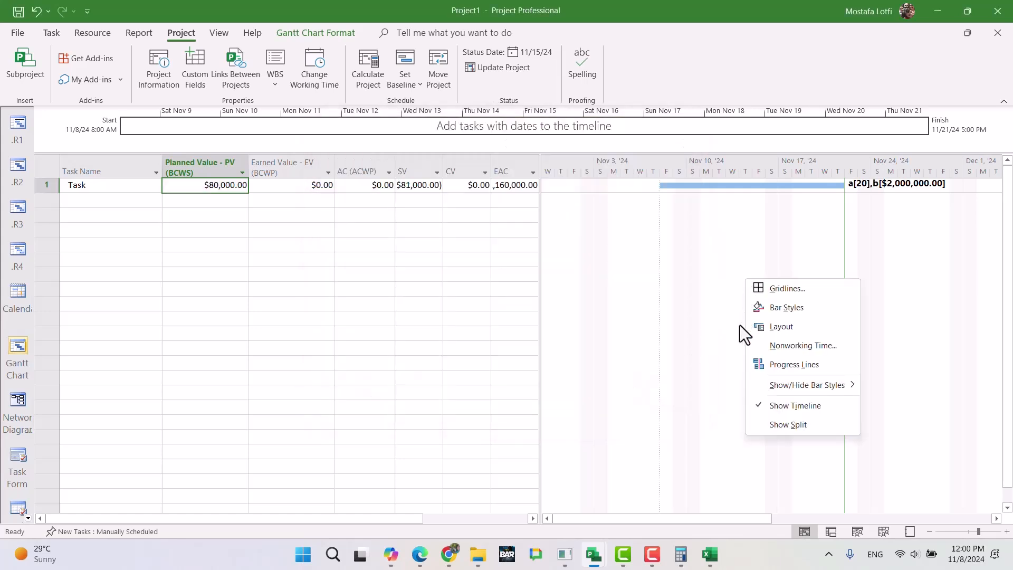
click(780, 290)
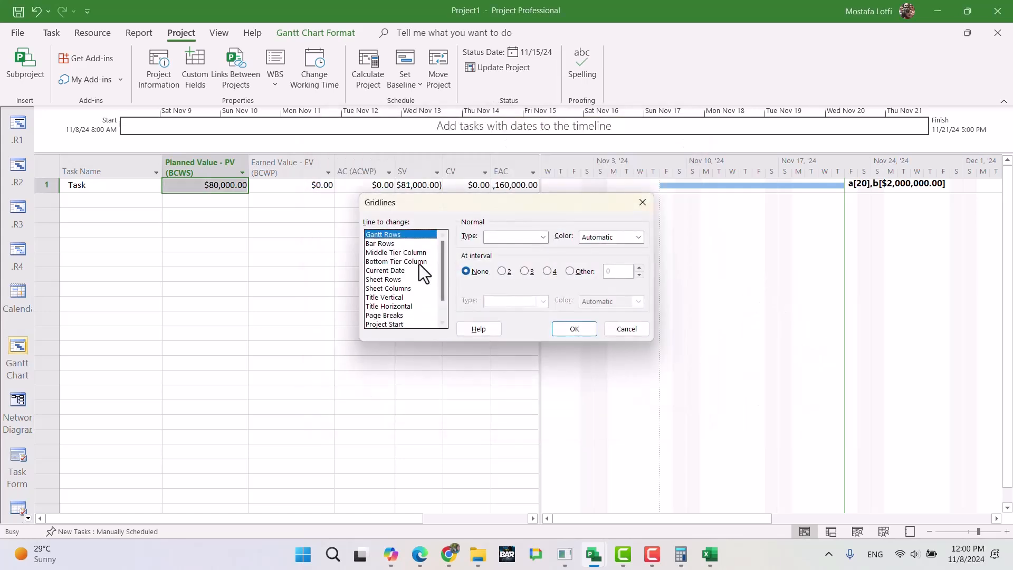
click(395, 283)
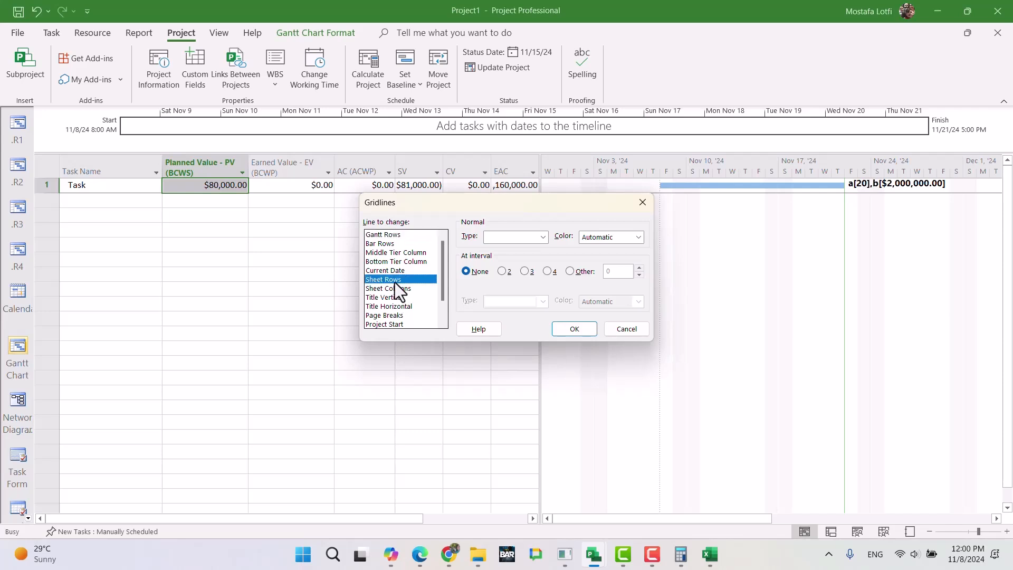
click(400, 270)
click(633, 236)
click(597, 378)
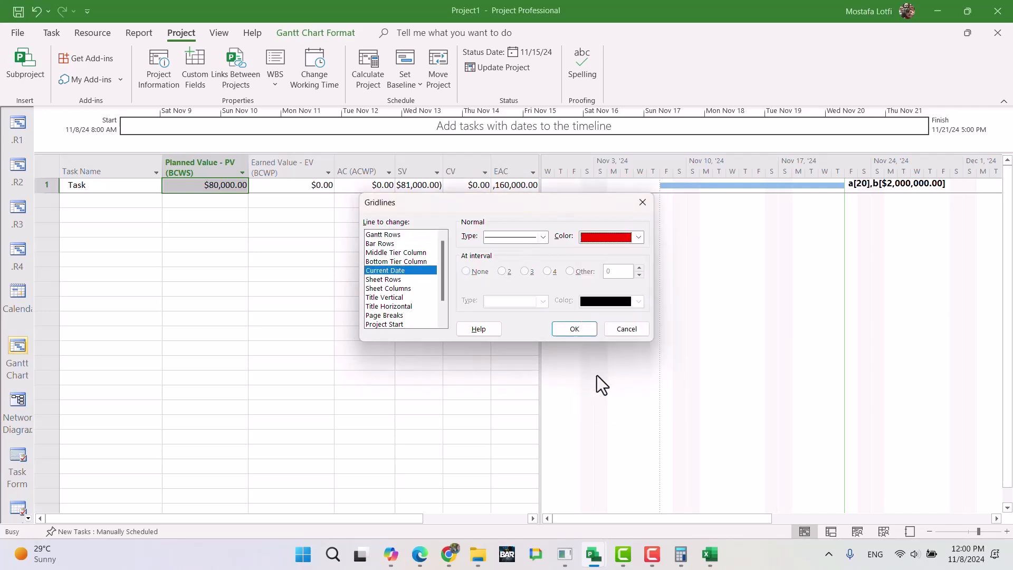
Give the Status Date gridline a solid line type and orange color, and apply the gridline changes.
click(394, 304)
scroll(404, 305, down, 1)
click(401, 253)
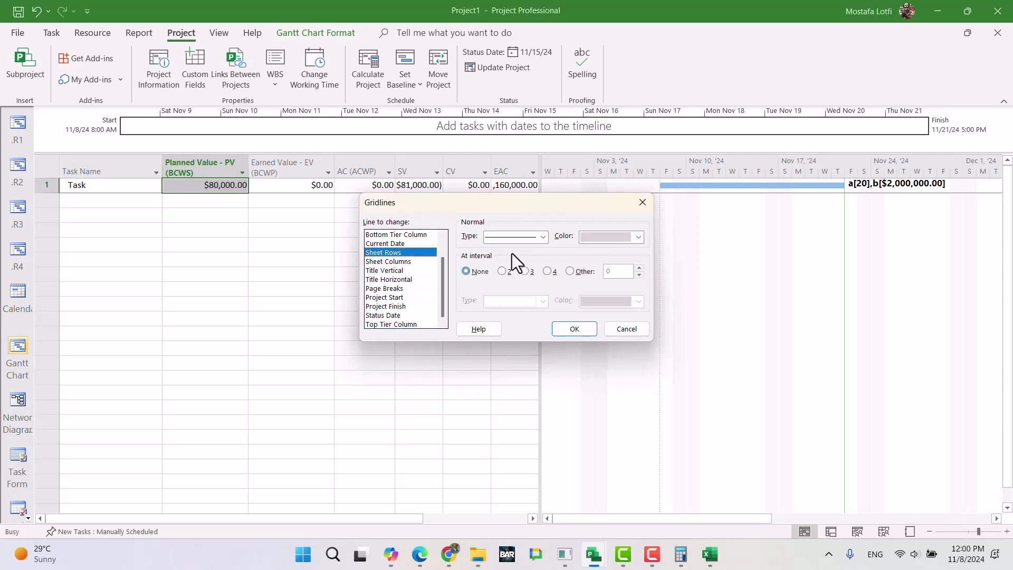
click(397, 316)
click(596, 235)
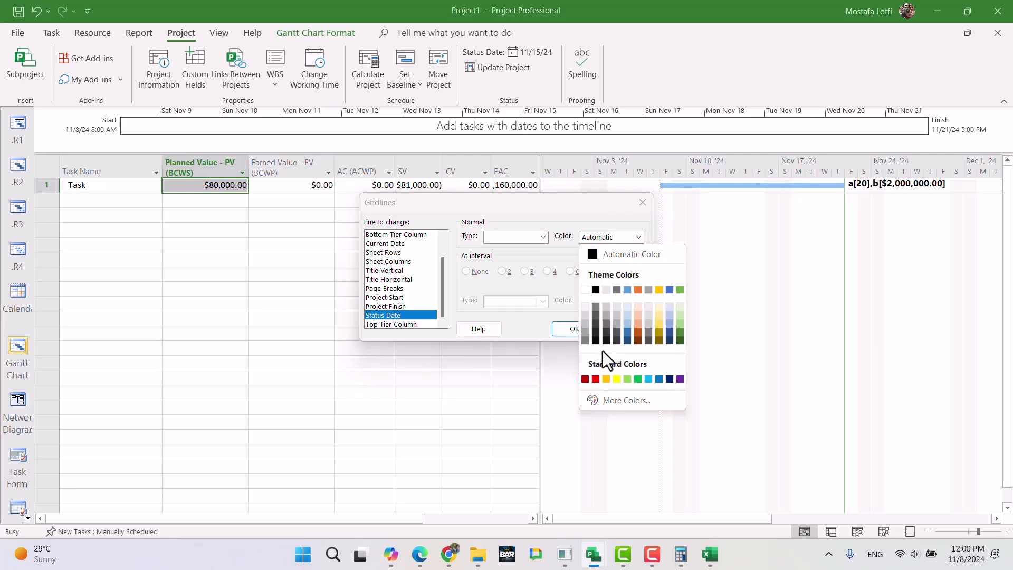
click(606, 379)
click(528, 236)
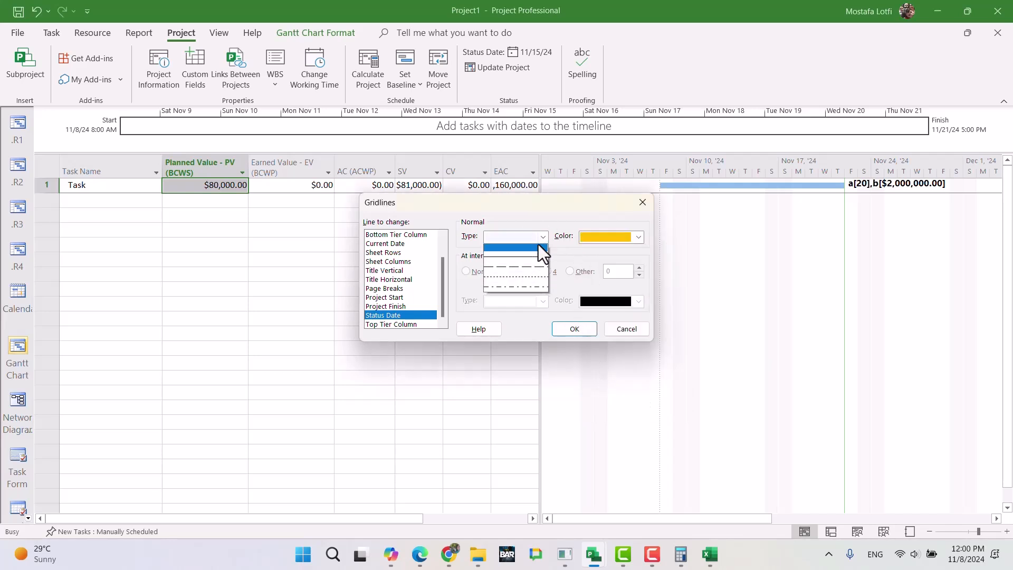
click(528, 258)
click(573, 328)
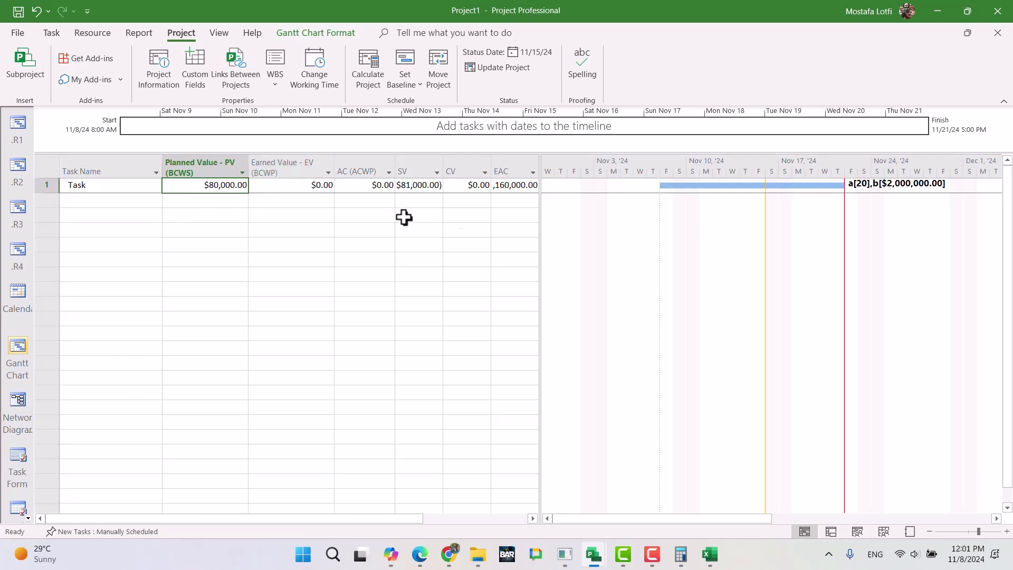
Set the project's status date to November 16, 2024, in the project information.
click(165, 77)
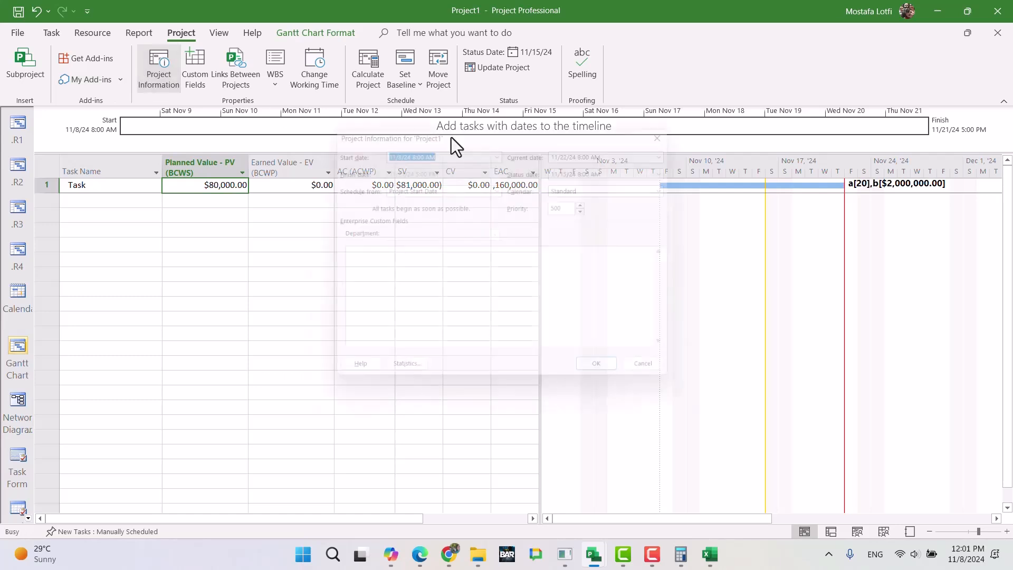
click(681, 167)
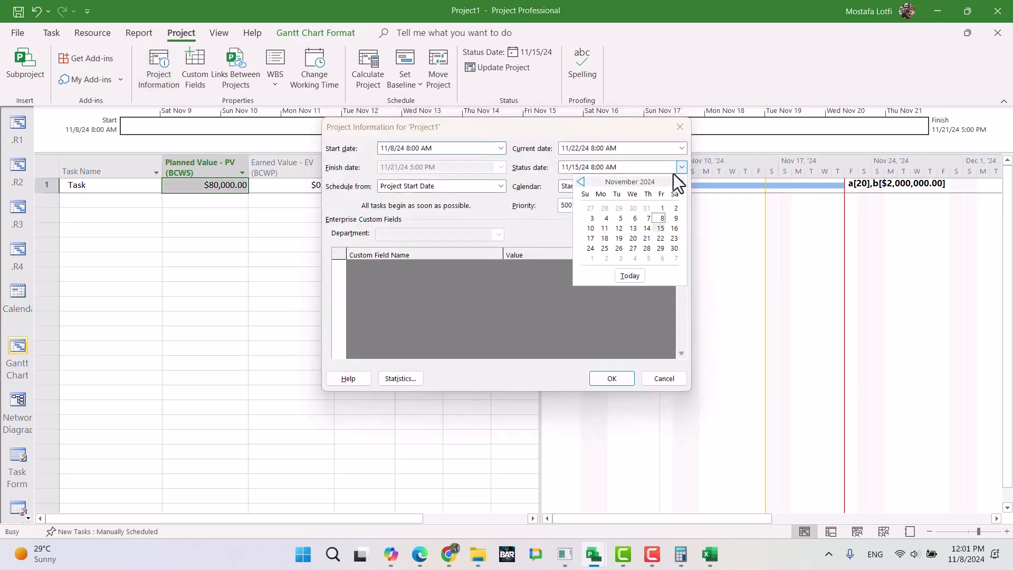
click(674, 228)
click(612, 378)
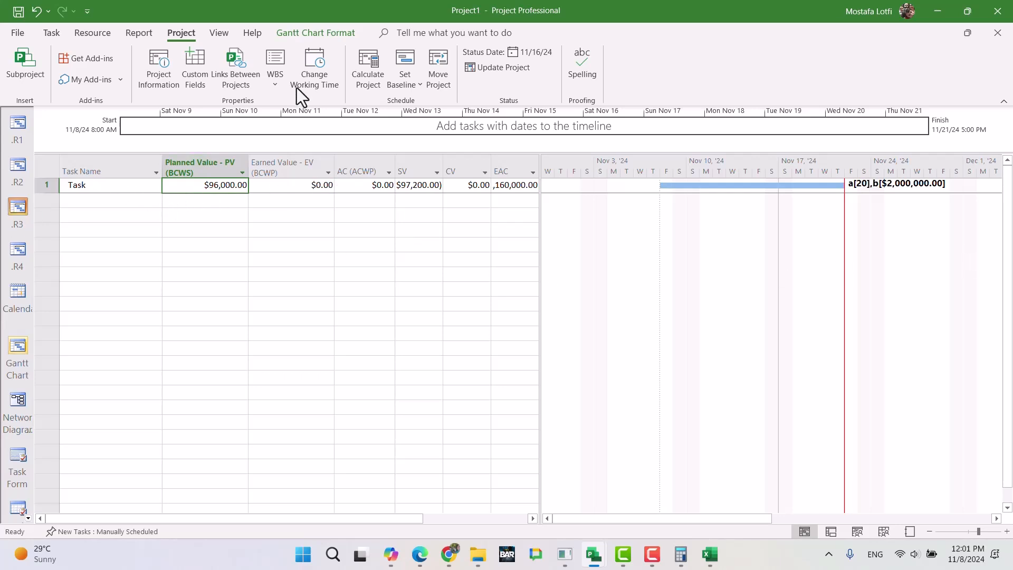
Try updating the task's actual duration so progress runs through November 11, check its earned value, and undo the update.
click(103, 228)
click(109, 185)
click(51, 33)
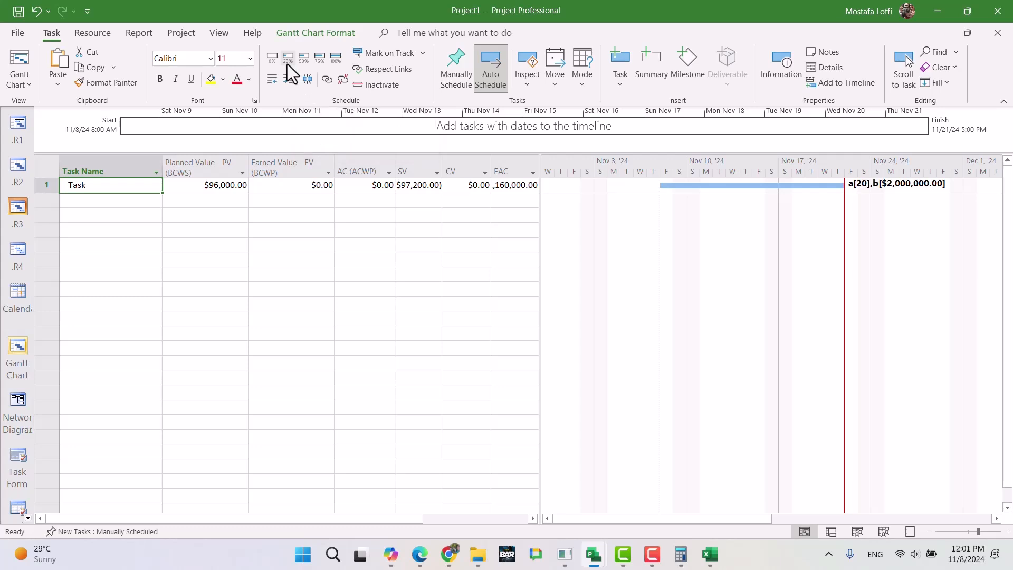
click(423, 55)
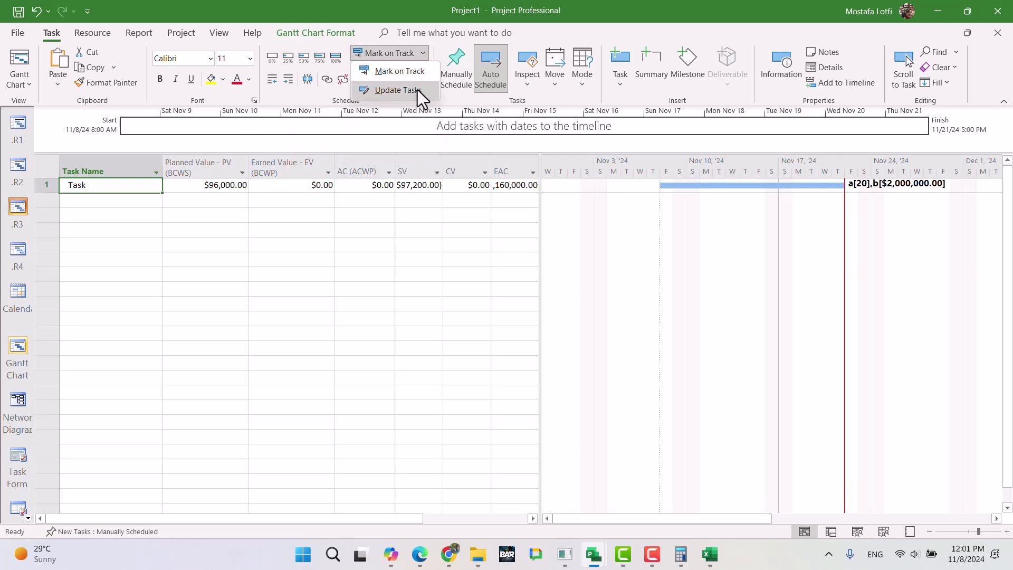
click(414, 92)
click(532, 245)
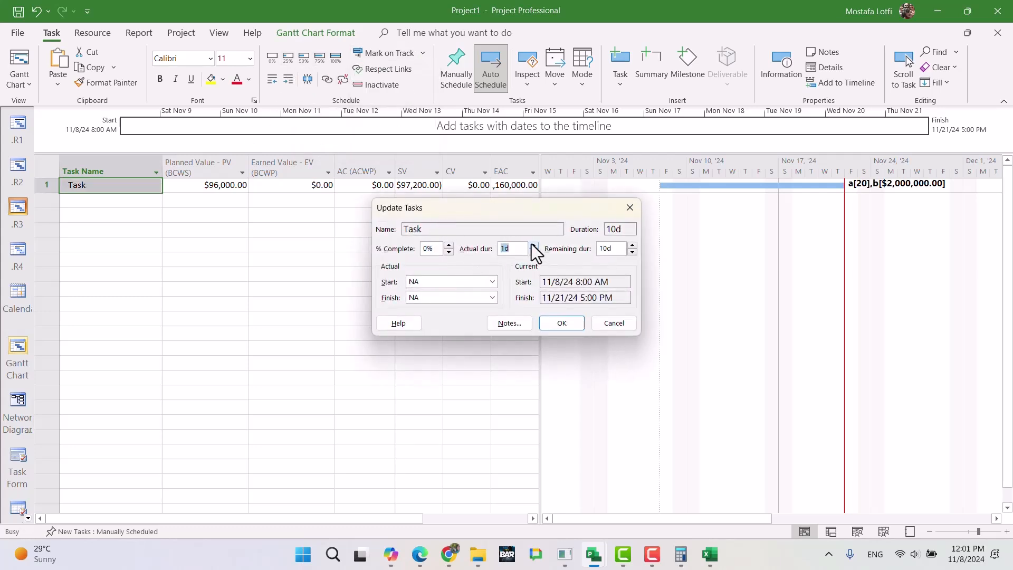
click(551, 325)
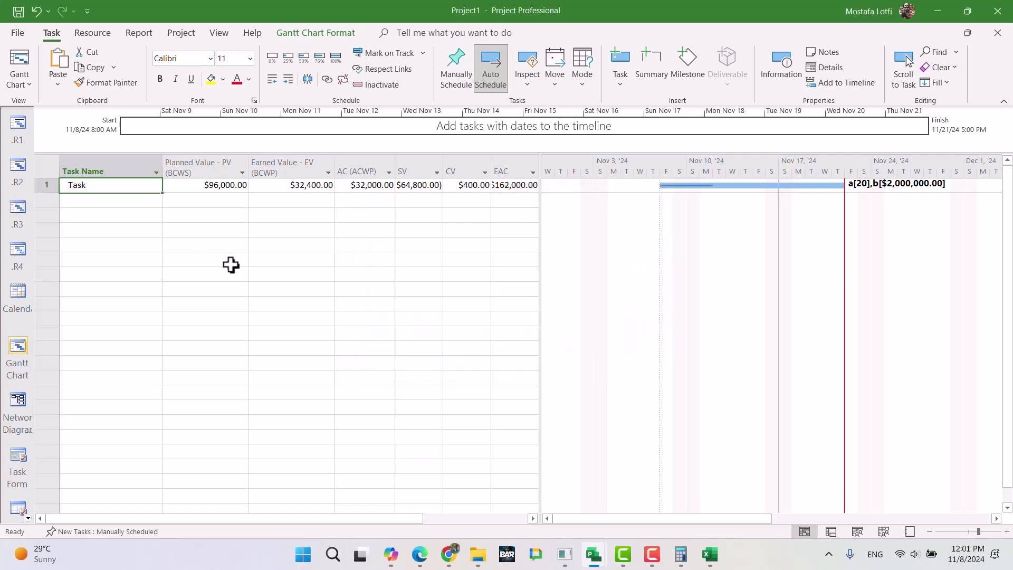
click(265, 263)
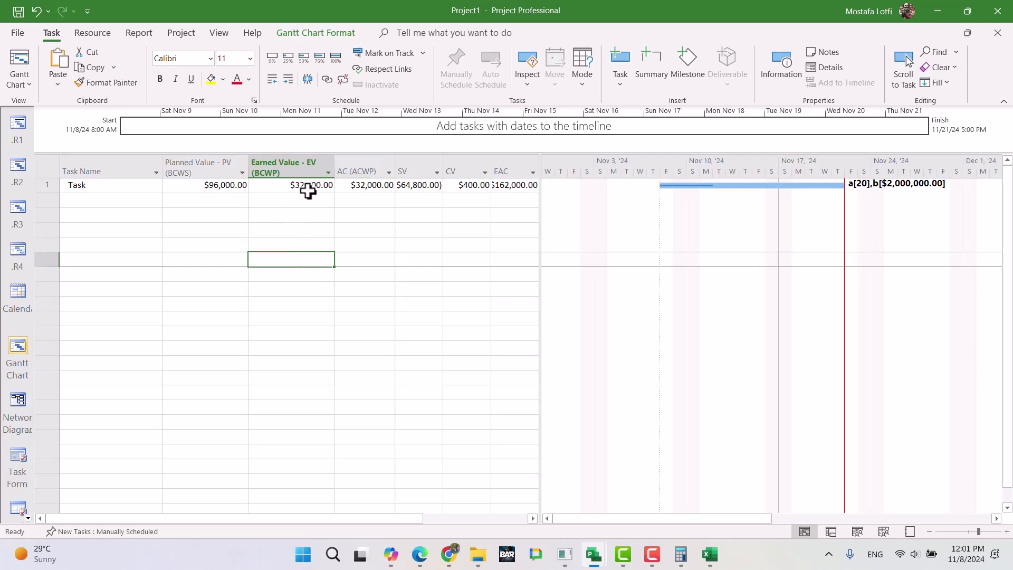
click(307, 186)
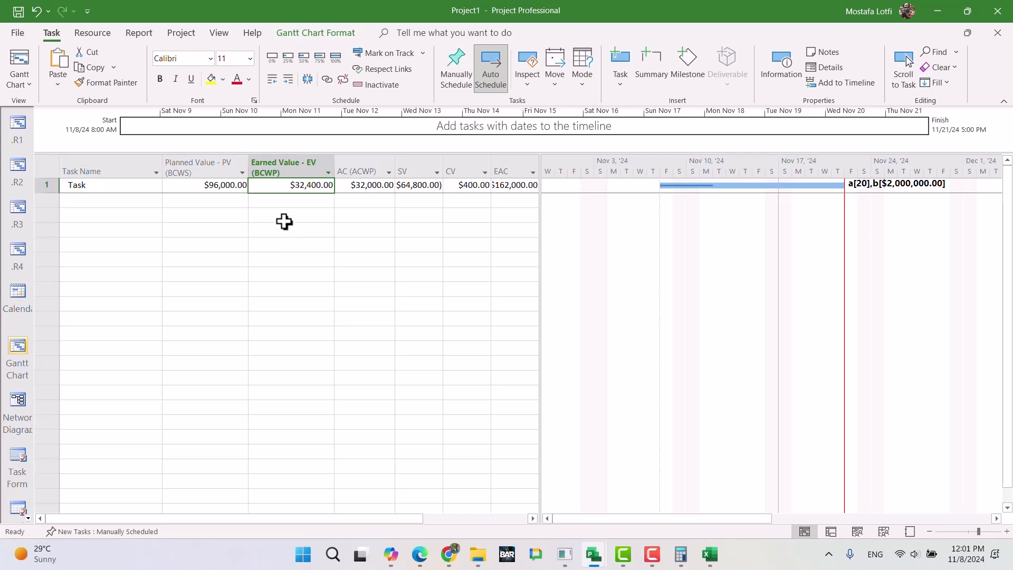
key(ctrl+z)
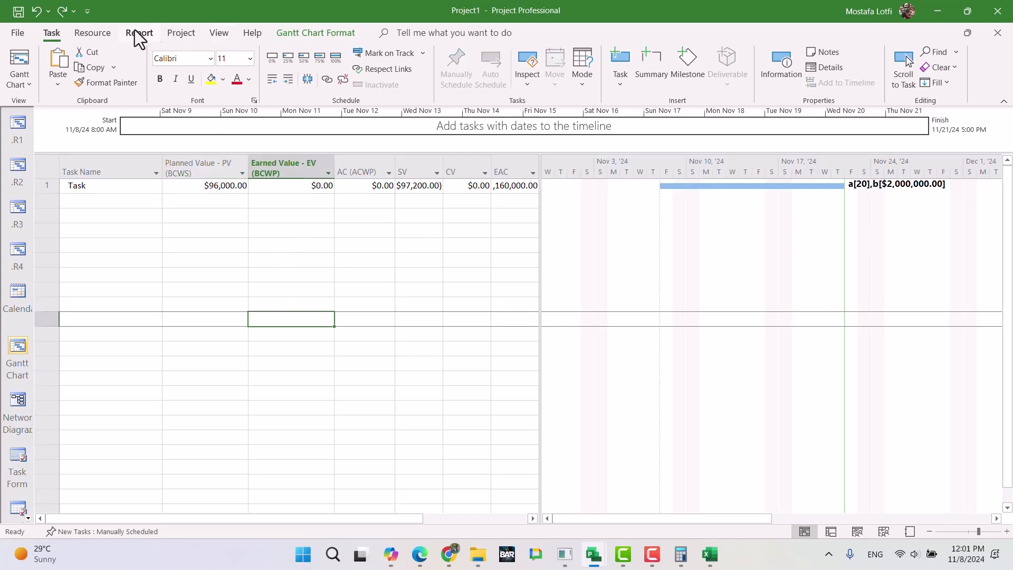
Save the baseline again for the entire project, overwriting the existing Baseline.
click(181, 33)
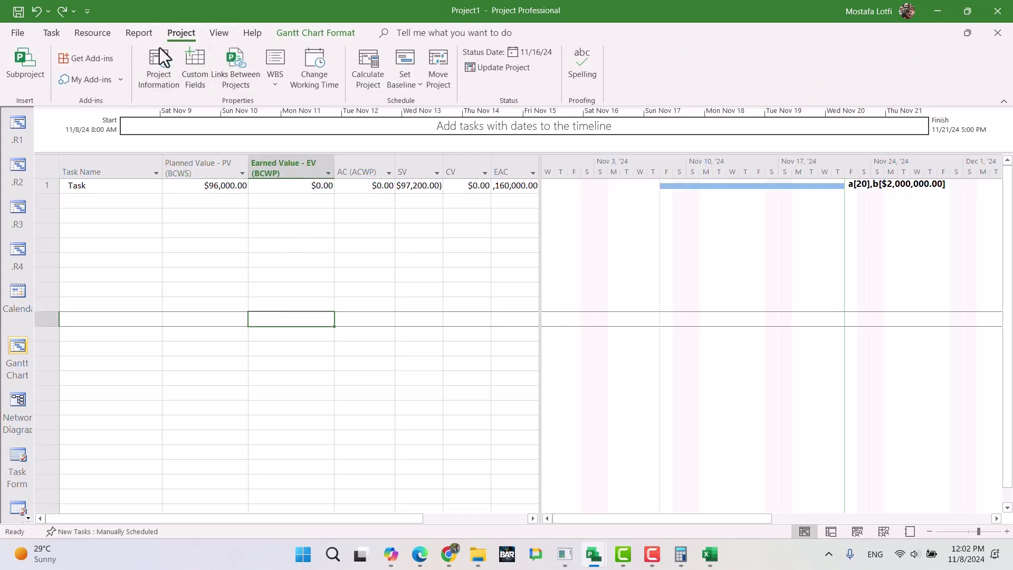
click(405, 79)
click(412, 104)
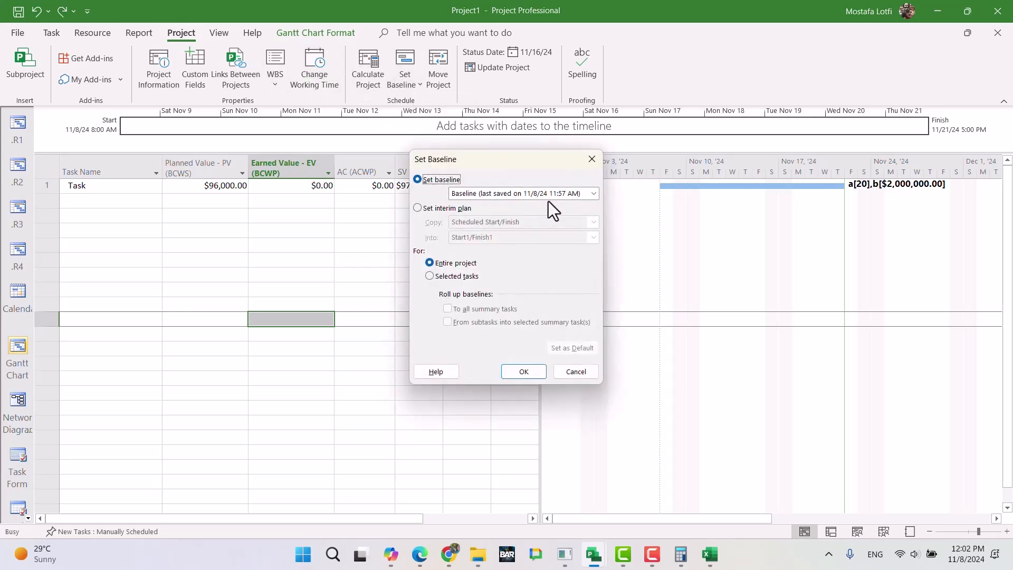
click(522, 372)
click(493, 317)
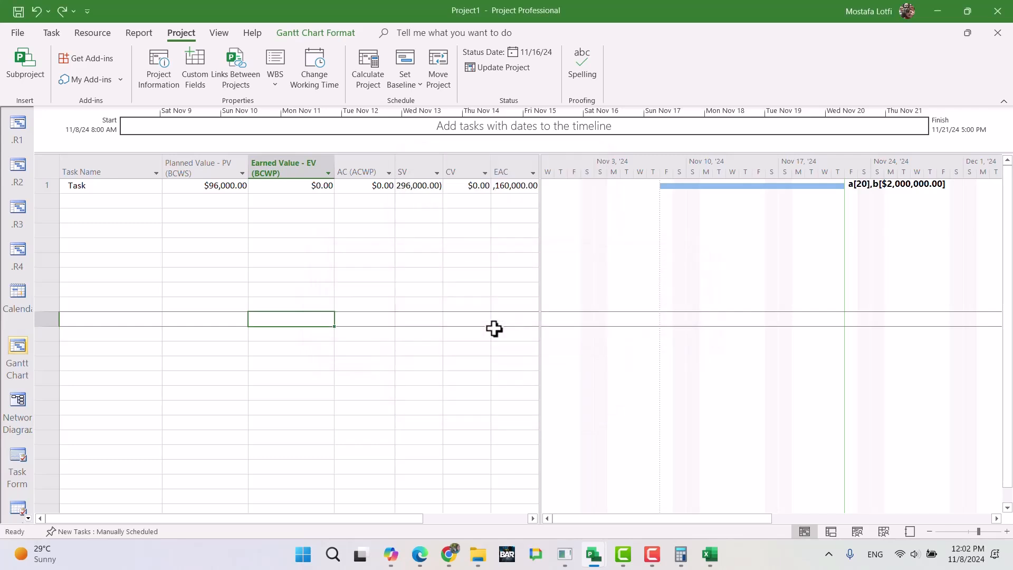
Enlarge the task table area and widen the BAC and EAC columns so their amounts fit.
click(364, 244)
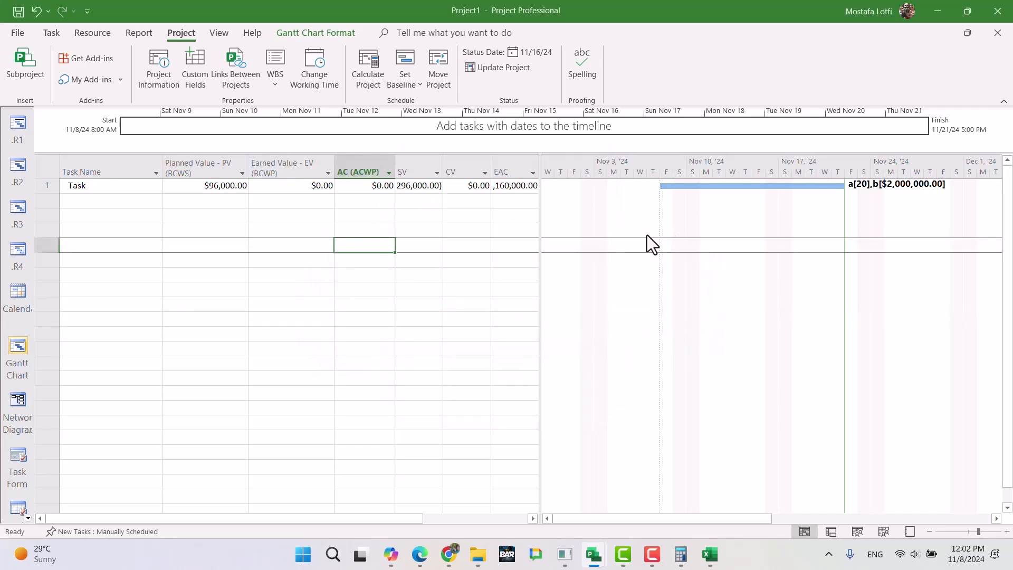
drag(538, 182, 648, 206)
drag(588, 168, 613, 167)
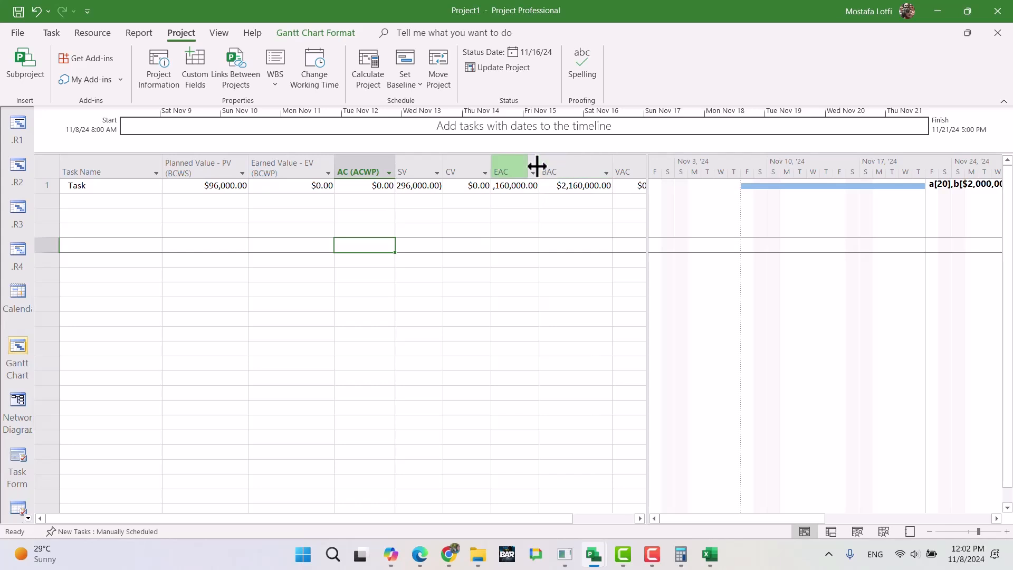
drag(541, 167, 561, 168)
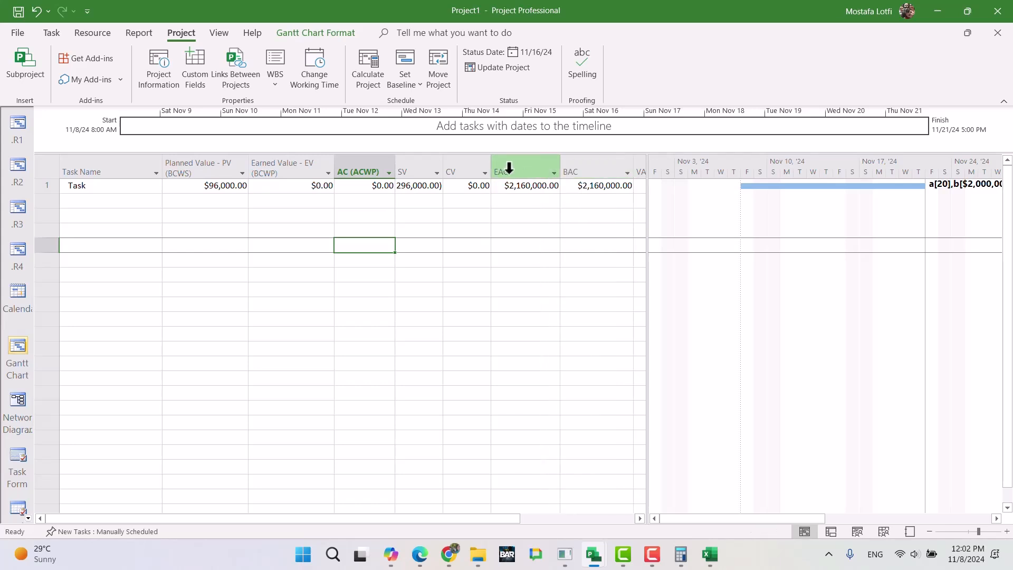
click(599, 188)
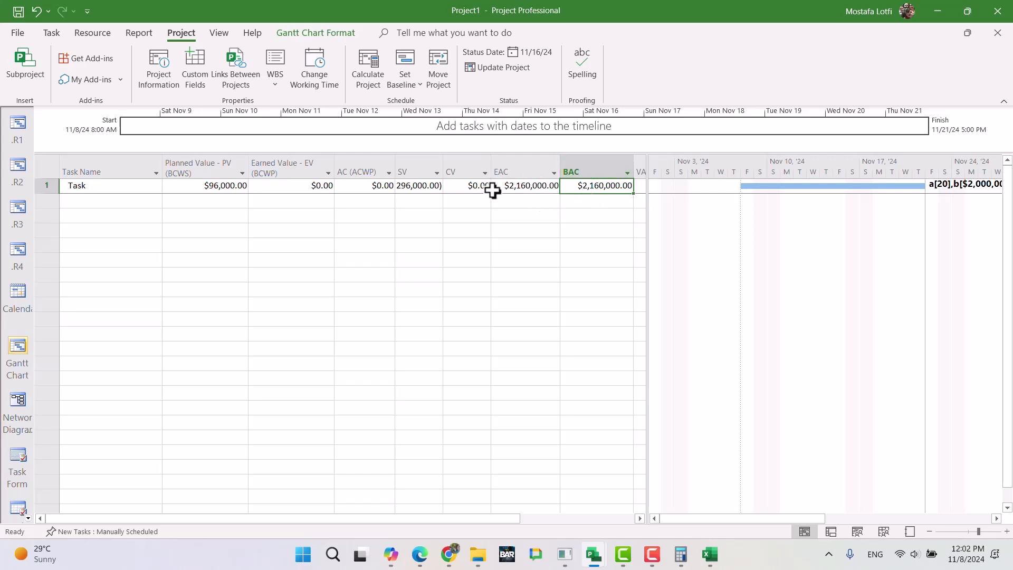
Check the current date and status date in the project information without changing them.
right_click(857, 242)
click(784, 234)
right_click(778, 236)
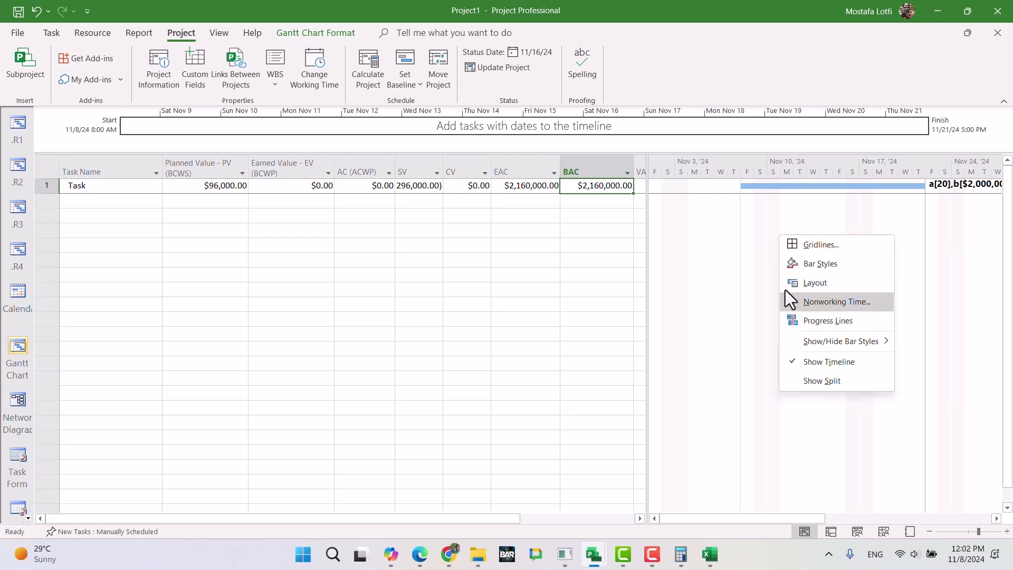
click(158, 72)
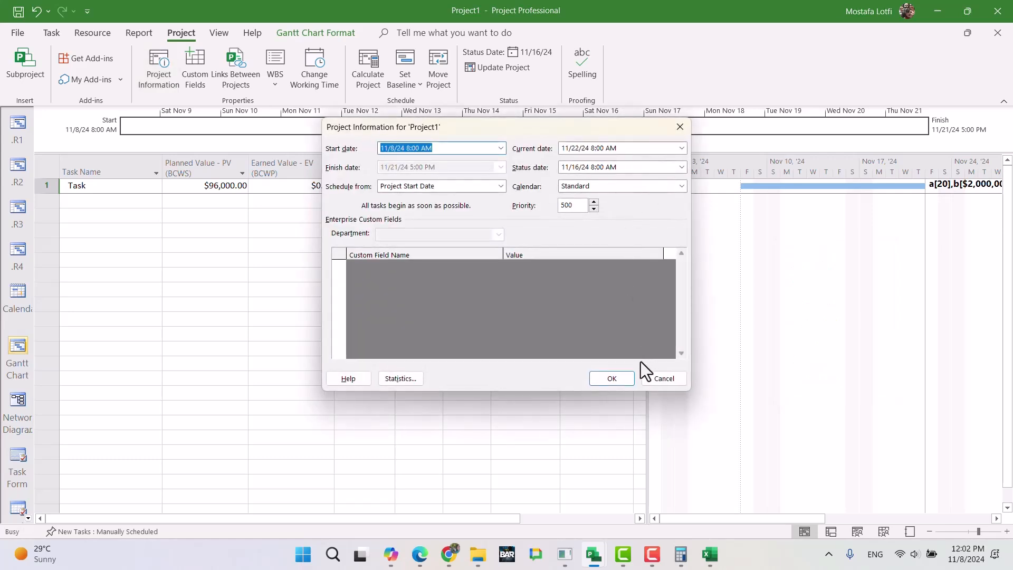
click(659, 377)
Give the Gantt chart's Status Date gridline a solid line type and orange color again.
right_click(762, 279)
click(783, 285)
click(407, 323)
scroll(397, 324, down, 1)
click(393, 323)
click(392, 316)
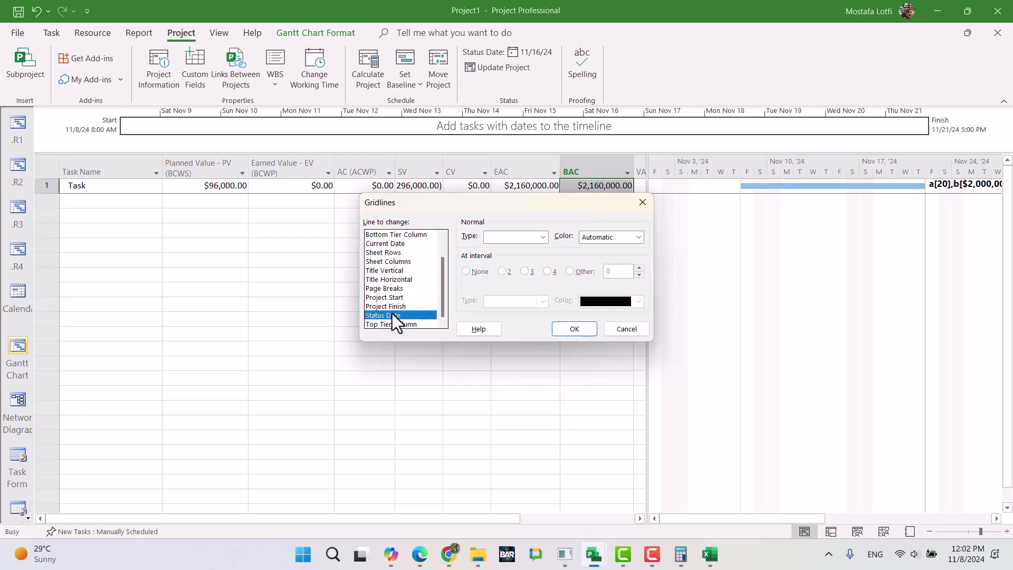
click(543, 237)
click(523, 253)
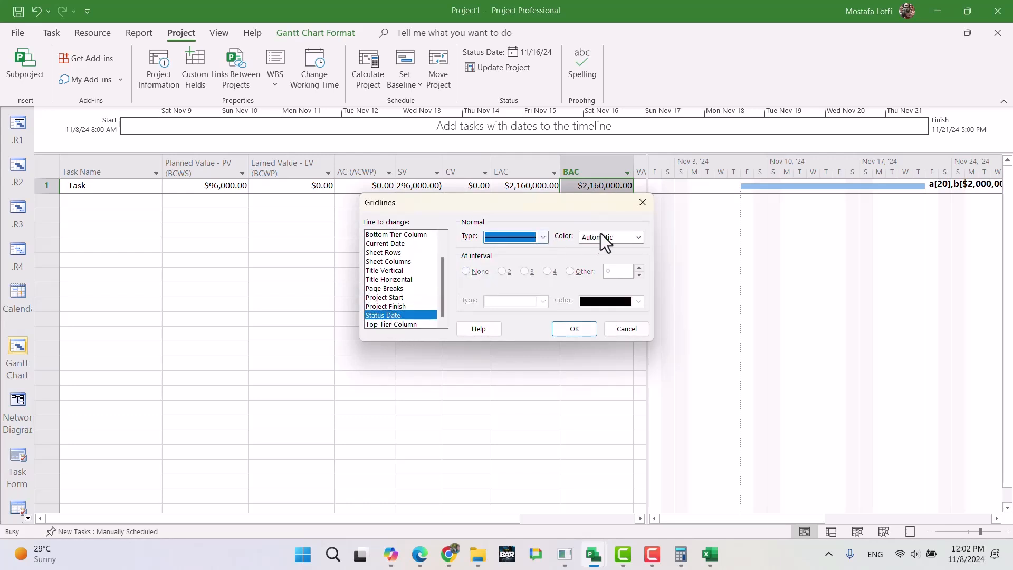
click(597, 238)
click(606, 379)
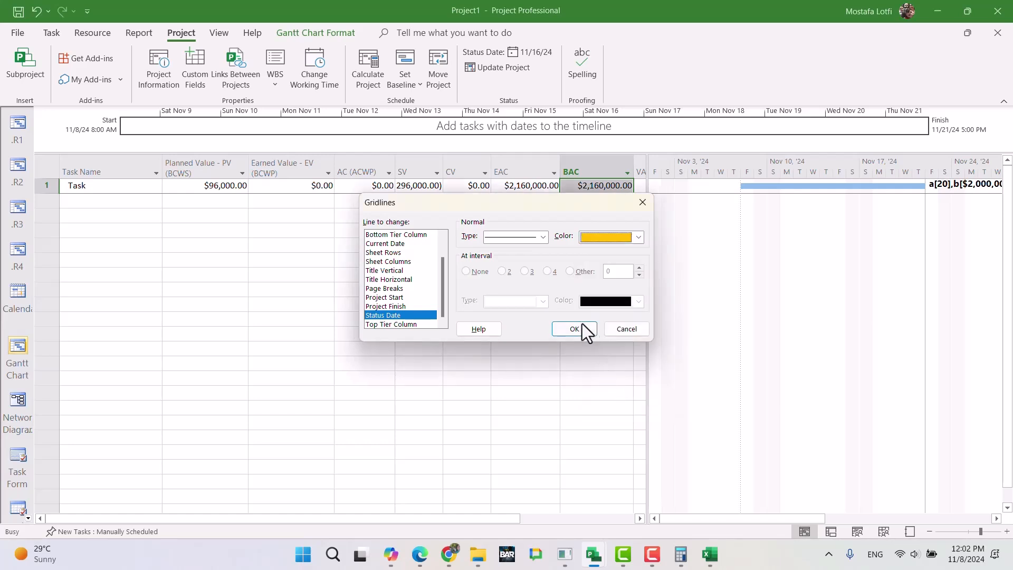
click(583, 328)
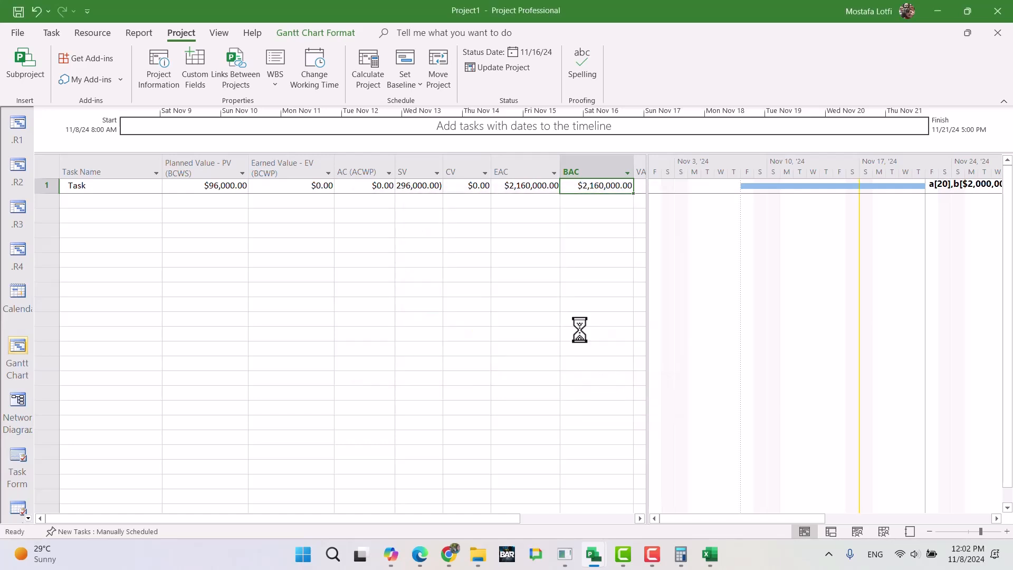
Compare the task's planned value with the dates in the project information.
click(199, 190)
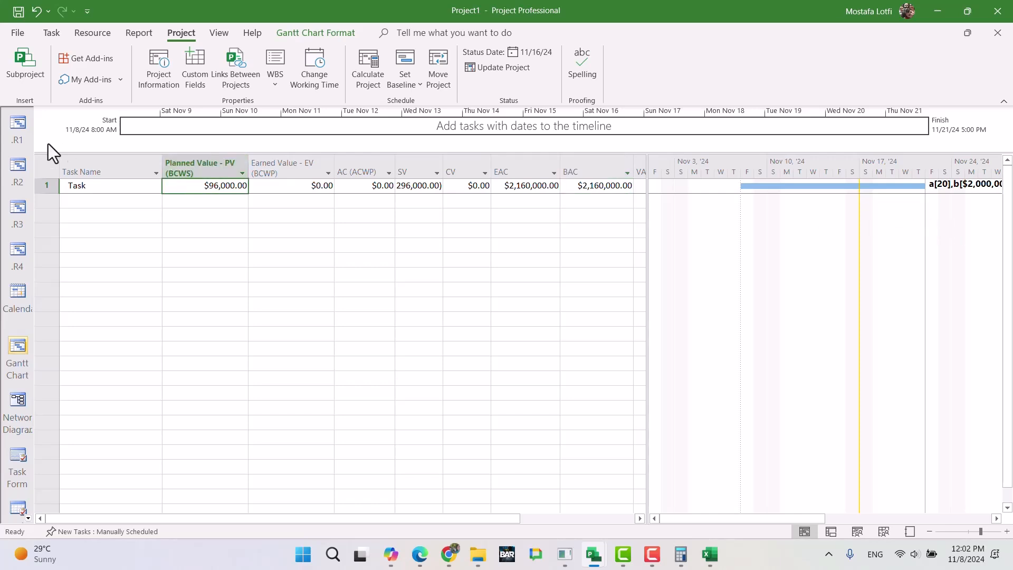
click(160, 73)
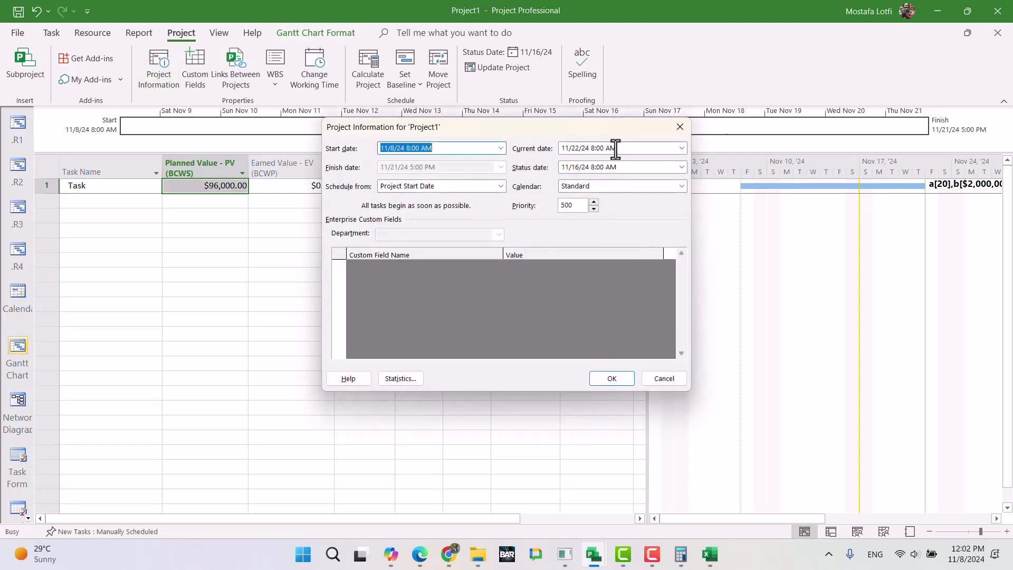
click(679, 126)
Update the task's actual duration so its progress runs through November 14, and check the resulting earned value.
click(48, 34)
click(417, 57)
click(398, 91)
double_click(535, 246)
click(553, 323)
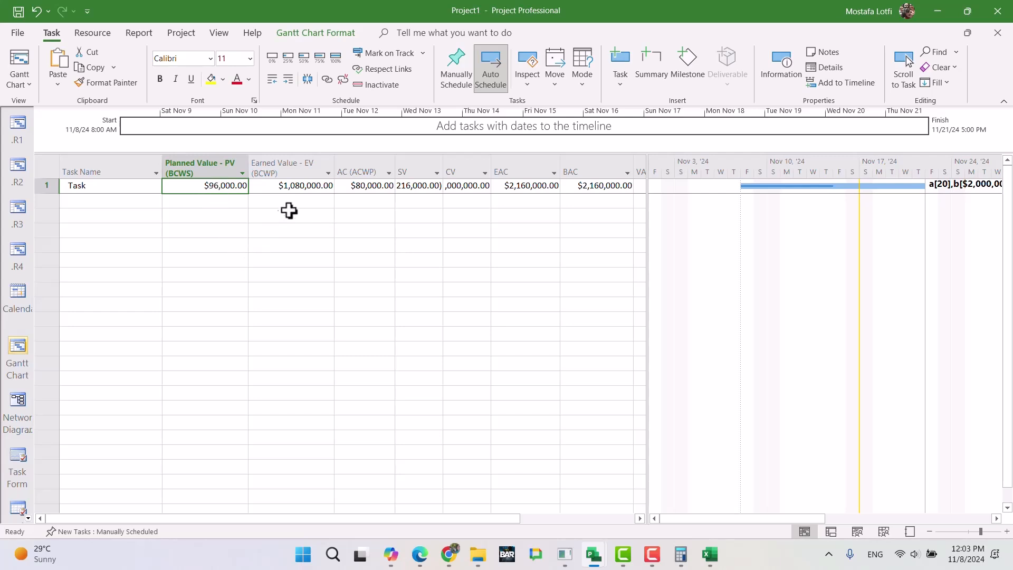
click(312, 183)
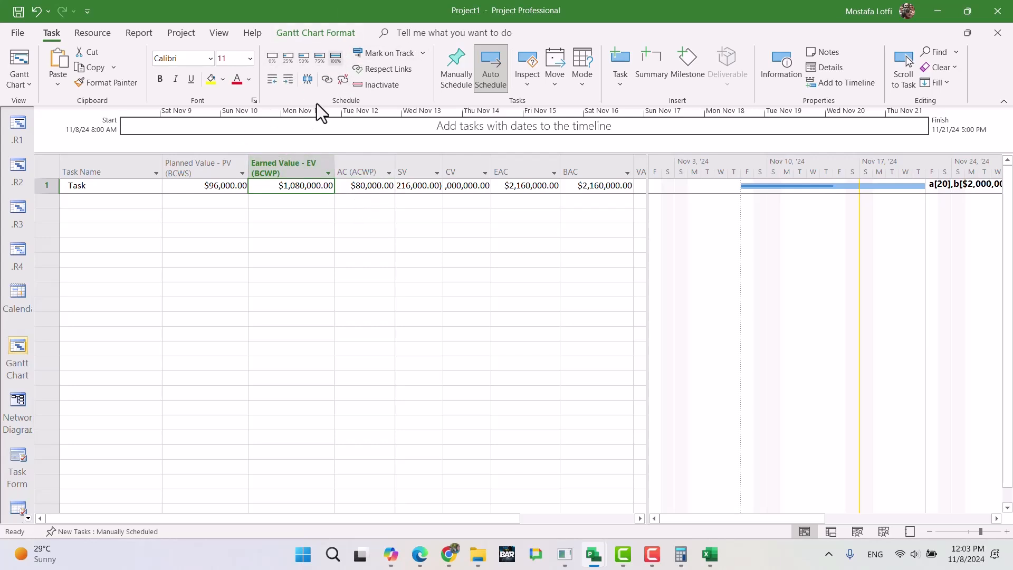
Show the task in the Task Usage view and insert an Actual Cost column before Planned Value.
click(102, 188)
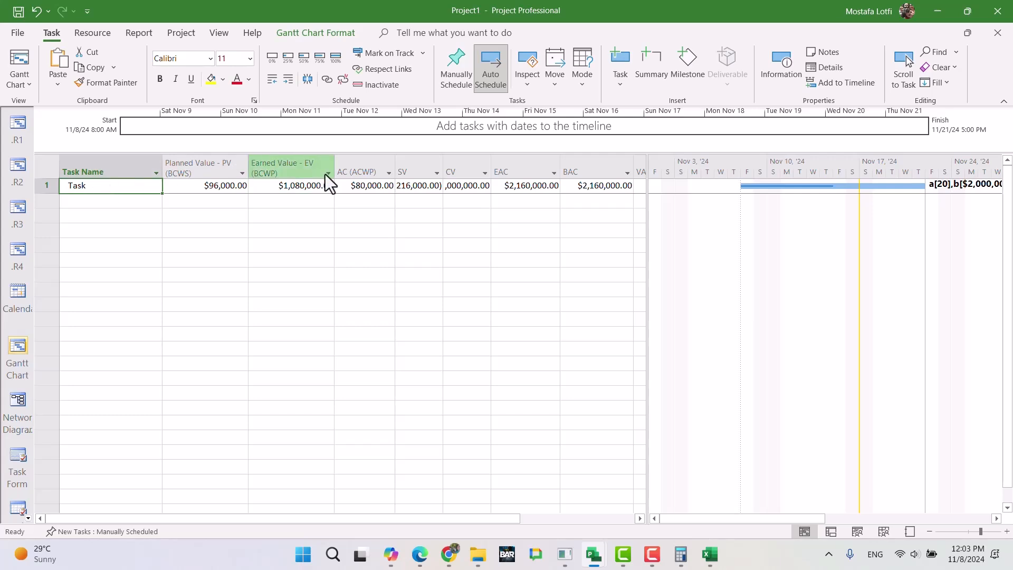
click(27, 517)
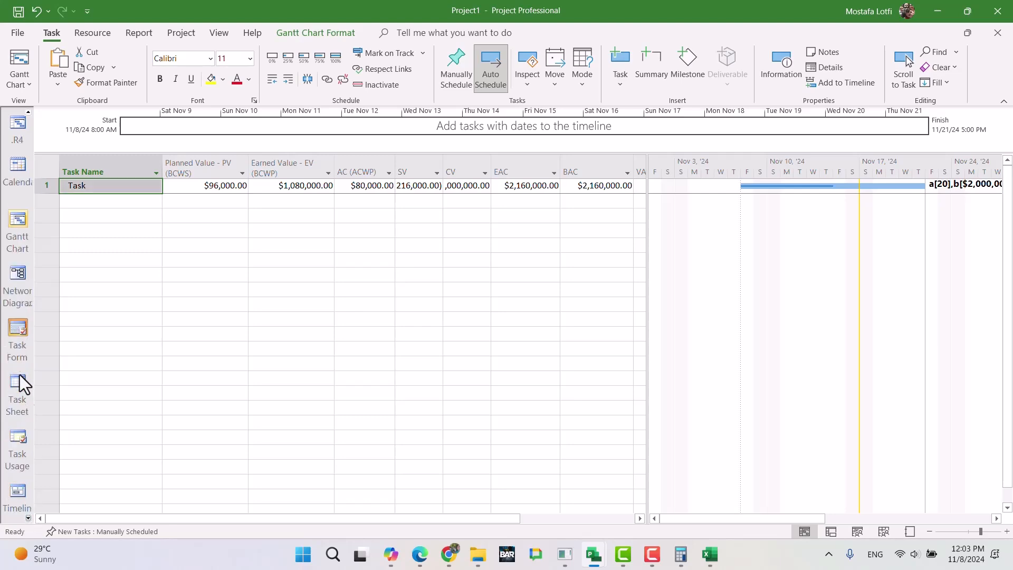
click(17, 438)
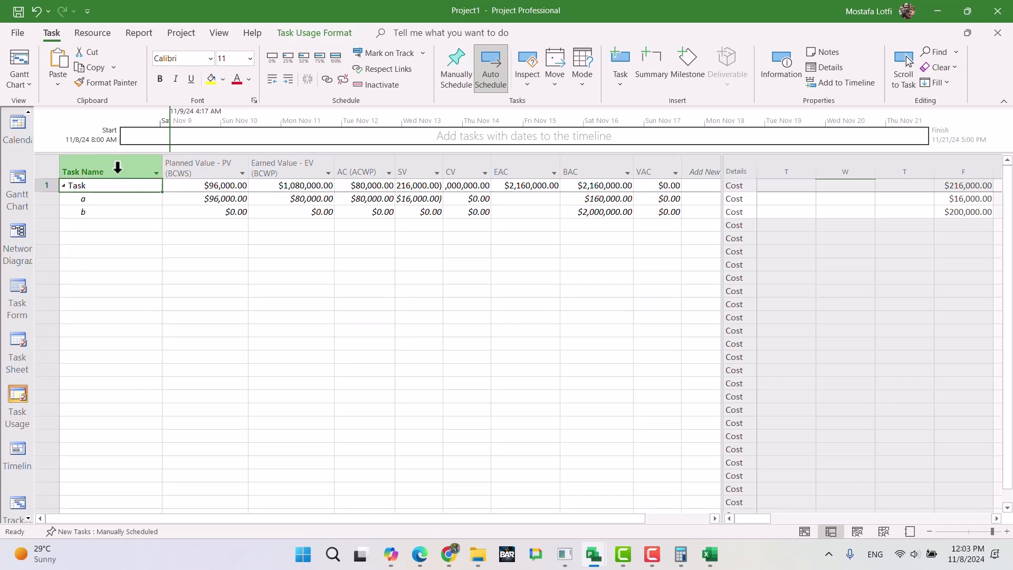
click(219, 168)
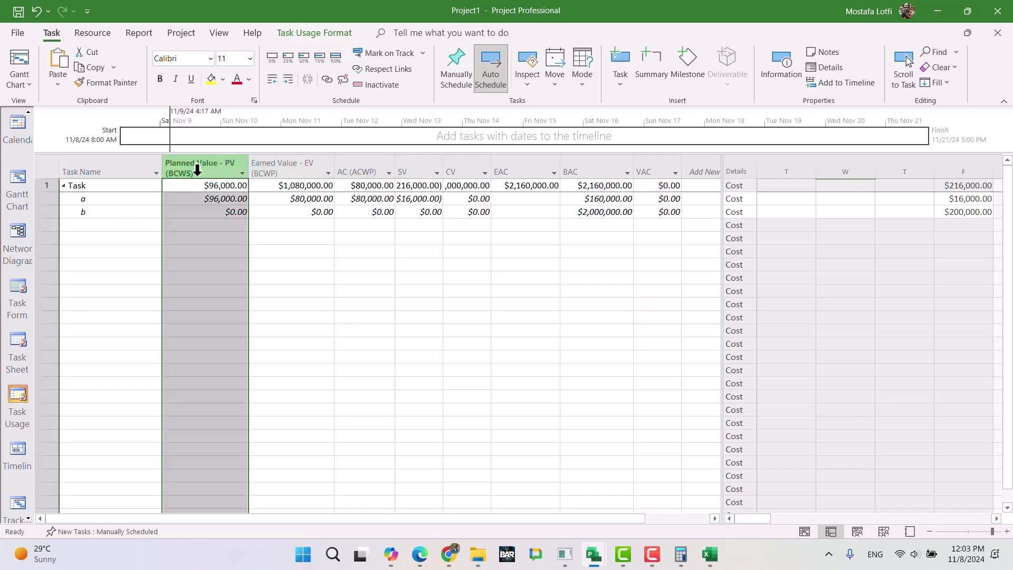
key(Insert)
text(ACtive)
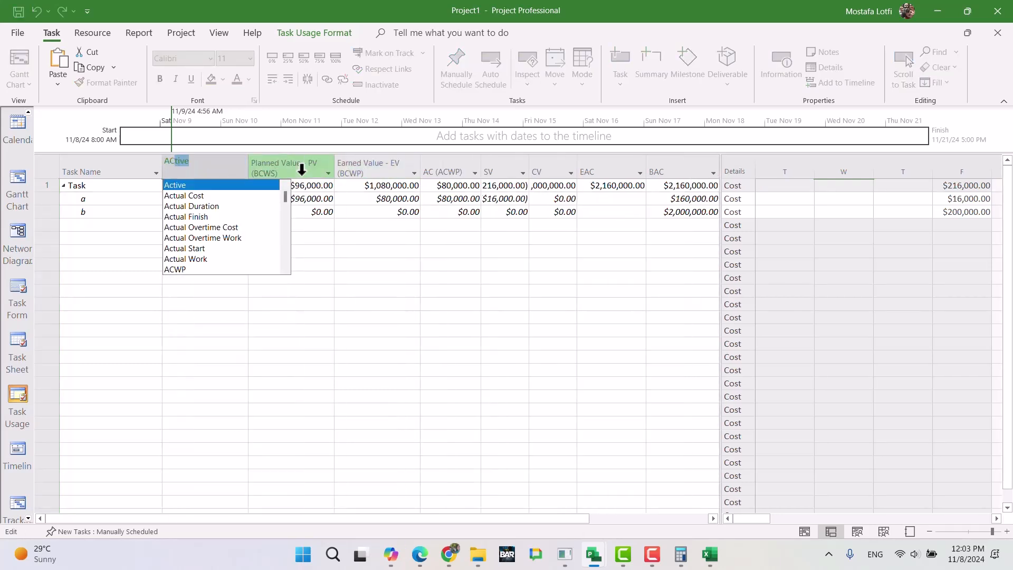
key(Down)
key(Return)
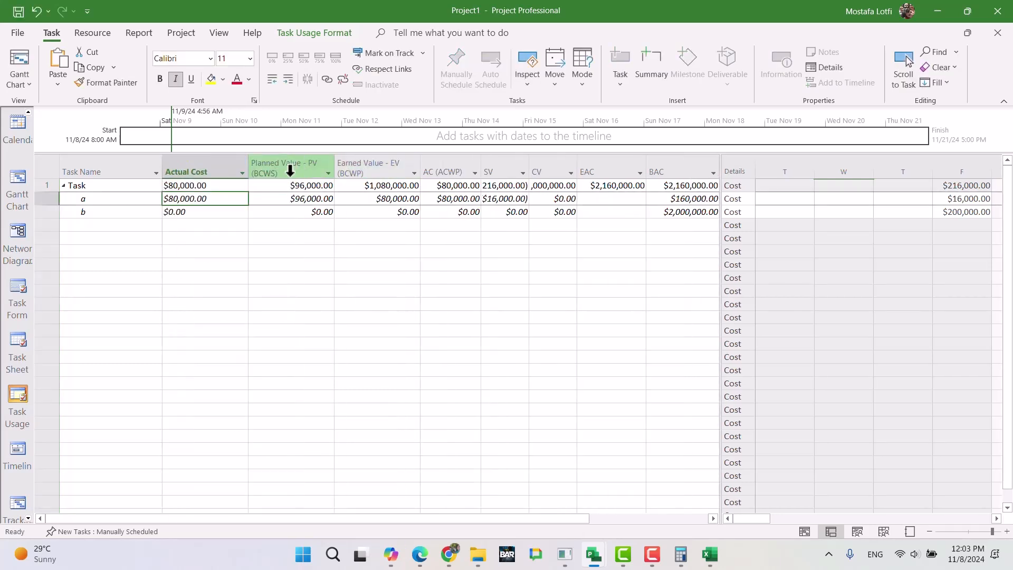
Set the actual cost of the task's resource assignment b to 2,000,000.
click(213, 213)
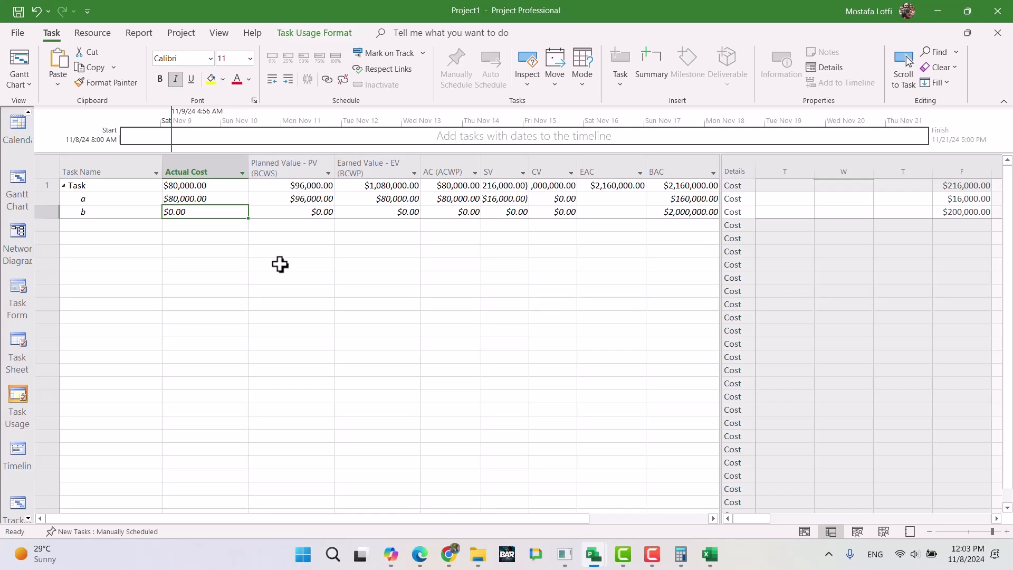
text(2000)
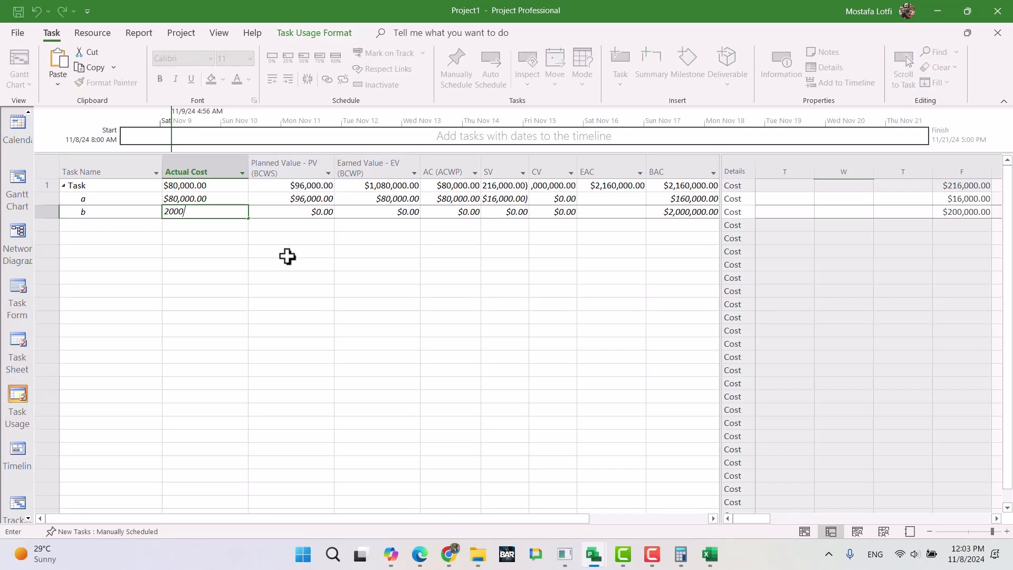
text(0000)
key(BackSpace)
key(Return)
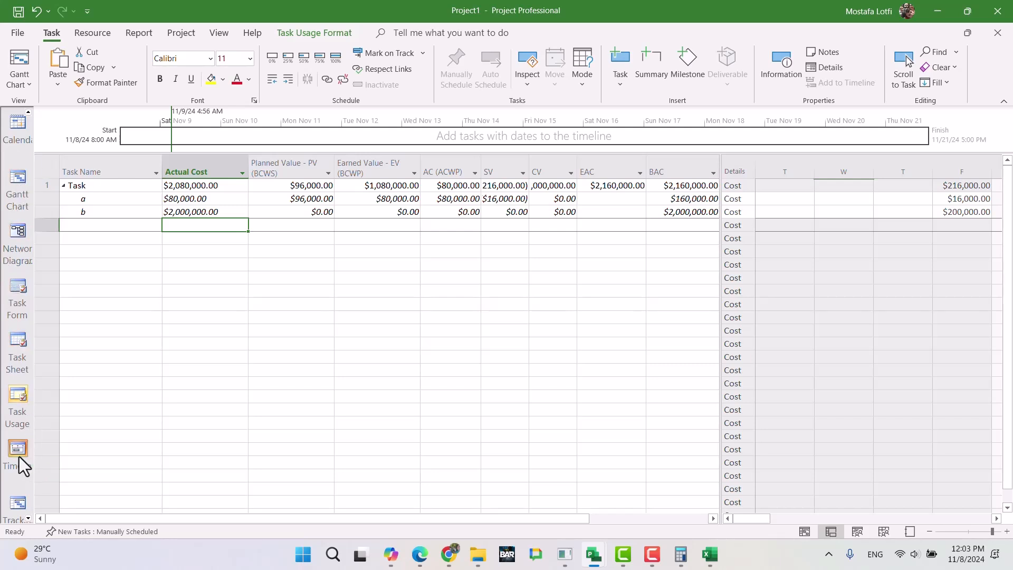
Show the task in the Tracking Gantt view with the Earned Value table, and widen the table area beside the chart.
click(18, 517)
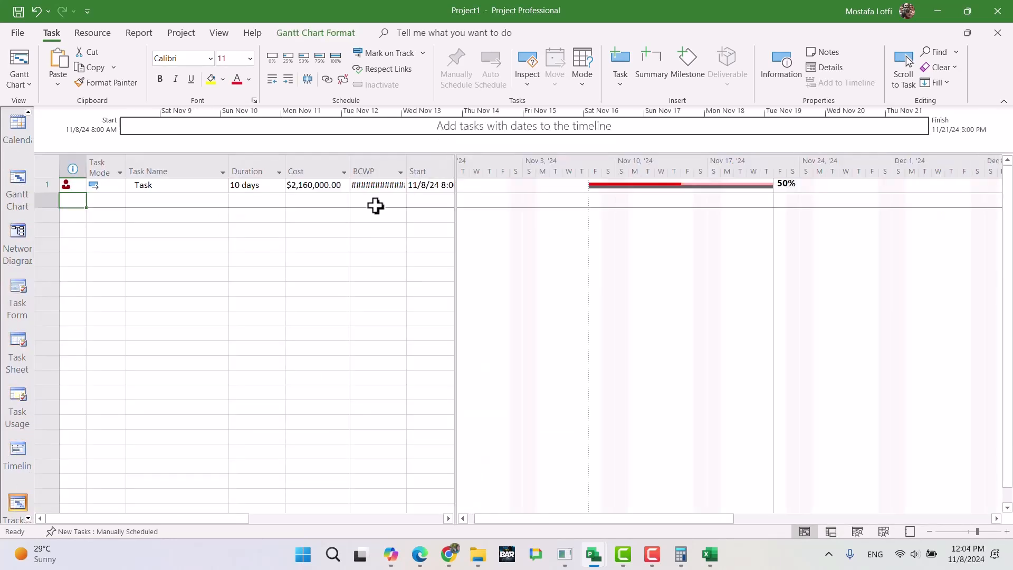
right_click(45, 174)
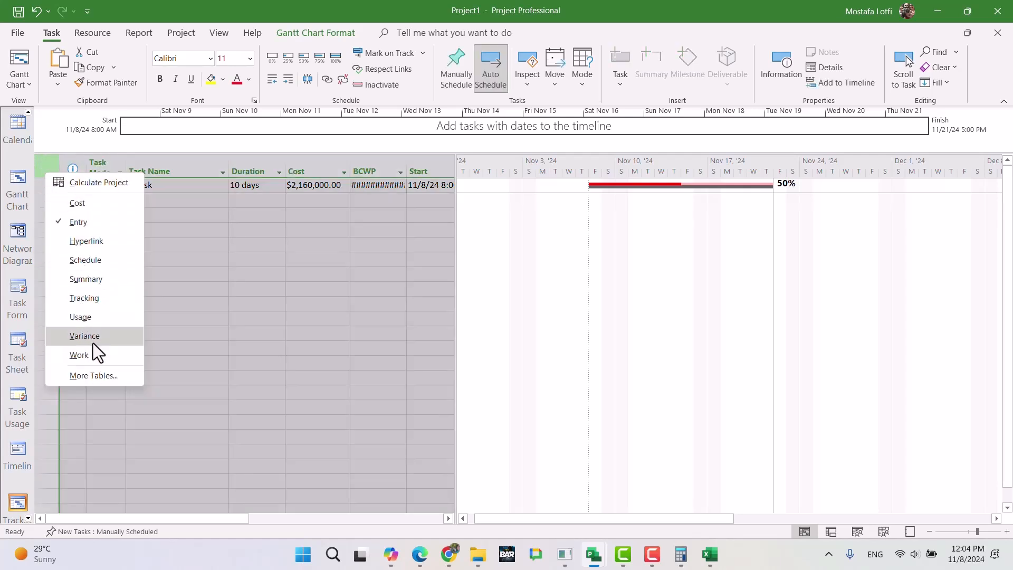
click(99, 375)
click(207, 134)
click(289, 207)
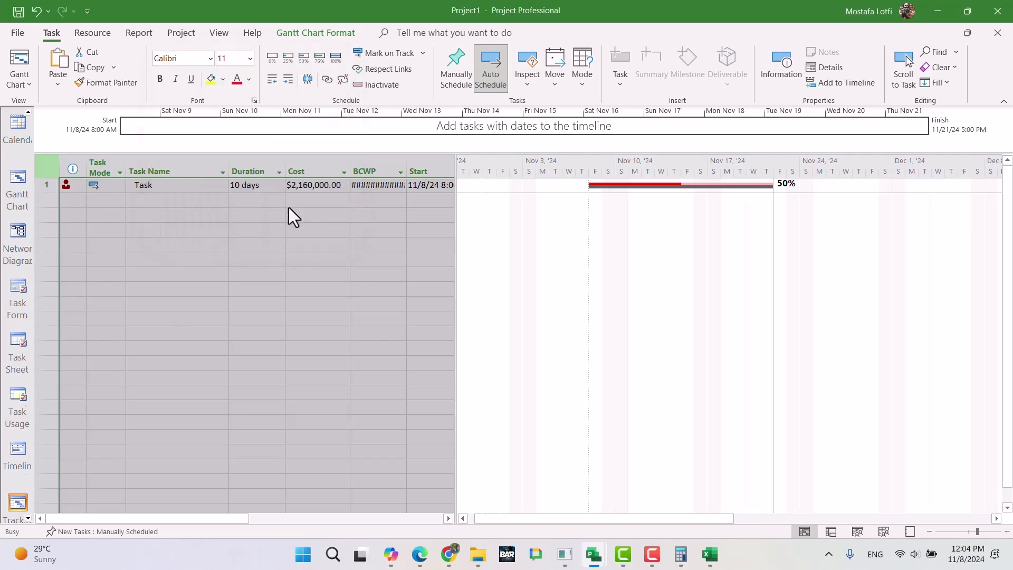
drag(484, 230, 656, 244)
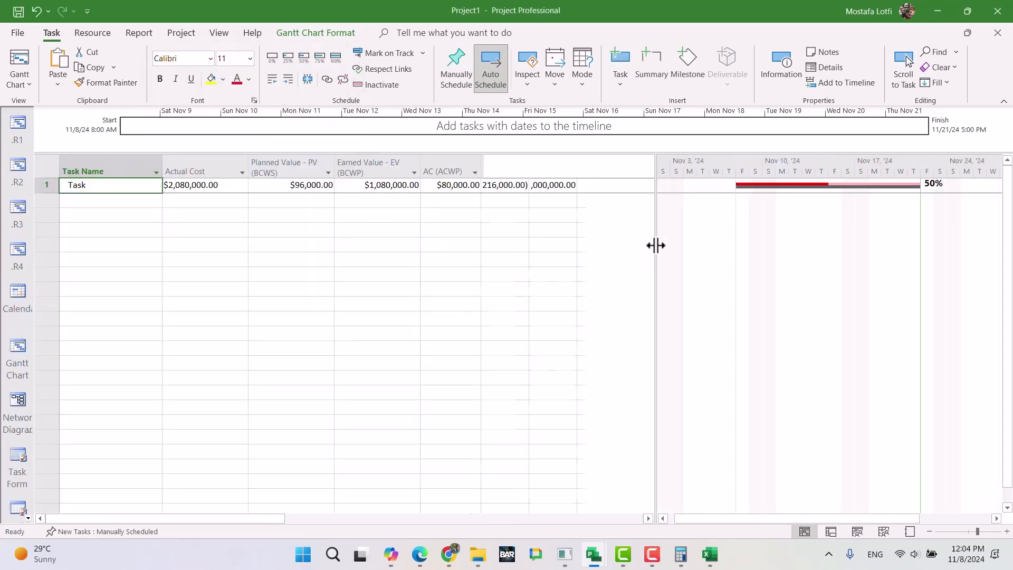
click(431, 287)
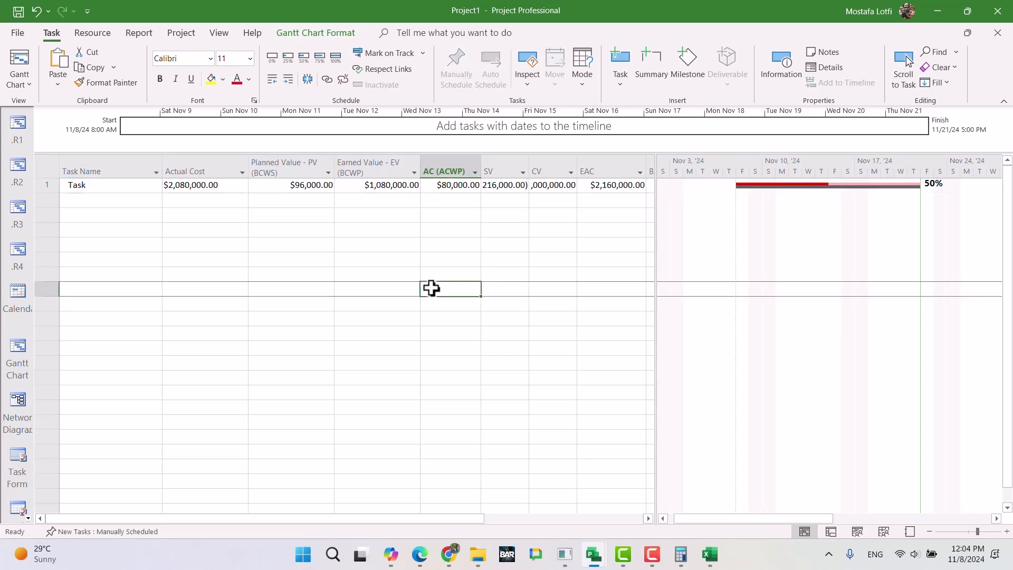
Compare the task's planned value with its AC (ACWP).
click(325, 185)
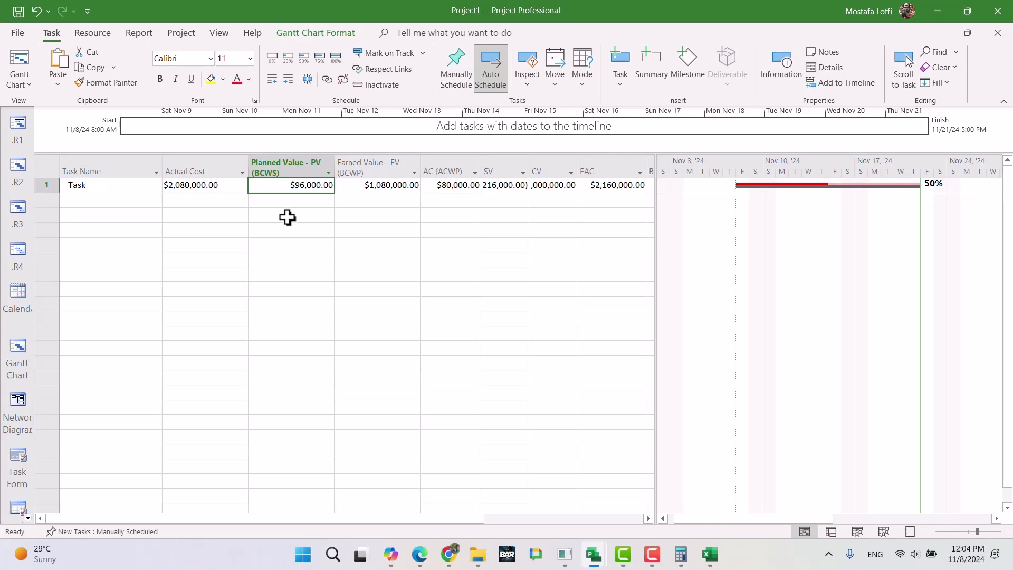
click(444, 185)
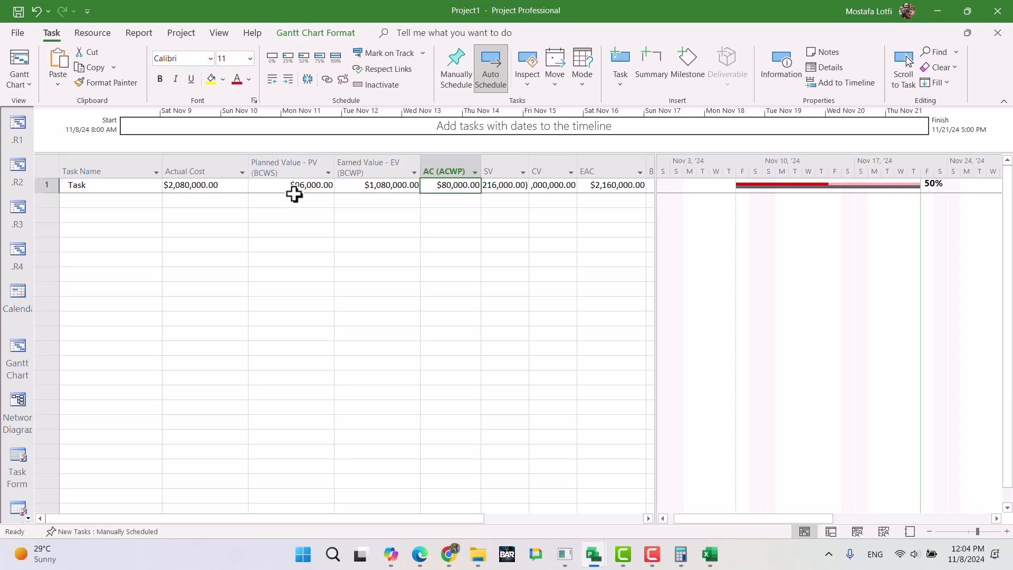
click(502, 242)
click(462, 185)
Mark the task 100% complete and check its AC (ACWP).
click(18, 166)
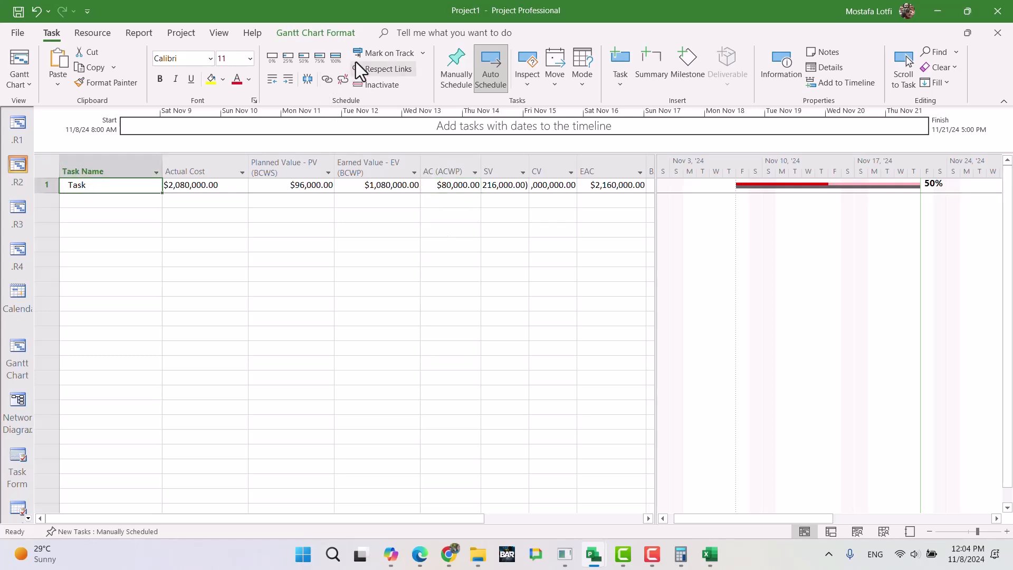
click(337, 58)
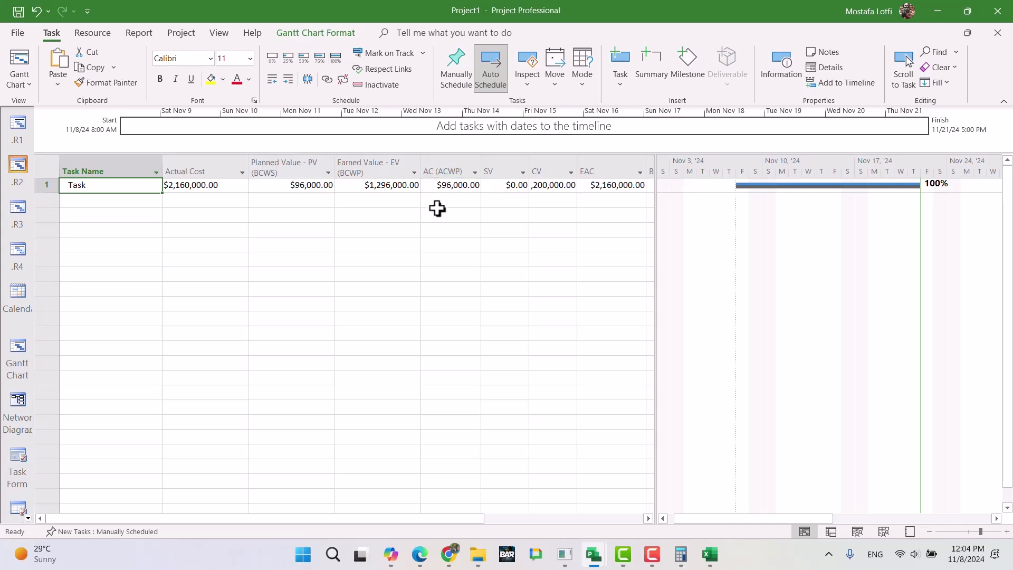
click(457, 186)
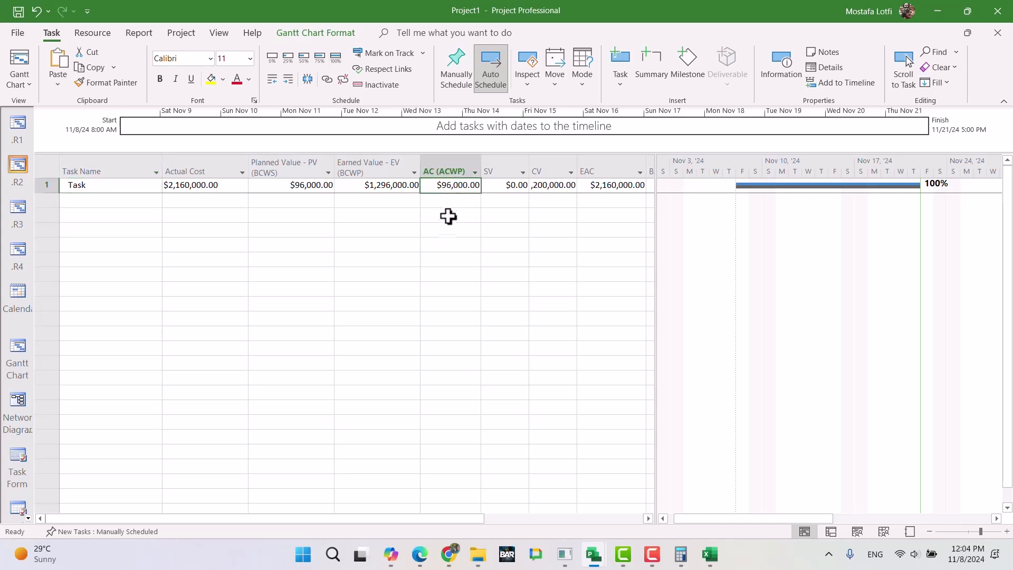
click(444, 259)
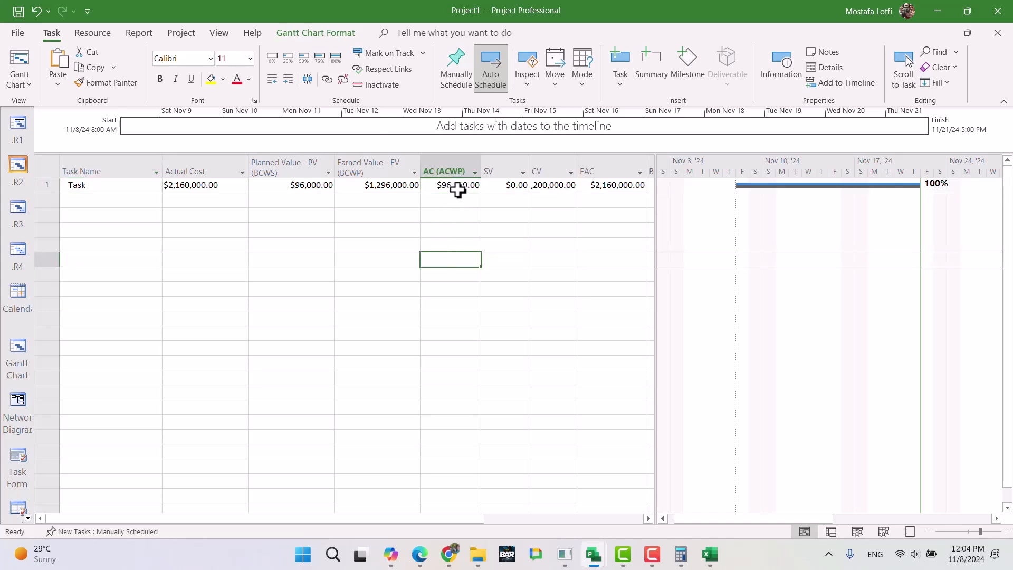
click(451, 187)
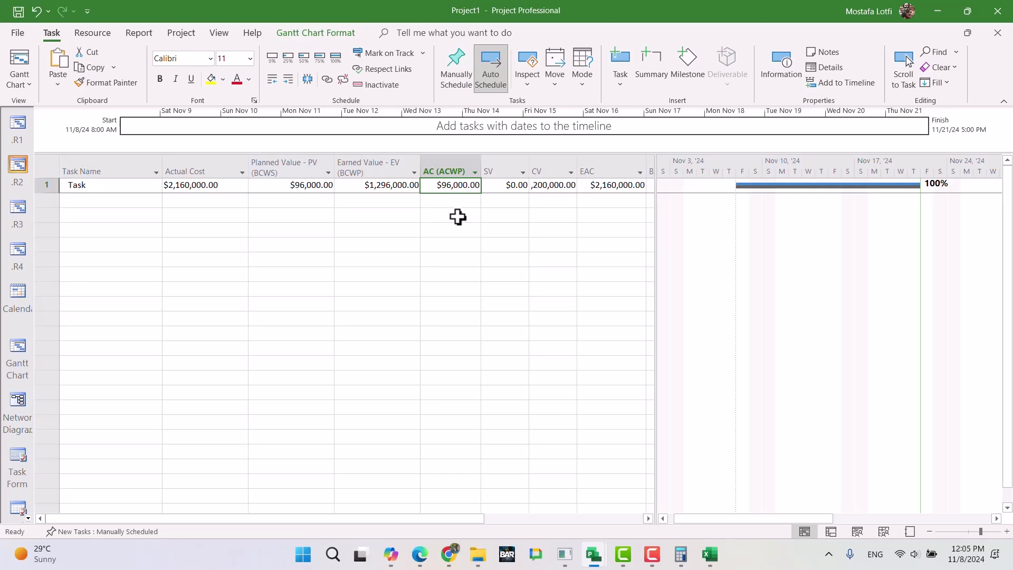
Close Project1, and switch to Excel to close the adr51 workbook with the earned value chart.
click(997, 10)
click(511, 317)
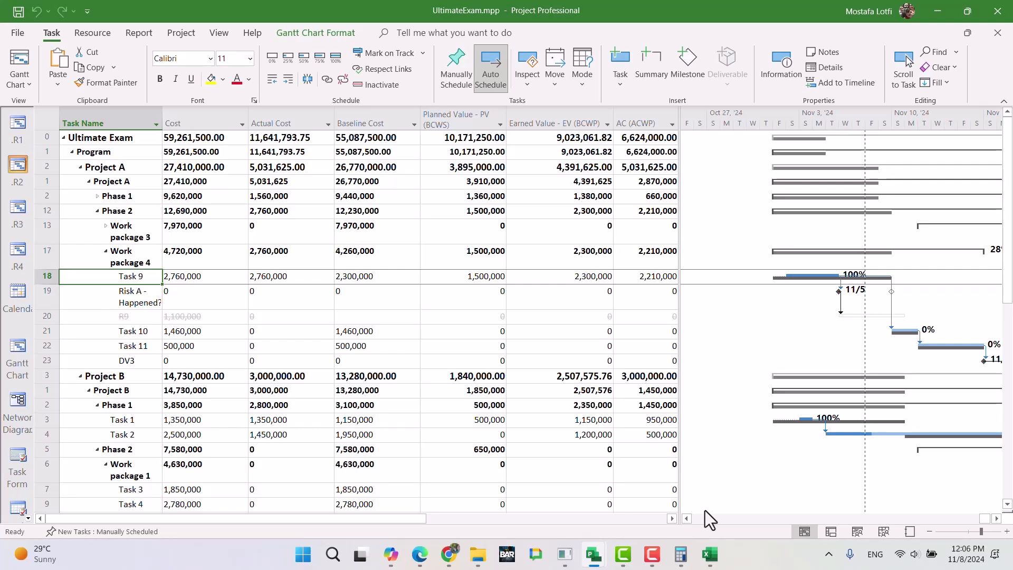
click(710, 554)
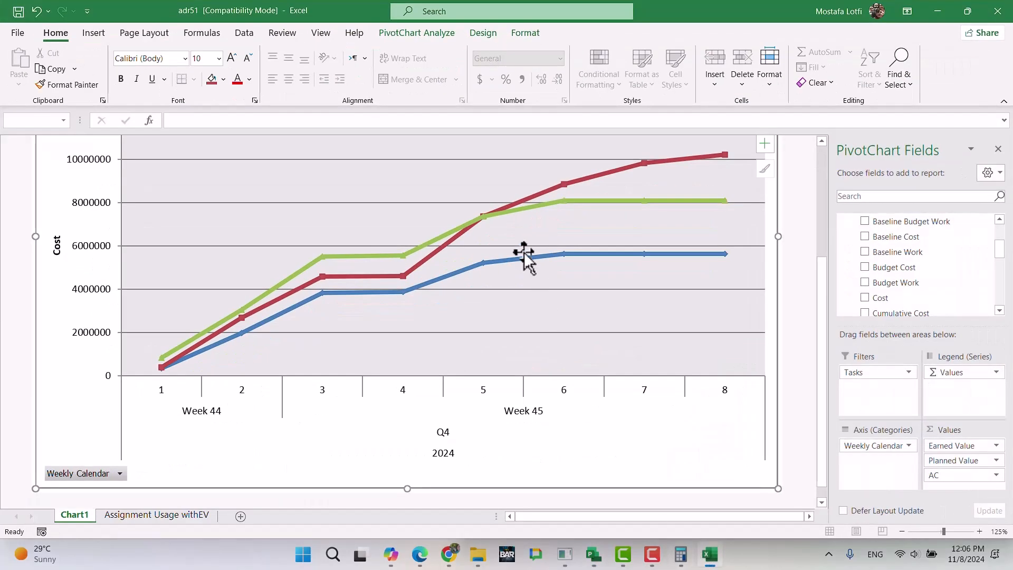
mouse_move(479, 262)
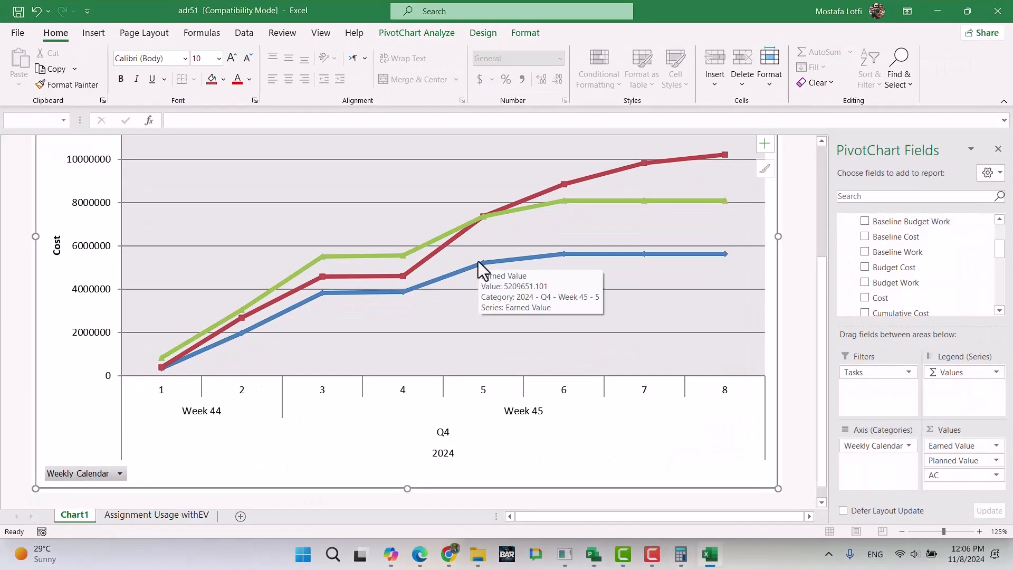
click(998, 10)
click(550, 350)
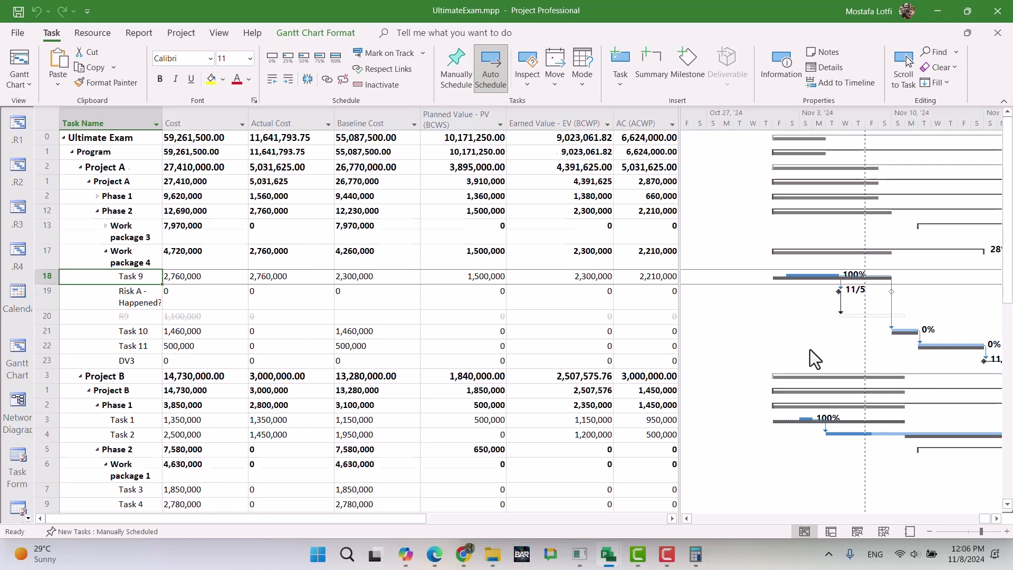
Switch from UltimateExam.mpp to ProjectA.mpp and apply the Earned Value table to its task list.
scroll(810, 350, down, 10)
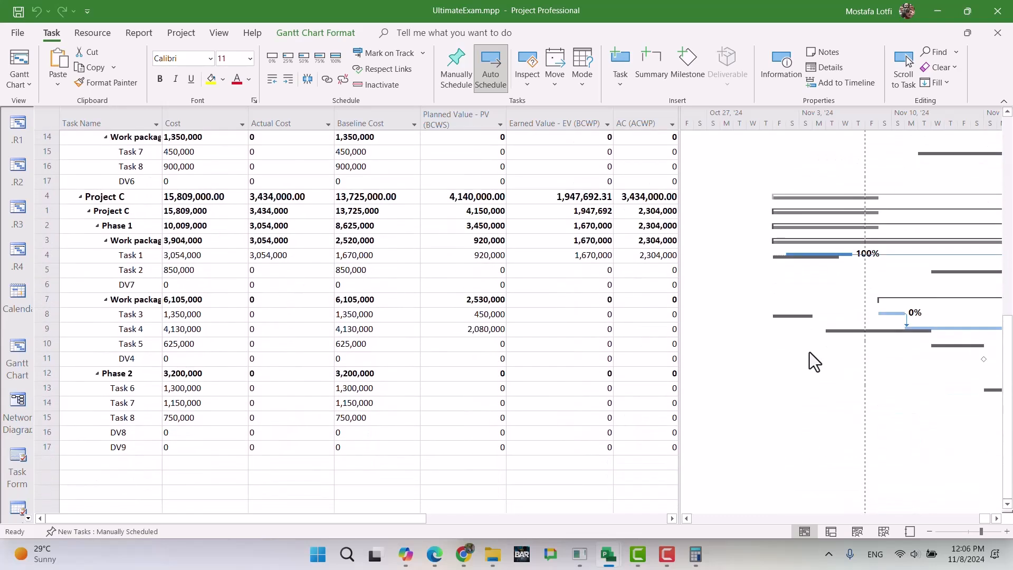
scroll(809, 353, up, 20)
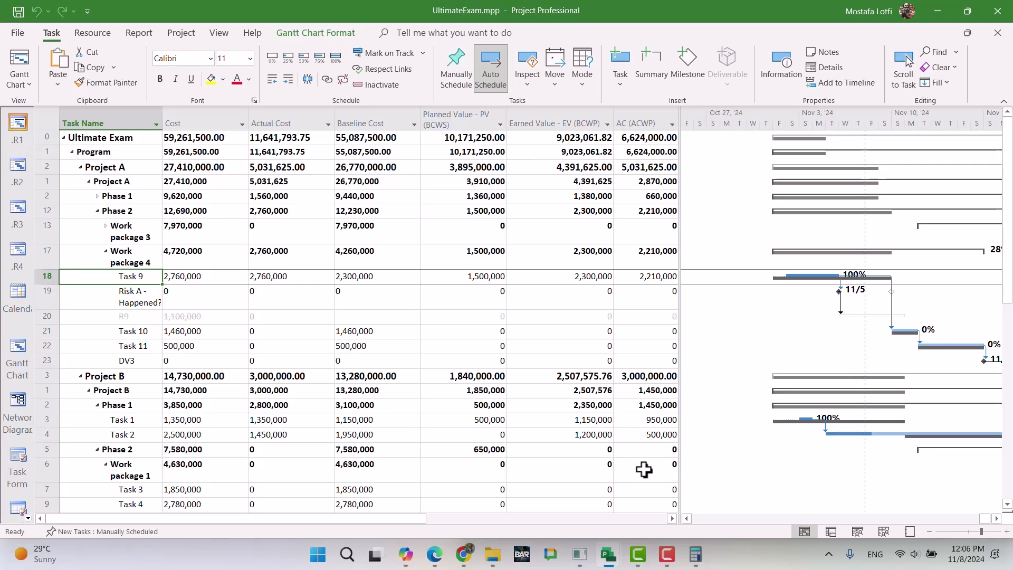
mouse_move(609, 554)
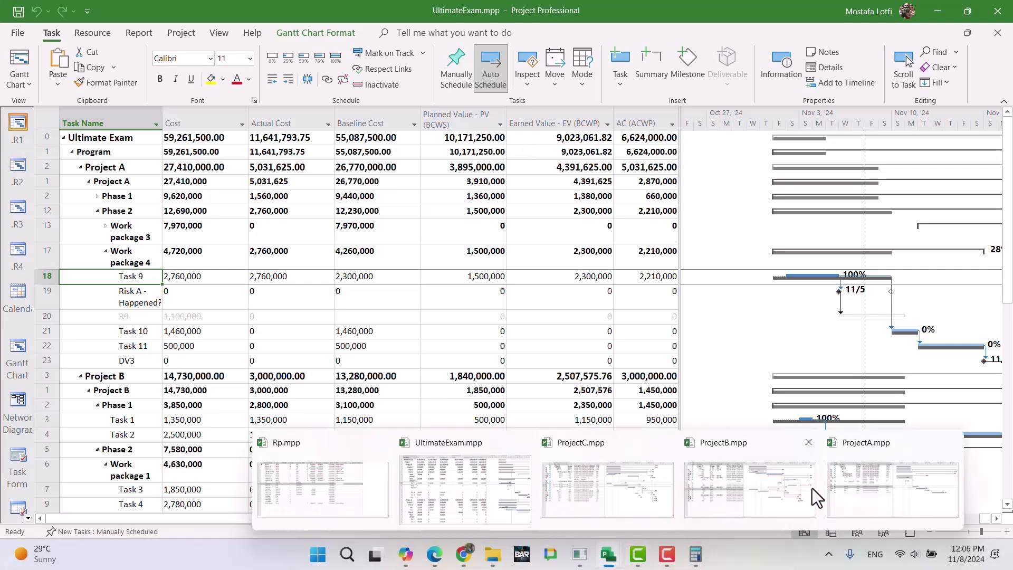
click(886, 476)
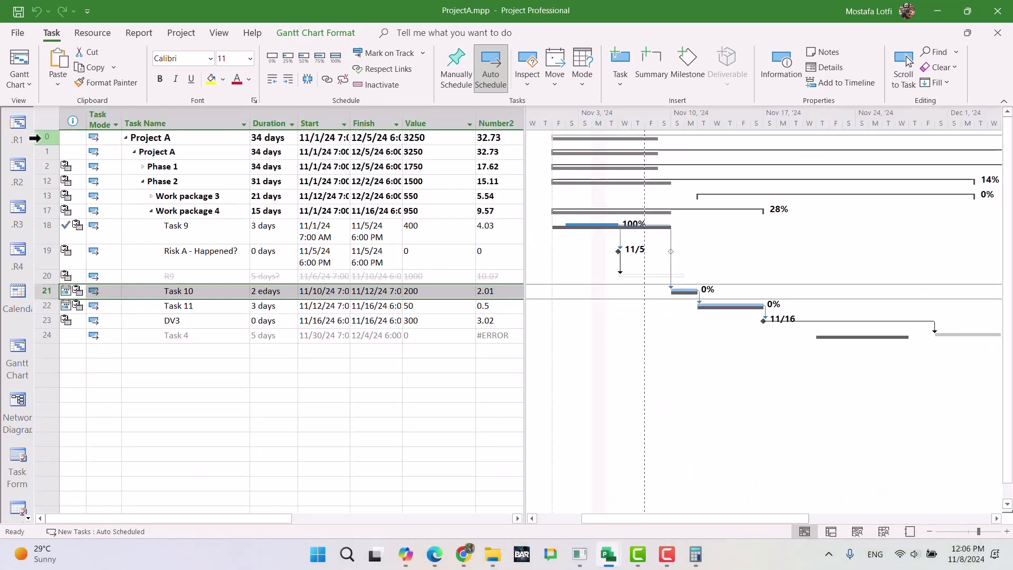
right_click(49, 119)
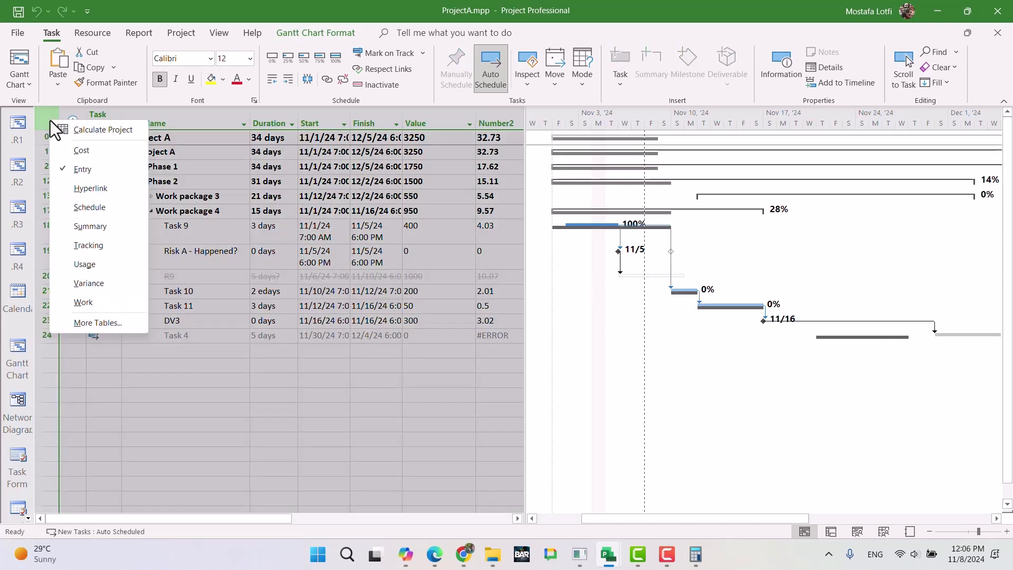
click(109, 322)
click(207, 134)
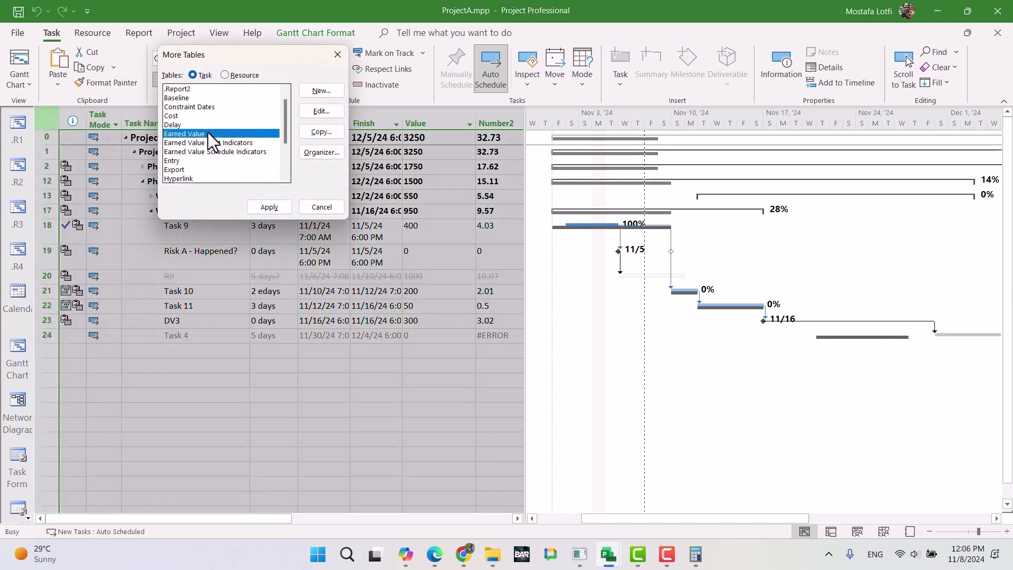
click(260, 212)
click(327, 312)
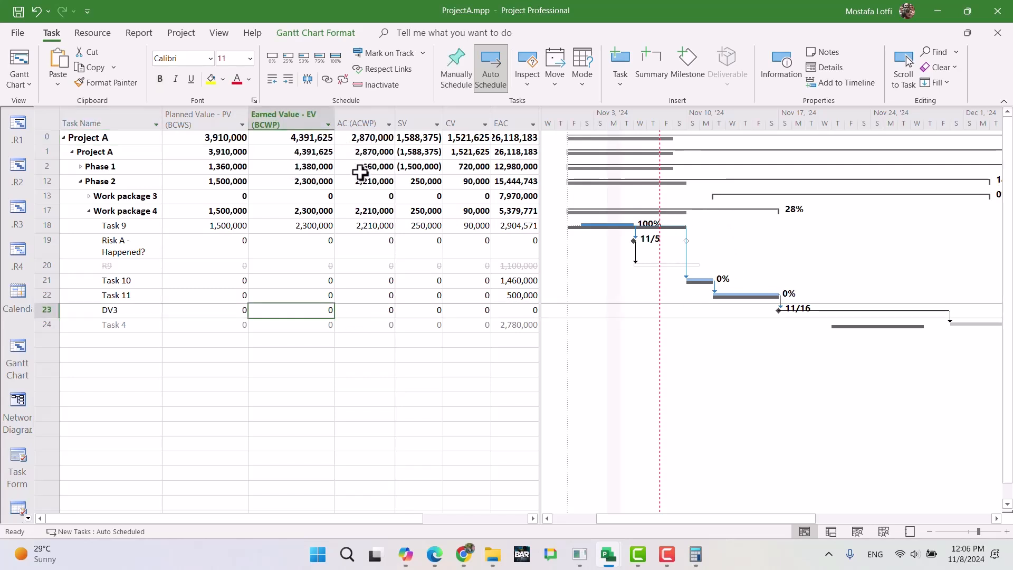
Insert an Actual Cost column before Planned Value in Project A's Earned Value table.
click(358, 140)
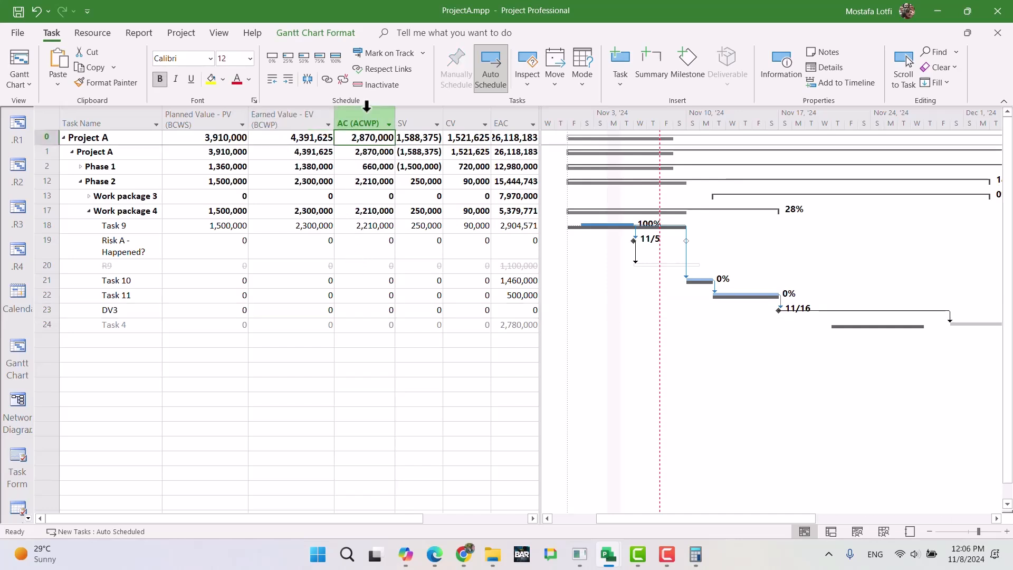
click(206, 114)
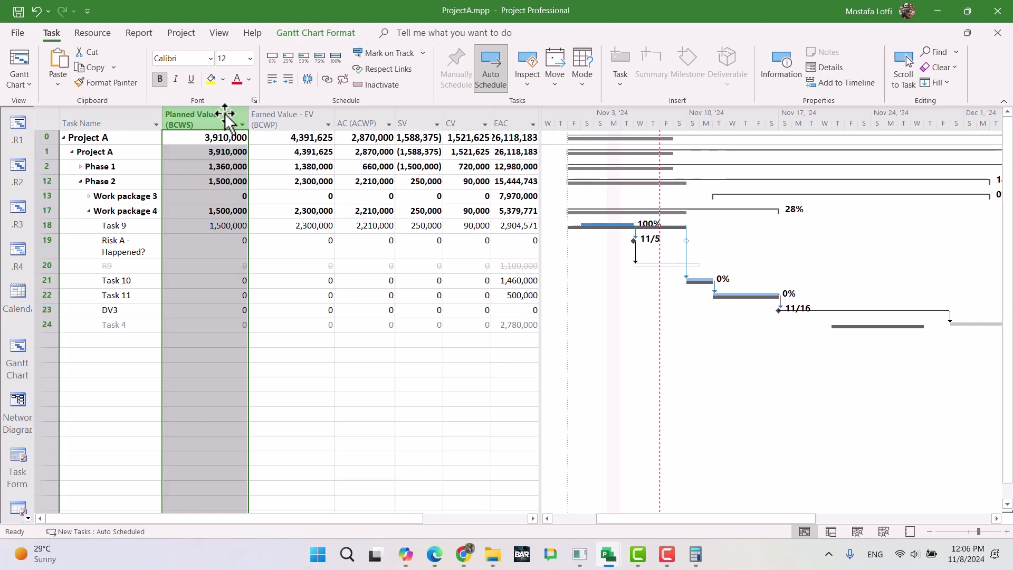
key(Insert)
text(ACTive)
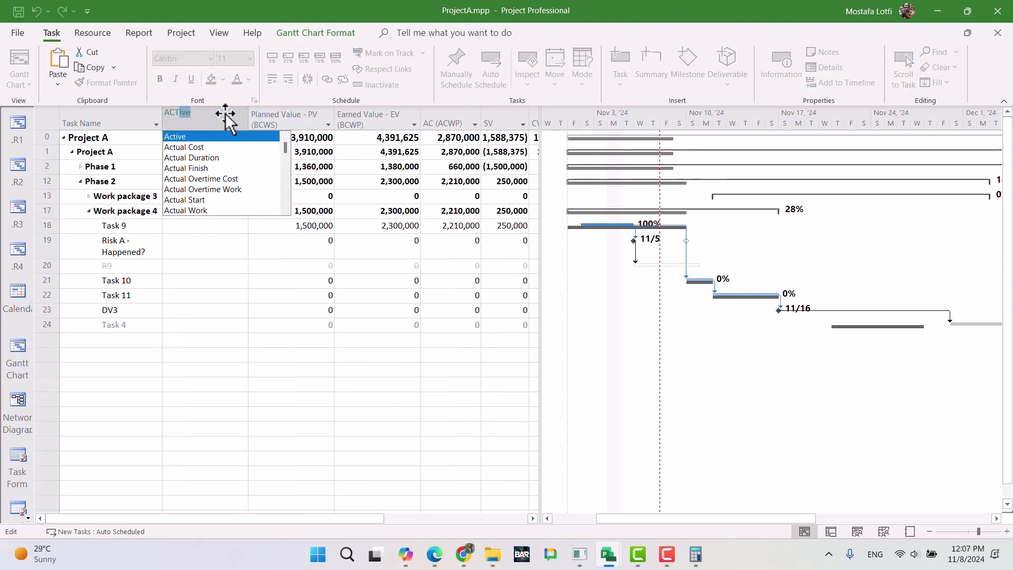
key(Down)
key(Down)
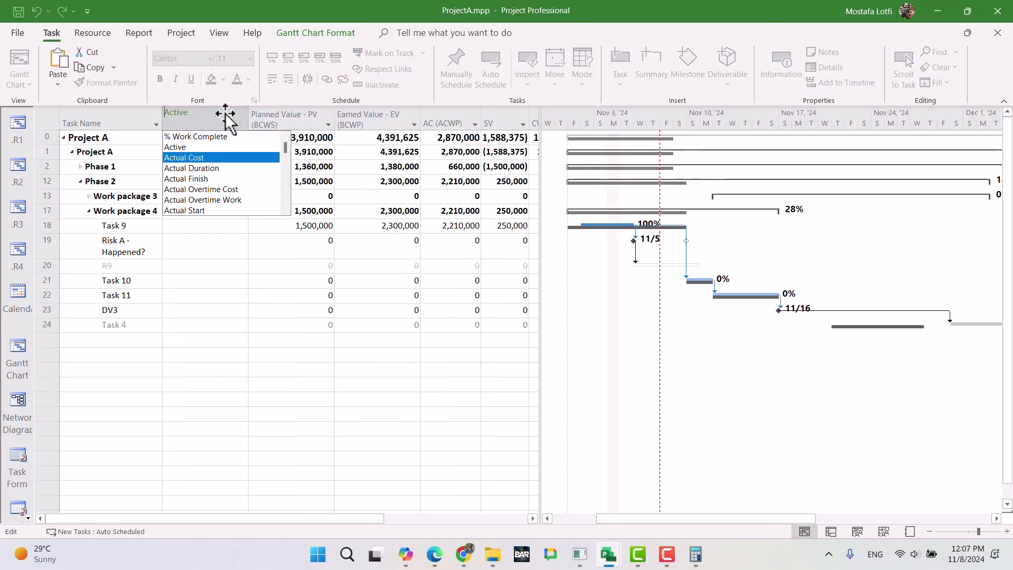
key(Return)
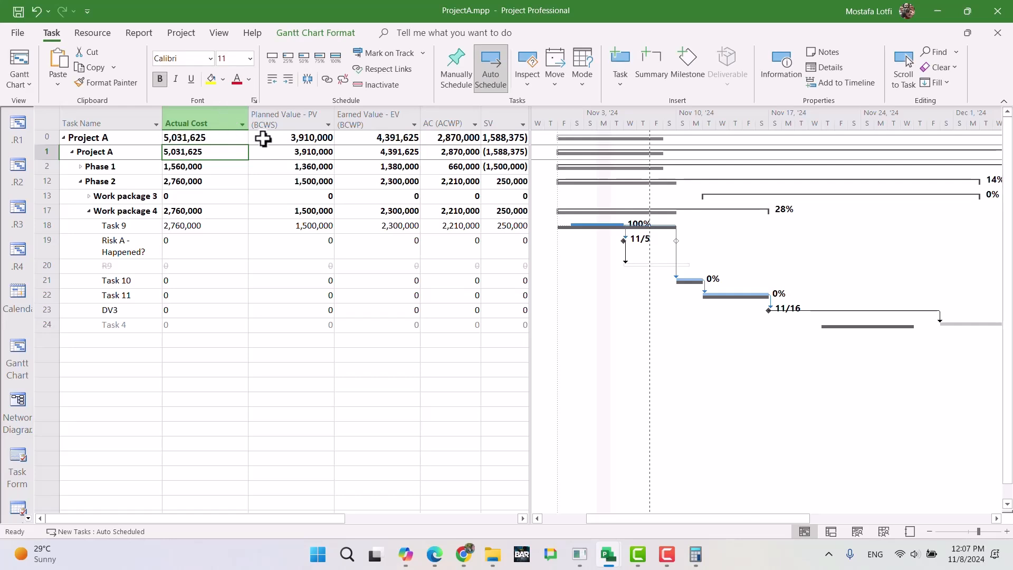
Compare Project A's AC (ACWP) with its Actual Cost, and remove the Actual Cost column.
click(443, 117)
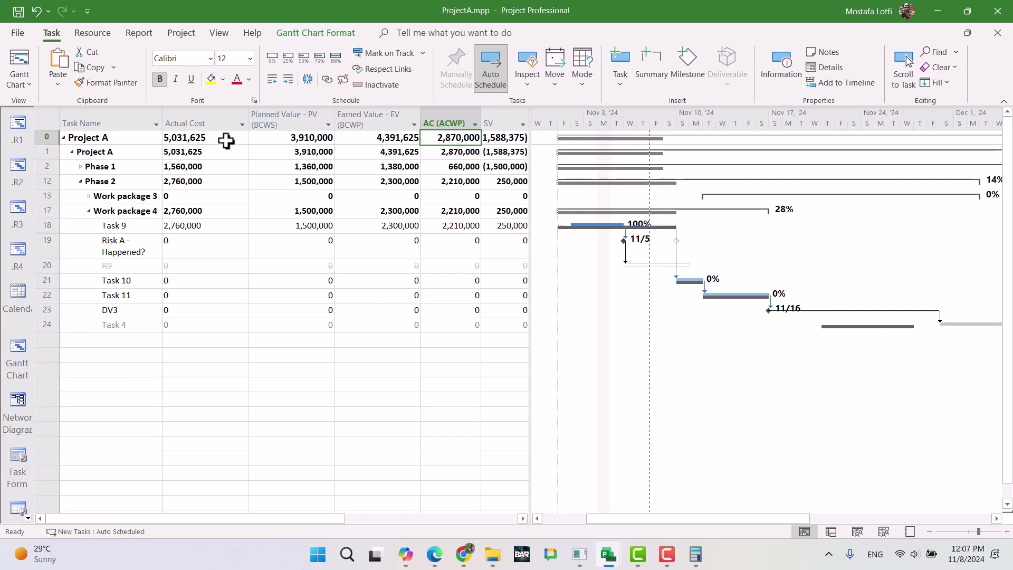
click(209, 137)
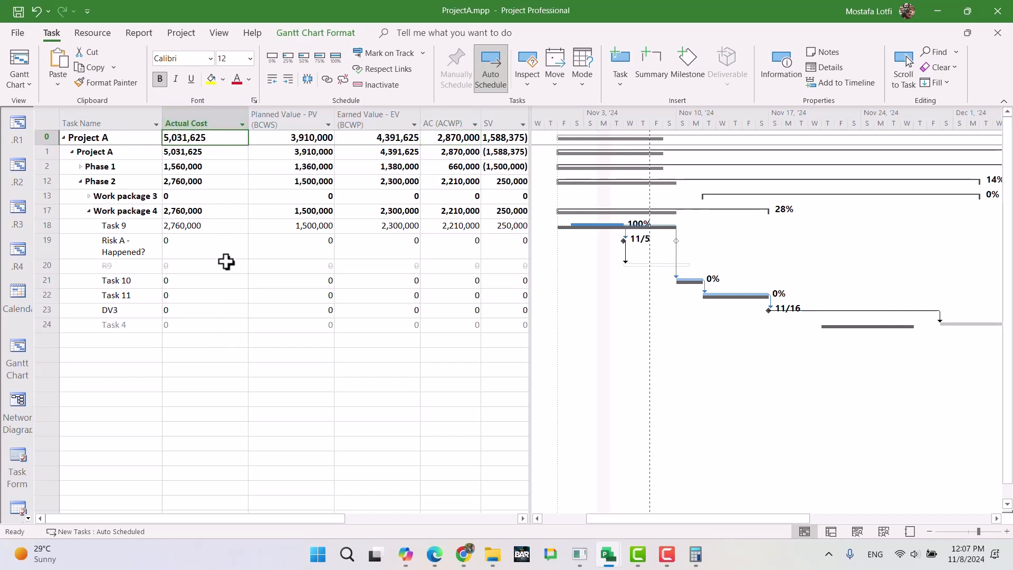
click(205, 104)
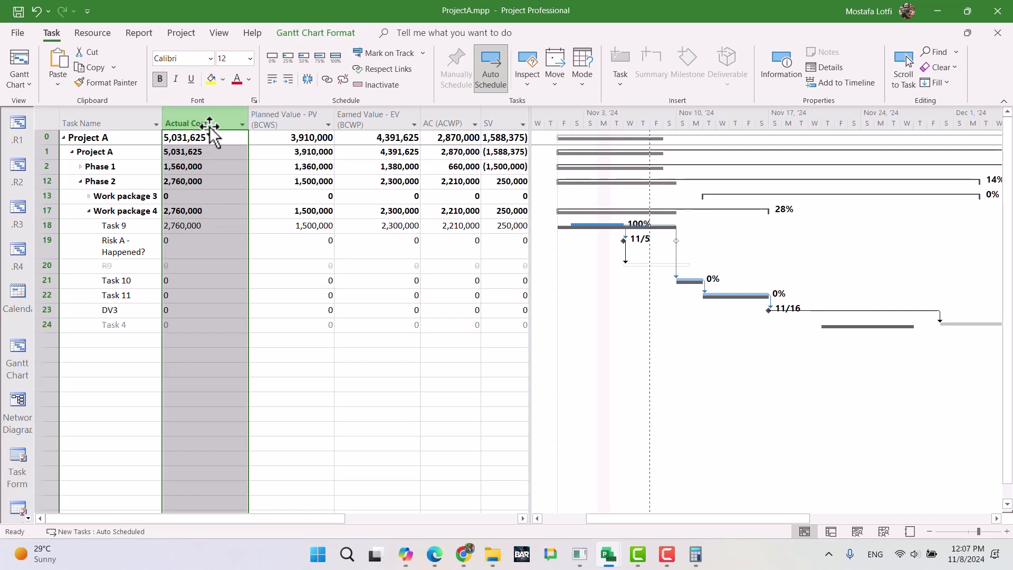
key(Delete)
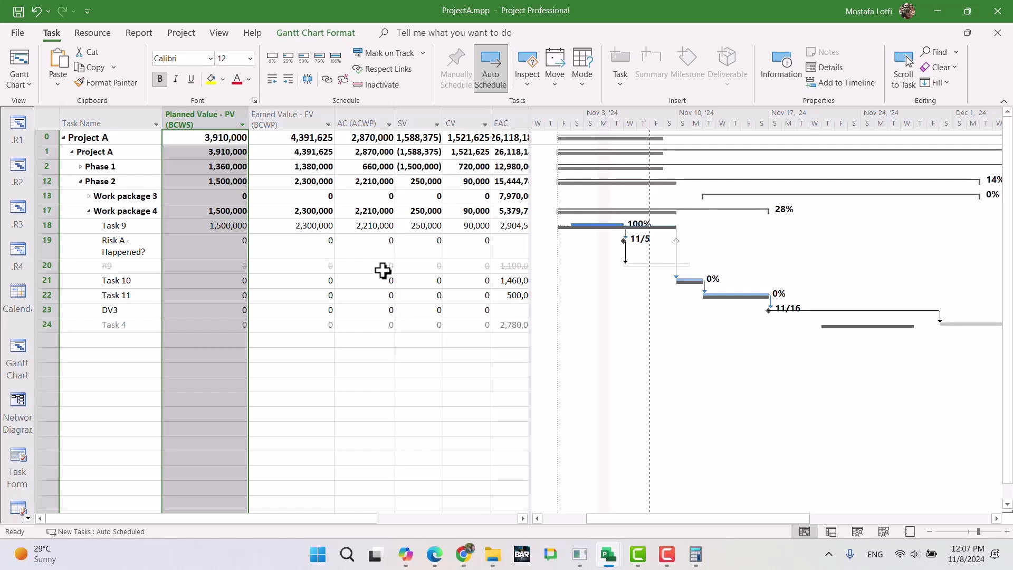
Return Project A to the Gantt Chart view and close Project Professional, answering the closing prompt.
click(17, 348)
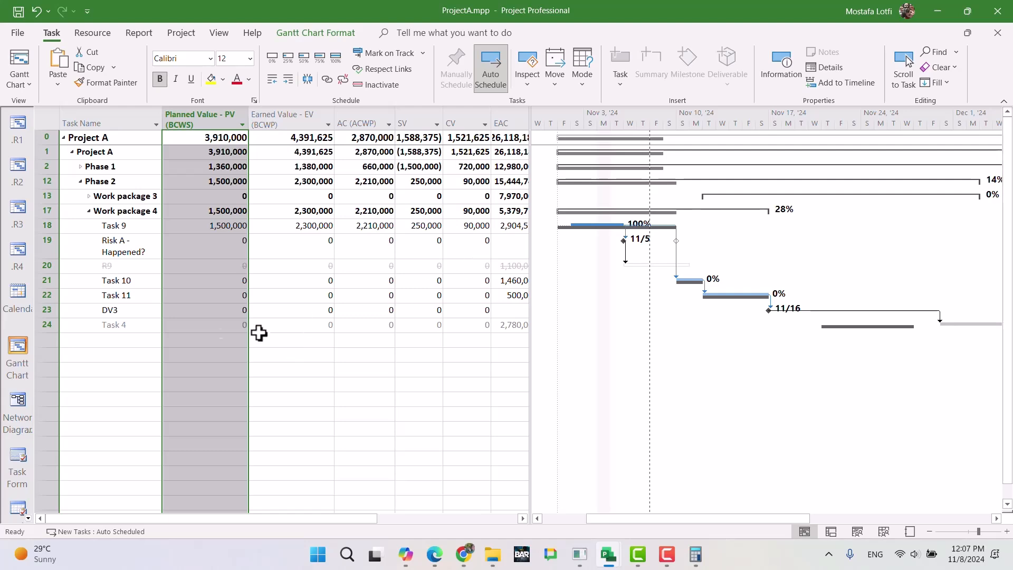
click(19, 349)
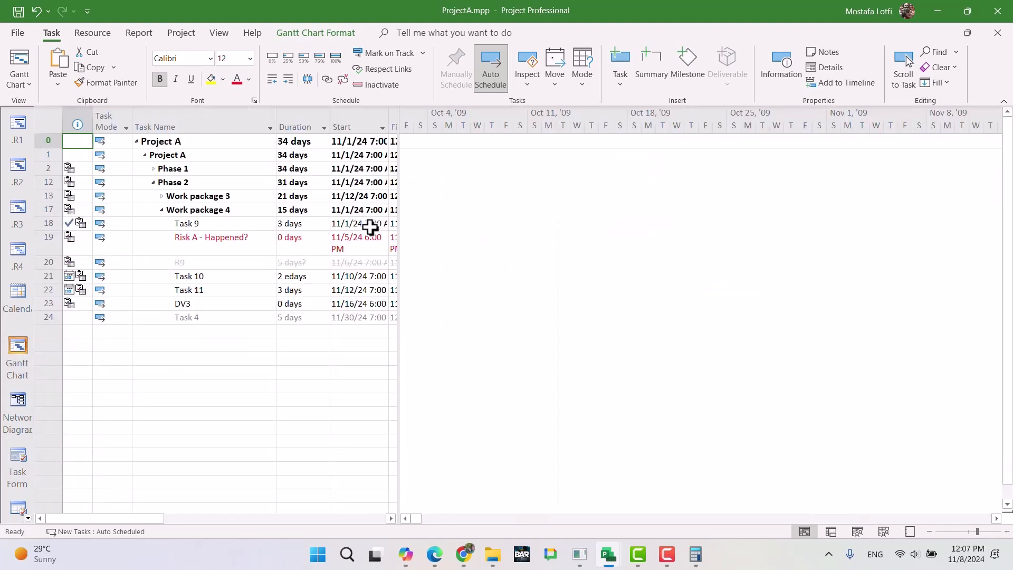
click(997, 10)
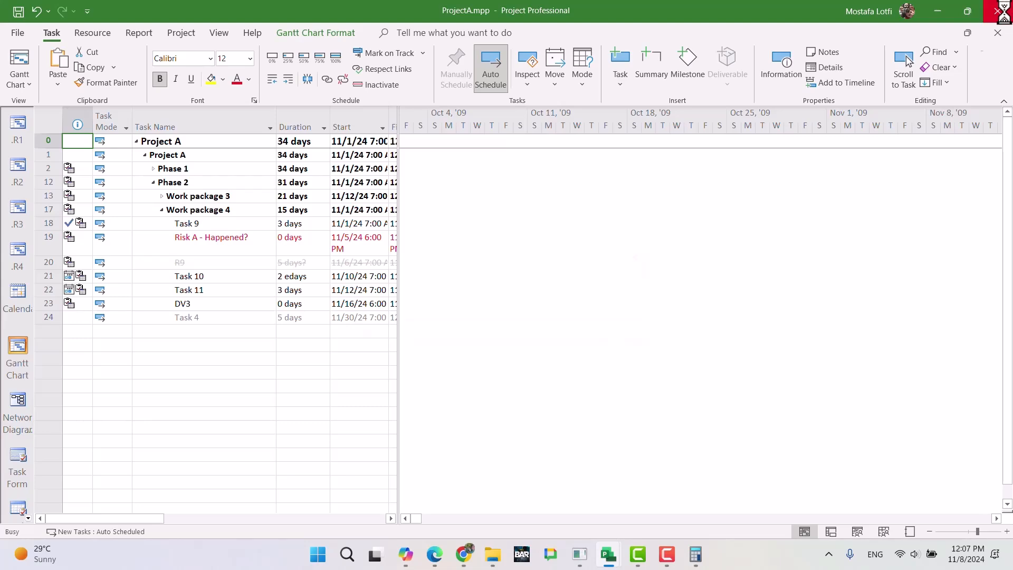
click(458, 321)
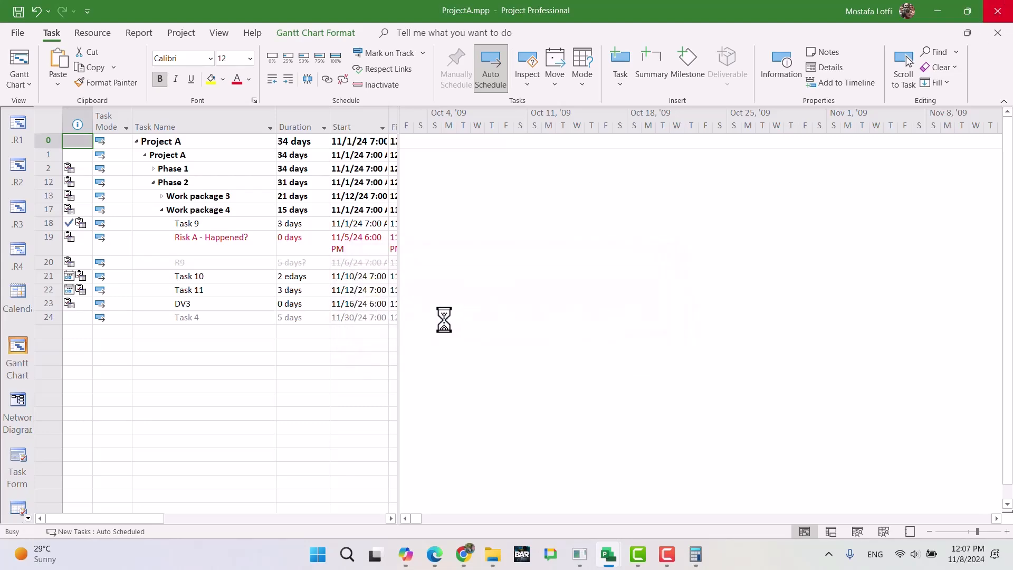
Switch to the Project Management Proficiency test in Google Docs and review the Week 1 report for Projects A, B and C.
mouse_move(483, 566)
scroll(414, 355, down, 12)
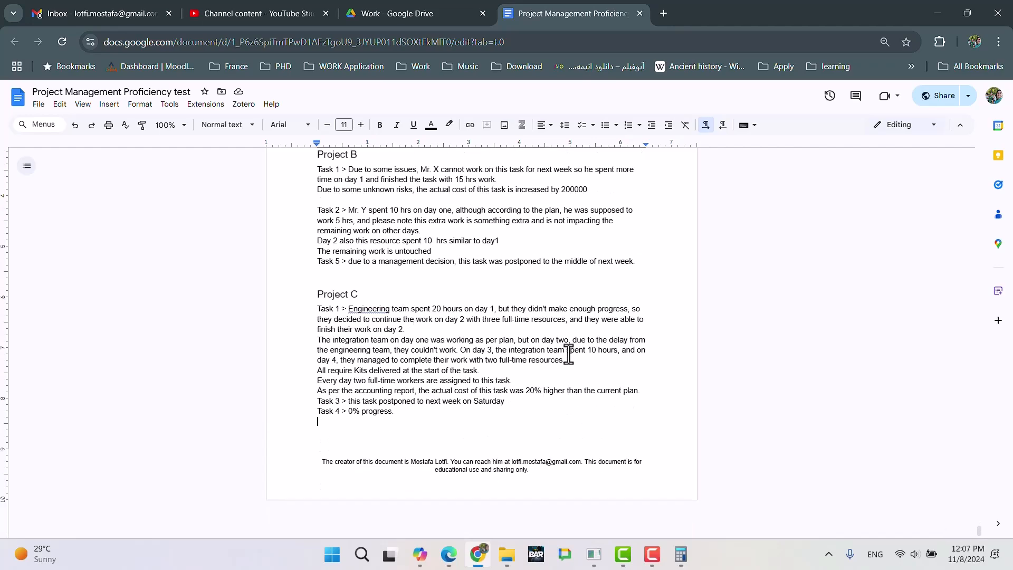
scroll(543, 367, up, 12)
scroll(544, 367, up, 7)
scroll(543, 369, down, 13)
scroll(538, 367, down, 4)
scroll(533, 364, up, 10)
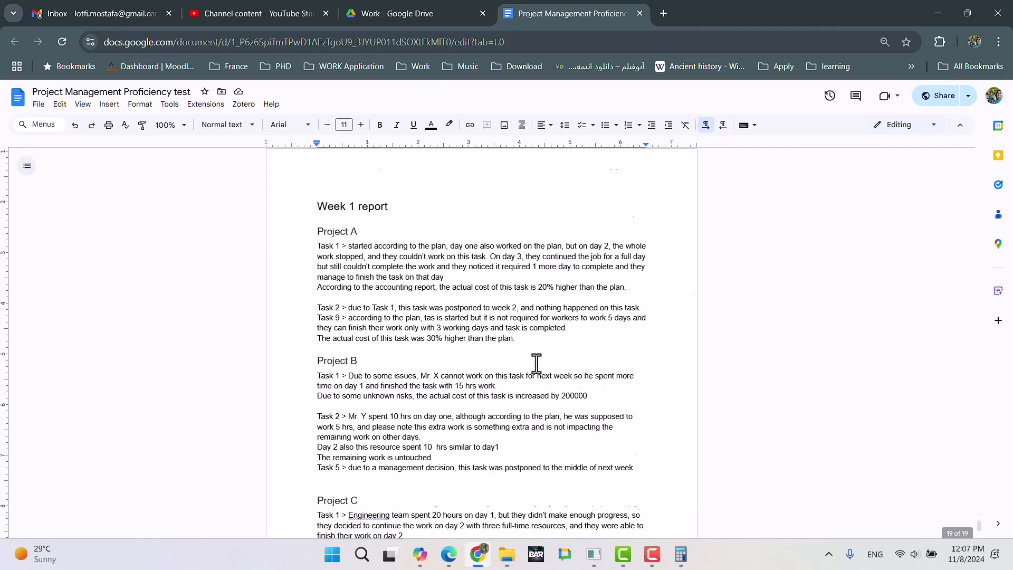
scroll(527, 369, down, 10)
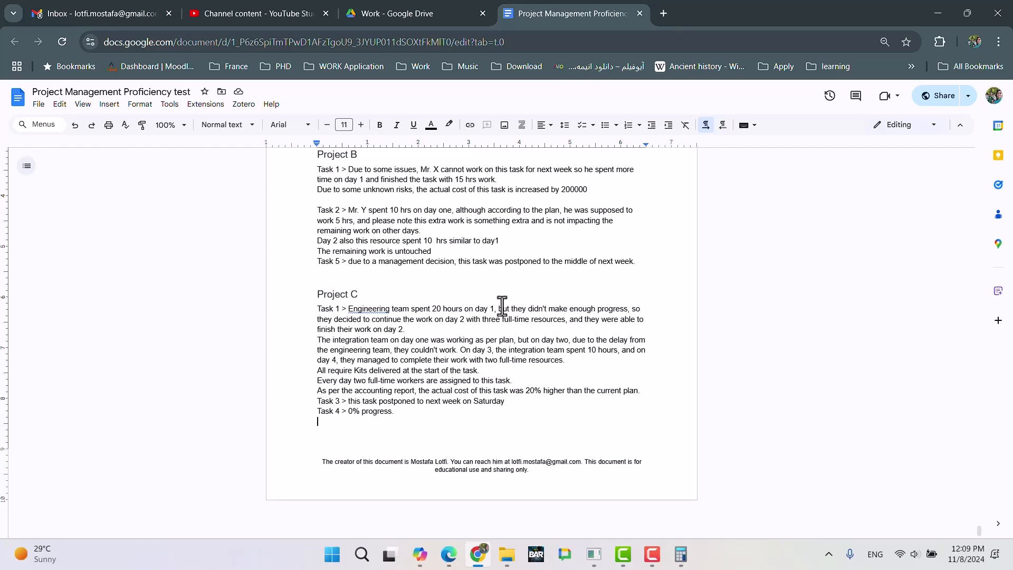
Skim the whole exam document, covering calendars, budget costs, WBS, deliverables, activity lists, resources, task R9, project weighting and resource-leveling.
scroll(612, 406, up, 20)
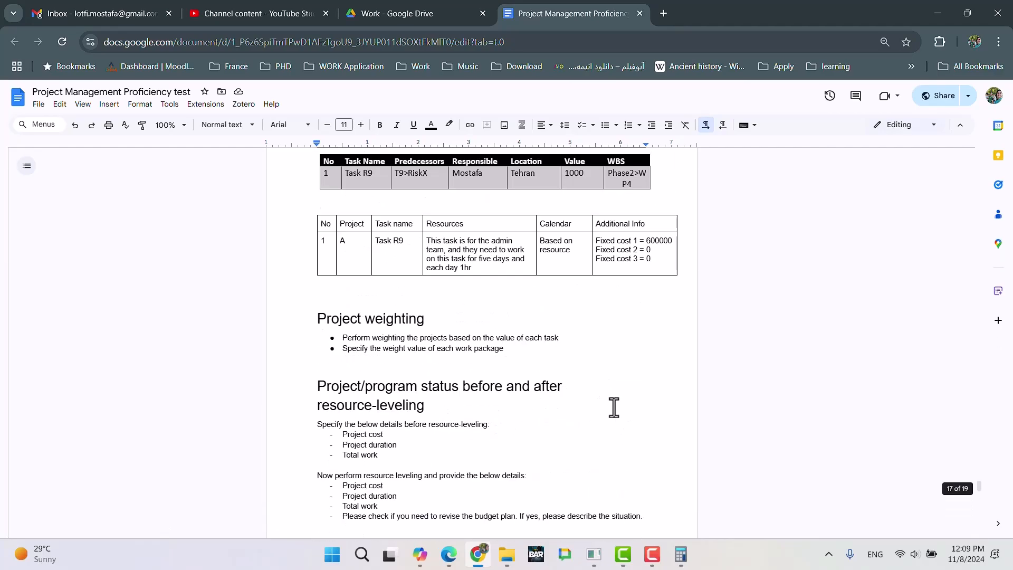
scroll(613, 398, up, 20)
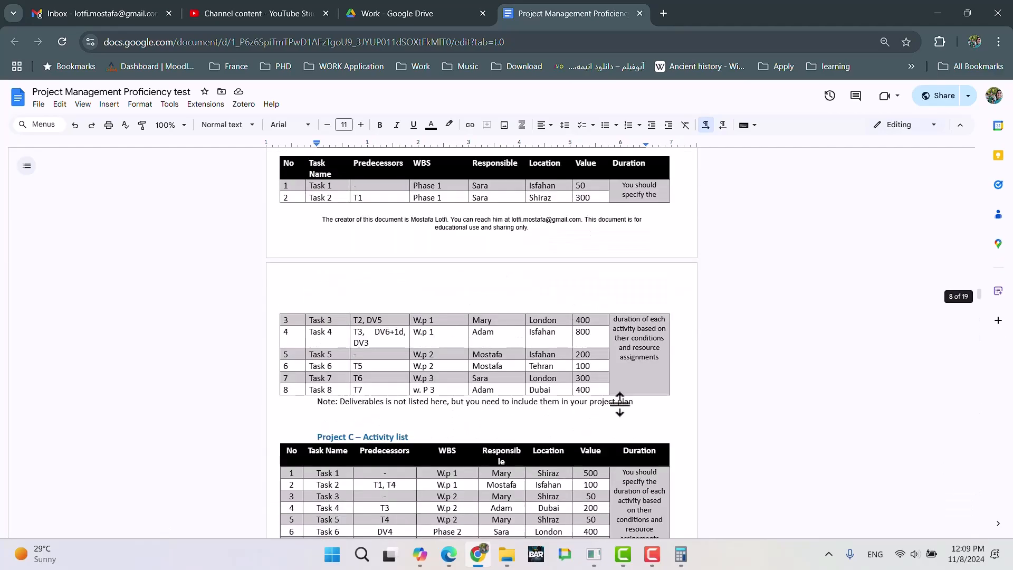
scroll(614, 394, up, 15)
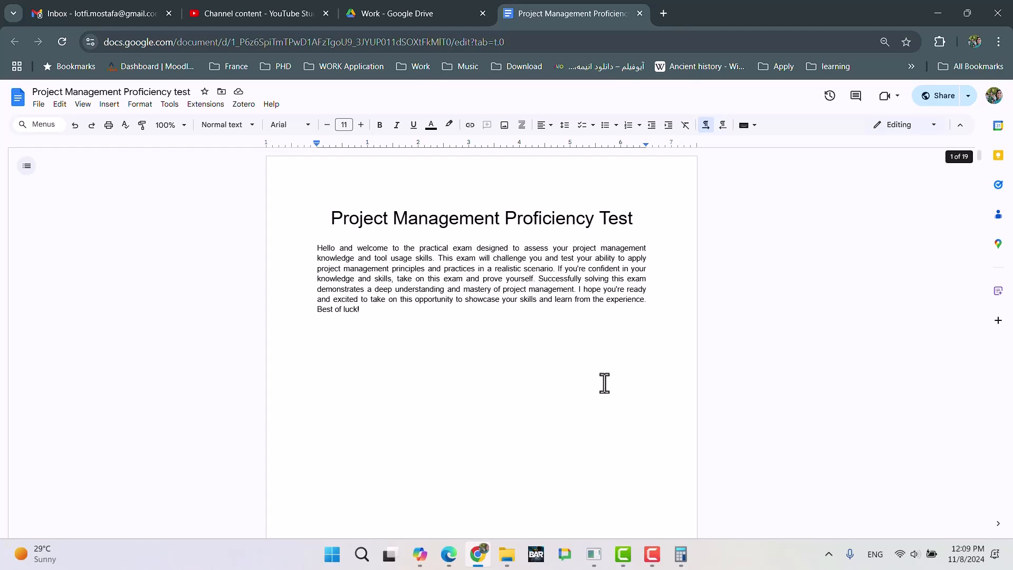
scroll(586, 376, down, 20)
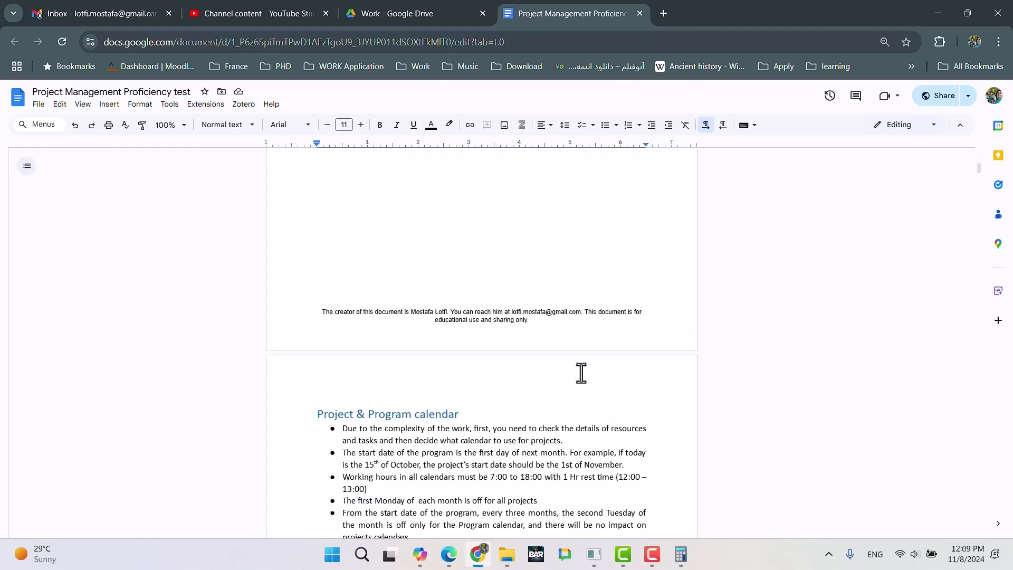
scroll(575, 366, down, 20)
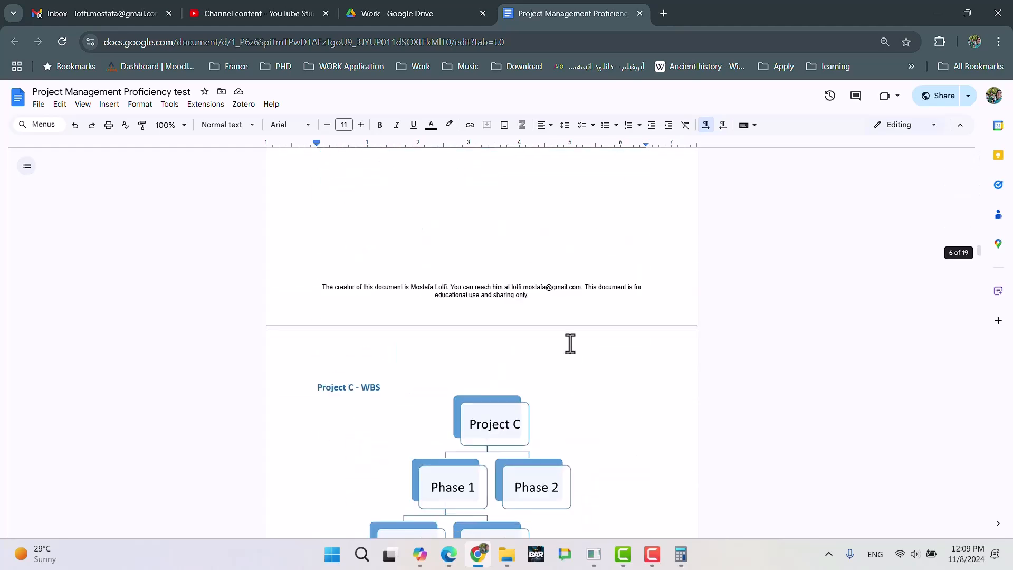
scroll(567, 330, down, 20)
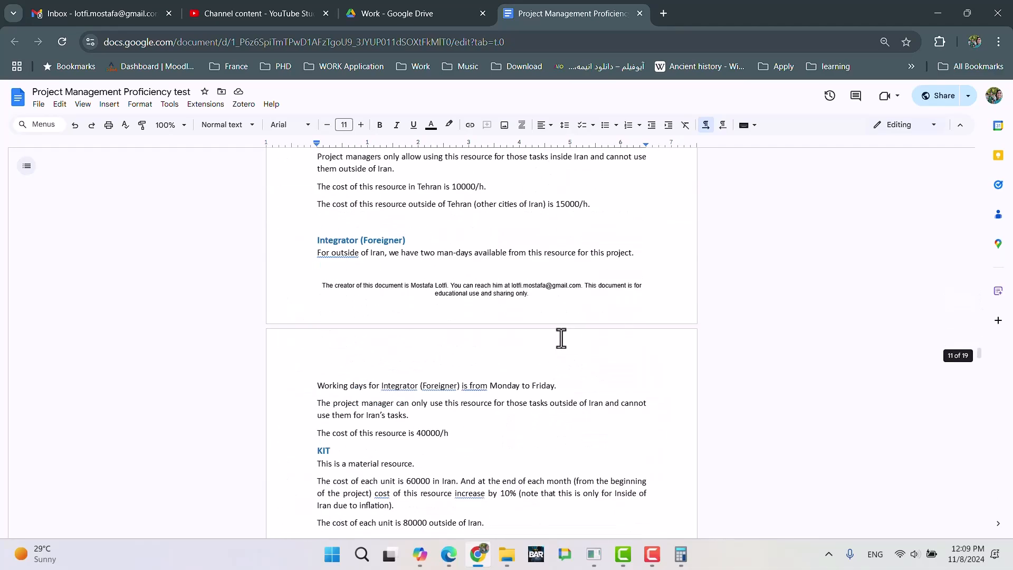
scroll(564, 339, down, 20)
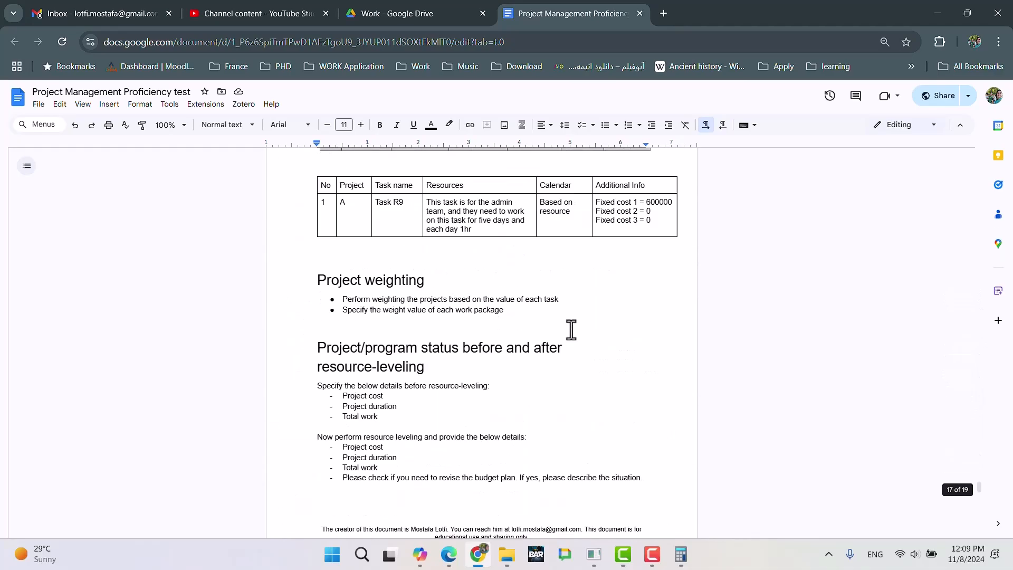
scroll(574, 333, up, 20)
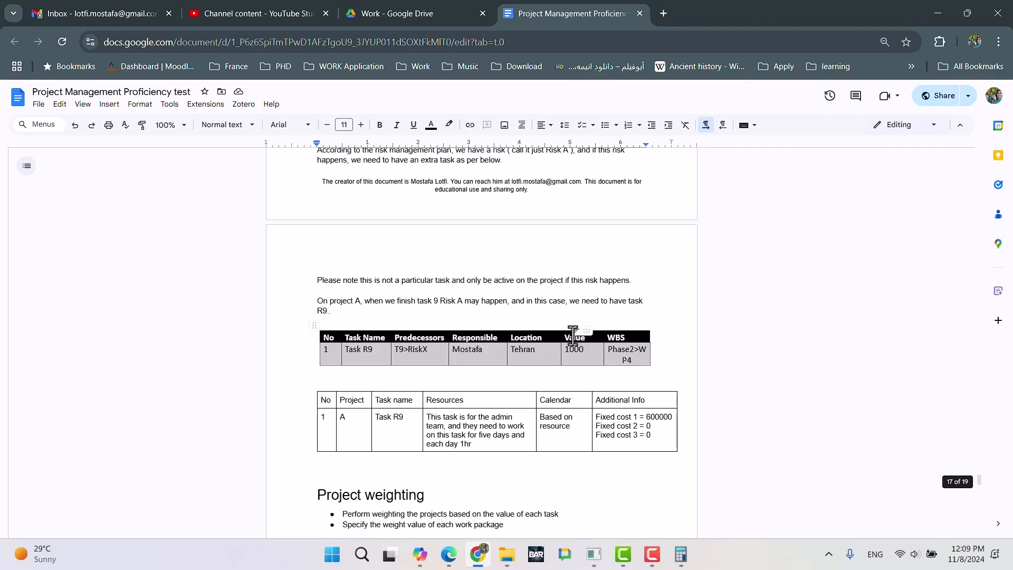
scroll(573, 335, up, 20)
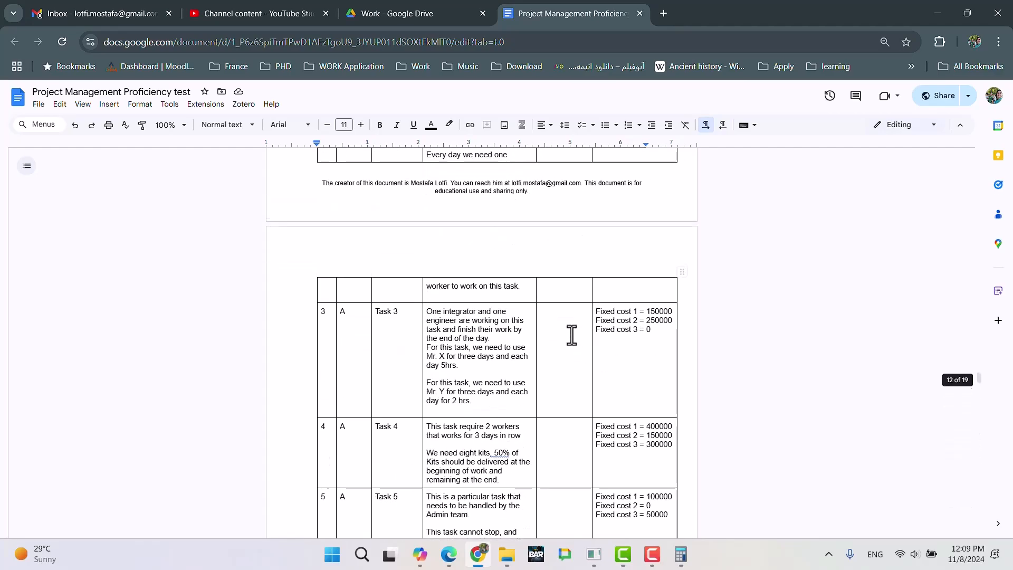
scroll(570, 337, down, 6)
scroll(572, 340, up, 18)
scroll(571, 341, up, 20)
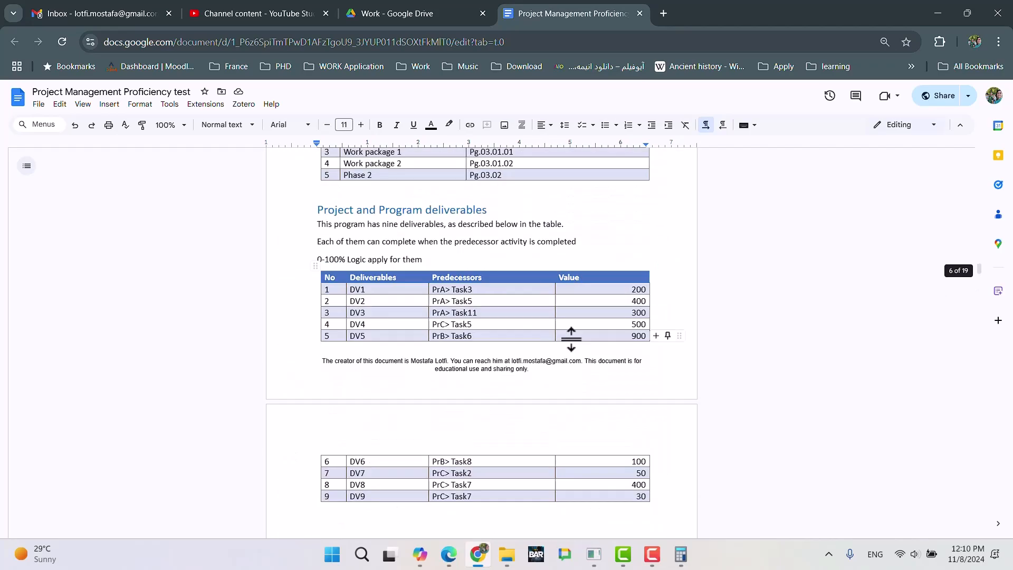
scroll(567, 348, up, 7)
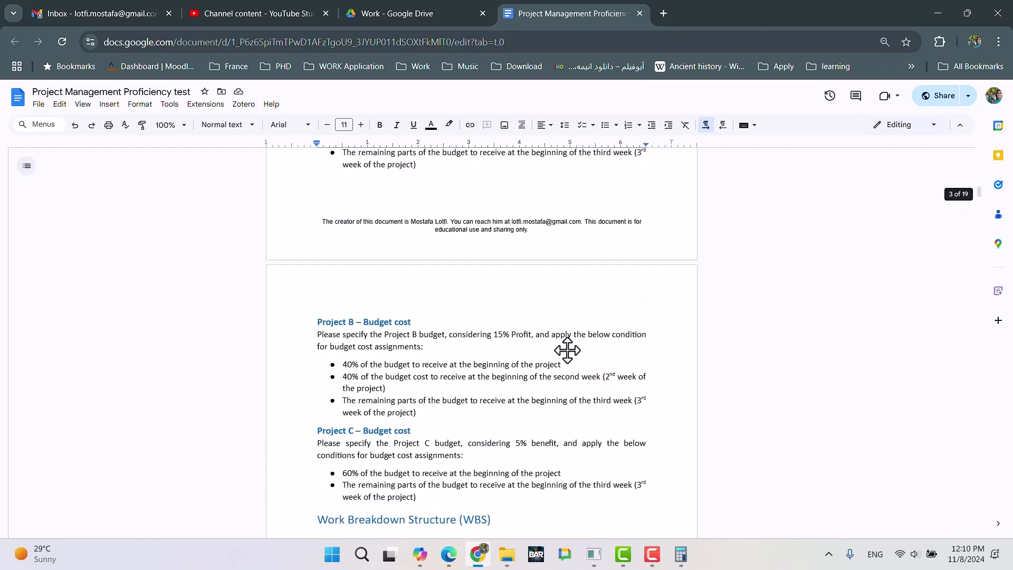
scroll(568, 354, up, 20)
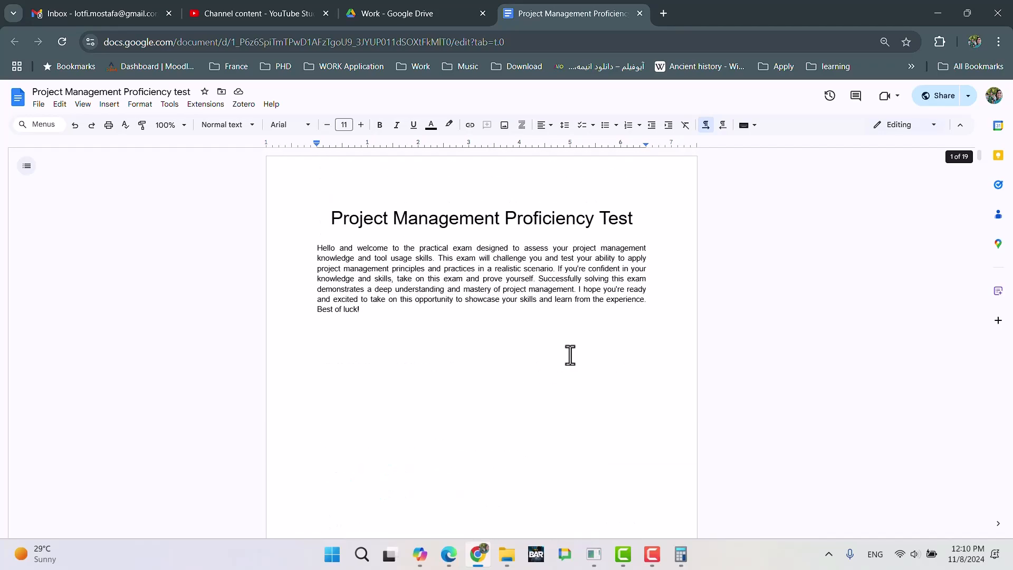
Examine the exam's WBS, resource rates and task assignment tables through to Critical Chain Project management and Project Risk Management.
scroll(569, 356, down, 20)
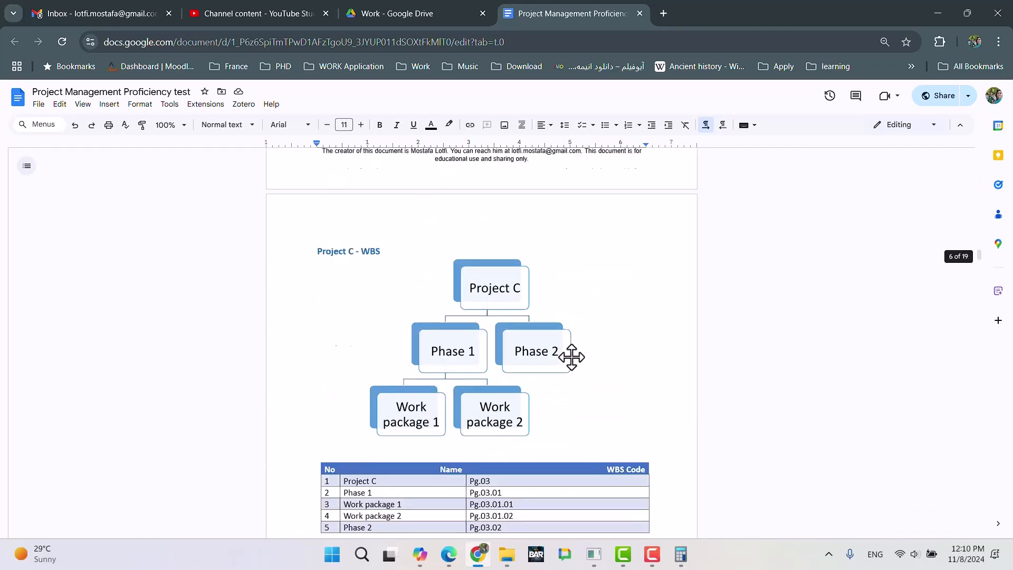
scroll(571, 357, down, 20)
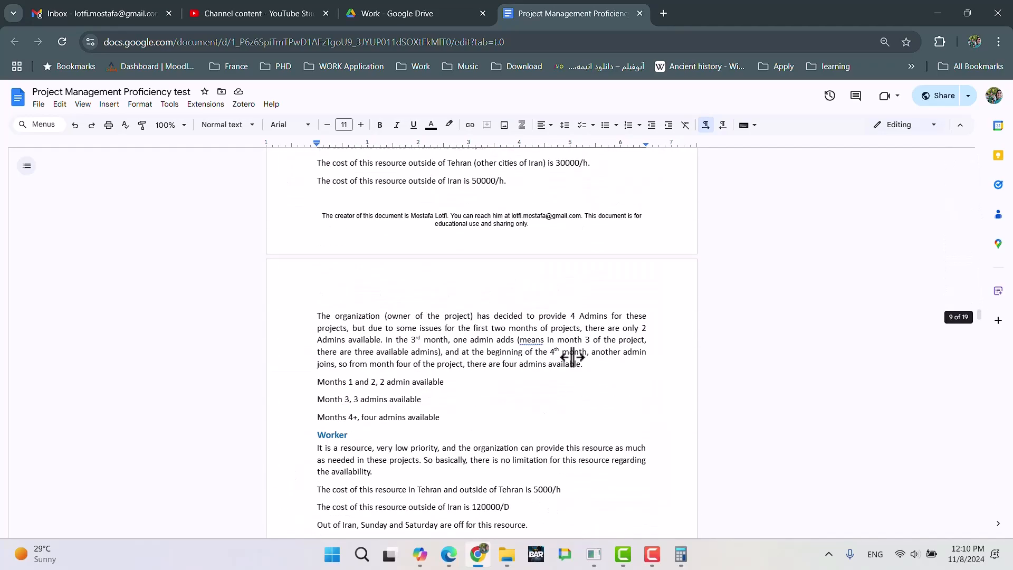
scroll(572, 357, down, 20)
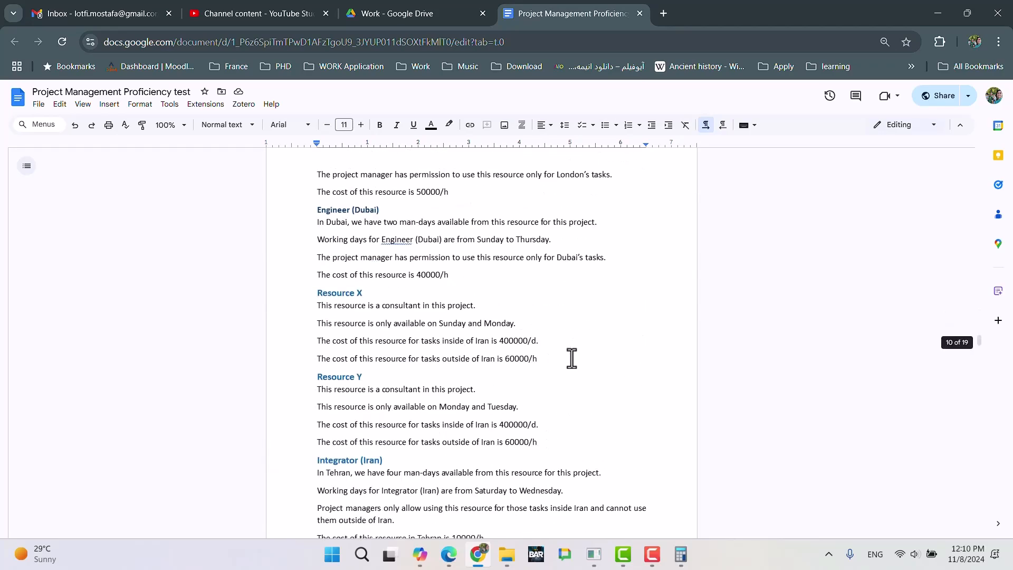
scroll(572, 357, down, 20)
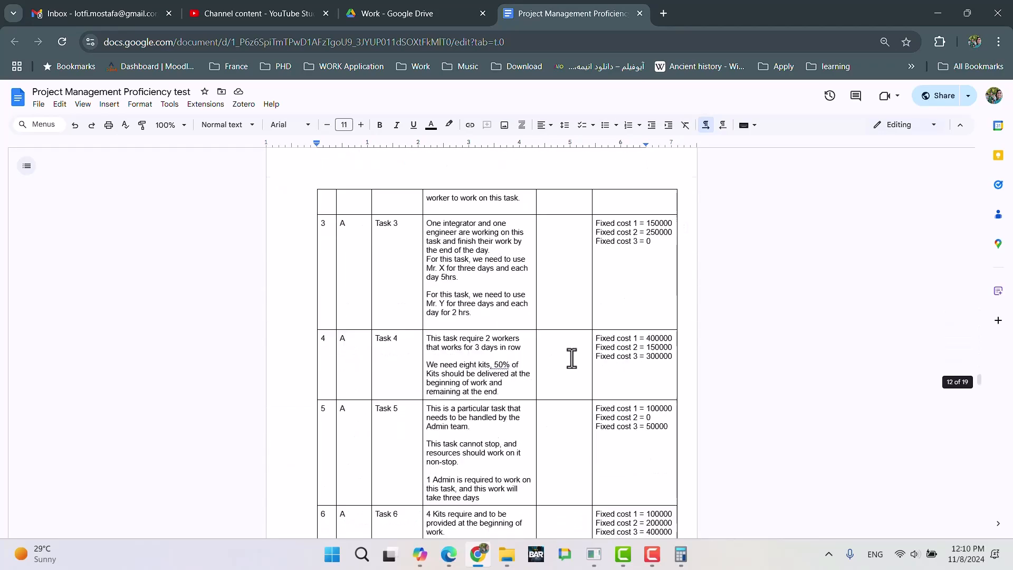
scroll(573, 359, down, 20)
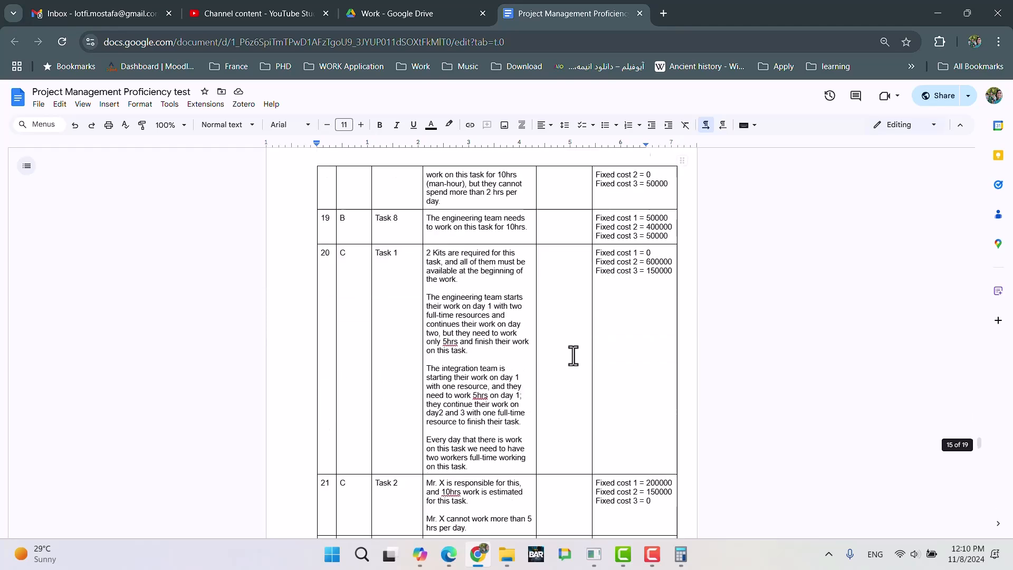
scroll(572, 355, down, 8)
scroll(559, 349, up, 5)
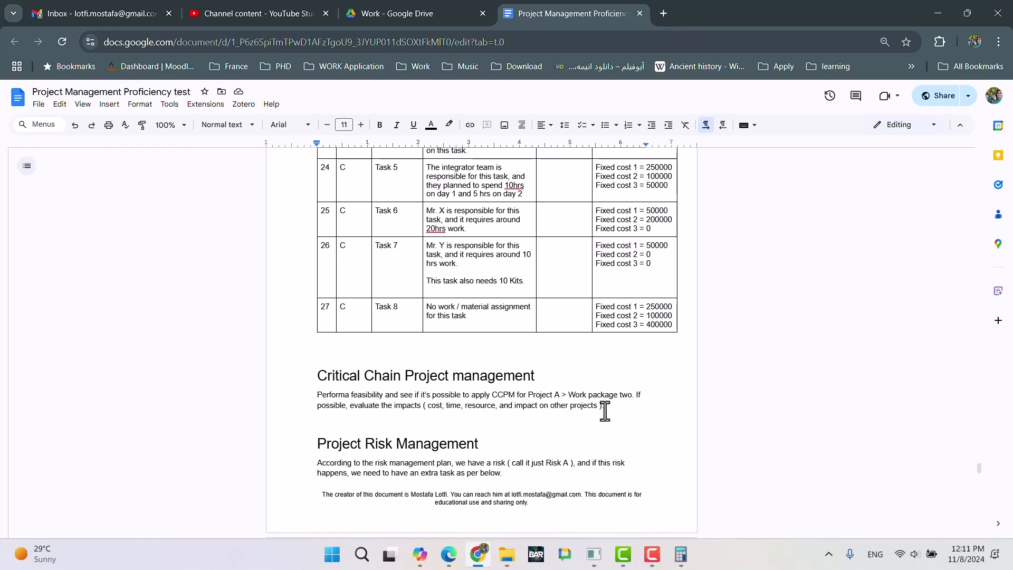
Check the Project updating requirements in the exam document and return to its title page.
scroll(605, 412, down, 20)
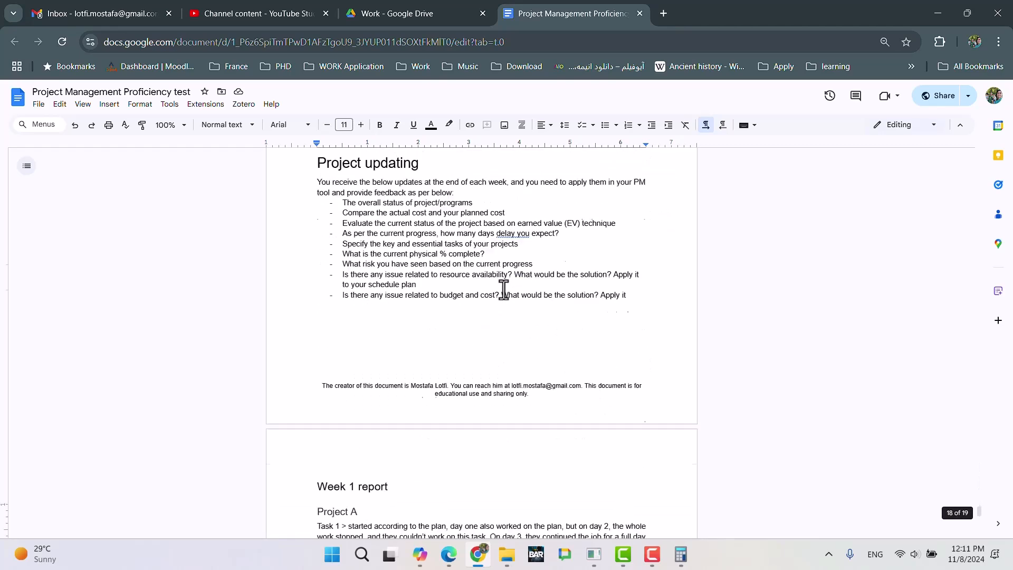
scroll(504, 289, down, 5)
scroll(497, 296, up, 20)
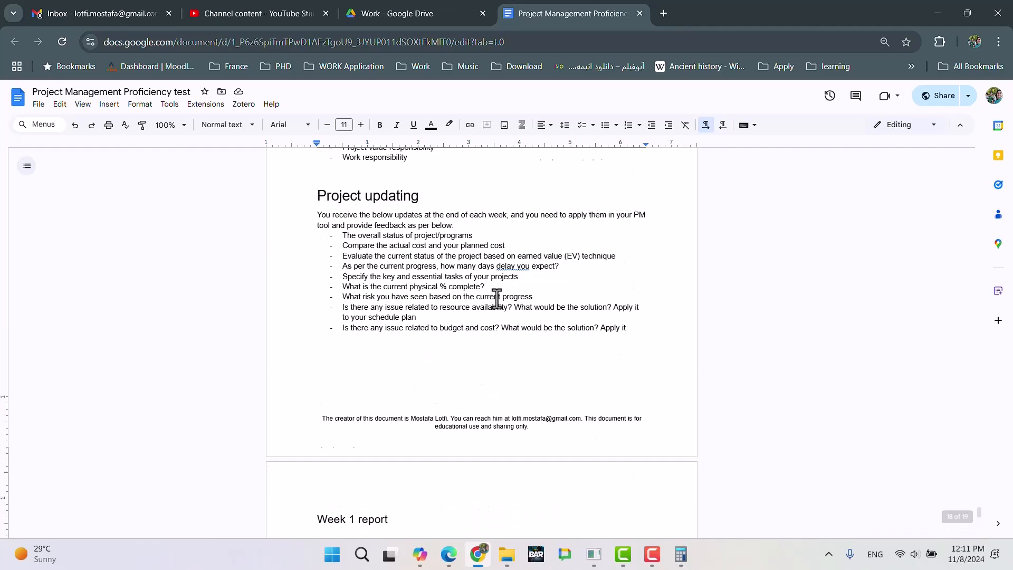
scroll(497, 299, up, 20)
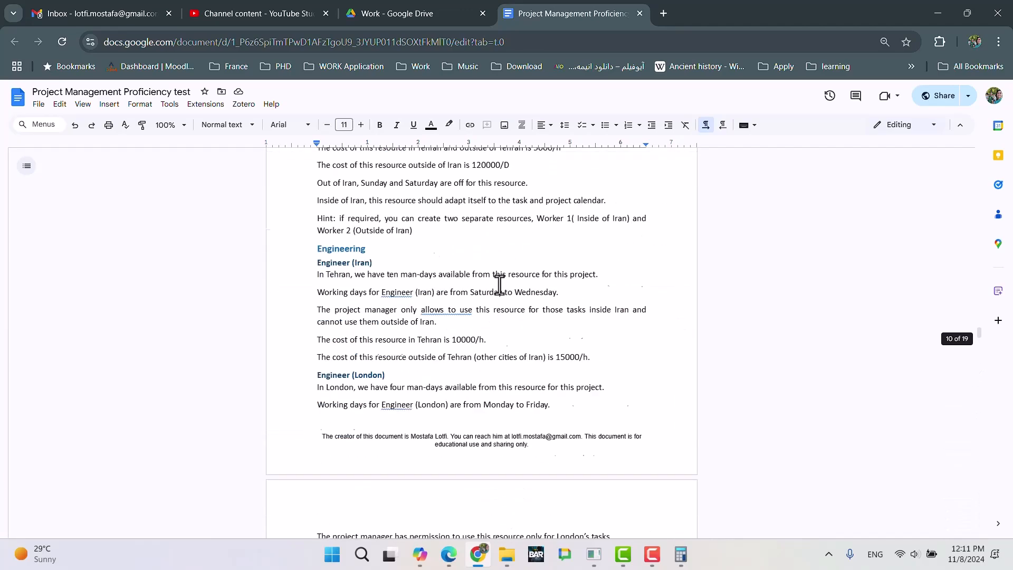
scroll(512, 300, up, 20)
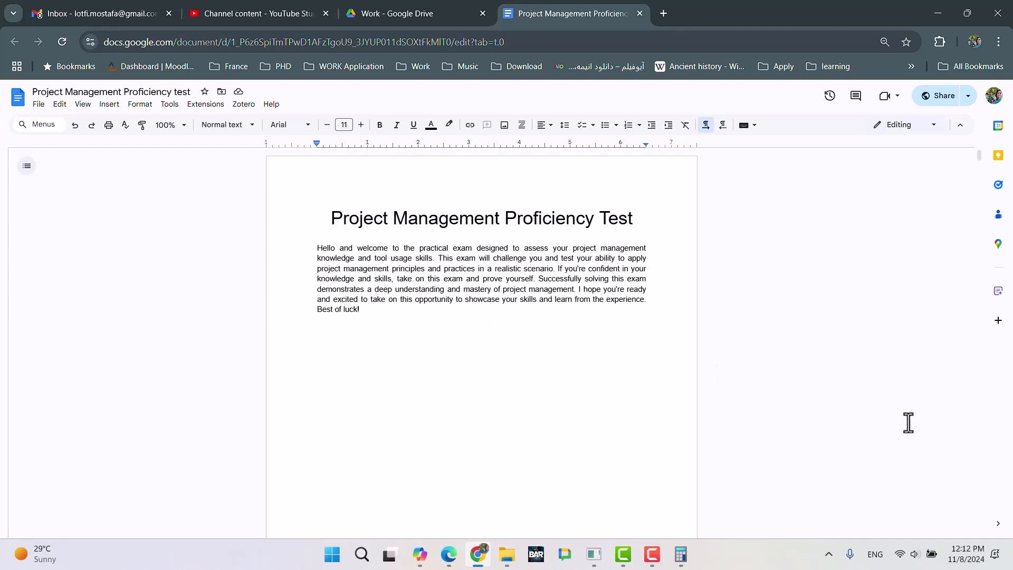
click(752, 480)
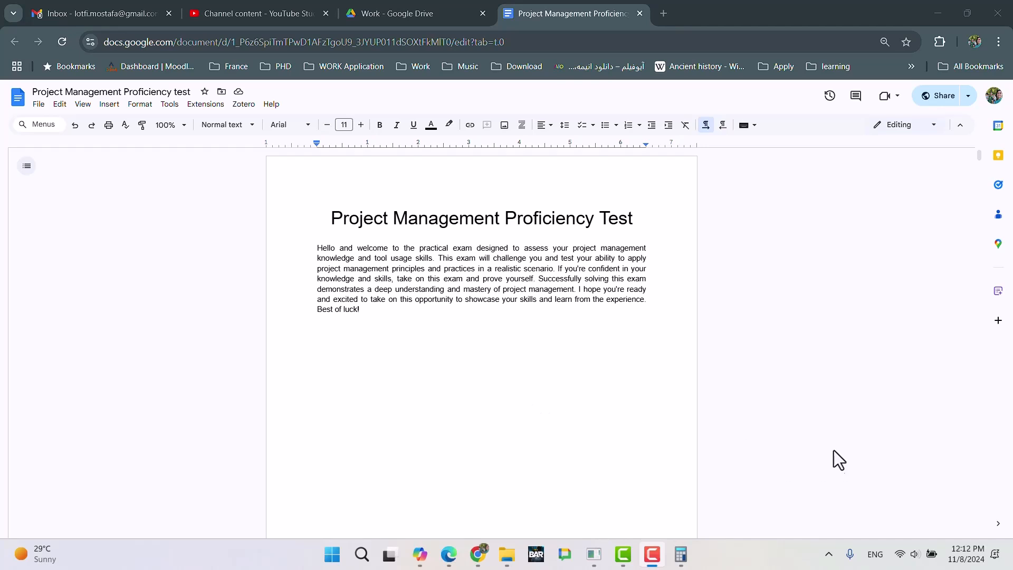